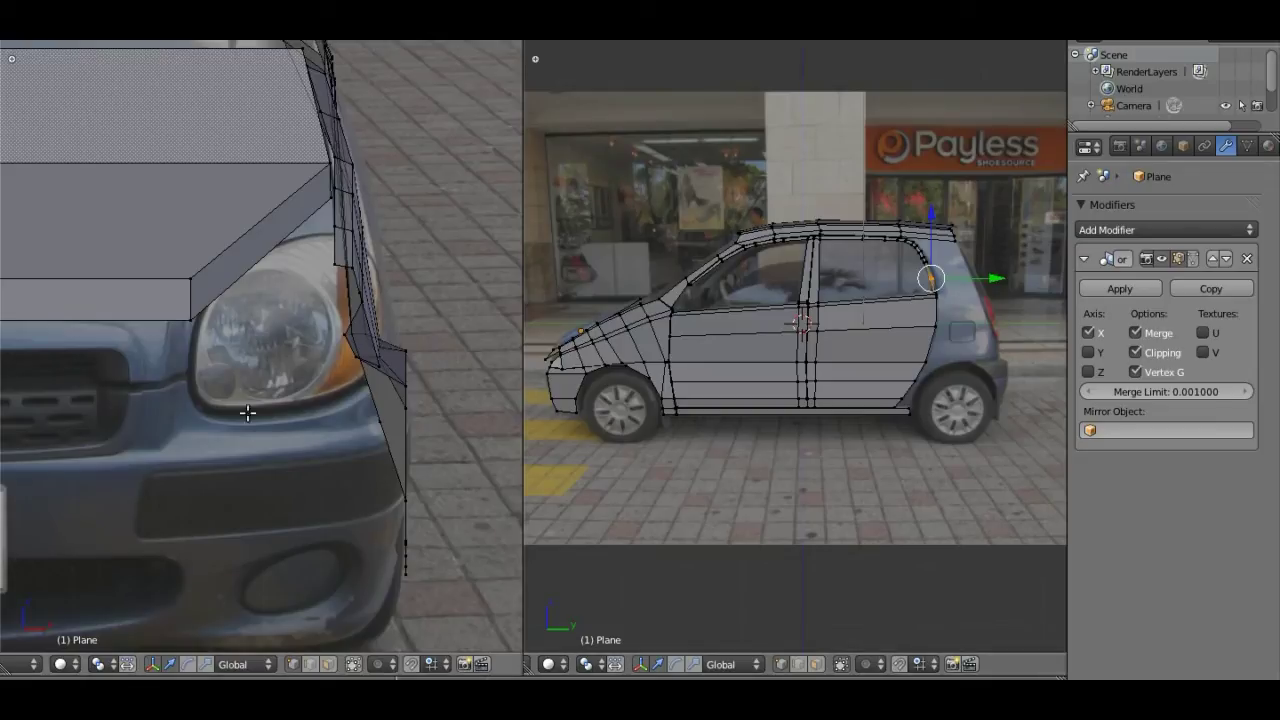
Step: Orbit, pan and zoom the views to frame the rear door's back edge and rear window
mouse_move(117, 389)
middle_mouse_down()
mouse_move(290, 325)
mouse_move(274, 334)
middle_mouse_up()
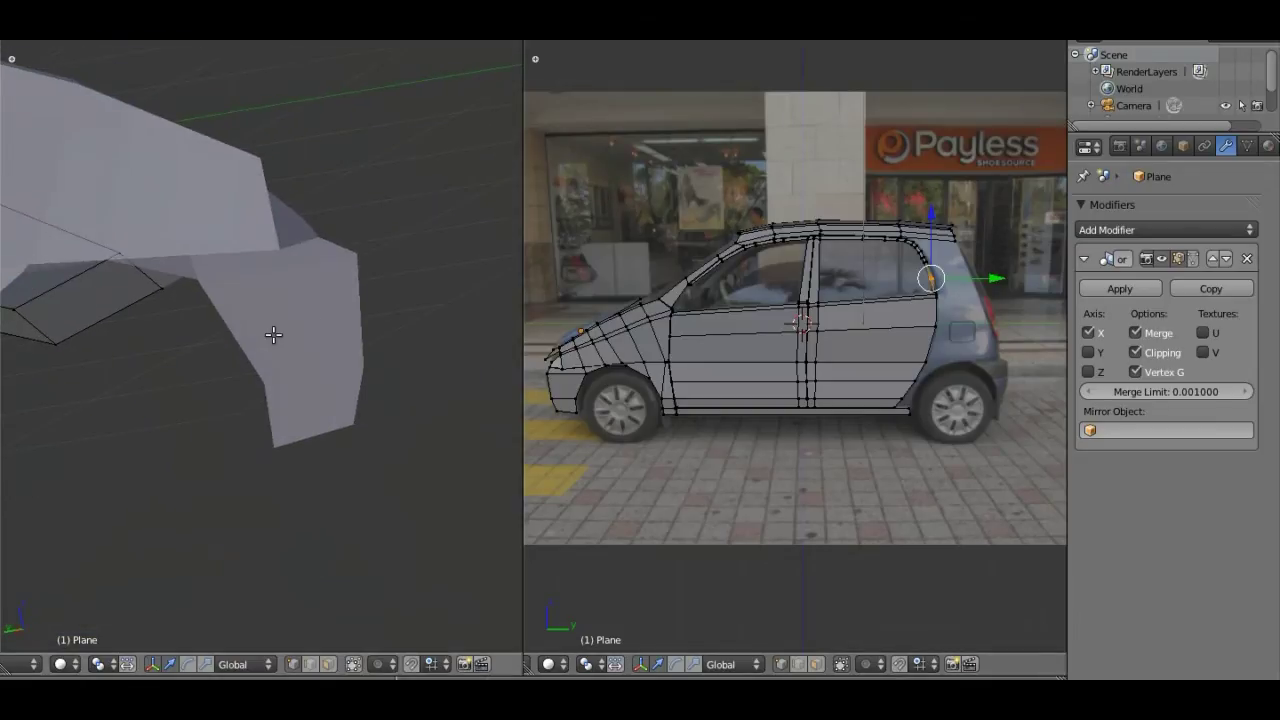
key("KP_1")
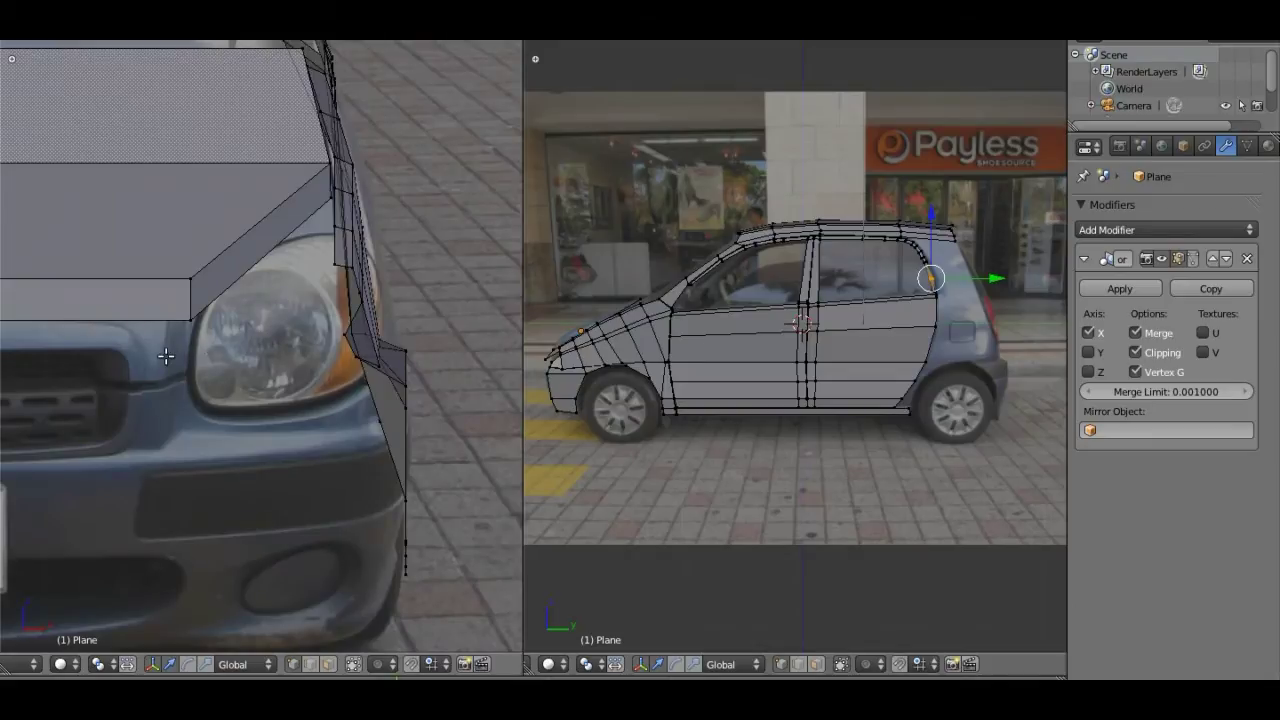
middle_click_drag(129, 380, 403, 310, "shift")
scroll(285, 337, "down", 2)
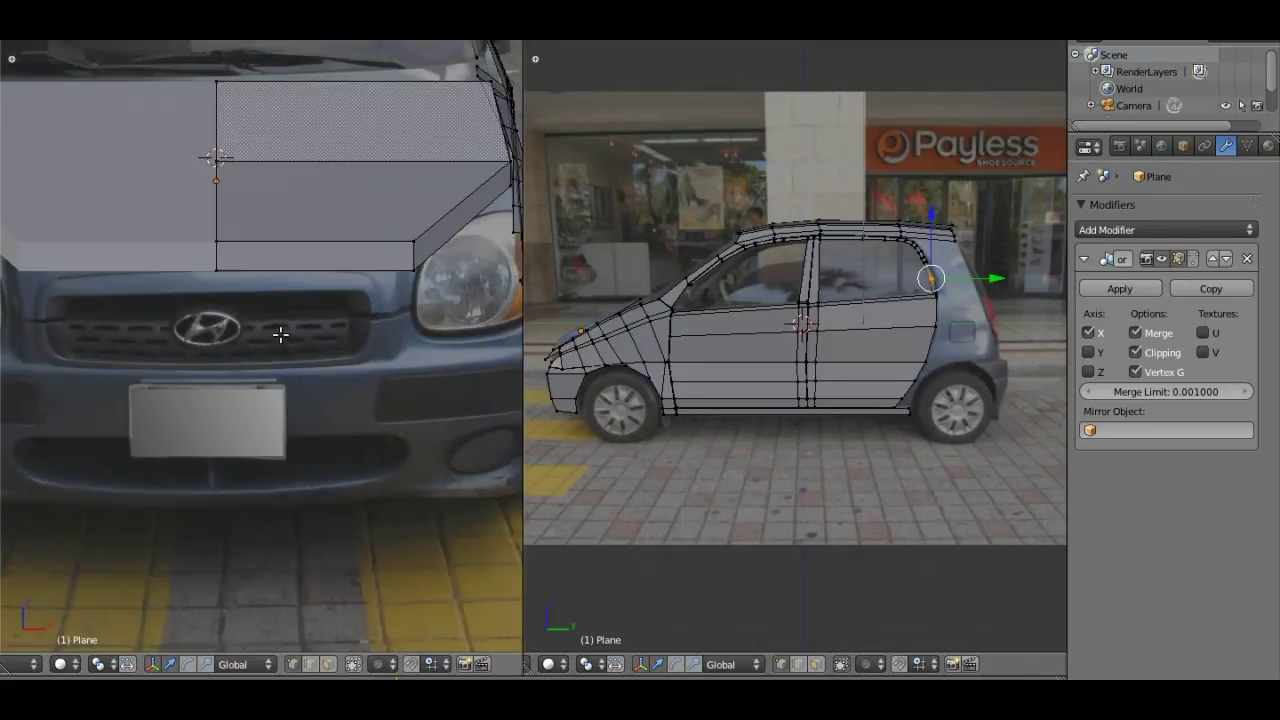
scroll(280, 334, "down", 3)
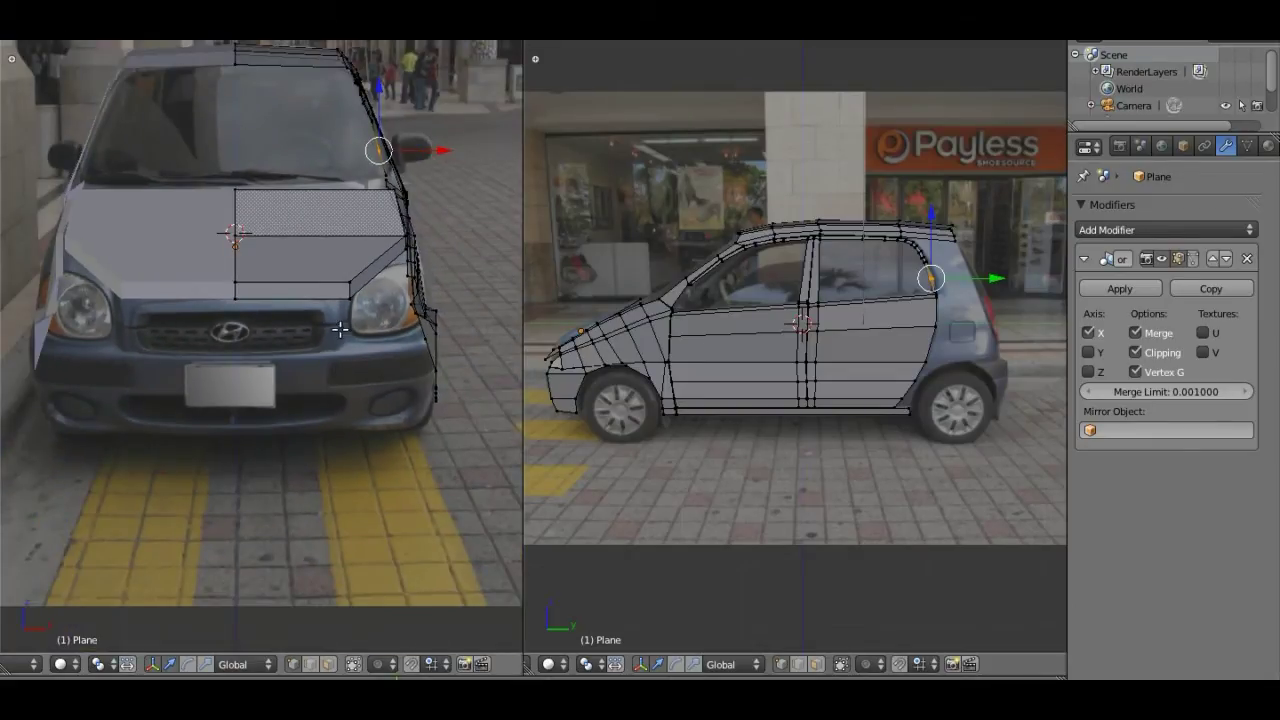
scroll(317, 342, "up", 2)
scroll(317, 342, "up", 2)
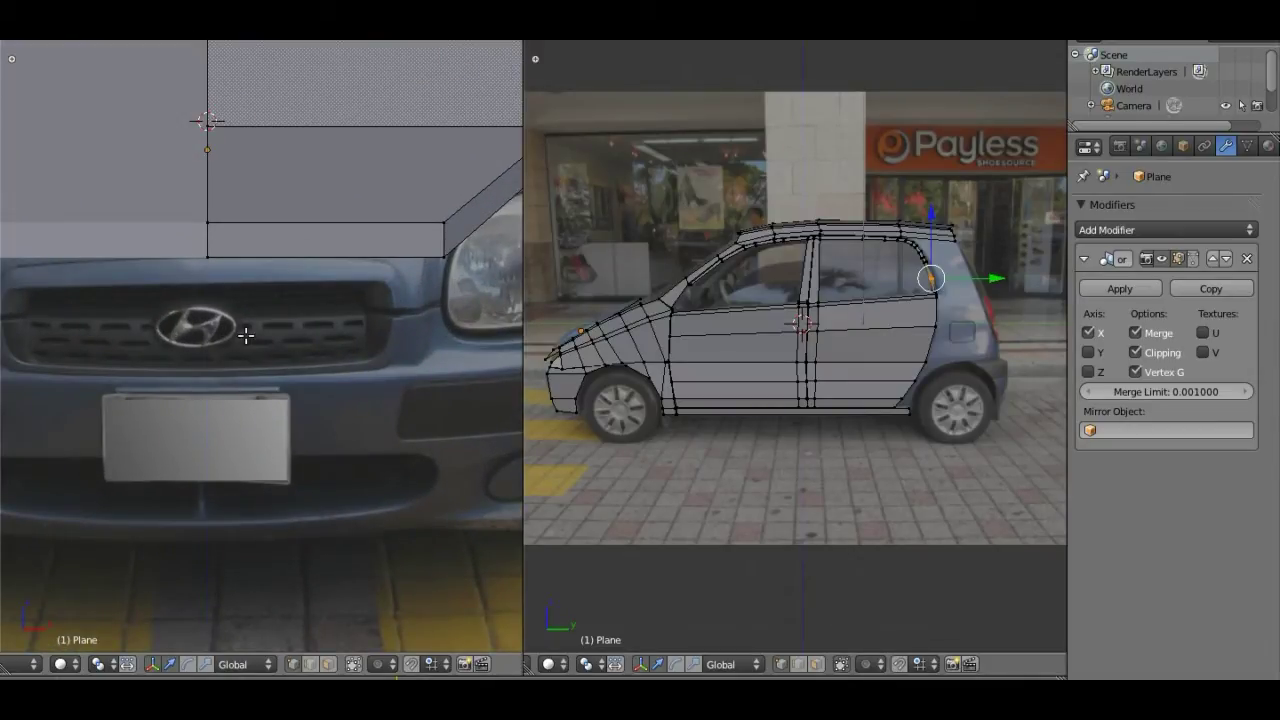
scroll(256, 340, "down", 1)
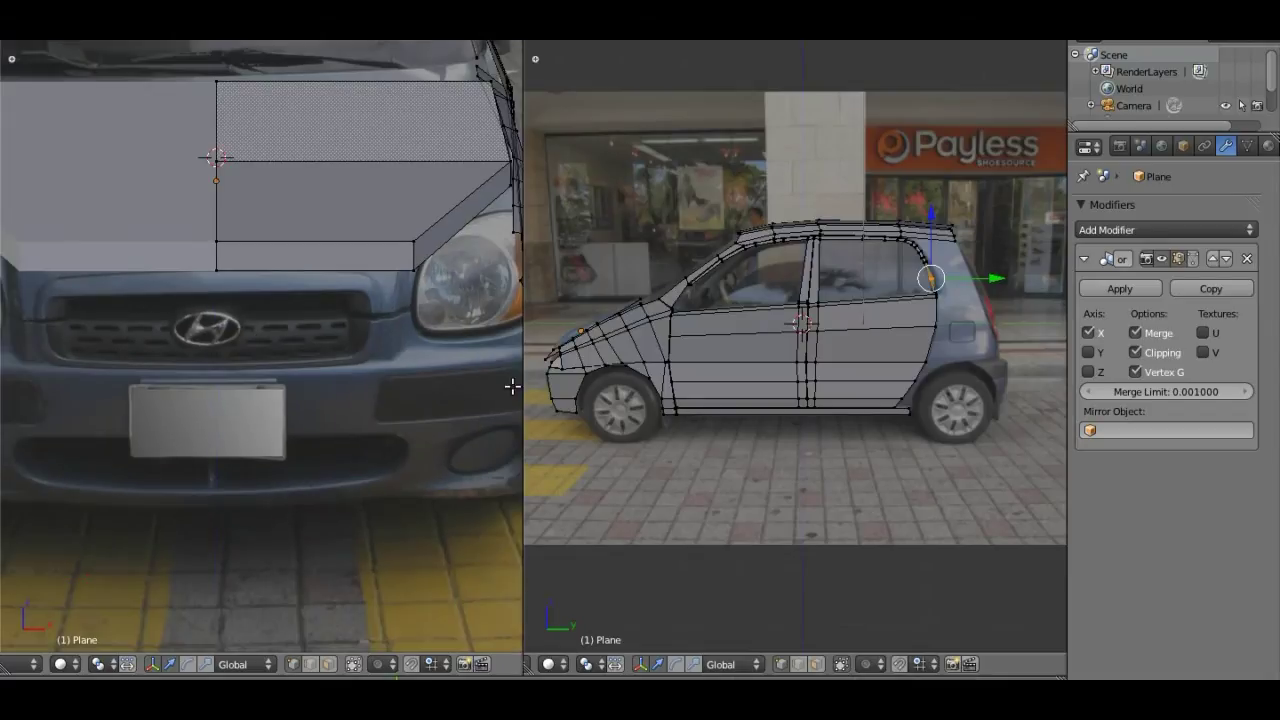
scroll(457, 398, "down", 1)
scroll(400, 385, "down", 2)
scroll(364, 386, "up", 2)
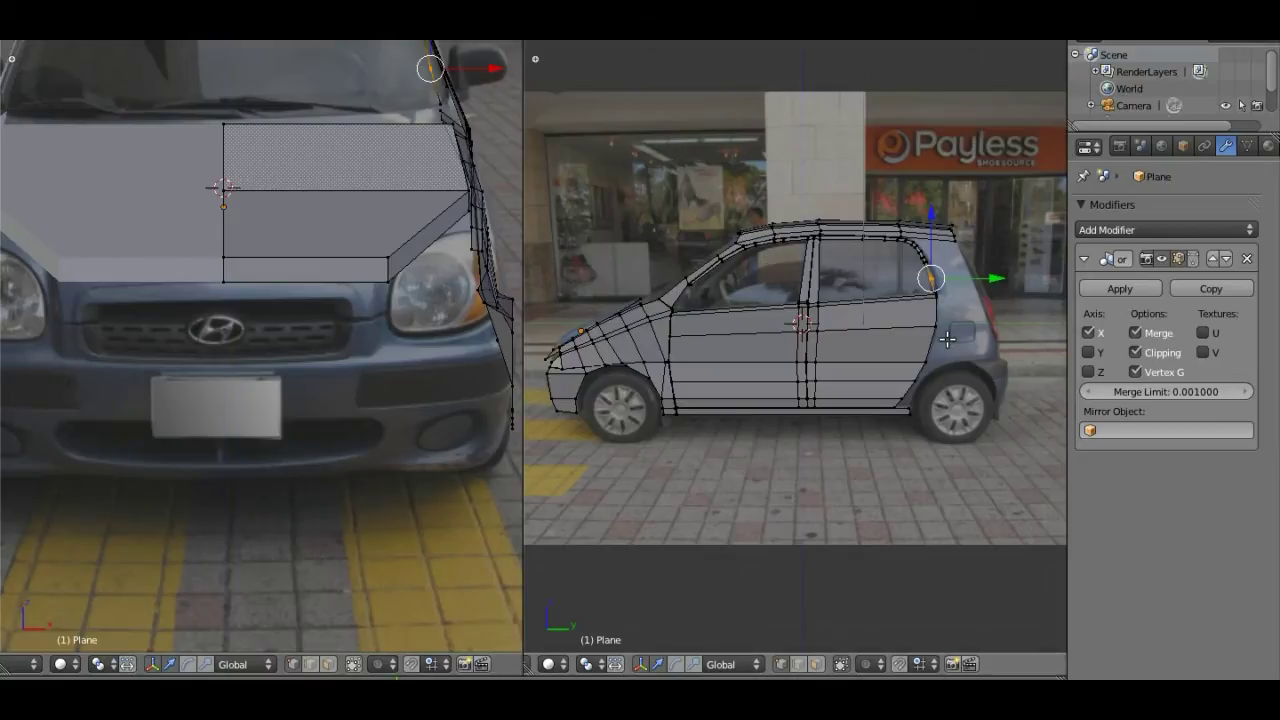
scroll(930, 330, "up", 2)
scroll(900, 318, "up", 2)
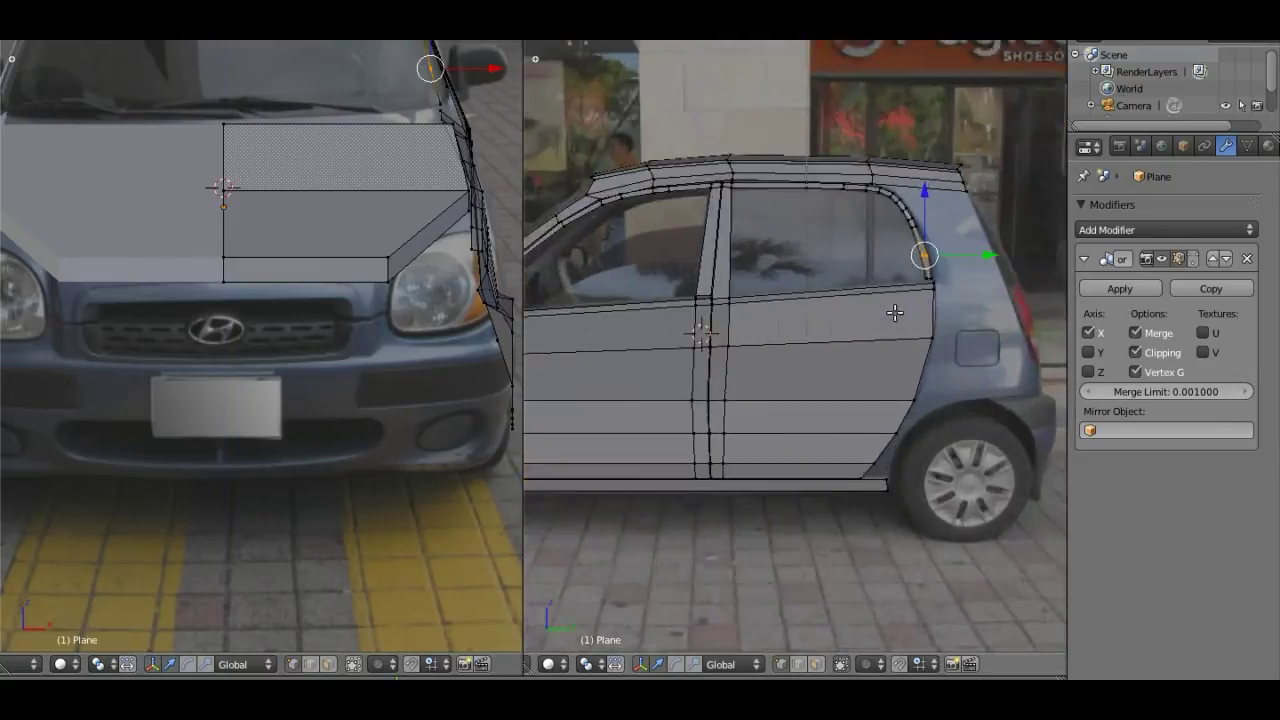
scroll(893, 314, "up", 3)
scroll(893, 314, "down", 5)
scroll(991, 206, "up", 1)
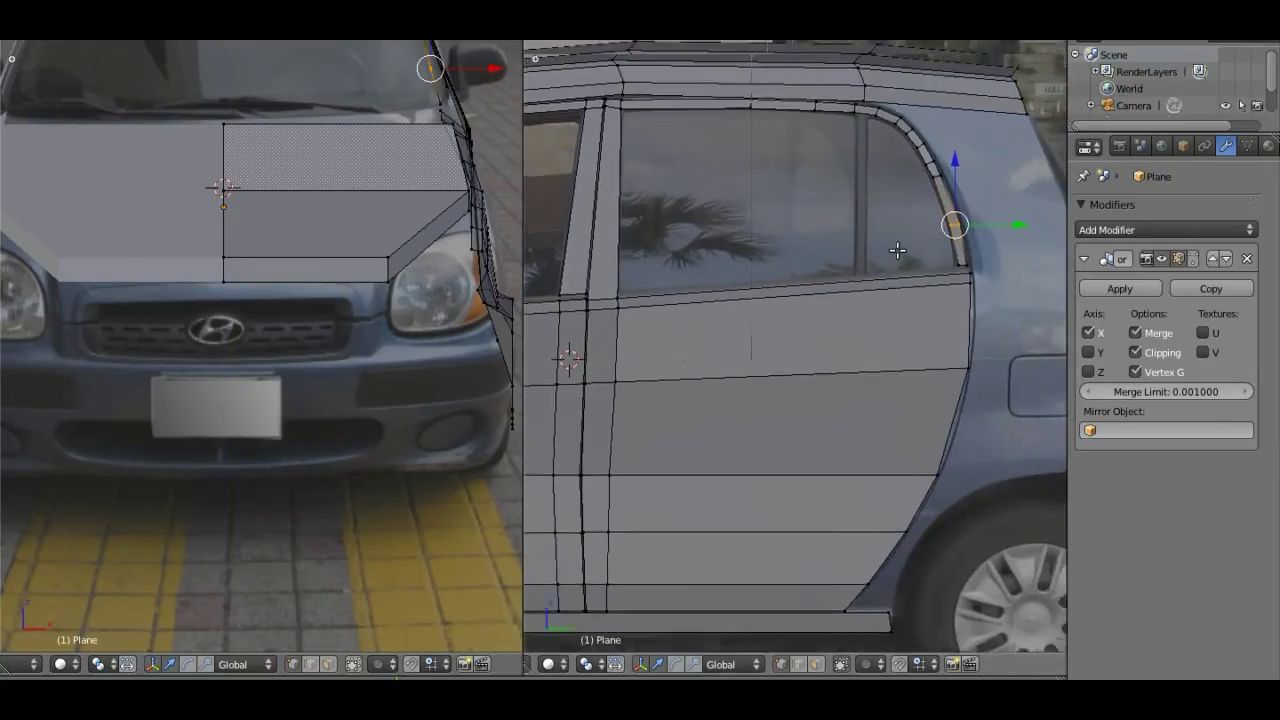
mouse_move(906, 249)
middle_mouse_down("shift")
mouse_move(806, 310)
mouse_move(801, 207)
middle_mouse_up("shift")
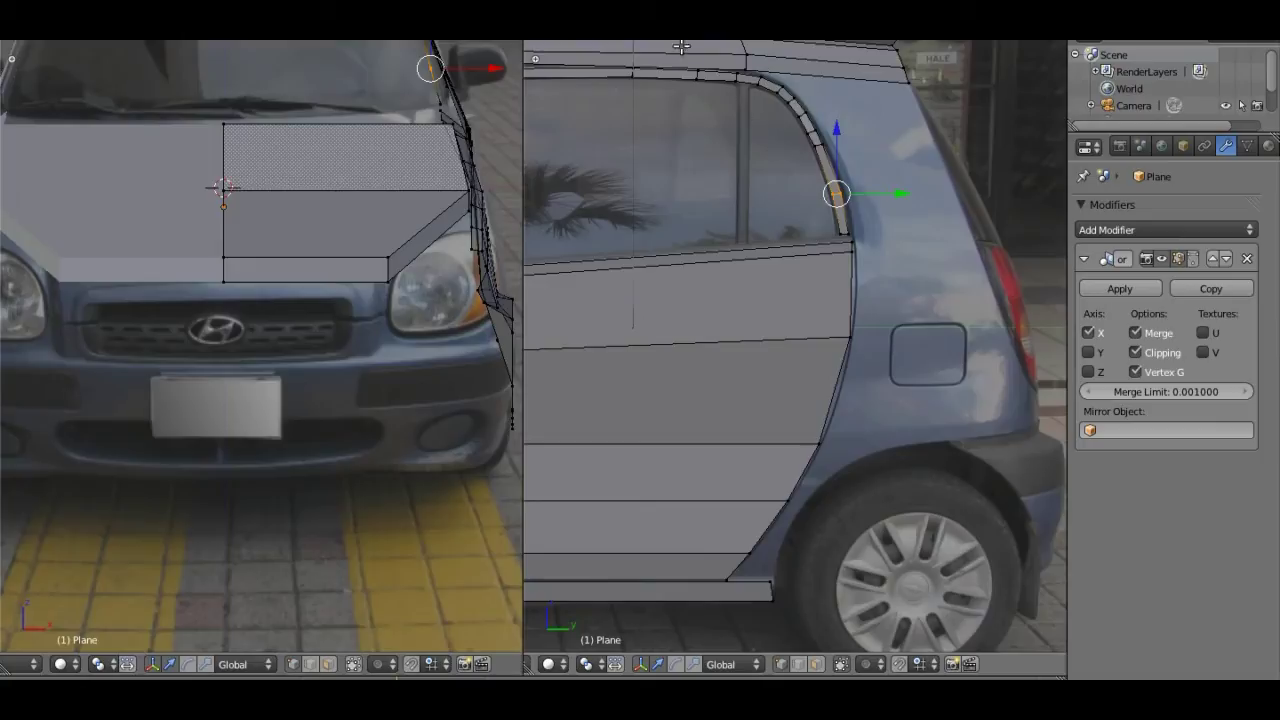
Step: Select the vertex chain along the rear door's back edge, from the rear window down to the sill
right_click(848, 234)
right_click(840, 193)
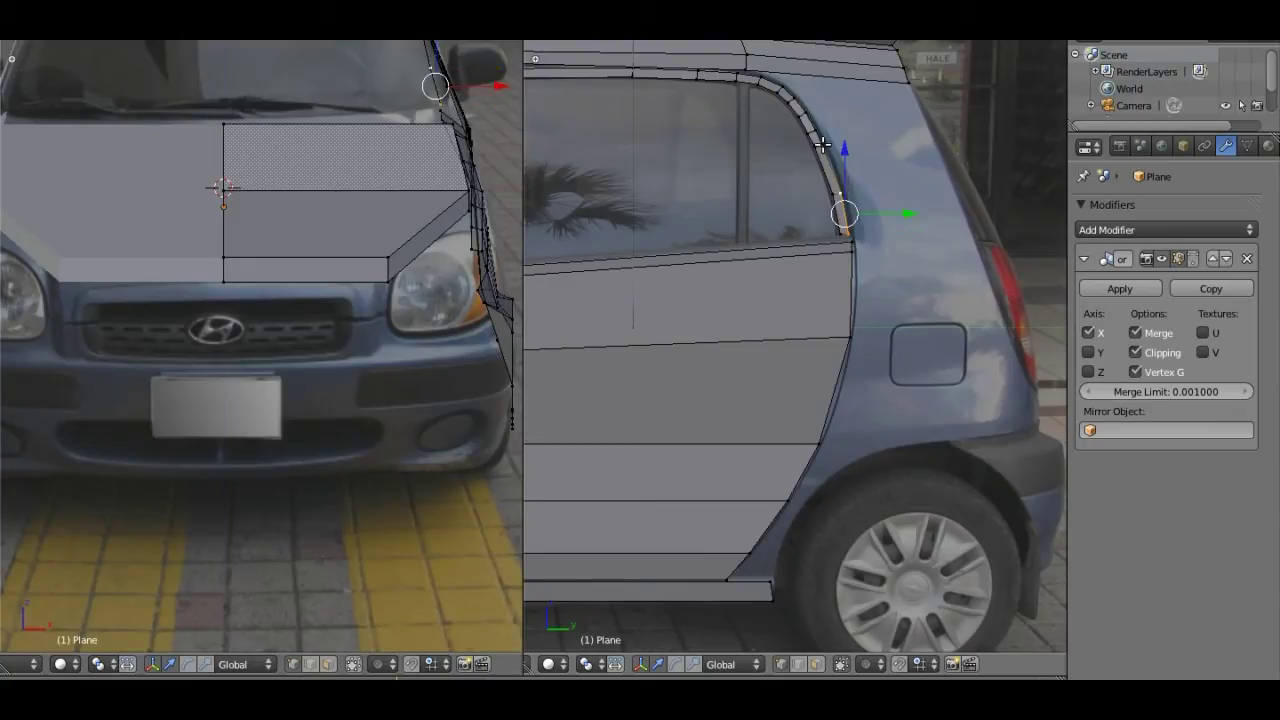
right_click(829, 162, "shift")
right_click(819, 134, "shift")
right_click(806, 104, "shift")
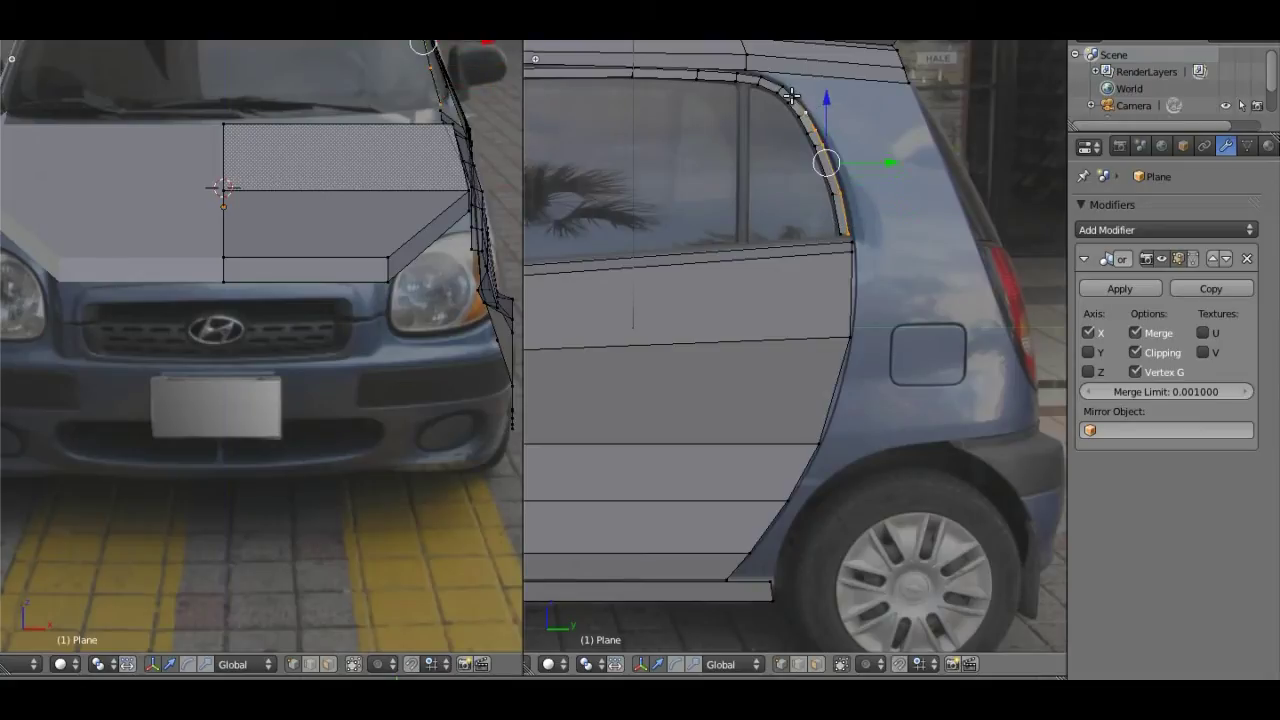
right_click(792, 92, "shift")
right_click(778, 83, "shift")
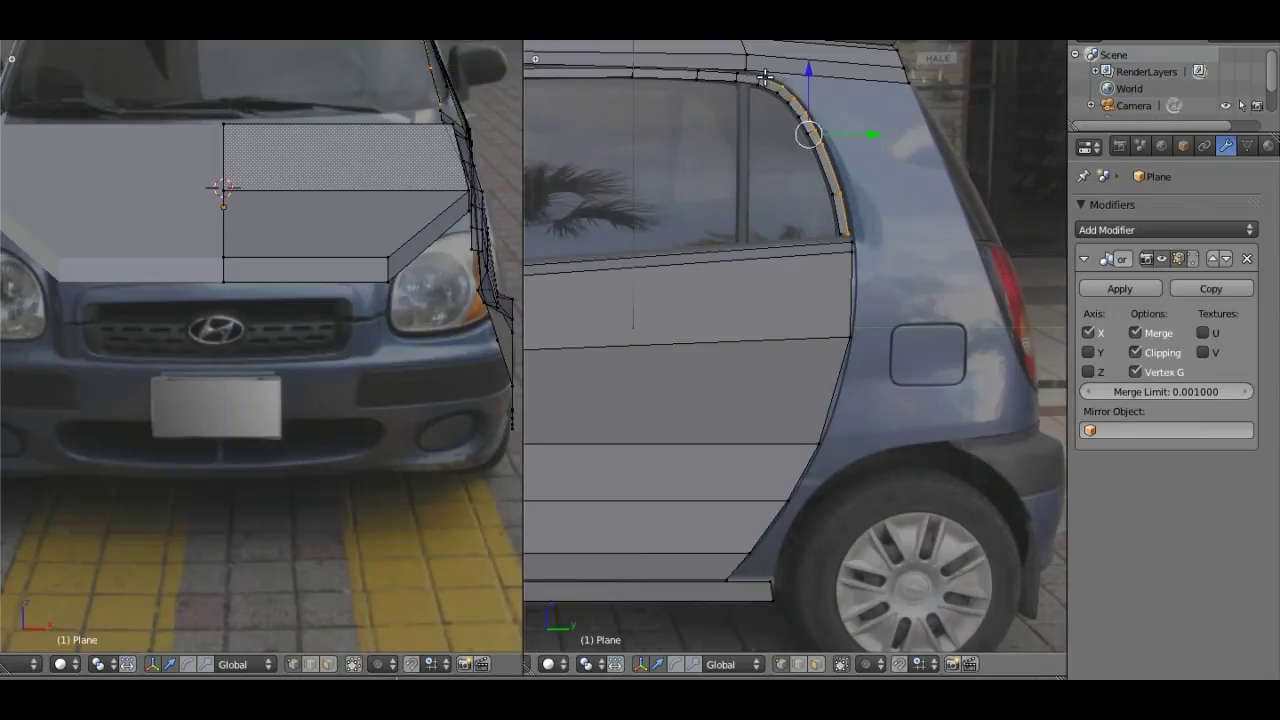
right_click(851, 246, "shift")
right_click(851, 258, "shift")
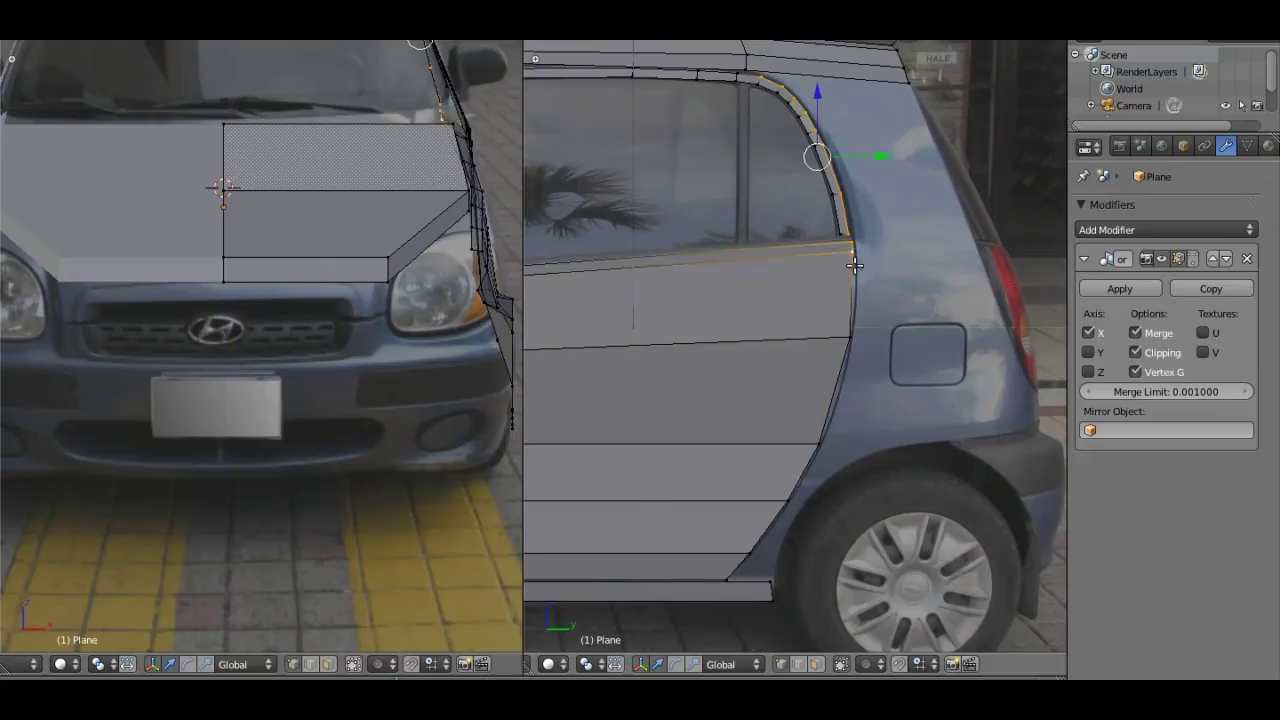
right_click(850, 338, "shift")
right_click(820, 443, "shift")
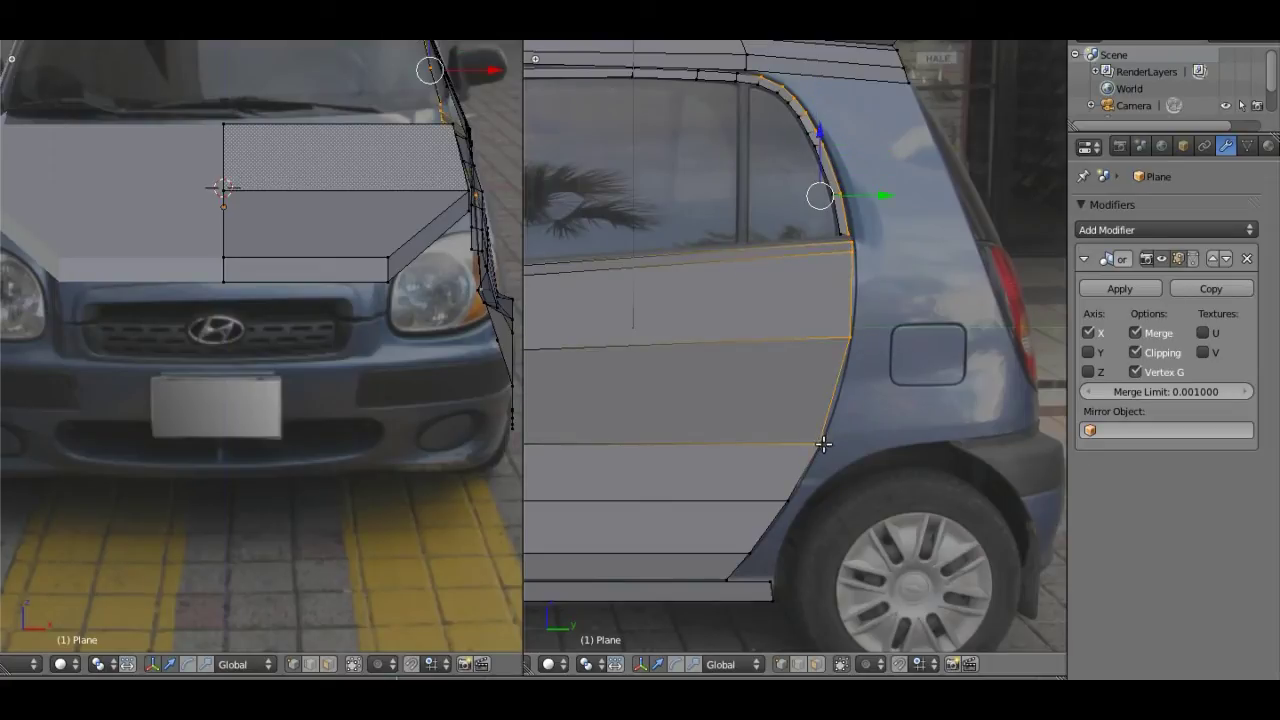
right_click(790, 500, "shift")
right_click(751, 551, "shift")
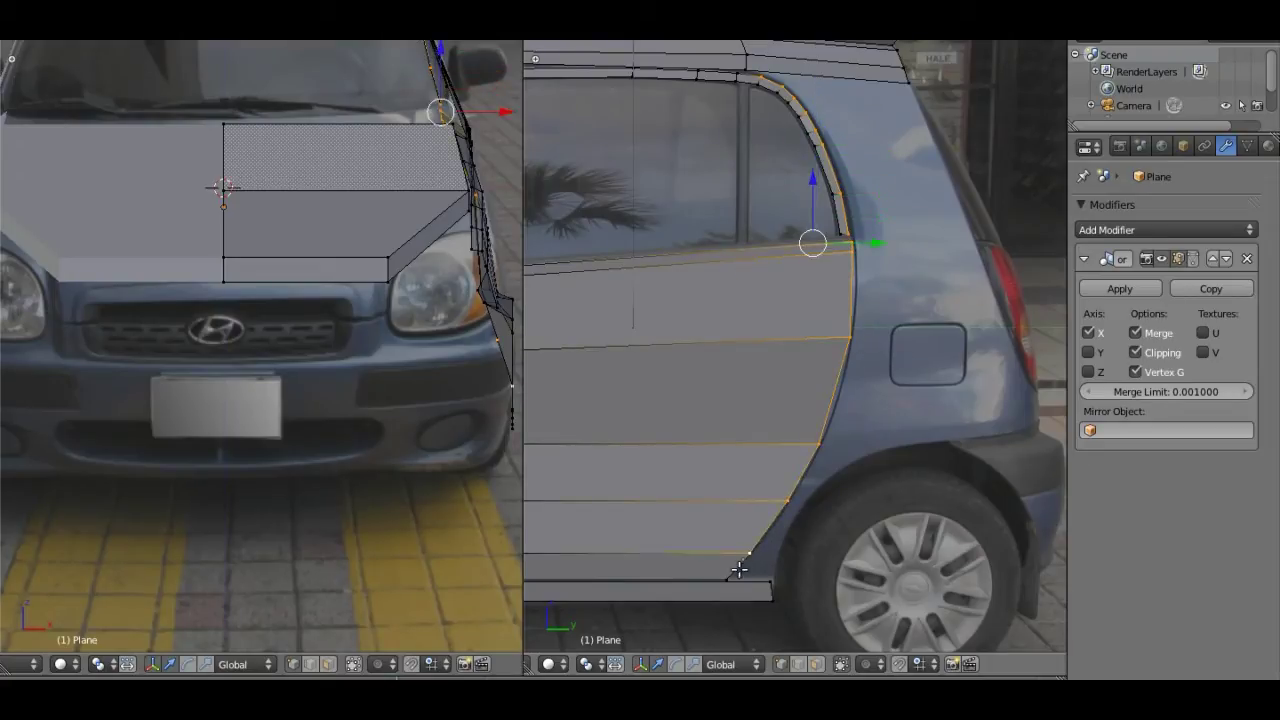
right_click(727, 579, "shift")
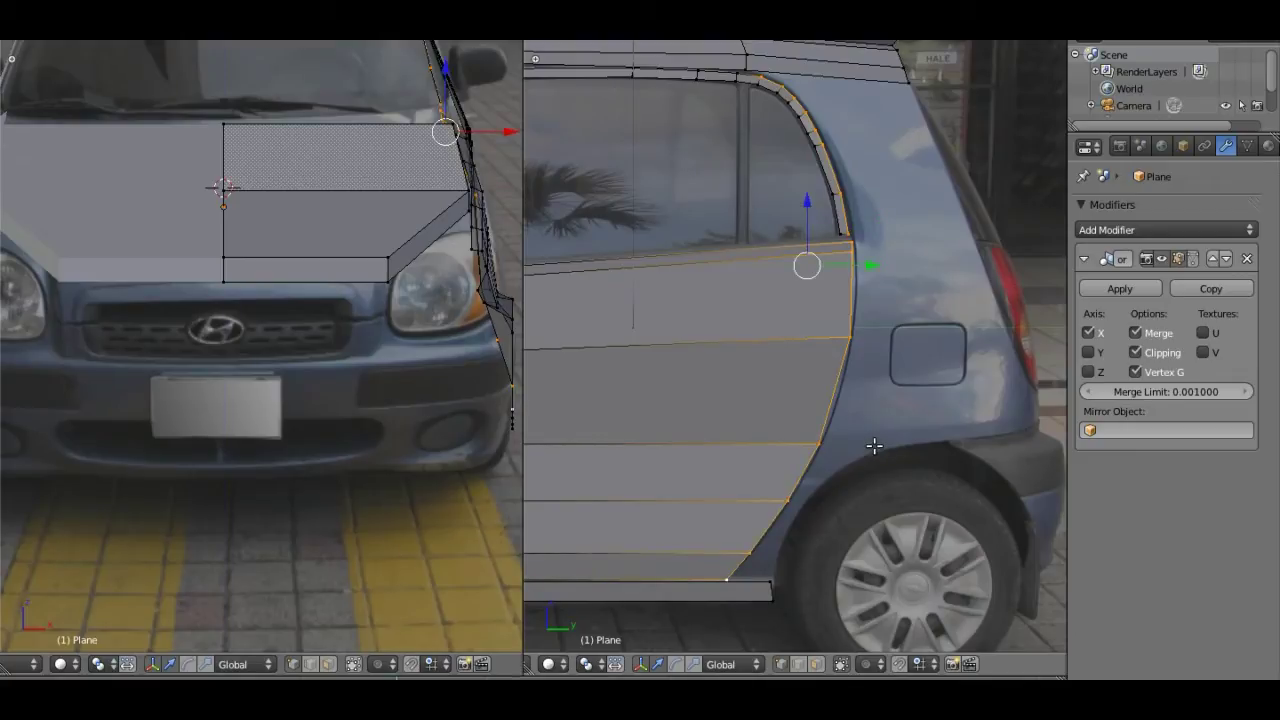
Step: Extrude the door-edge chain rearward onto the rear quarter panel
key("e")
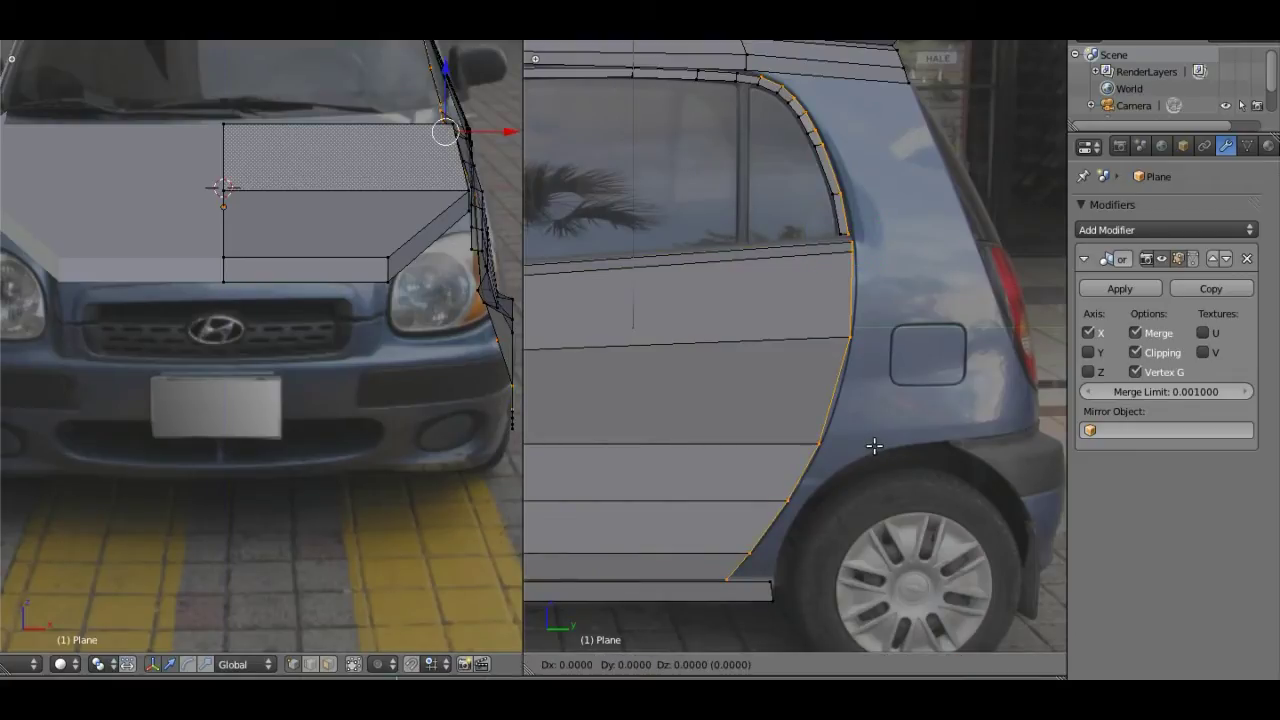
right_click(874, 446)
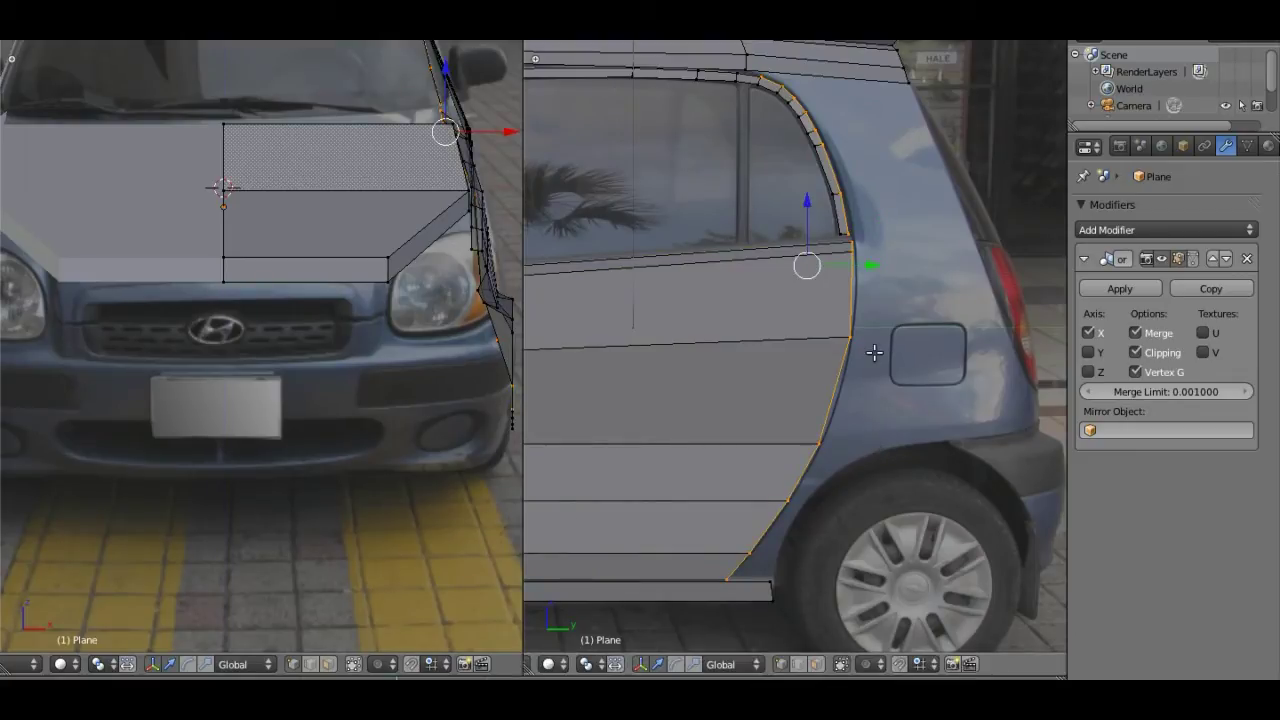
key("e")
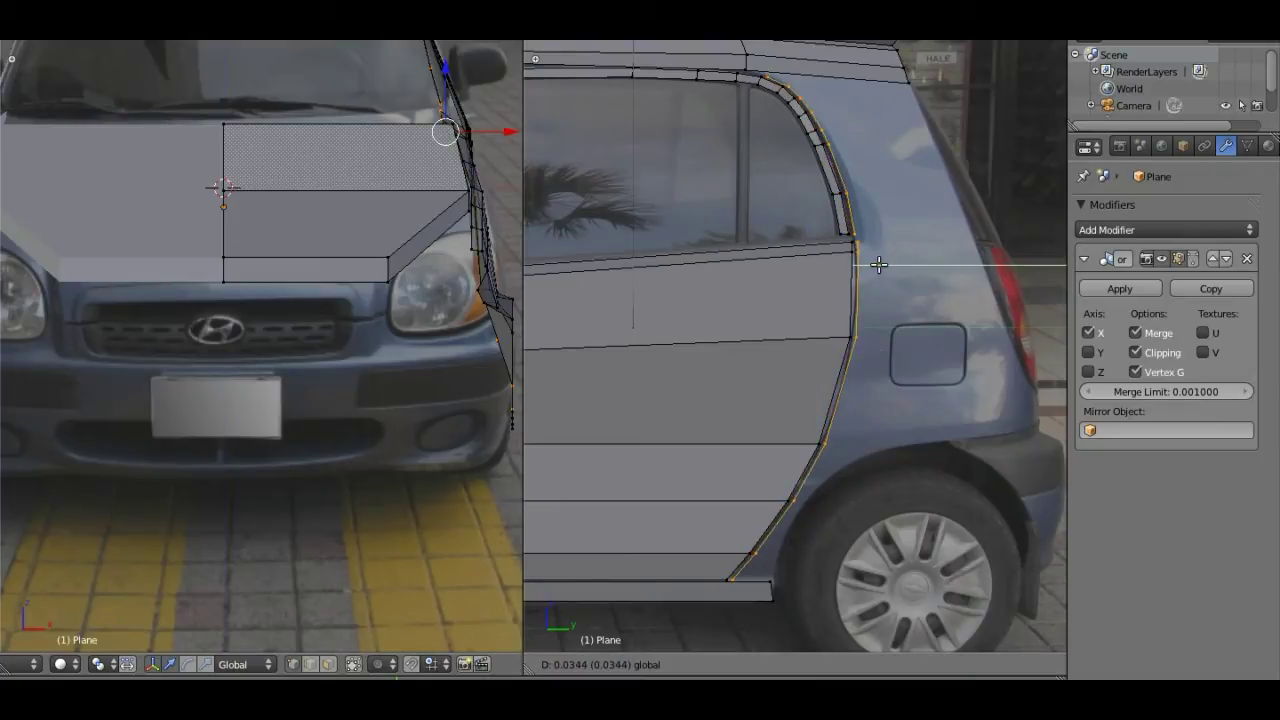
right_click(878, 265)
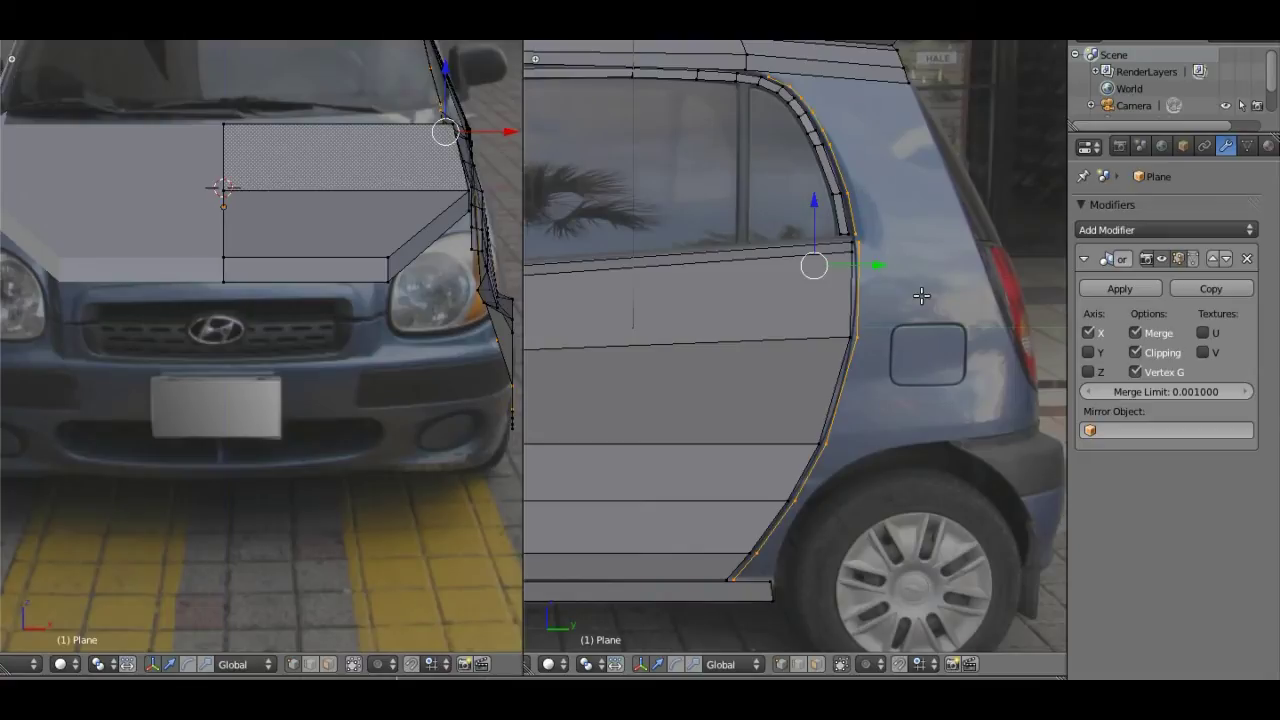
Step: Merge the new window-corner vertex with its neighbour at the last selected vertex
scroll(871, 300, "up", 2)
scroll(871, 300, "up", 1)
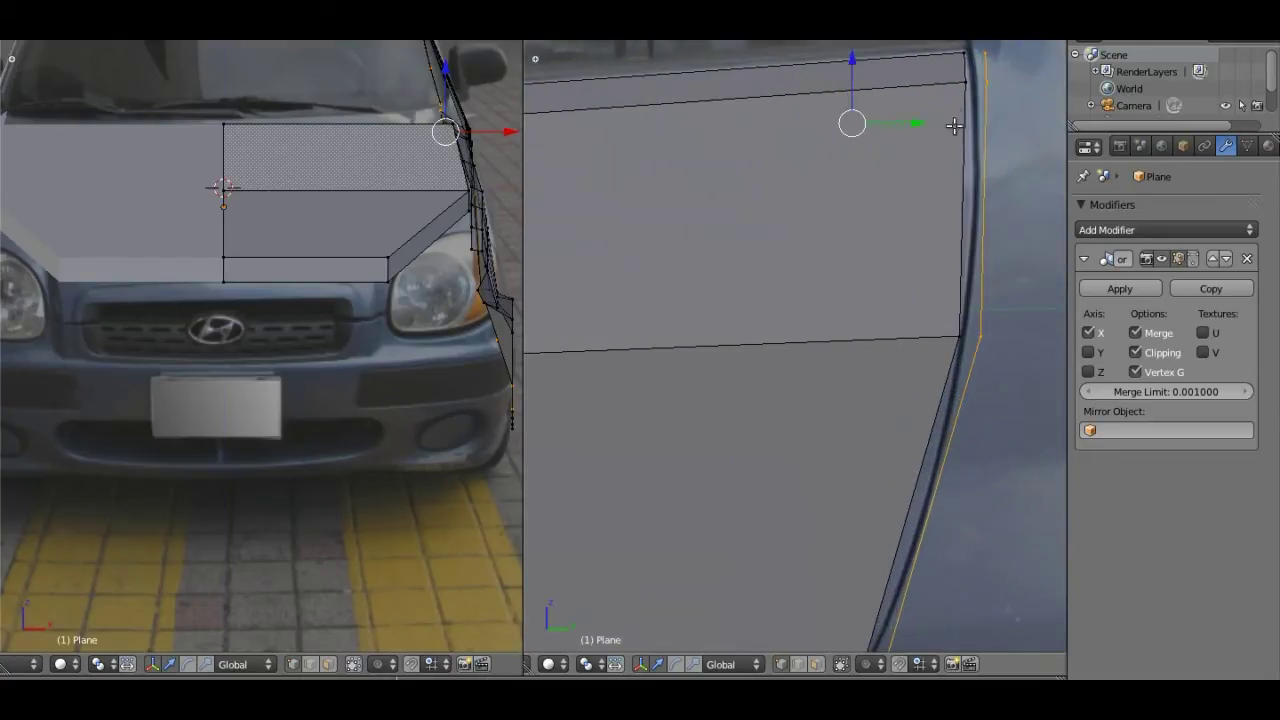
scroll(805, 440, "up", 2)
middle_click_drag(805, 440, 715, 615, "shift")
scroll(803, 491, "up", 2)
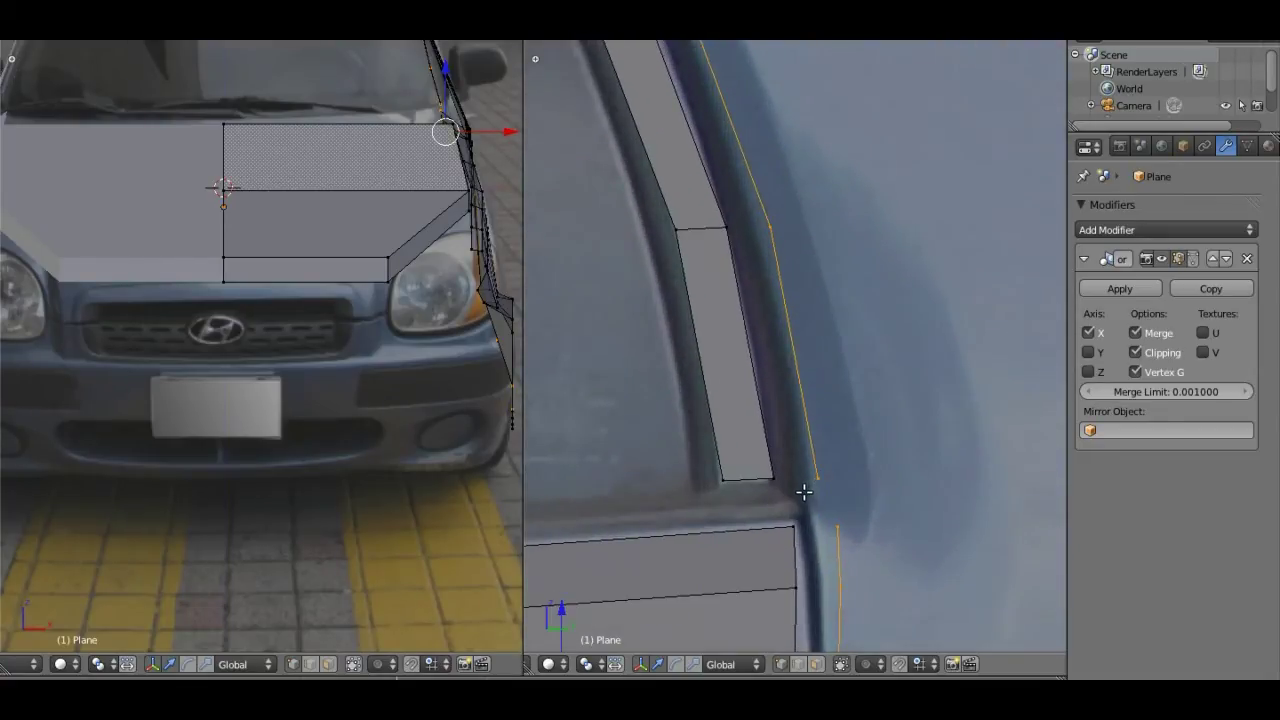
scroll(807, 347, "up", 1)
middle_click_drag(807, 347, 806, 309, "shift")
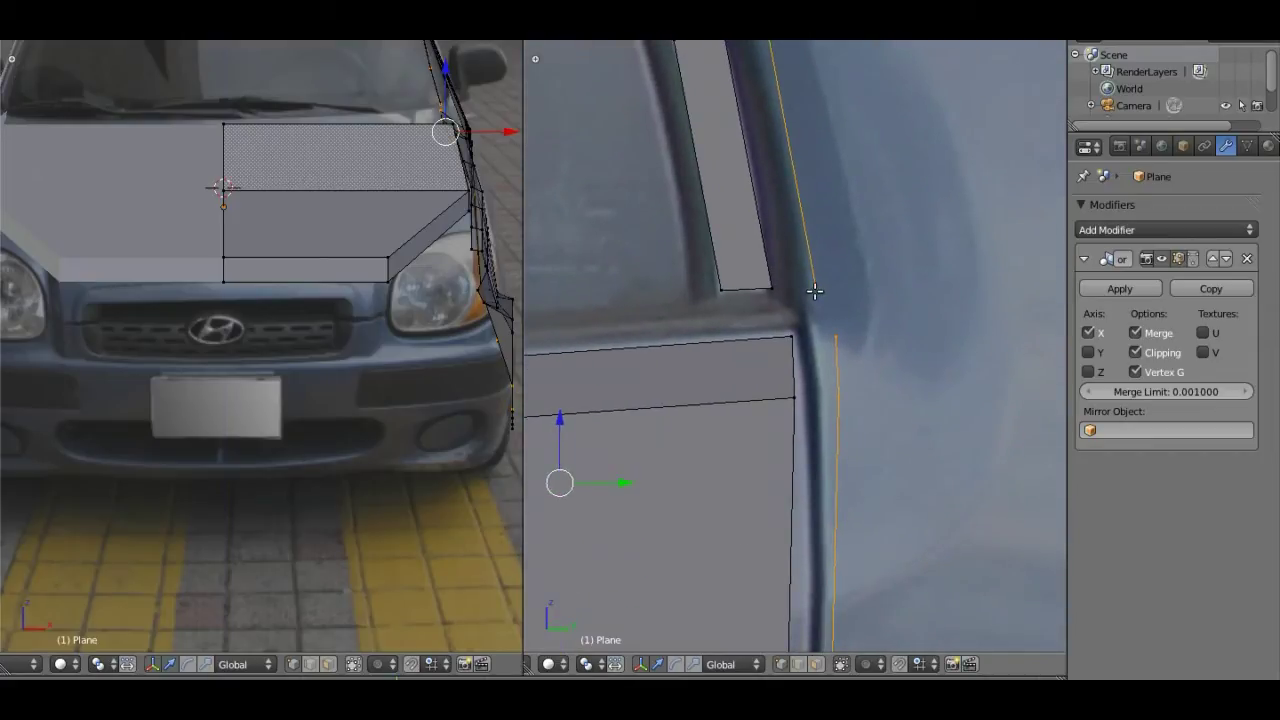
right_click(816, 289)
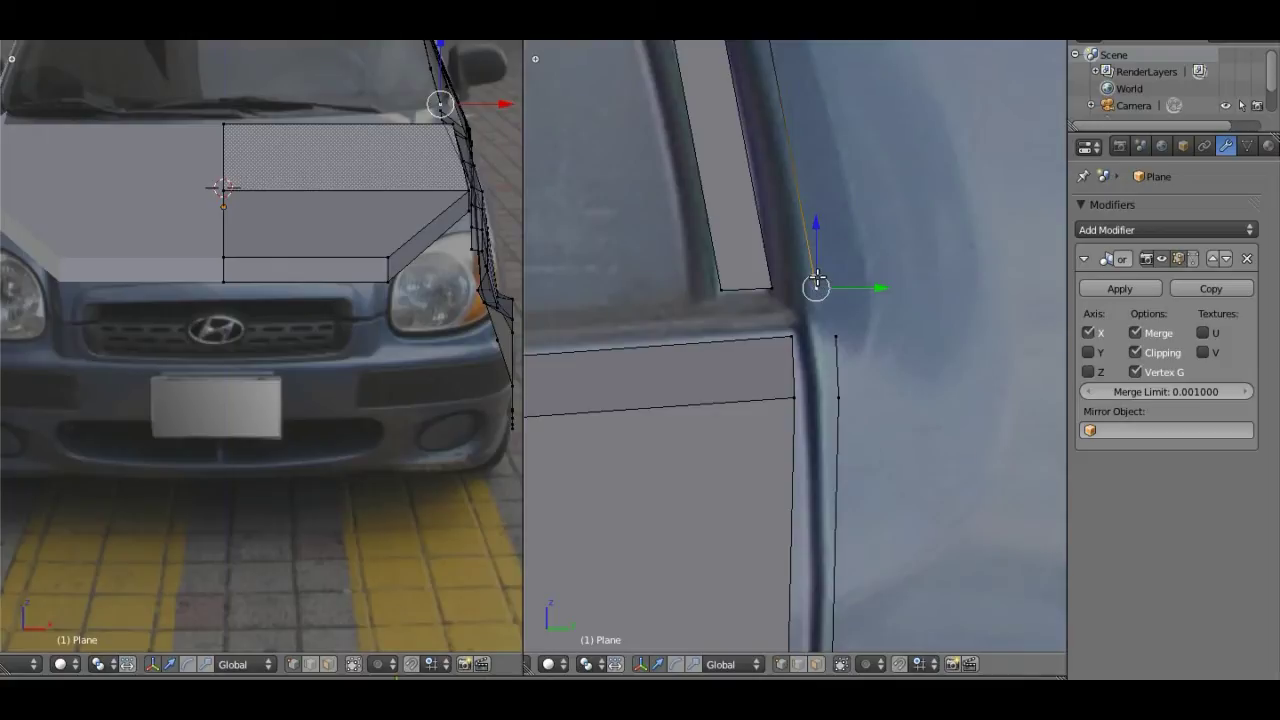
right_click(836, 336)
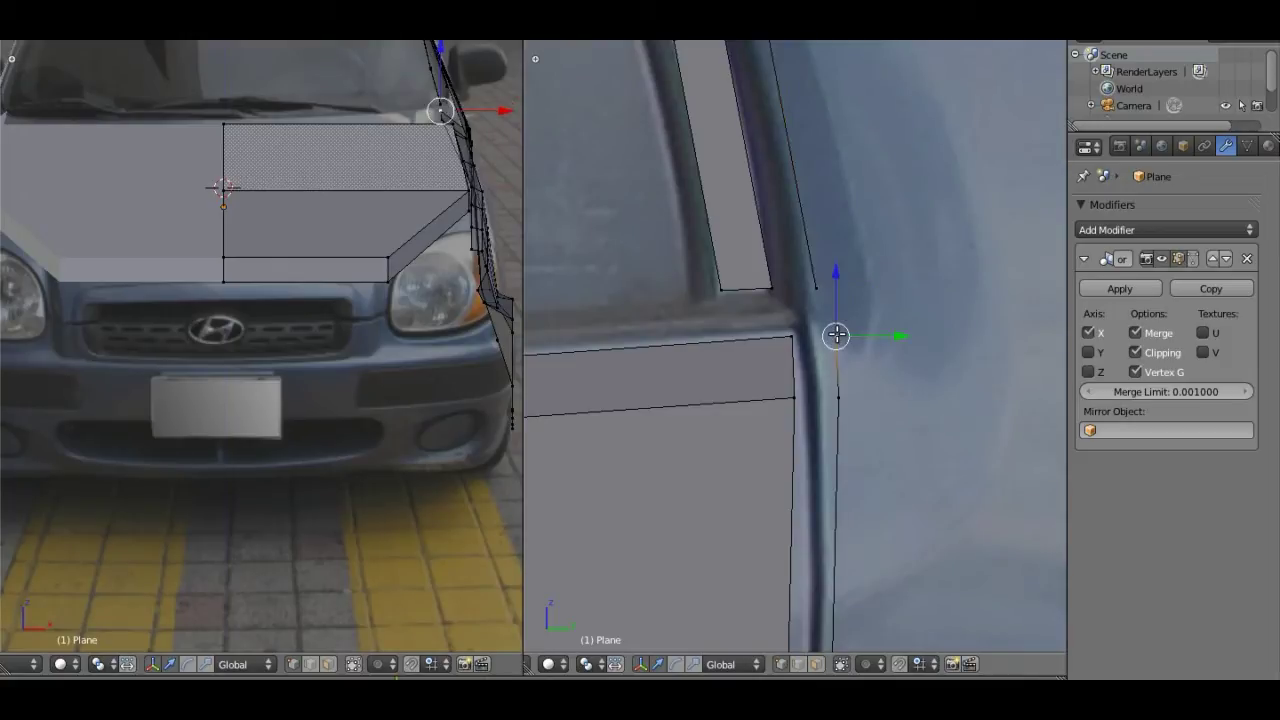
right_click(816, 288, "shift")
key("alt+m")
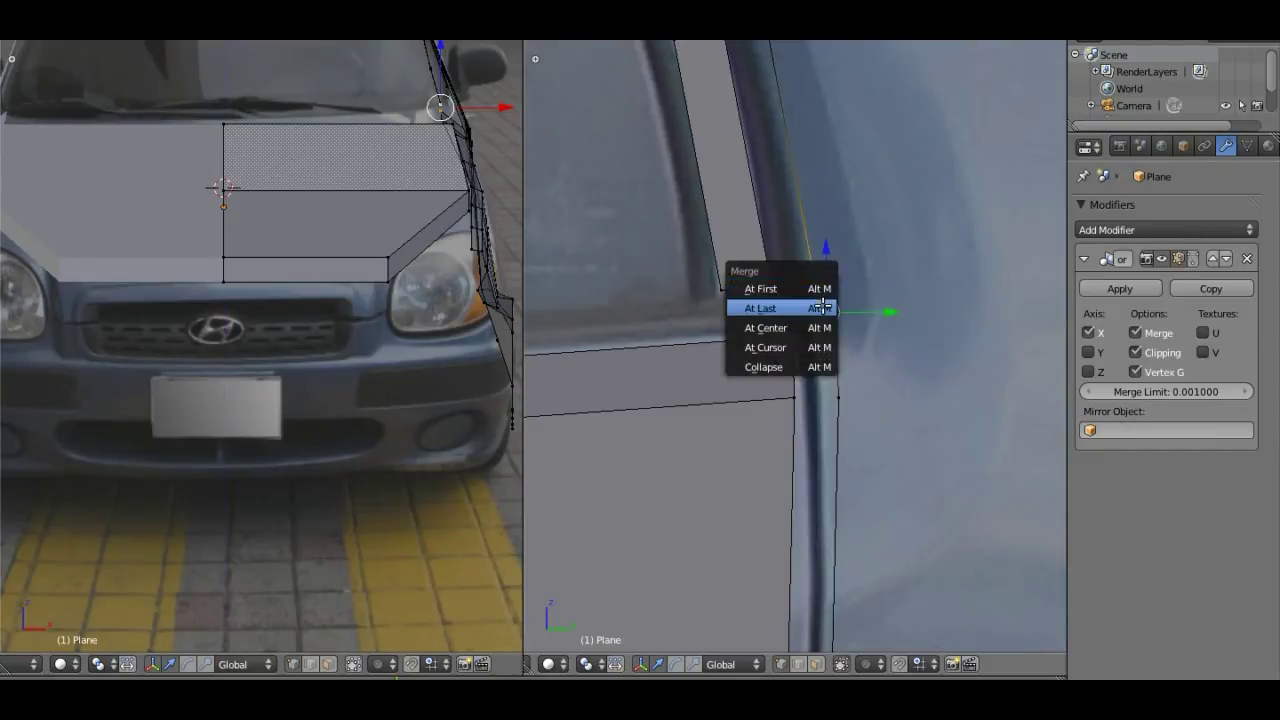
left_click(820, 307)
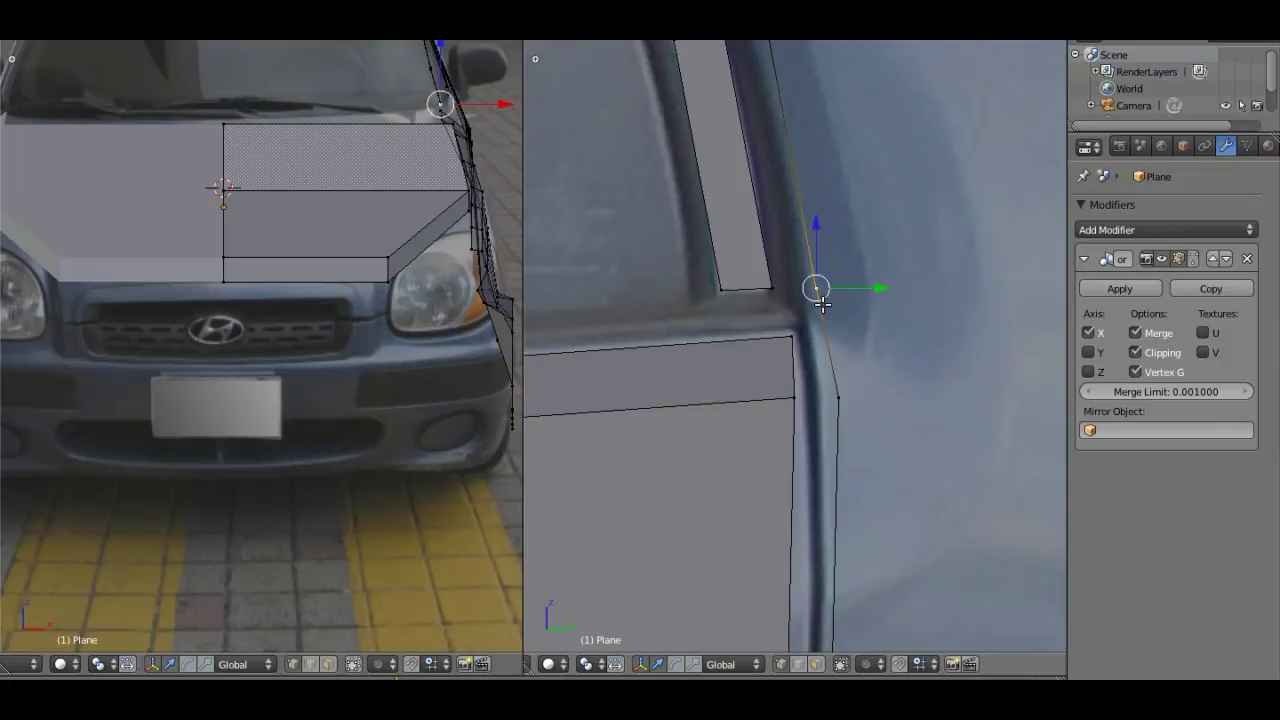
Step: Nudge the next door-edge vertex slightly along Y onto the door outline
right_click(840, 399)
key("g")
key("y")
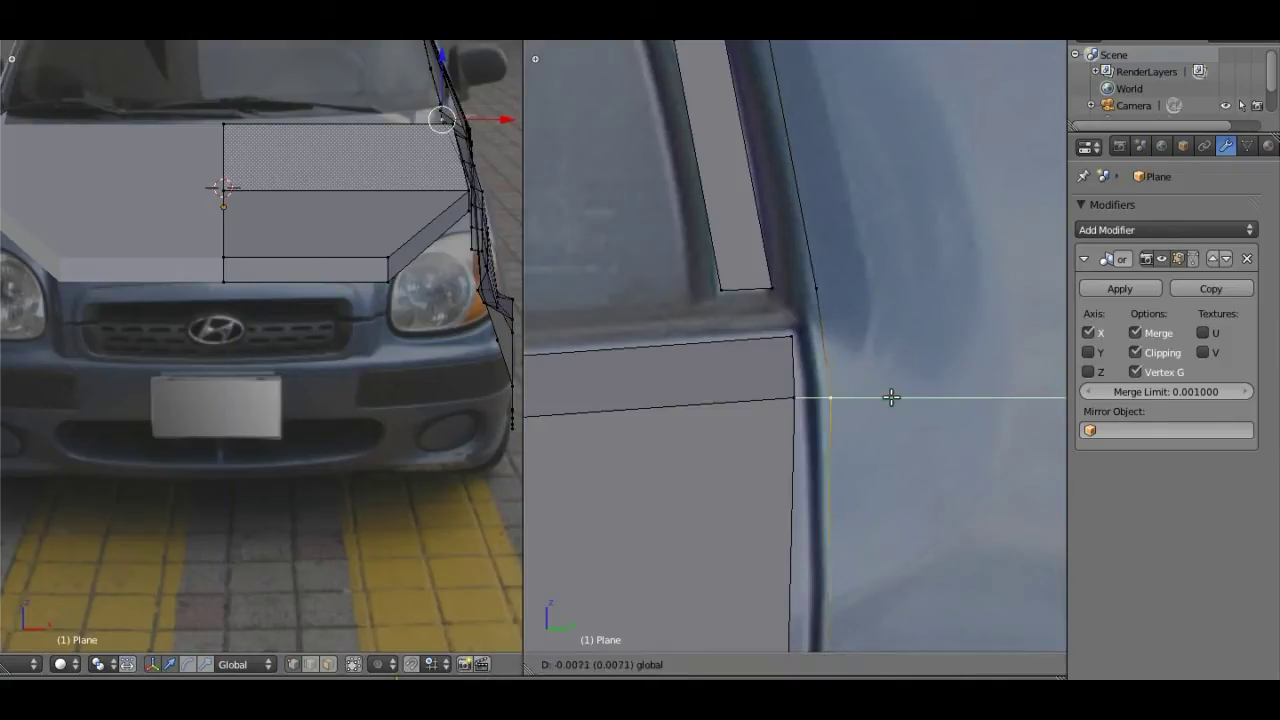
left_click(885, 397)
scroll(830, 295, "down", 1)
scroll(829, 292, "down", 3)
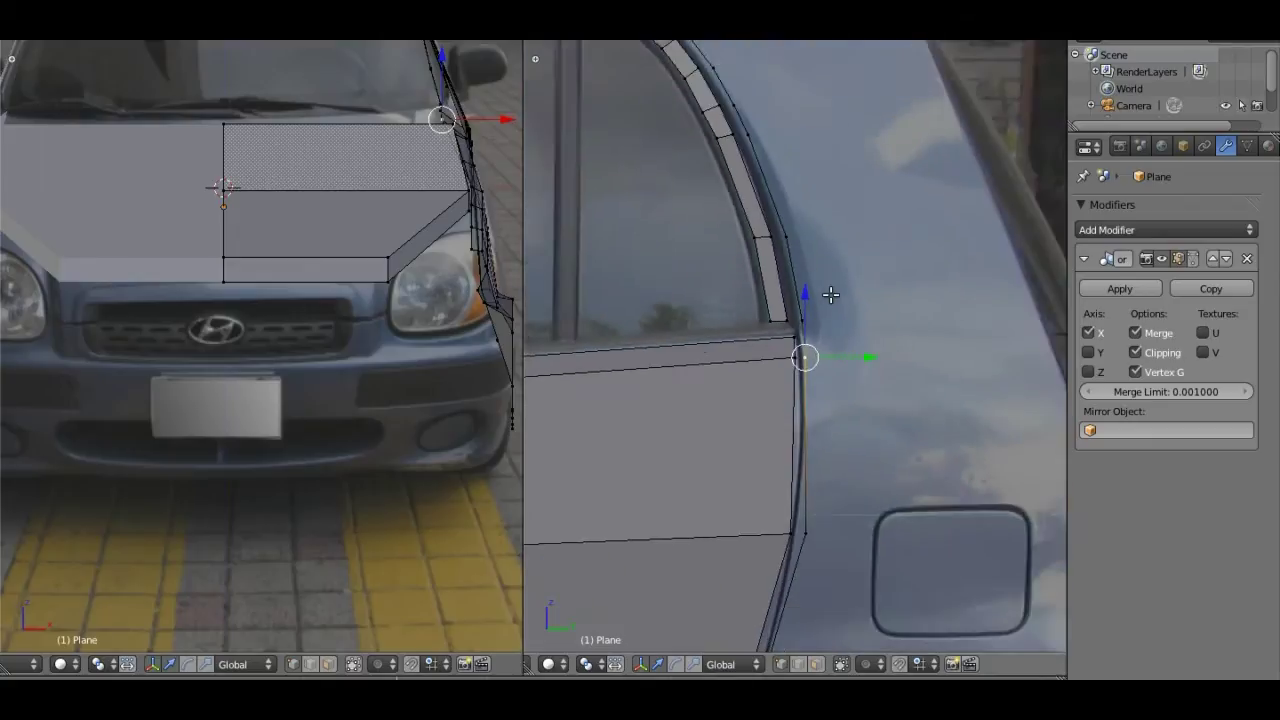
scroll(829, 290, "down", 2)
Step: Move the rear-door edge loop about 0.05 along global Y to match the door seam, then select the lower door loop
middle_click_drag(820, 336, 812, 231, "shift")
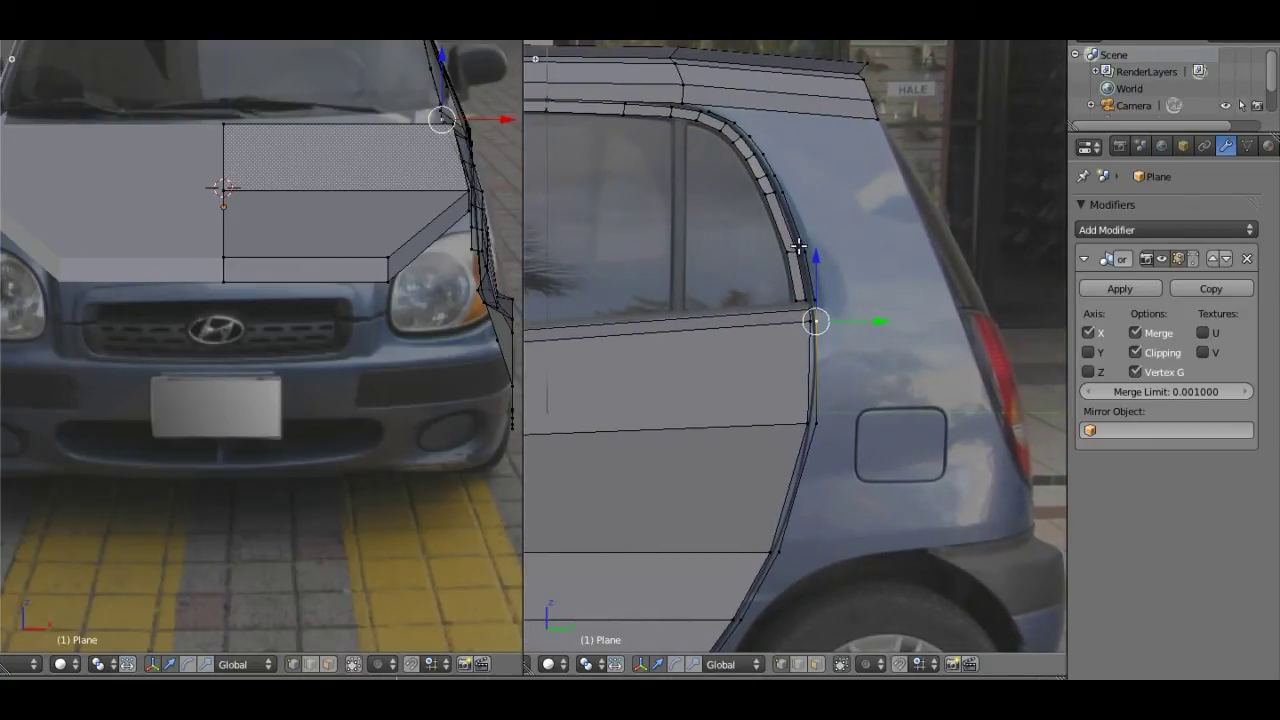
right_click(801, 240, "alt")
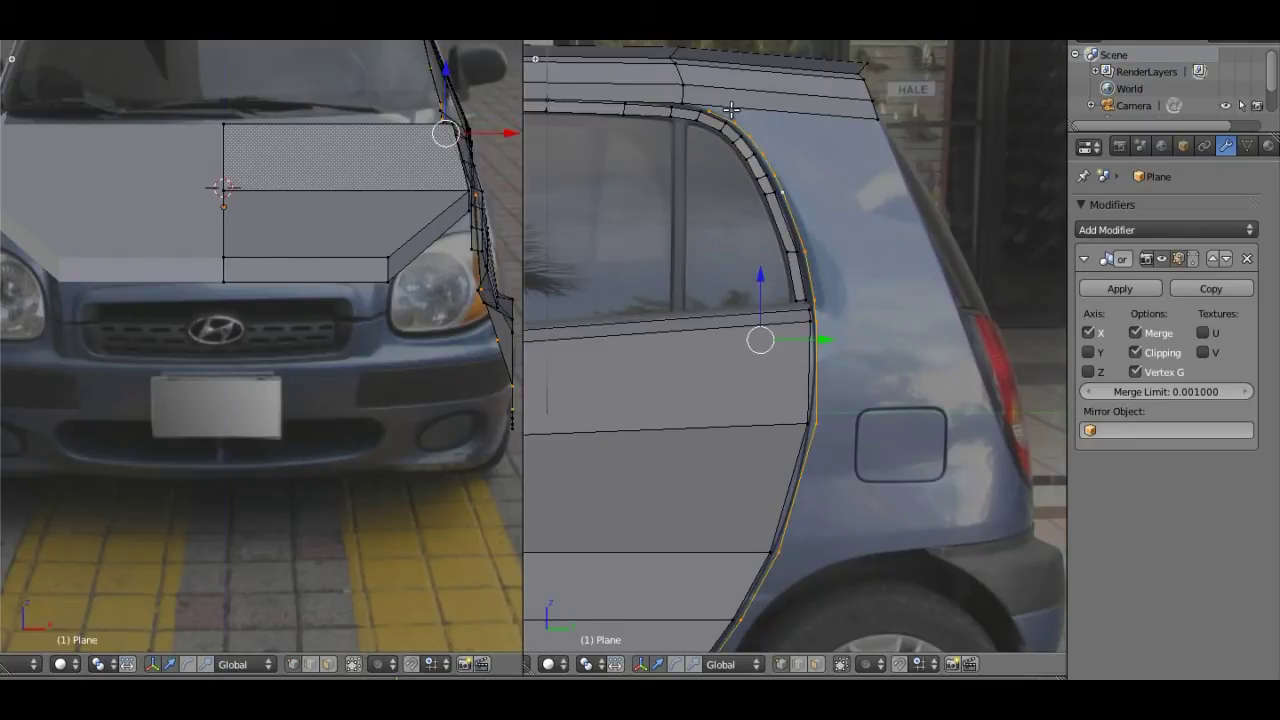
mouse_move(782, 452)
middle_mouse_down("shift")
mouse_move(774, 405)
mouse_move(766, 437)
middle_mouse_up("shift")
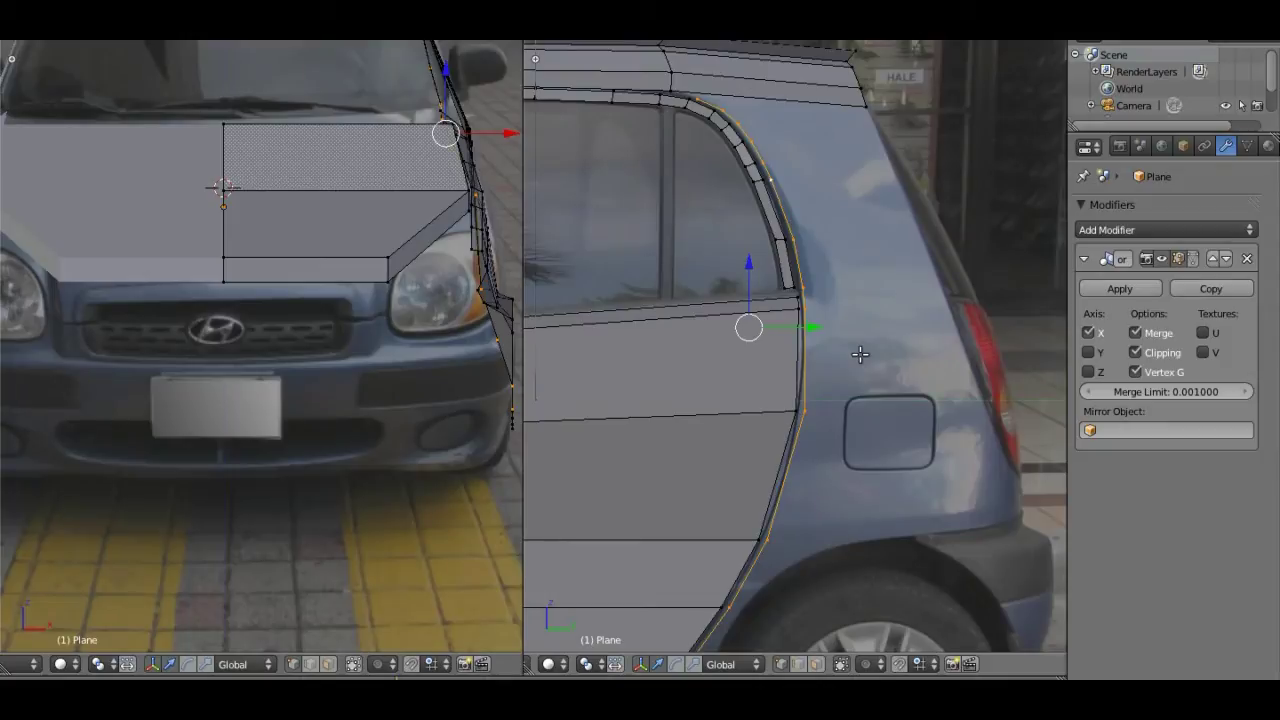
key("g")
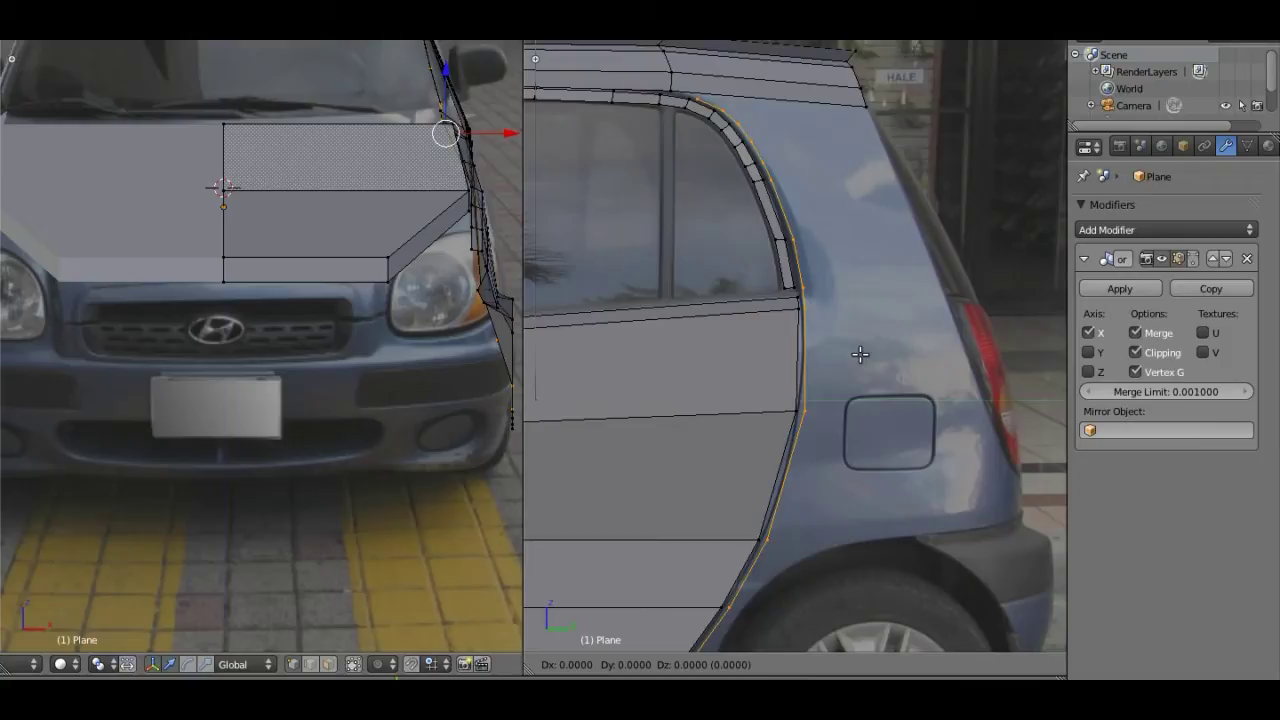
key("y")
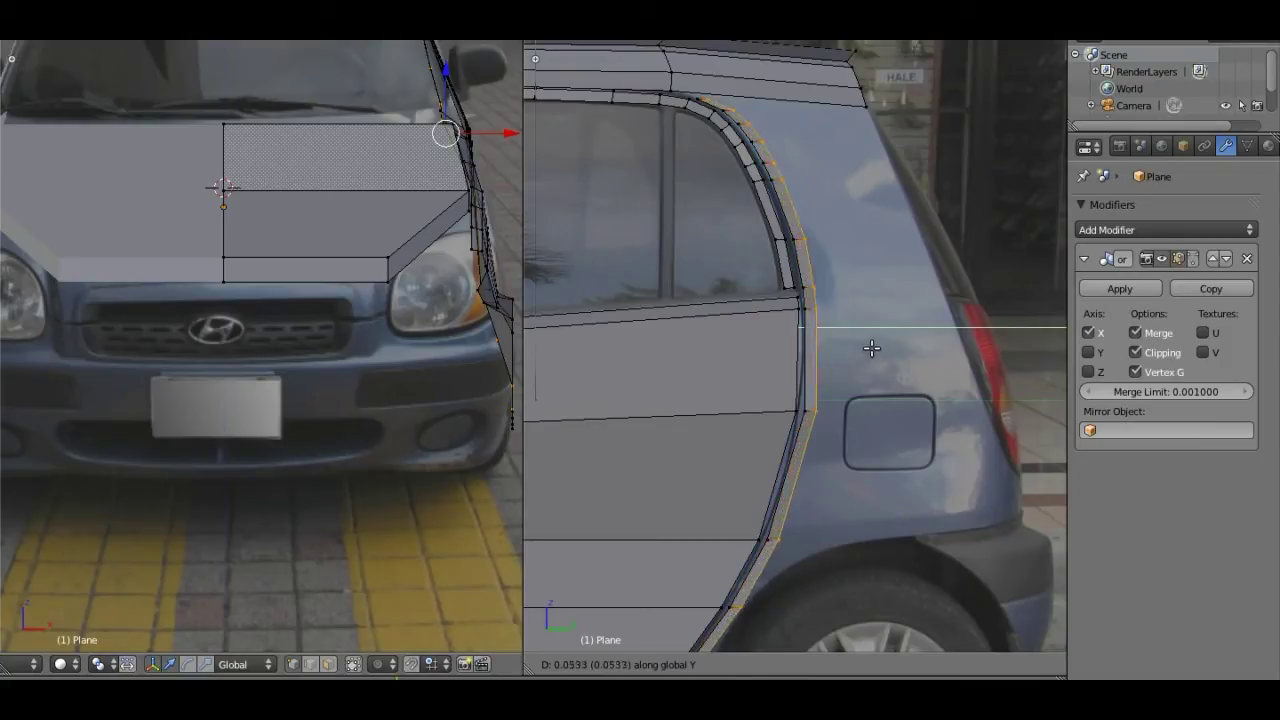
left_click(867, 349)
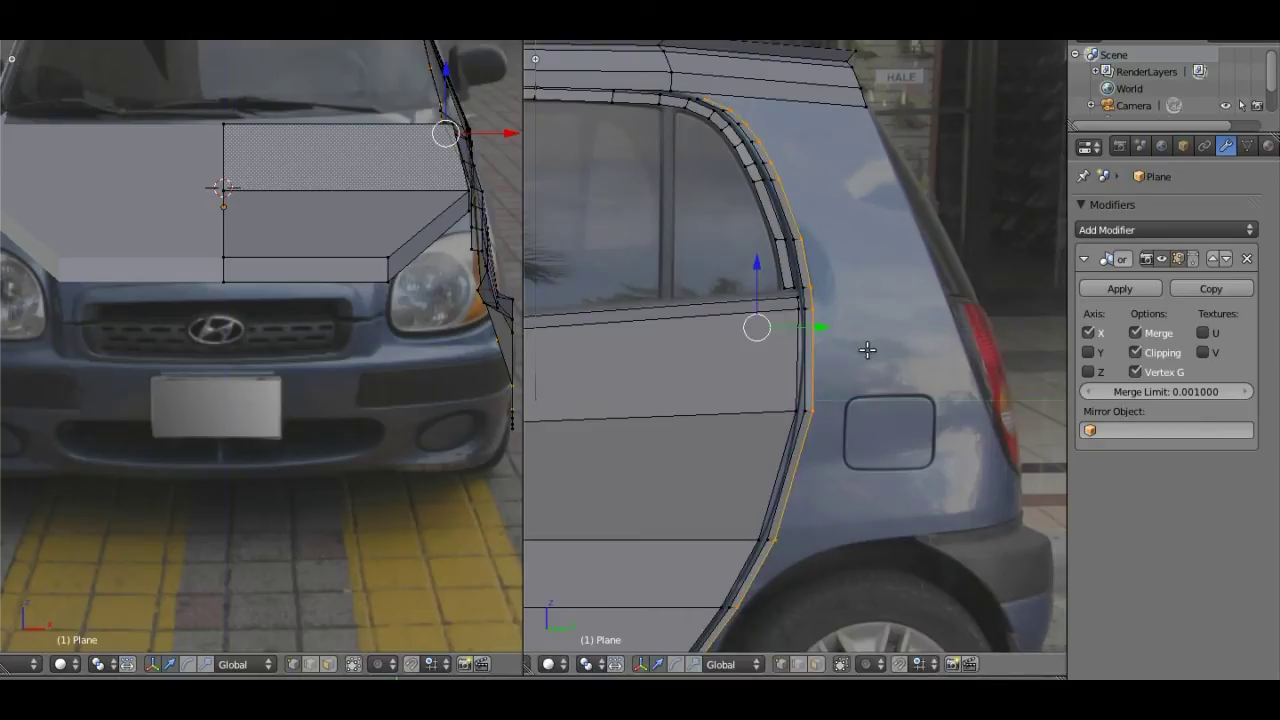
right_click(772, 499, "alt")
scroll(772, 499, "down", 3, "shift")
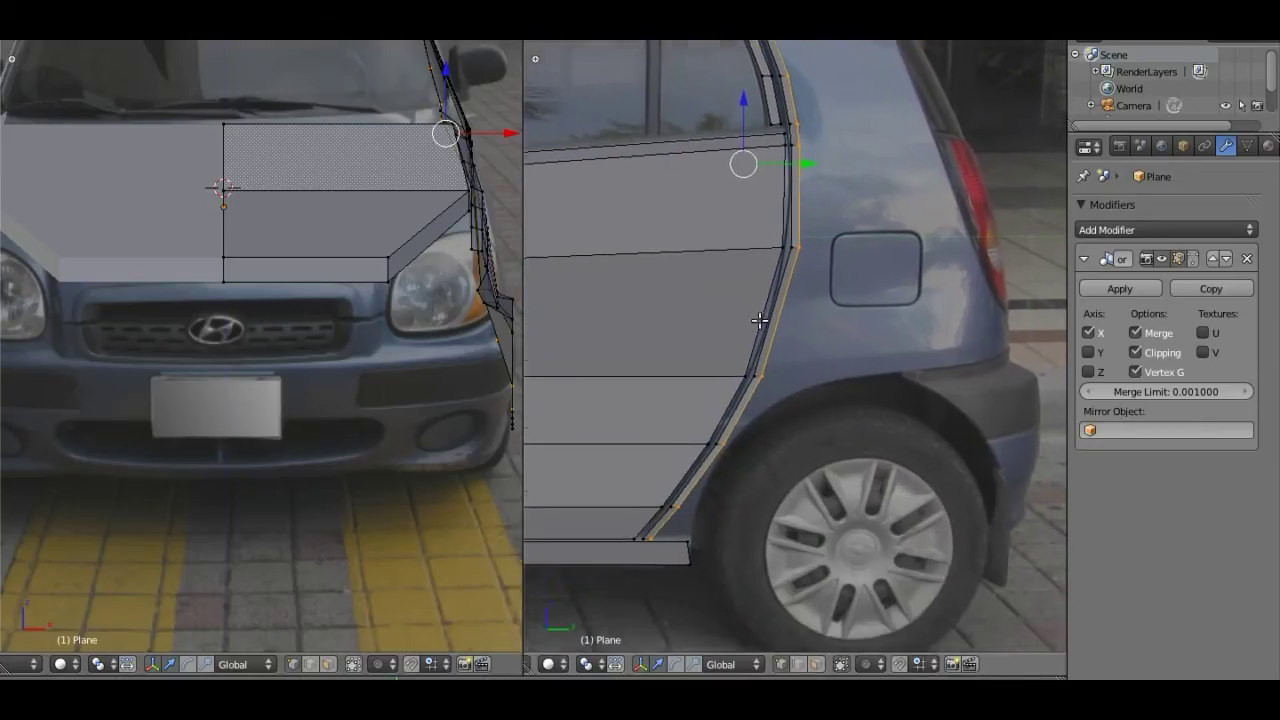
scroll(900, 487, "down", 3, "shift")
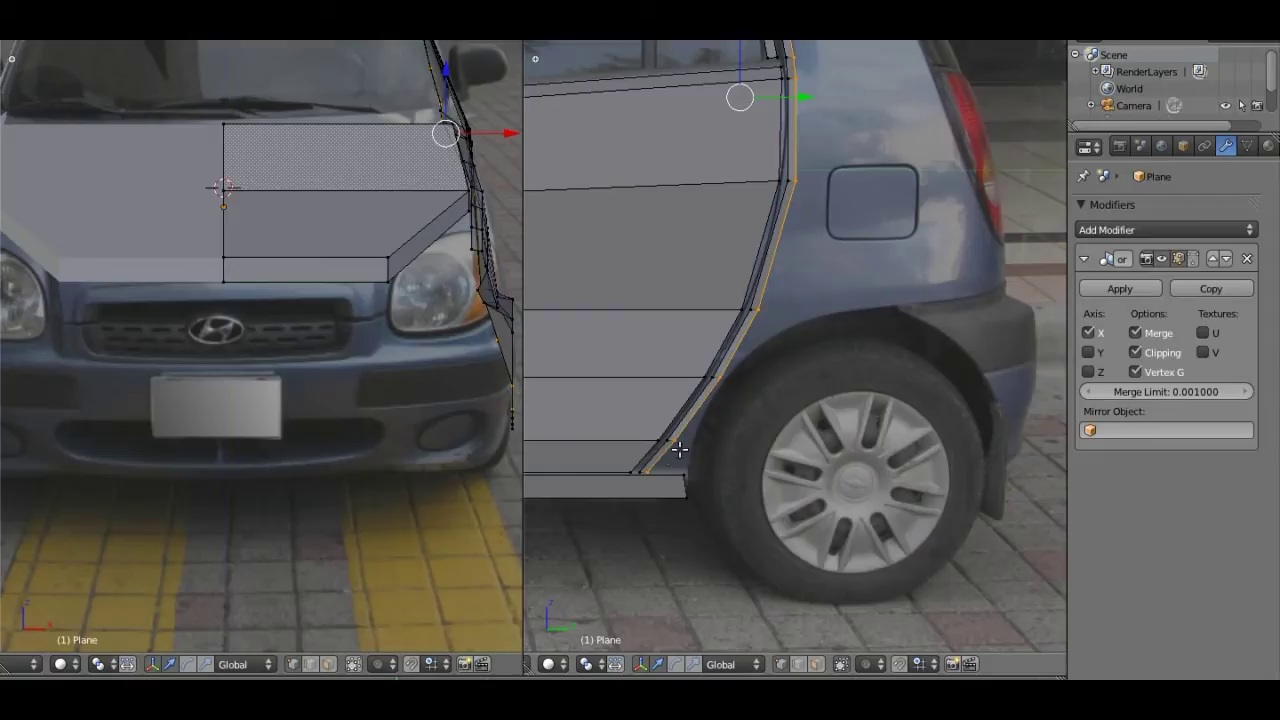
Step: Pan and zoom the side view to frame the rear wheel arch
scroll(728, 434, "up", 4)
scroll(673, 405, "up", 2)
scroll(673, 405, "down", 5)
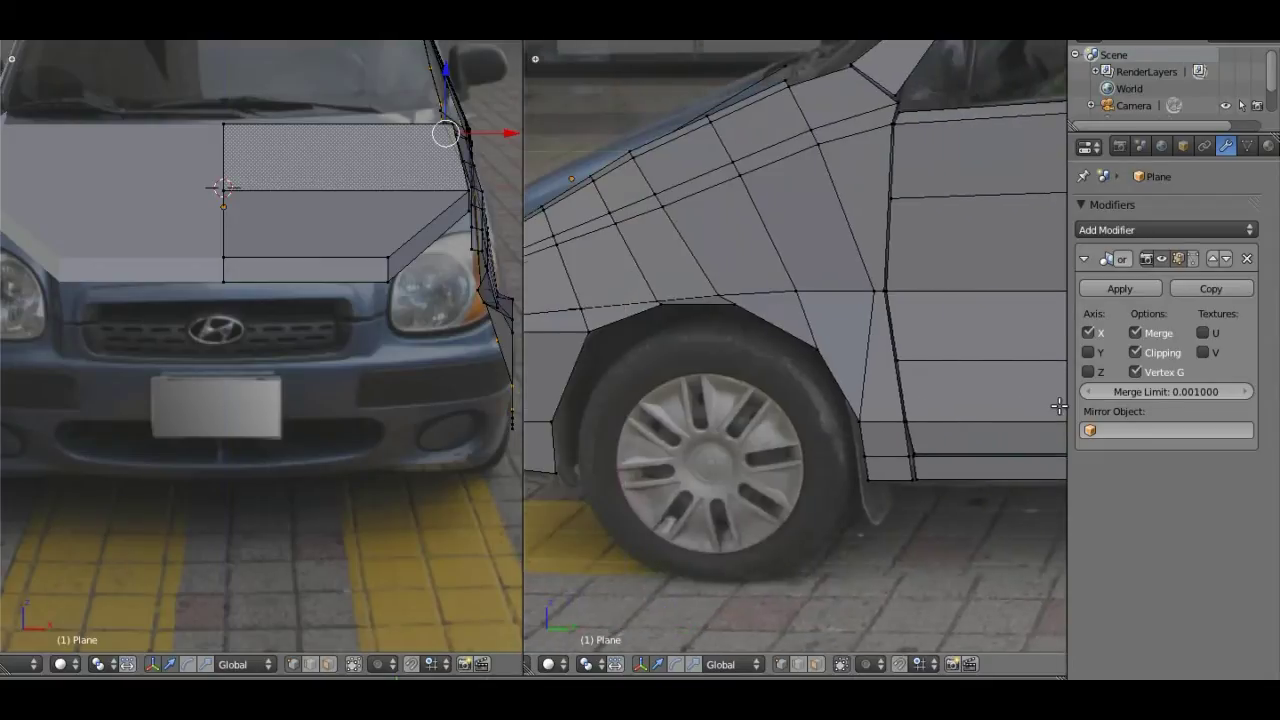
scroll(916, 406, "up", 2)
scroll(920, 369, "up", 3)
scroll(920, 369, "down", 4)
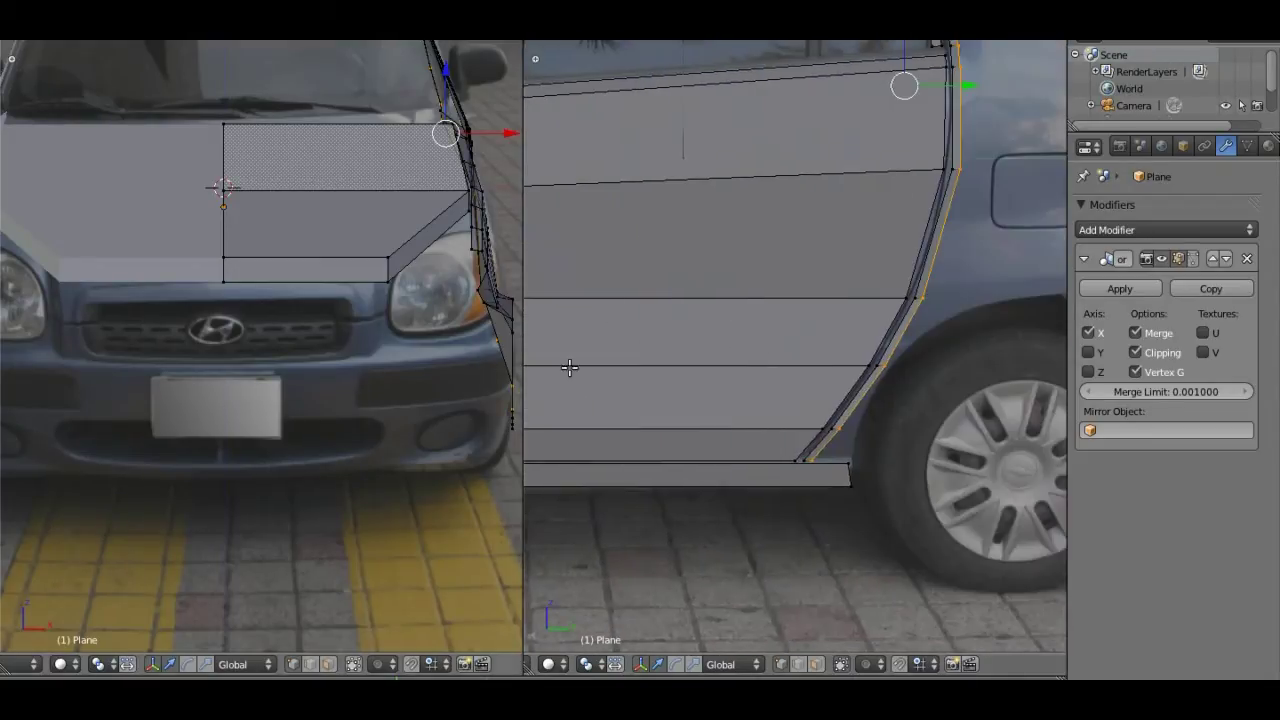
middle_click_drag(951, 366, 766, 371, "shift")
scroll(790, 379, "up", 1)
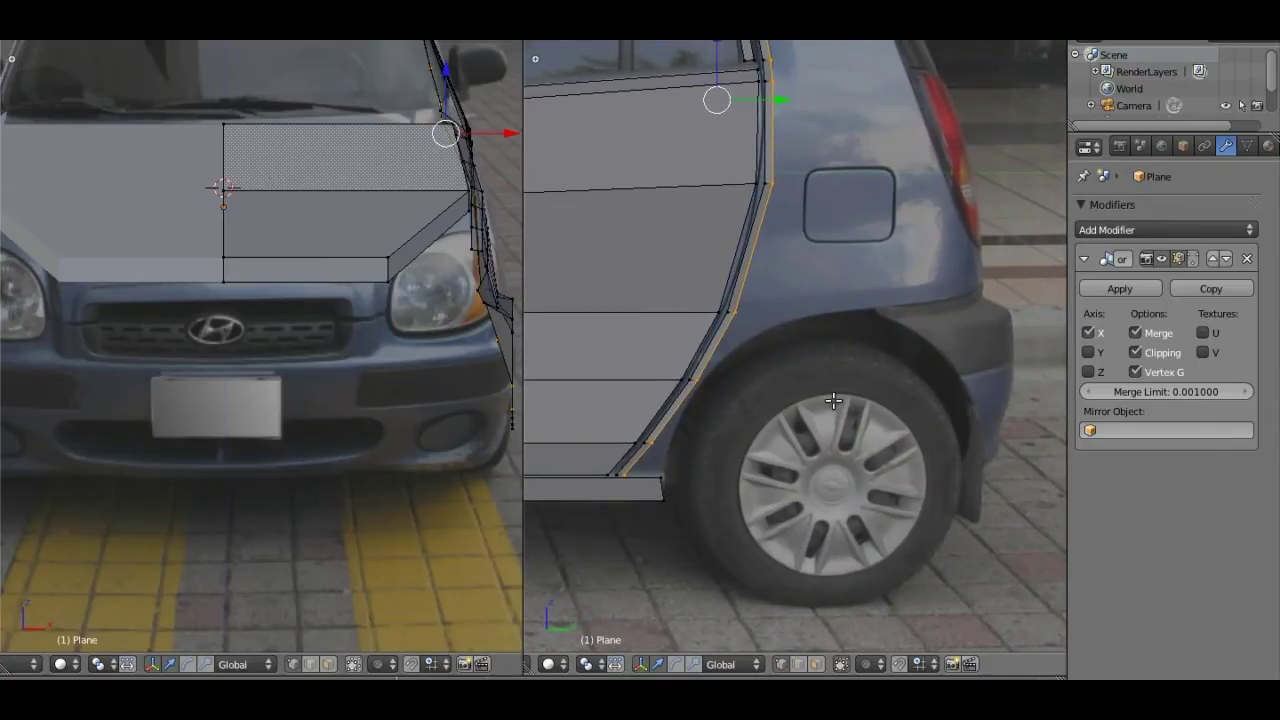
key("shift+a")
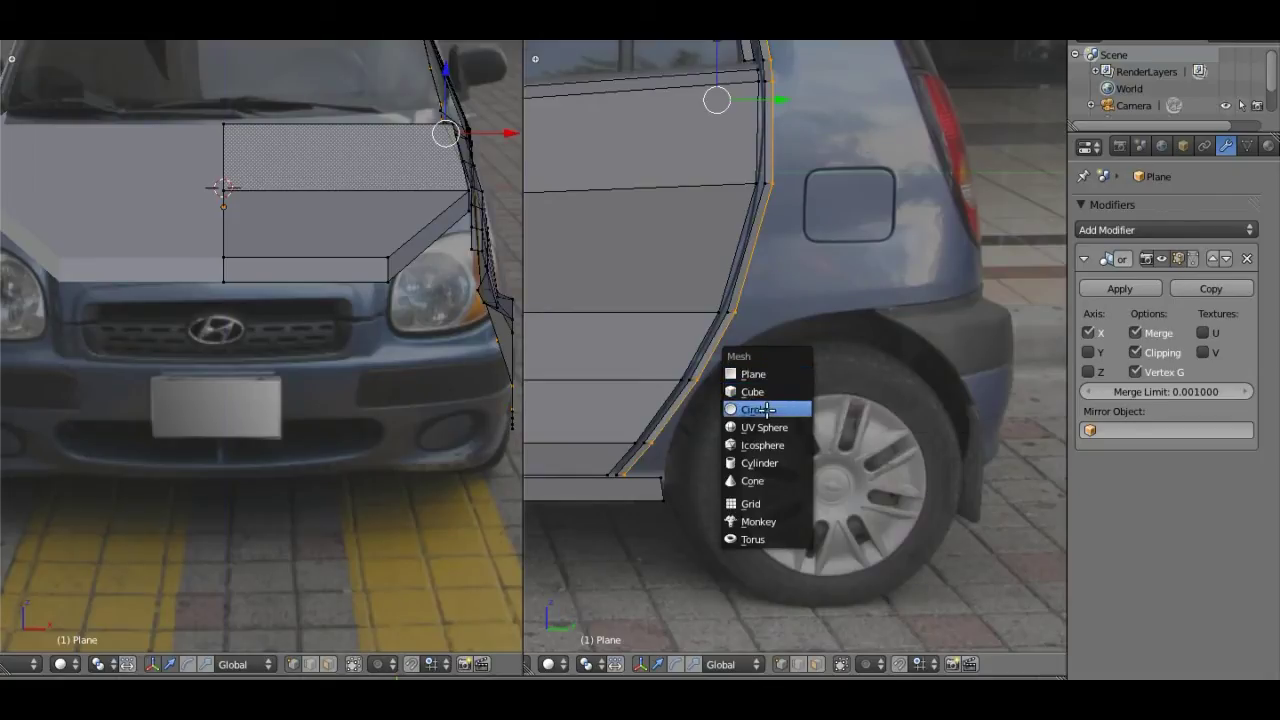
key("Escape")
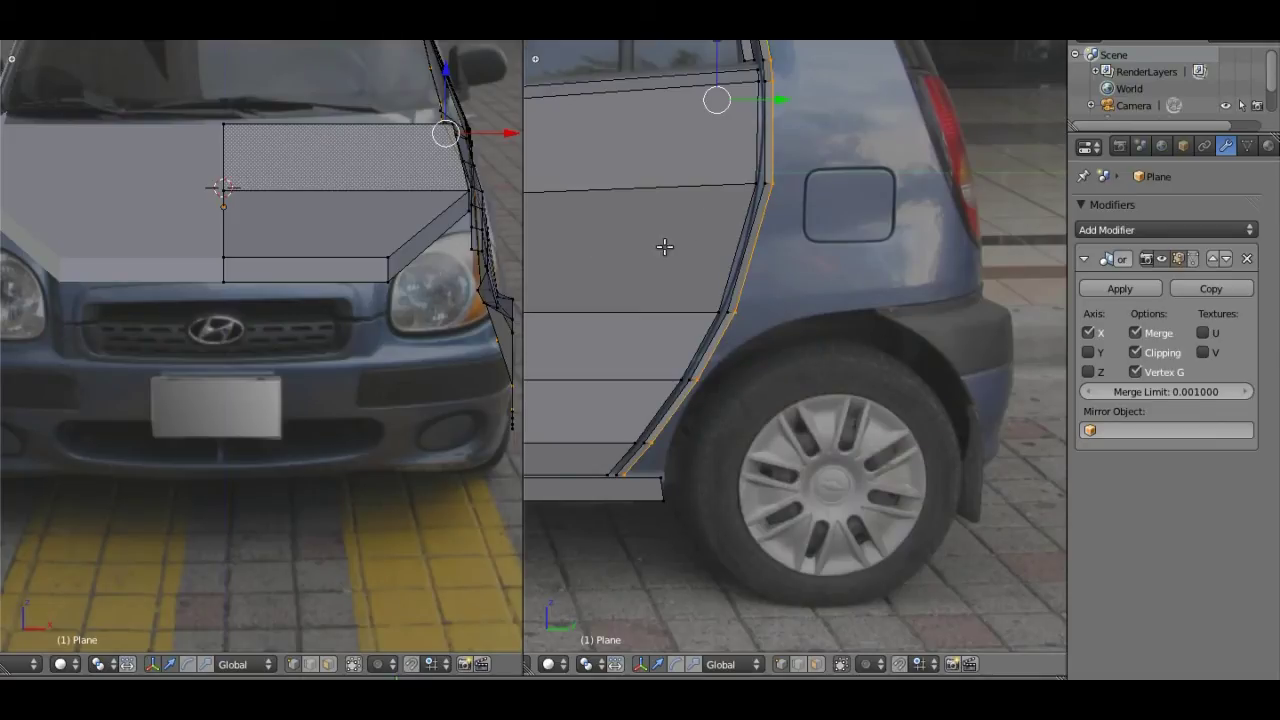
Step: Place the 3D cursor on the rear wheel hub using side and front views, and deselect everything
left_click(831, 485)
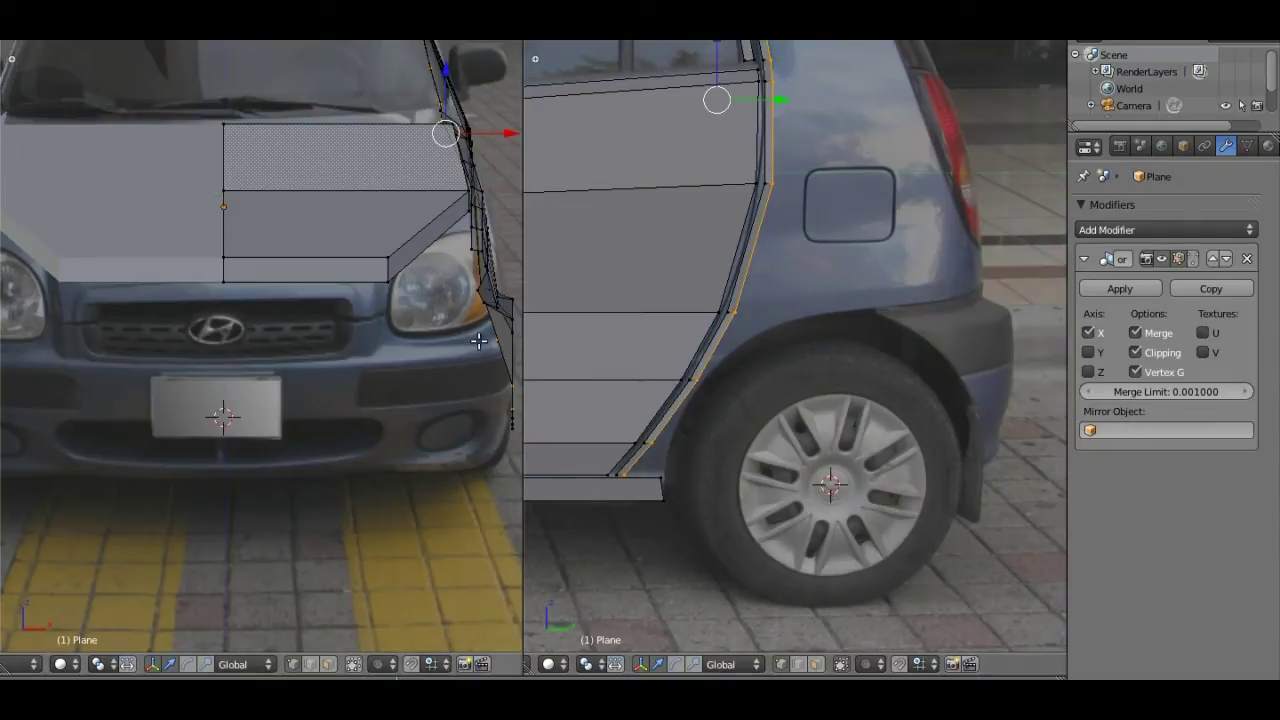
mouse_move(410, 252)
middle_mouse_down("shift")
mouse_move(435, 468)
mouse_move(293, 300)
mouse_move(238, 323)
middle_mouse_up("shift")
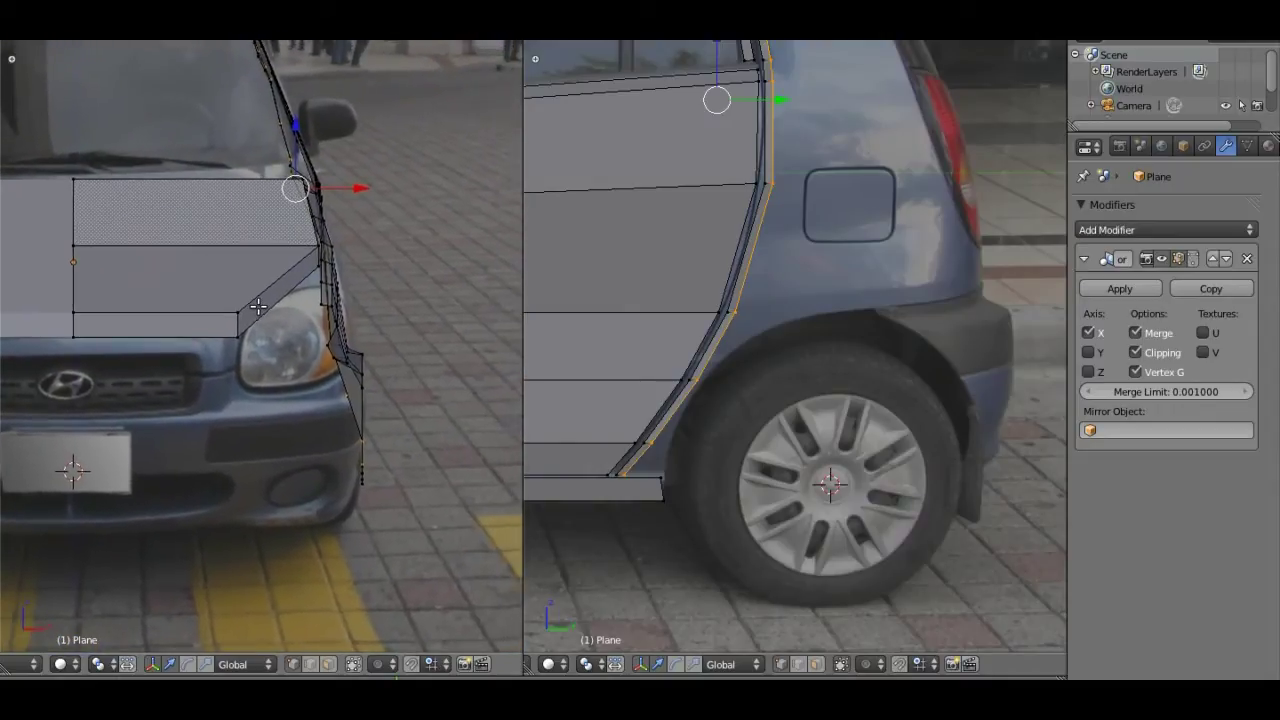
left_click(327, 305)
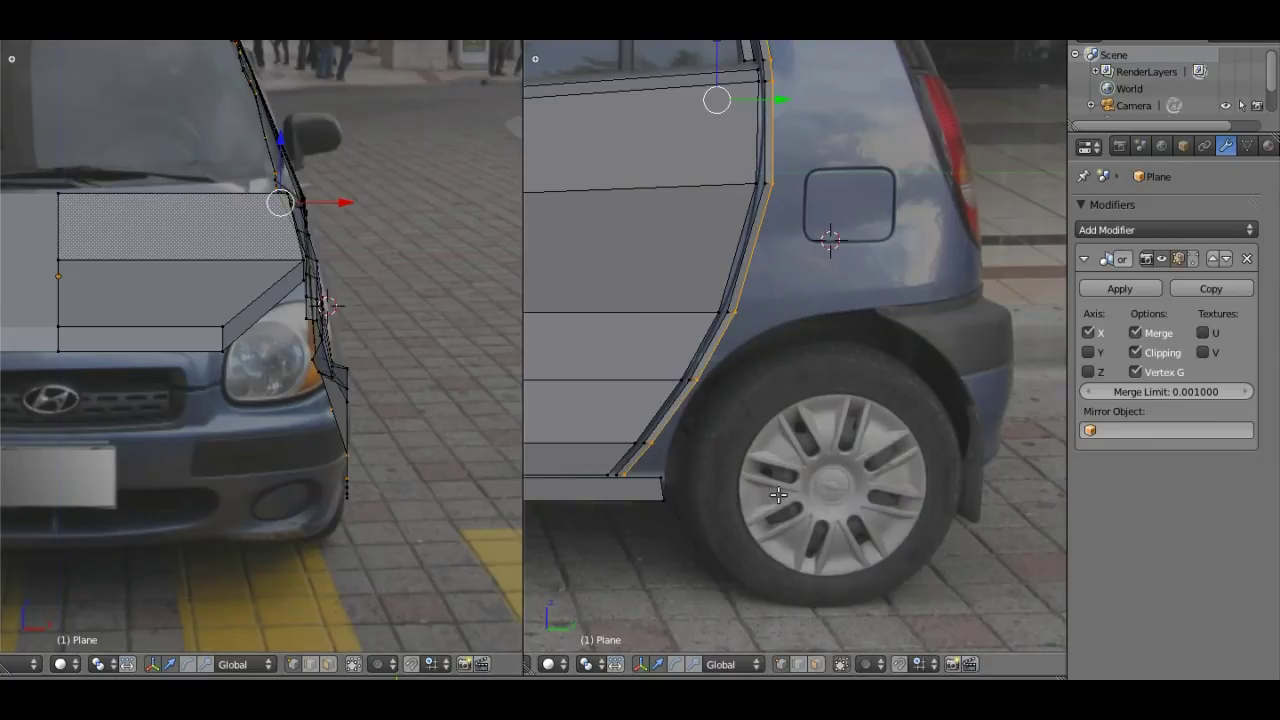
left_click(832, 485)
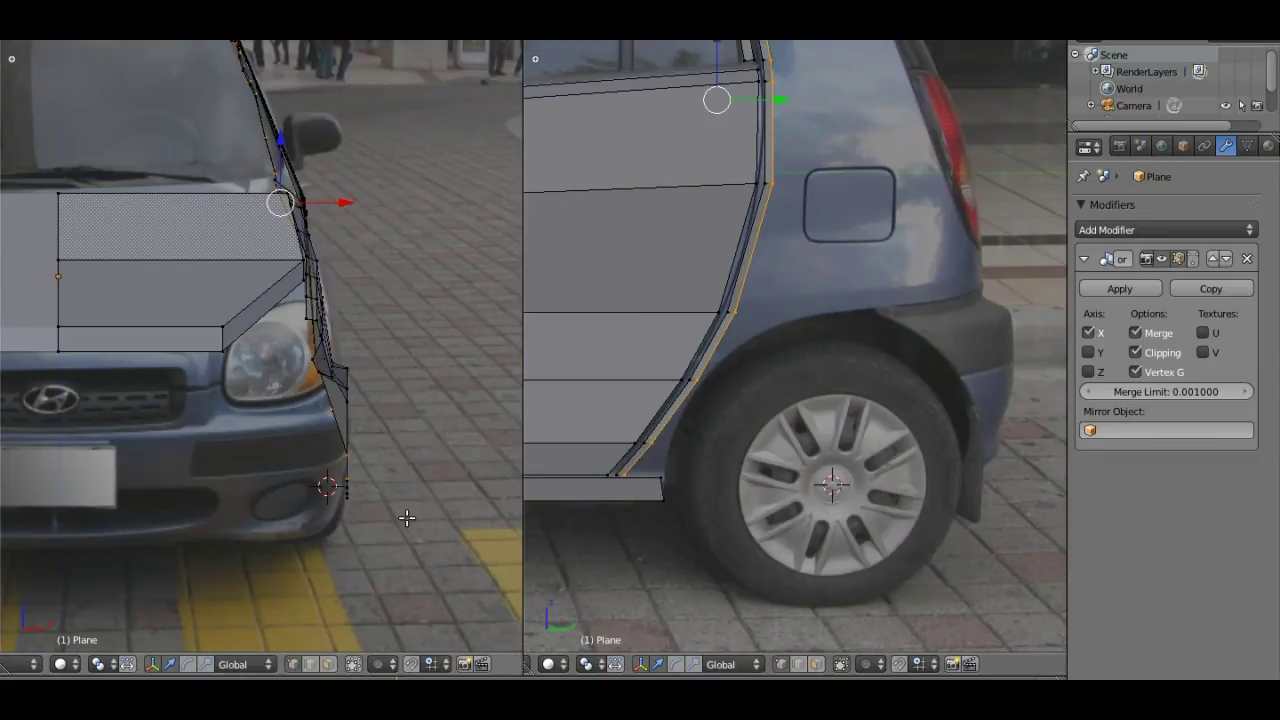
left_click(347, 487)
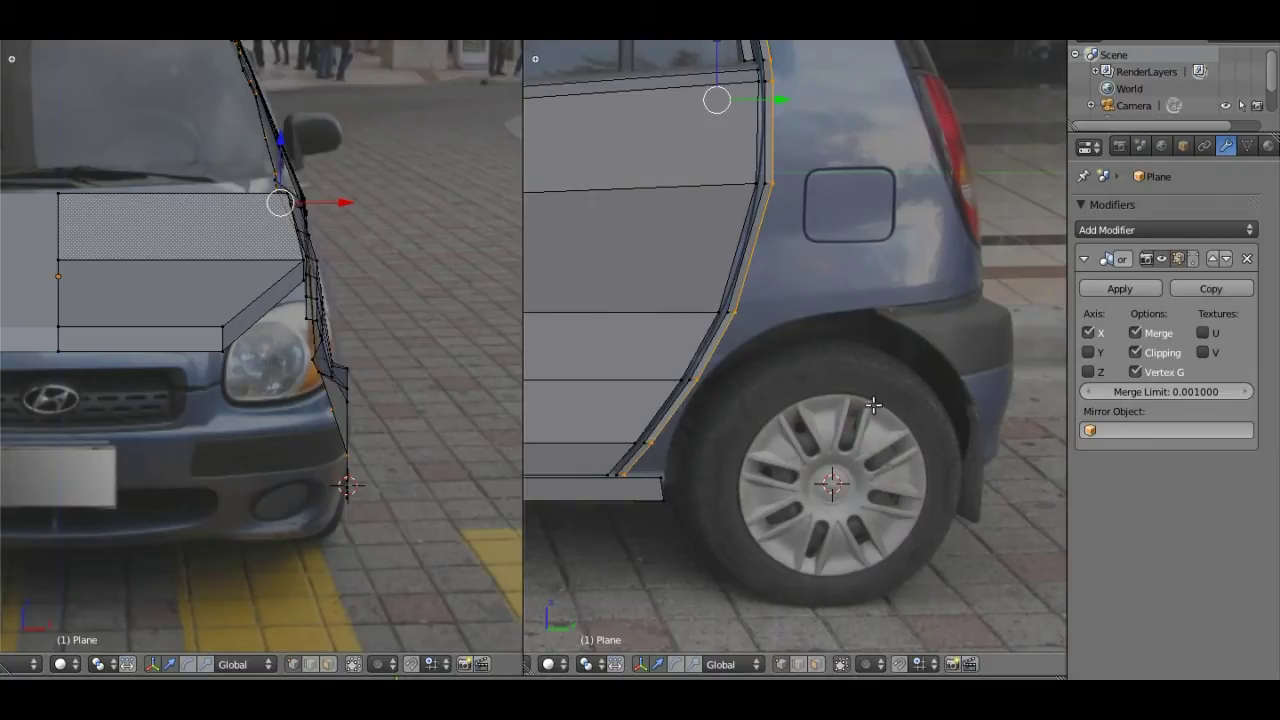
key("a")
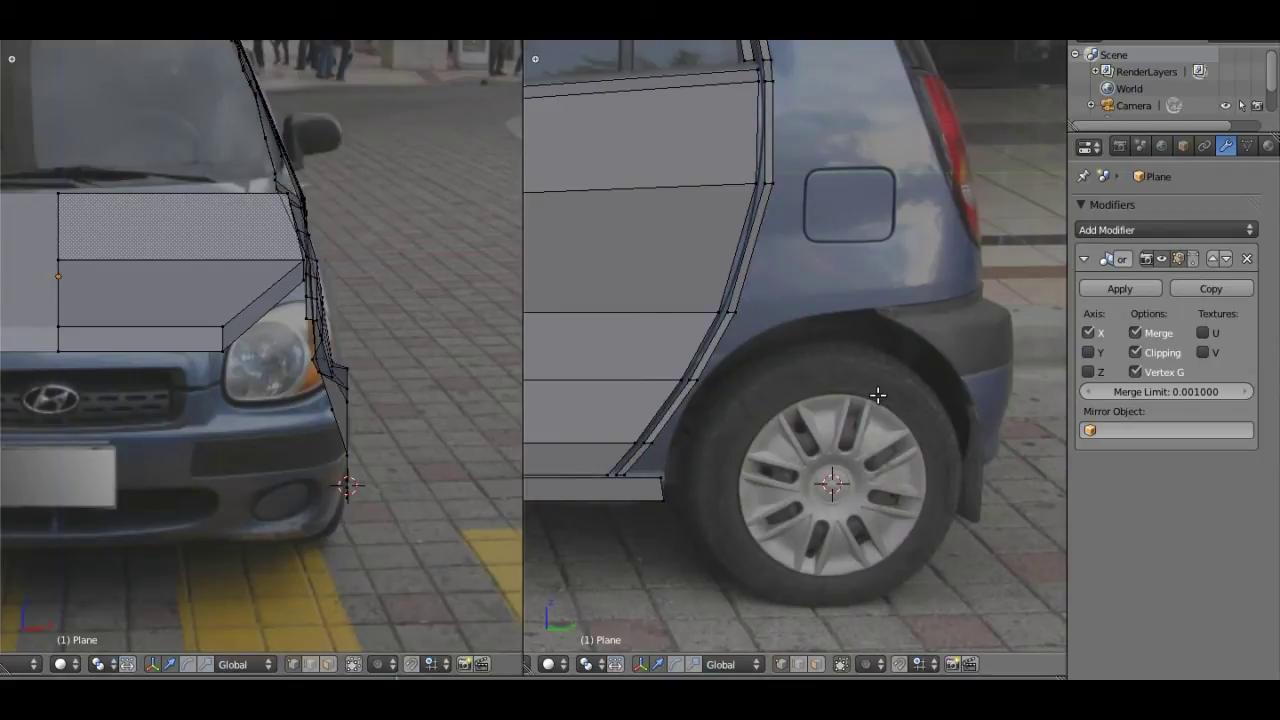
key("shift+a")
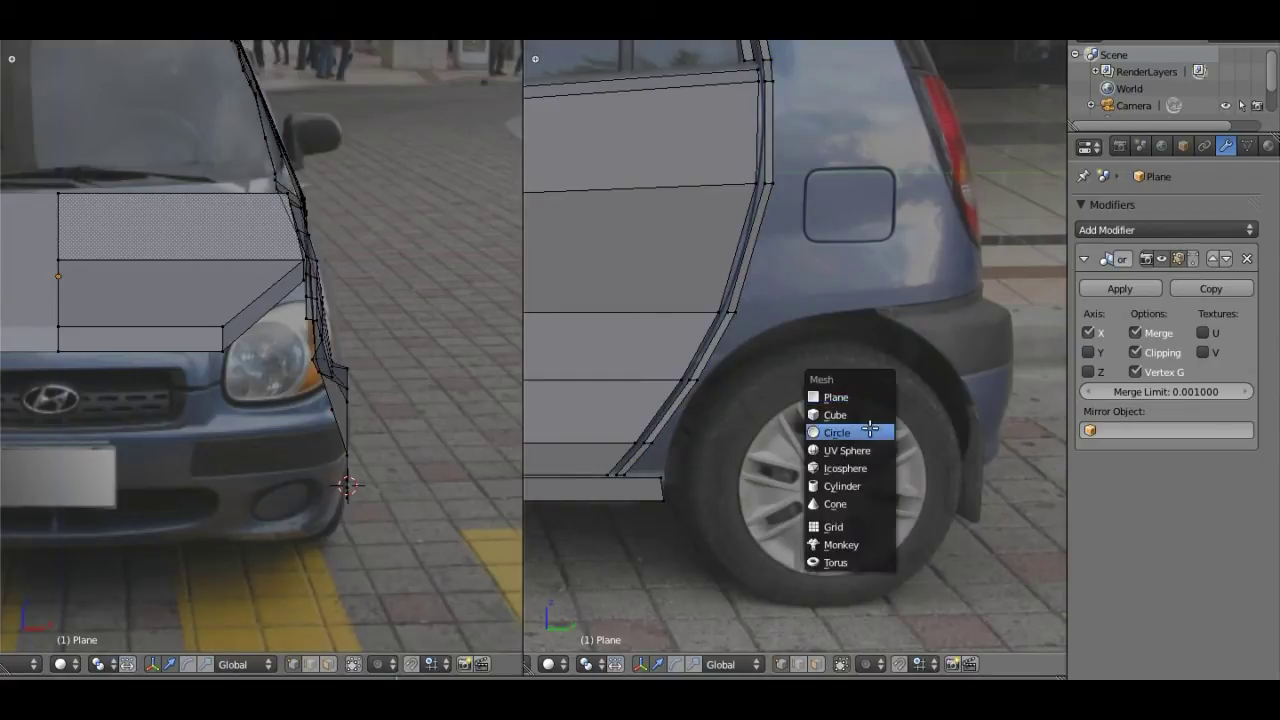
Step: Add a 12-vertex mesh circle at the 3D cursor
left_click(872, 429)
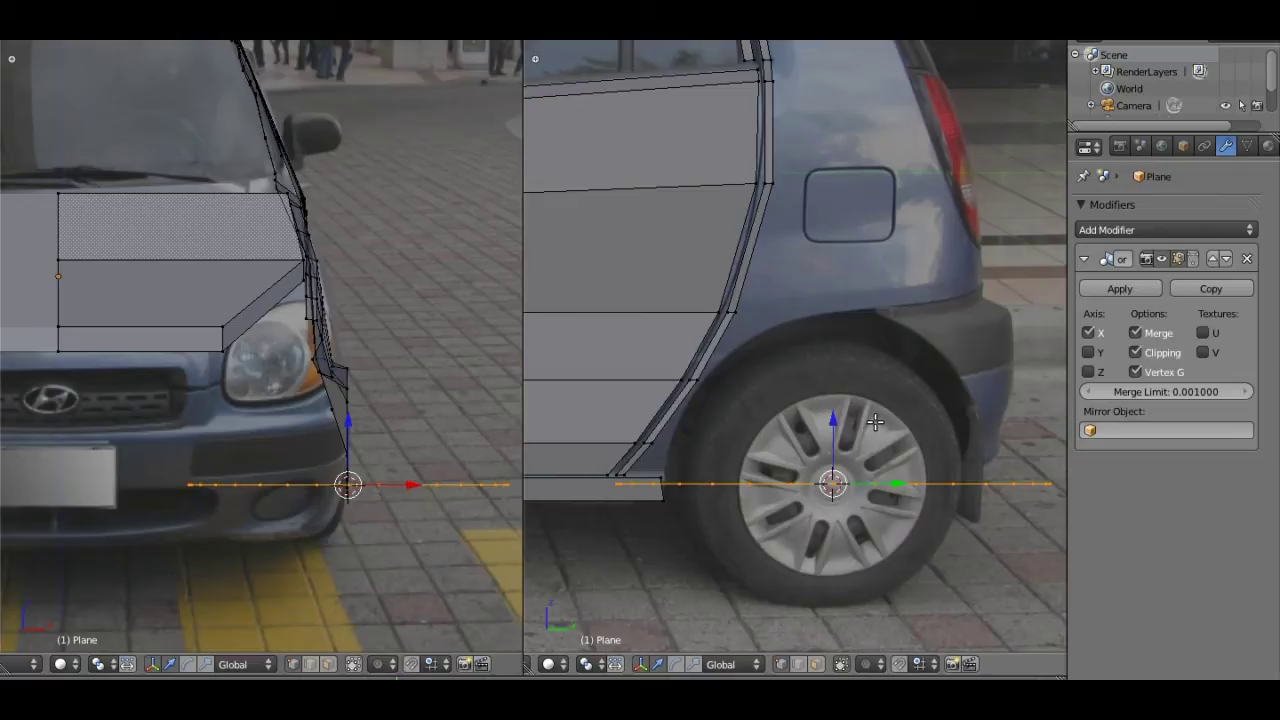
key("t")
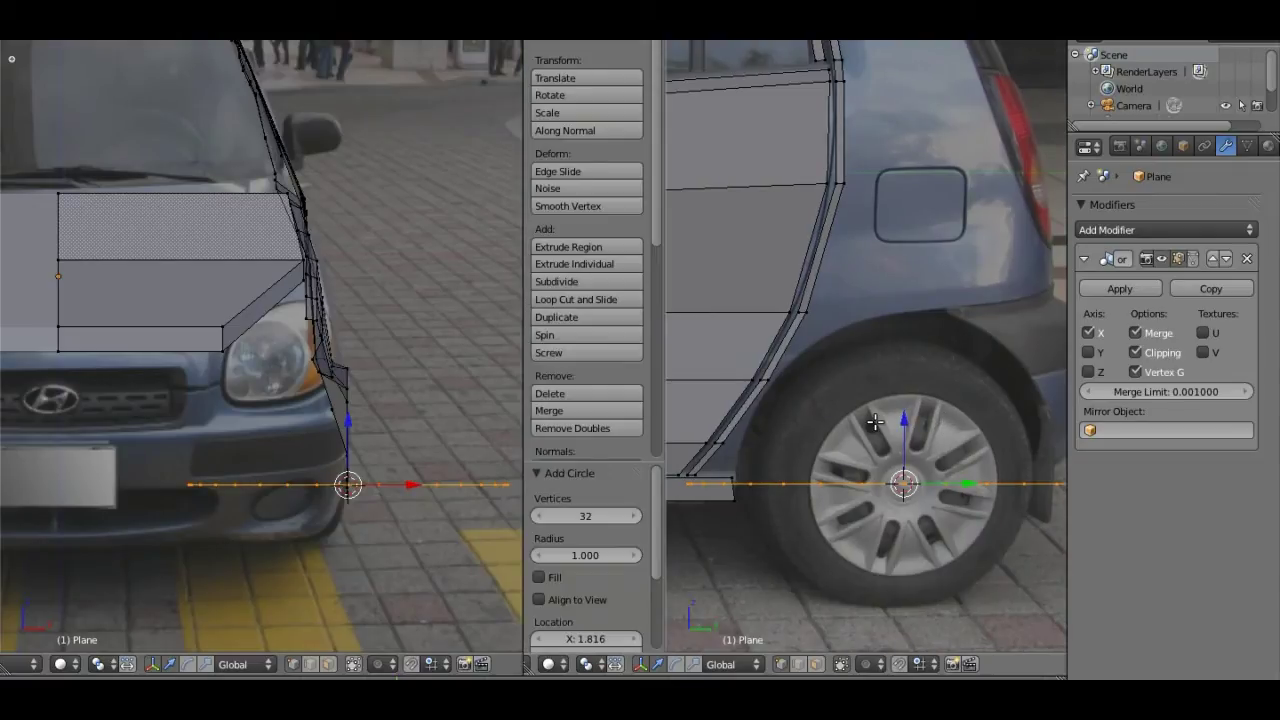
left_click(603, 516)
type("12")
key("Return")
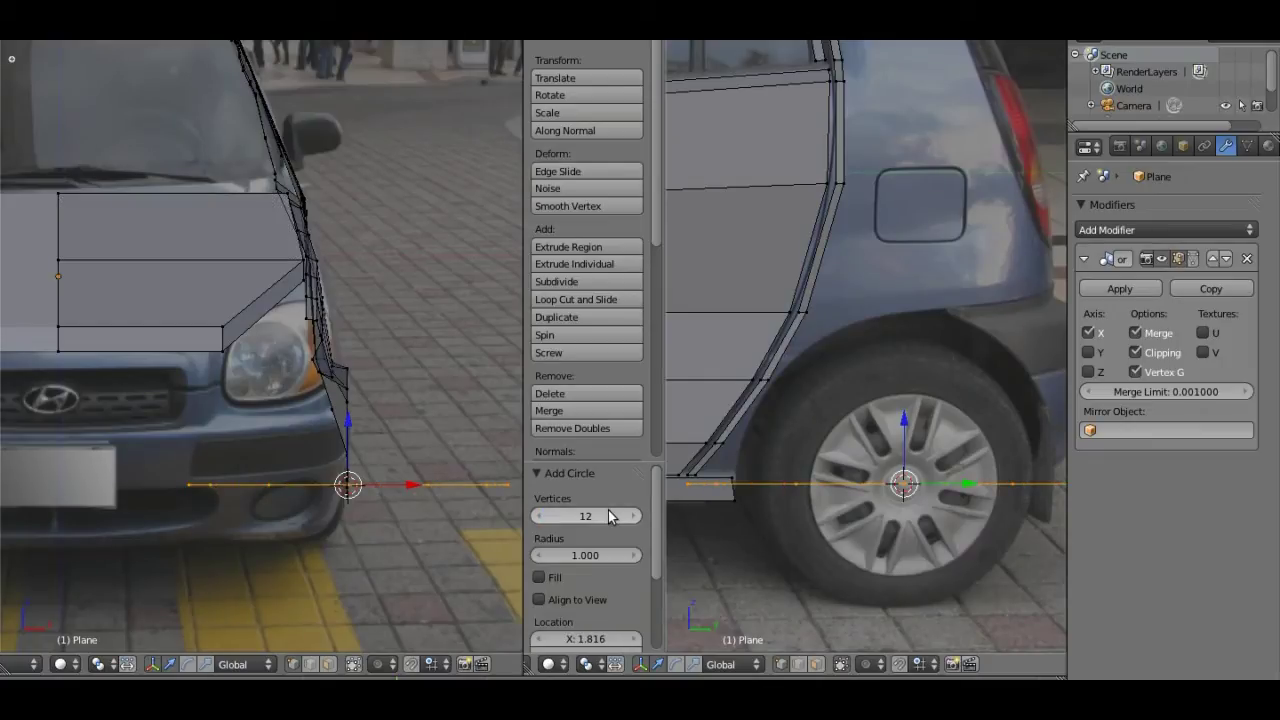
key("t")
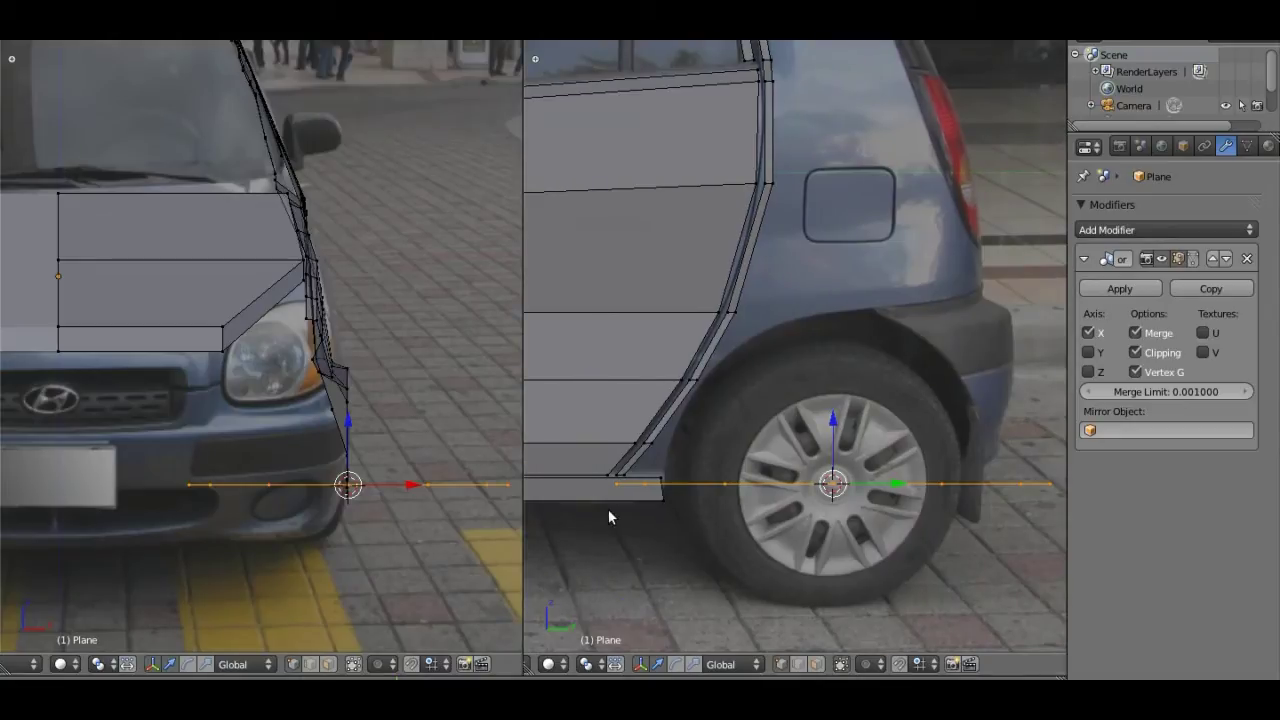
Step: Rotate the circle 90° on Y, shrink it around the wheel, raise it, and tilt it 15° on X
key("r")
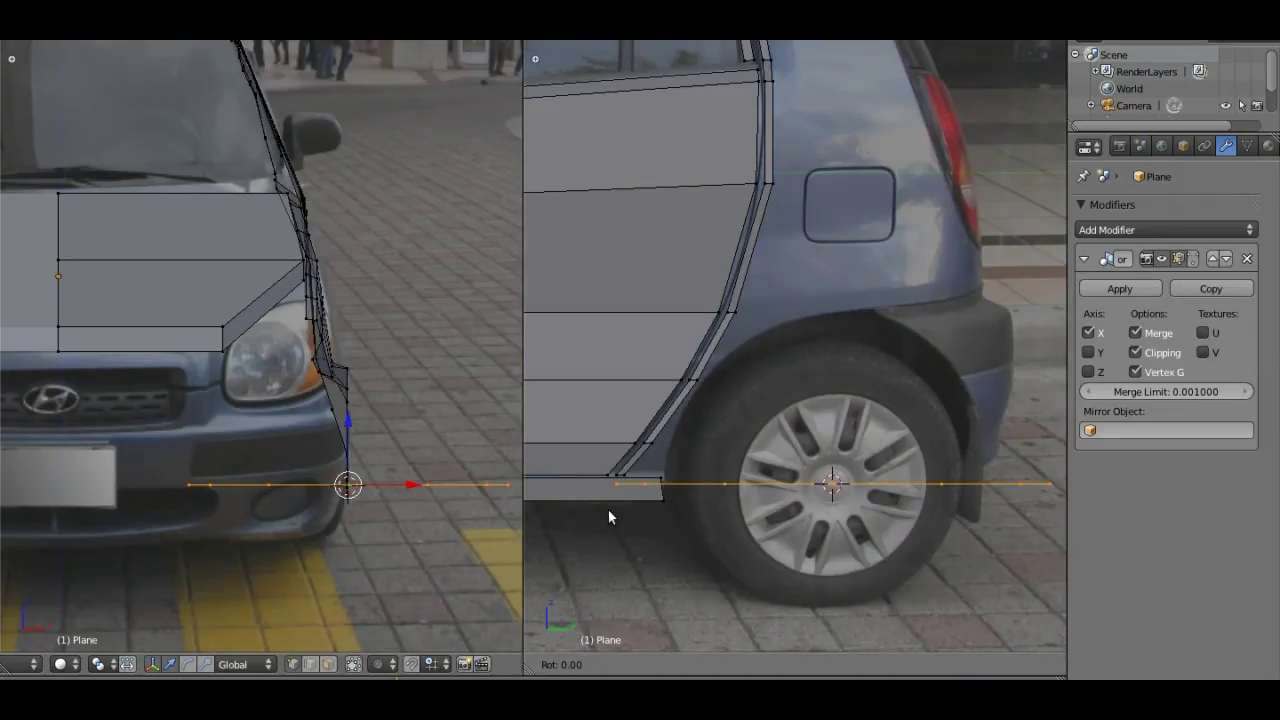
type("y90")
key("Return")
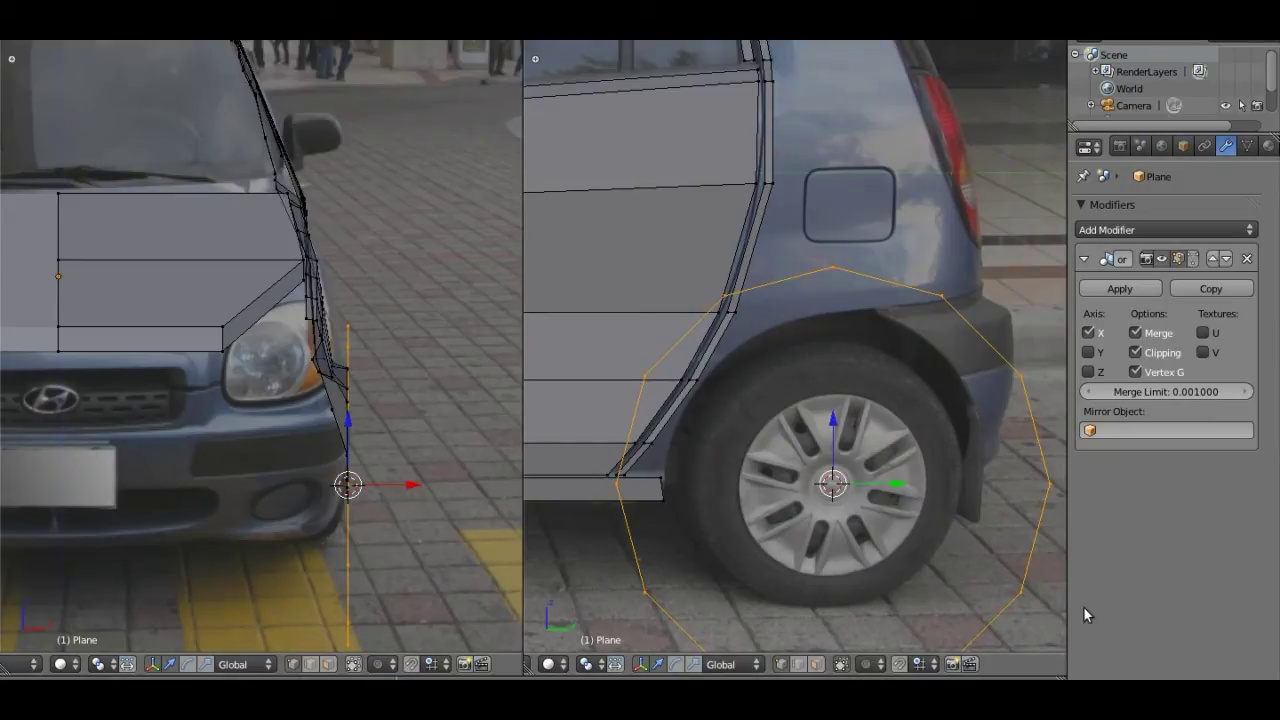
key("s")
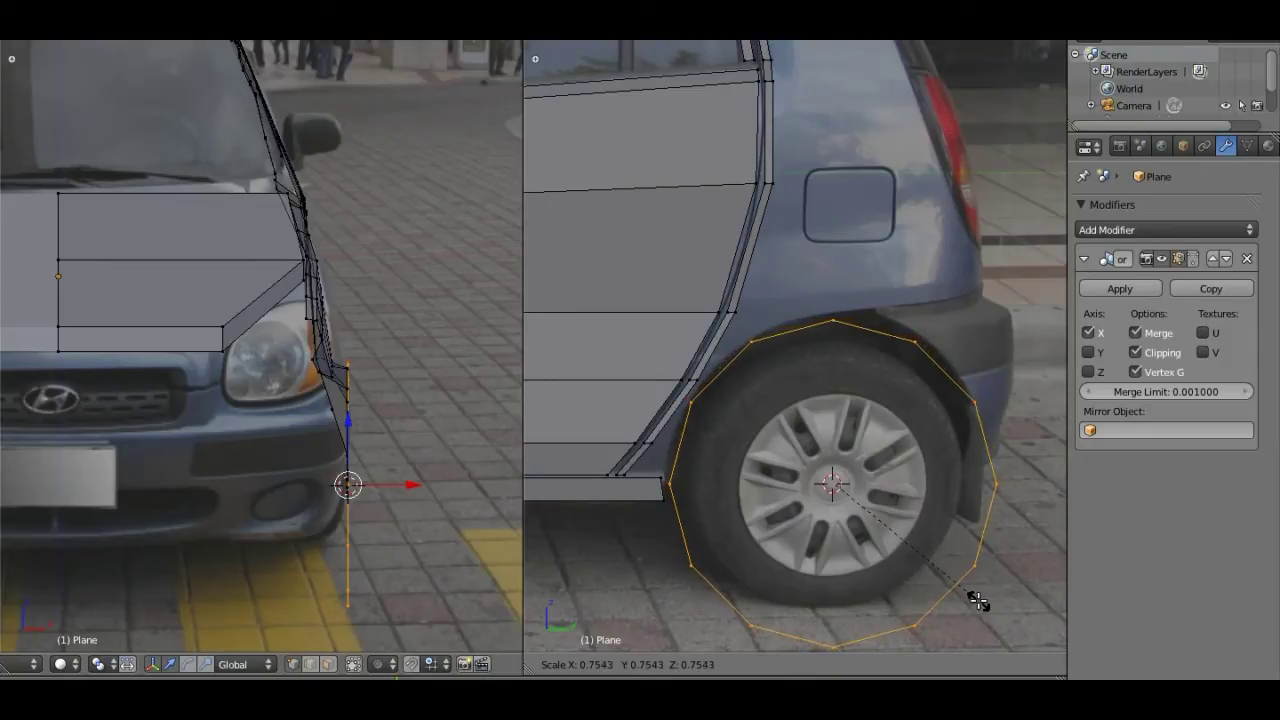
left_click(975, 601)
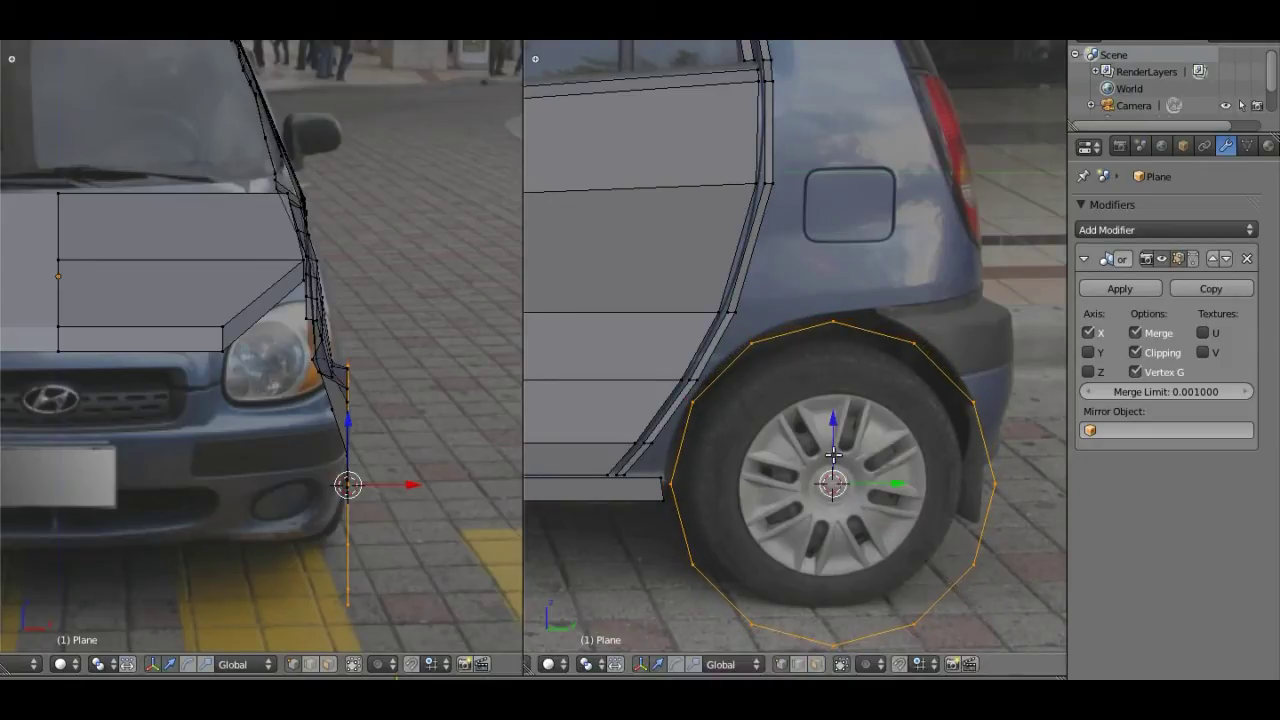
left_click_drag(832, 446, 831, 436)
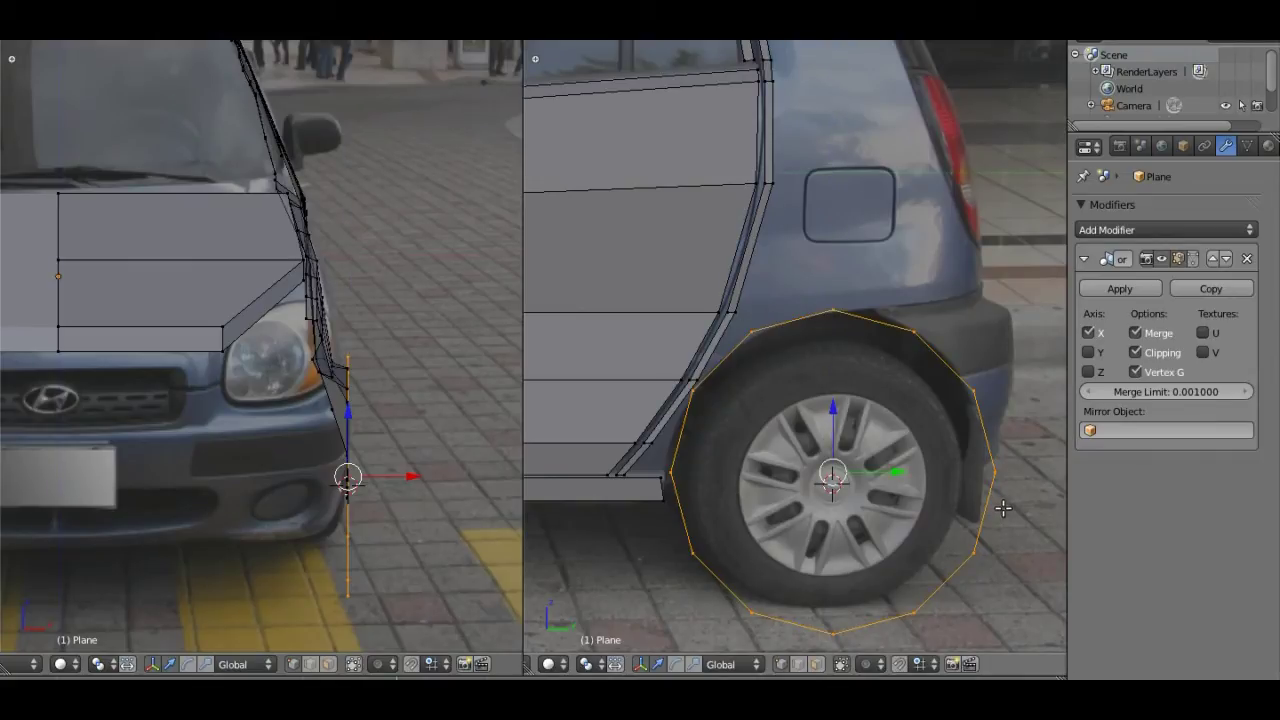
key("r")
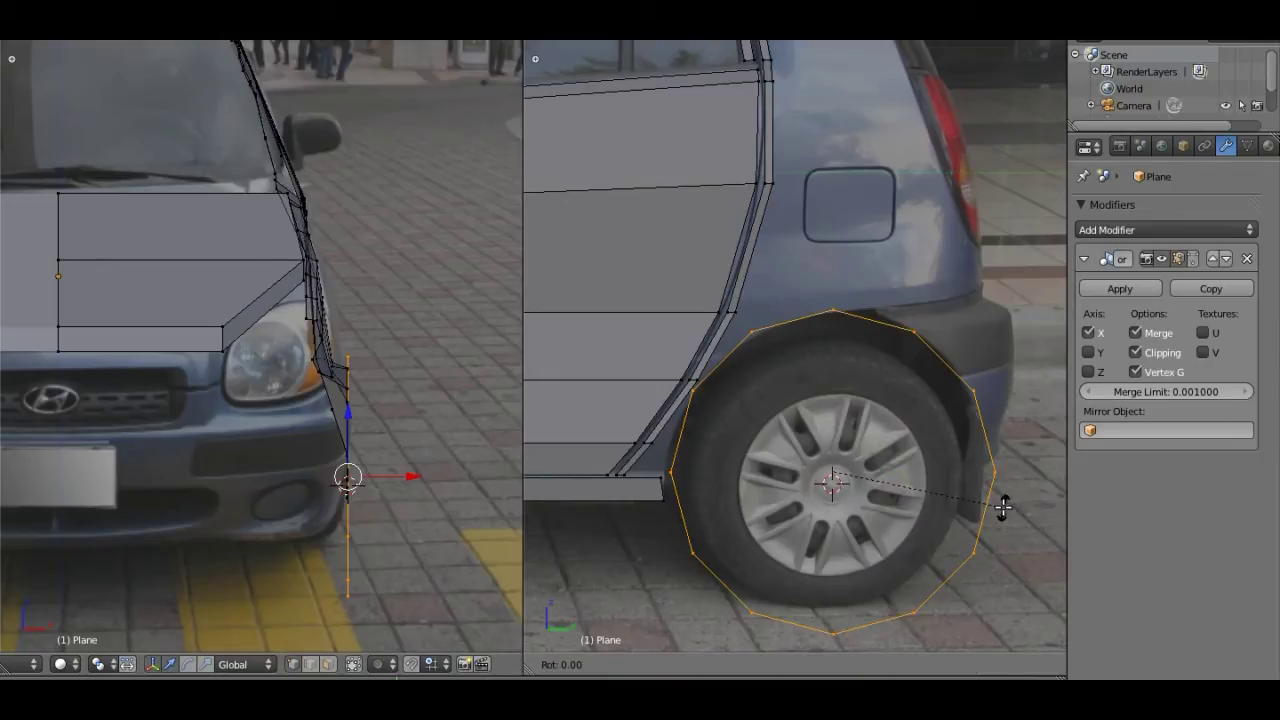
key("x")
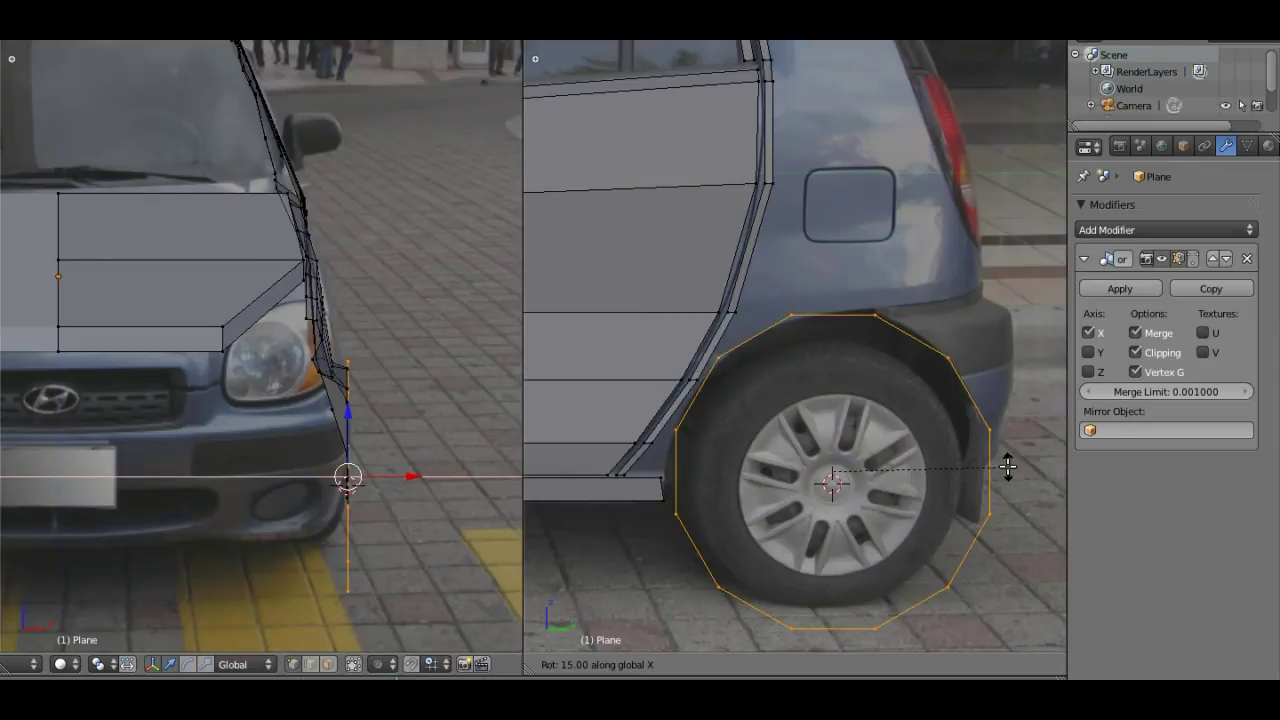
left_click(1007, 467)
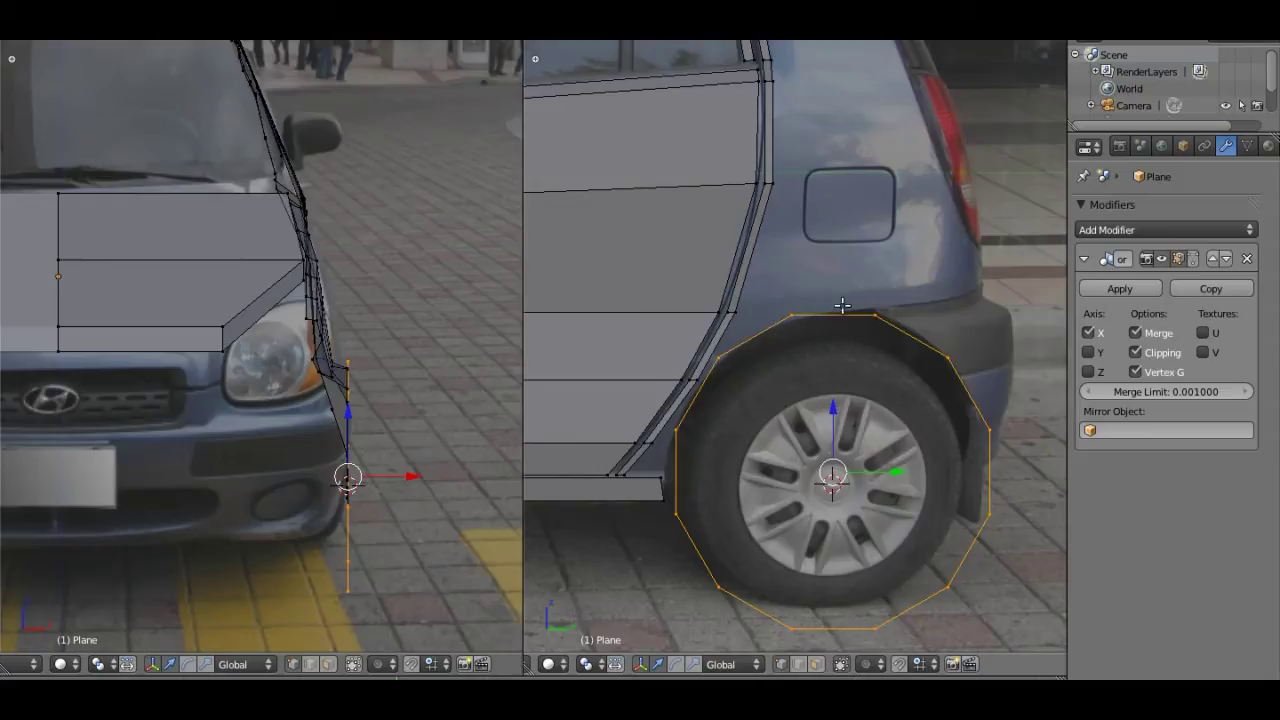
Step: Box-select and delete the ring's lower vertices, leaving an arc over the rear wheel
middle_click_drag(723, 368, 737, 220, "shift")
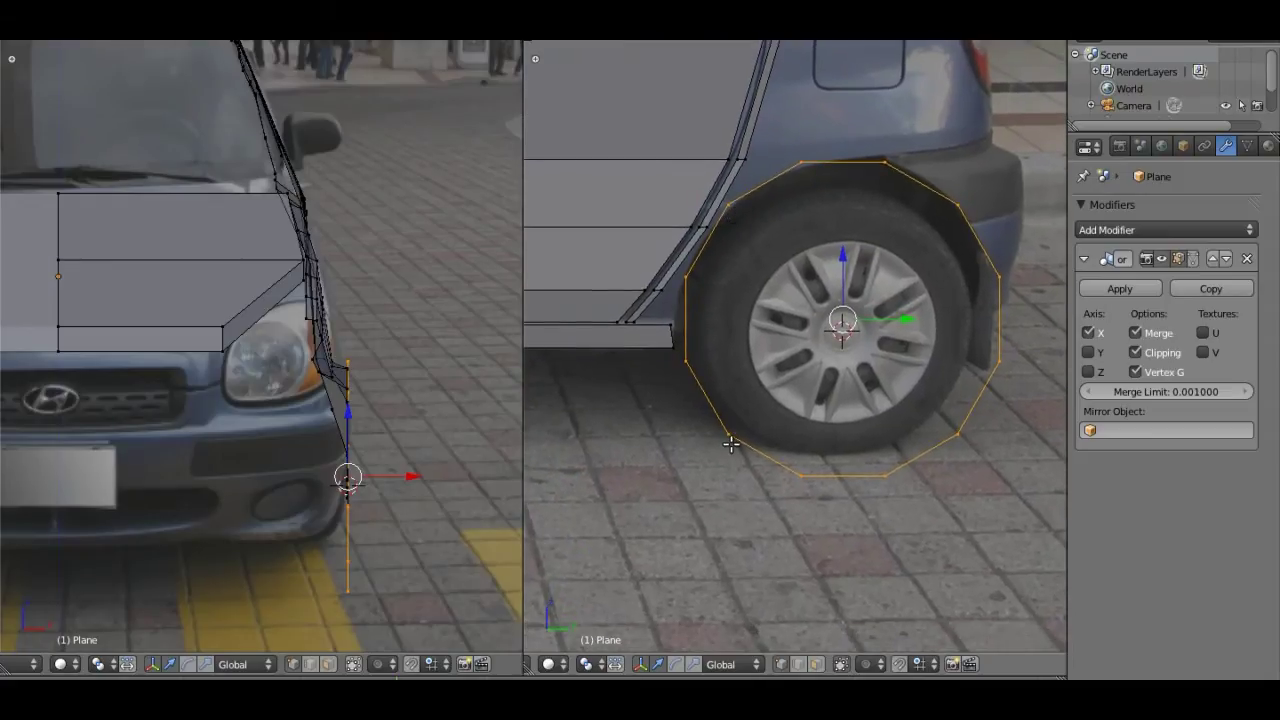
key("b")
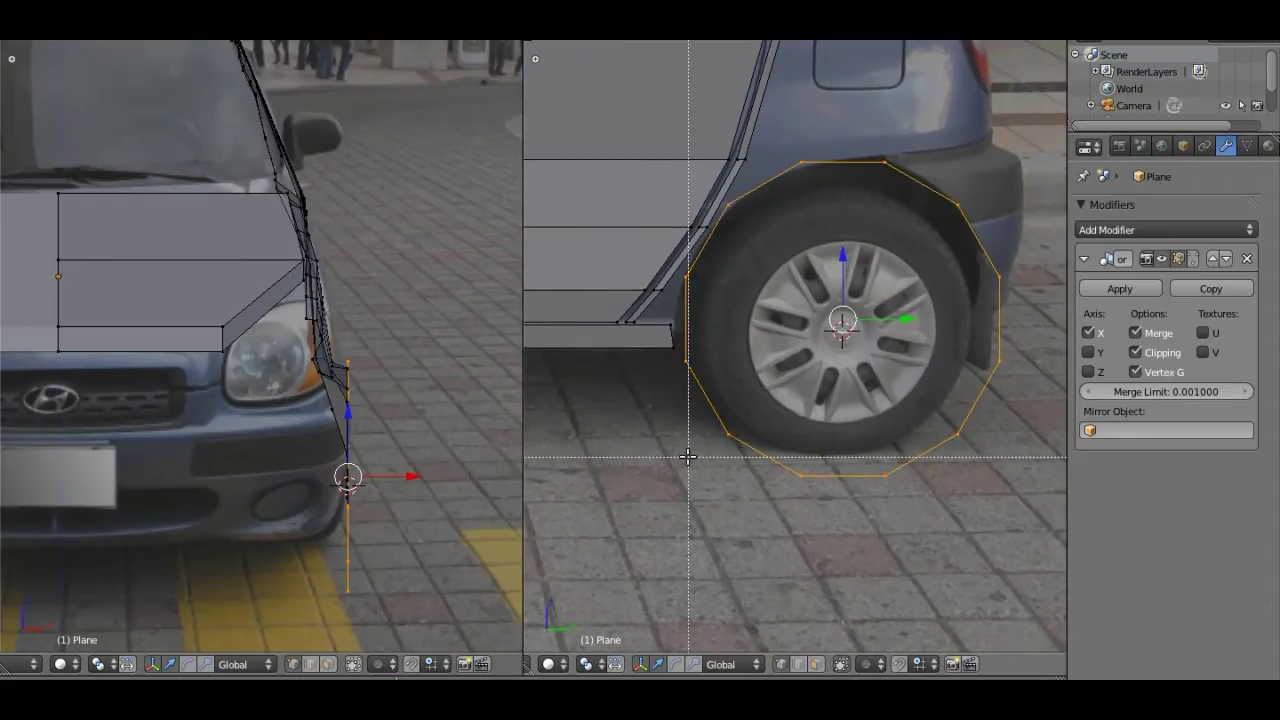
key("Escape")
key("a")
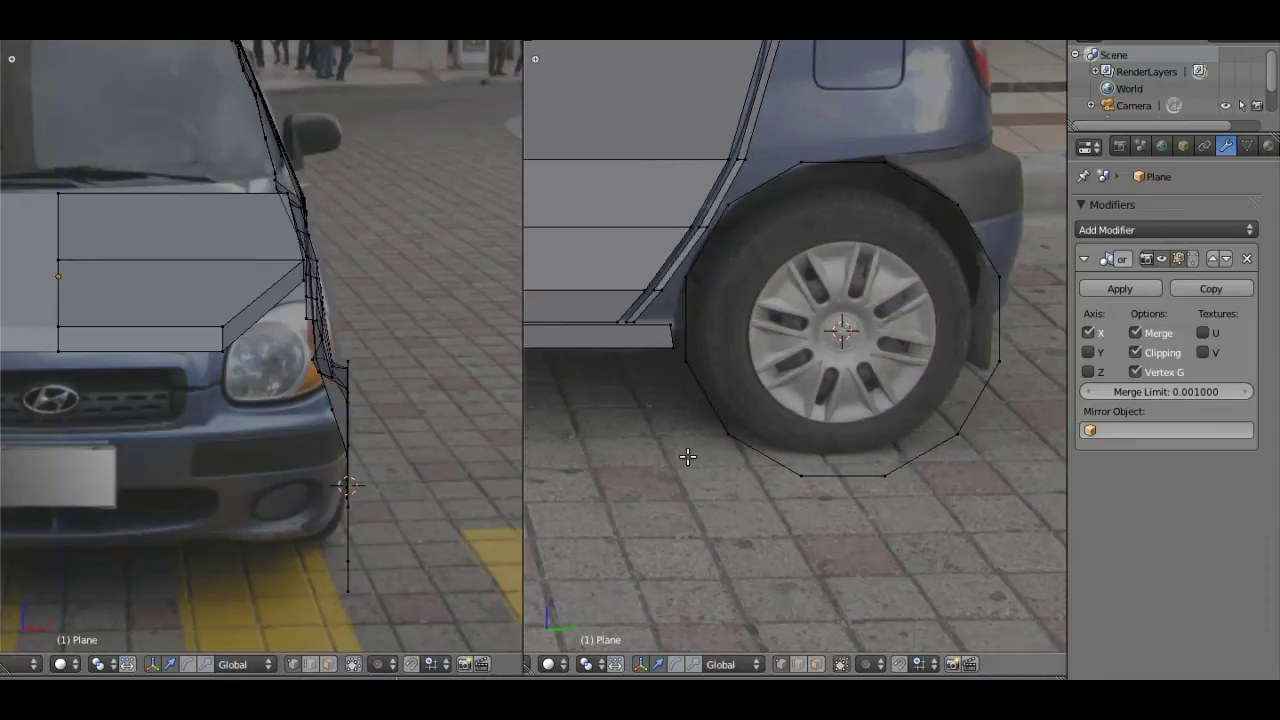
key("b")
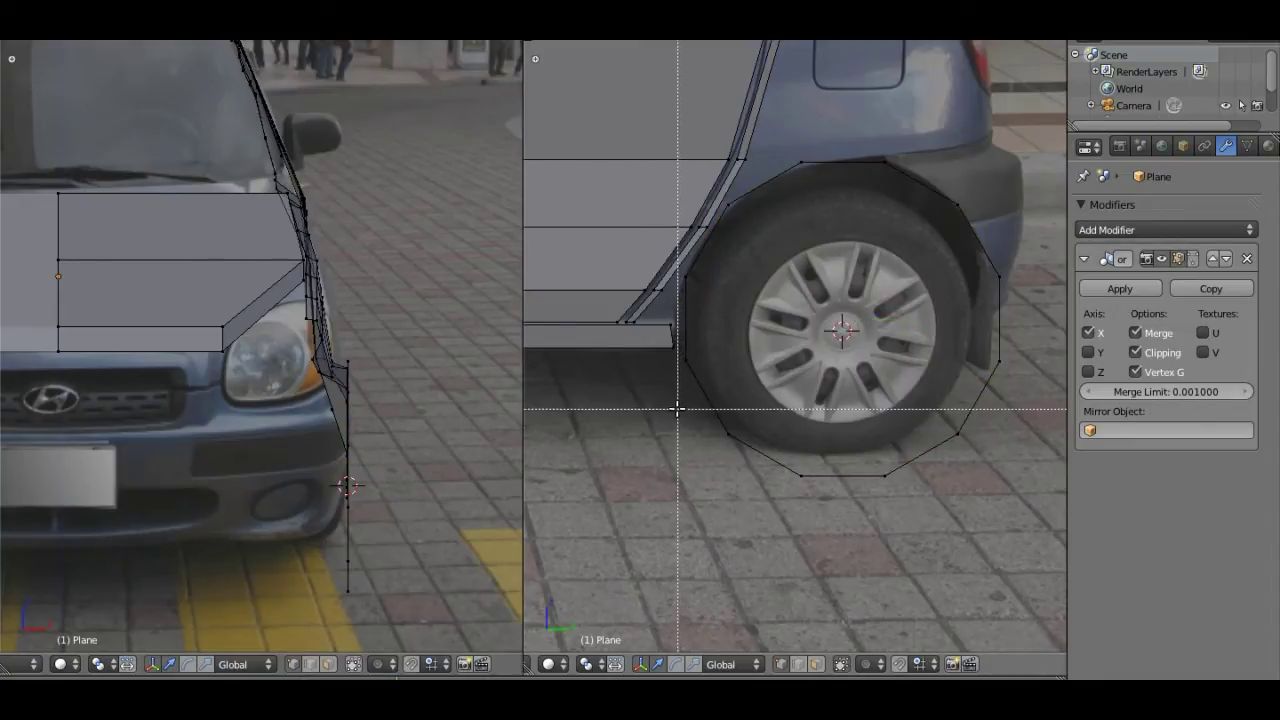
left_click_drag(677, 408, 1040, 571)
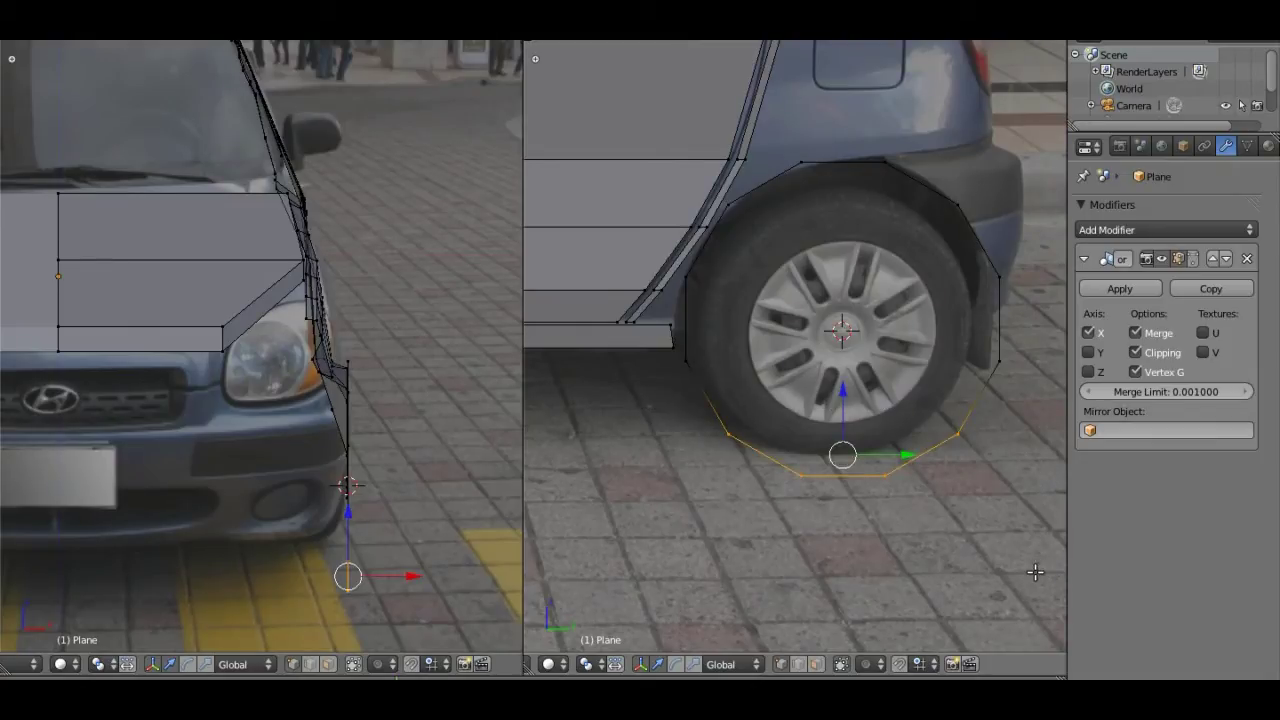
key("x")
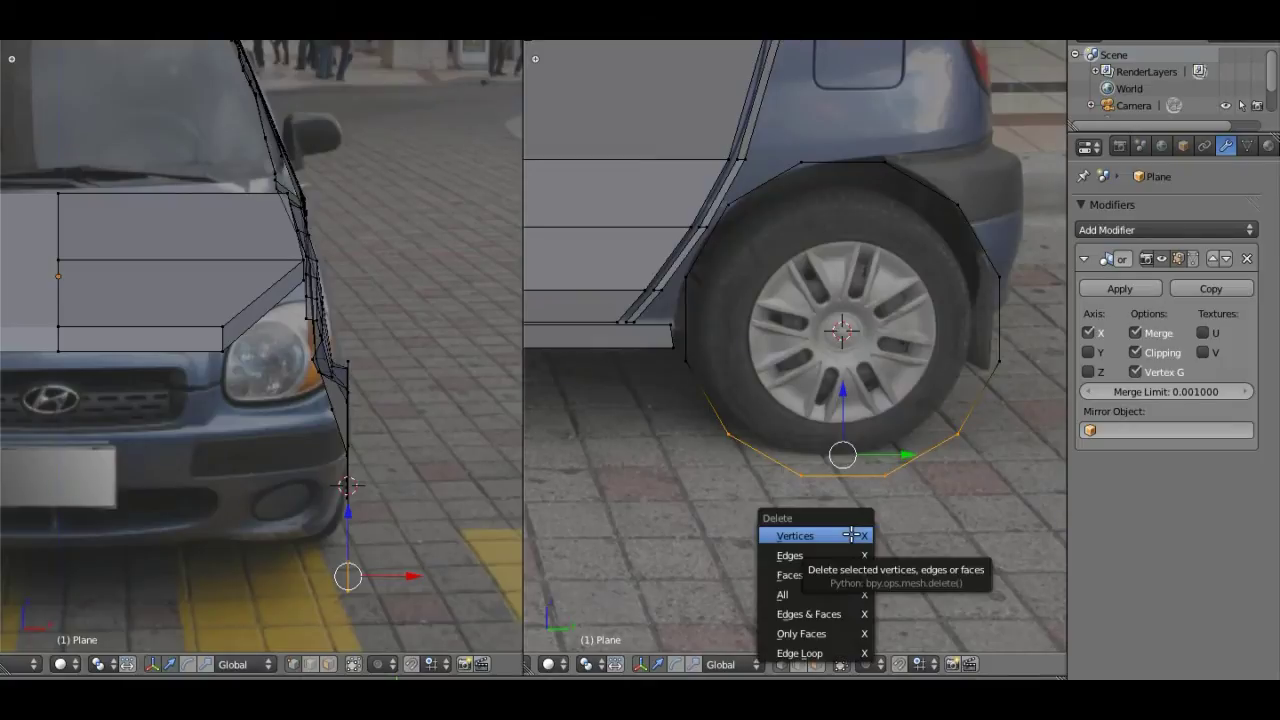
left_click(801, 540)
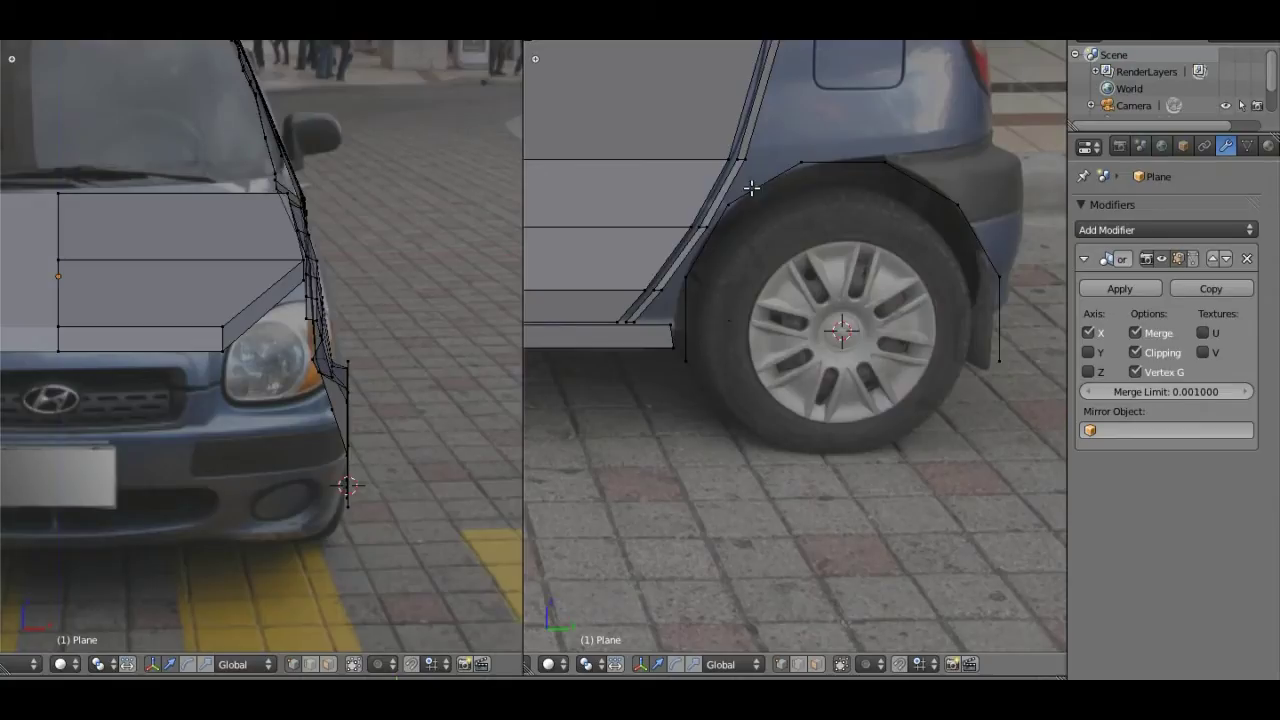
Step: Raise both end vertices of the wheel arch slightly
right_click(685, 360)
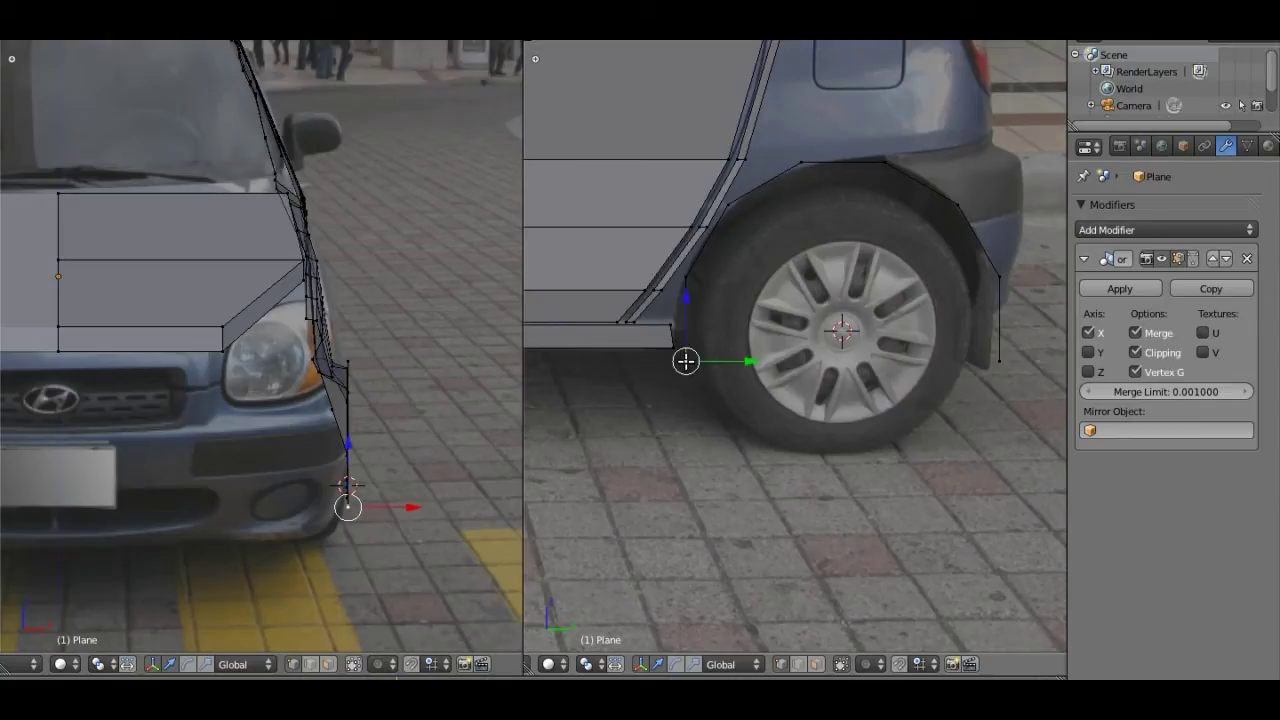
right_click(997, 360, "shift")
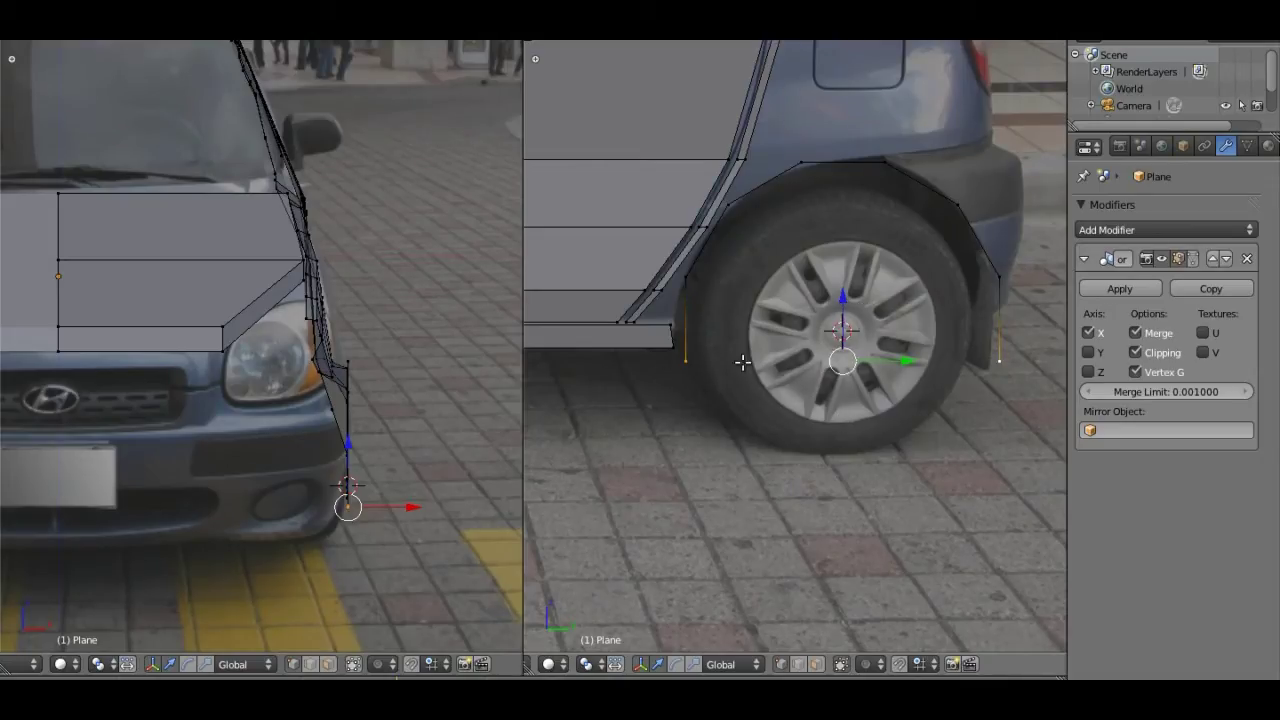
left_click_drag(845, 295, 842, 281)
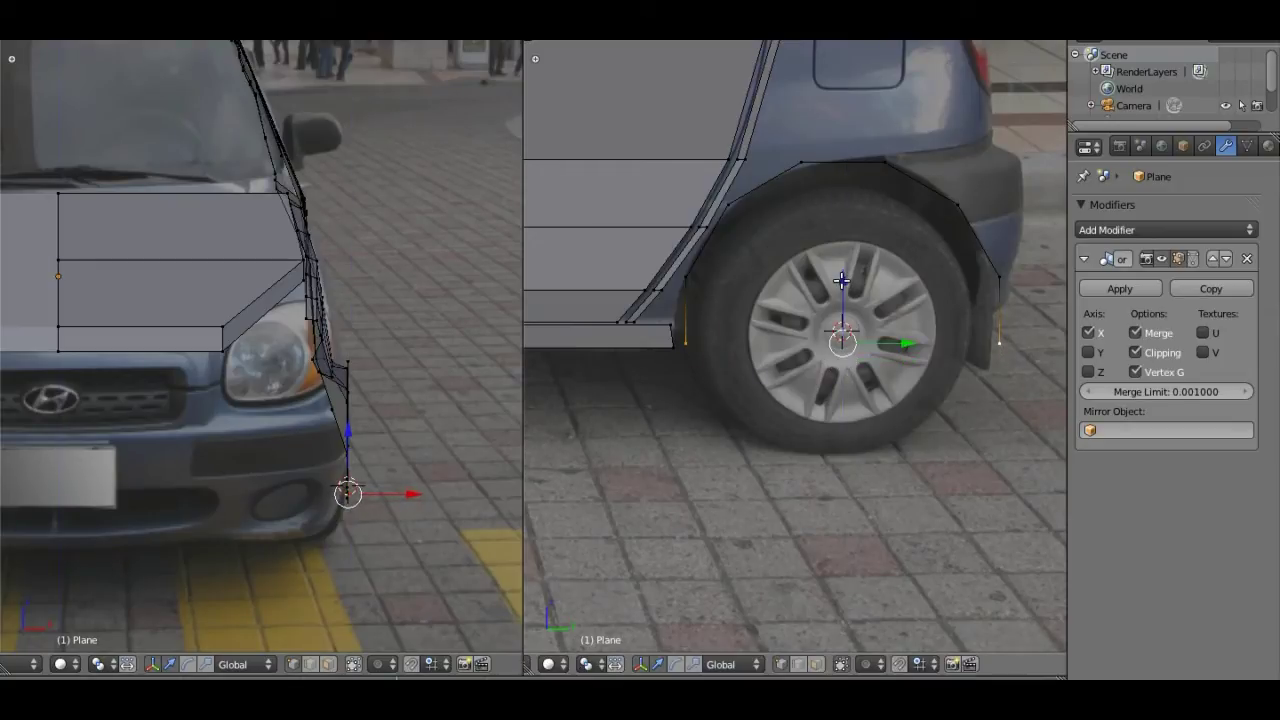
Step: Move the side panel's bottom corner vertex onto the arch's front end and merge them
right_click(676, 347)
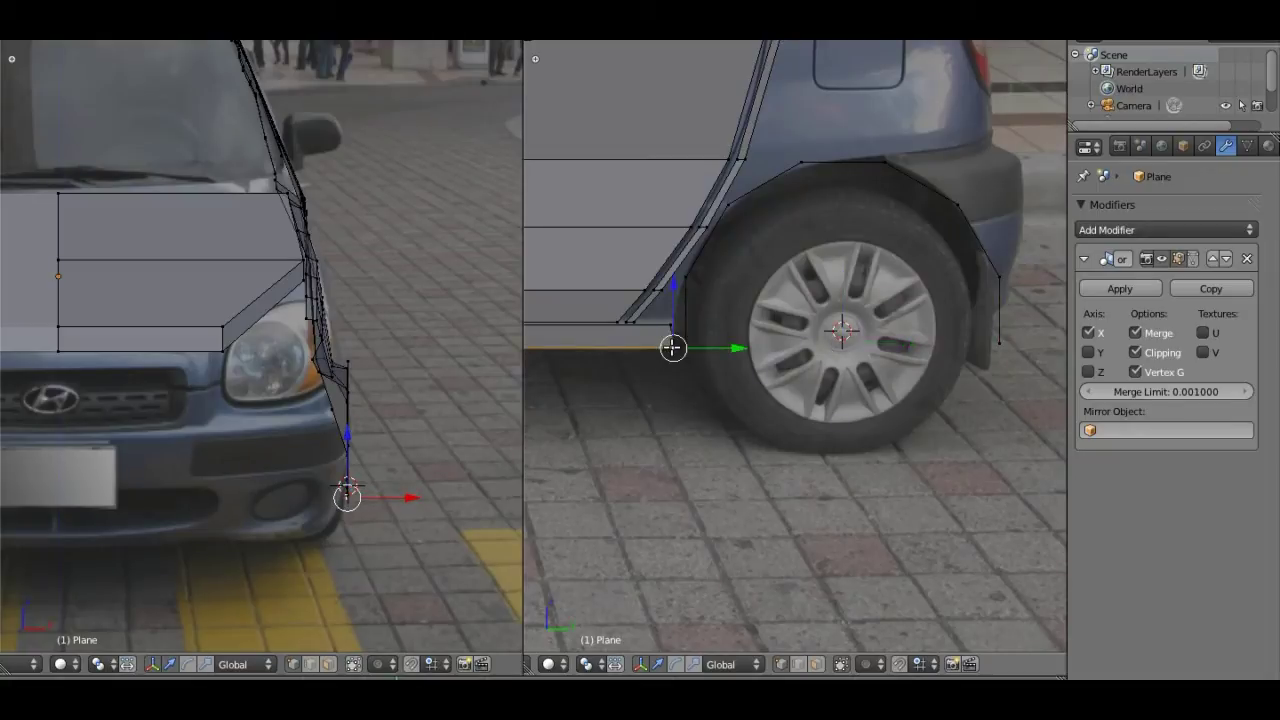
left_click_drag(724, 347, 712, 345)
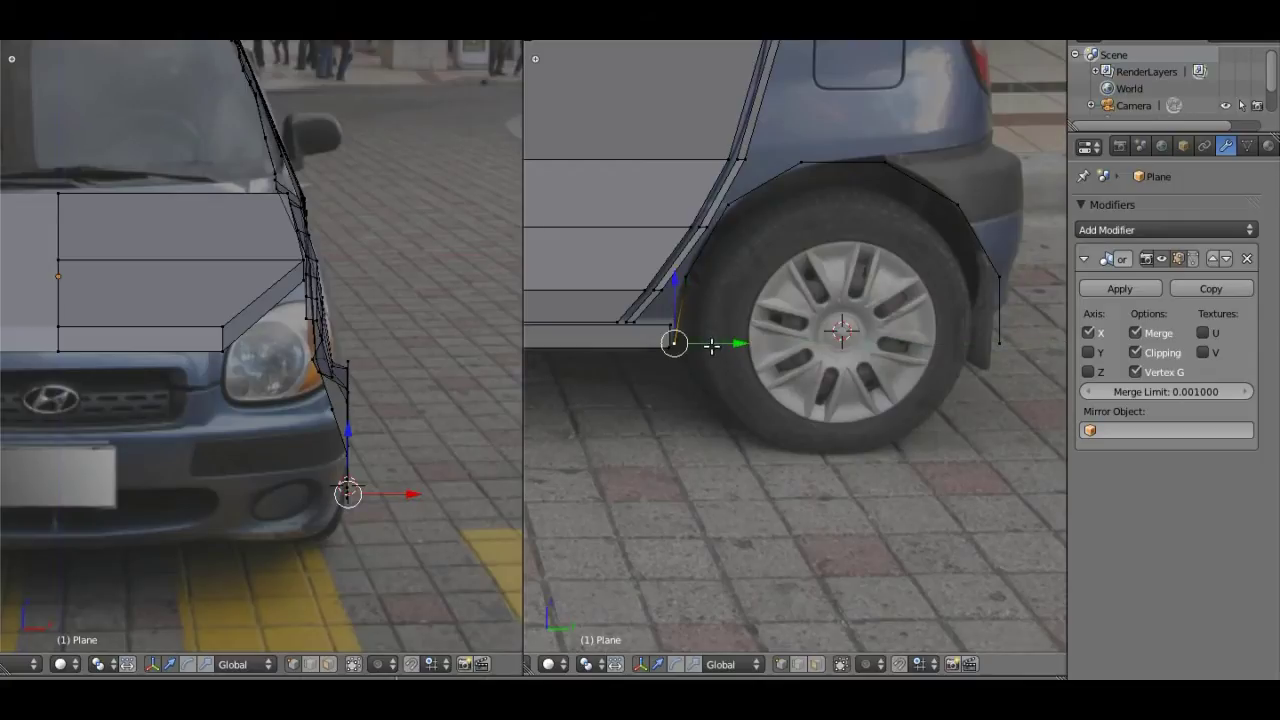
left_click_drag(675, 295, 675, 300)
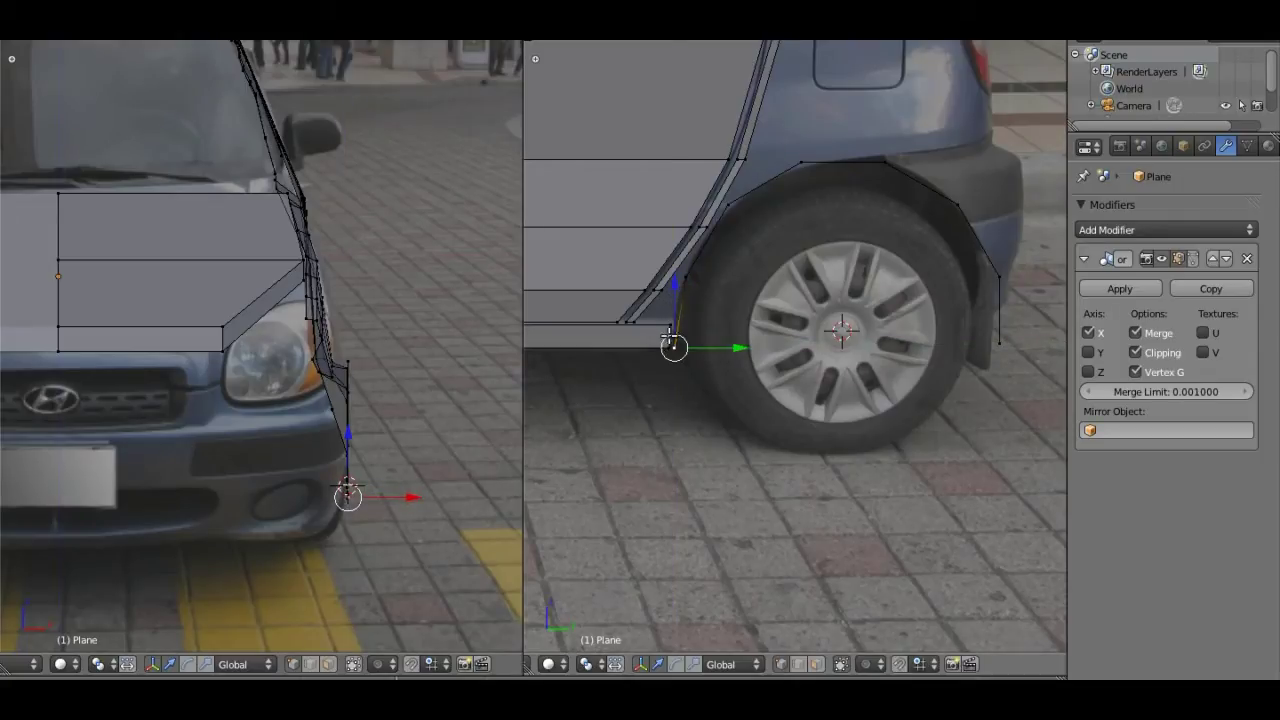
middle_click_drag(688, 357, 660, 357, "shift")
scroll(663, 354, "up", 7)
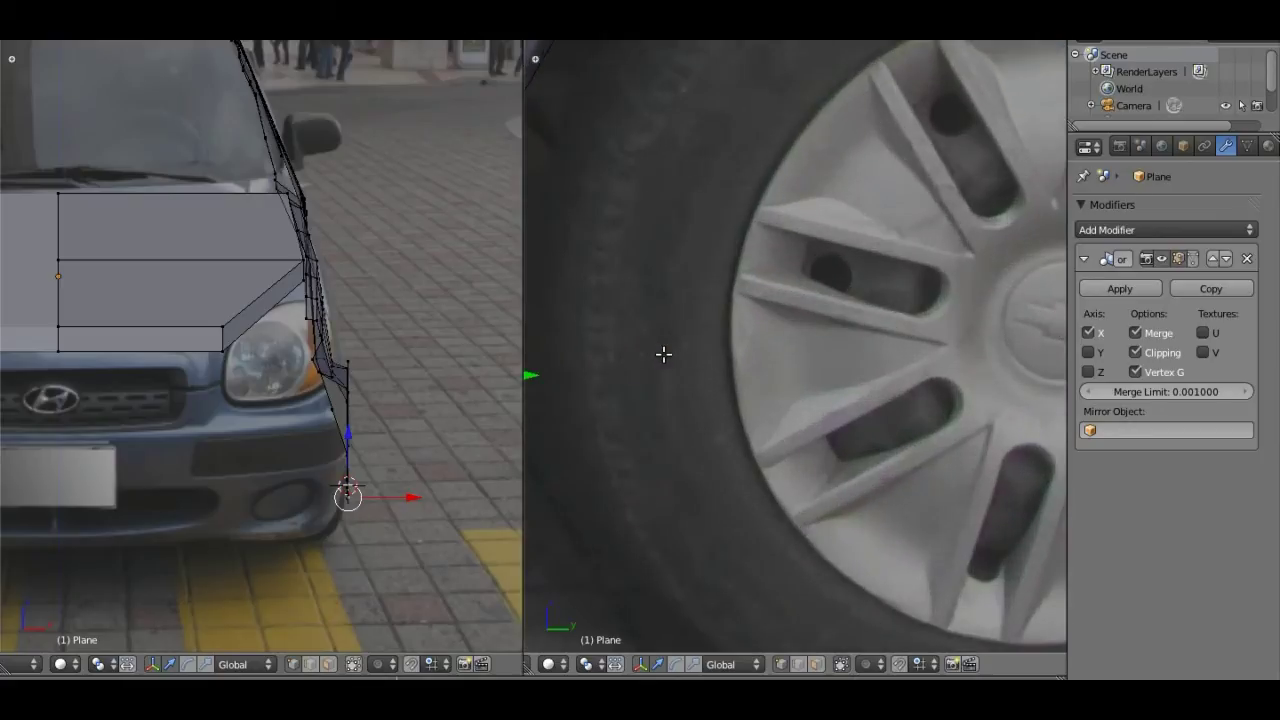
scroll(900, 370, "down", 1)
scroll(857, 371, "down", 2)
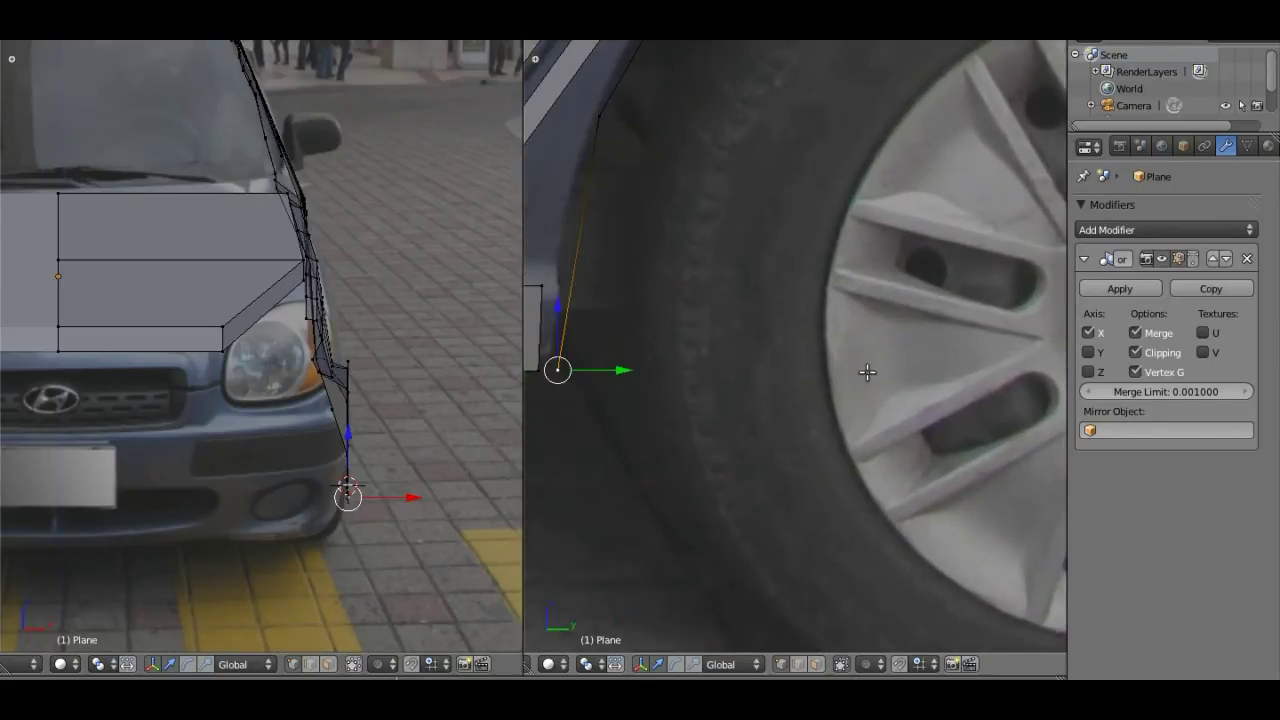
scroll(958, 373, "down", 2)
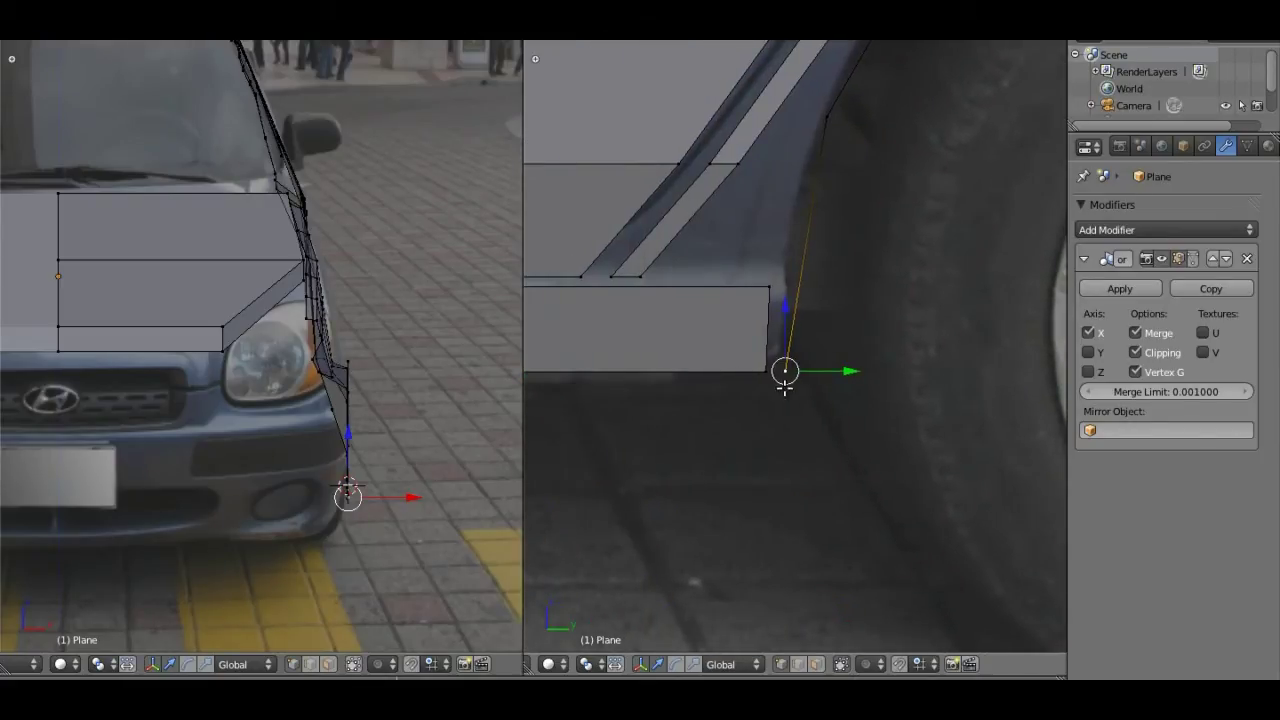
left_click_drag(785, 371, 773, 371)
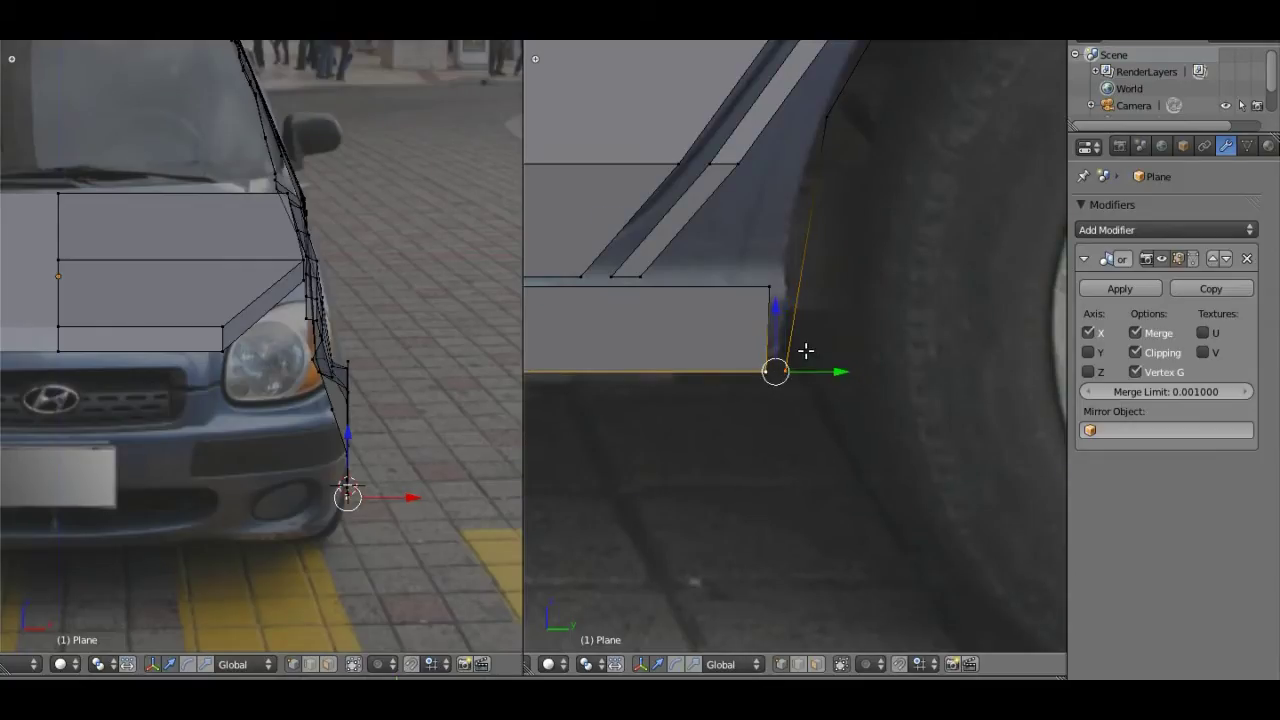
key("alt+m")
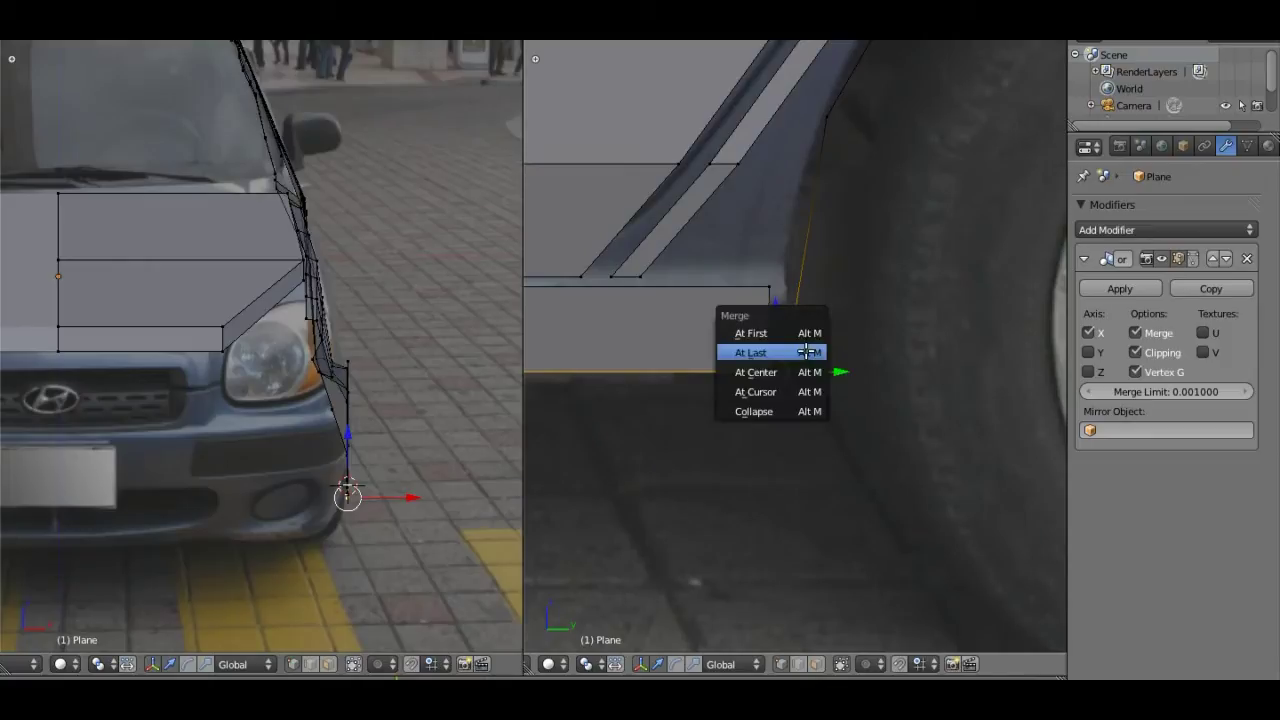
left_click(807, 352)
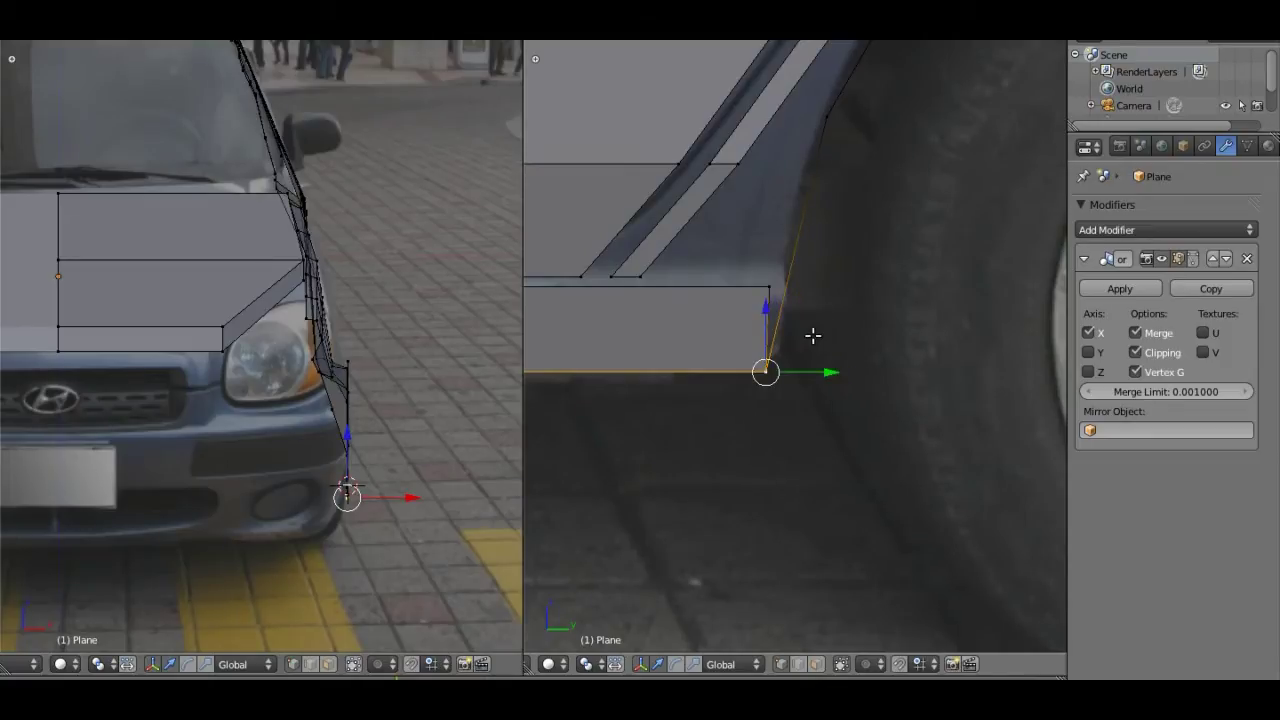
Step: Adjust the merged vertex slightly sideways and then vertically along Z
left_click_drag(823, 370, 831, 372)
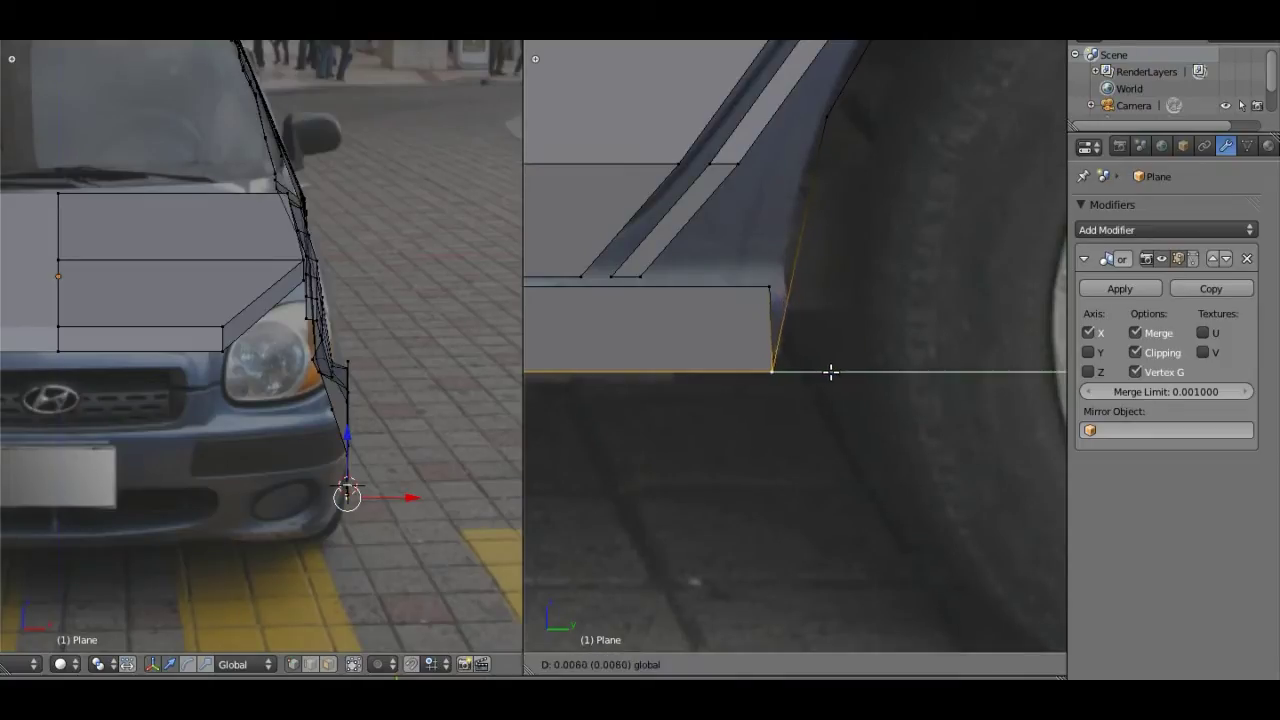
left_click(831, 372)
key("g")
key("z")
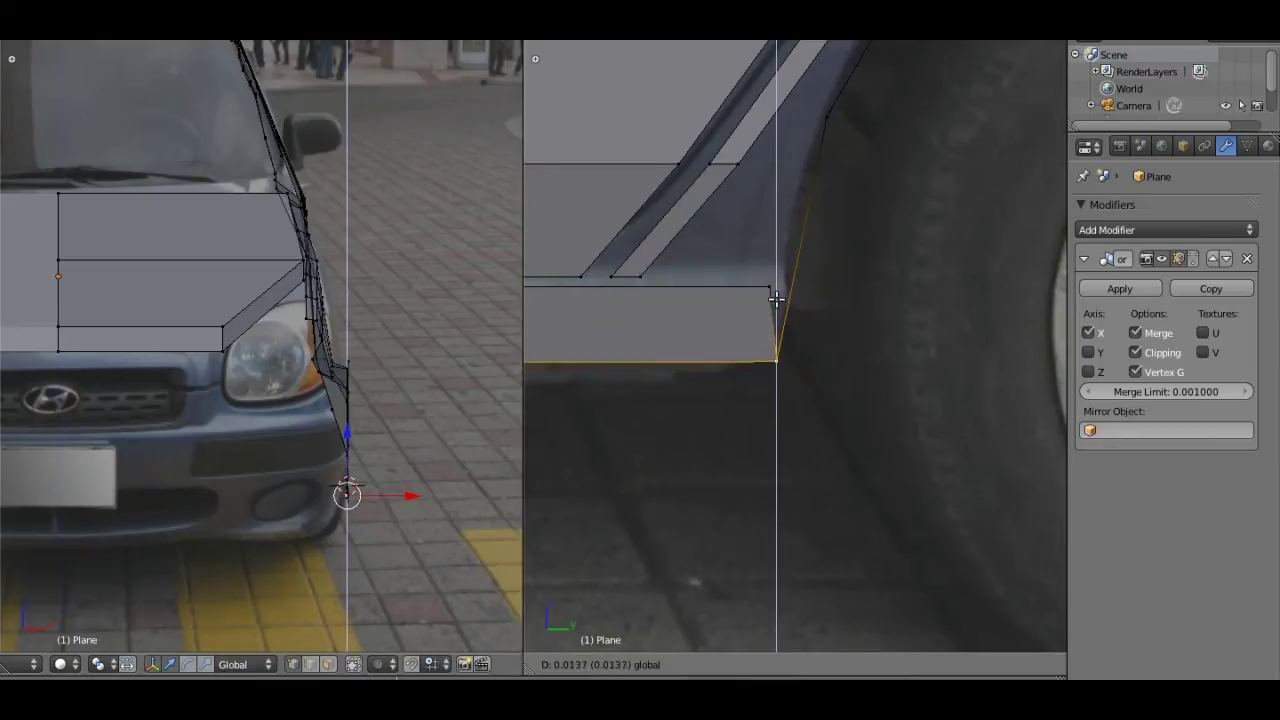
left_click(777, 300)
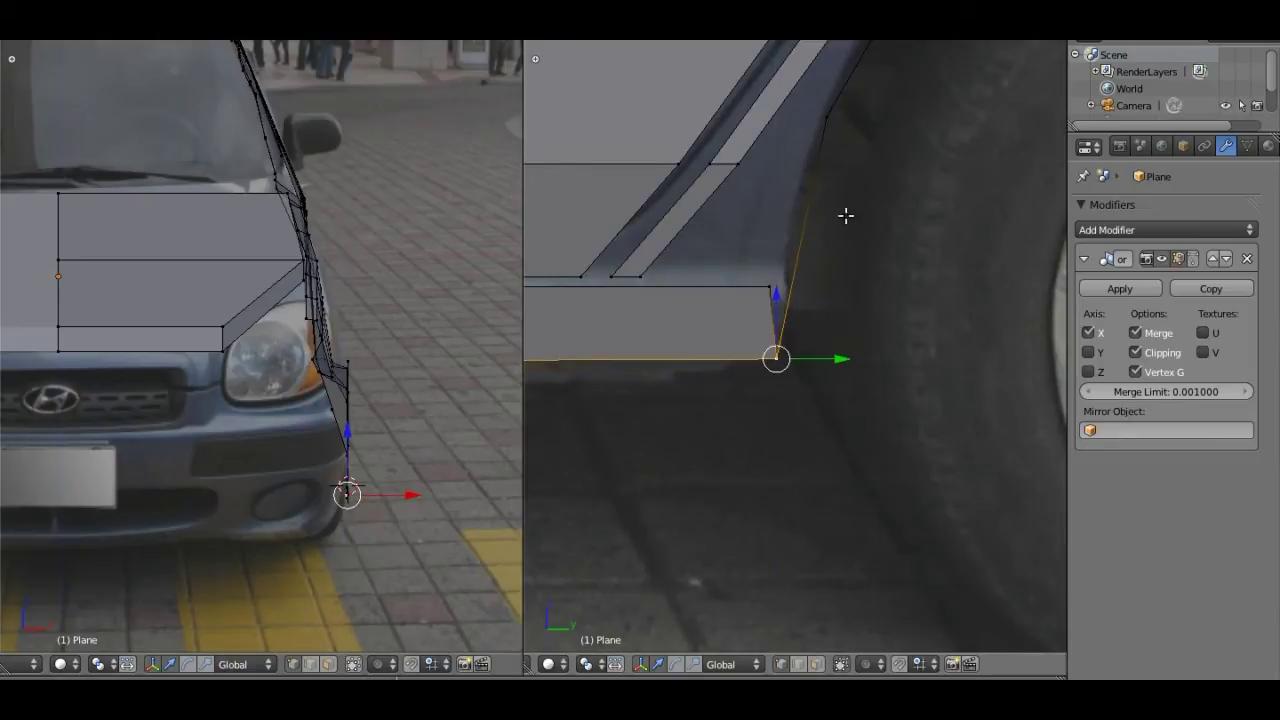
scroll(869, 216, "down", 3)
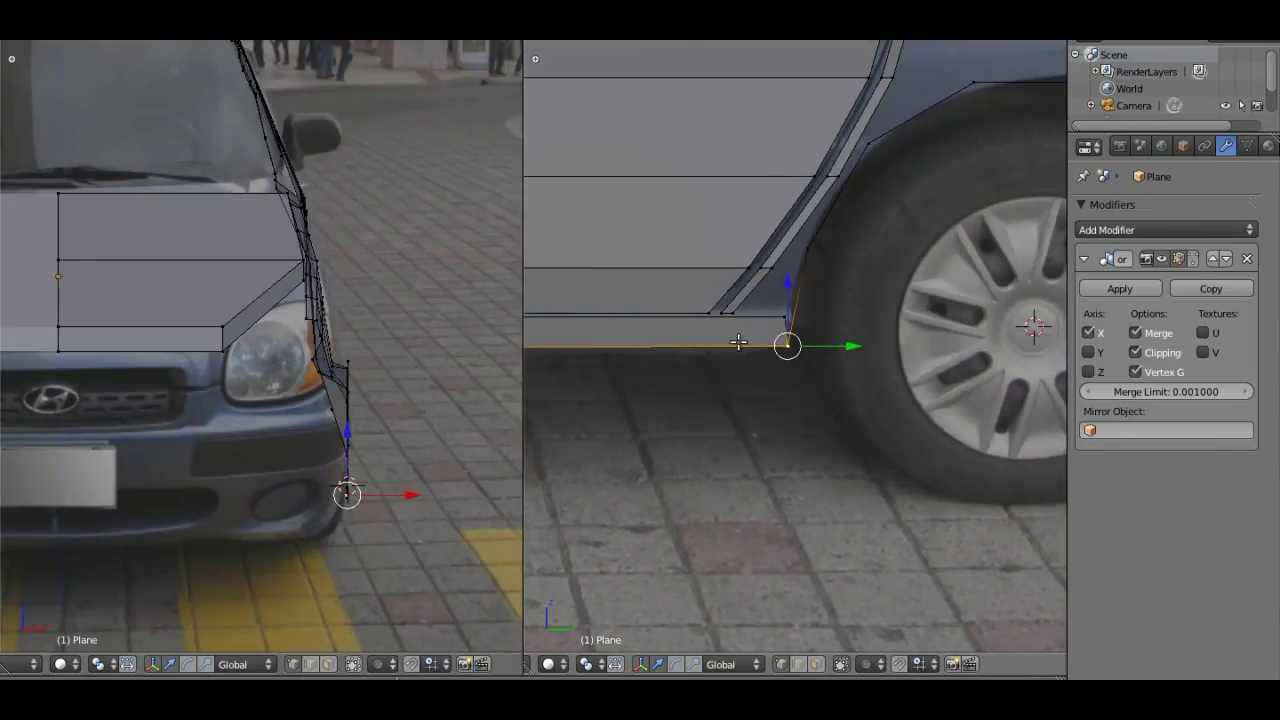
scroll(740, 340, "up", 3)
scroll(748, 335, "up", 2)
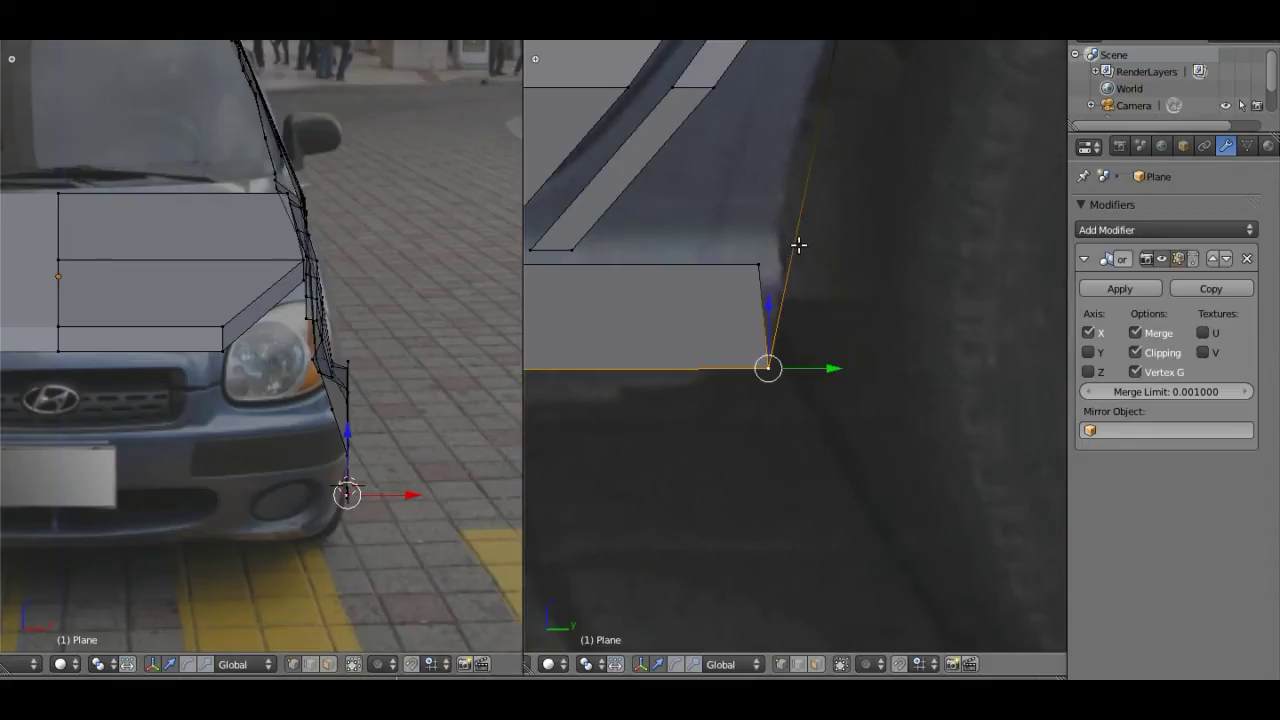
scroll(798, 245, "down", 2)
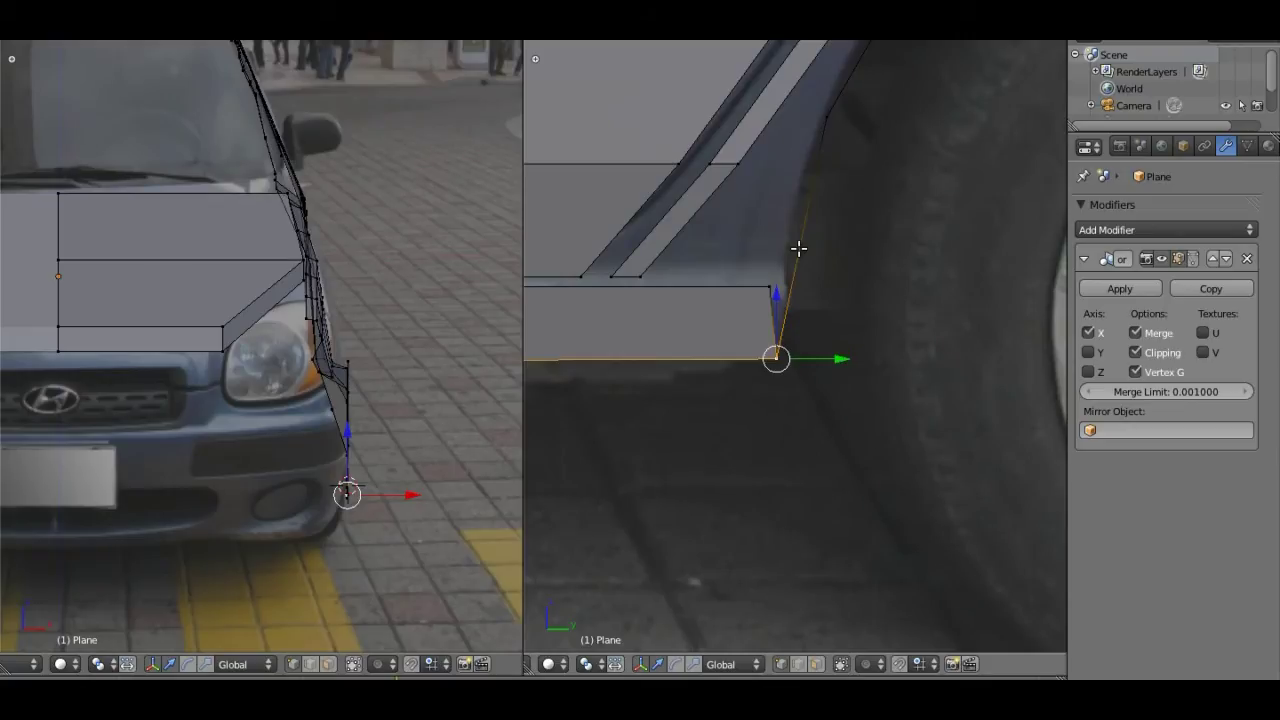
scroll(798, 248, "down", 2)
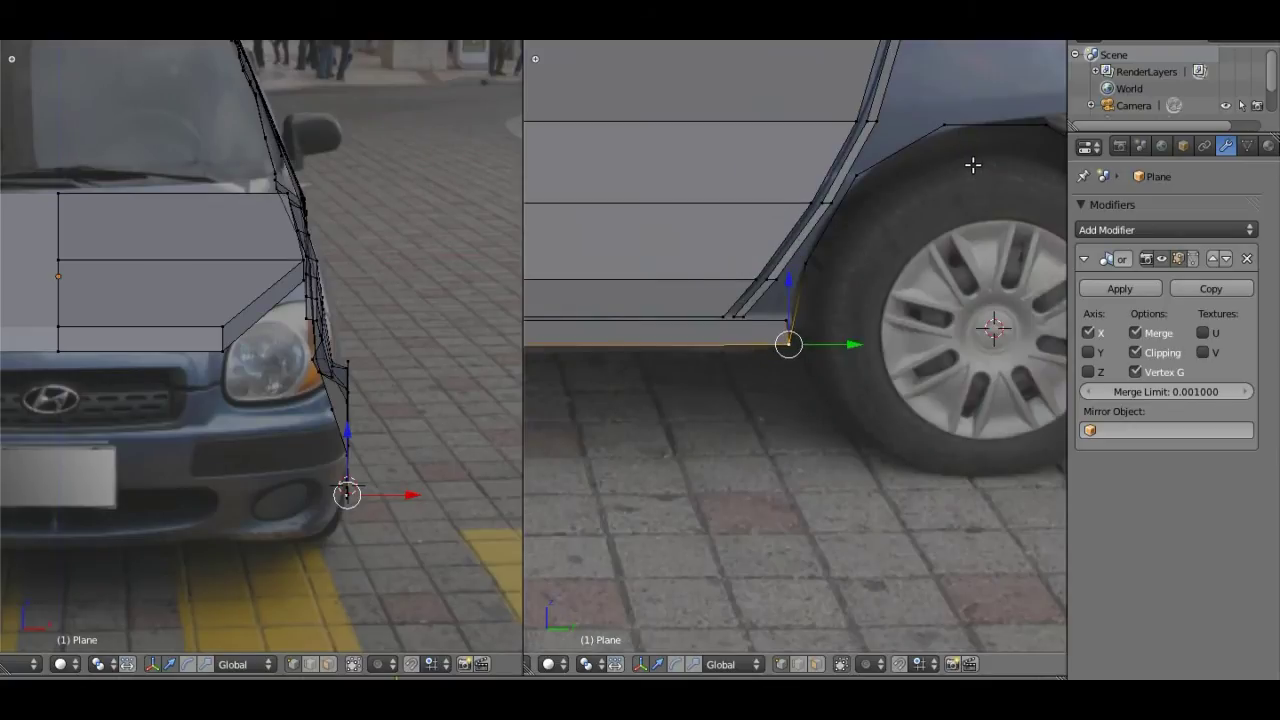
Step: Raise the lower vertex behind the rear wheel straight up along Z
middle_click_drag(971, 163, 634, 171, "shift")
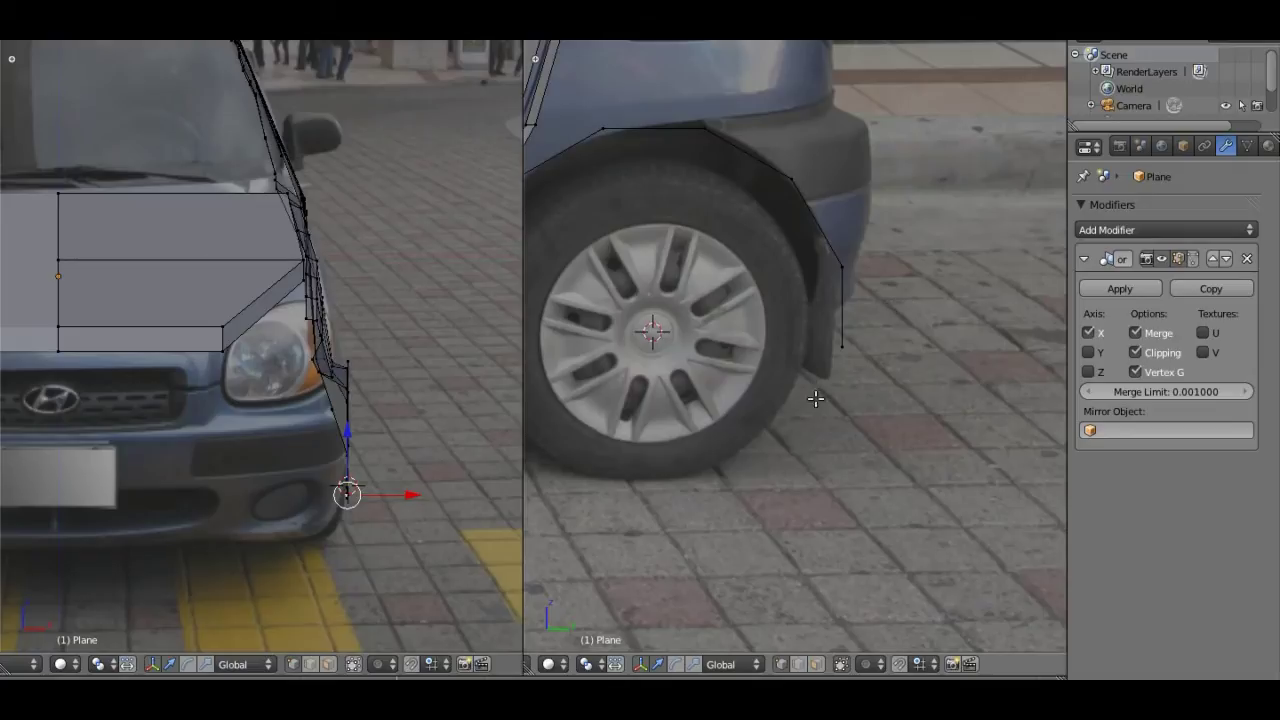
scroll(823, 353, "up", 2)
scroll(823, 350, "up", 2)
scroll(823, 350, "up", 1)
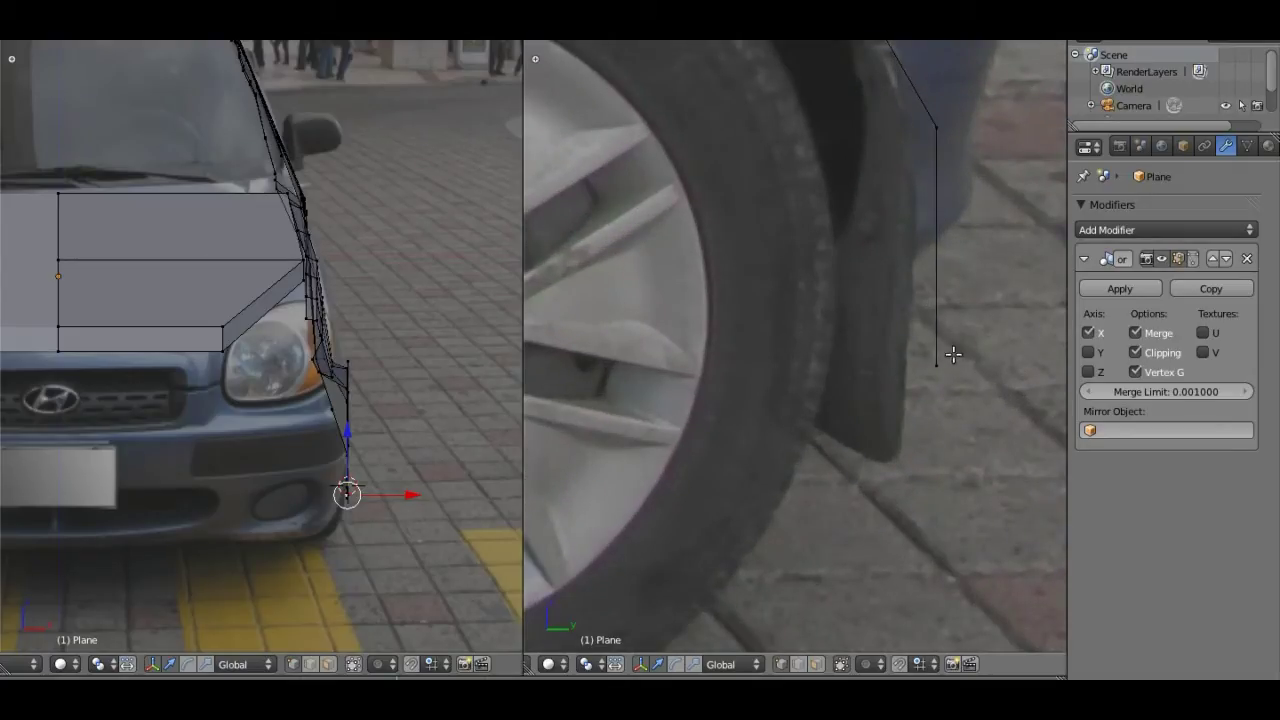
key("g")
key("z")
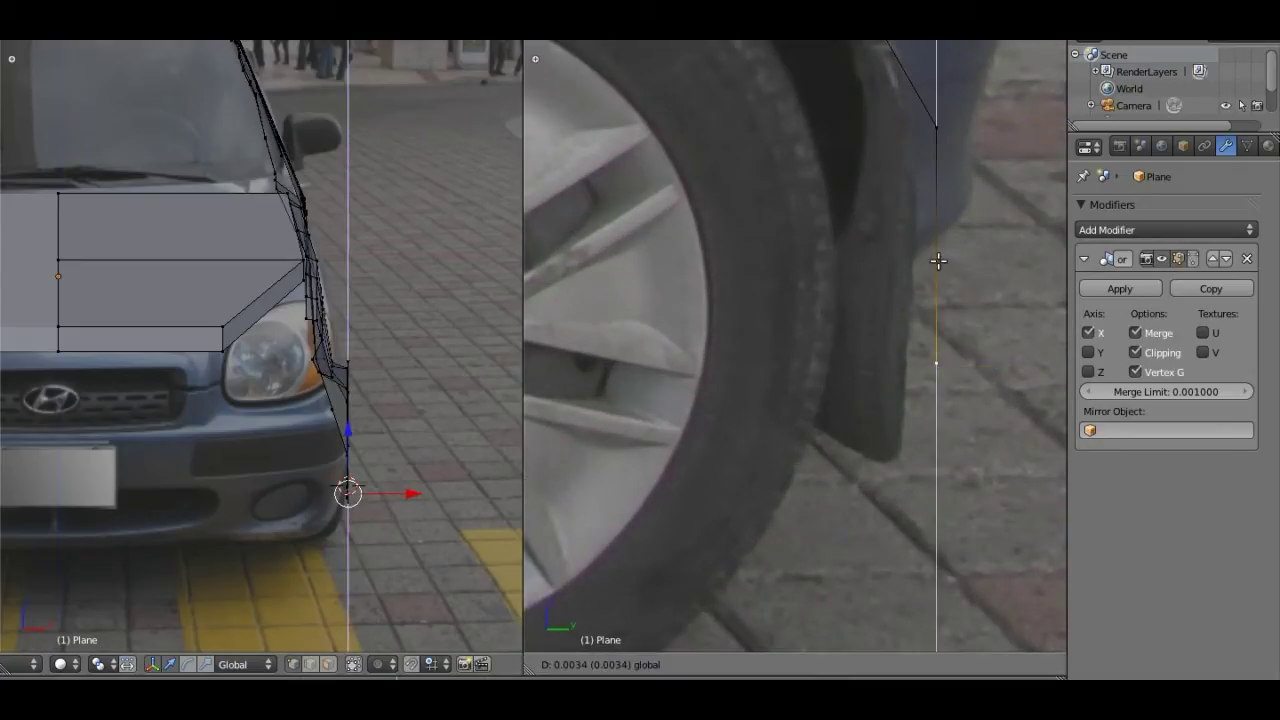
left_click(940, 191)
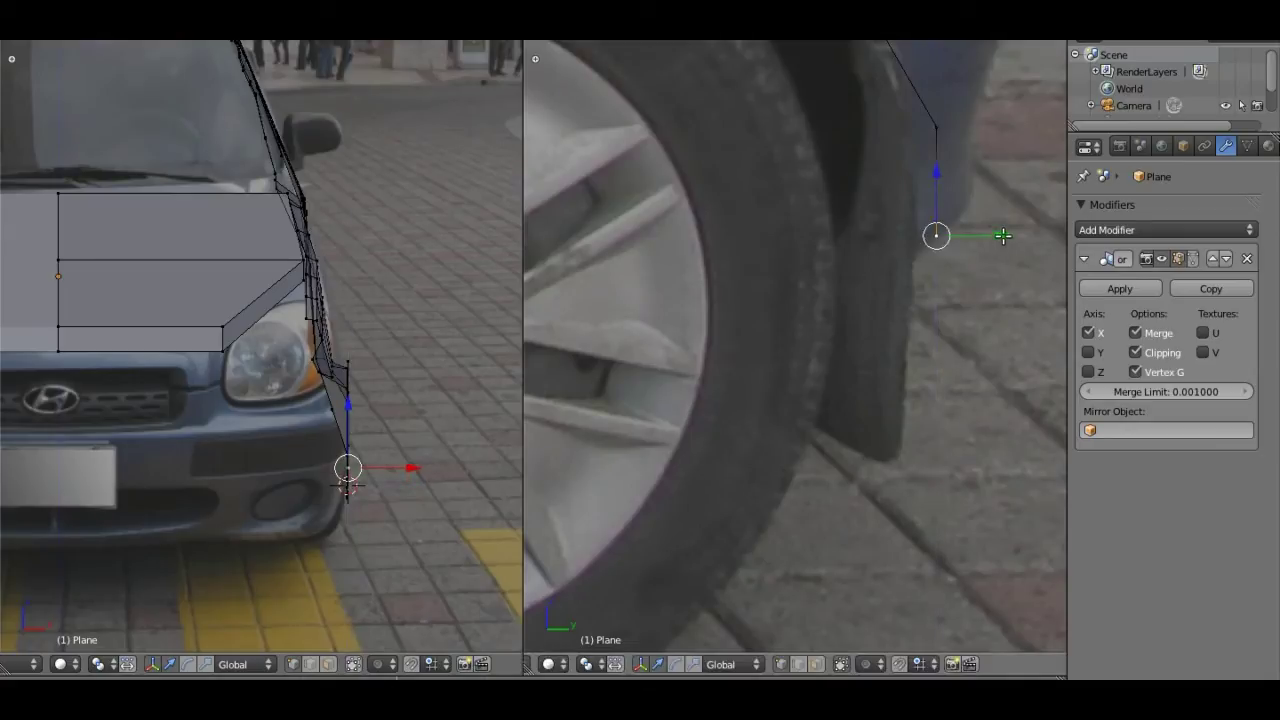
Step: Shift the edge along Y onto the fender outline and lower it slightly
right_click(938, 128, "shift")
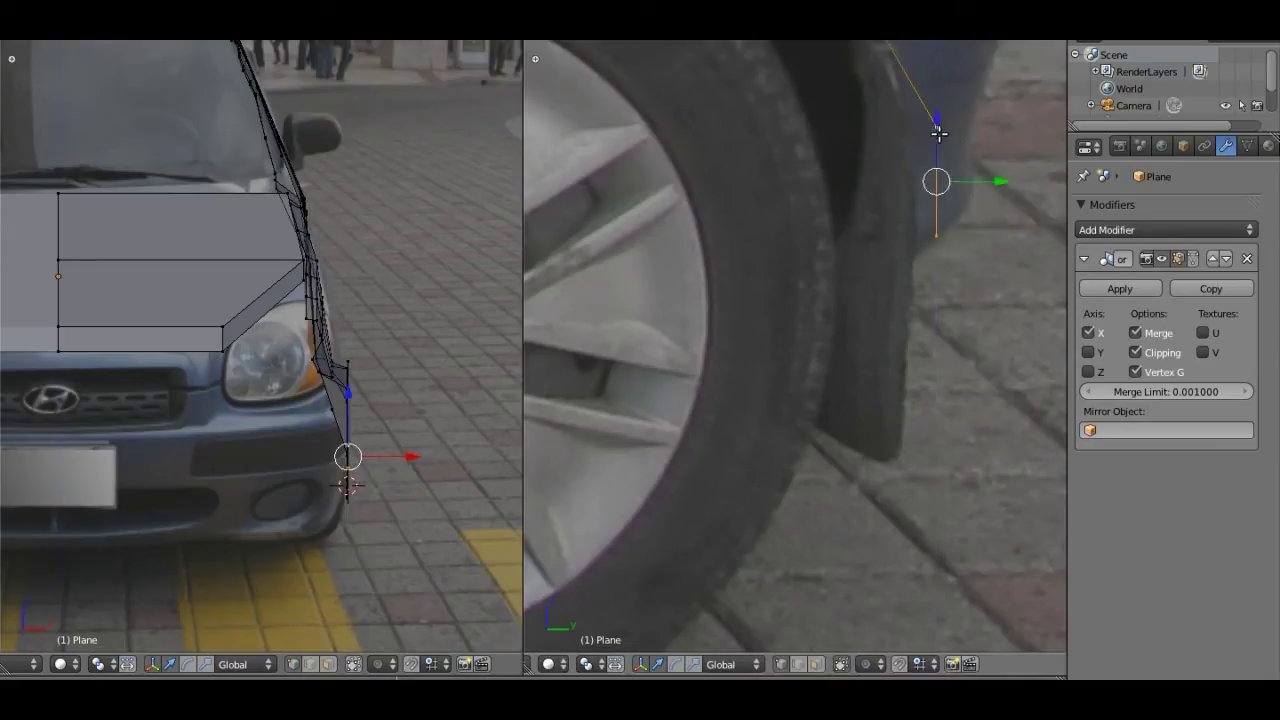
key("g")
key("y")
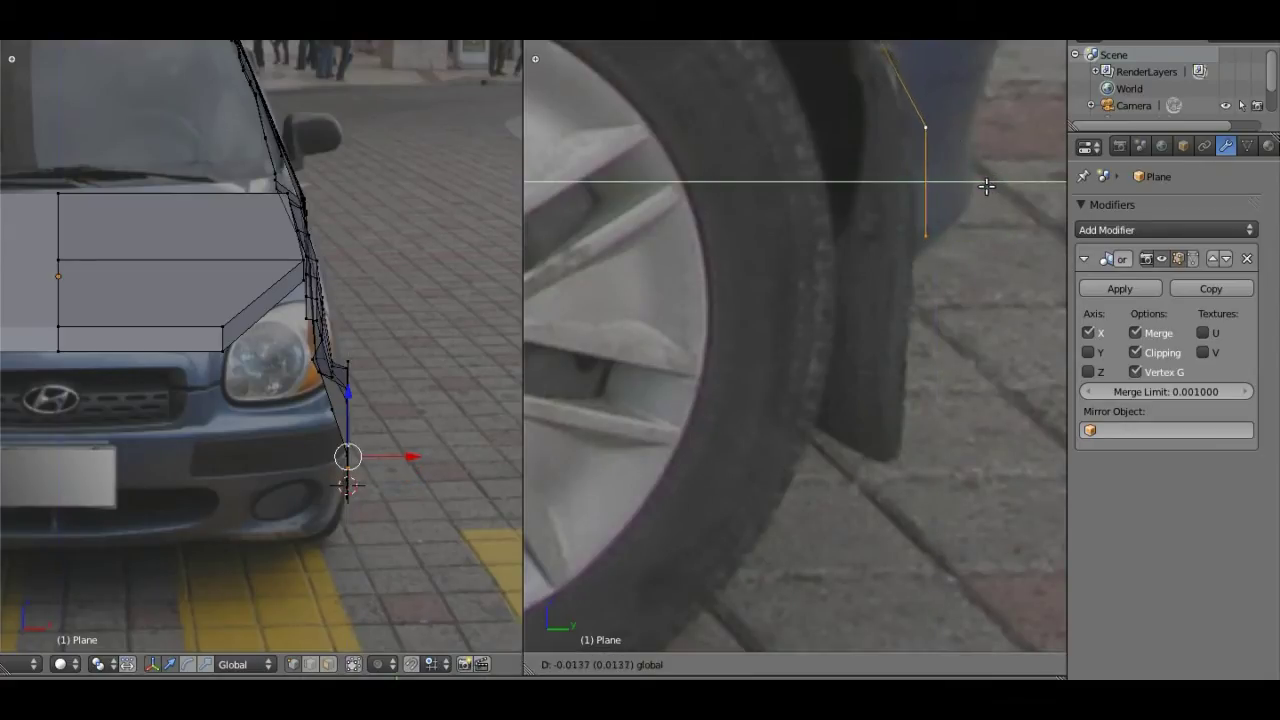
left_click(972, 190)
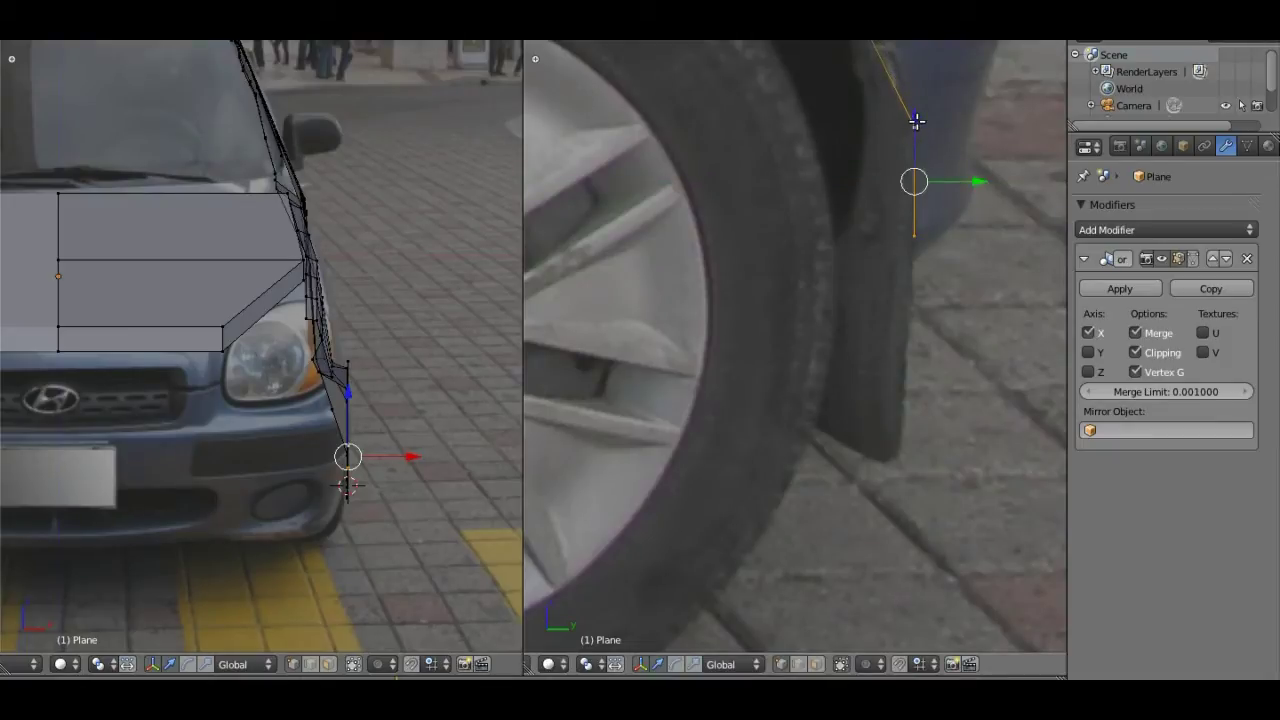
left_click_drag(915, 120, 904, 135)
scroll(777, 207, "down", 3)
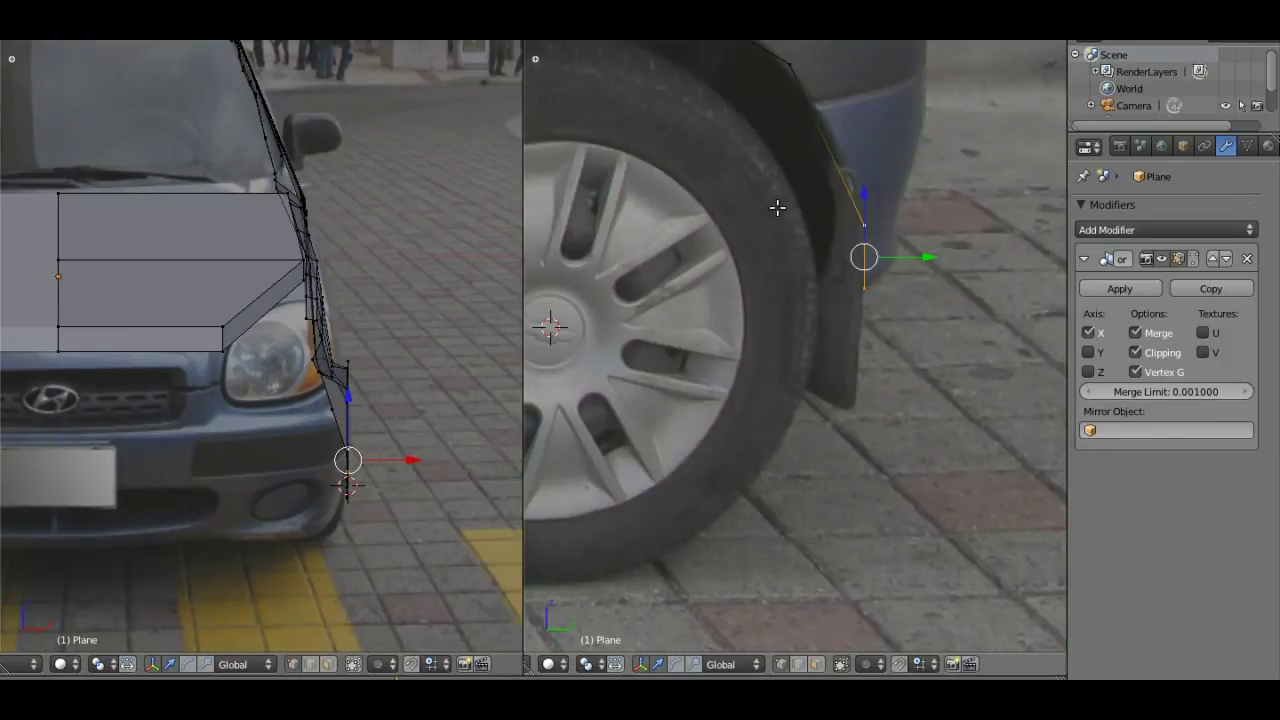
scroll(777, 207, "down", 3)
mouse_move(663, 266)
middle_mouse_down("shift")
mouse_move(771, 286)
mouse_move(790, 307)
middle_mouse_up("shift")
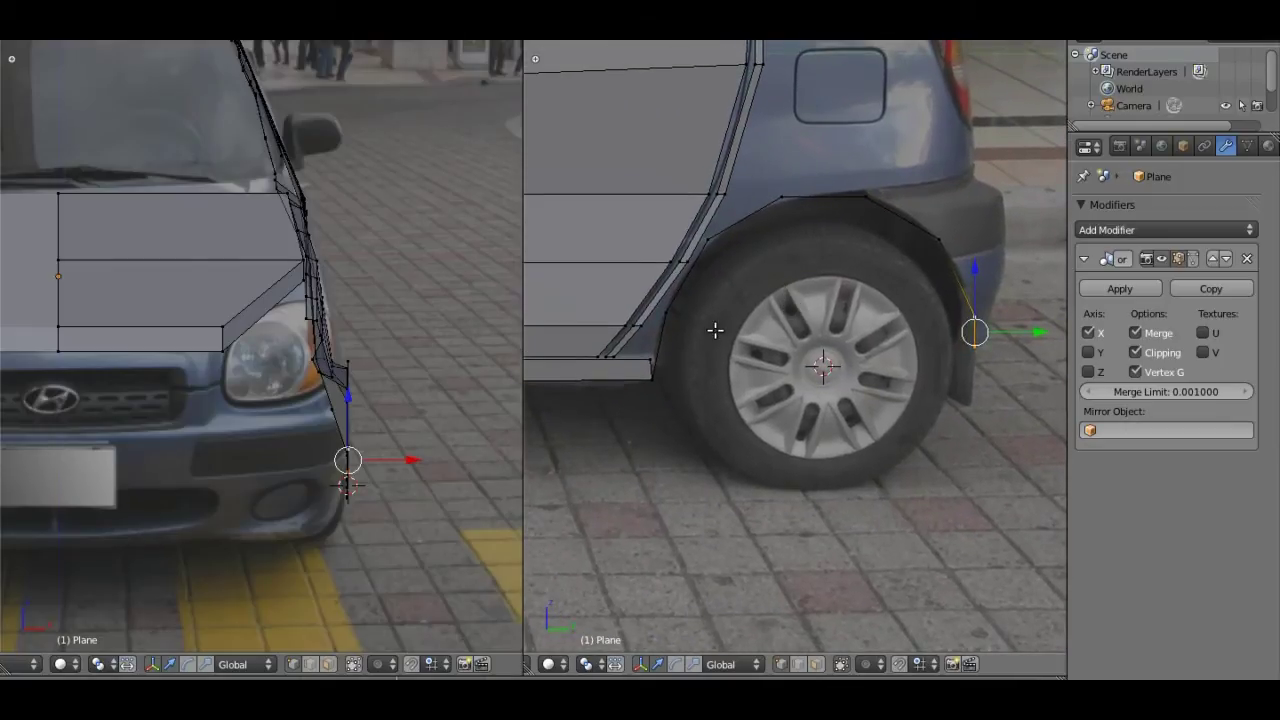
scroll(690, 331, "up", 1)
scroll(660, 350, "up", 2)
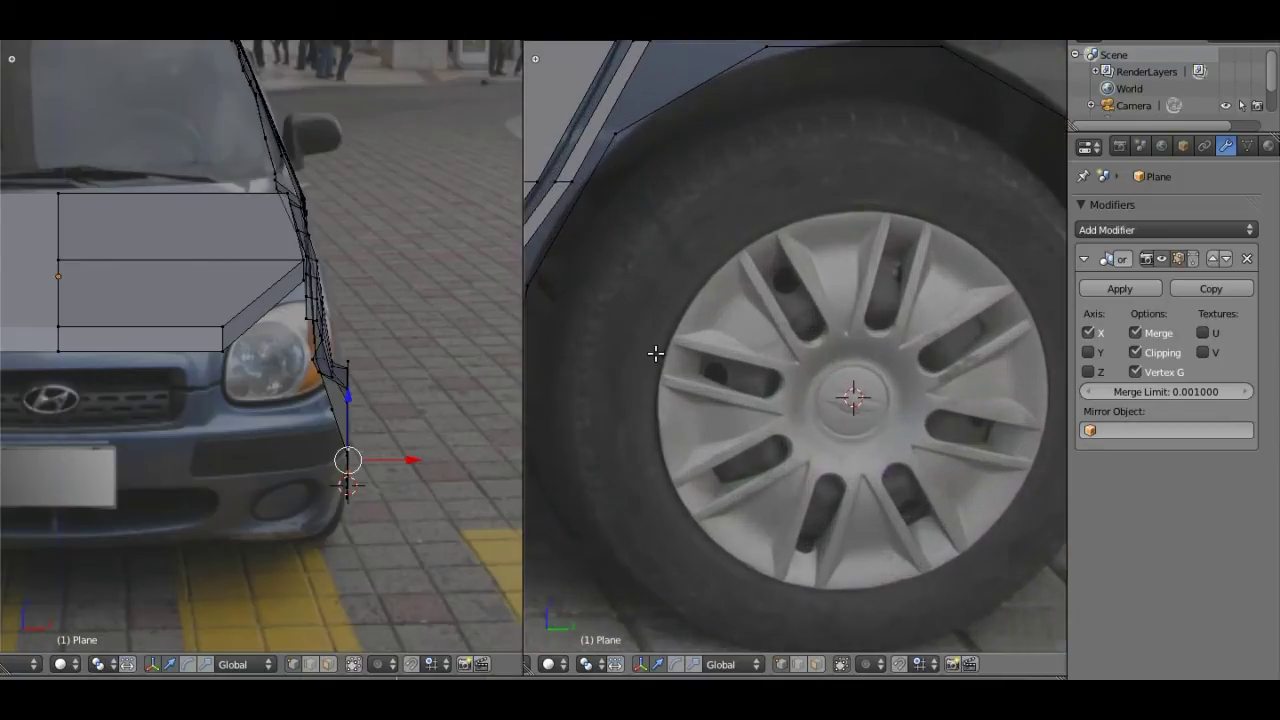
scroll(881, 323, "up", 1)
middle_click_drag(881, 323, 921, 320, "shift")
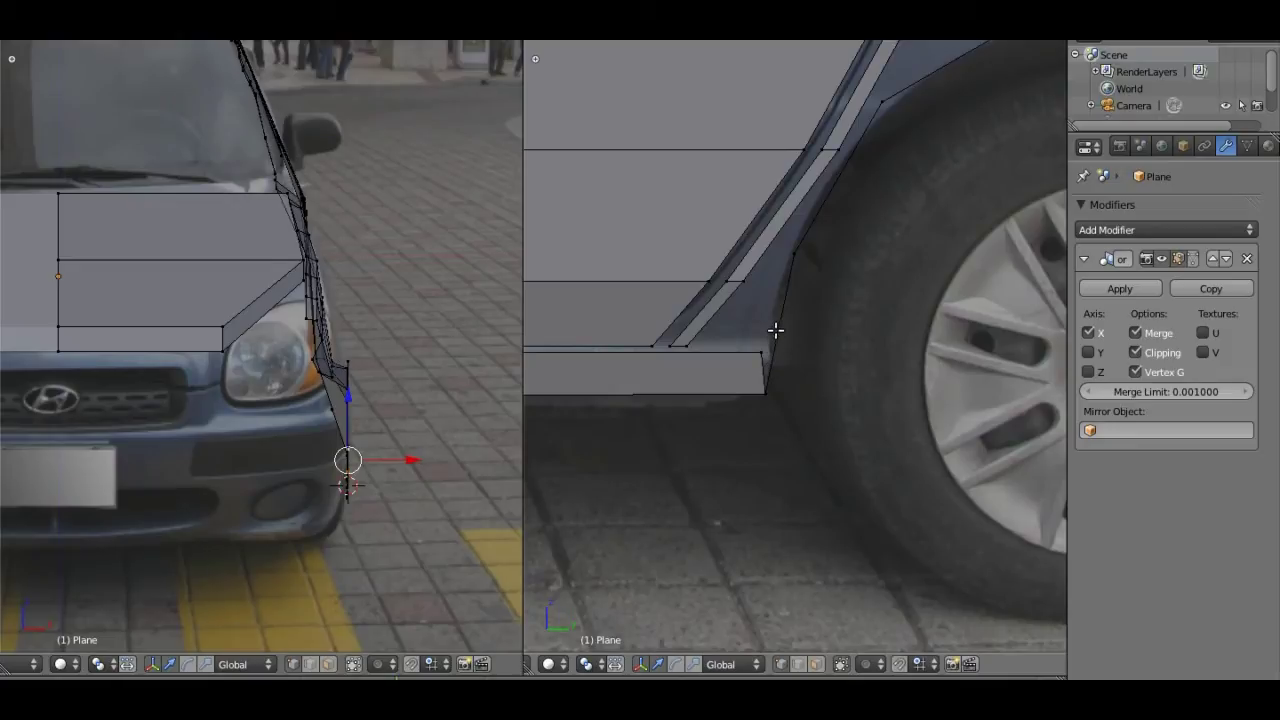
Step: Move the slanted wheel-arch edge down toward the sill and sideways along the body
right_click(791, 262, "alt")
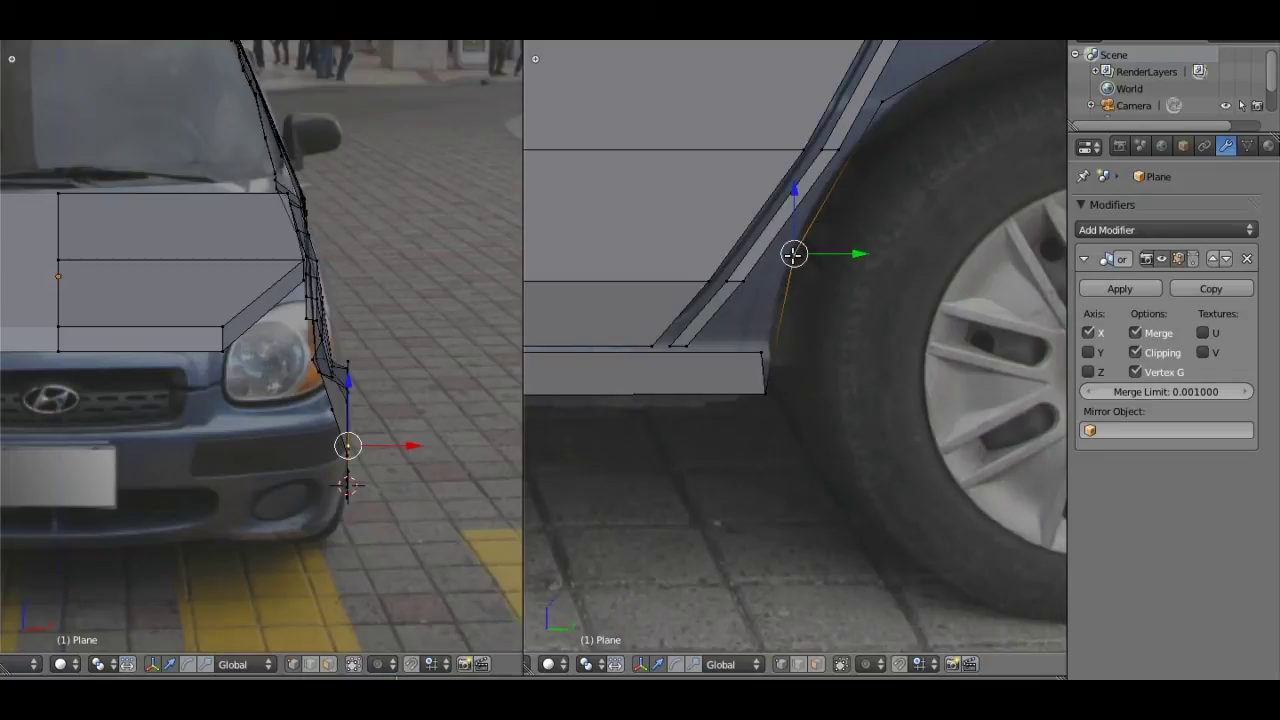
right_click(766, 387, "alt+shift")
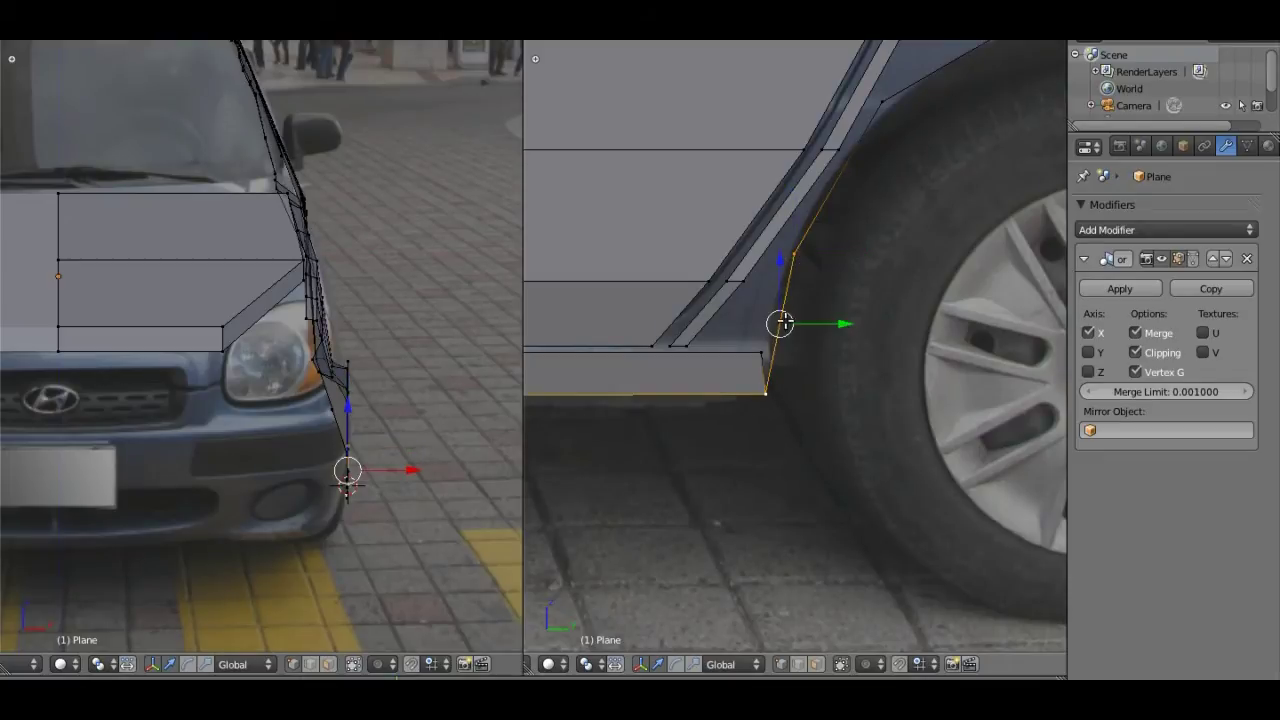
key("ctrl+r")
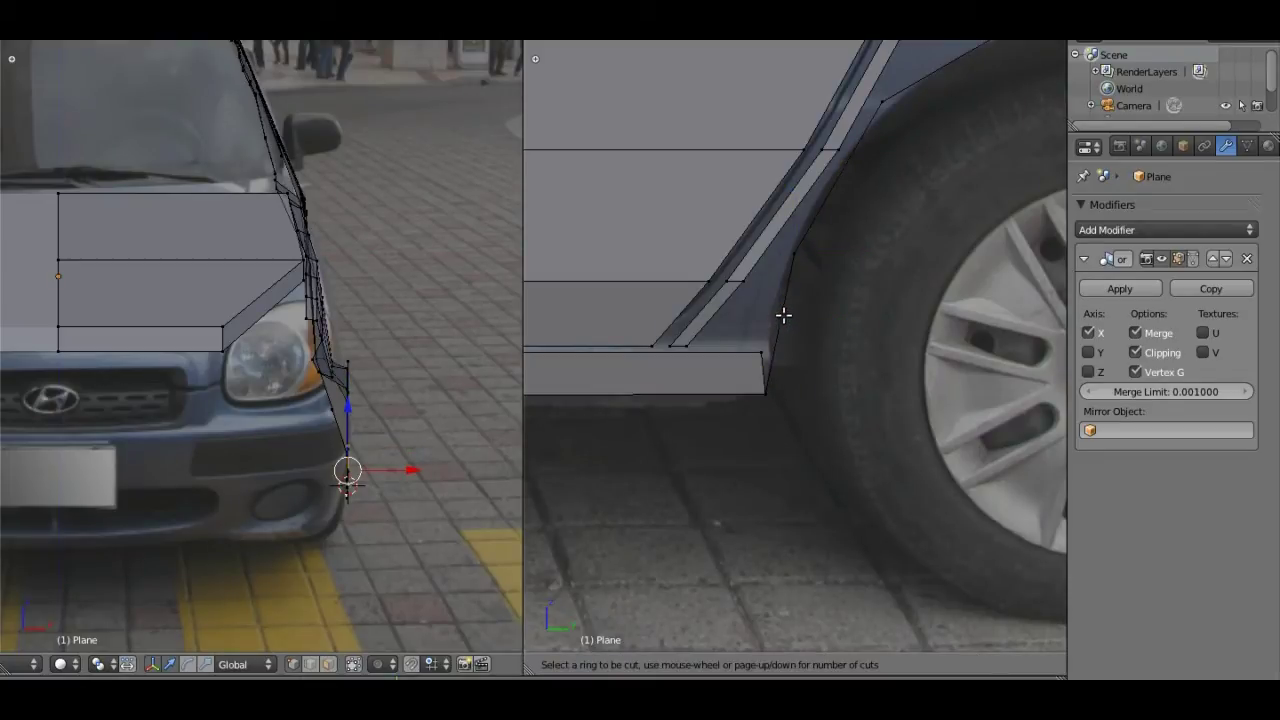
key("Escape")
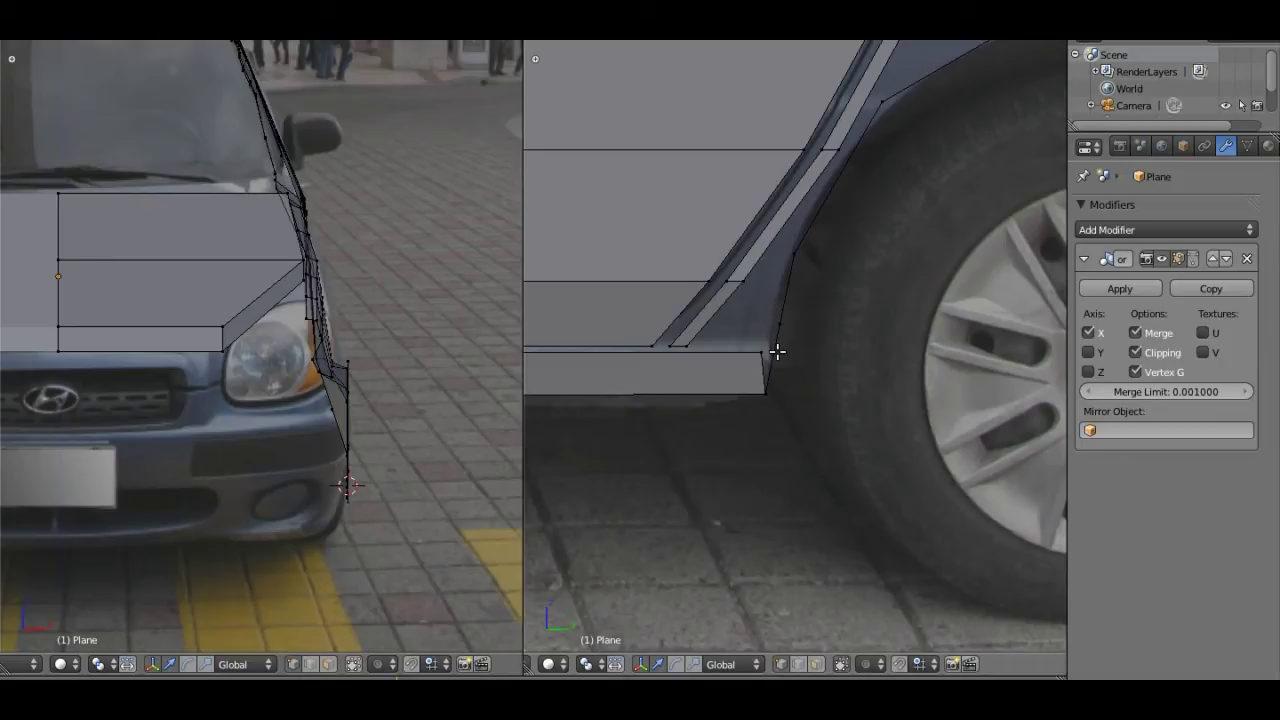
scroll(790, 352, "up", 3)
scroll(786, 353, "up", 3)
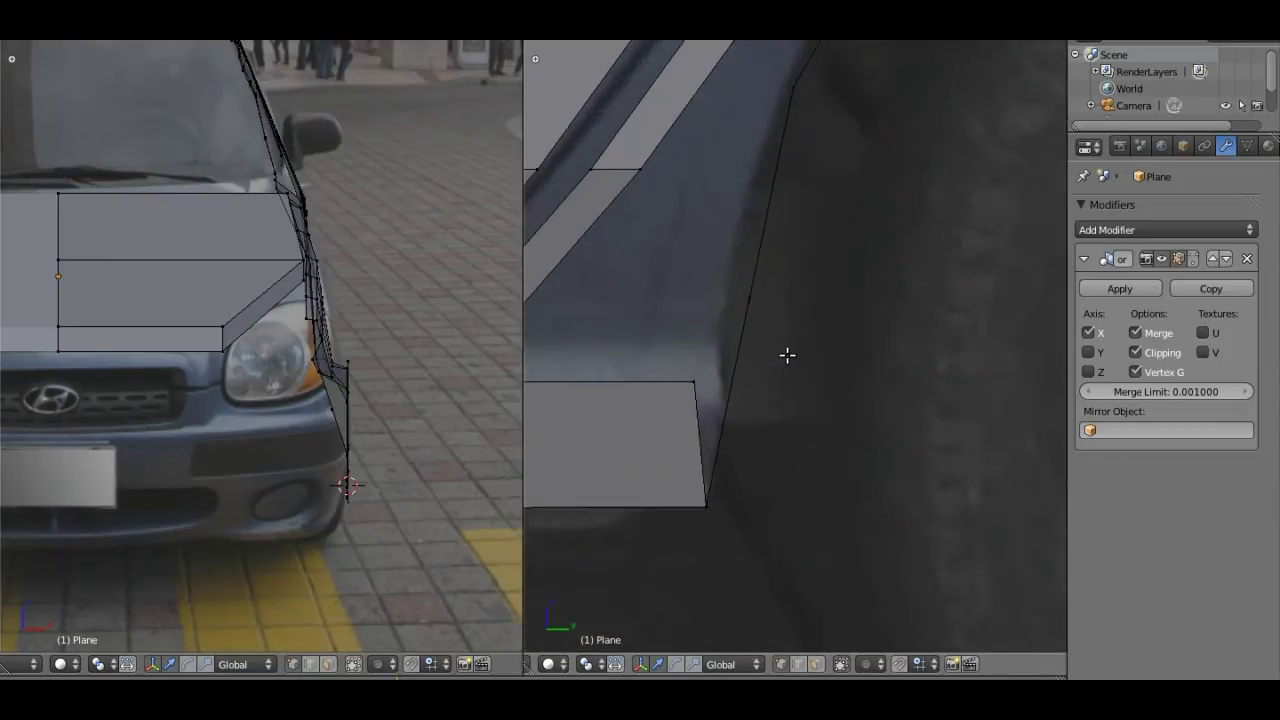
scroll(786, 348, "up", 2)
right_click(741, 300)
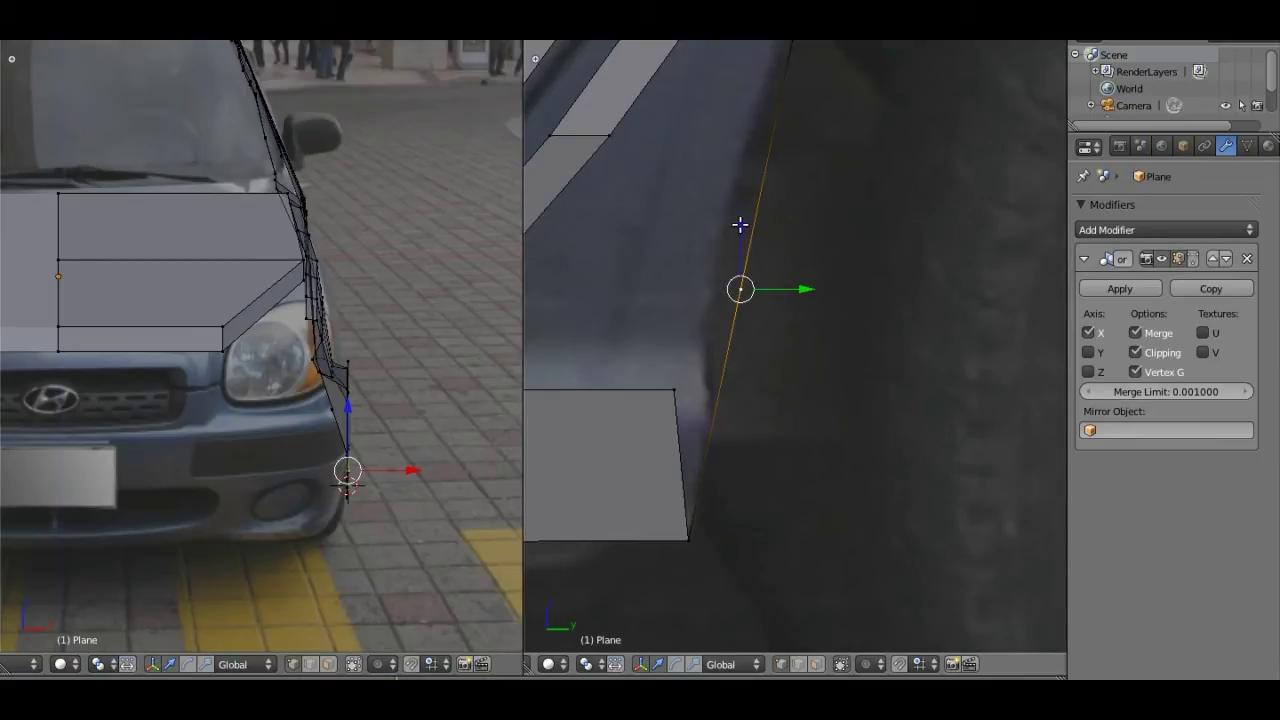
left_click_drag(740, 225, 714, 341)
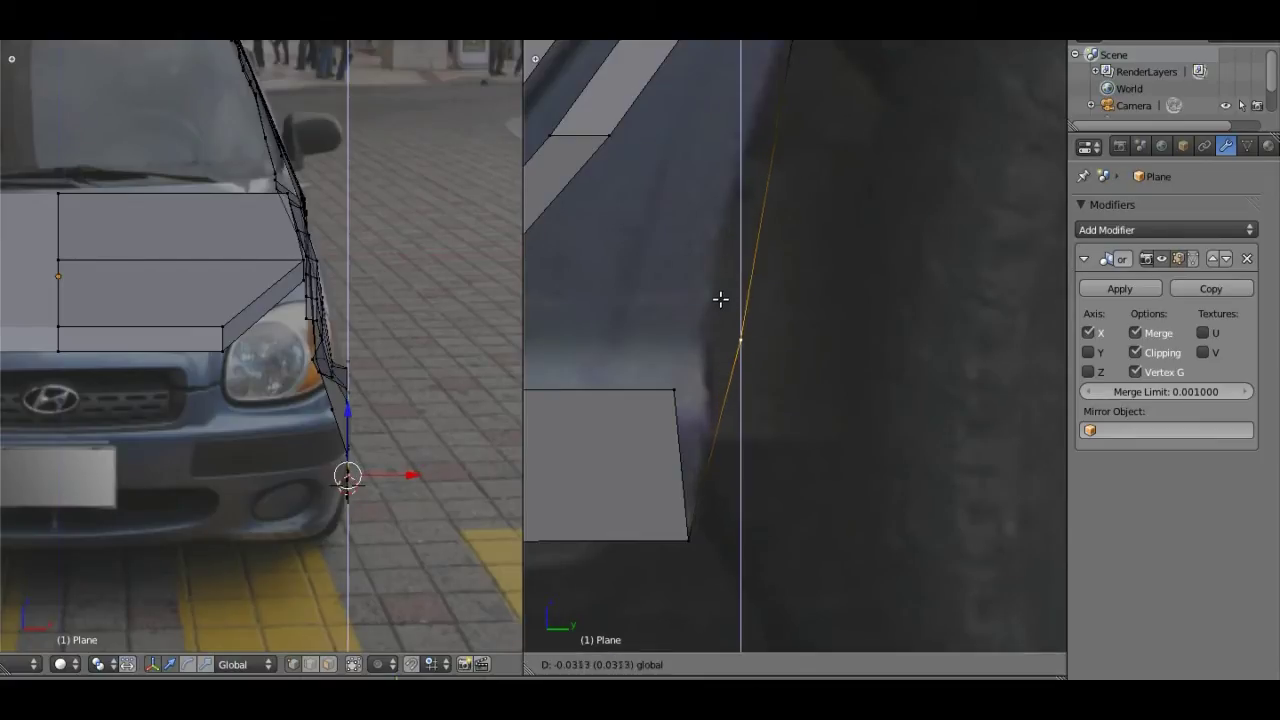
left_click_drag(805, 407, 775, 402)
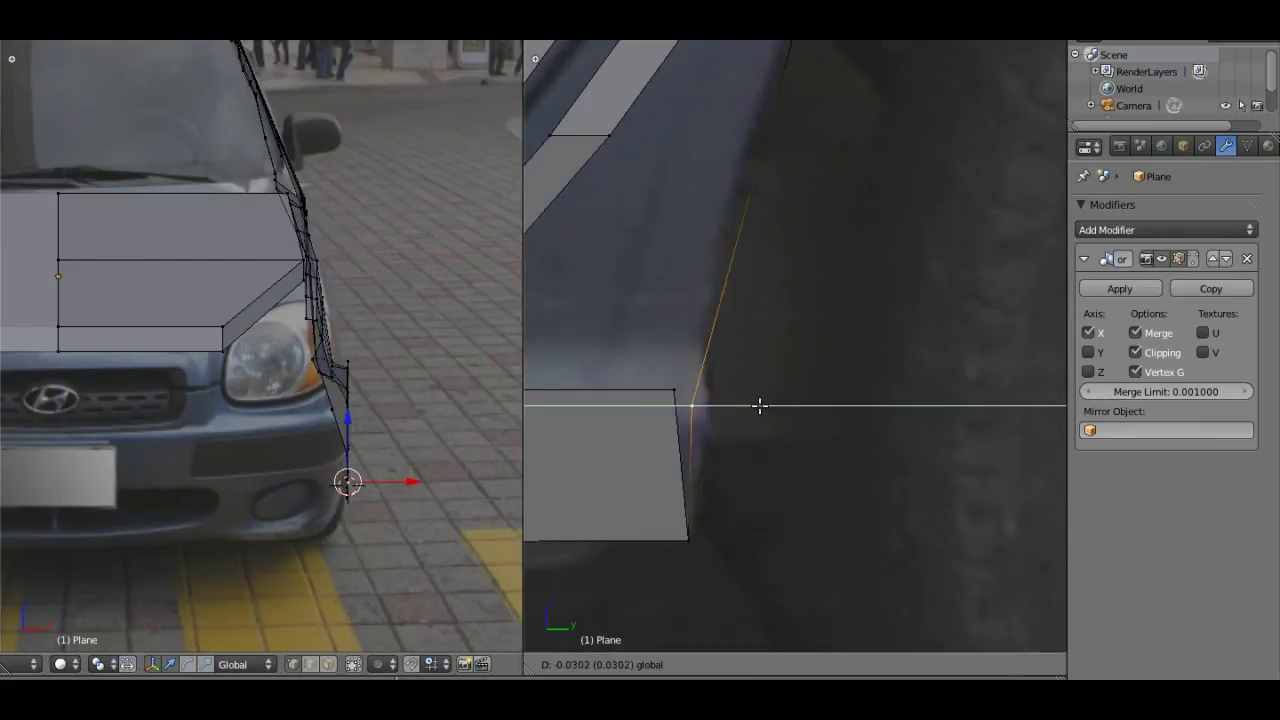
left_click_drag(710, 365, 708, 347)
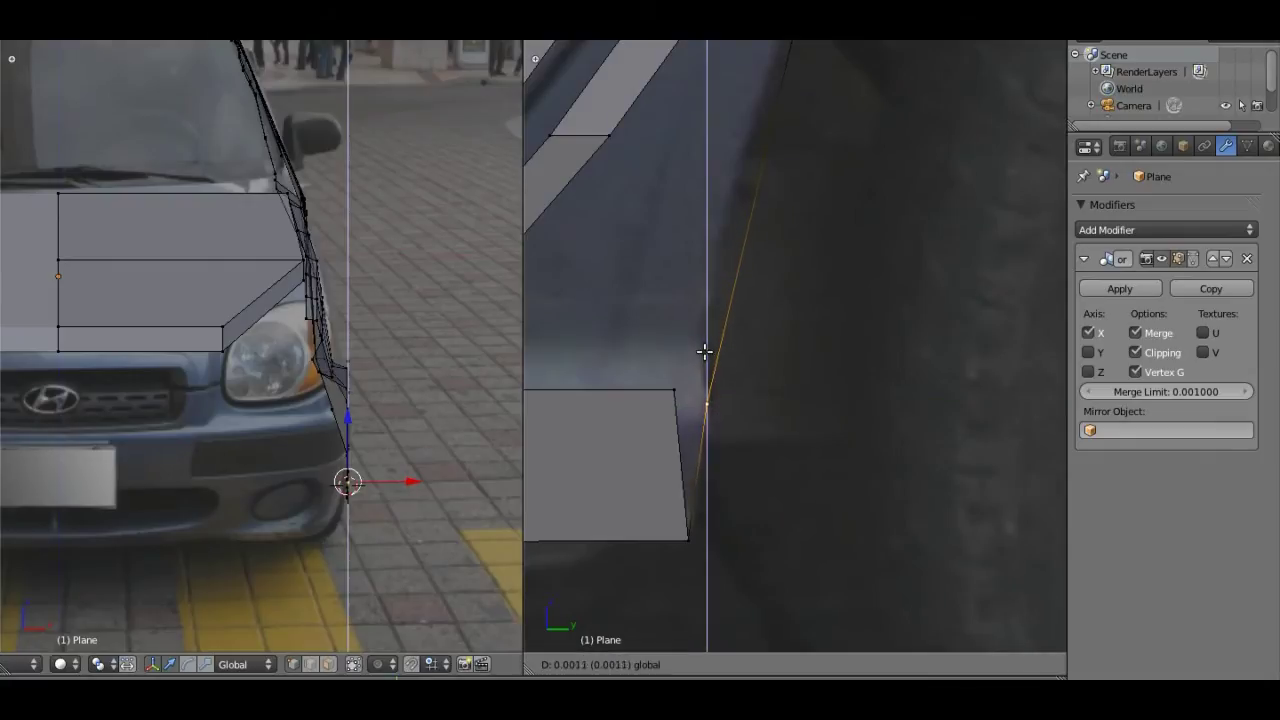
left_click(708, 348)
Step: Merge the wheel-arch end vertex into the sill corner vertex with Merge At Last
right_click(708, 391)
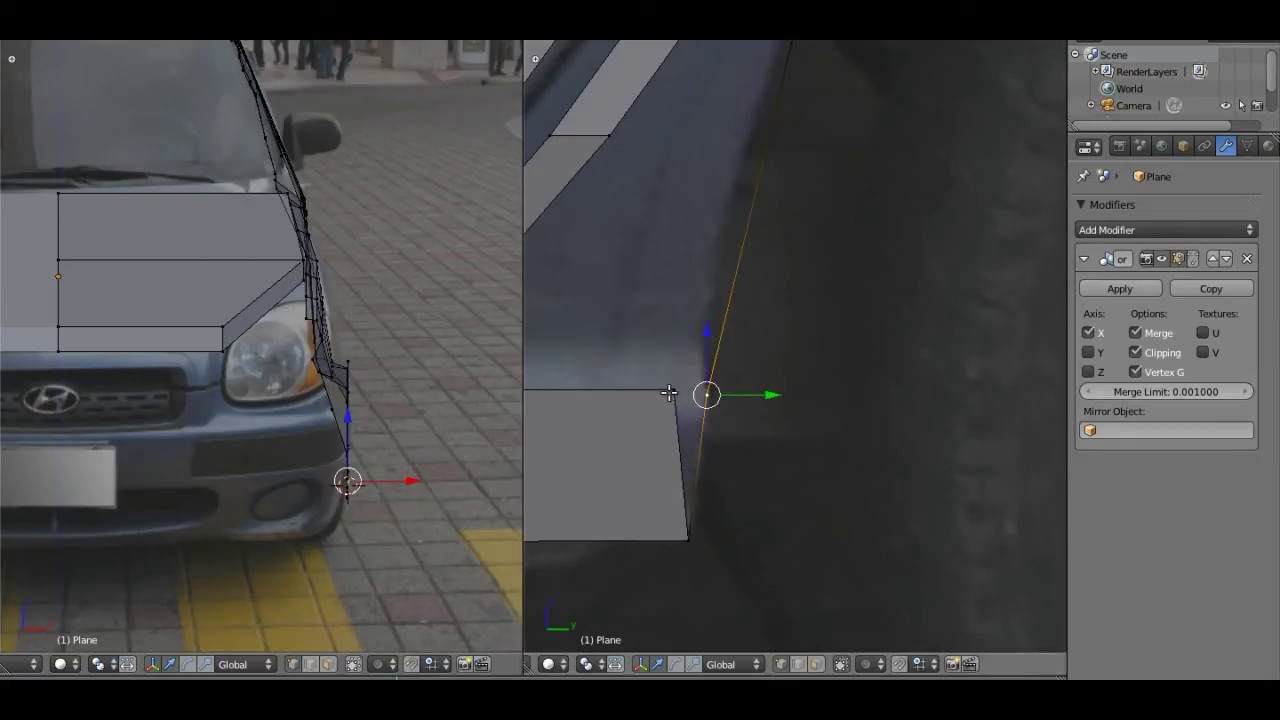
right_click(709, 393, "shift")
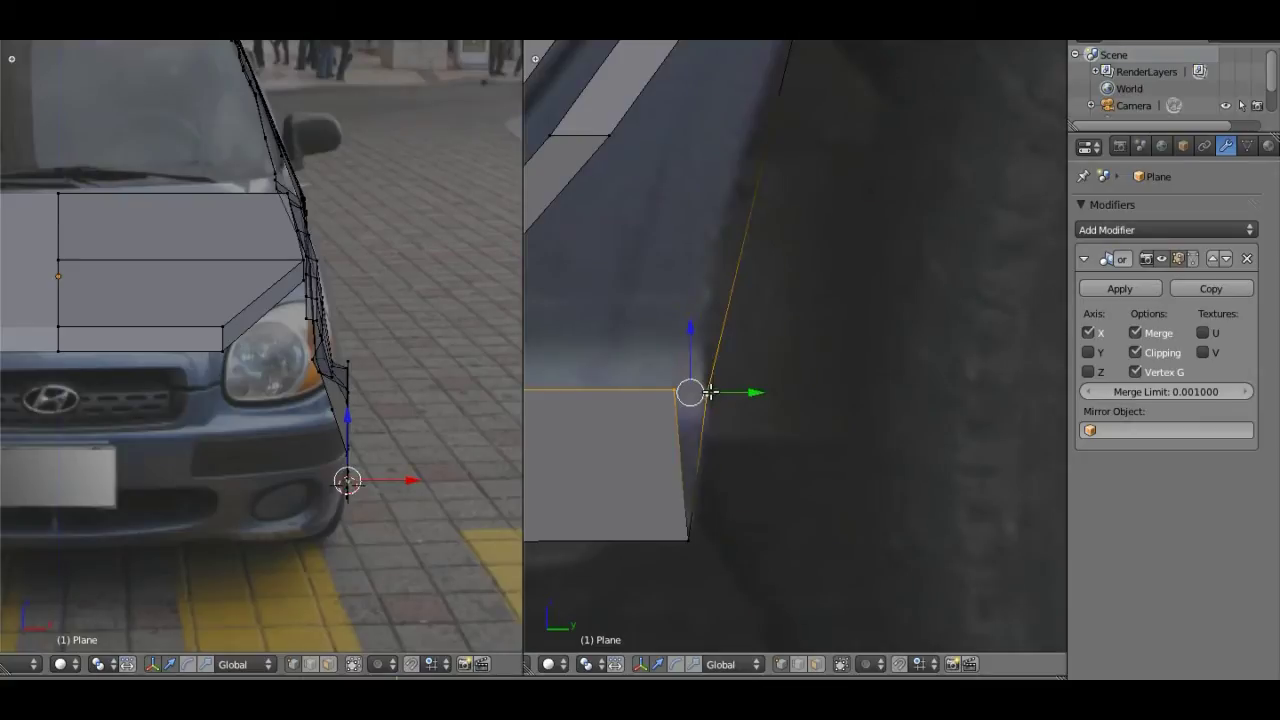
key("alt+m")
left_click(710, 391)
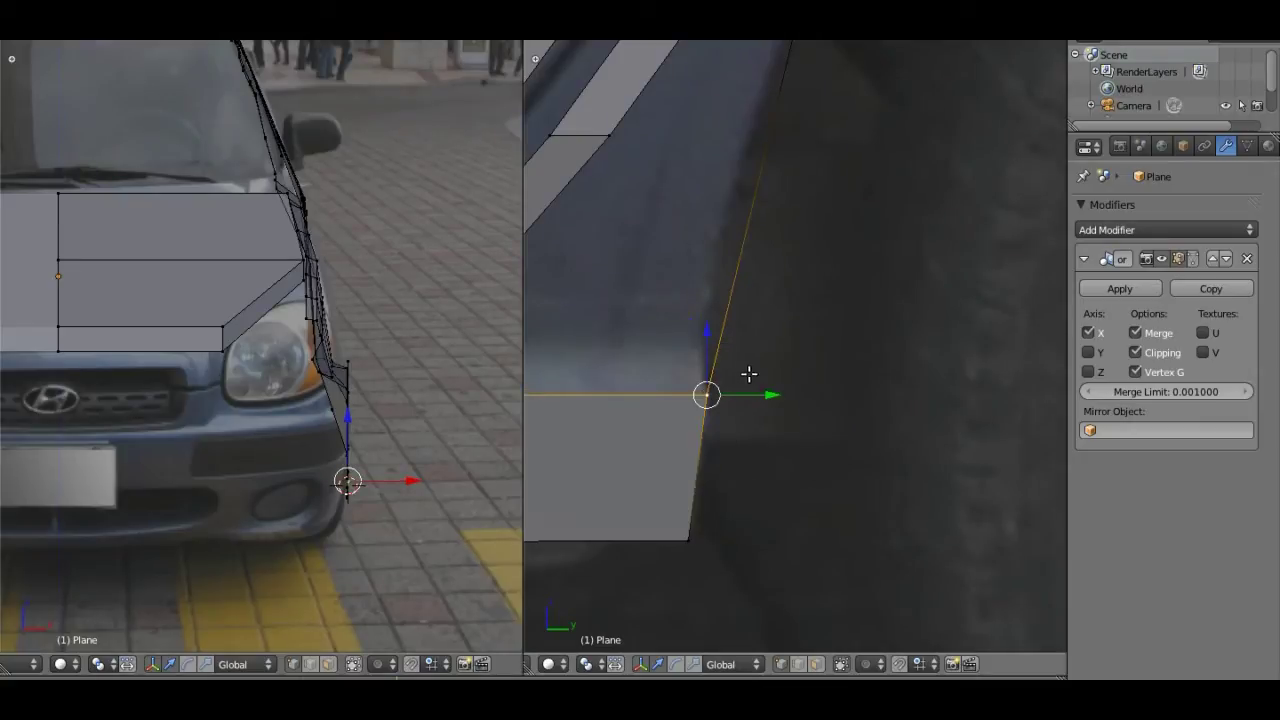
scroll(730, 375, "down", 2)
scroll(733, 377, "down", 2)
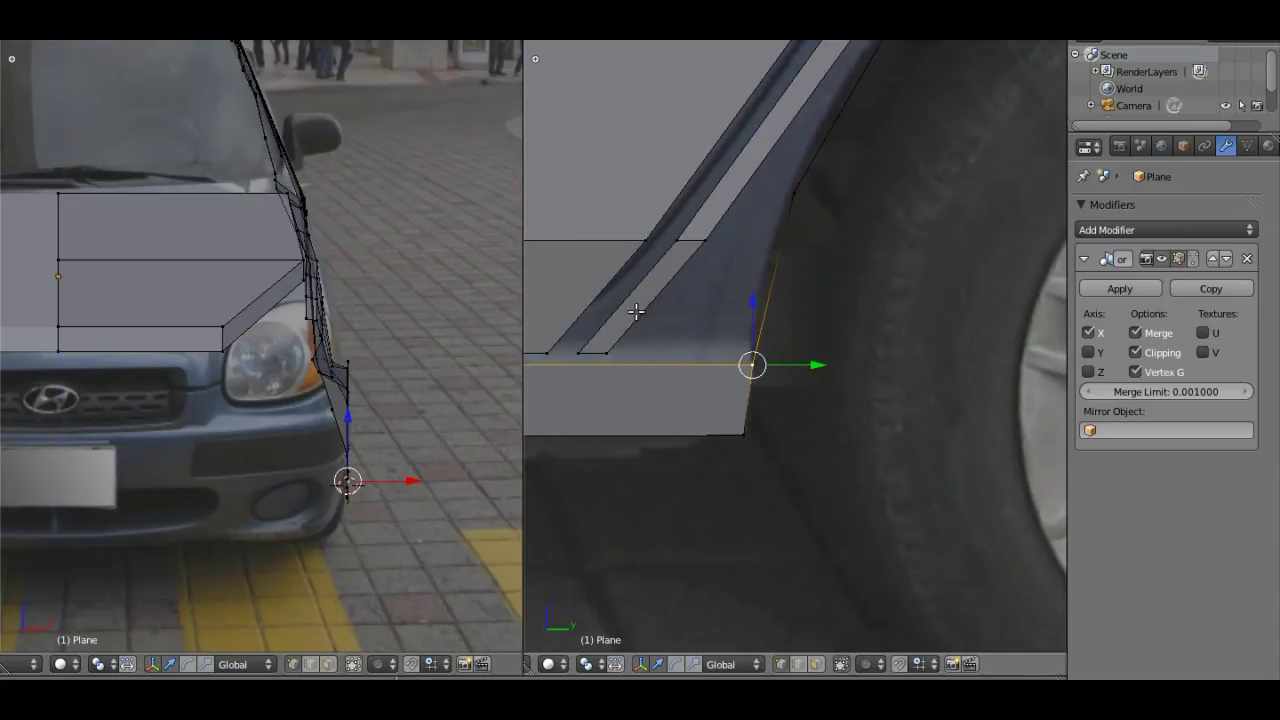
Step: Return to the straight side view (numpad 3) and begin edge-sliding the bottom sill edge
scroll(636, 311, "down", 2)
scroll(643, 316, "down", 1)
middle_click_drag(680, 314, 707, 311, "shift")
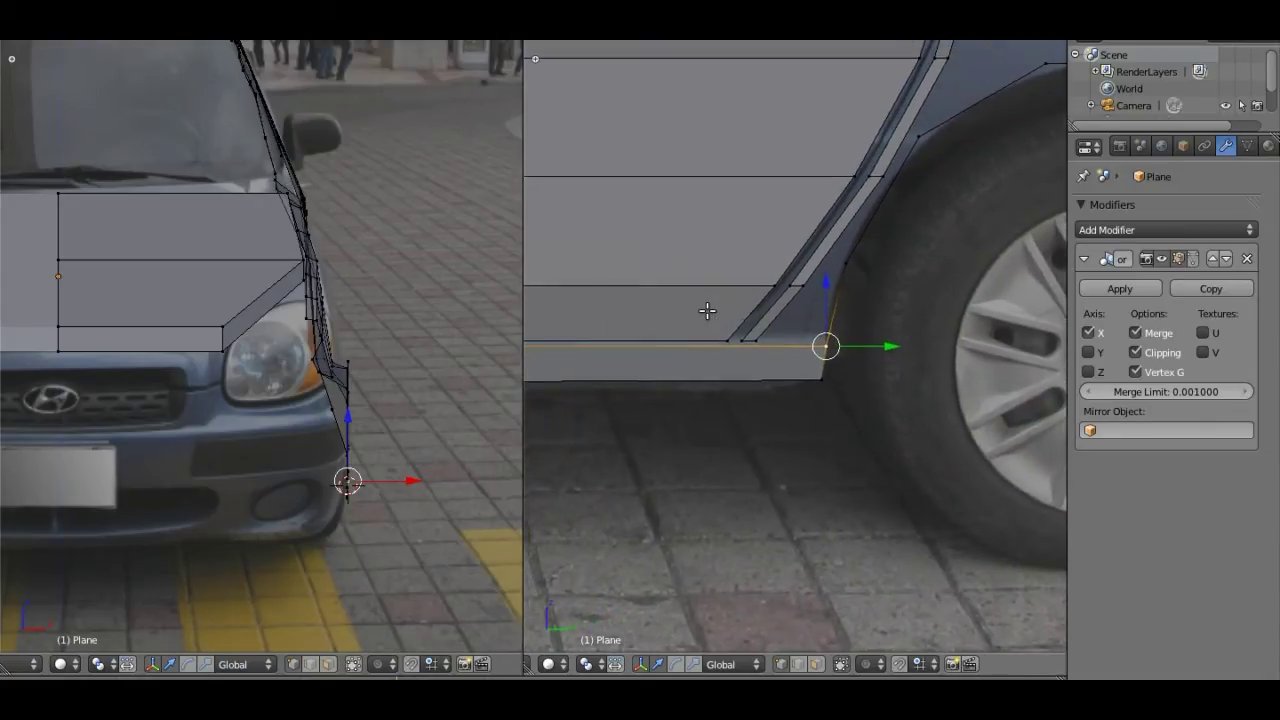
scroll(754, 354, "up", 1)
scroll(754, 357, "up", 1)
scroll(754, 358, "down", 1)
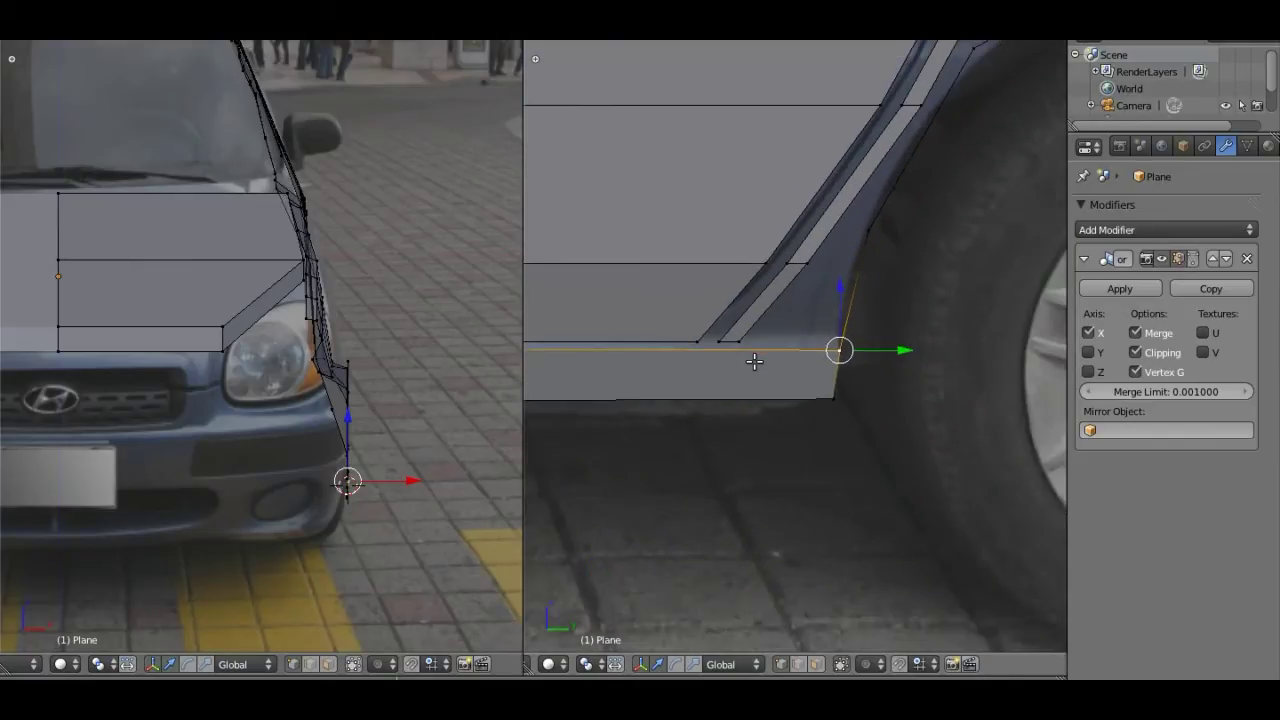
scroll(754, 356, "down", 1)
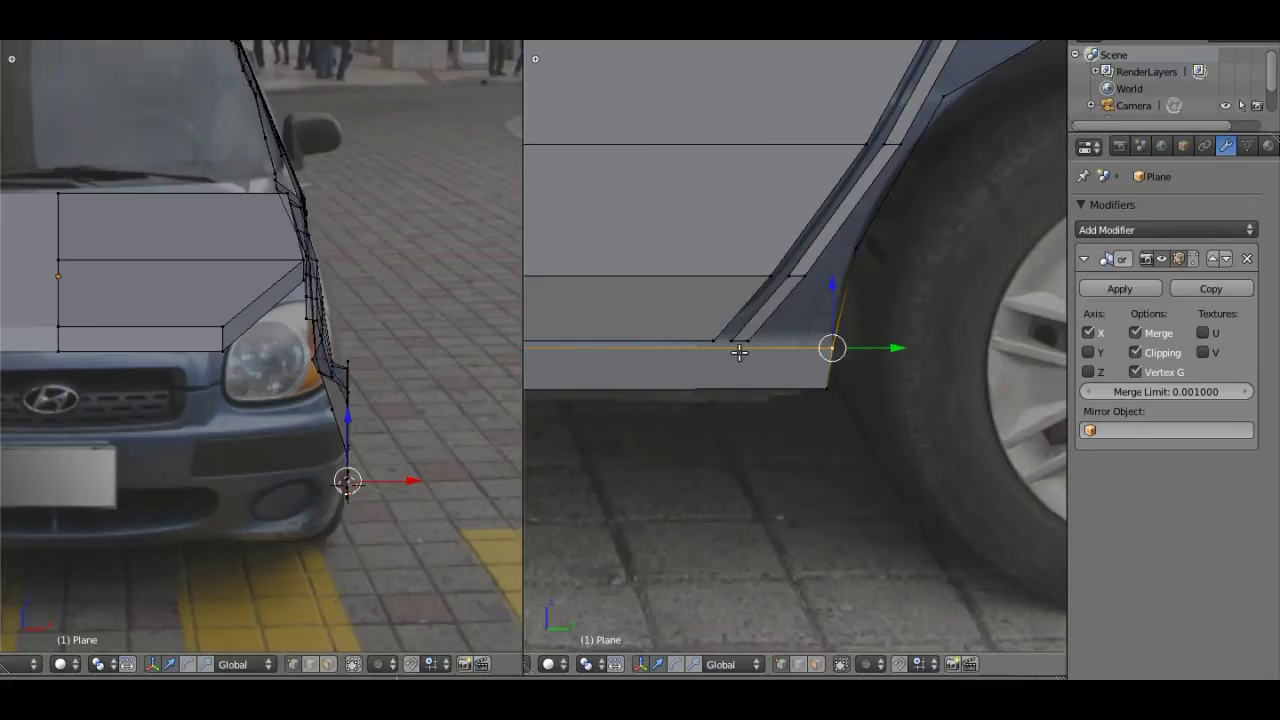
scroll(727, 366, "up", 1)
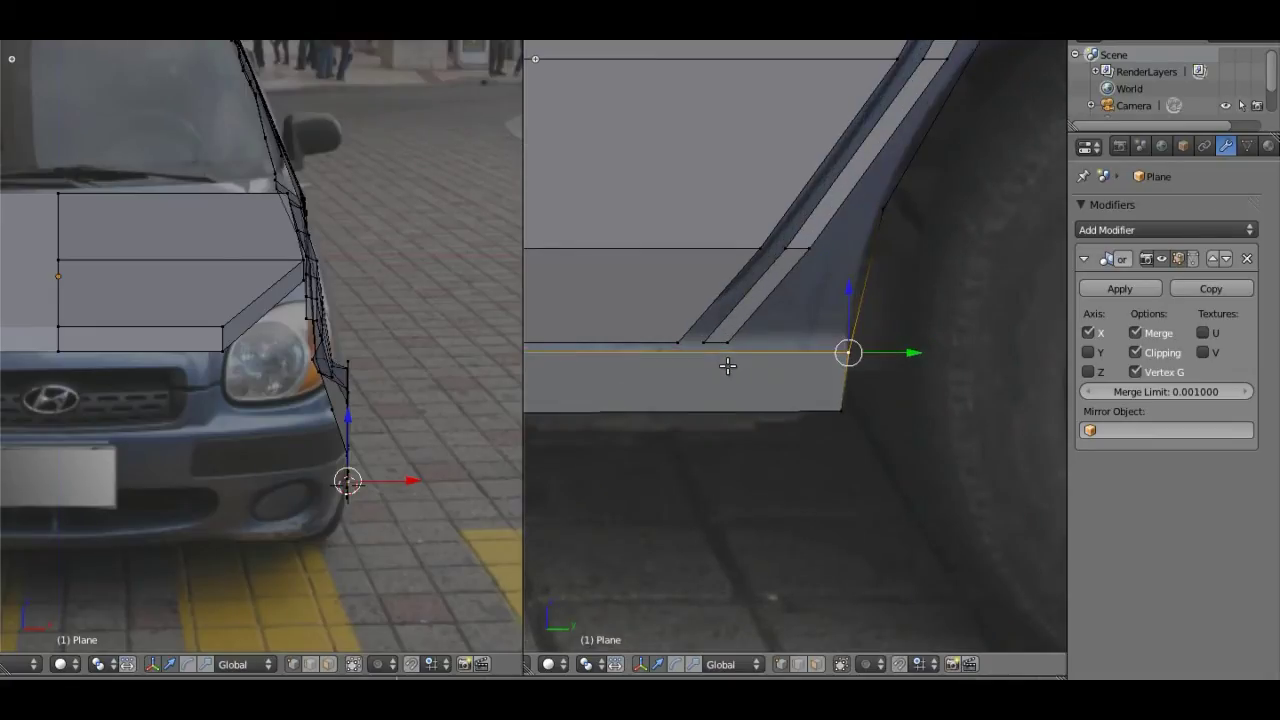
scroll(723, 366, "up", 1)
scroll(791, 389, "up", 1)
scroll(836, 394, "up", 2)
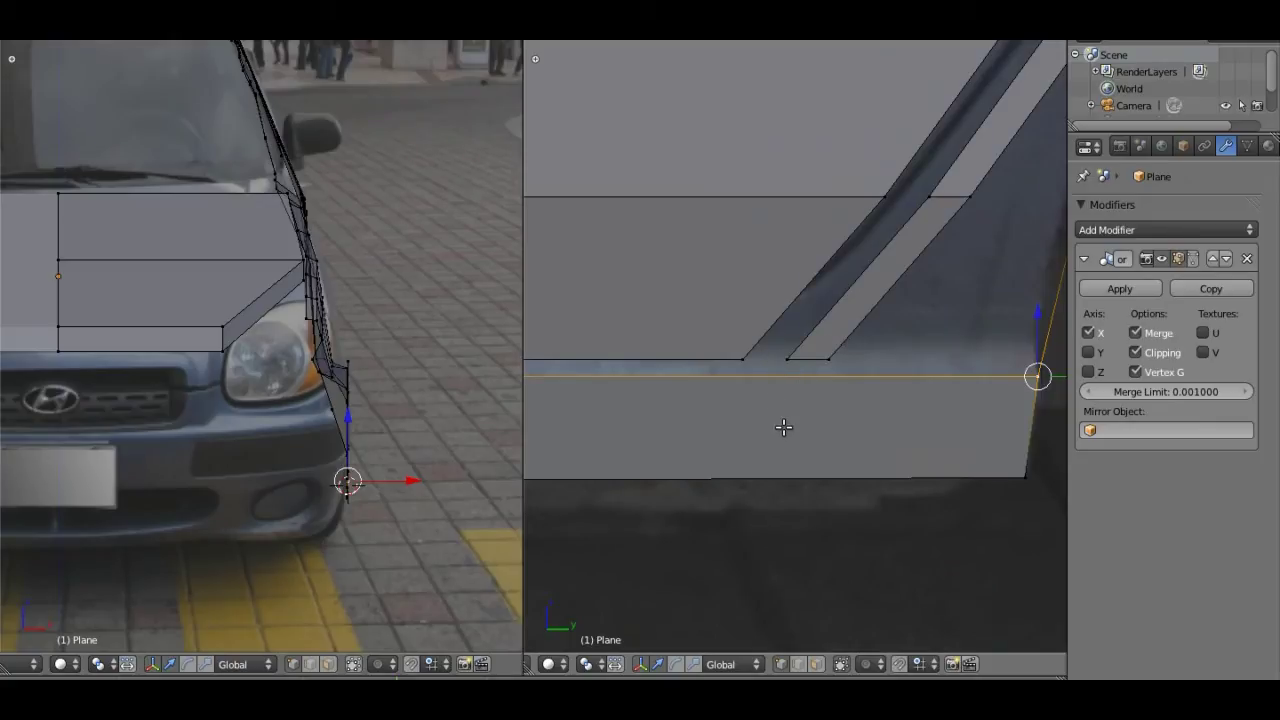
scroll(784, 425, "down", 2)
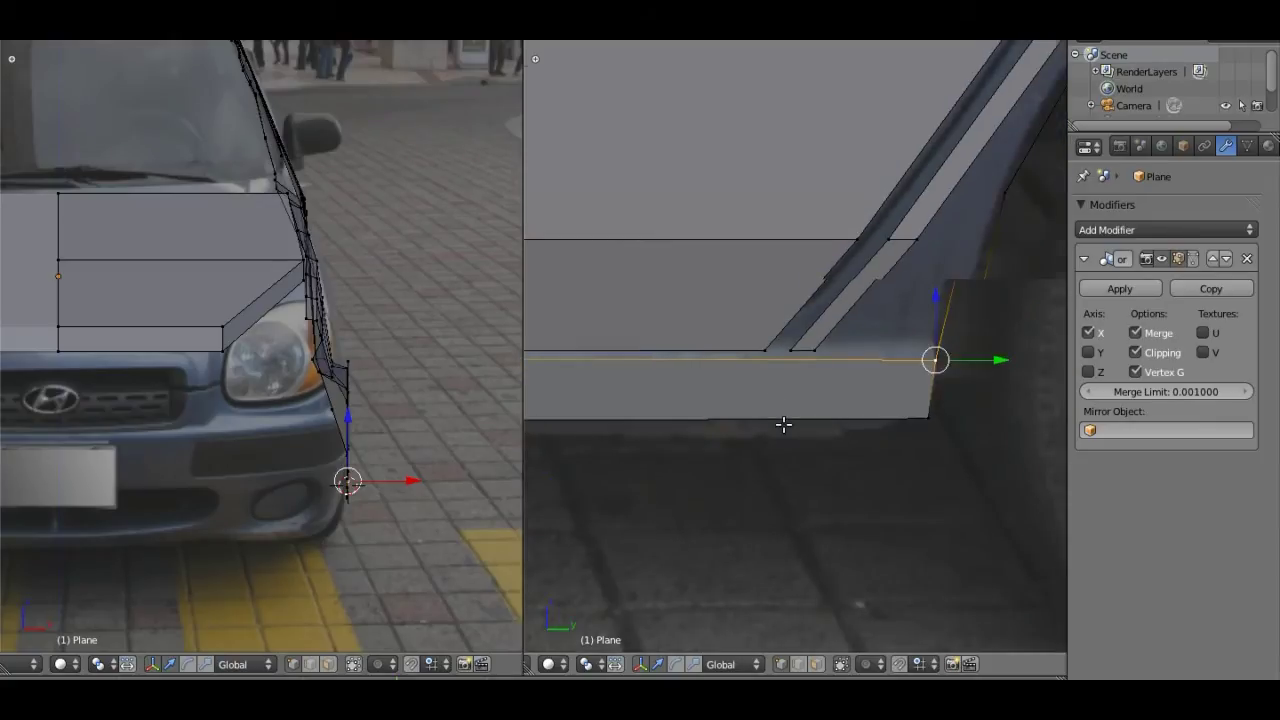
scroll(737, 371, "down", 1)
scroll(694, 371, "down", 5)
mouse_move(694, 371)
middle_mouse_down()
mouse_move(679, 353)
mouse_move(755, 381)
middle_mouse_up()
key("KP_3")
scroll(682, 341, "down", 4)
scroll(769, 366, "up", 1)
key("g")
key("g")
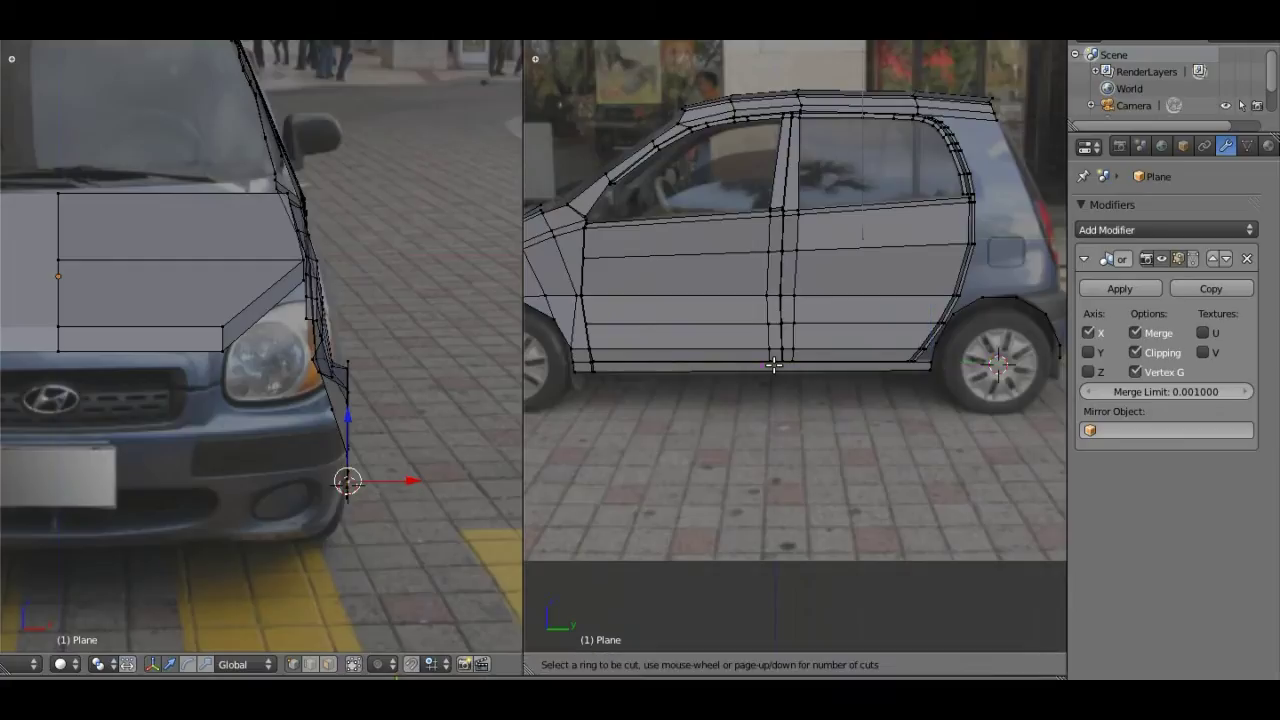
Step: Slide the bottom vertex of the lower strip toward the rear wheel arch
left_click(925, 367)
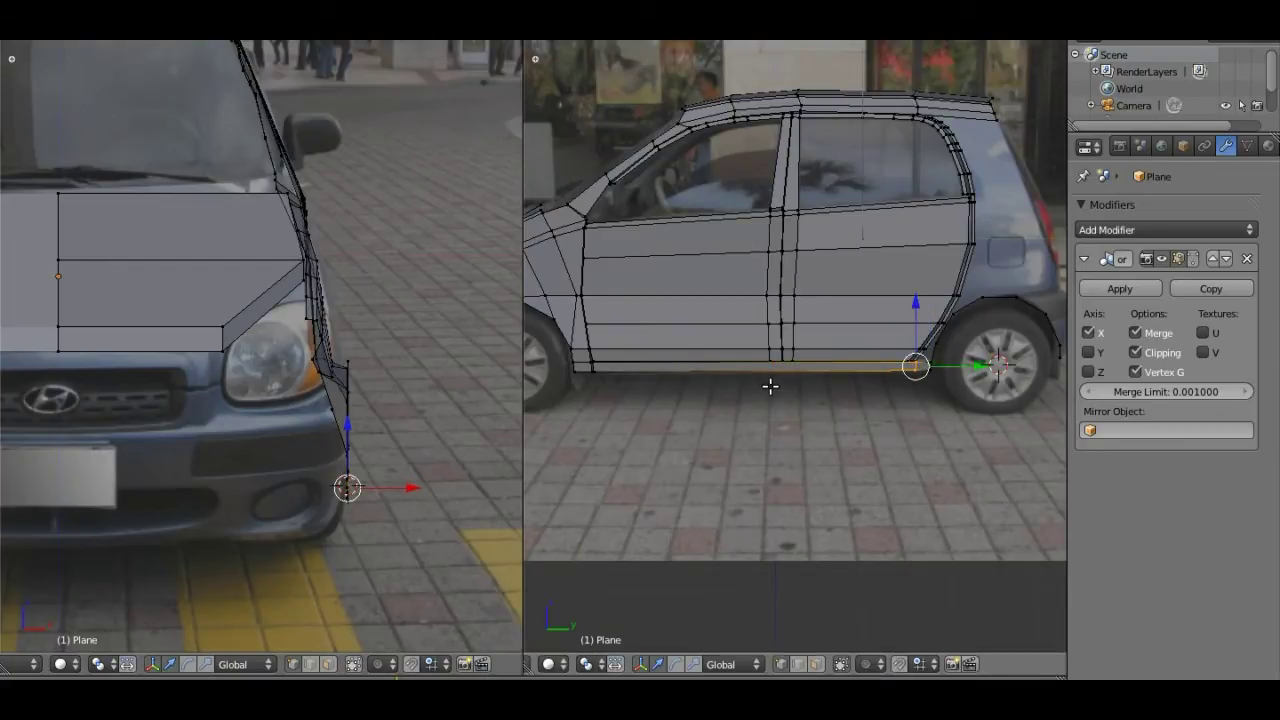
key("g")
key("g")
left_click(931, 398)
scroll(920, 372, "up", 4)
scroll(920, 380, "up", 2)
middle_click_drag(957, 420, 555, 378, "shift")
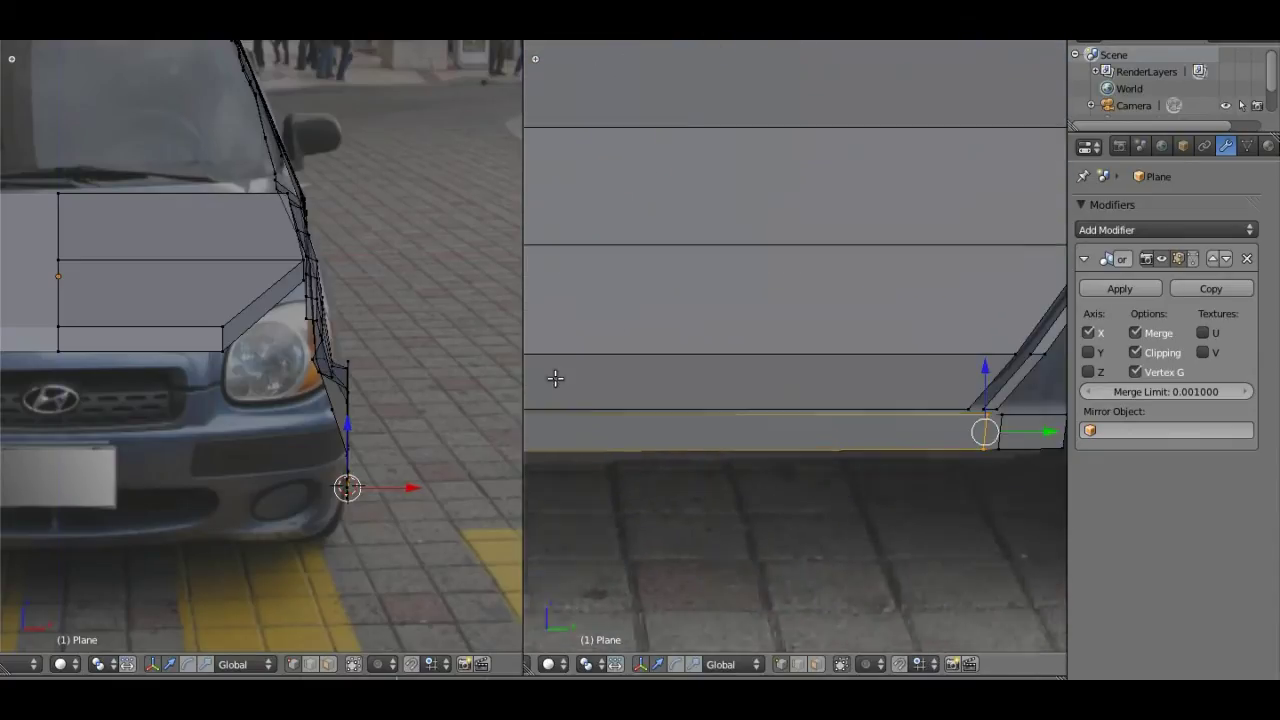
scroll(846, 374, "down", 2, "ctrl")
scroll(791, 374, "down", 2, "ctrl")
scroll(838, 448, "up", 1)
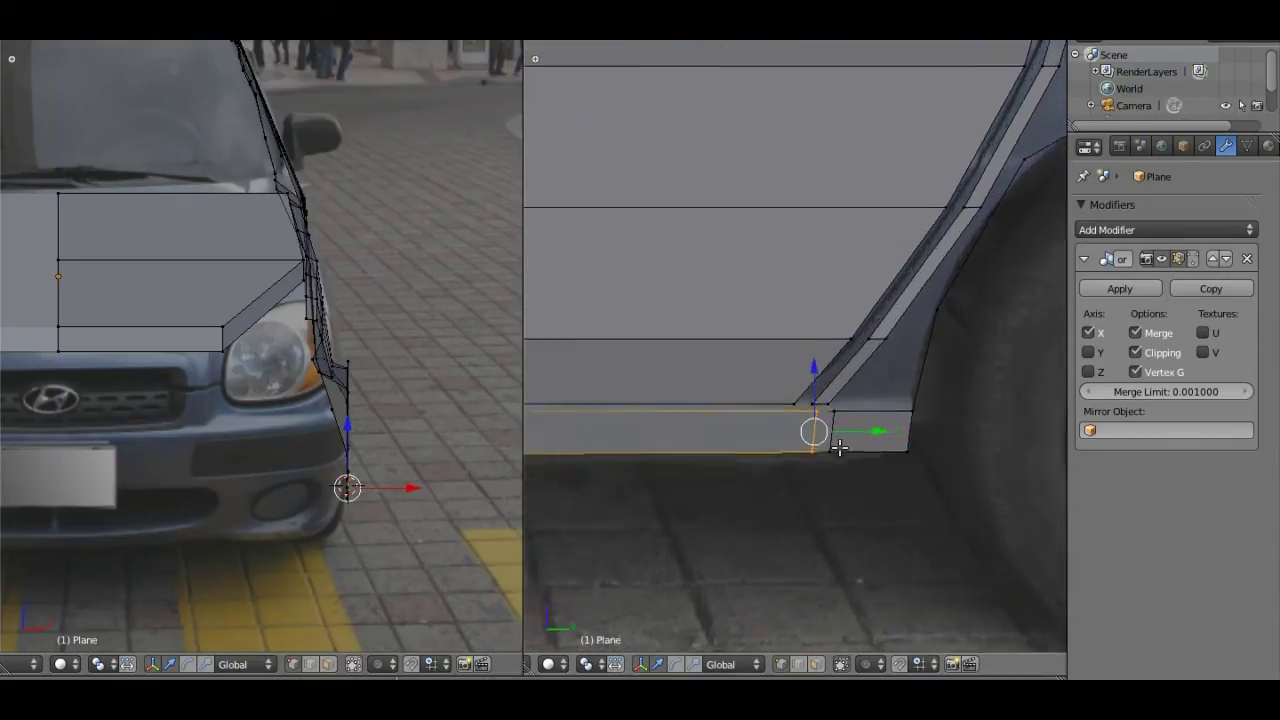
scroll(838, 448, "up", 3)
middle_click_drag(838, 448, 829, 340, "shift")
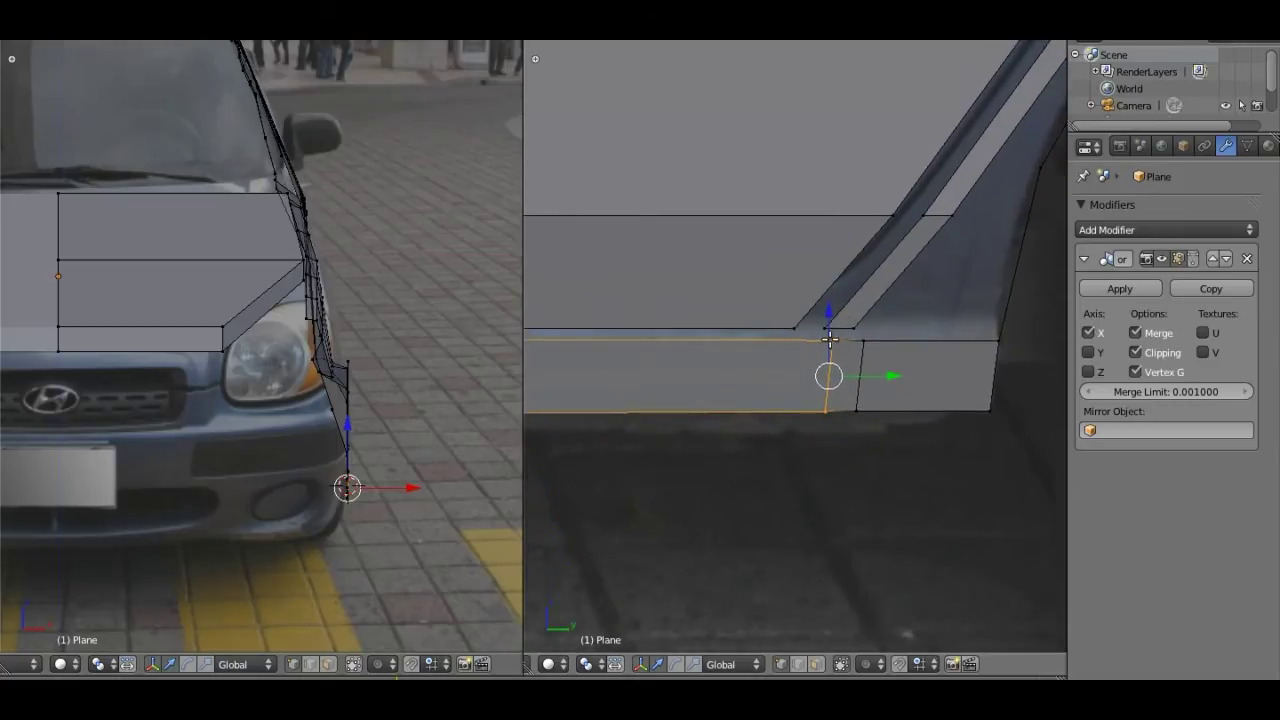
Step: Shift the edge slightly along Y and select the vertical edge ahead of the arch
key("g")
key("y")
left_click(867, 378)
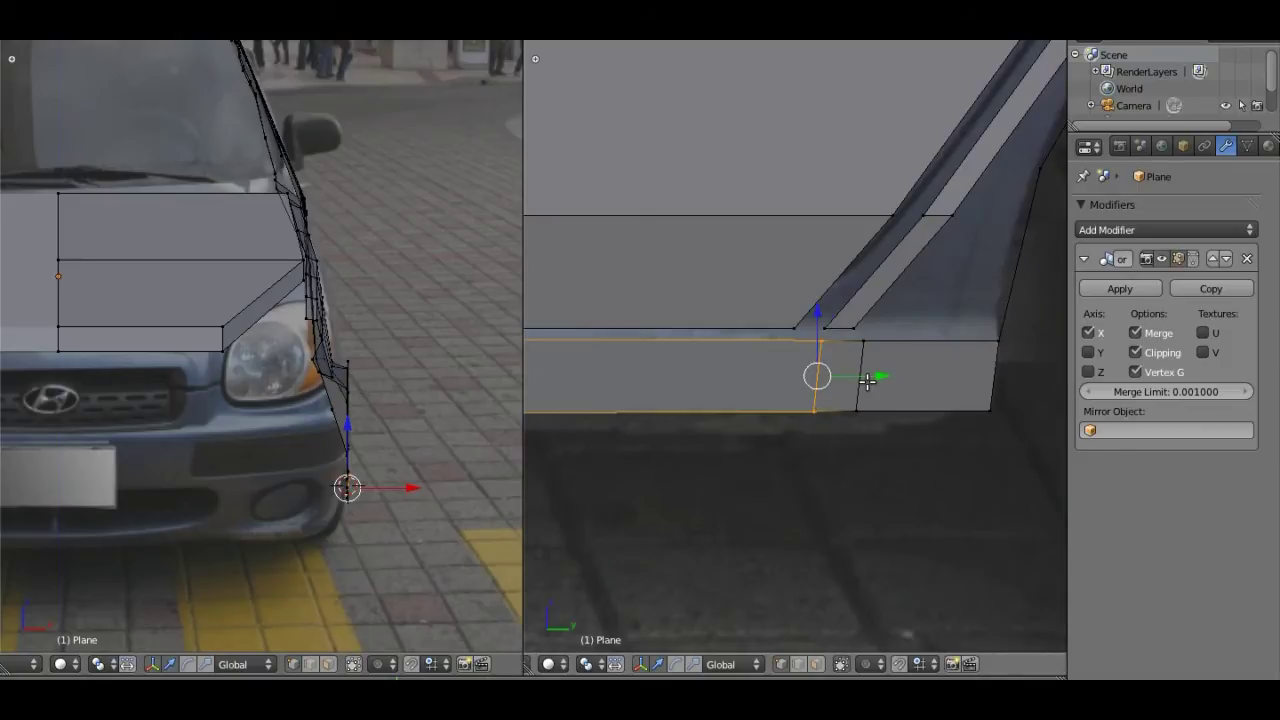
right_click(862, 342)
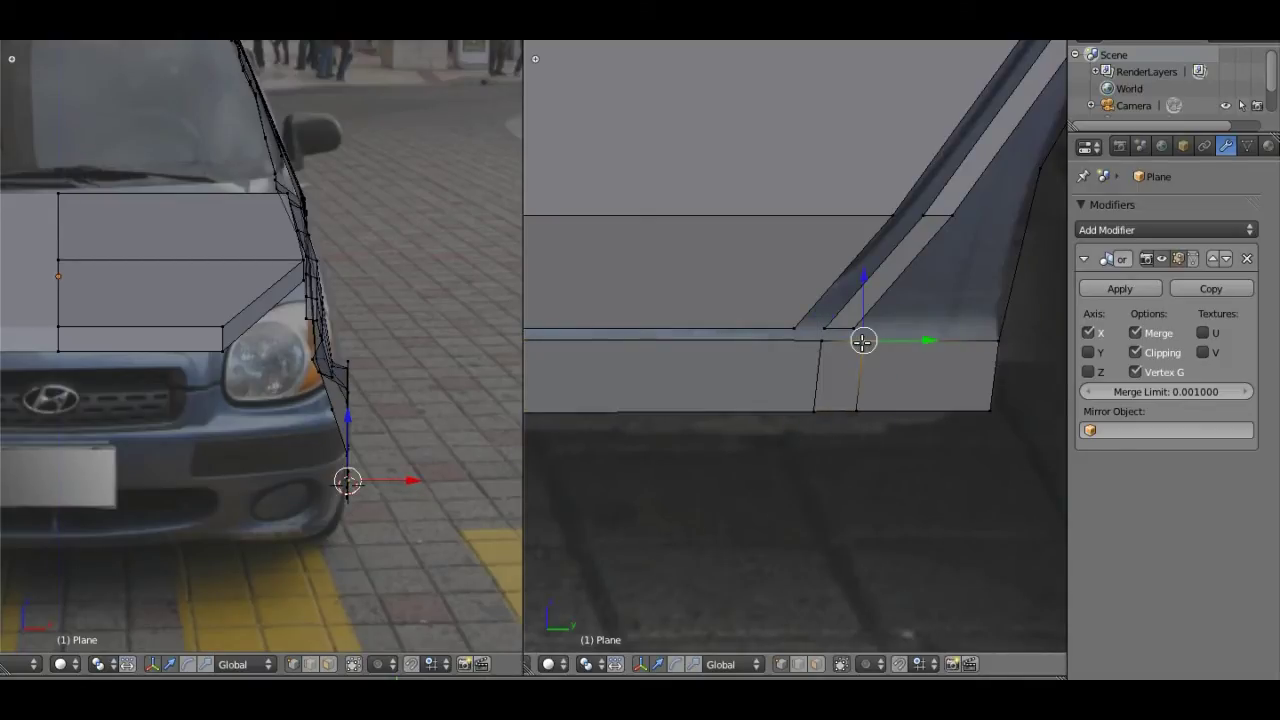
right_click(856, 408, "shift")
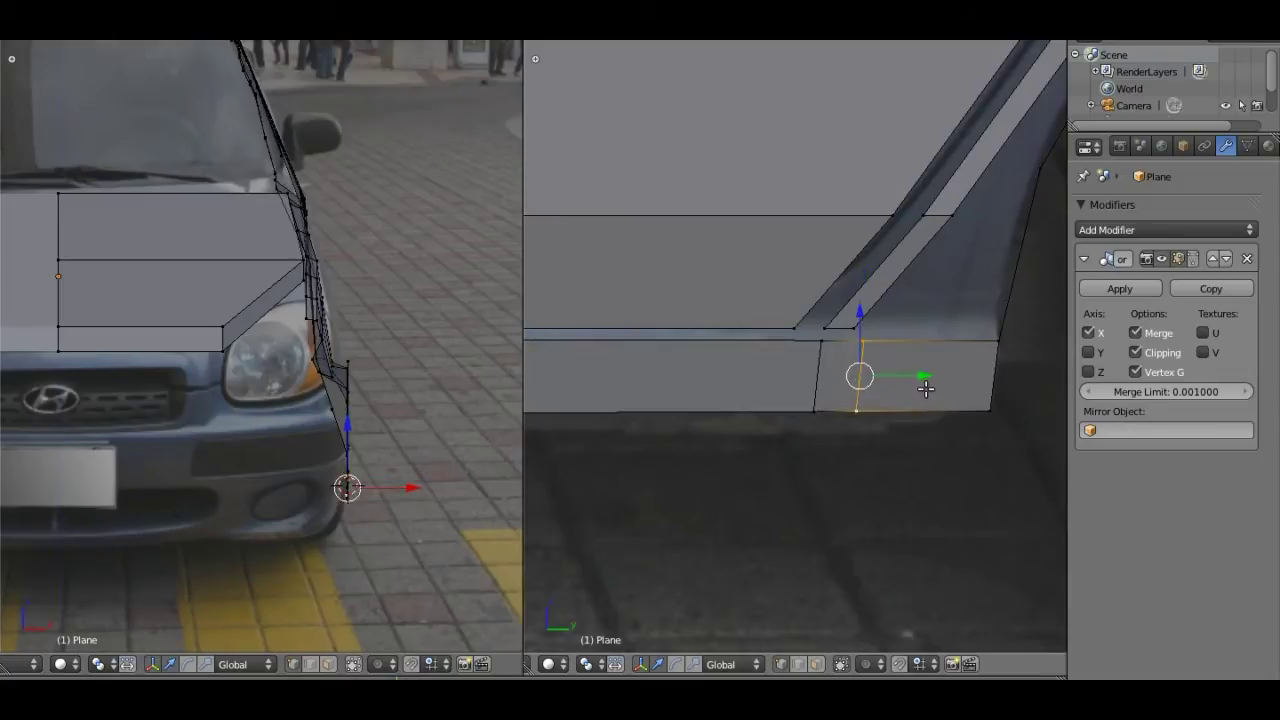
key("ctrl+e")
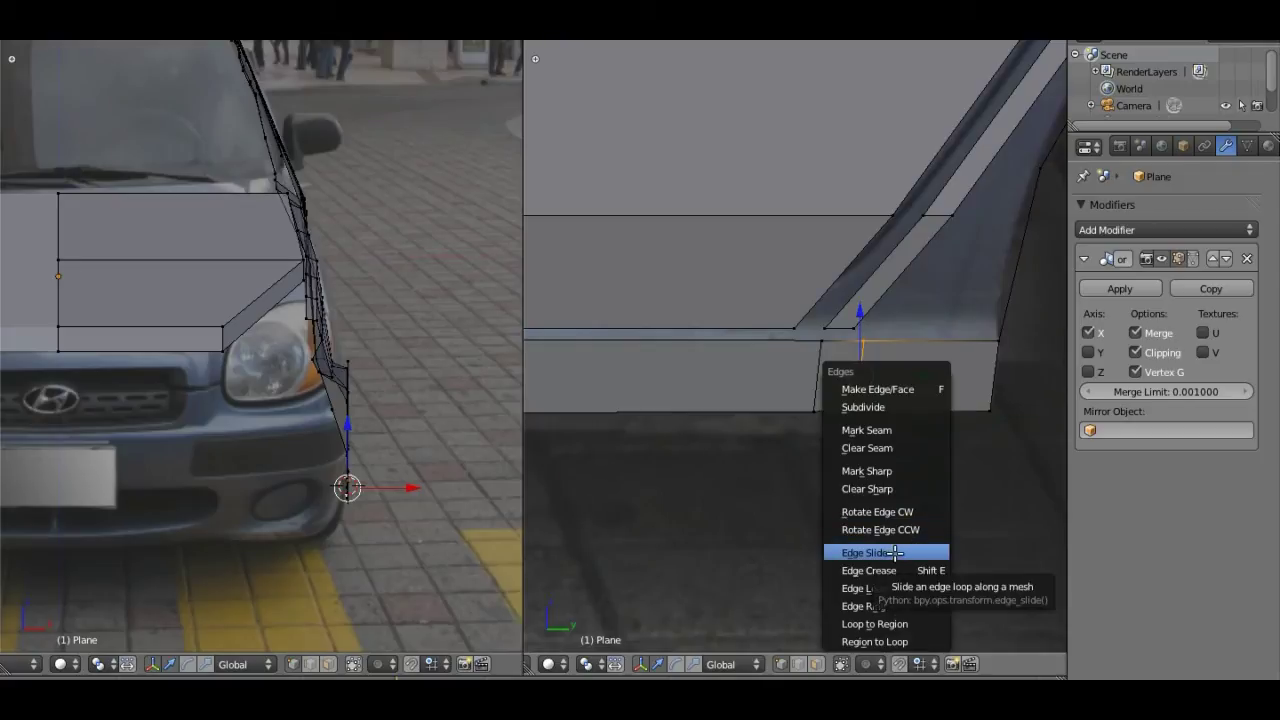
Step: Edge-slide the vertical edge slightly forward, then select the vertices where the panel lines meet
left_click(894, 553)
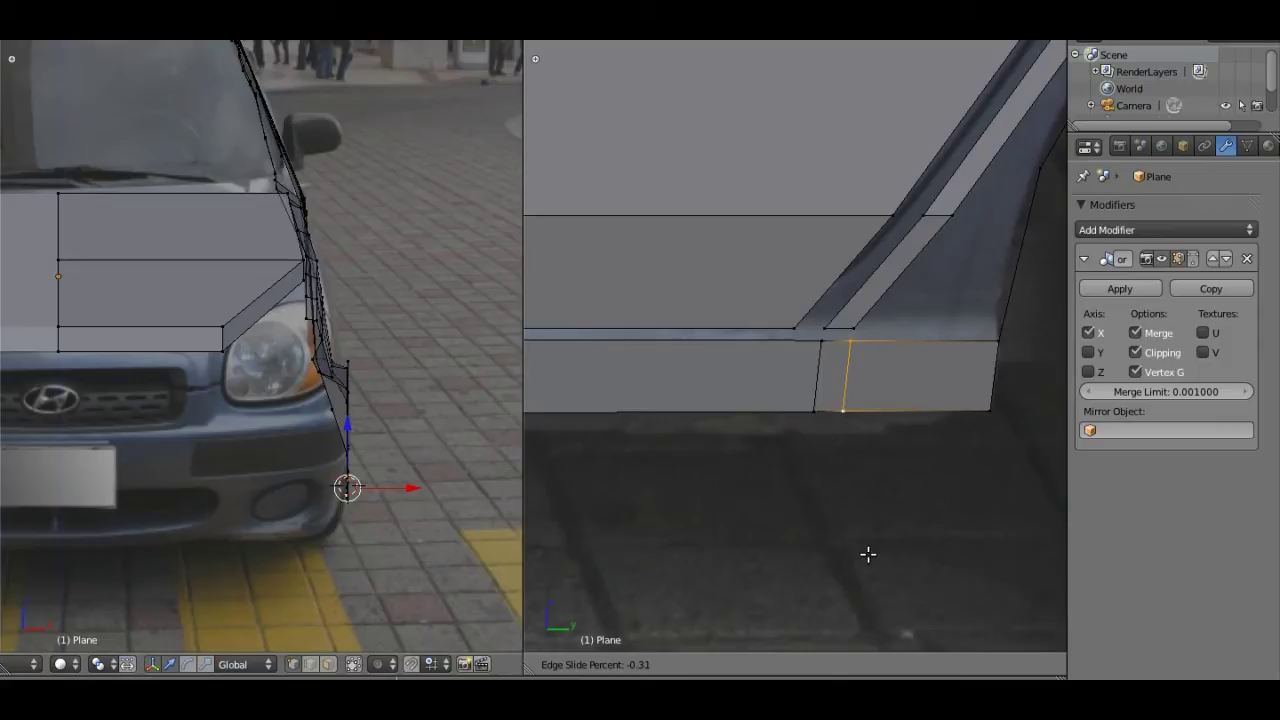
left_click(868, 554)
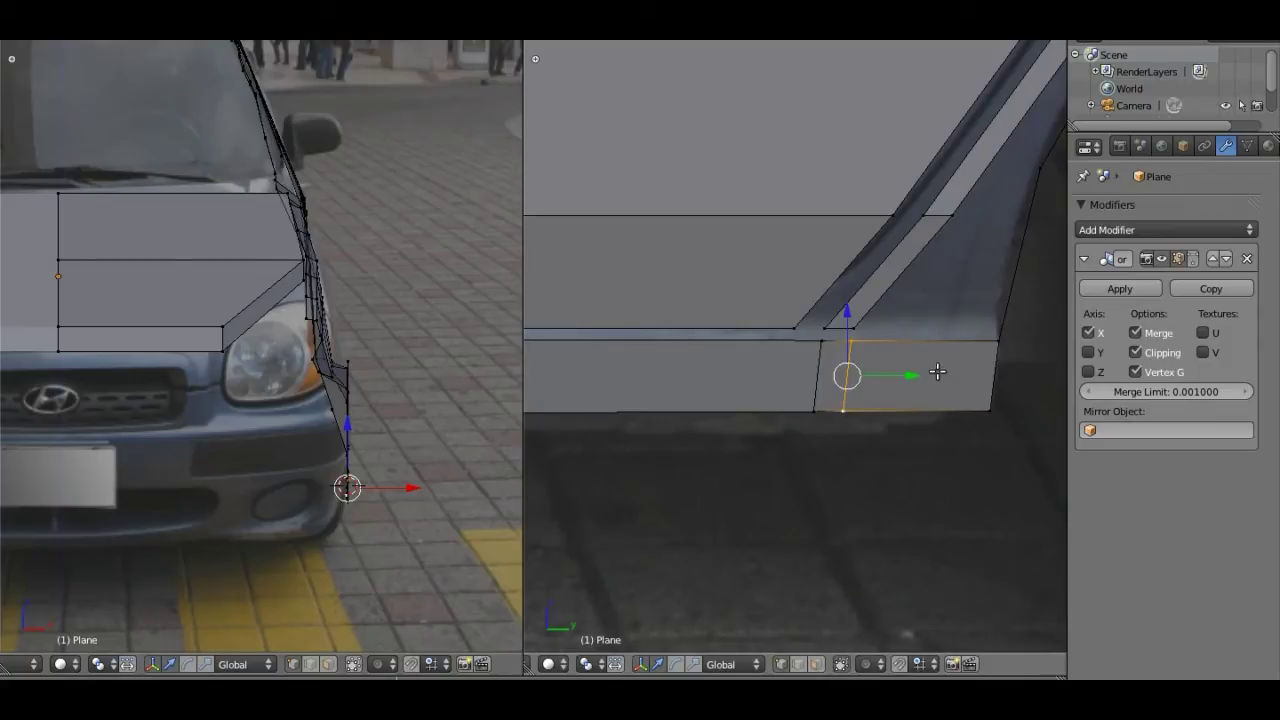
right_click(823, 340)
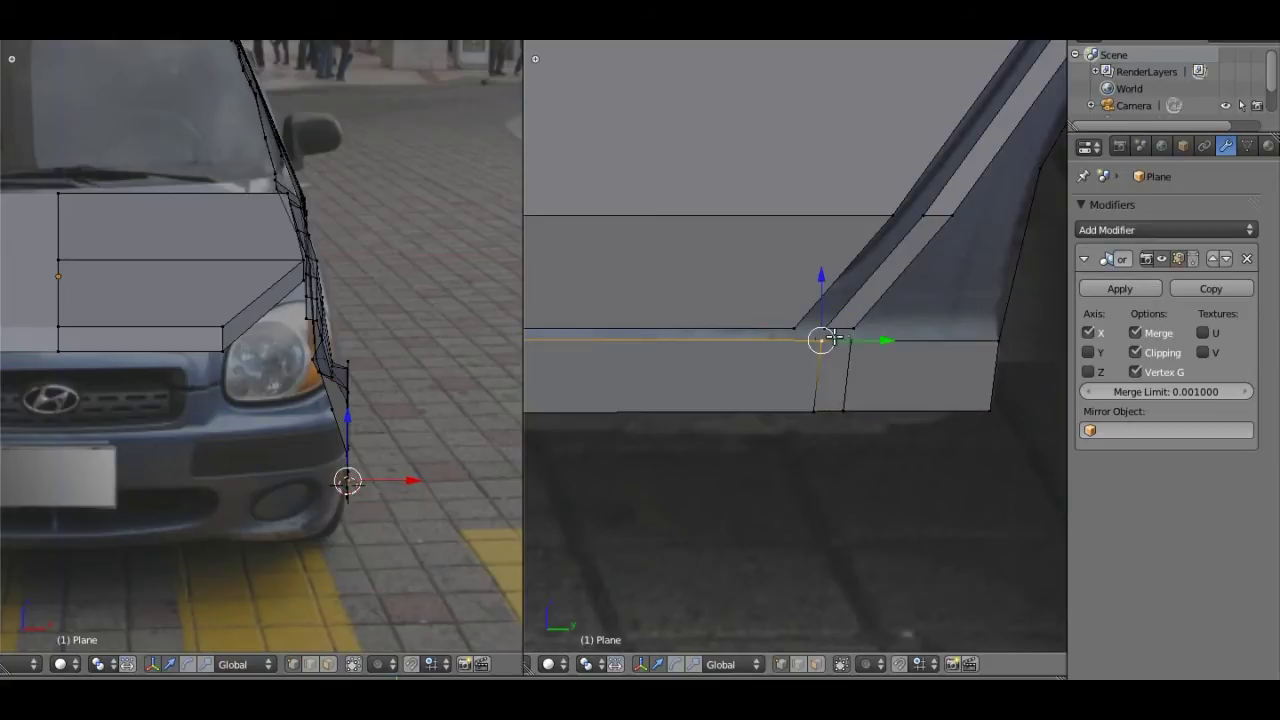
right_click(845, 332)
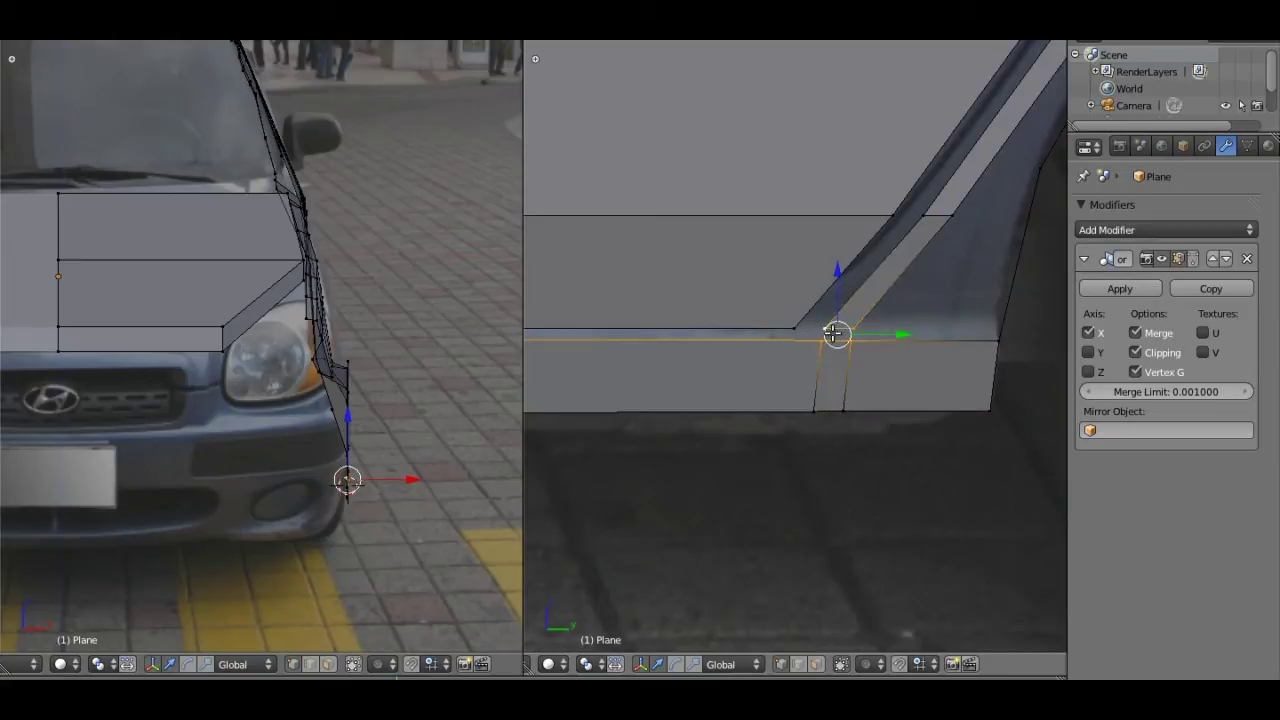
right_click(878, 326)
Step: Loop-cut the wheel-arch edge to add a vertex at its middle
scroll(998, 260, "up", 1)
scroll(998, 260, "up", 1)
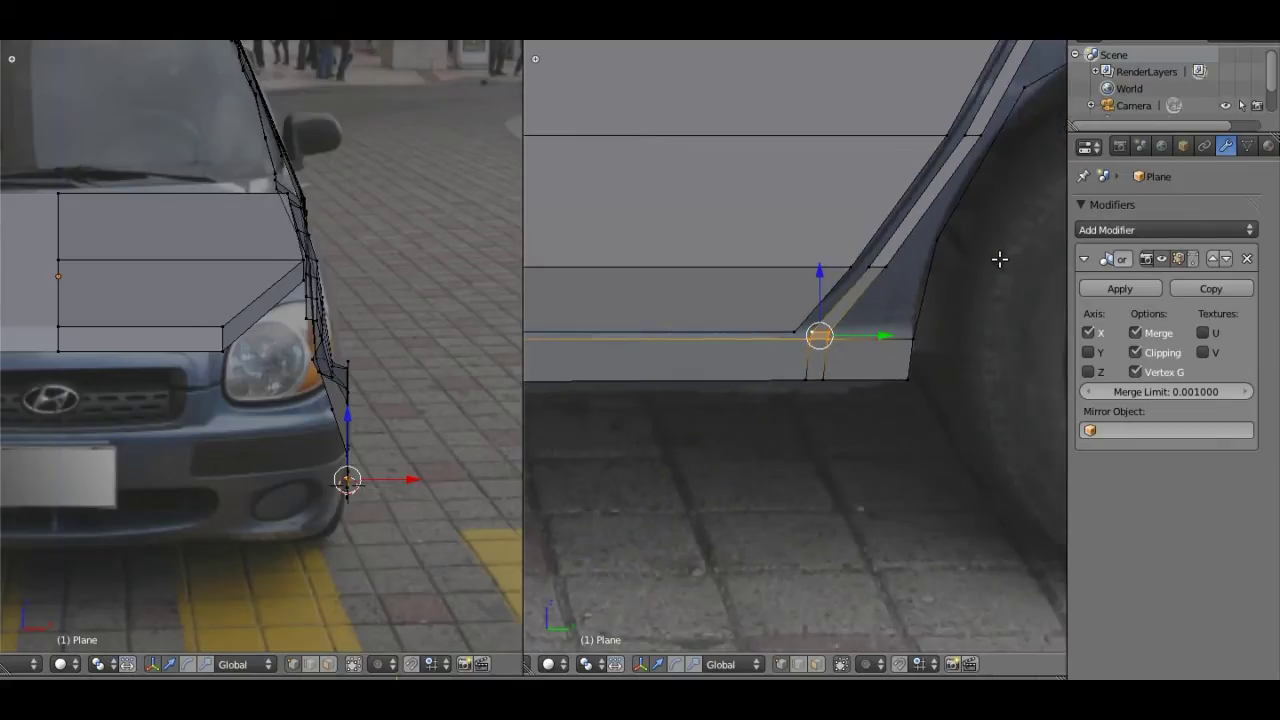
scroll(986, 234, "down", 1)
scroll(911, 260, "up", 1)
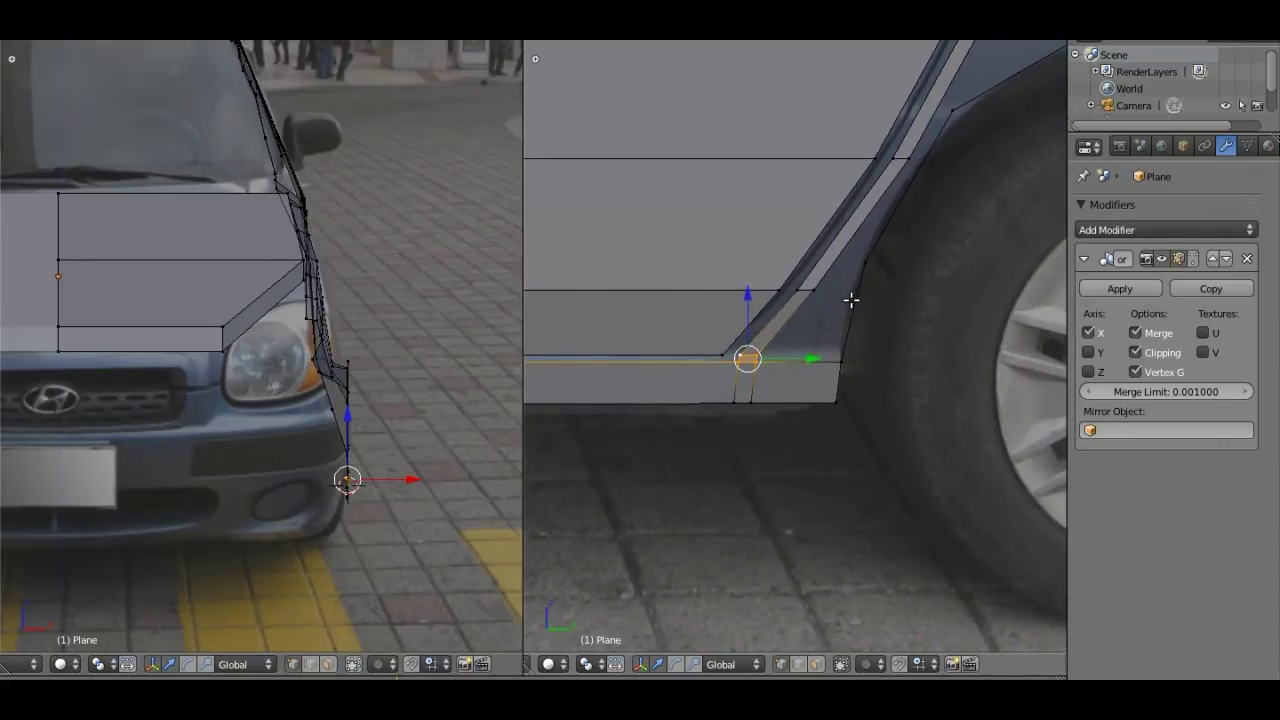
scroll(852, 299, "up", 1)
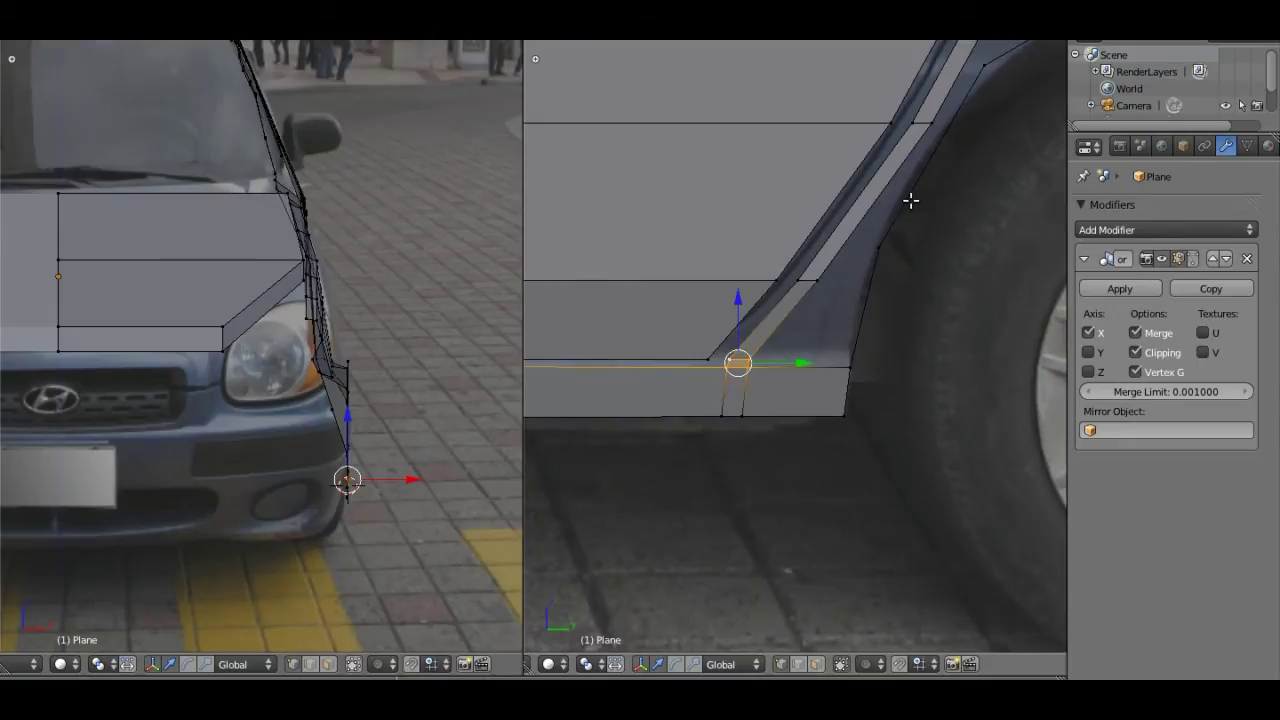
scroll(872, 289, "up", 1)
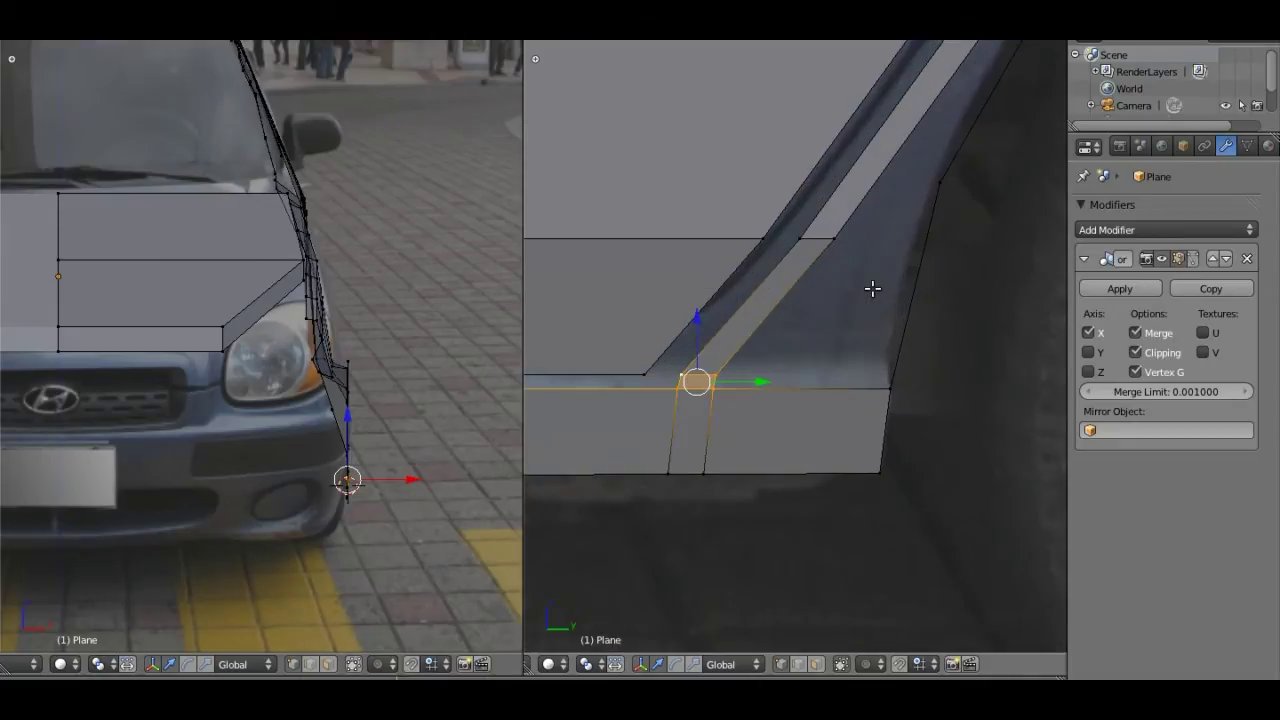
scroll(871, 286, "up", 1)
scroll(858, 286, "up", 1)
scroll(842, 287, "up", 1)
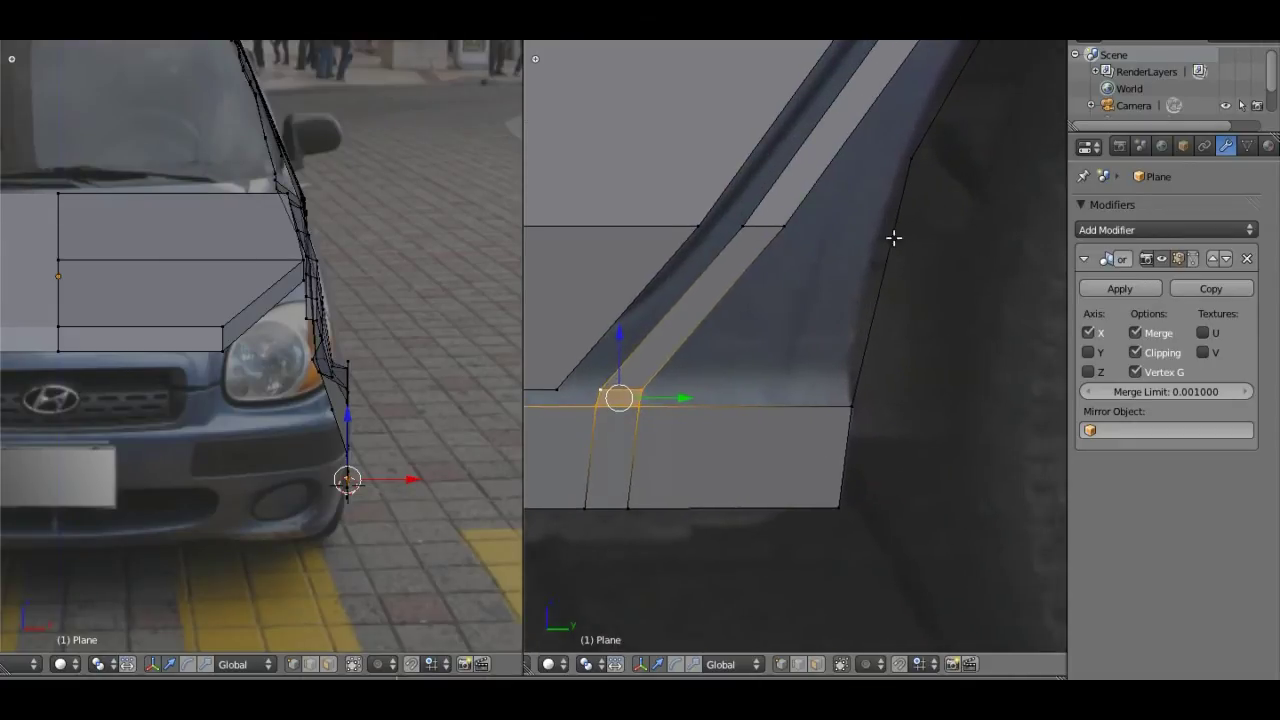
right_click(910, 155)
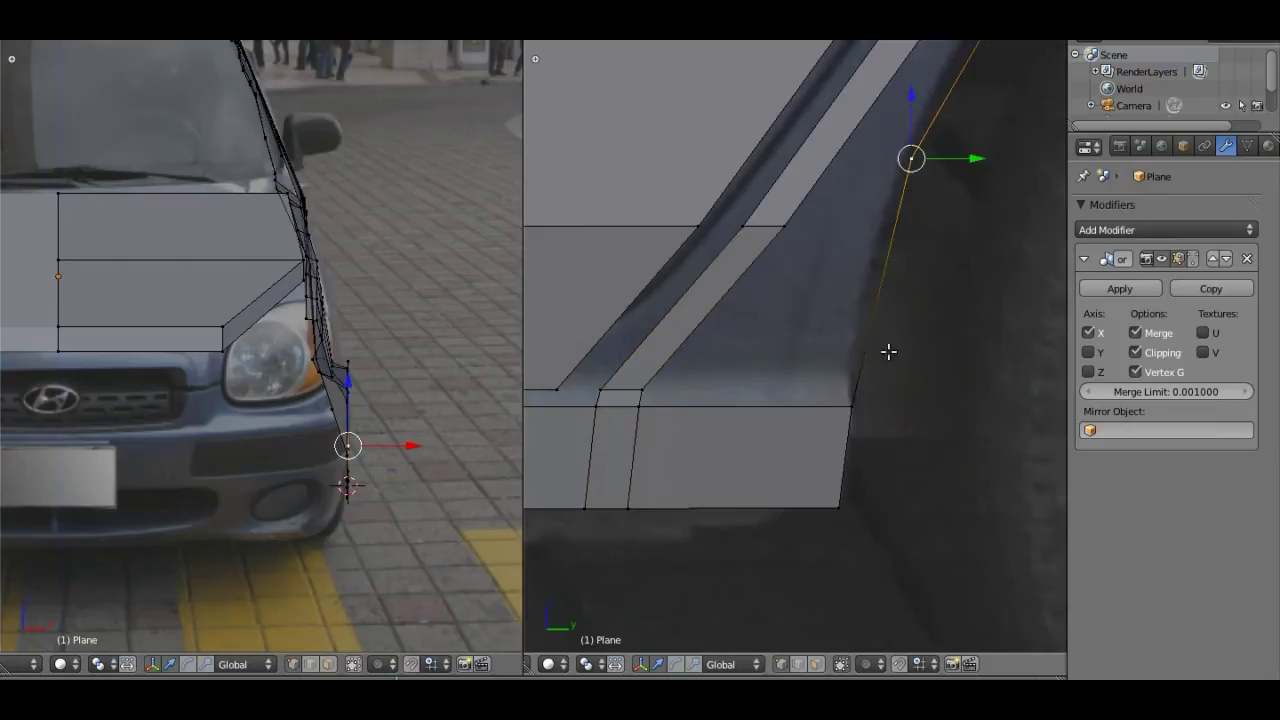
right_click(852, 408, "shift")
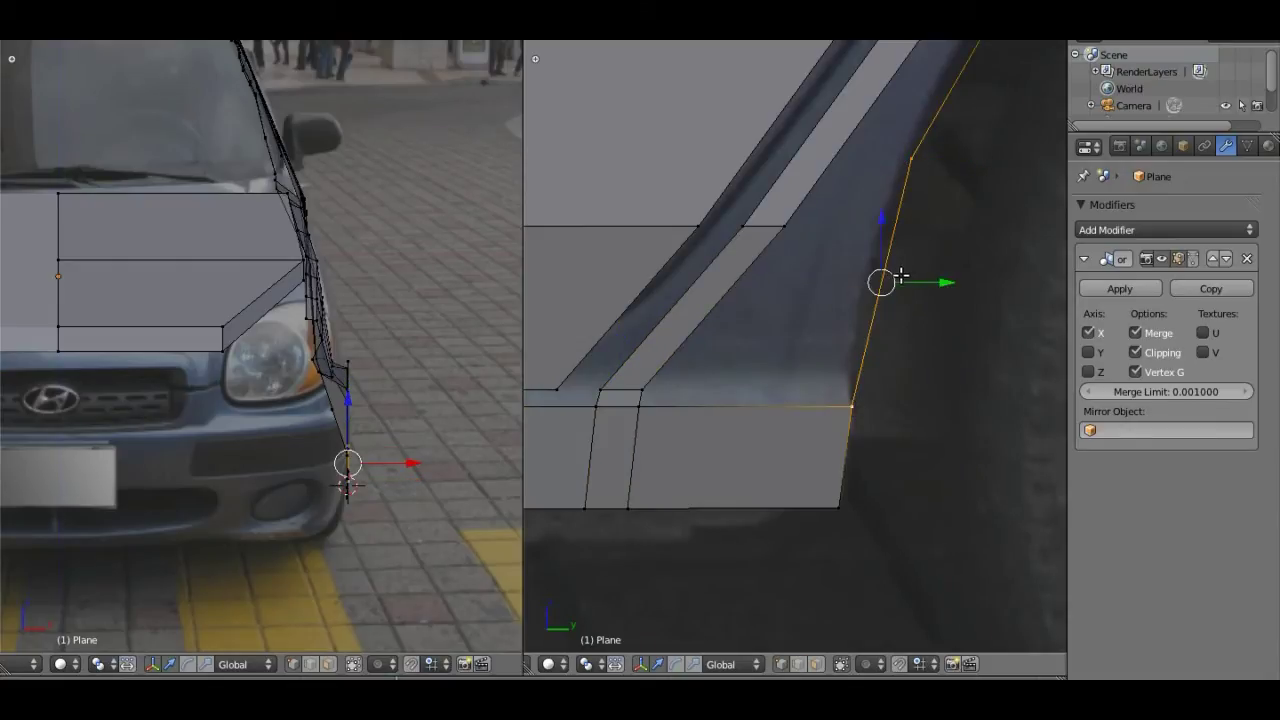
key("ctrl+r")
left_click(890, 268)
right_click(893, 256)
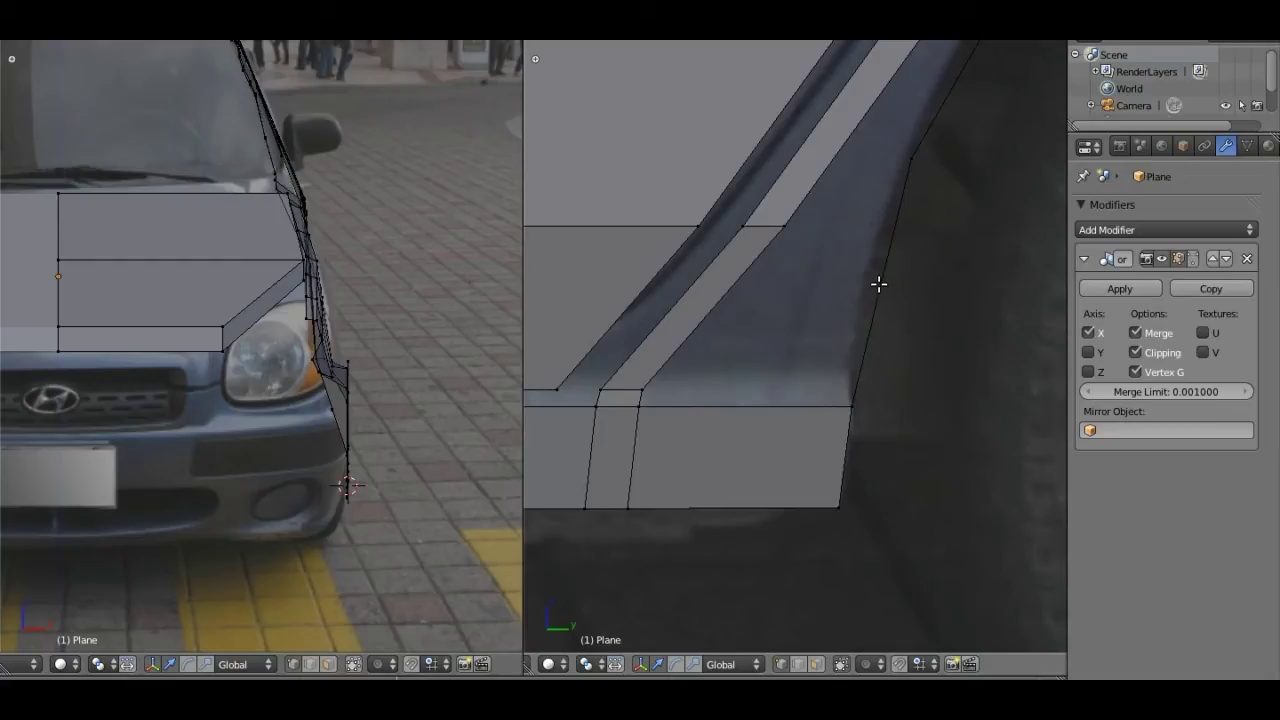
Step: Move the new midpoint vertex along Y and Z to sit on the arch curve
right_click(877, 291)
key("g")
key("y")
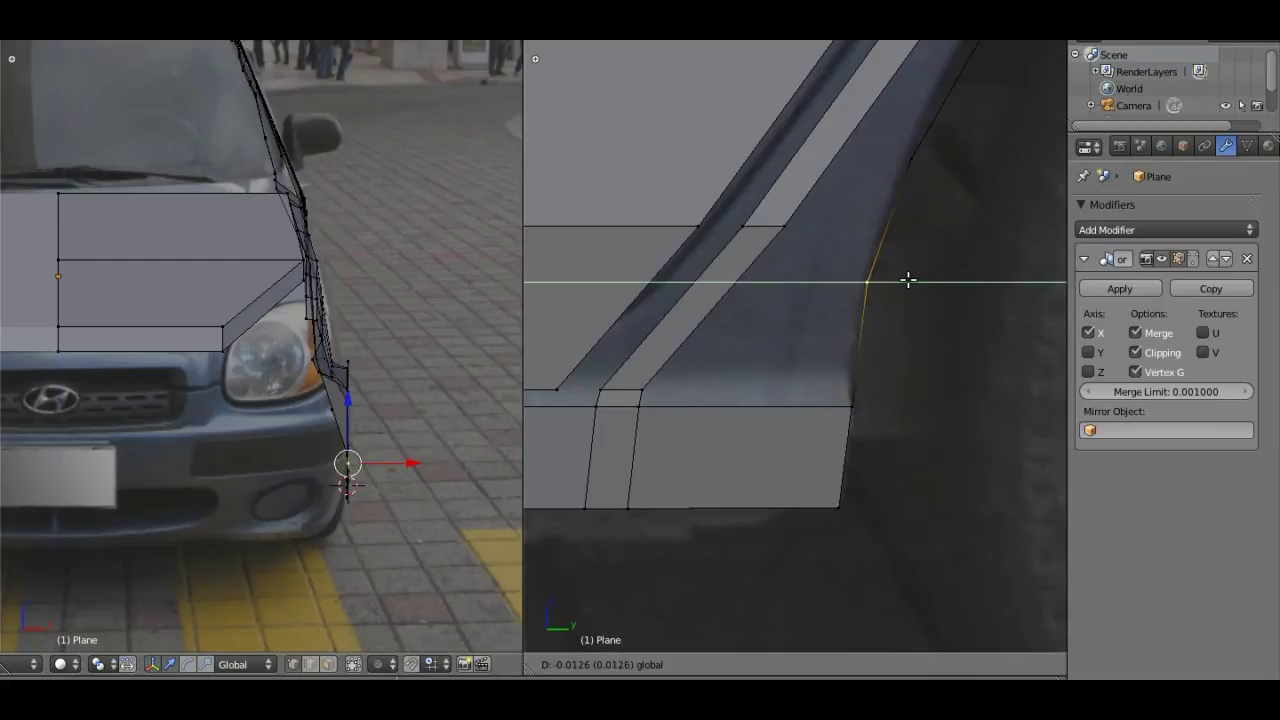
left_click(894, 262)
key("g")
key("z")
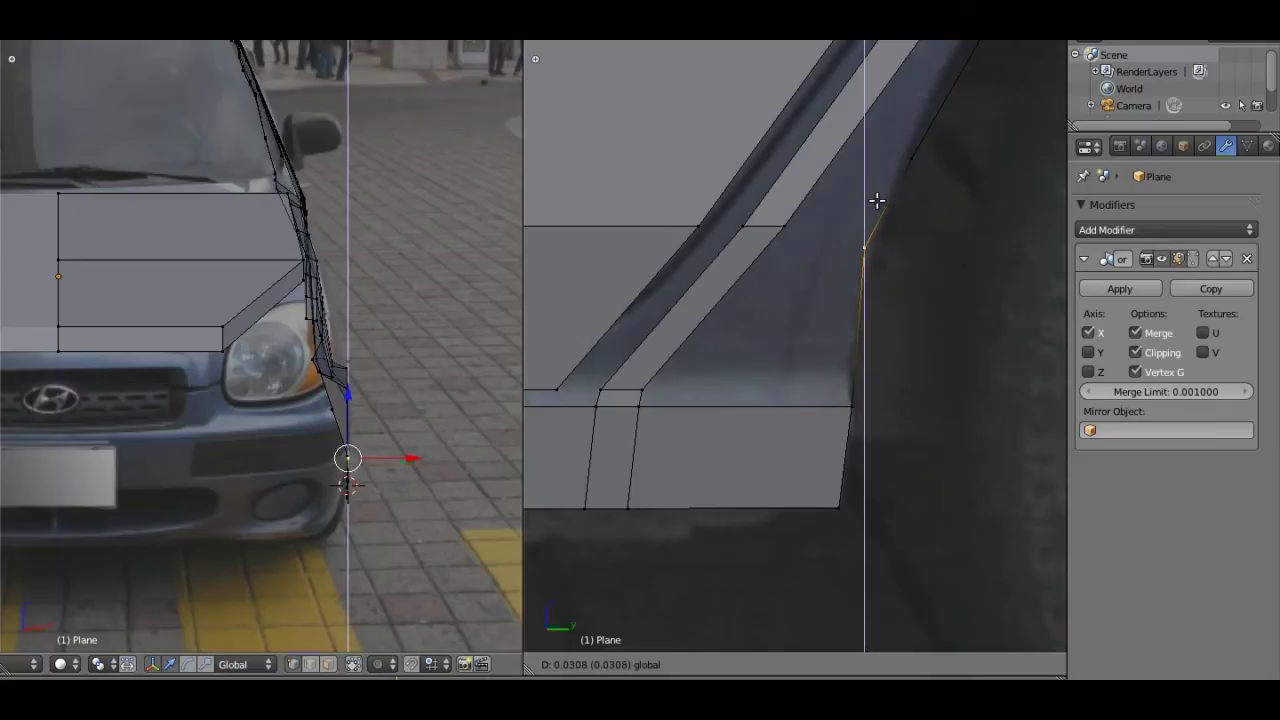
left_click(880, 218)
key("g")
key("y")
left_click(910, 238)
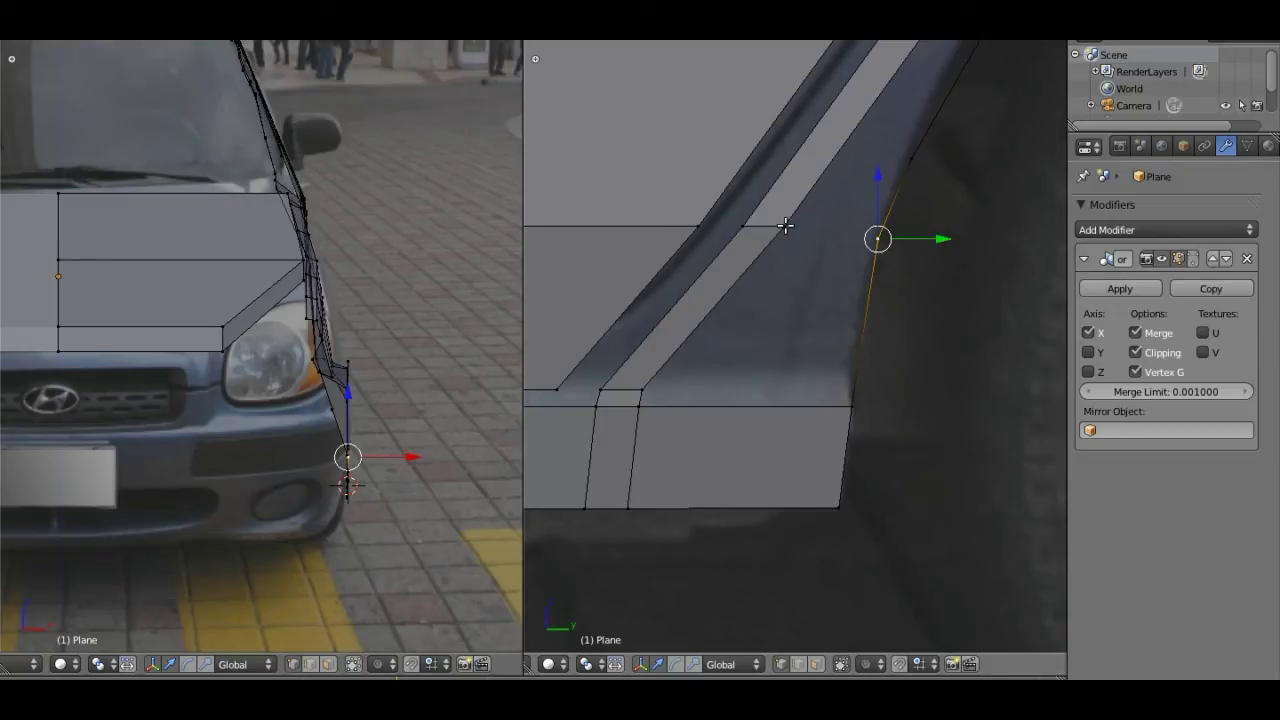
Step: Lower the arch vertex toward the sill and shift it onto the arch outline
key("ctrl+r")
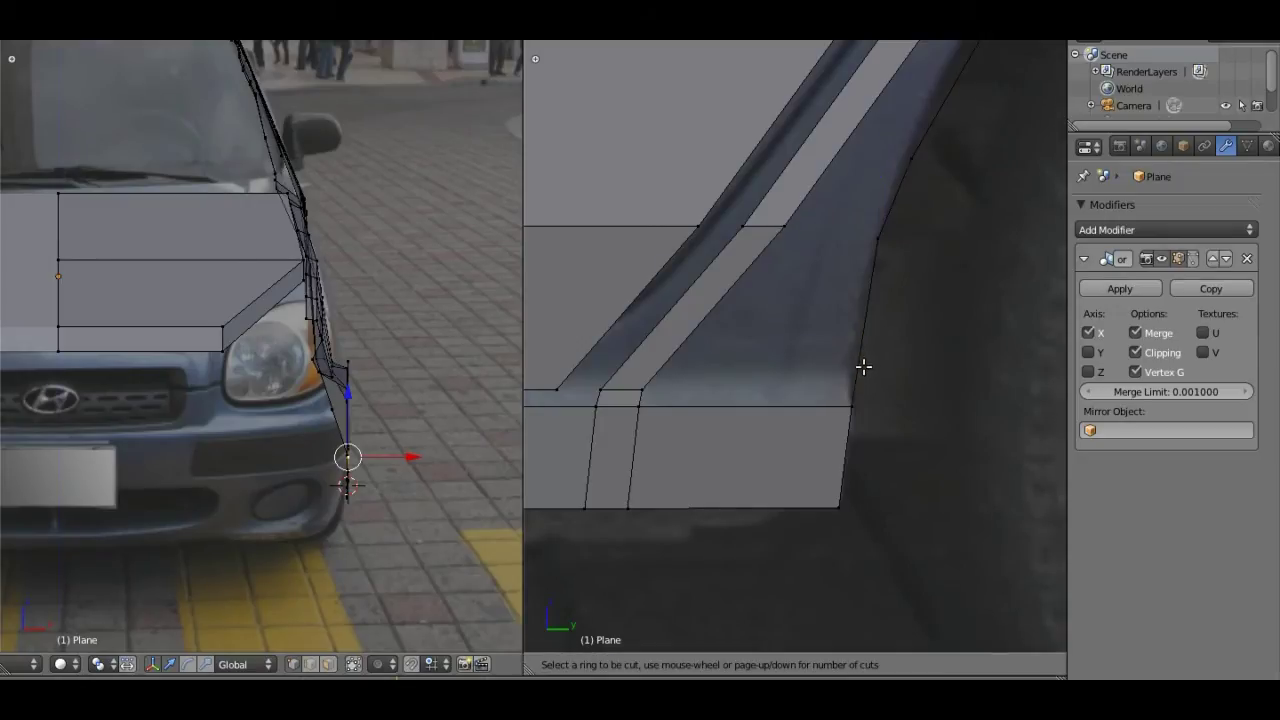
key("Escape")
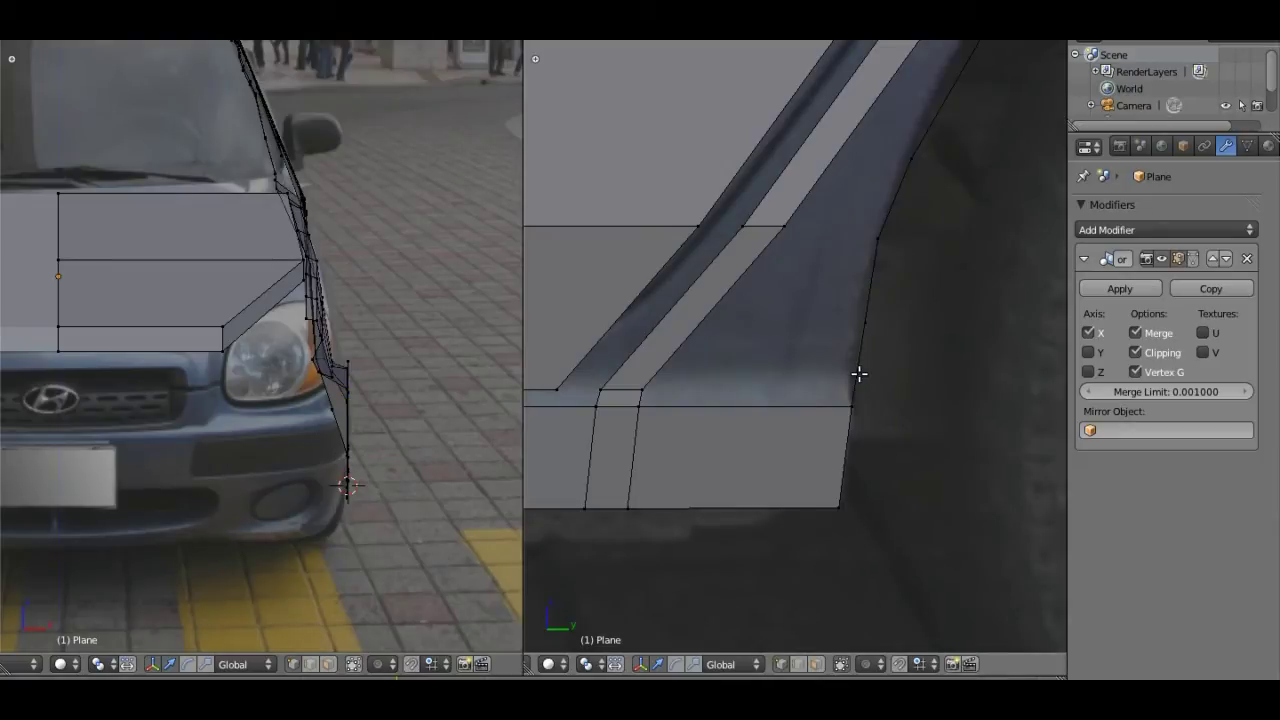
right_click(866, 330)
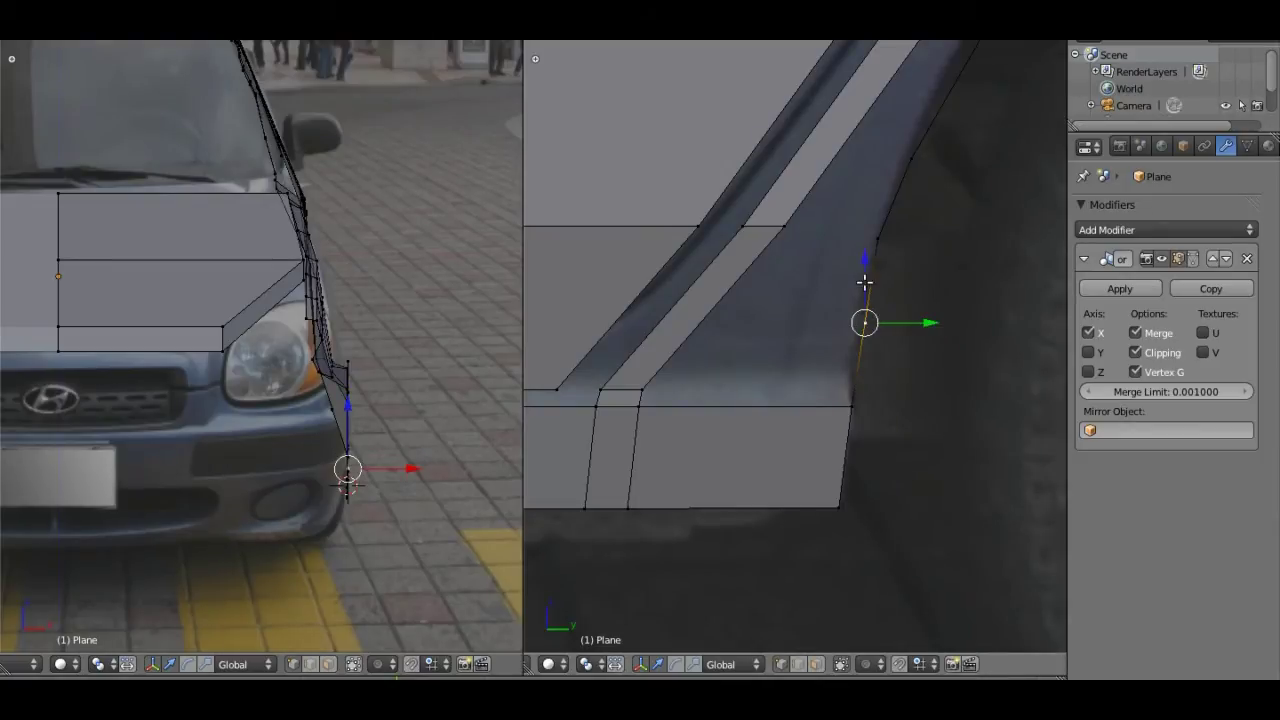
key("ctrl+e")
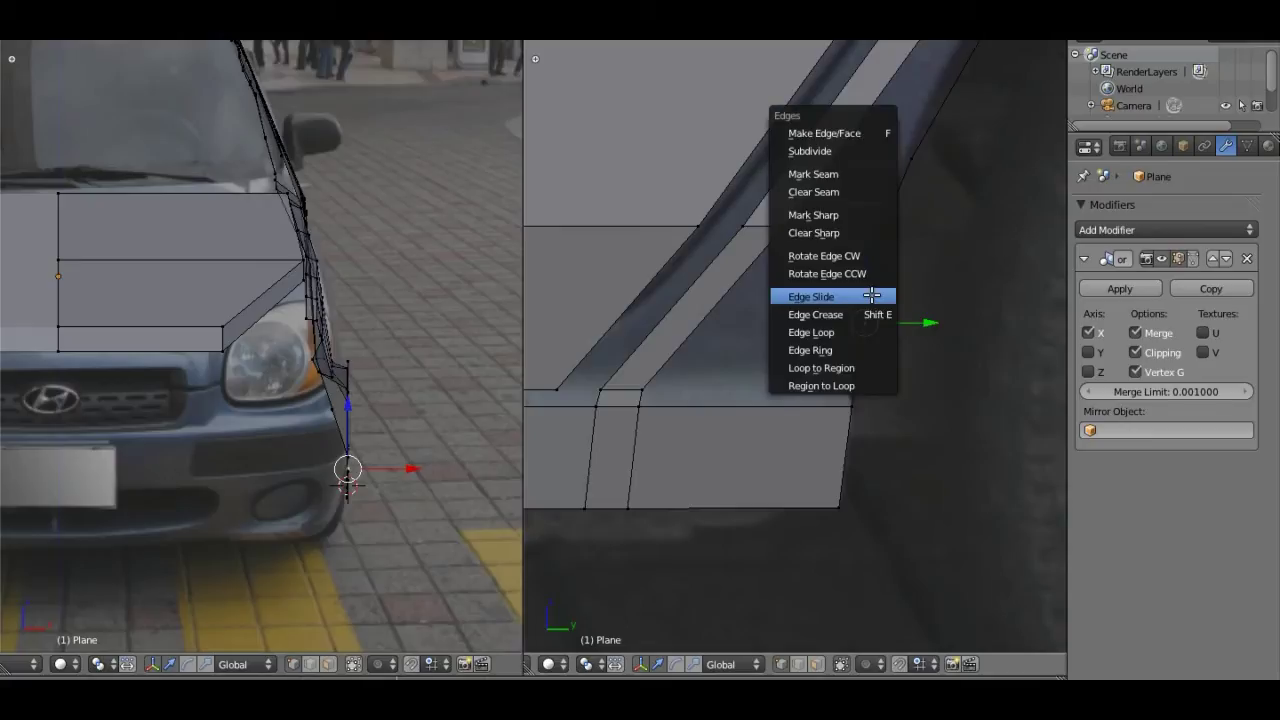
left_click(875, 297)
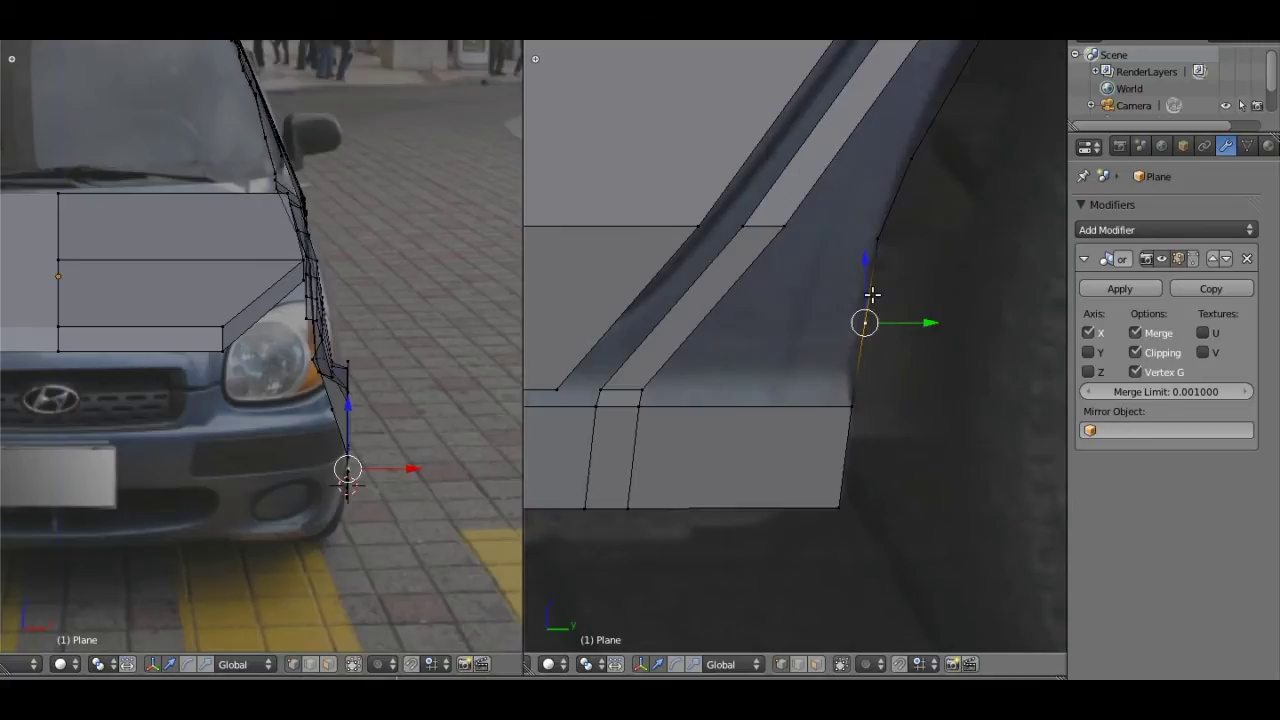
key("g")
key("z")
left_click(888, 354)
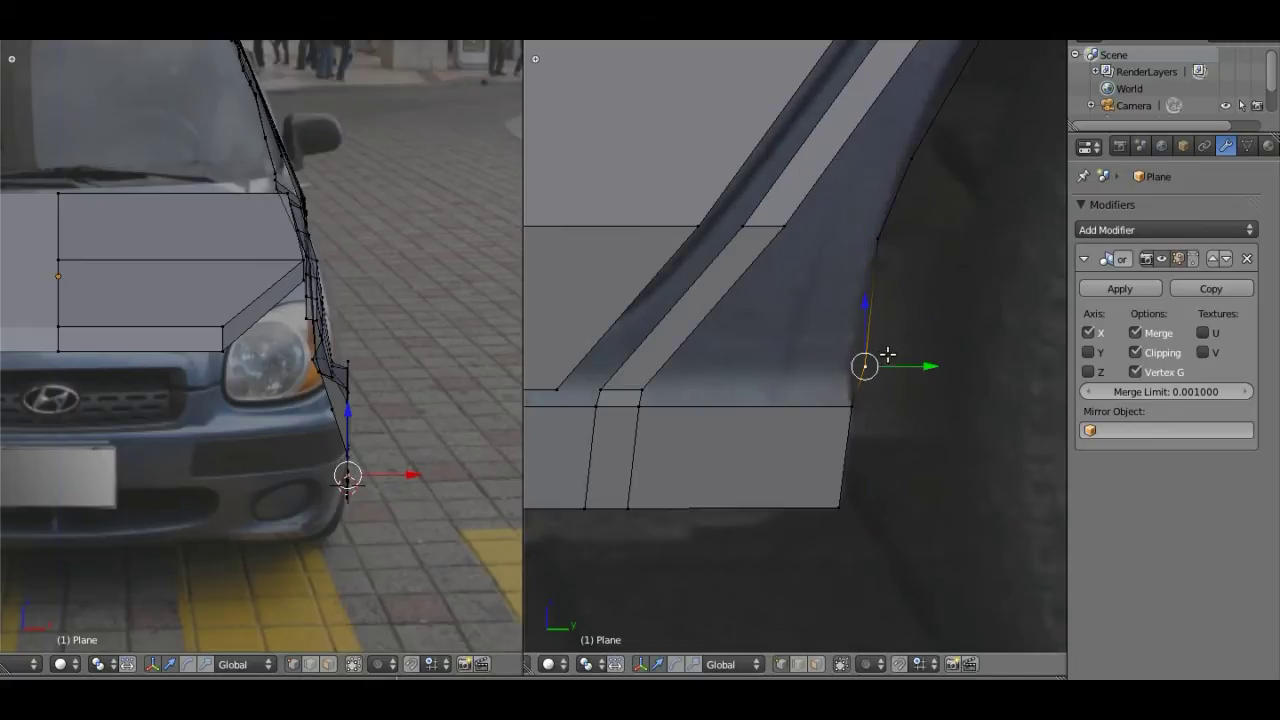
key("g")
key("y")
left_click(900, 363)
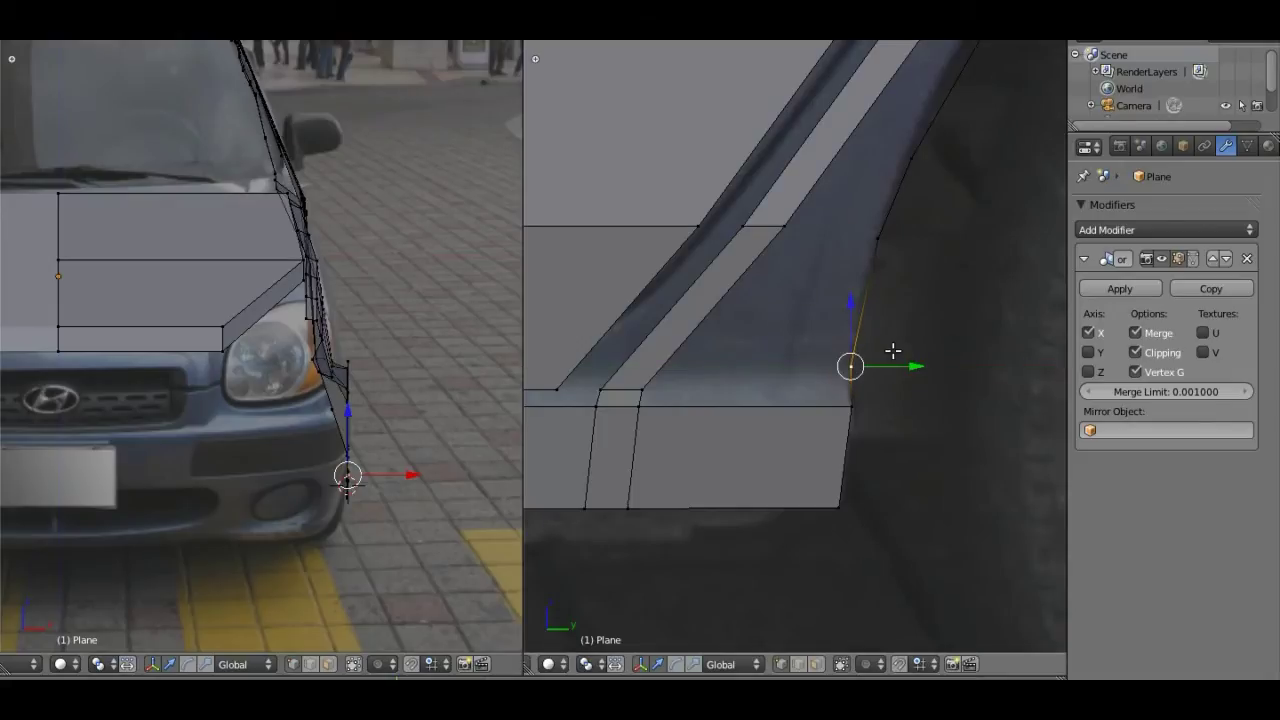
Step: Adjust the corner vertex's height and nudge it slightly toward the front
key("g")
key("z")
left_click(851, 329)
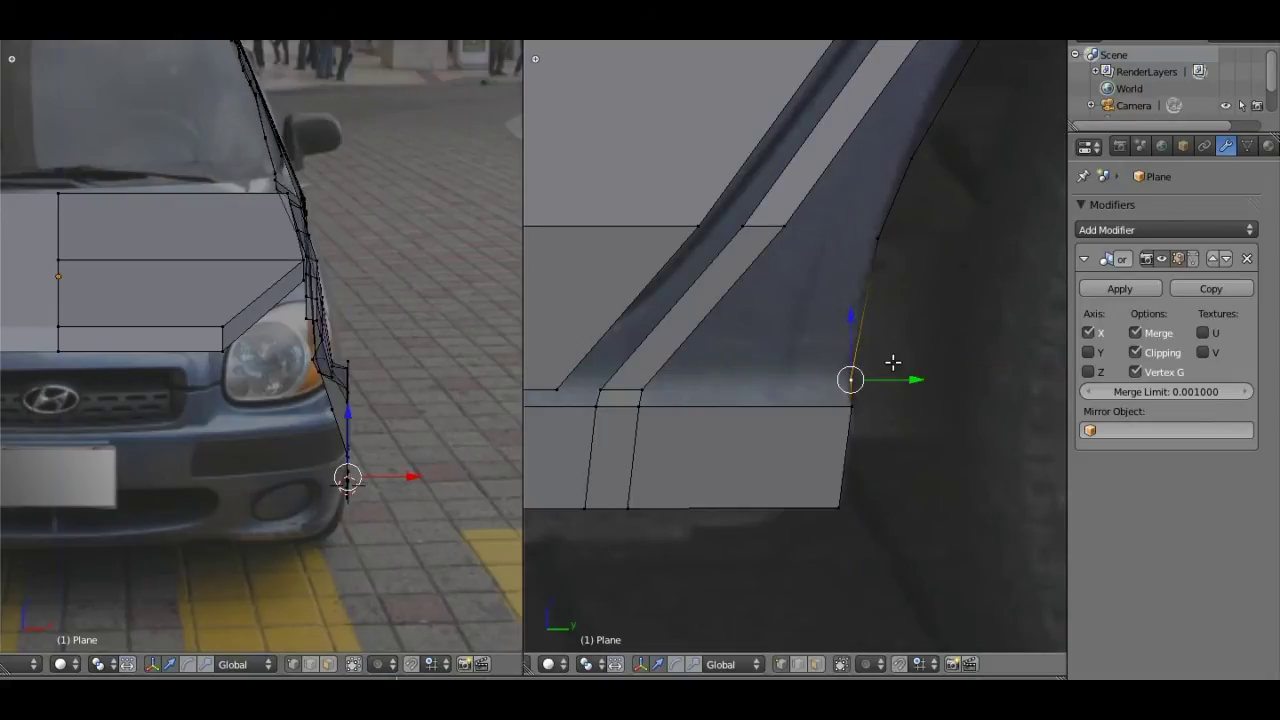
left_click_drag(901, 379, 896, 379)
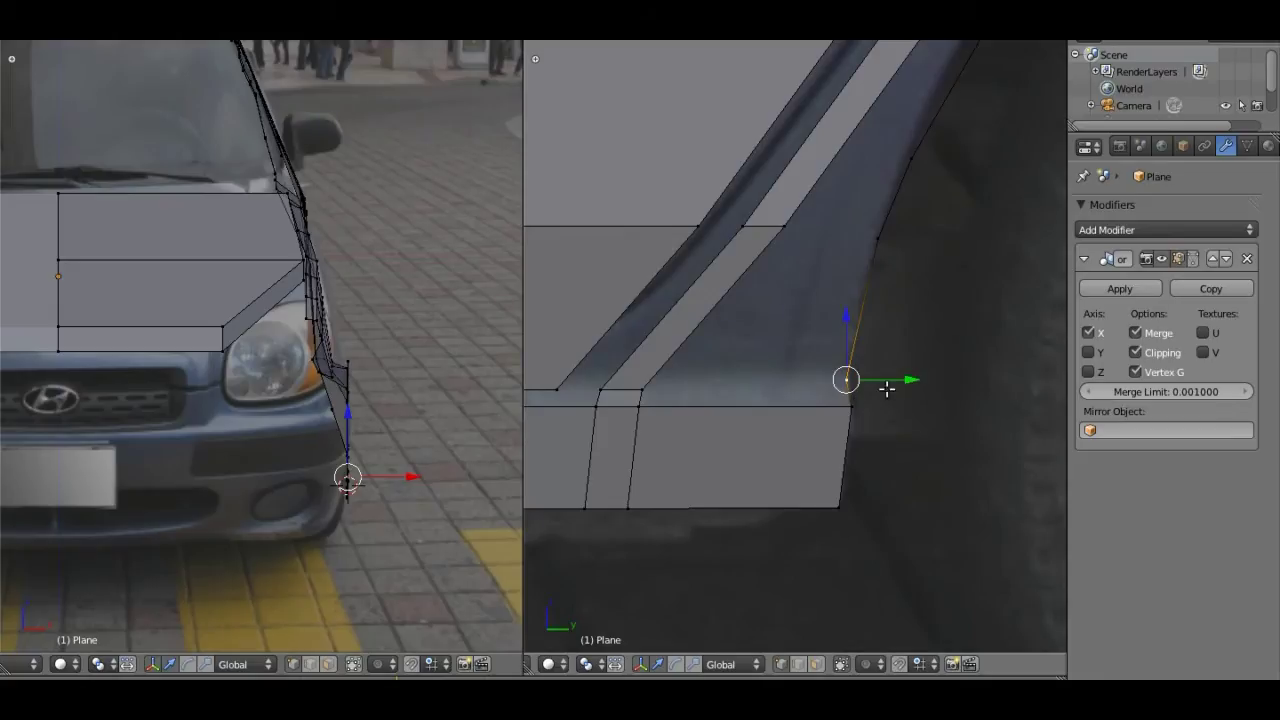
Step: Select the corner vertices of the panel face above the lower strip
left_click(641, 394, "shift")
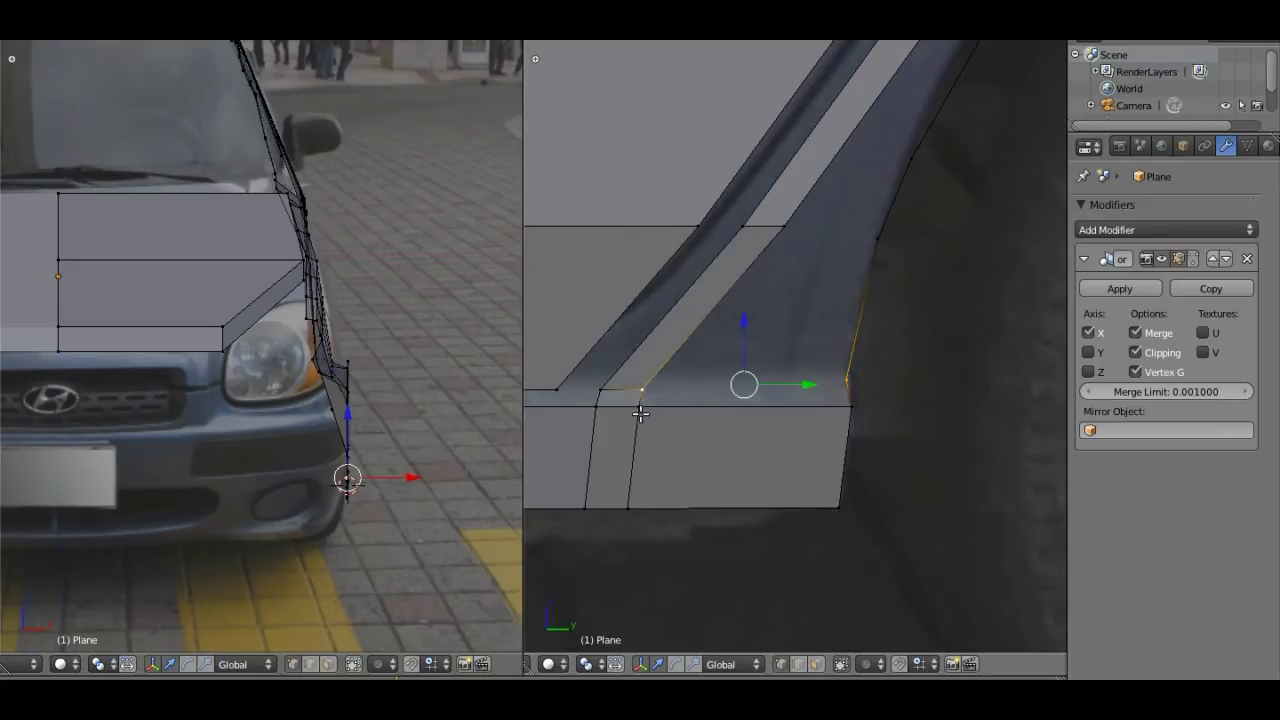
left_click(640, 405, "shift")
left_click(855, 403, "shift")
left_click(858, 389, "shift")
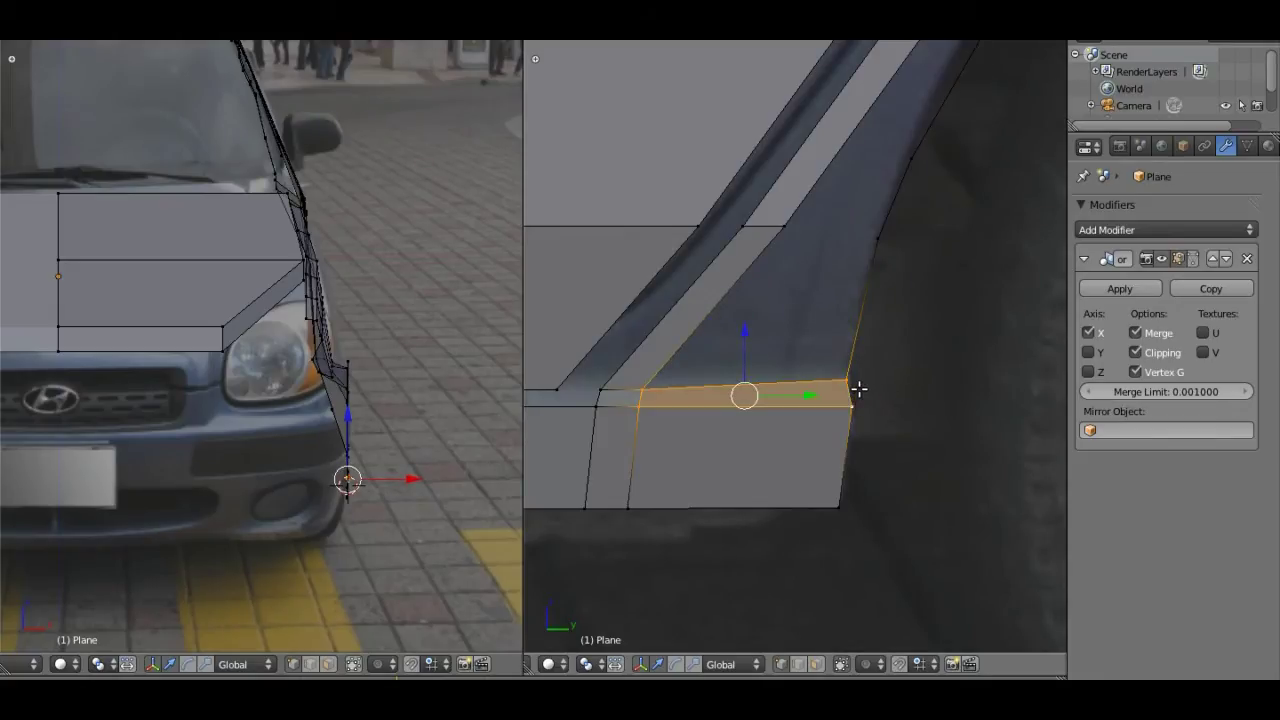
left_click(874, 237, "shift")
left_click(782, 225, "shift")
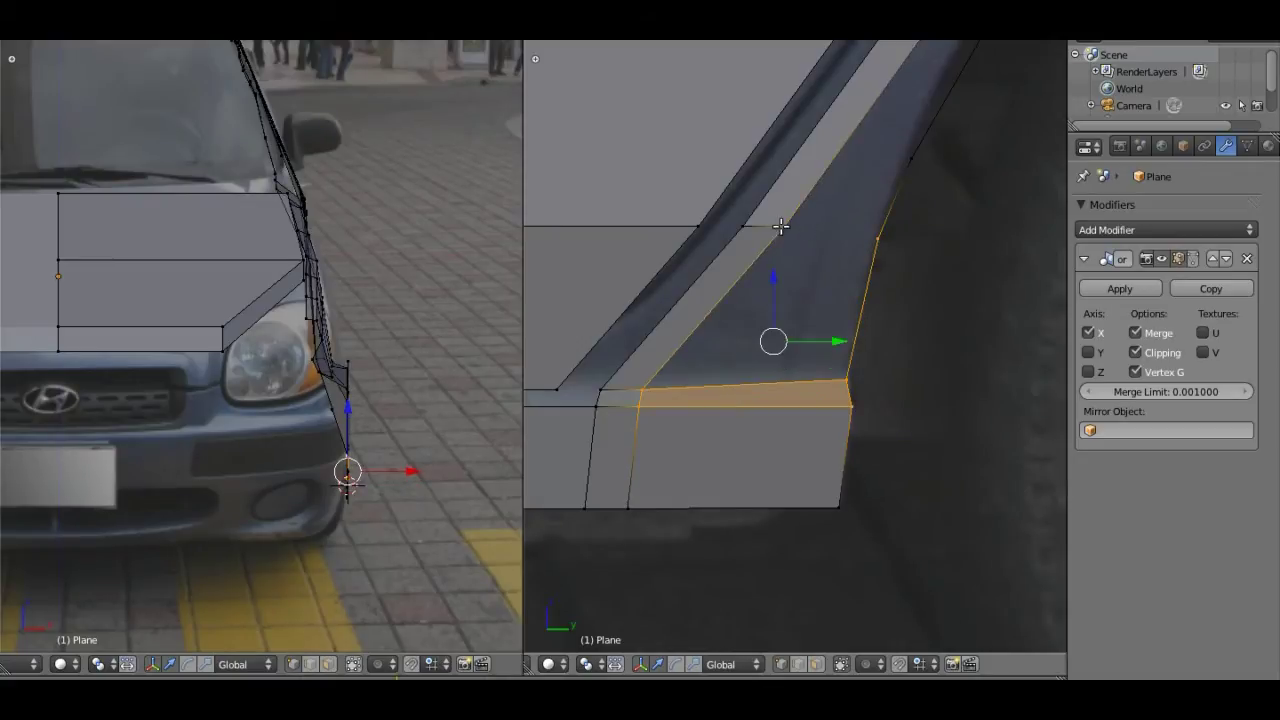
right_click(640, 390)
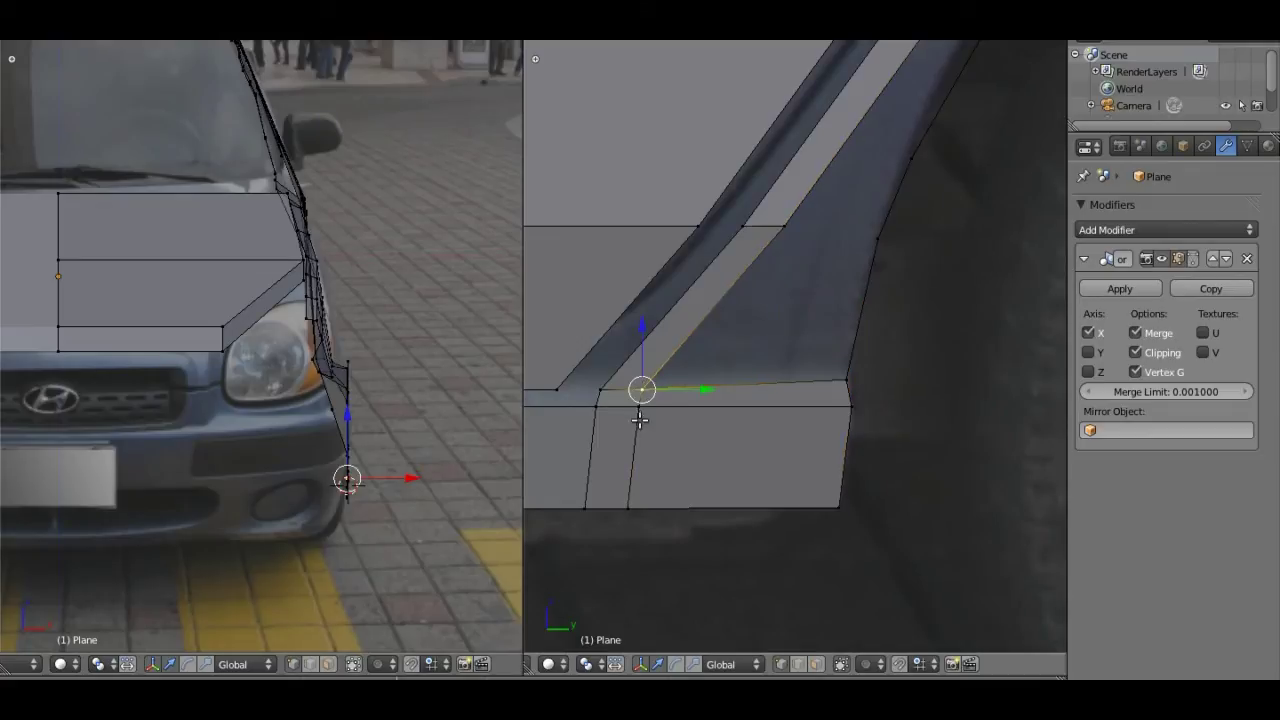
right_click(847, 381, "shift")
right_click(784, 227, "shift")
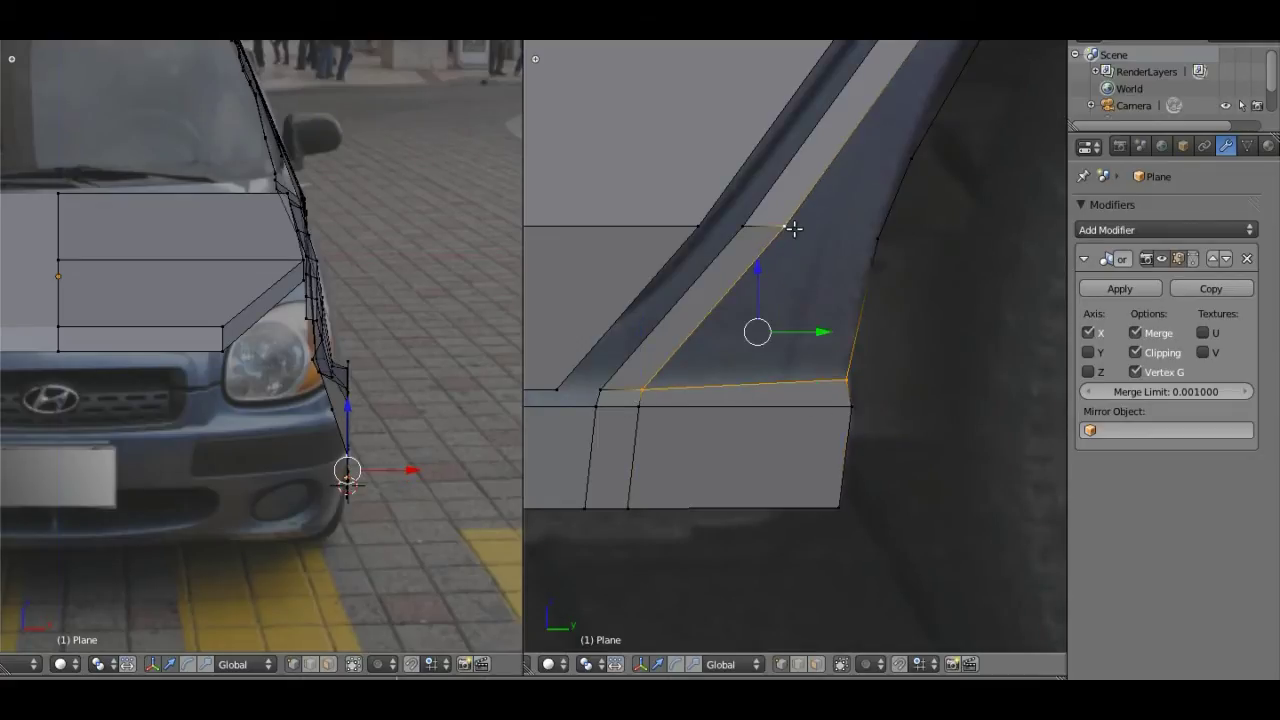
right_click(877, 233, "shift")
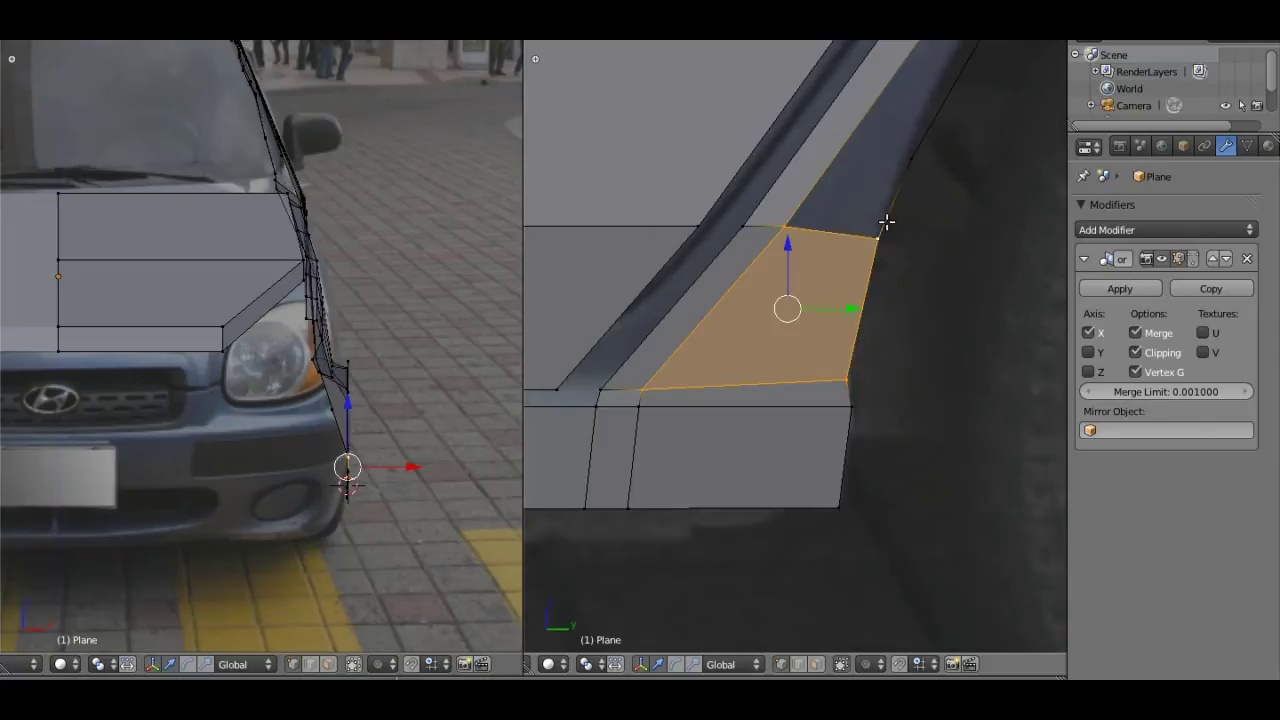
middle_click_drag(917, 168, 803, 333, "shift")
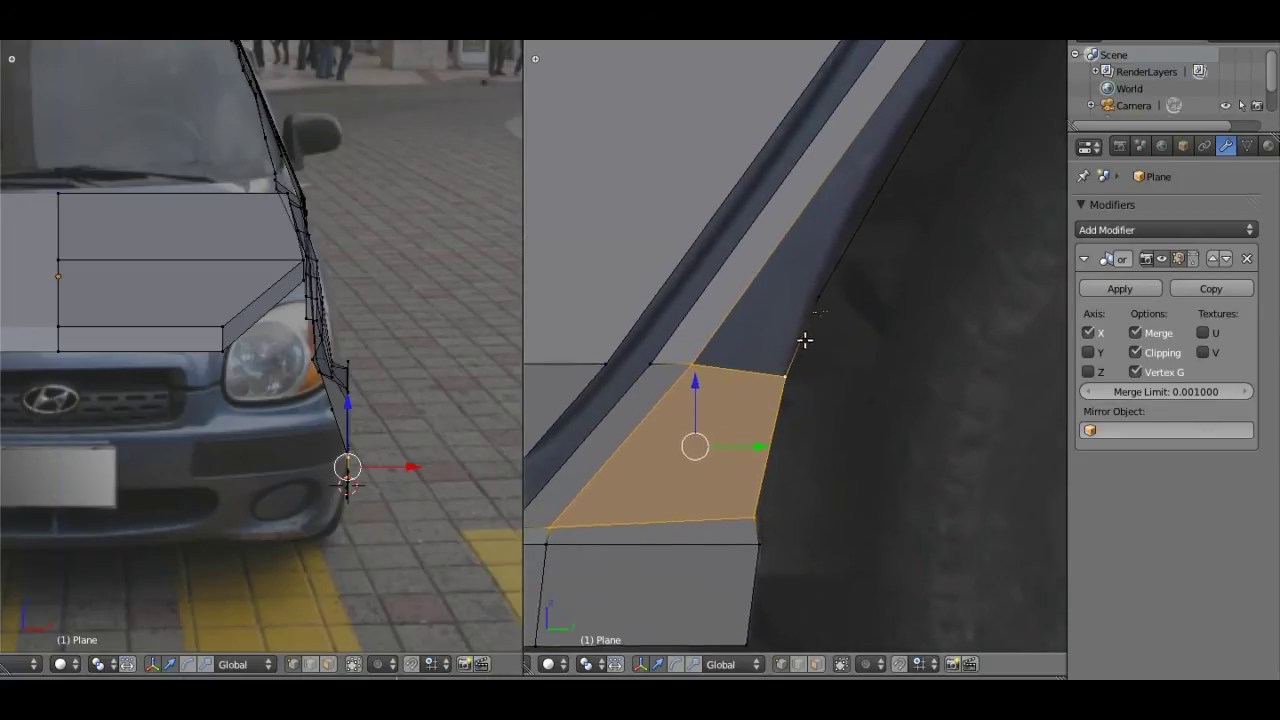
Step: Cut a new edge loop across the face beside the arch and select the face below it
key("ctrl+r")
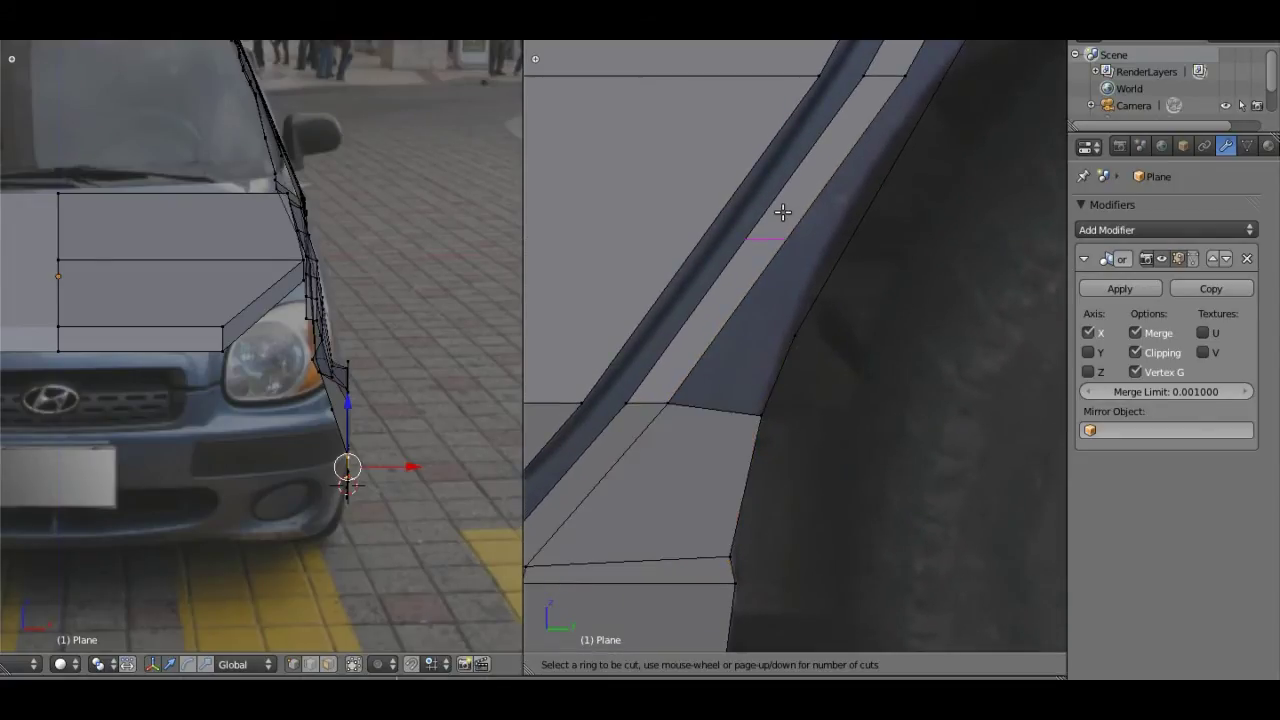
left_click(782, 212)
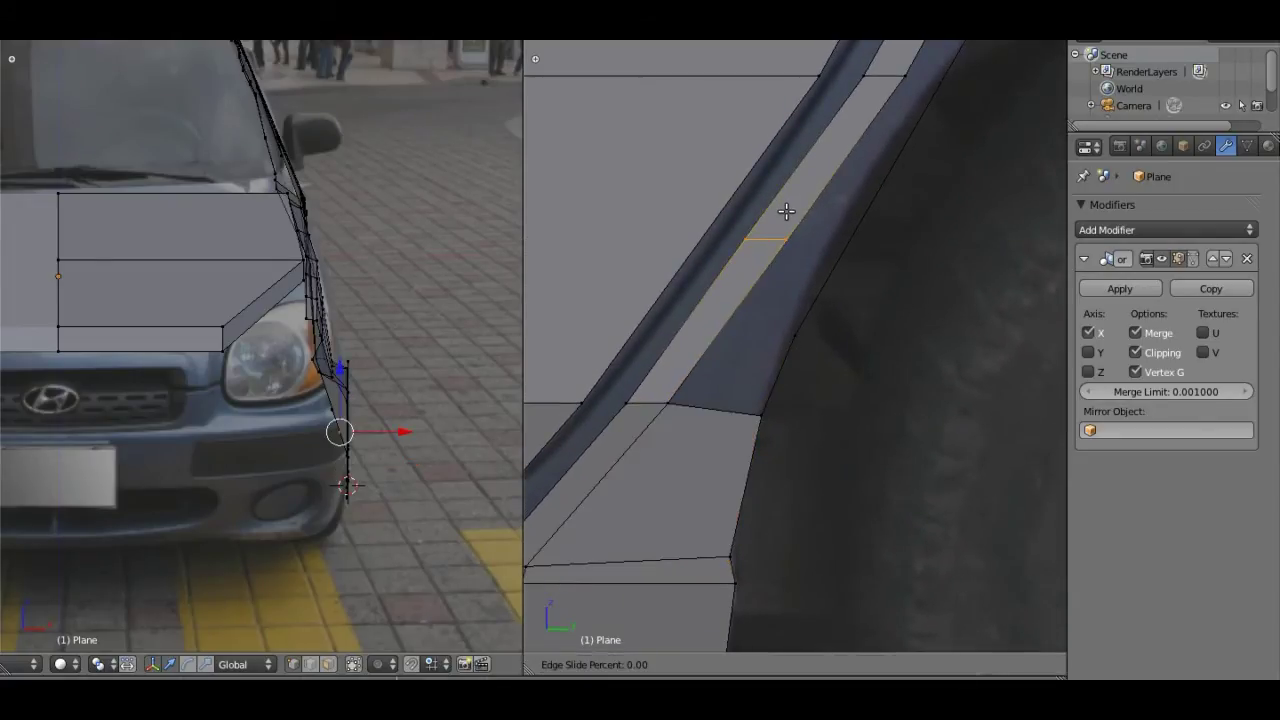
left_click(763, 317)
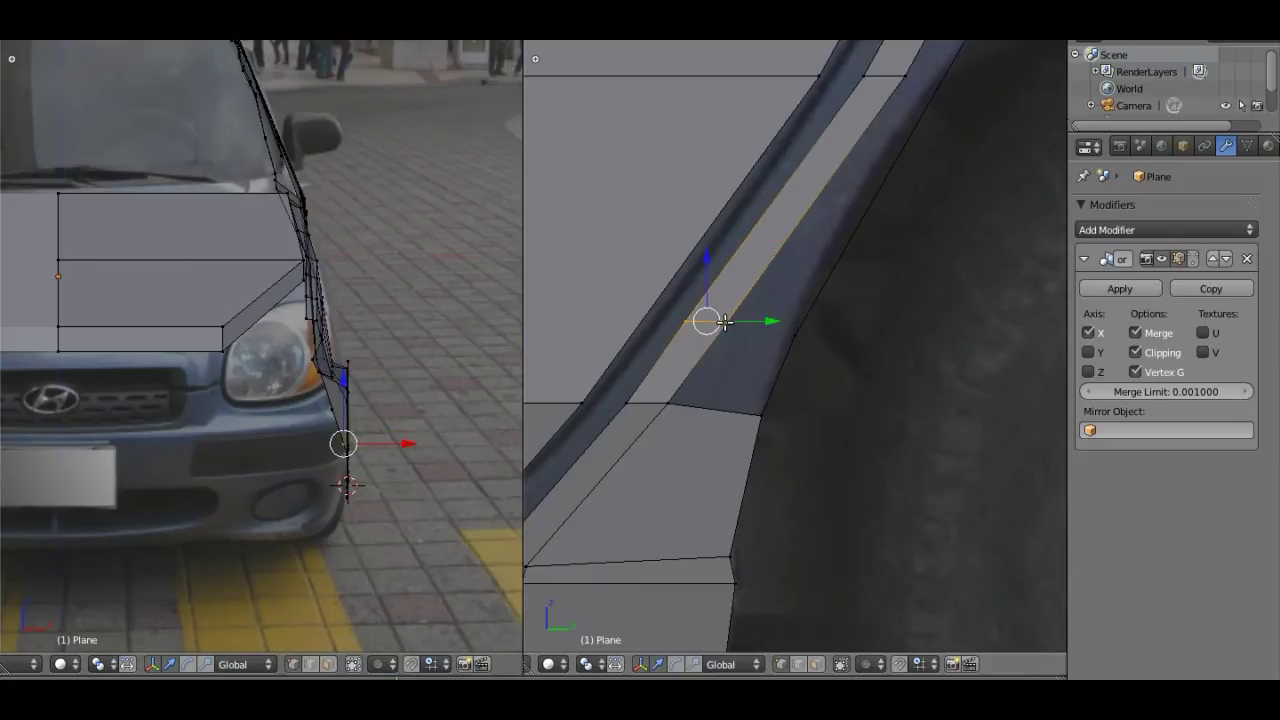
right_click(794, 330, "shift")
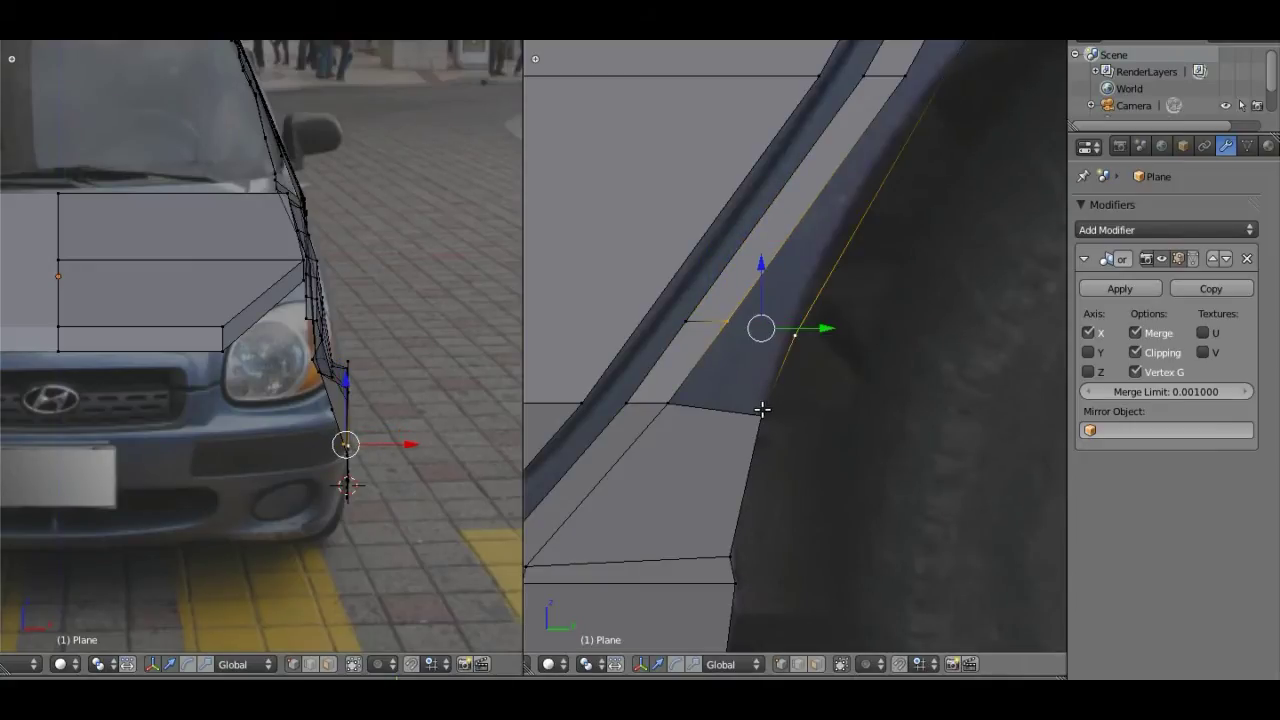
right_click(762, 409, "shift")
right_click(666, 401, "shift")
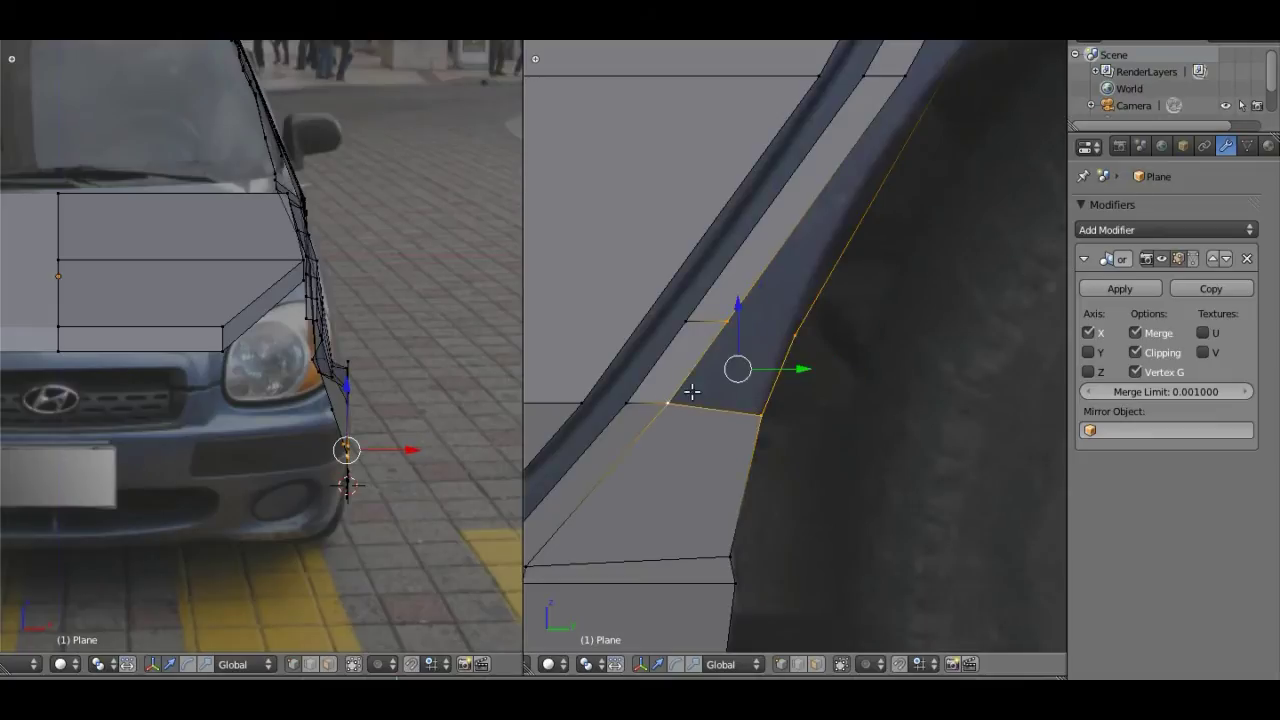
right_click(736, 353, "shift")
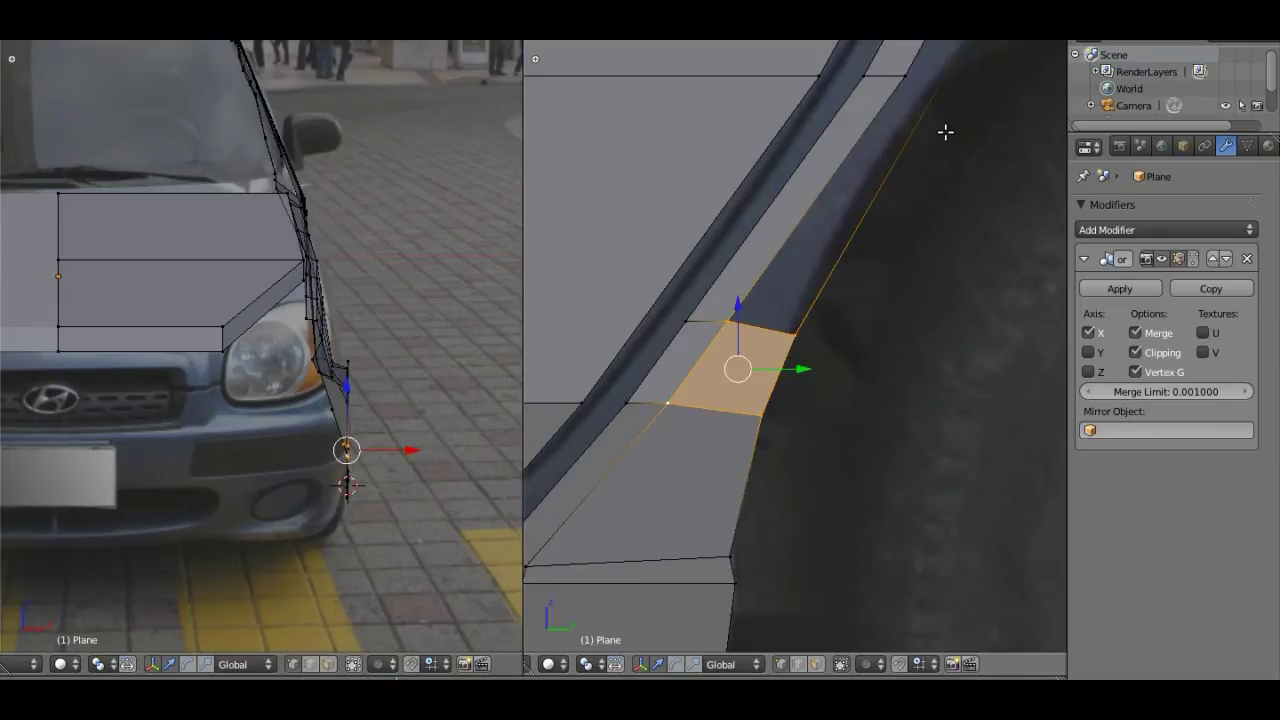
scroll(960, 137, "down", 2)
scroll(960, 137, "down", 2)
middle_click_drag(974, 146, 926, 177, "shift")
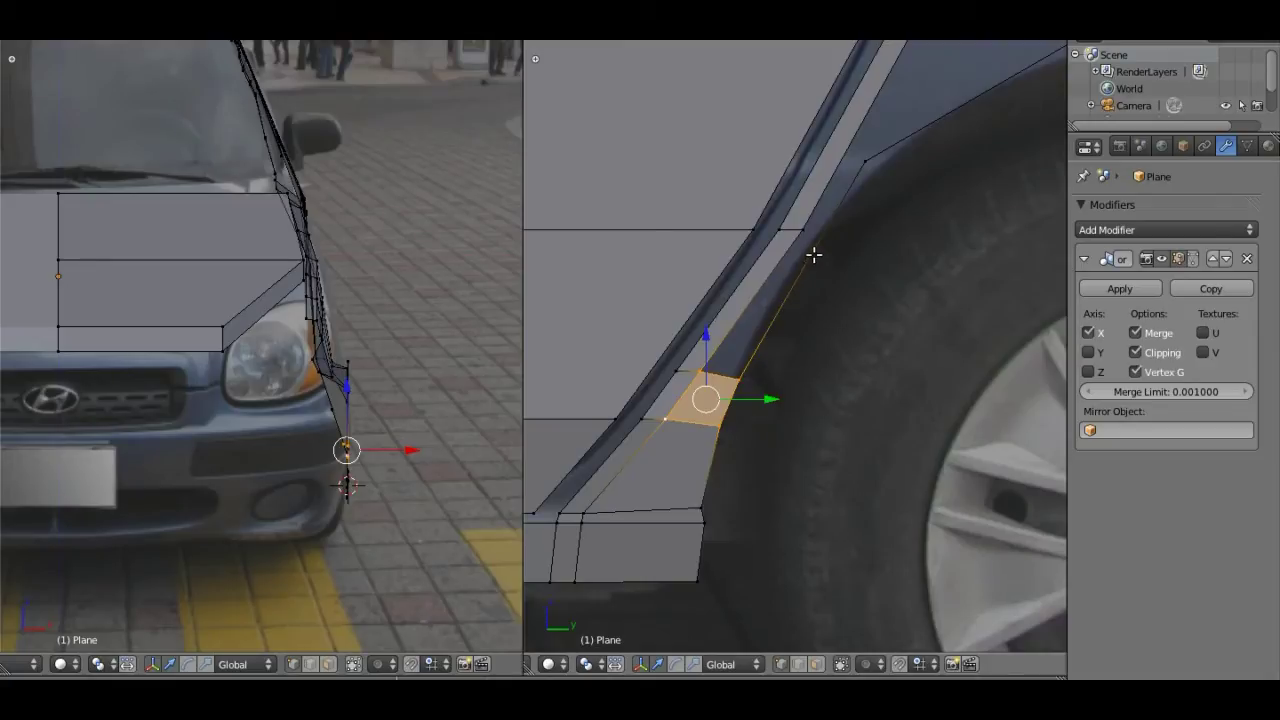
Step: Add an edge loop along the wheel arch and slide its new vertex higher up the arch edge
right_click(863, 161)
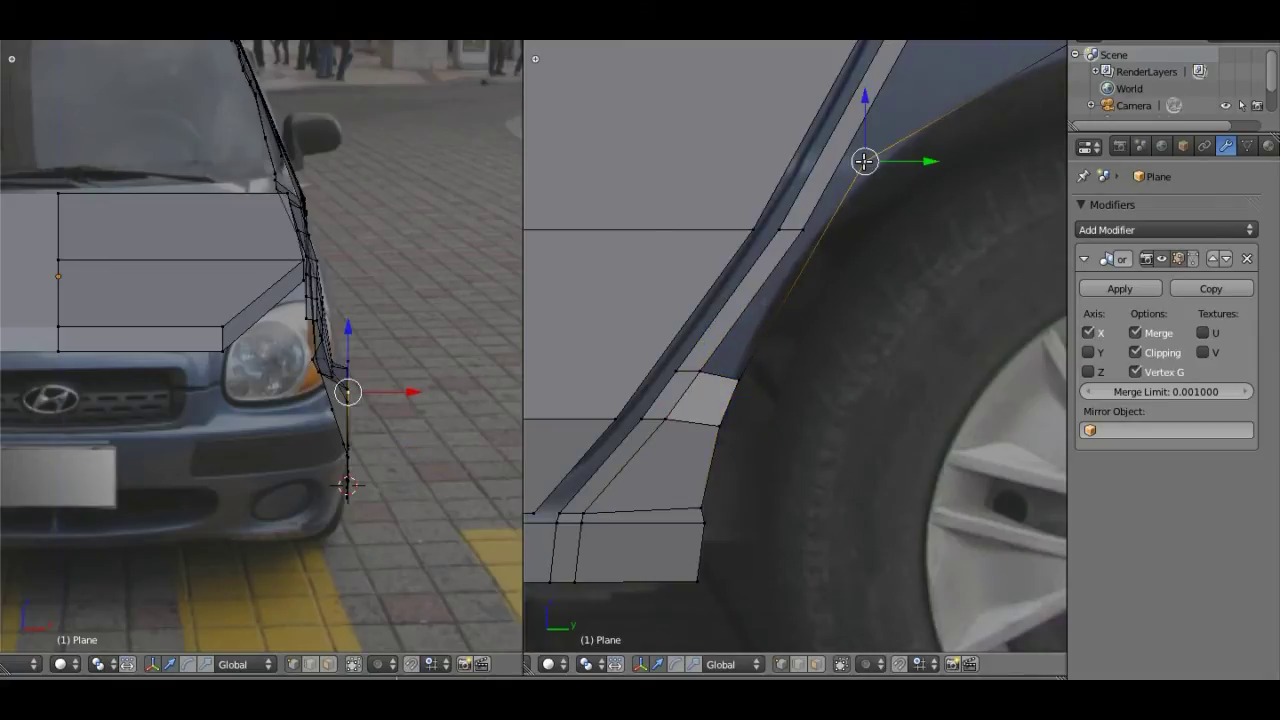
key("ctrl+r")
left_click(830, 262)
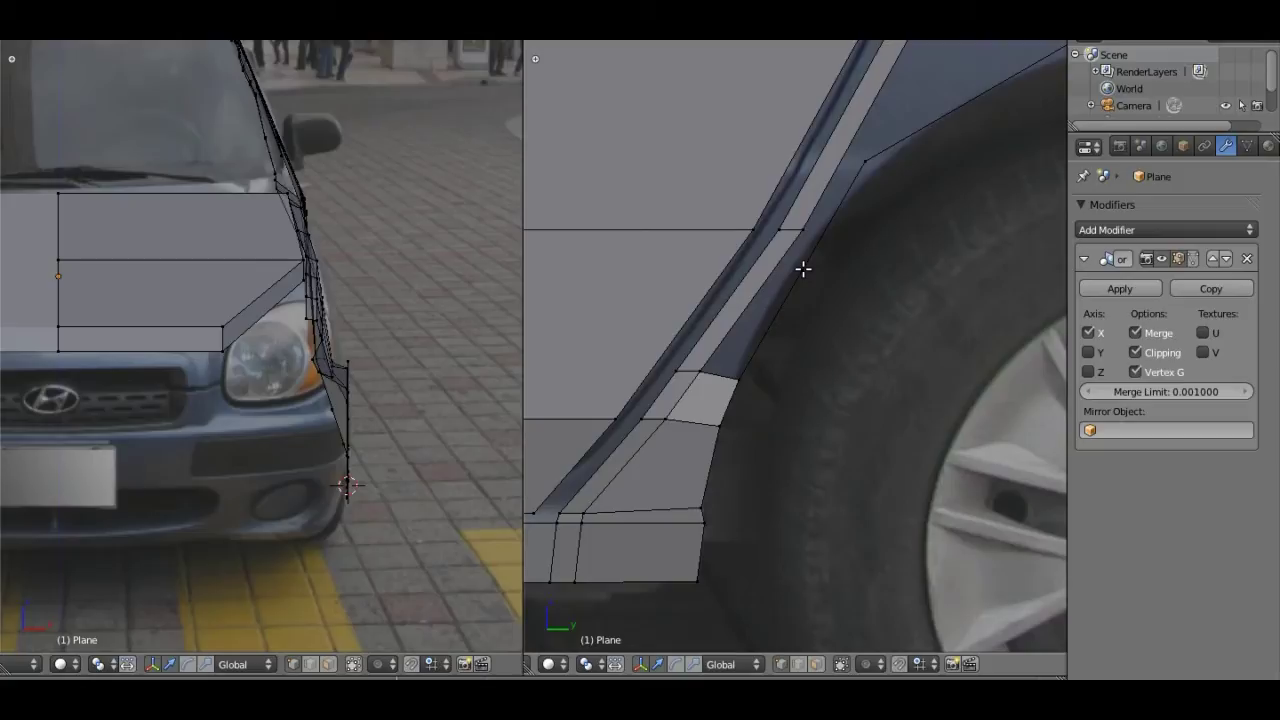
right_click(803, 269)
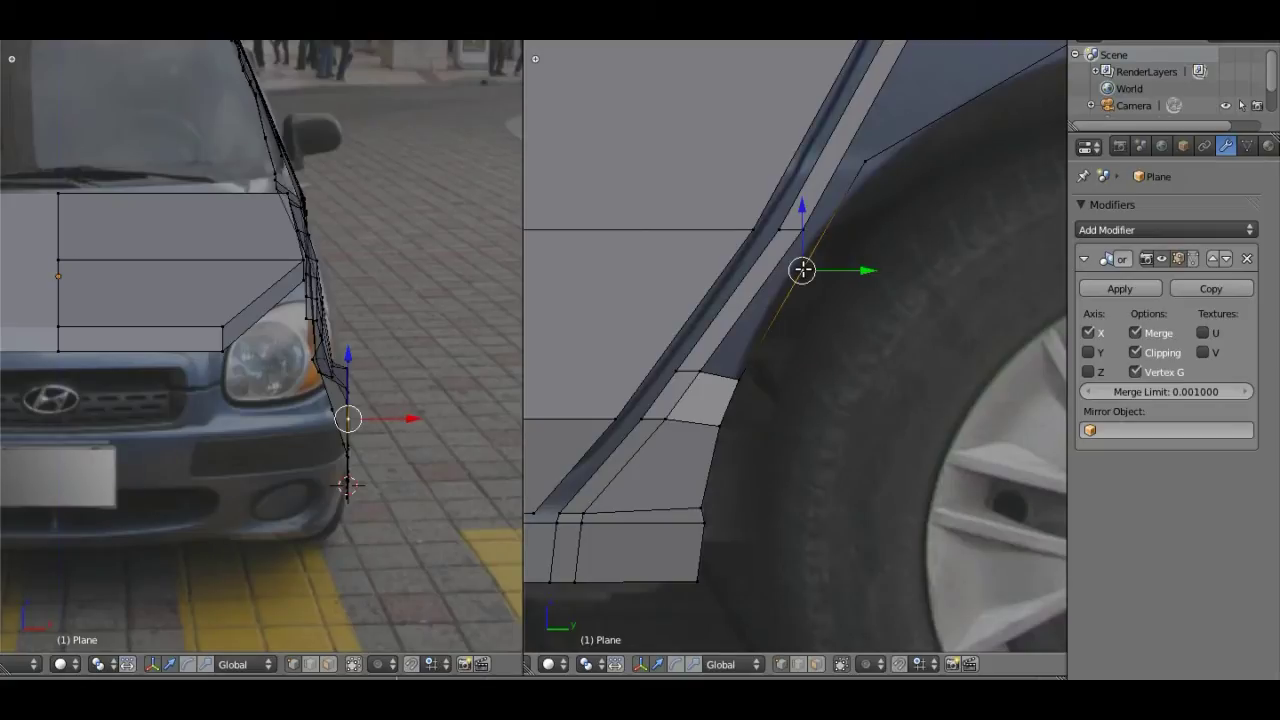
key("g")
key("g")
left_click(780, 283)
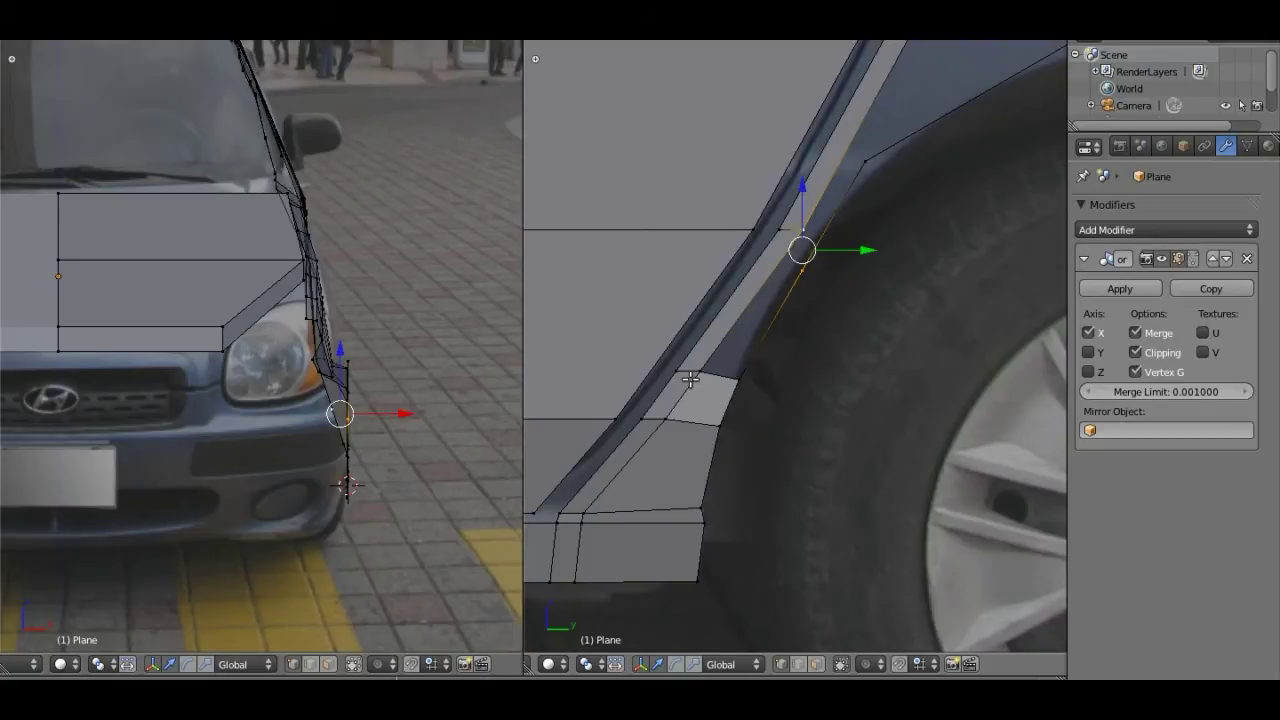
Step: Fill a narrow face between the raised vertex, the lower arch vertex and the strip corner
right_click(701, 371, "ctrl")
right_click(736, 376, "shift")
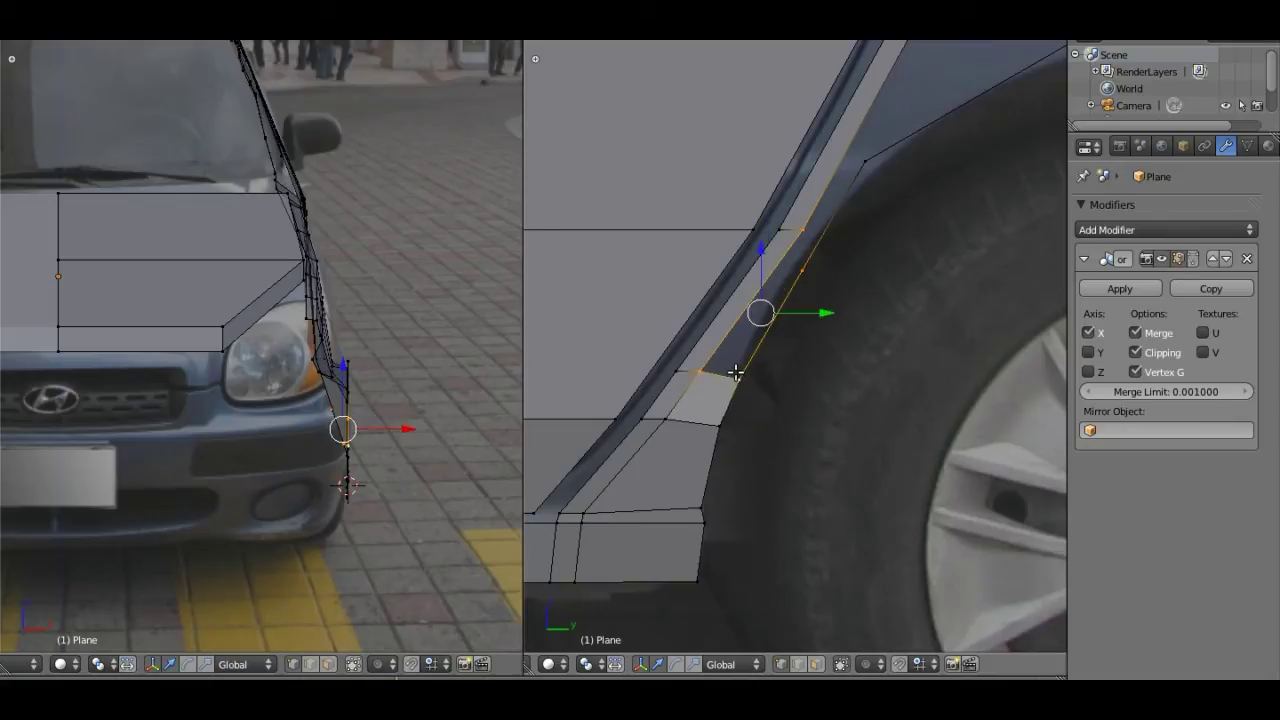
key("f")
scroll(920, 163, "down", 3)
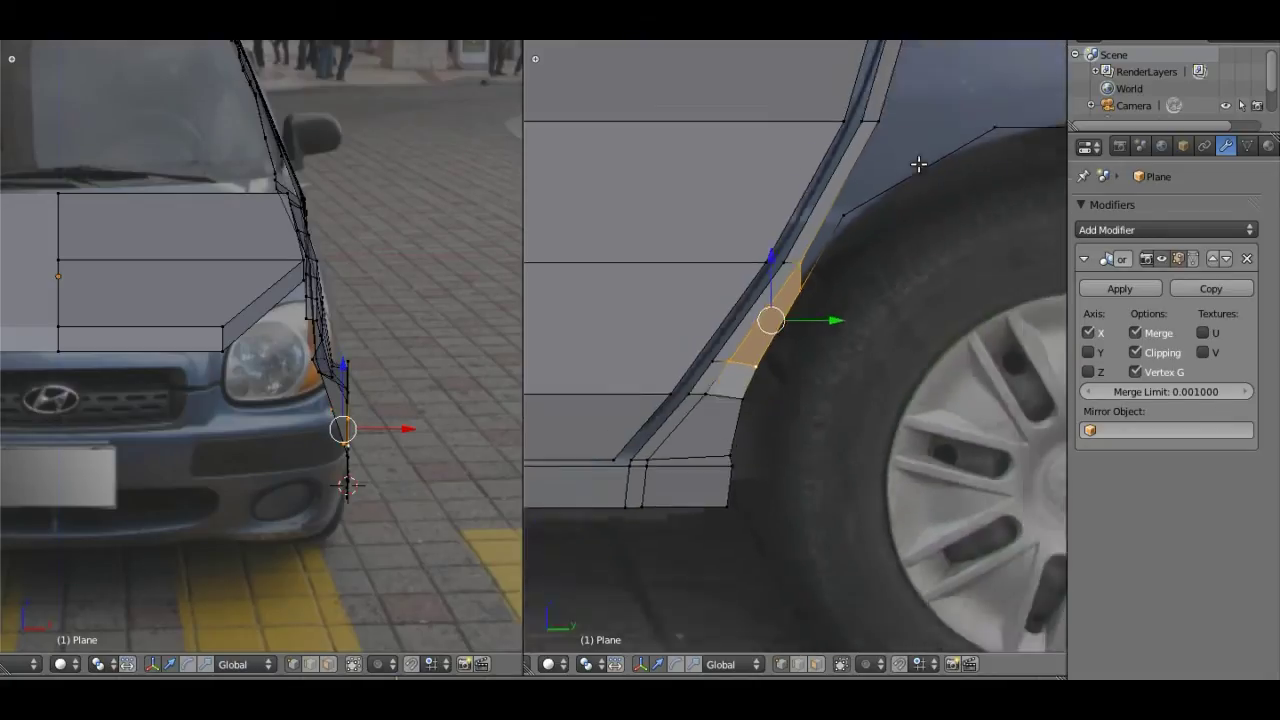
scroll(1023, 171, "down", 2)
mouse_move(1023, 171)
middle_mouse_down("shift")
mouse_move(918, 177)
mouse_move(886, 294)
mouse_move(949, 194)
mouse_move(937, 212)
middle_mouse_up("shift")
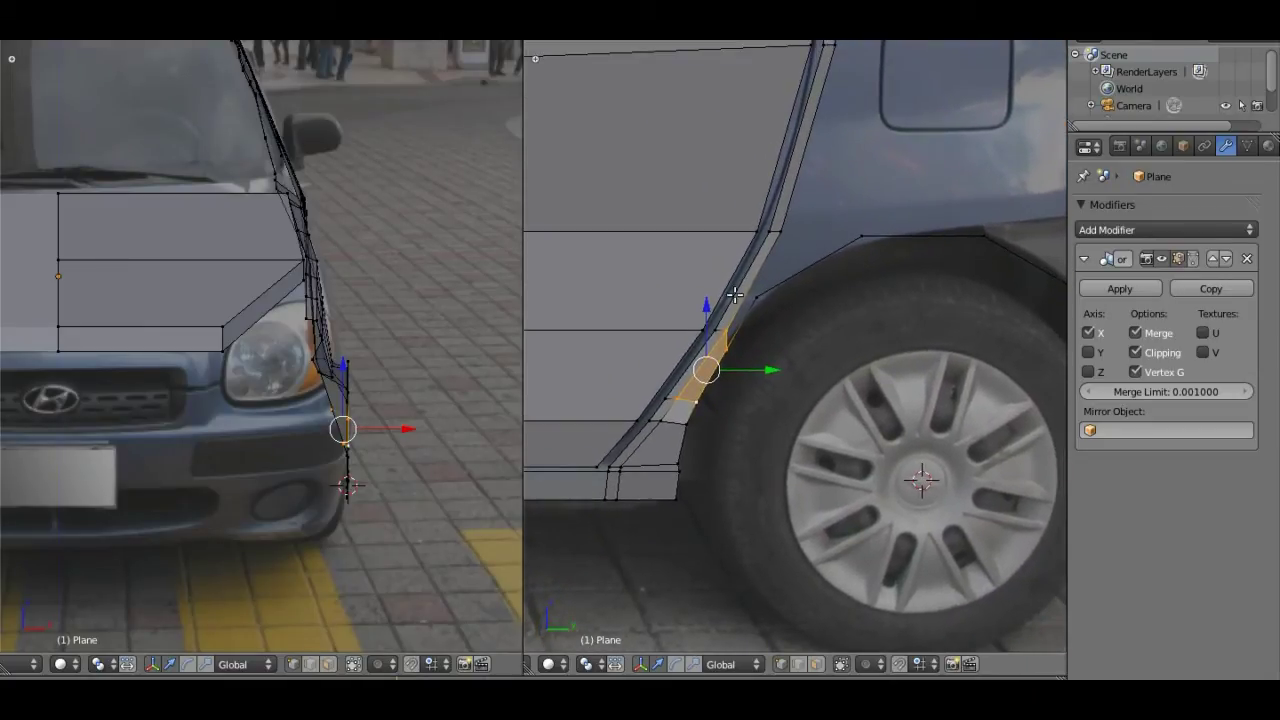
scroll(745, 310, "up", 3)
scroll(763, 331, "up", 1)
middle_click_drag(703, 263, 756, 301, "shift")
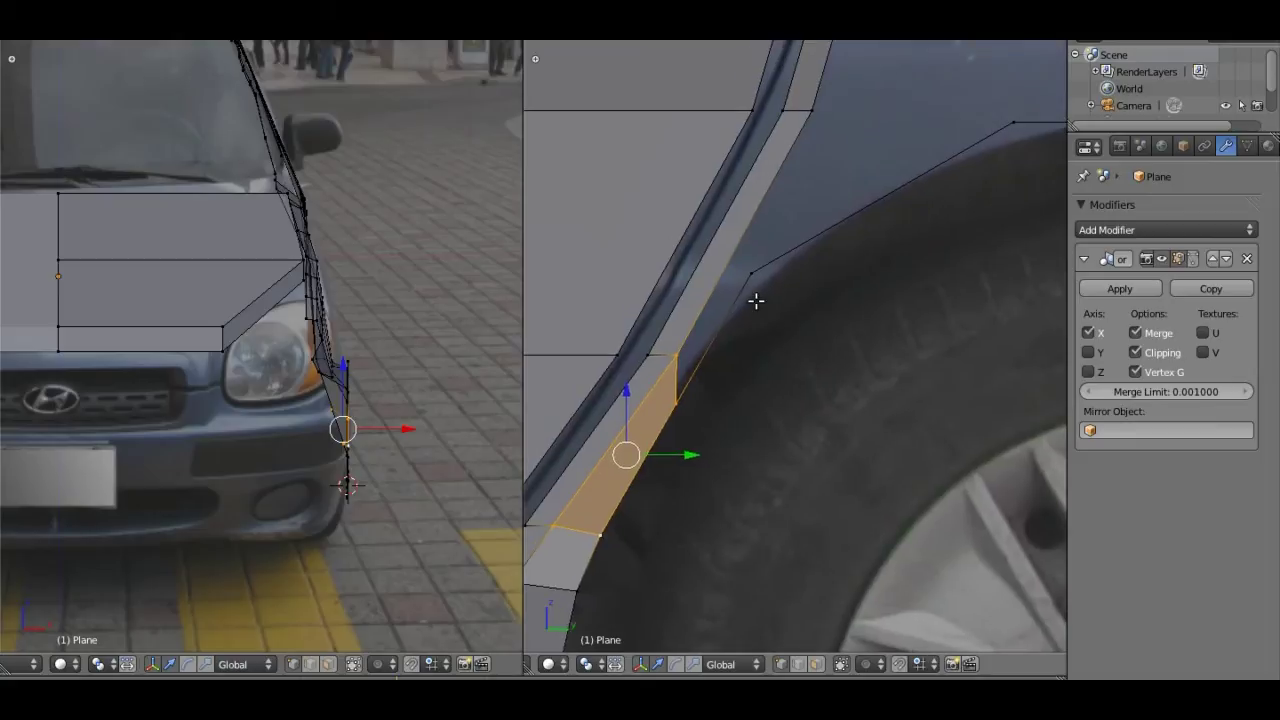
scroll(802, 140, "down", 3)
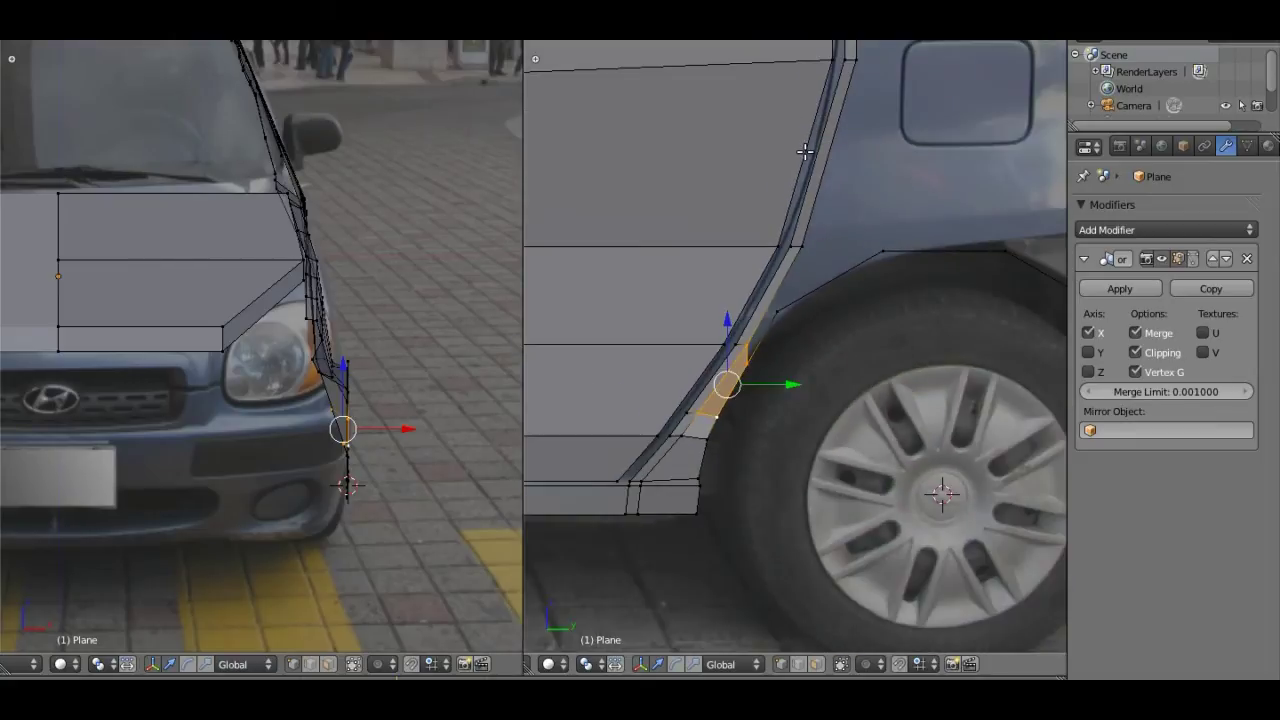
scroll(804, 175, "down", 3)
mouse_move(806, 182)
middle_mouse_down()
mouse_move(822, 204)
mouse_move(816, 234)
mouse_move(766, 240)
mouse_move(876, 266)
middle_mouse_up()
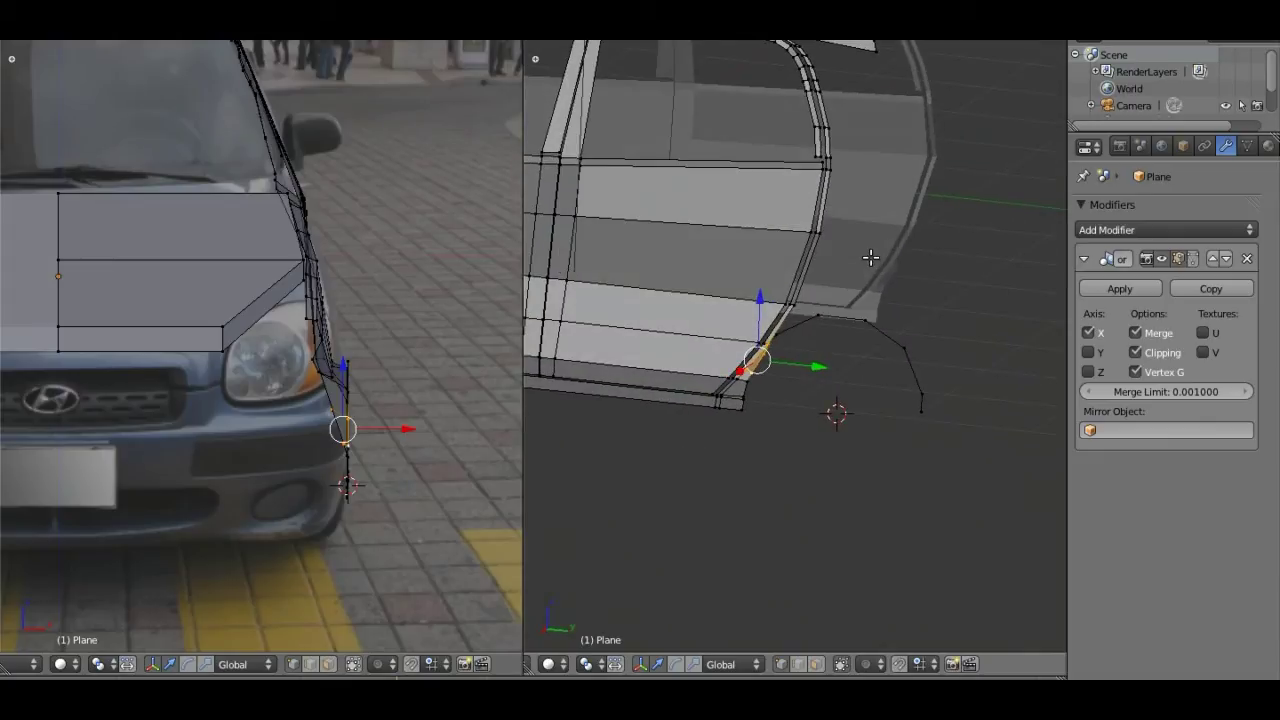
key("KP_3")
scroll(786, 334, "up", 4)
scroll(740, 312, "up", 3)
Step: Edge-slide the strip's top edge toward the fender and nudge it slightly rearward
middle_click_drag(740, 309, 769, 329, "shift")
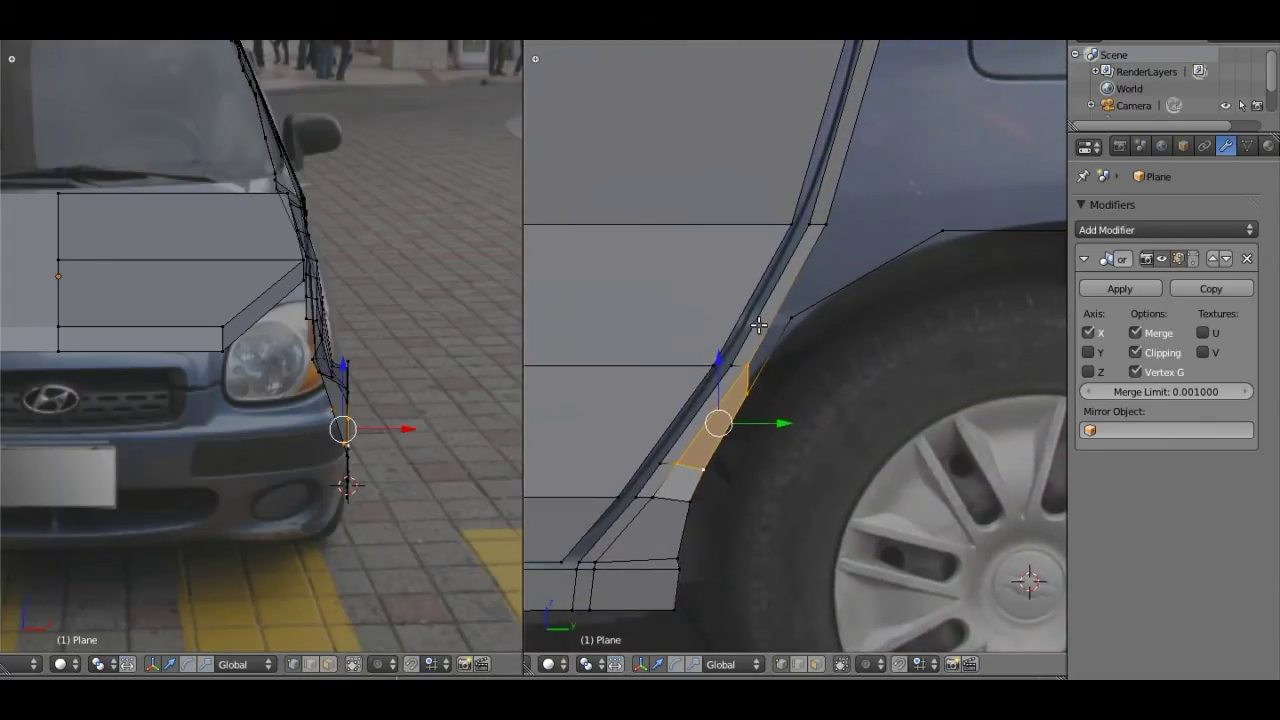
right_click(808, 234)
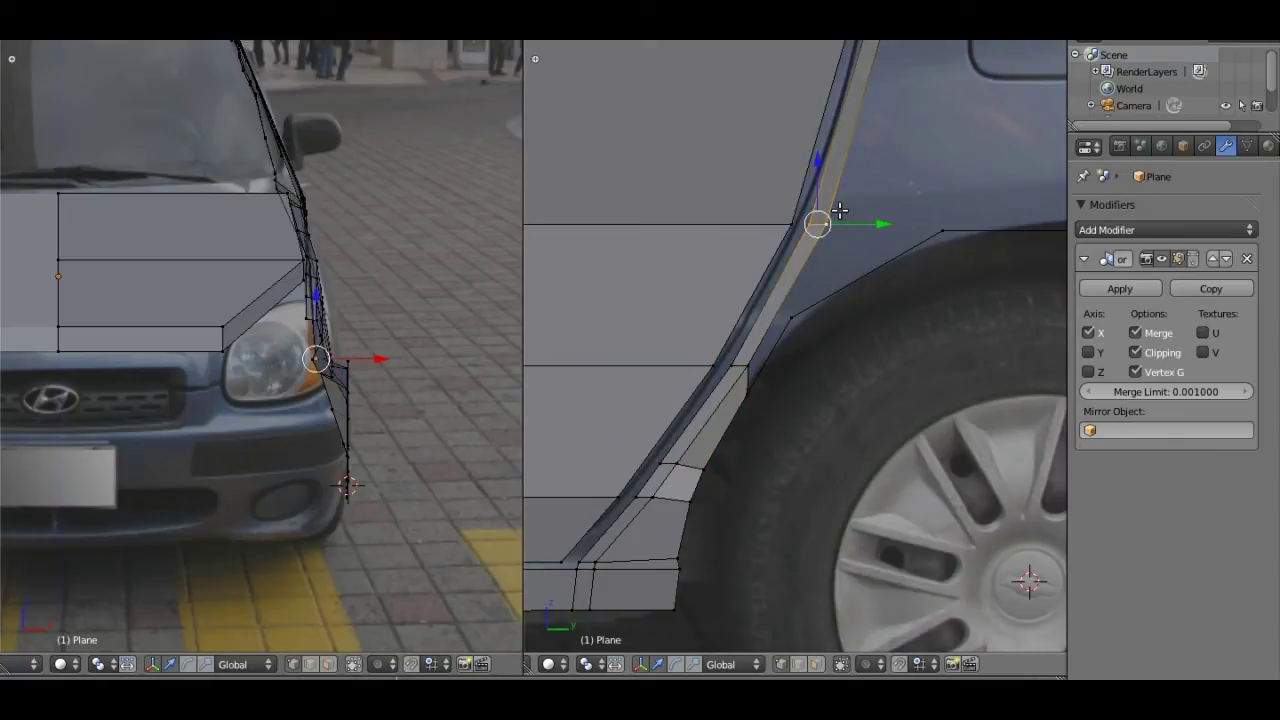
key("ctrl+r")
key("Escape")
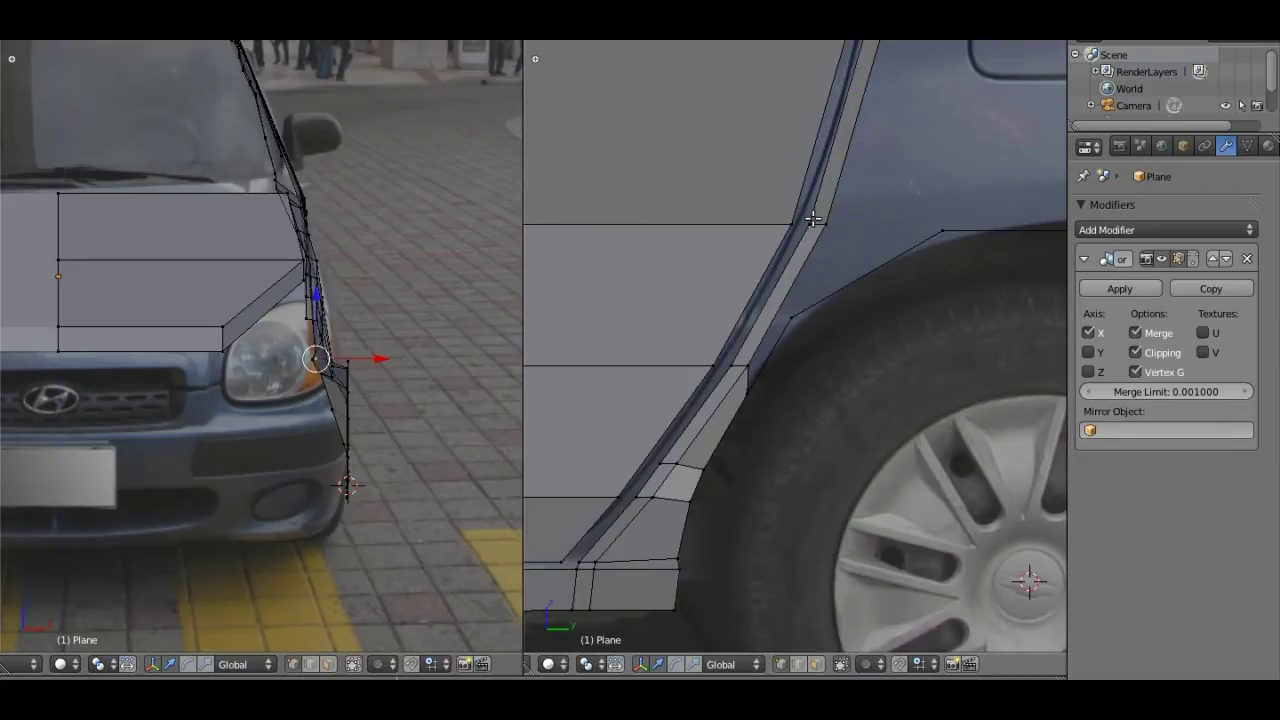
right_click(813, 219)
key("ctrl+e")
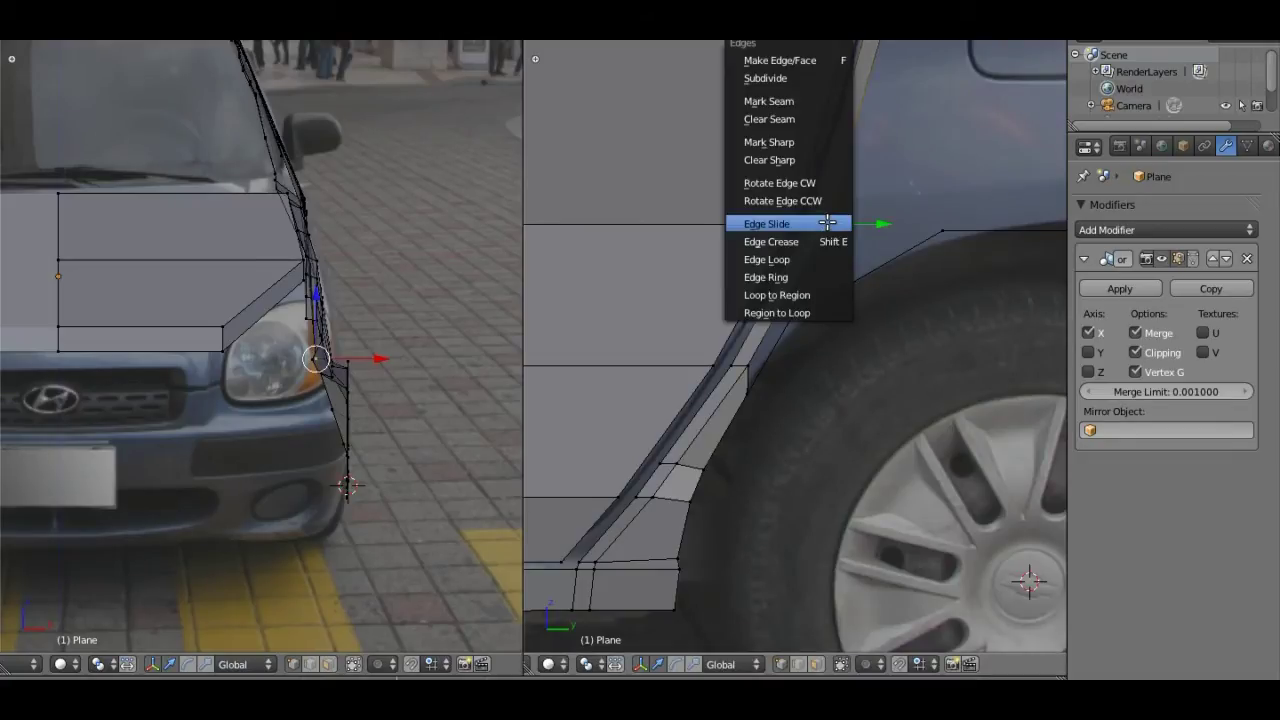
left_click(818, 224)
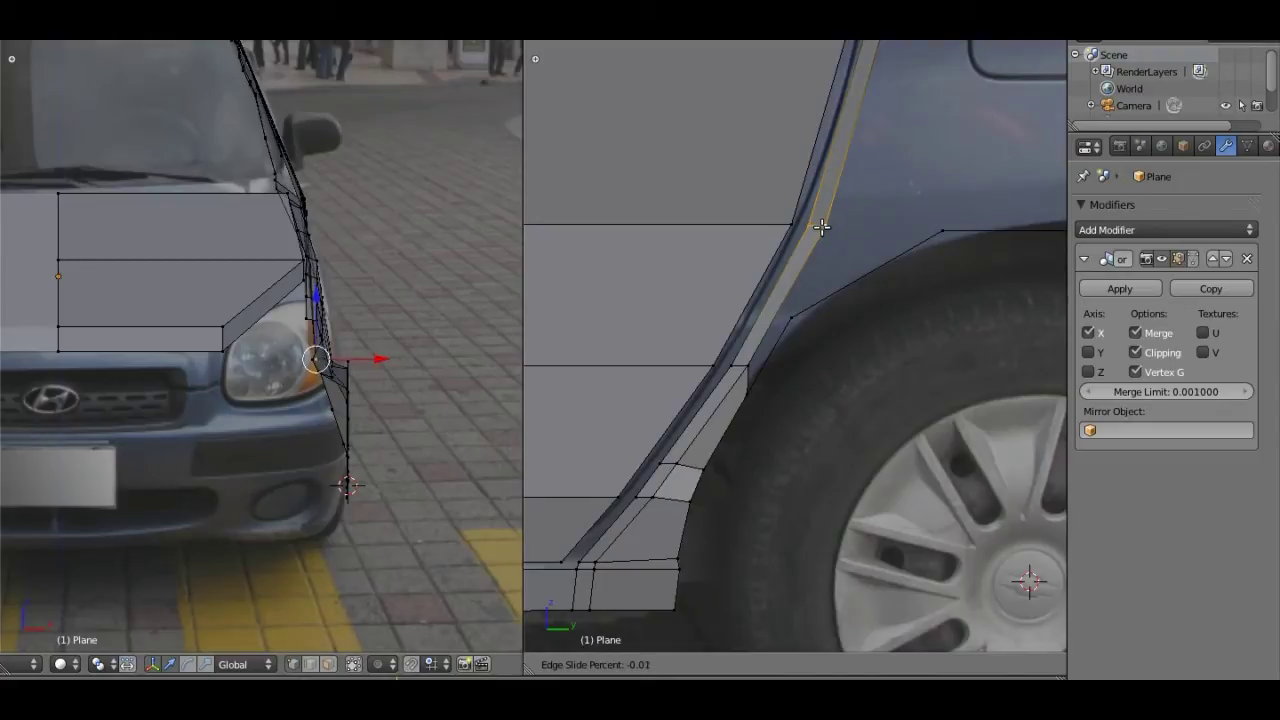
left_click(810, 322)
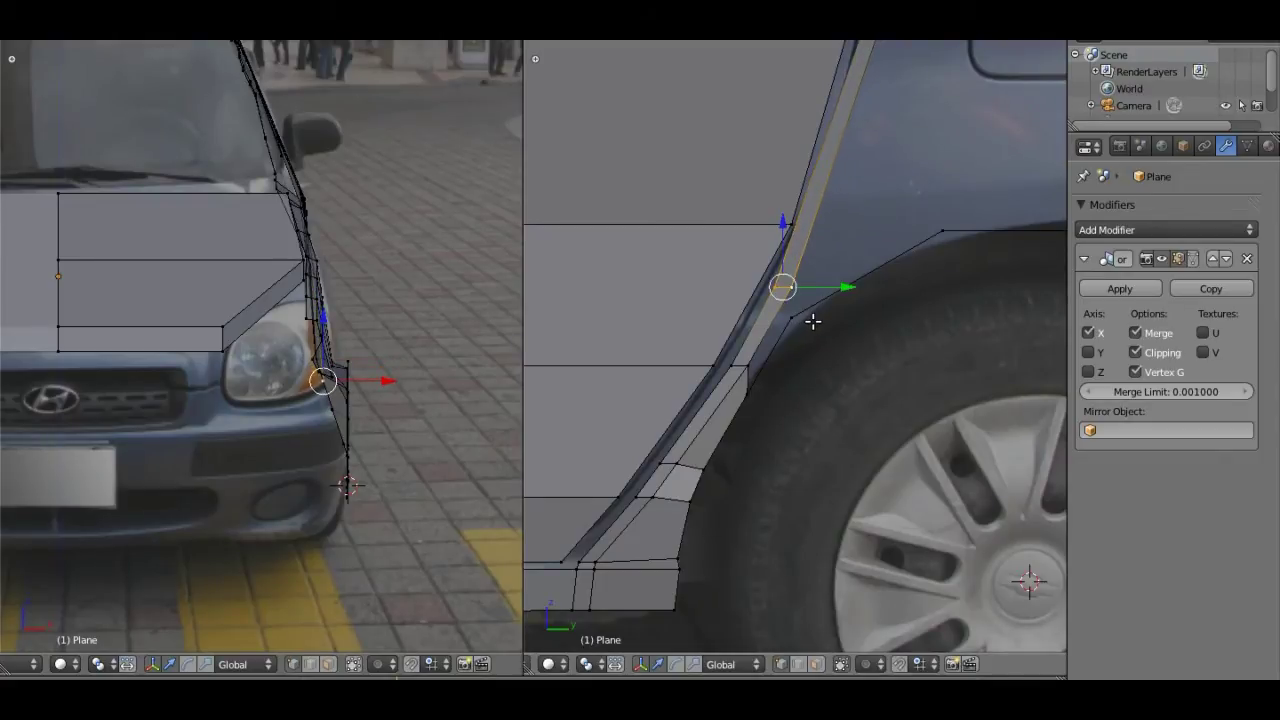
left_click_drag(806, 286, 791, 300)
Step: Fill a face between the slid edge and the fender's wheel-arch vertices
right_click(787, 320, "shift")
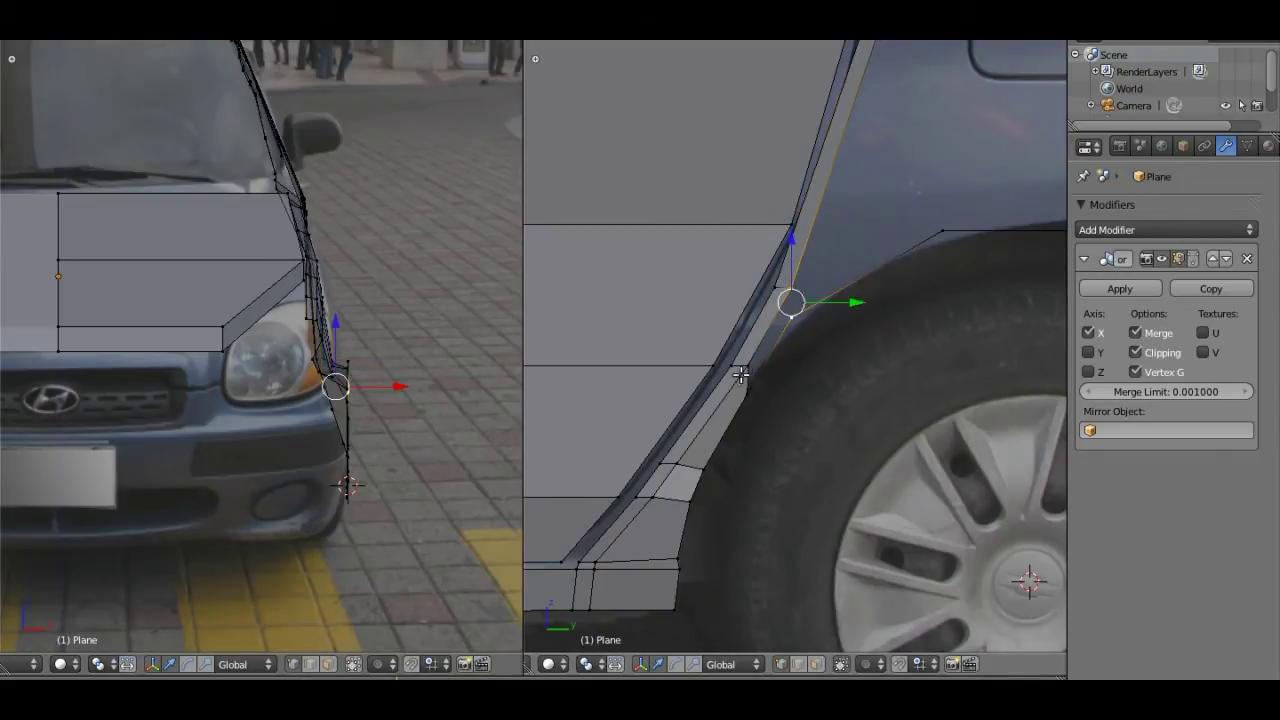
right_click(746, 372, "shift")
right_click(753, 391, "shift")
key("f")
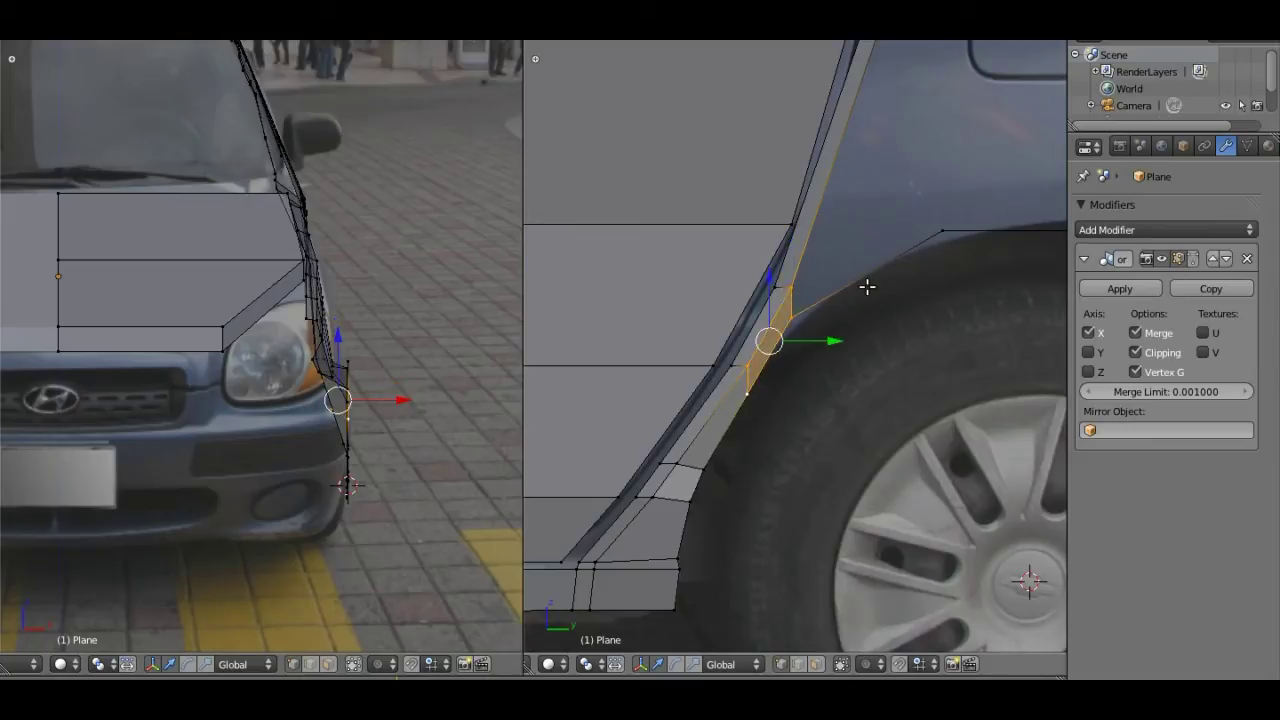
middle_click_drag(948, 203, 846, 290, "shift")
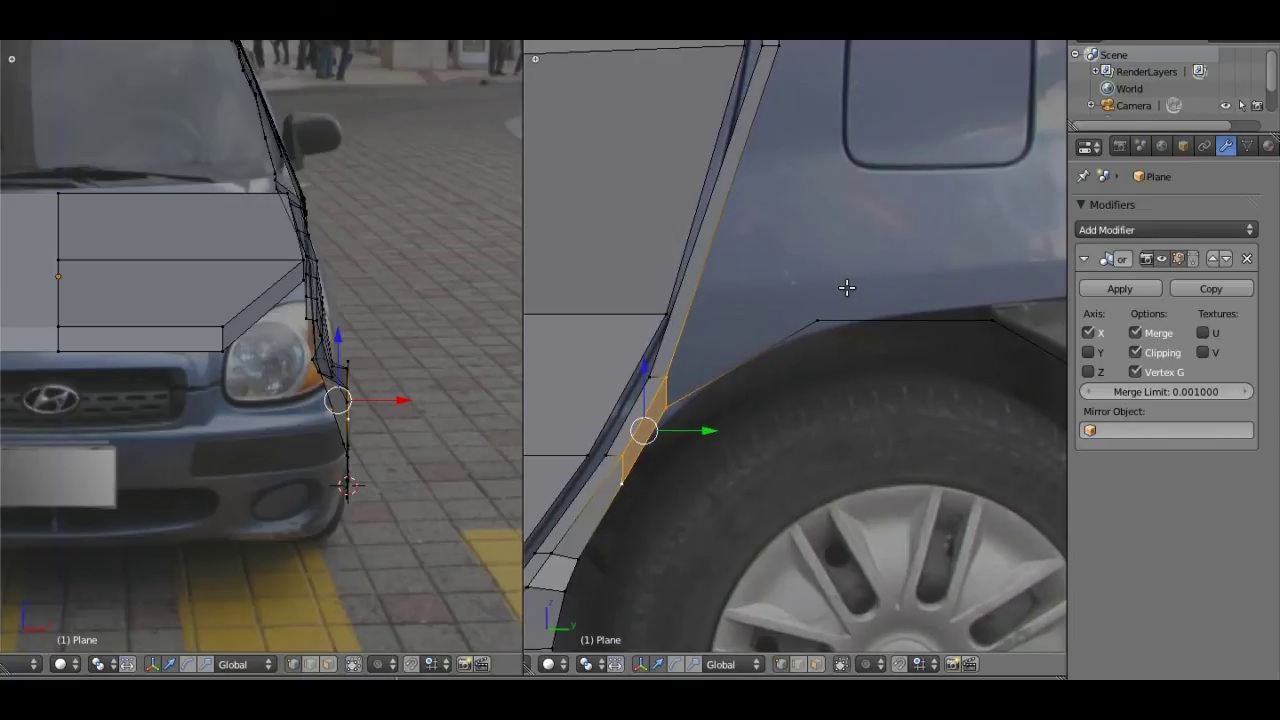
right_click(818, 320)
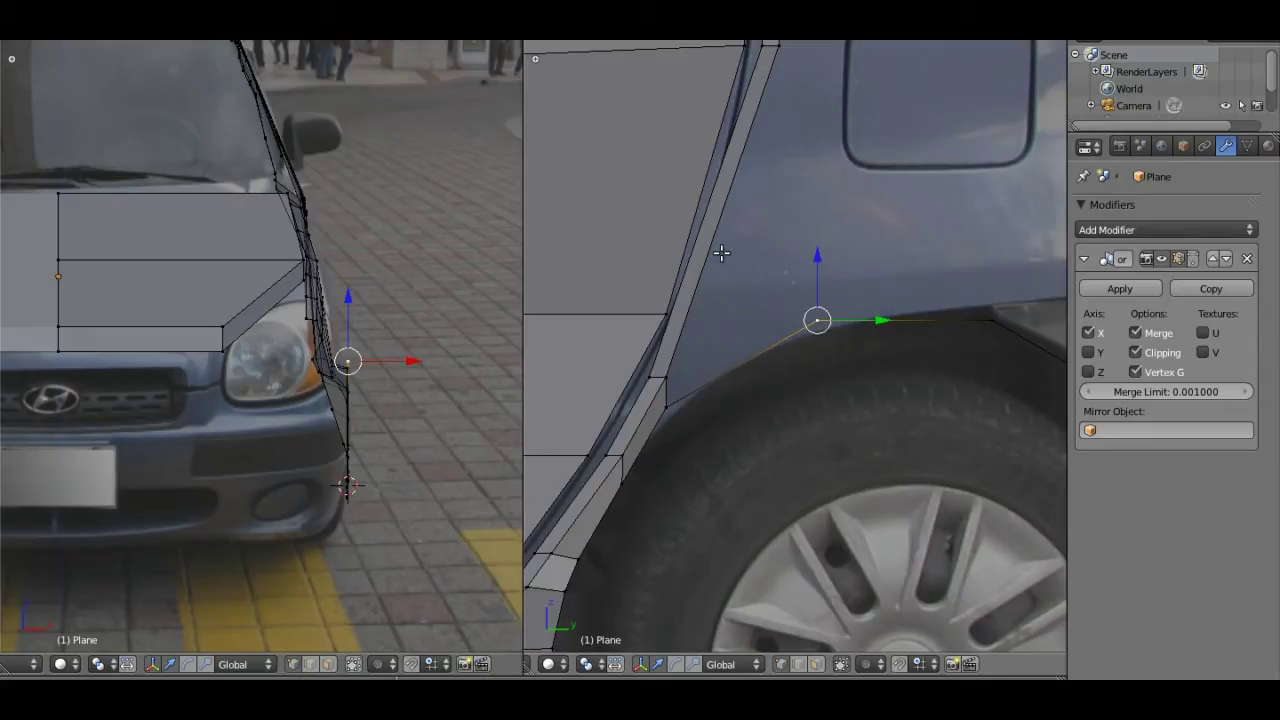
Step: Select the two arch-top vertices and extrude that edge upward
left_click(992, 317, "shift")
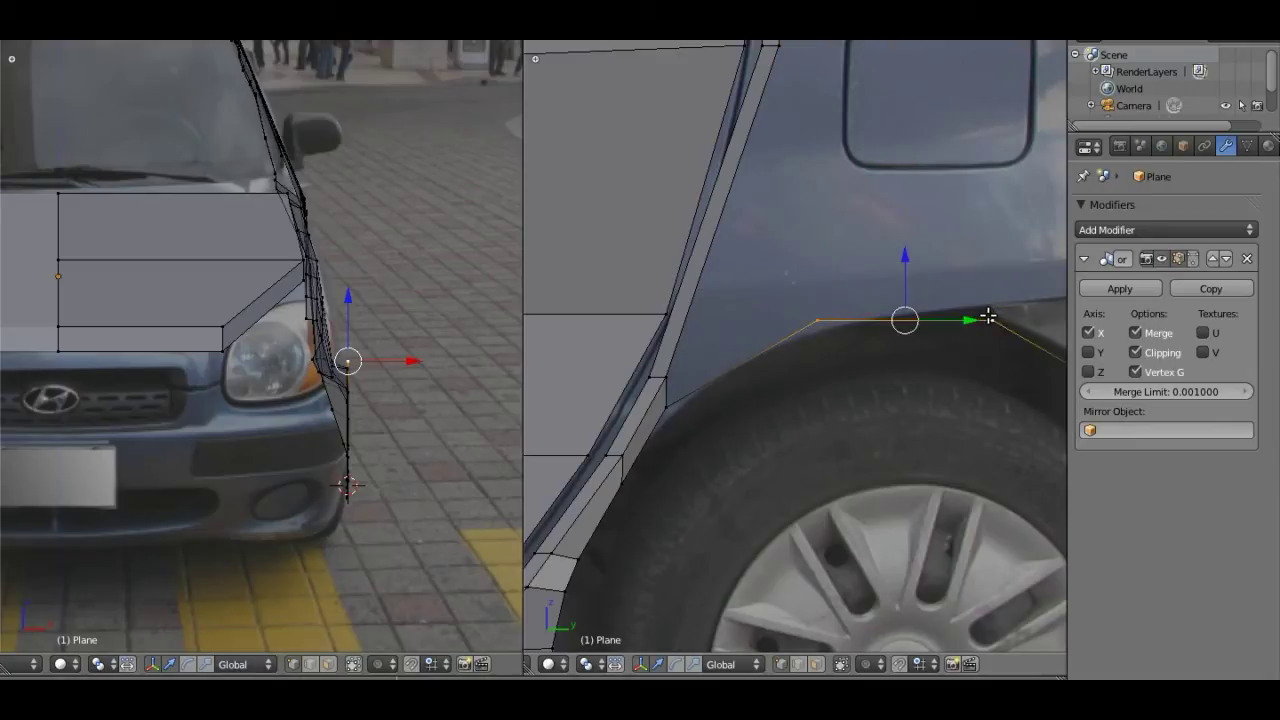
scroll(943, 277, "down", 3)
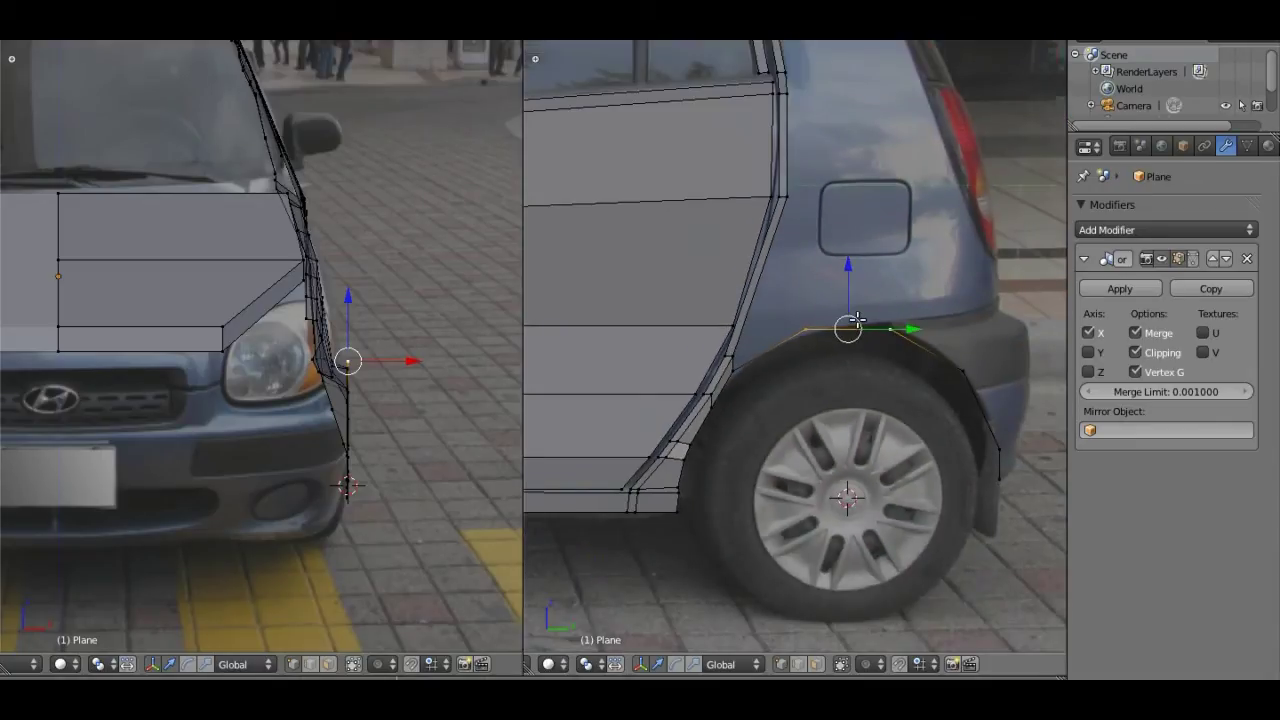
key("e")
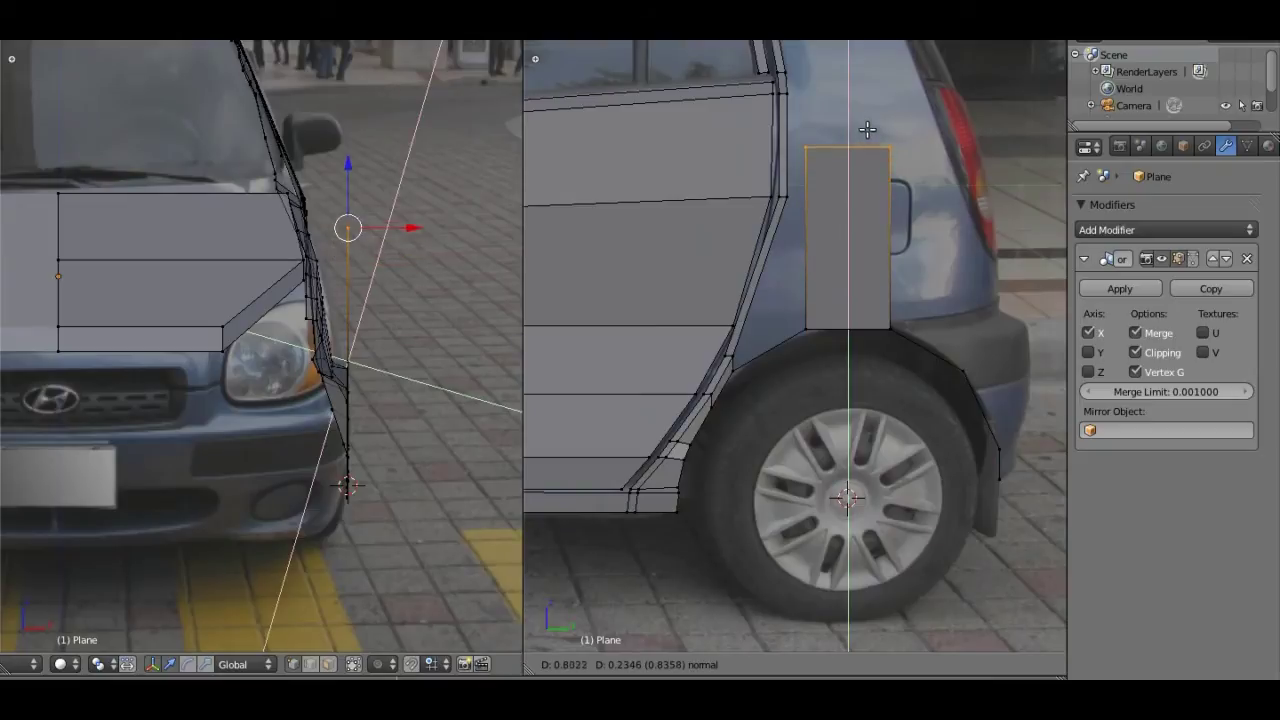
Step: Raise the extruded panel beside the taillight and add a horizontal loop just above the arch
left_click(865, 66)
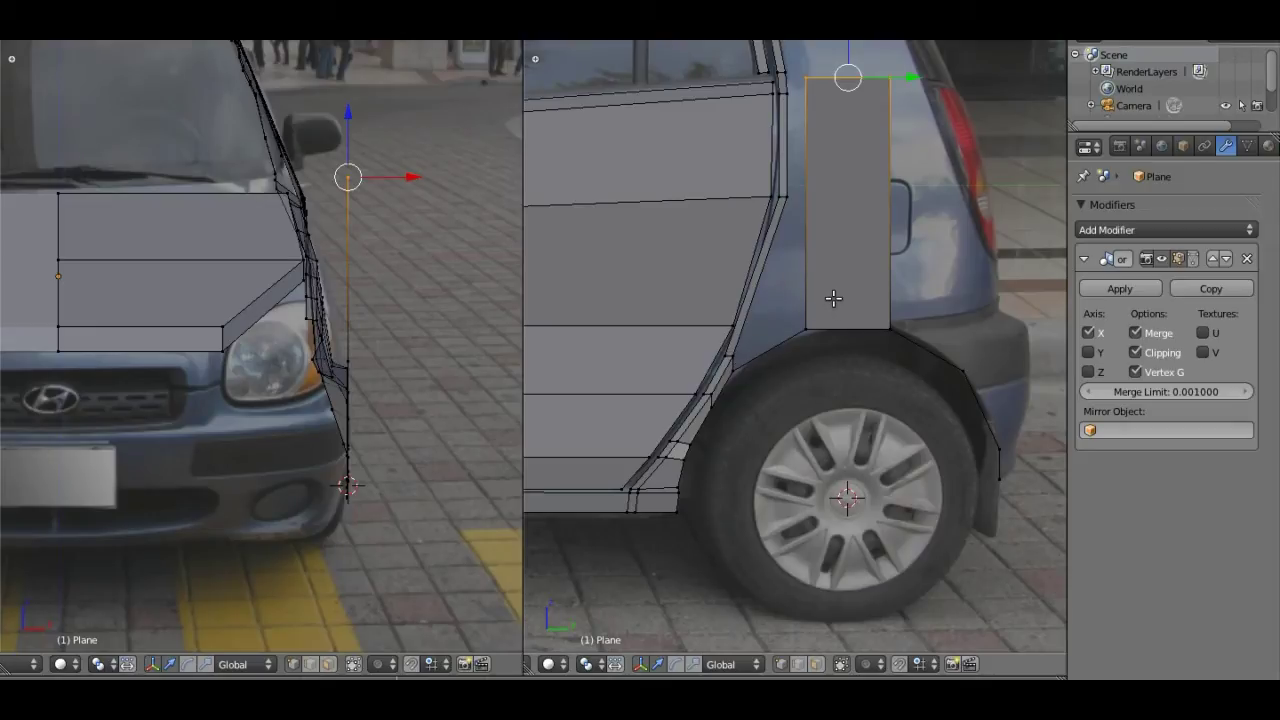
key("ctrl+r")
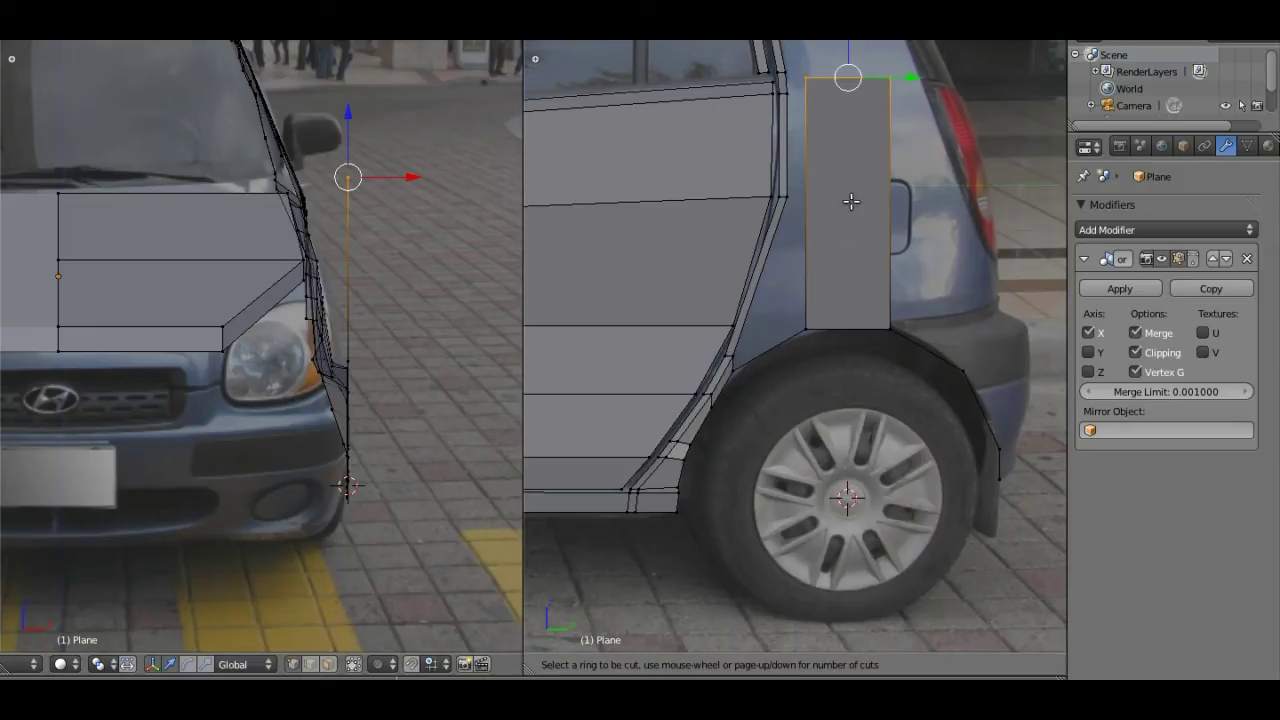
left_click(800, 210)
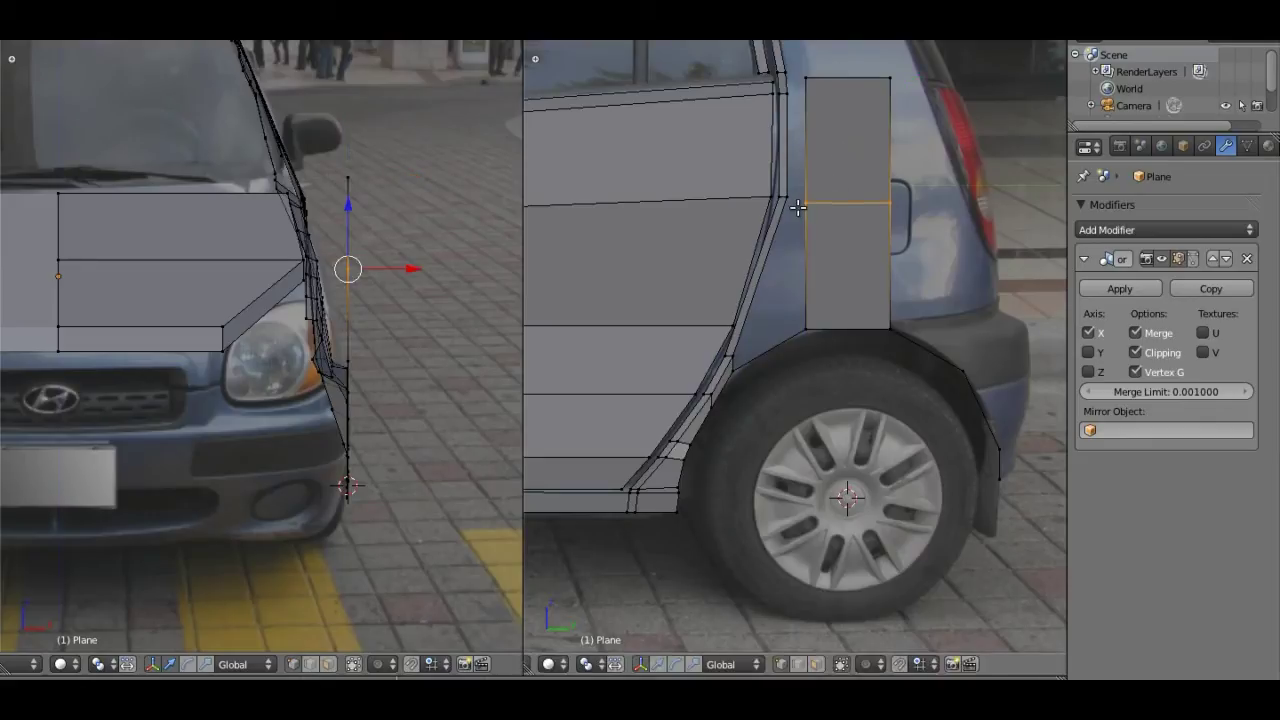
left_click(834, 320)
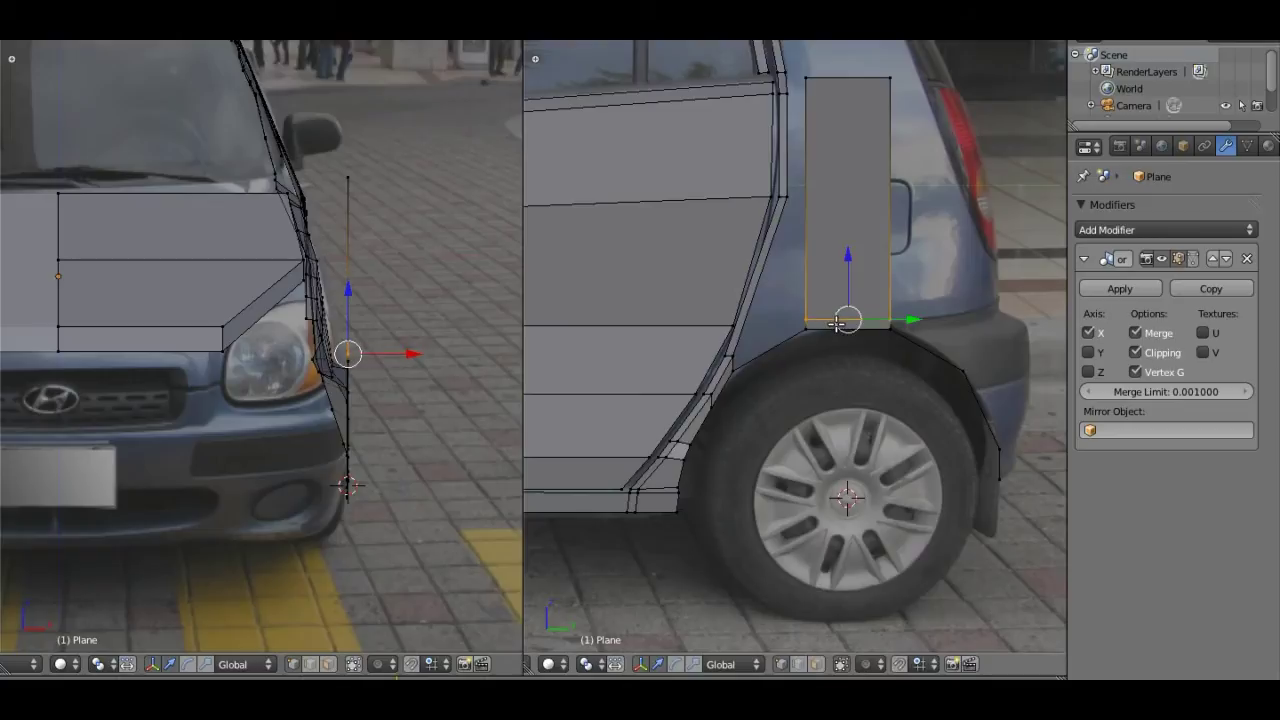
right_click(733, 357)
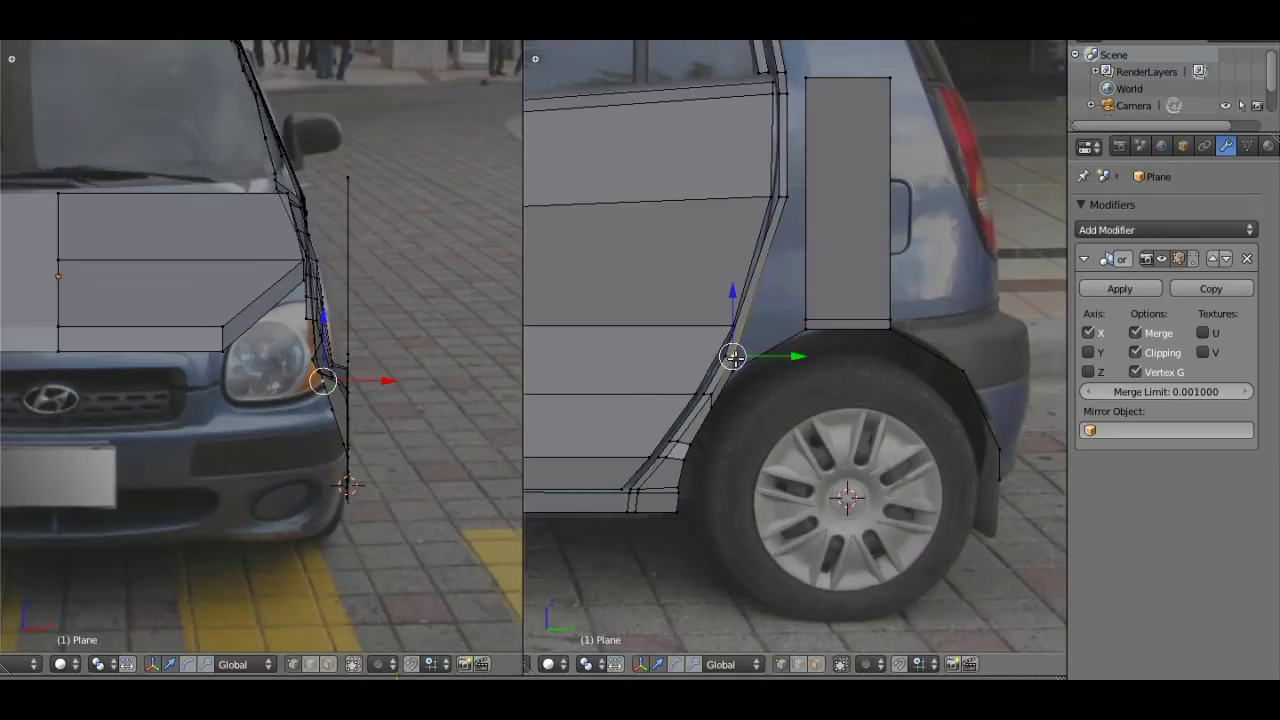
right_click(806, 321, "shift")
right_click(733, 368, "shift")
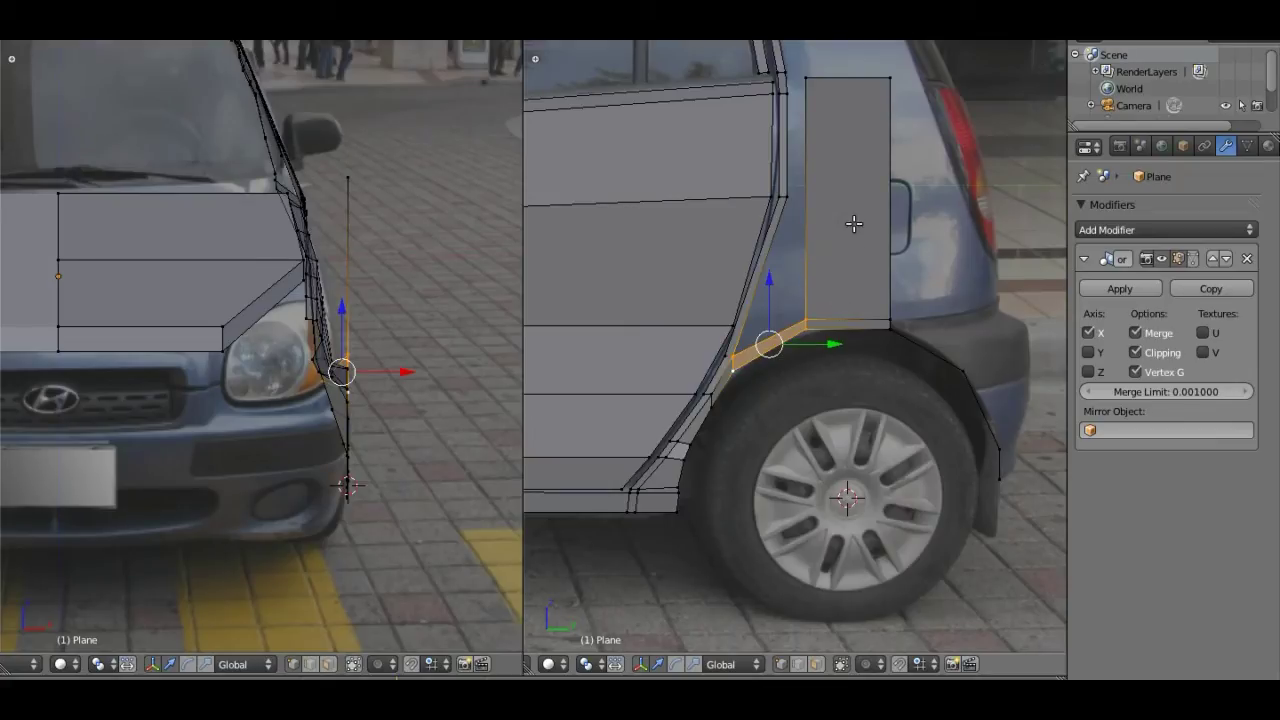
Step: Add a horizontal loop cut across the middle of the rear panel
key("ctrl+r")
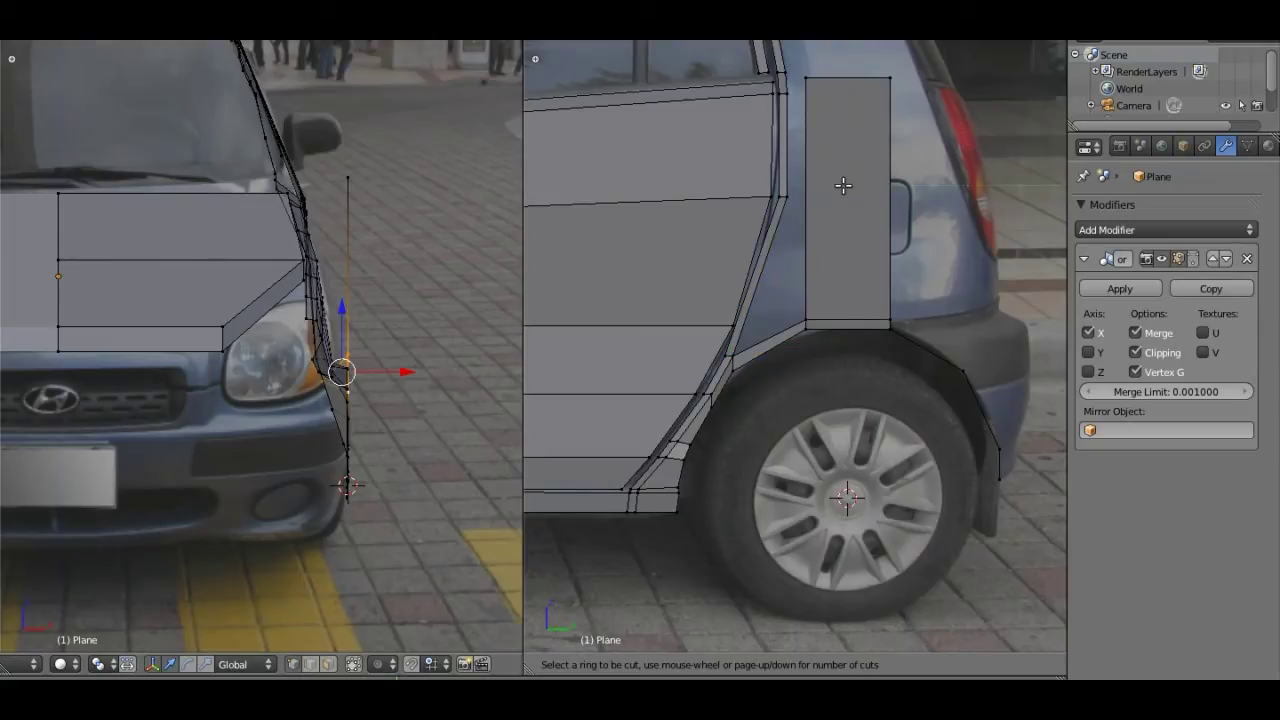
left_click(800, 188)
right_click(800, 190)
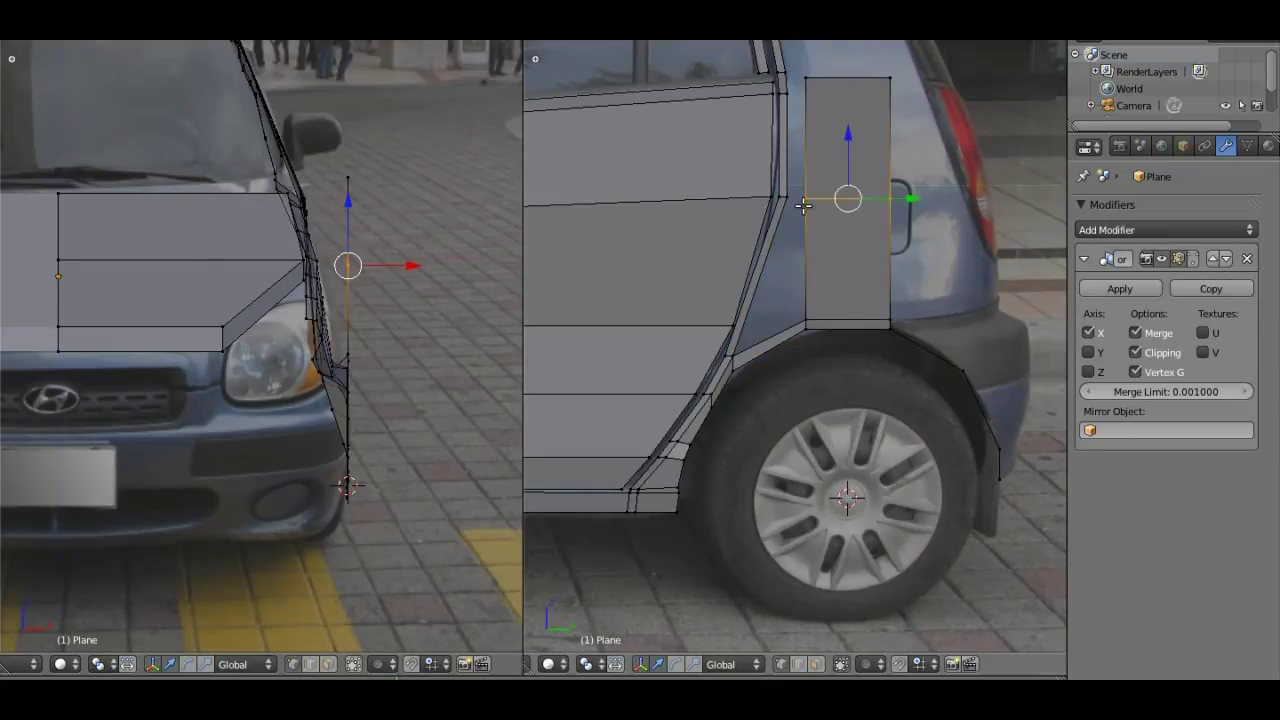
Step: Fill the gap between the panel's lower section and the rear-door edge with a face
right_click(785, 197, "shift")
right_click(805, 198)
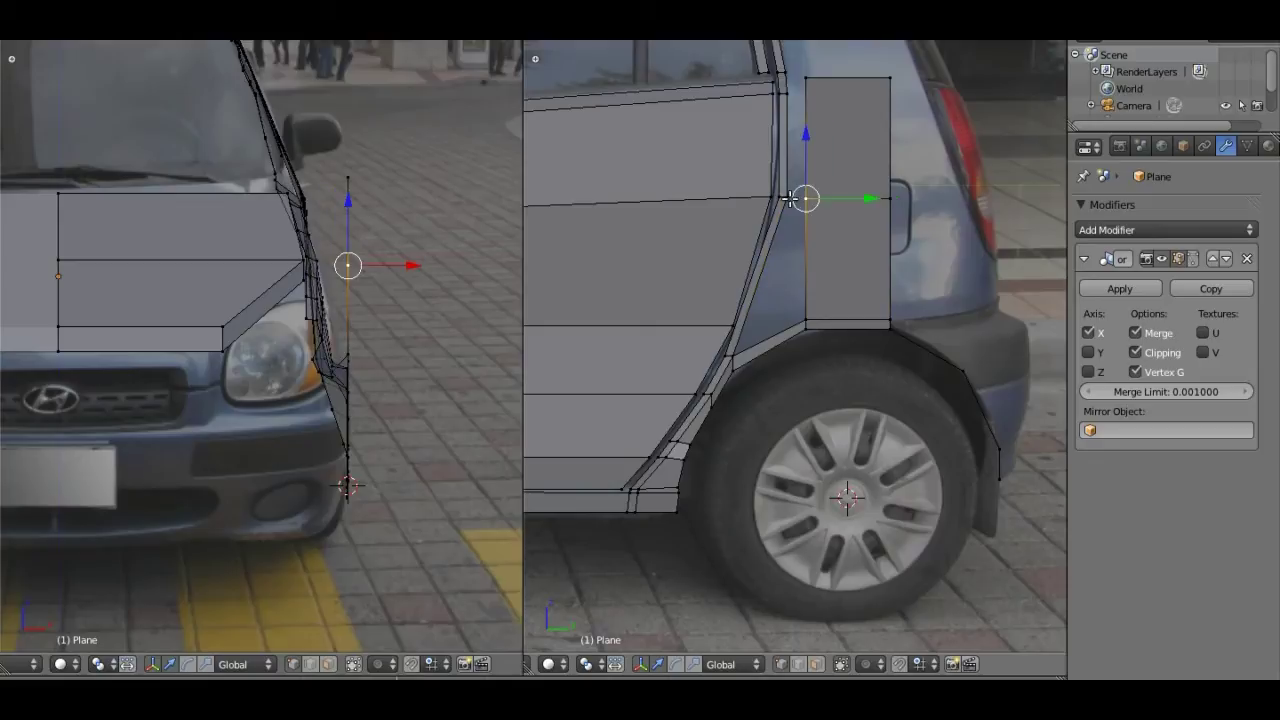
right_click(785, 197, "shift")
right_click(805, 320, "shift")
right_click(732, 356, "shift")
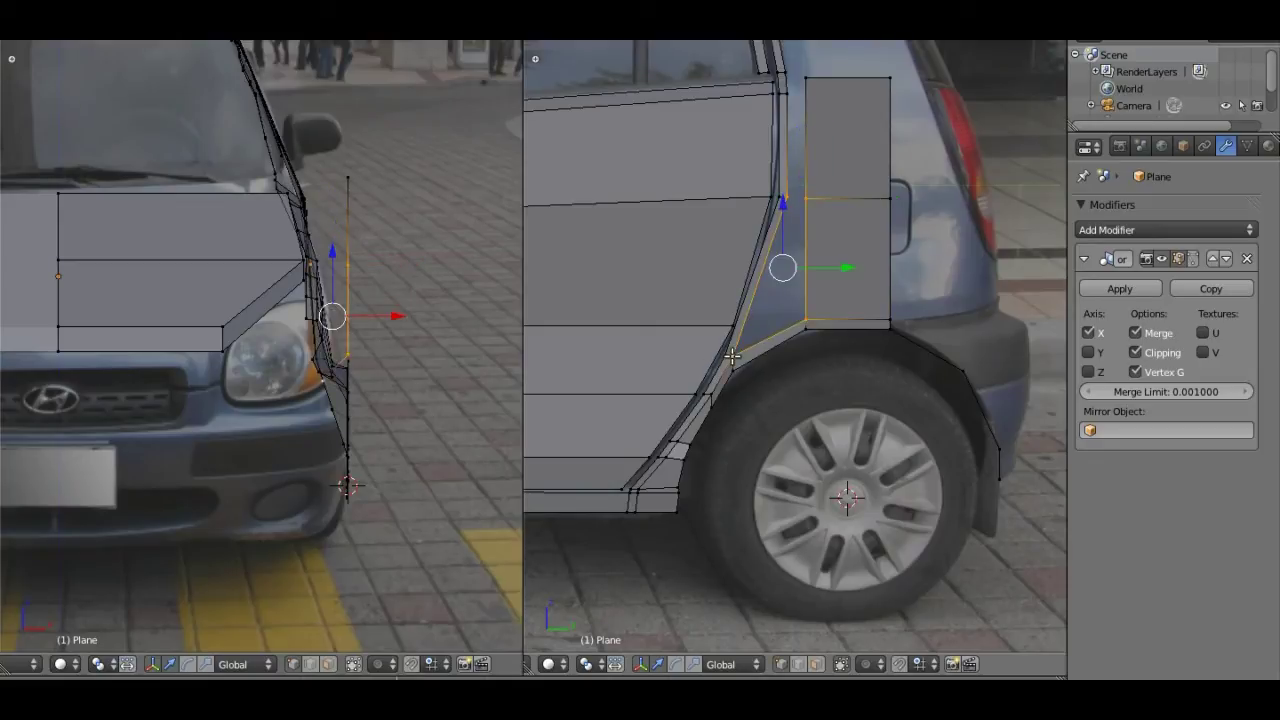
key("f")
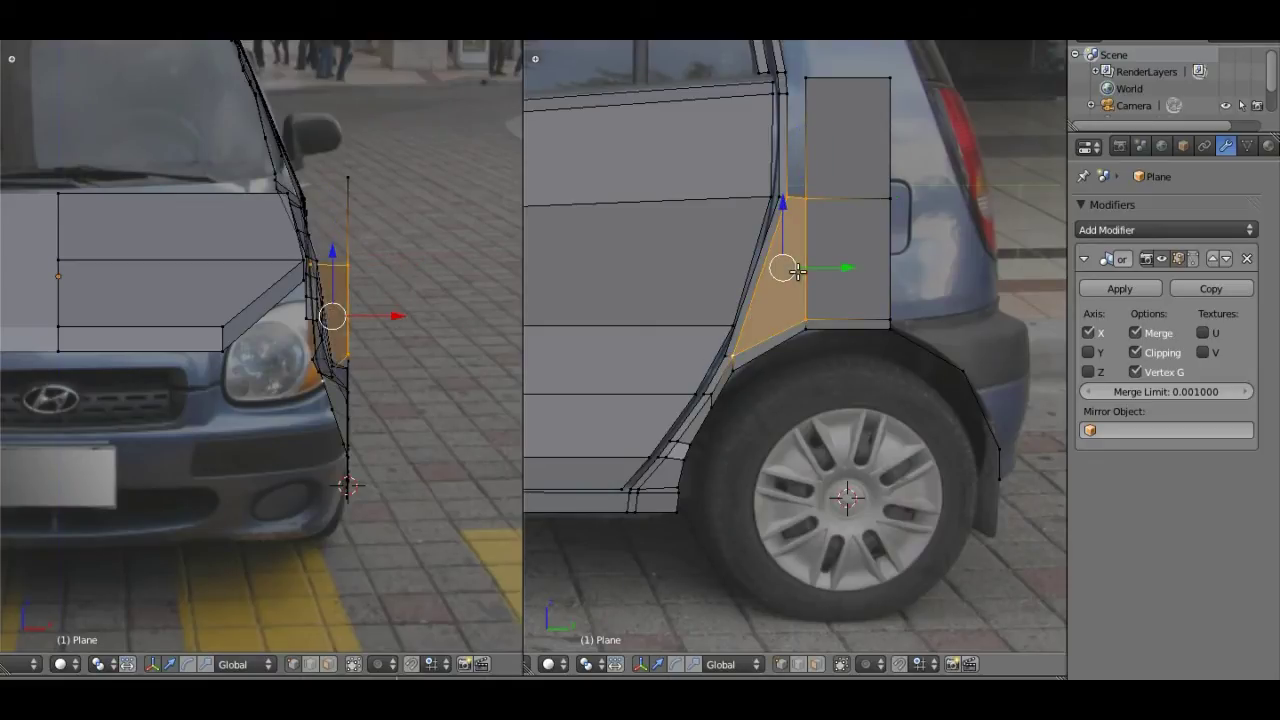
mouse_move(960, 270)
middle_mouse_down()
mouse_move(840, 285)
mouse_move(931, 283)
mouse_move(903, 360)
mouse_move(838, 362)
mouse_move(889, 377)
mouse_move(831, 268)
middle_mouse_up()
Step: Select the rear strip's edges and shift them sideways along the X axis
right_click(816, 265)
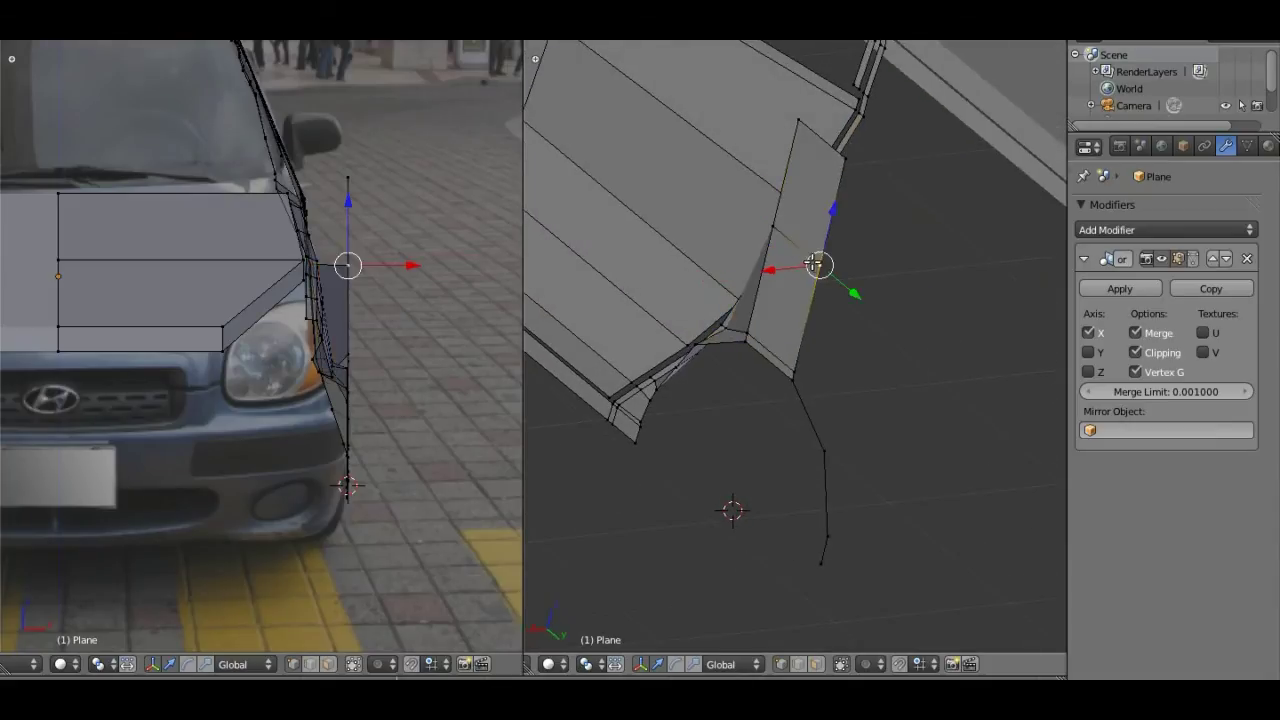
right_click(771, 224, "shift")
right_click(793, 124, "shift")
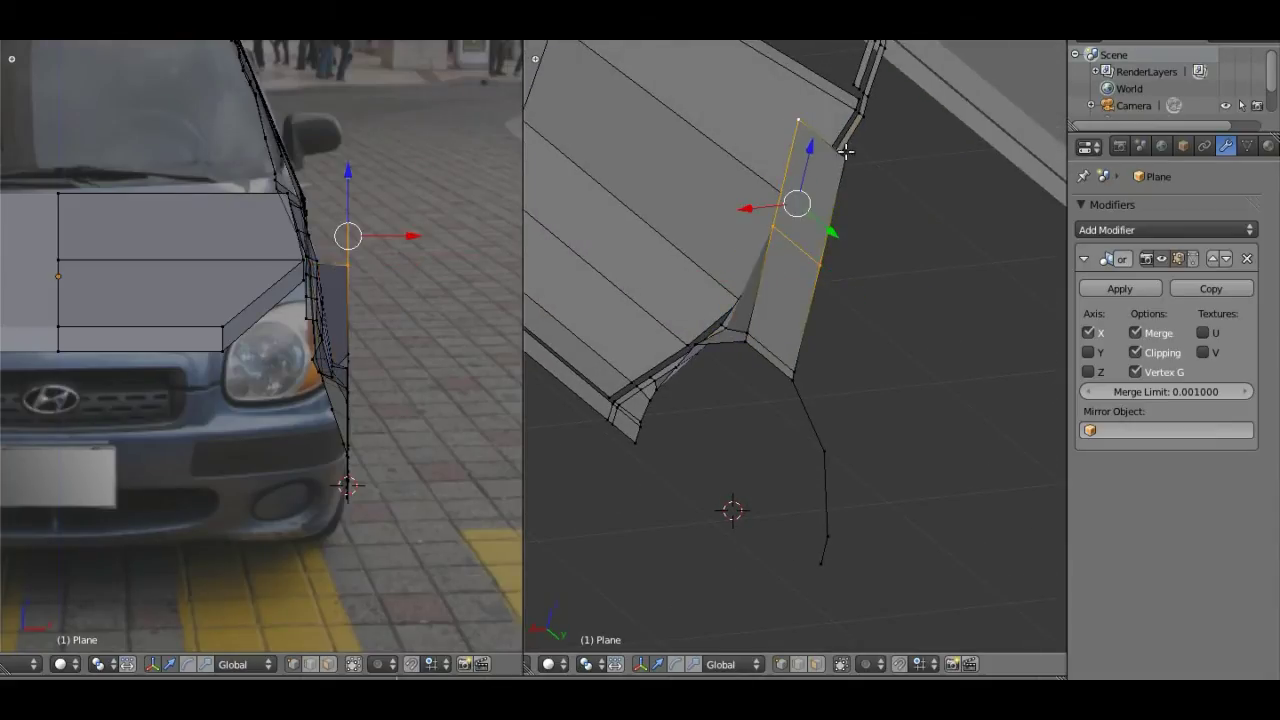
right_click(845, 160, "shift")
mouse_move(824, 304)
middle_mouse_down()
mouse_move(760, 240)
mouse_move(791, 237)
mouse_move(760, 238)
mouse_move(811, 240)
mouse_move(774, 226)
middle_mouse_up()
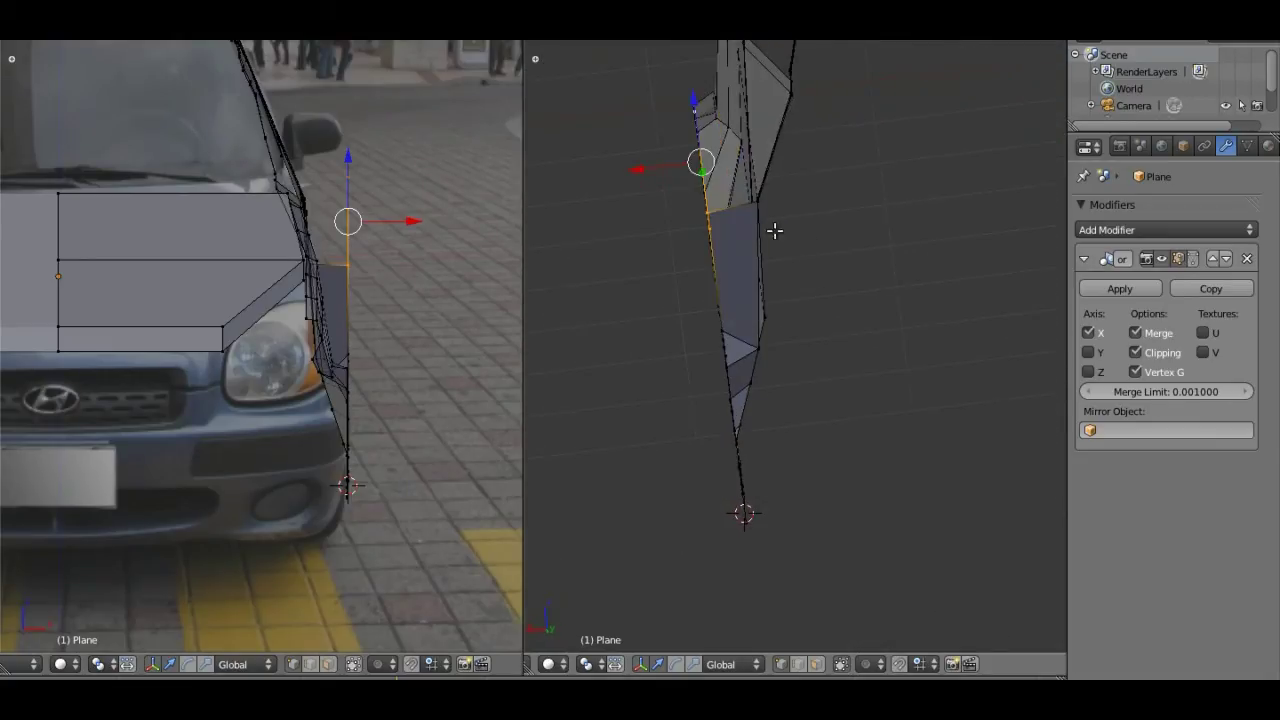
key("g")
key("x")
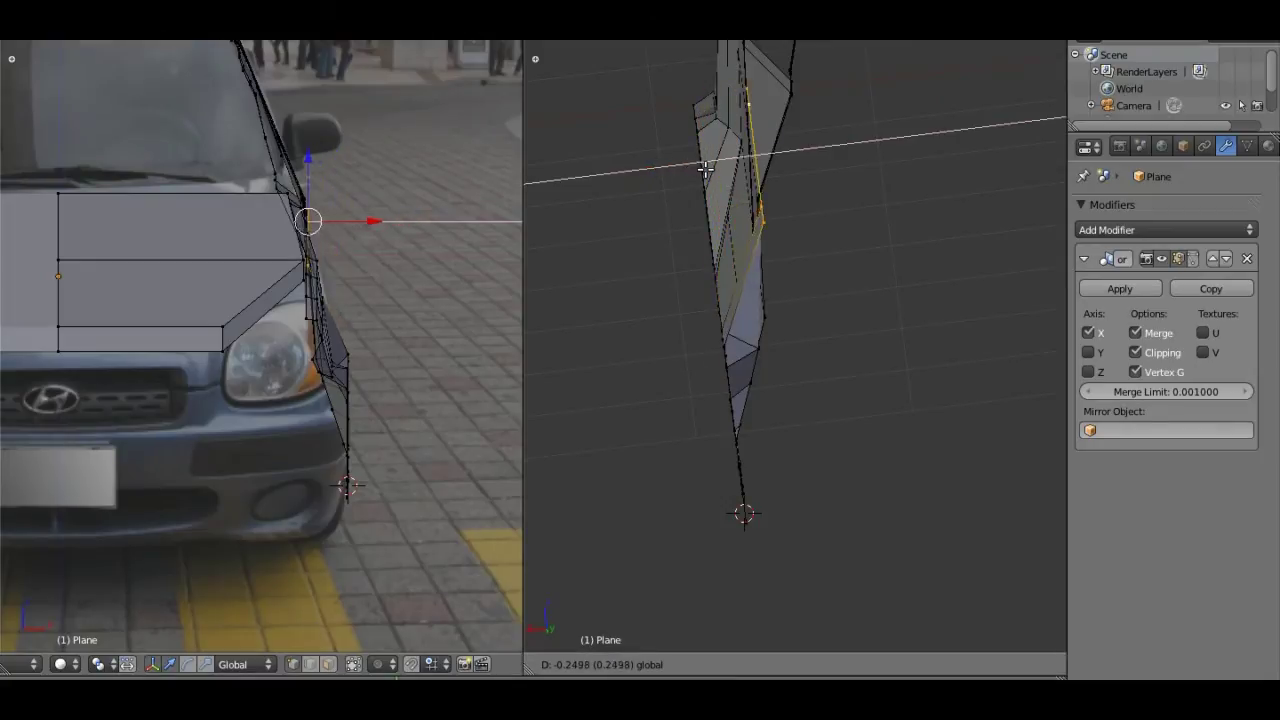
left_click(706, 166)
Step: Move two more panel edges along the X axis to line up the panel
middle_click_drag(750, 133, 806, 203)
right_click(806, 203)
right_click(838, 218)
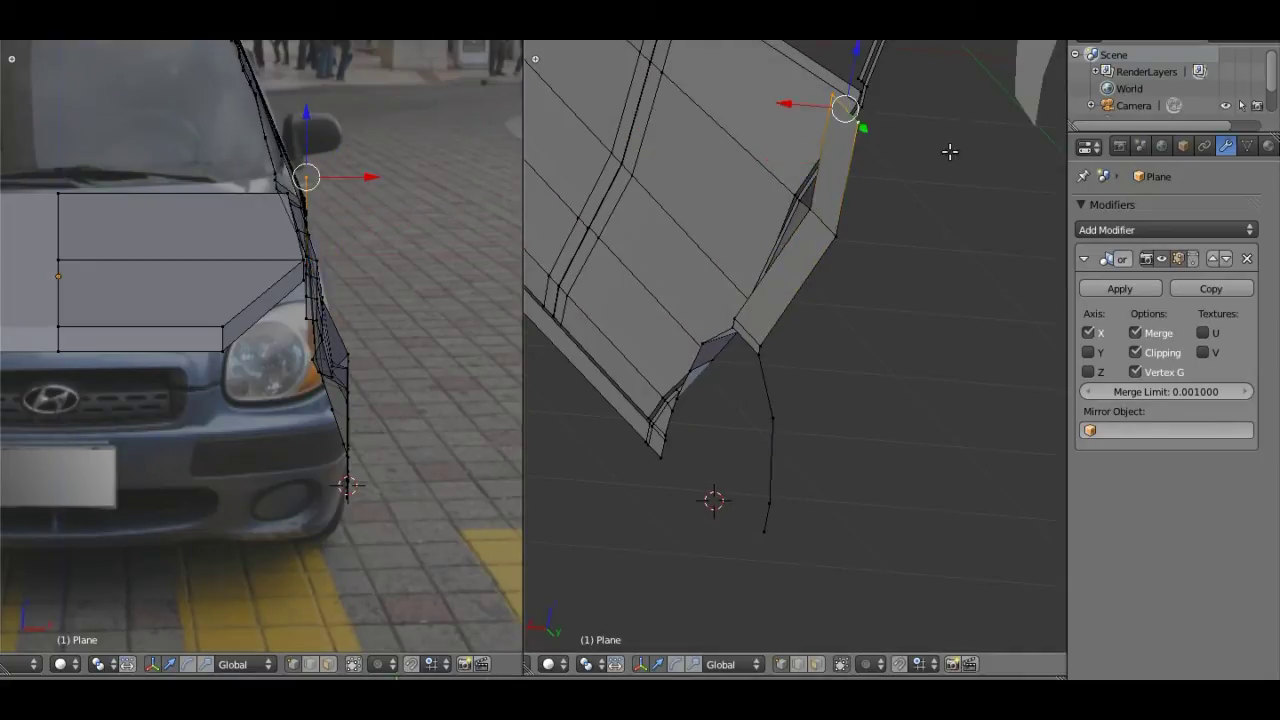
mouse_move(949, 149)
middle_mouse_down()
mouse_move(934, 266)
mouse_move(911, 291)
mouse_move(883, 249)
middle_mouse_up()
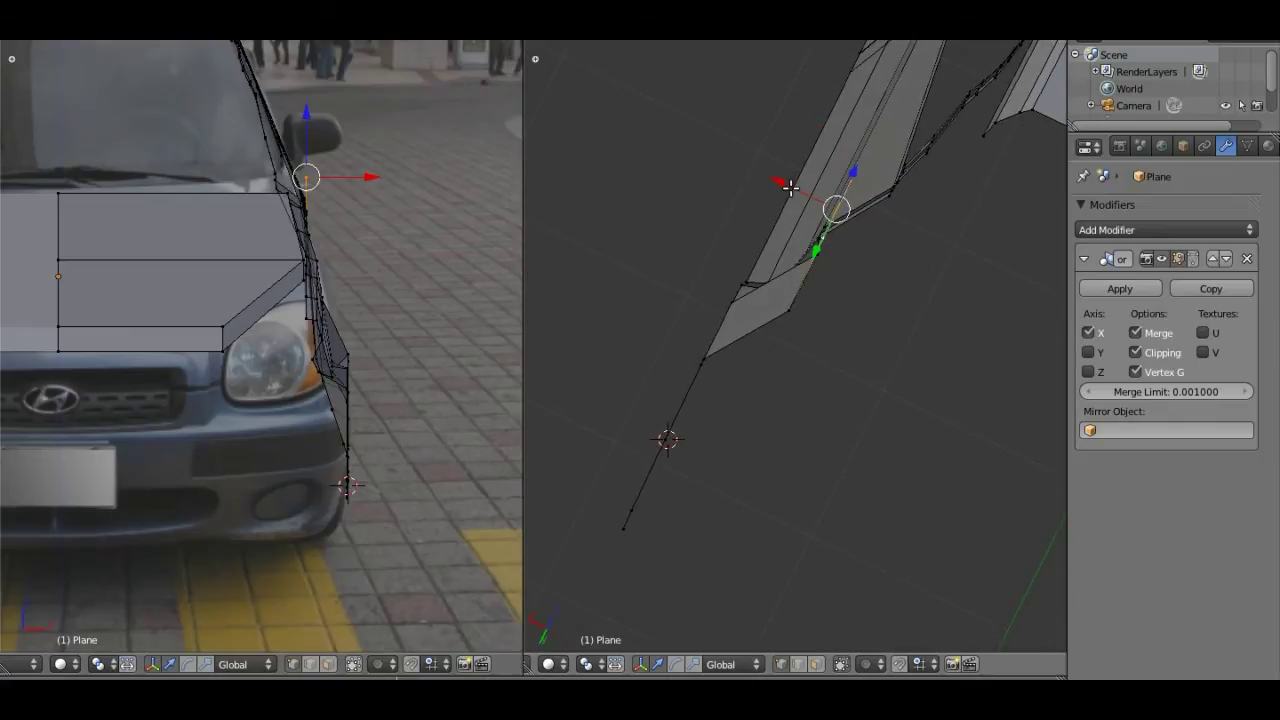
key("g")
key("x")
left_click(830, 200)
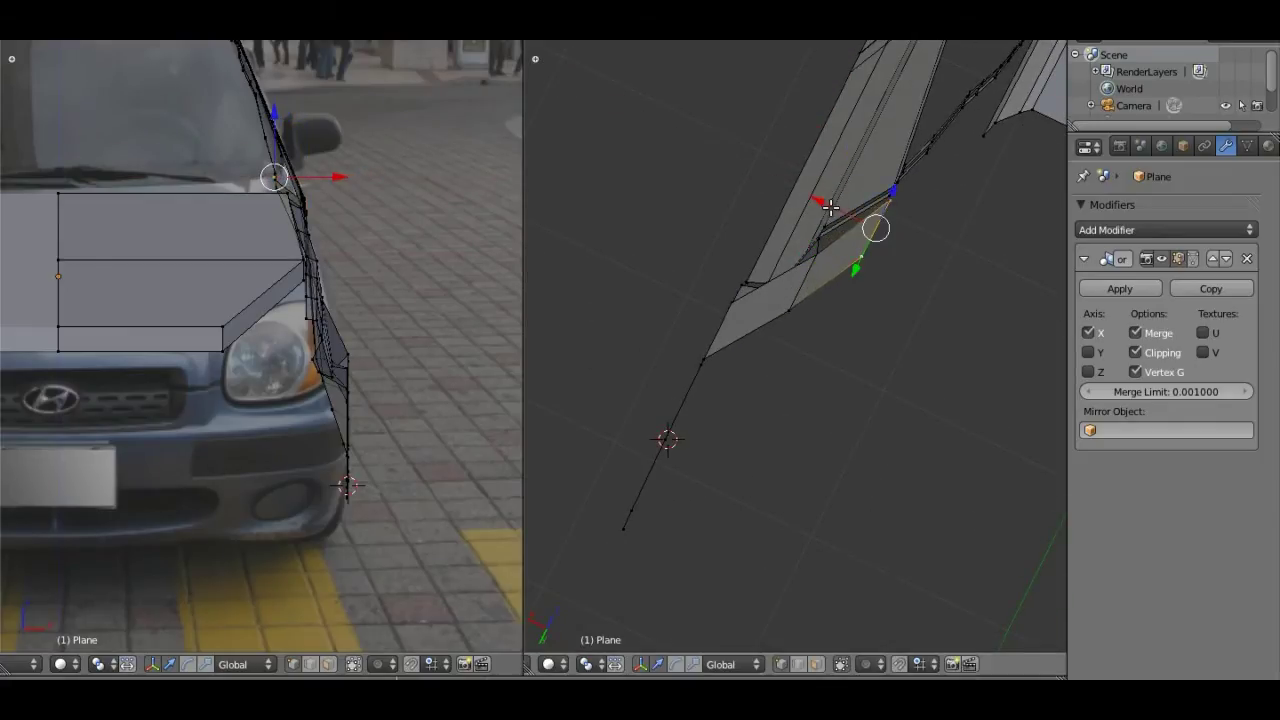
Step: Adjust an edge along the panel's lower rim, then return to the side reference view
mouse_move(830, 206)
middle_mouse_down()
mouse_move(835, 283)
mouse_move(880, 275)
mouse_move(847, 299)
mouse_move(860, 290)
mouse_move(880, 300)
mouse_move(870, 306)
middle_mouse_up()
scroll(850, 312, "up", 3)
scroll(850, 312, "up", 1)
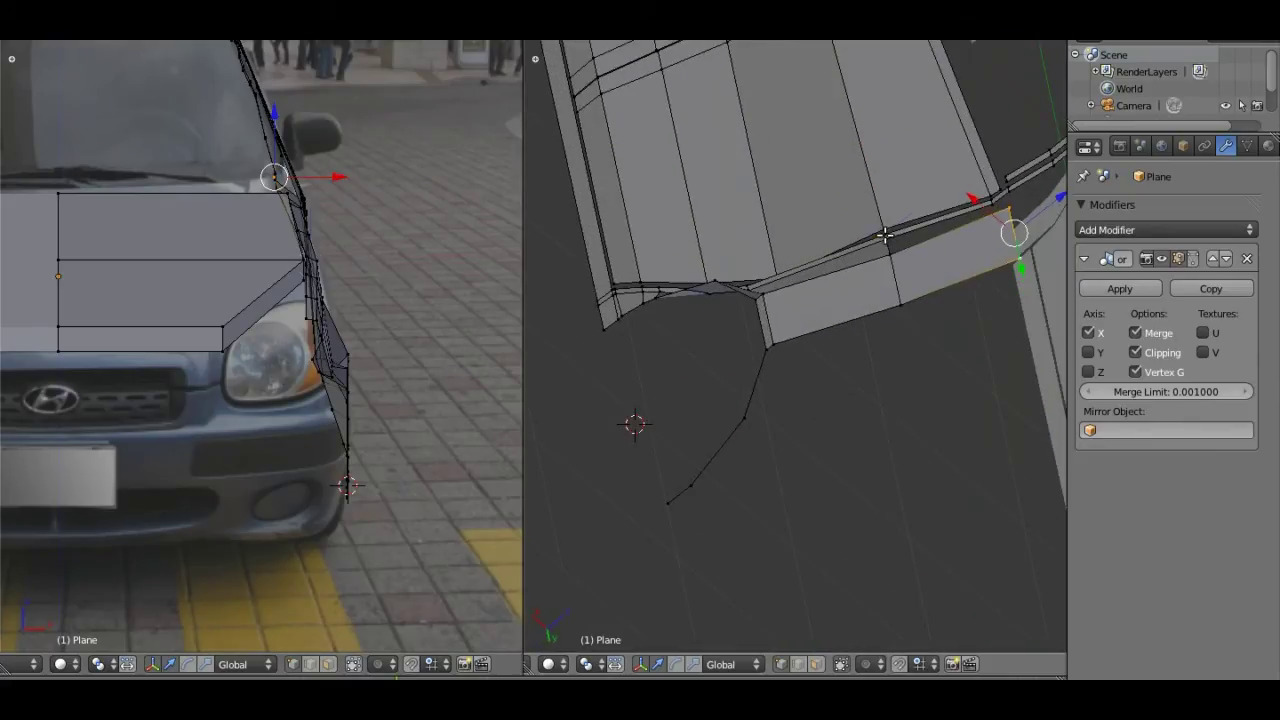
right_click(885, 235)
right_click(900, 245, "shift")
right_click(905, 245, "shift")
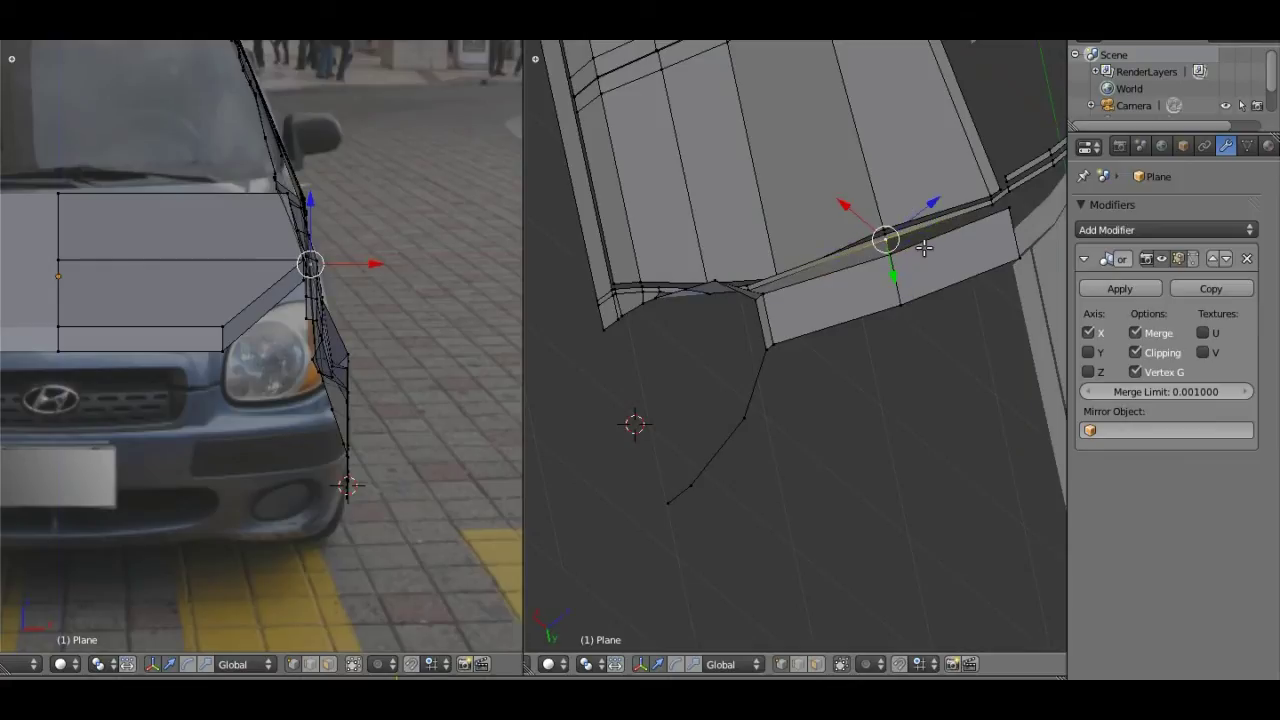
middle_click_drag(920, 247, 866, 222)
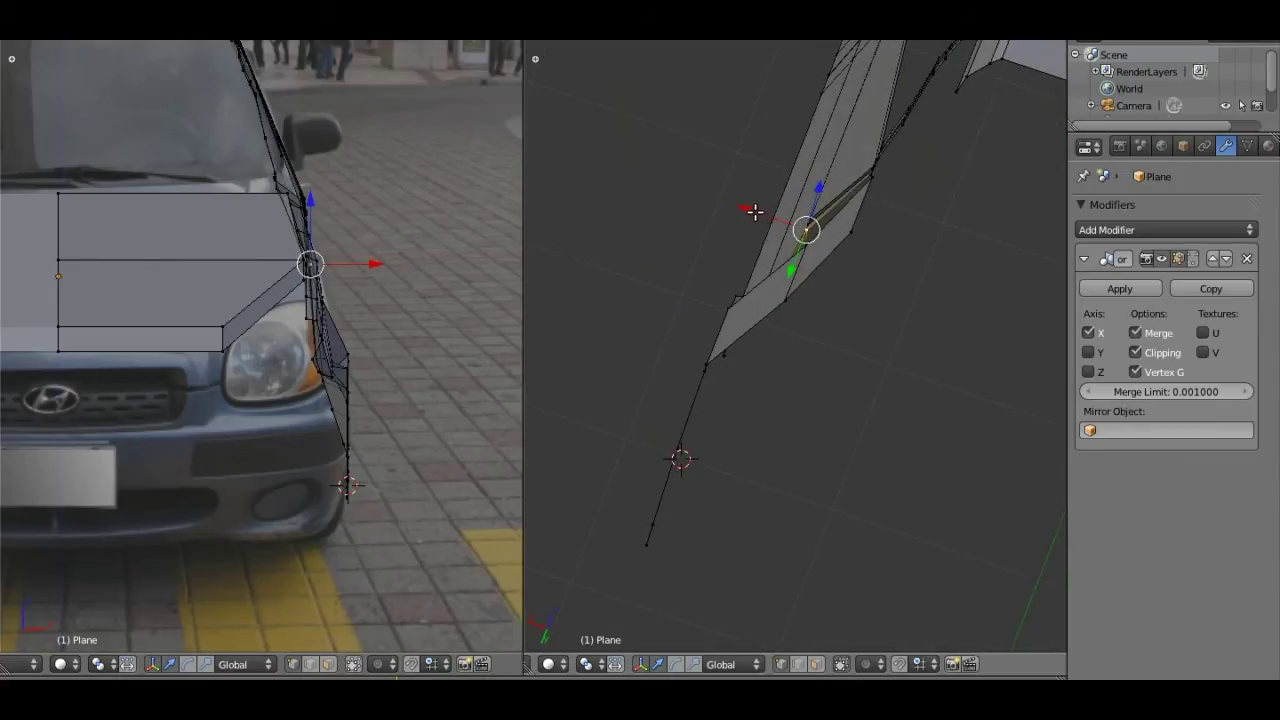
left_click_drag(754, 211, 761, 213)
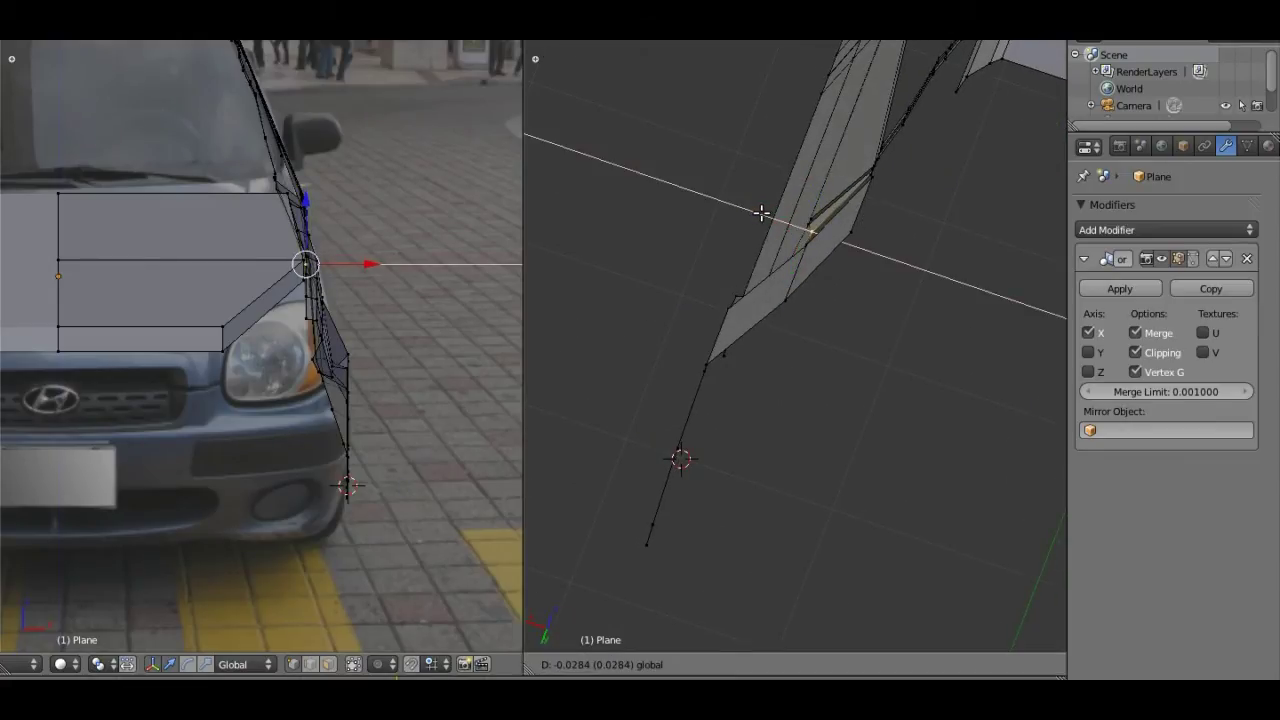
left_click_drag(761, 213, 761, 213)
mouse_move(761, 213)
middle_mouse_down()
mouse_move(741, 400)
mouse_move(766, 400)
mouse_move(732, 302)
middle_mouse_up()
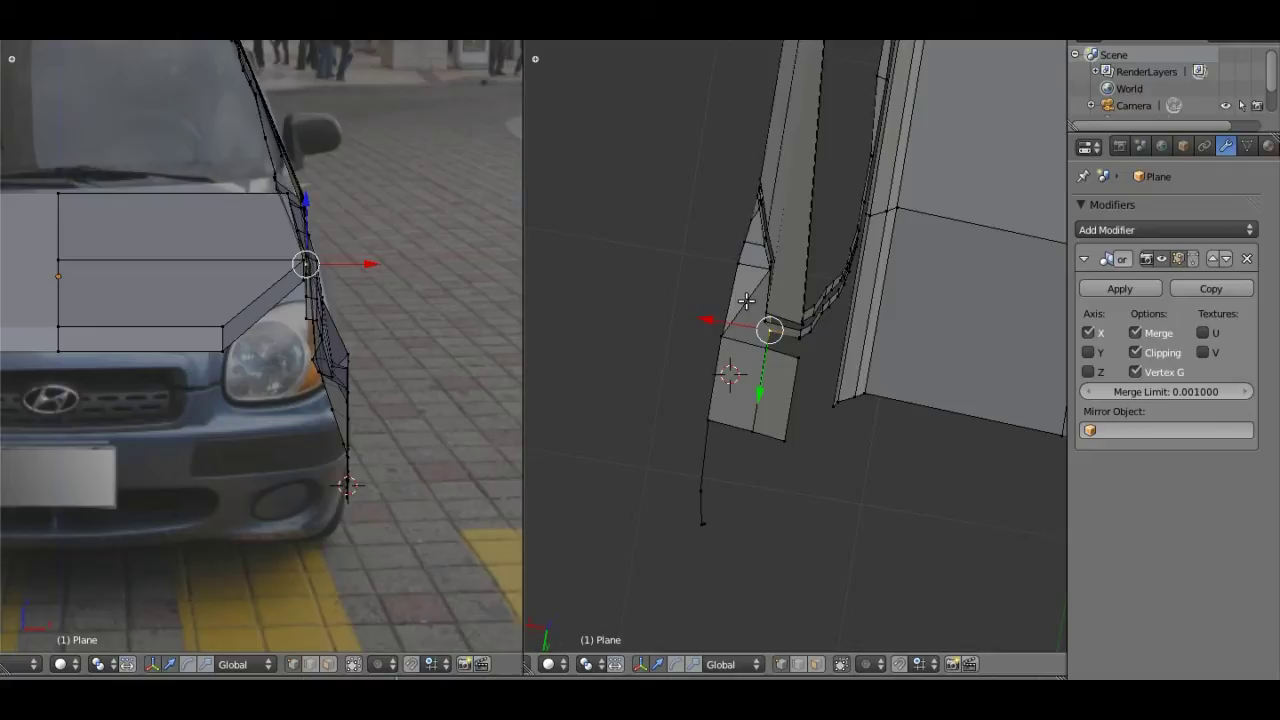
key("KP_8")
key("KP_8")
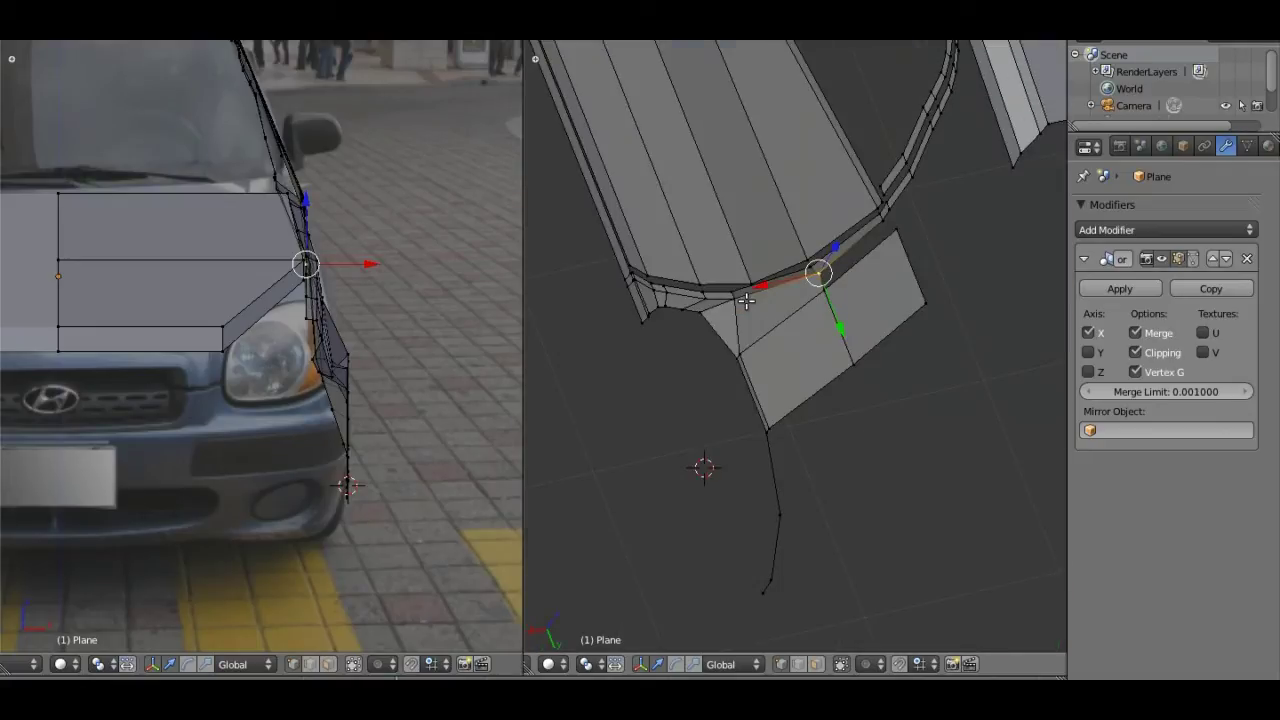
key("KP_3")
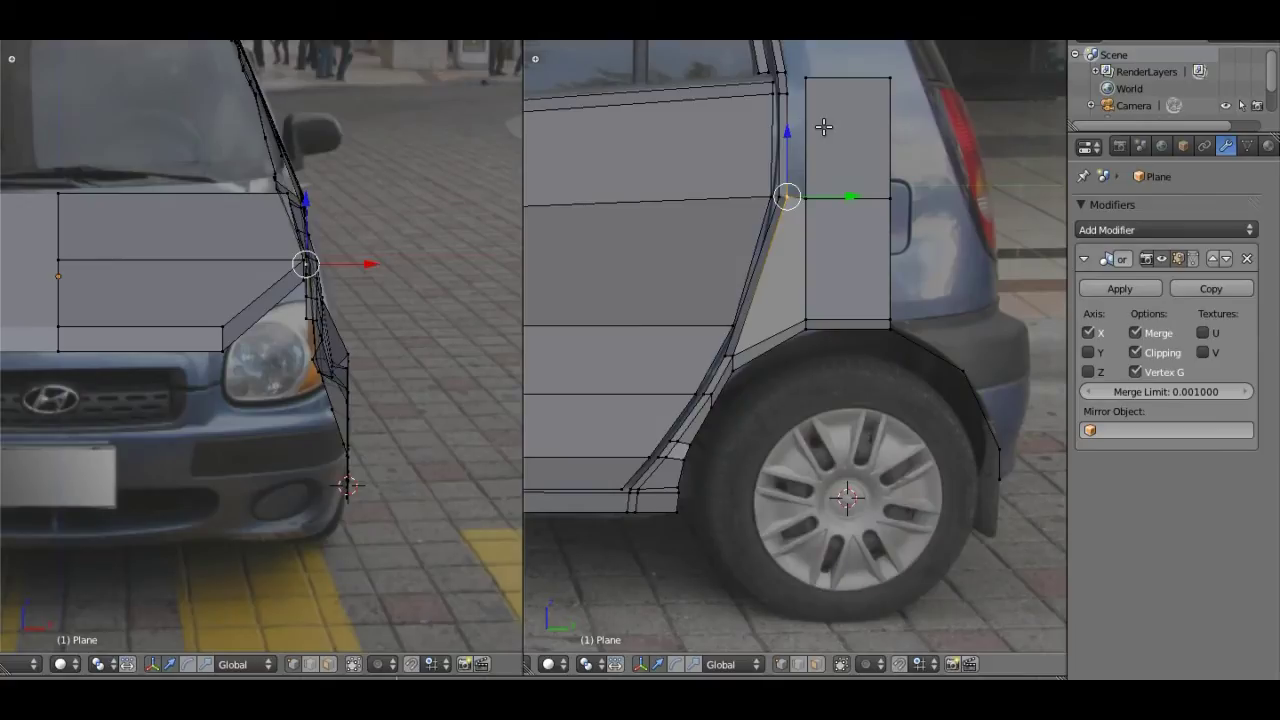
Step: Fill the upper gap between the quarter panel and the rear-door strip with a face
middle_click_drag(806, 72, 799, 169, "shift")
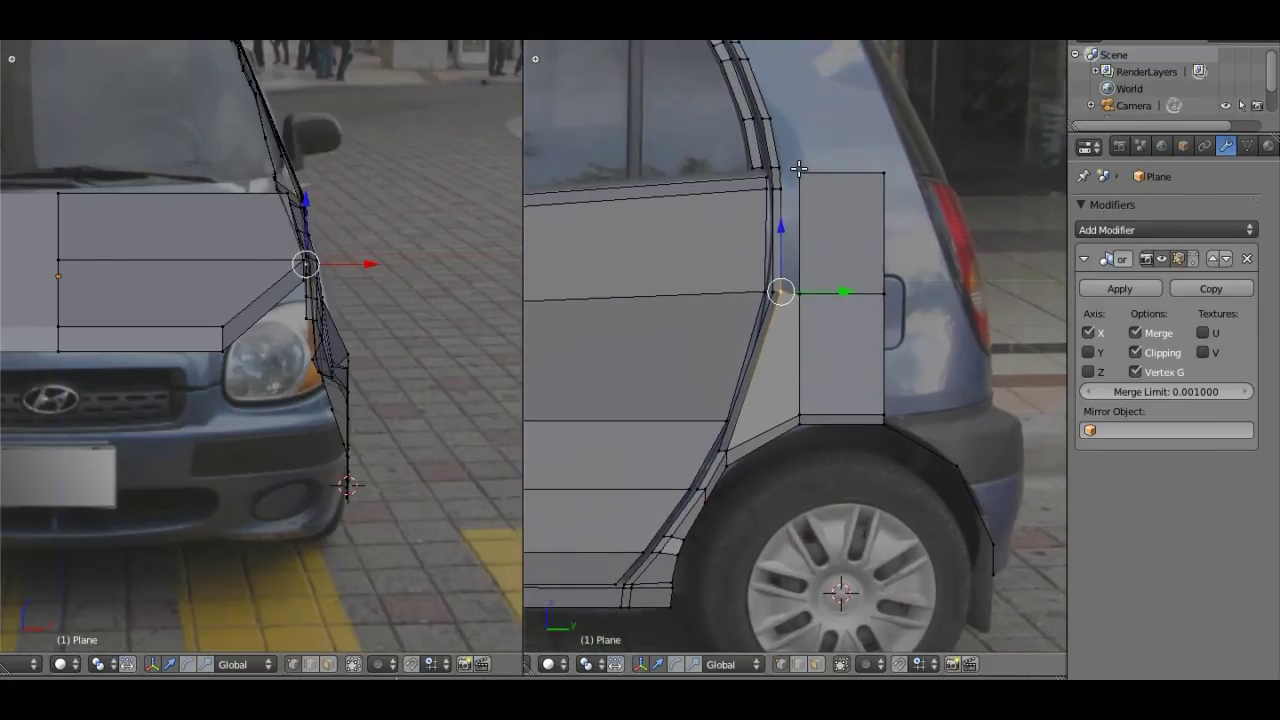
scroll(828, 210, "up", 3)
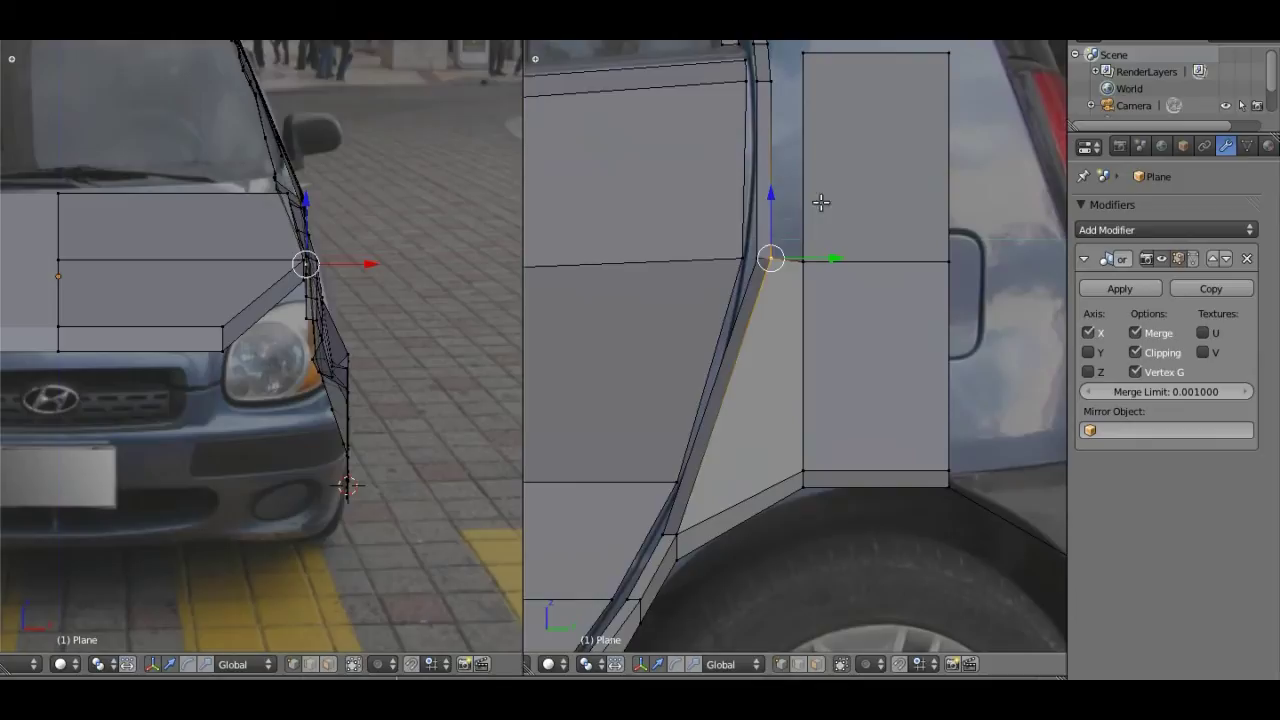
right_click(778, 86)
right_click(790, 60, "shift")
right_click(805, 262, "shift")
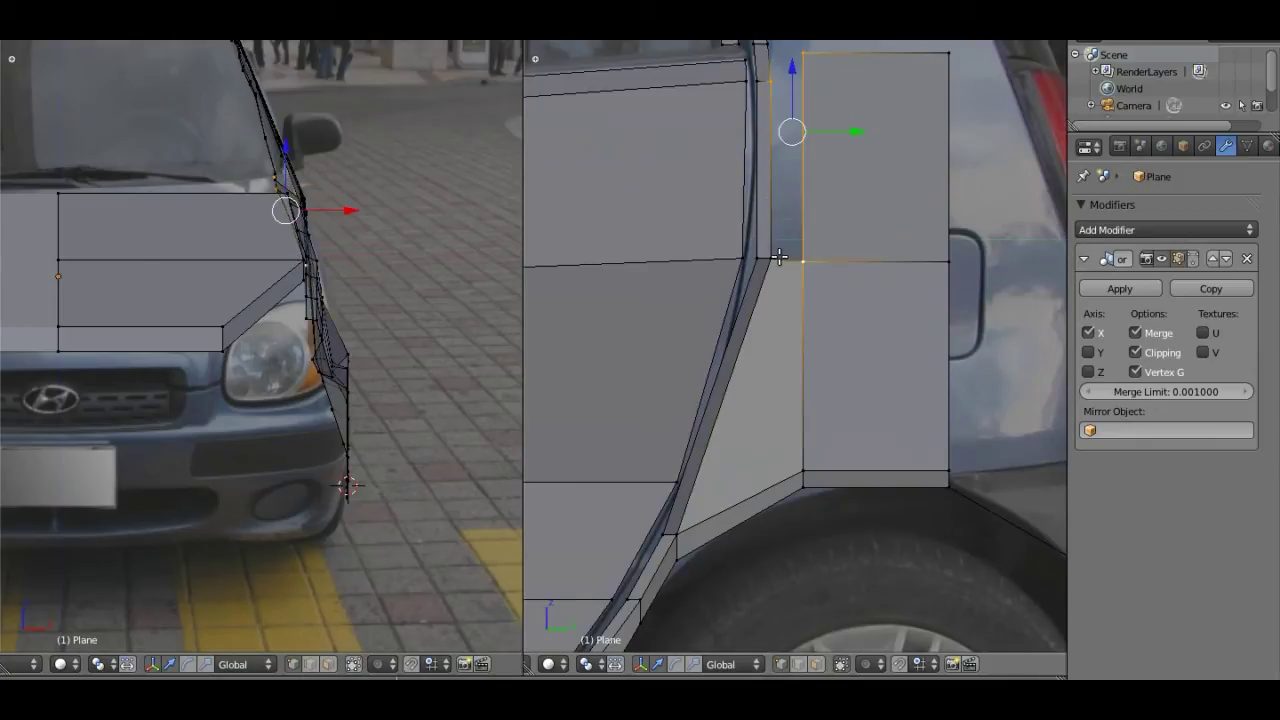
right_click(773, 255, "shift")
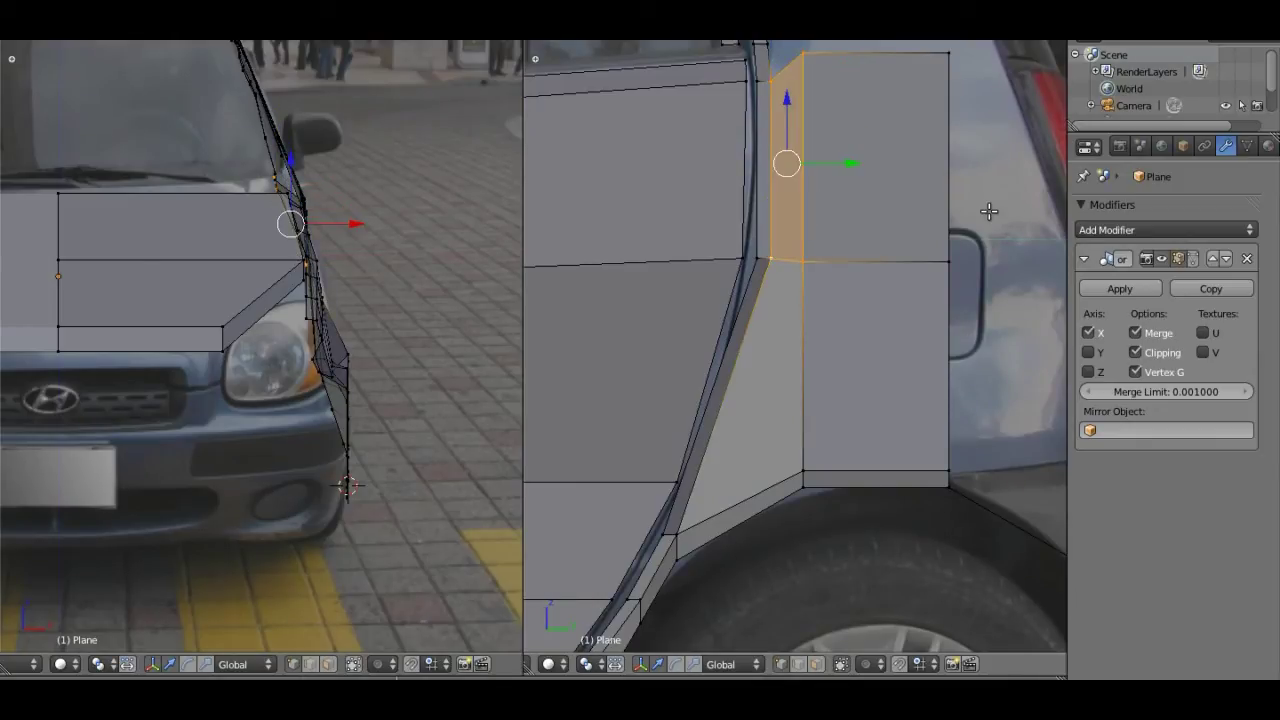
mouse_move(988, 209)
middle_mouse_down()
mouse_move(884, 235)
mouse_move(837, 289)
mouse_move(906, 277)
mouse_move(831, 302)
mouse_move(855, 305)
middle_mouse_up()
key("KP_3")
Step: Select the three vertices forming the panel's rear edge
scroll(854, 294, "down", 1)
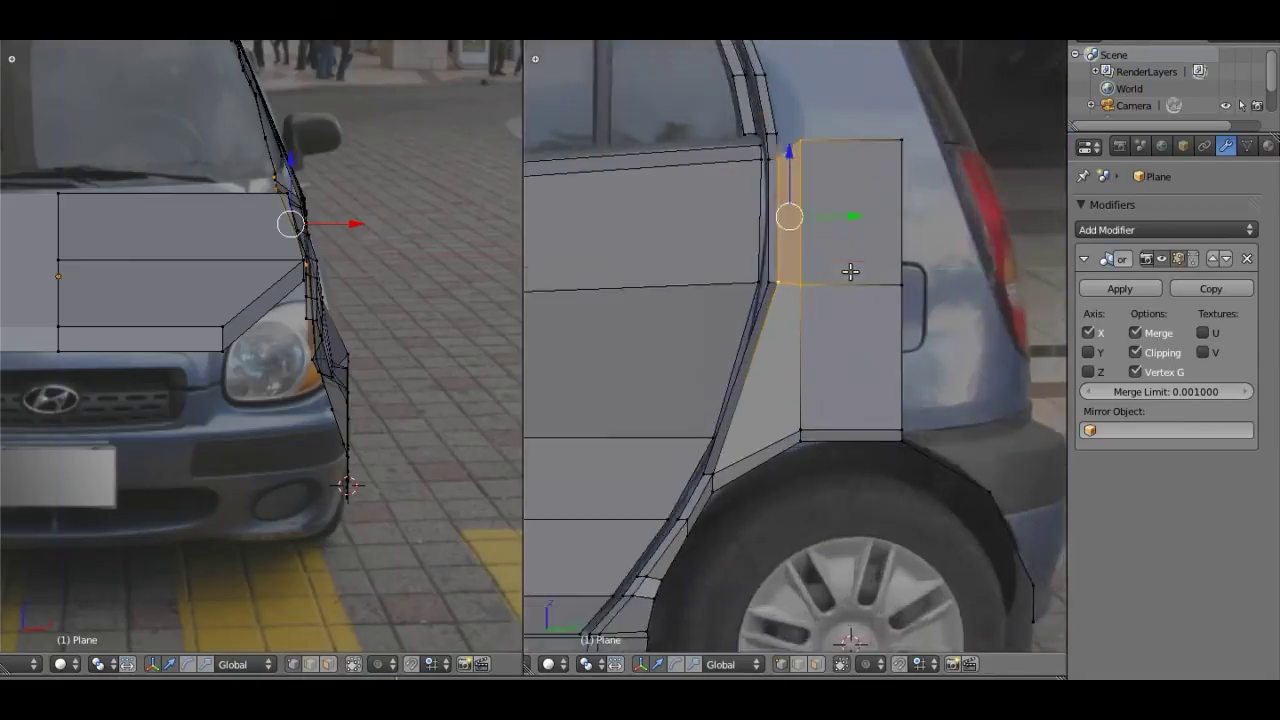
scroll(909, 323, "down", 1)
scroll(890, 318, "down", 1)
mouse_move(890, 318)
middle_mouse_down("shift")
mouse_move(857, 286)
mouse_move(826, 286)
middle_mouse_up("shift")
right_click(789, 167)
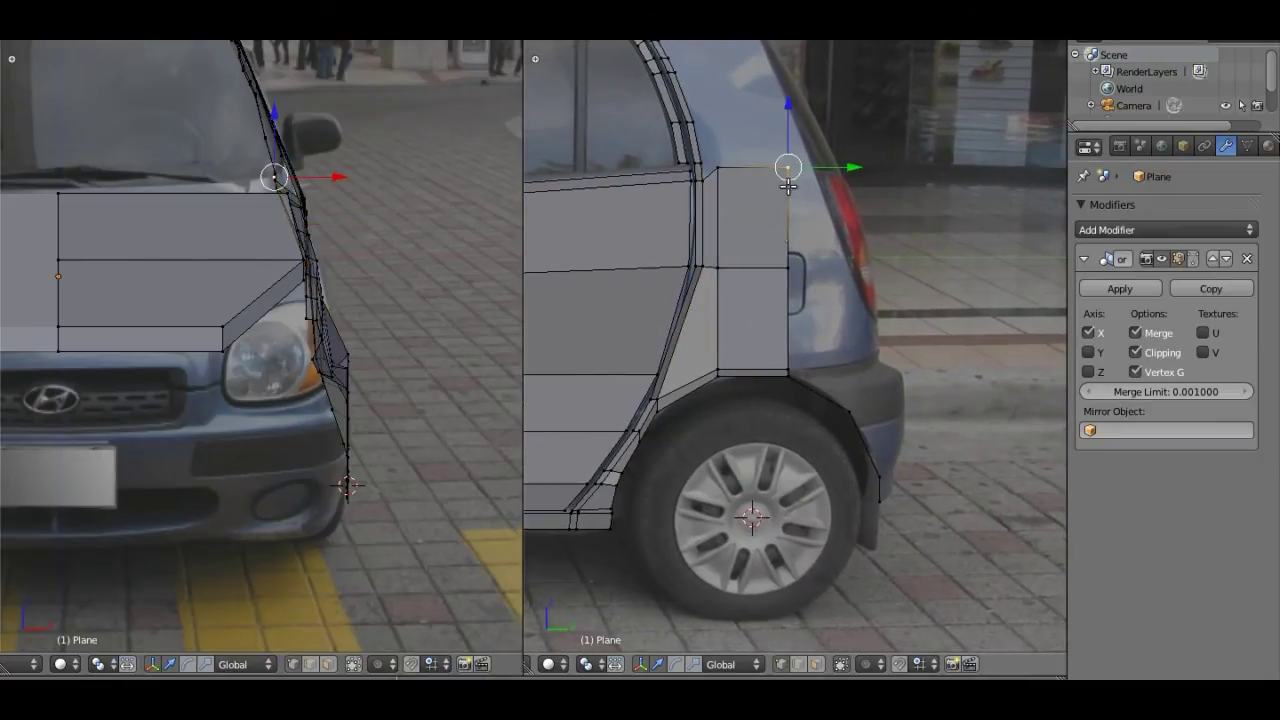
right_click(788, 267, "shift")
right_click(789, 362, "shift")
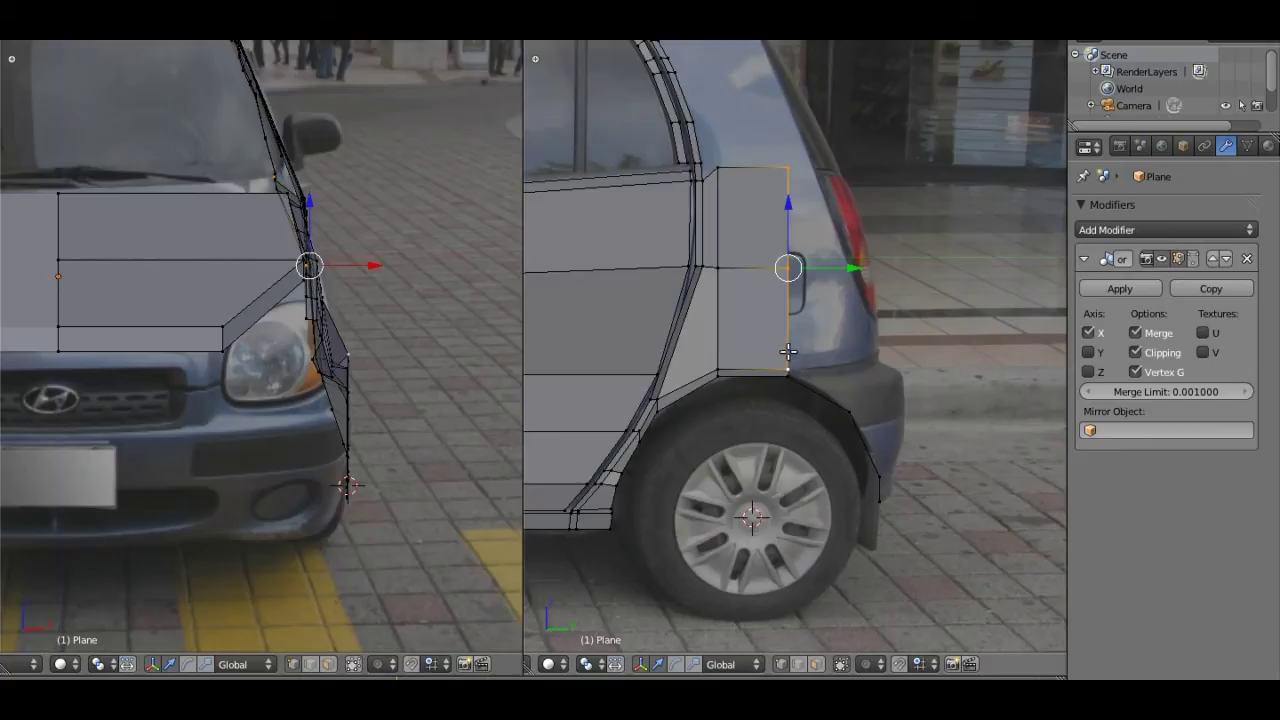
Step: Slide the panel's rear edge along Y back to the taillight
scroll(793, 356, "up", 2)
scroll(793, 356, "up", 5)
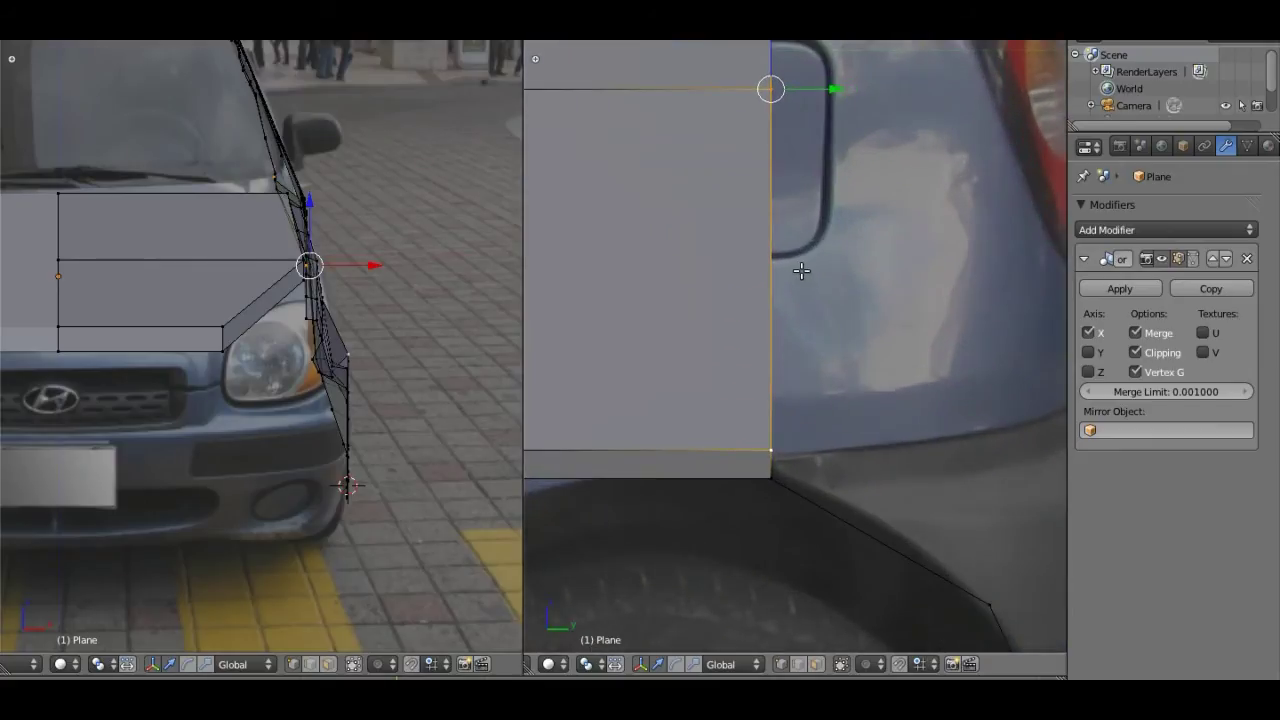
key("g")
key("y")
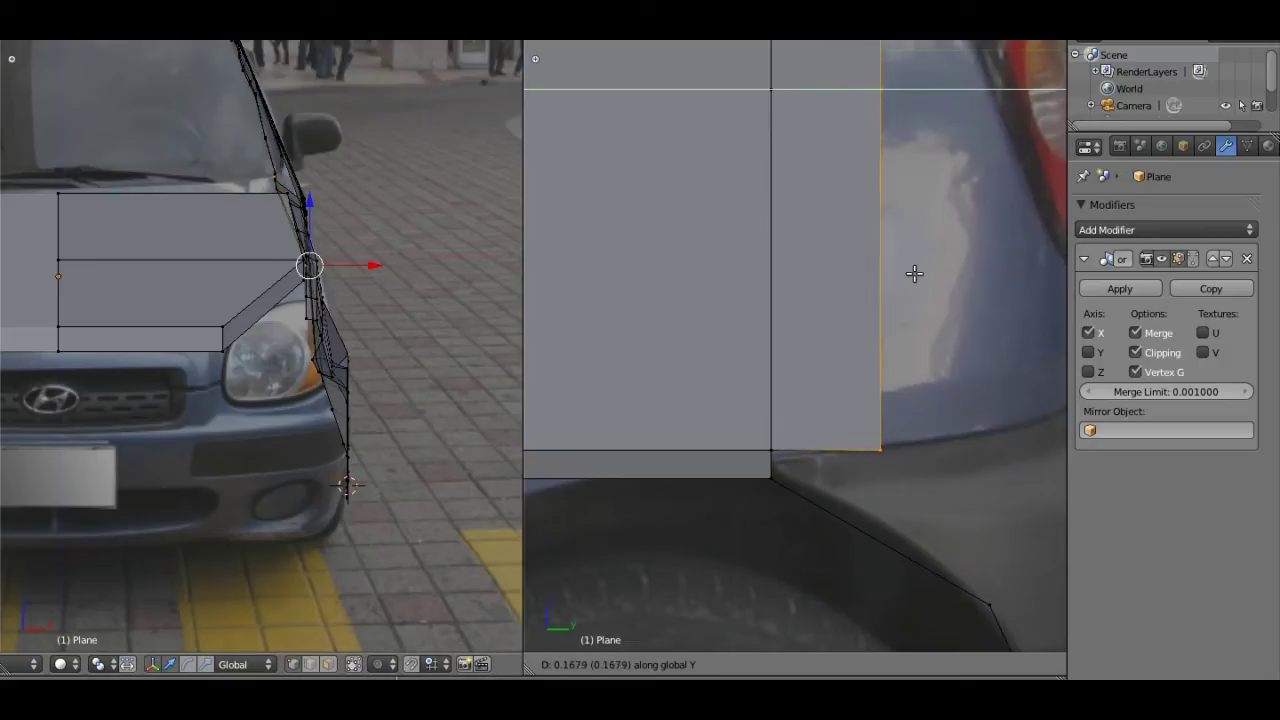
left_click(977, 277)
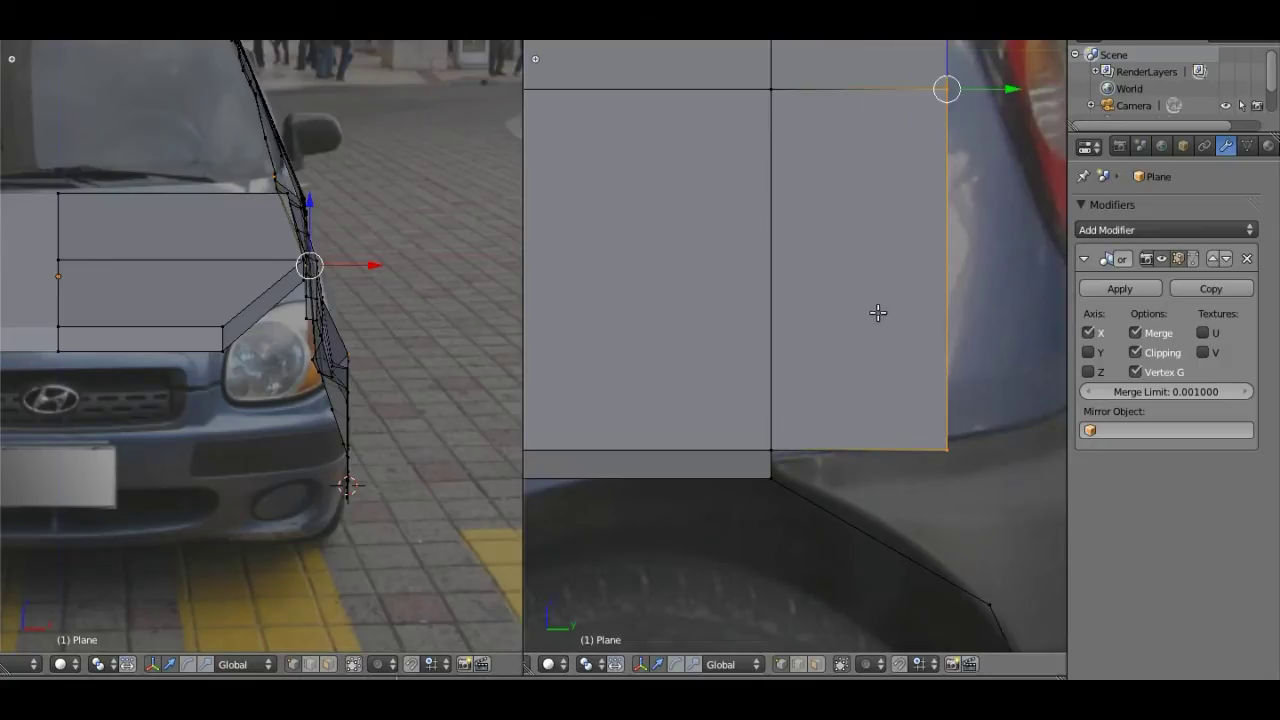
scroll(878, 313, "down", 5)
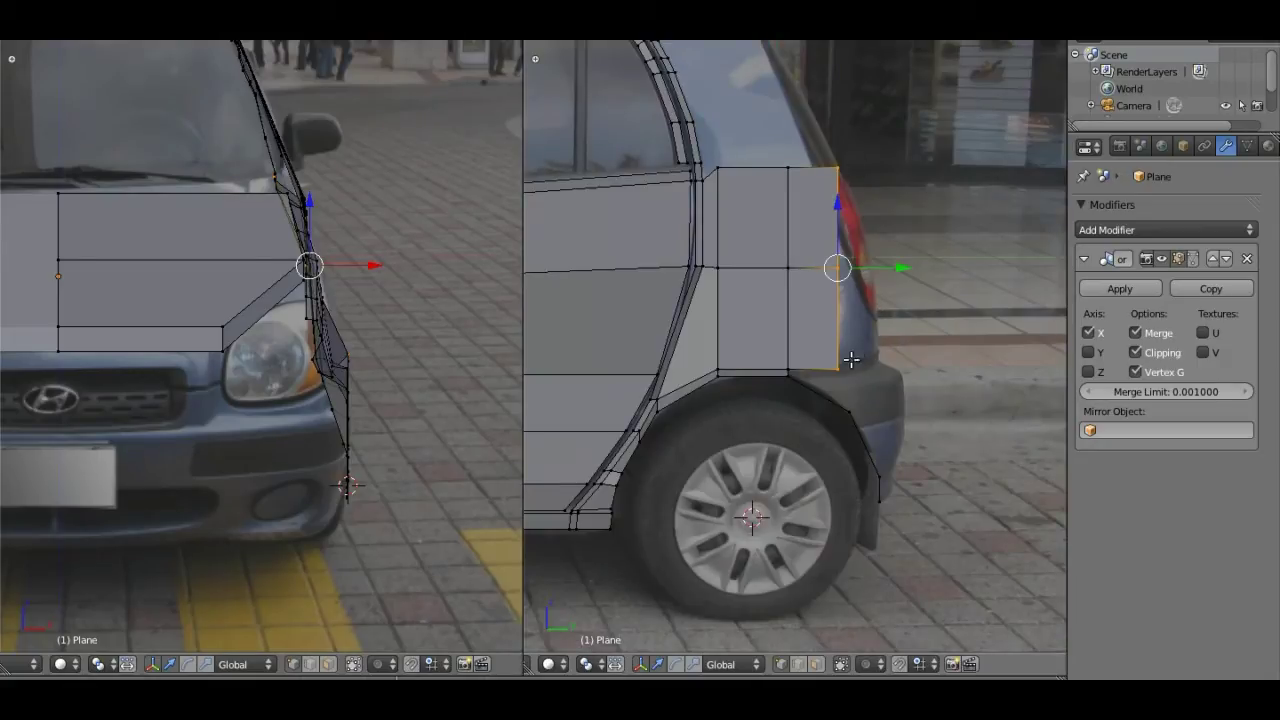
scroll(845, 362, "up", 2)
scroll(830, 345, "up", 2)
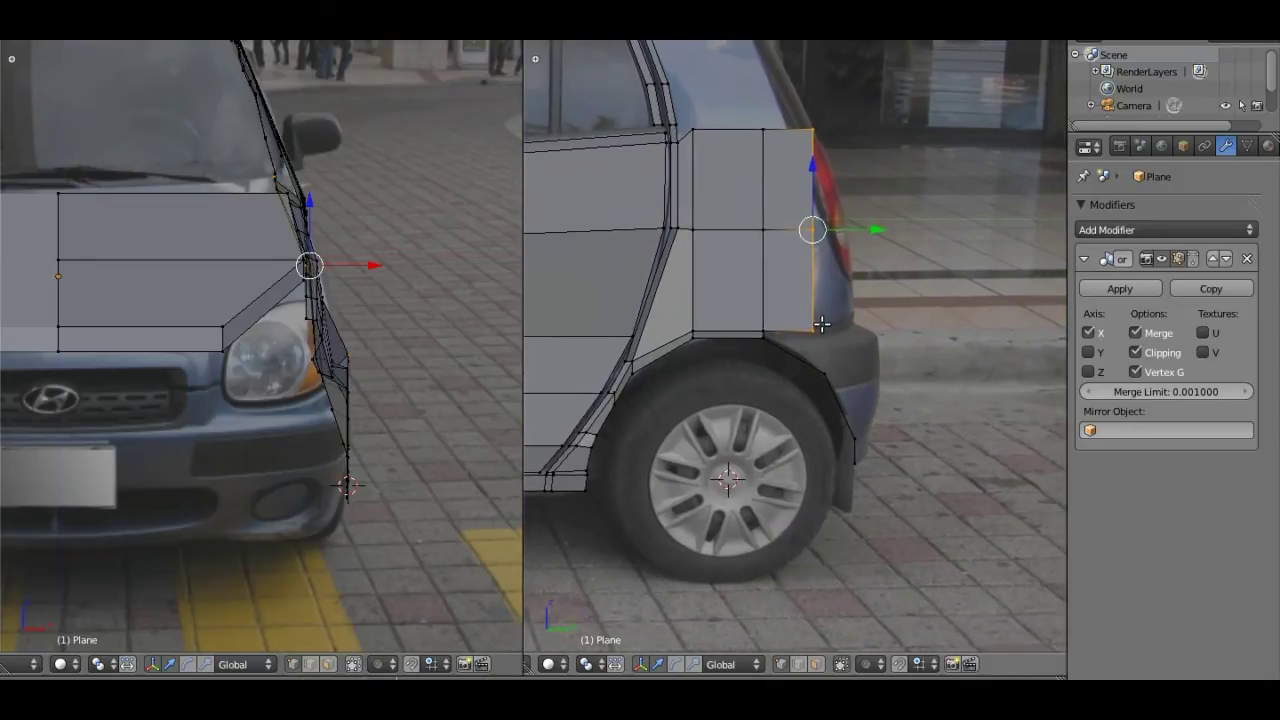
scroll(819, 331, "up", 3)
Step: Raise the lower rear corner vertex along Z onto the bumper's top
right_click(660, 308)
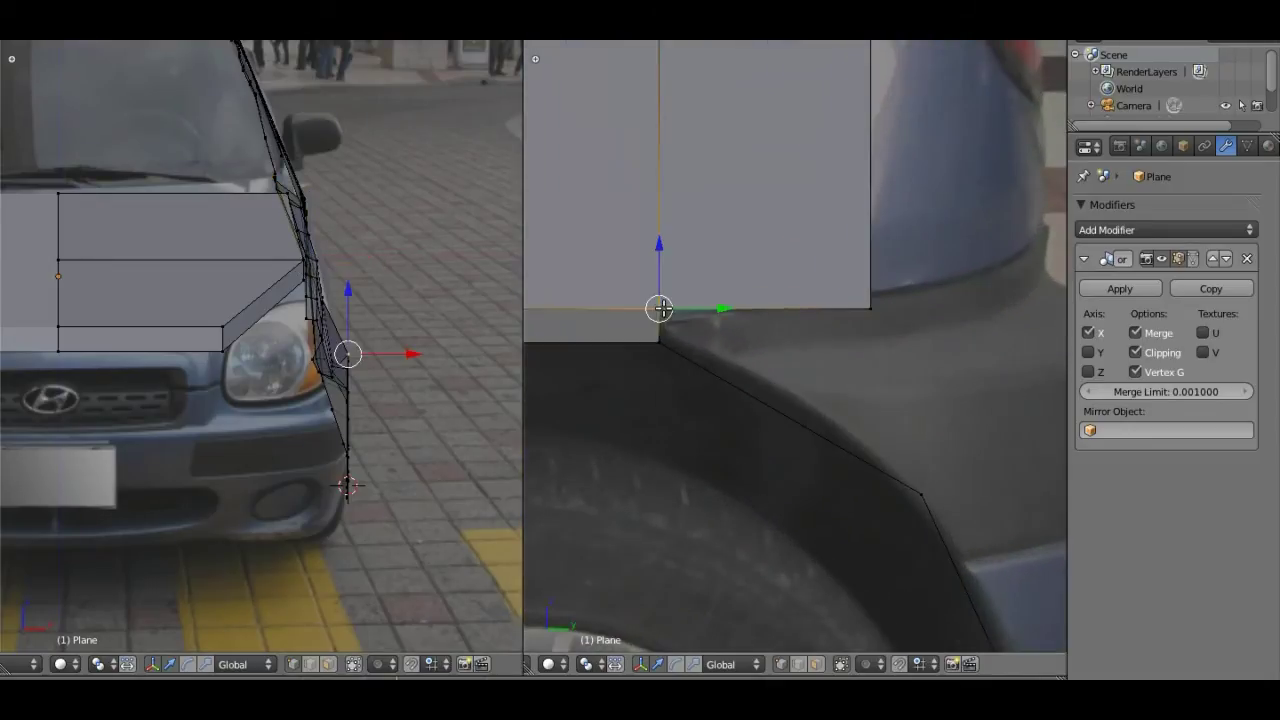
right_click(660, 341, "shift")
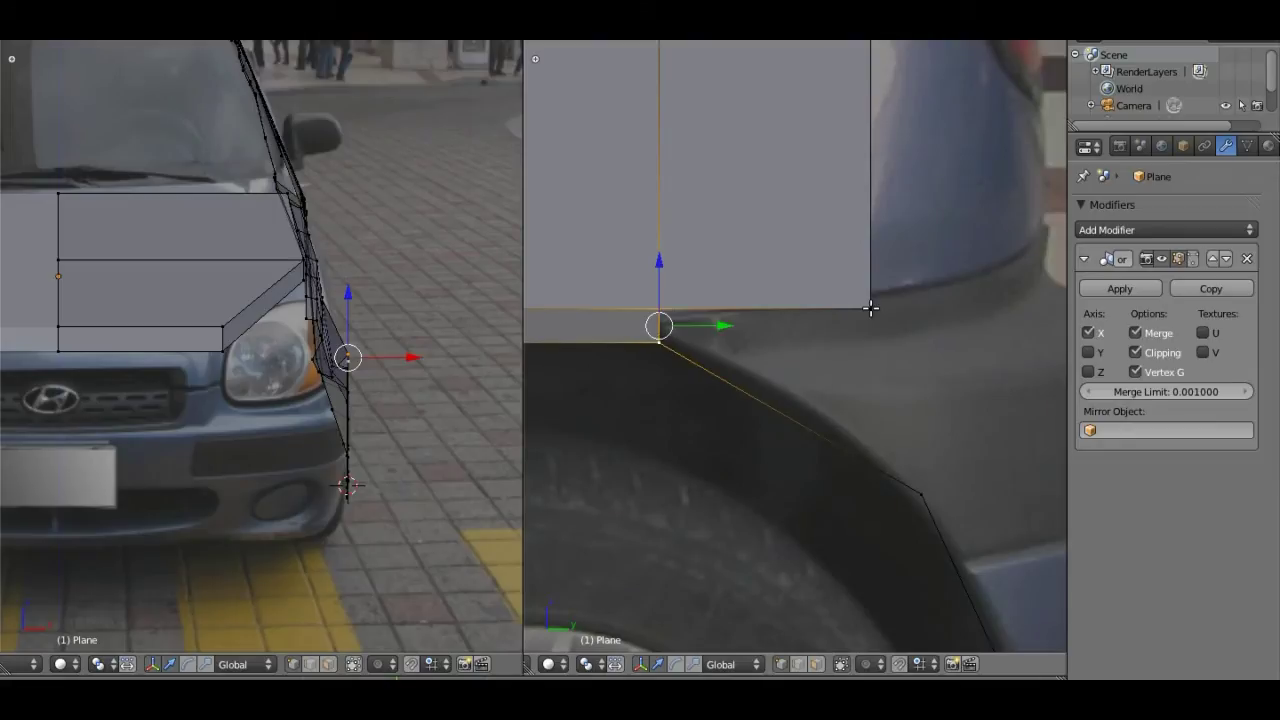
right_click(871, 309)
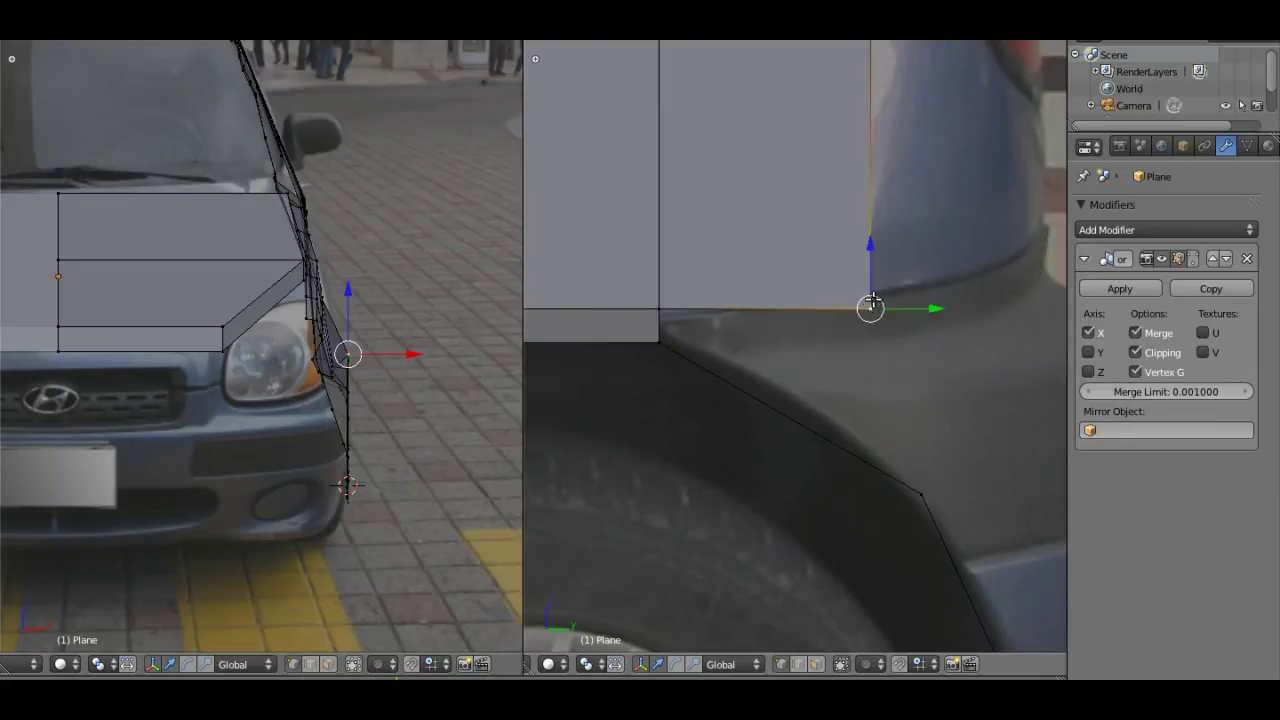
key("g")
key("z")
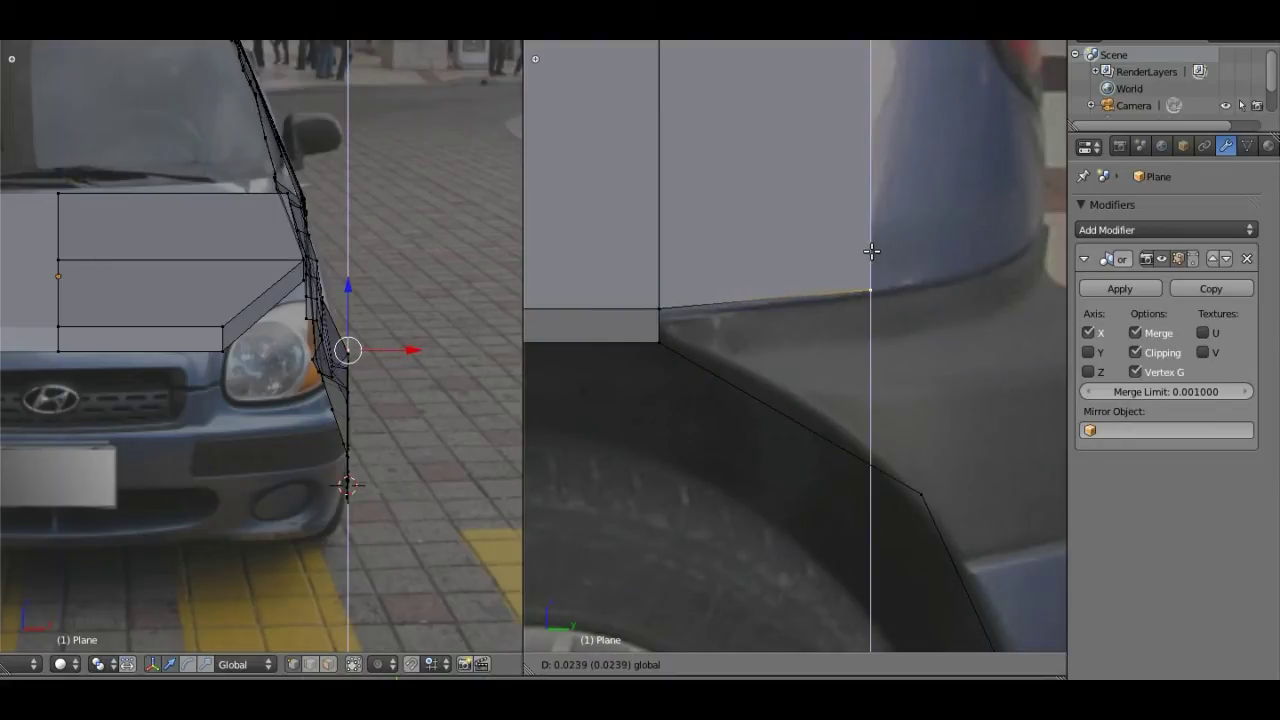
left_click(872, 252)
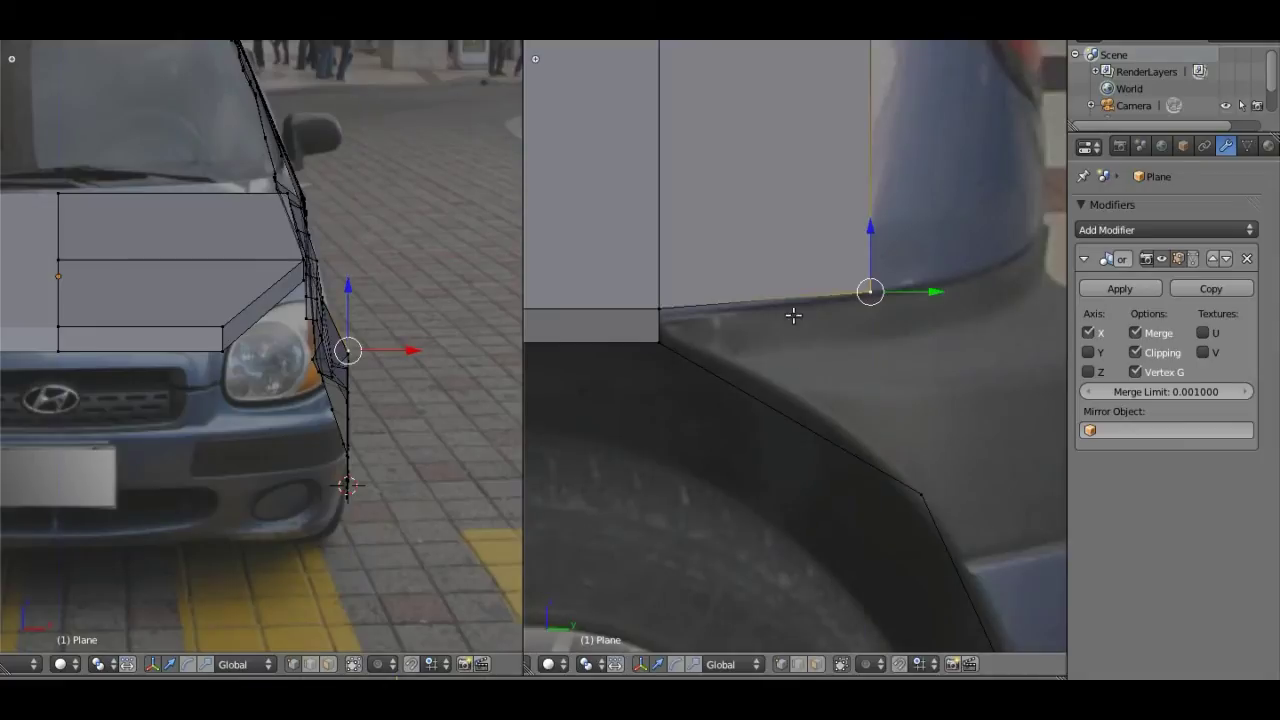
scroll(820, 312, "down", 2)
Step: Move the top rear corner and middle rear-edge vertex along Y to follow the taillight outline
scroll(830, 312, "down", 3)
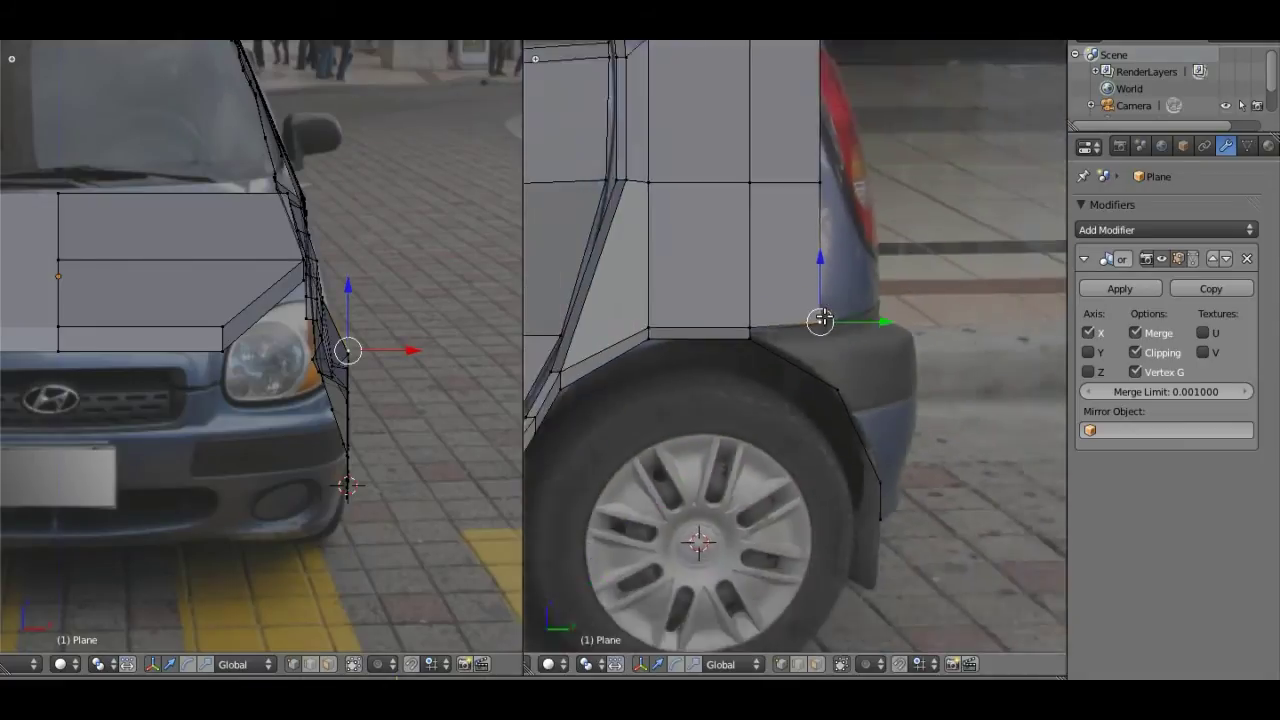
right_click(817, 86)
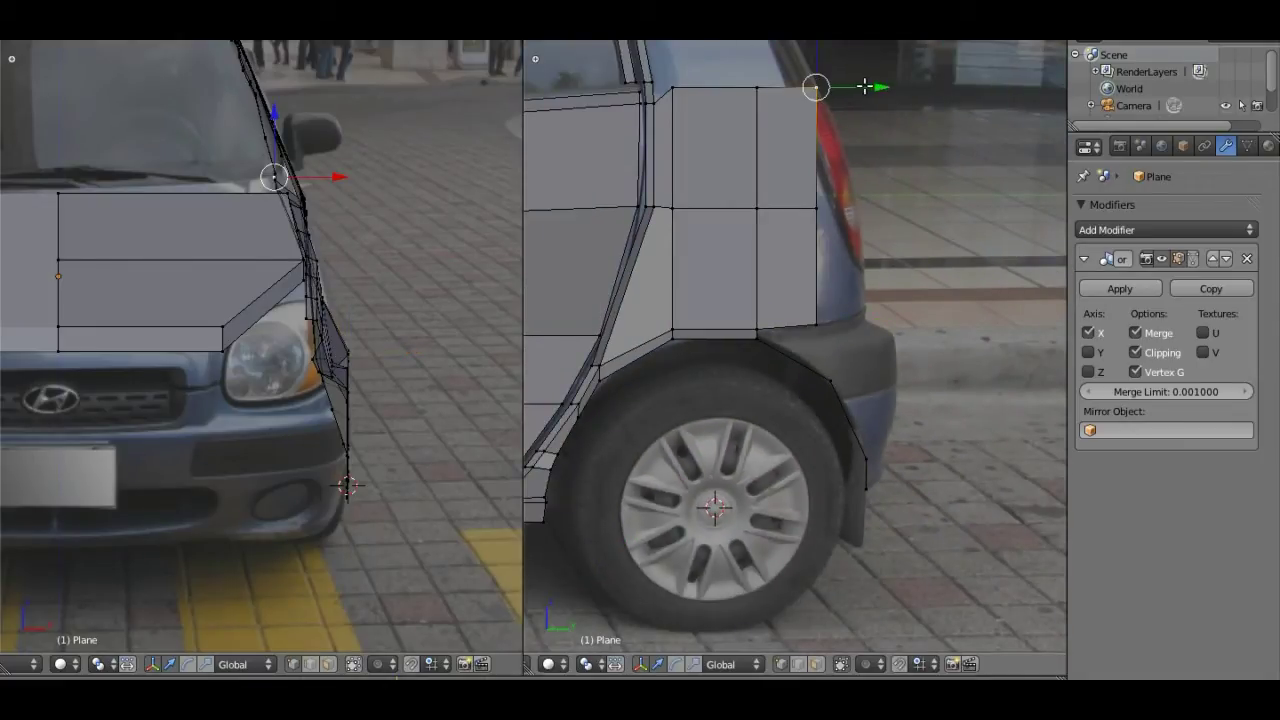
key("g")
key("y")
left_click(830, 161)
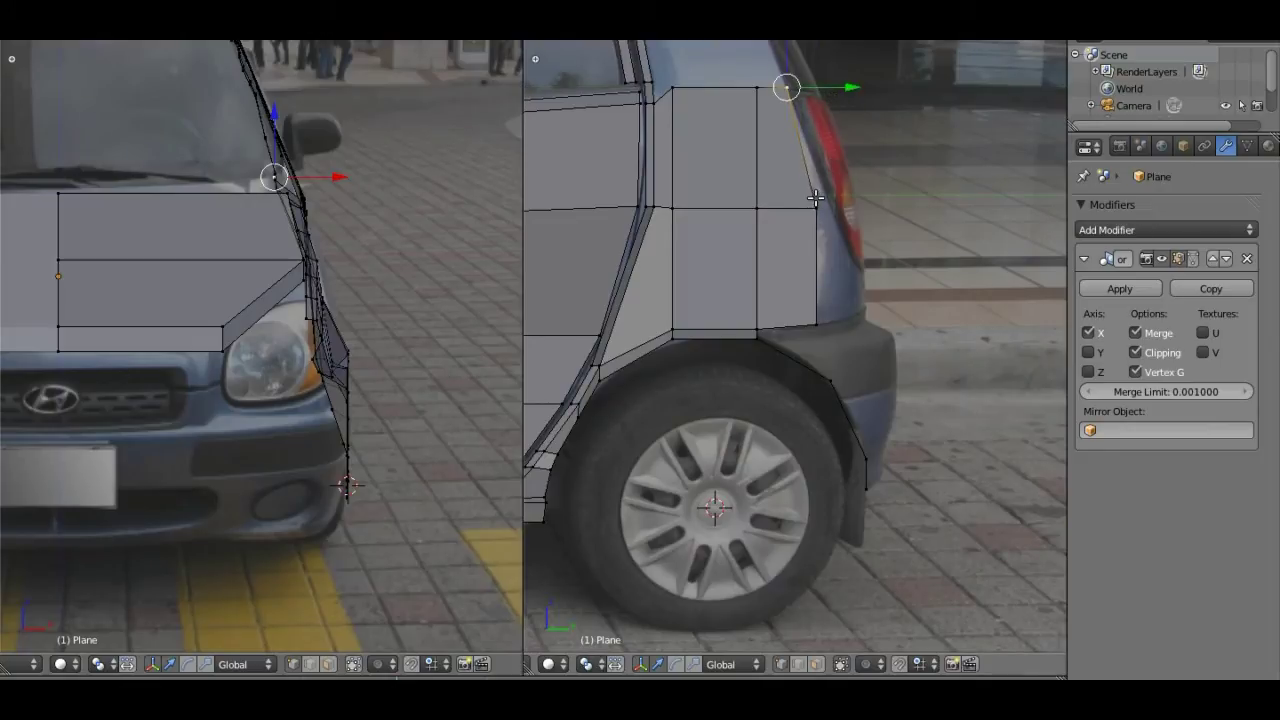
right_click(819, 206)
key("g")
key("y")
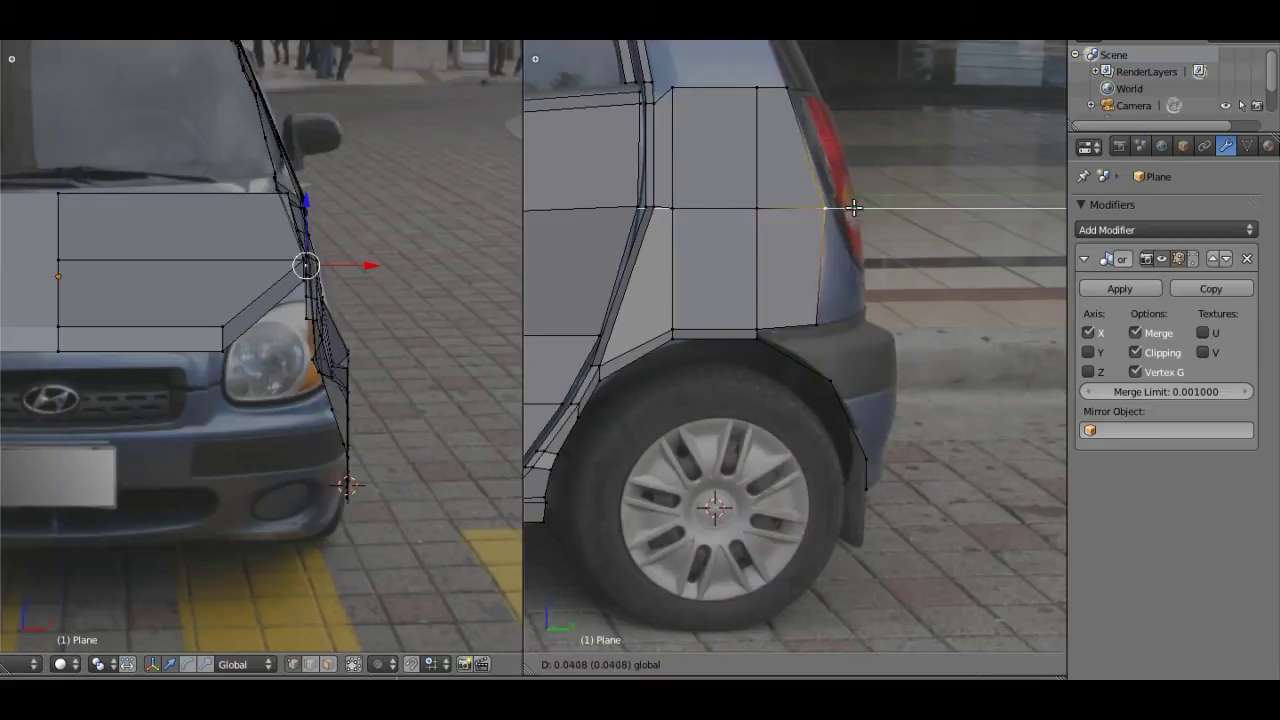
left_click(852, 208)
Step: Shift the lower rear vertex back along Y, then vertically to meet the bumper
right_click(818, 322)
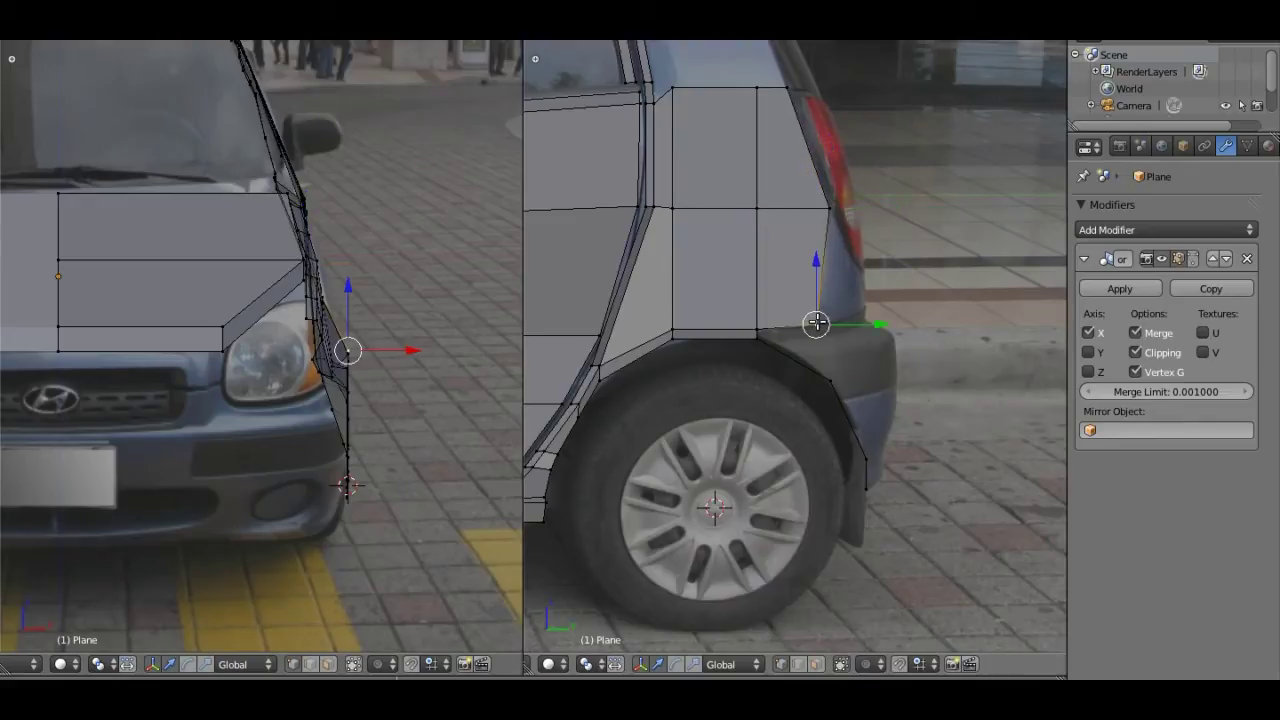
key("g")
key("y")
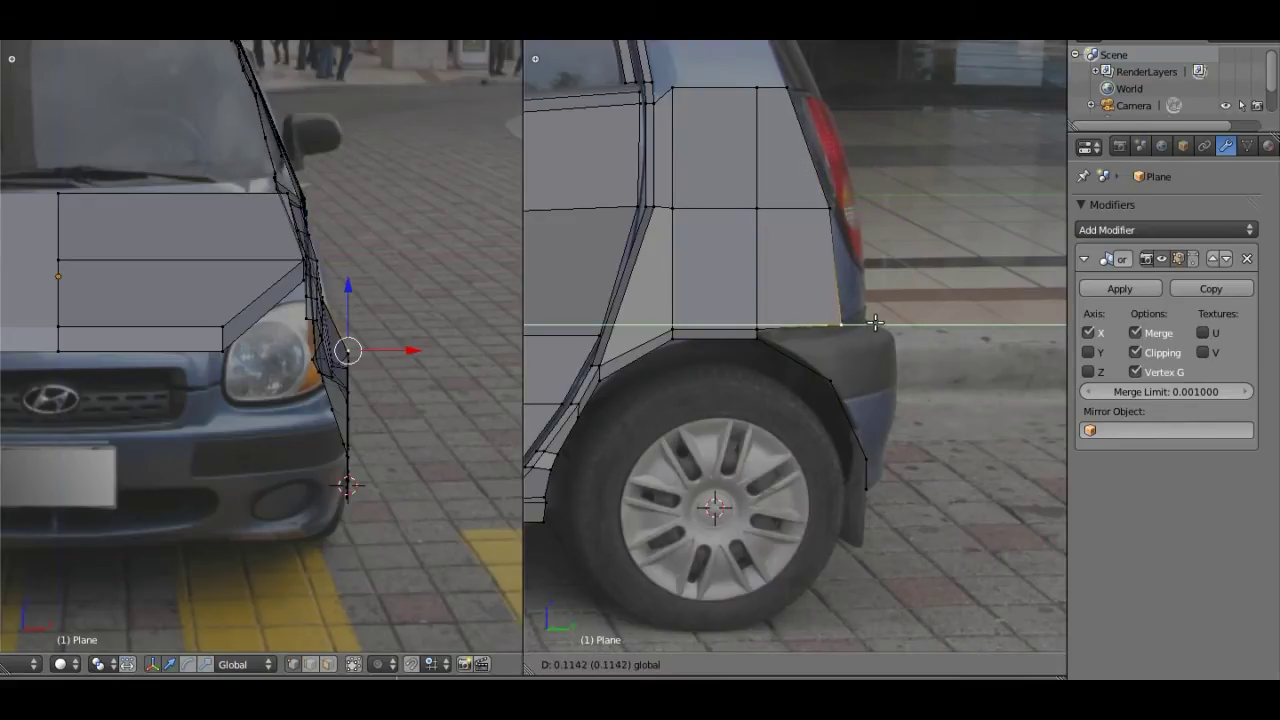
left_click(880, 320)
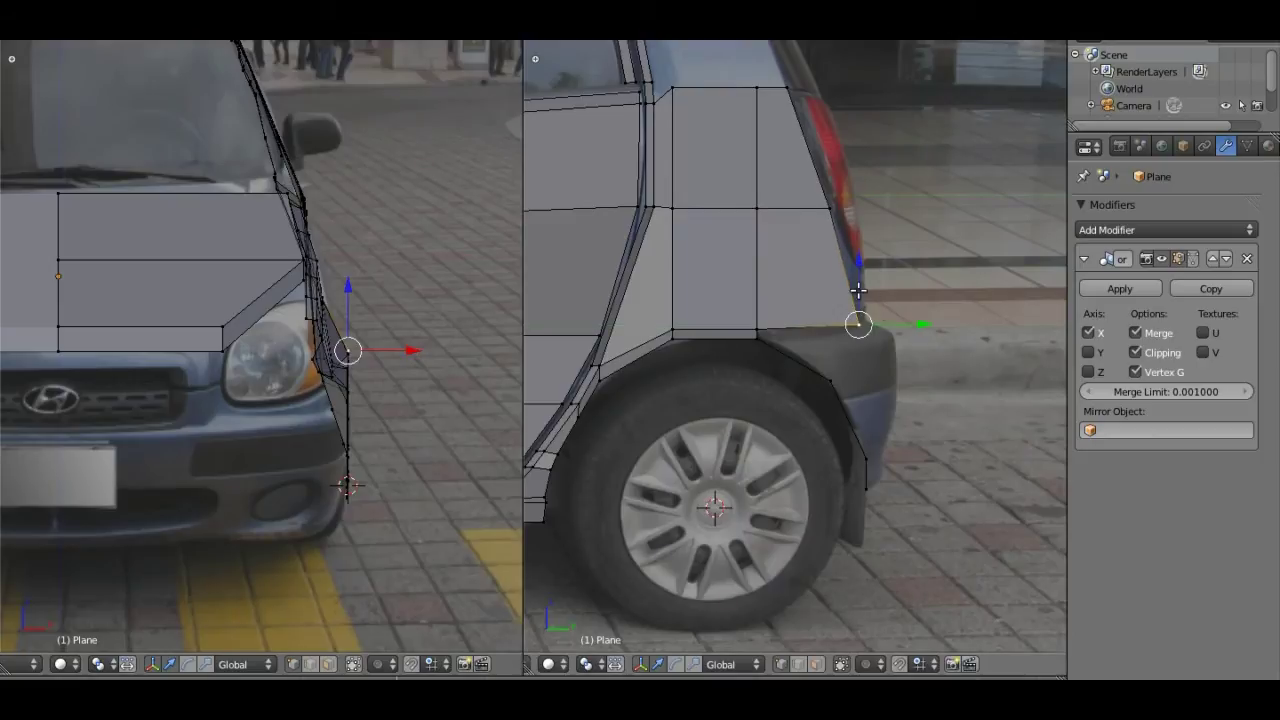
key("g")
key("z")
left_click(858, 276)
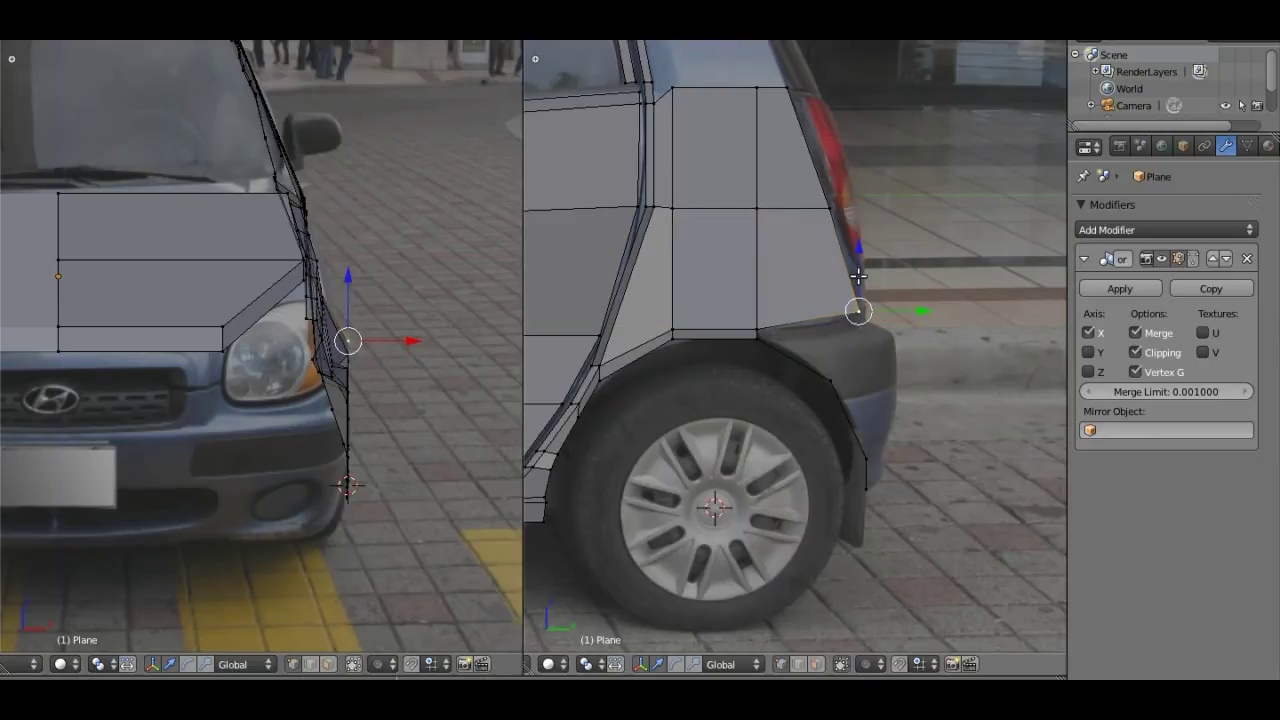
key("ctrl+r")
Step: Confirm the new vertical edge loop and pull the panel's rear vertex down toward the bumper
left_click(779, 96)
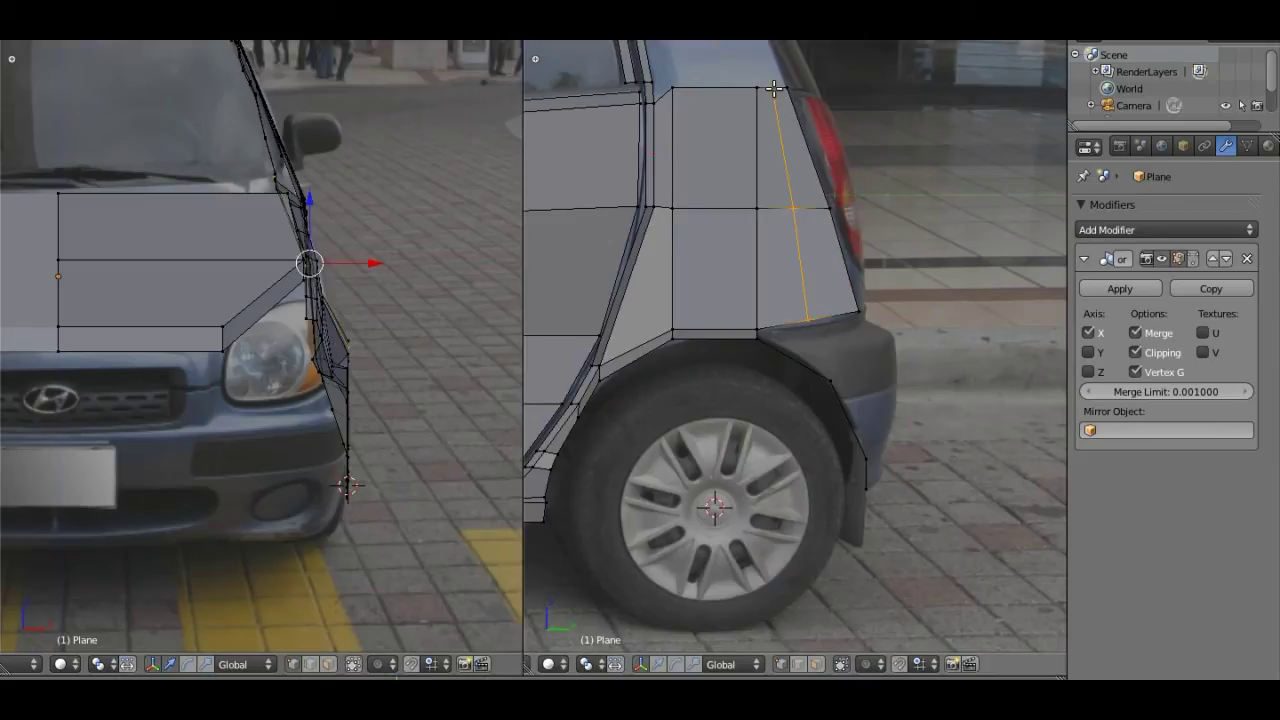
left_click(780, 88)
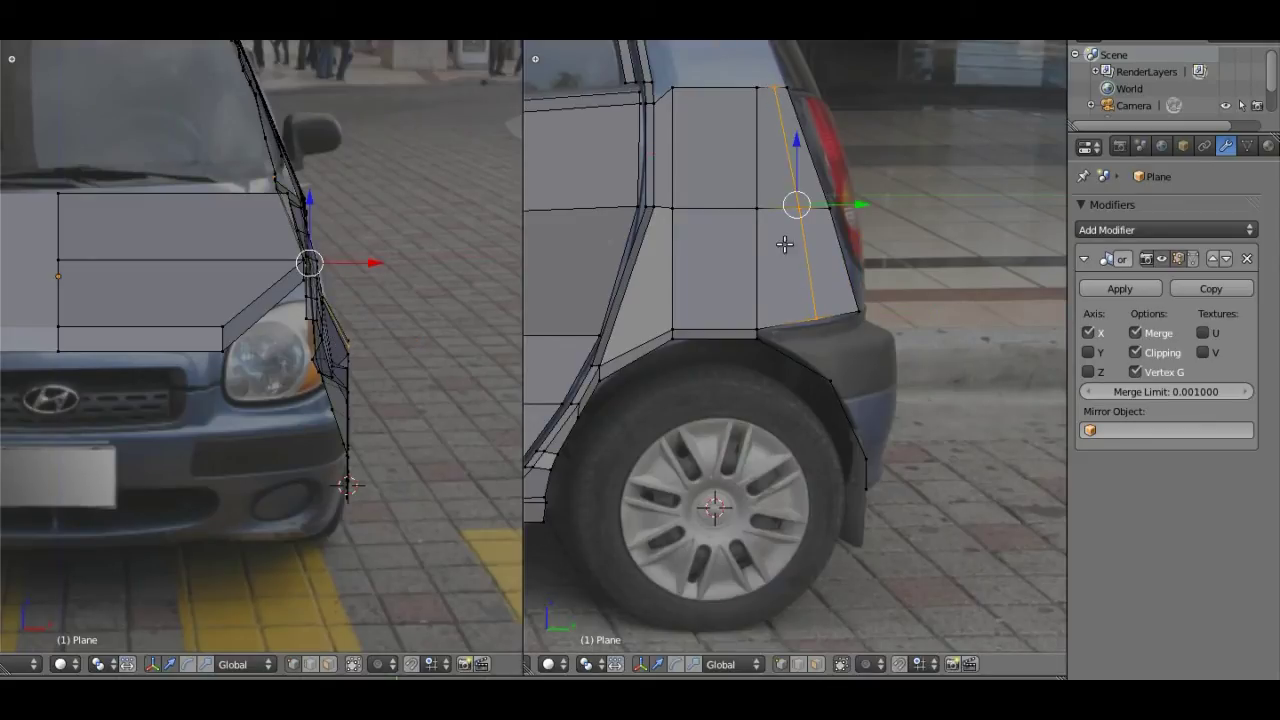
right_click(814, 292)
left_click_drag(818, 276, 818, 280)
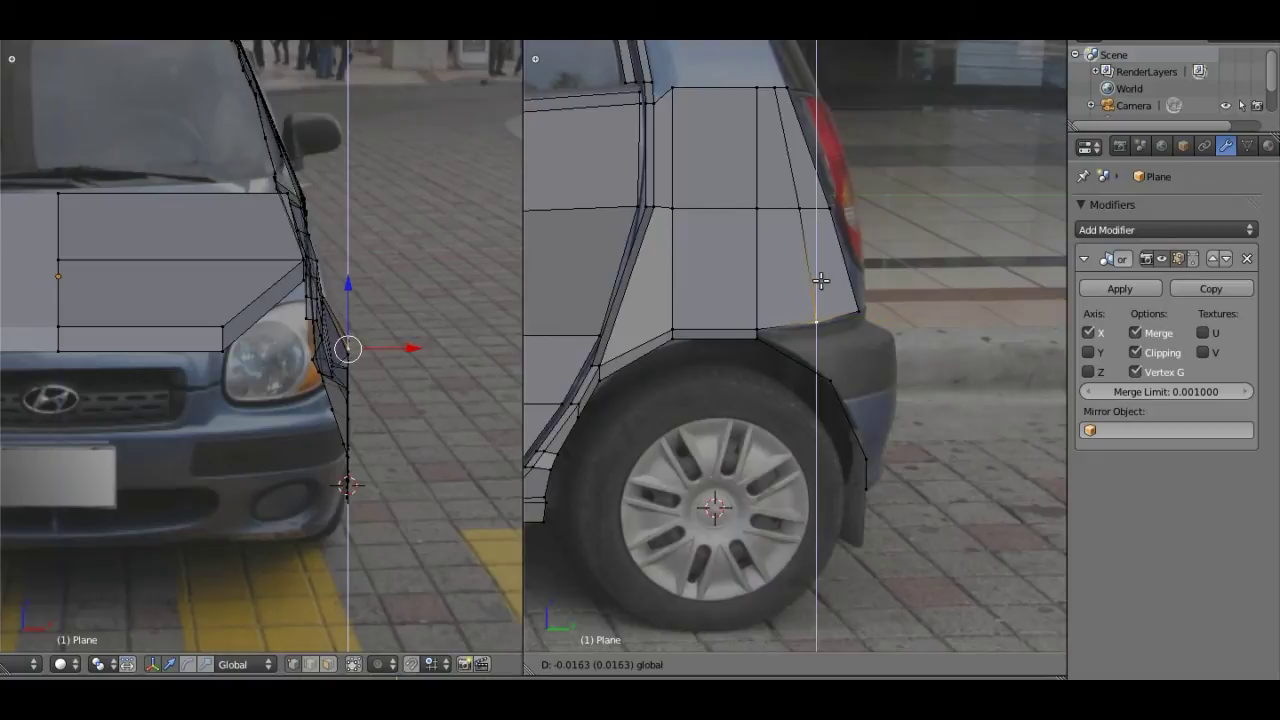
left_click_drag(857, 320, 823, 288)
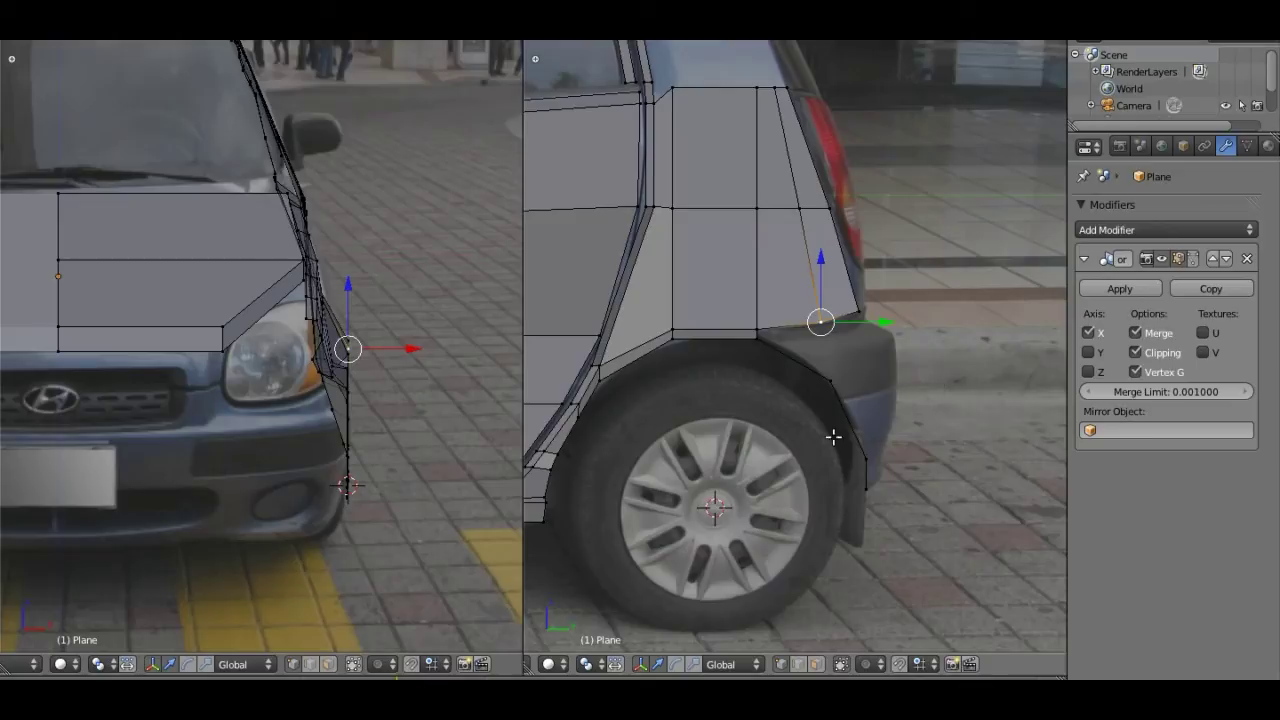
Step: Select the three bottom-edge vertices of the quarter panel, ending with the rear corner
middle_click_drag(829, 448, 851, 386, "shift")
scroll(860, 398, "up", 2)
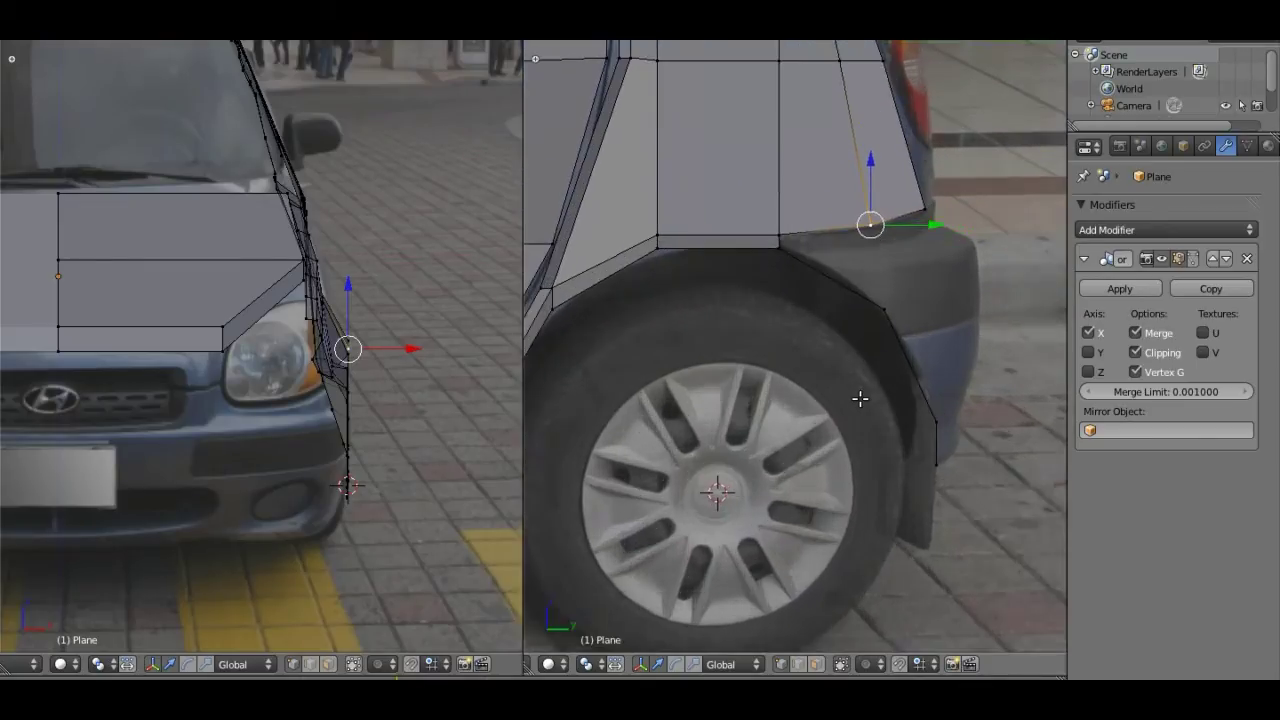
scroll(860, 398, "up", 3)
middle_click_drag(908, 291, 835, 369, "shift")
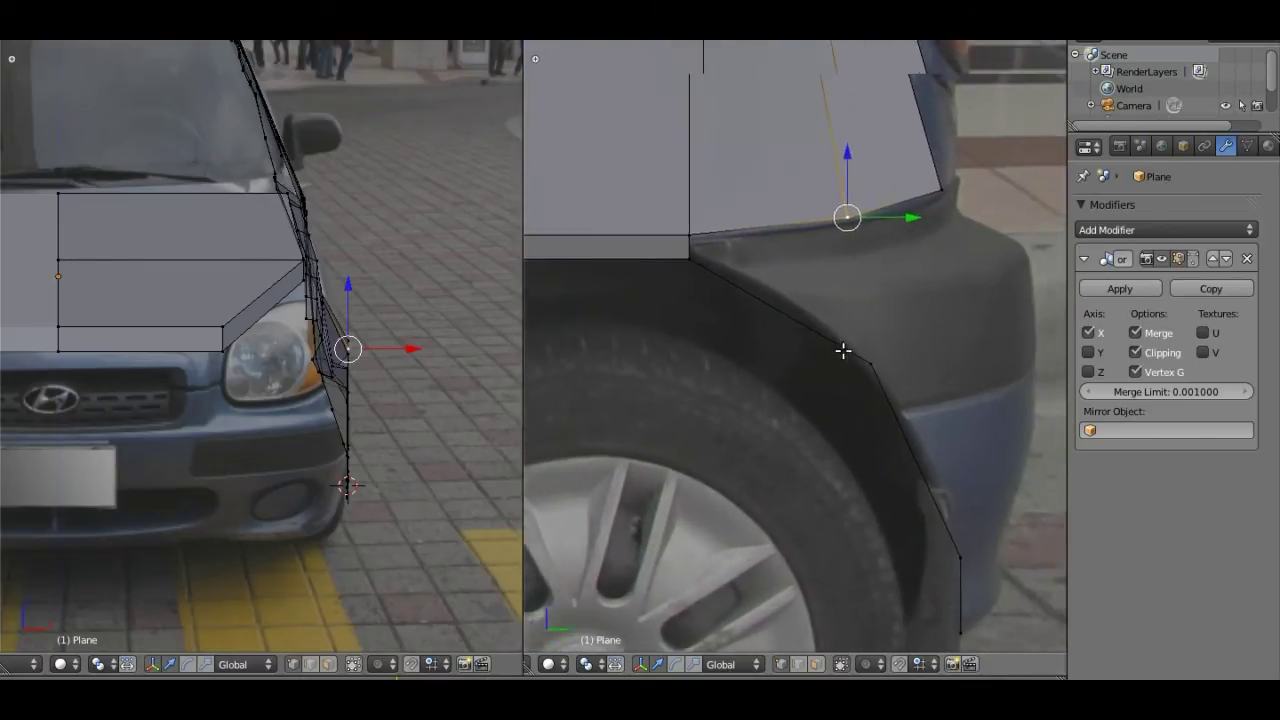
right_click(673, 274)
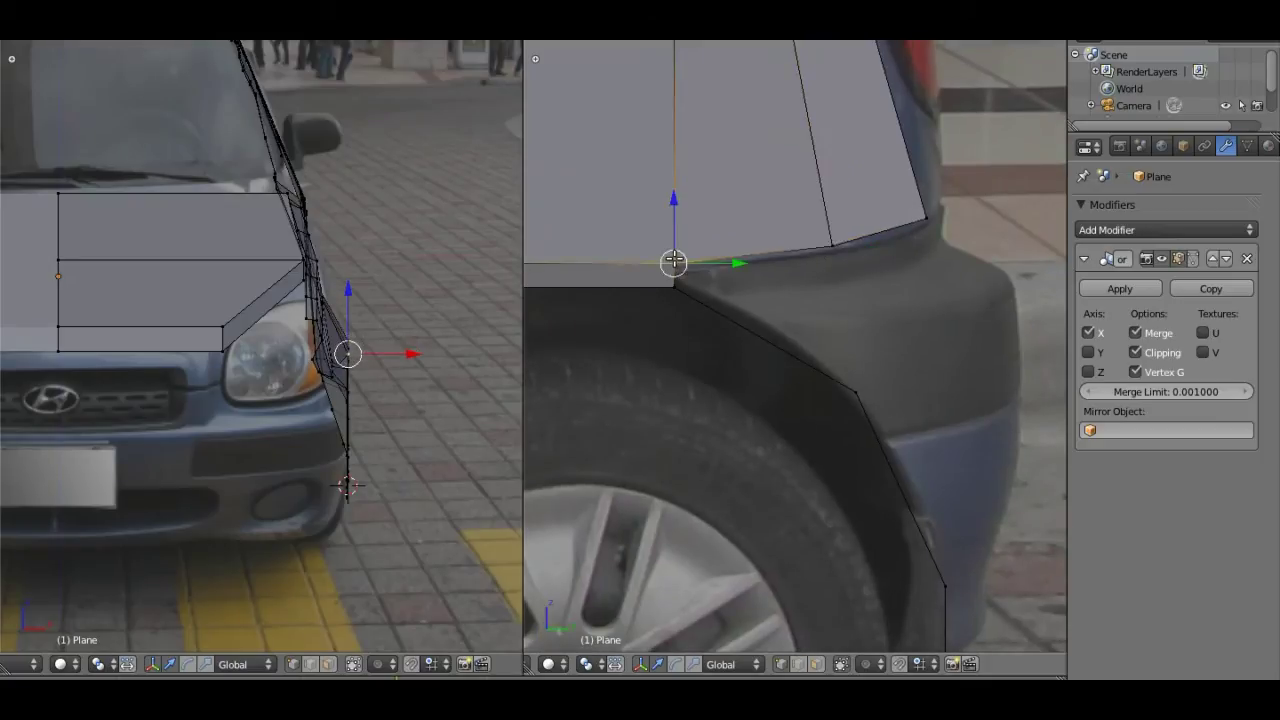
right_click(833, 246, "shift")
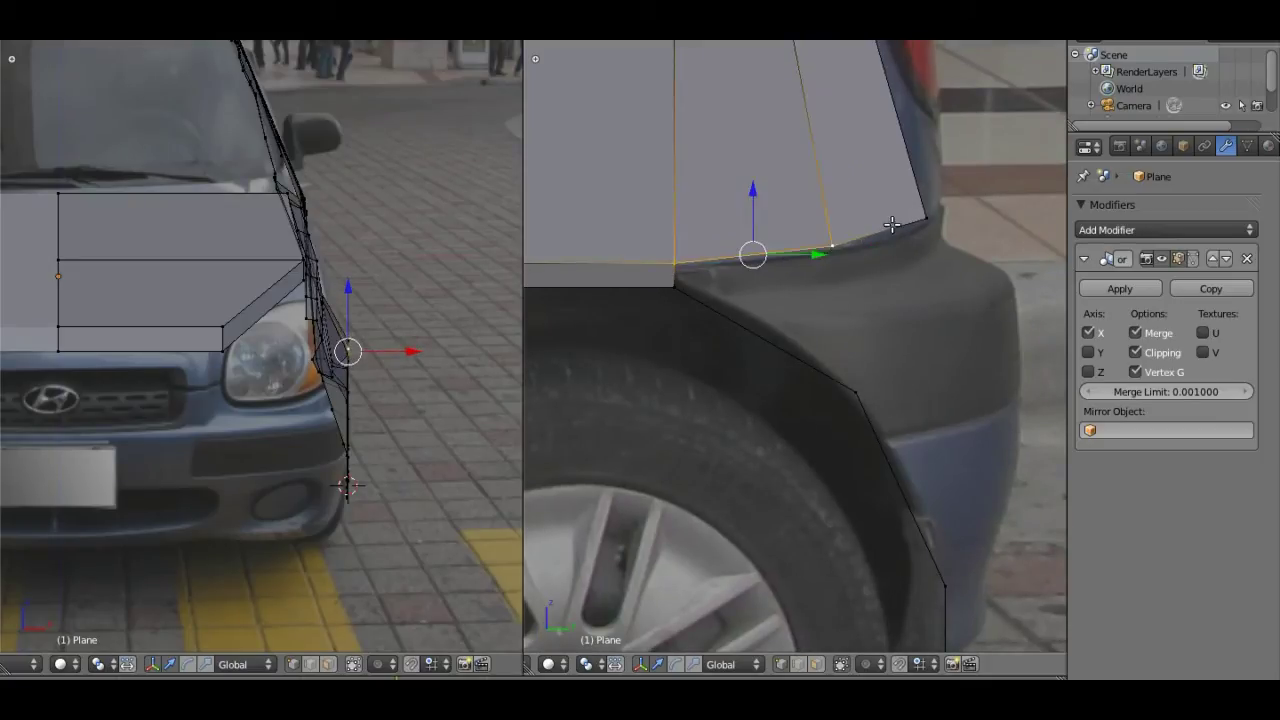
right_click(924, 221, "shift")
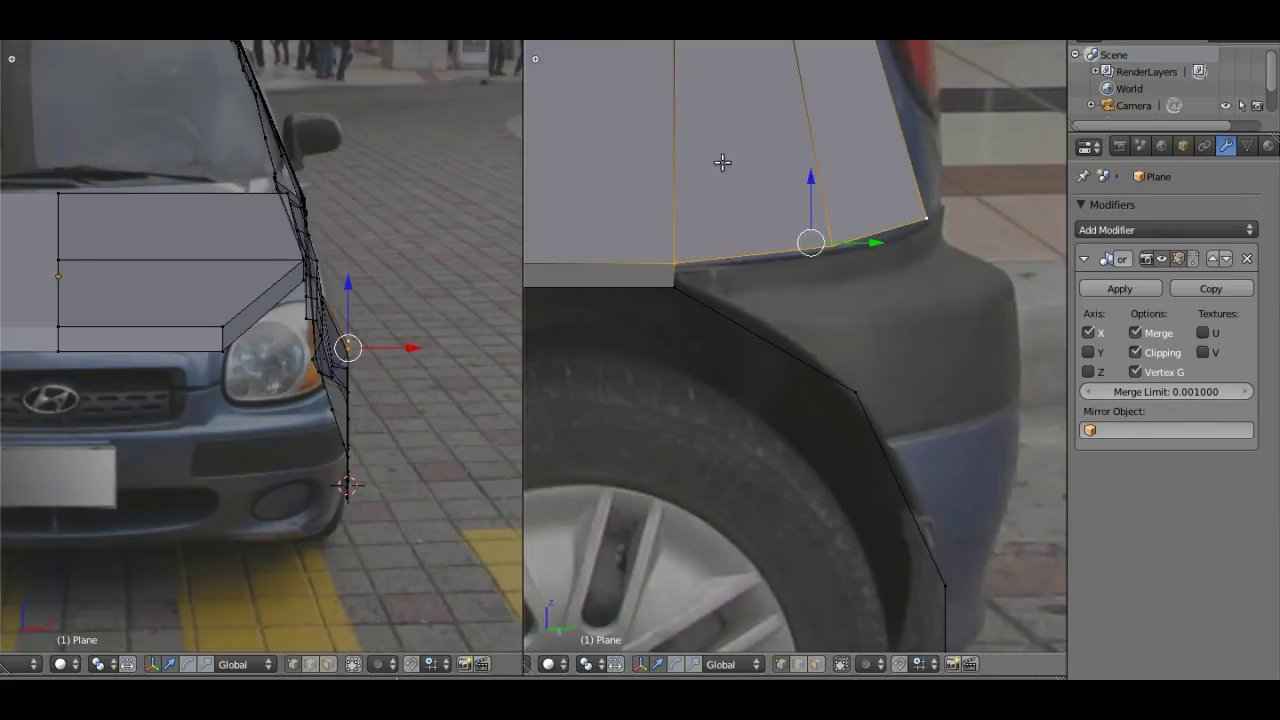
Step: Cut a horizontal loop across the rear panel, slide it slightly lower, and select its rear end vertex
key("ctrl+r")
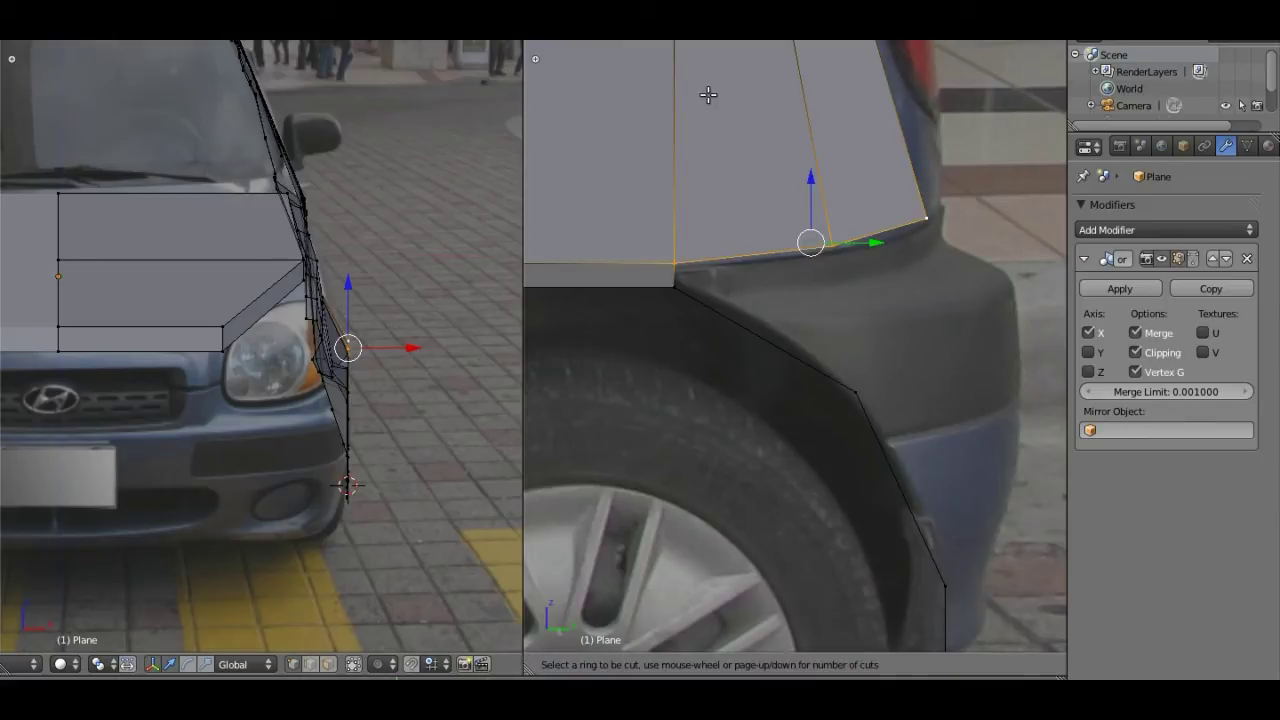
key("Escape")
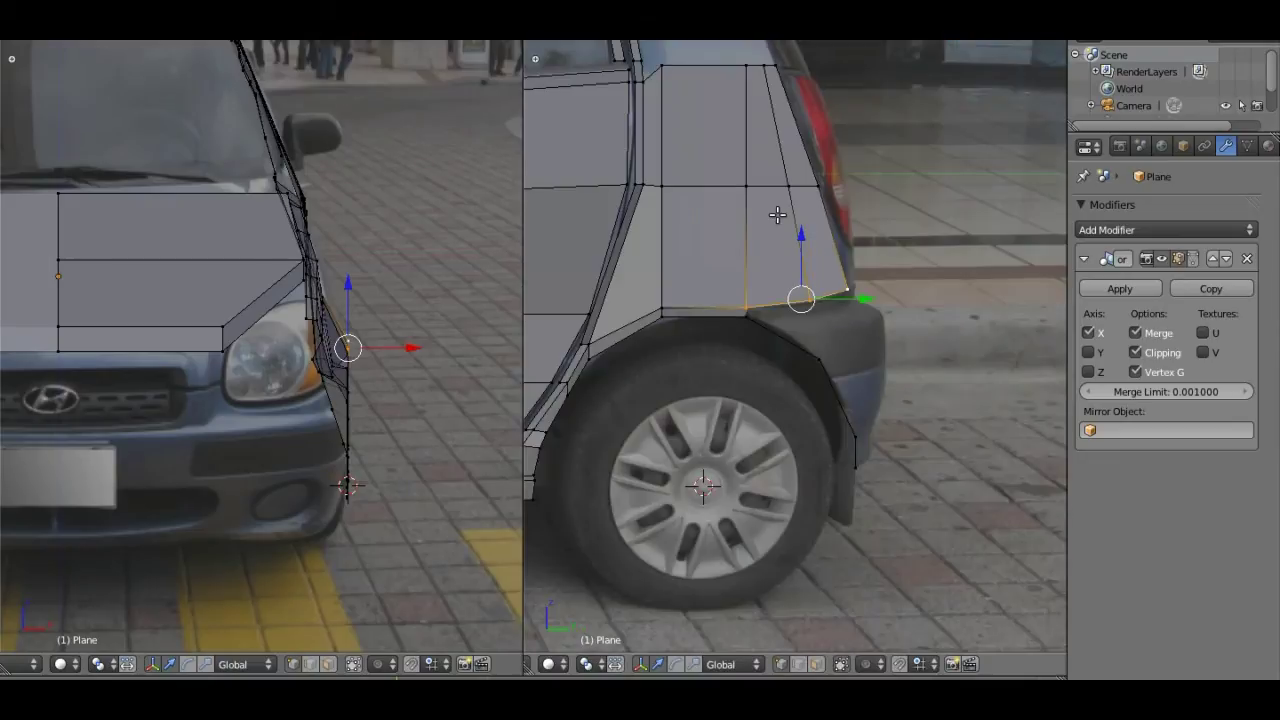
key("ctrl+r")
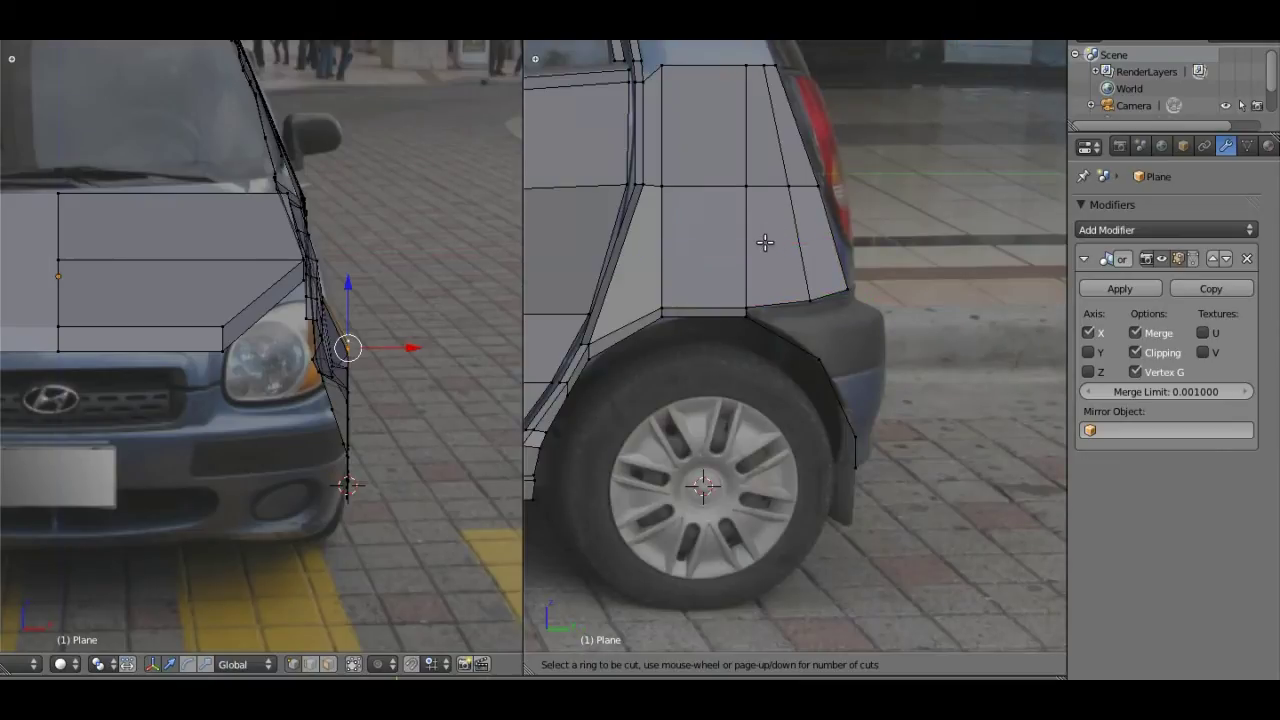
left_click(765, 242)
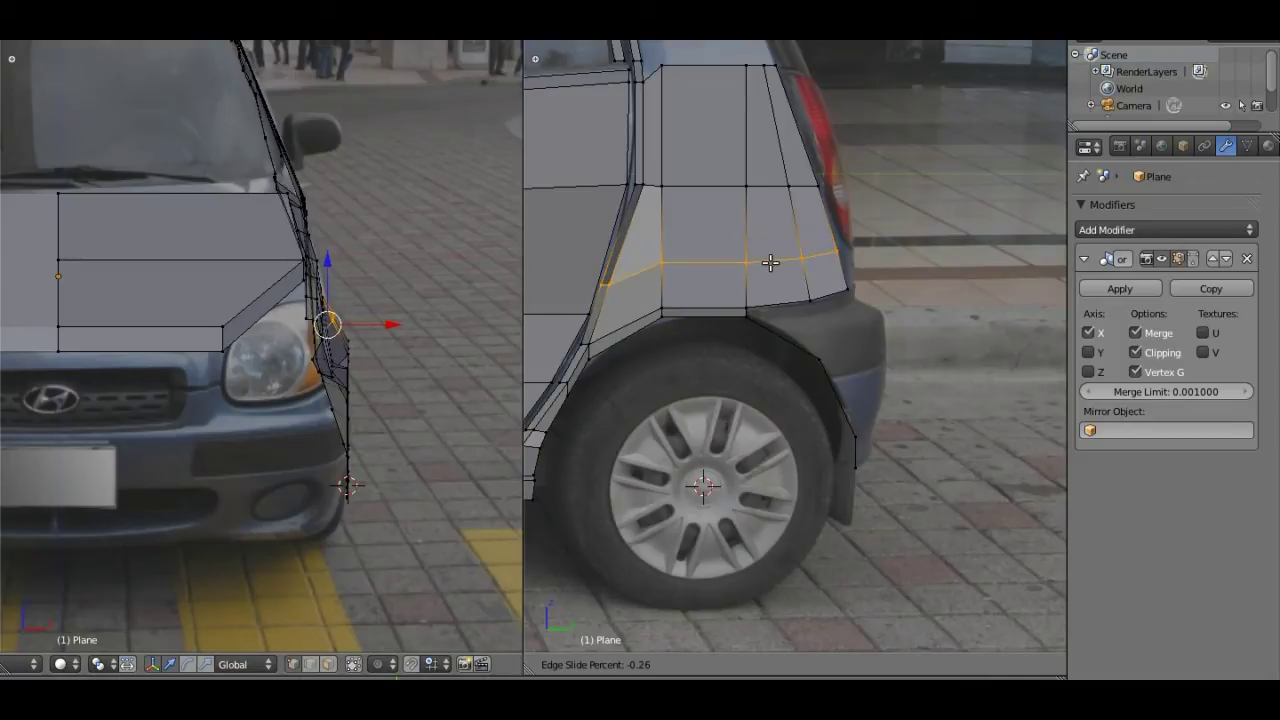
left_click(770, 263)
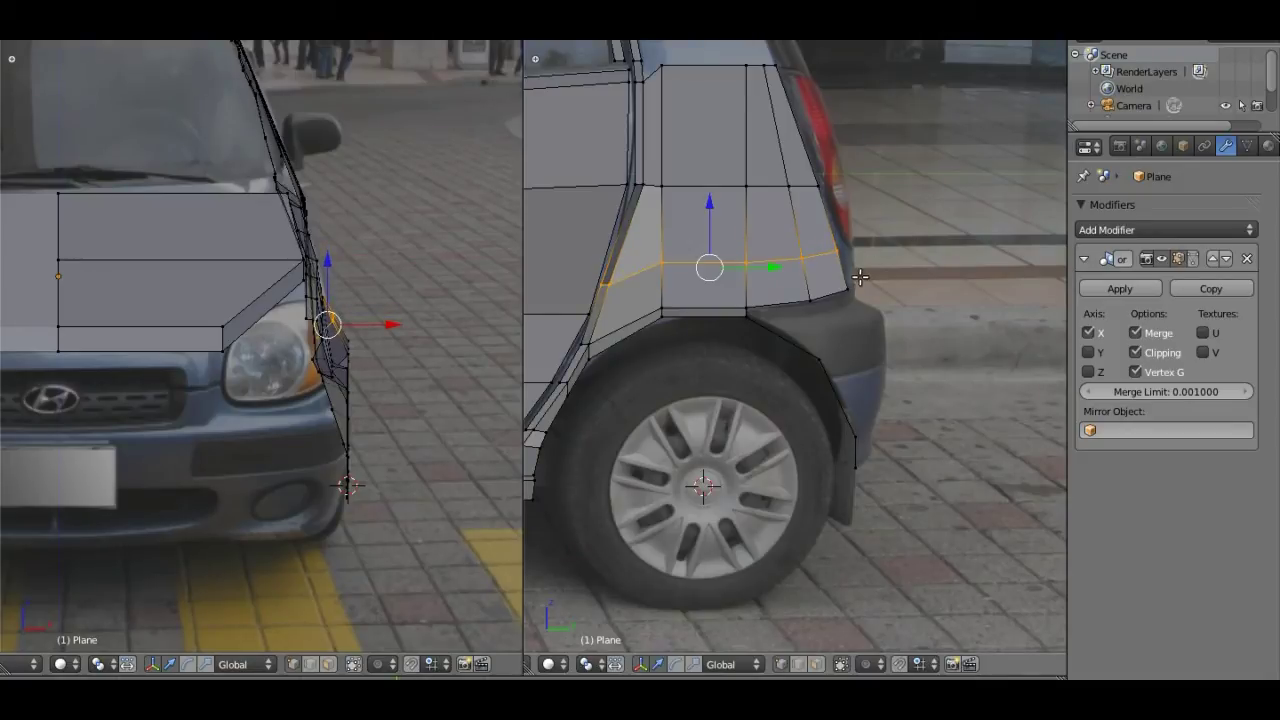
scroll(862, 265, "up", 5)
right_click(900, 129)
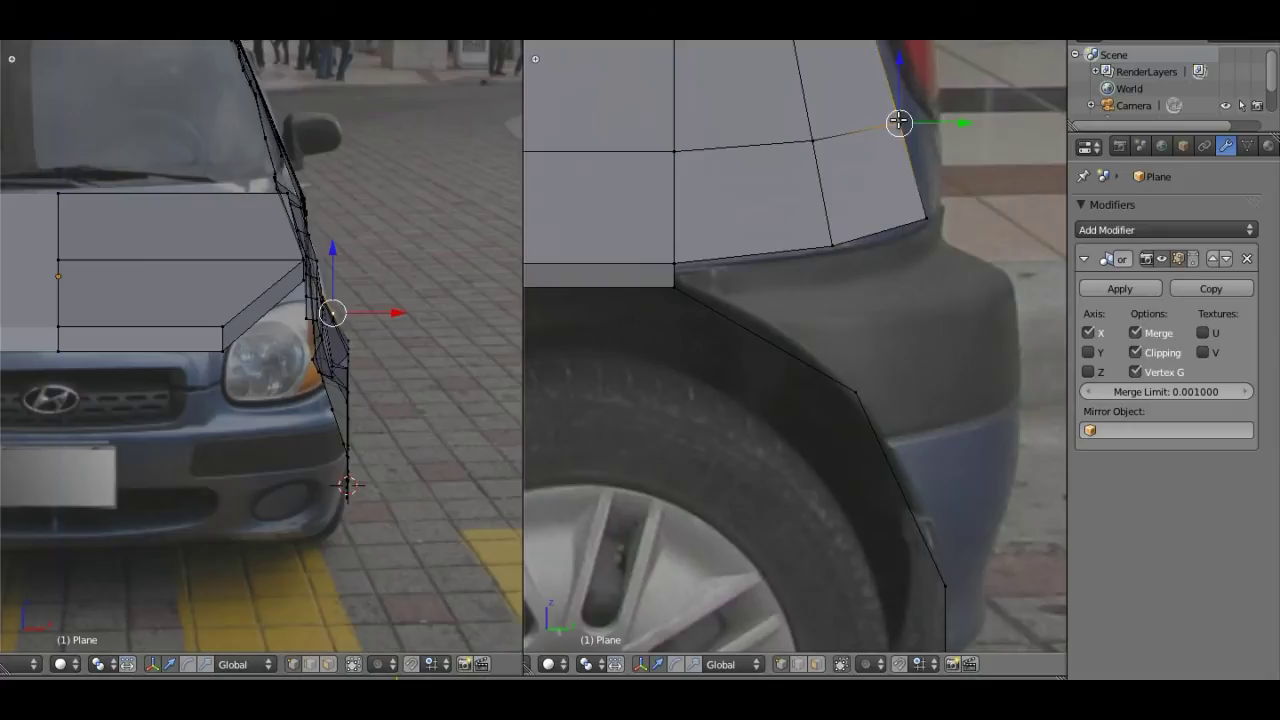
Step: Move the new loop's rear end vertex out toward the taillight
key("g")
left_click(928, 205)
middle_click_drag(927, 195, 760, 317, "shift")
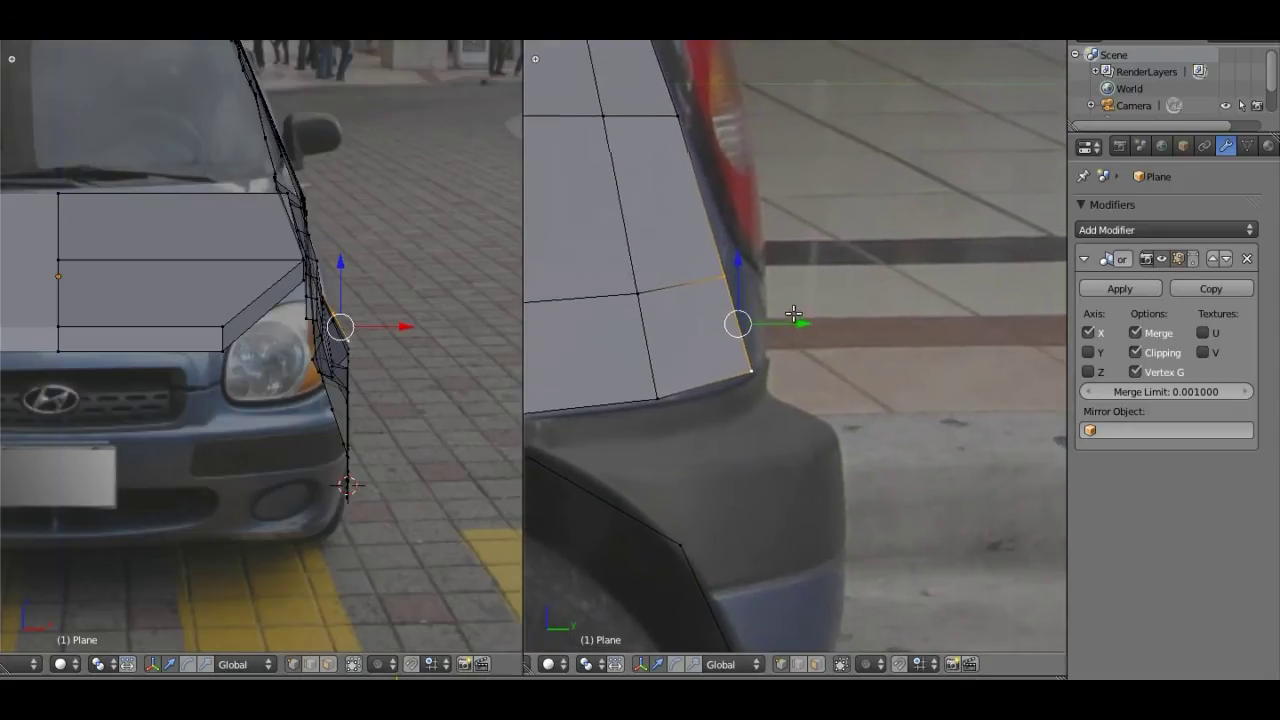
scroll(760, 317, "up", 2)
scroll(760, 317, "up", 1)
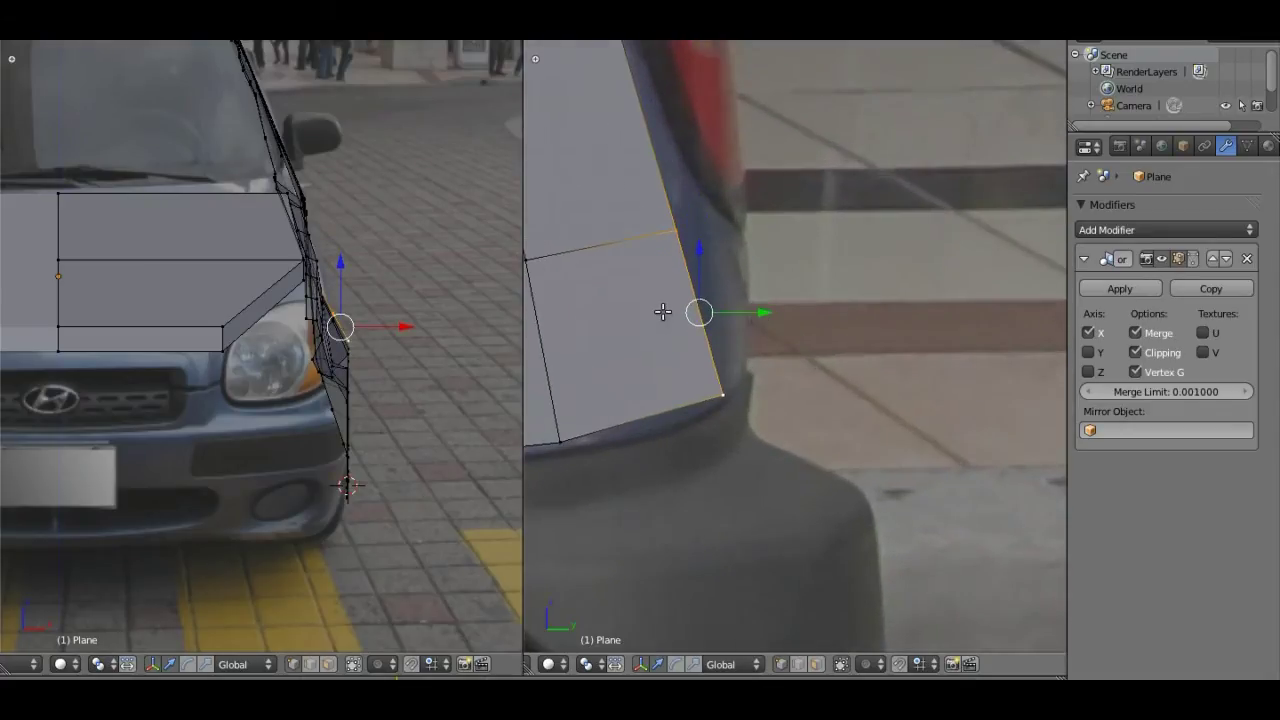
Step: Push the selected rear edge outward along the global Y axis
key("g")
key("shift+z")
key("shift+z")
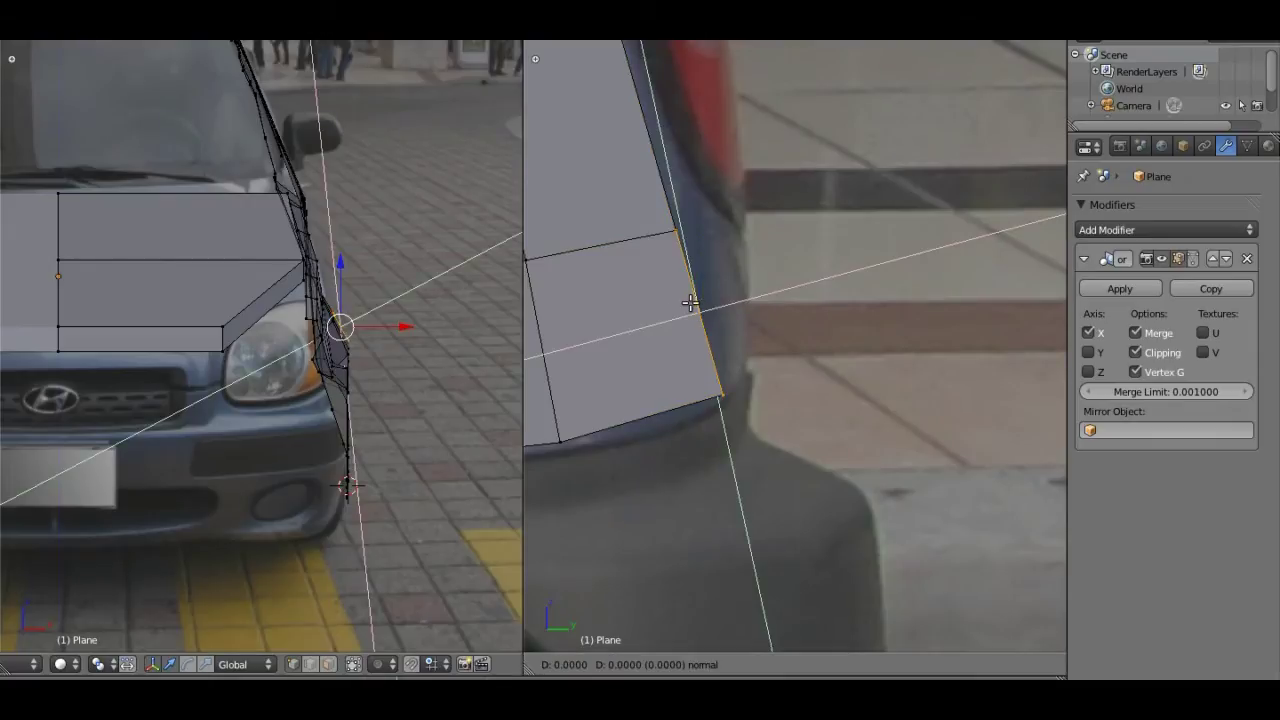
key("y")
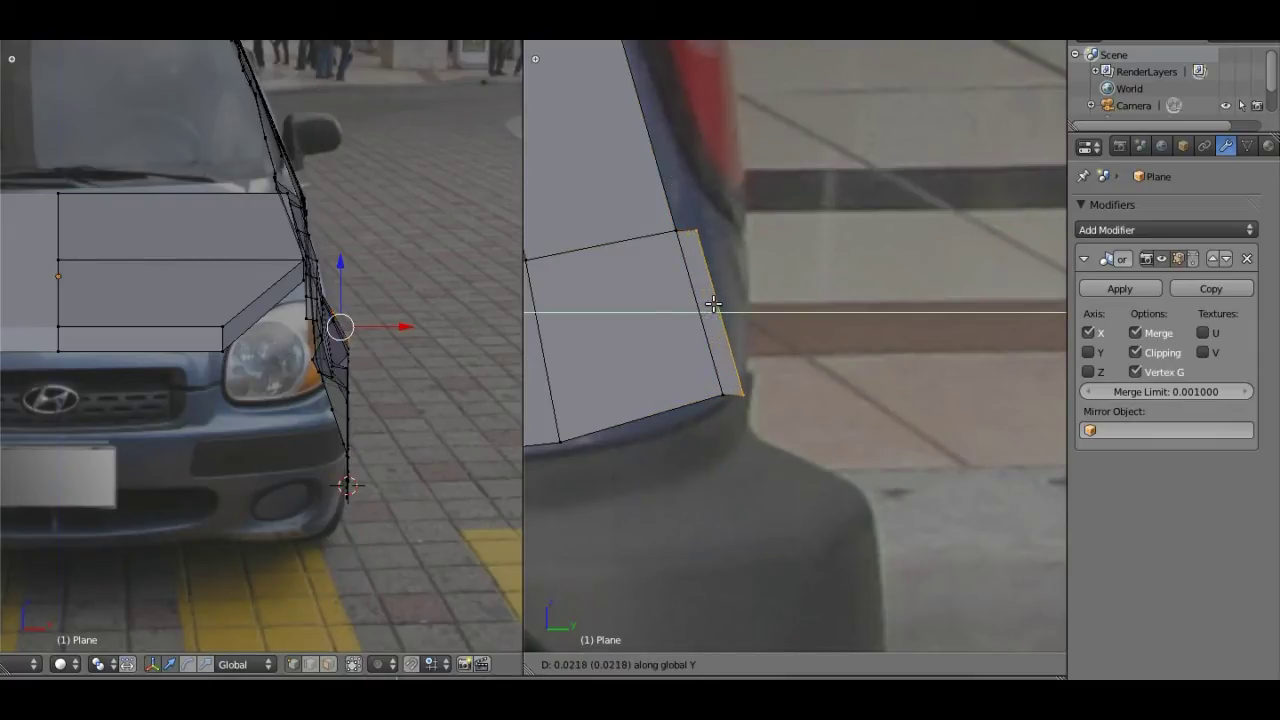
left_click(718, 309)
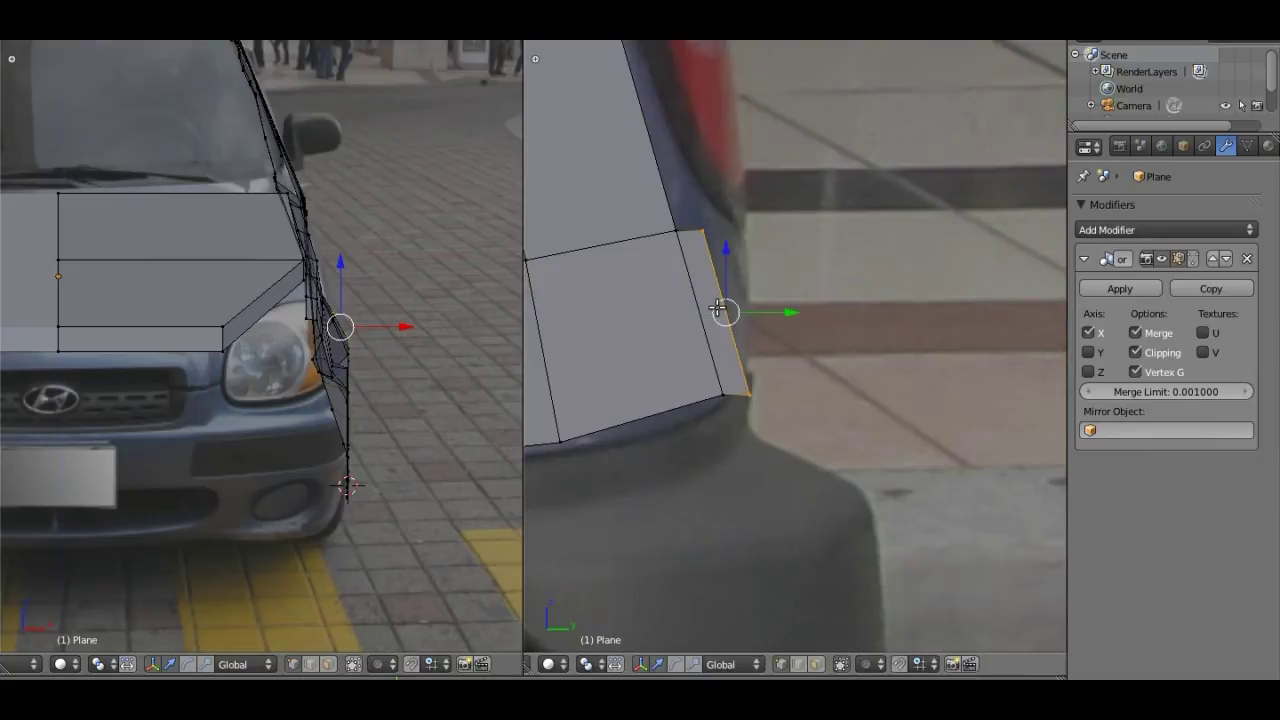
Step: Raise the rear edge's bottom vertex slightly along Z and shift its upper vertex along Y
right_click(748, 397)
key("g")
key("z")
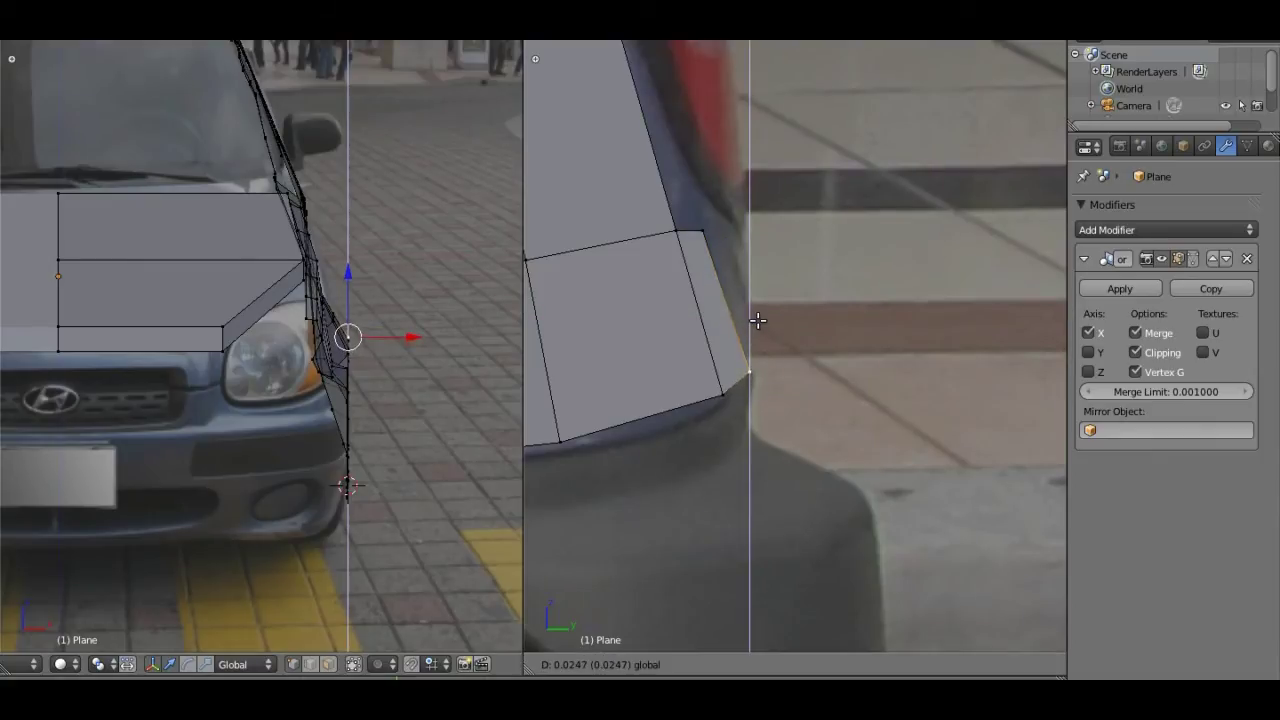
left_click(759, 321)
right_click(705, 232)
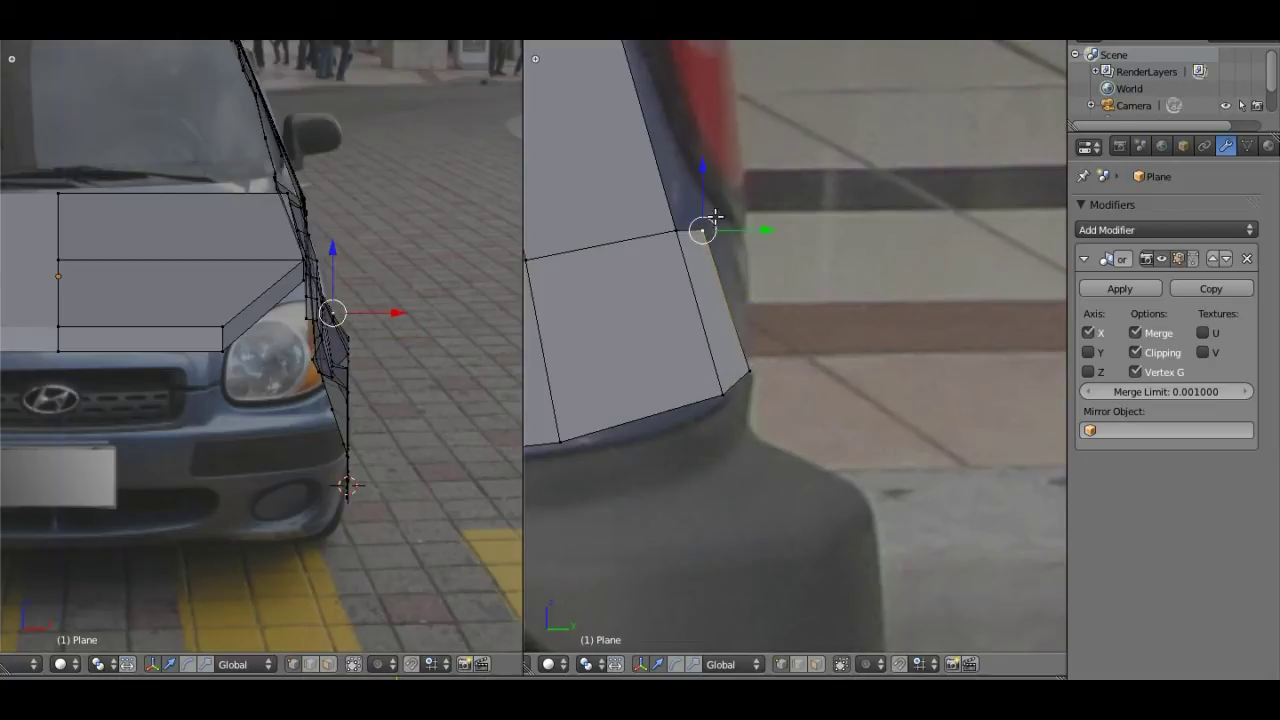
key("g")
key("y")
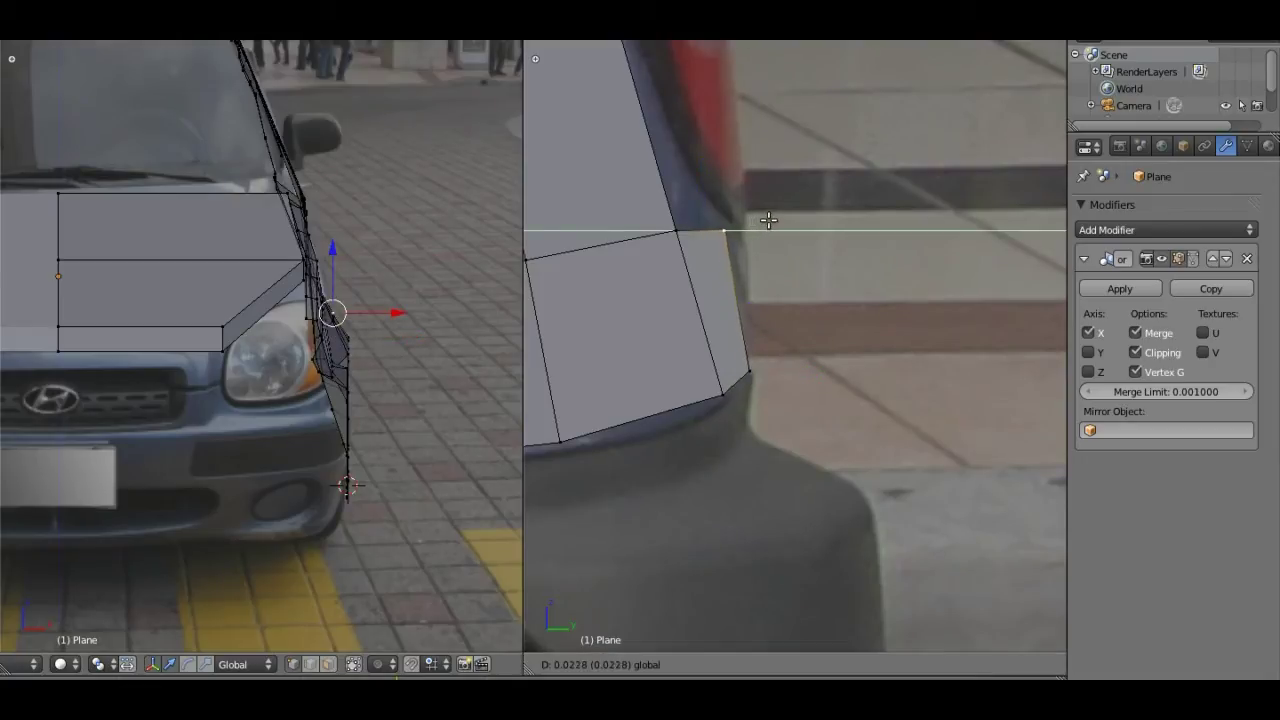
left_click(766, 223)
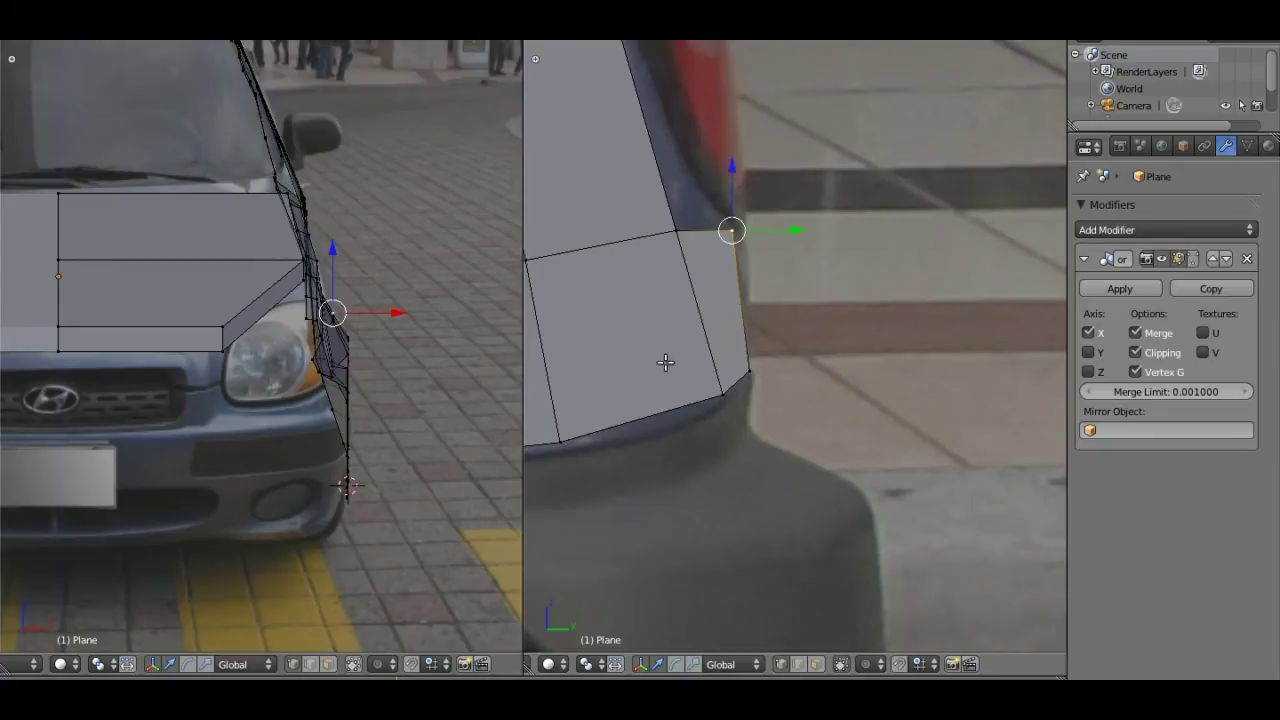
Step: Cut a new edge loop across the rear side panel near the tail light
middle_click_drag(608, 371, 694, 354, "shift")
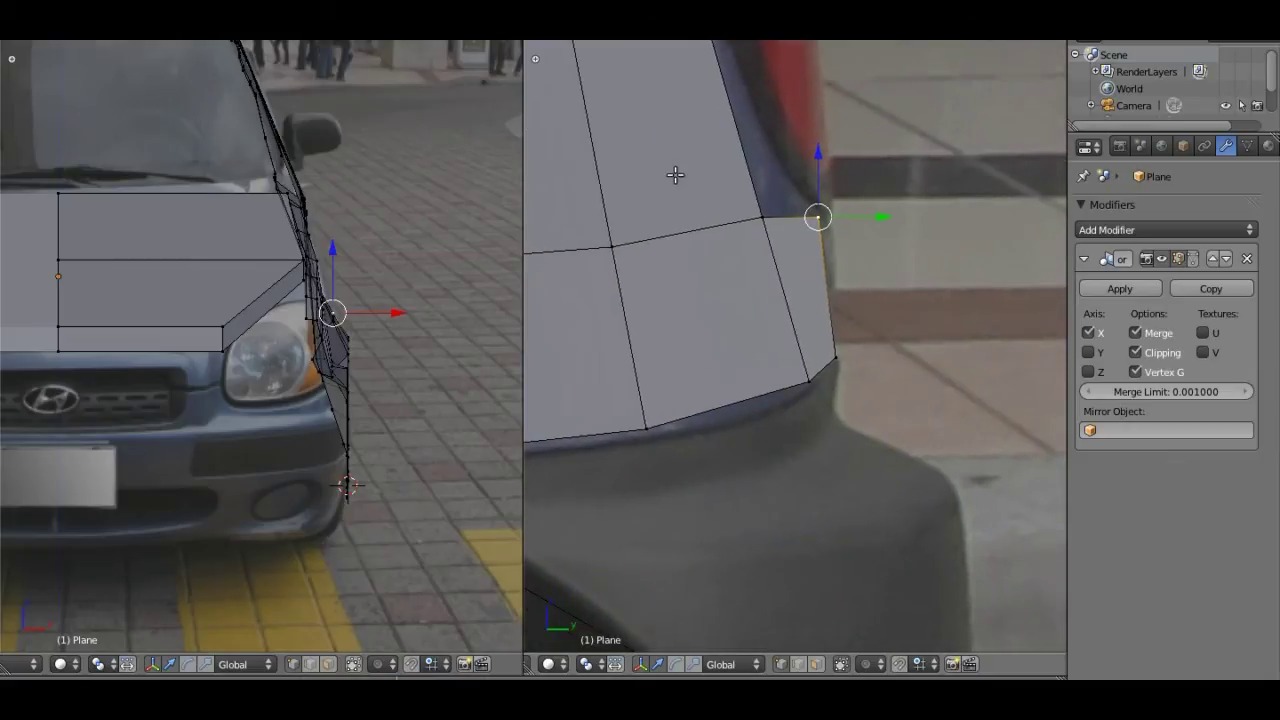
scroll(674, 174, "down", 3)
scroll(674, 177, "down", 1)
key("ctrl+r")
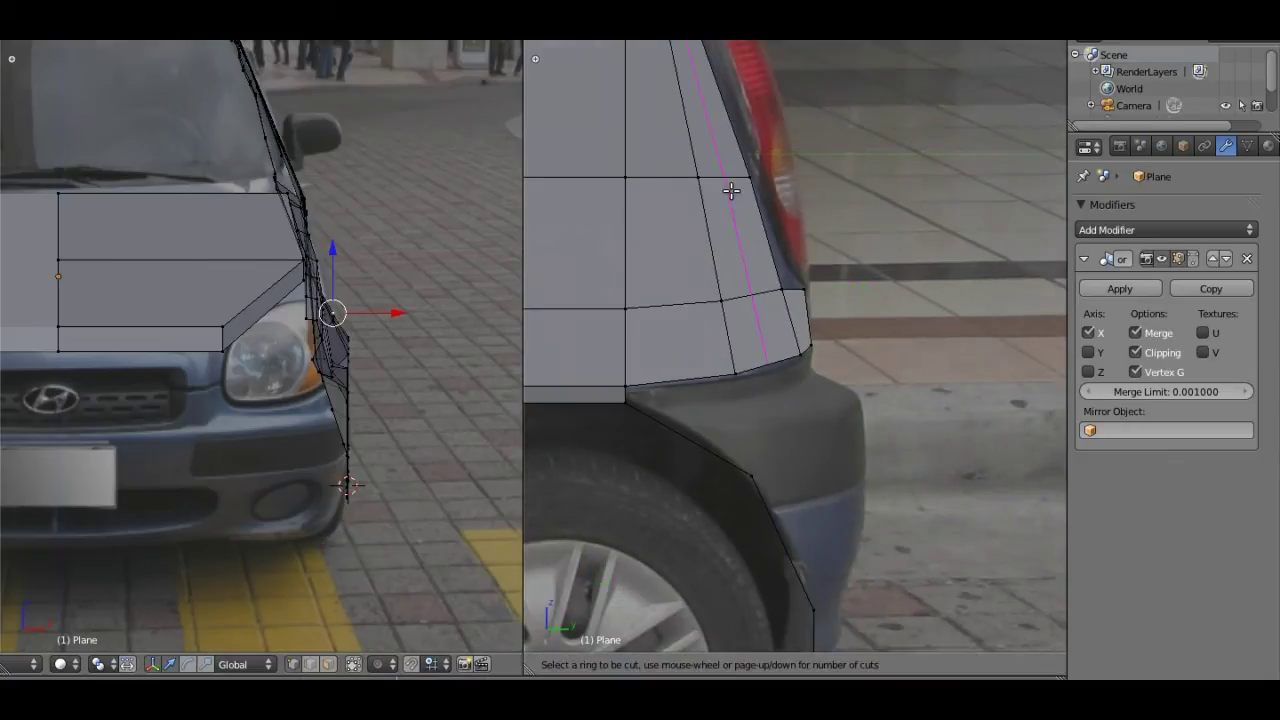
left_click(722, 172)
right_click(722, 172)
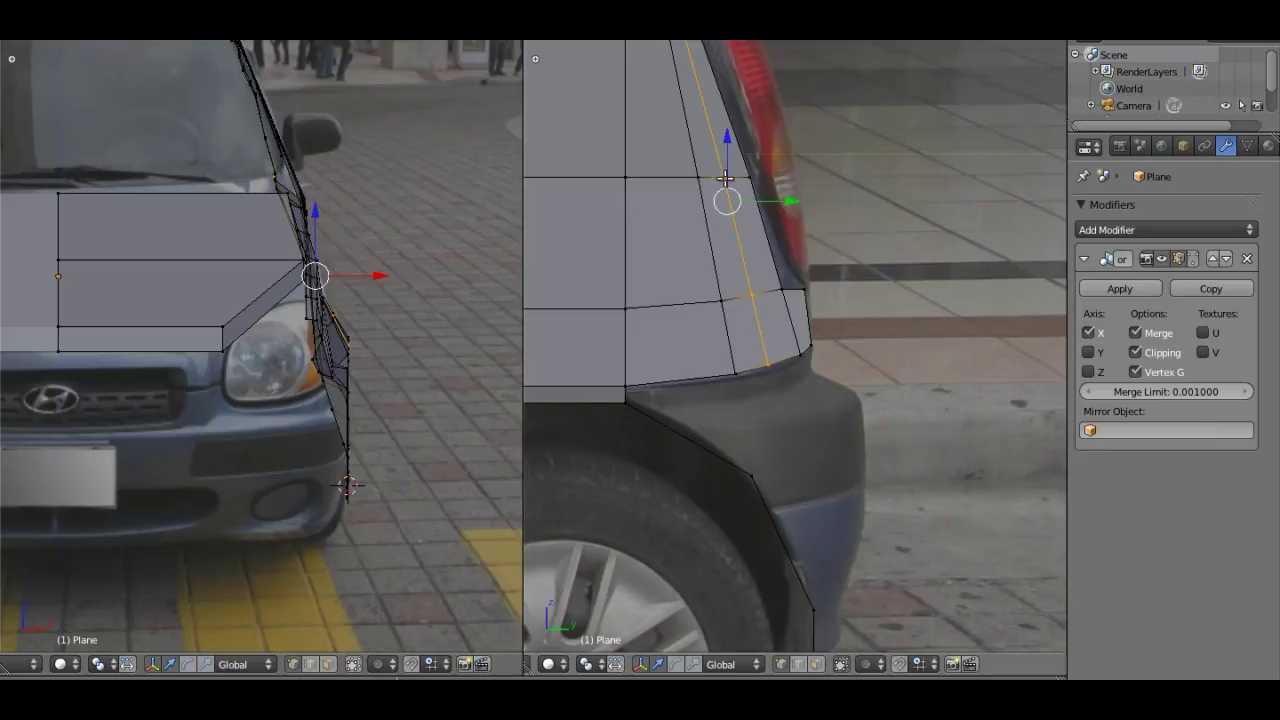
Step: Move the new loop's bottom vertex along Z, then nudge it along Y onto the body outline
right_click(765, 361)
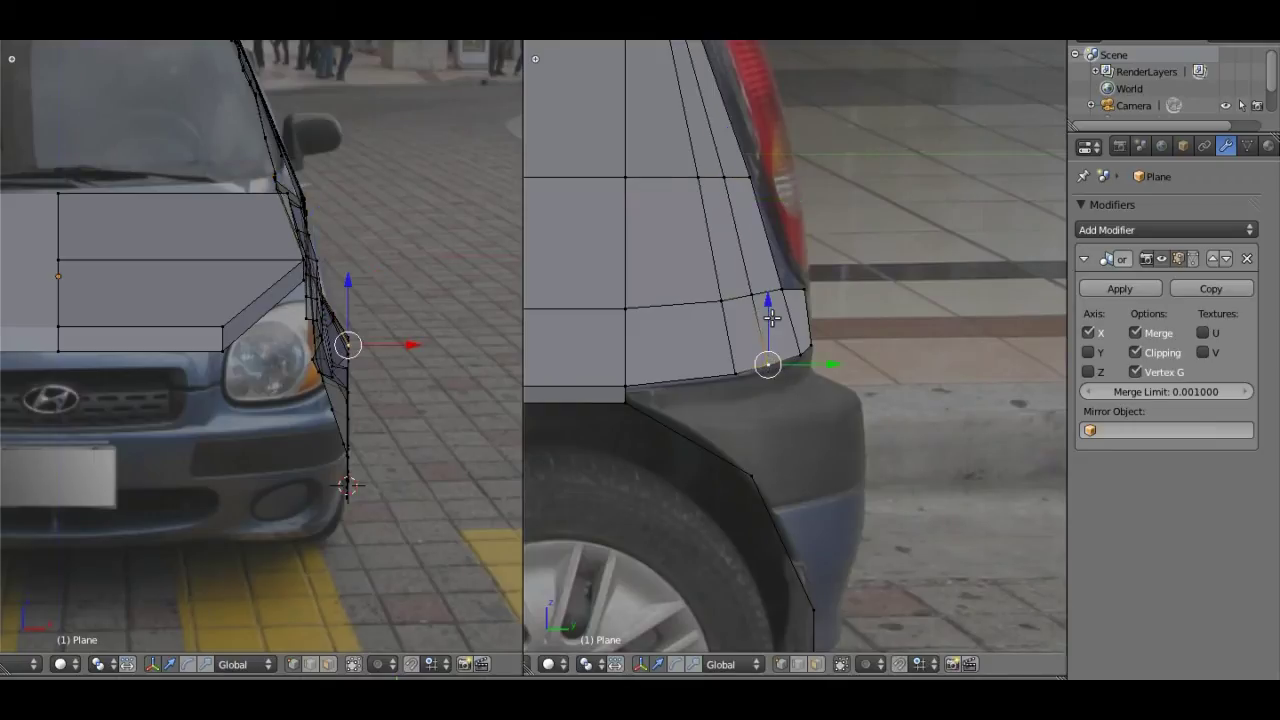
key("g")
key("z")
left_click(794, 349)
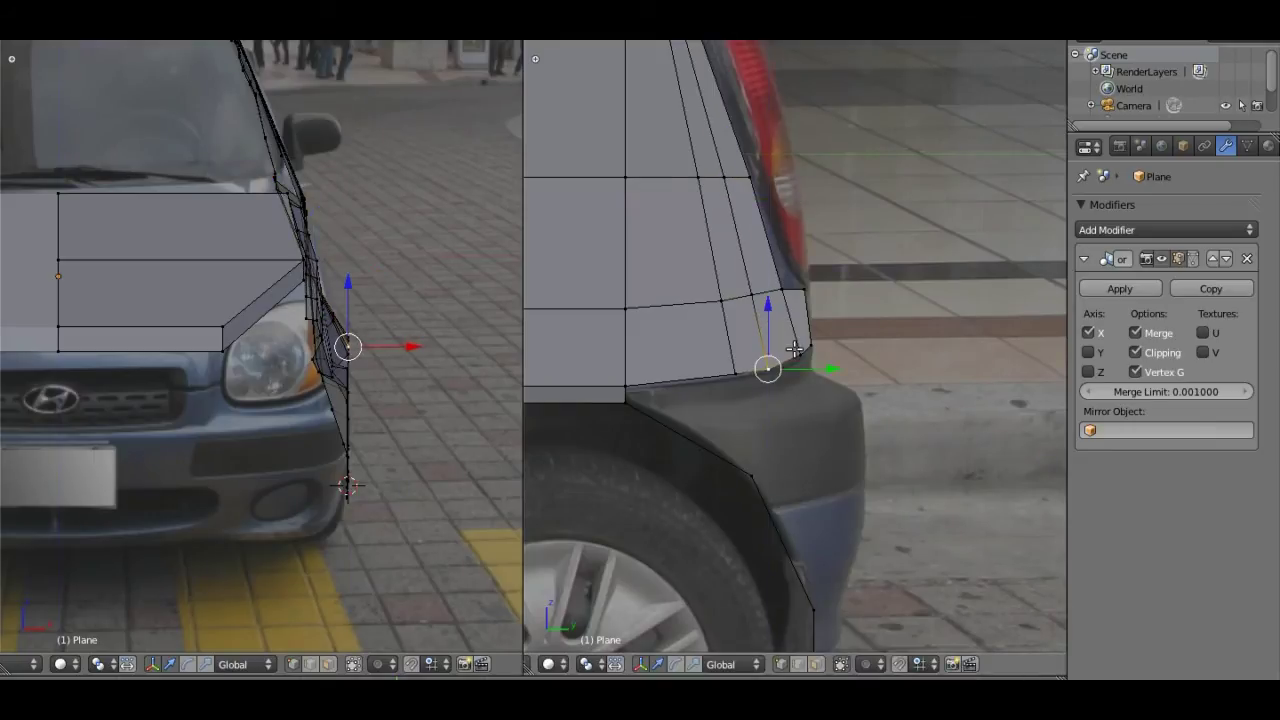
key("g")
key("y")
left_click(774, 402)
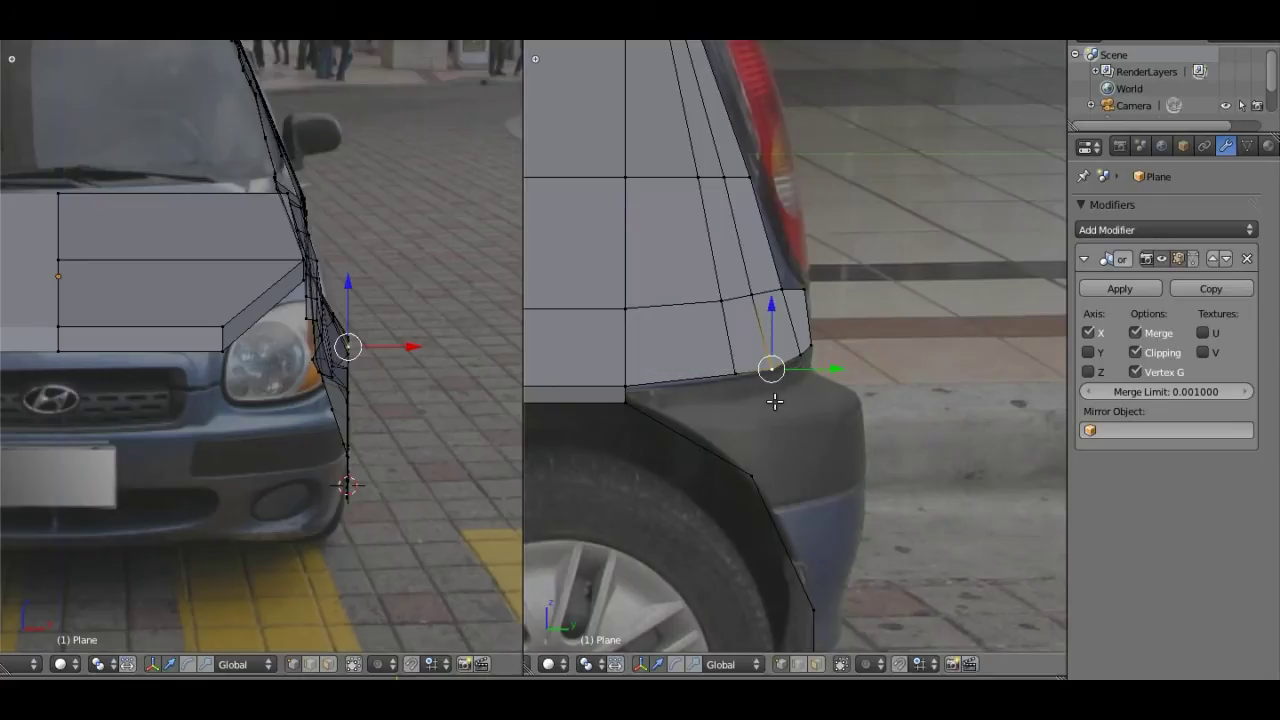
Step: Select the four vertices along the rear panel's bottom edge
right_click(627, 385)
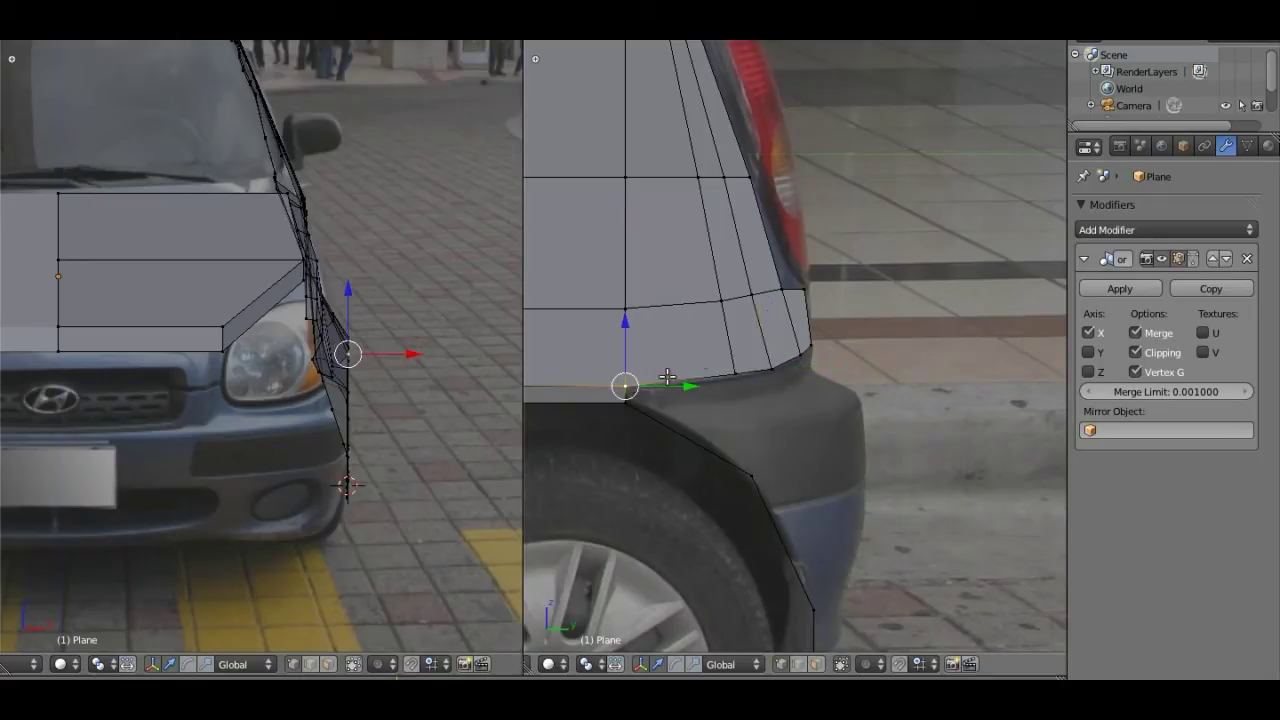
right_click(750, 374, "shift")
right_click(769, 369, "shift")
right_click(808, 348, "shift")
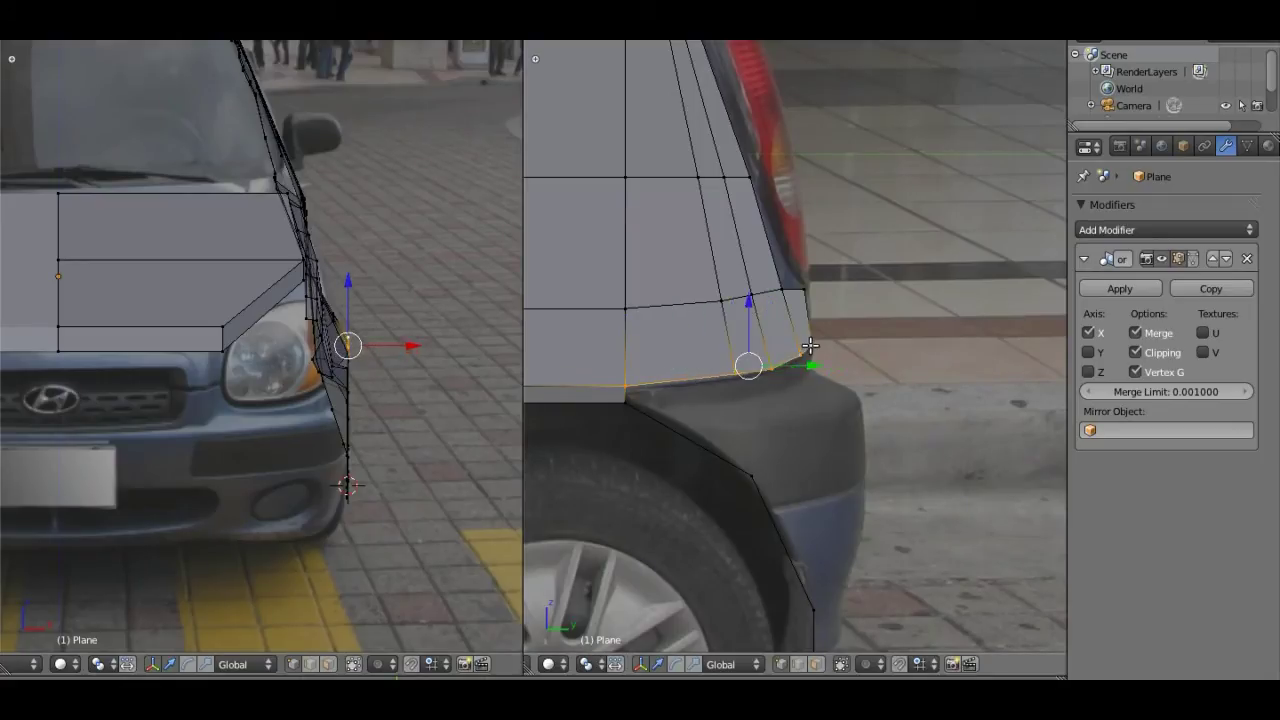
scroll(655, 482, "up", 2)
Step: Lower the selected bottom-edge vertices slightly along the vertical axis
mouse_move(735, 465)
middle_mouse_down("shift")
mouse_move(834, 400)
mouse_move(904, 380)
middle_mouse_up("shift")
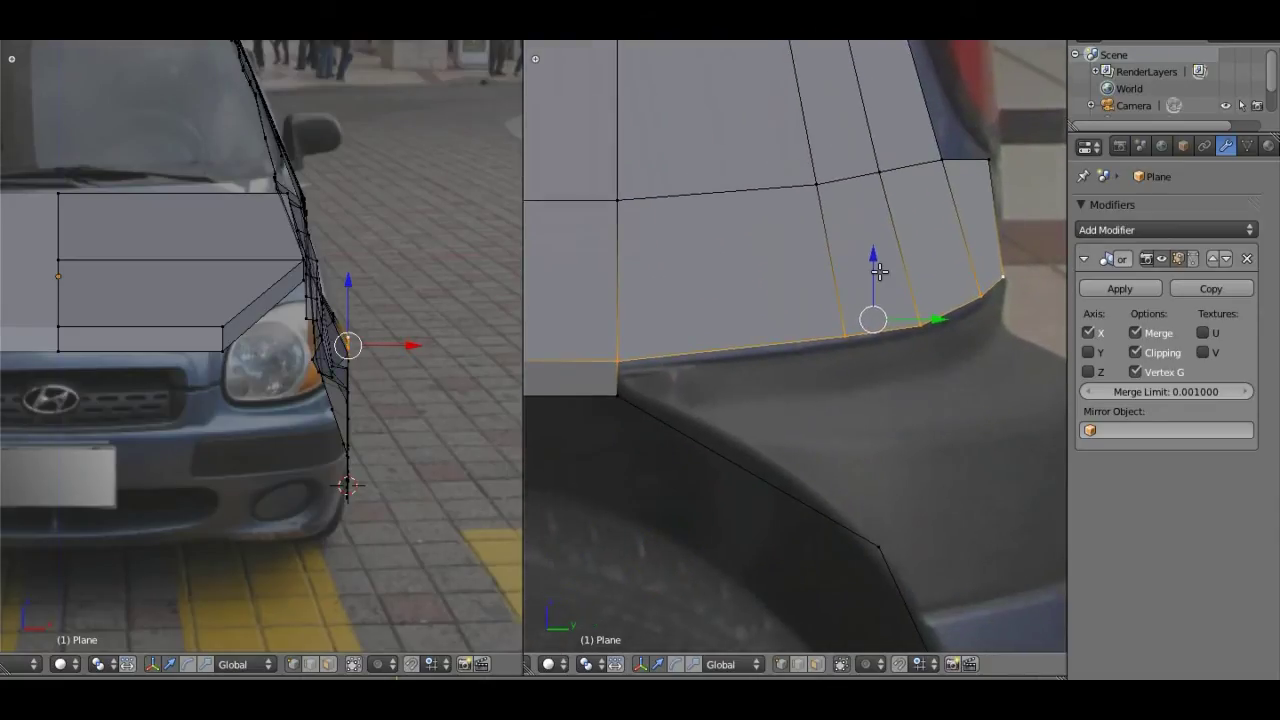
left_click_drag(879, 270, 837, 323)
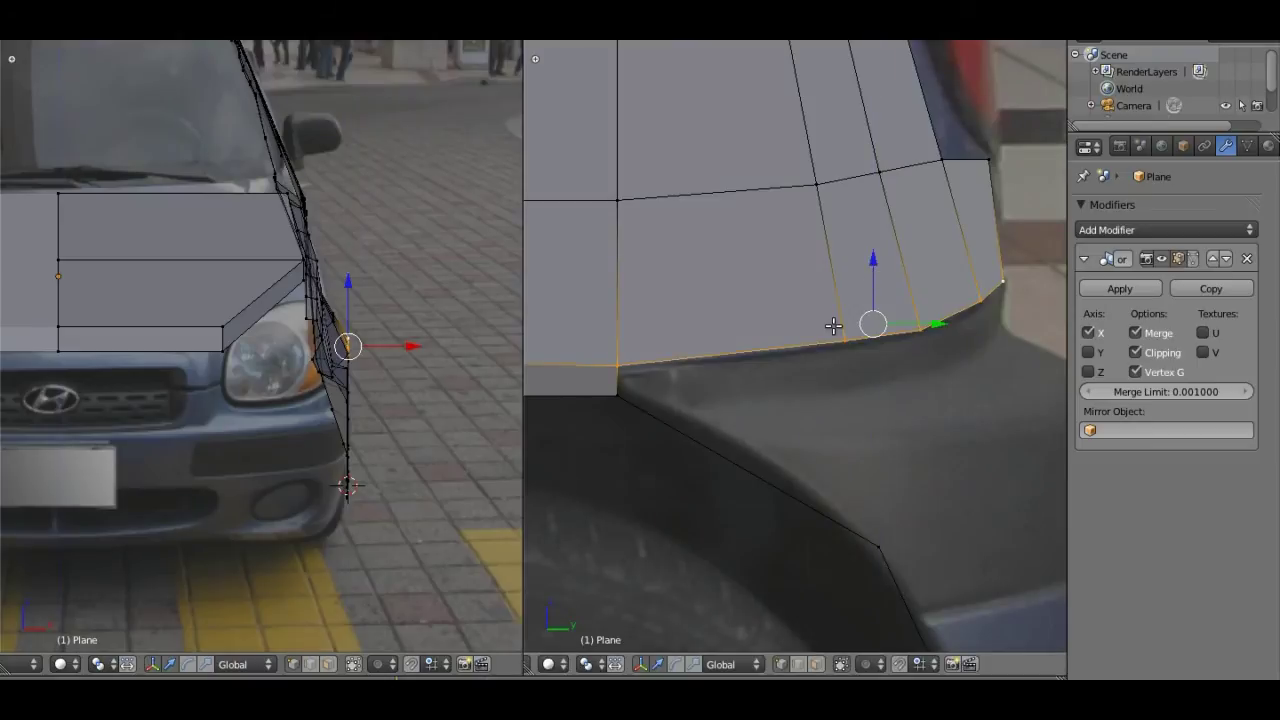
key("ctrl+space")
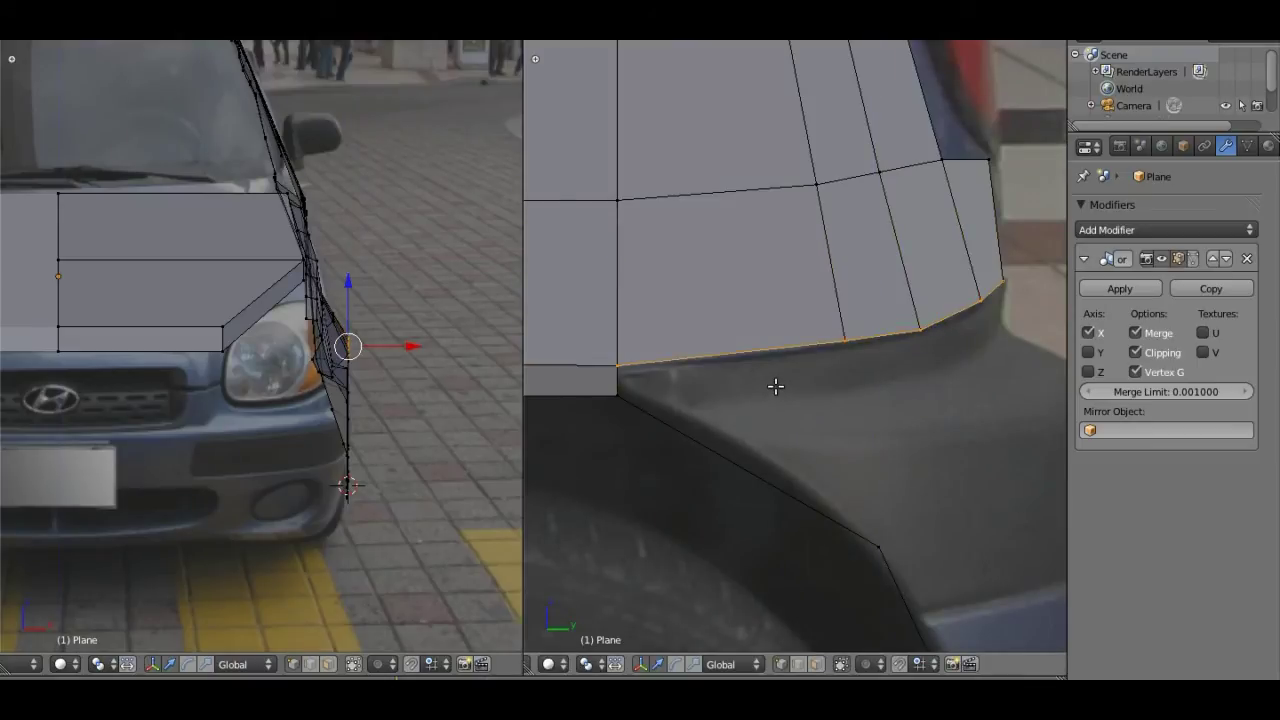
key("ctrl+space")
left_click_drag(871, 260, 875, 274)
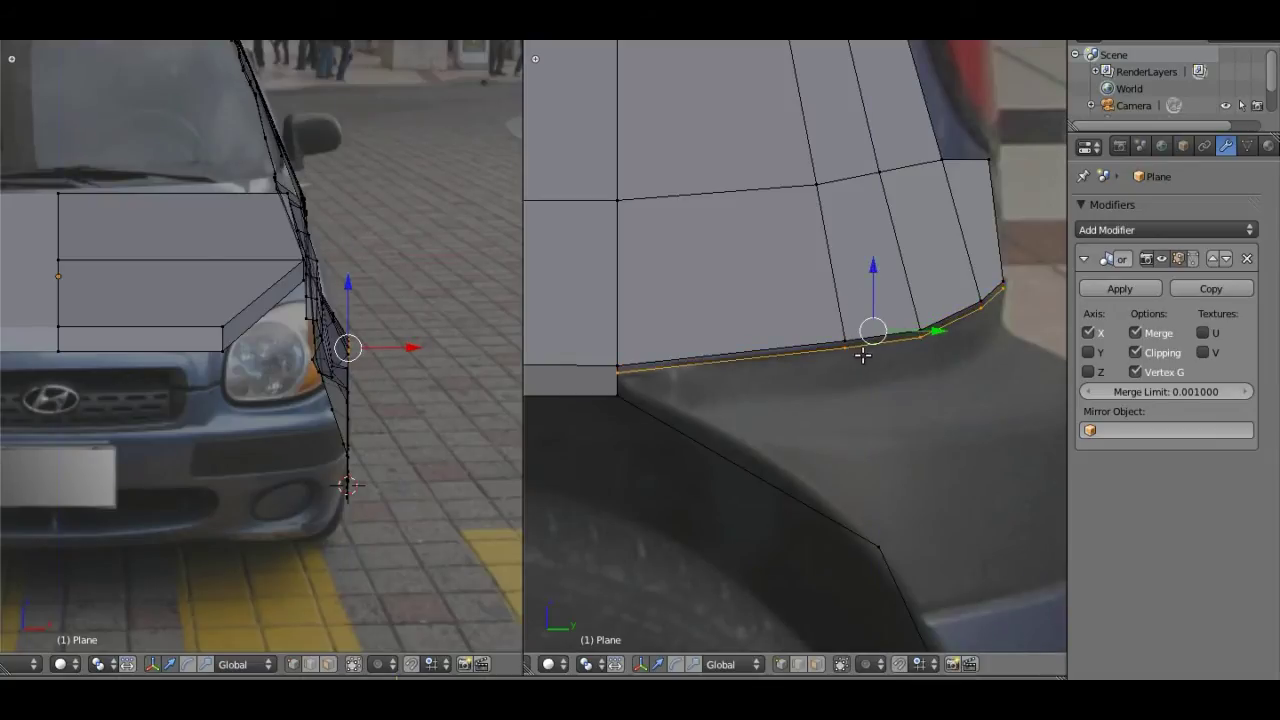
Step: Create a strip below the panel and nudge its front corner vertex up
key("g")
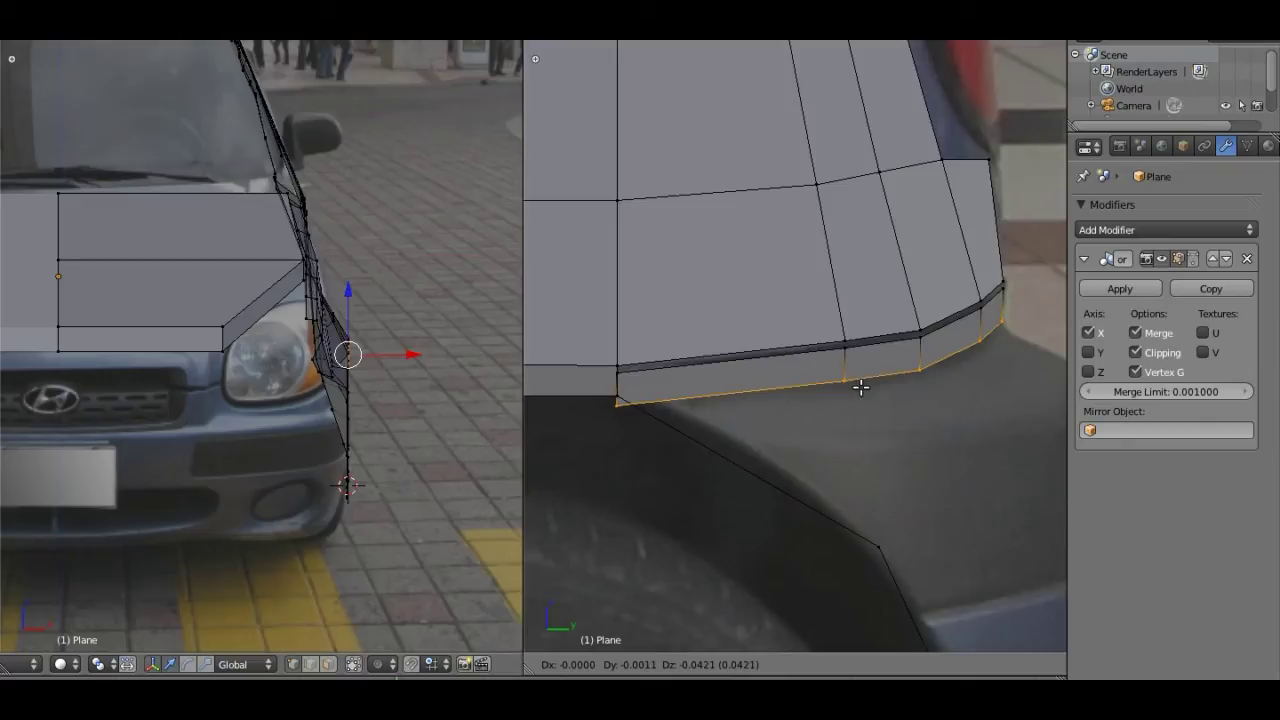
left_click(860, 387)
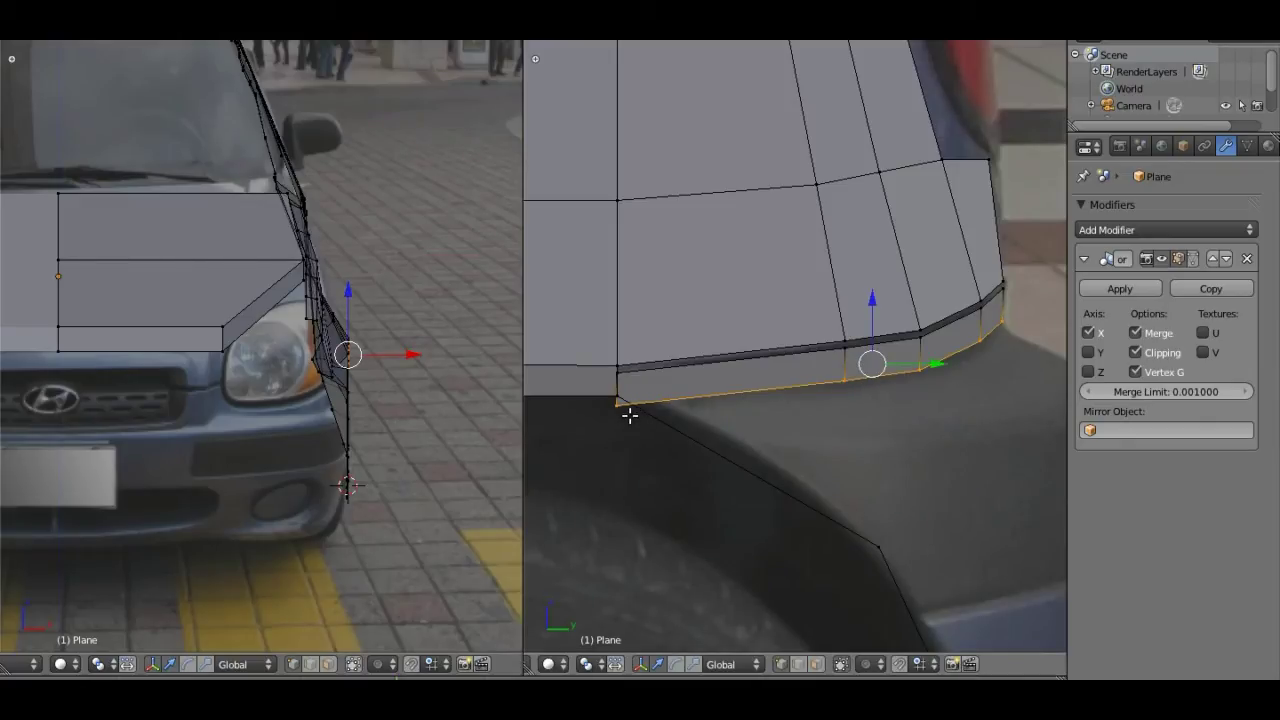
right_click(616, 406)
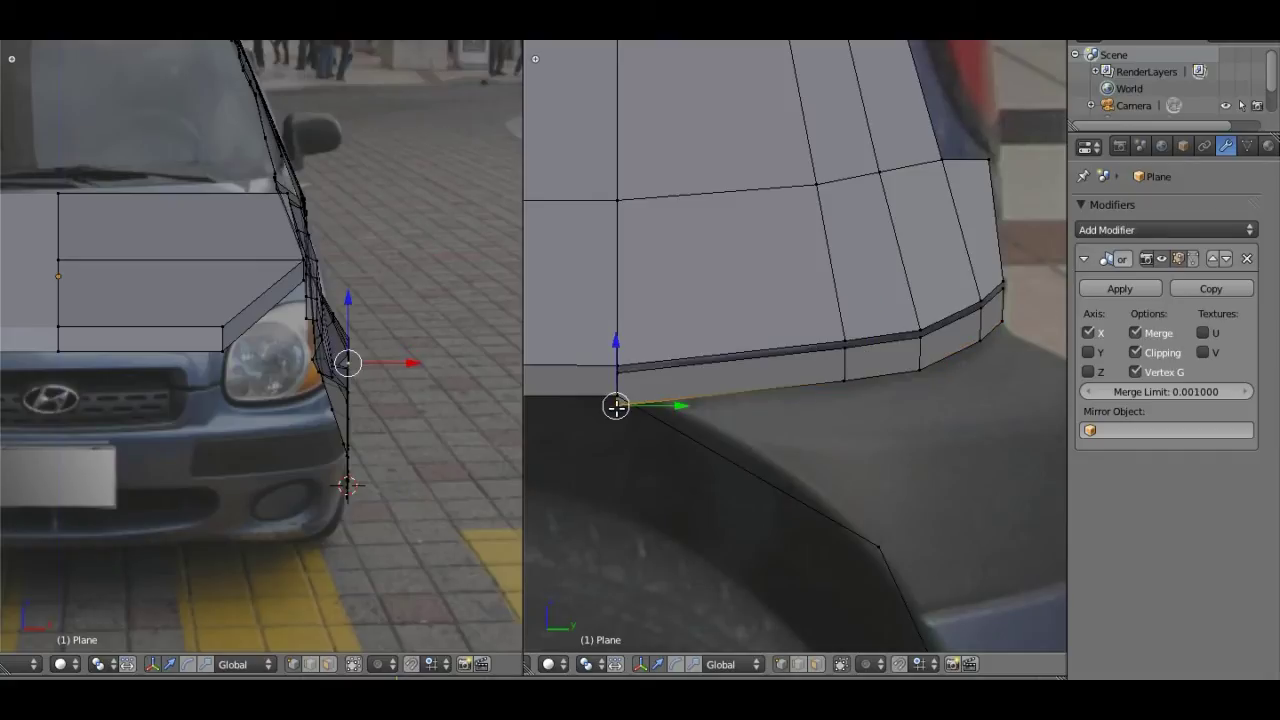
key("g")
left_click(614, 394)
Step: Inspect the corner vertex up close and reposition it, adjusting its height along Z
scroll(613, 398, "up", 2)
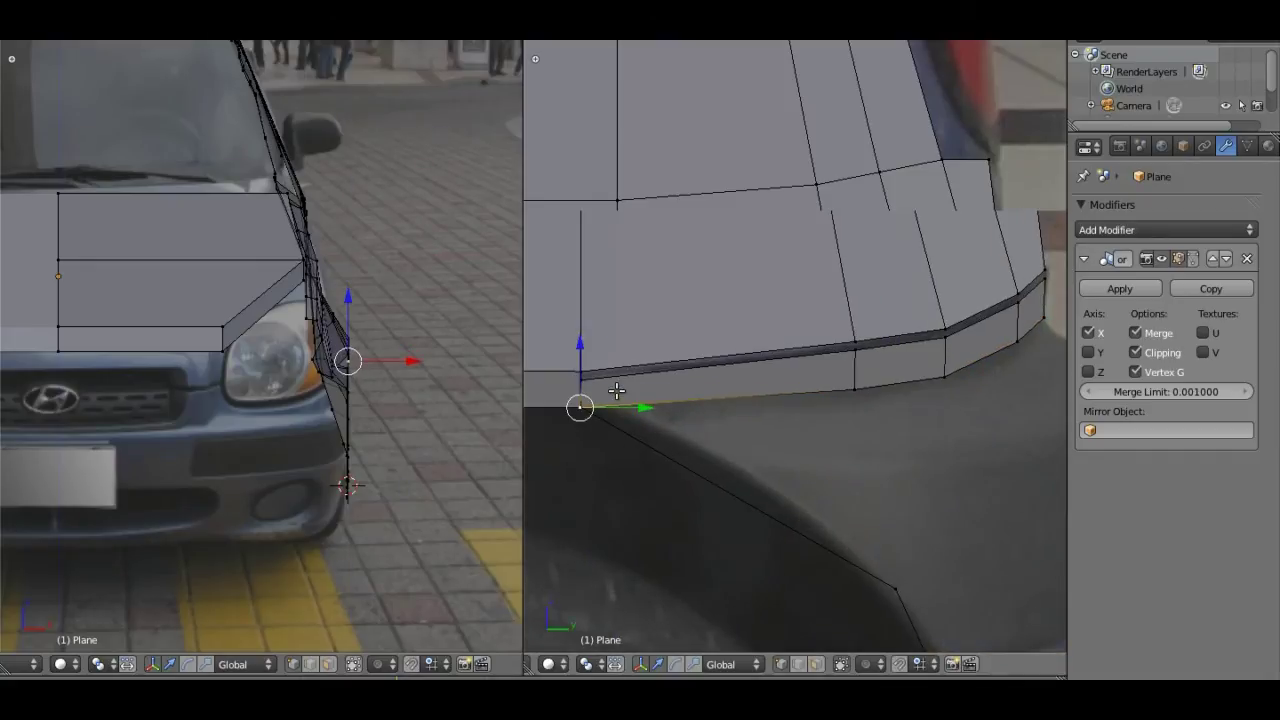
scroll(613, 398, "up", 2)
mouse_move(614, 398)
middle_mouse_down()
mouse_move(595, 456)
mouse_move(795, 375)
middle_mouse_up()
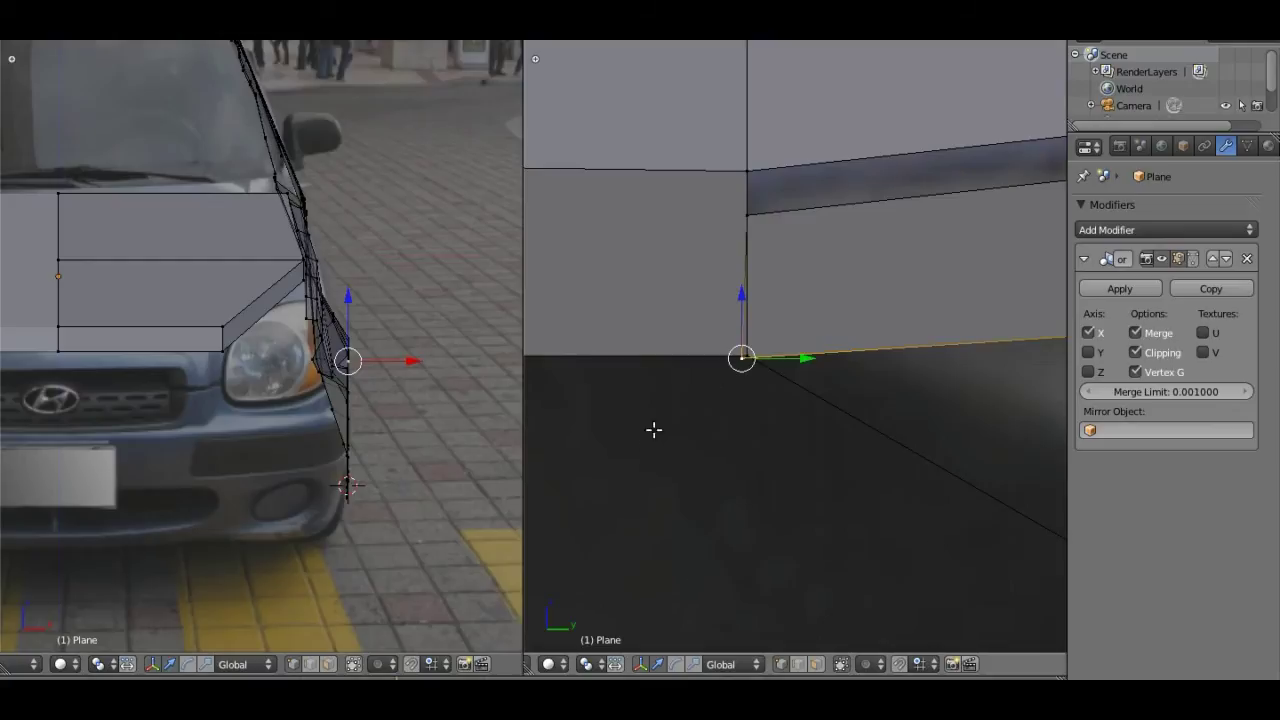
mouse_move(751, 433)
middle_mouse_down()
mouse_move(757, 563)
mouse_move(743, 513)
middle_mouse_up()
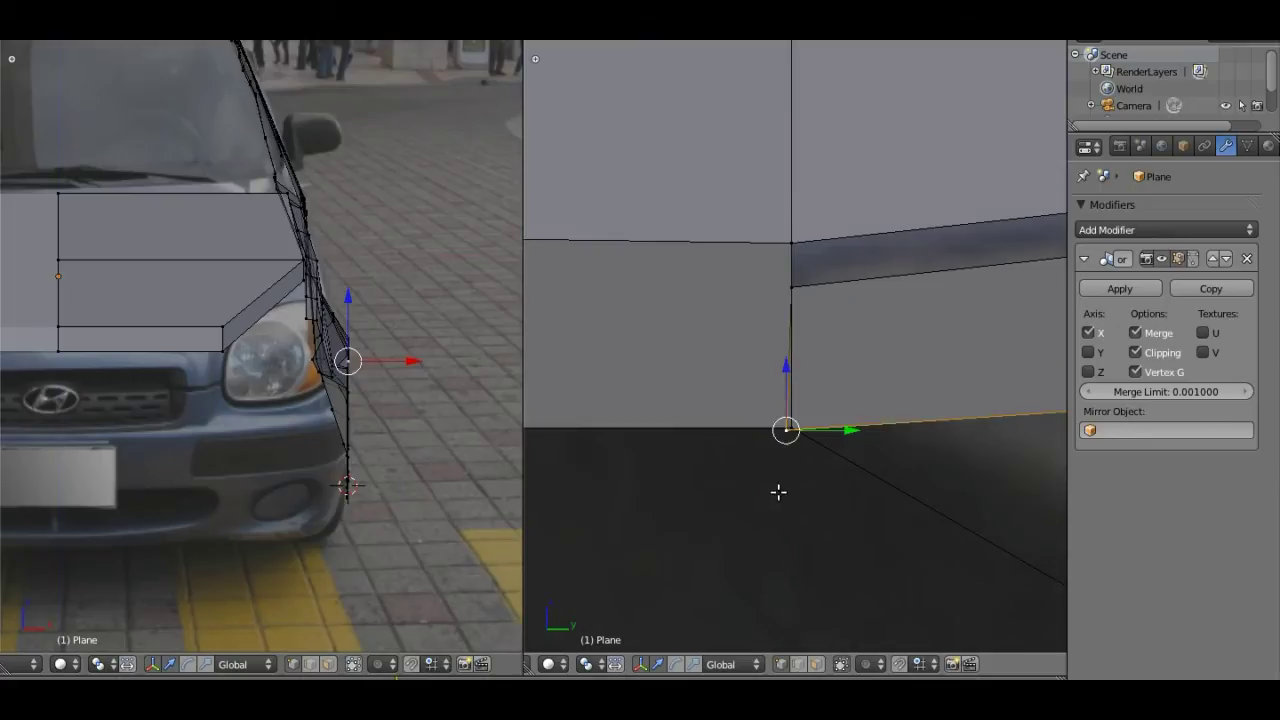
scroll(778, 491, "up", 4)
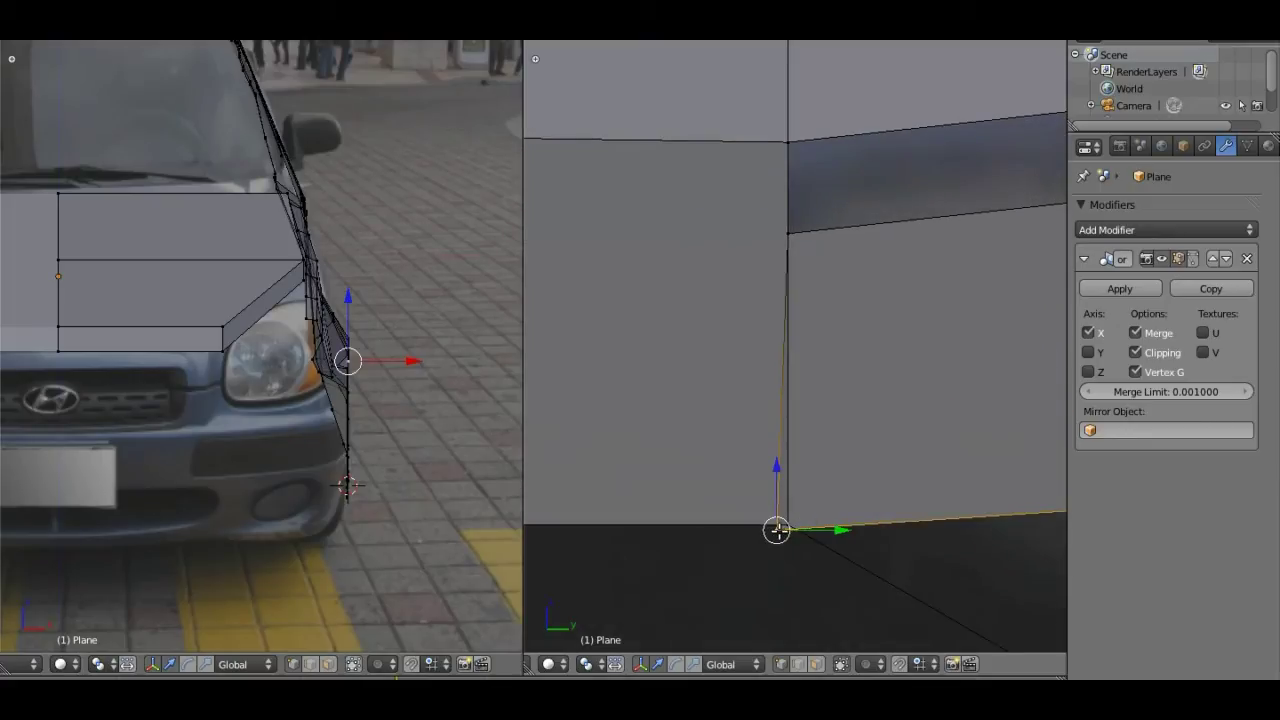
key("g")
left_click(795, 525)
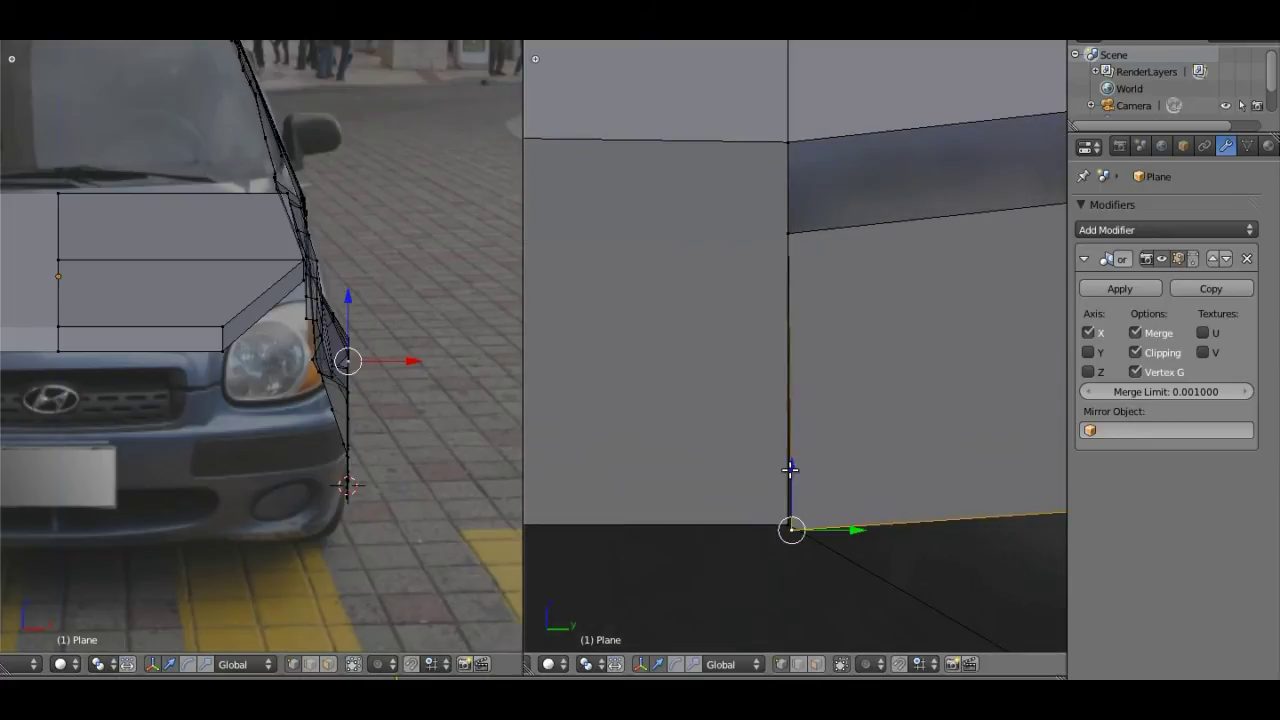
key("g")
key("z")
left_click(789, 520)
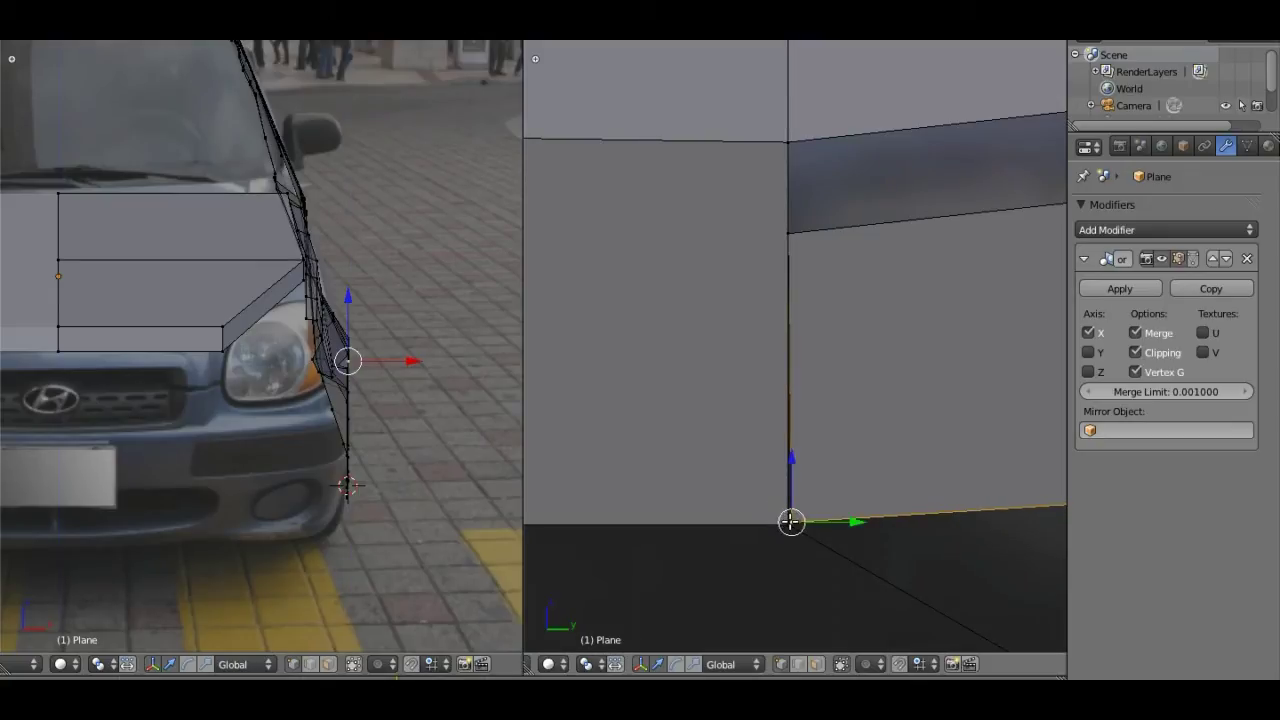
Step: Merge the overlapping corner vertices At Last, then select the edge's upper vertex
right_click(791, 524)
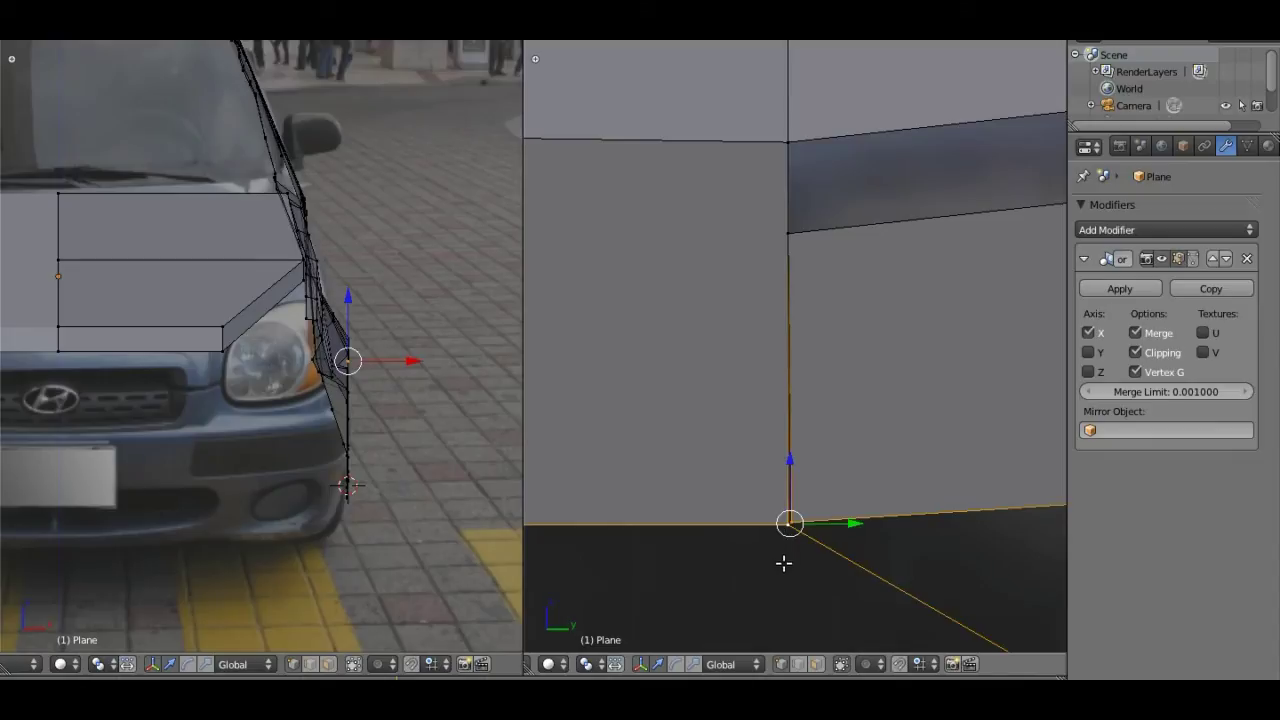
key("alt+m")
left_click(814, 502)
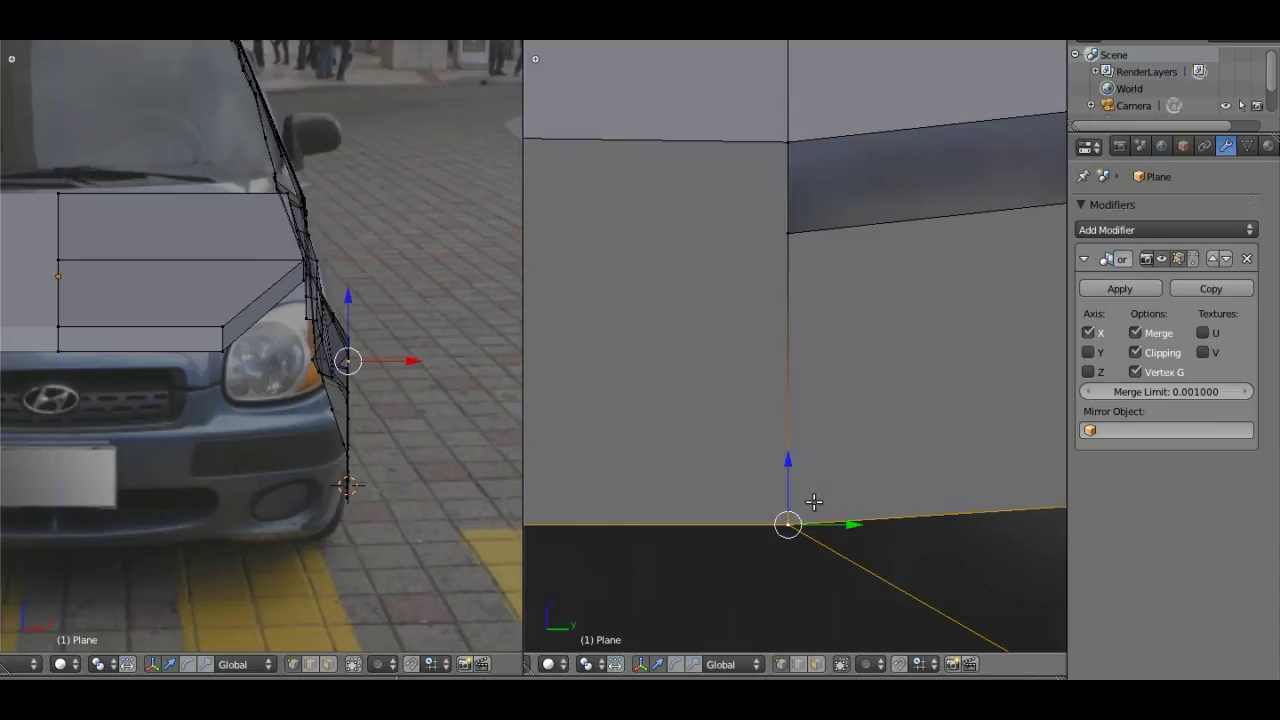
scroll(817, 494, "down", 1)
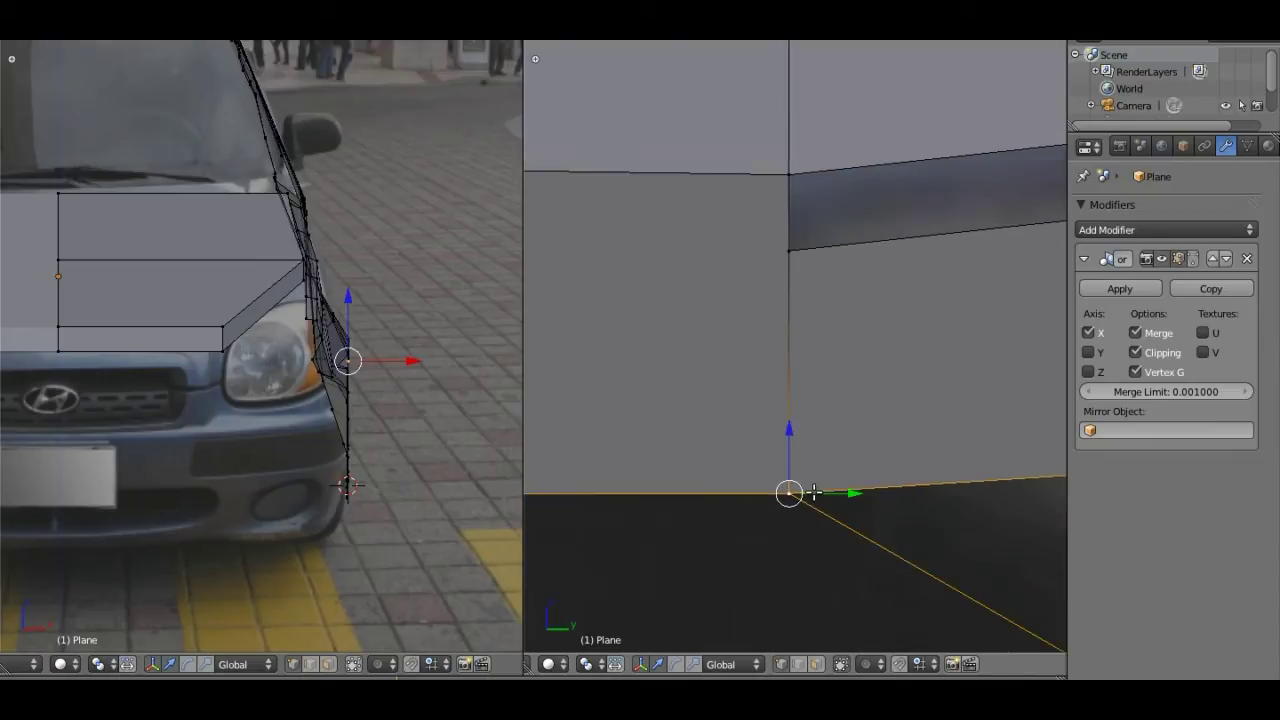
right_click(786, 253)
scroll(836, 398, "down", 2)
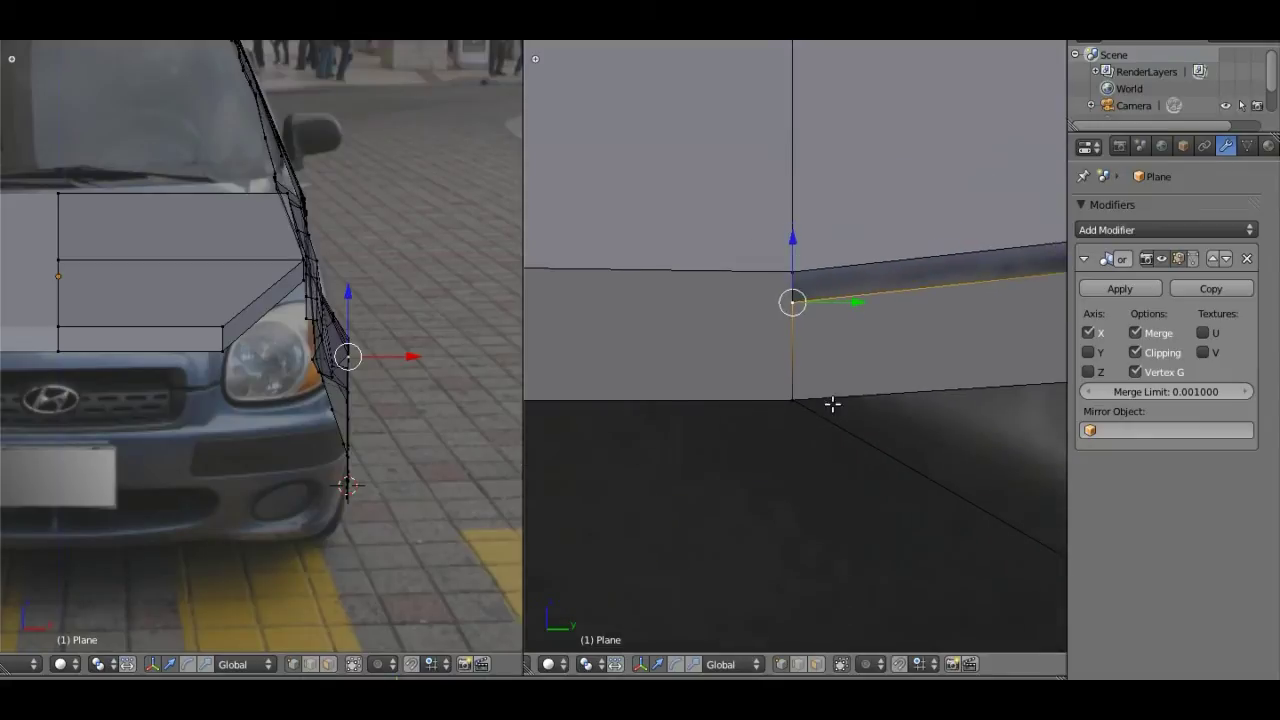
Step: Back in side view, select the strip's bottom vertices along its length
mouse_move(831, 403)
middle_mouse_down()
mouse_move(777, 374)
mouse_move(669, 391)
mouse_move(789, 398)
middle_mouse_up()
scroll(785, 398, "down", 2)
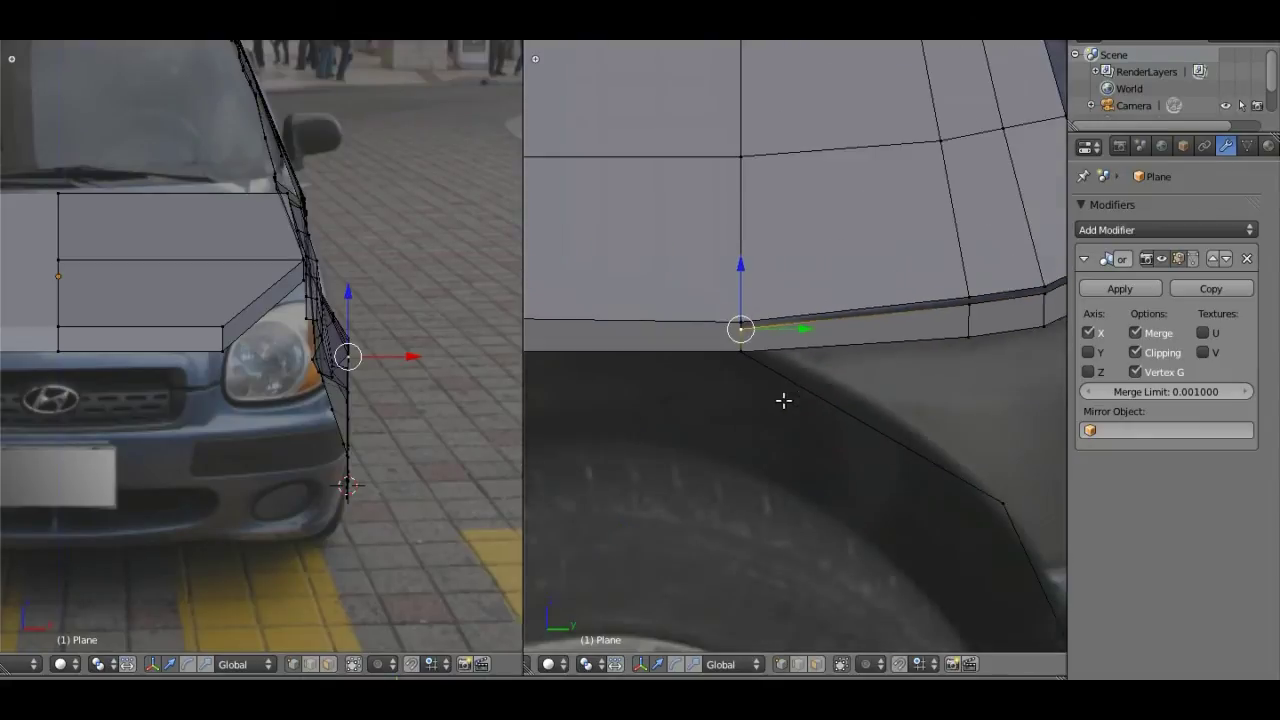
scroll(946, 380, "up", 1)
middle_click_drag(902, 393, 889, 398, "shift")
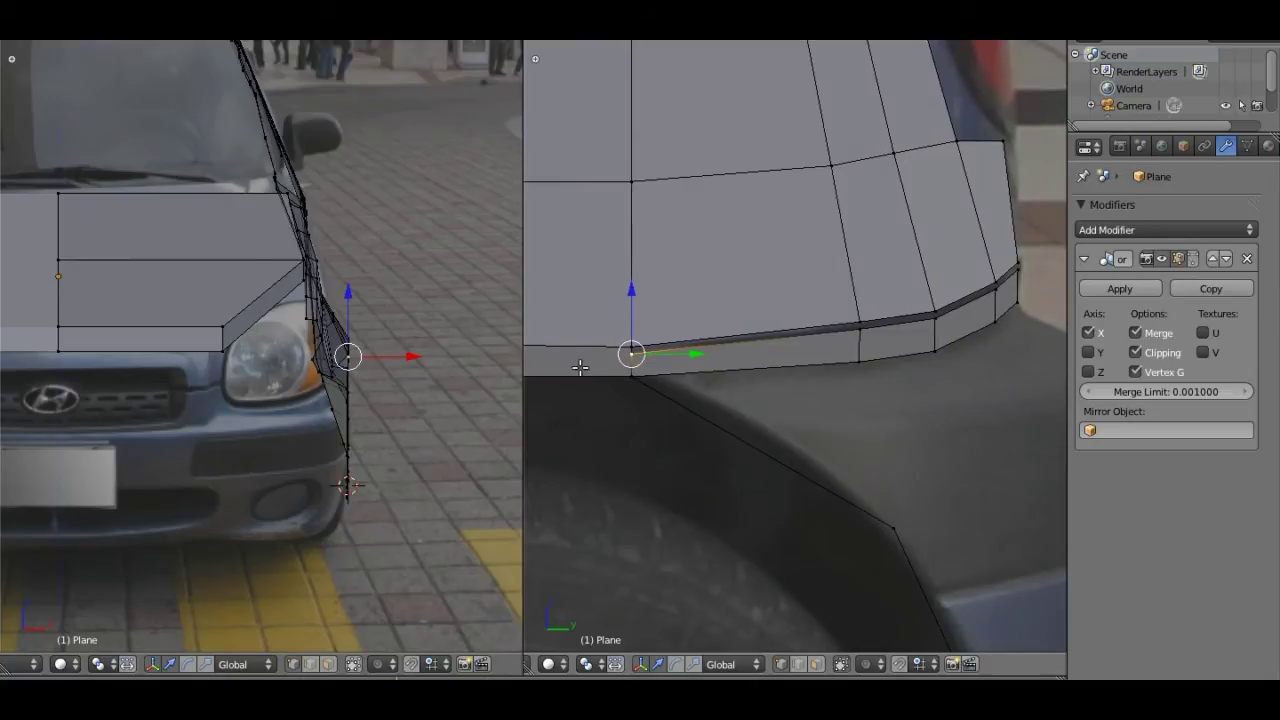
right_click(631, 377)
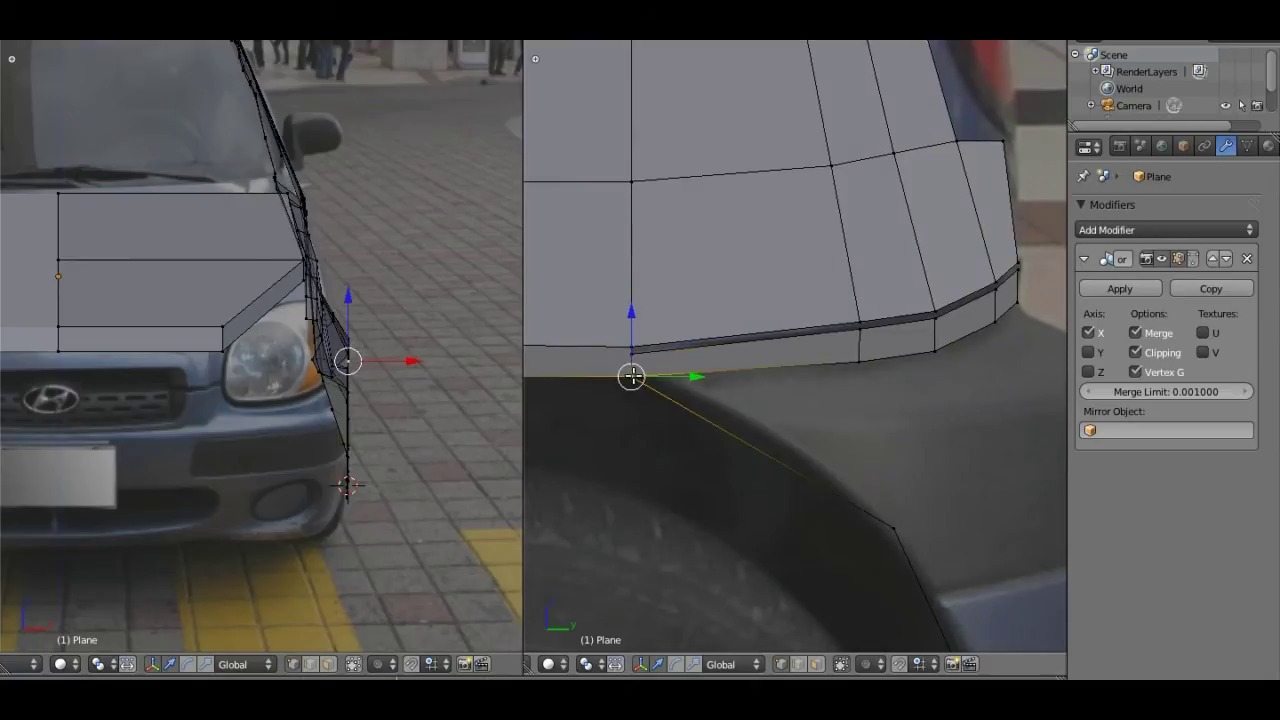
right_click(859, 360)
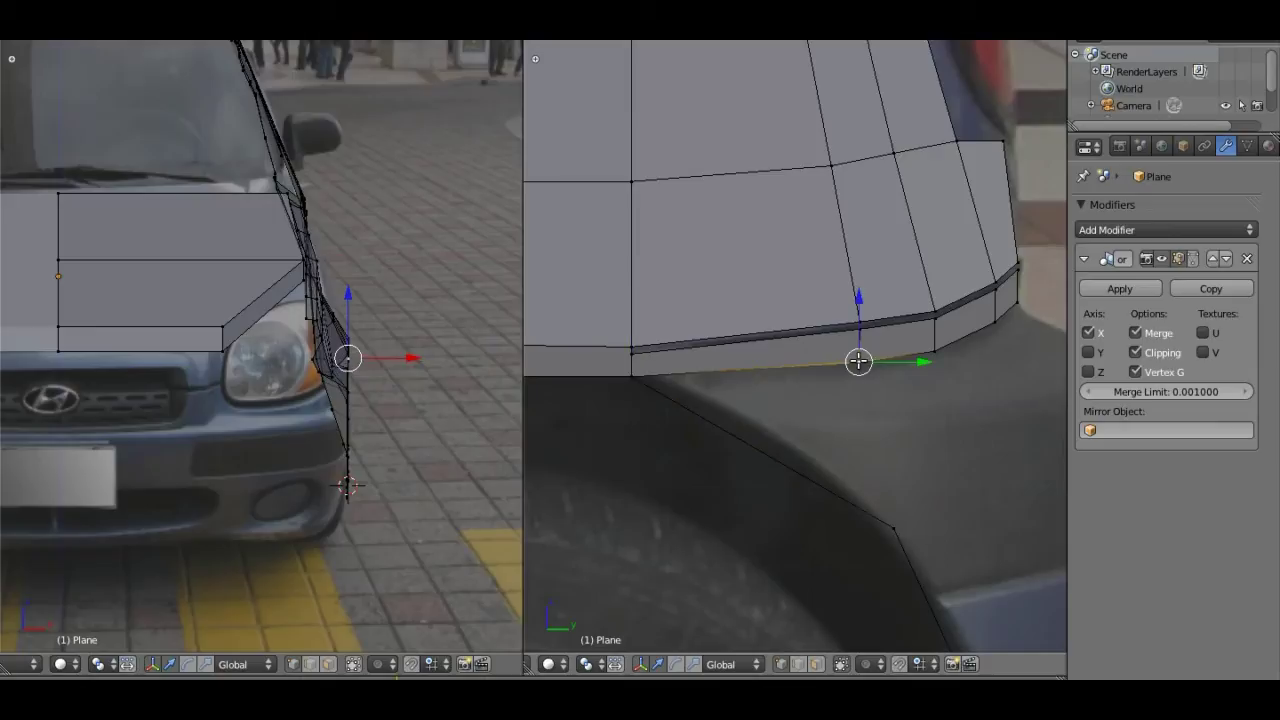
right_click(934, 351, "shift")
right_click(997, 321, "shift")
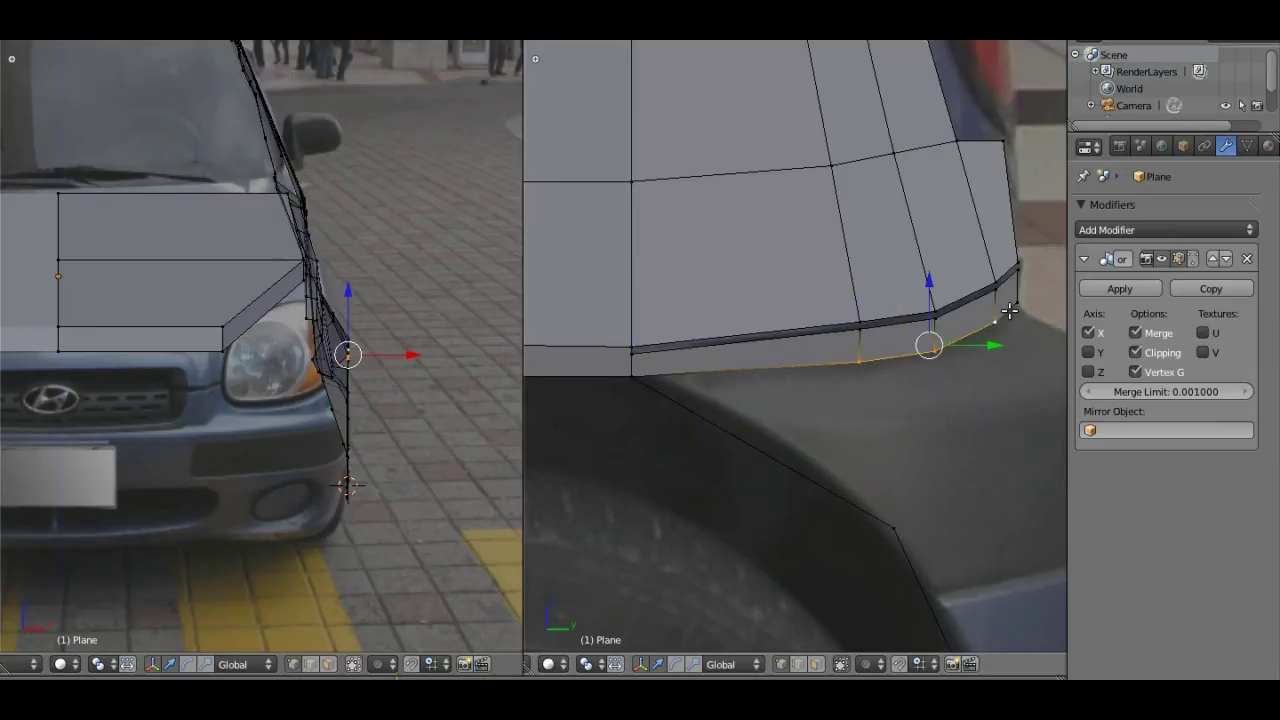
right_click(1017, 302, "shift")
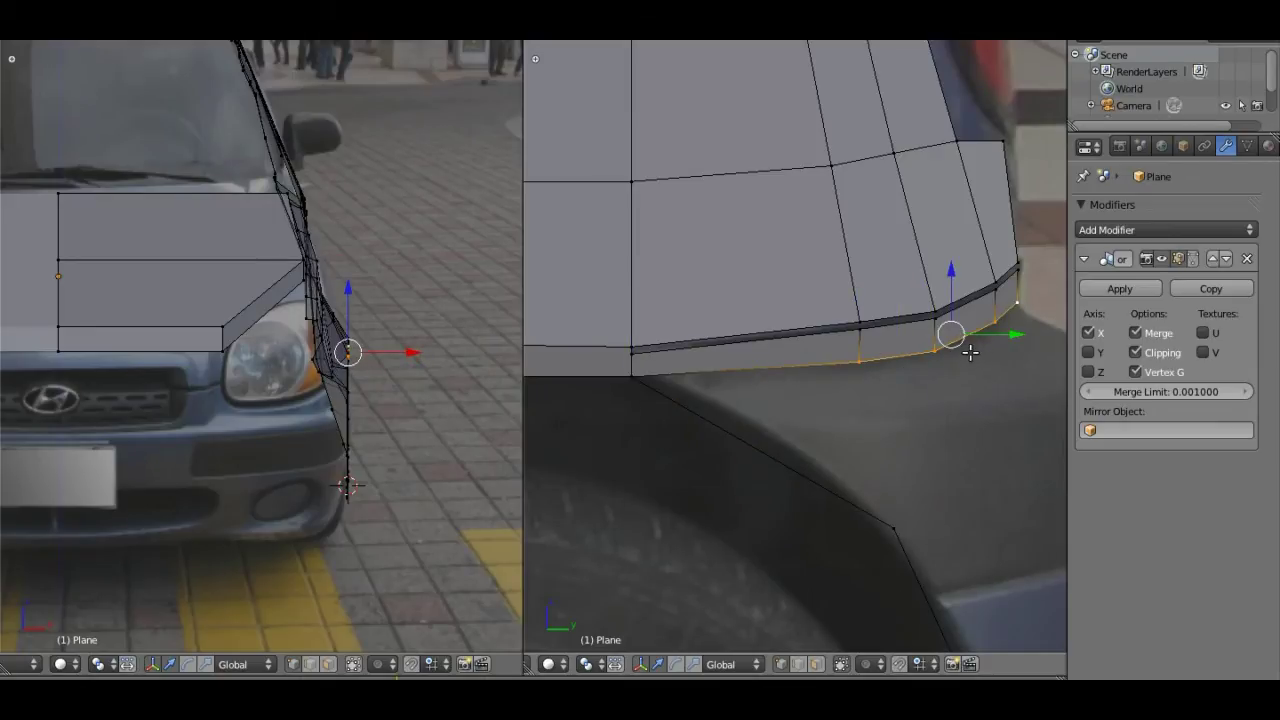
Step: Extrude the selected bottom edge outward and adjust a vertex along X
key("e")
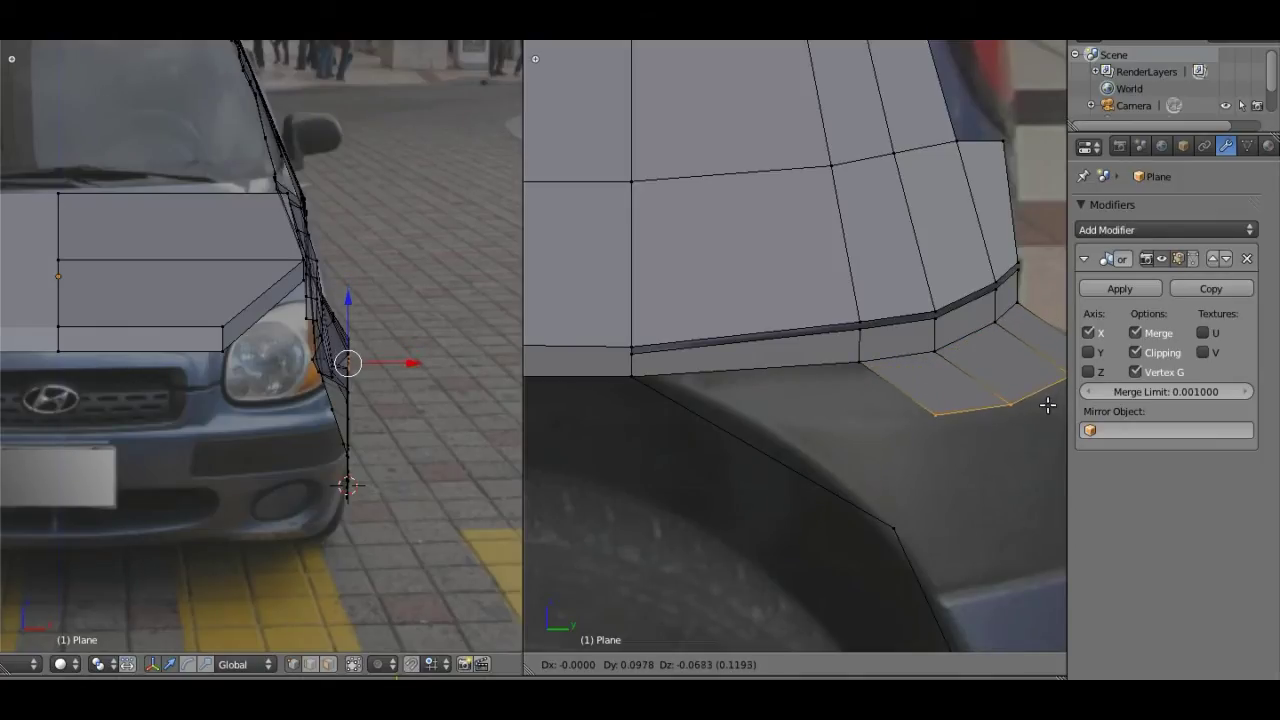
left_click(1047, 404)
mouse_move(1010, 420)
middle_mouse_down()
mouse_move(734, 426)
mouse_move(697, 440)
mouse_move(754, 420)
mouse_move(768, 434)
mouse_move(663, 340)
middle_mouse_up()
key("g")
key("x")
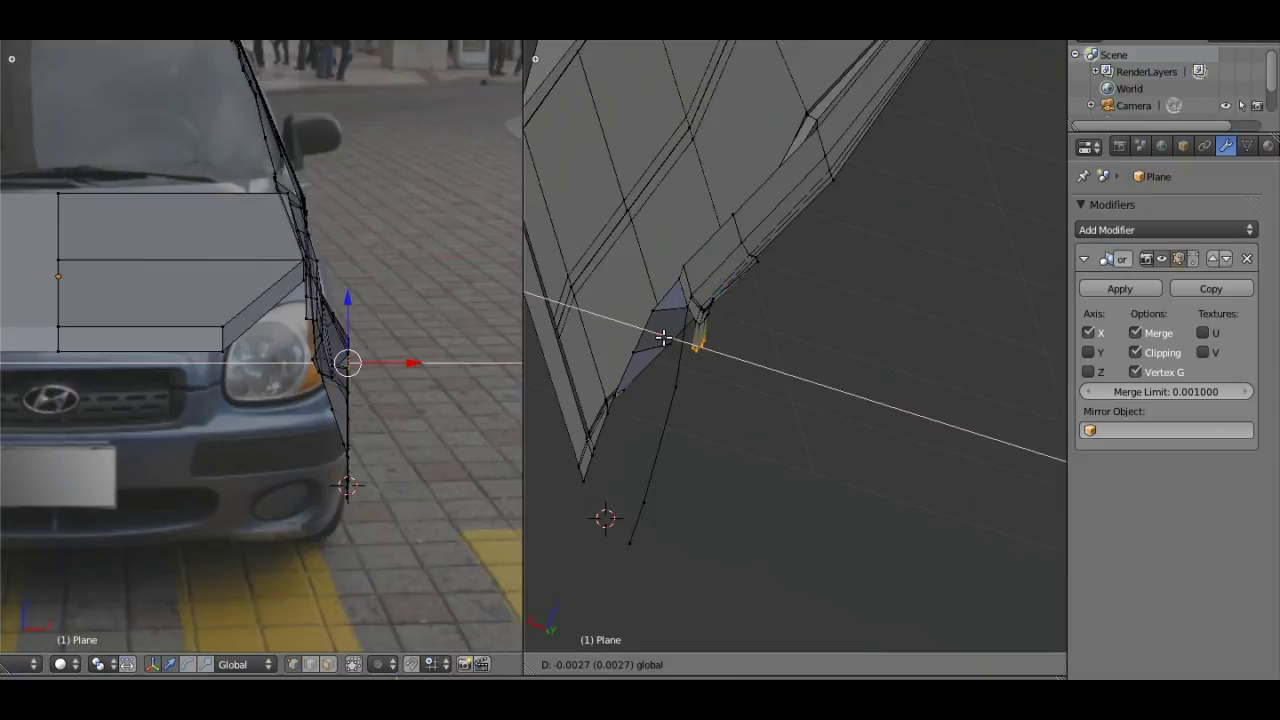
left_click(651, 333)
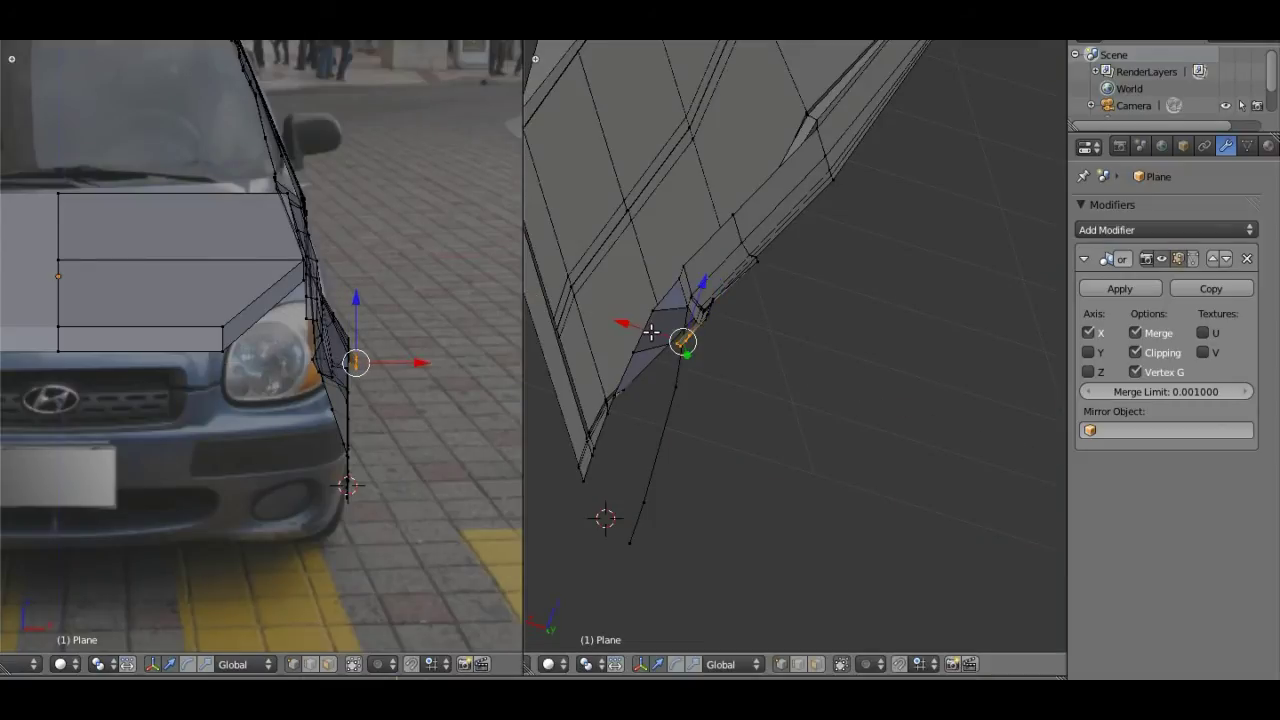
middle_click_drag(651, 333, 710, 357)
Step: In the Numpad 3 side view, extrude the edge down along Z over the bumper
key("KP_3")
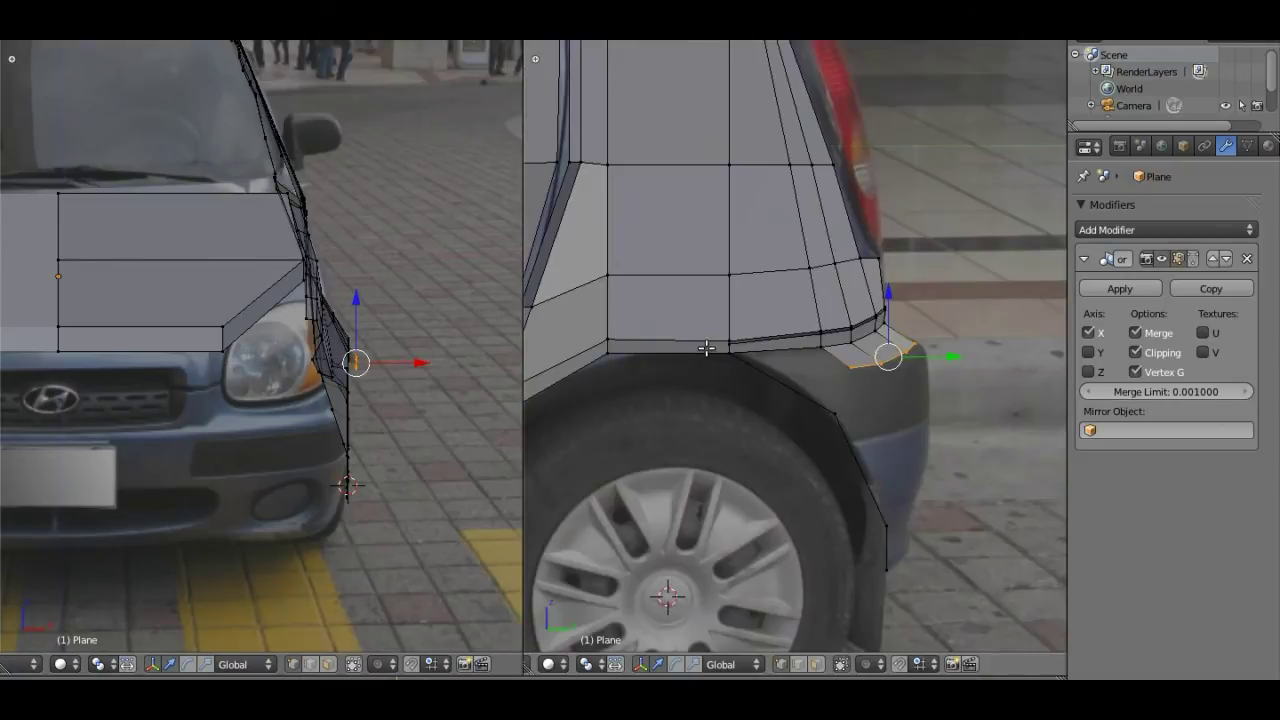
scroll(898, 370, "up", 1)
scroll(900, 373, "up", 2)
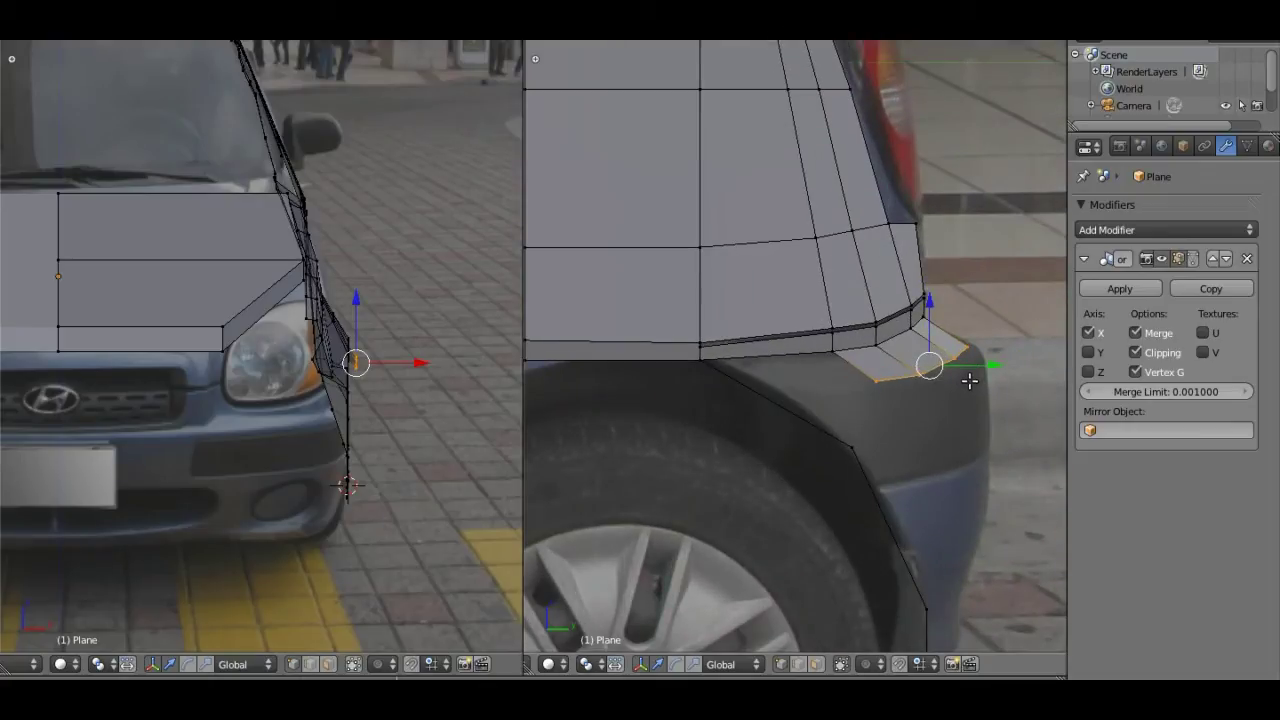
key("e")
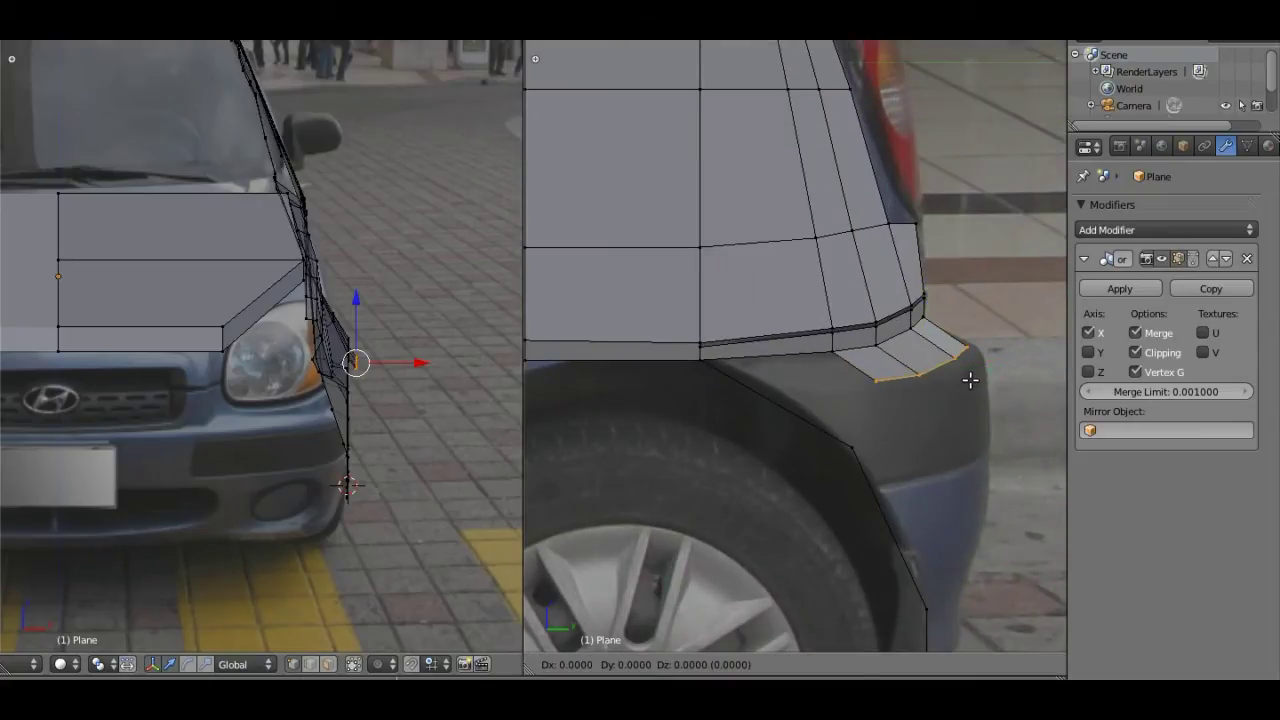
key("z")
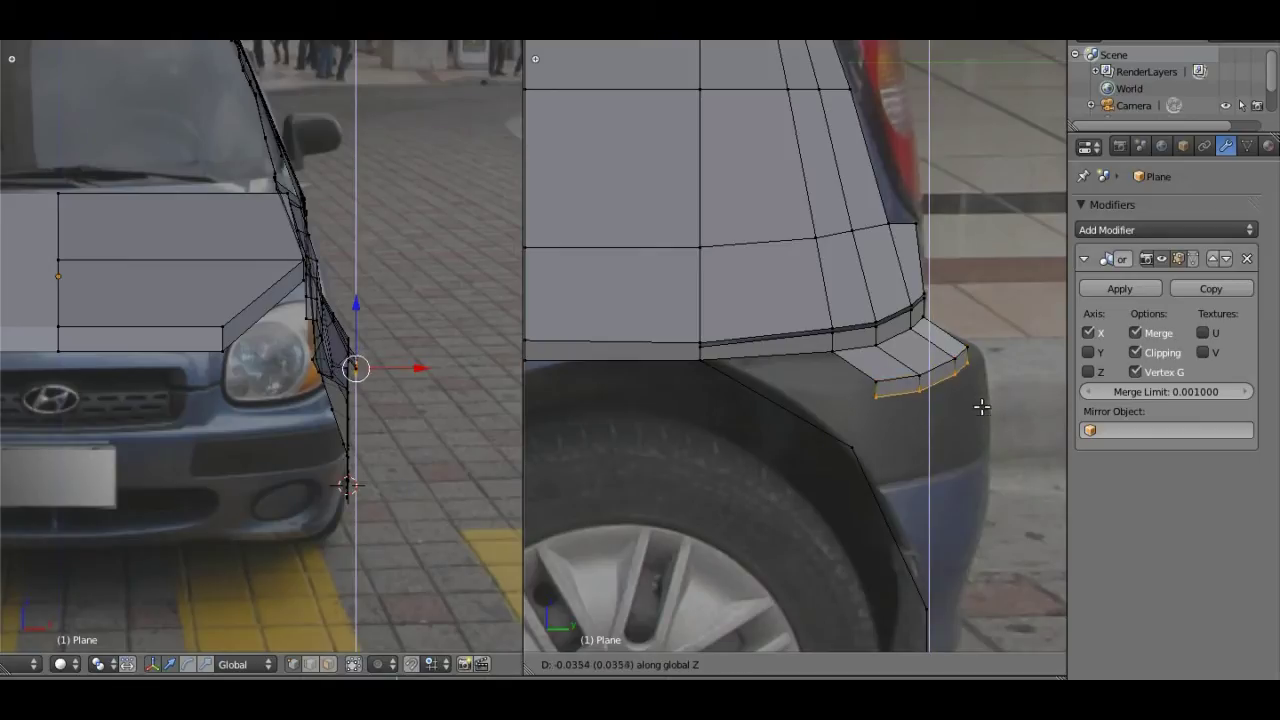
left_click(980, 479)
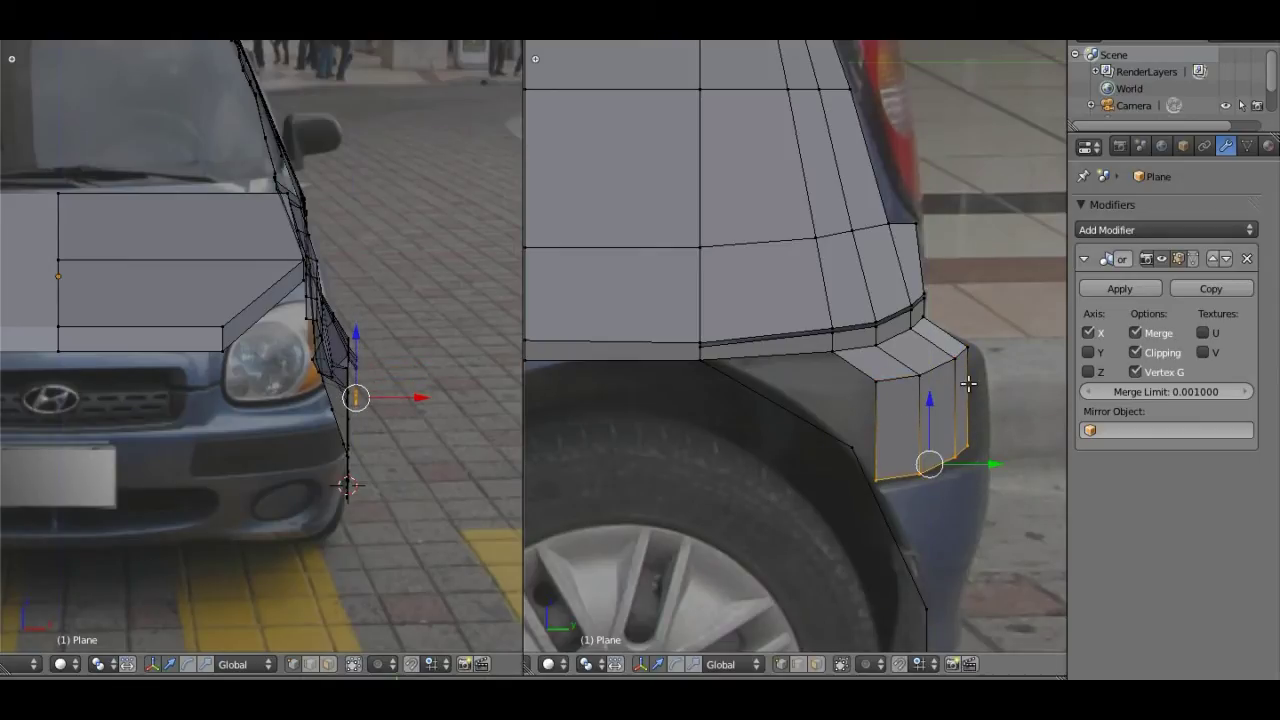
scroll(729, 375, "up", 2)
scroll(729, 375, "up", 2)
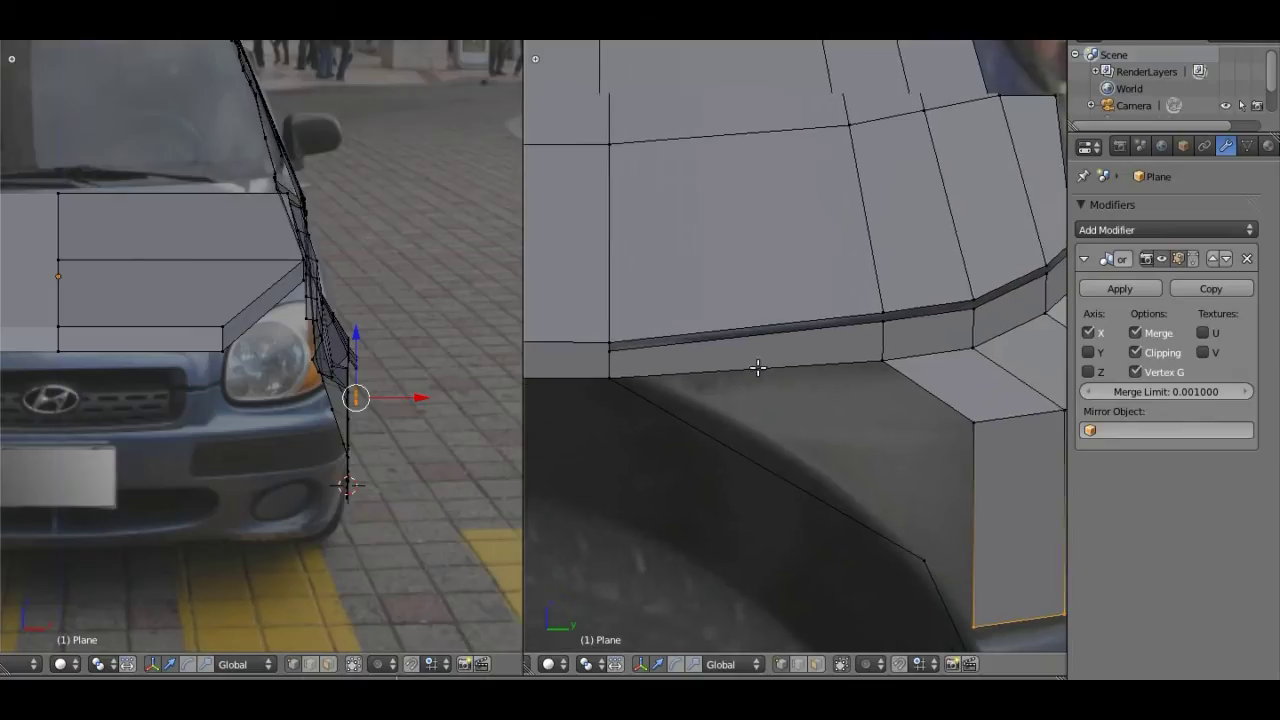
middle_click_drag(729, 375, 752, 329, "shift")
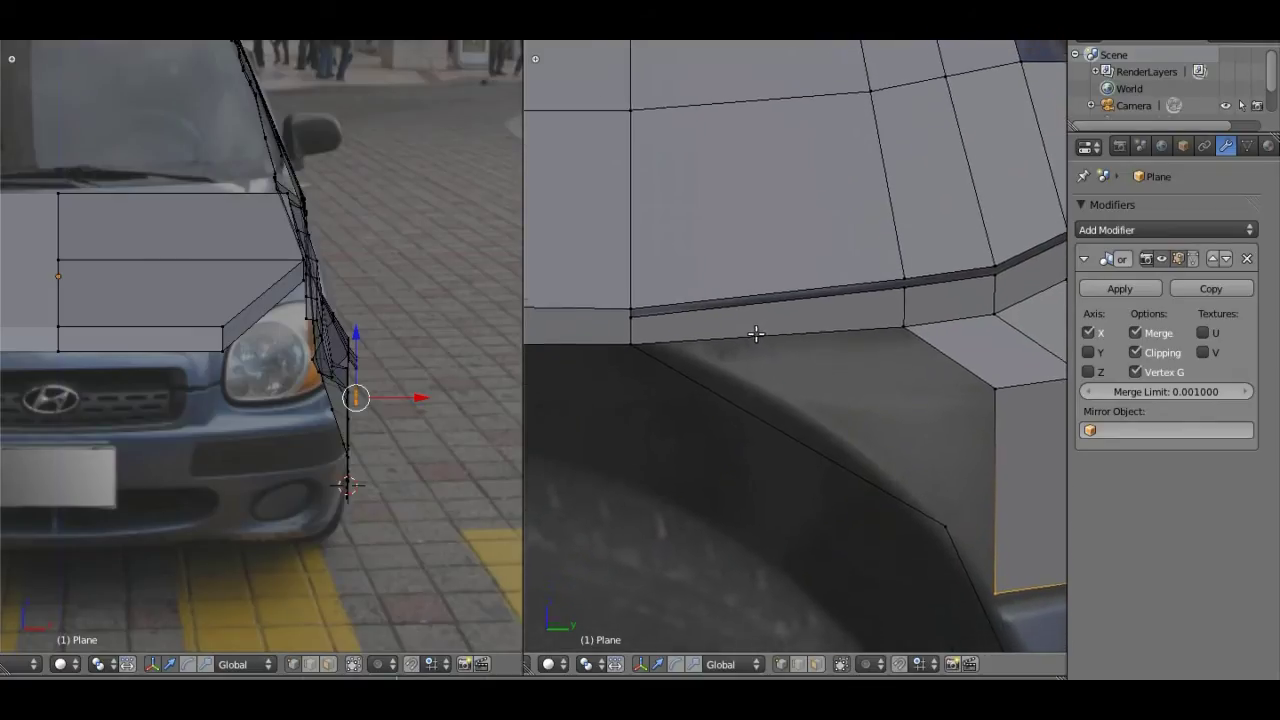
Step: Fill a face between the four corner vertices above the wheel arch
right_click(624, 327)
right_click(897, 313, "shift")
right_click(982, 370, "shift")
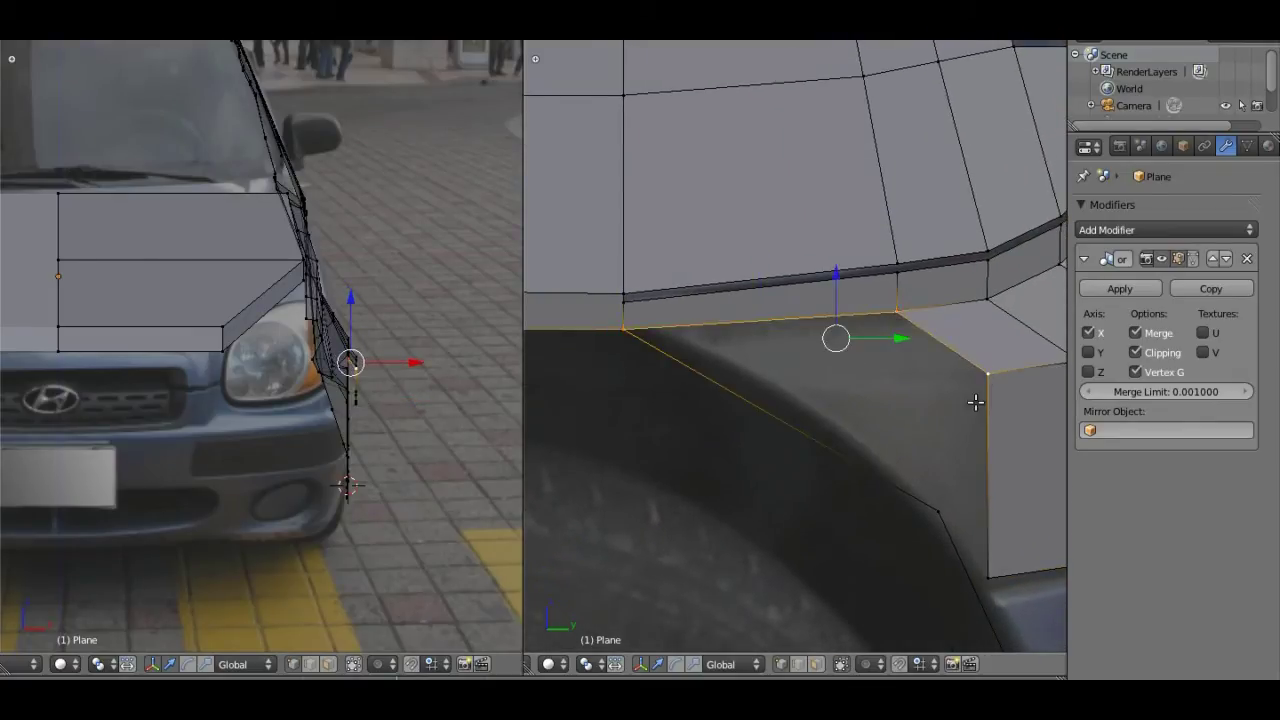
right_click(941, 510, "shift")
key("f")
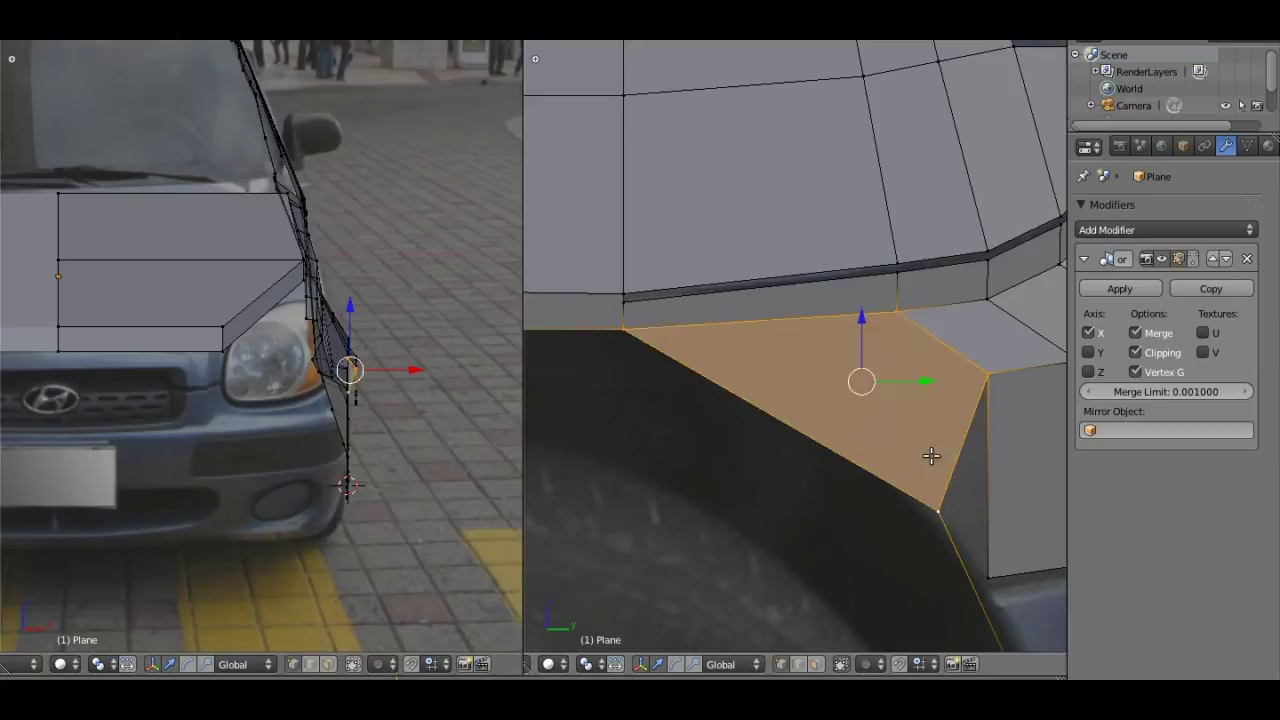
middle_click_drag(941, 435, 801, 238, "shift")
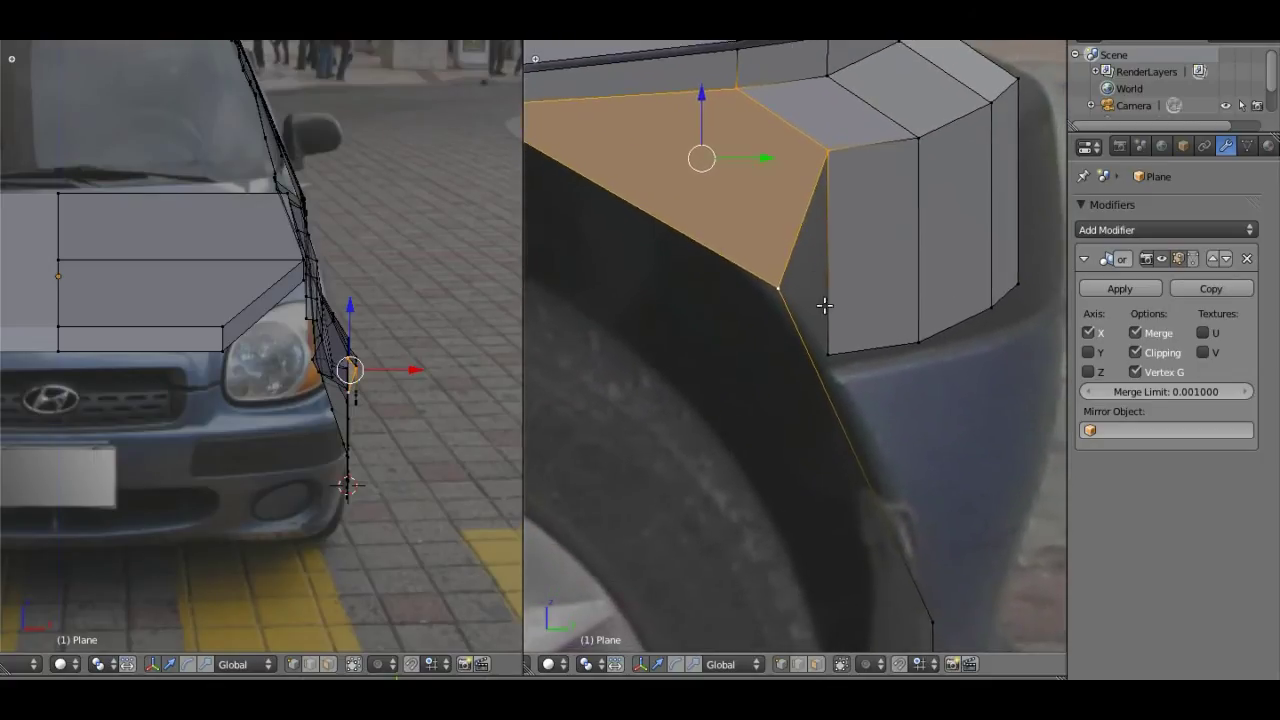
scroll(826, 312, "down", 2)
scroll(829, 314, "down", 1)
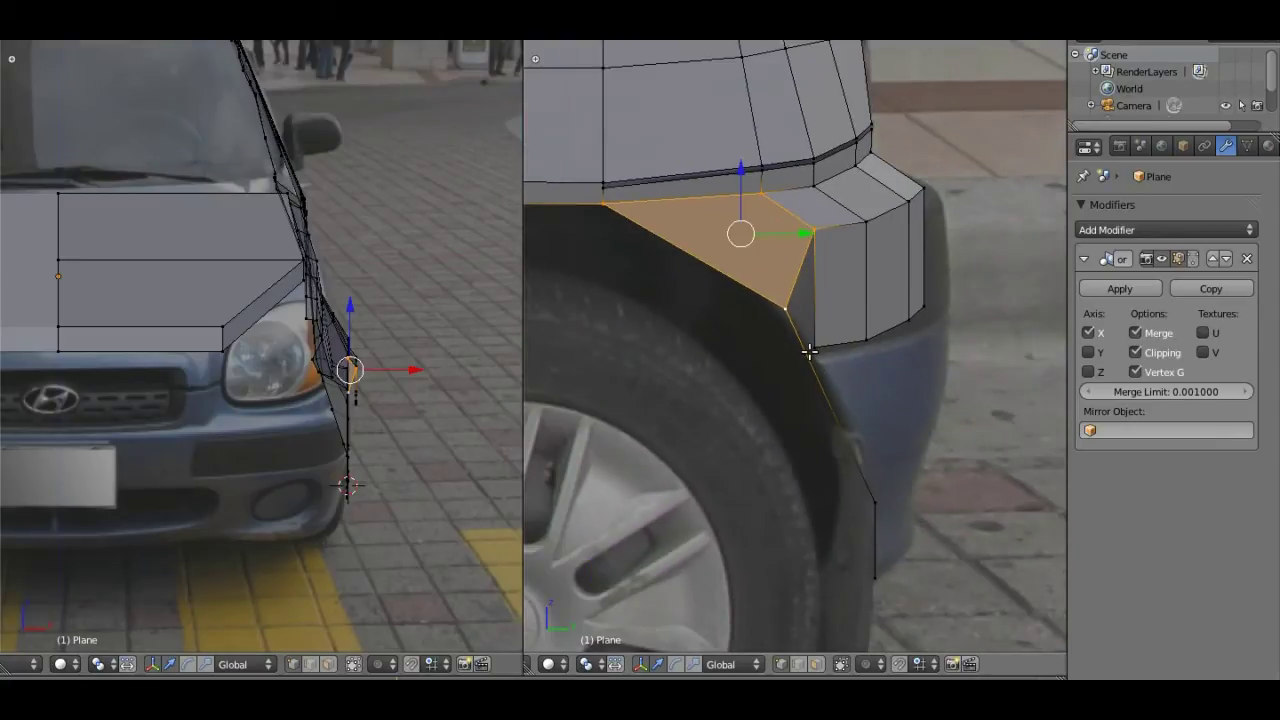
Step: Lower the bumper strip's right corner and middle bottom vertices to match the photo
left_click(815, 347)
left_click(866, 341, "shift")
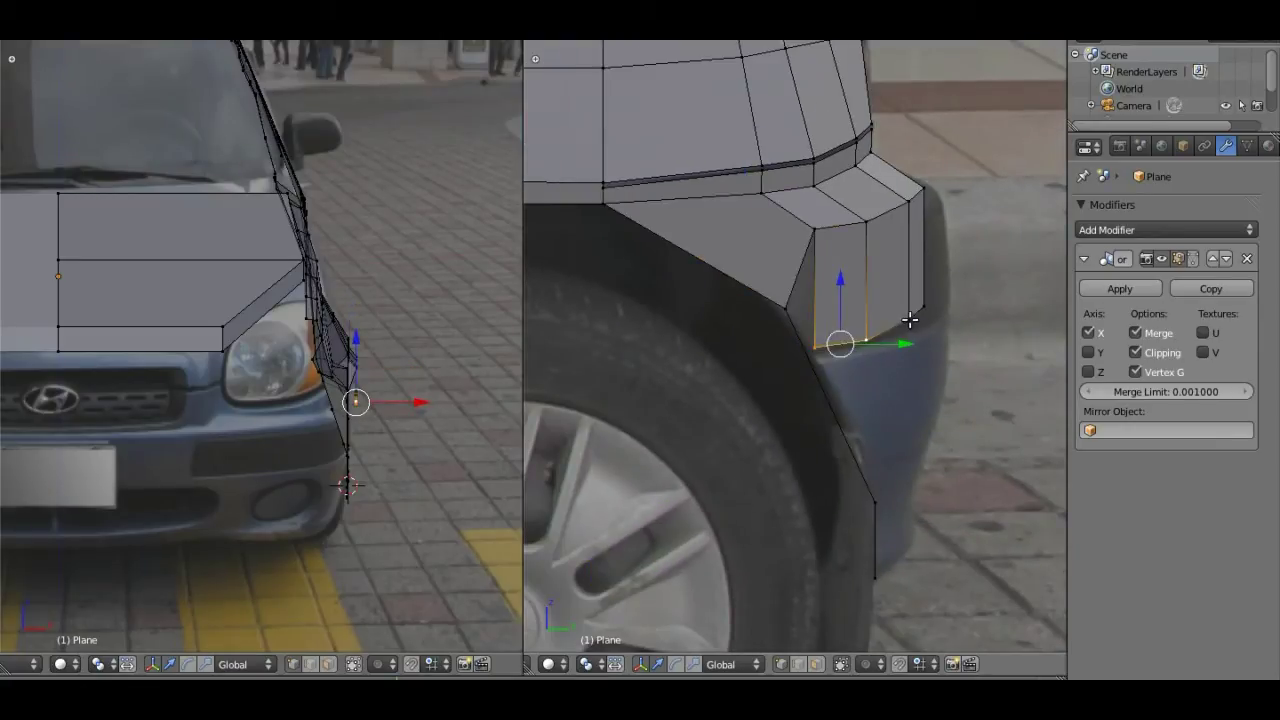
left_click(912, 316)
left_click_drag(921, 258, 926, 274)
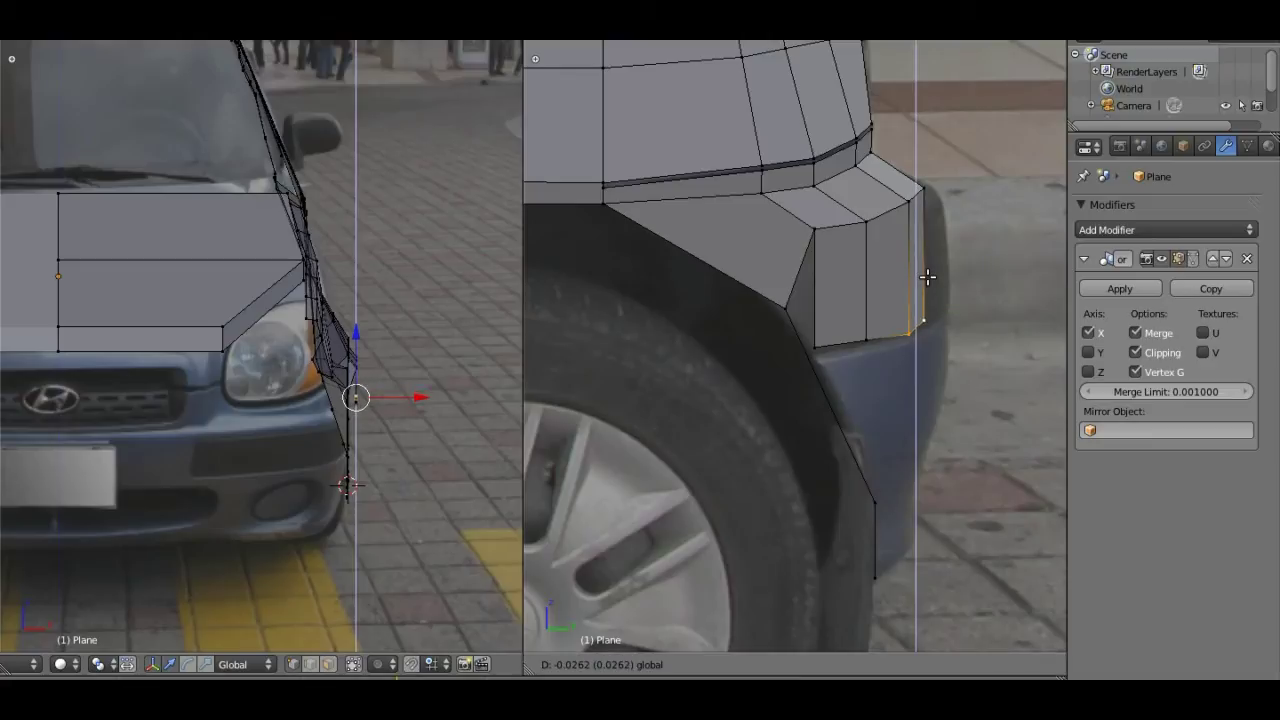
left_click_drag(916, 324, 923, 323)
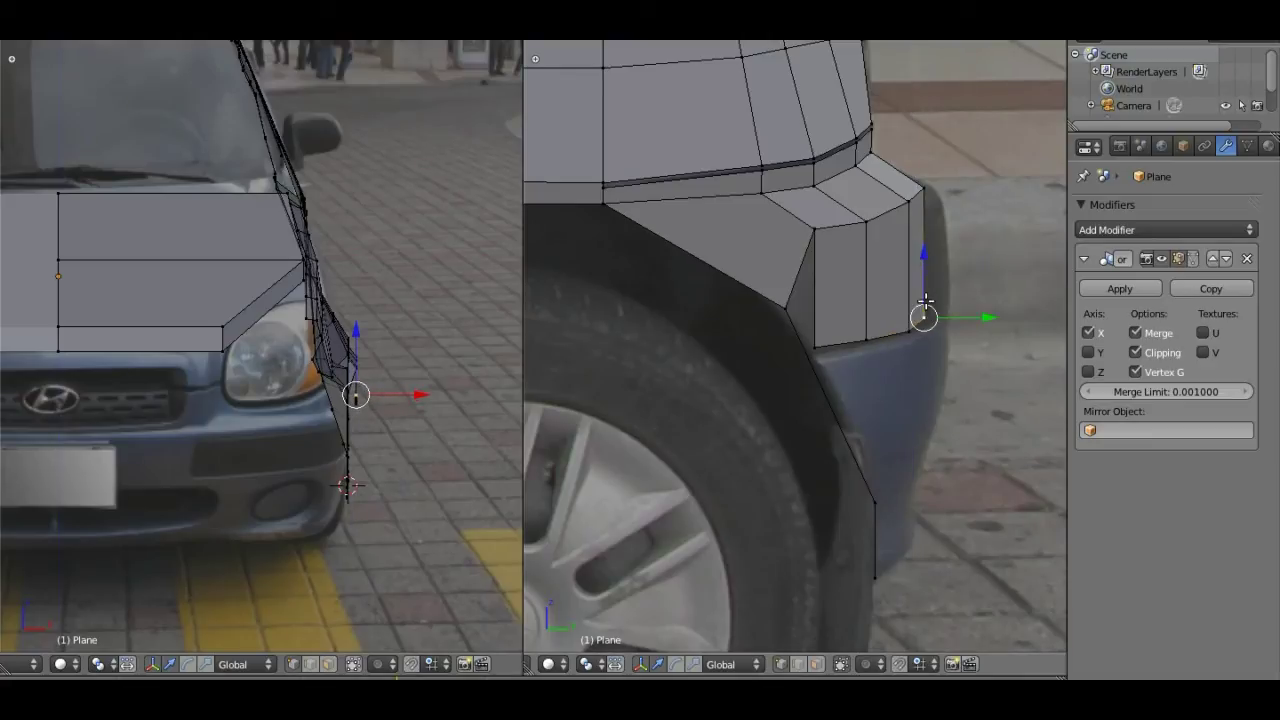
left_click(882, 342)
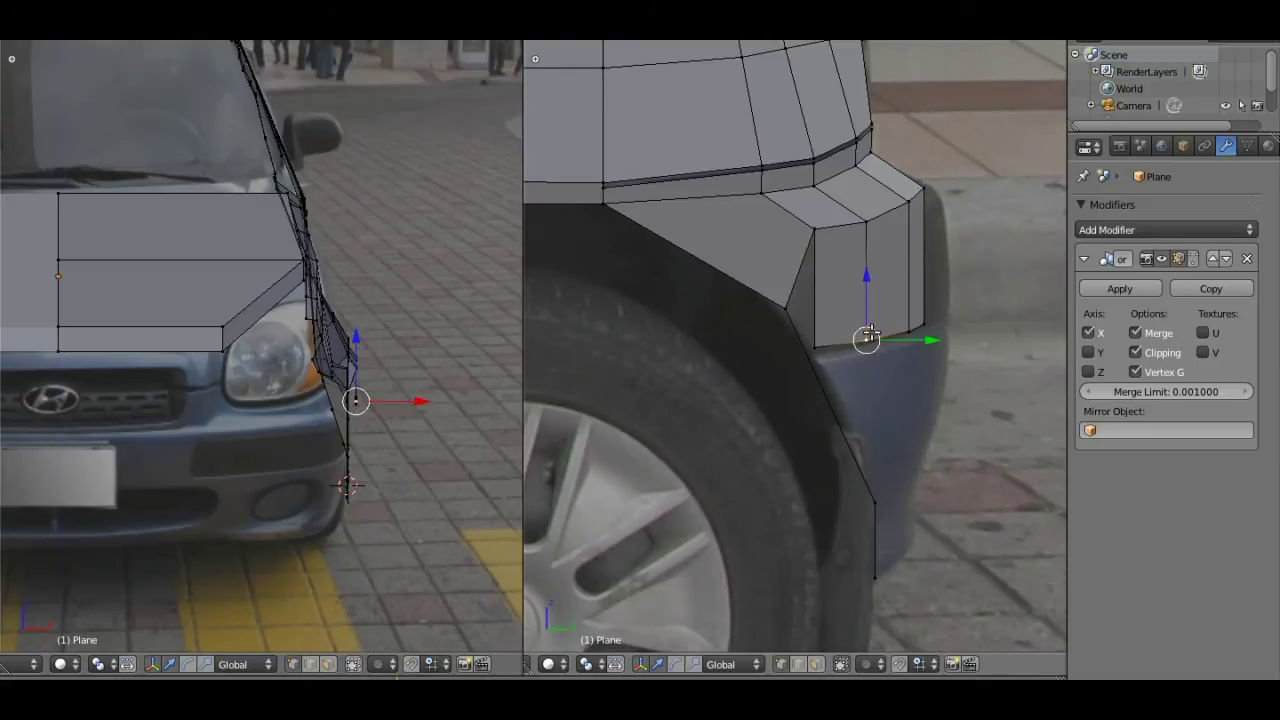
mouse_move(862, 308)
left_mouse_down()
mouse_move(845, 329)
mouse_move(818, 318)
left_mouse_up()
left_click(815, 347)
Step: Lower the remaining bottom vertices and corner onto the bumper's upper outline
scroll(843, 429, "up", 1)
scroll(845, 429, "up", 2)
scroll(916, 404, "up", 1)
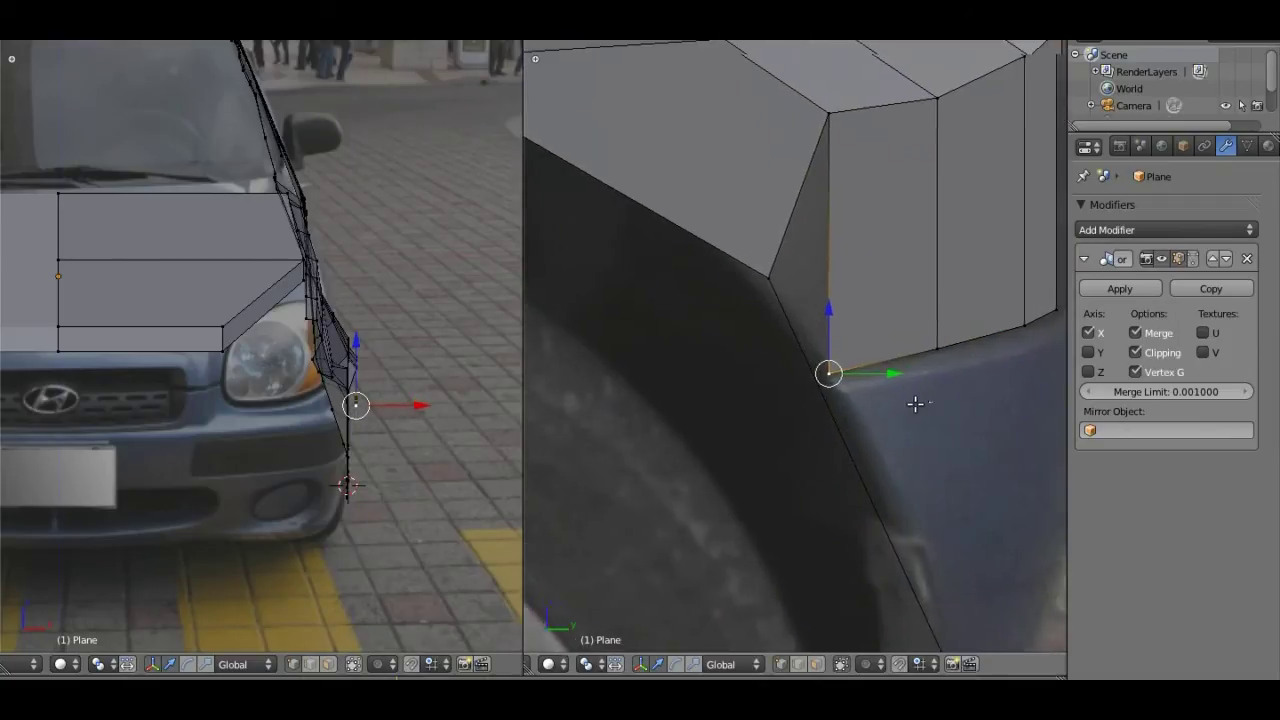
scroll(916, 404, "down", 3, "ctrl")
left_click(868, 352)
left_click_drag(869, 306, 867, 308)
left_click(957, 331)
left_click_drag(957, 305, 988, 272)
left_click(988, 320)
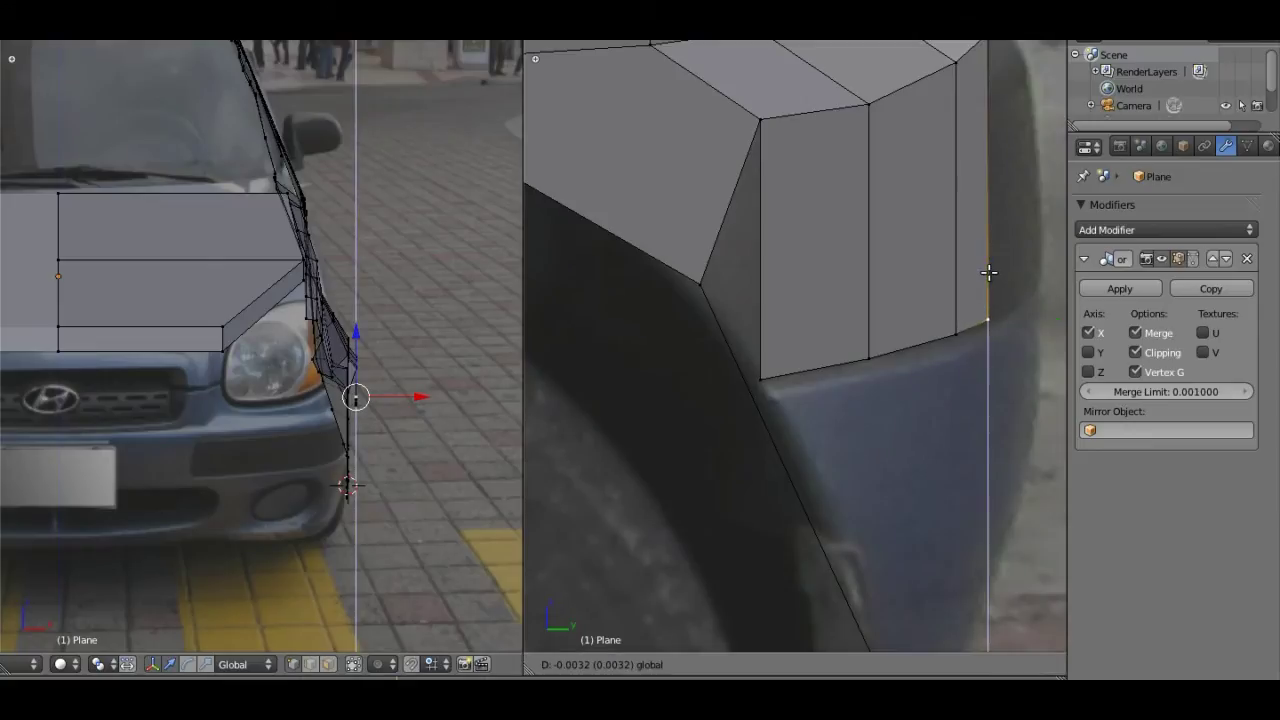
left_click(988, 272)
scroll(766, 374, "down", 2)
scroll(840, 347, "down", 2)
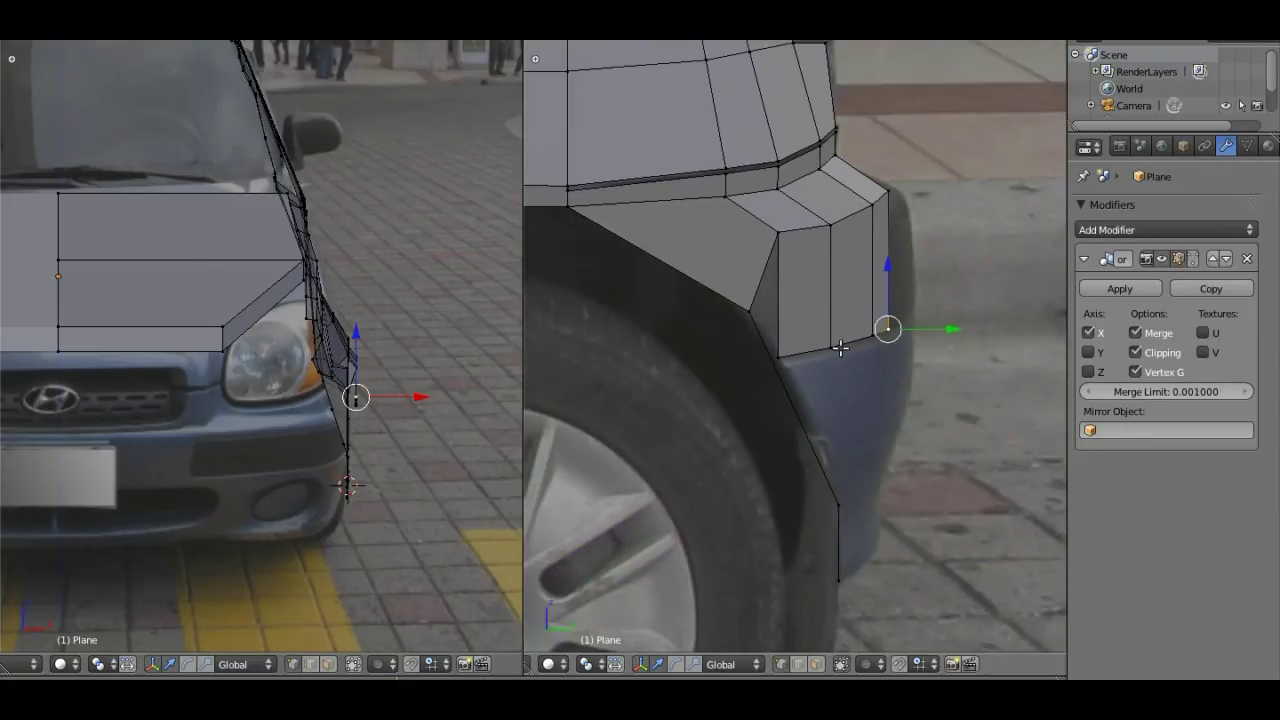
left_click(752, 313)
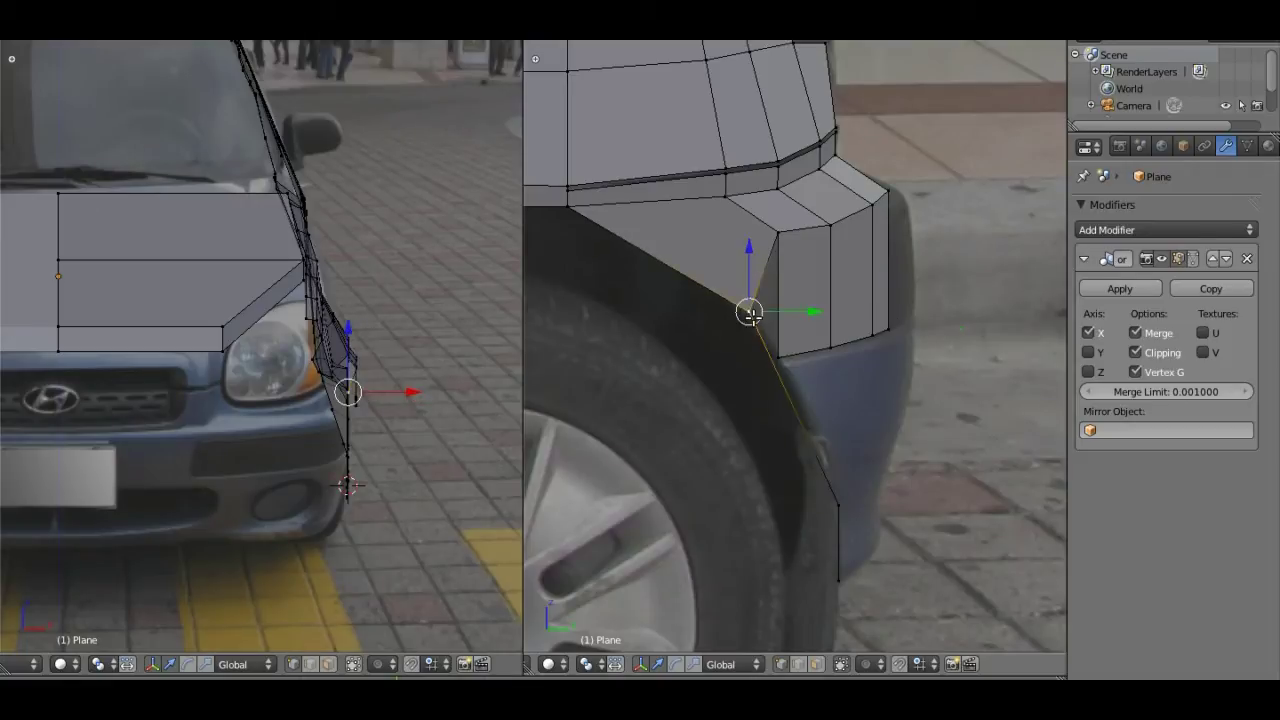
Step: Loop cut the wheel-arch edge and move the new vertex along Z
right_click(839, 505, "shift")
key("ctrl+r")
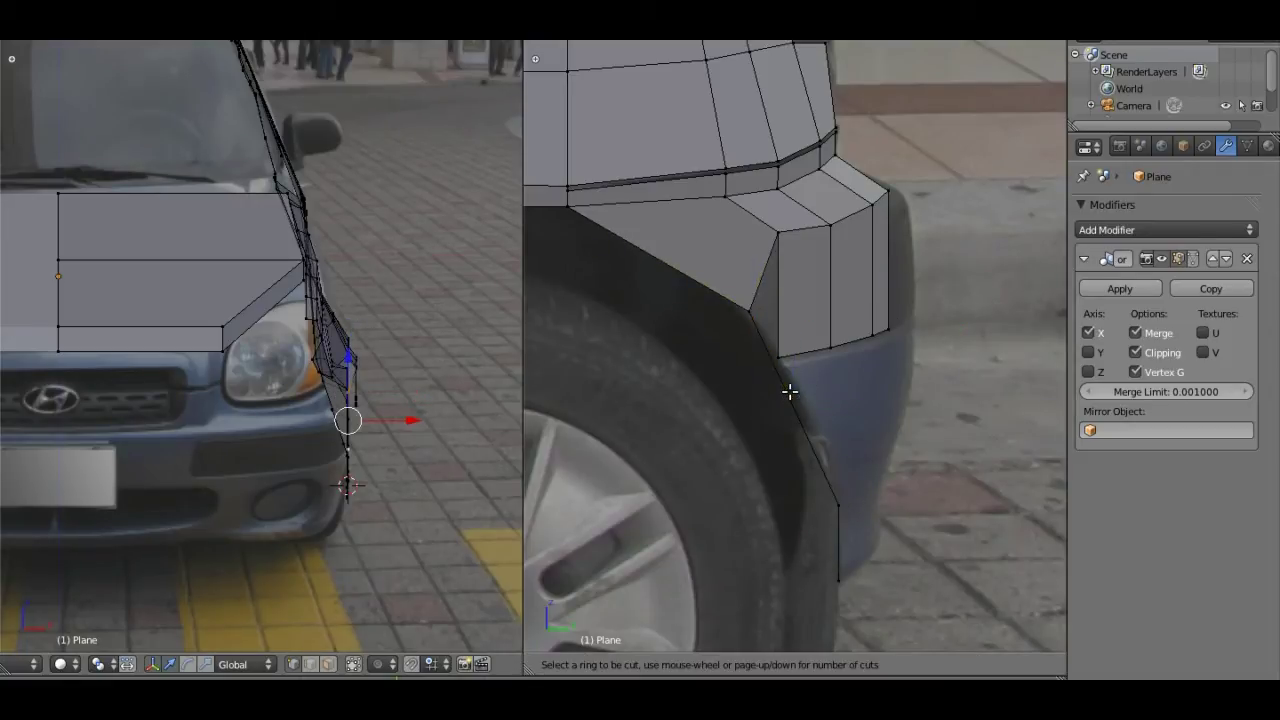
right_click(789, 392)
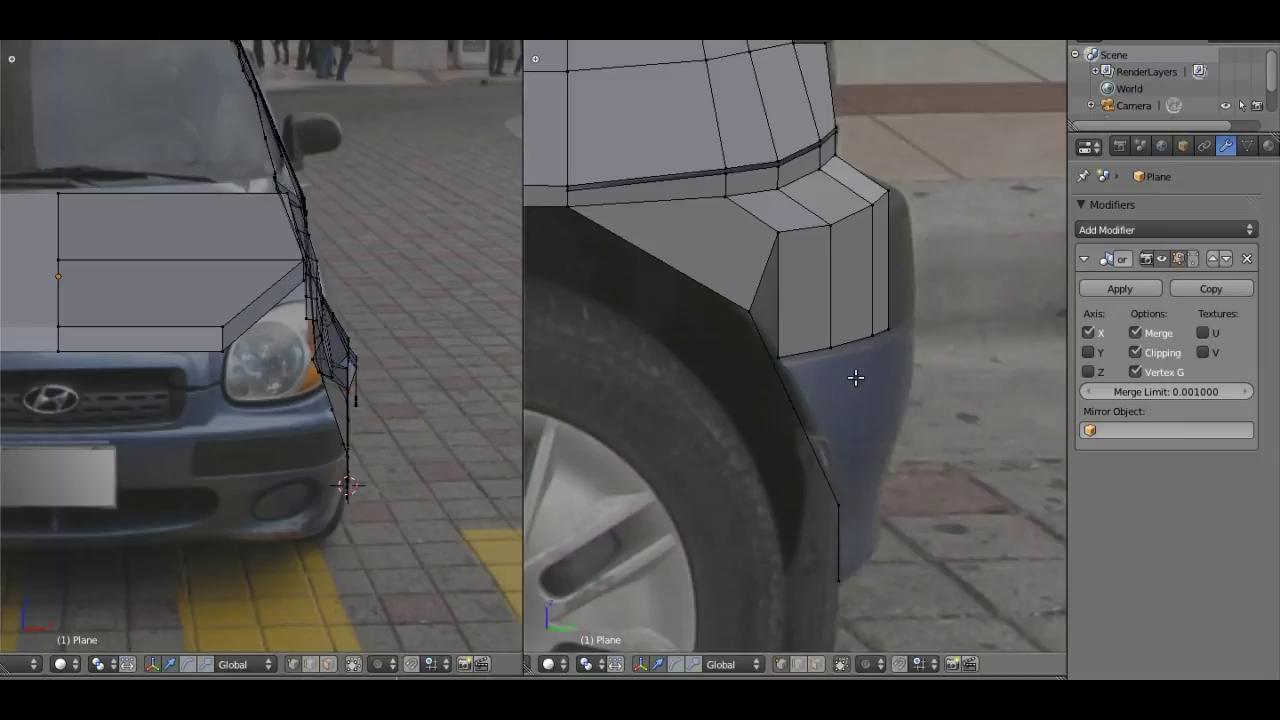
right_click(793, 406)
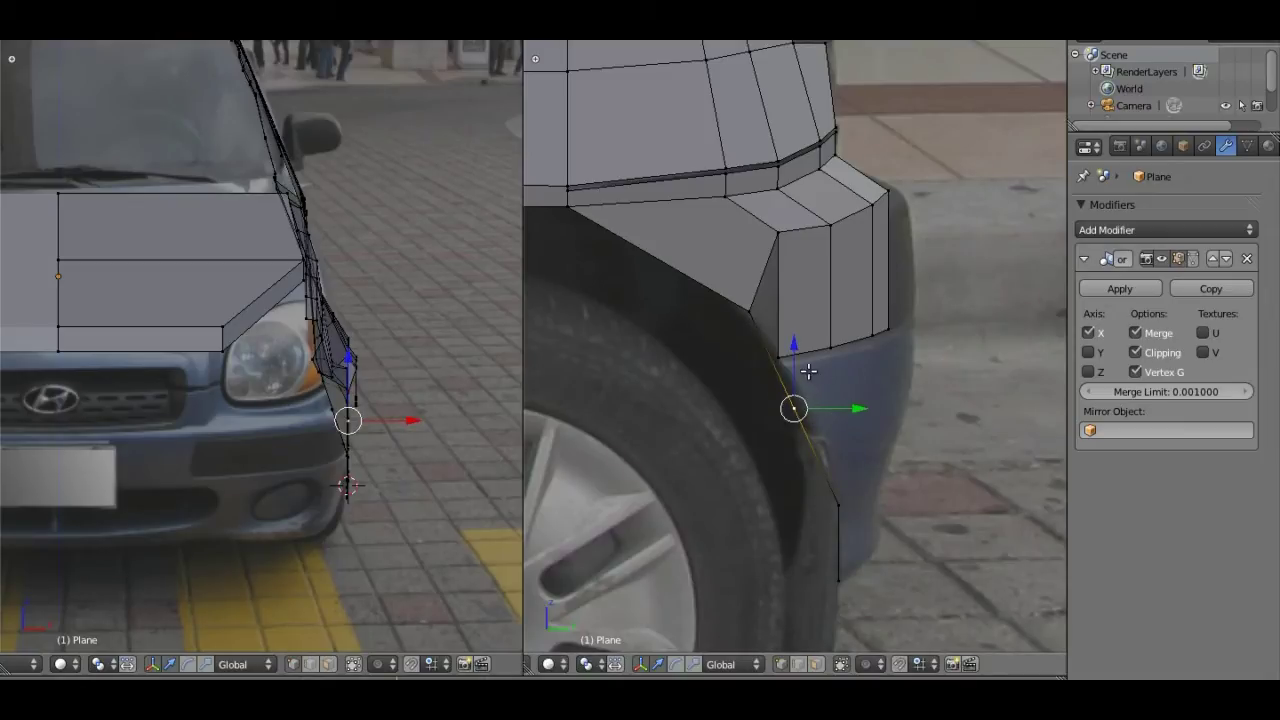
key("g")
key("z")
left_click(781, 320)
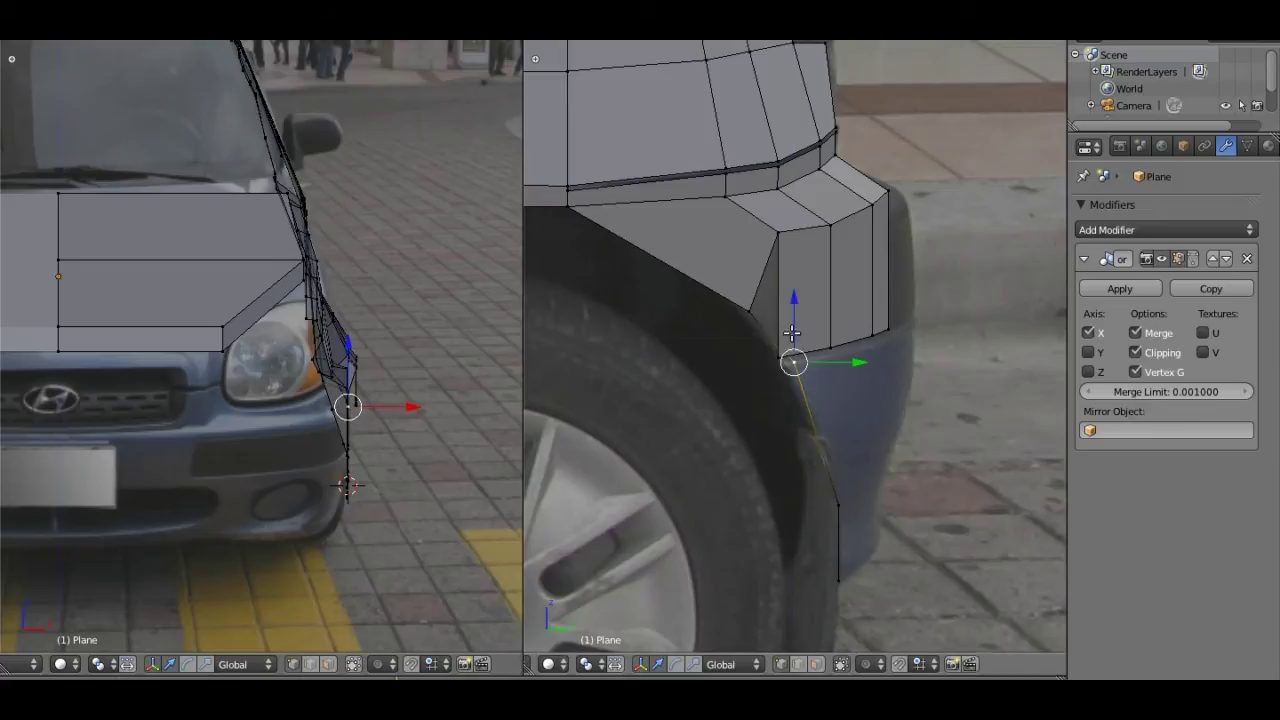
Step: Refine the new vertex with alternating Y and Z moves until it follows the arch curve
key("g")
key("y")
left_click(828, 371)
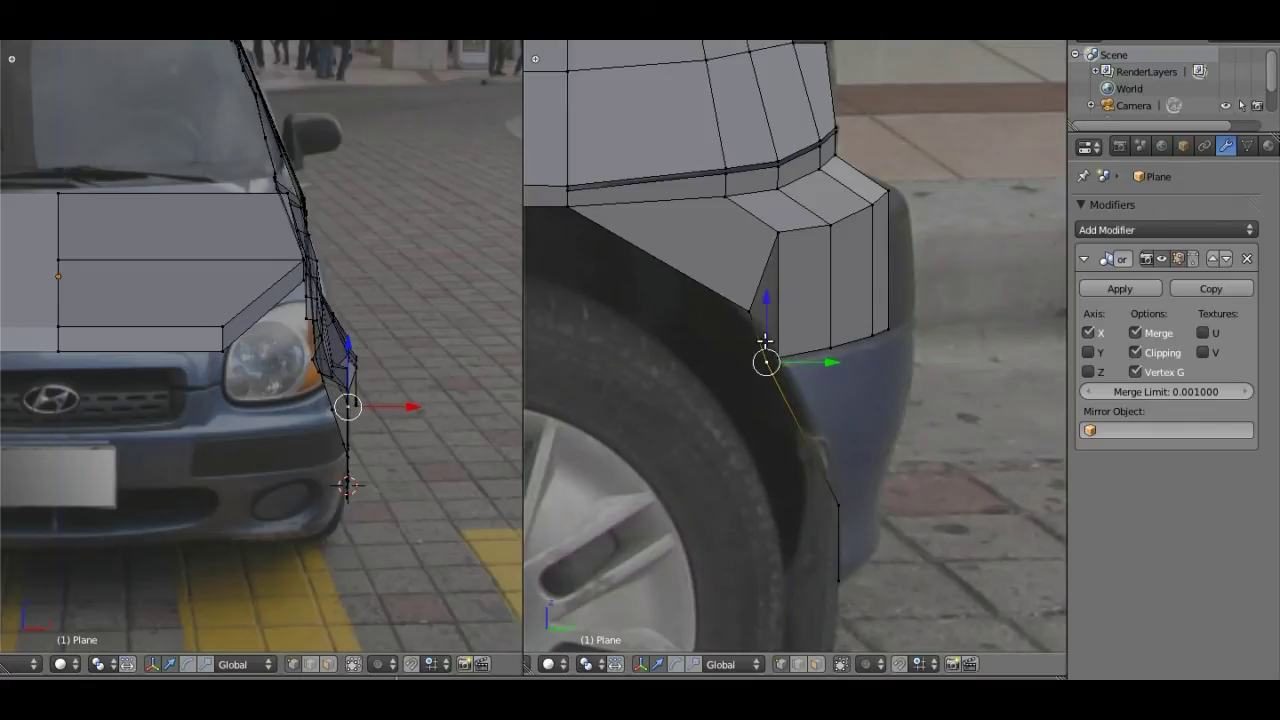
key("g")
key("z")
left_click(771, 331)
key("g")
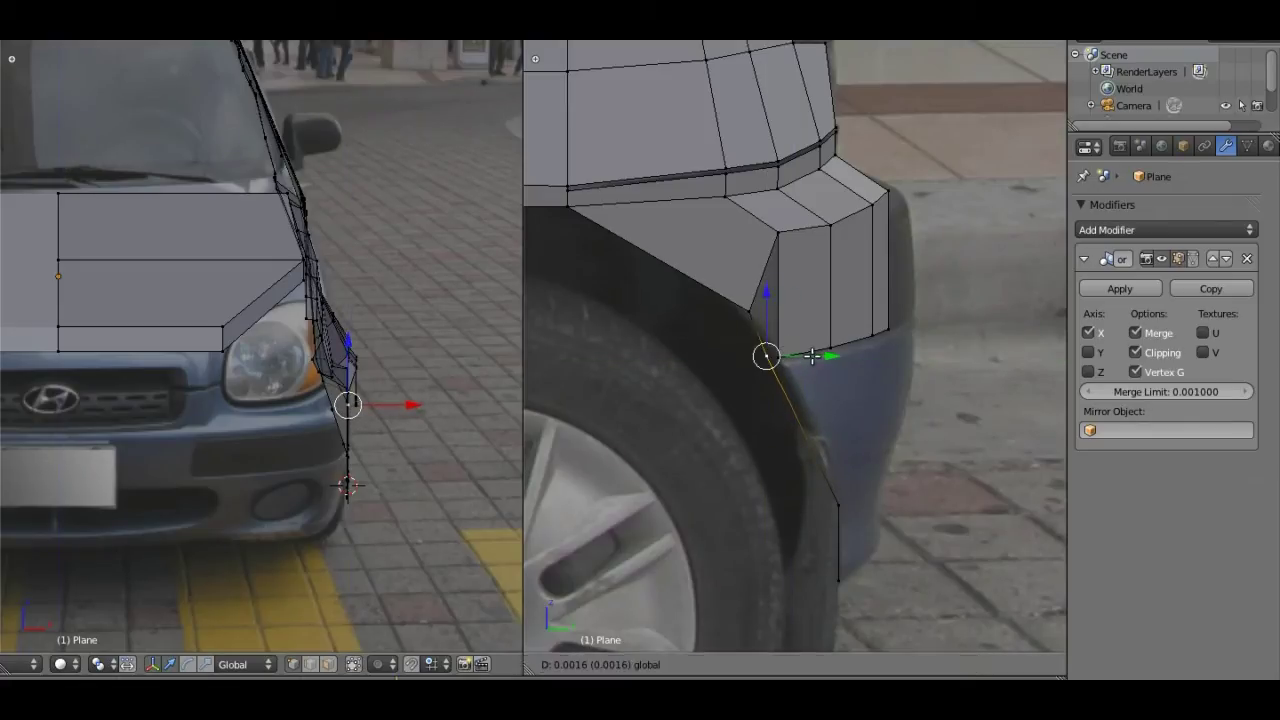
key("y")
left_click(818, 354)
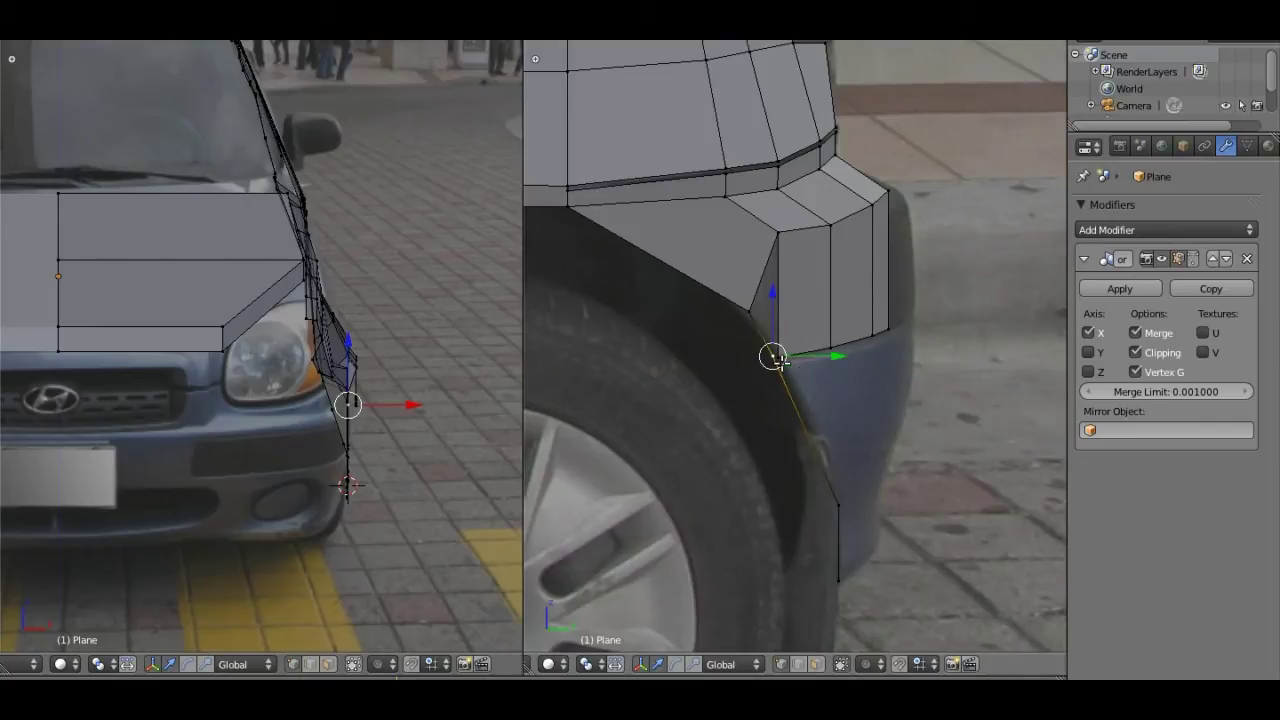
scroll(775, 358, "up", 2)
scroll(760, 365, "up", 4)
mouse_move(728, 345)
middle_mouse_down("shift")
mouse_move(763, 351)
mouse_move(798, 455)
middle_mouse_up("shift")
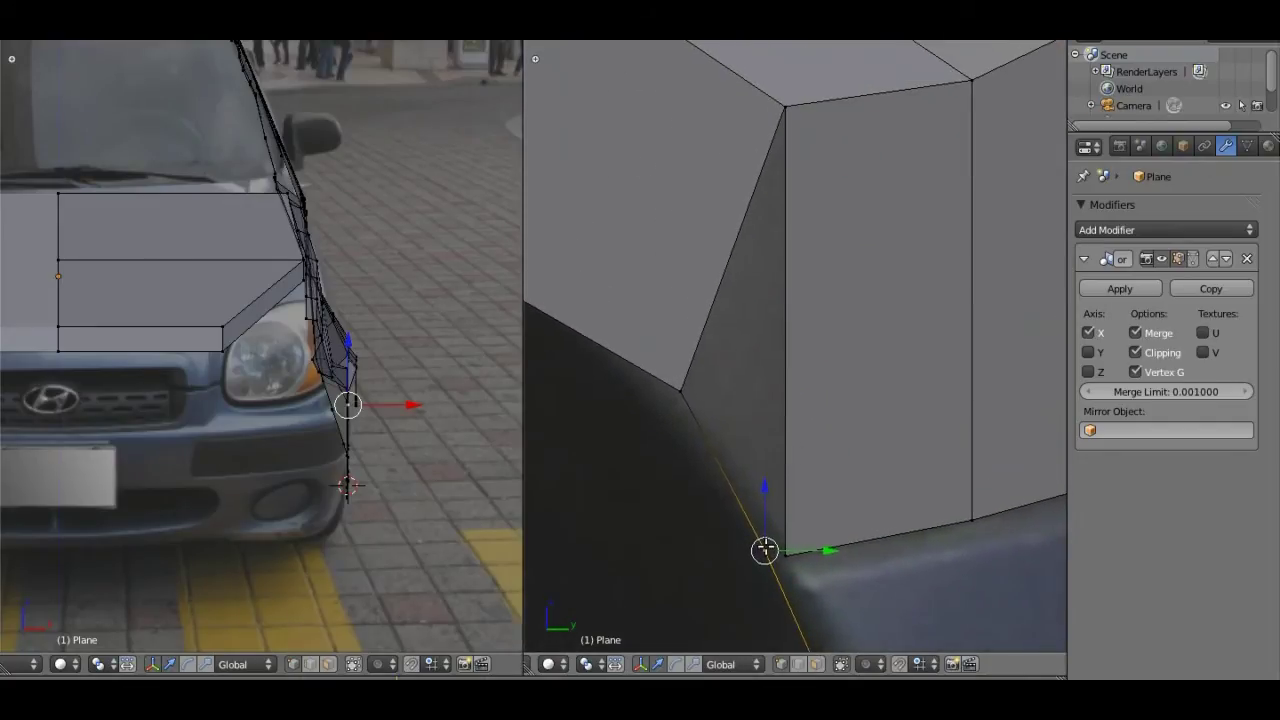
Step: Fill the front fender corner gap with a face and select its lower corner vertex
right_click(683, 390, "shift")
right_click(783, 108, "shift")
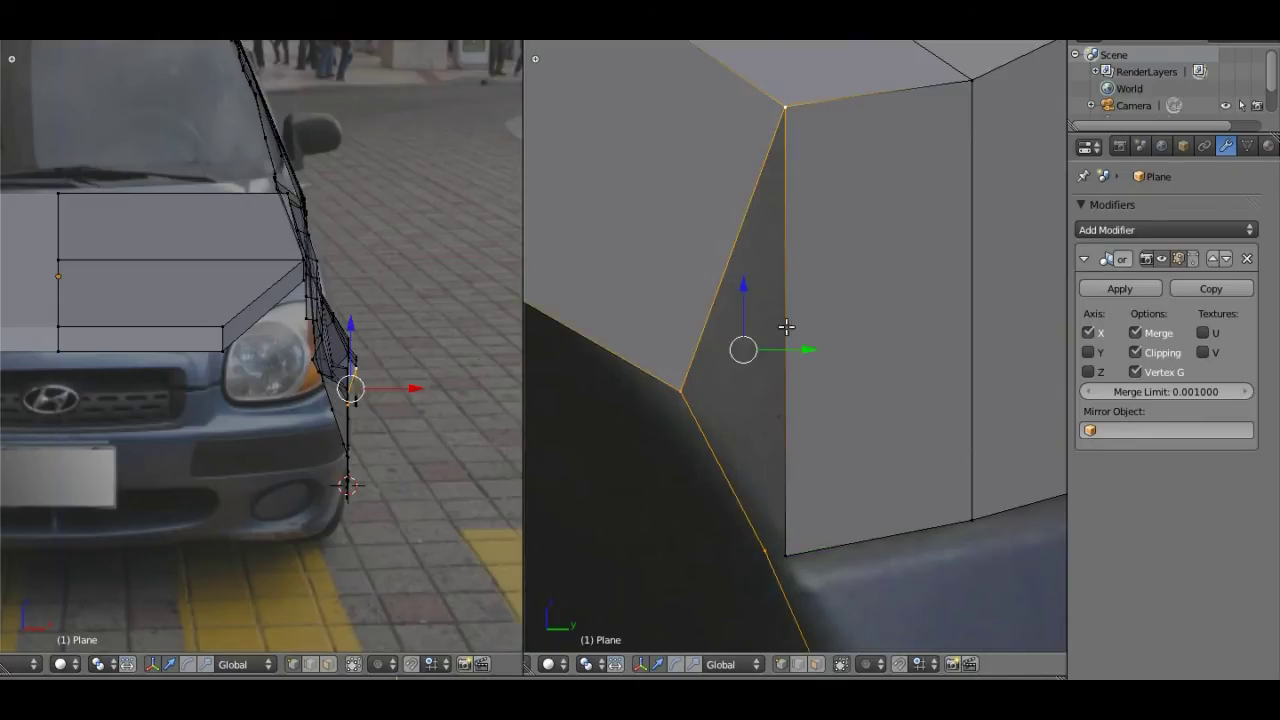
right_click(786, 553, "shift")
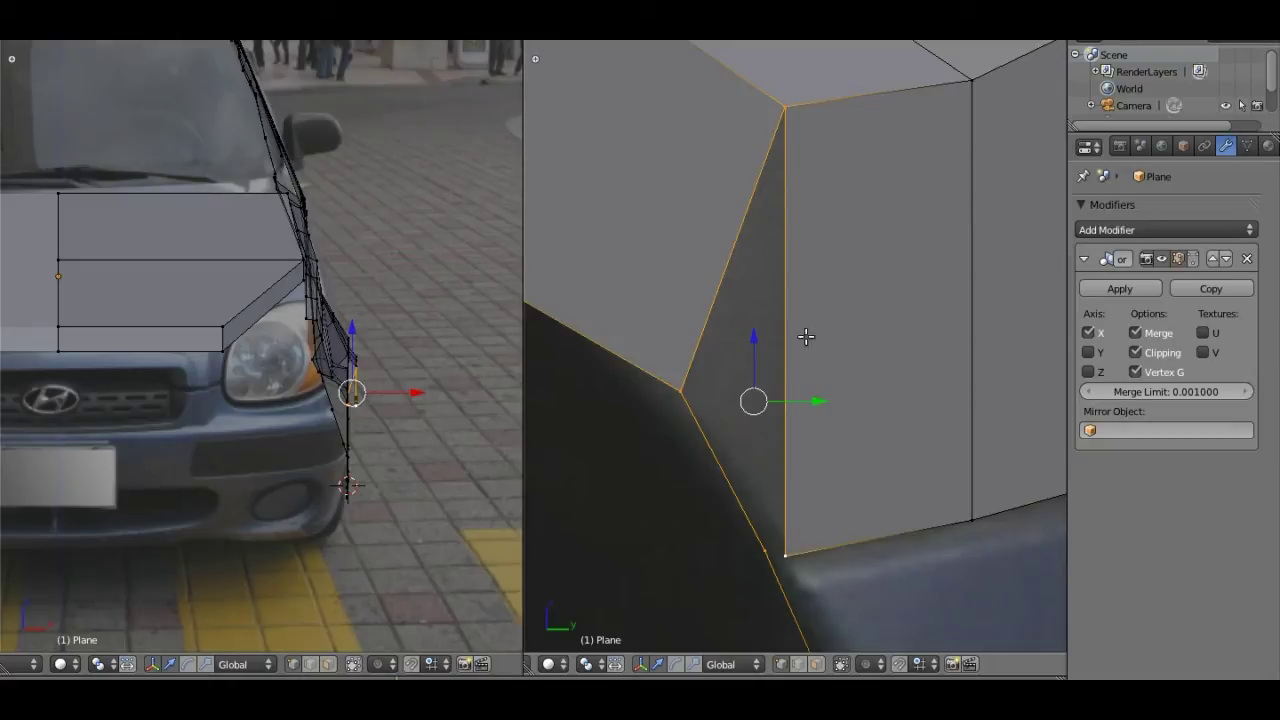
key("f")
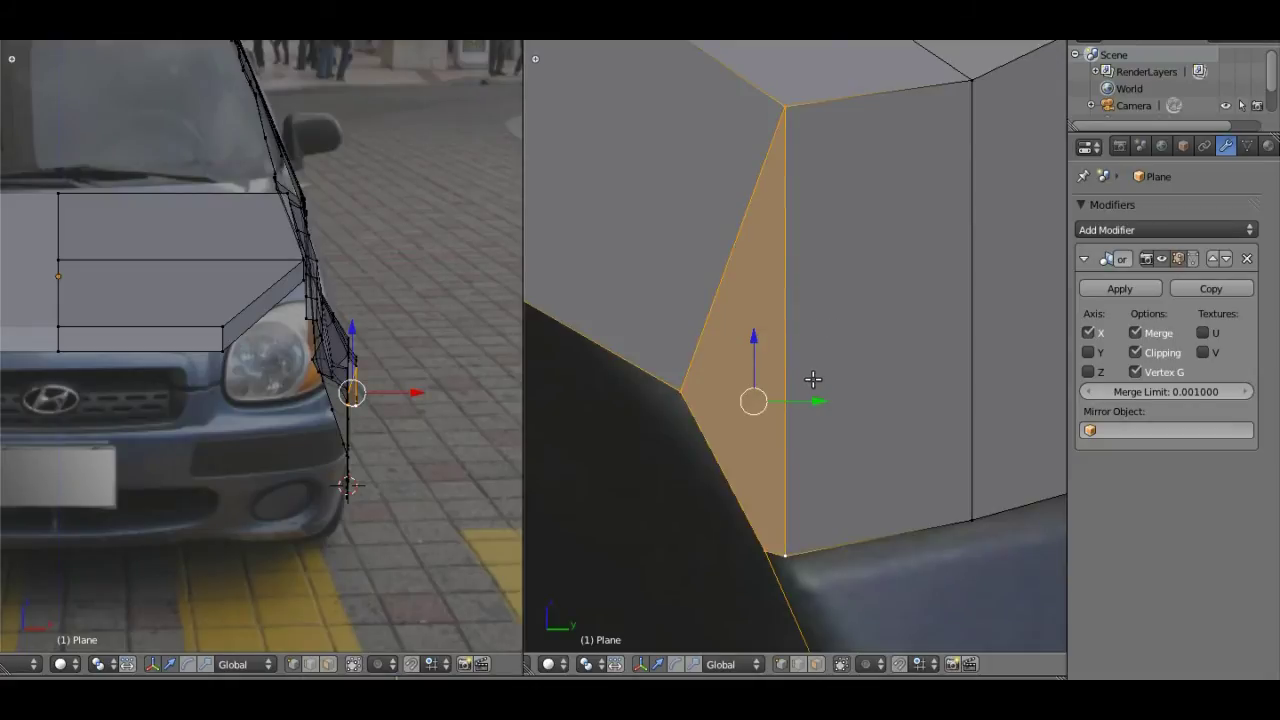
scroll(818, 378, "down", 5)
middle_click_drag(818, 378, 795, 323, "shift")
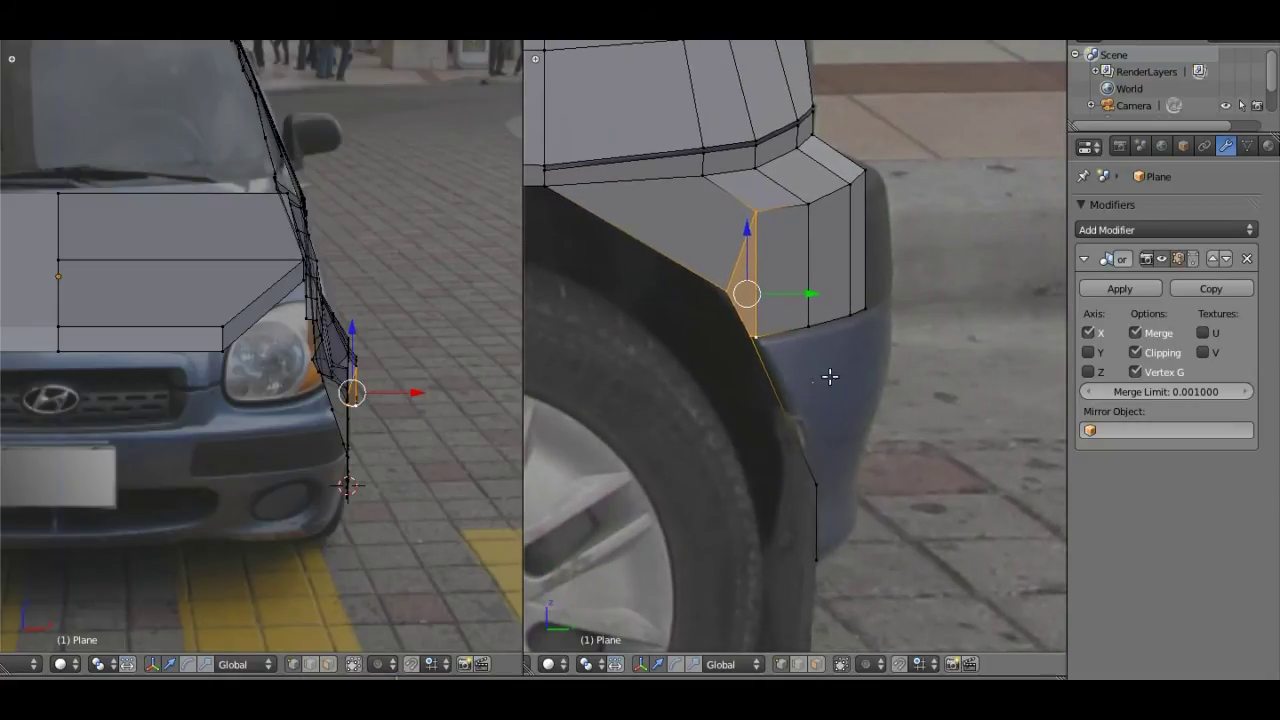
right_click(754, 337)
Step: Nudge the corner vertex left, then extrude the panel's three-vertex bottom edge in place
key("g")
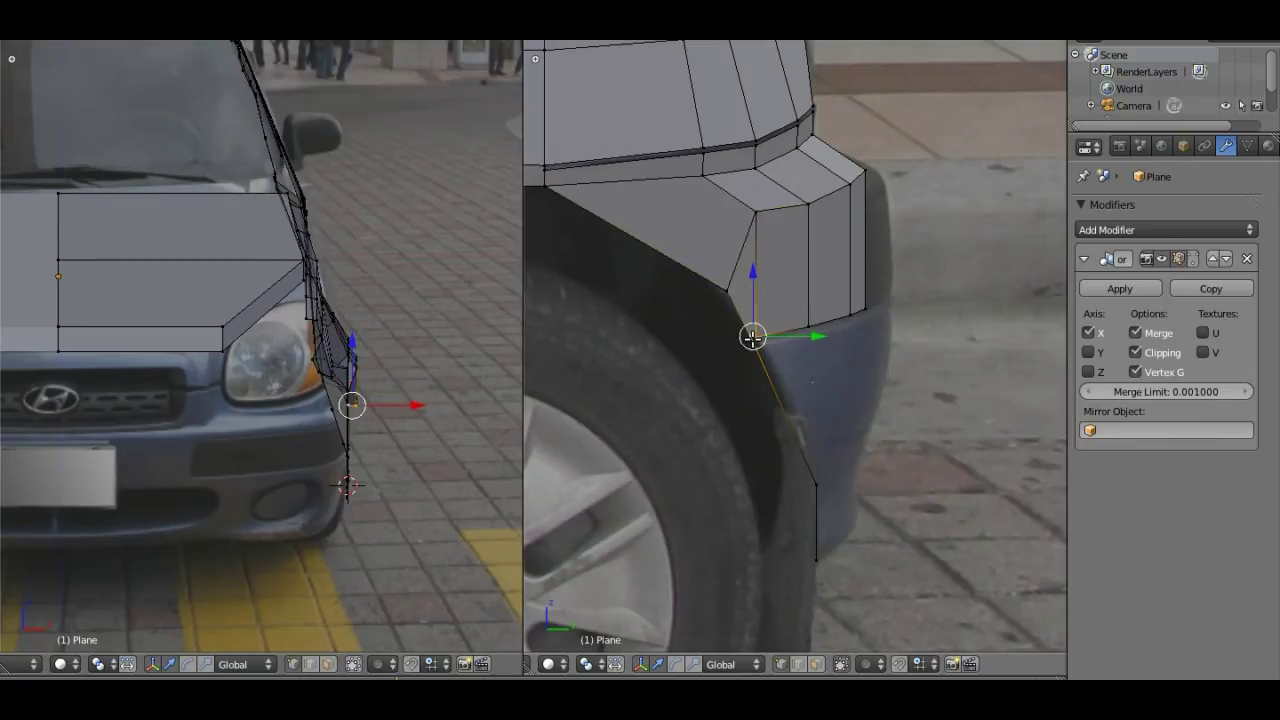
right_click(812, 329, "shift")
right_click(850, 318, "shift")
right_click(866, 311, "shift")
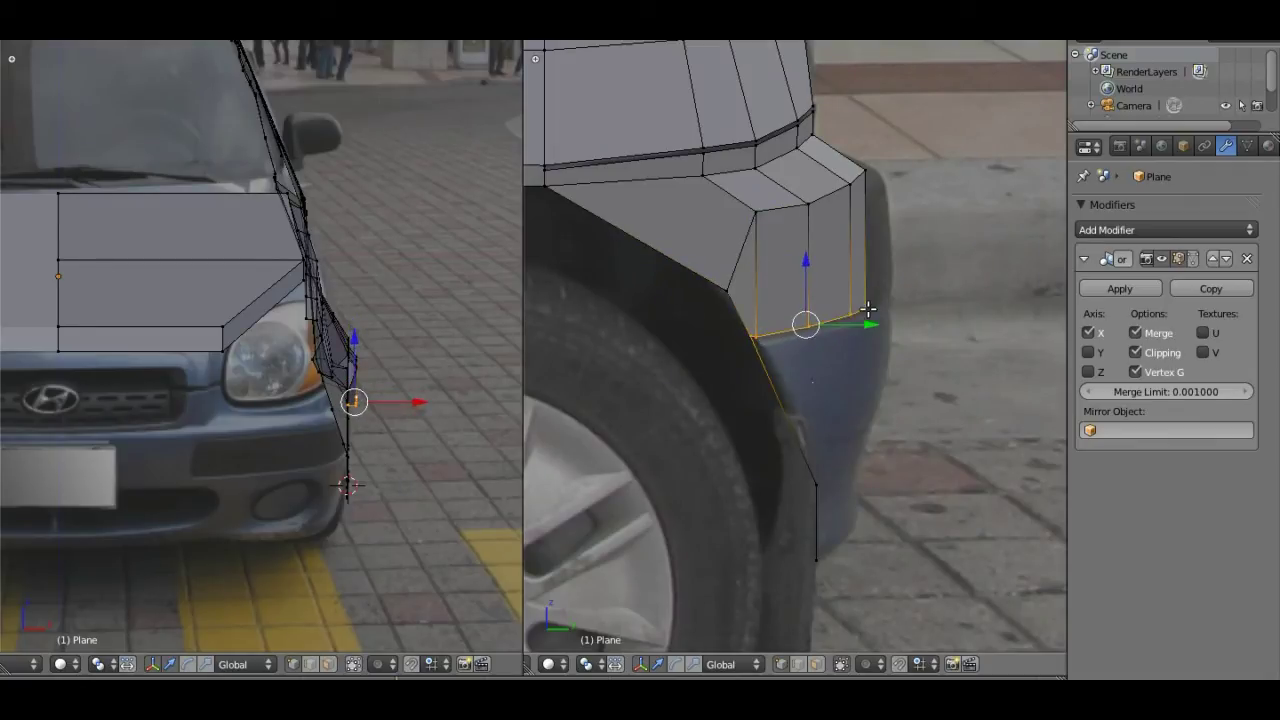
key("e")
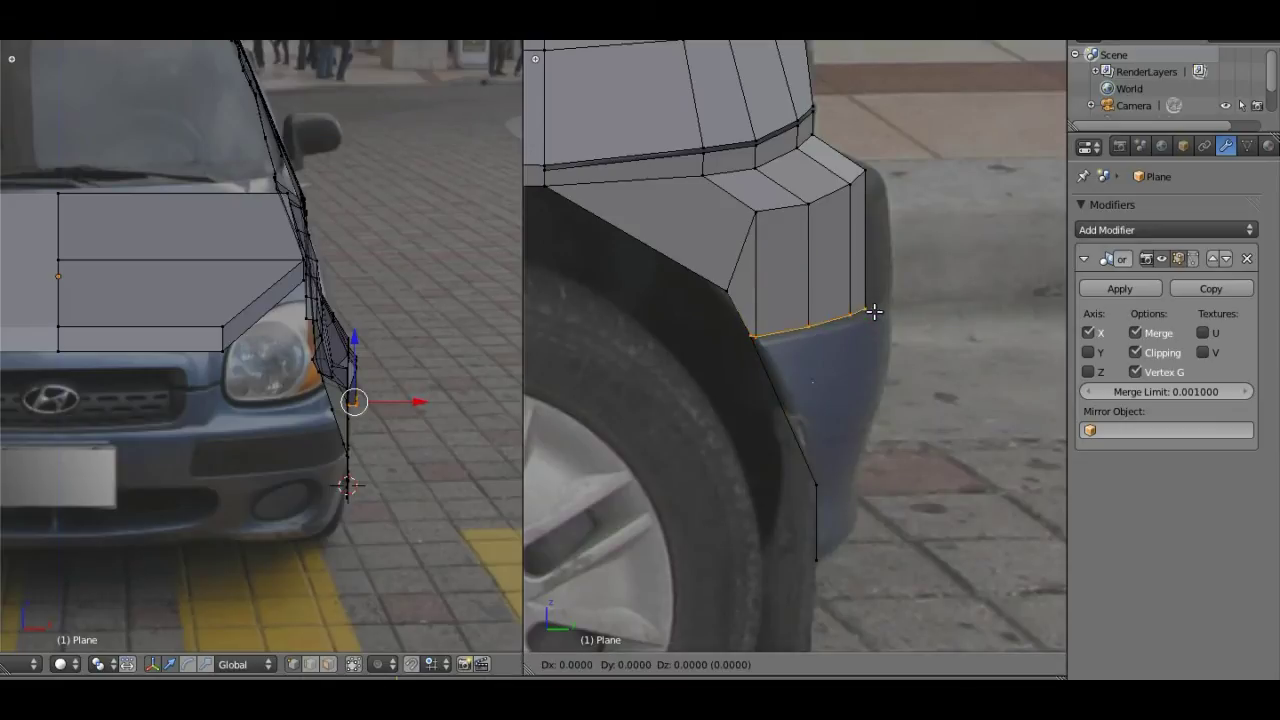
right_click(874, 312)
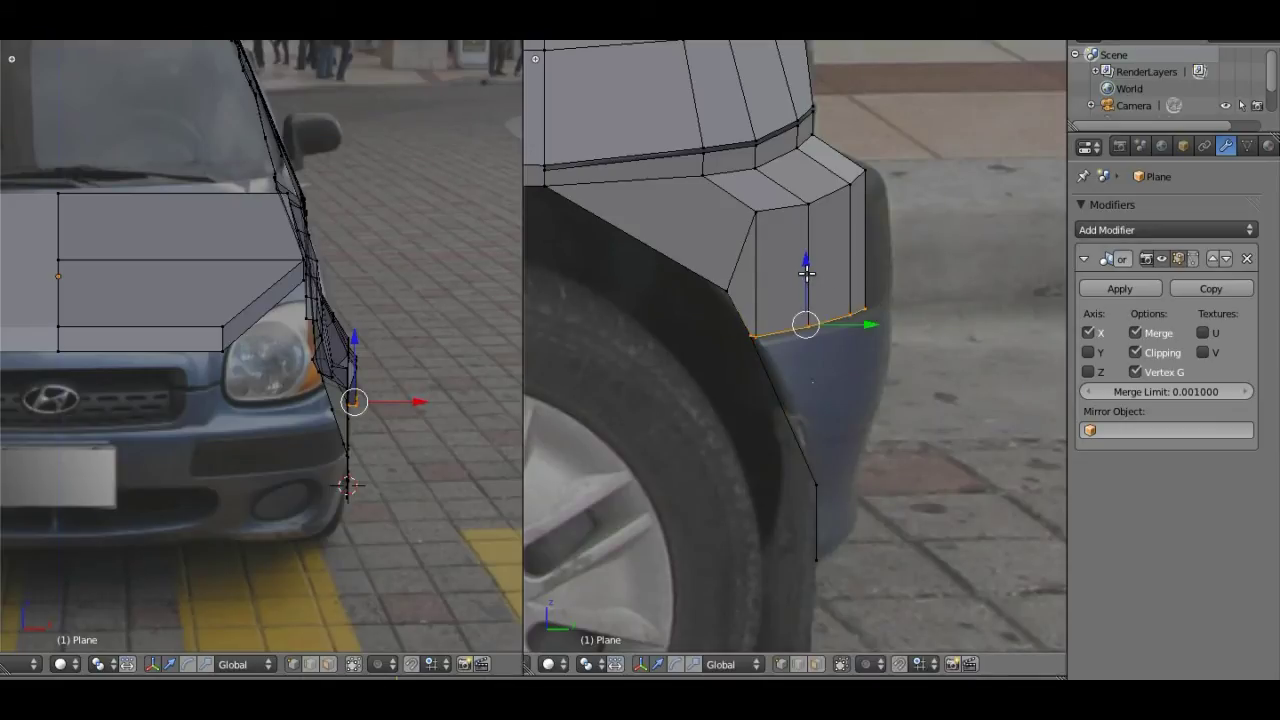
Step: Lower the new bottom edge slightly toward the bumper line, checking it from an orbit
key("g")
key("z")
left_click(810, 276)
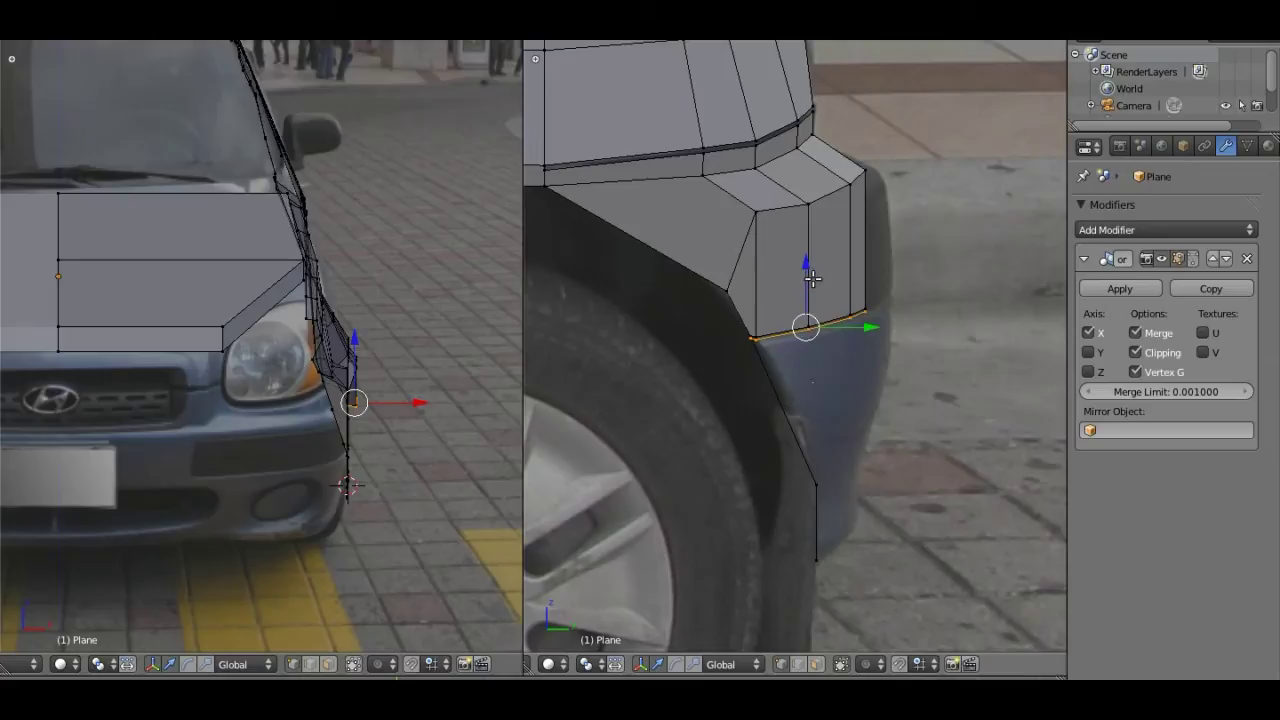
mouse_move(812, 279)
middle_mouse_down()
mouse_move(811, 506)
mouse_move(837, 494)
middle_mouse_up()
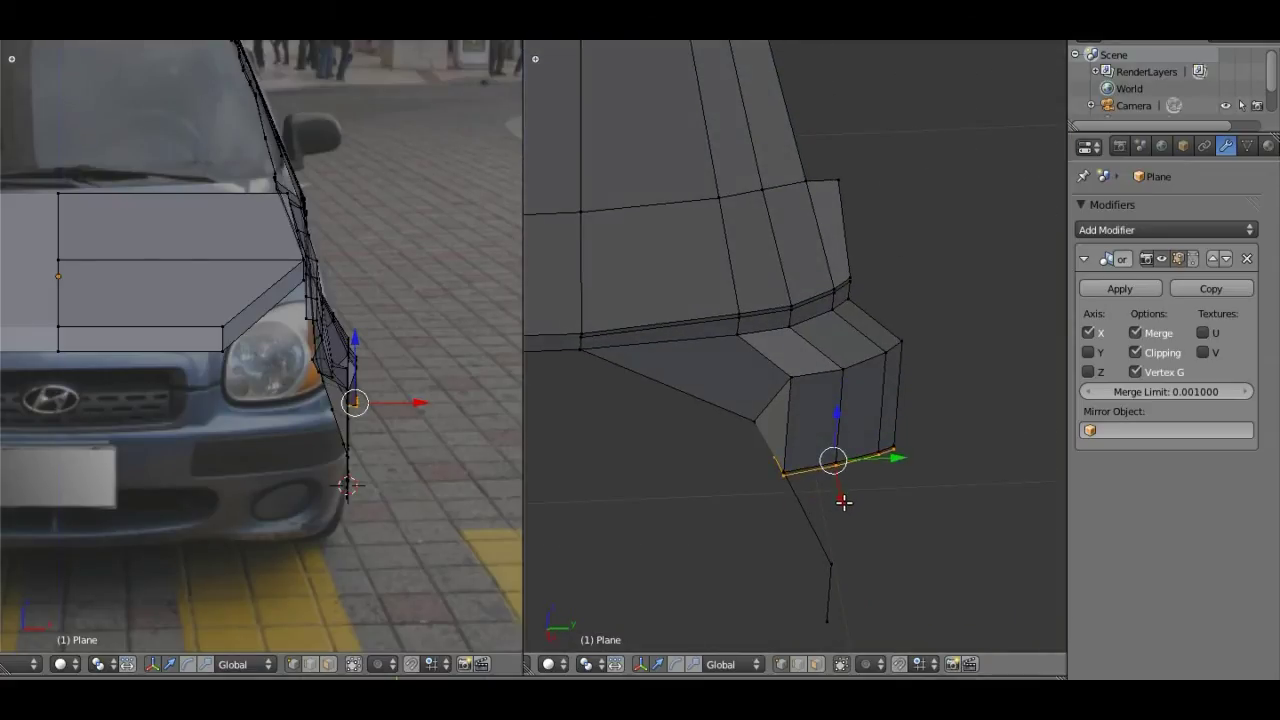
key("KP_3")
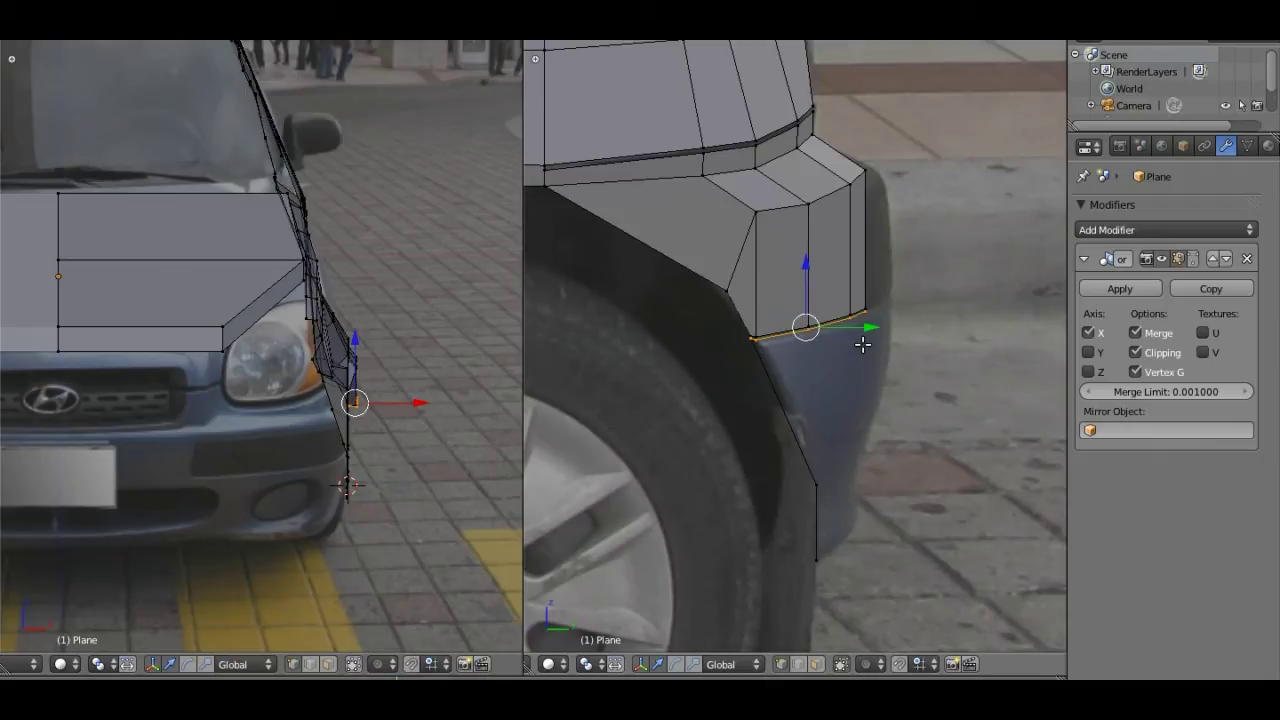
middle_click_drag(862, 344, 865, 509)
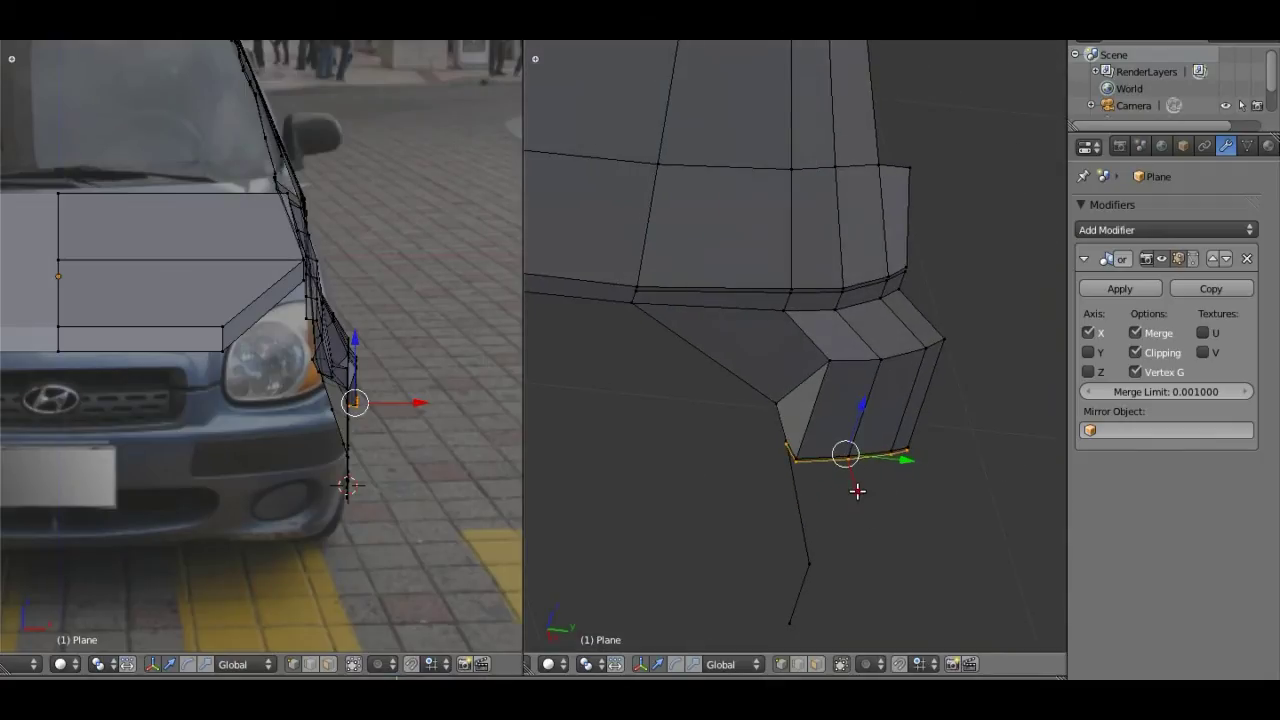
key("s")
left_click(858, 492)
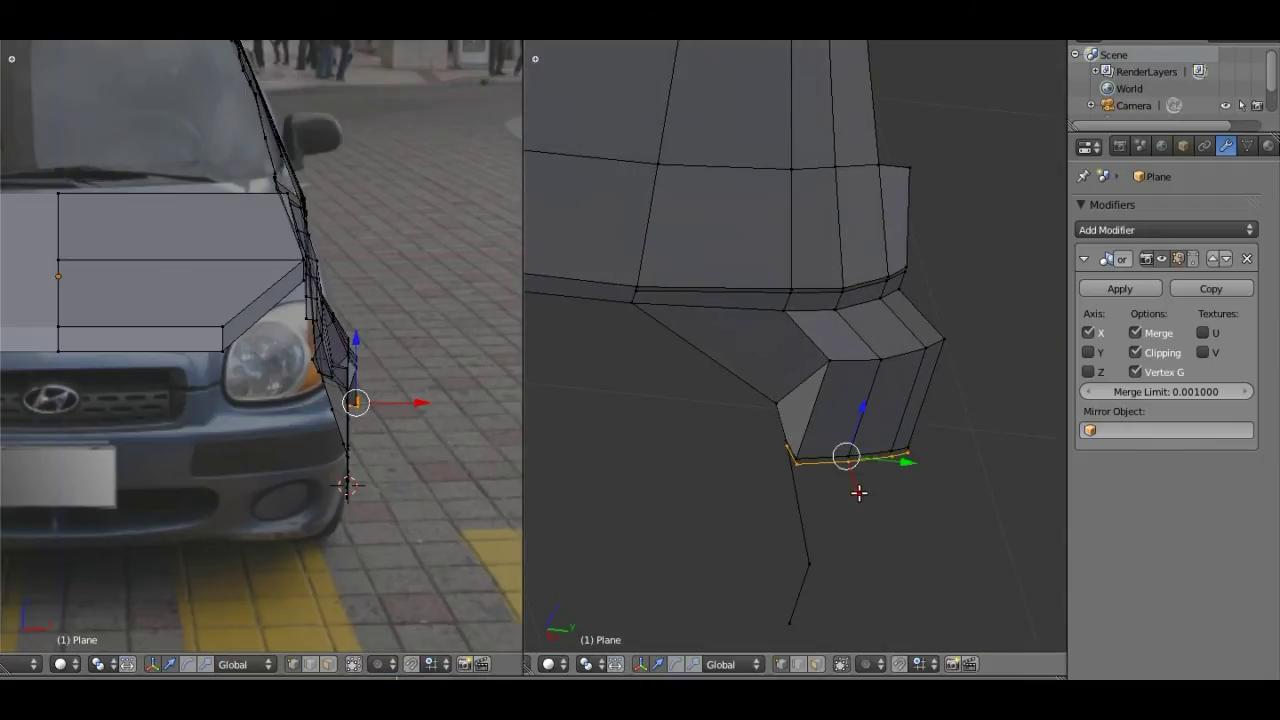
key("KP_3")
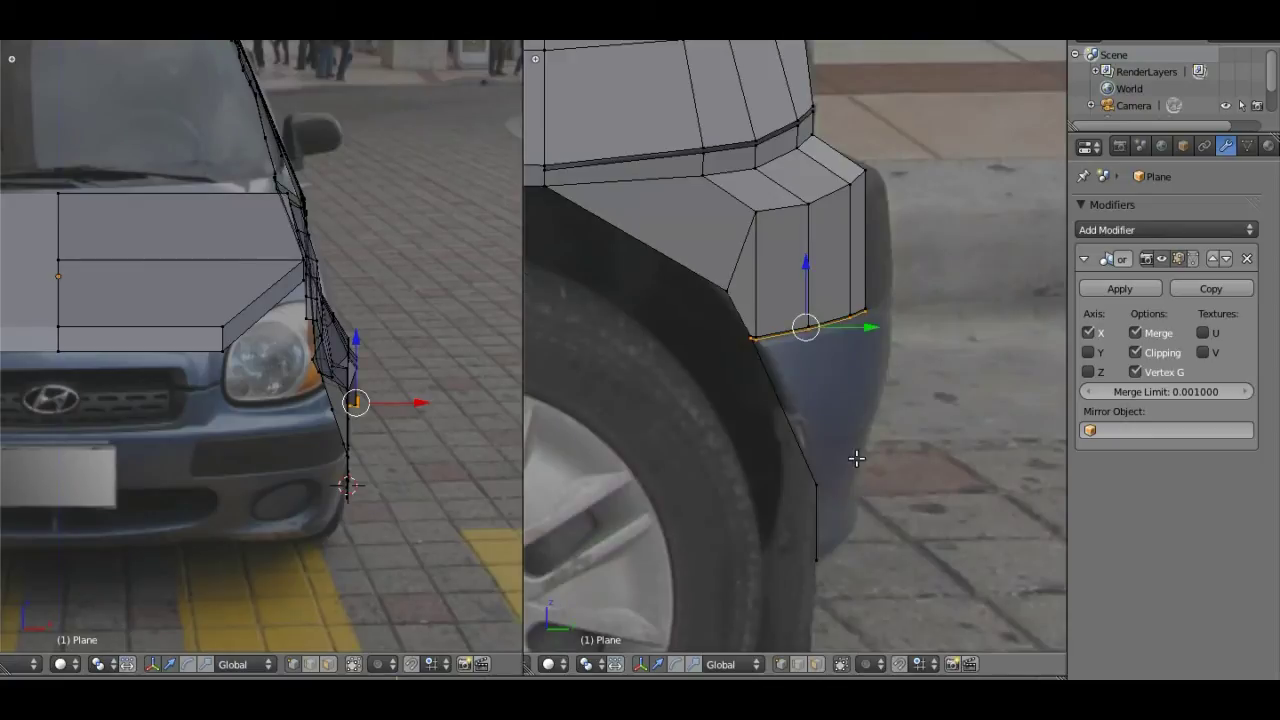
Step: Lower the extruded bottom edge straight down along Z over the bumper
key("g")
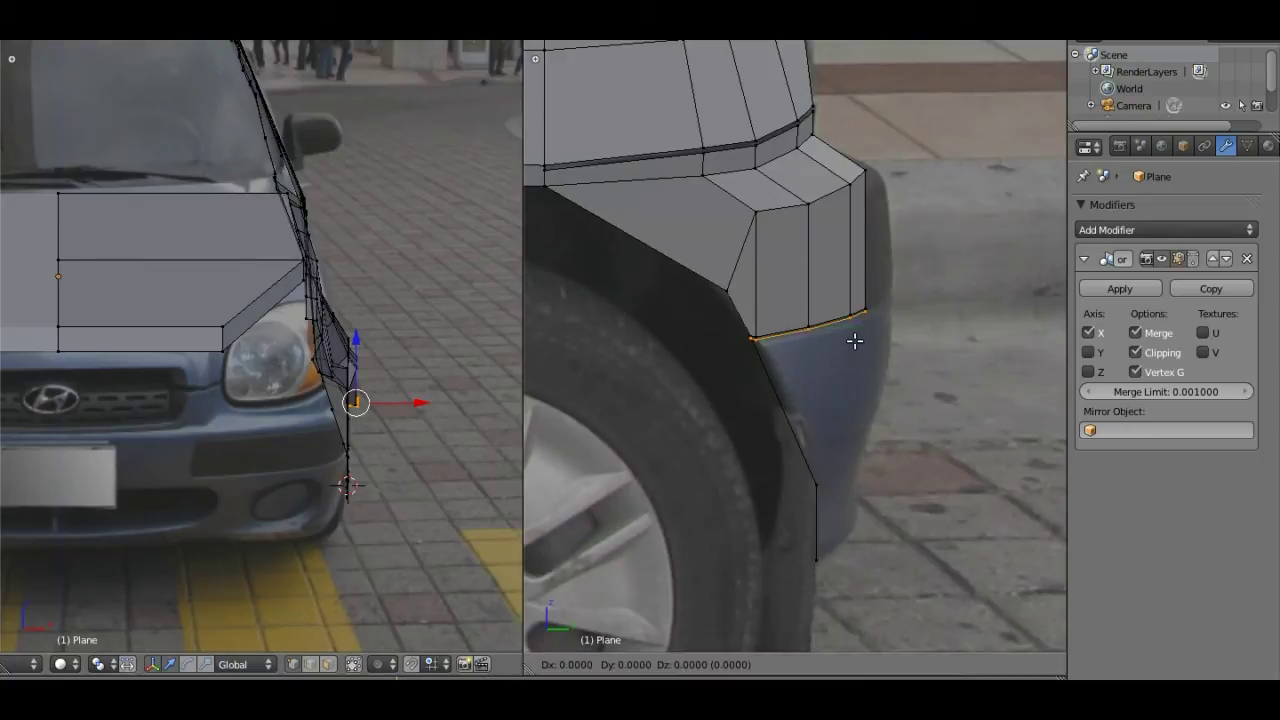
key("z")
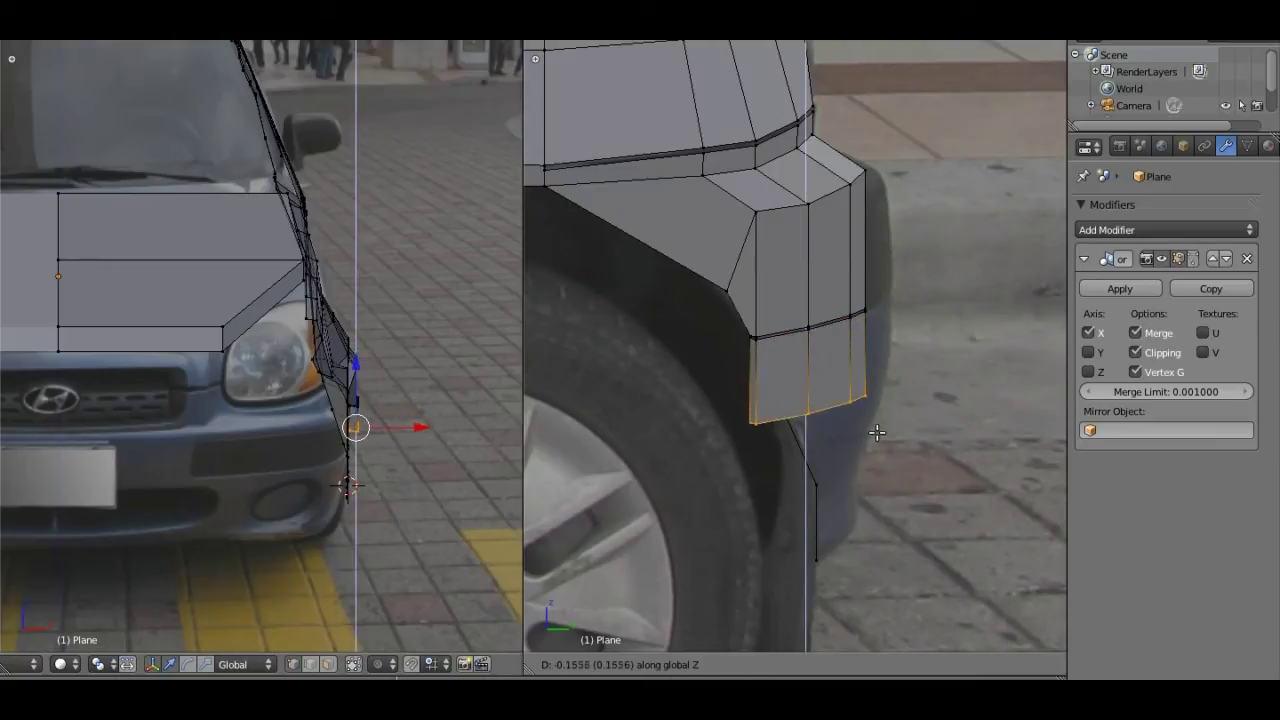
left_click(876, 465)
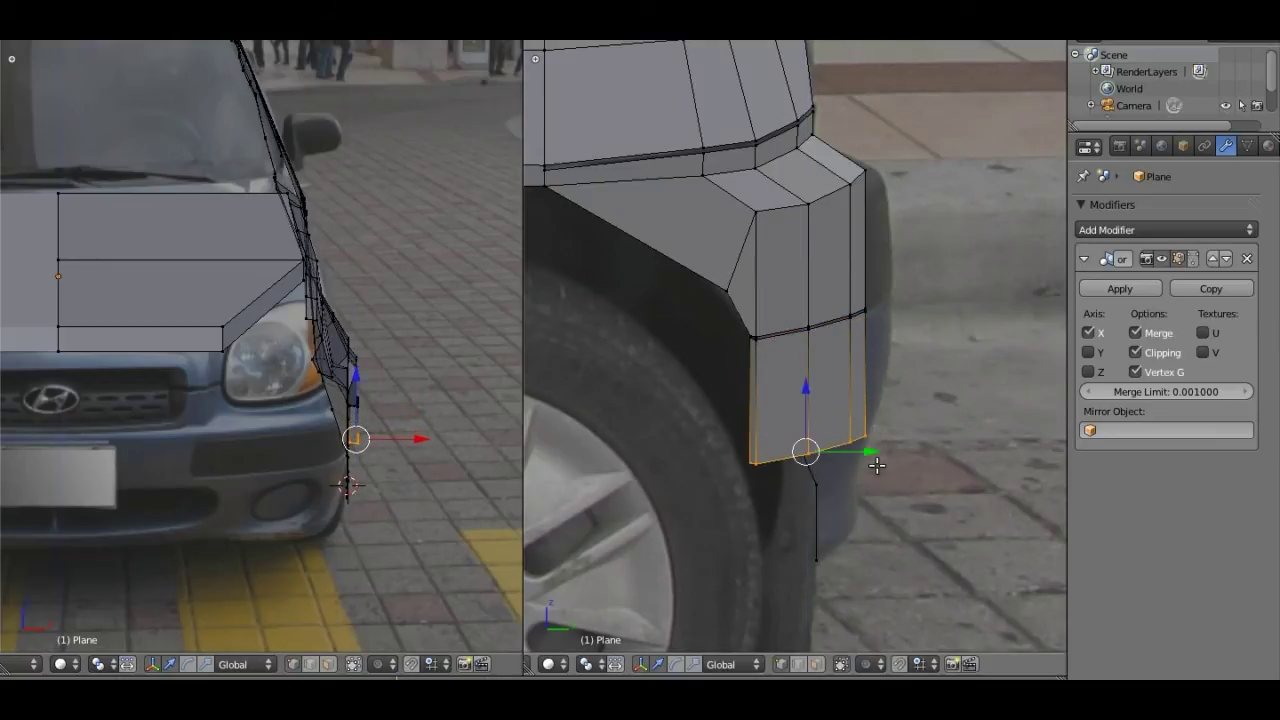
Step: Reposition the middle bottom vertex with a Y move, then set it slightly lower along Z
right_click(753, 461)
right_click(807, 455)
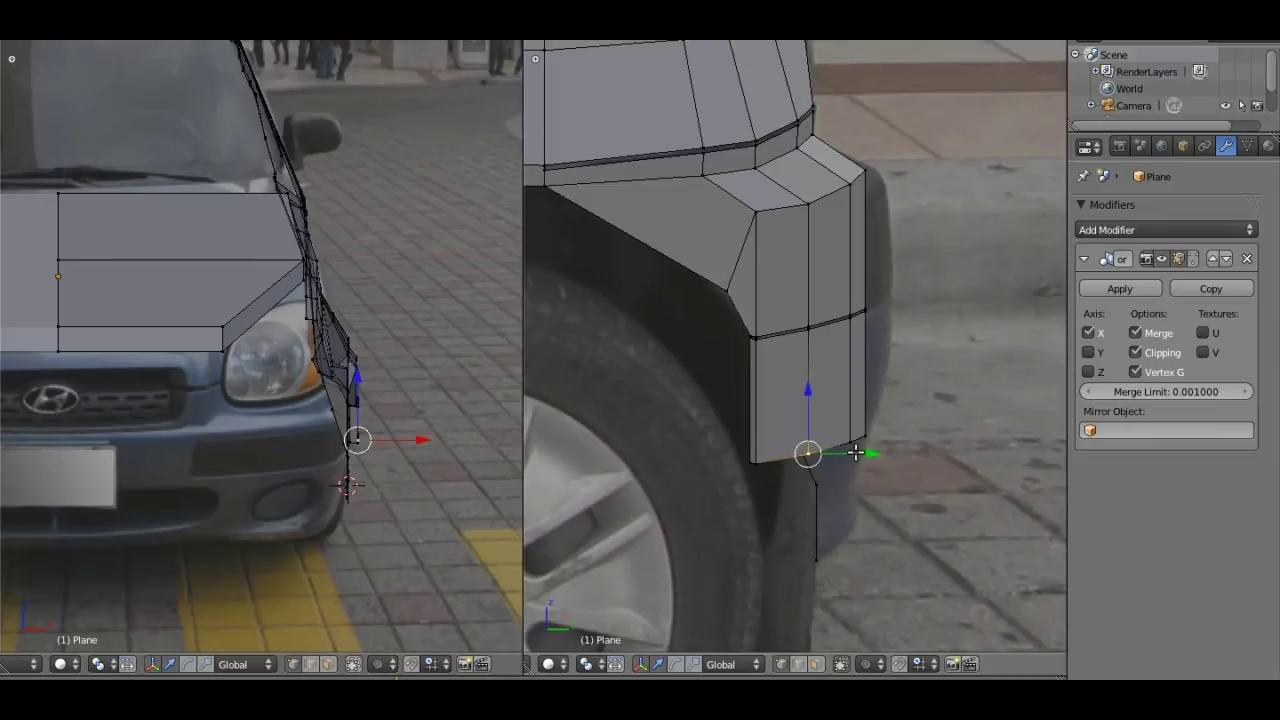
key("g")
key("y")
left_click(855, 441)
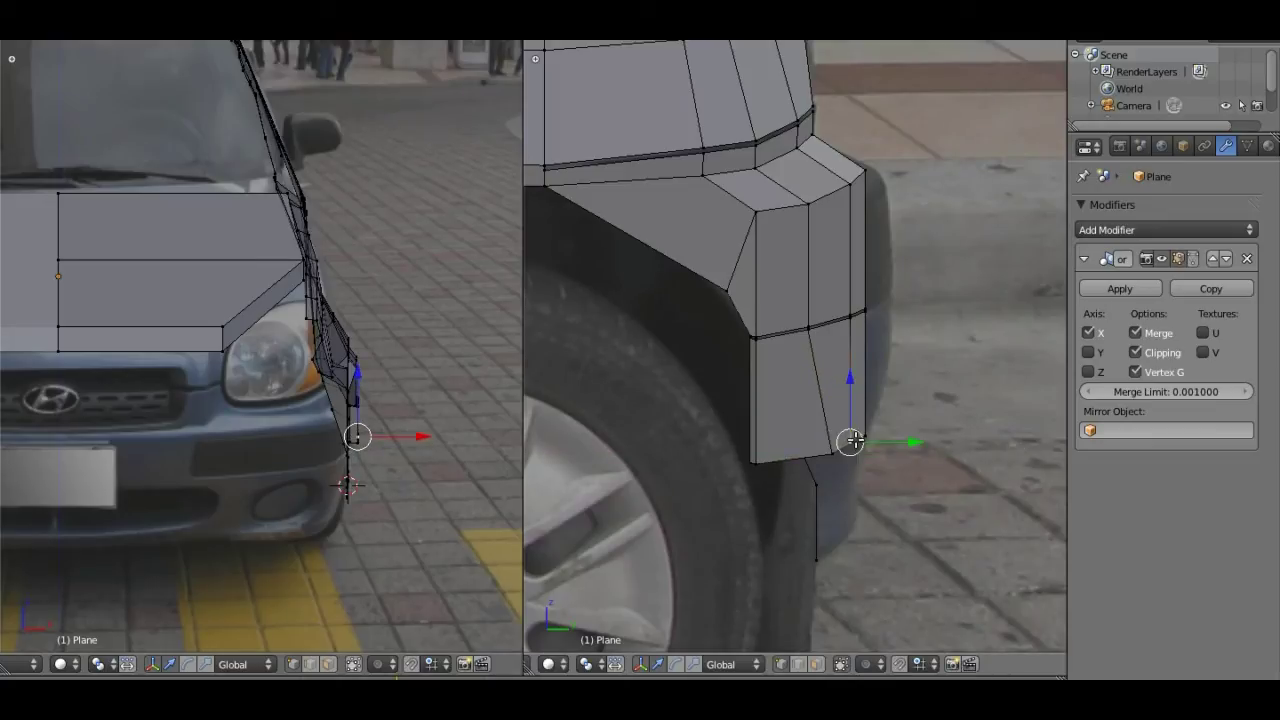
key("g")
key("z")
left_click(855, 450)
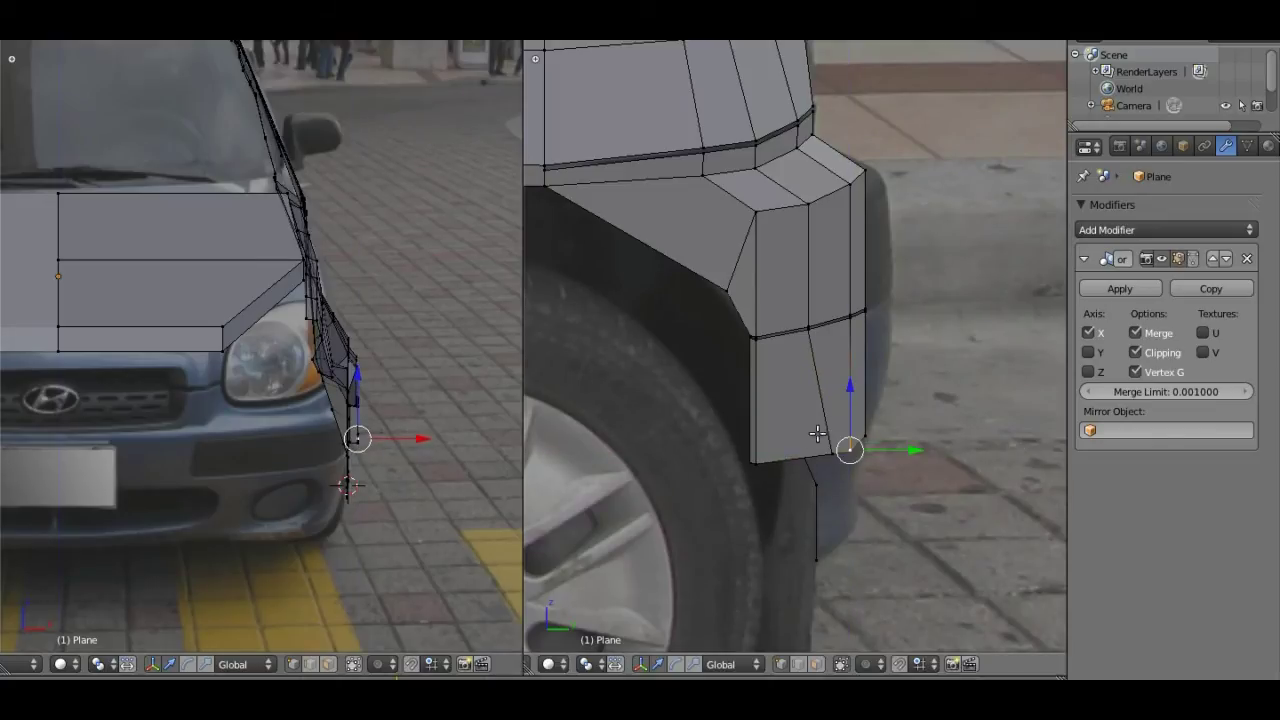
Step: Slide the left bottom corner vertex along Y to follow the wheel arch curve
right_click(759, 460)
key("g")
key("y")
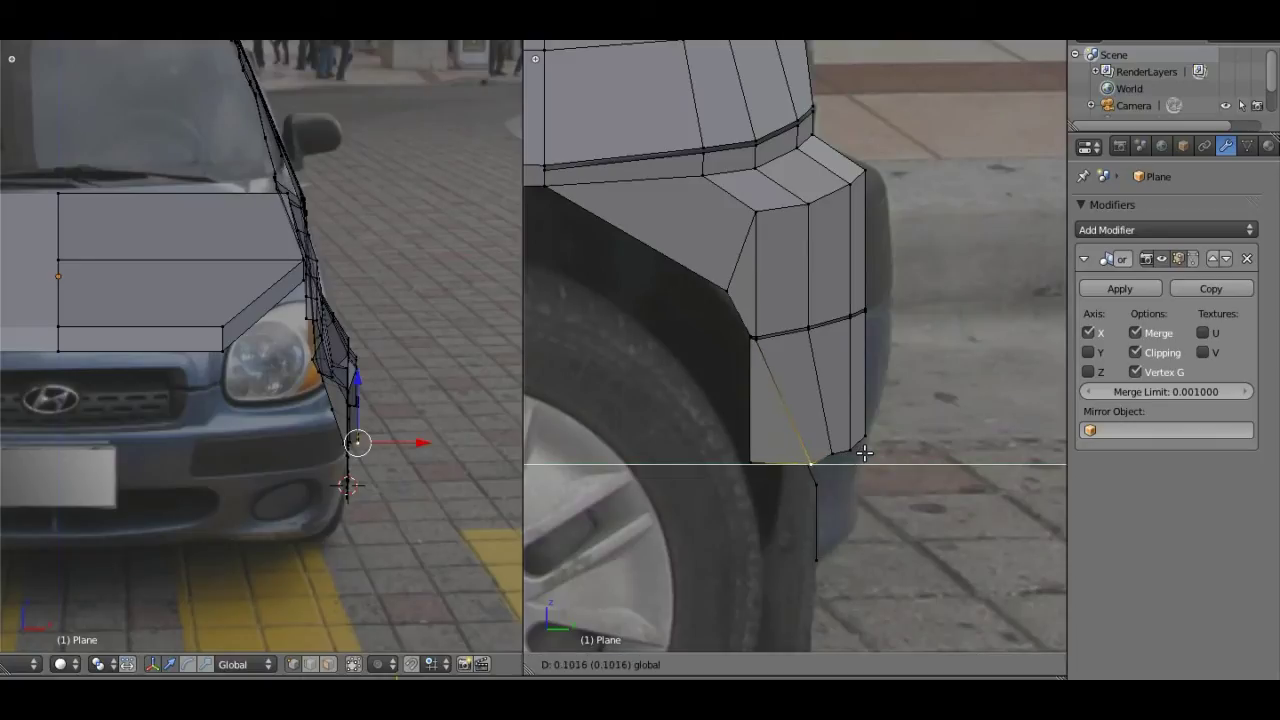
left_click(866, 453)
key("ctrl+z")
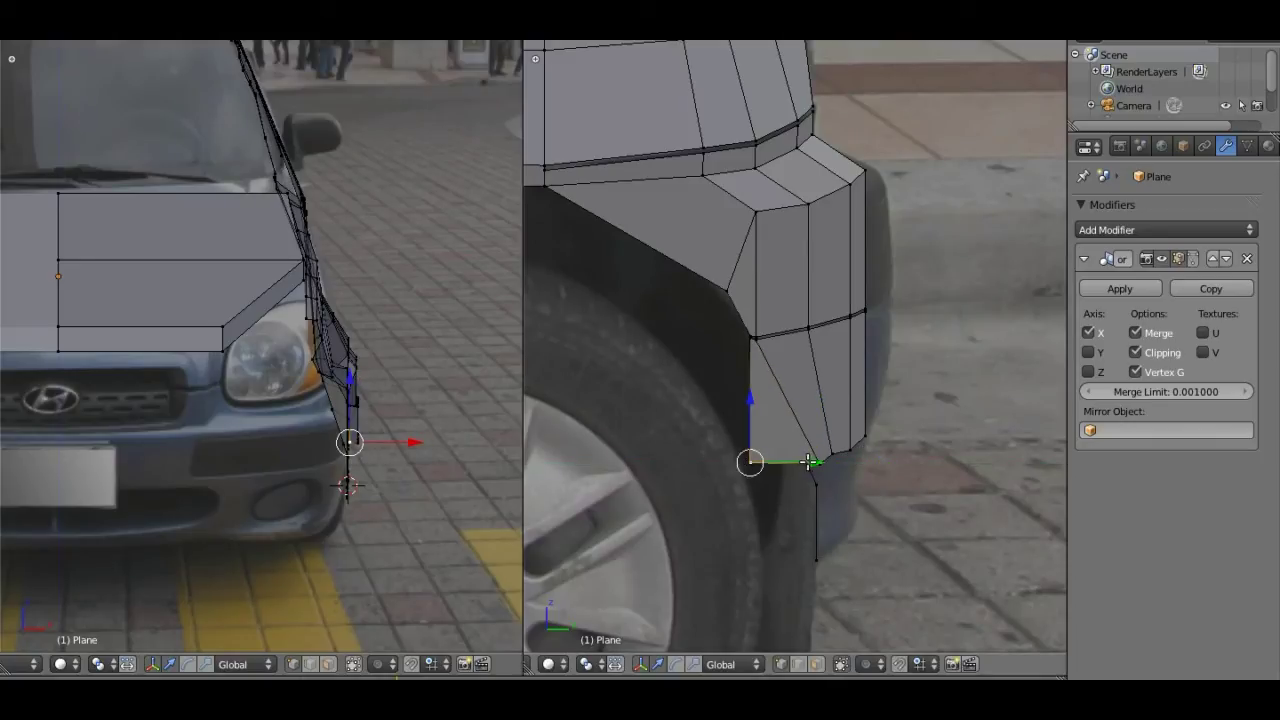
key("g")
key("y")
left_click(871, 456)
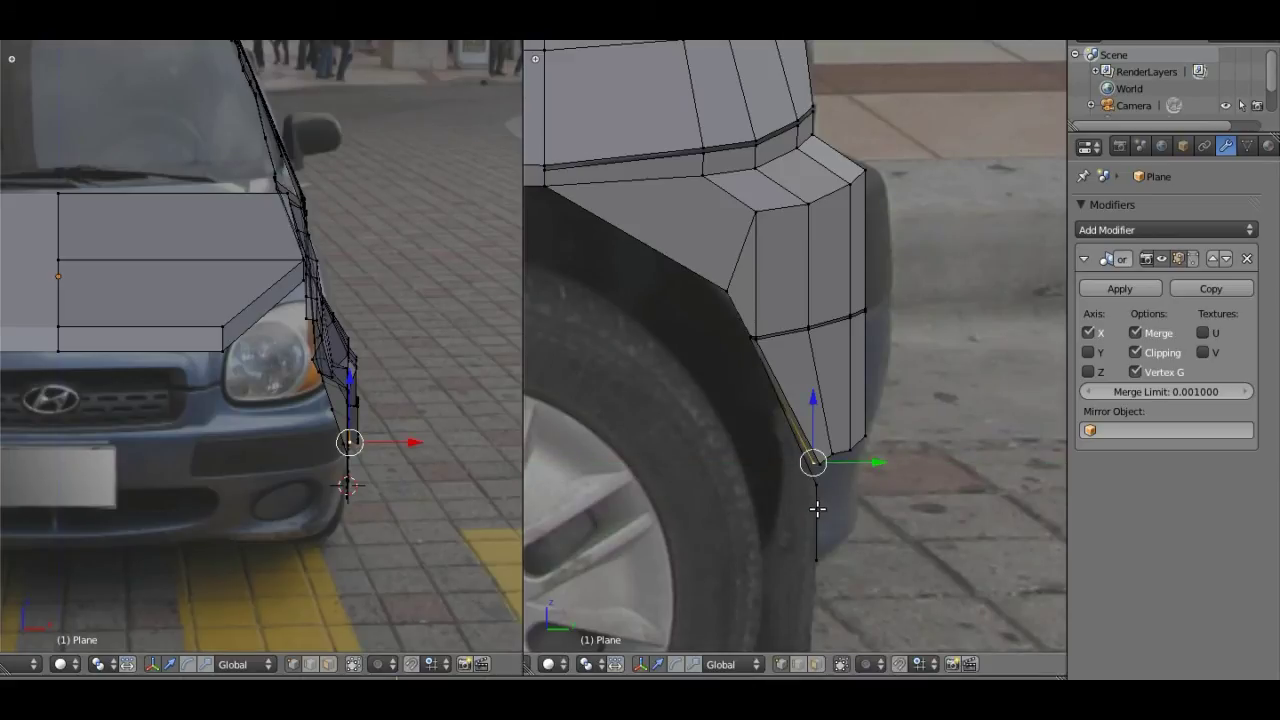
Step: Shift the fender vertex at the panel seam slightly to the right
scroll(779, 486, "down", 2)
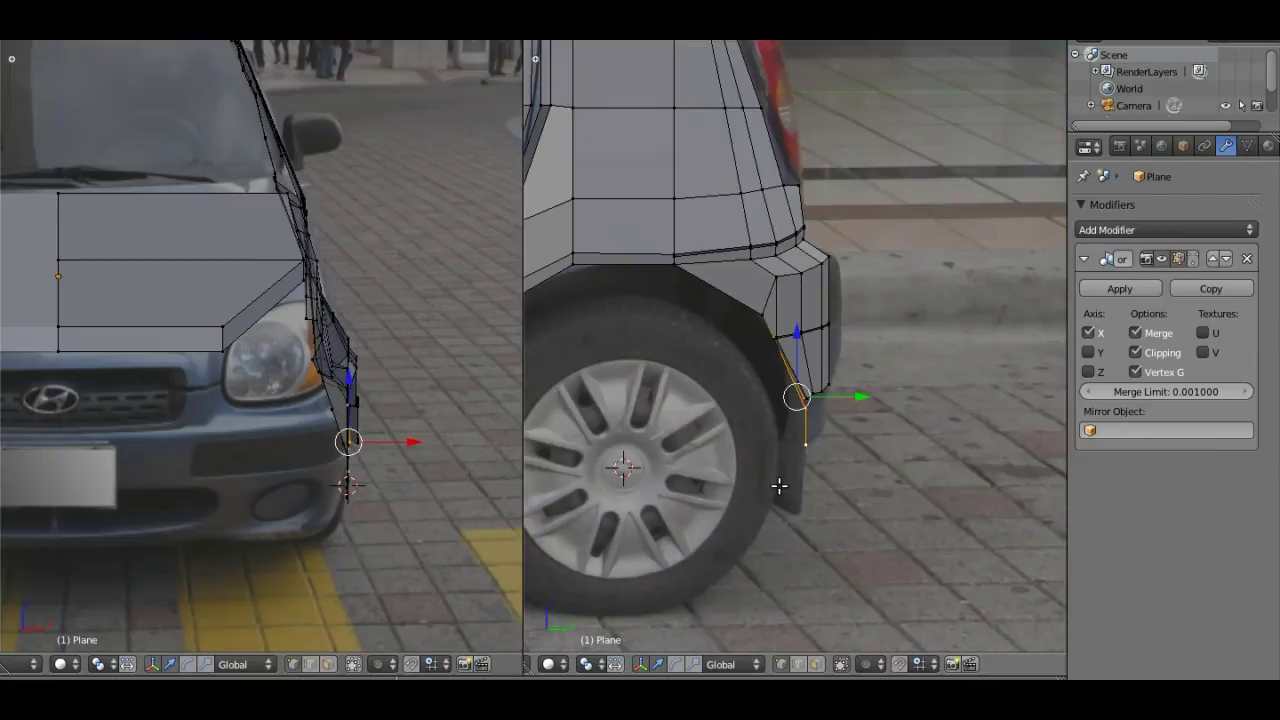
scroll(779, 486, "down", 1)
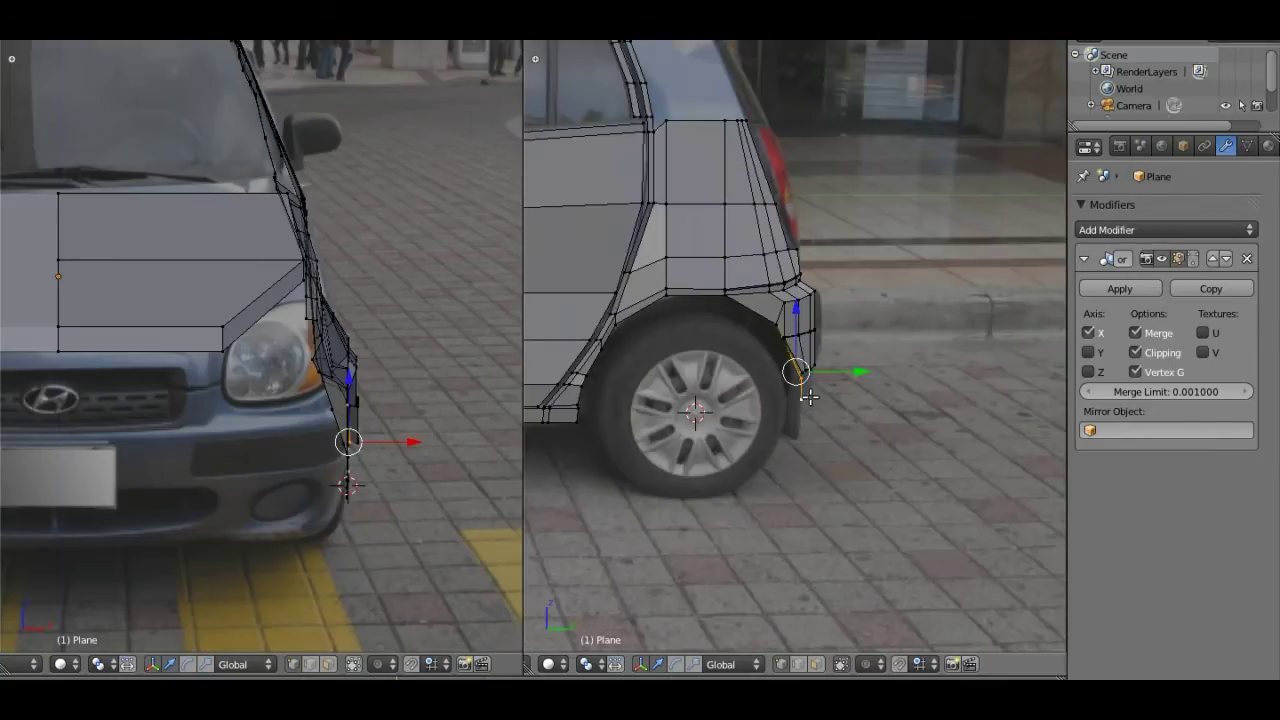
scroll(808, 393, "up", 2)
scroll(808, 393, "up", 4)
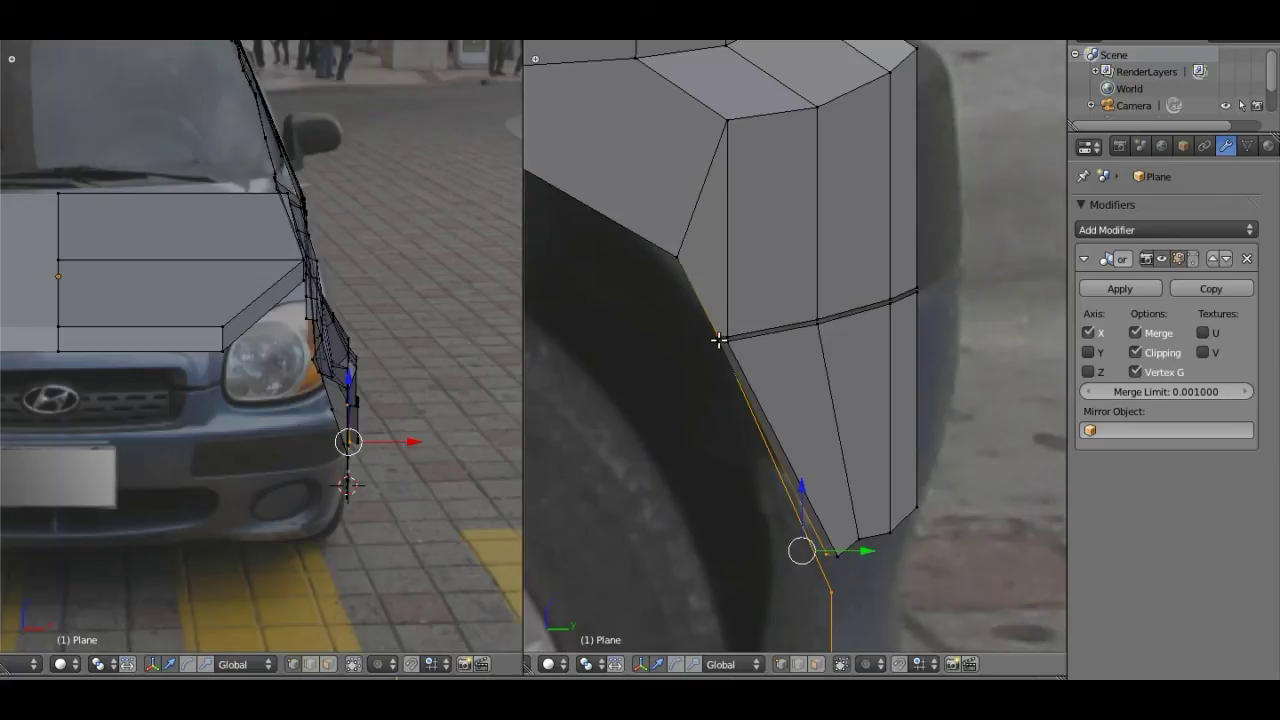
right_click(718, 340)
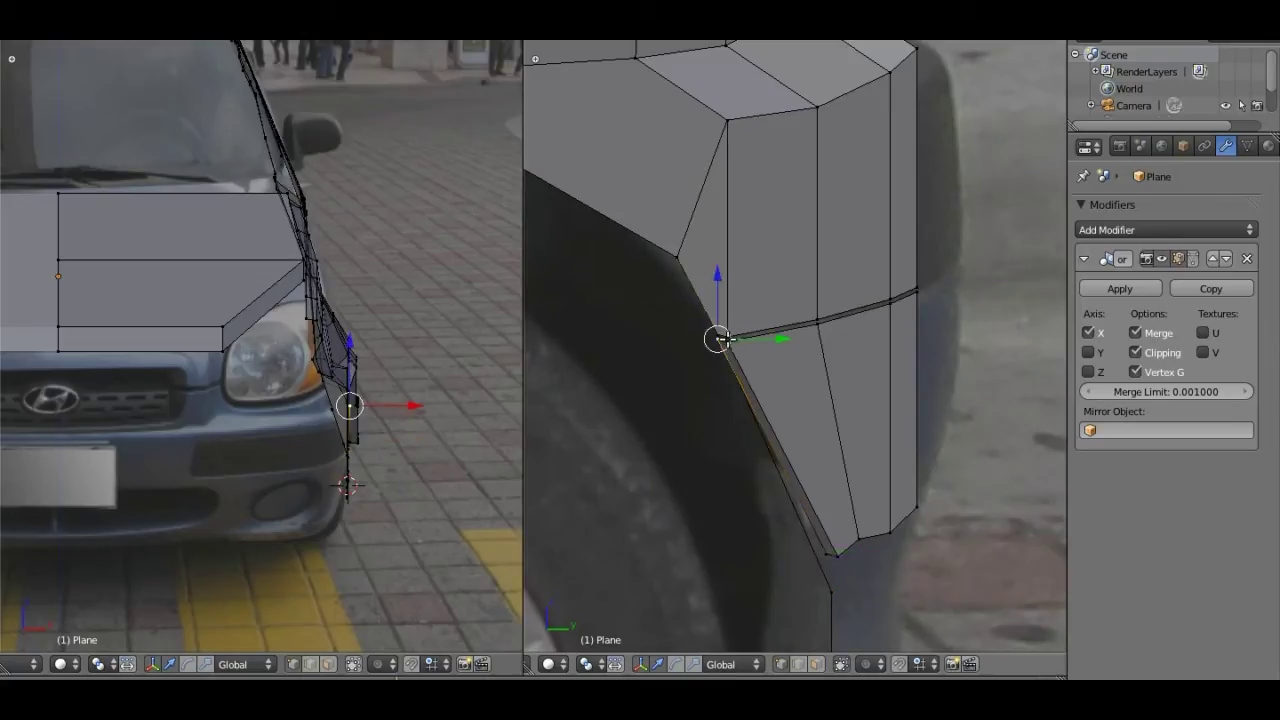
key("g")
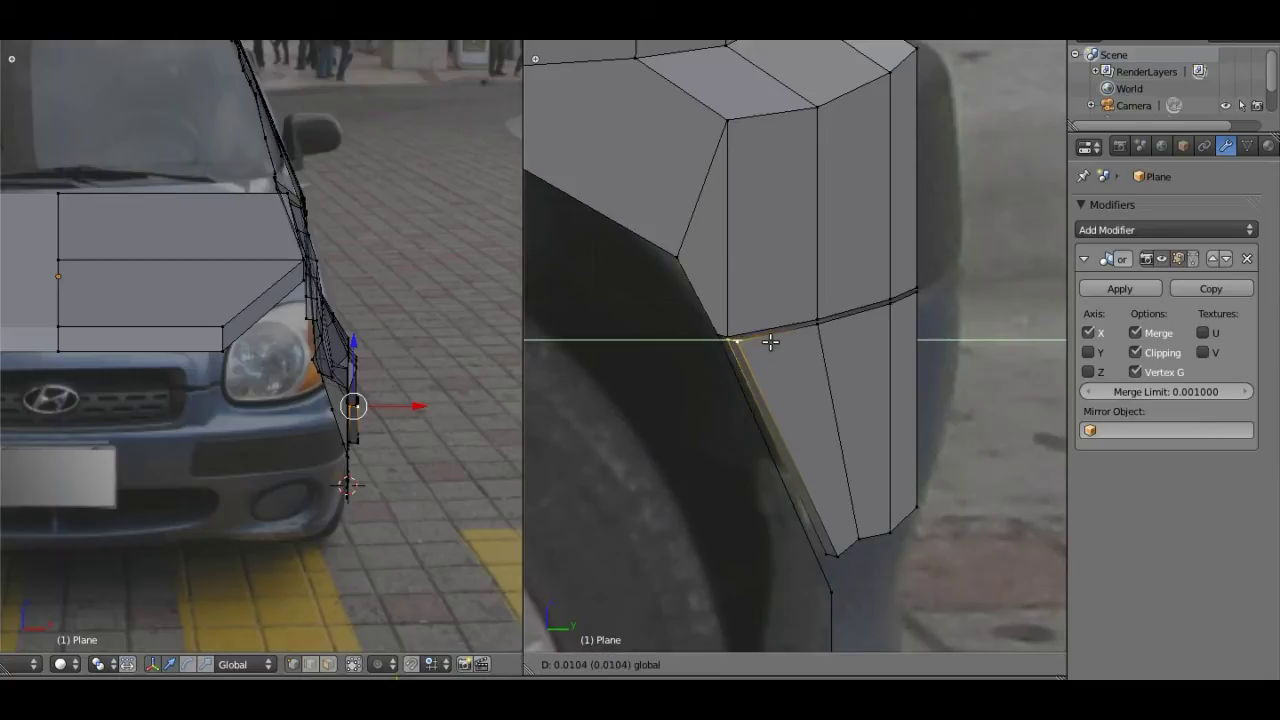
left_click(766, 336)
Step: Raise the seam vertex along Z toward the horizontal body seam
right_click(792, 505, "alt")
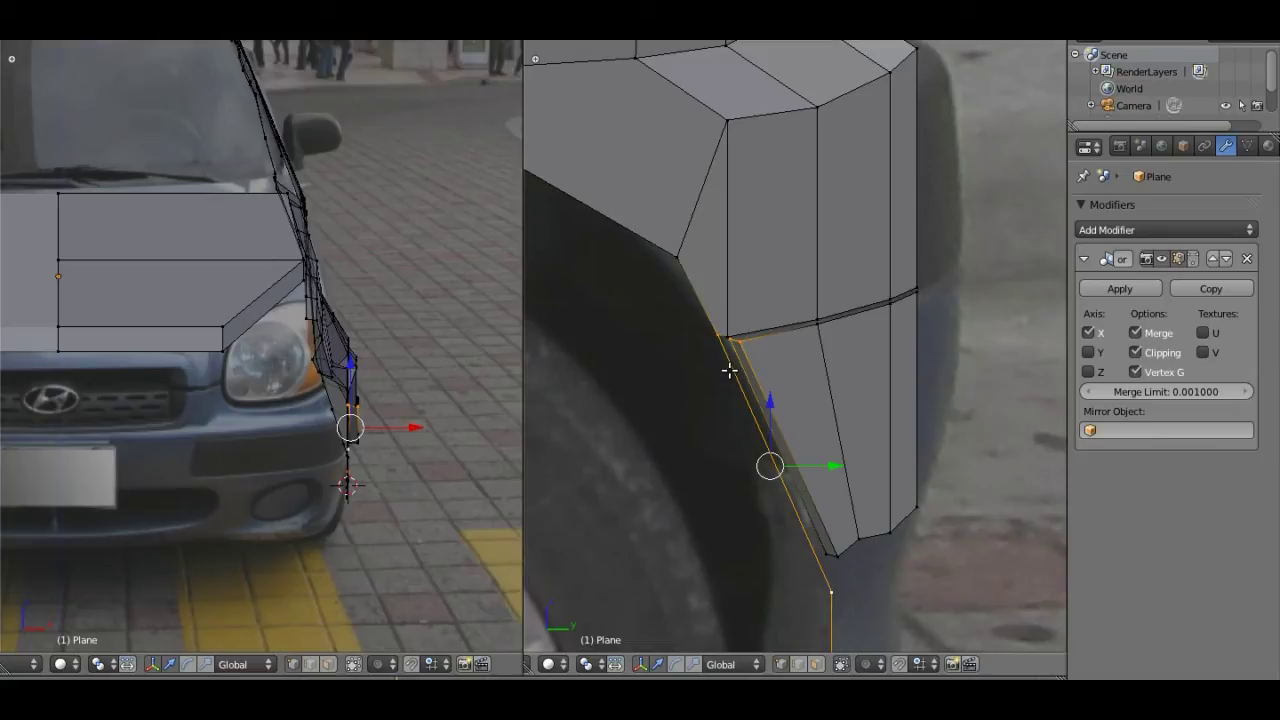
right_click(729, 340)
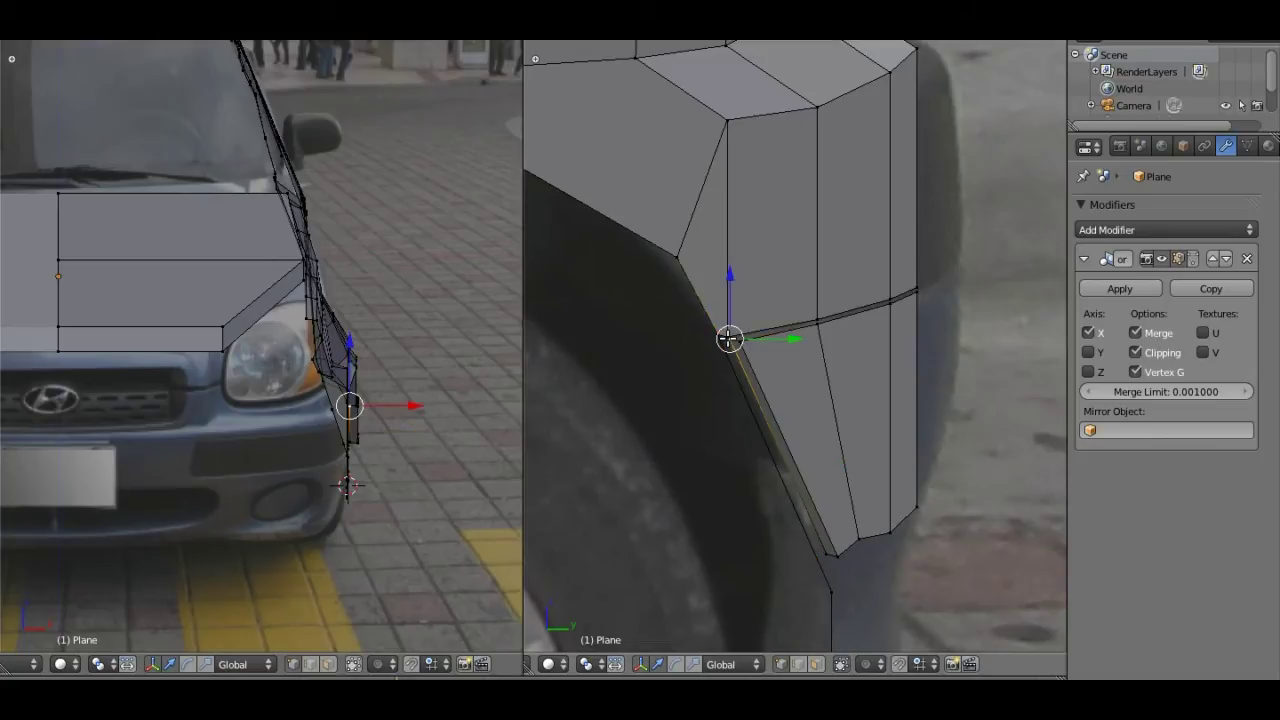
key("g")
key("z")
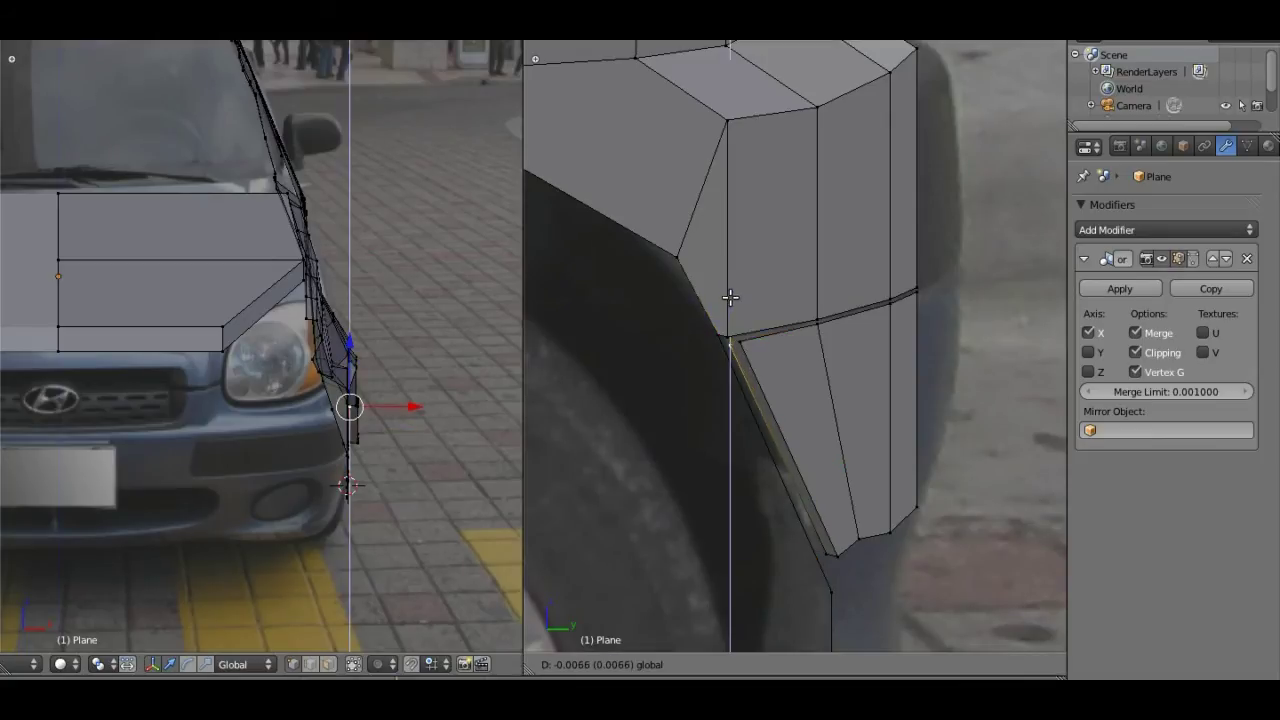
left_click(729, 298)
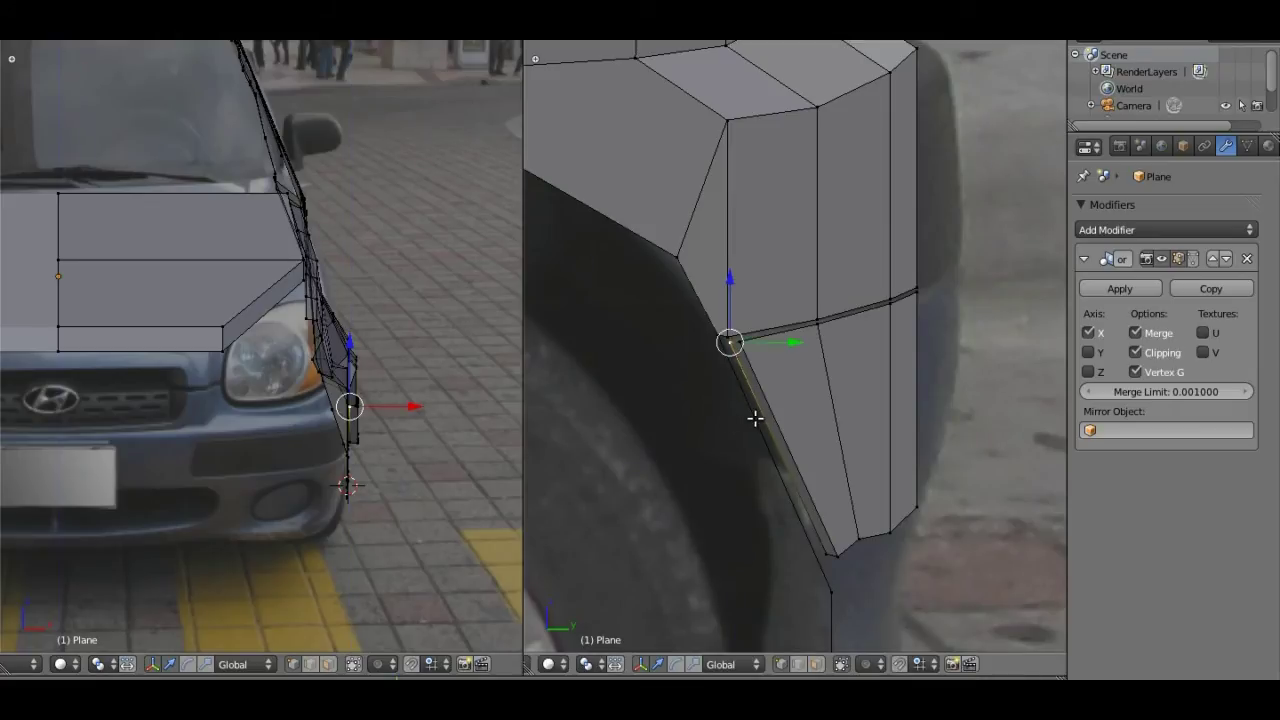
Step: Select the wheel-arch edge and try loop cuts across the arch faces, cancelling both
right_click(722, 342)
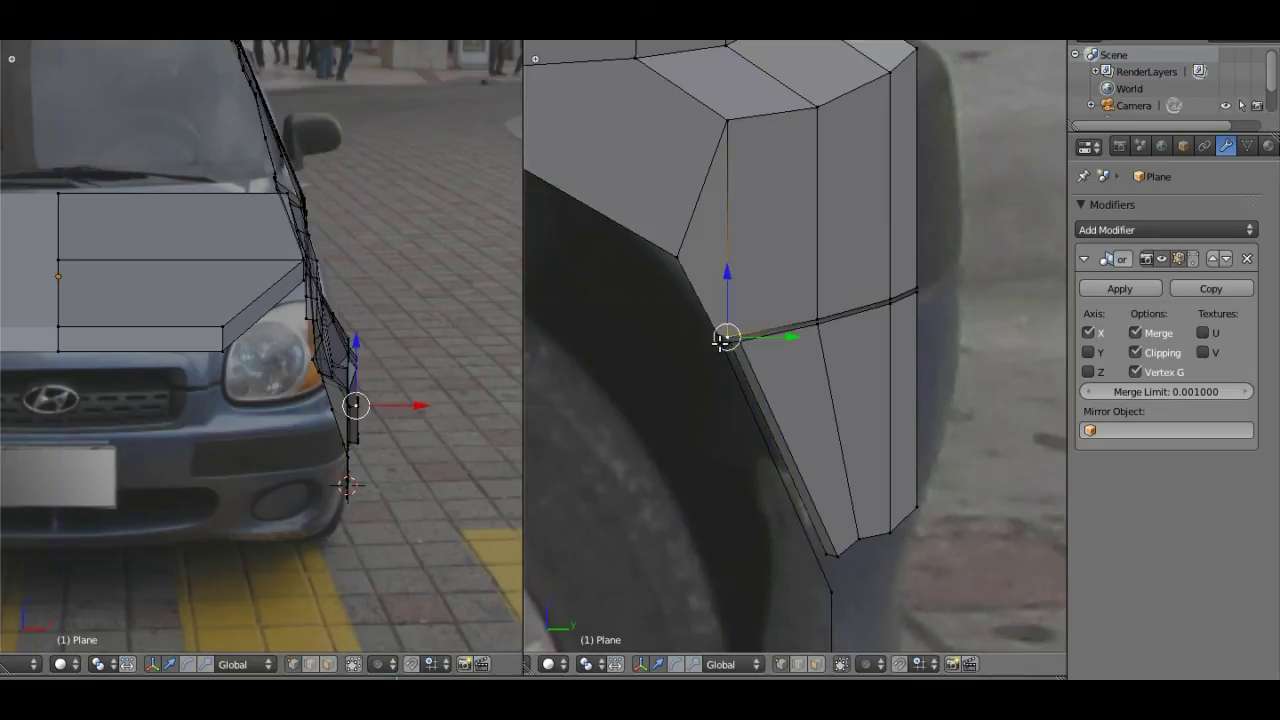
right_click(831, 591)
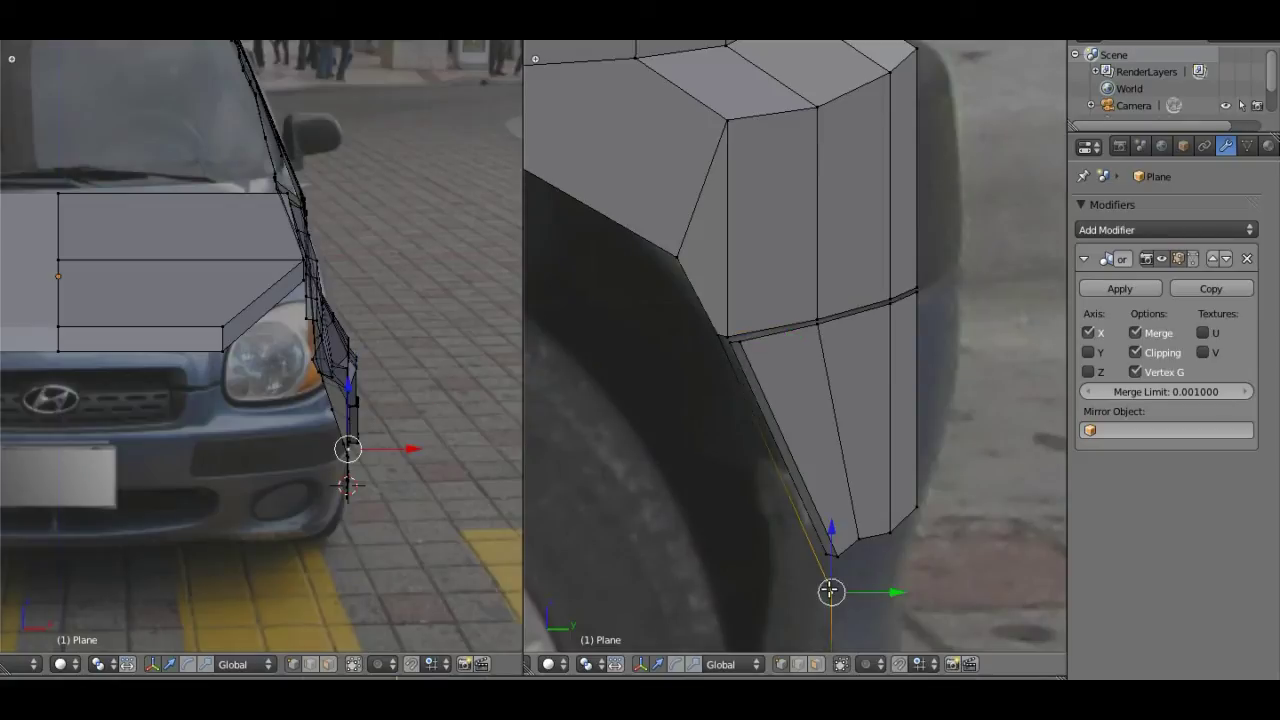
right_click(718, 338, "shift")
key("ctrl+r")
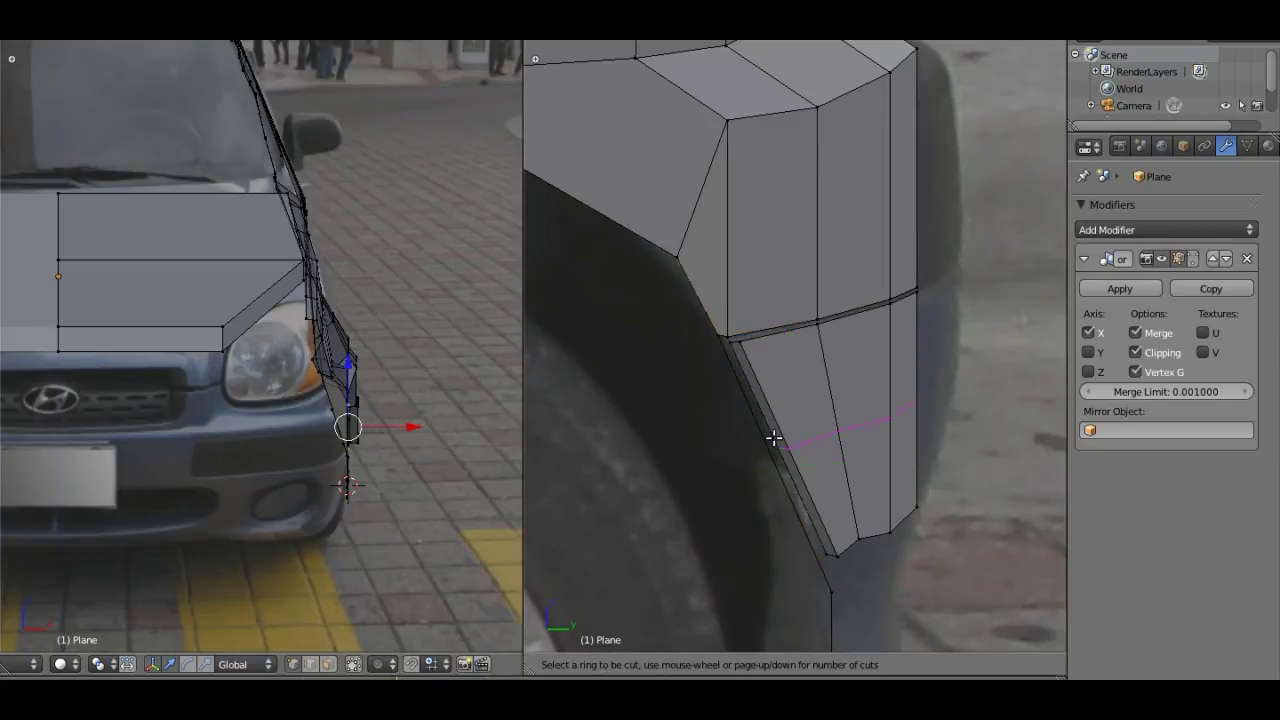
key("Escape")
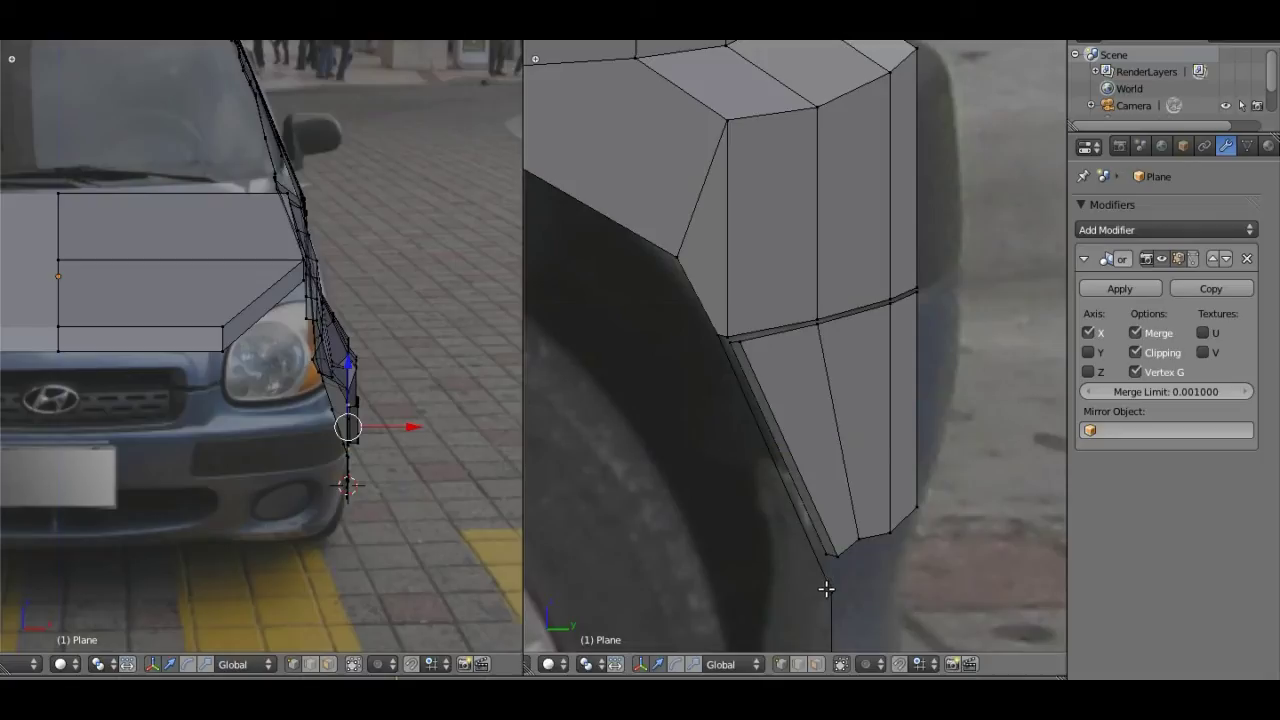
right_click(826, 590)
right_click(716, 340, "shift")
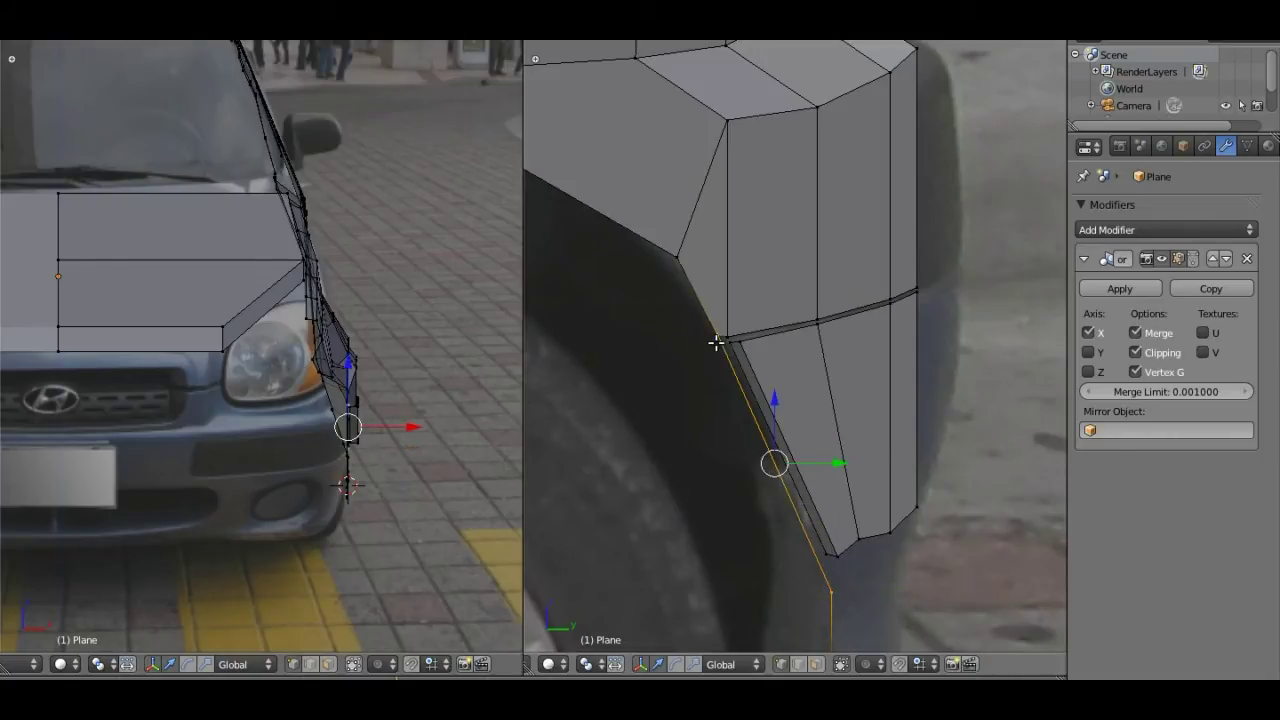
key("ctrl+r")
key("Escape")
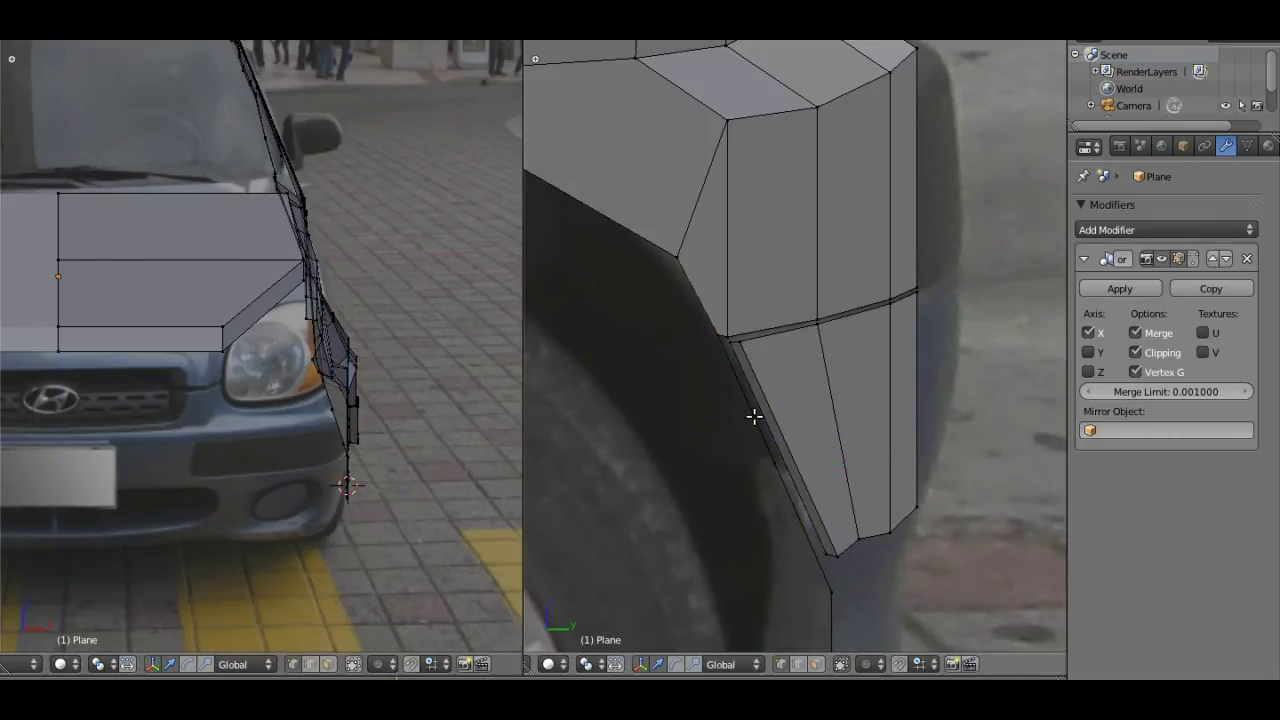
Step: Slide the wheel-arch edge vertex along its edge and raise it toward the seam
right_click(774, 460)
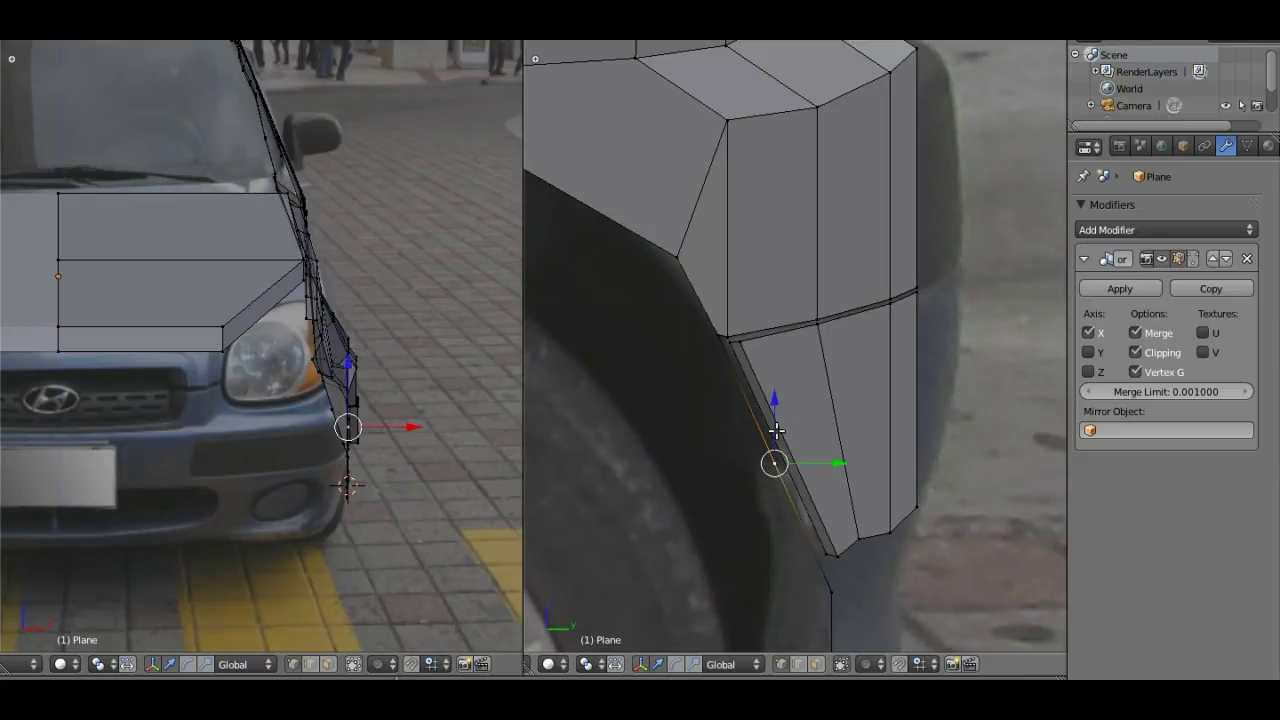
key("g")
key("g")
left_click(805, 437)
key("g")
key("y")
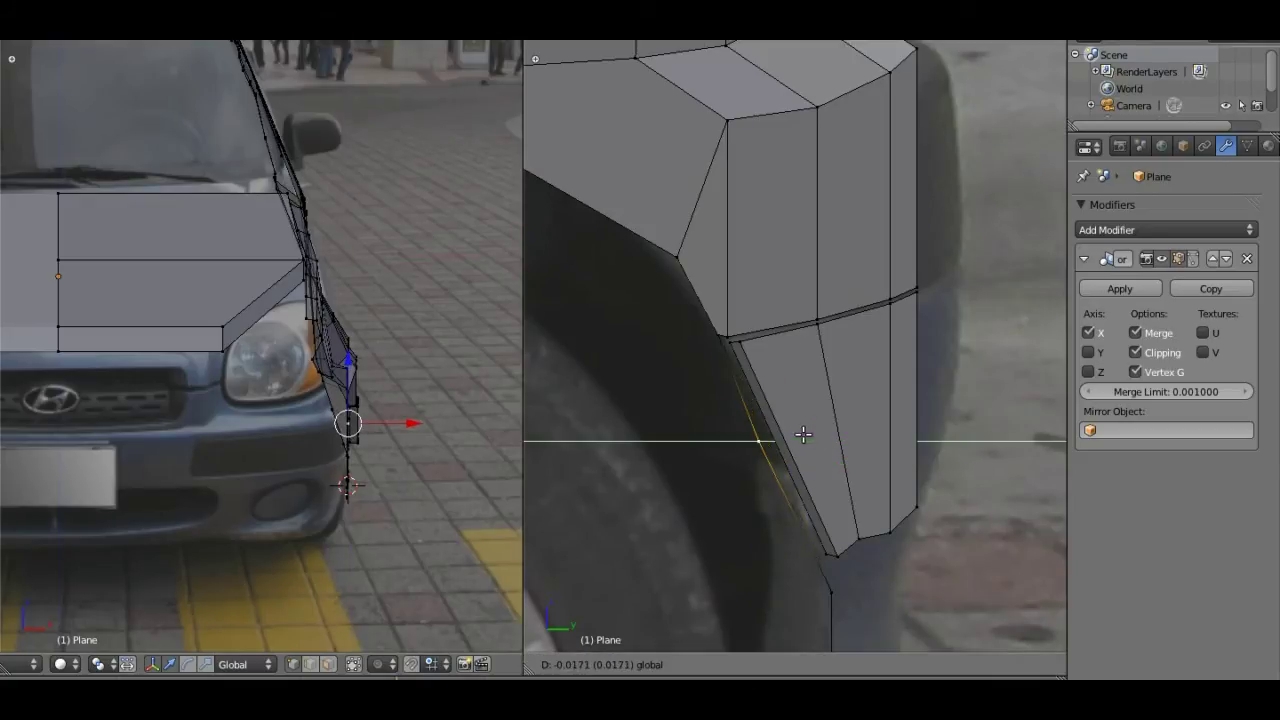
left_click(806, 436)
key("g")
key("z")
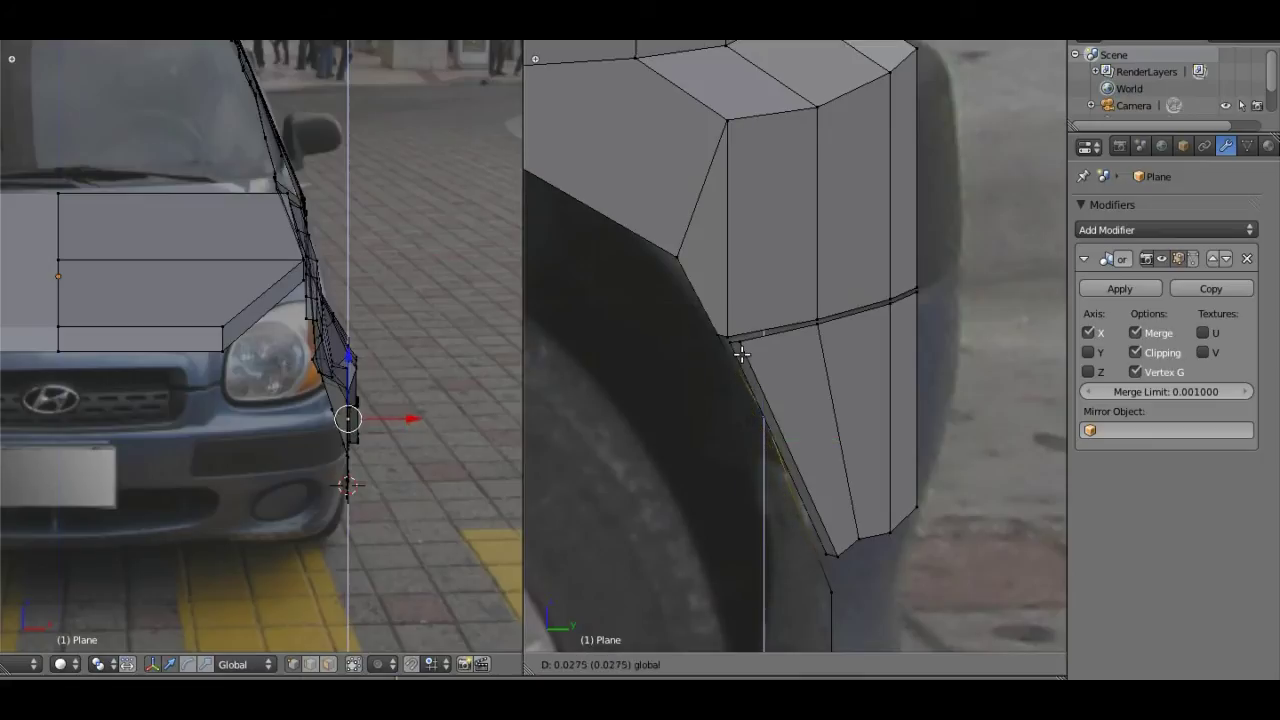
left_click(745, 340)
Step: Fine-tune that vertex with alternating Y and Z moves to sit under the seam
key("g")
key("y")
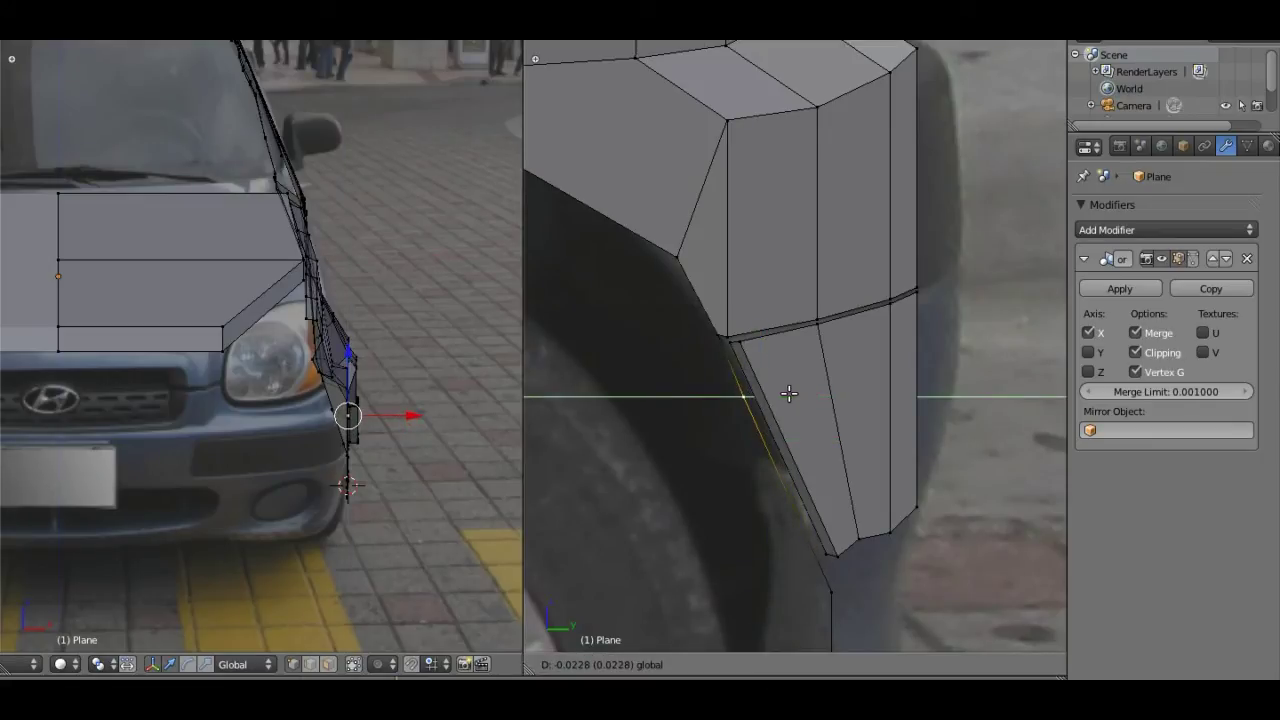
left_click(790, 392)
key("g")
key("z")
left_click(725, 316)
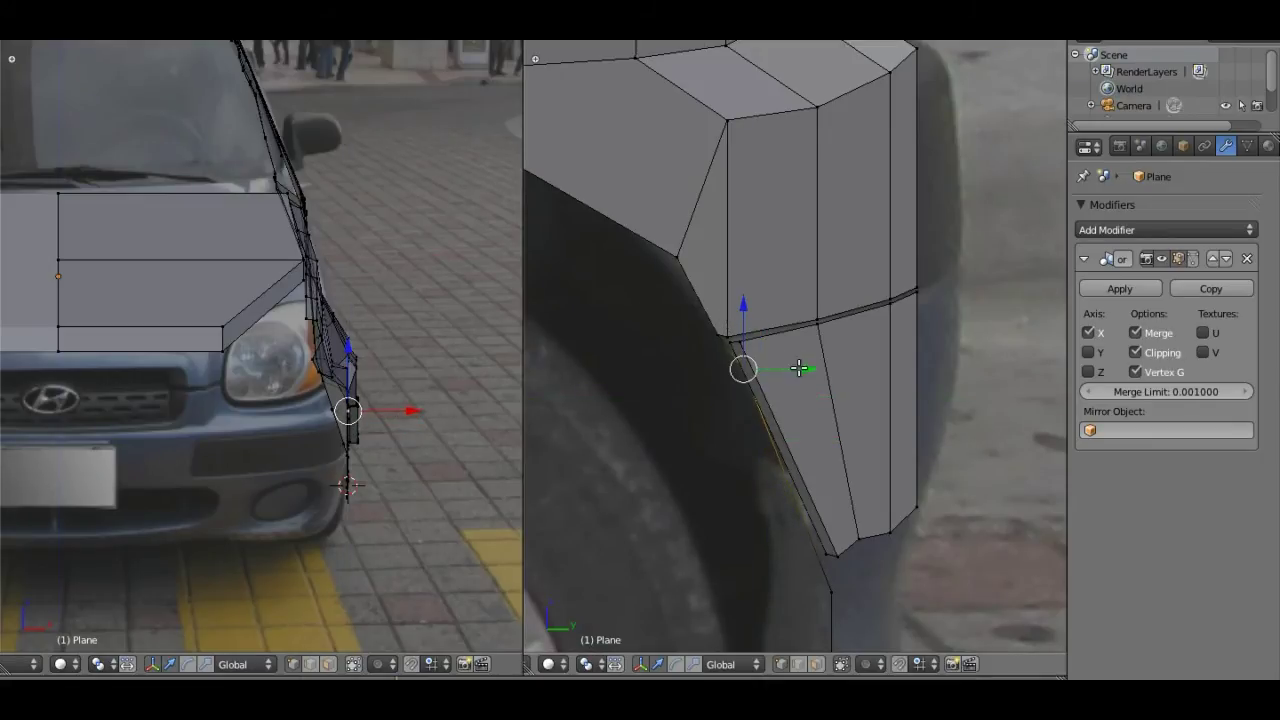
key("g")
key("y")
left_click(765, 344)
Step: Make a final Z adjustment placing the vertex just under the seam
key("g")
key("z")
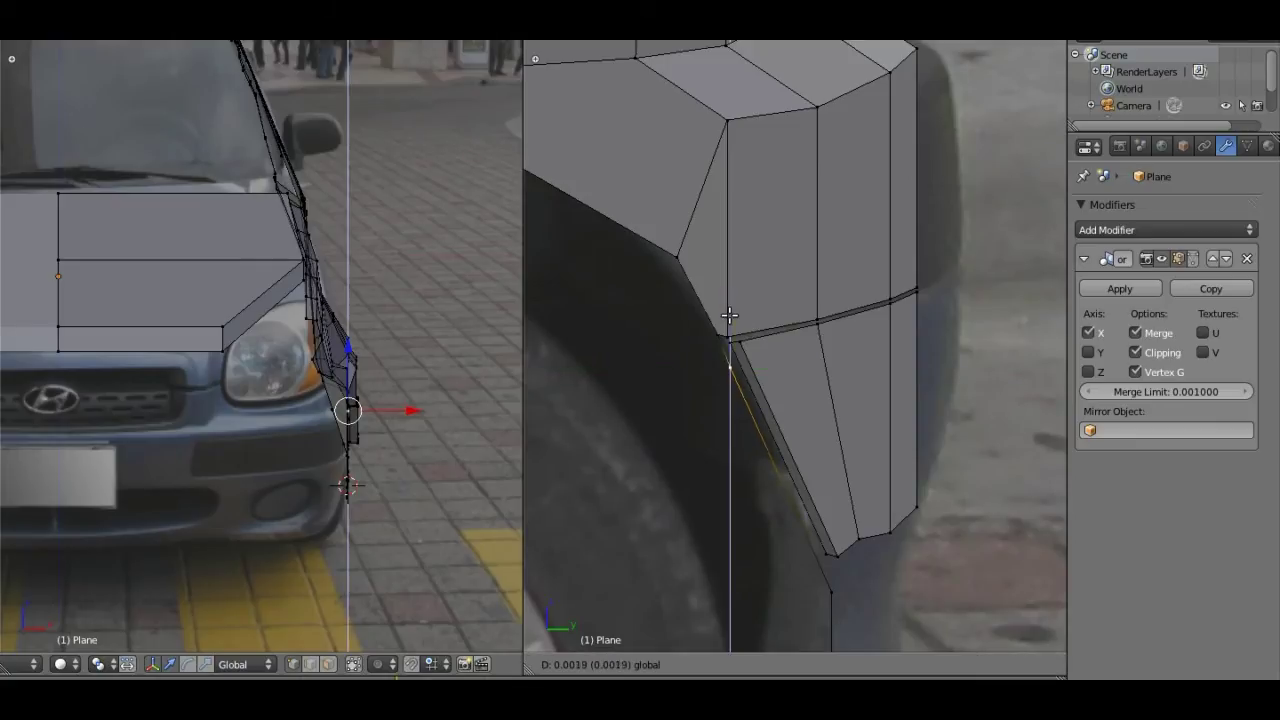
left_click(730, 312)
Step: Zoom in on the seam corner and move the corner vertex into place
scroll(721, 338, "up", 3)
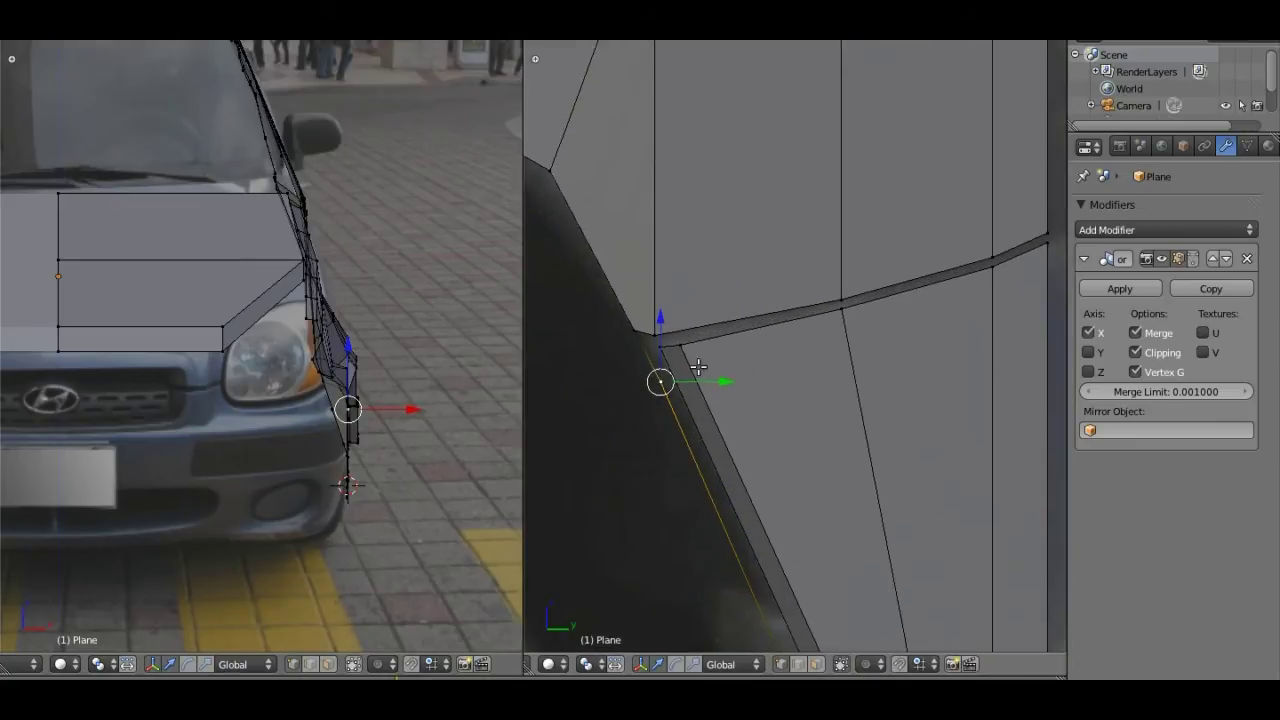
middle_click_drag(694, 366, 733, 303, "shift")
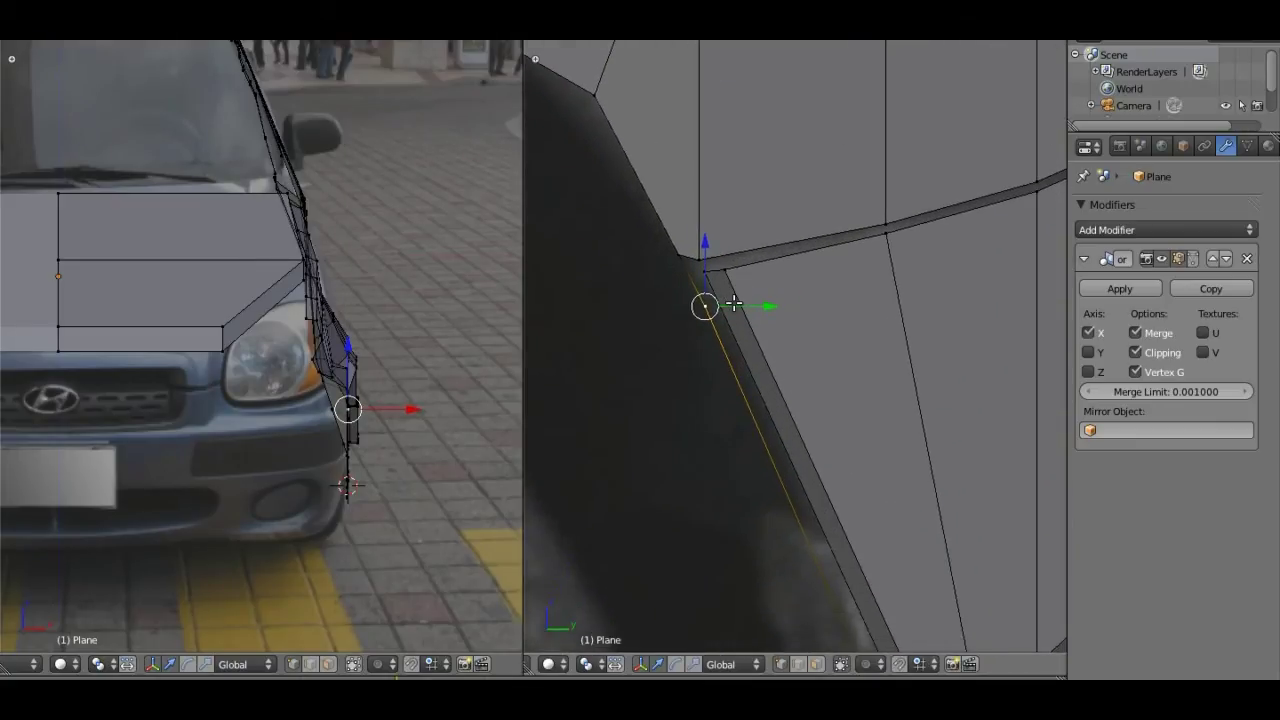
left_click(679, 253, "ctrl")
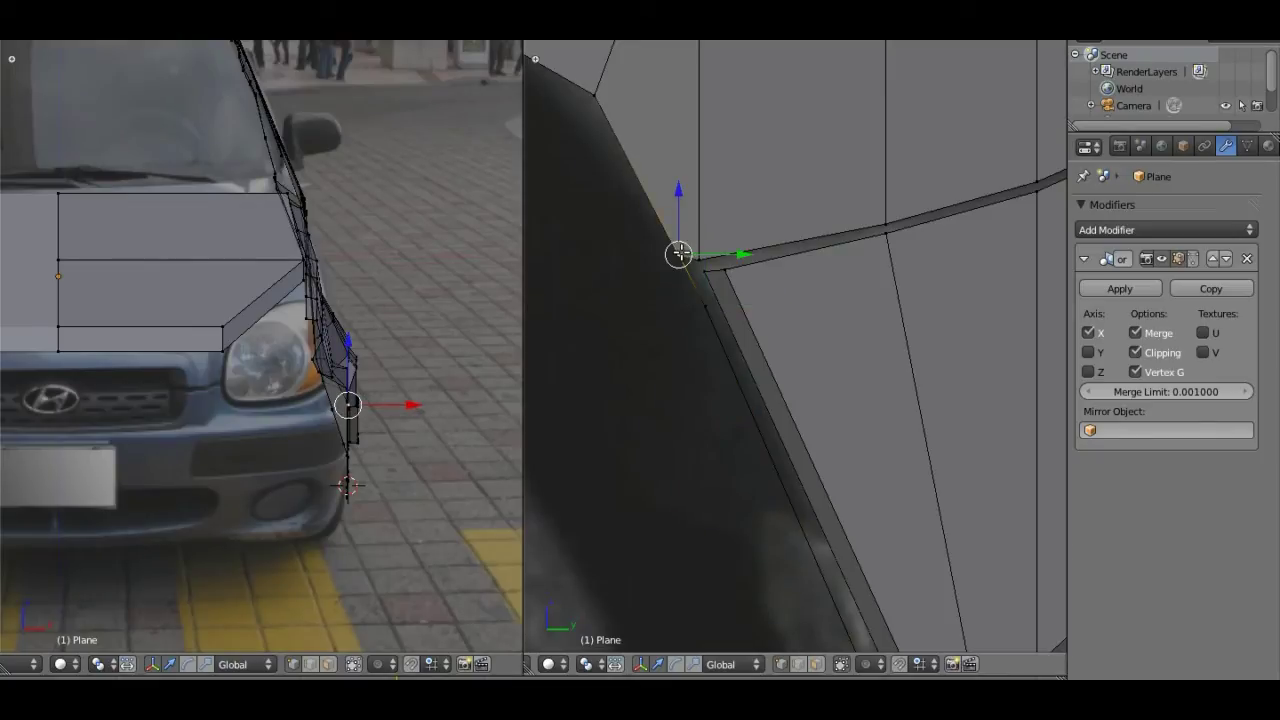
key("g")
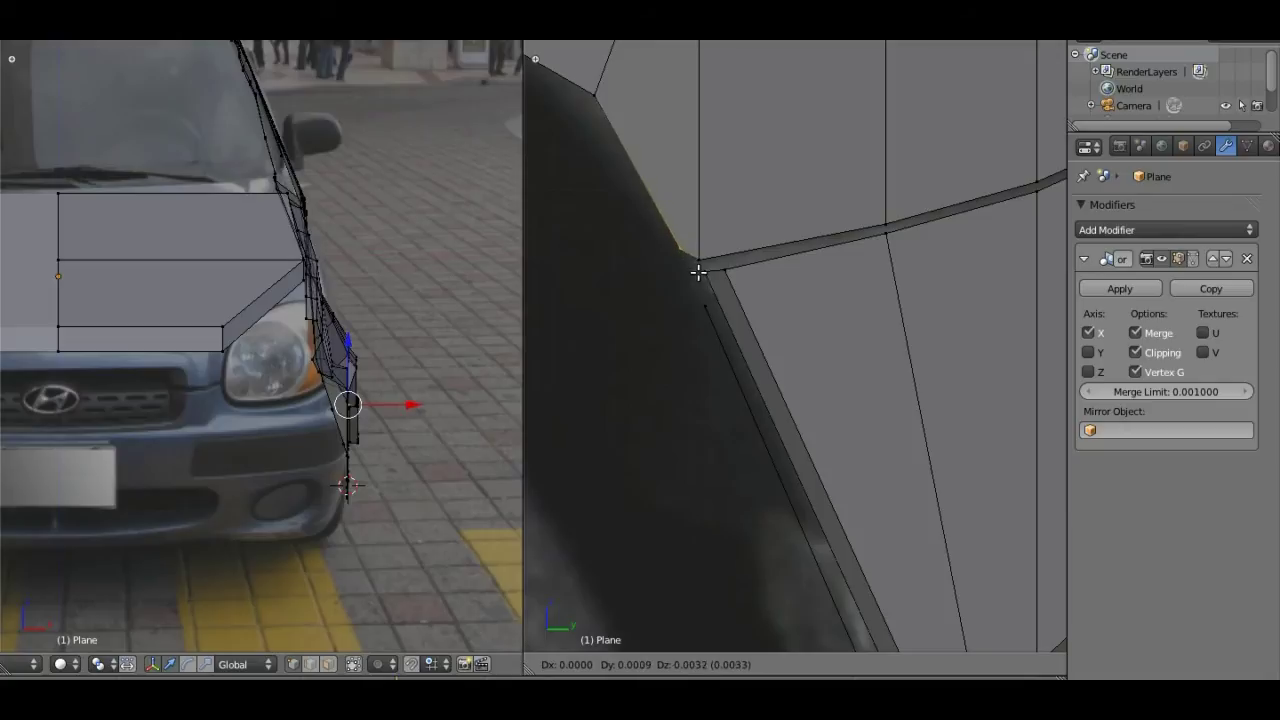
right_click(697, 271)
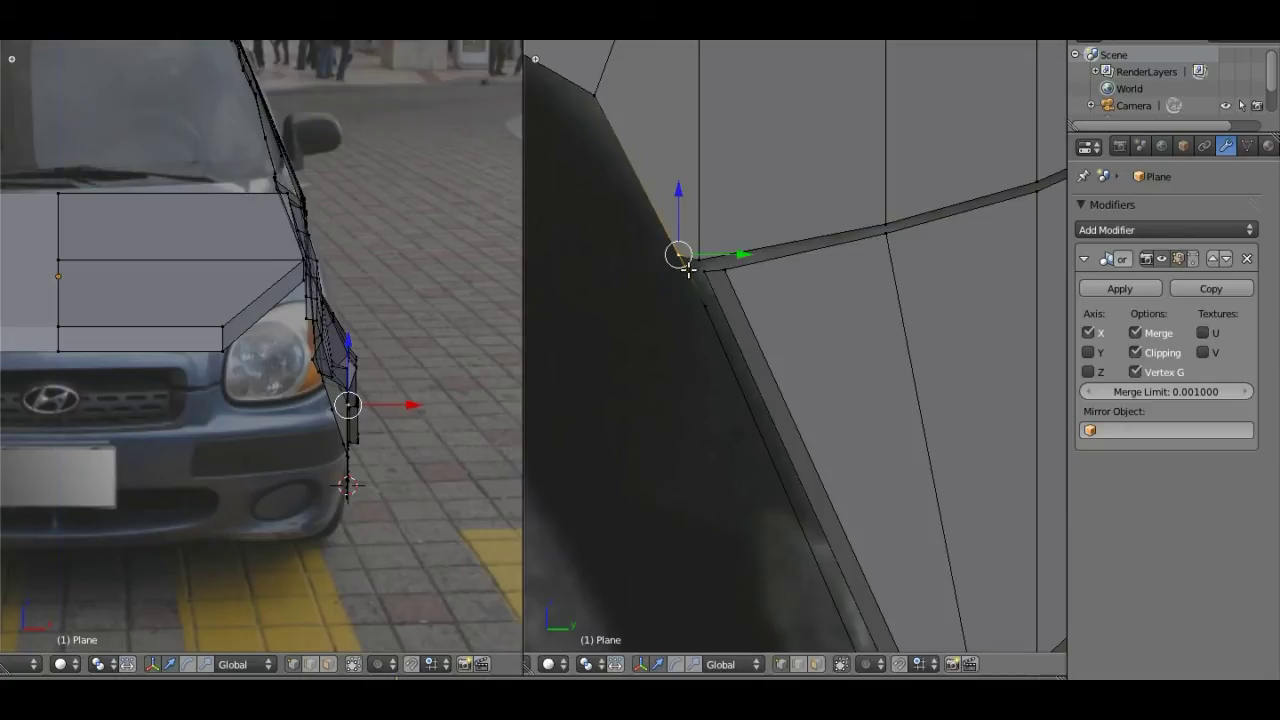
right_click(701, 303, "shift")
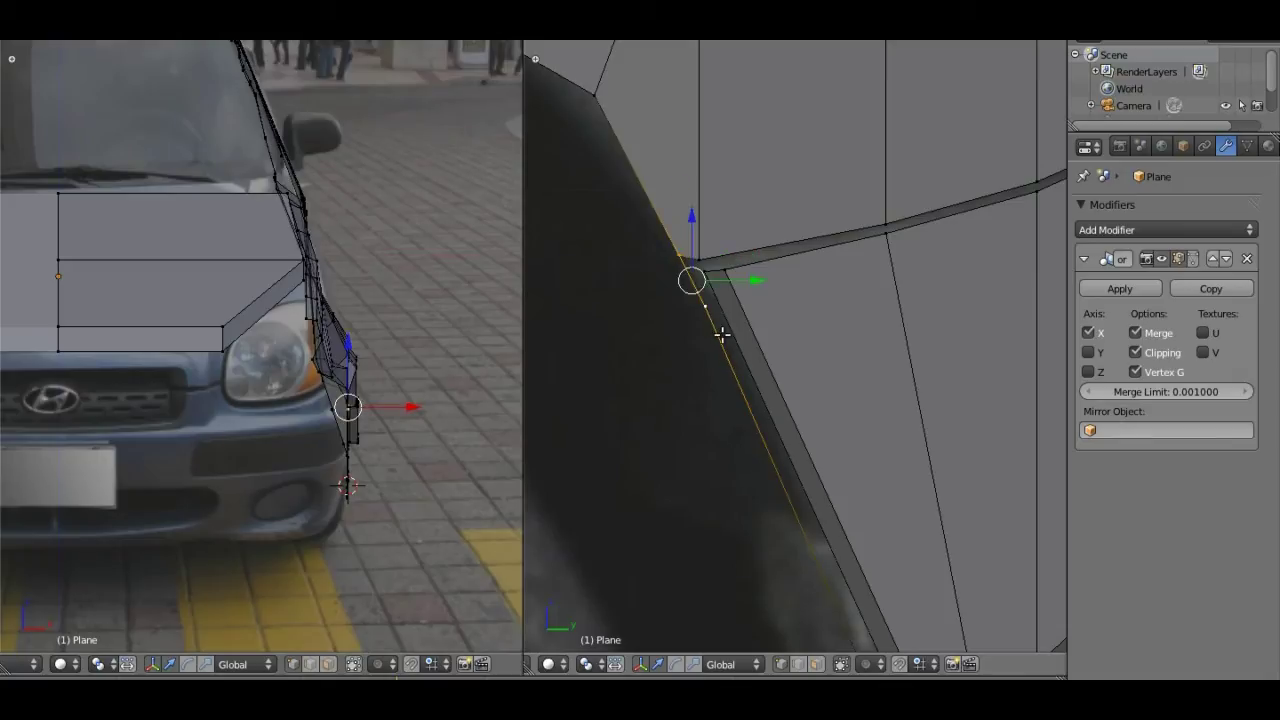
right_click(679, 255)
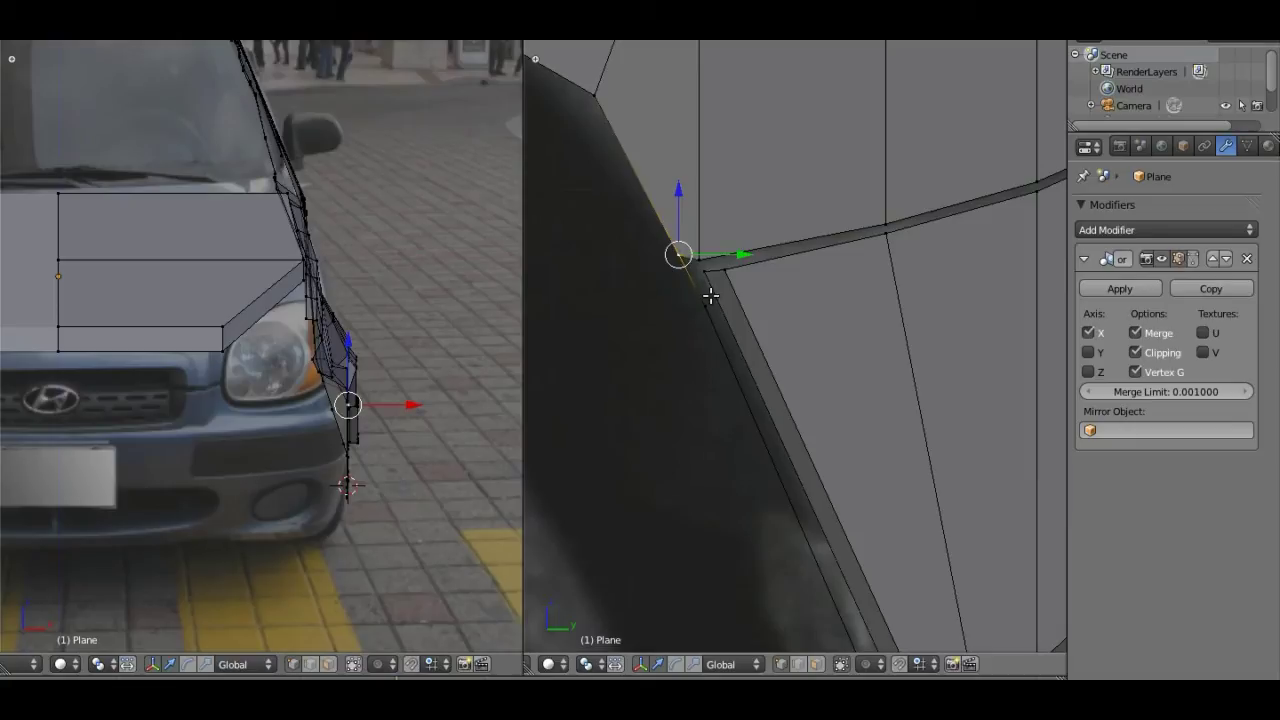
key("g")
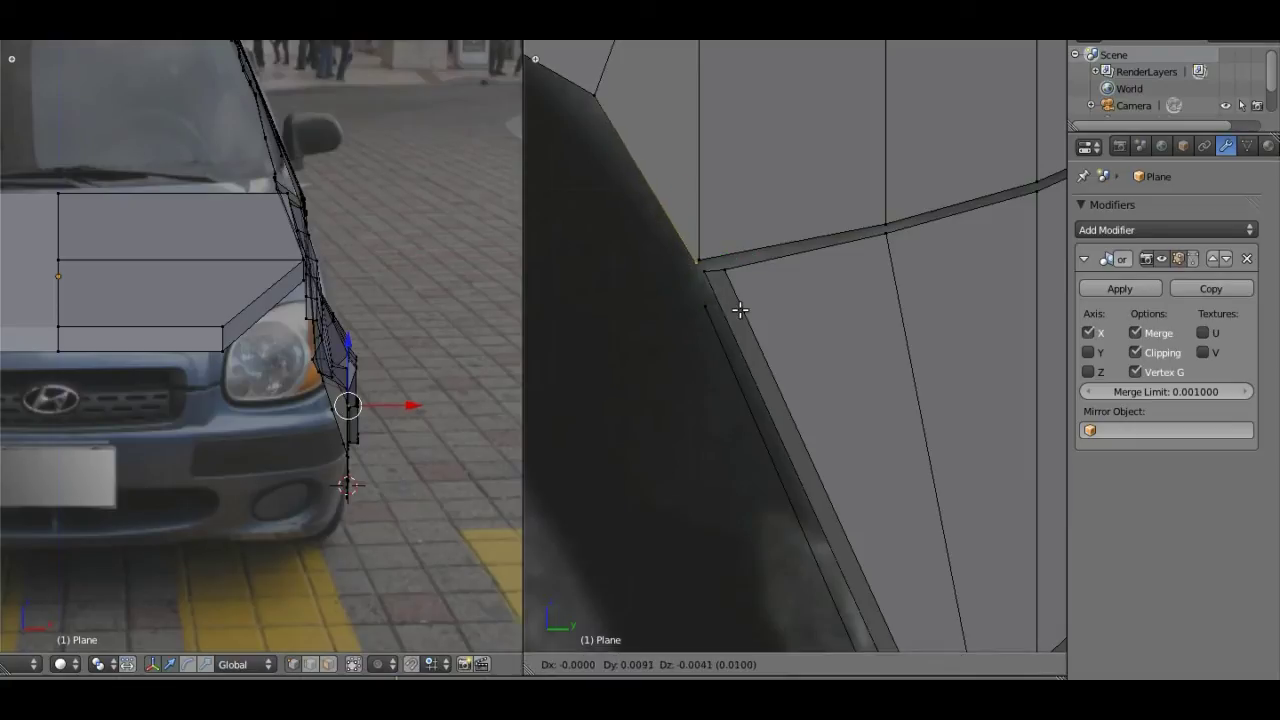
left_click(726, 305)
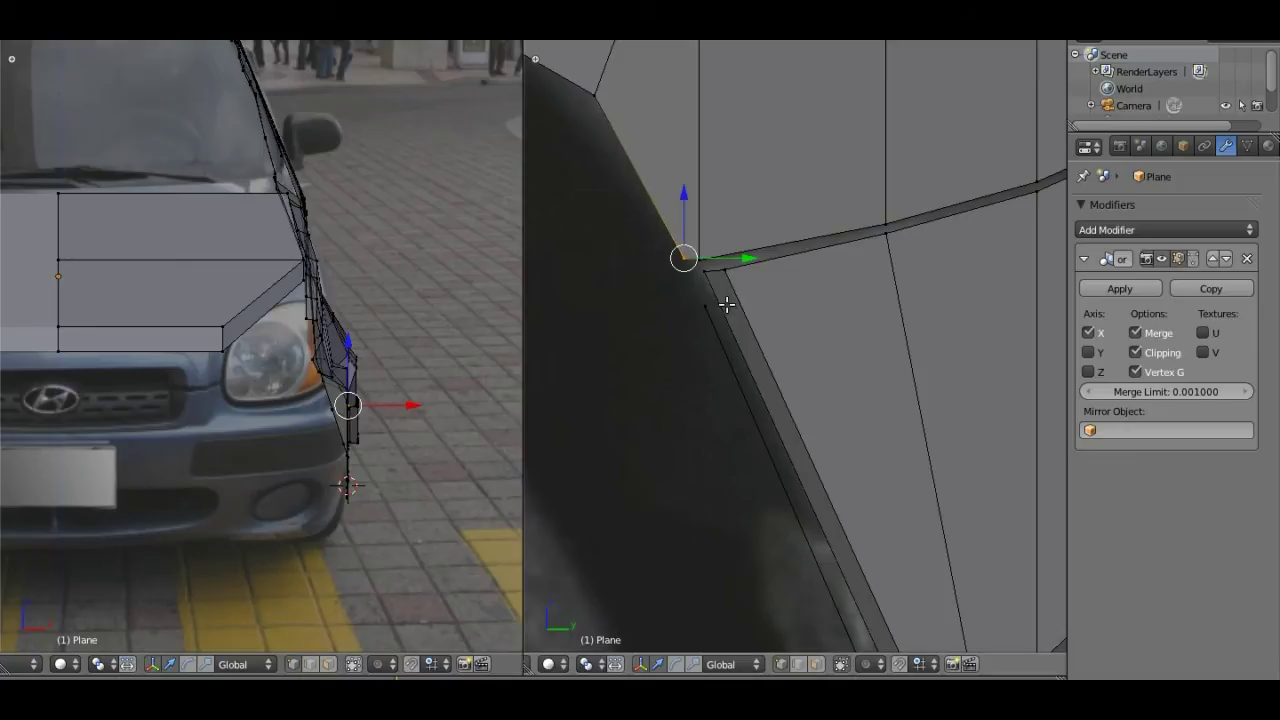
Step: Raise the next arch-edge vertex up to the seam corner with repeated Z moves
right_click(707, 307)
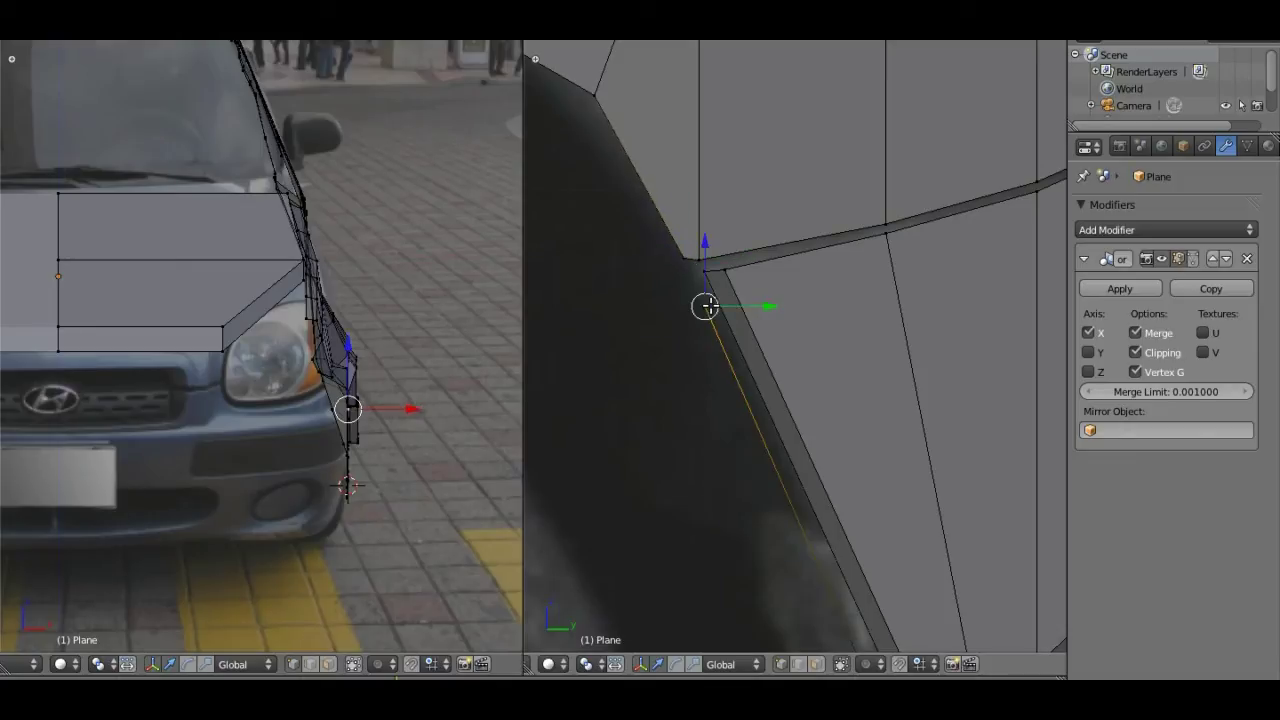
key("g")
key("z")
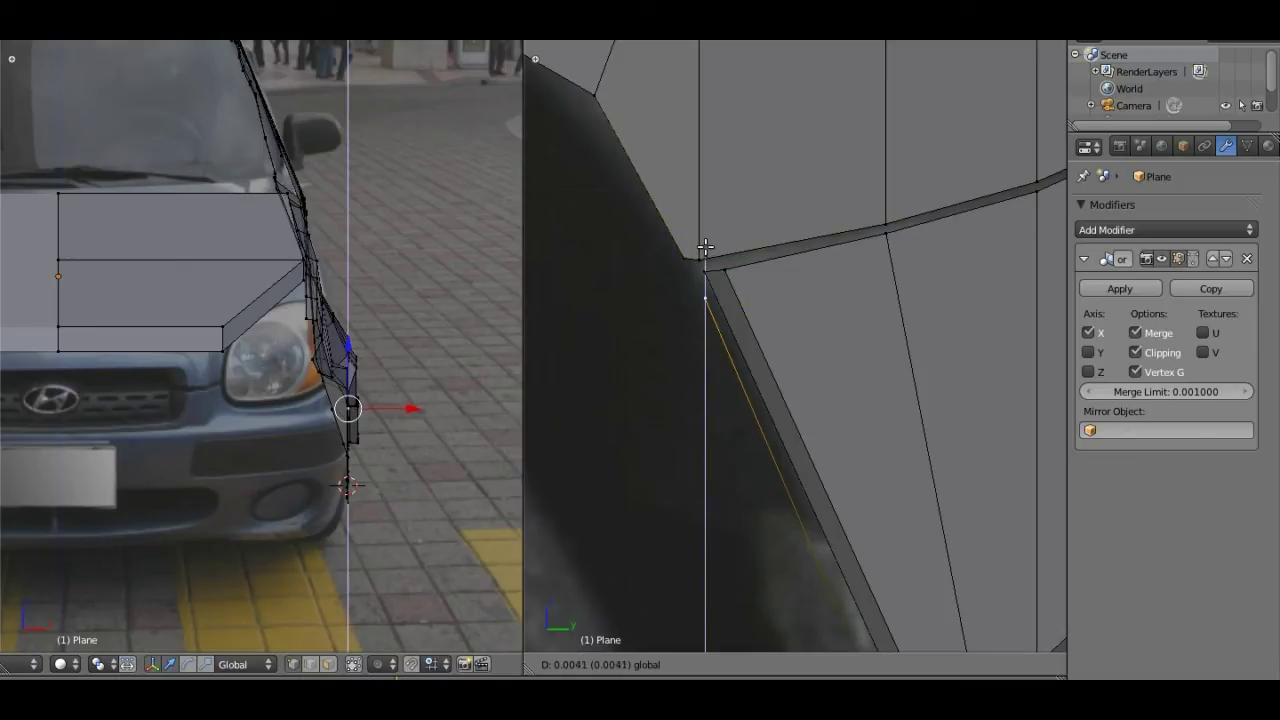
left_click(760, 293)
key("g")
left_click(731, 271)
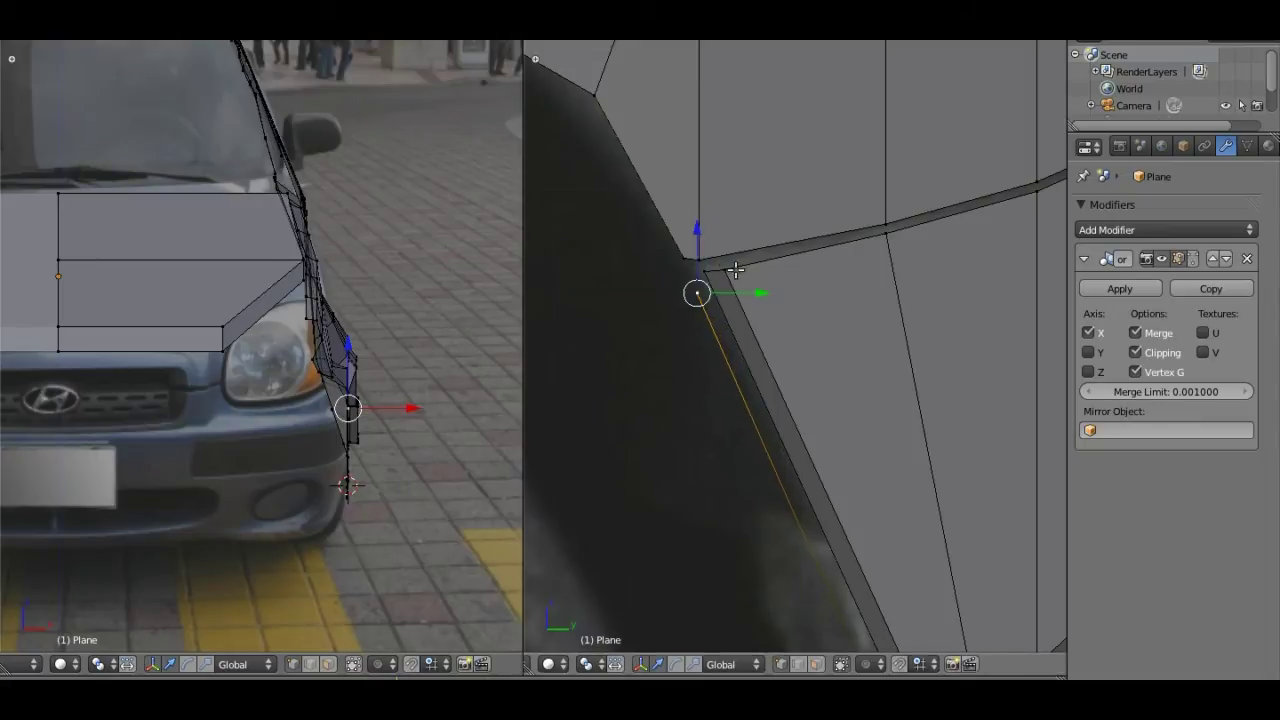
key("g")
key("z")
left_click(694, 243)
key("g")
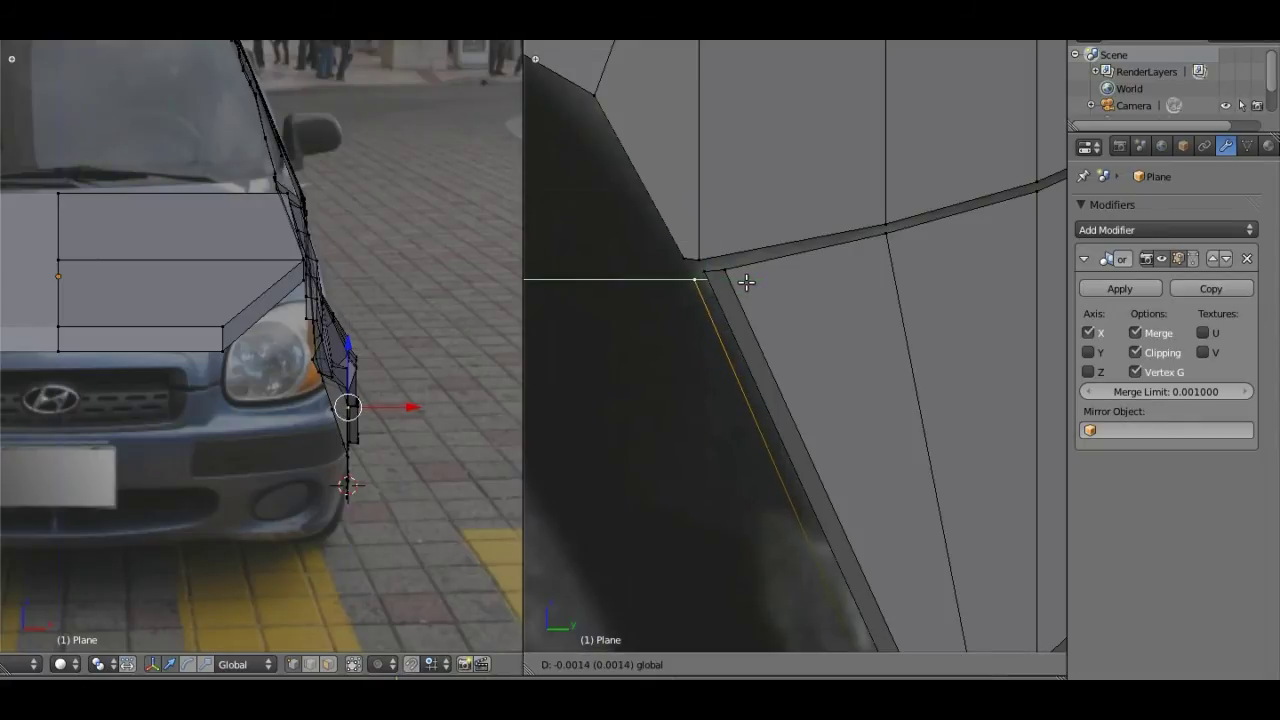
key("Escape")
Step: Select only the arch strip's bottom vertex and nudge it slightly up and outward
scroll(745, 286, "down", 2)
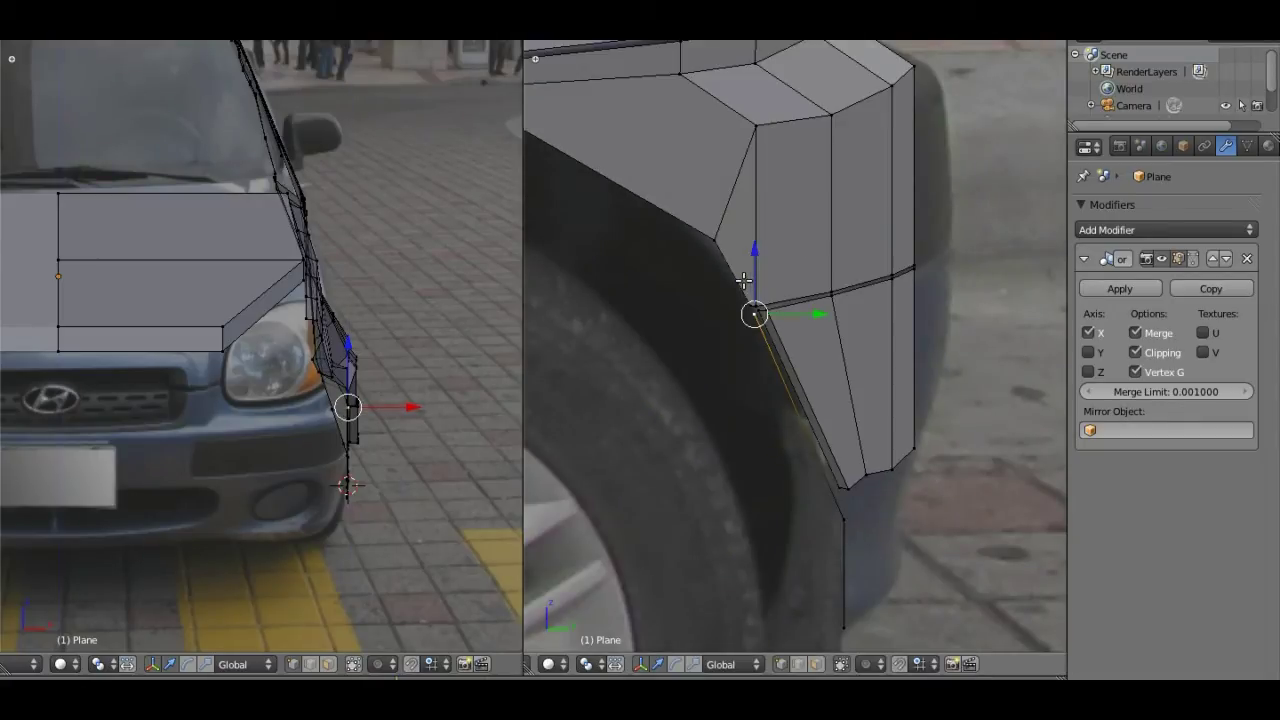
right_click(760, 313)
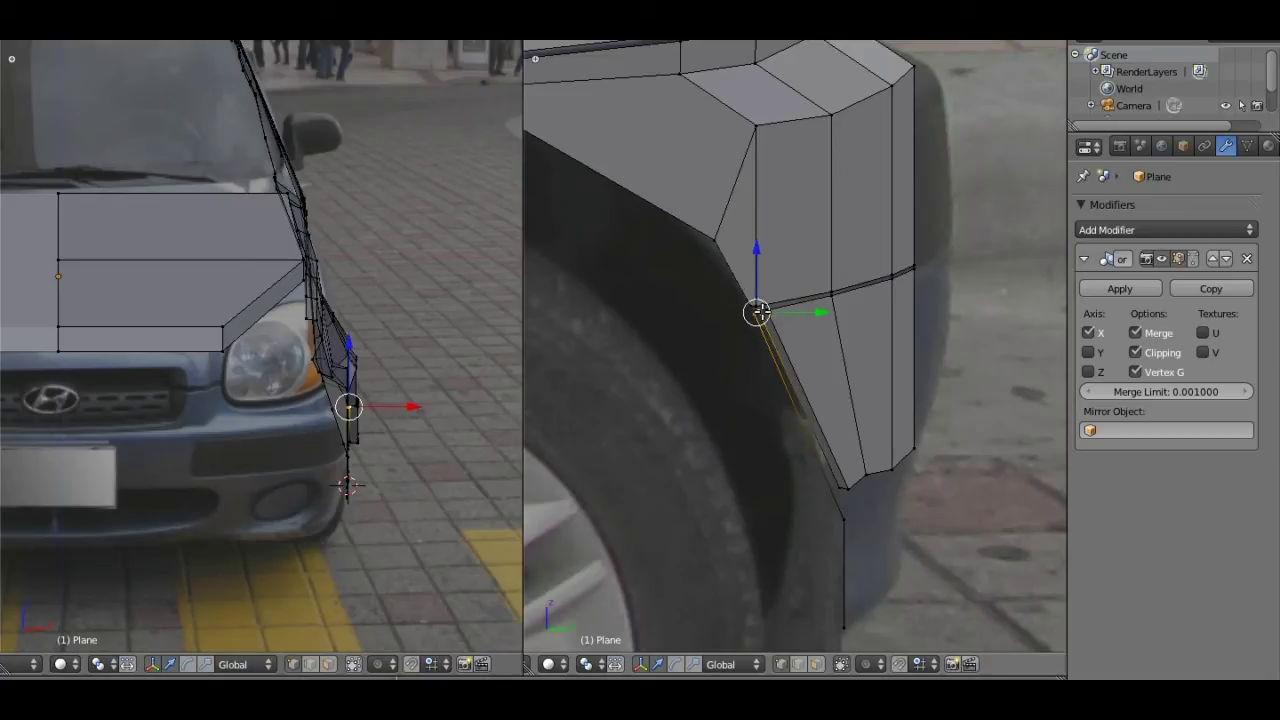
right_click(840, 487, "shift")
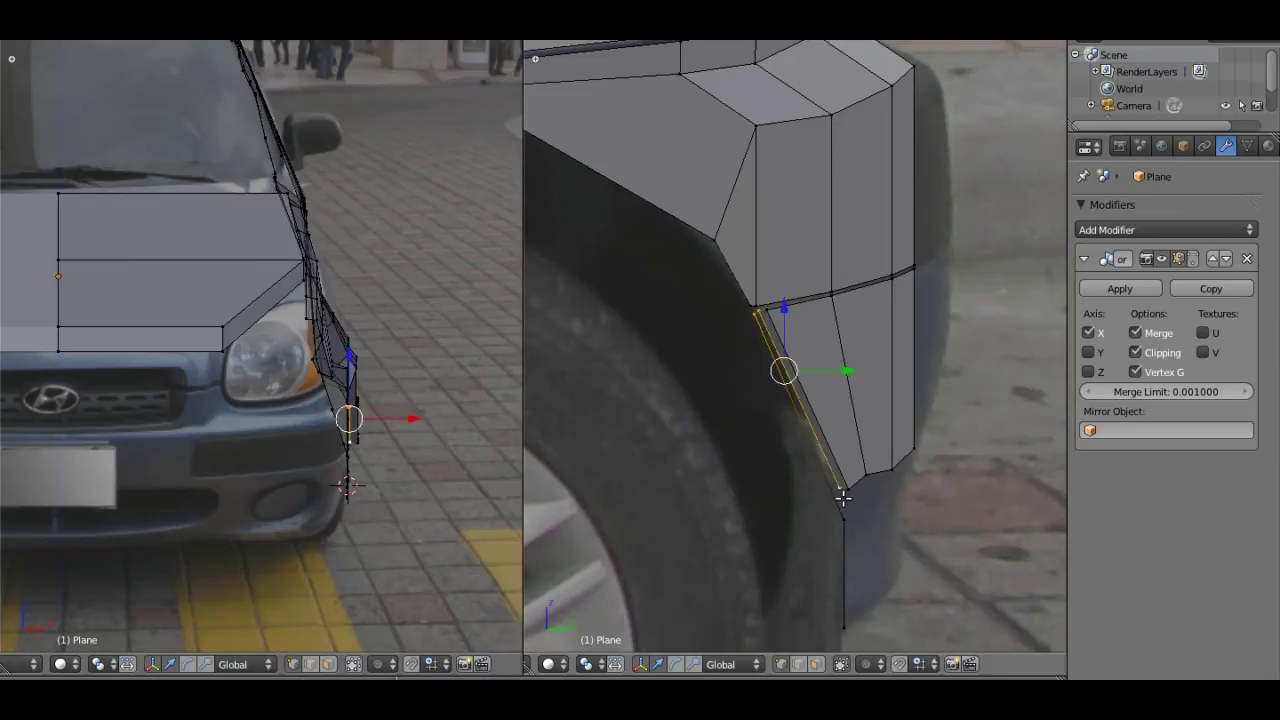
right_click(845, 517, "shift")
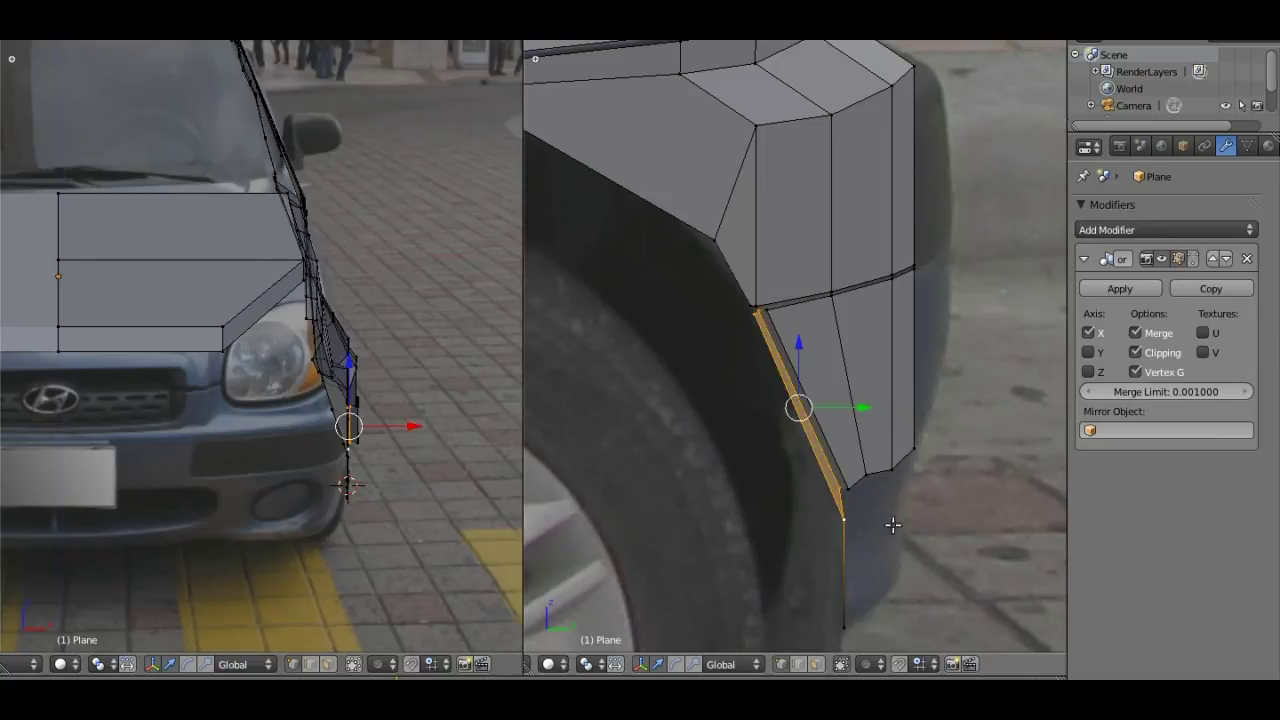
right_click(851, 486)
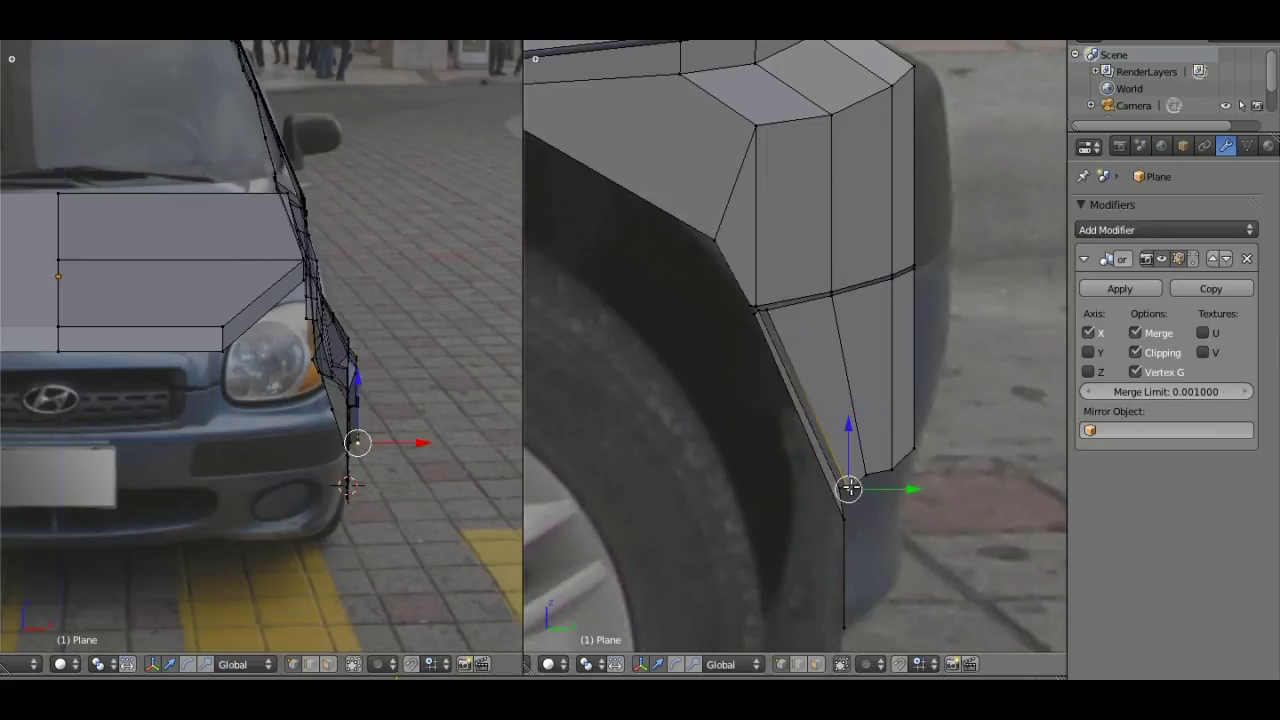
left_click_drag(862, 484, 865, 477)
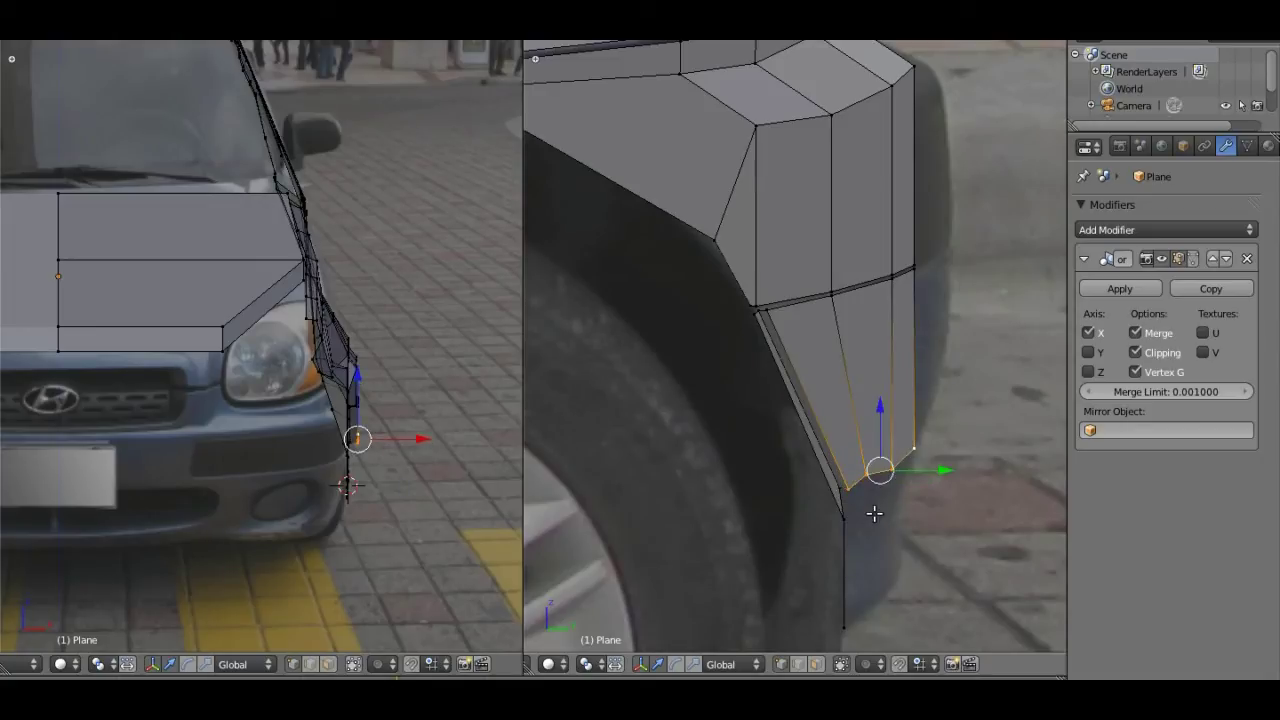
Step: Extrude the bottom edge loop straight down along Z to add a new row of faces
right_click(875, 510, "alt")
key("e")
key("z")
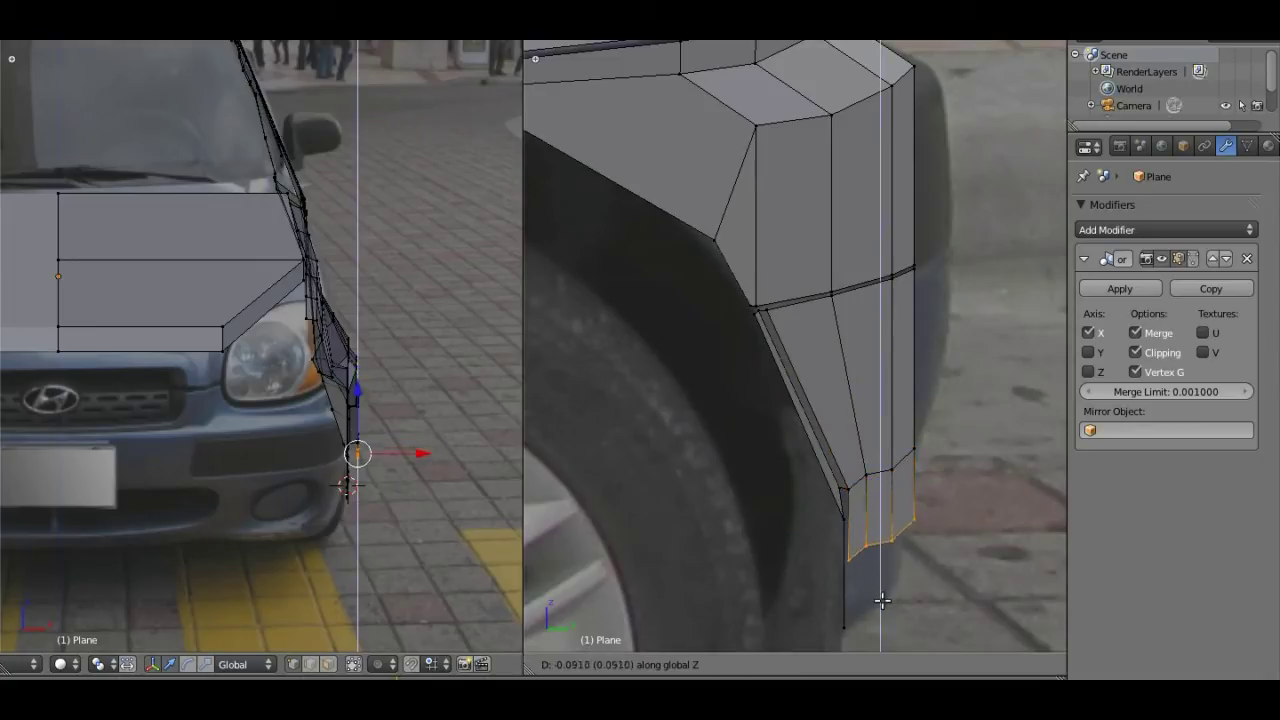
left_click(885, 630)
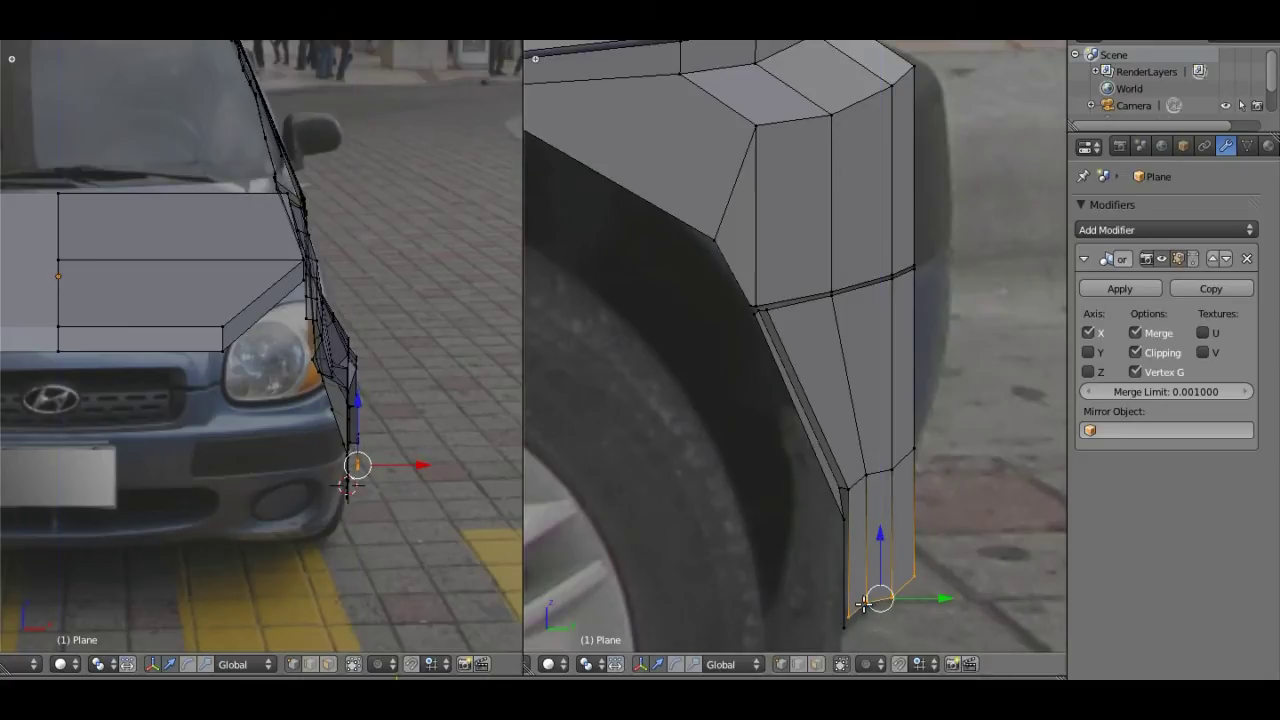
Step: Move the inner bottom vertex down and inward and raise the outer bottom vertex
right_click(862, 603)
key("g")
left_click(844, 579)
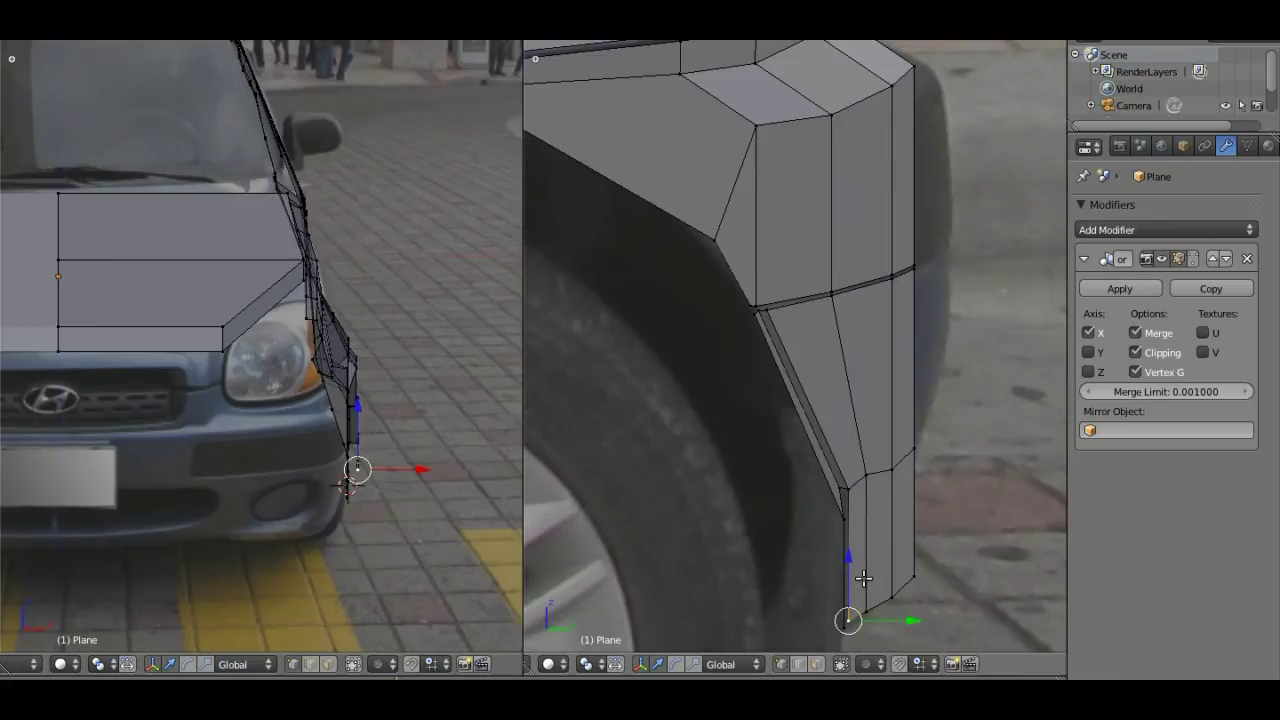
right_click(891, 593)
key("g")
key("z")
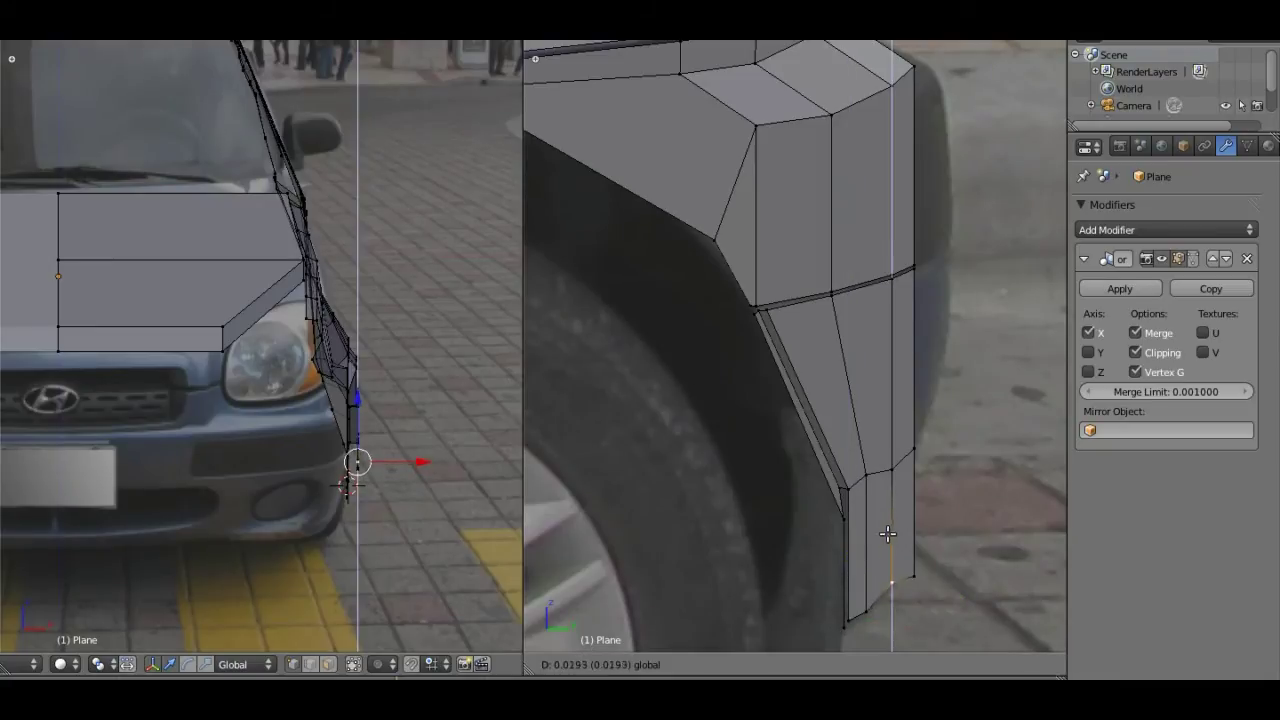
left_click(884, 596)
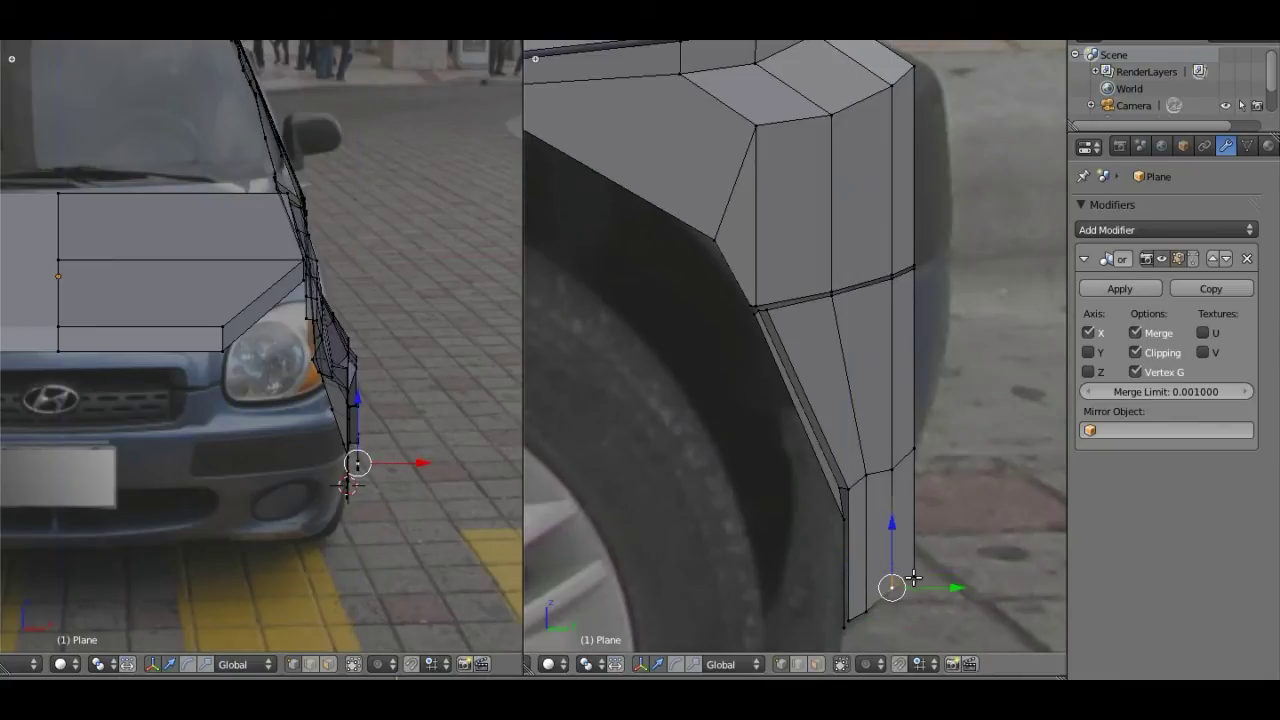
Step: Lower the right-hand corner vertex along Z and slide it sideways along Y
right_click(913, 573)
key("g")
key("z")
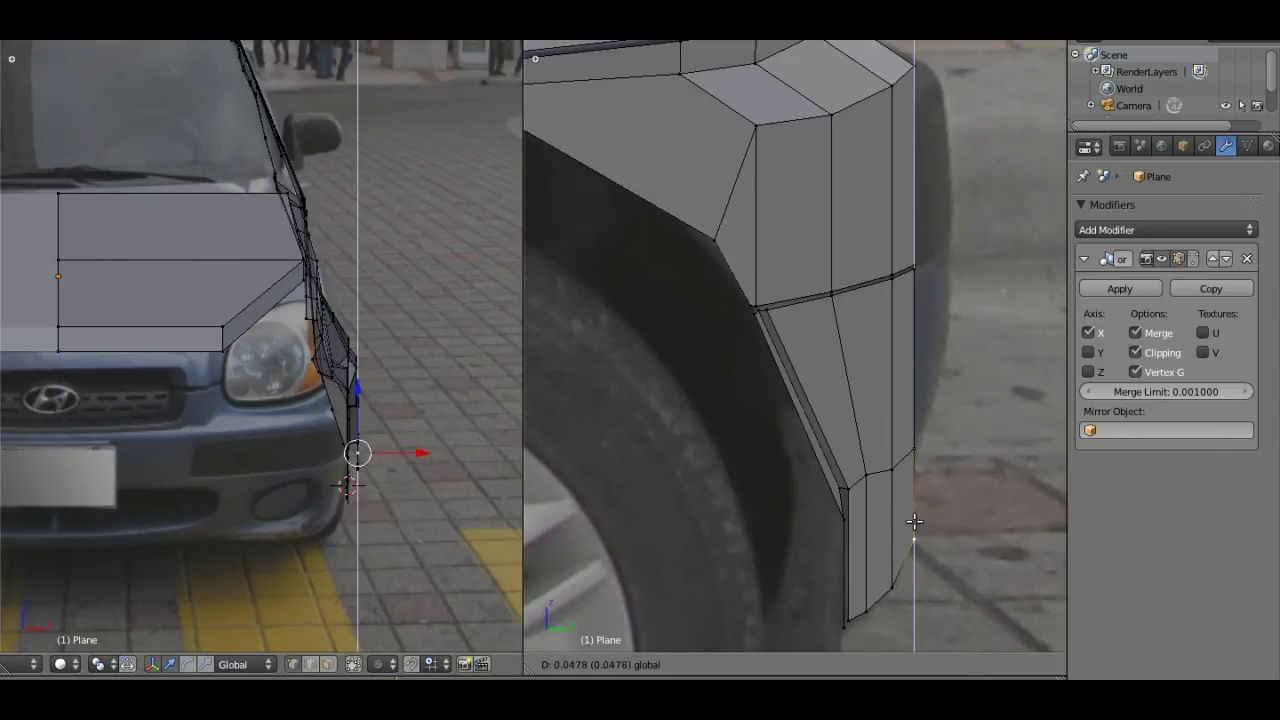
left_click(950, 557)
left_click(963, 569)
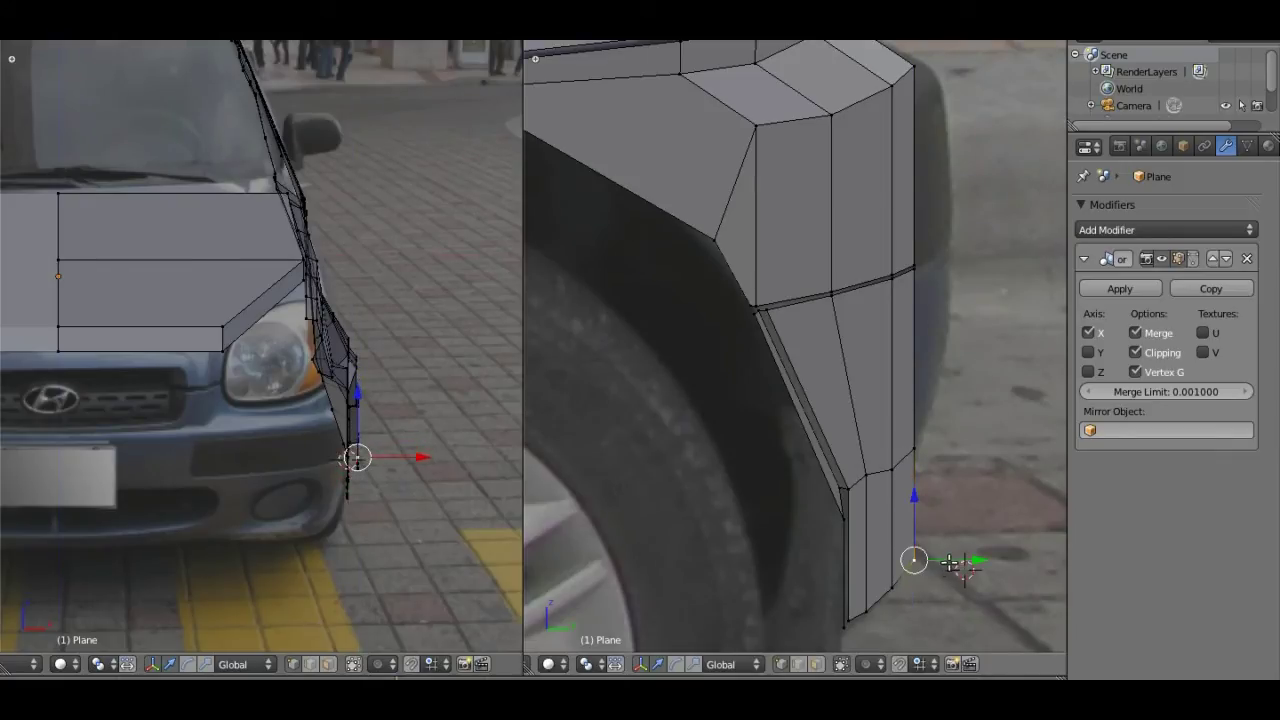
left_click_drag(948, 563, 931, 563)
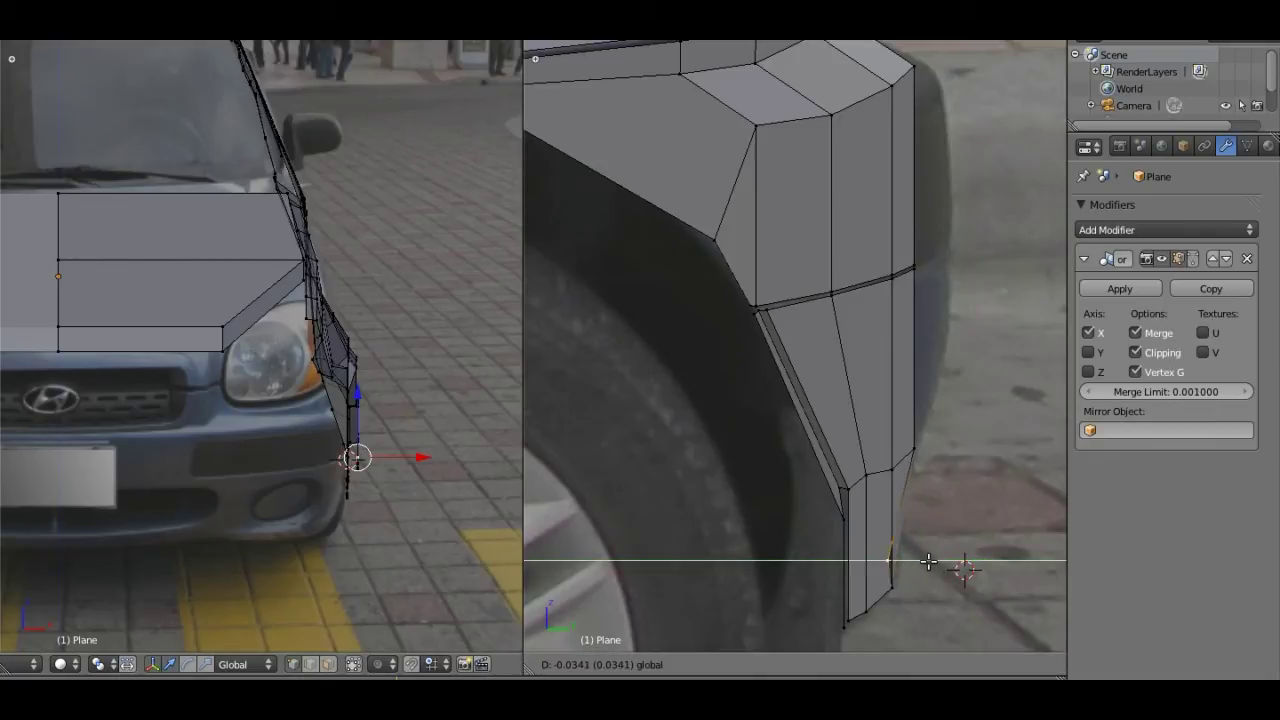
left_click(935, 561)
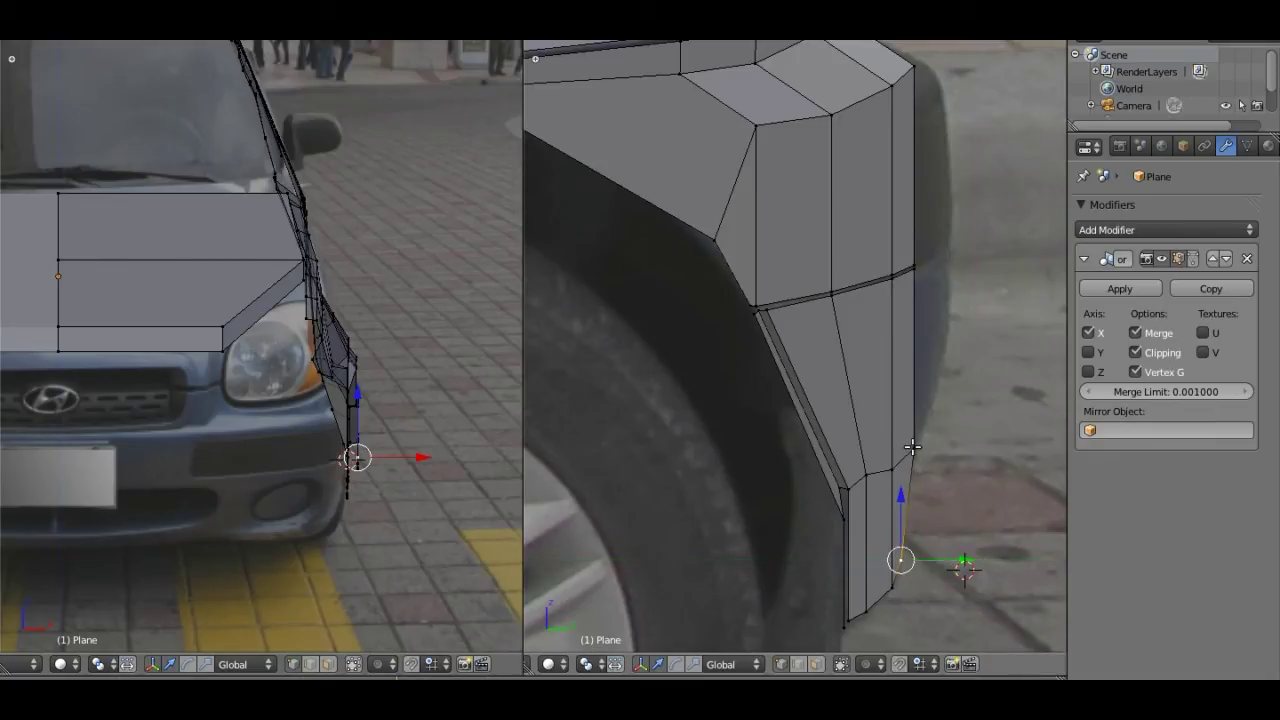
right_click(913, 448)
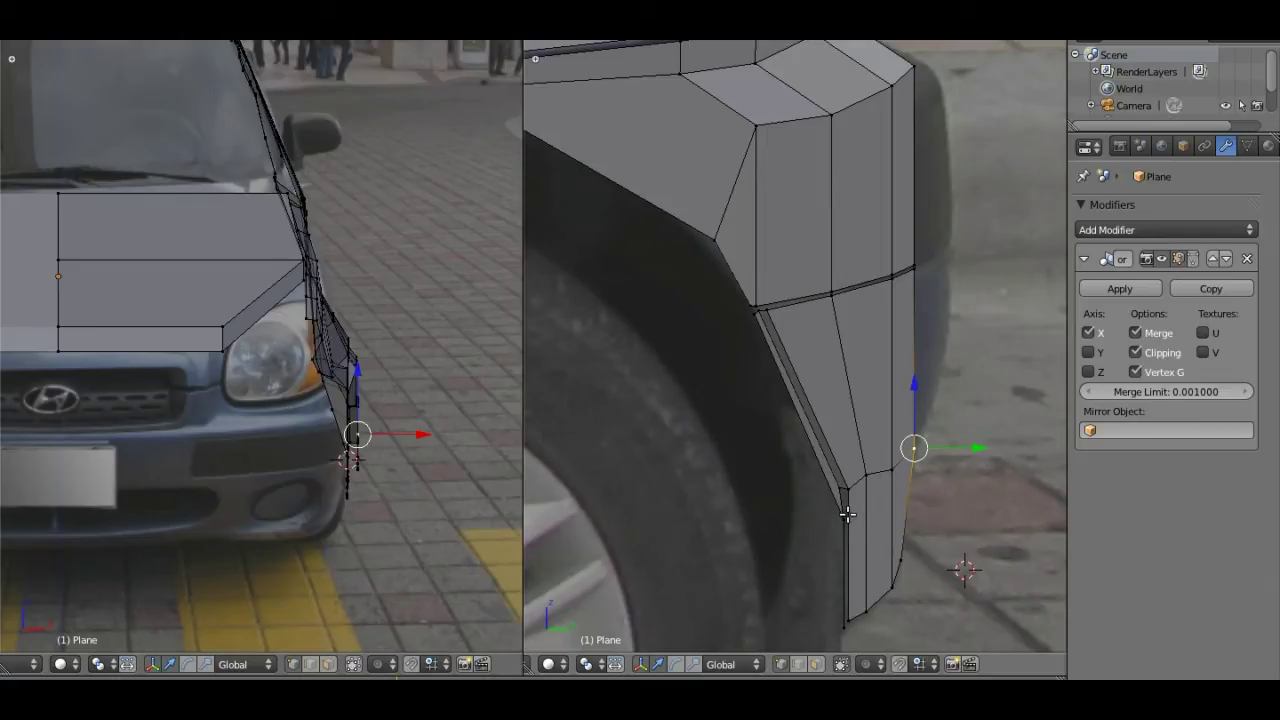
Step: Delete the stray vertex hanging below the wheel-arch trim
scroll(847, 514, "up", 5)
scroll(789, 409, "down", 3)
middle_click_drag(743, 217, 736, 124, "shift")
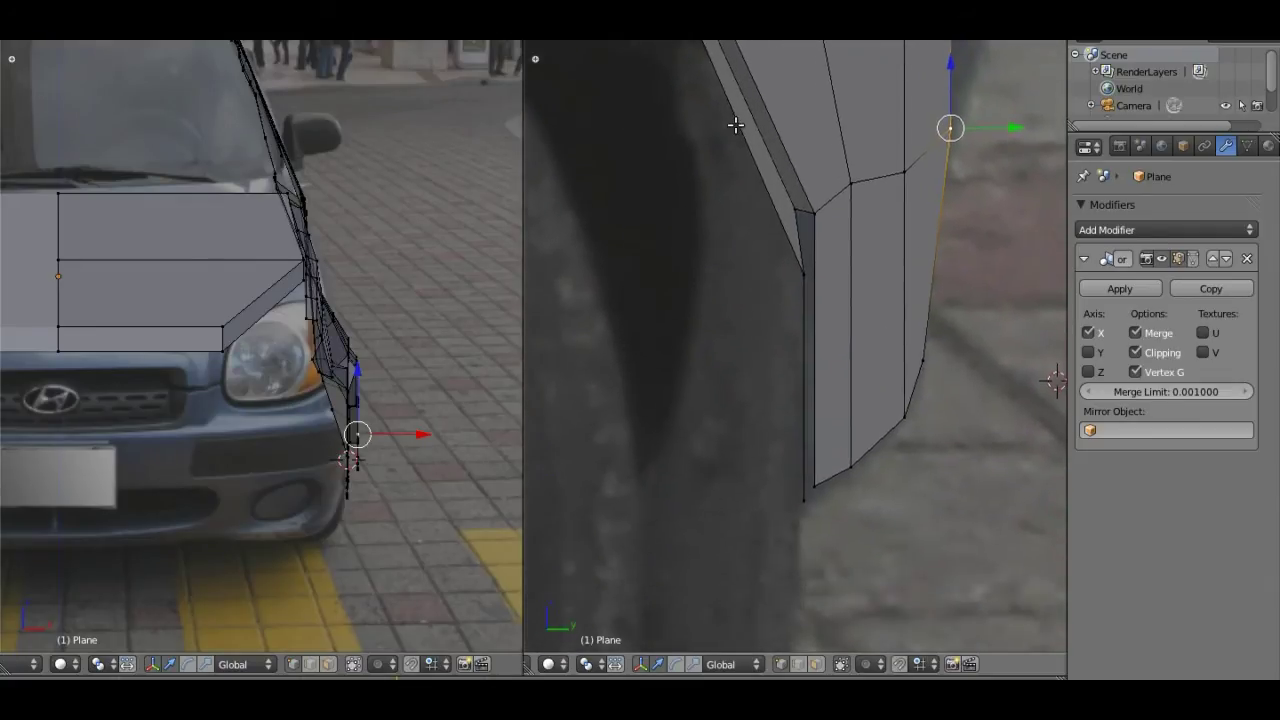
right_click(800, 211)
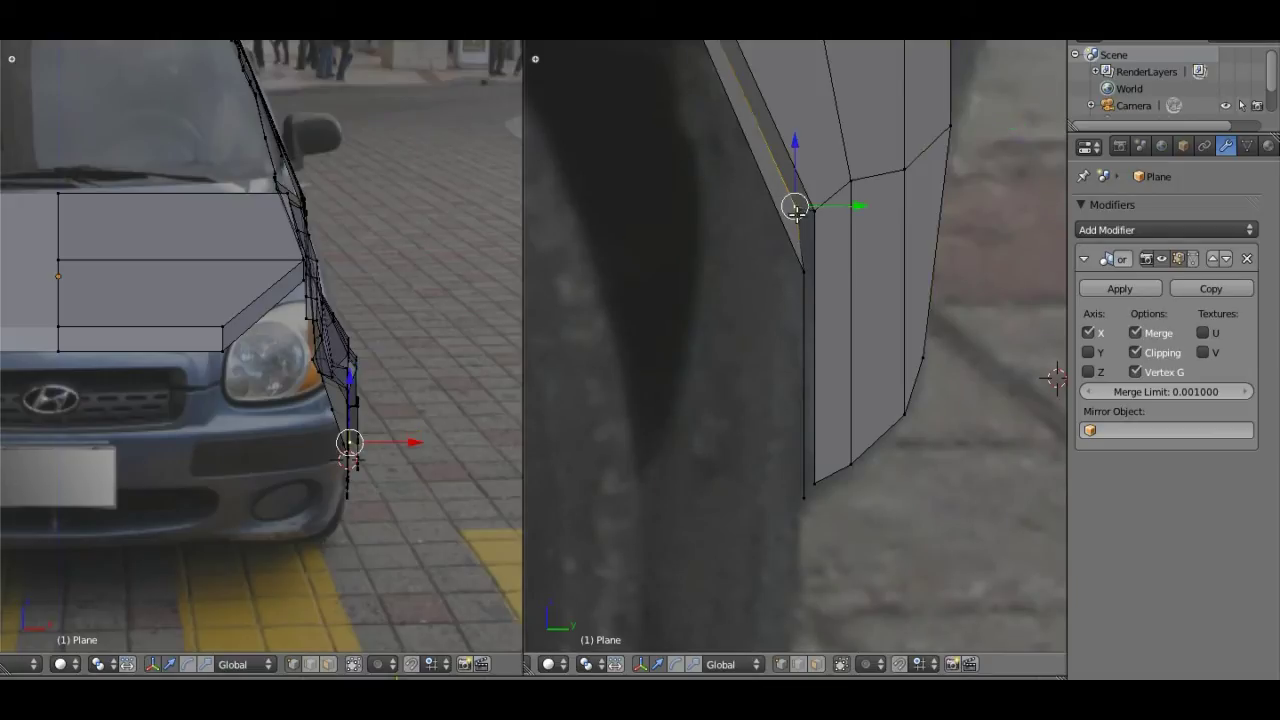
right_click(805, 265, "shift")
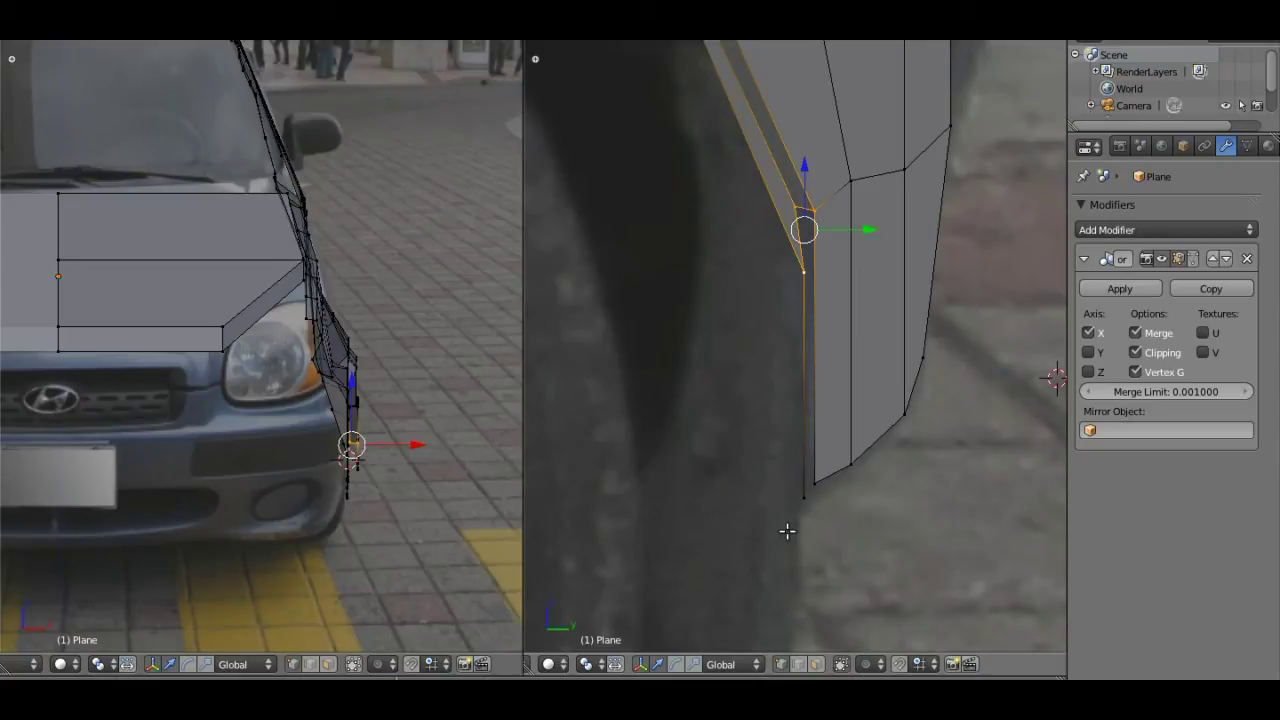
right_click(806, 490)
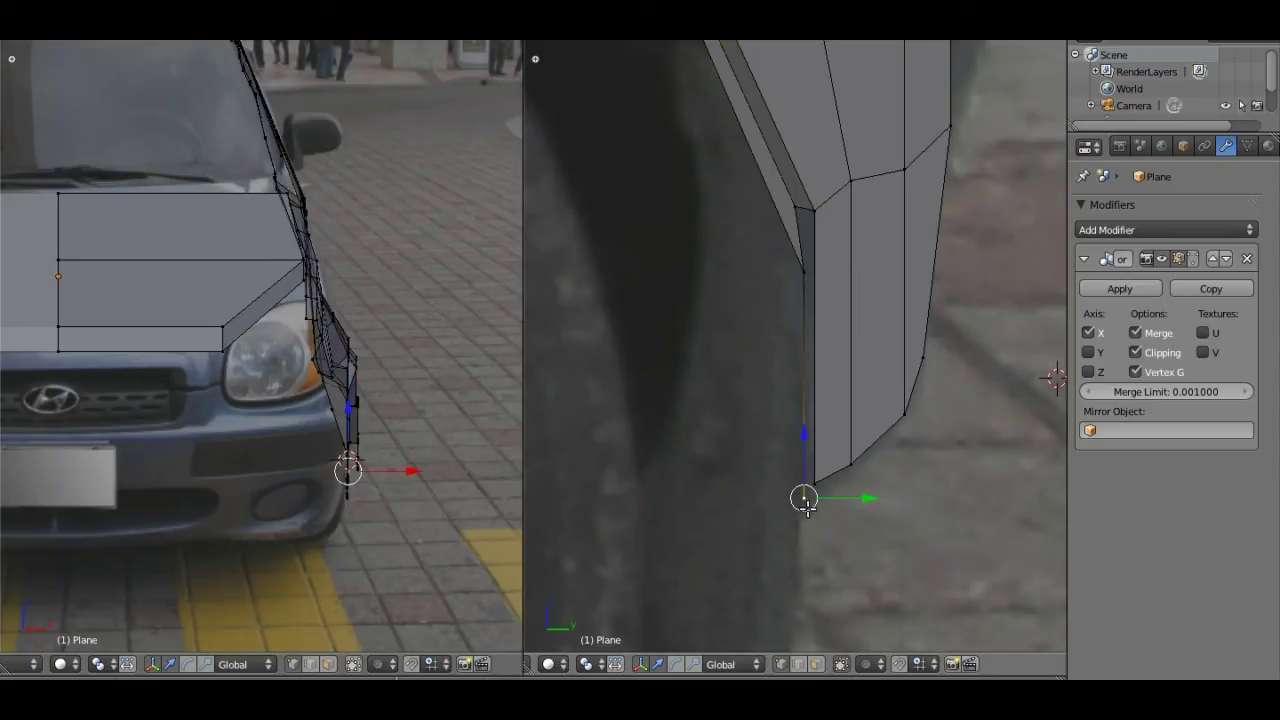
key("x")
left_click(806, 499)
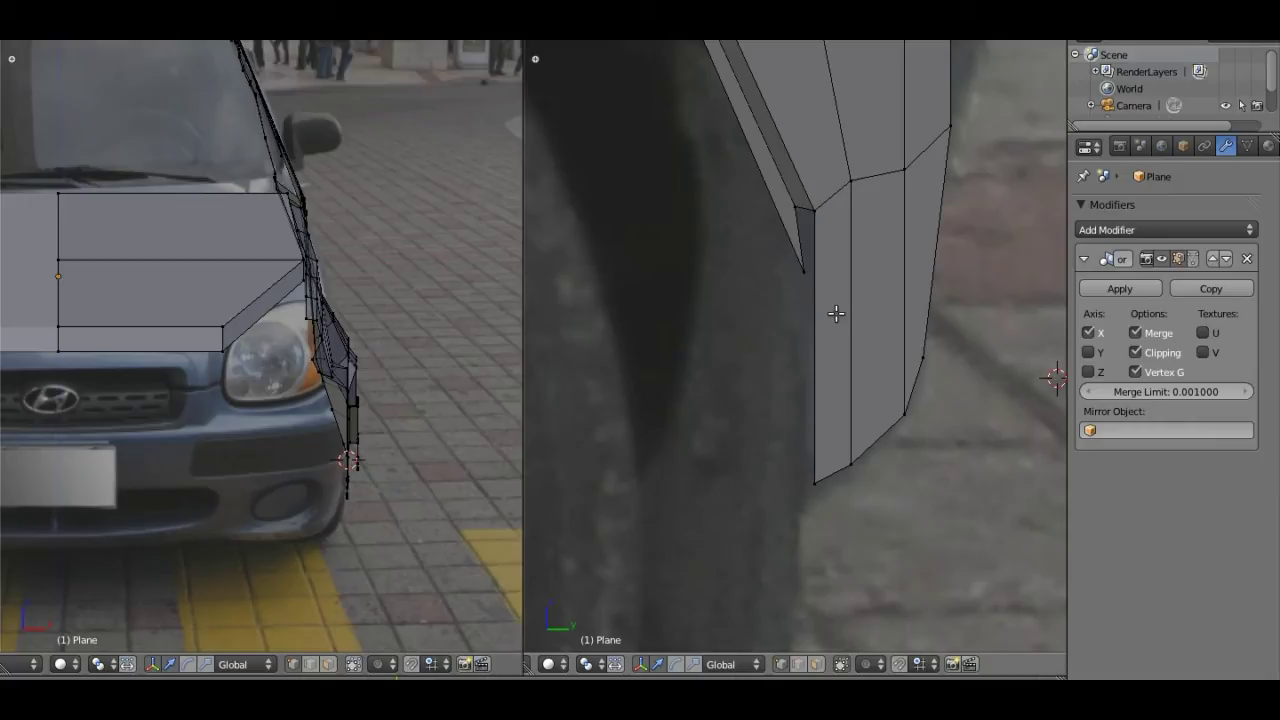
Step: Align the trim's lower vertex with the adjacent panel by moving it along X
right_click(806, 271)
key("g")
key("x")
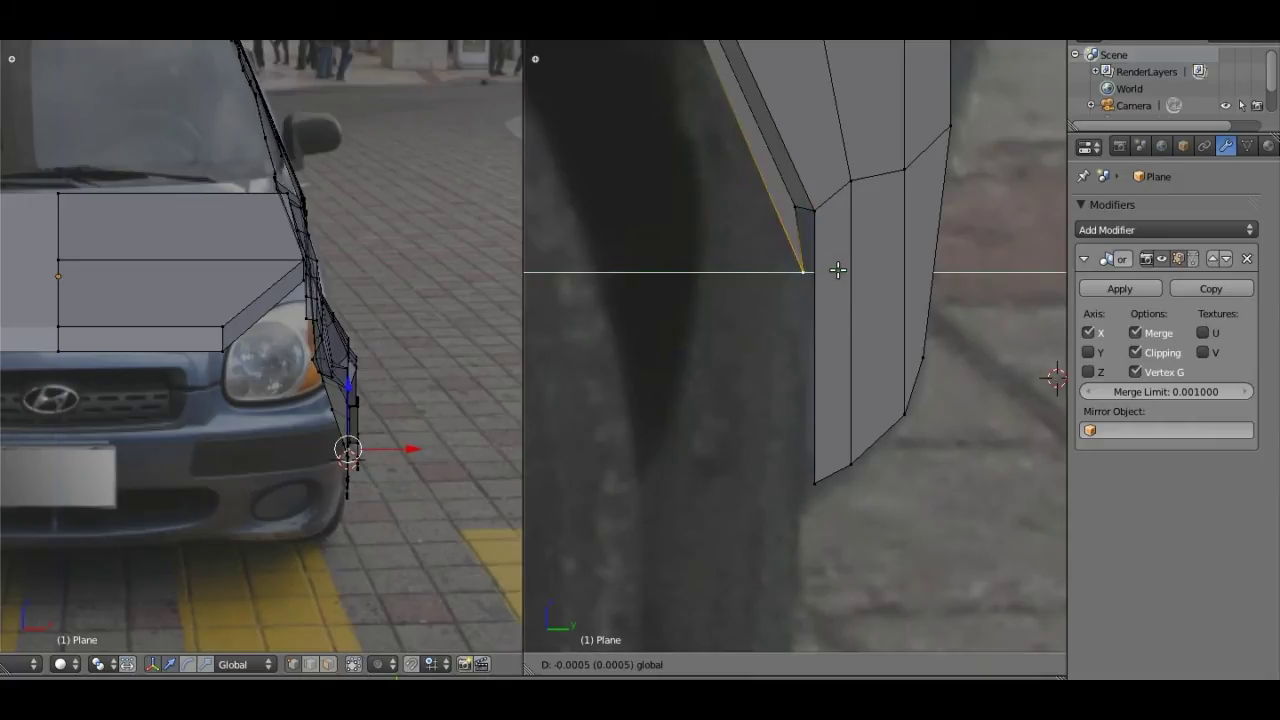
left_click(832, 273)
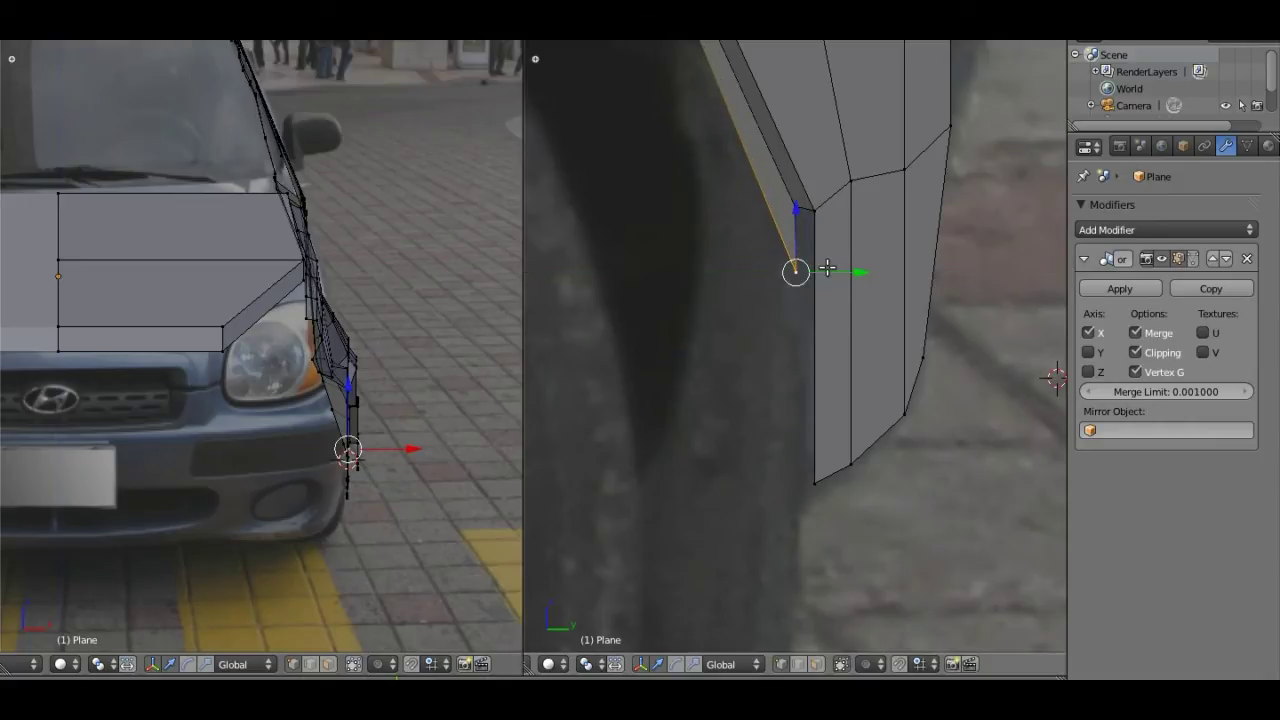
Step: Select the four vertices of the thin trim face along the wheel arch
right_click(792, 207, "shift")
right_click(838, 480, "shift")
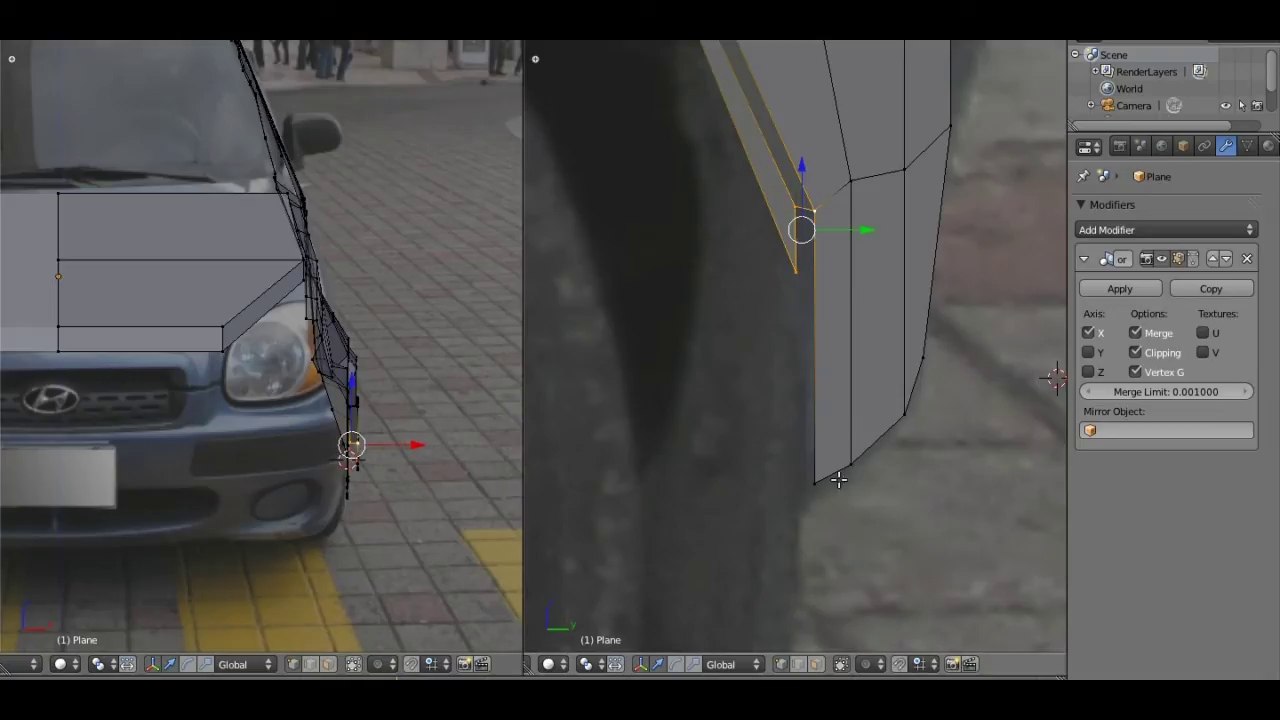
right_click(814, 483, "shift")
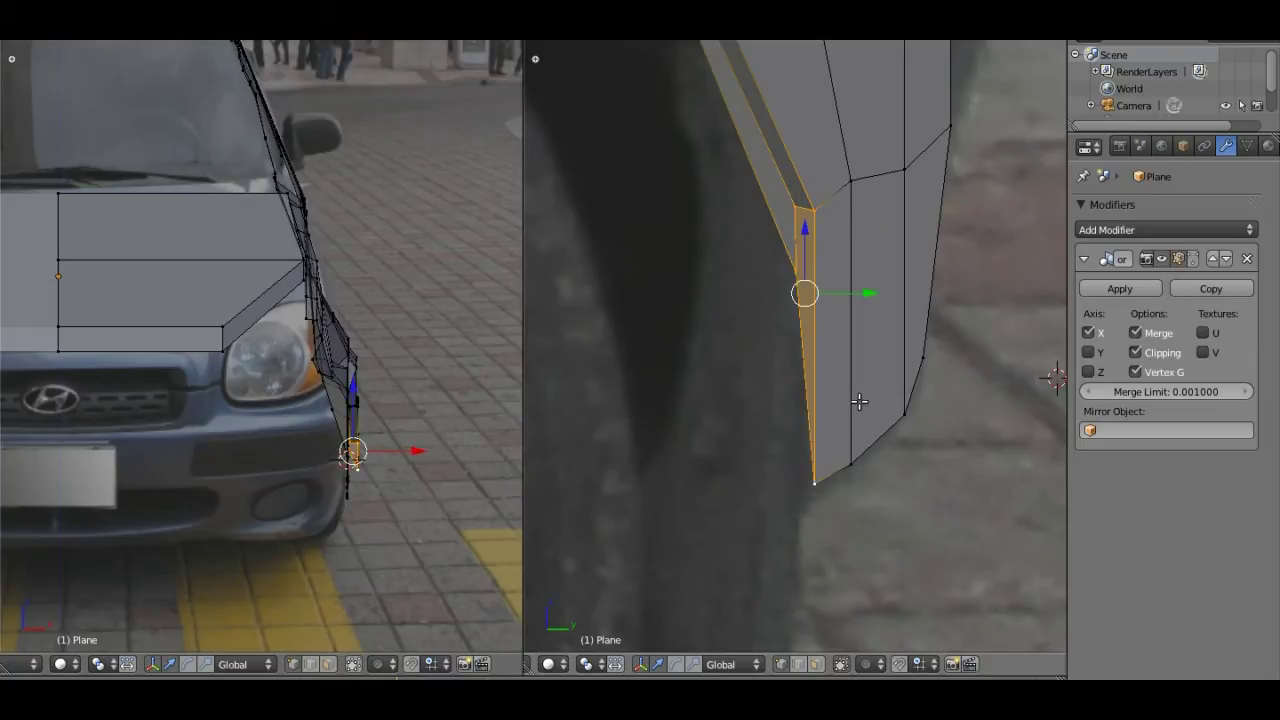
scroll(859, 401, "down", 3)
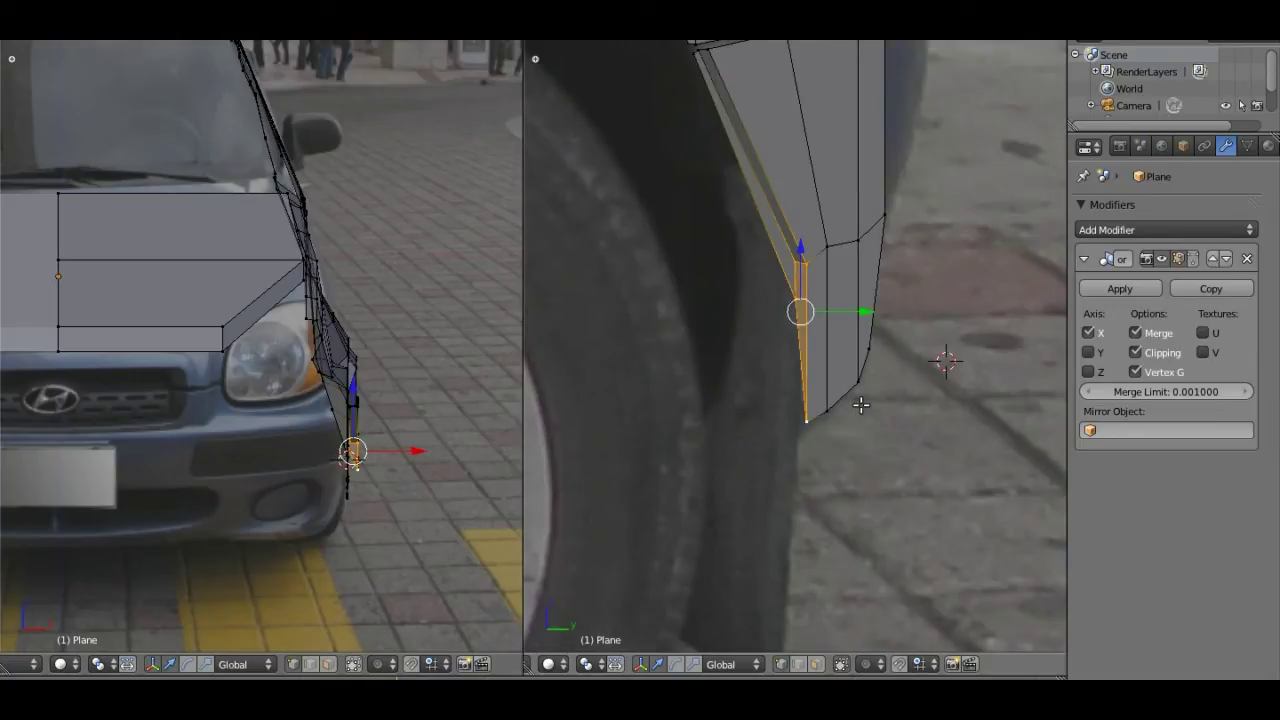
scroll(861, 405, "down", 3)
scroll(855, 404, "down", 2)
Step: Frame the area below the rear window and select three vertices along the panel's top edge
mouse_move(666, 336)
middle_mouse_down("shift")
mouse_move(882, 375)
mouse_move(886, 391)
mouse_move(849, 403)
middle_mouse_up("shift")
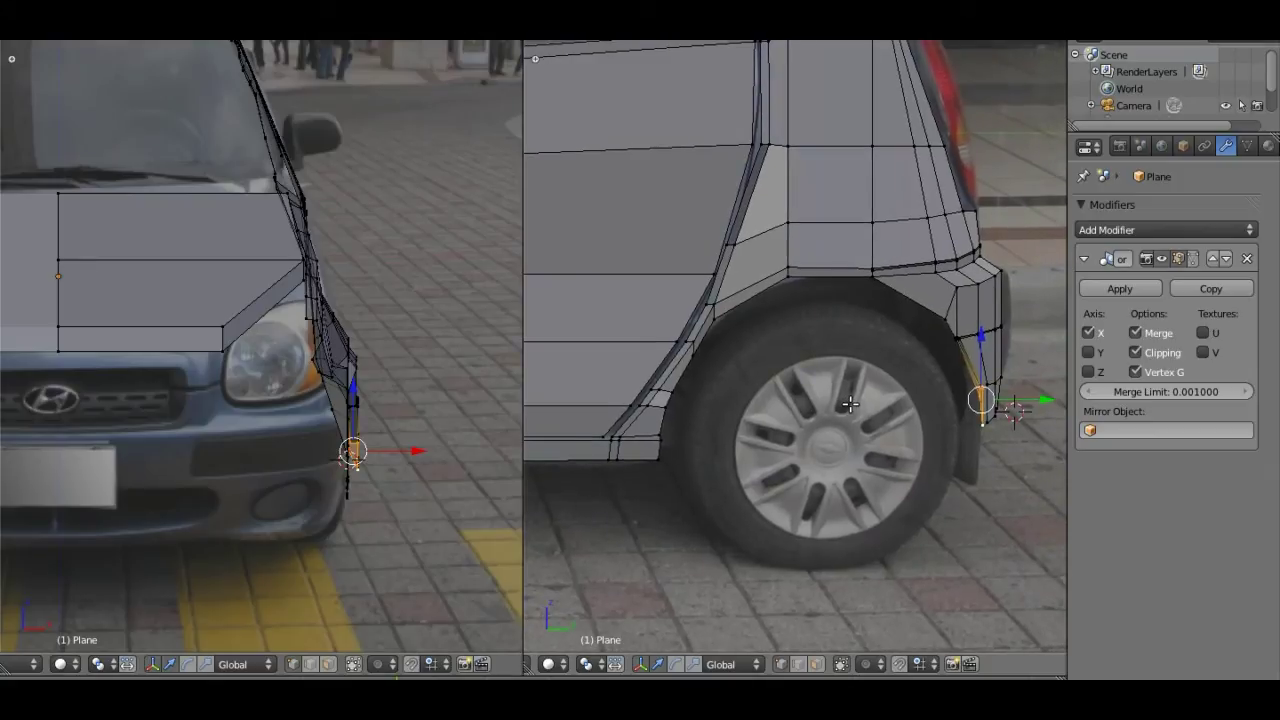
scroll(802, 413, "down", 2)
scroll(790, 405, "down", 1)
scroll(735, 363, "down", 1)
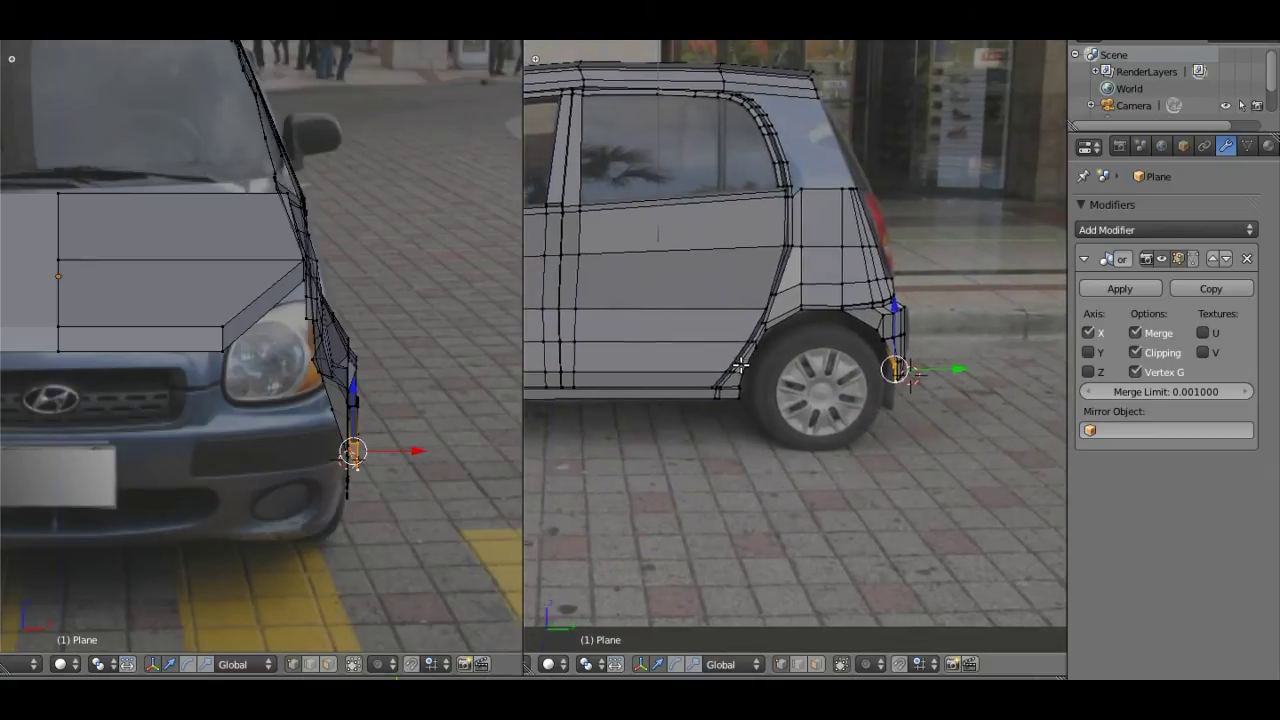
middle_click_drag(740, 366, 745, 464, "shift")
scroll(837, 343, "up", 5)
scroll(857, 364, "up", 1)
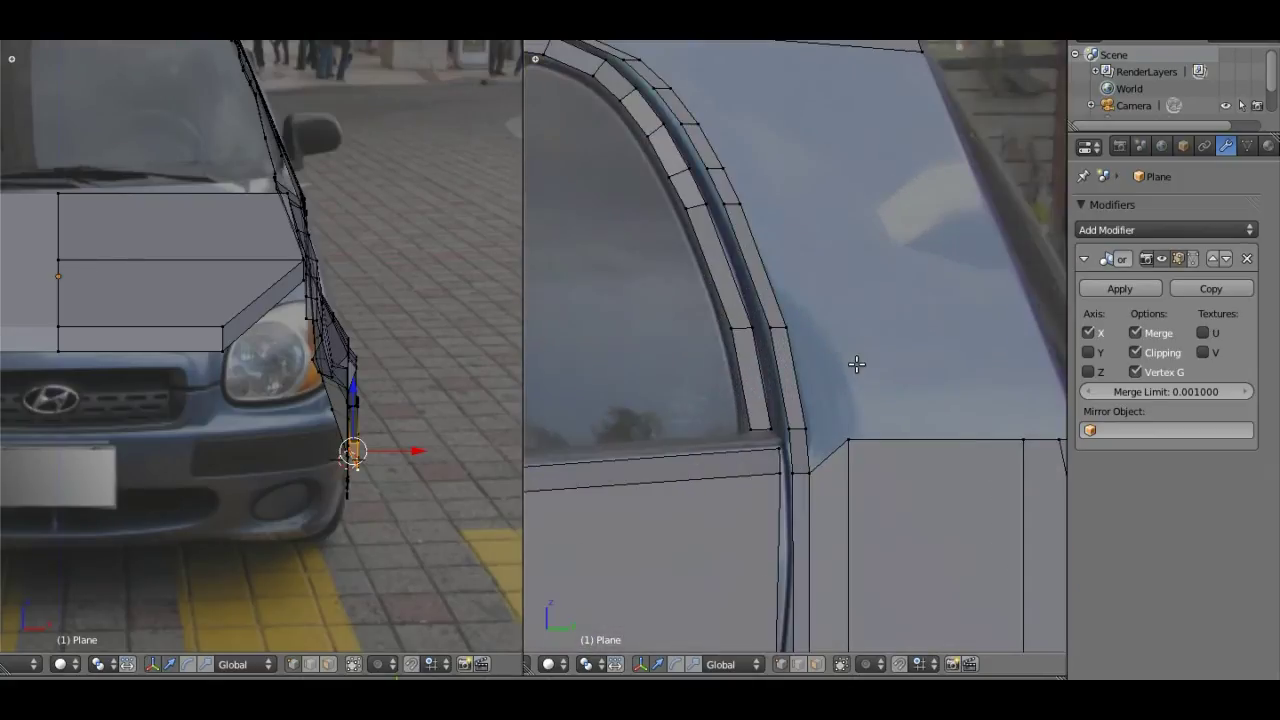
middle_click_drag(857, 364, 794, 380, "shift")
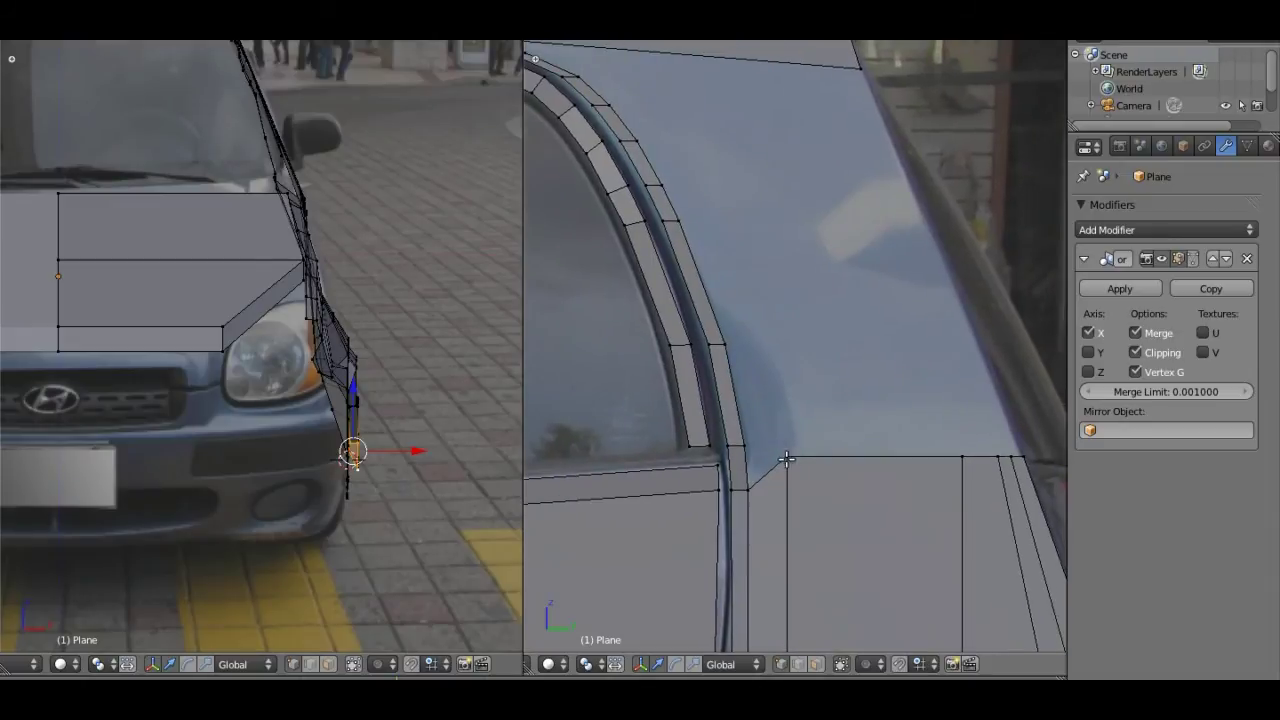
left_click(788, 456)
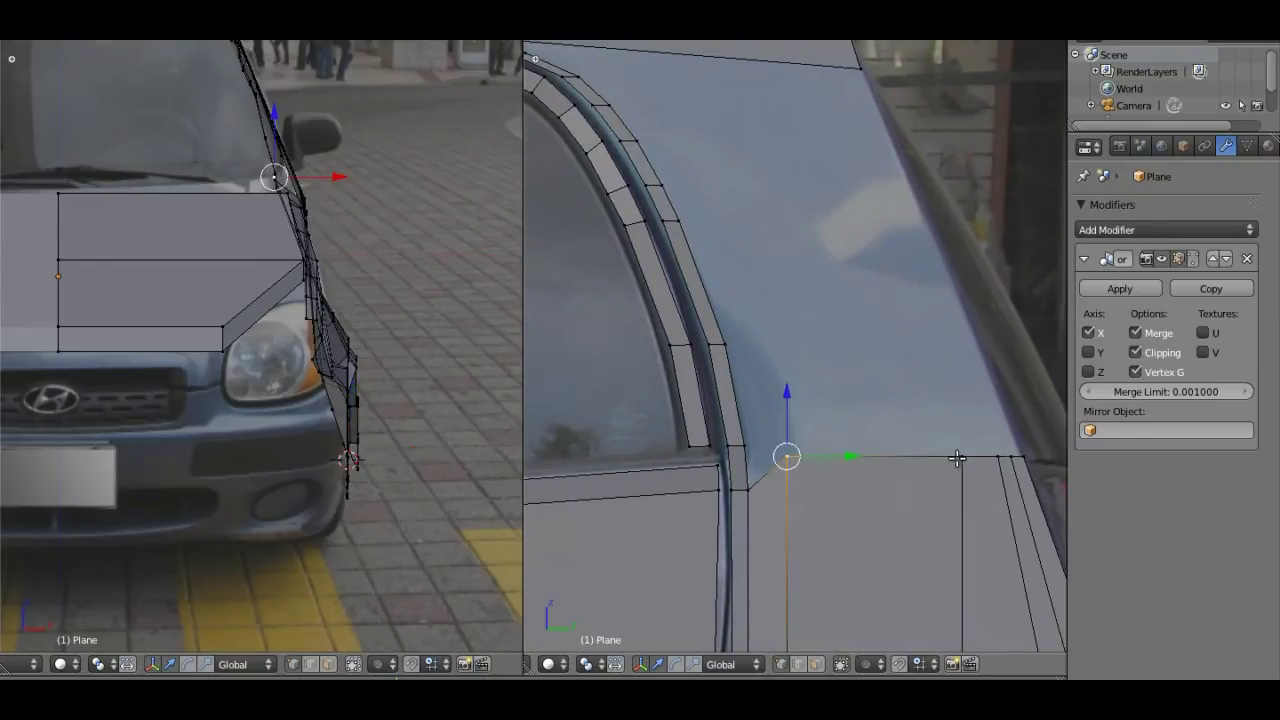
left_click(965, 456, "shift")
left_click(1000, 456, "shift")
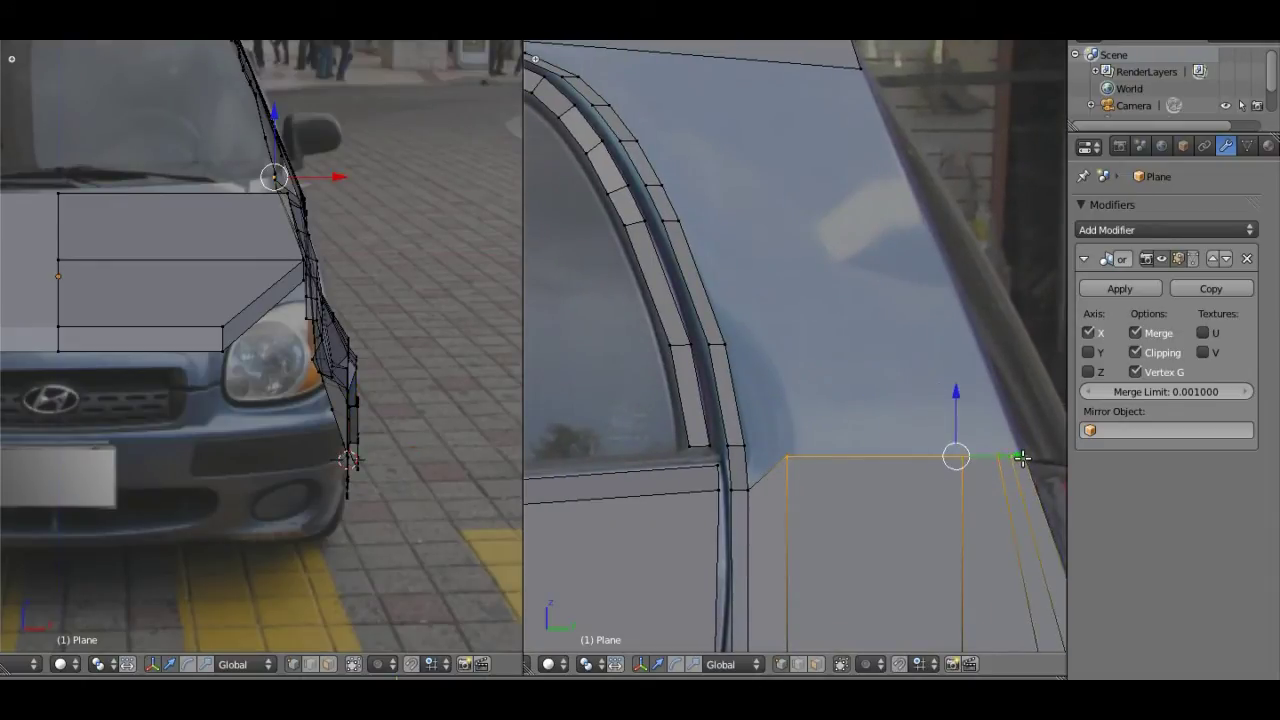
Step: Lower the edge vertically onto the body seam, adjust the outer corner vertex, and reselect the edge
key("g")
key("z")
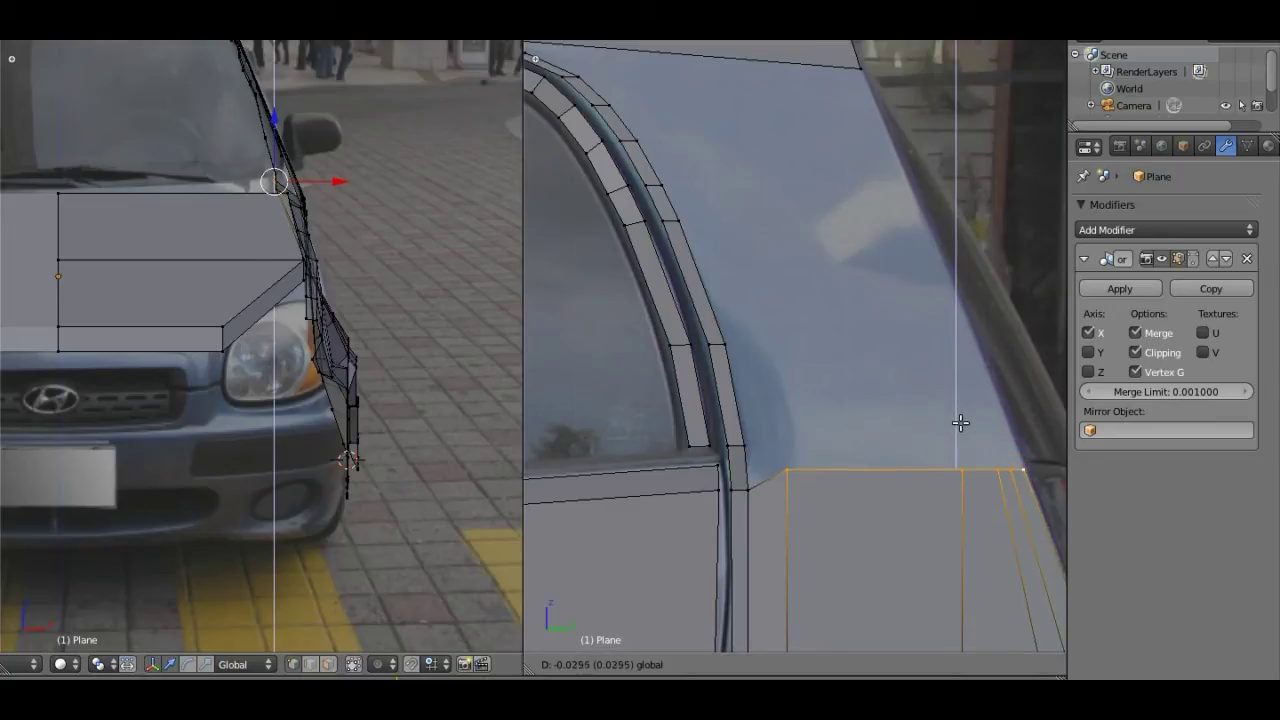
left_click(965, 432)
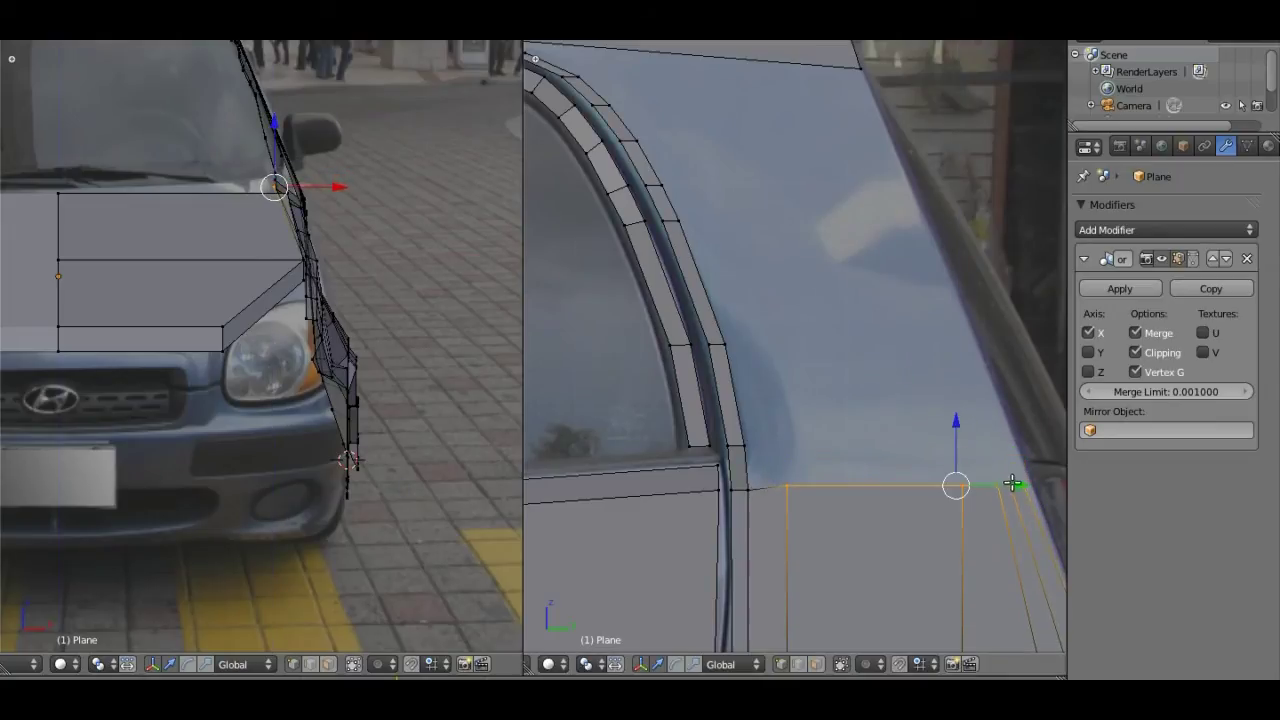
right_click(1024, 486)
key("g")
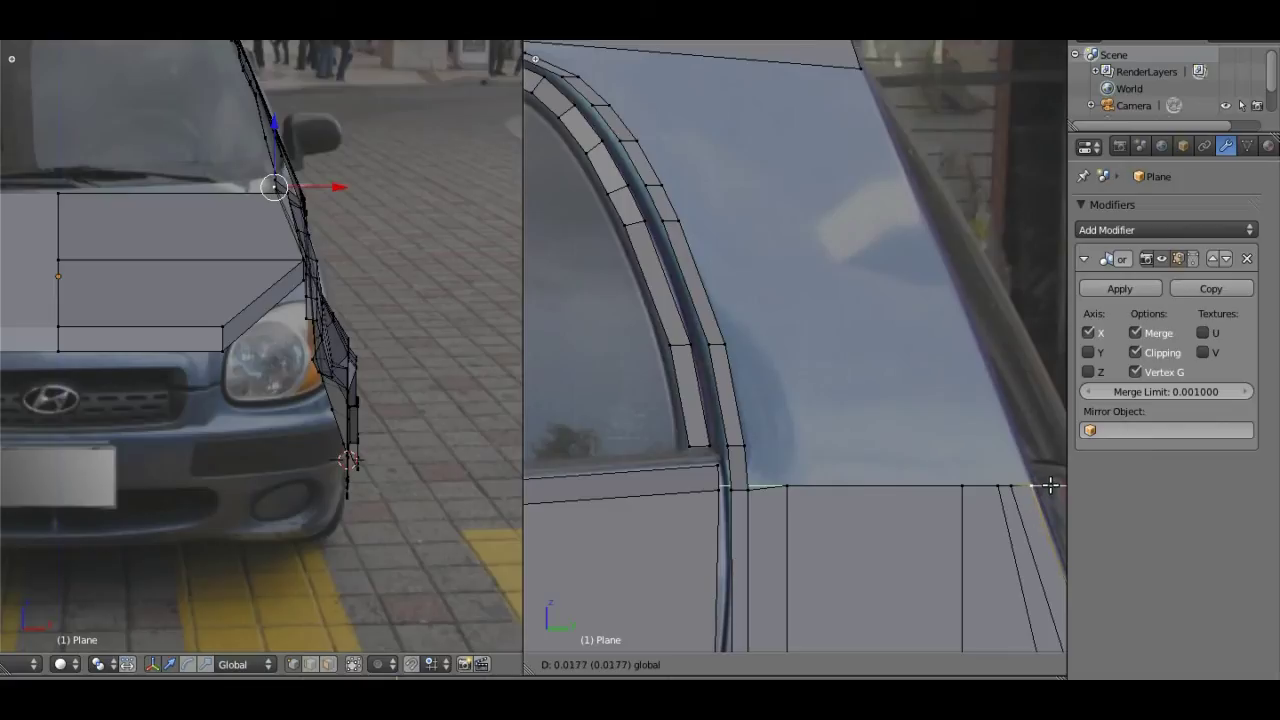
left_click(1028, 486)
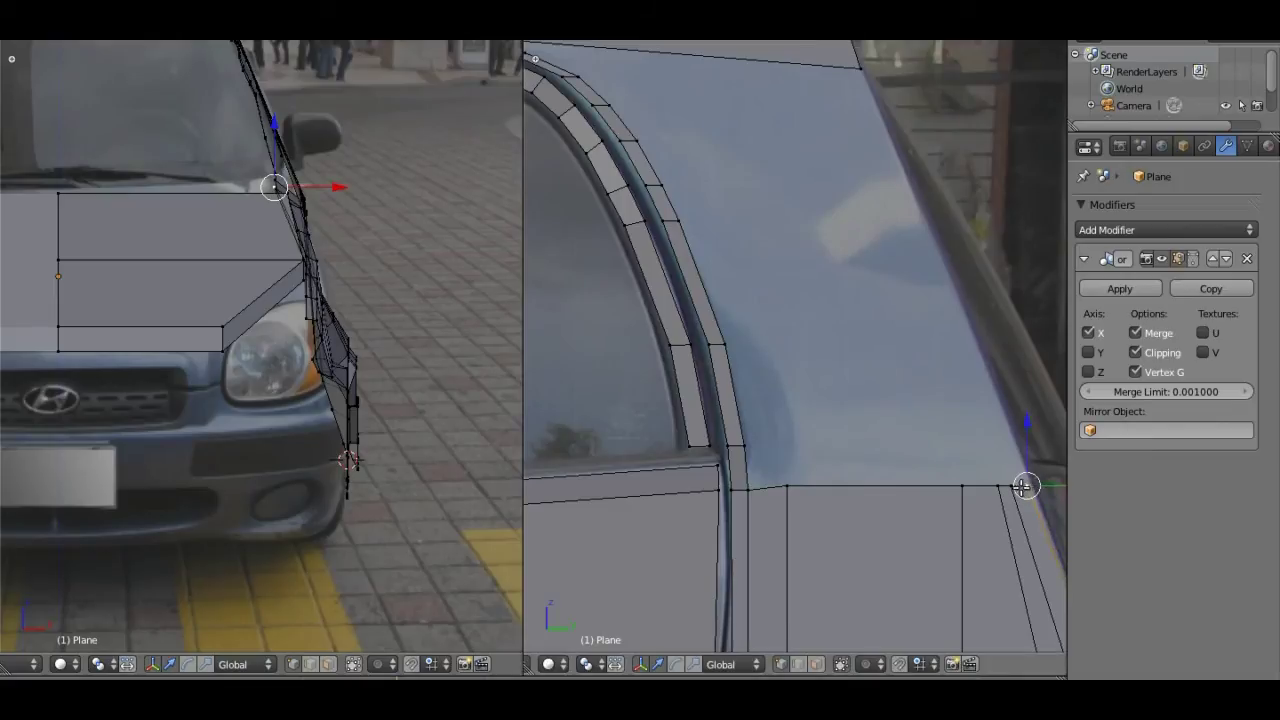
right_click(962, 486, "shift")
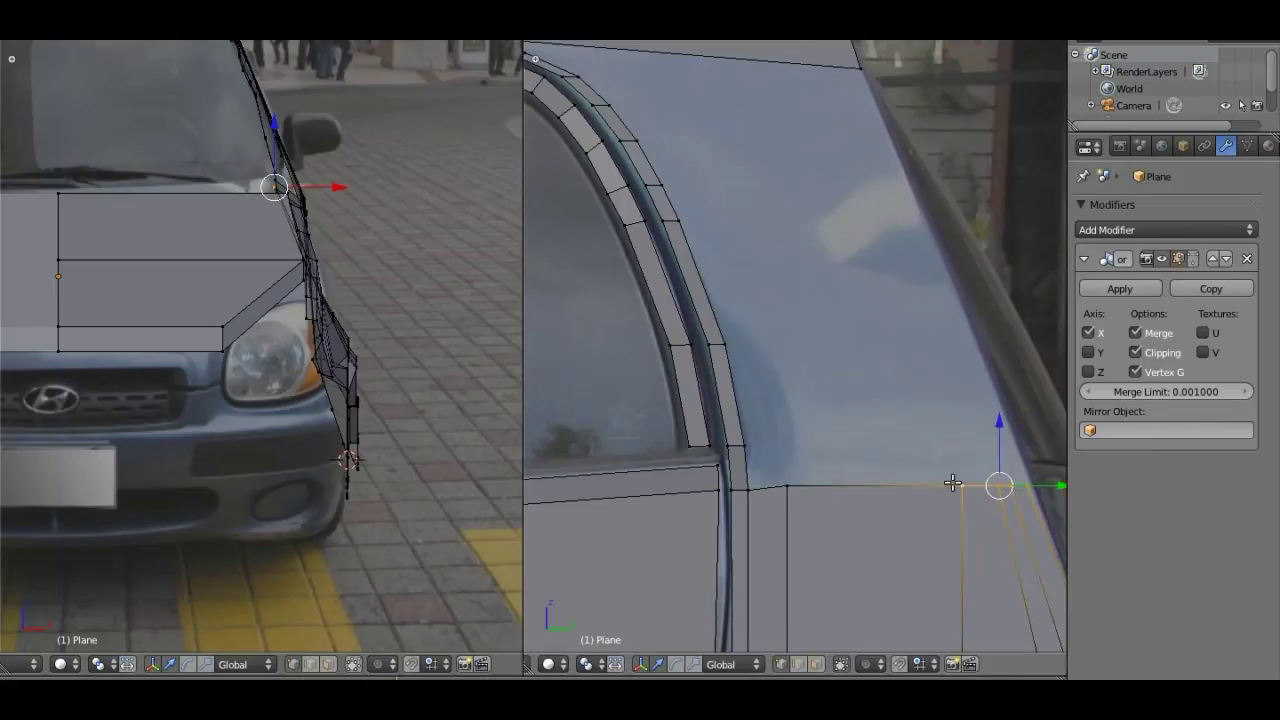
right_click(787, 486, "shift")
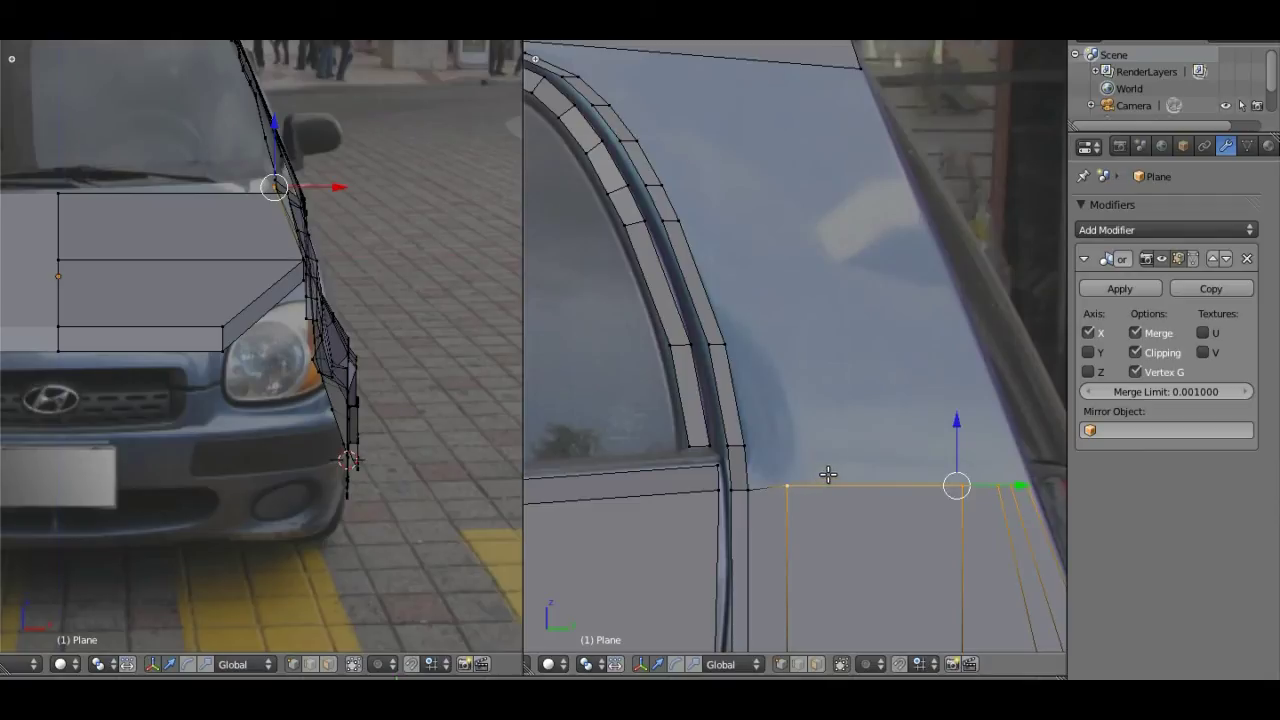
Step: Extrude the edge up near the roof and slide the new top edge sideways along X to match the photo
key("e")
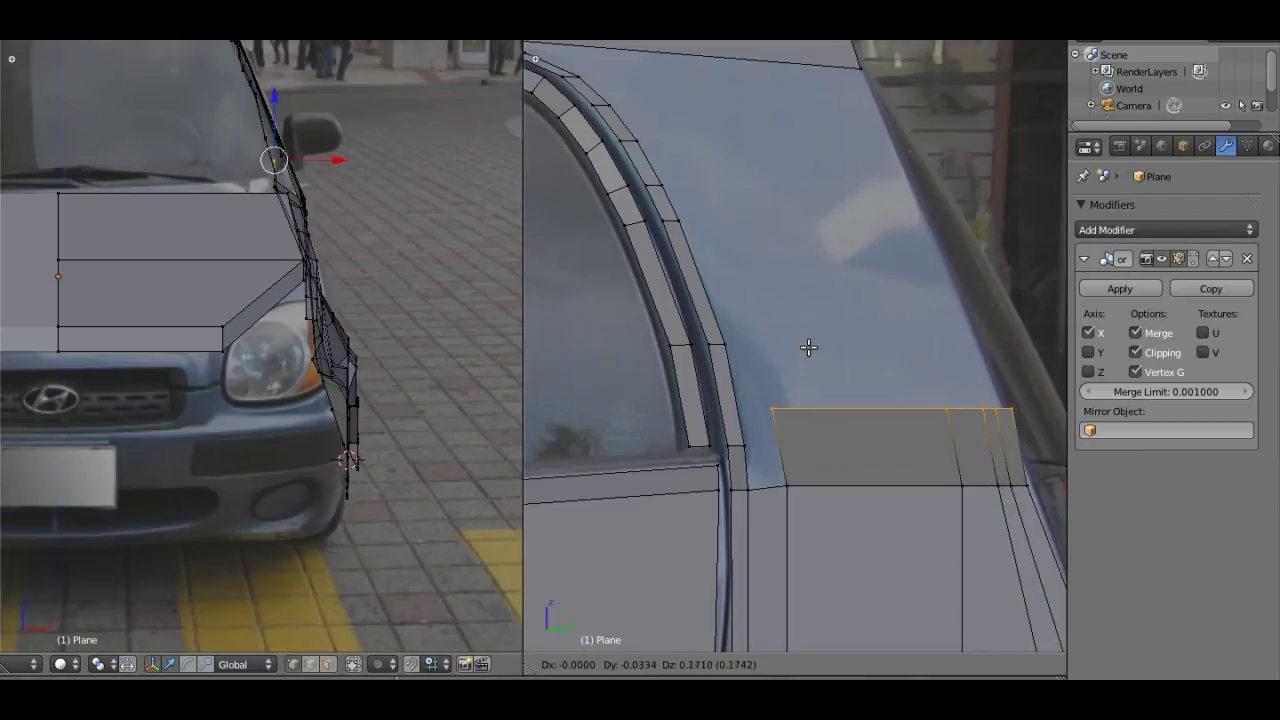
left_click(694, 82)
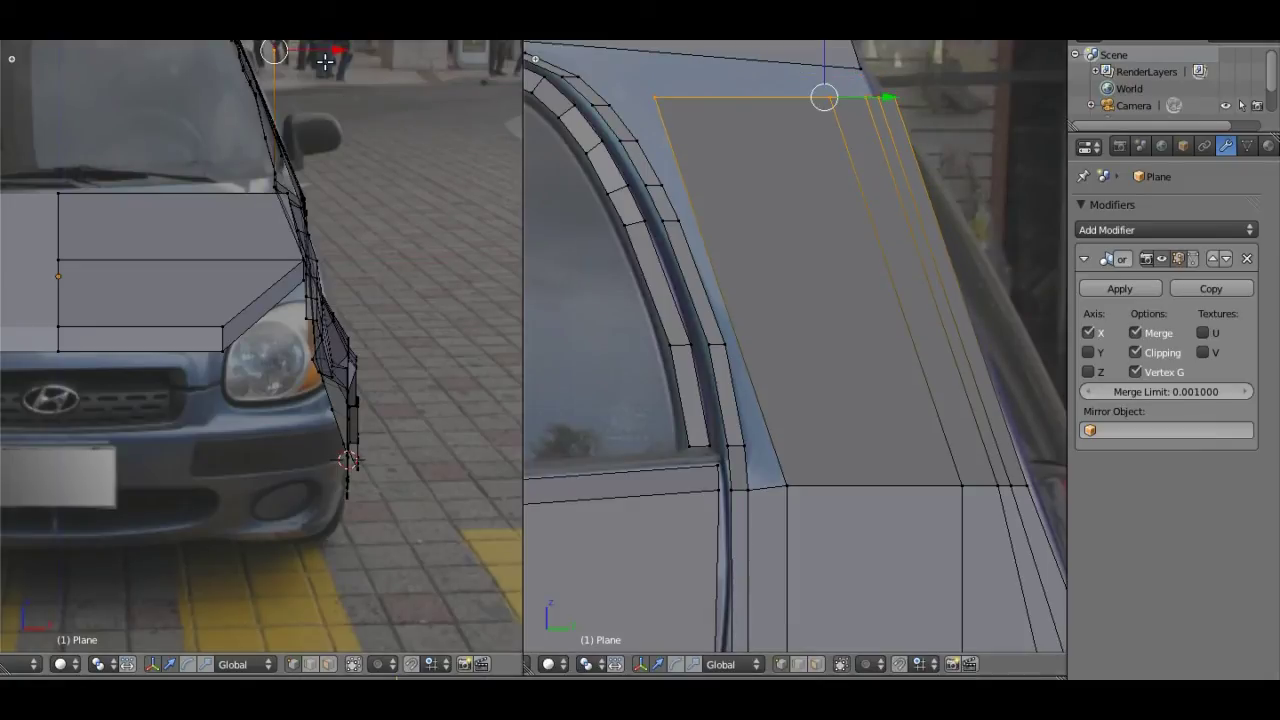
key("g")
key("x")
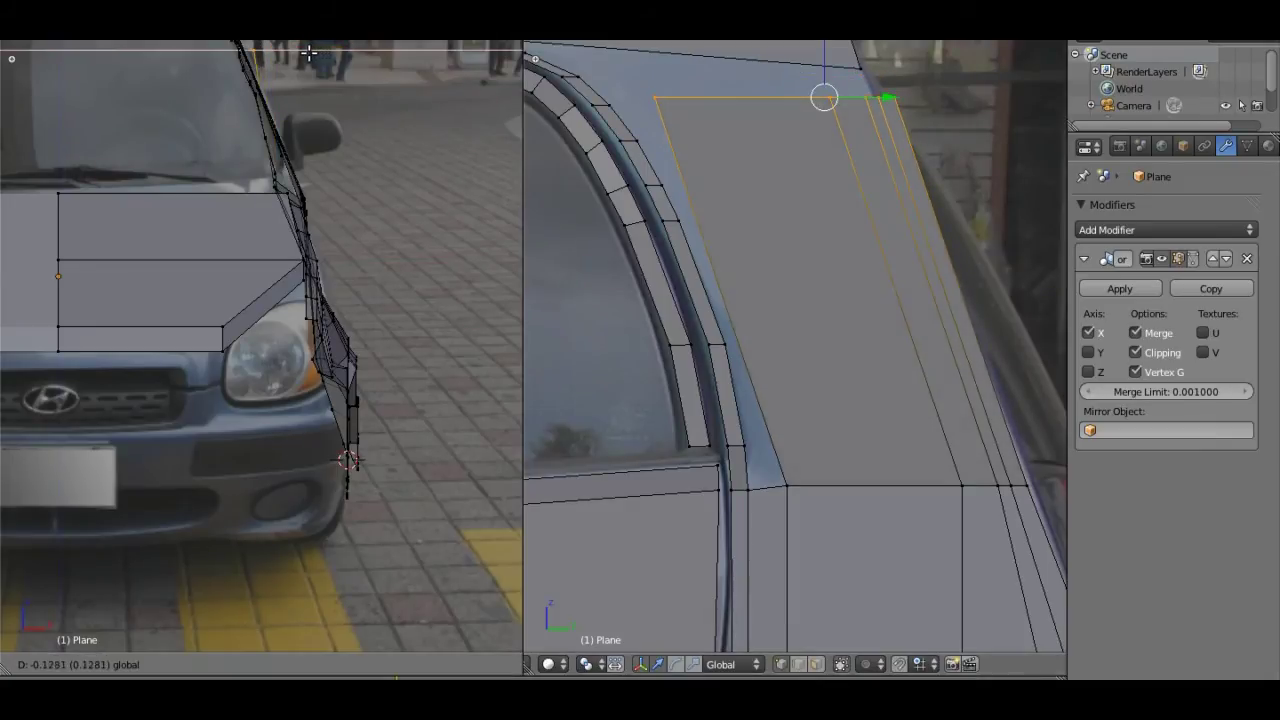
left_click(304, 53)
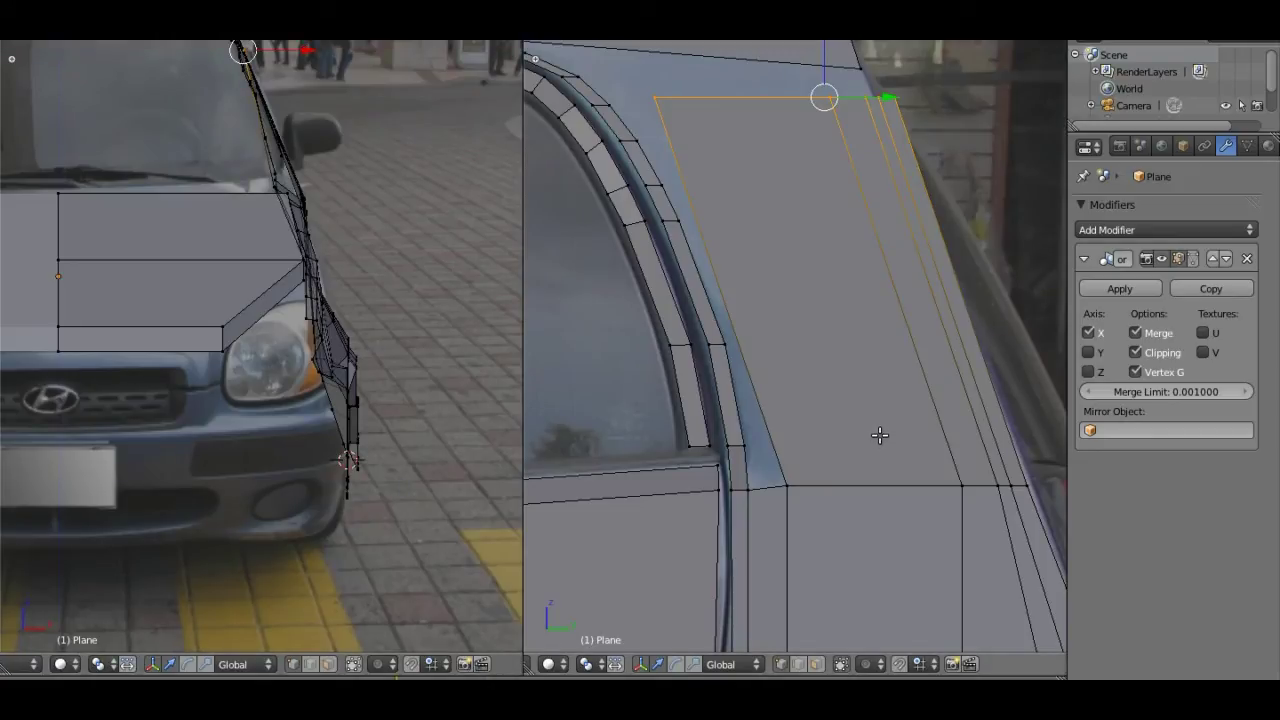
key("ctrl+r")
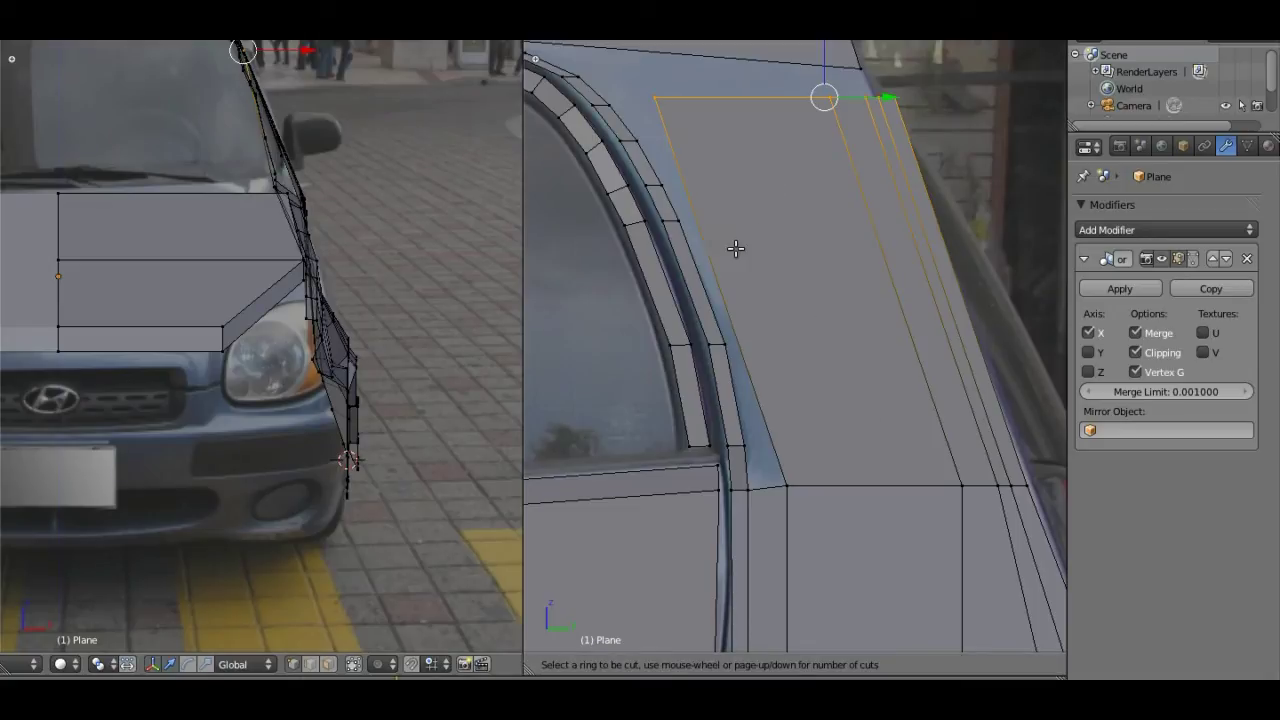
Step: Add two horizontal edge loops across the lower part of the tall pillar face
left_click(716, 277)
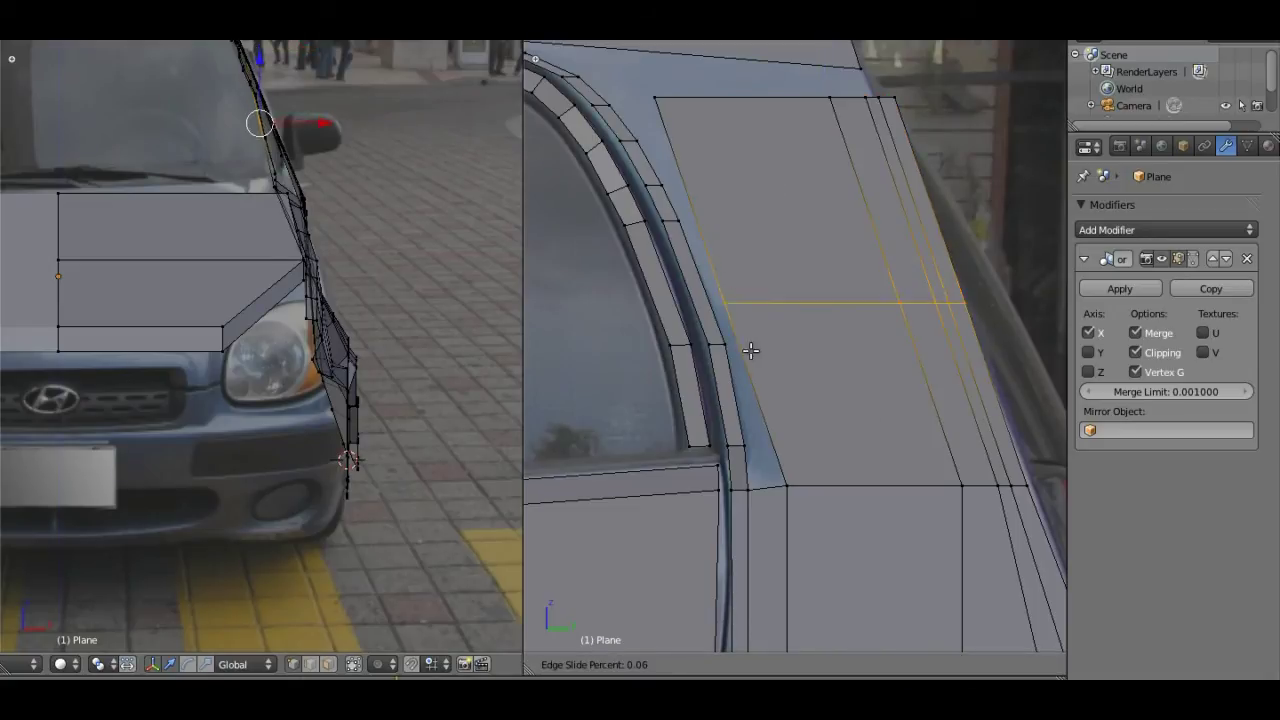
left_click(790, 421)
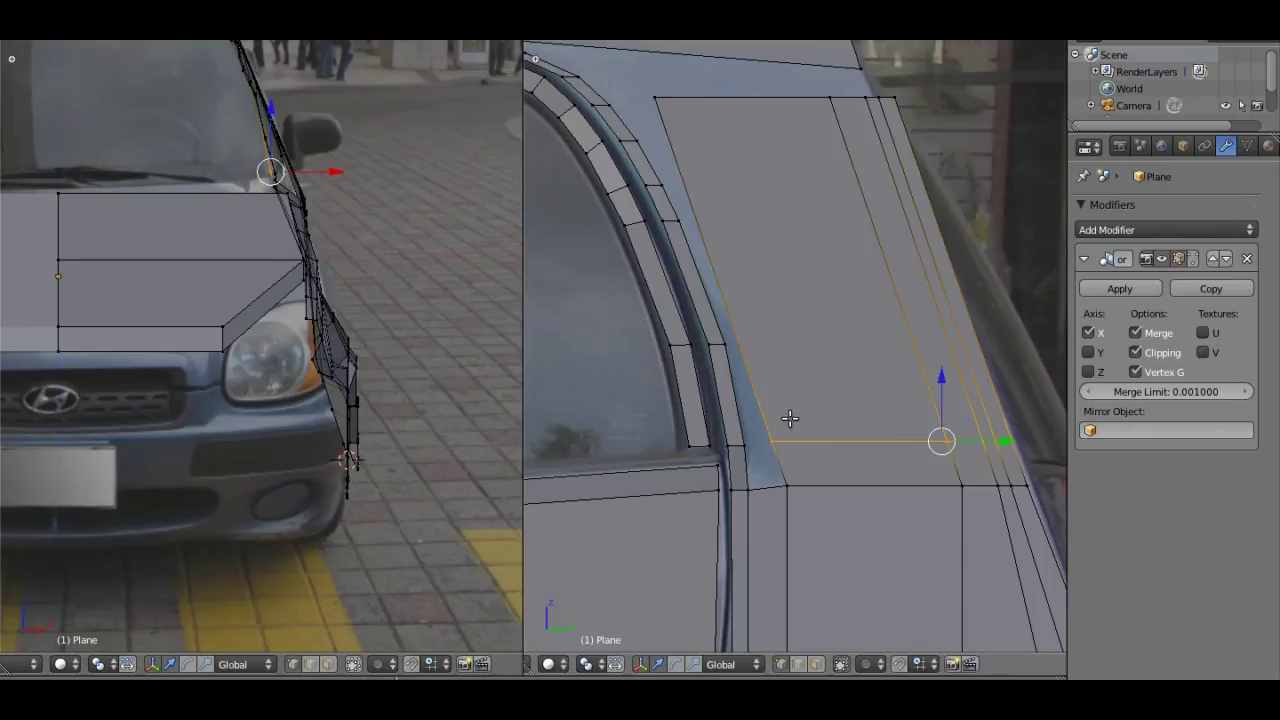
key("ctrl+r")
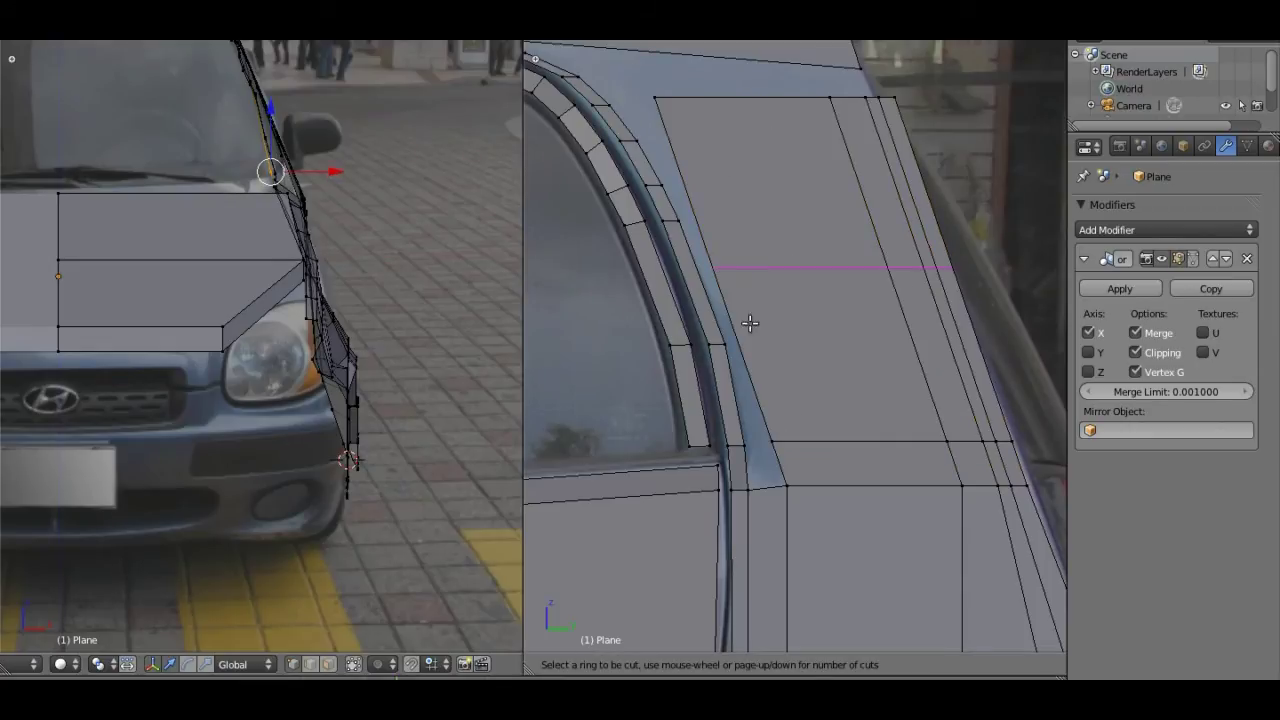
left_click(752, 326)
left_click(784, 403)
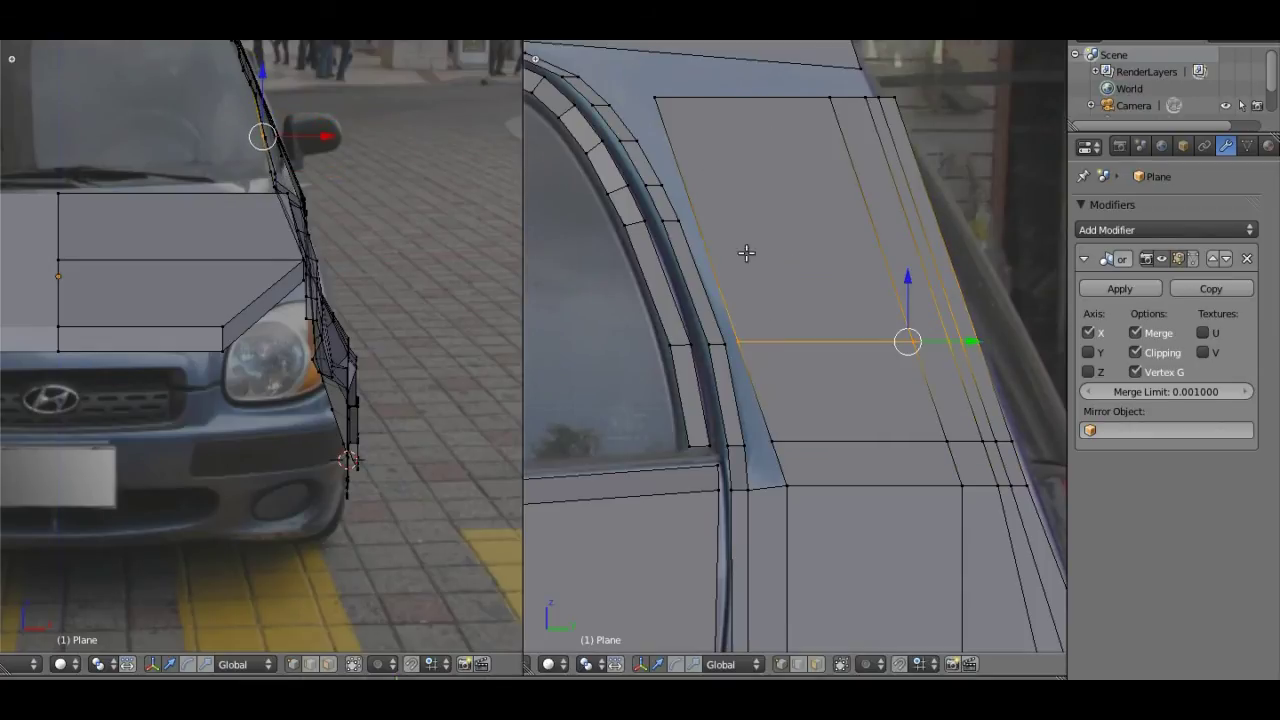
key("g")
key("g")
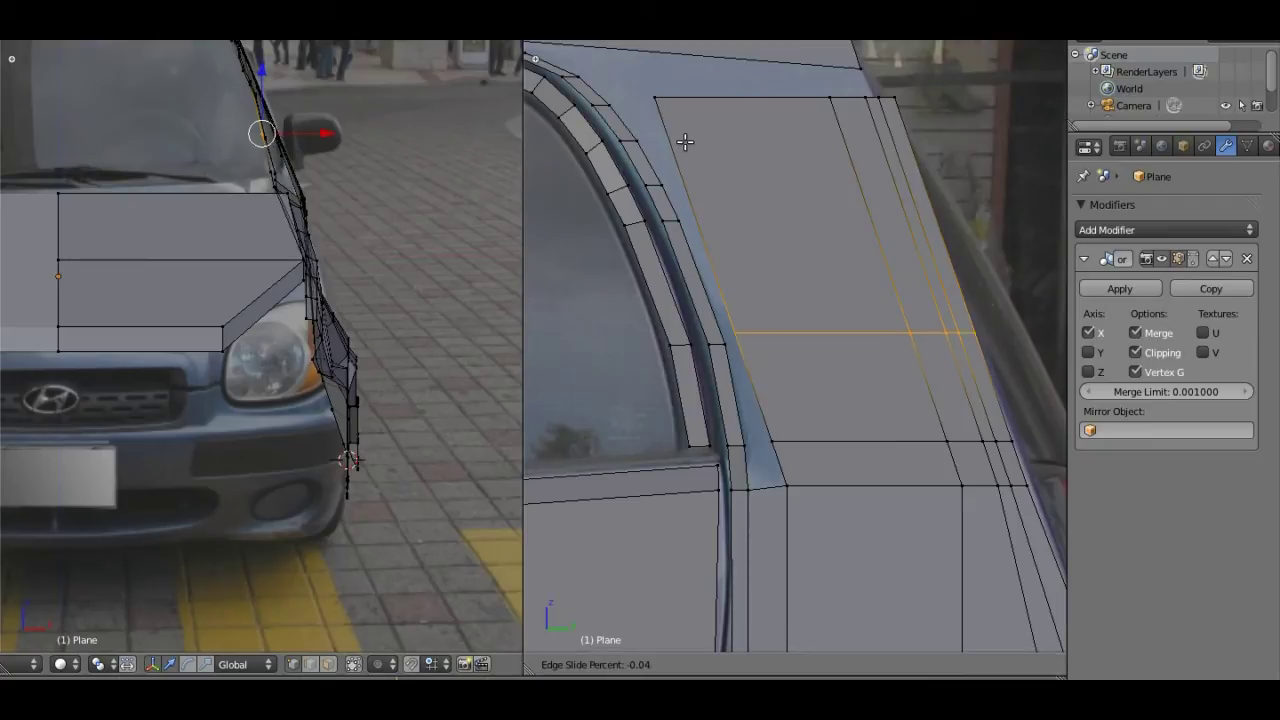
right_click(686, 136)
Step: Add three more edge loops in the upper section, the last one close to the top edge
key("ctrl+r")
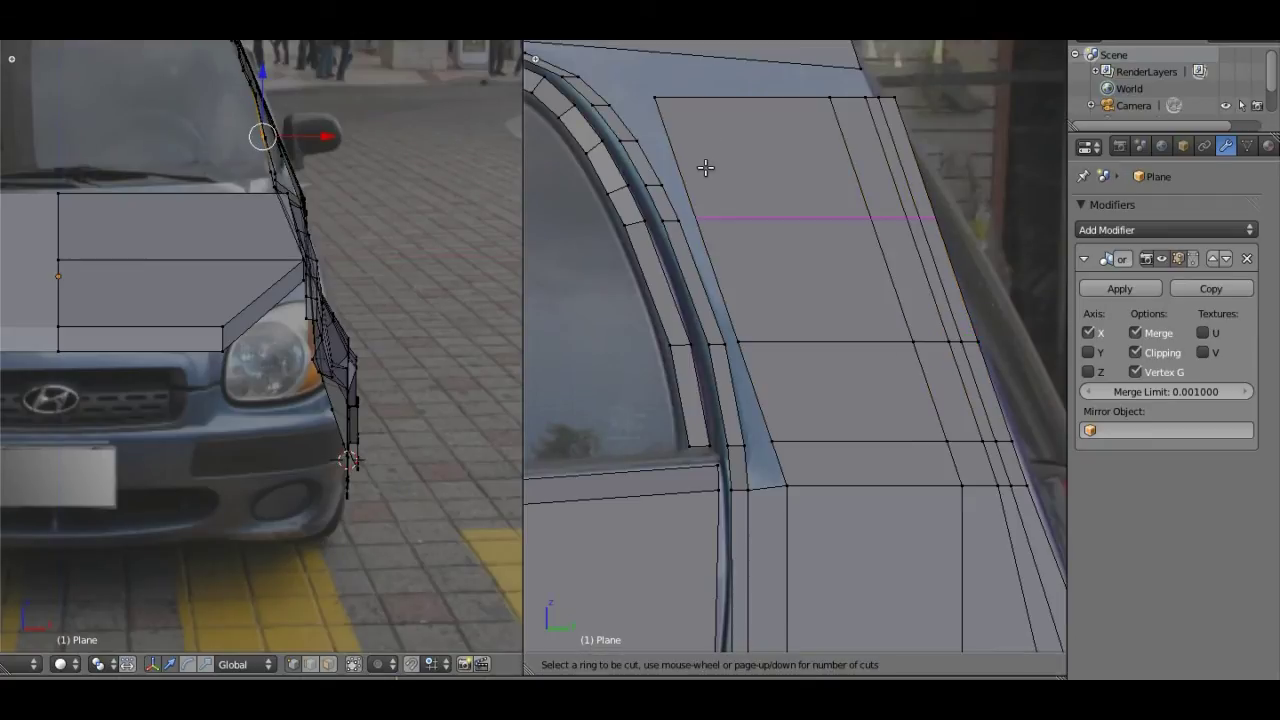
left_click(703, 167)
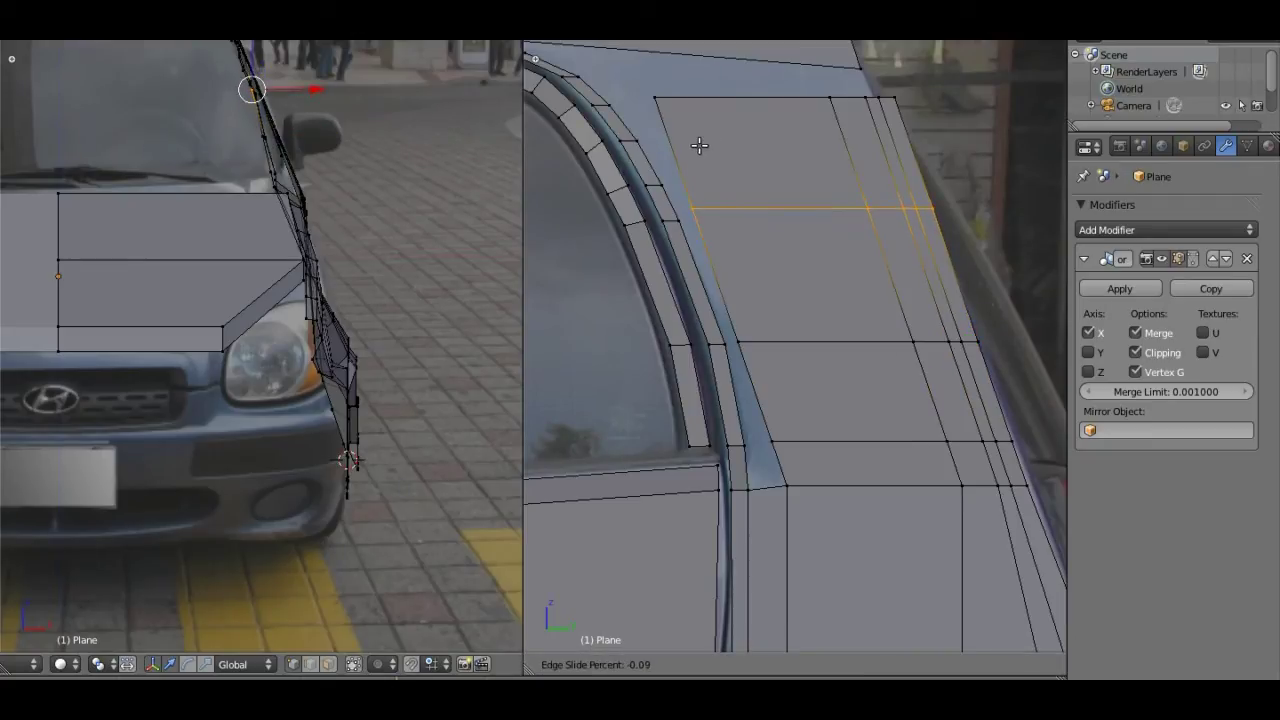
right_click(694, 146)
key("ctrl+r")
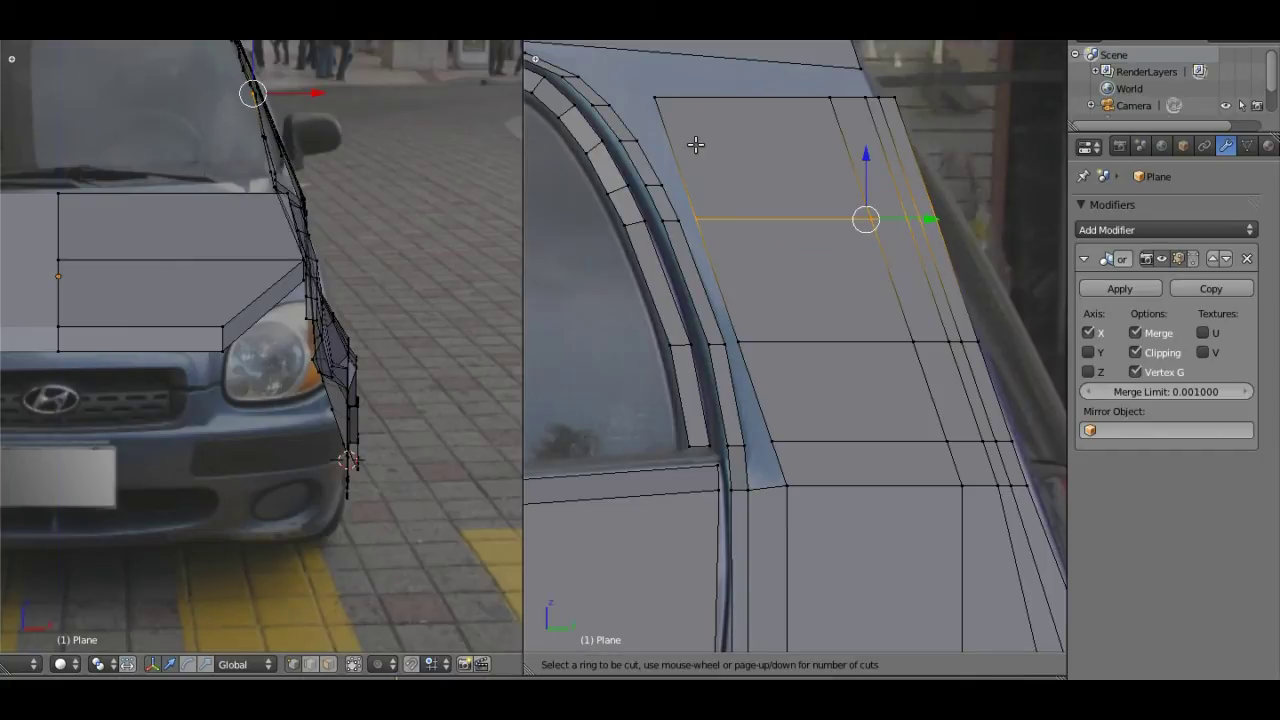
left_click(688, 149)
left_click(686, 162)
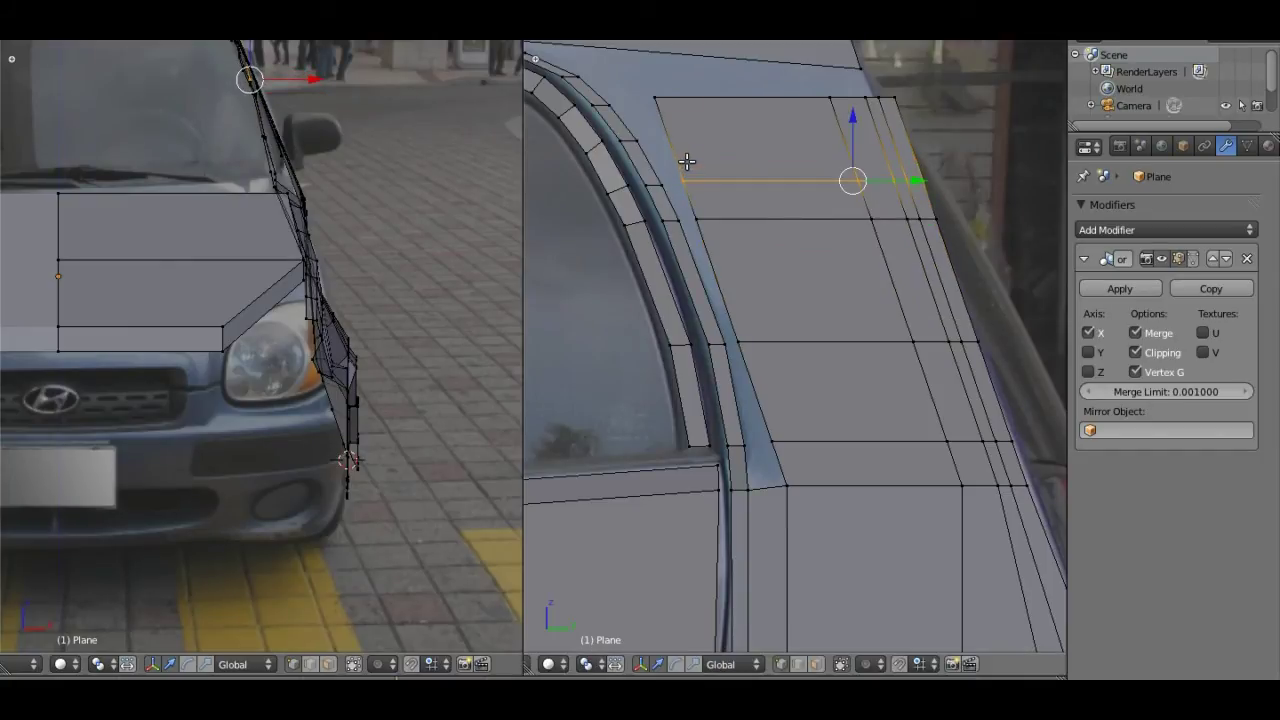
key("ctrl+r")
left_click(686, 128)
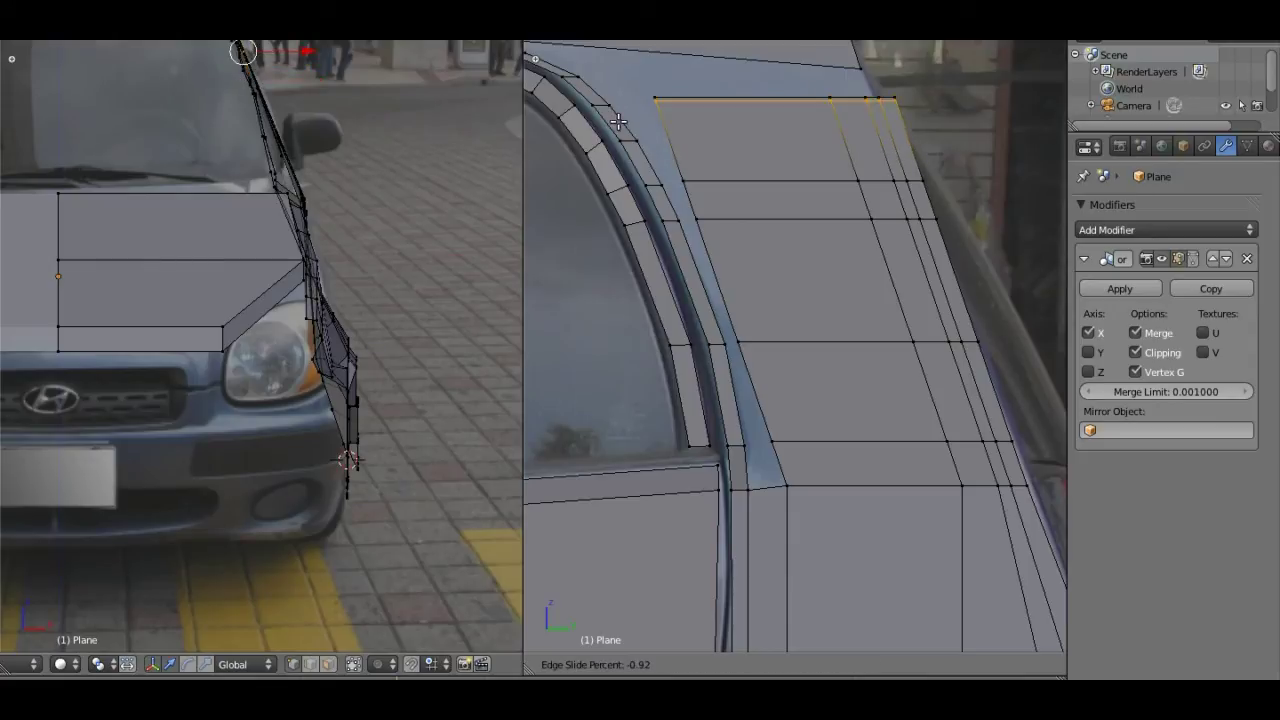
Step: Settle the last loop just below the top edge and select the quads at the pillar's base
left_click(664, 140)
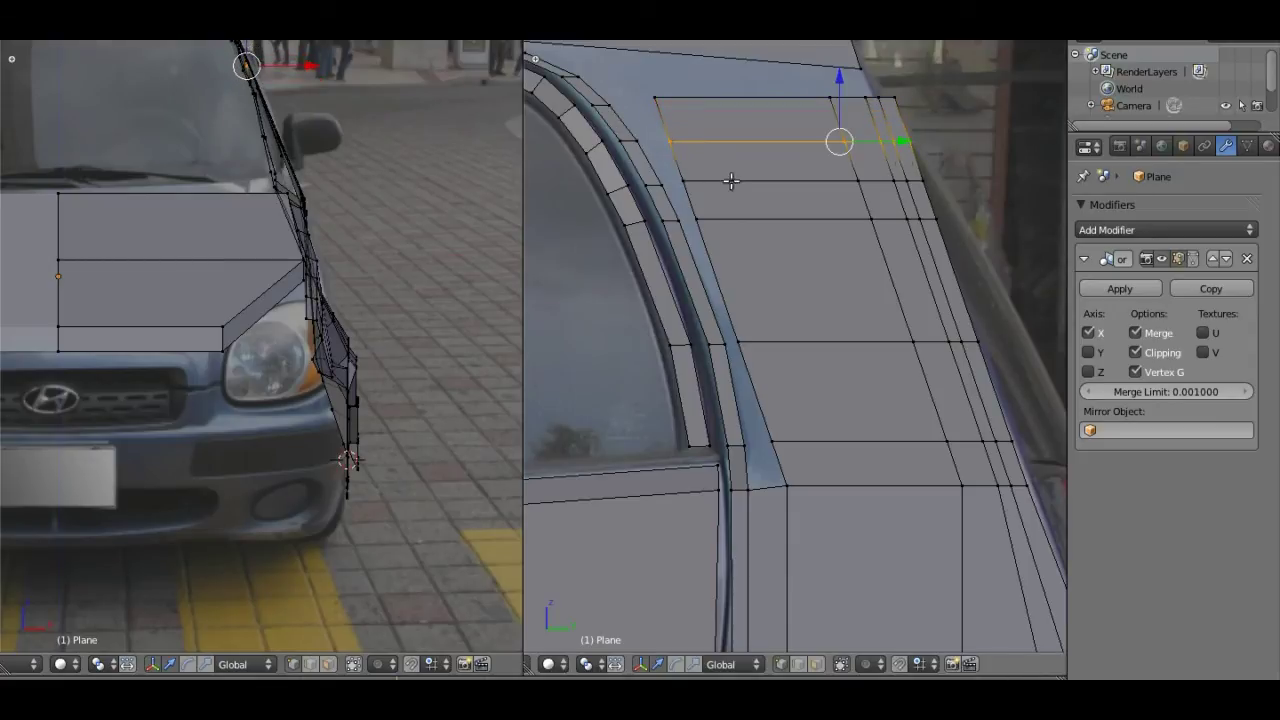
right_click(750, 447)
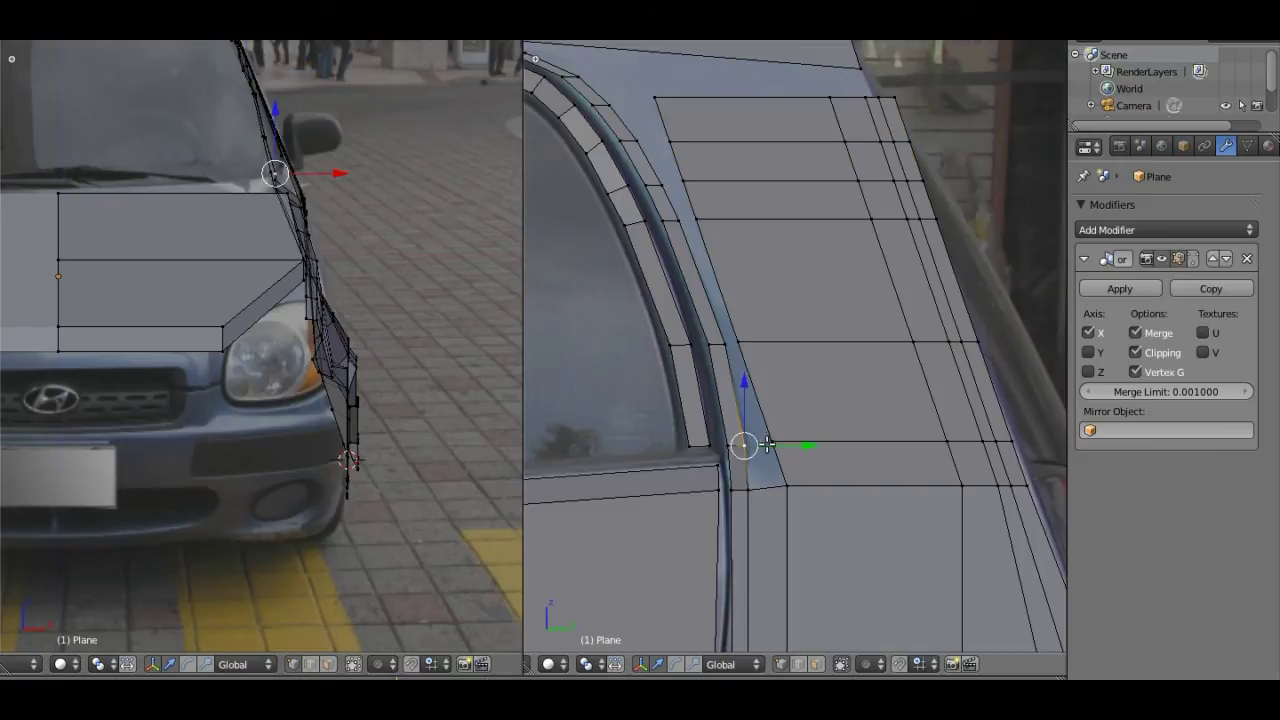
right_click(770, 442, "shift")
right_click(755, 492, "shift")
right_click(789, 486, "shift")
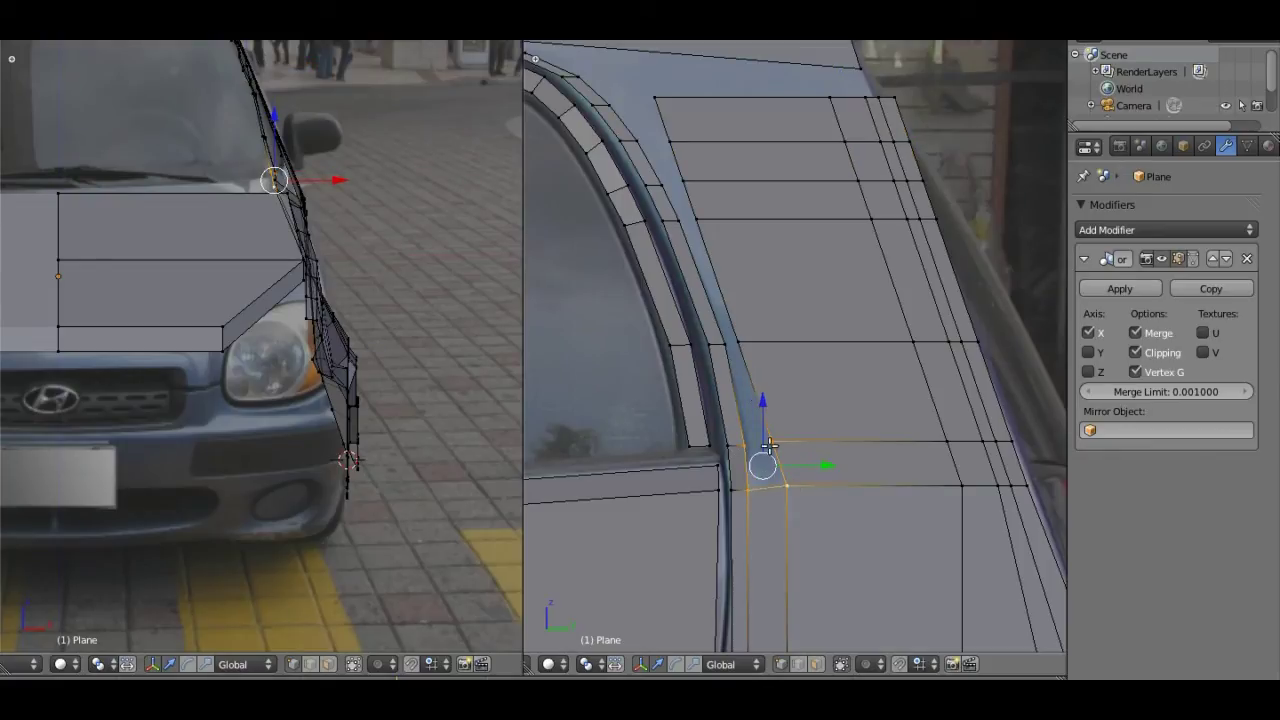
right_click(761, 443, "shift")
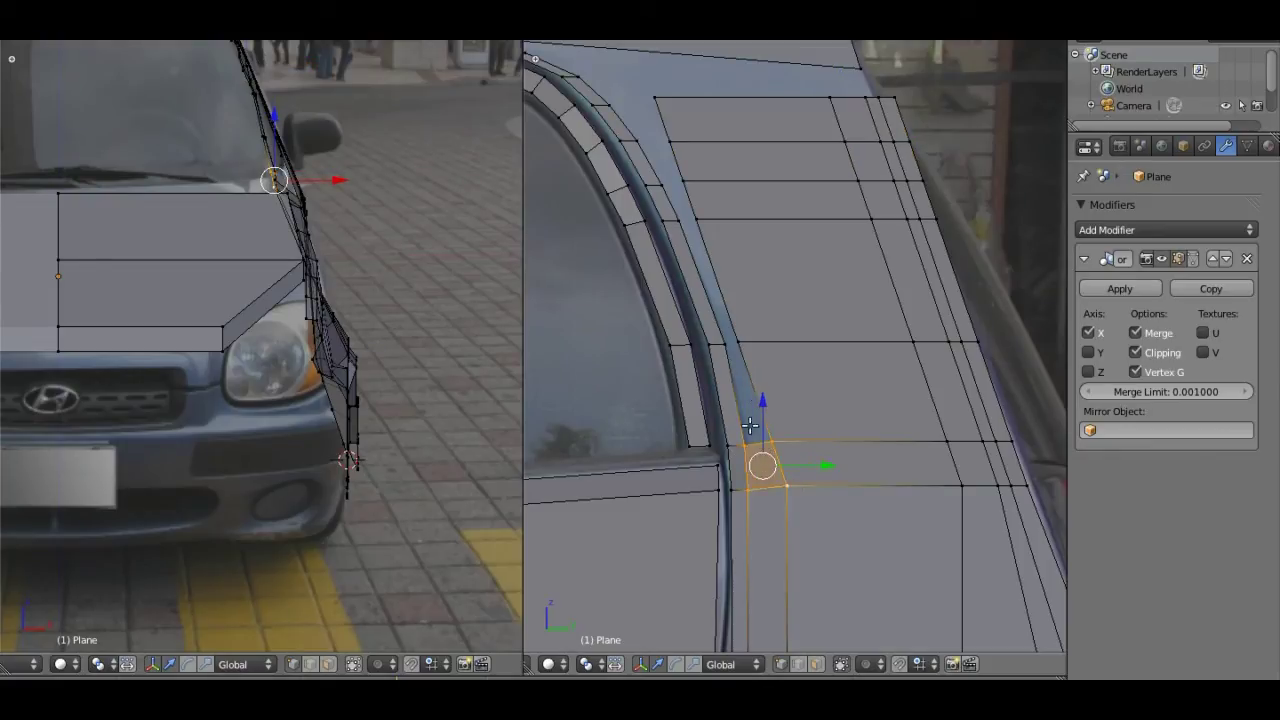
right_click(724, 346)
right_click(737, 345, "shift")
right_click(768, 438, "shift")
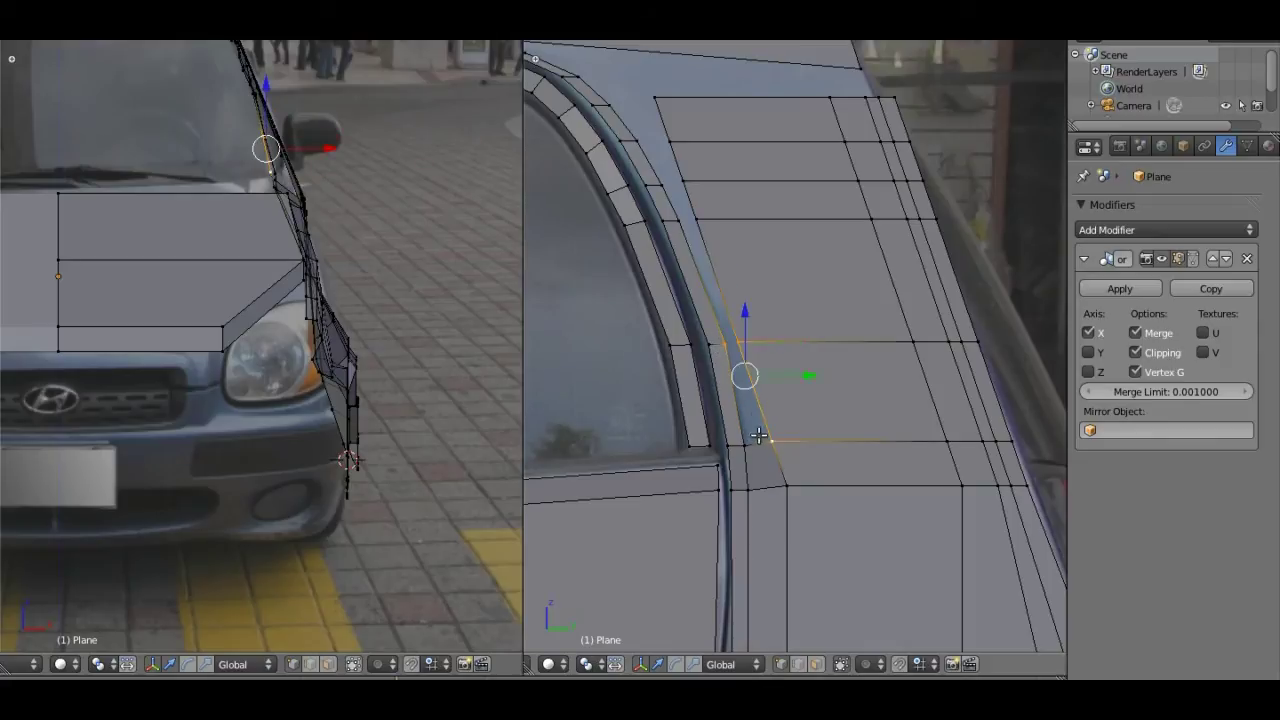
right_click(745, 445, "shift")
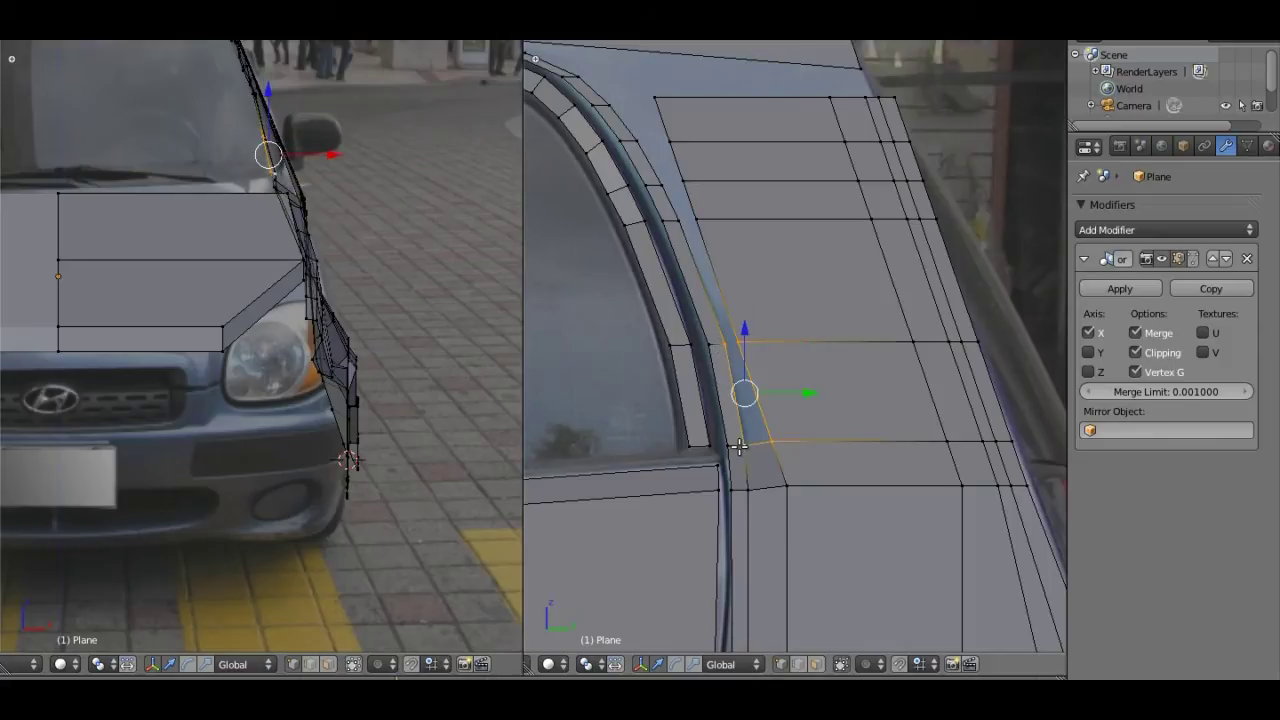
Step: Select pillar vertices progressively higher, ending with the top pillar face
right_click(681, 223)
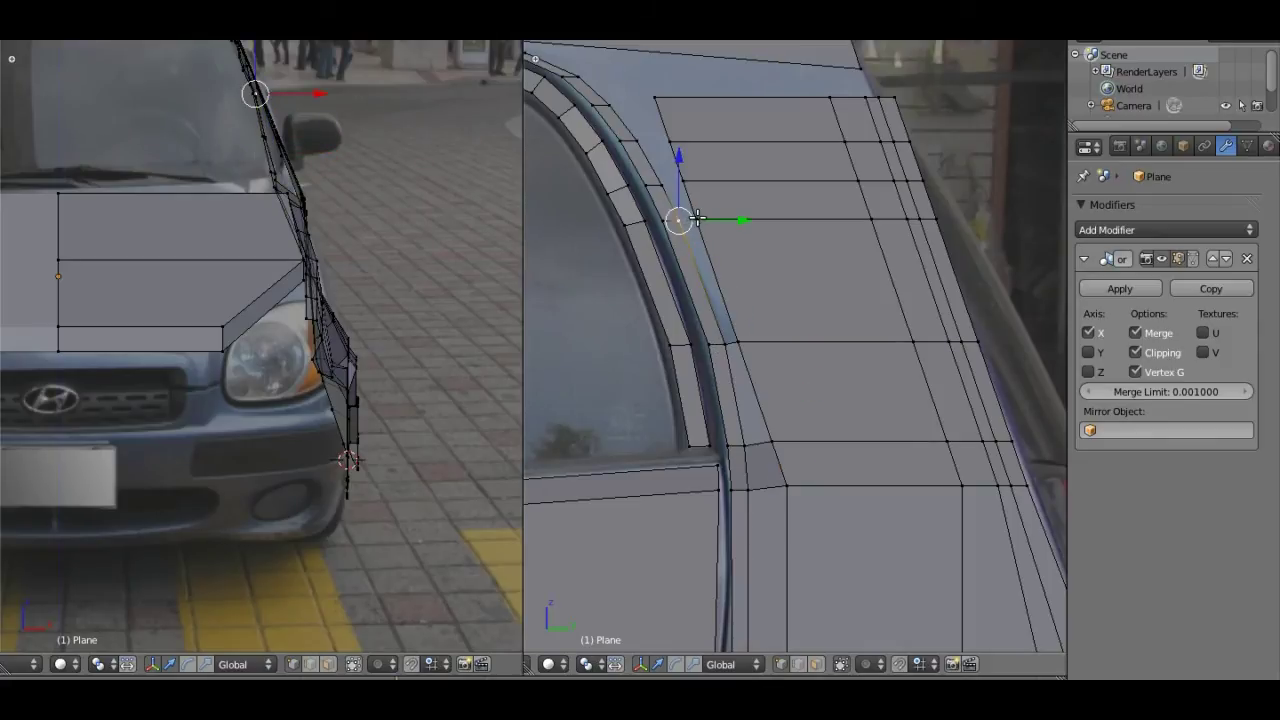
right_click(733, 343, "shift")
right_click(722, 308, "shift")
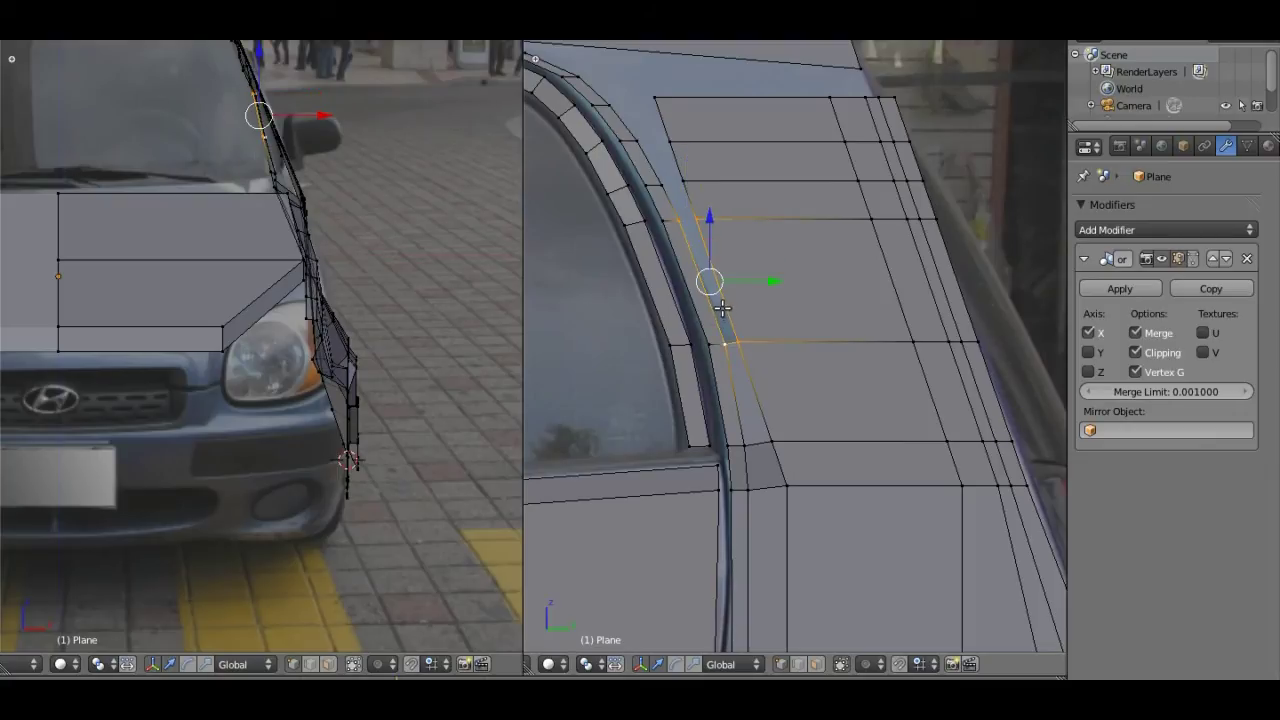
right_click(673, 185)
right_click(688, 220, "shift")
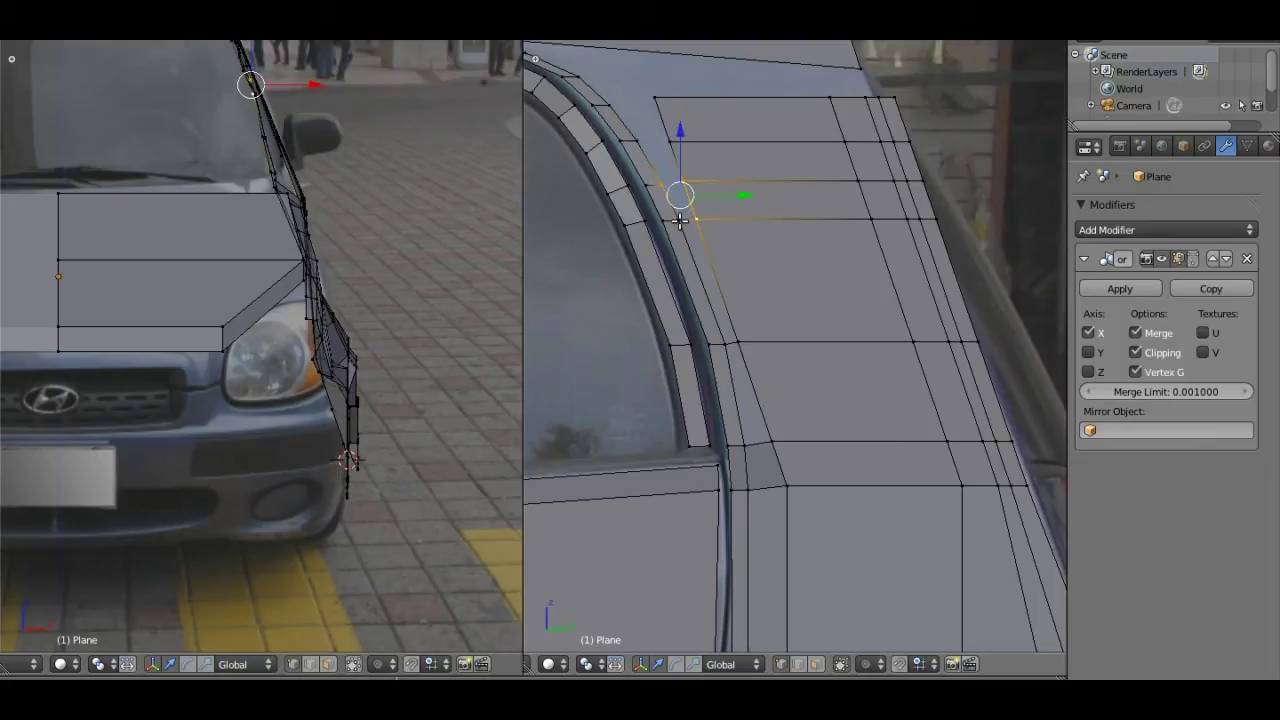
right_click(655, 141)
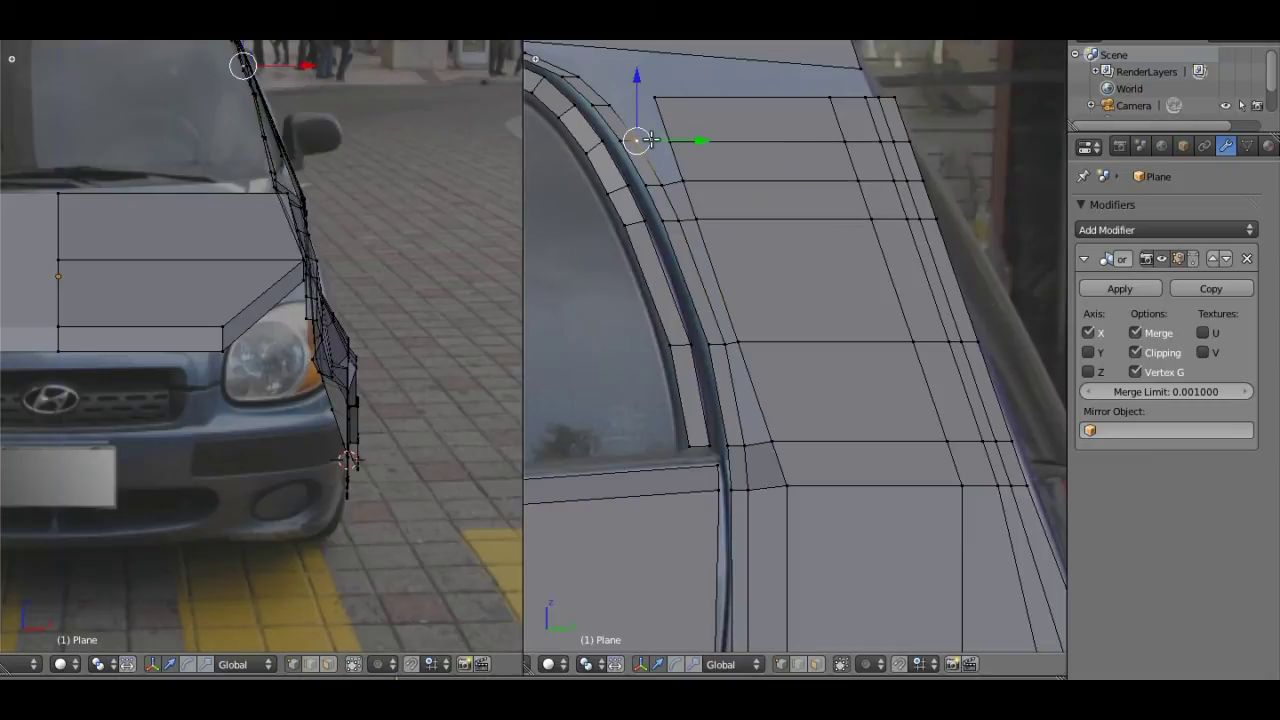
right_click(663, 181, "shift")
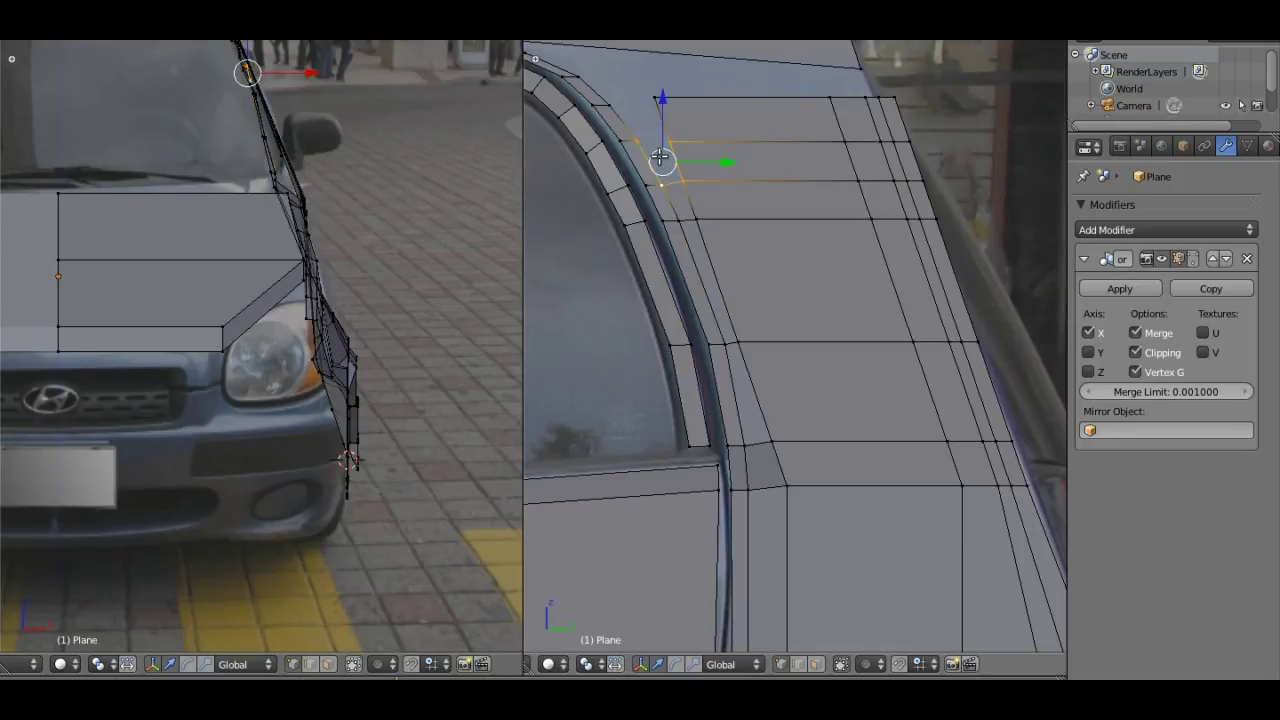
right_click(612, 105)
right_click(655, 97, "shift")
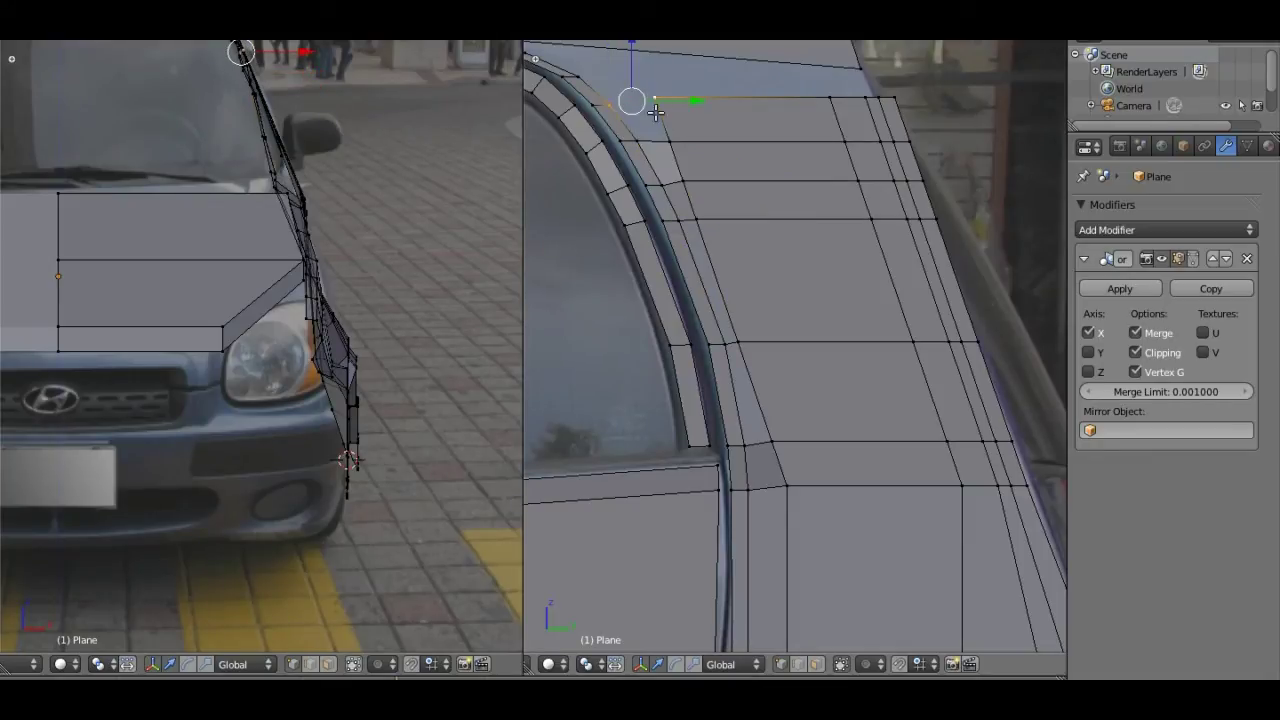
right_click(668, 141, "shift")
right_click(639, 136, "shift")
right_click(639, 132, "shift")
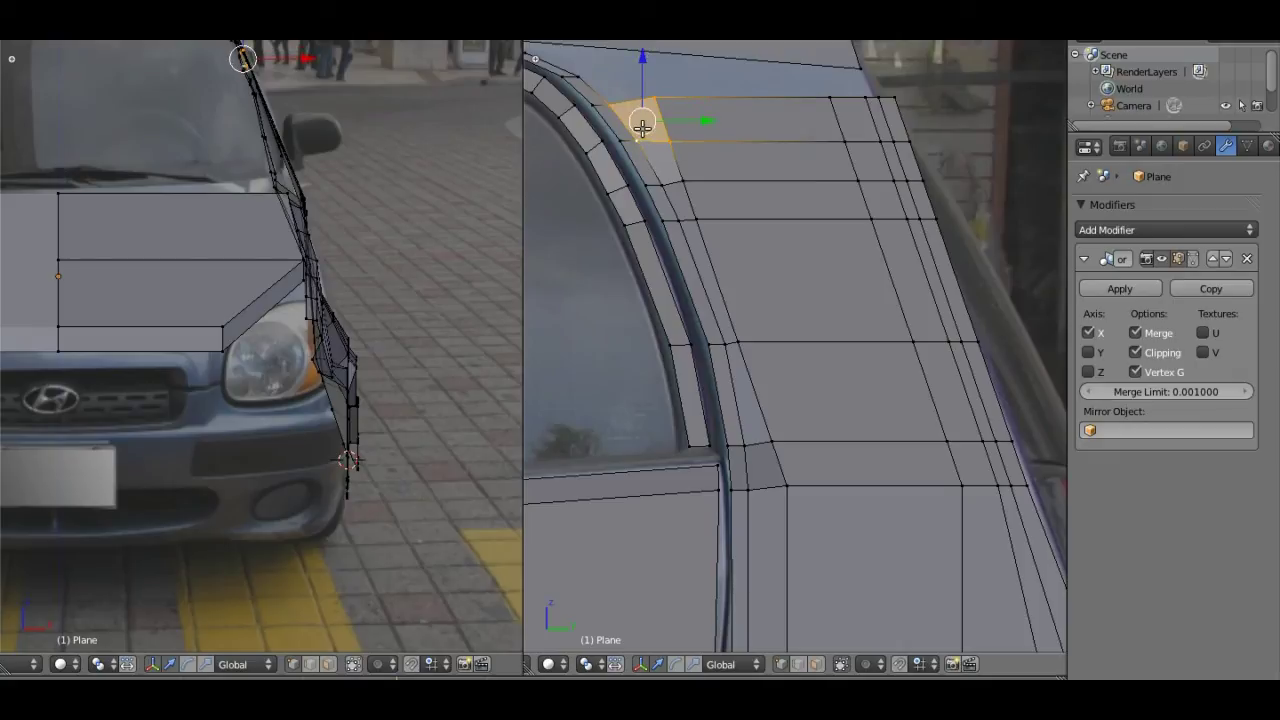
Step: From a rear view, box-select the faces along the pillar's outer edge and move them along Y
middle_click_drag(681, 121, 849, 248)
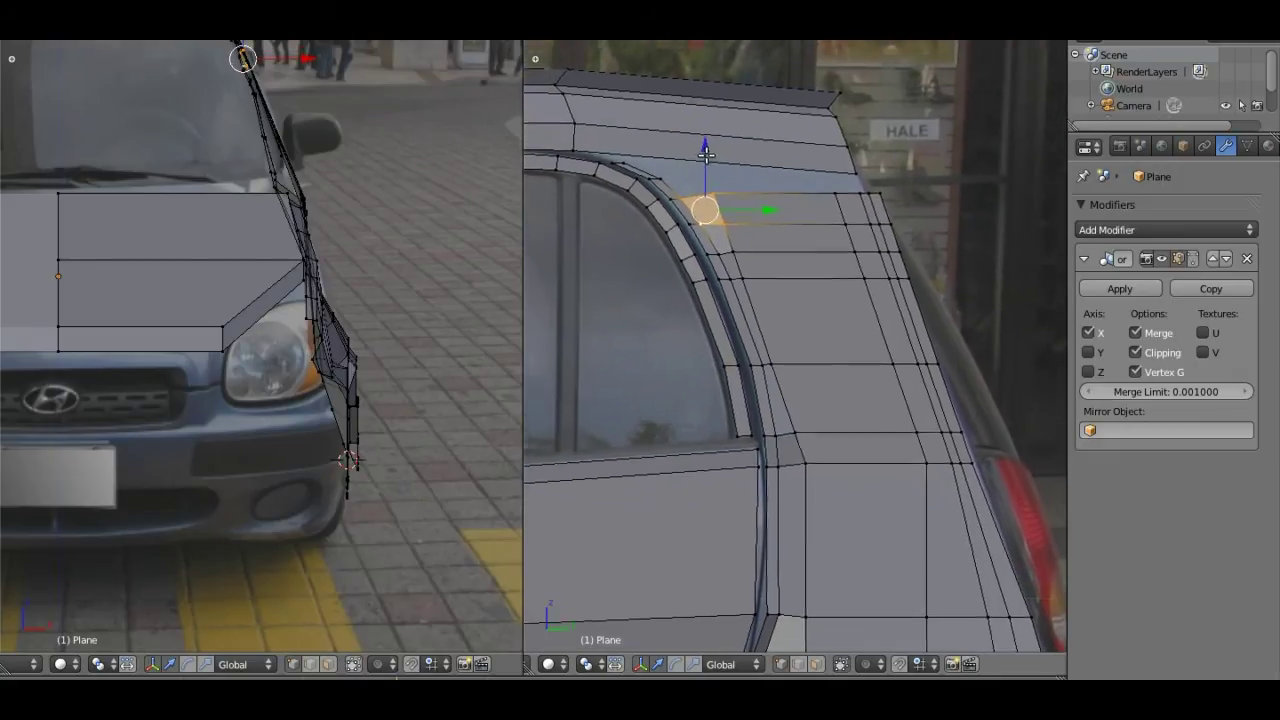
right_click(831, 211)
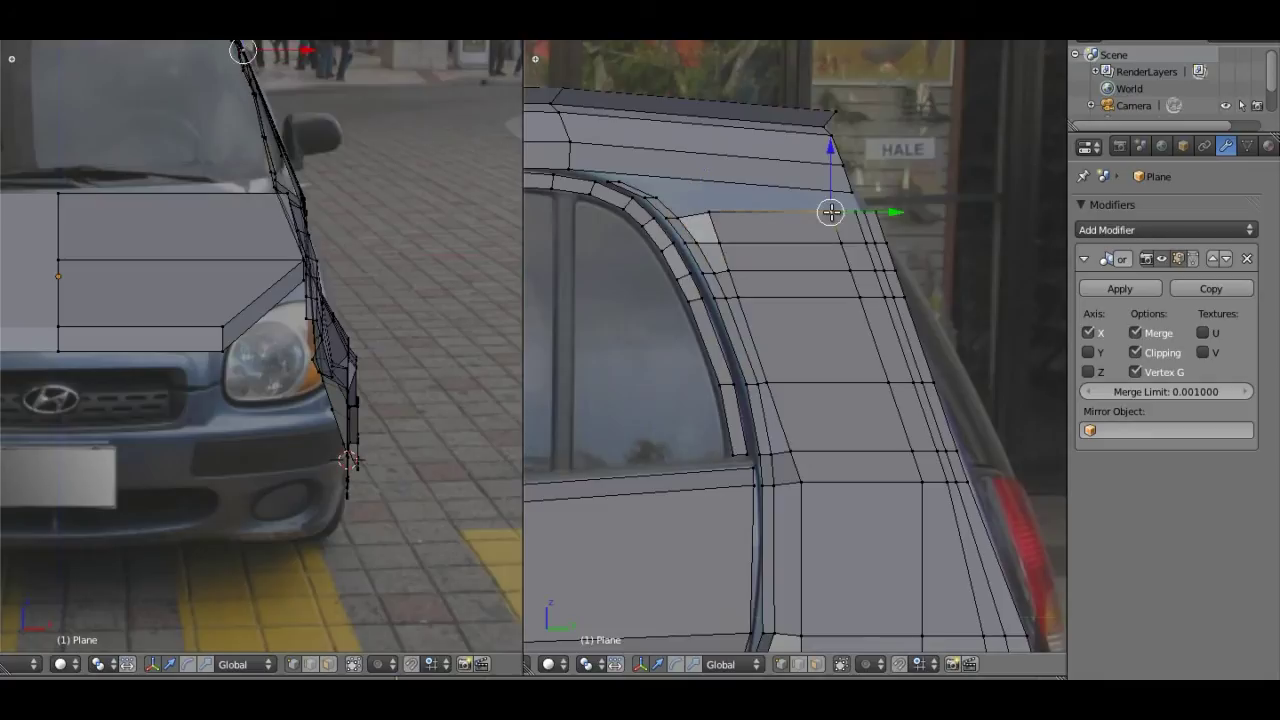
right_click(838, 243, "shift")
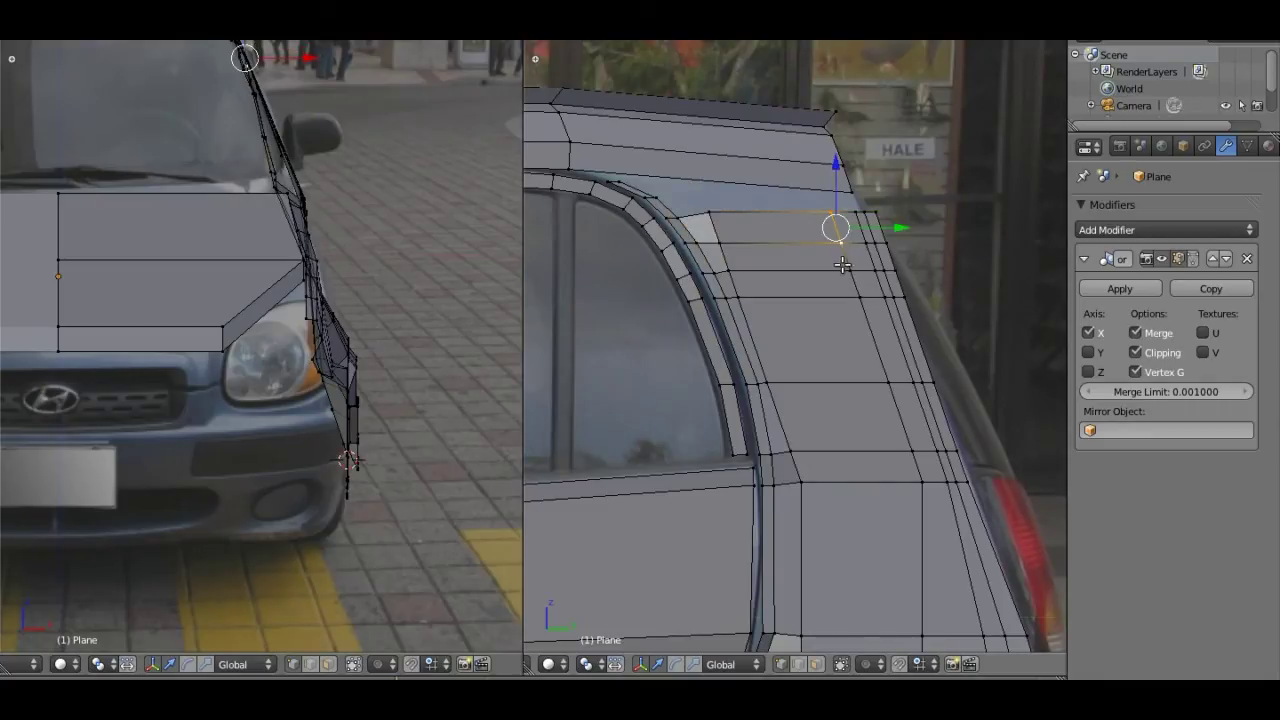
key("b")
left_click_drag(797, 190, 796, 203)
left_click(797, 200)
key("b")
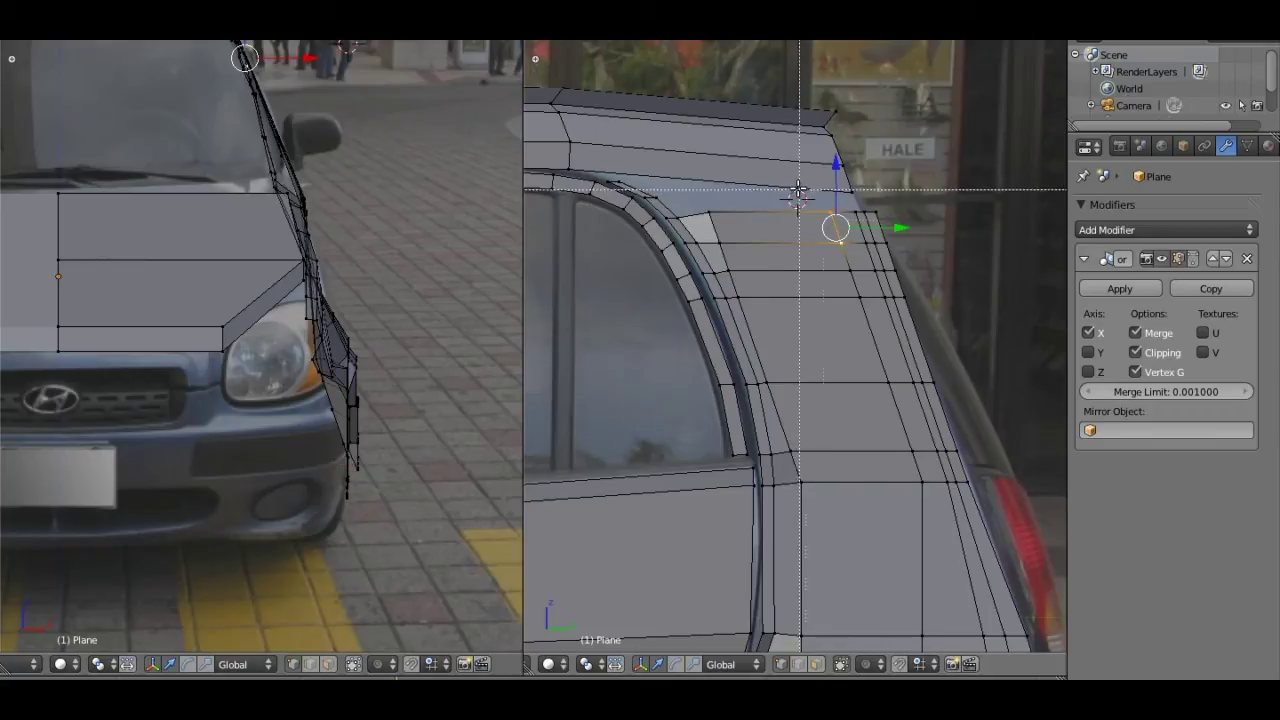
left_click_drag(798, 188, 950, 320)
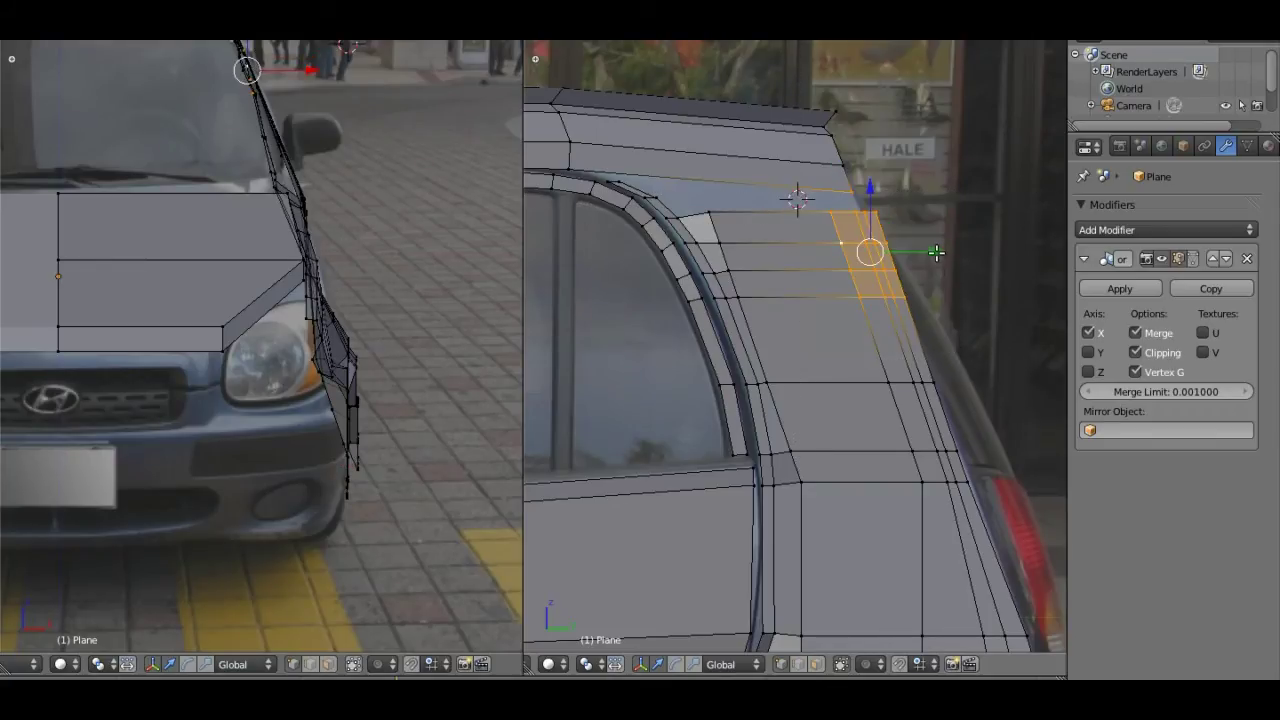
key("g")
key("y")
left_click(921, 254)
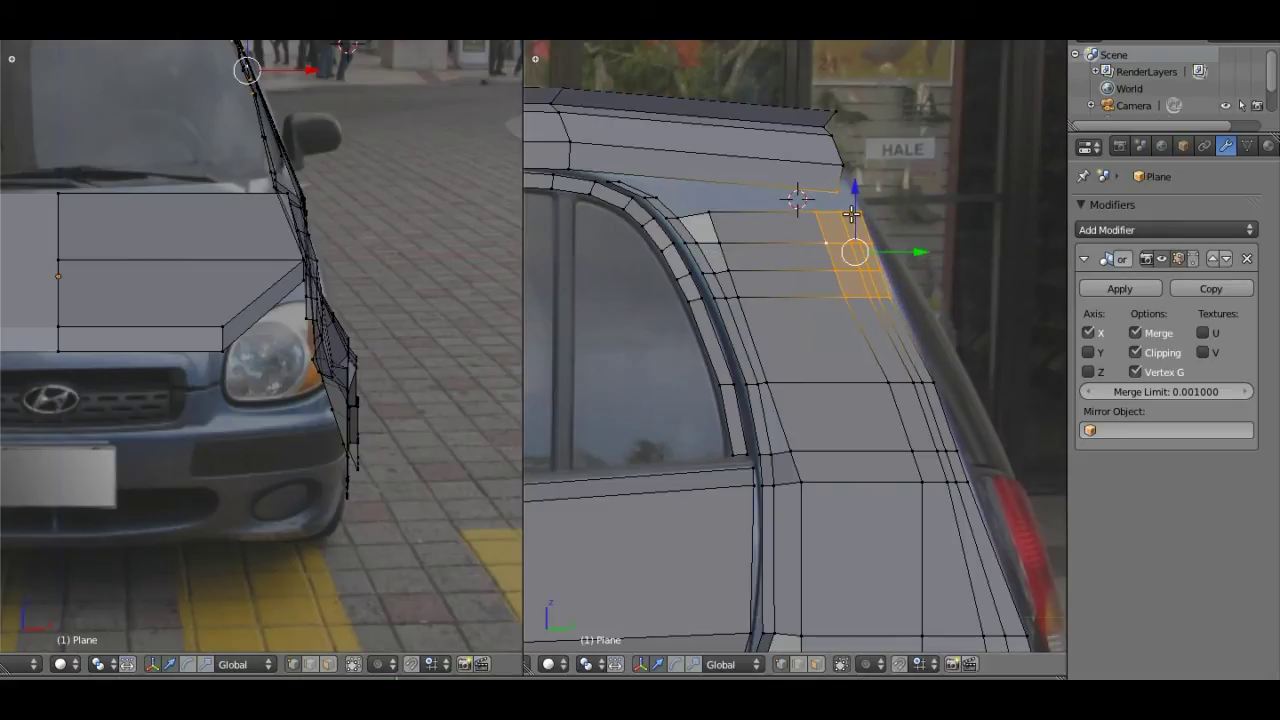
Step: Slide the upper outer-edge vertices along Y onto the photo's rear outline
right_click(836, 194)
key("g")
key("y")
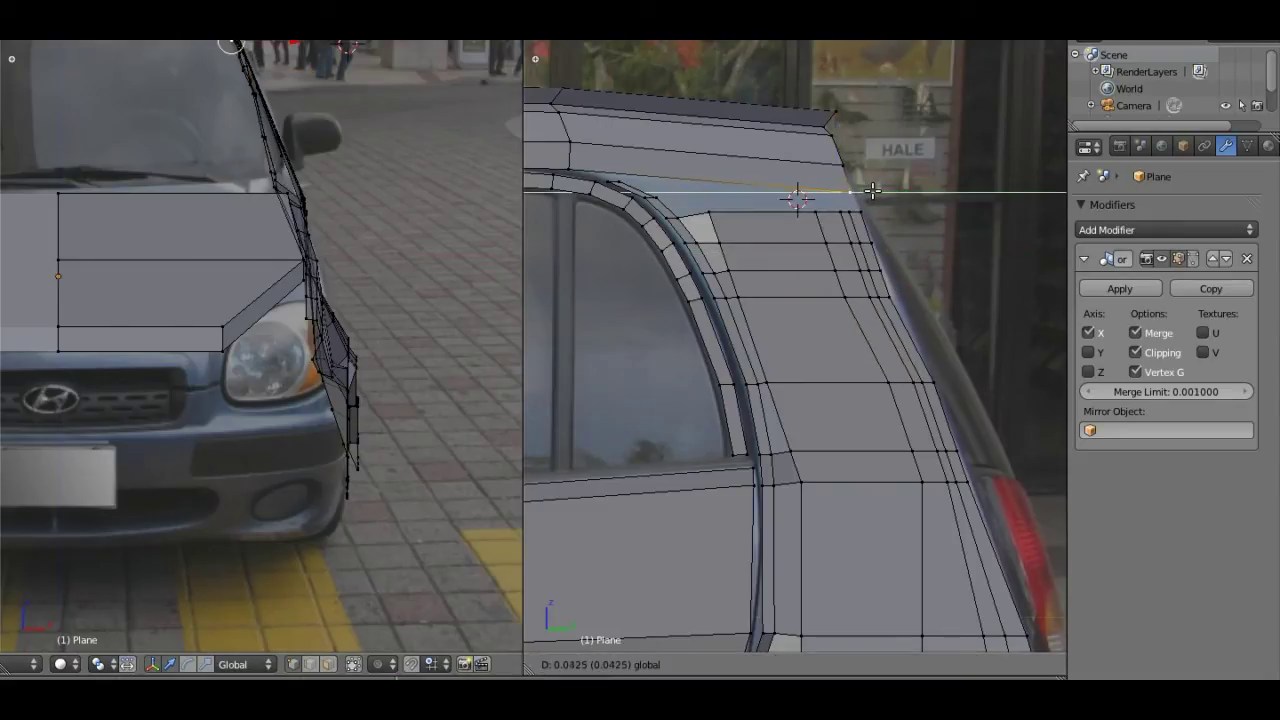
left_click(874, 190)
right_click(878, 270)
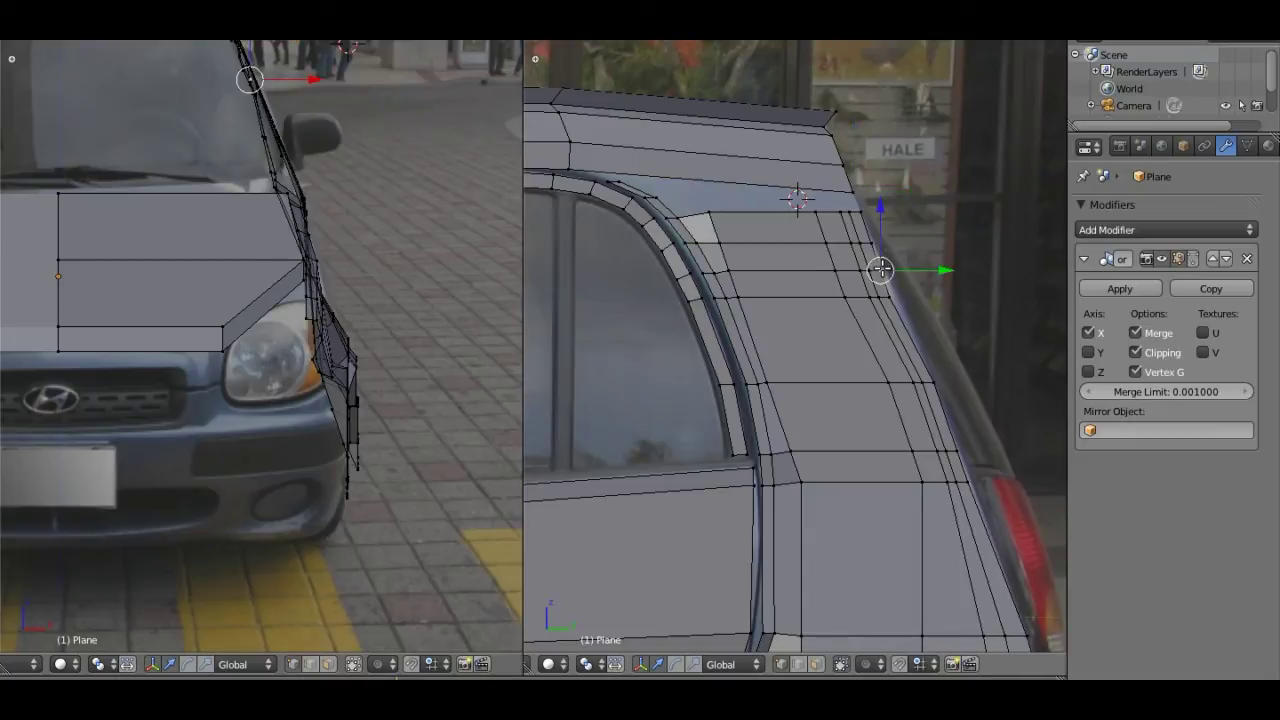
left_click_drag(906, 270, 912, 270)
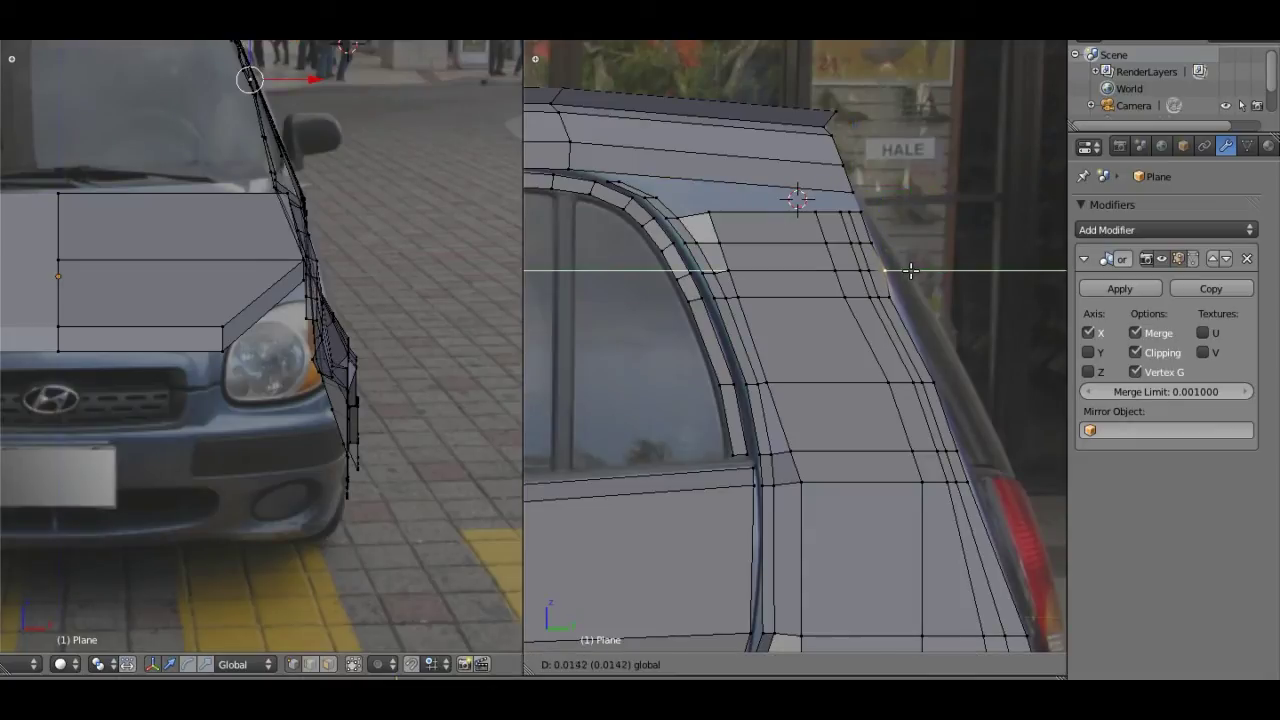
left_click(910, 270)
right_click(876, 243)
key("g")
key("y")
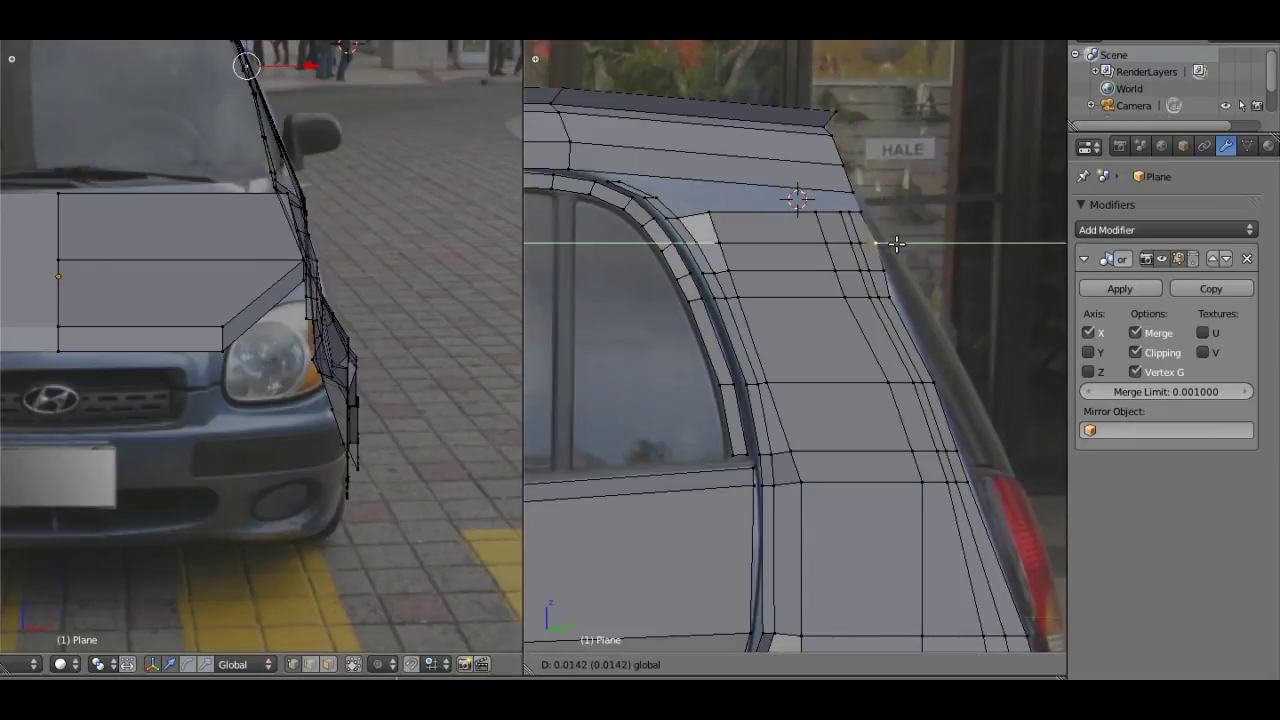
left_click(895, 243)
Step: Shift the lower outer-edge vertices along Y to finish following the outline
right_click(891, 296)
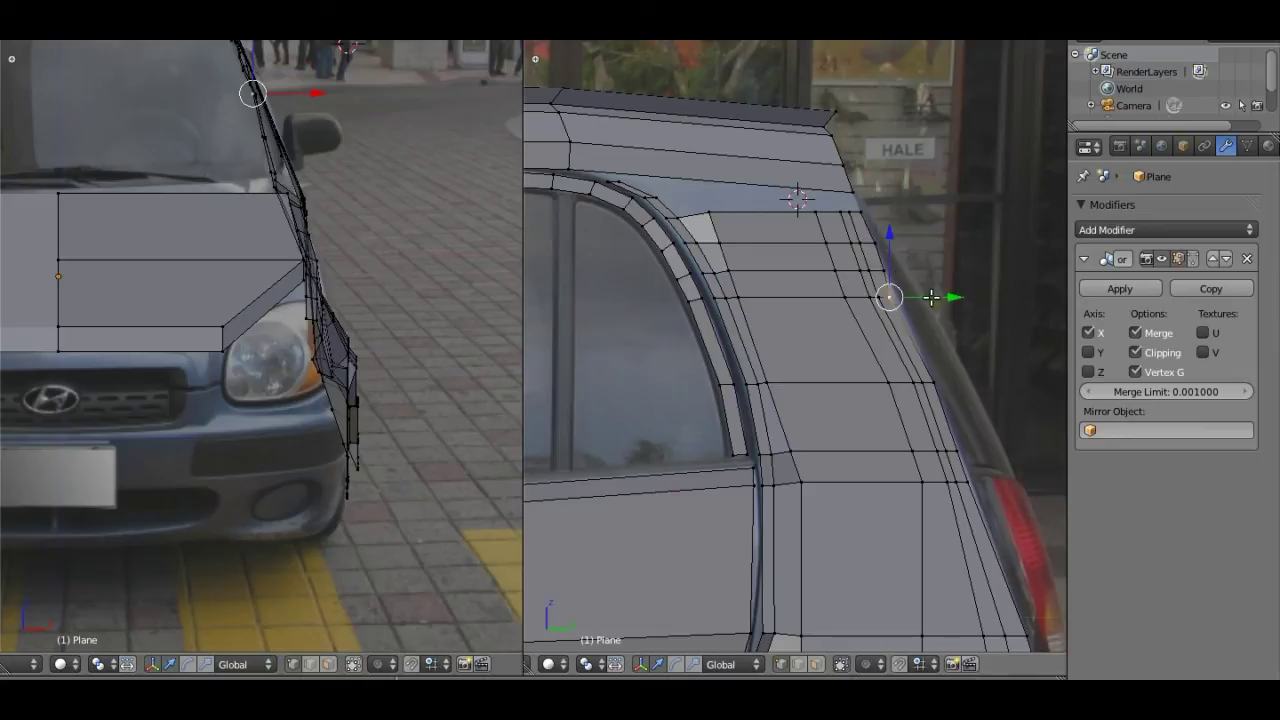
key("g")
key("y")
left_click(941, 298)
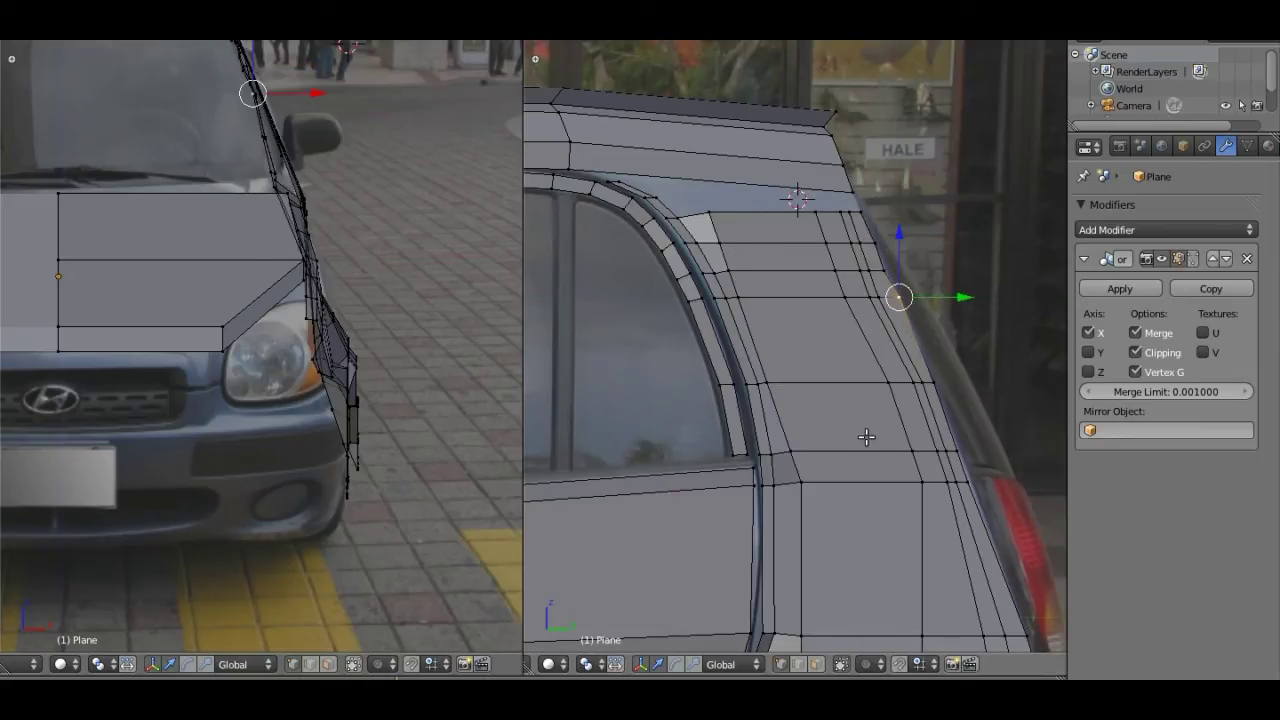
right_click(883, 269)
key("g")
key("y")
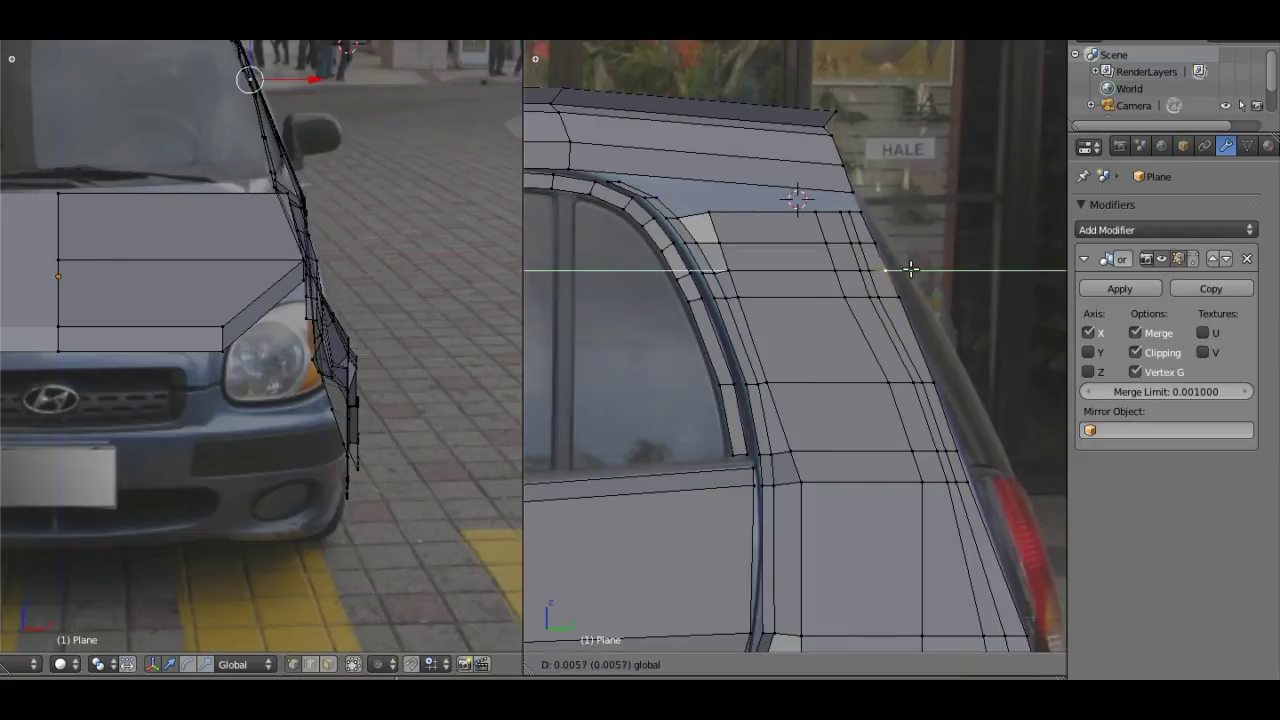
left_click(849, 287)
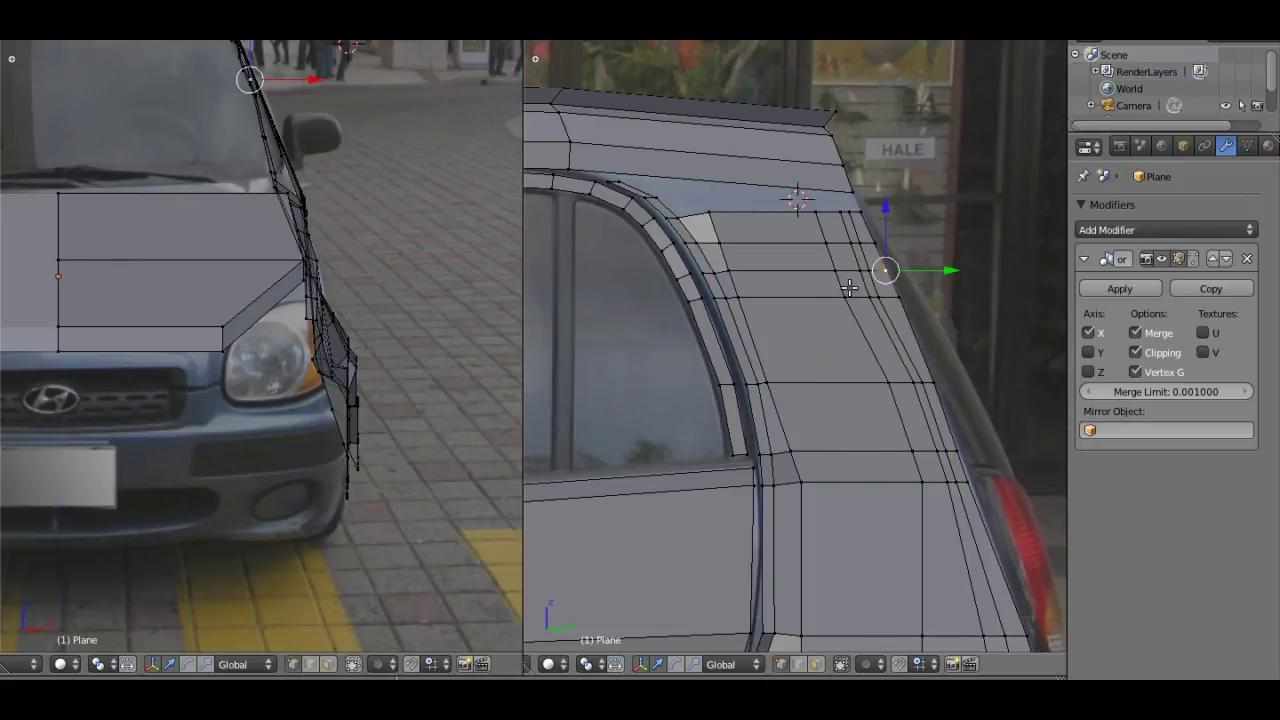
Step: Select the row of vertices along the roof edge from its inner corner
right_click(707, 214)
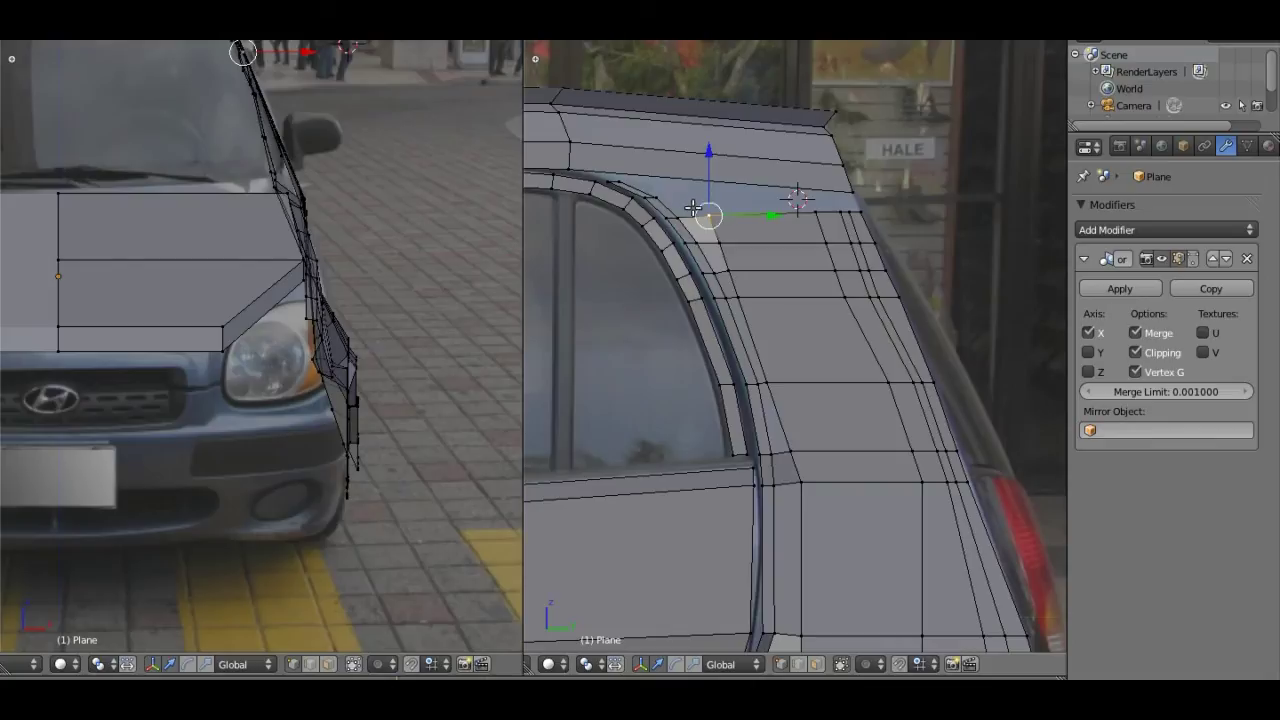
right_click(808, 211, "shift")
right_click(837, 212, "shift")
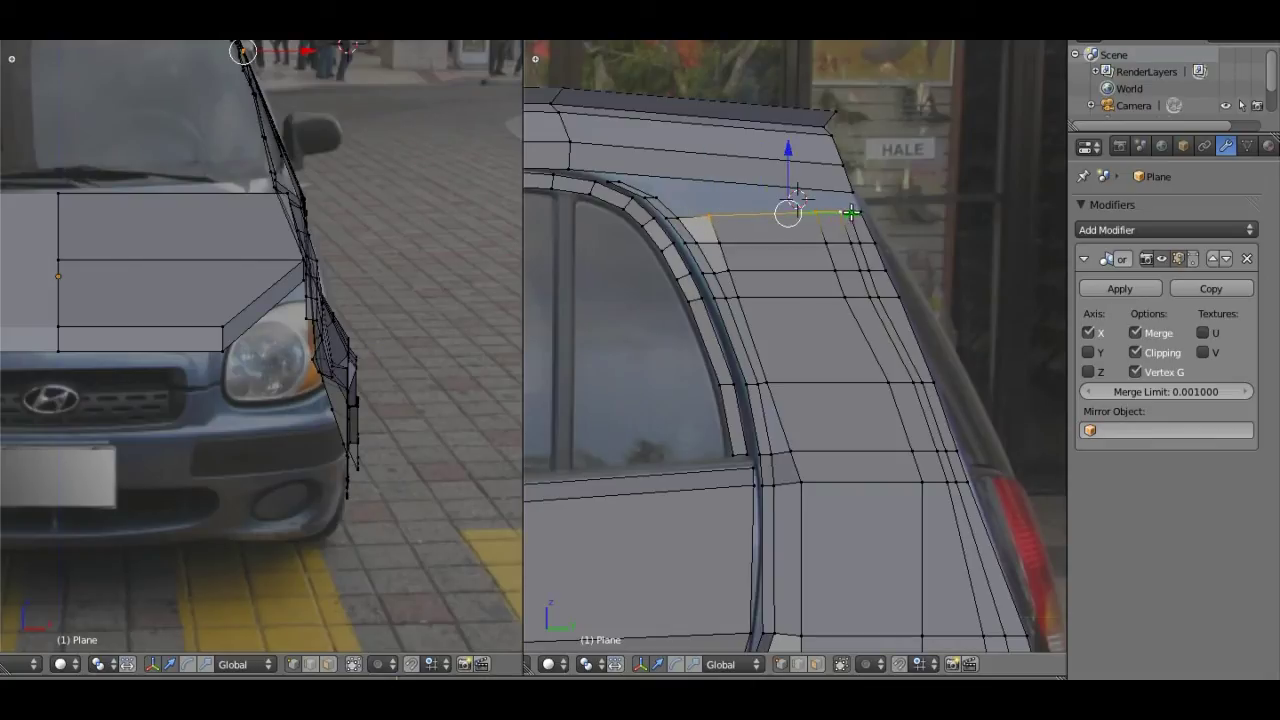
right_click(856, 212, "shift")
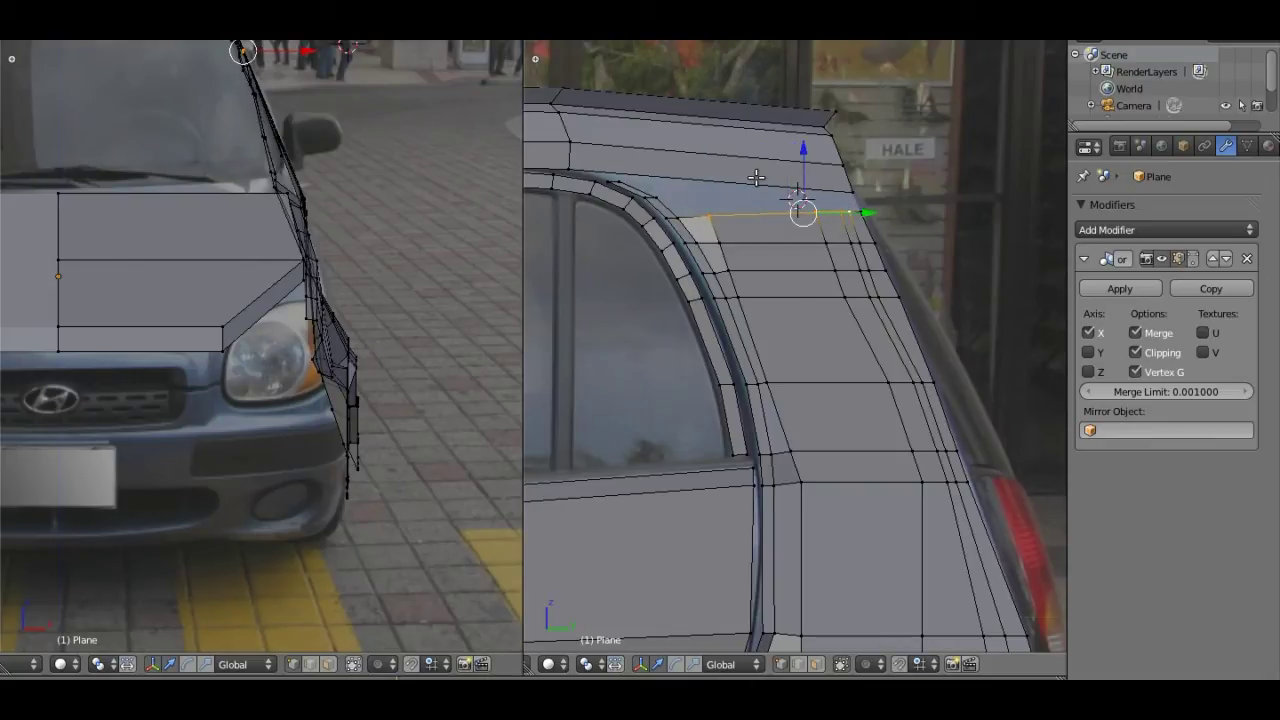
Step: Cut two edge loops across the roof
key("ctrl+r")
left_click(734, 133)
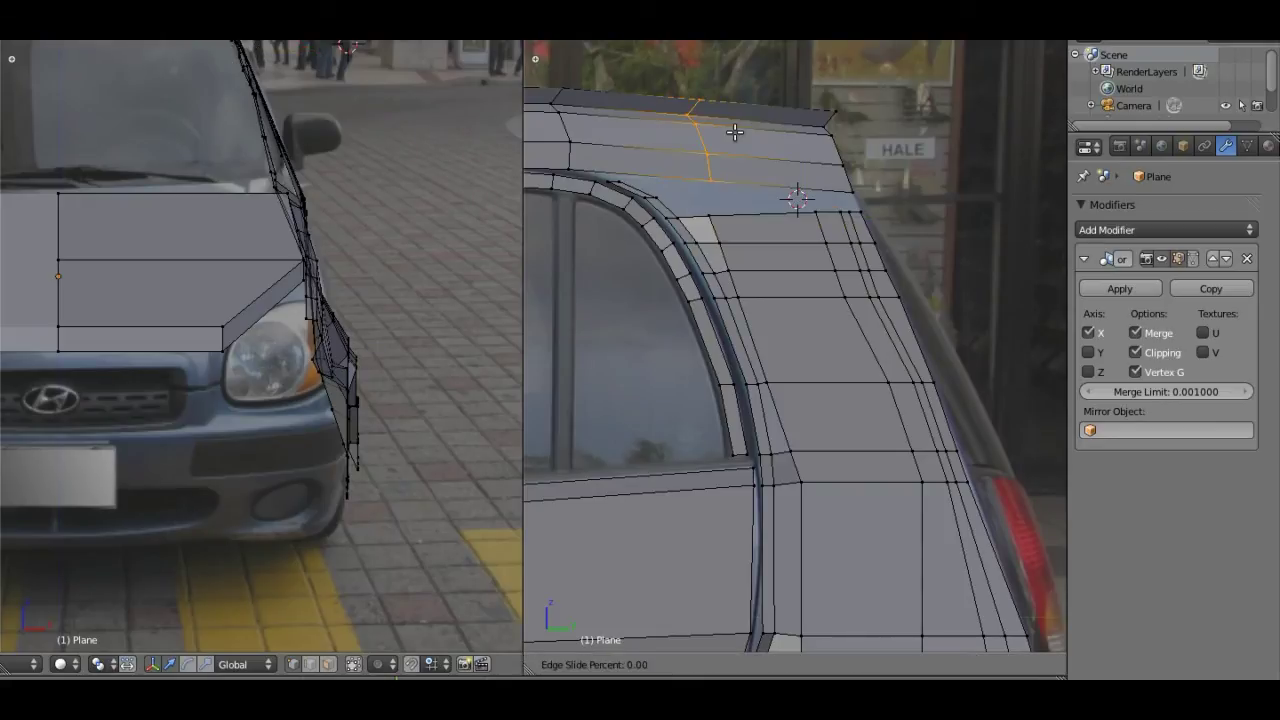
left_click(728, 132)
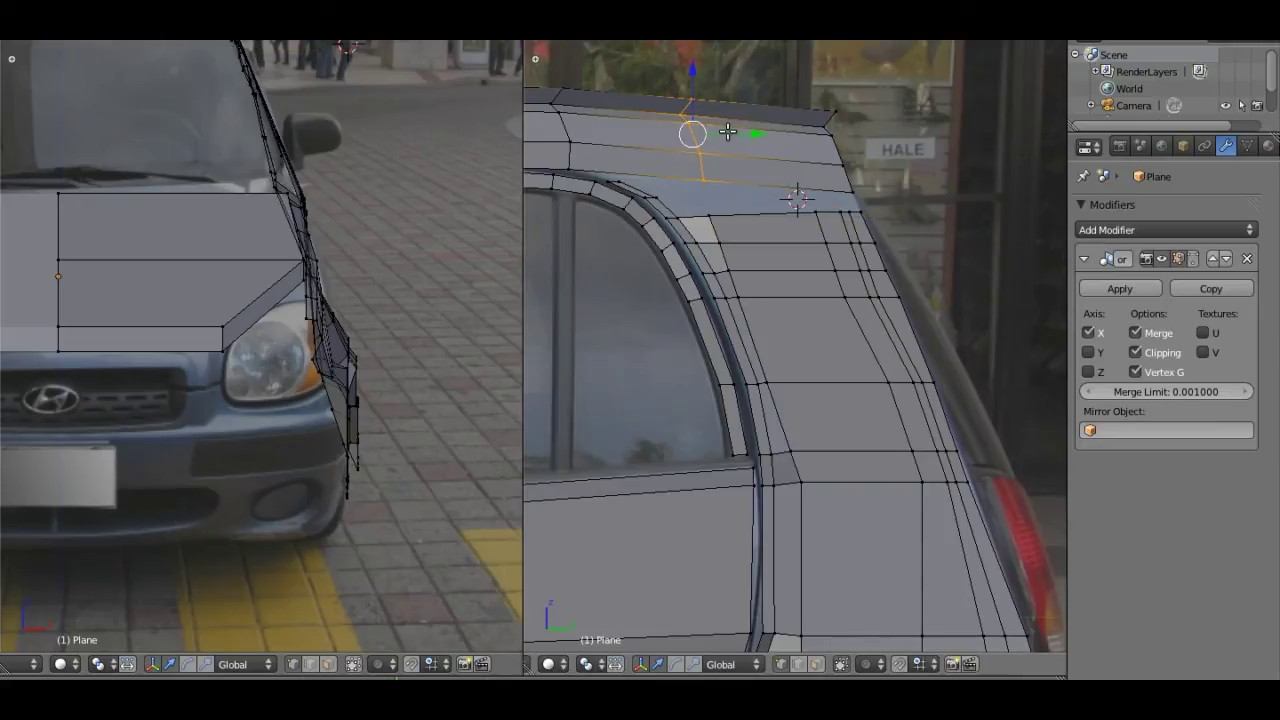
key("ctrl+r")
left_click(735, 128)
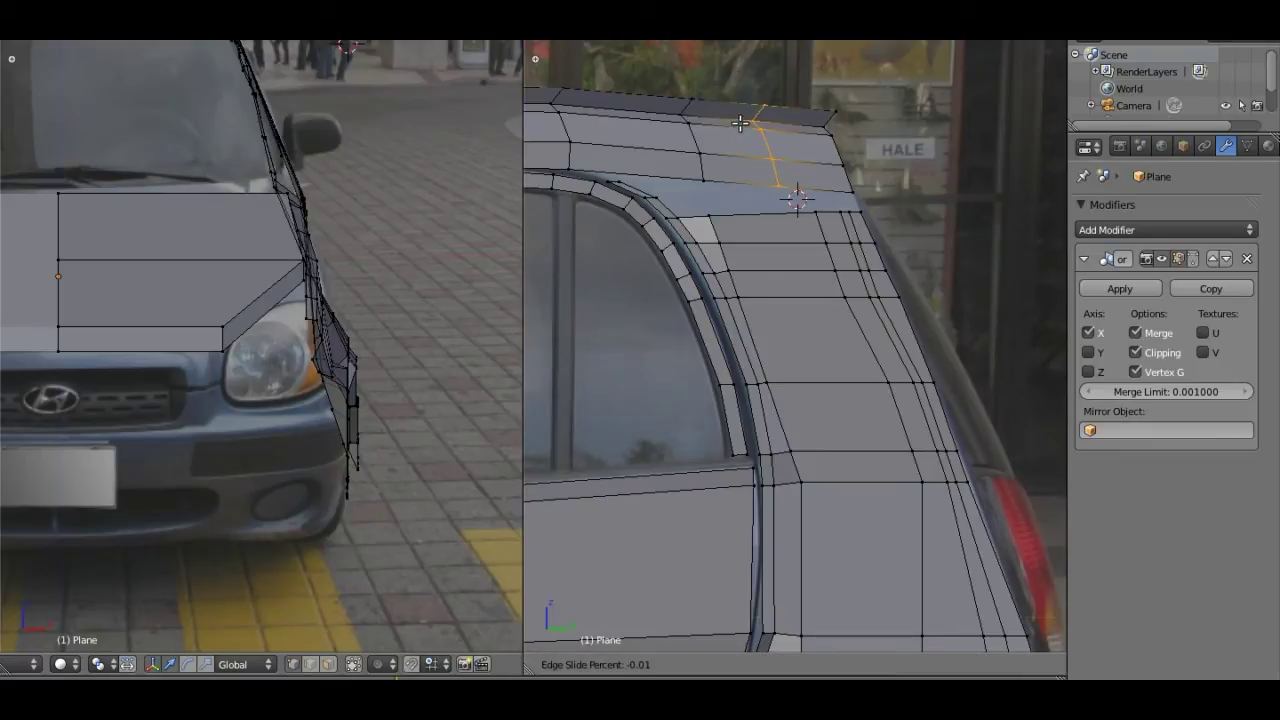
left_click(762, 121)
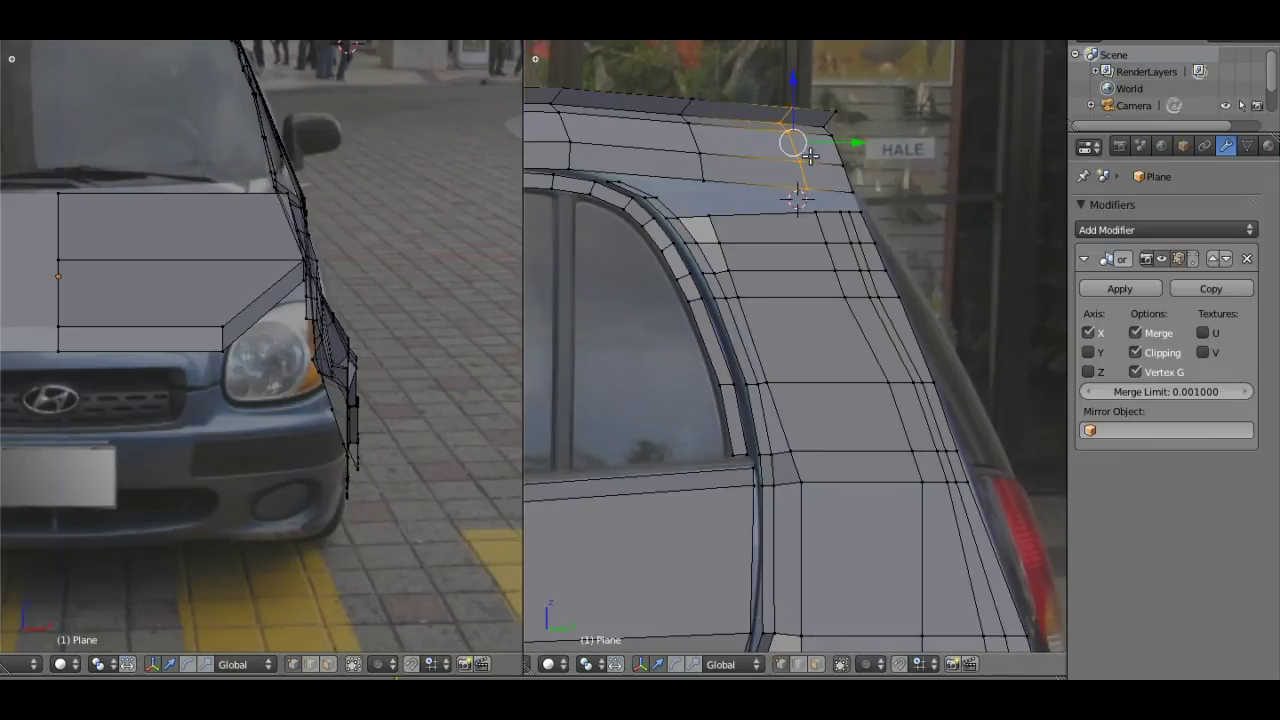
Step: Add a loop near the roof's rear corner and another along the roof's top edge
key("ctrl+r")
left_click(808, 155)
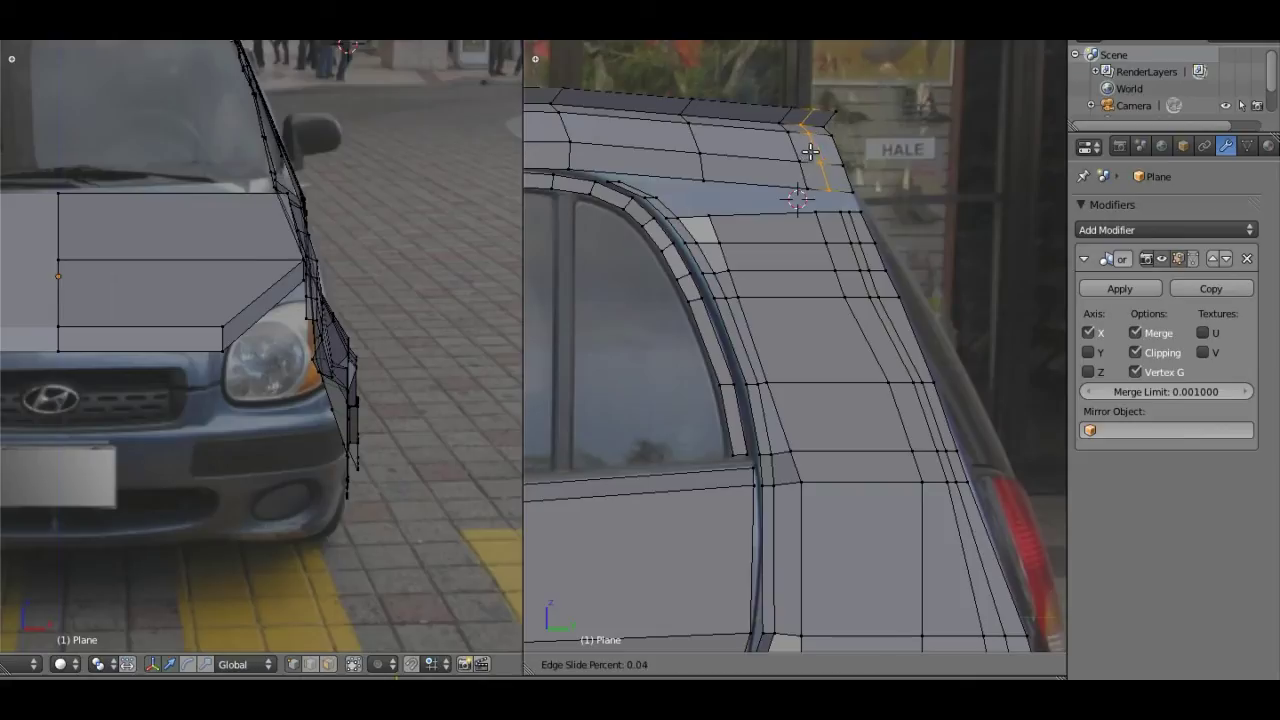
left_click(818, 150)
key("ctrl+r")
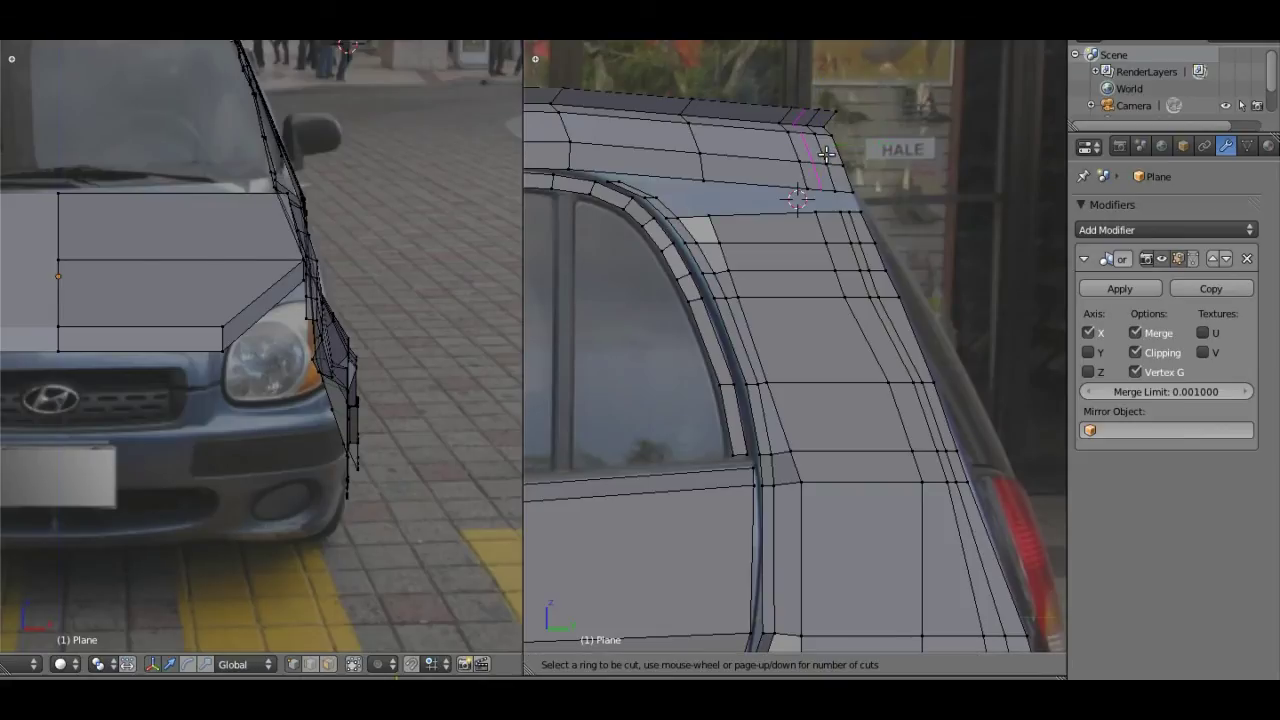
key("Escape")
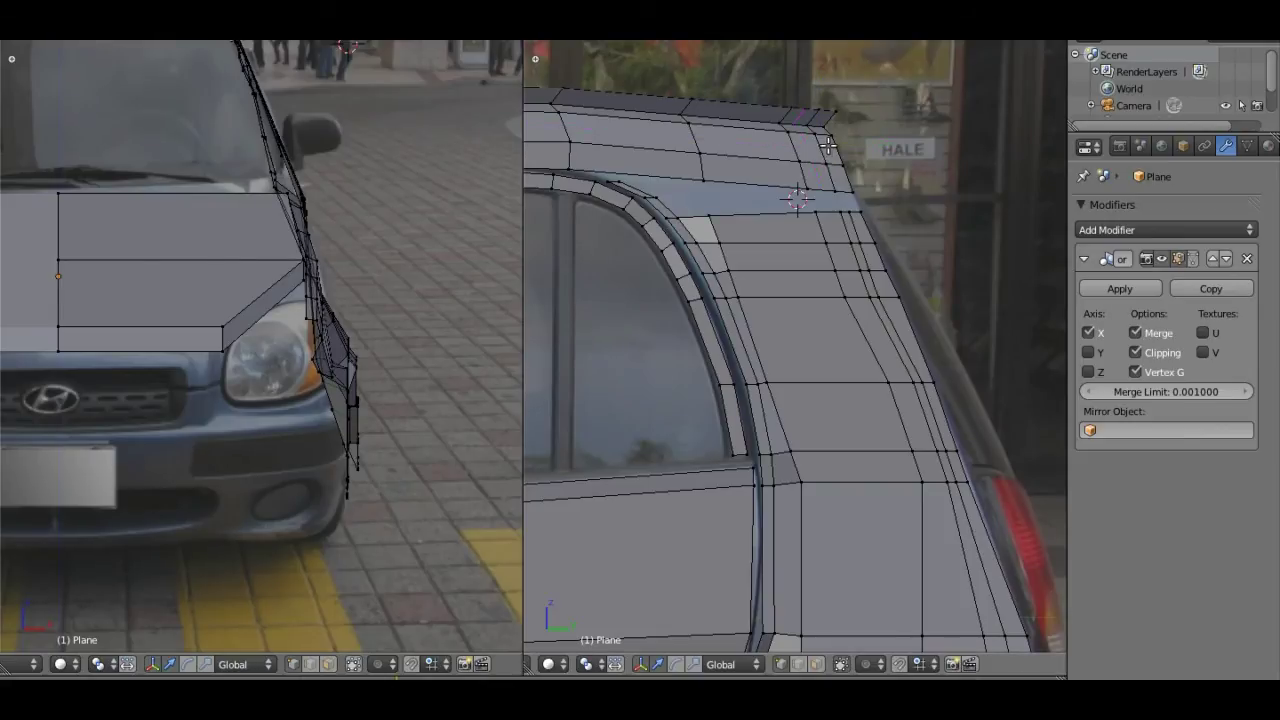
key("ctrl+r")
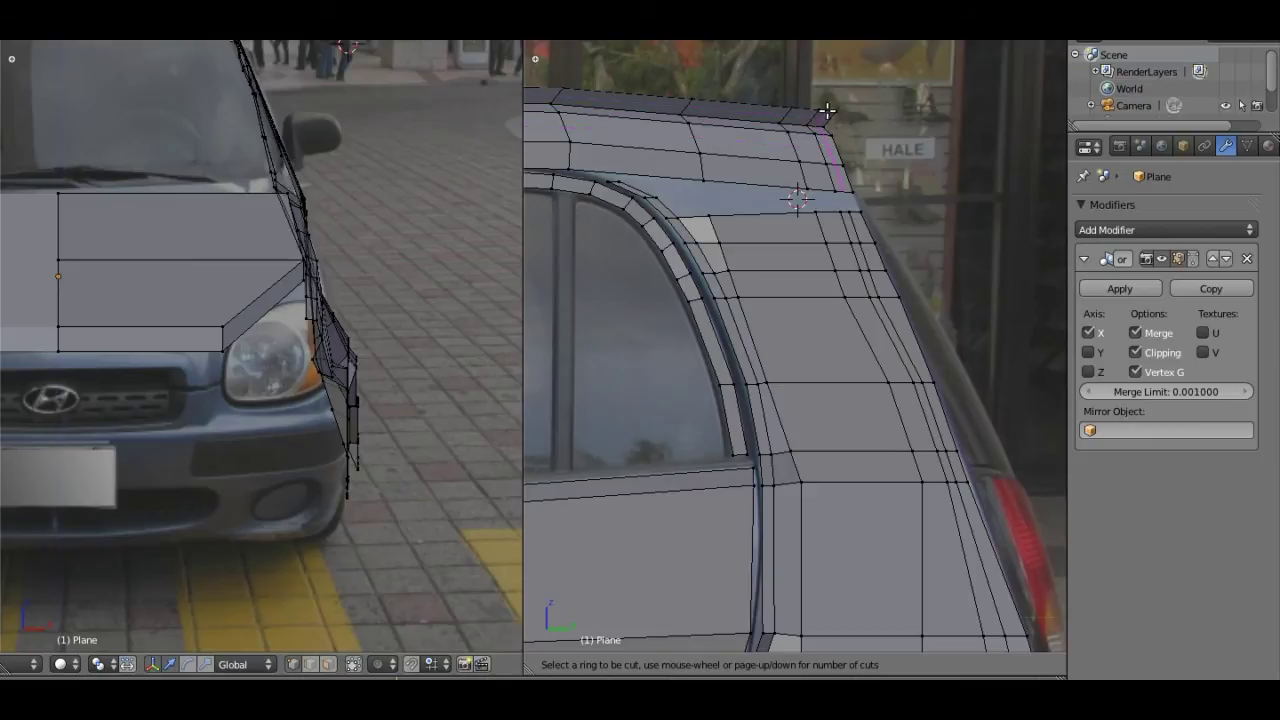
left_click(827, 110)
left_click(827, 110)
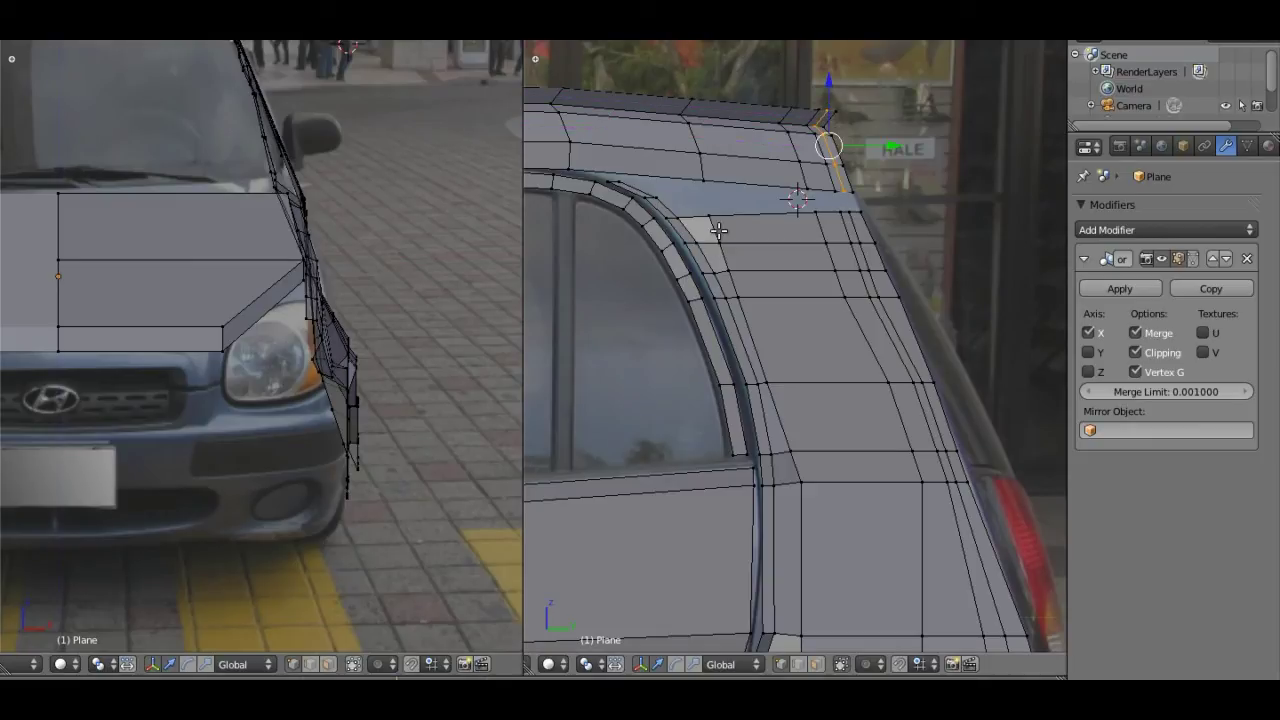
Step: Select roof-side edges, then pull the vertex near the rear corner slightly down onto the outline
right_click(706, 176, "alt")
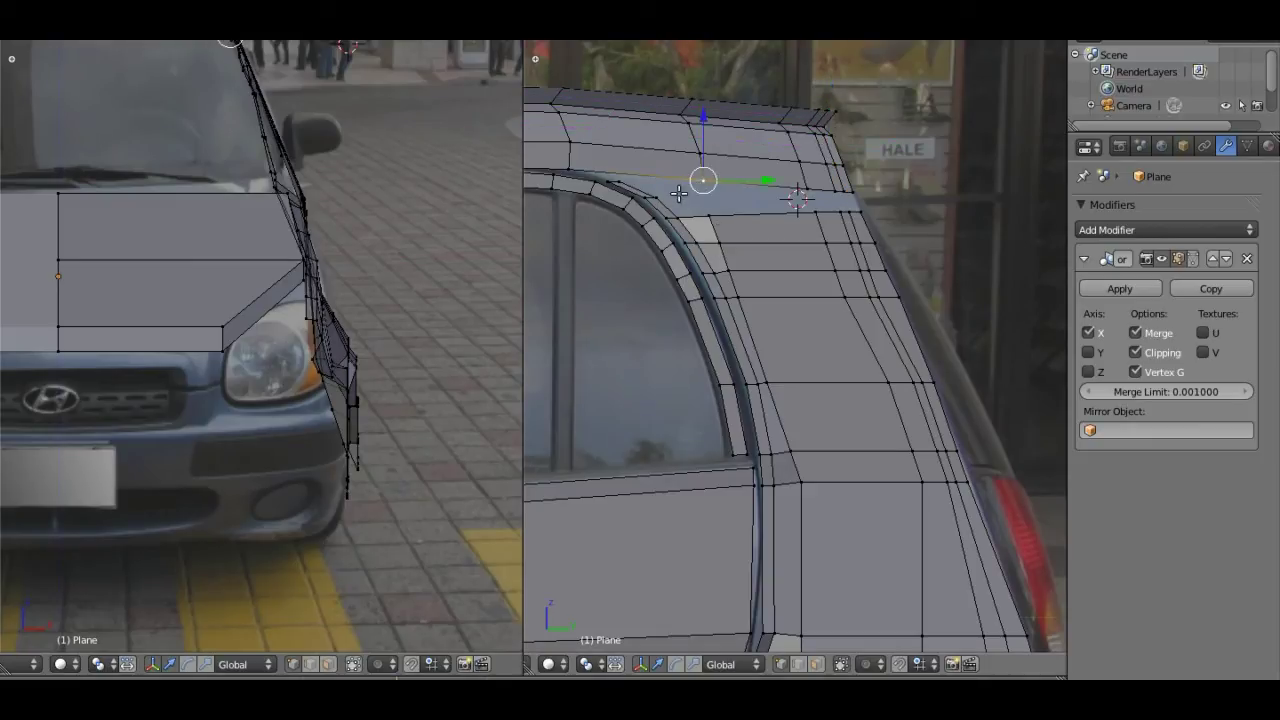
right_click(668, 200, "alt+shift")
right_click(681, 217, "alt+shift")
right_click(715, 210, "alt+shift")
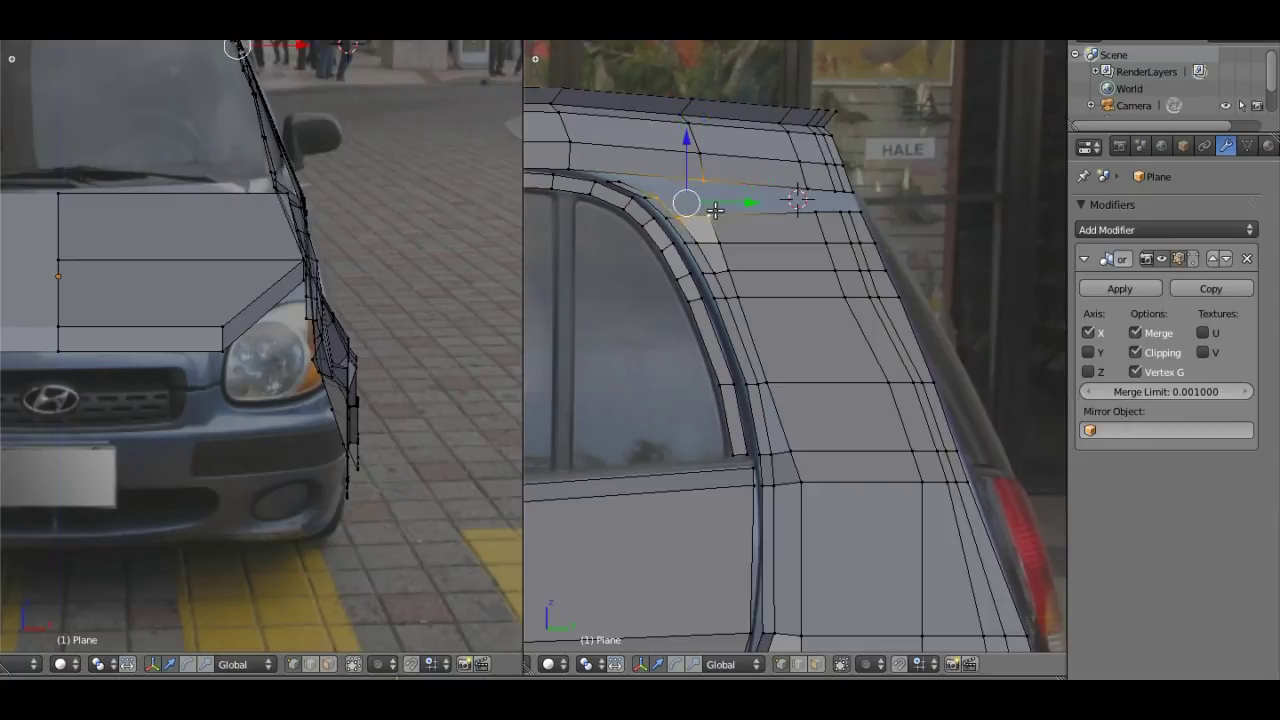
right_click(708, 181, "alt")
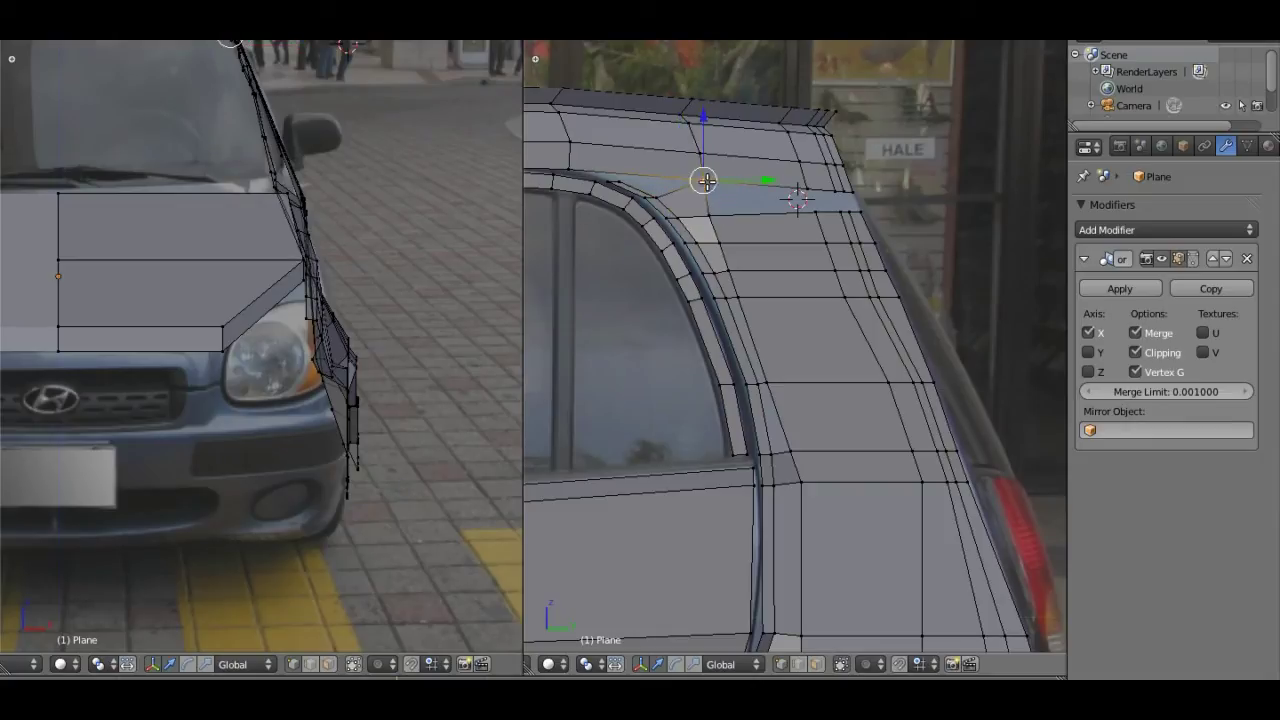
right_click(805, 185, "alt+shift")
right_click(815, 205, "alt+shift")
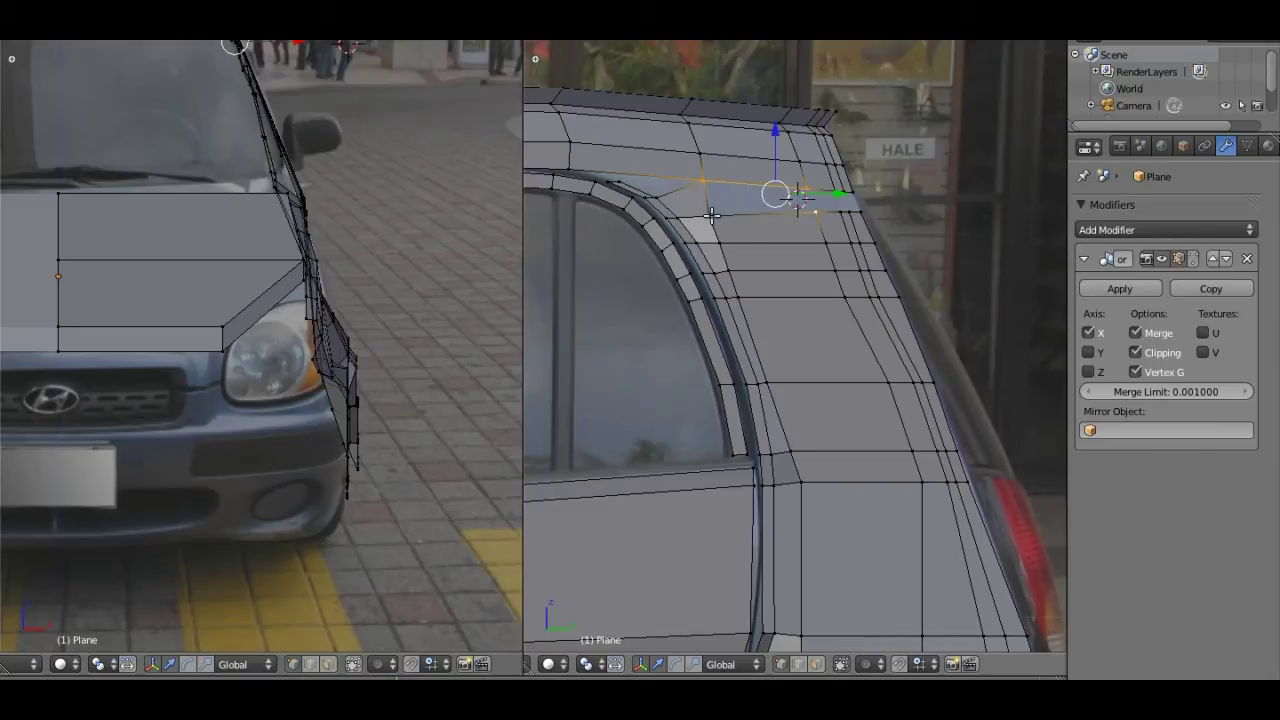
right_click(715, 216, "alt+shift")
right_click(835, 192)
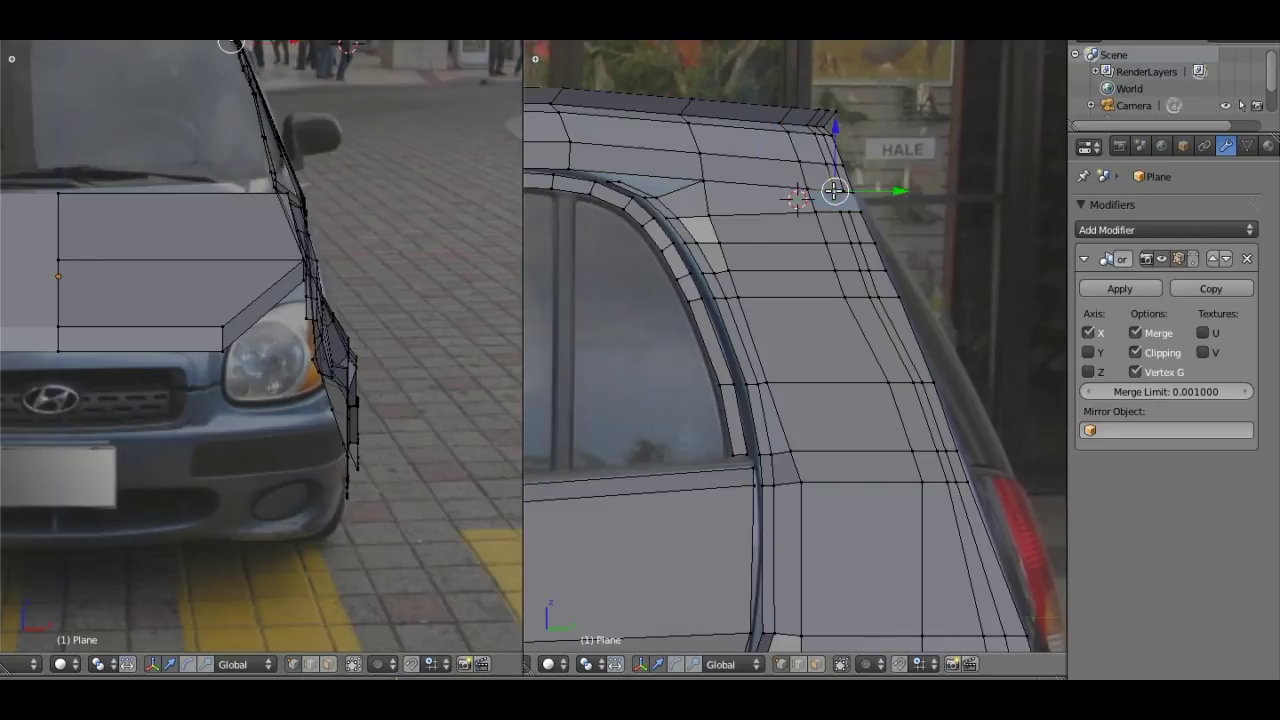
left_click_drag(836, 192, 826, 200)
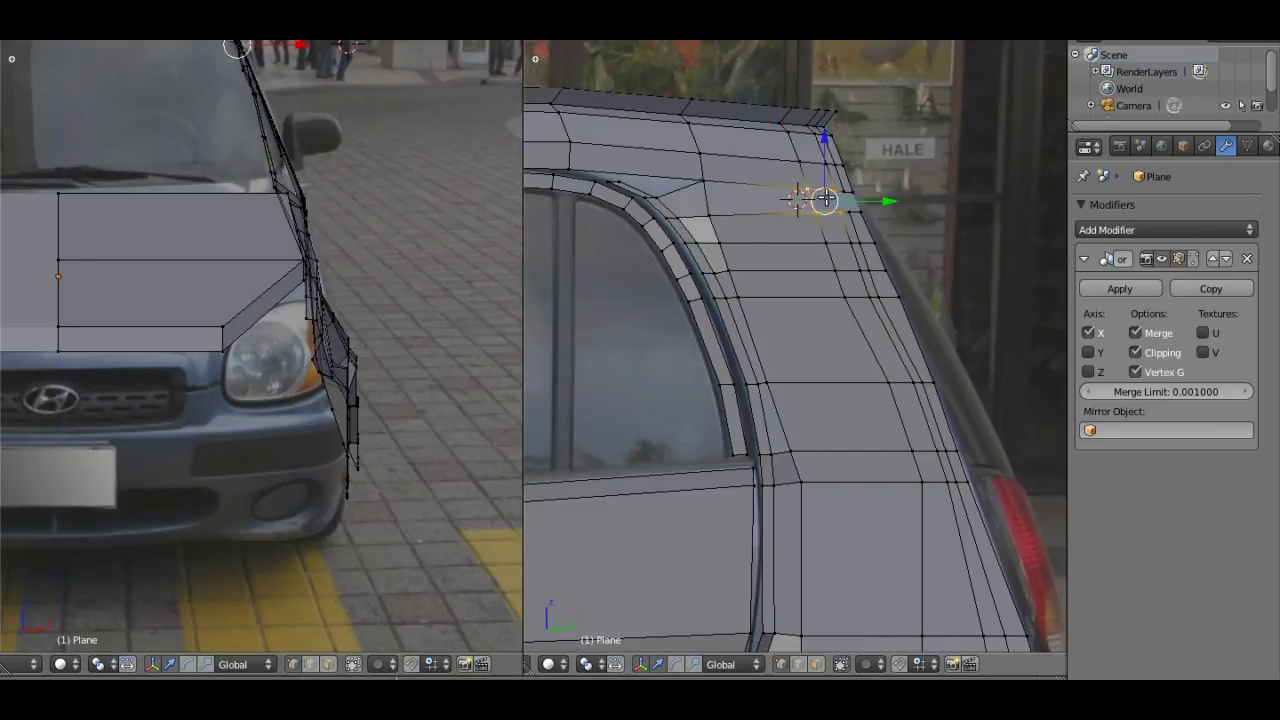
Step: Select four boundary vertices along the mesh's outer roof edge
scroll(826, 200, "up", 2)
scroll(826, 200, "up", 2)
mouse_move(826, 197)
middle_mouse_down("shift")
mouse_move(853, 229)
mouse_move(814, 316)
middle_mouse_up("shift")
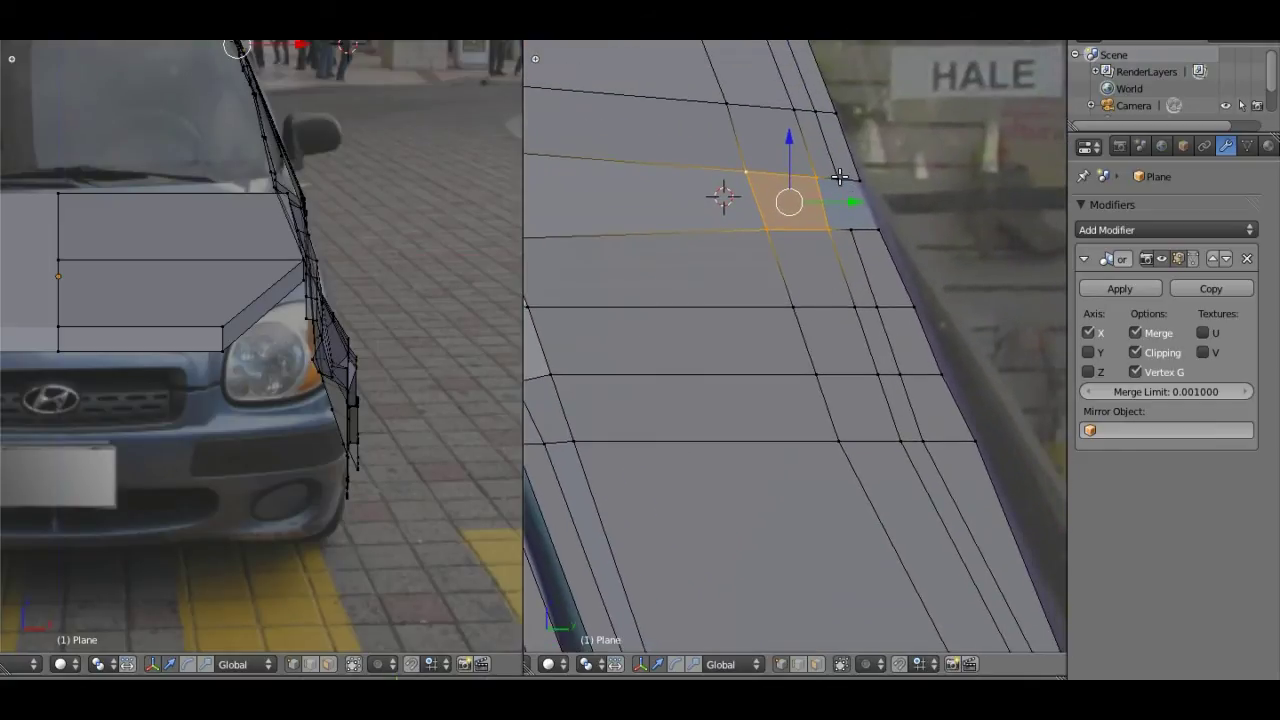
right_click(820, 176)
right_click(848, 229, "shift")
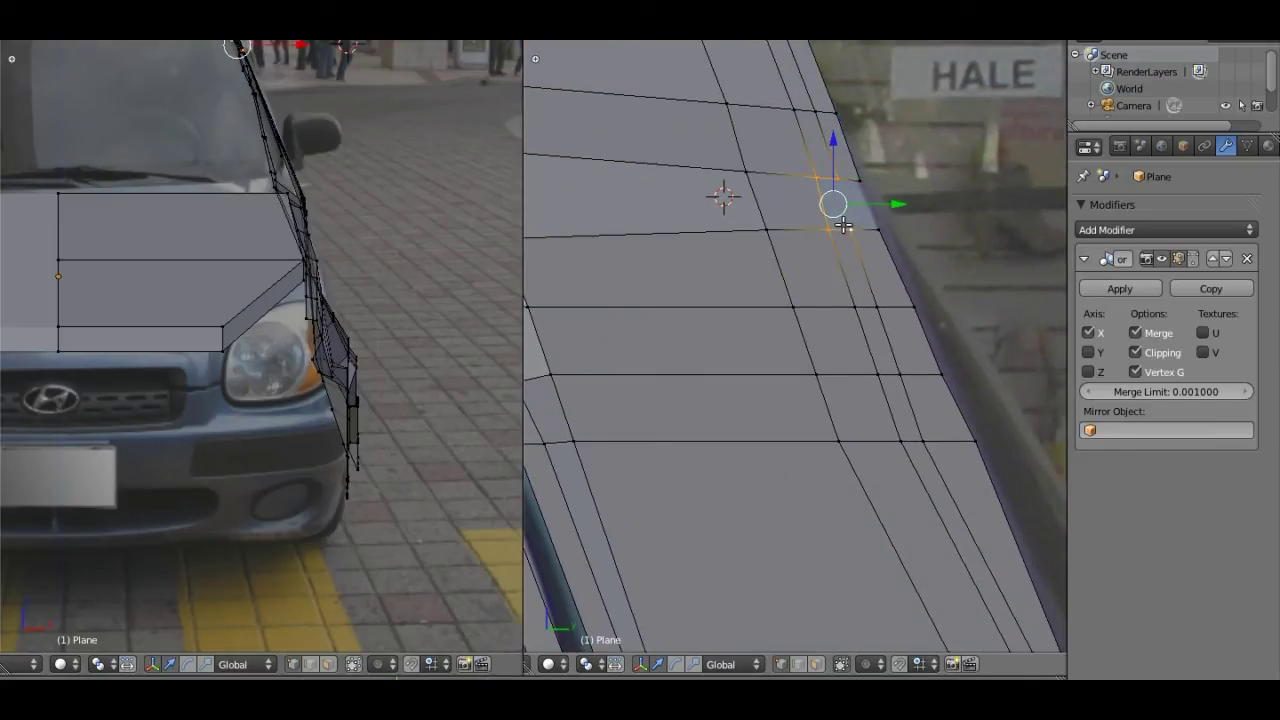
right_click(855, 178)
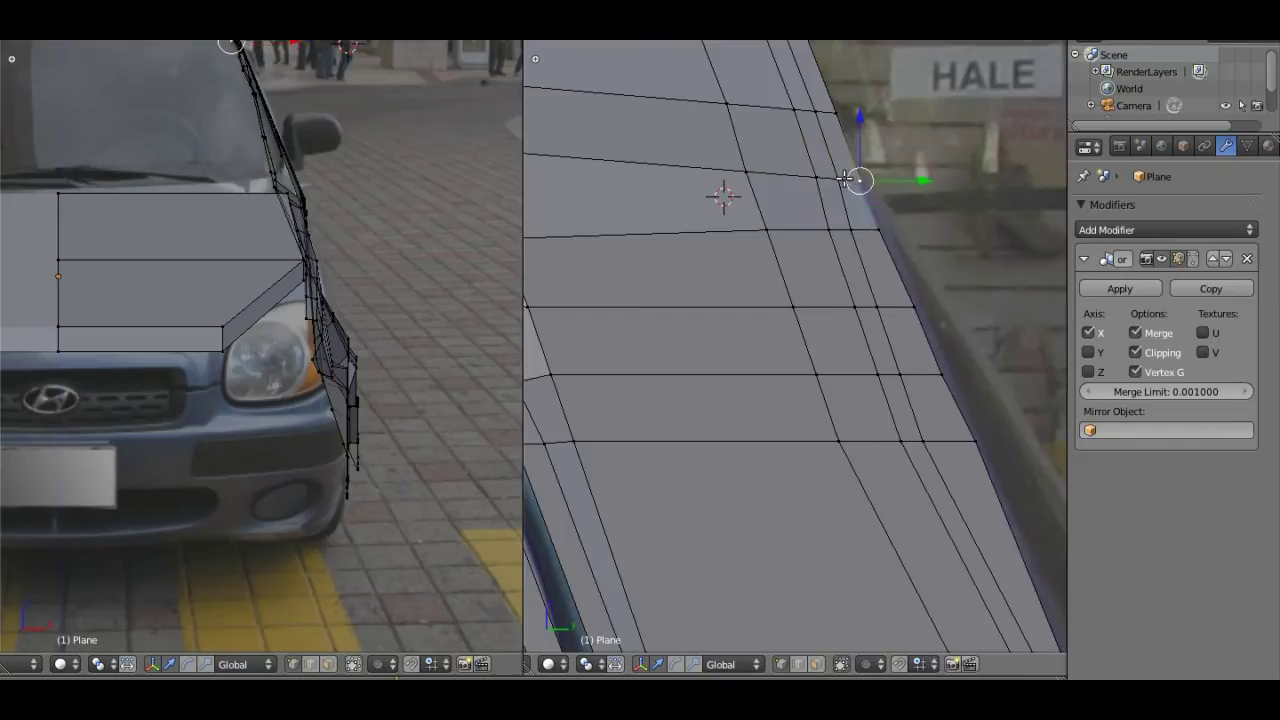
right_click(866, 229, "shift")
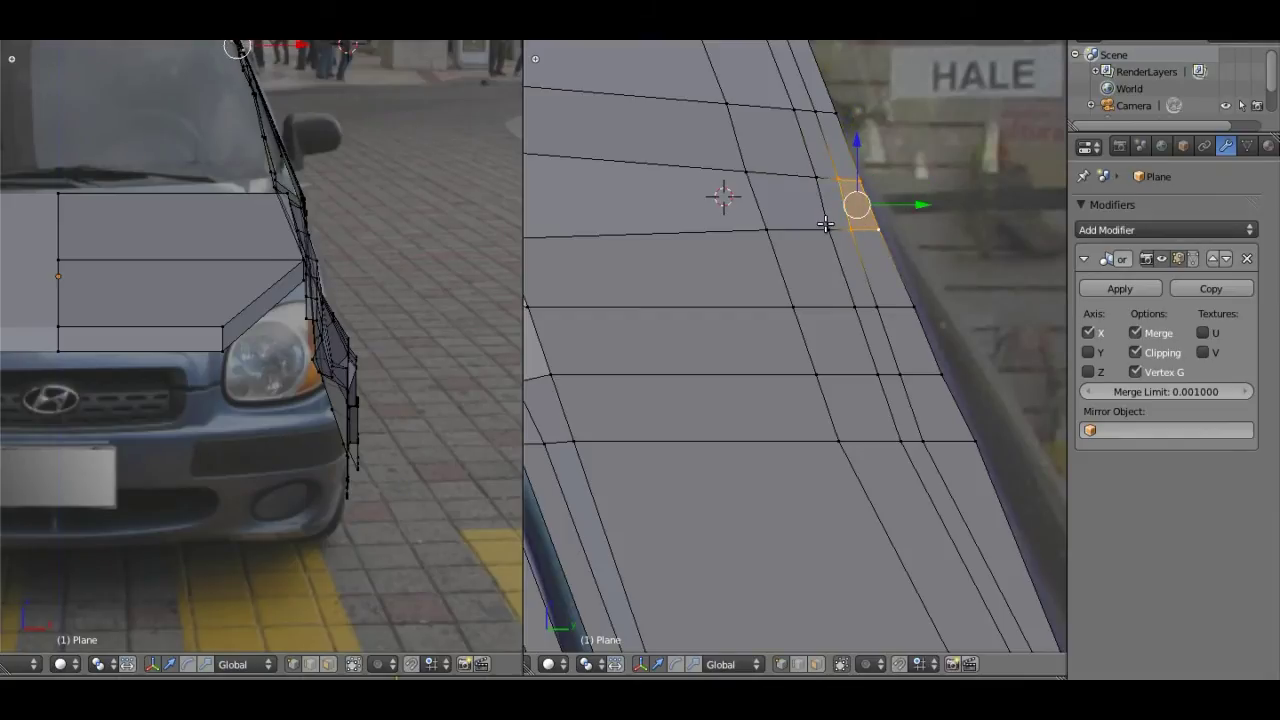
Step: Cut a new edge loop across the roof corner above the rear window
scroll(757, 277, "down", 4)
scroll(766, 286, "down", 1)
scroll(661, 307, "down", 1)
mouse_move(661, 307)
middle_mouse_down("shift")
mouse_move(691, 297)
mouse_move(856, 383)
middle_mouse_up("shift")
scroll(680, 297, "up", 2)
scroll(674, 295, "up", 2)
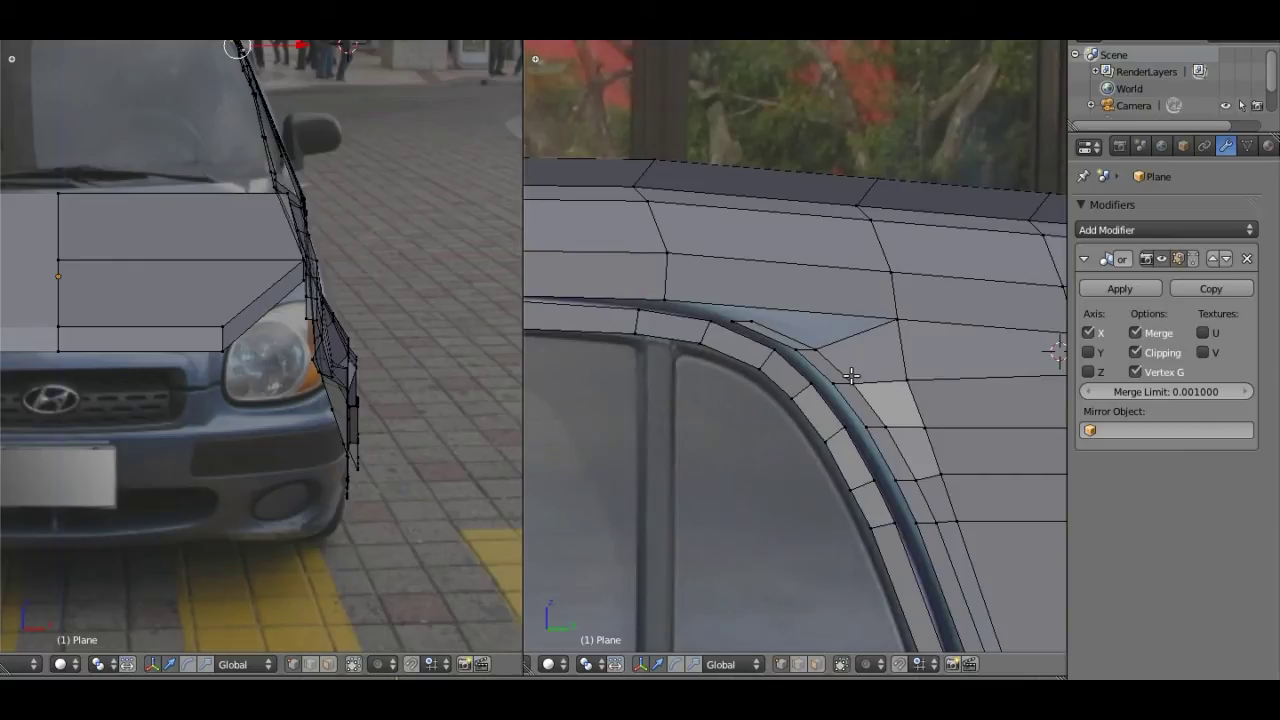
key("ctrl+r")
left_click(769, 246)
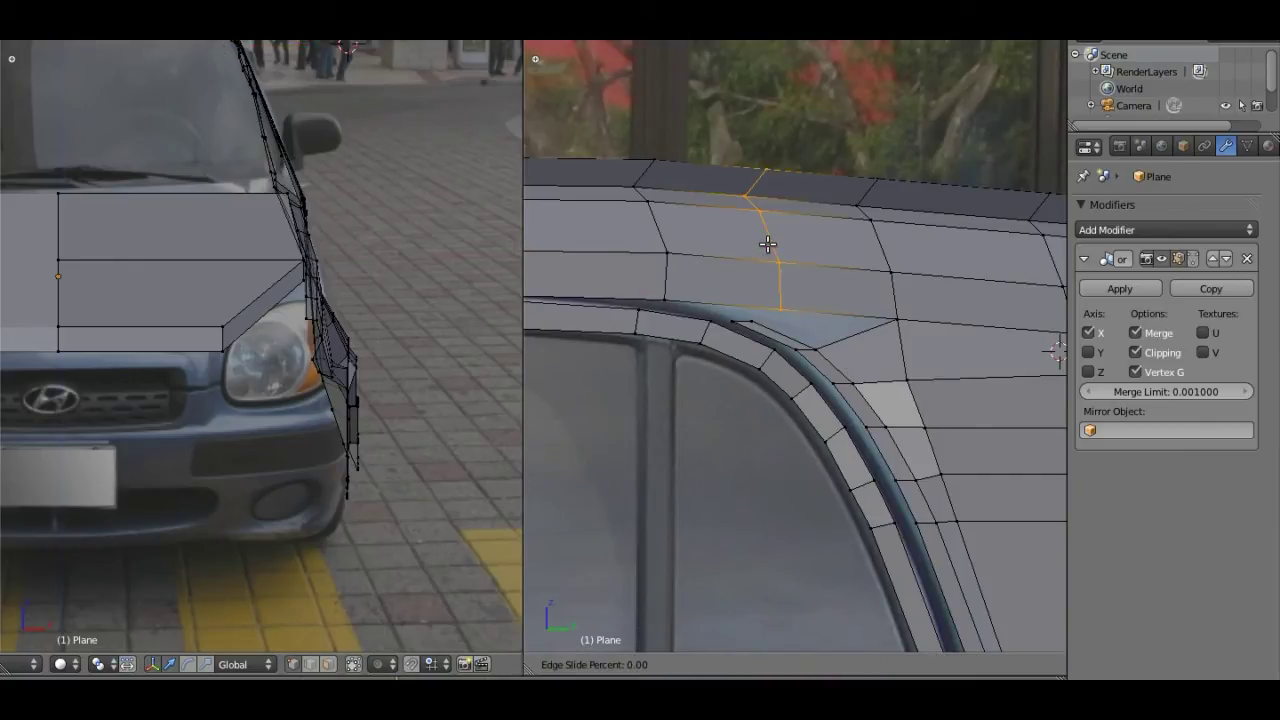
left_click(746, 250)
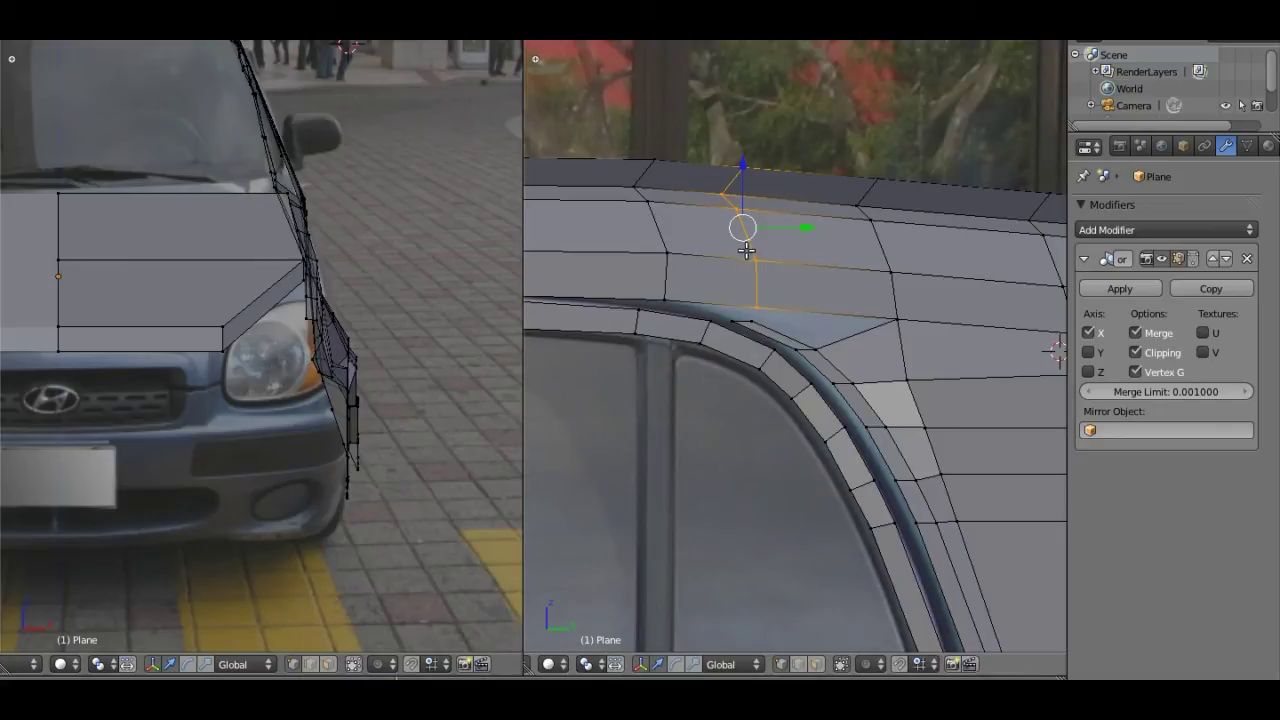
Step: Fill a triangular face from three roof-corner vertices, then select two rear-window corner vertices
right_click(756, 305)
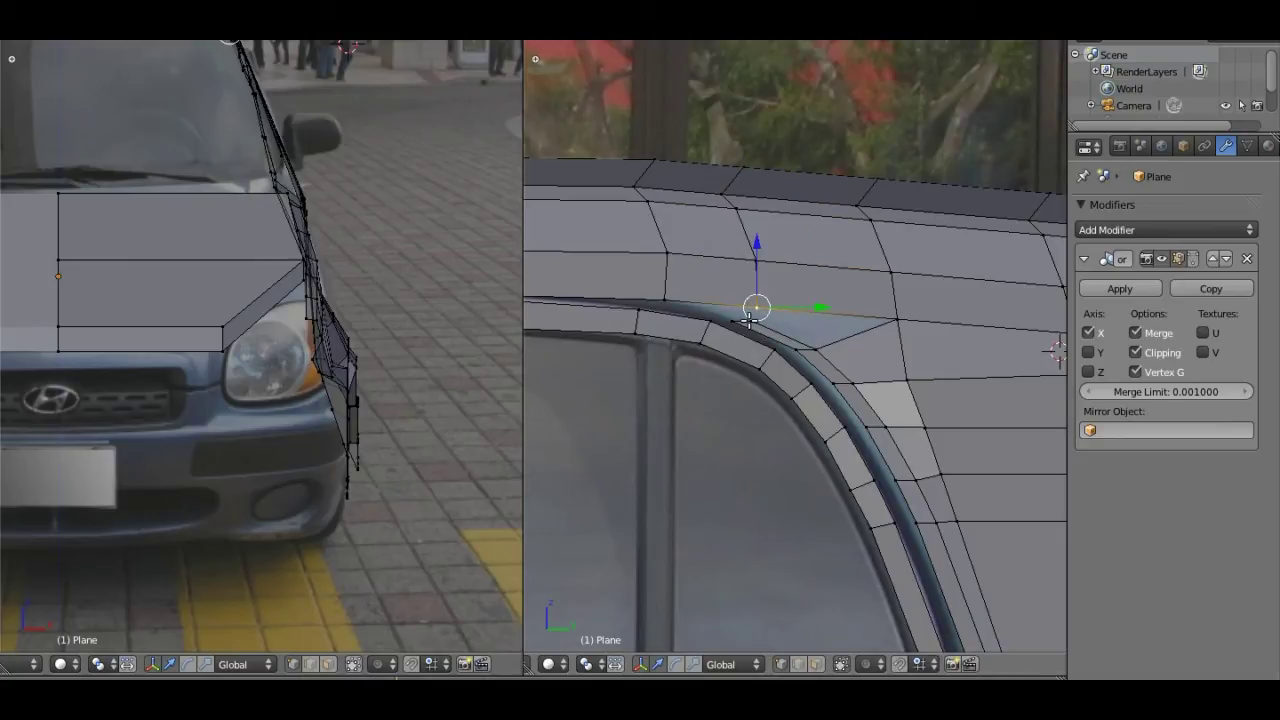
right_click(815, 346, "shift")
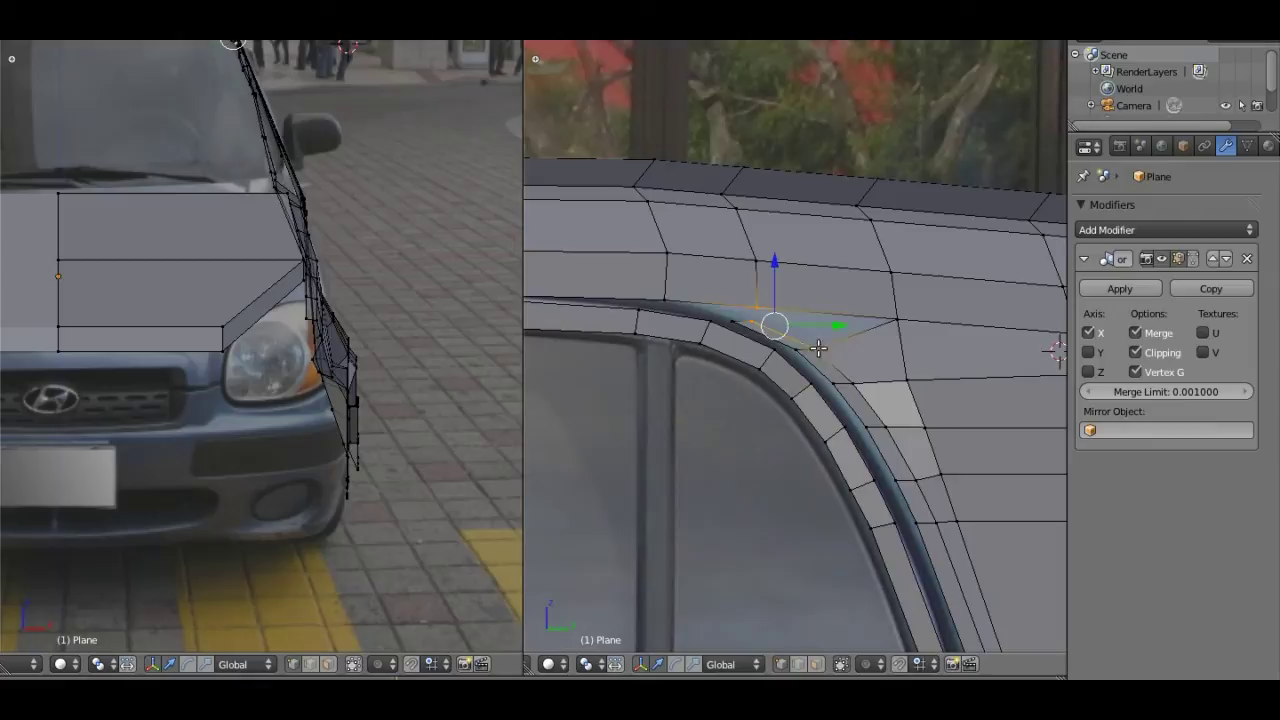
right_click(897, 320, "shift")
key("f")
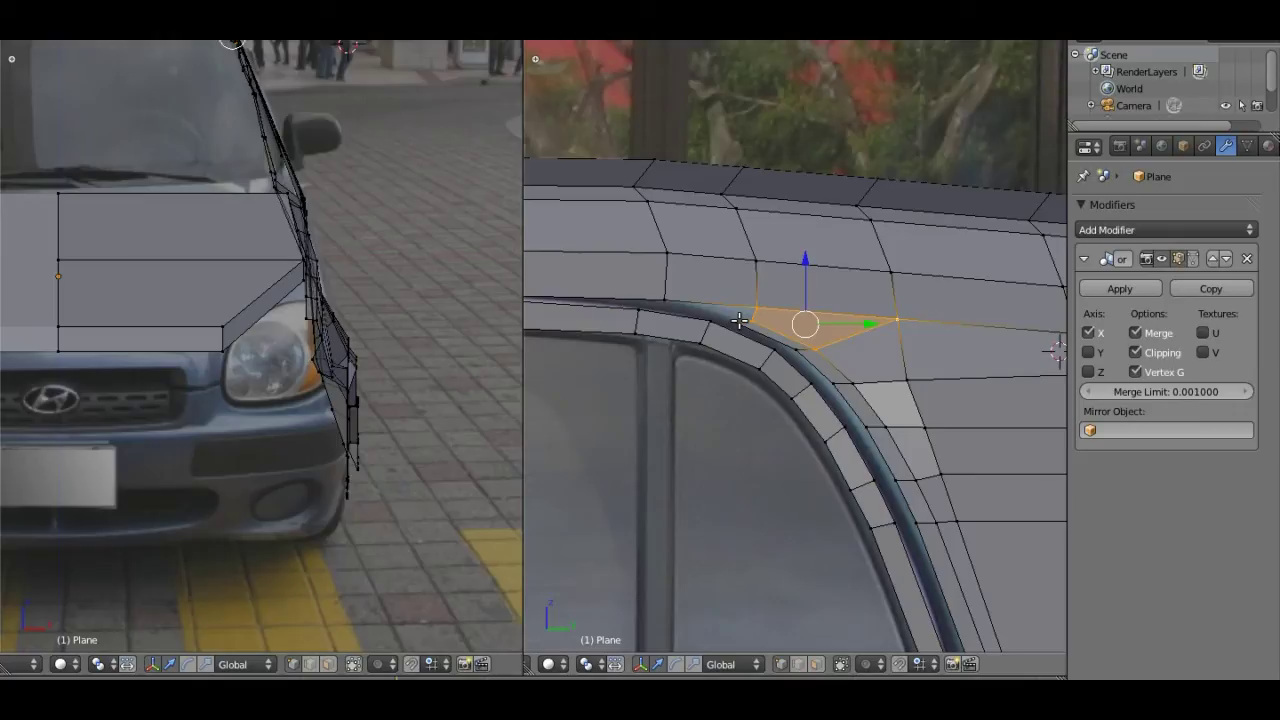
right_click(736, 319)
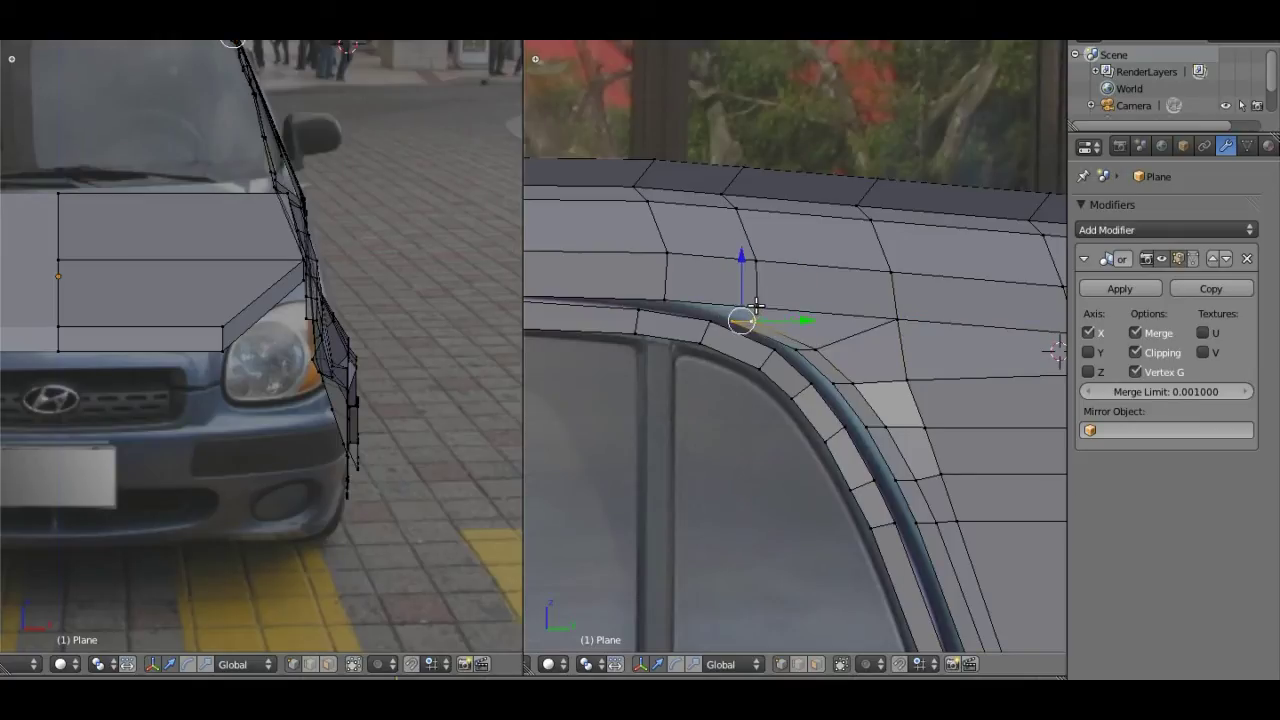
right_click(689, 273, "shift")
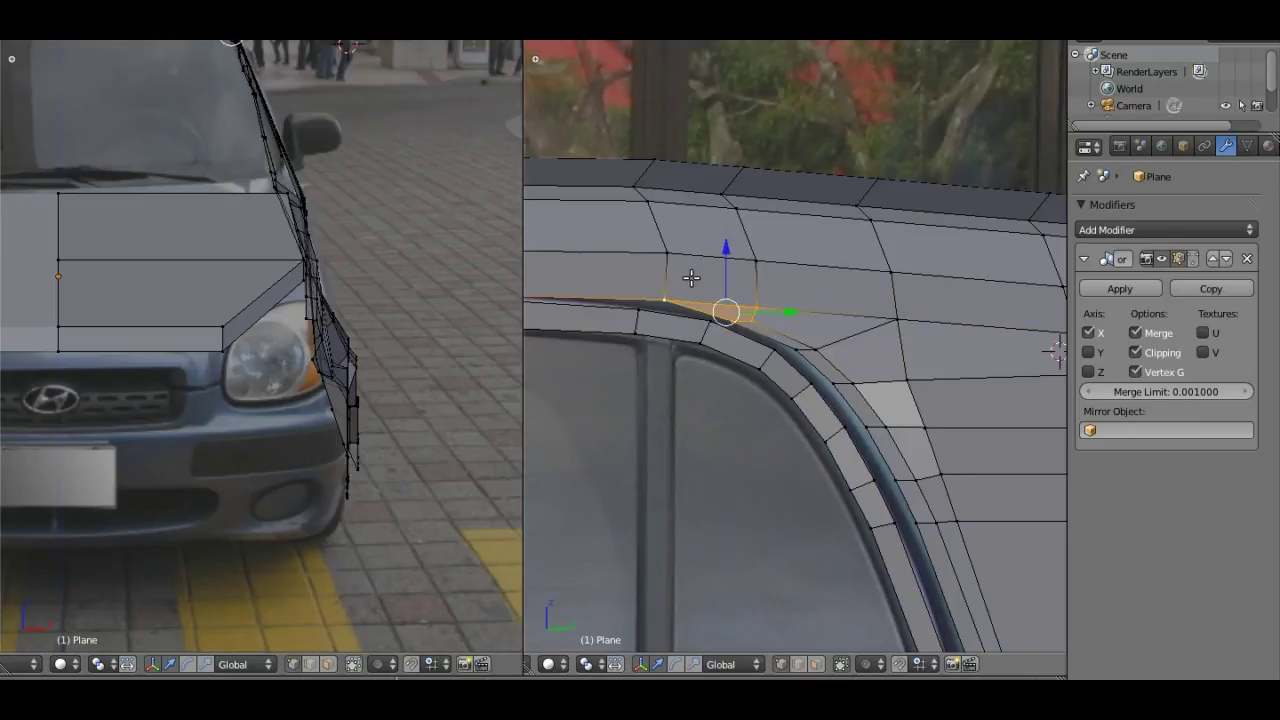
Step: Check the roofline from the side, then bring the hood and headlight into the front view
scroll(690, 275, "down", 3)
scroll(691, 277, "up", 1)
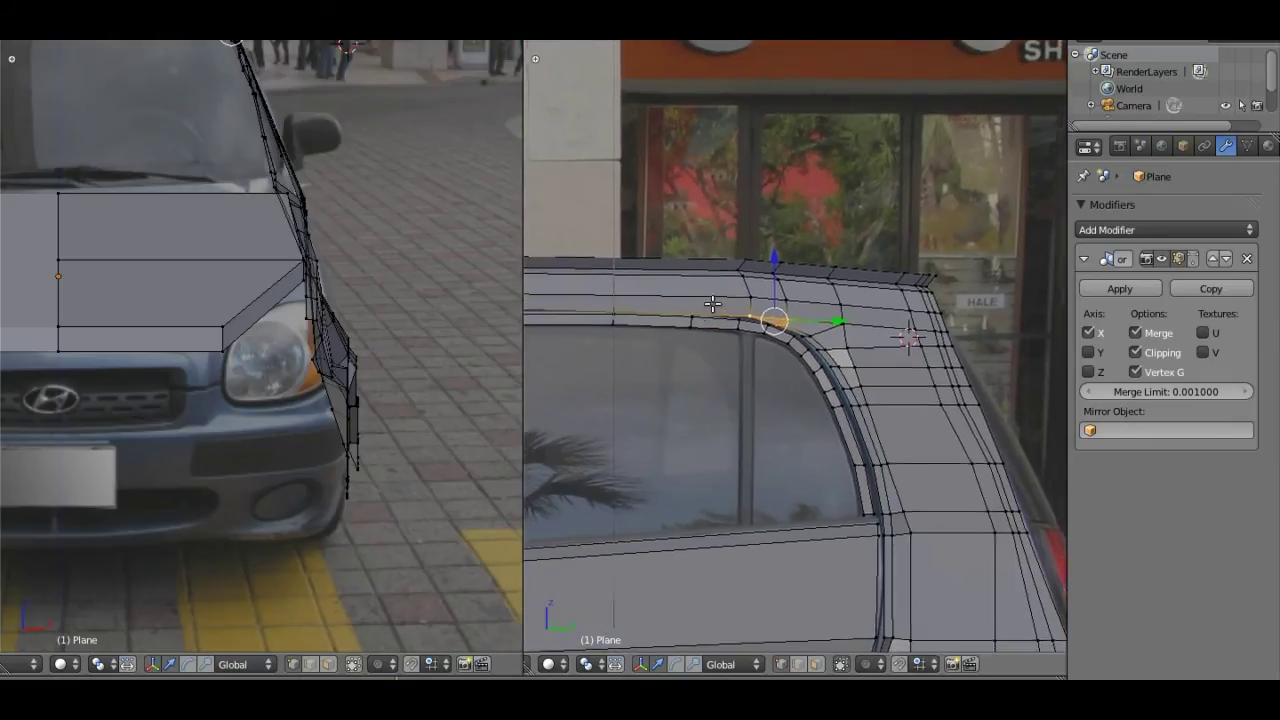
middle_click_drag(691, 277, 812, 198, "shift")
scroll(717, 227, "down", 6)
scroll(714, 243, "up", 1)
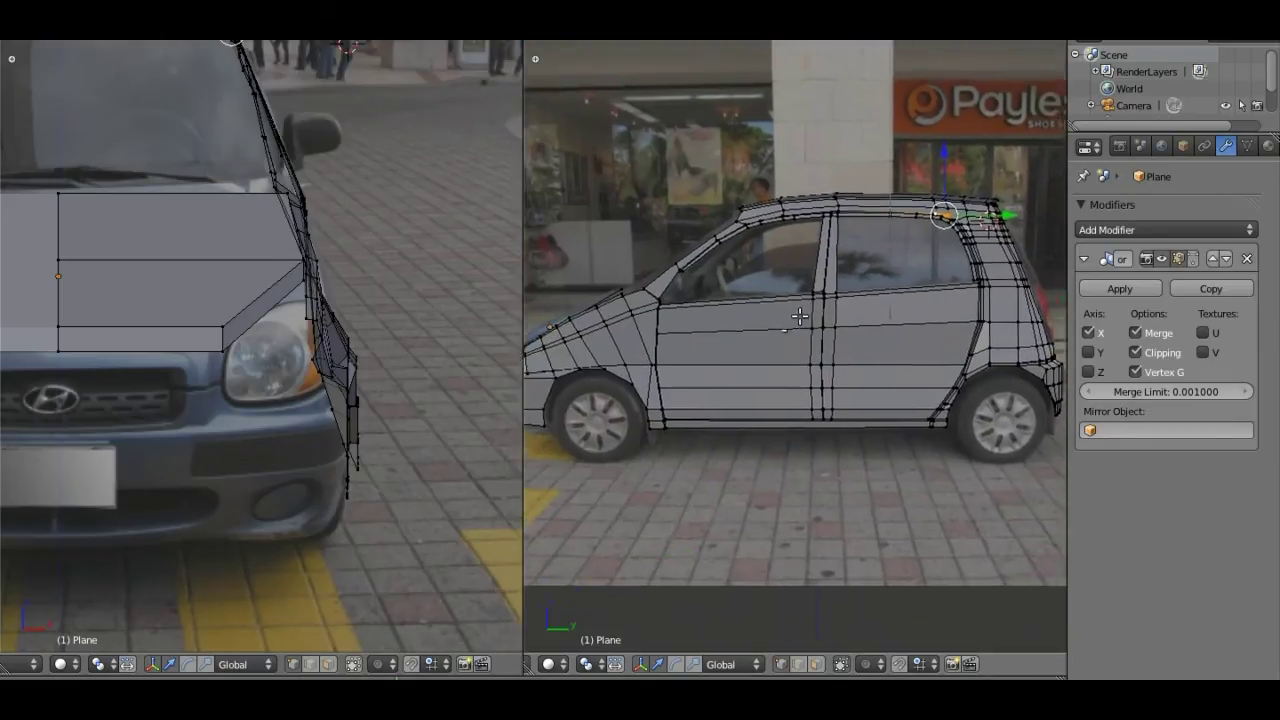
middle_click_drag(791, 314, 807, 310, "shift")
scroll(805, 310, "down", 1)
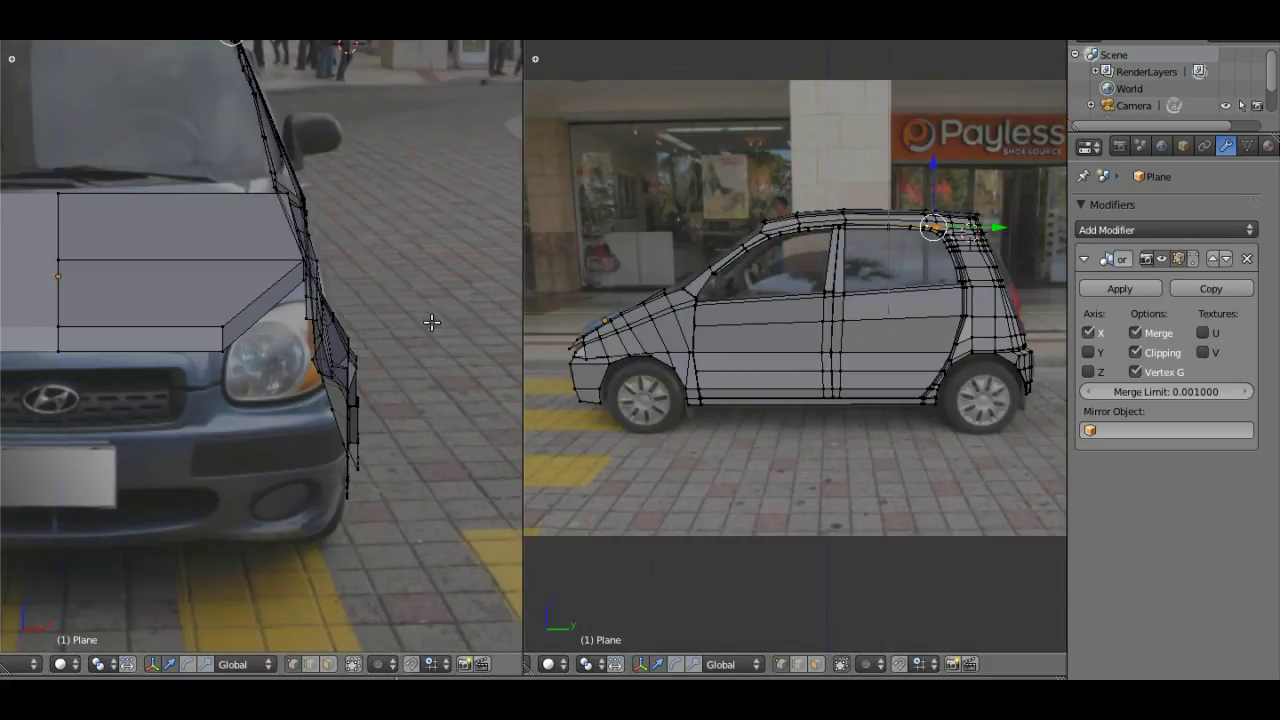
middle_click_drag(212, 354, 368, 325, "shift")
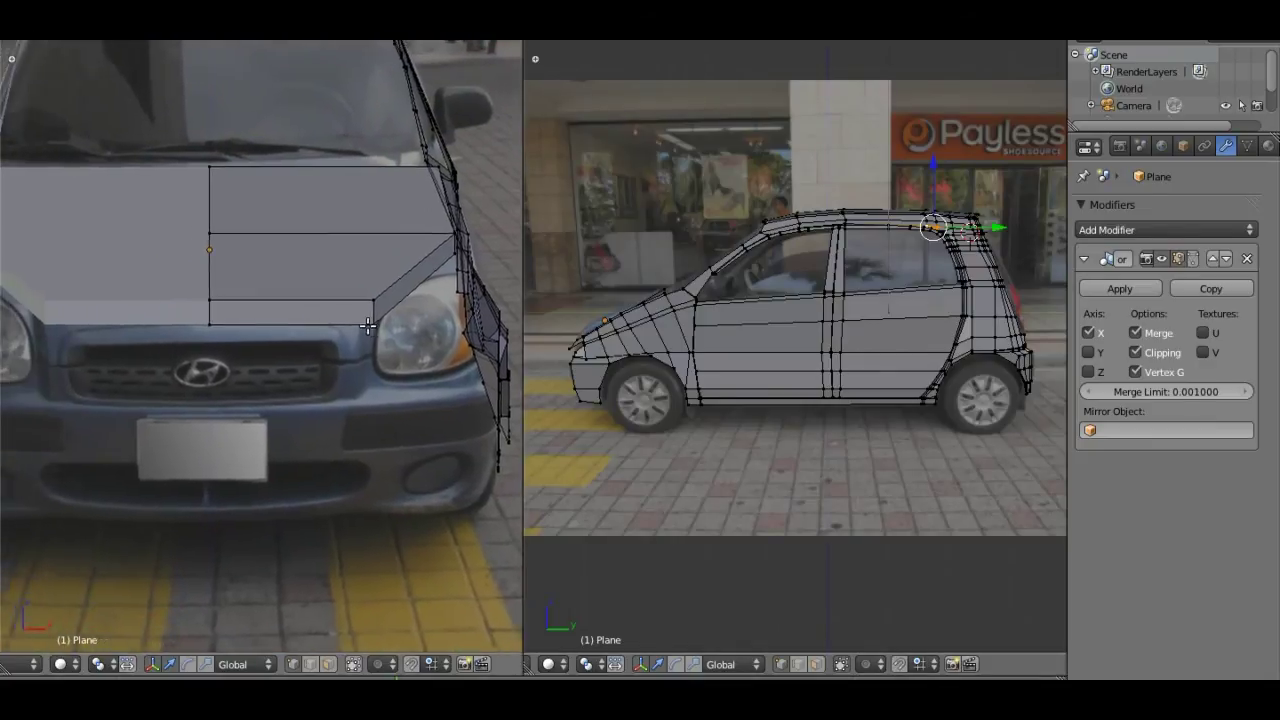
scroll(368, 325, "up", 1)
scroll(372, 330, "up", 1)
scroll(380, 340, "up", 1)
scroll(398, 362, "up", 2)
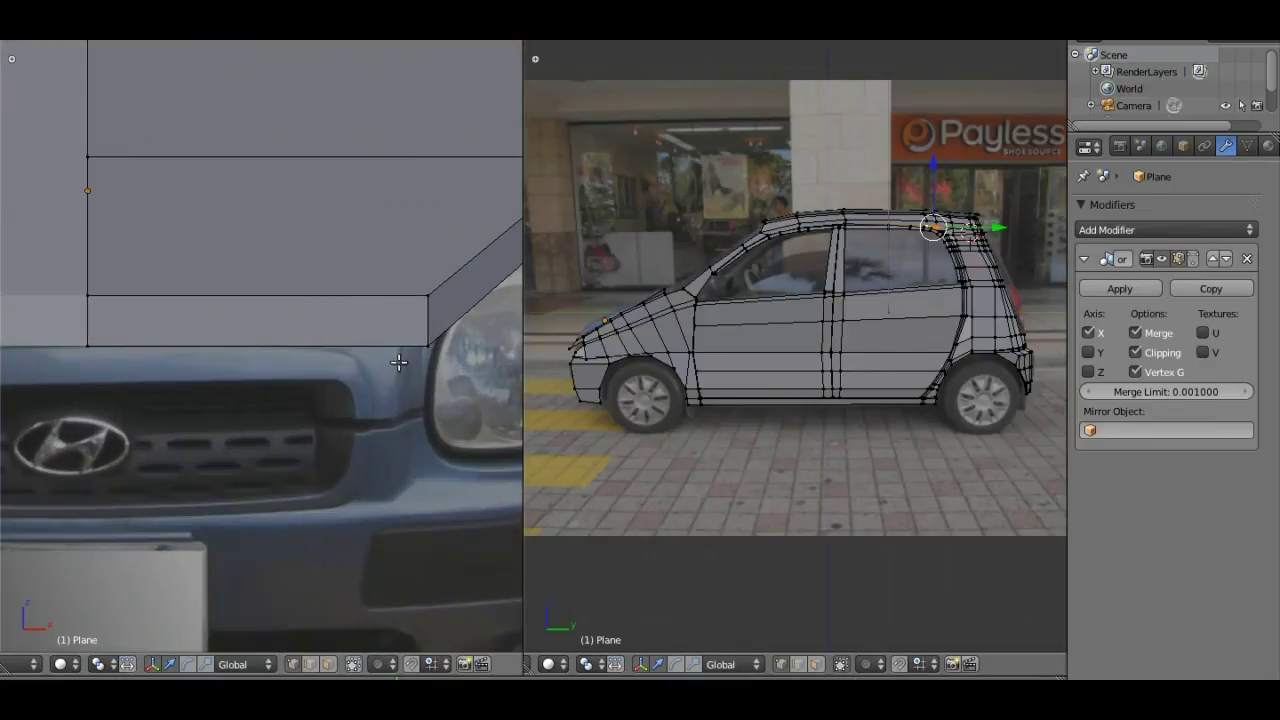
middle_click_drag(398, 362, 267, 325, "shift")
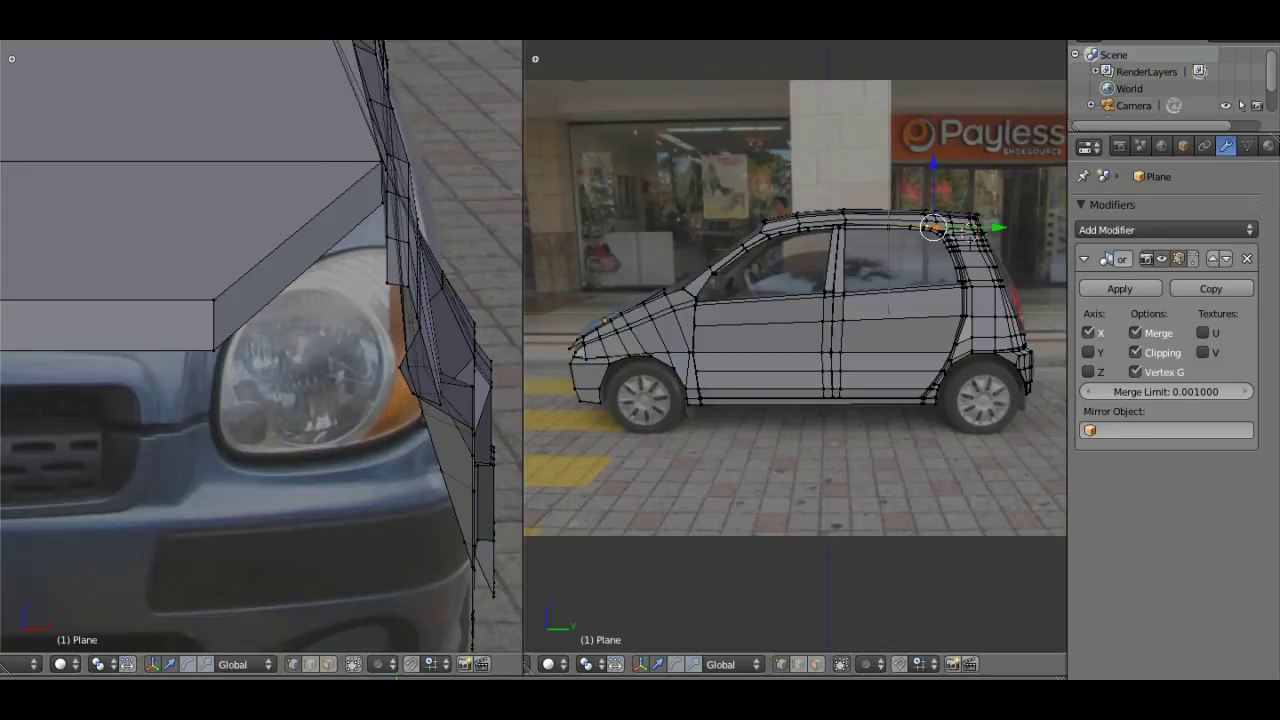
Step: Limit the display to visible edges only and deselect everything in the mesh
left_click(353, 664)
left_click(353, 664)
left_click(353, 664)
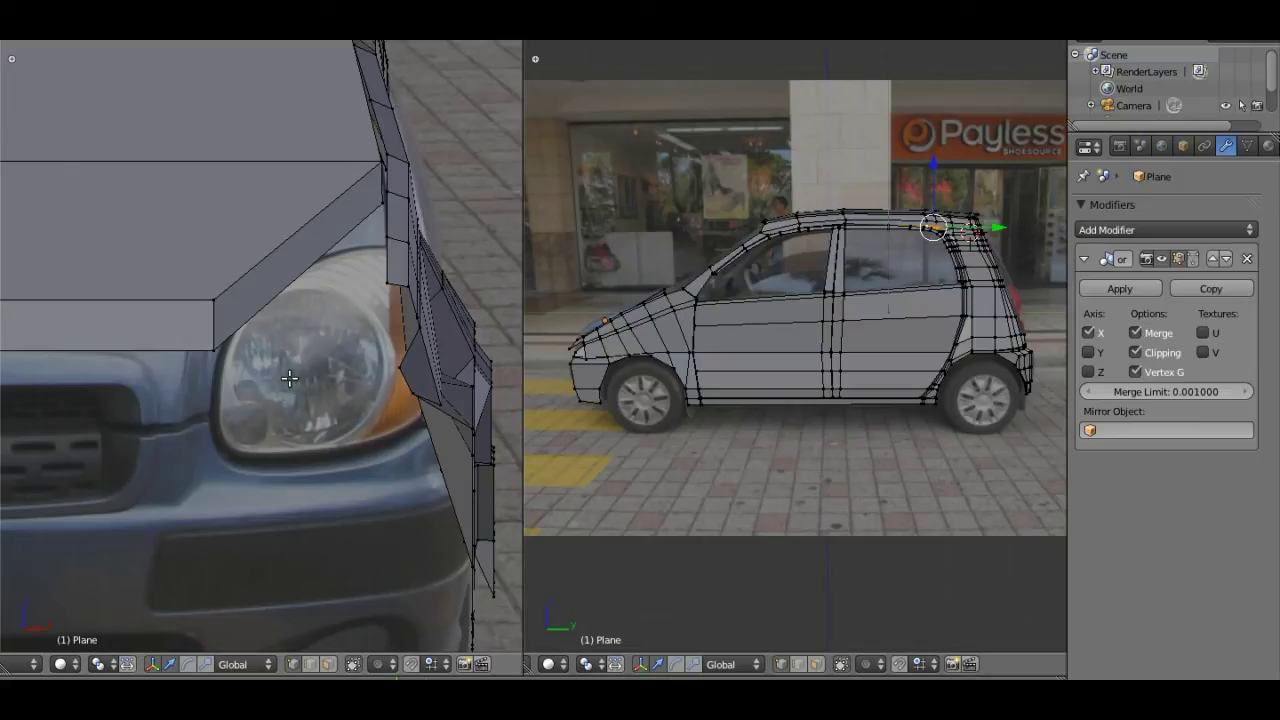
key("a")
scroll(288, 377, "down", 5)
scroll(288, 377, "down", 7)
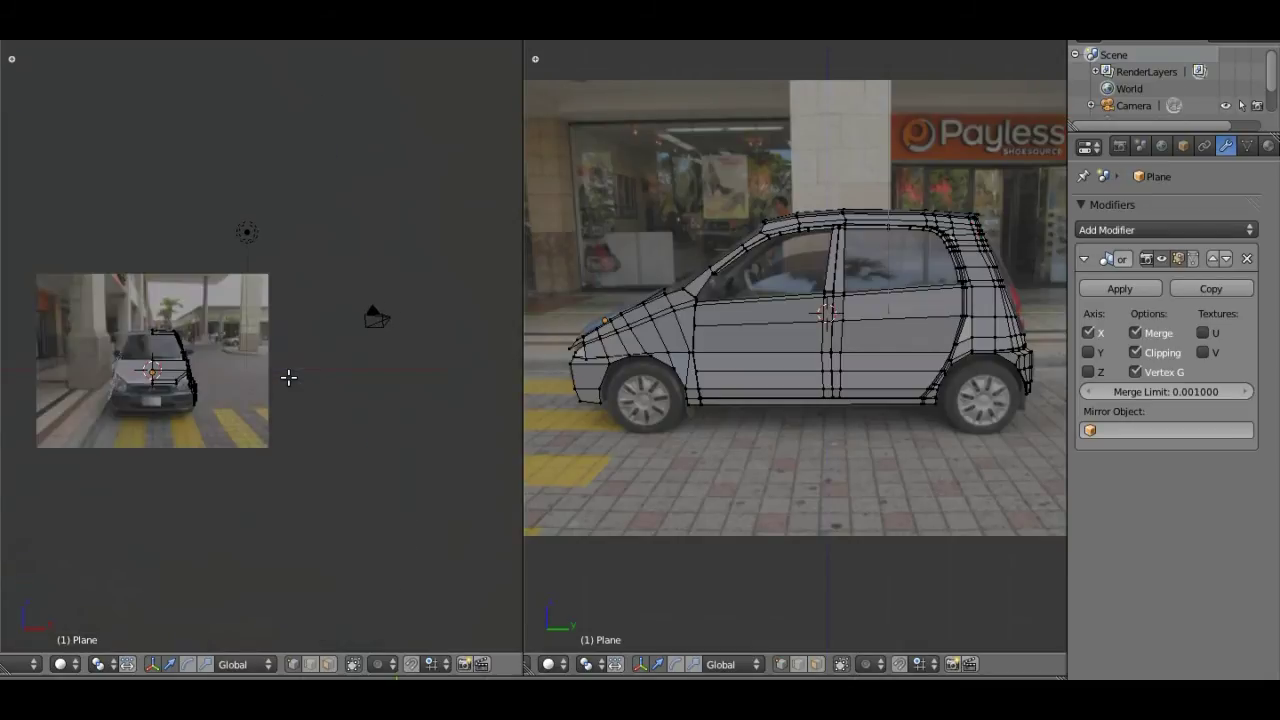
Step: Centre the headlight in the front view and place the 3D cursor at its centre
scroll(288, 377, "up", 3)
scroll(400, 376, "up", 4)
scroll(487, 375, "up", 4)
mouse_move(487, 375)
middle_mouse_down("shift")
mouse_move(400, 466)
mouse_move(194, 163)
middle_mouse_up("shift")
scroll(400, 466, "up", 5)
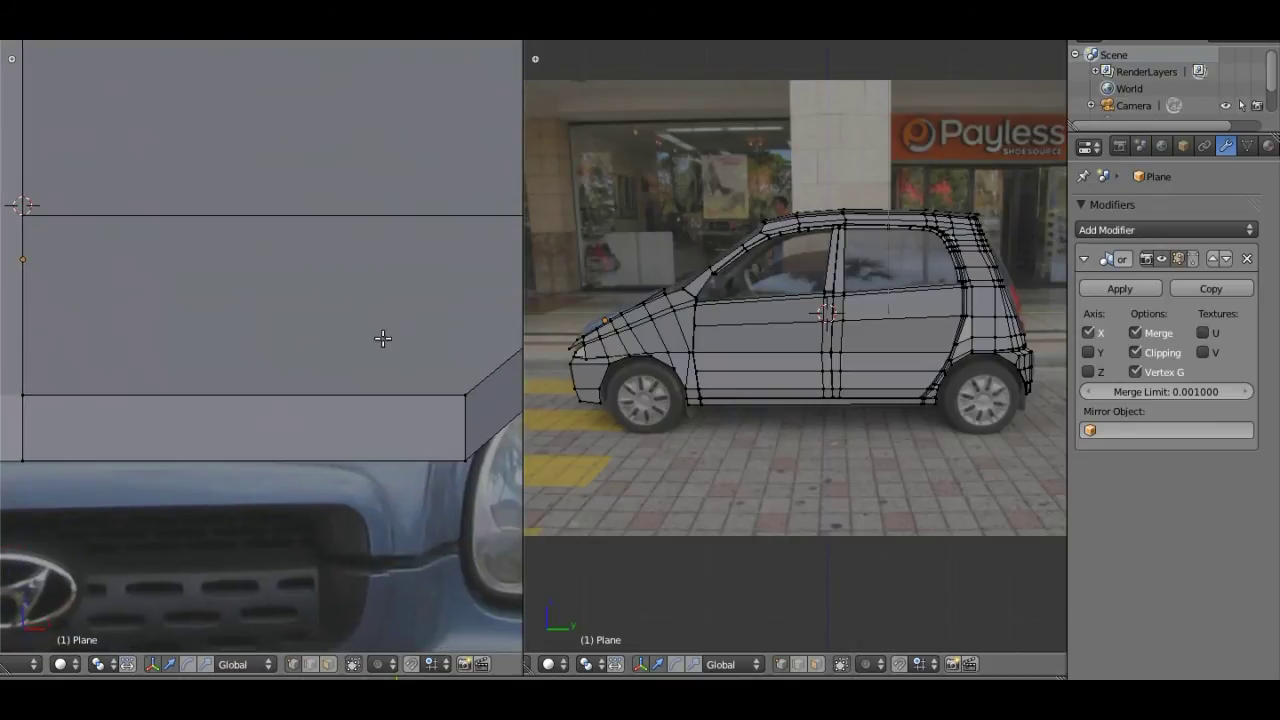
middle_click_drag(380, 337, 214, 229, "shift")
mouse_move(427, 245)
middle_mouse_down("shift")
mouse_move(380, 266)
mouse_move(359, 305)
middle_mouse_up("shift")
key("shift+a")
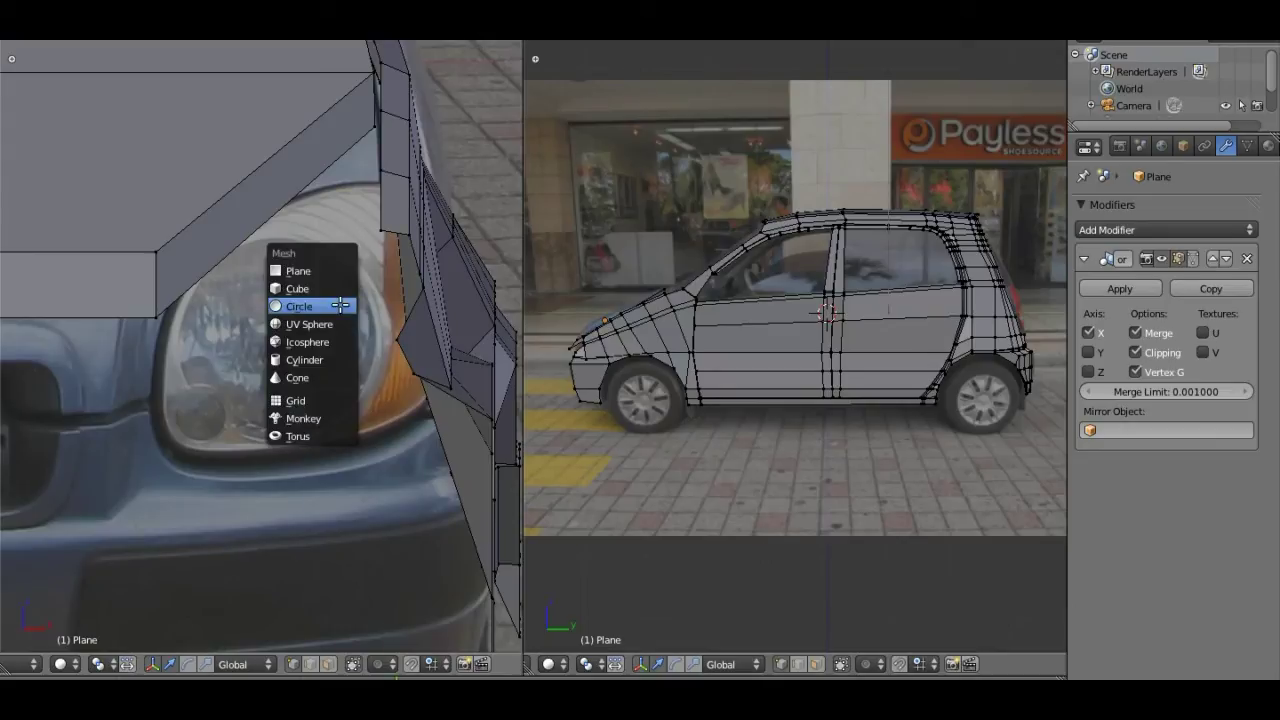
left_click(340, 305)
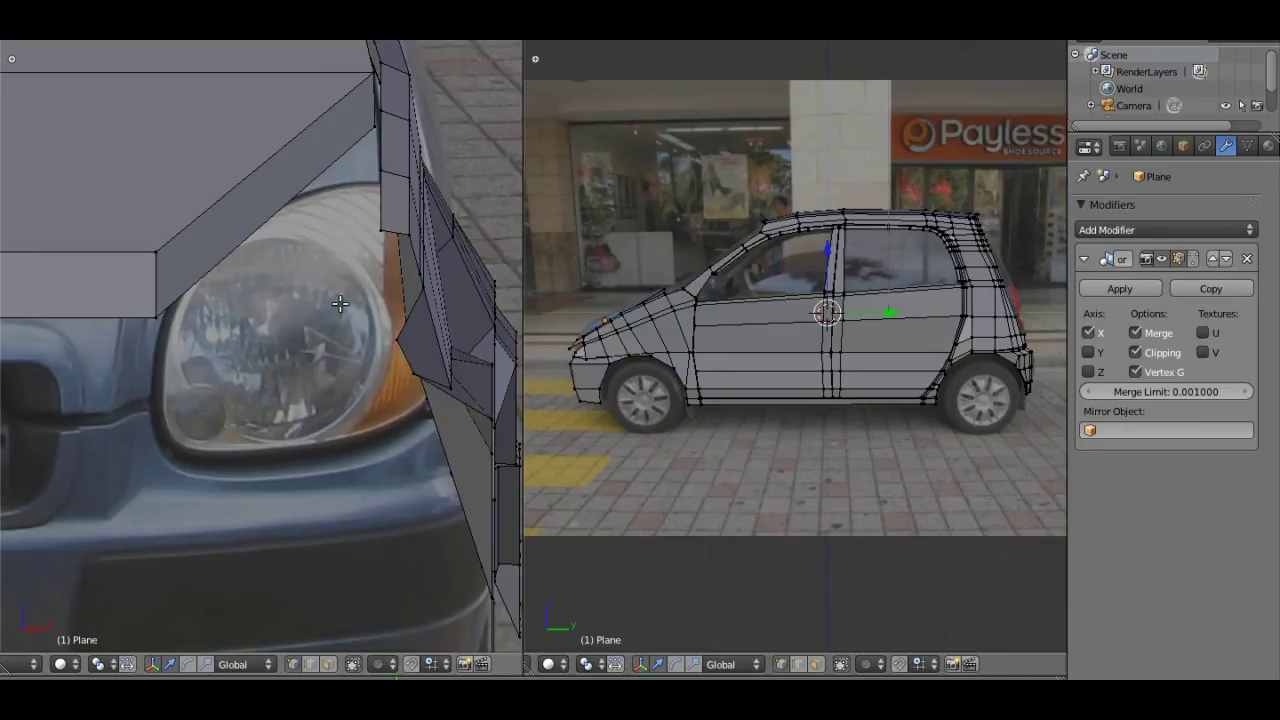
key("r")
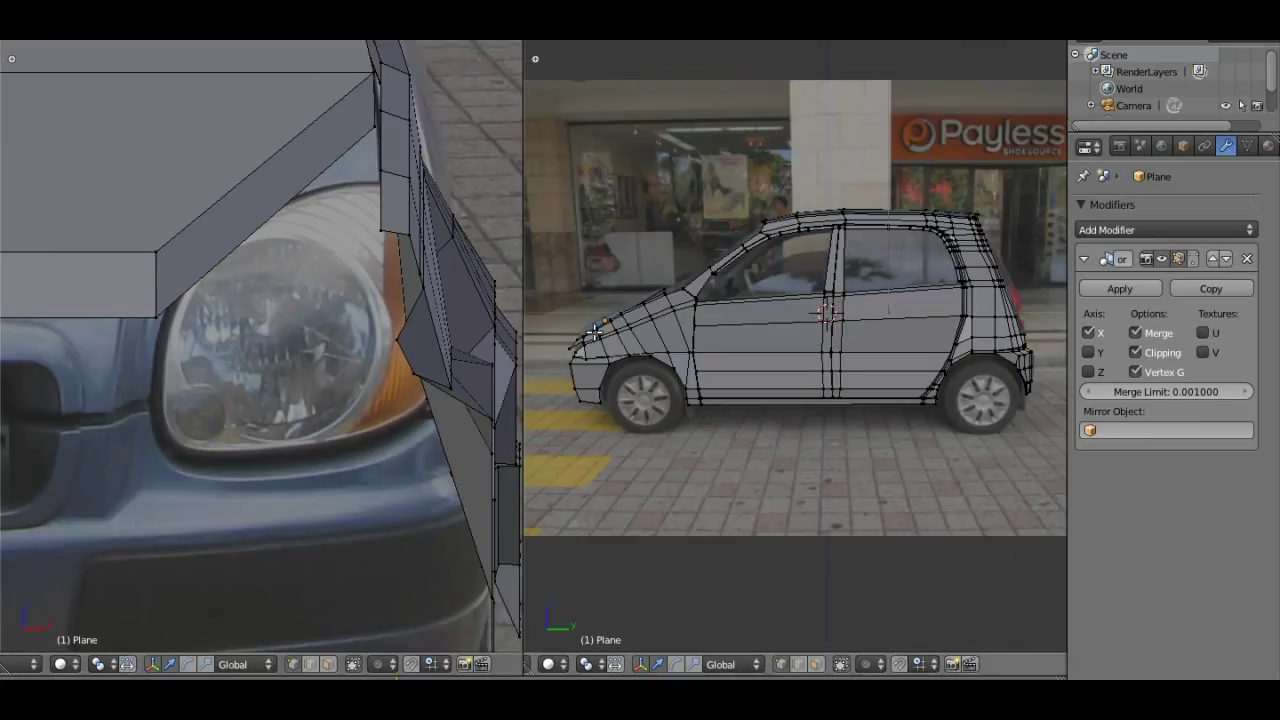
left_click(320, 327)
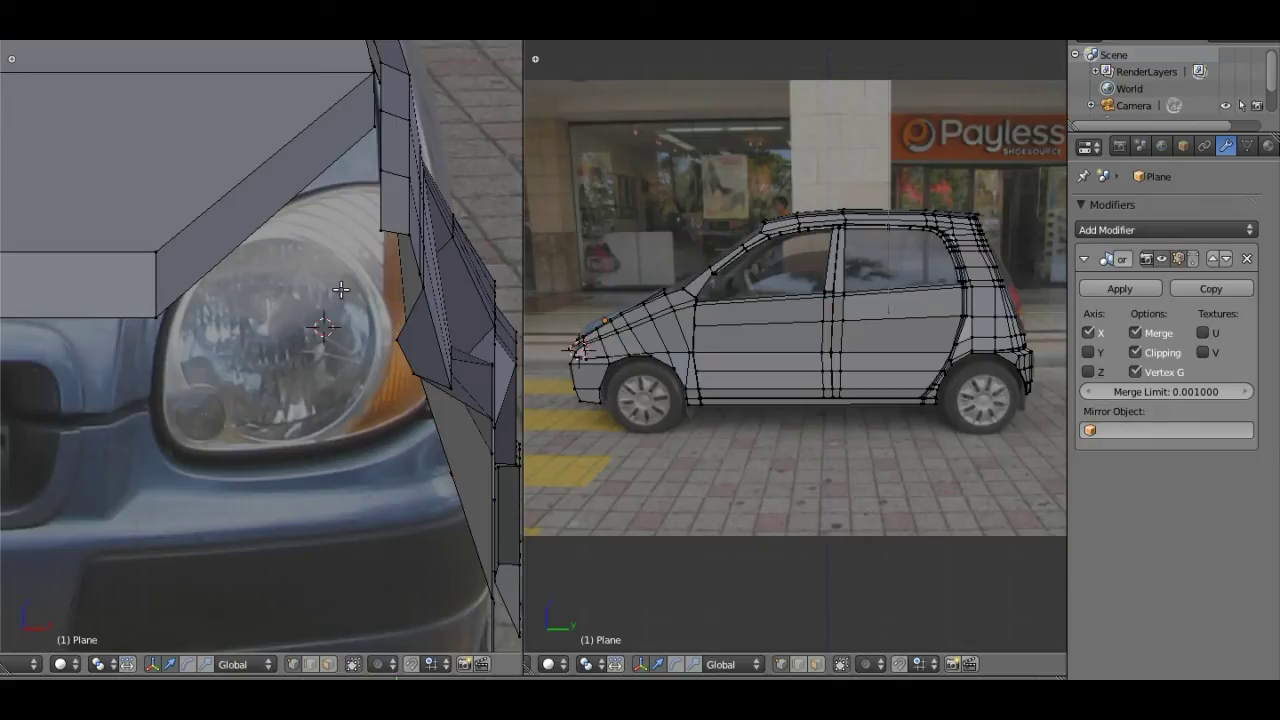
Step: Add a circle mesh with 8 vertices at the headlight centre
key("shift+a")
left_click(379, 362)
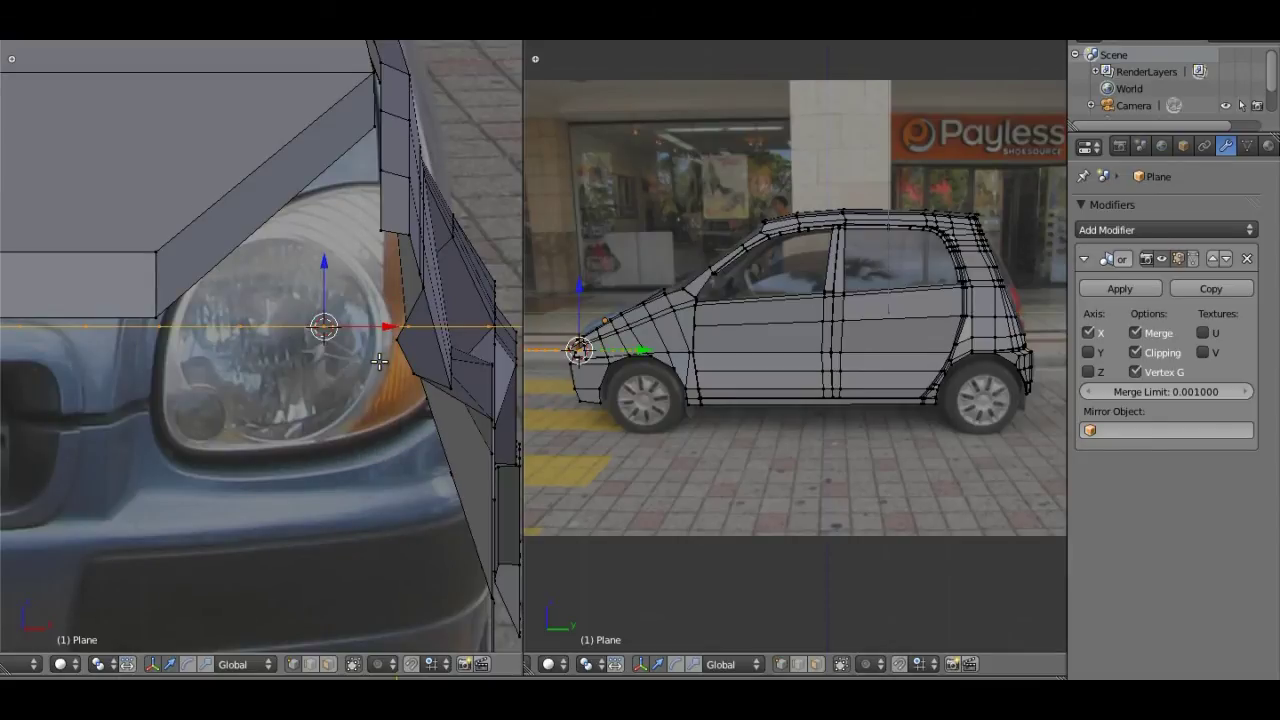
key("t")
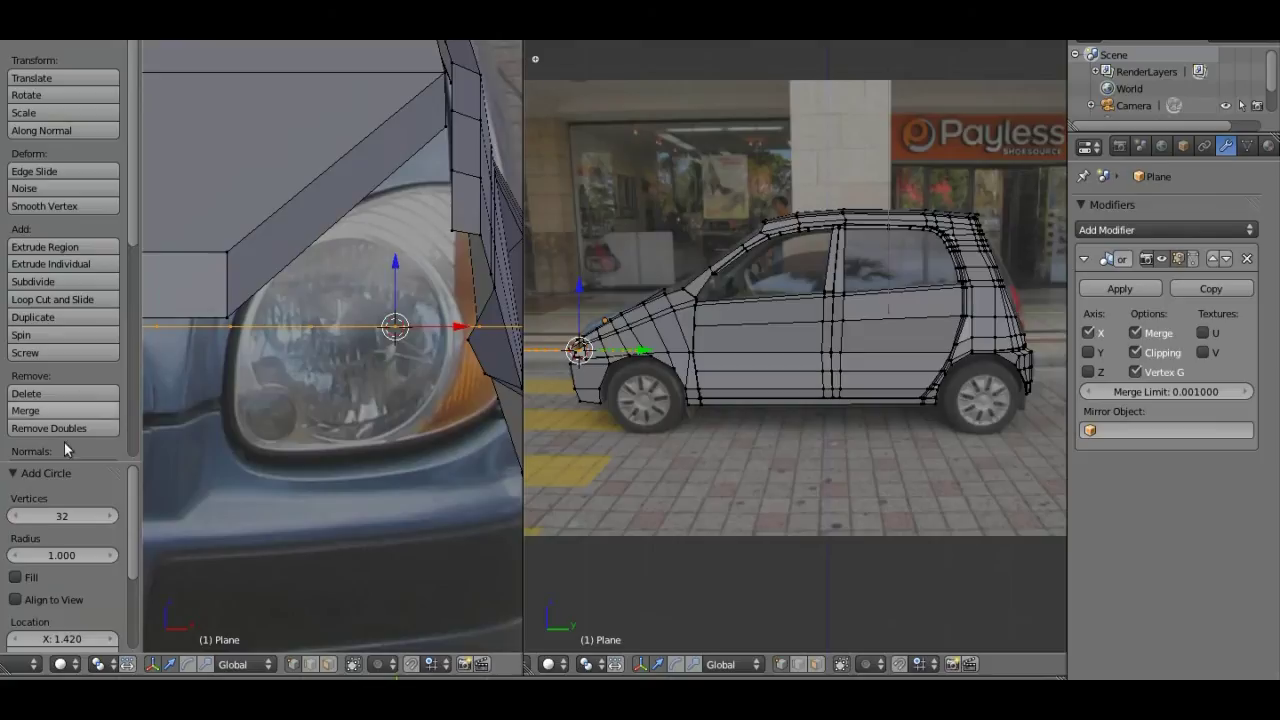
left_click(59, 516)
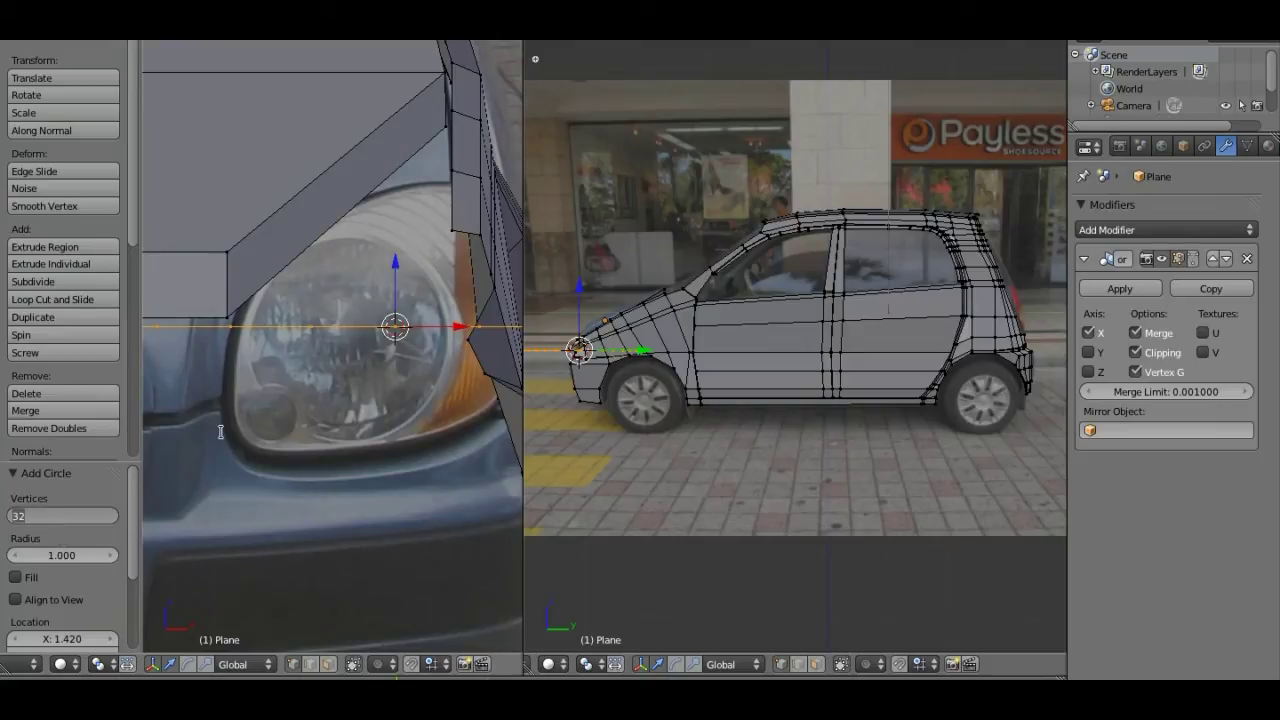
type("8")
key("Return")
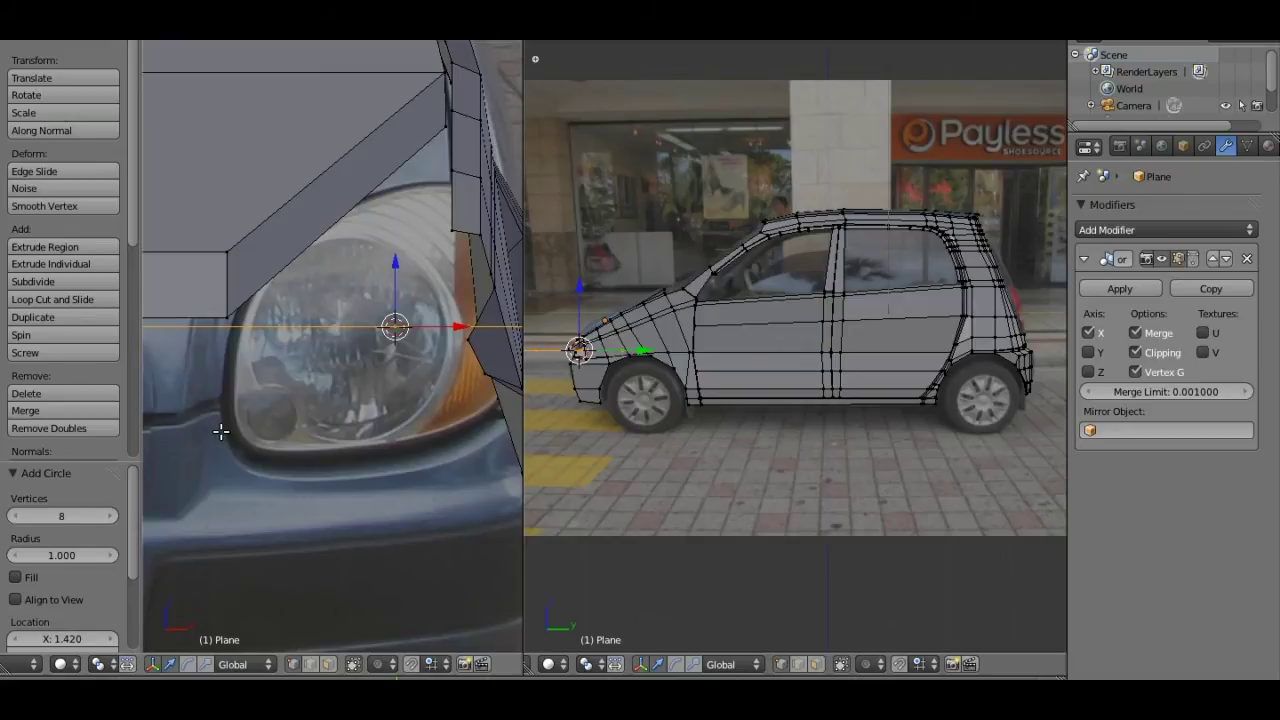
Step: Rotate the circle 90° around X and scale it down to fit the headlight
key("t")
type("r")
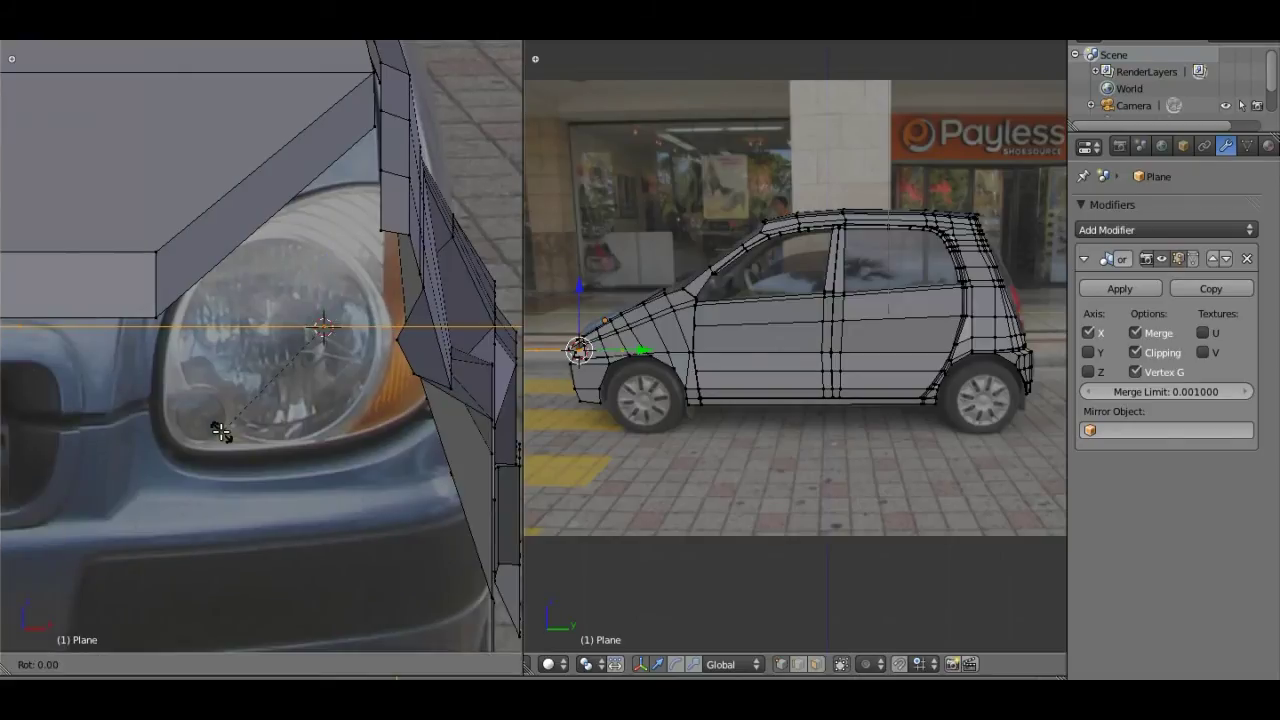
type("x9")
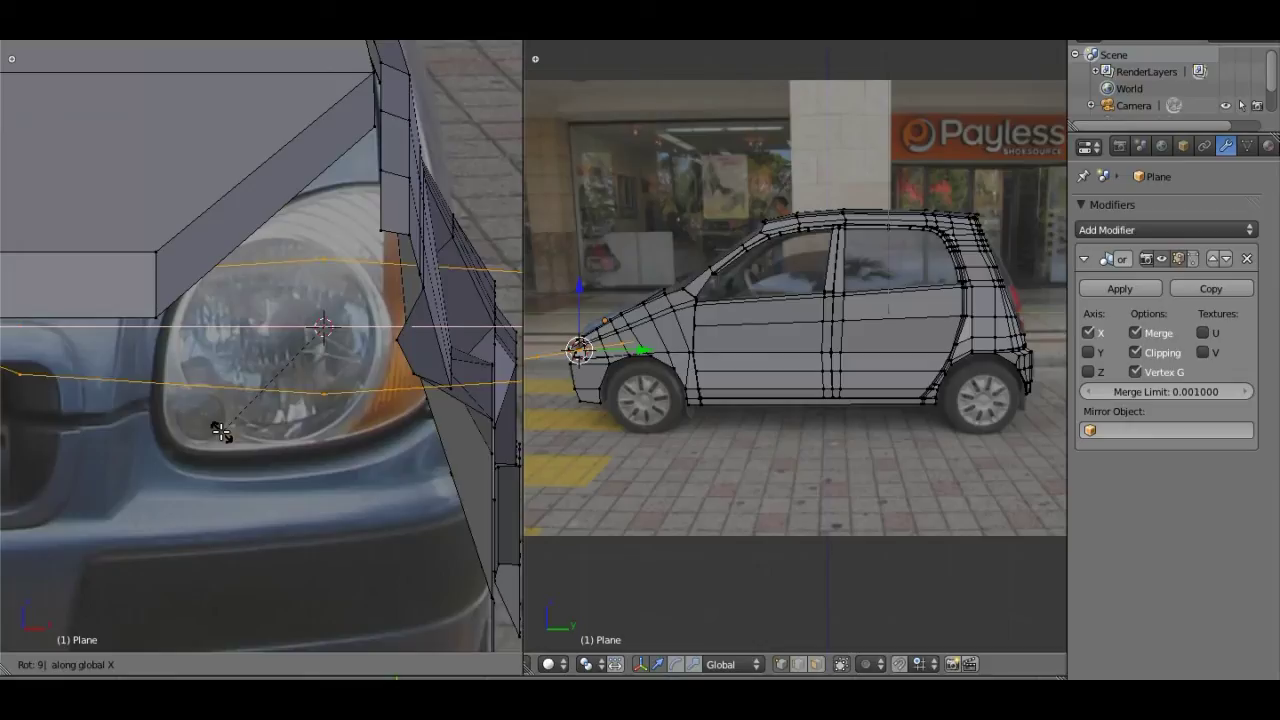
type("0")
key("Return")
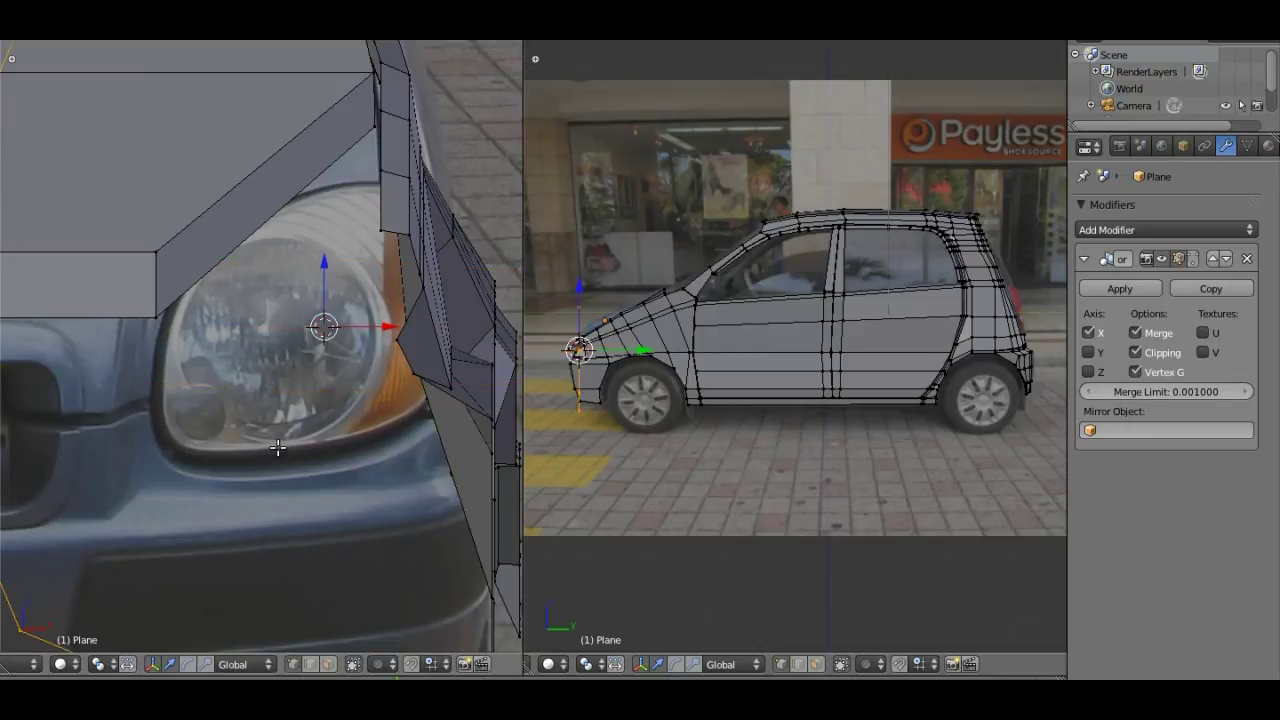
key("s")
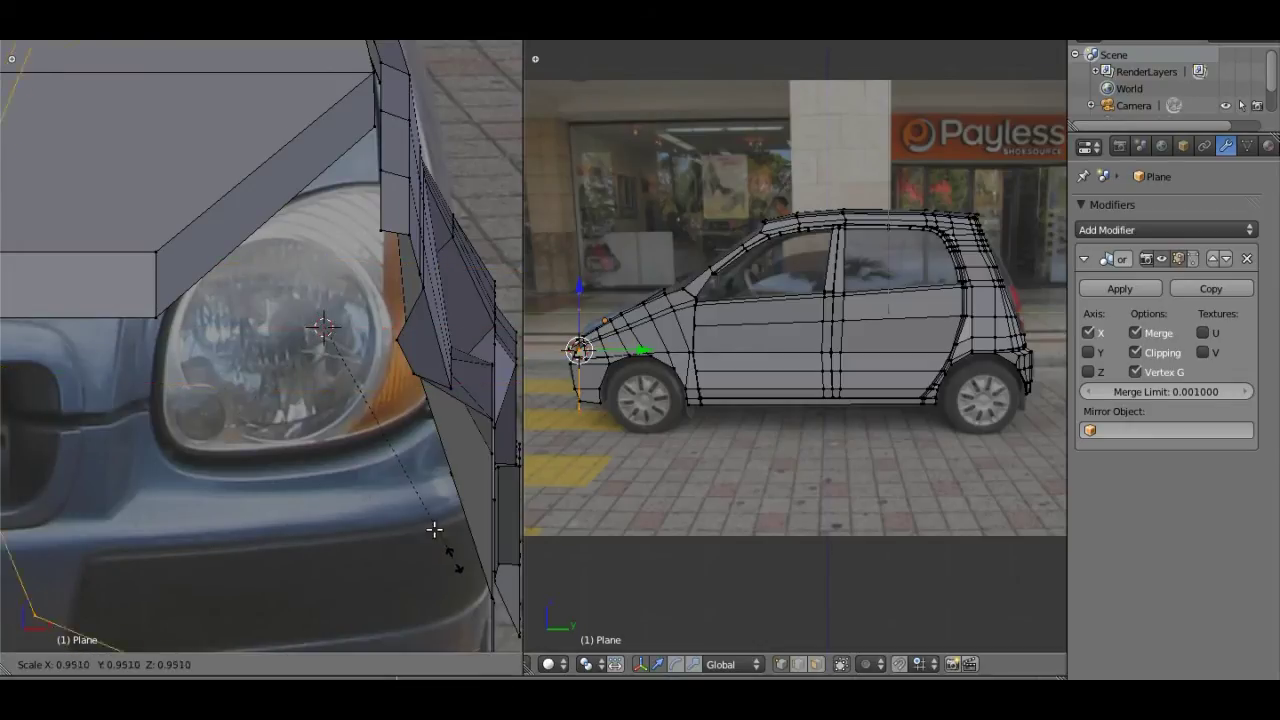
left_click(360, 393)
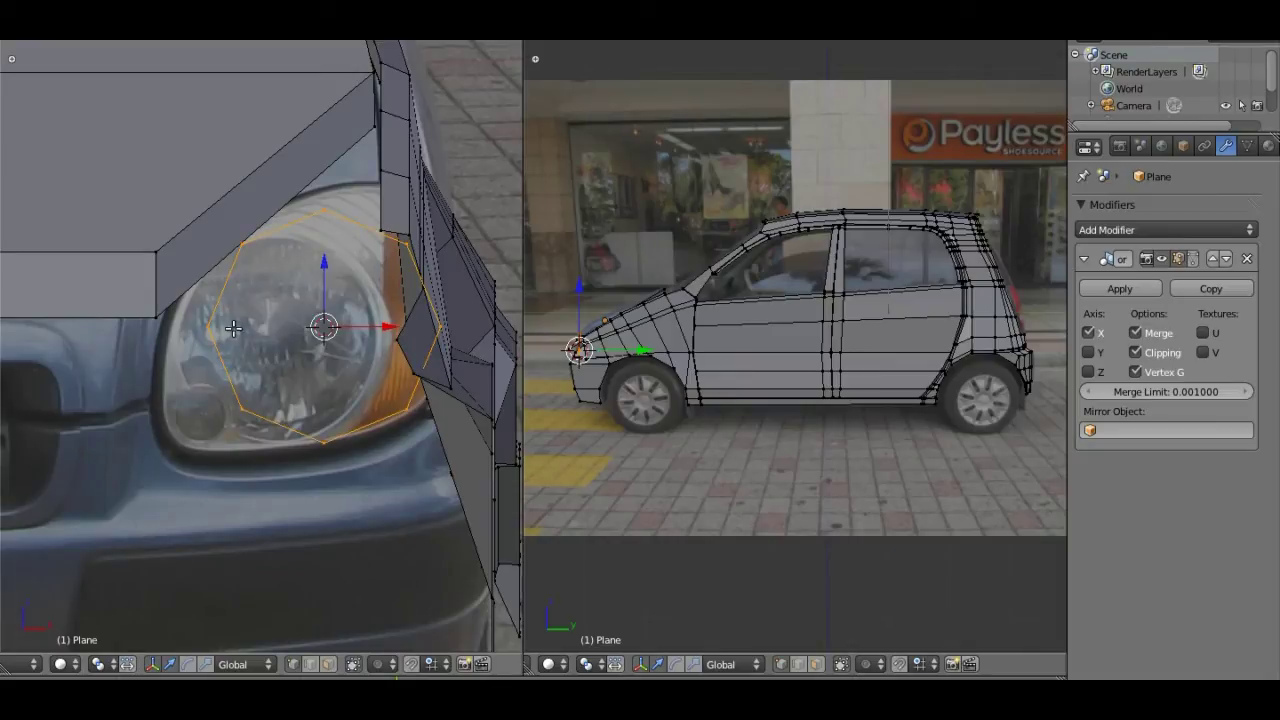
Step: Move the circle's left and lower-left vertices out onto the headlight rim
right_click(206, 325)
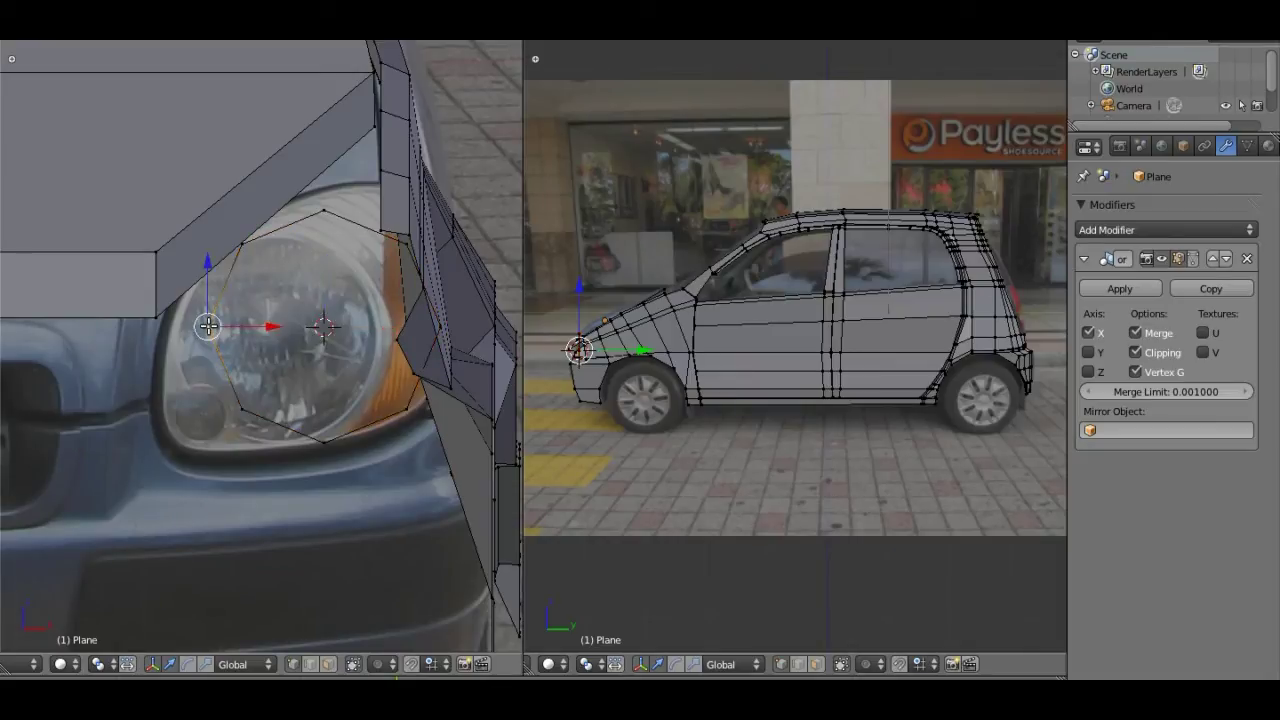
left_click_drag(268, 326, 242, 331)
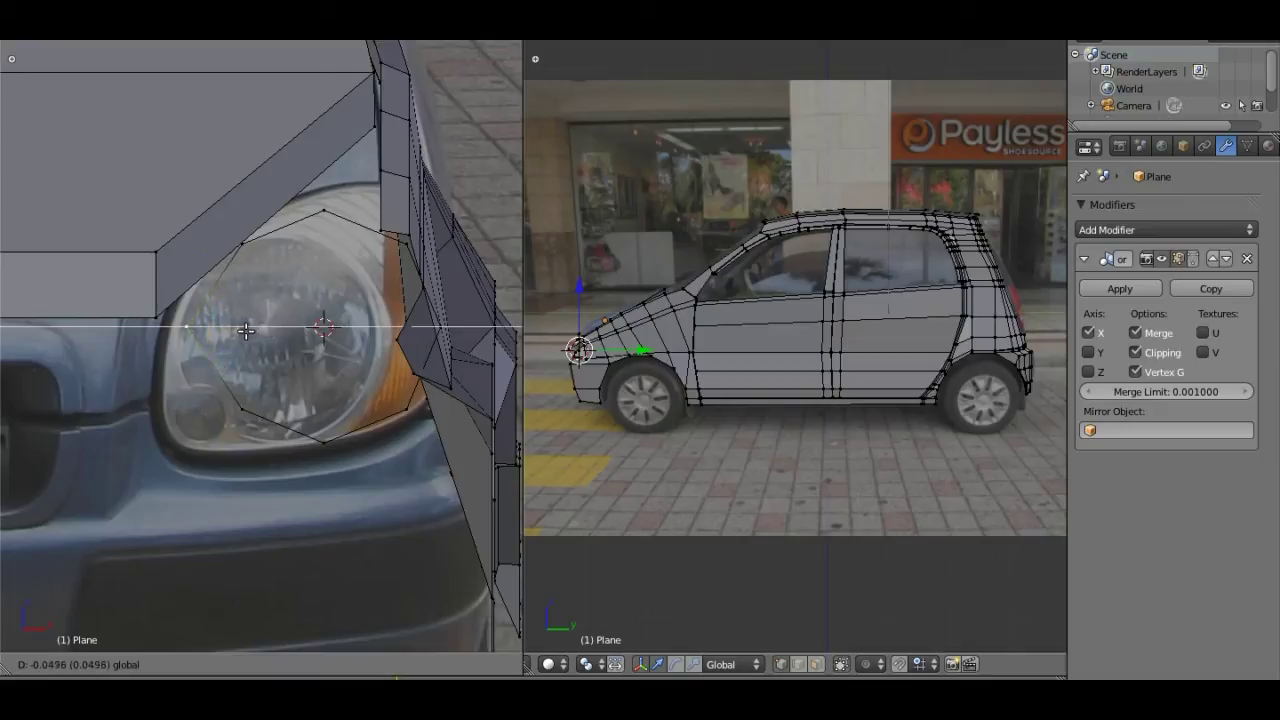
left_click(238, 332)
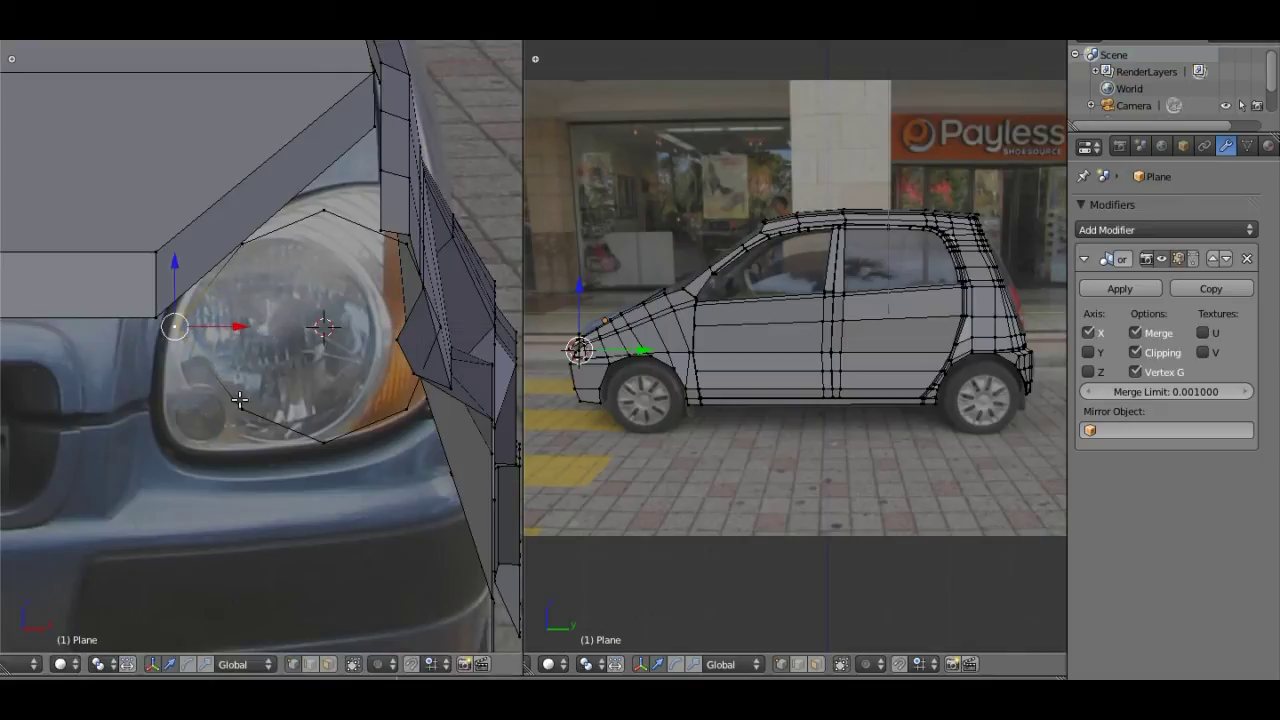
right_click(244, 408)
left_click_drag(300, 407, 223, 422)
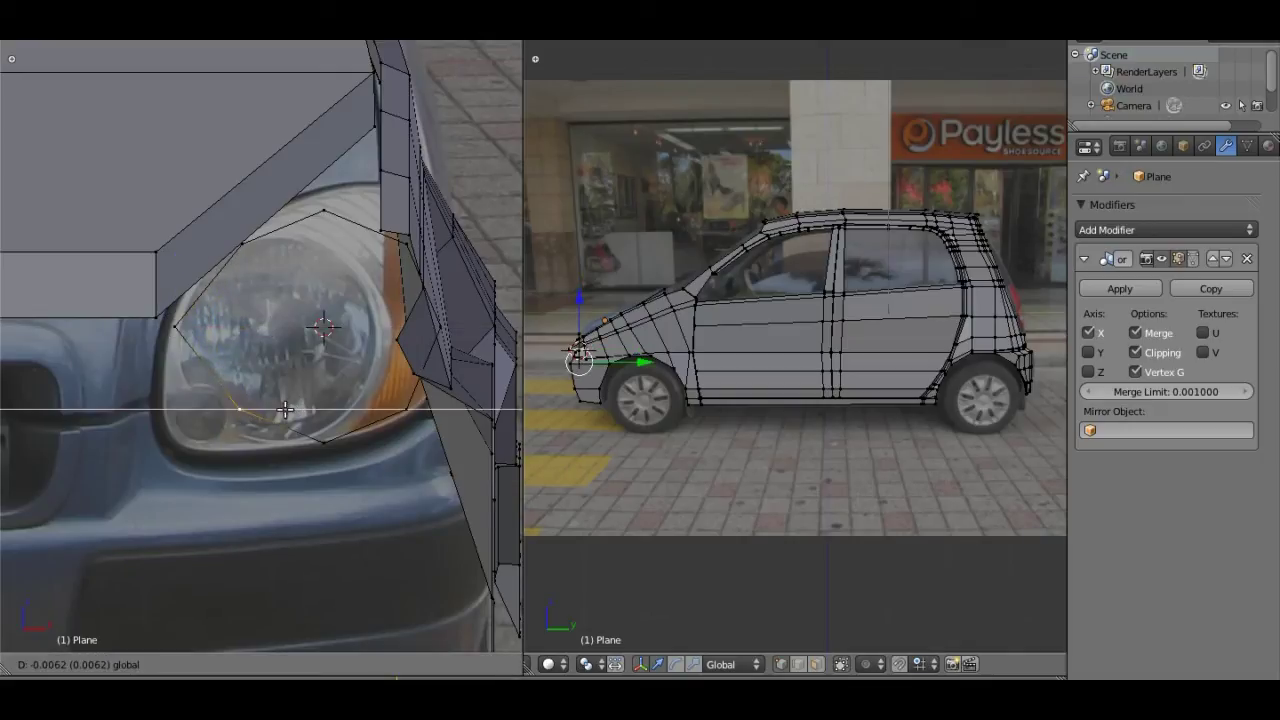
left_click(223, 422)
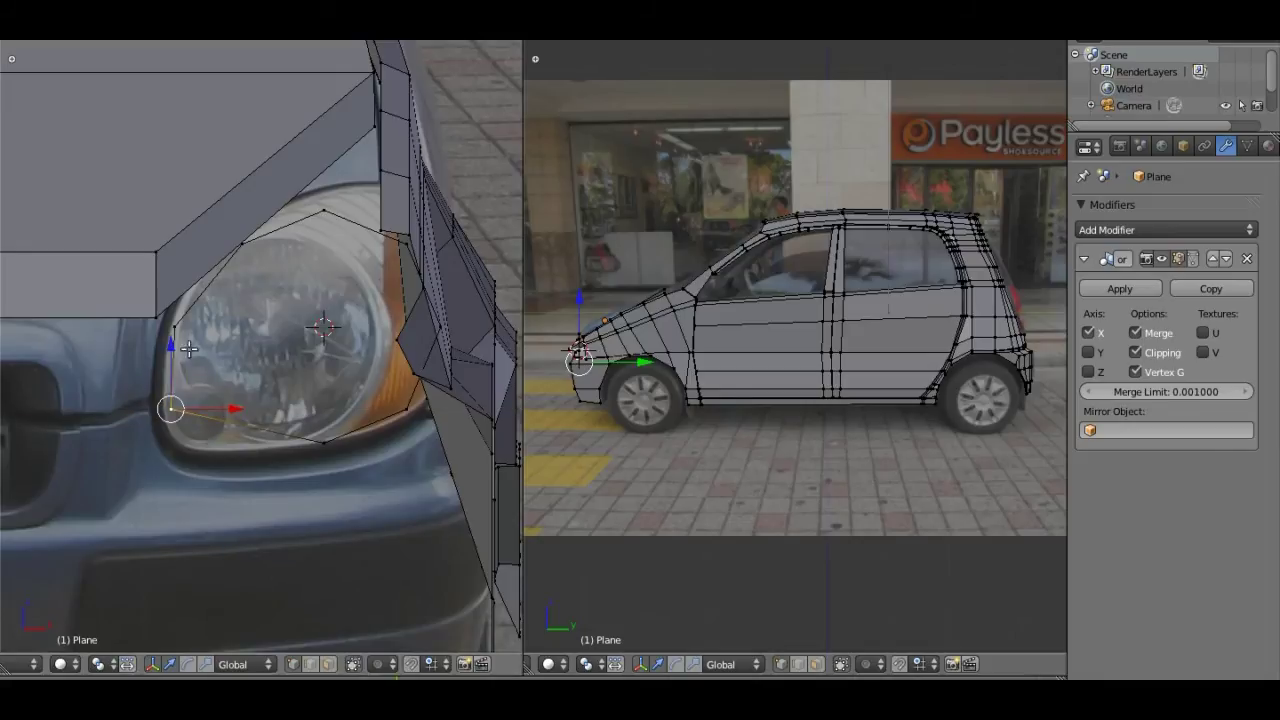
key("g")
key("z")
left_click(225, 451)
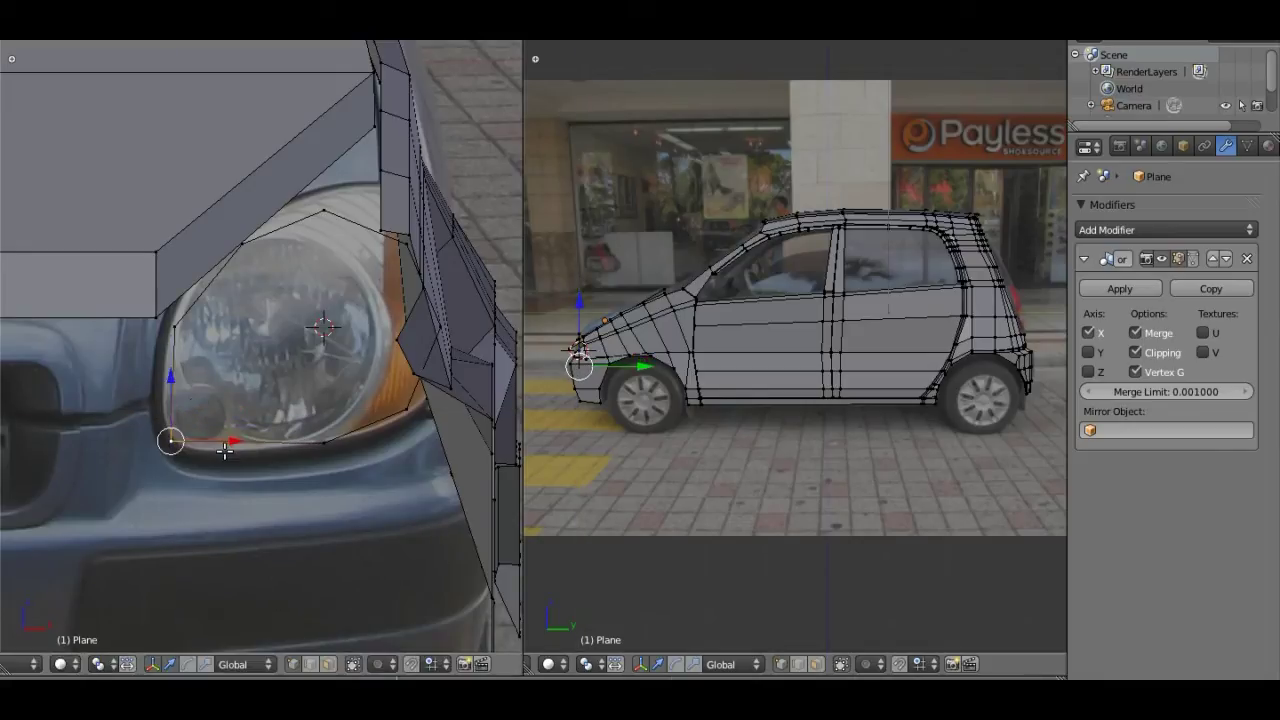
key("g")
key("x")
left_click(230, 442)
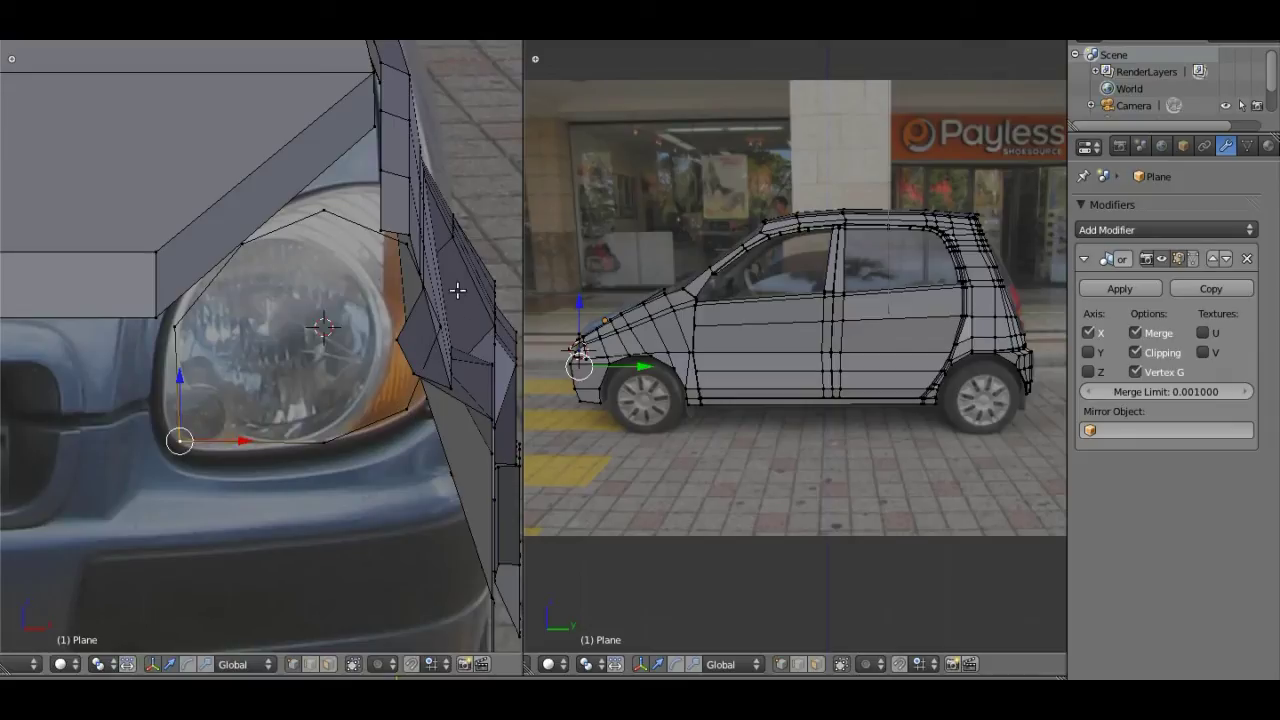
Step: Raise the upper-right, top and upper-left circle vertices vertically to the headlight rim
right_click(410, 244)
right_click(407, 242)
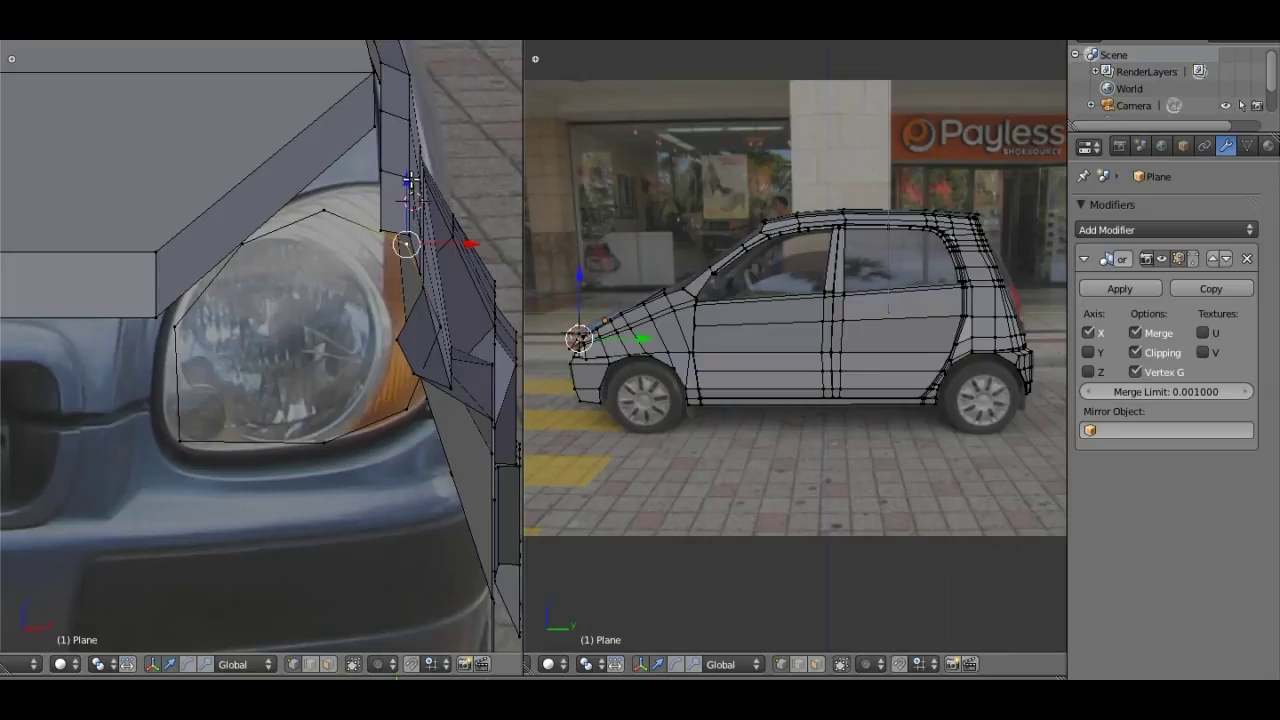
key("g")
key("z")
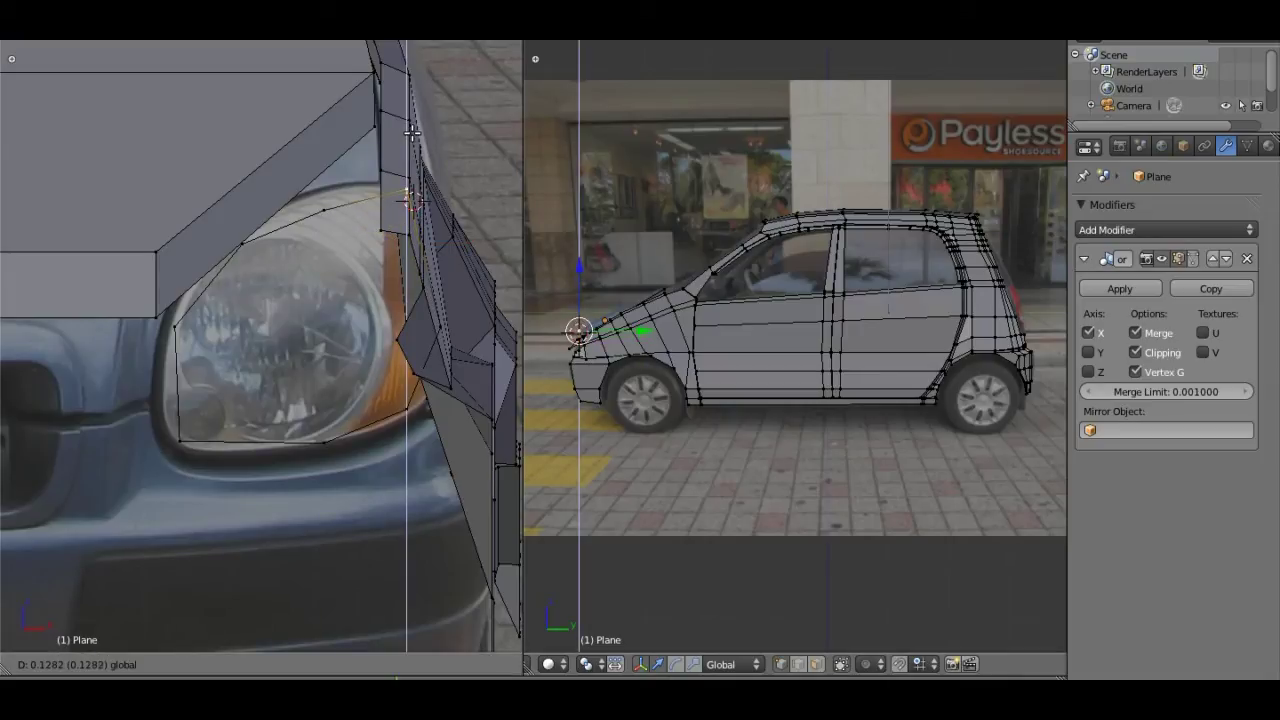
left_click(411, 140)
right_click(321, 207)
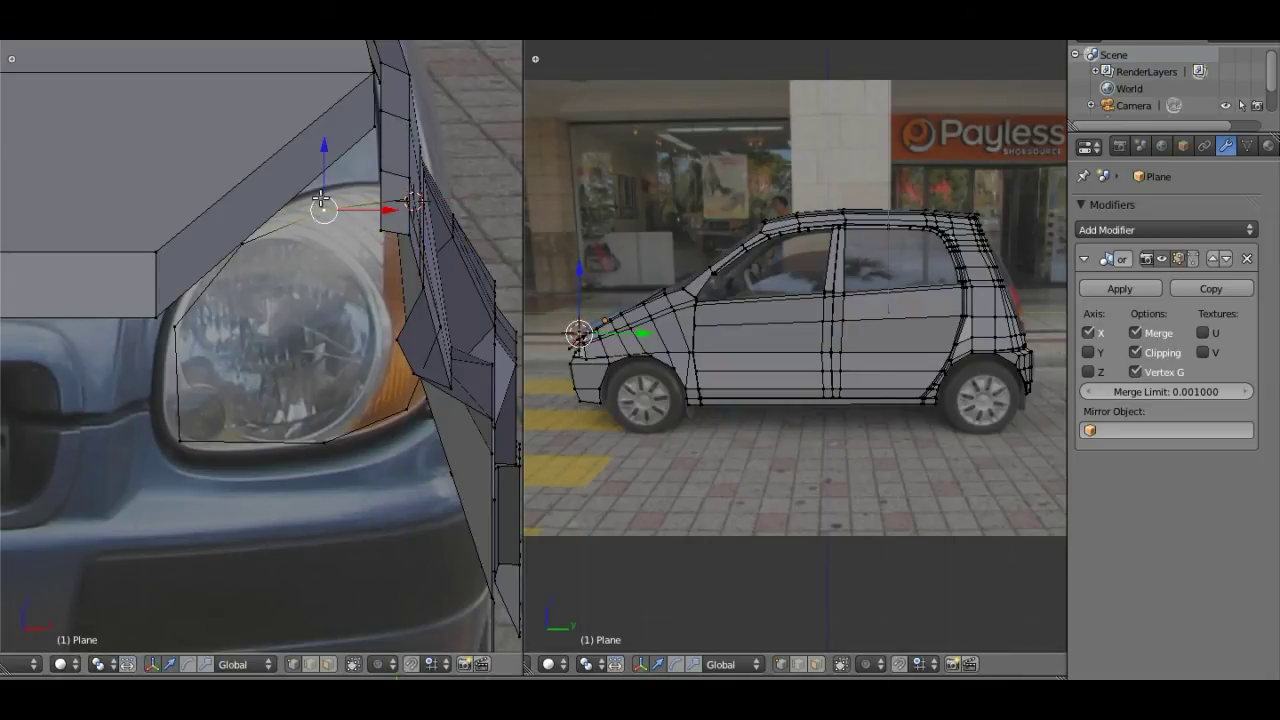
key("g")
key("z")
left_click(325, 162)
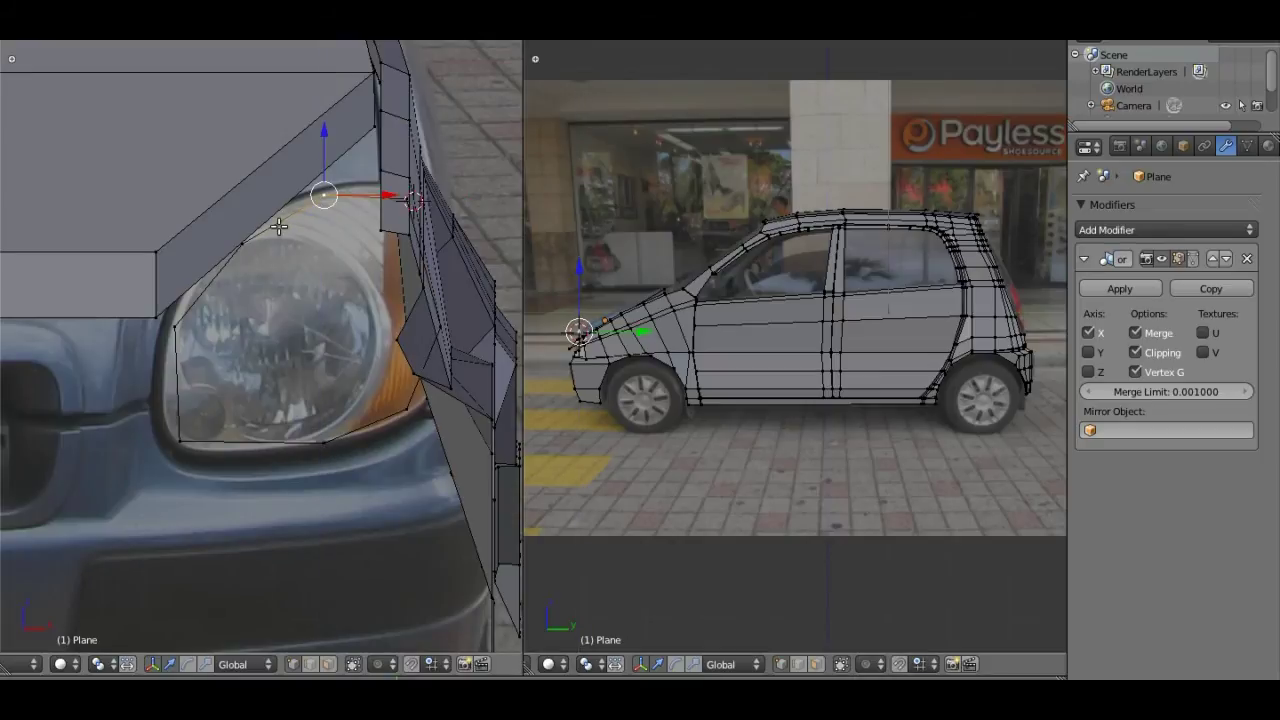
right_click(243, 242)
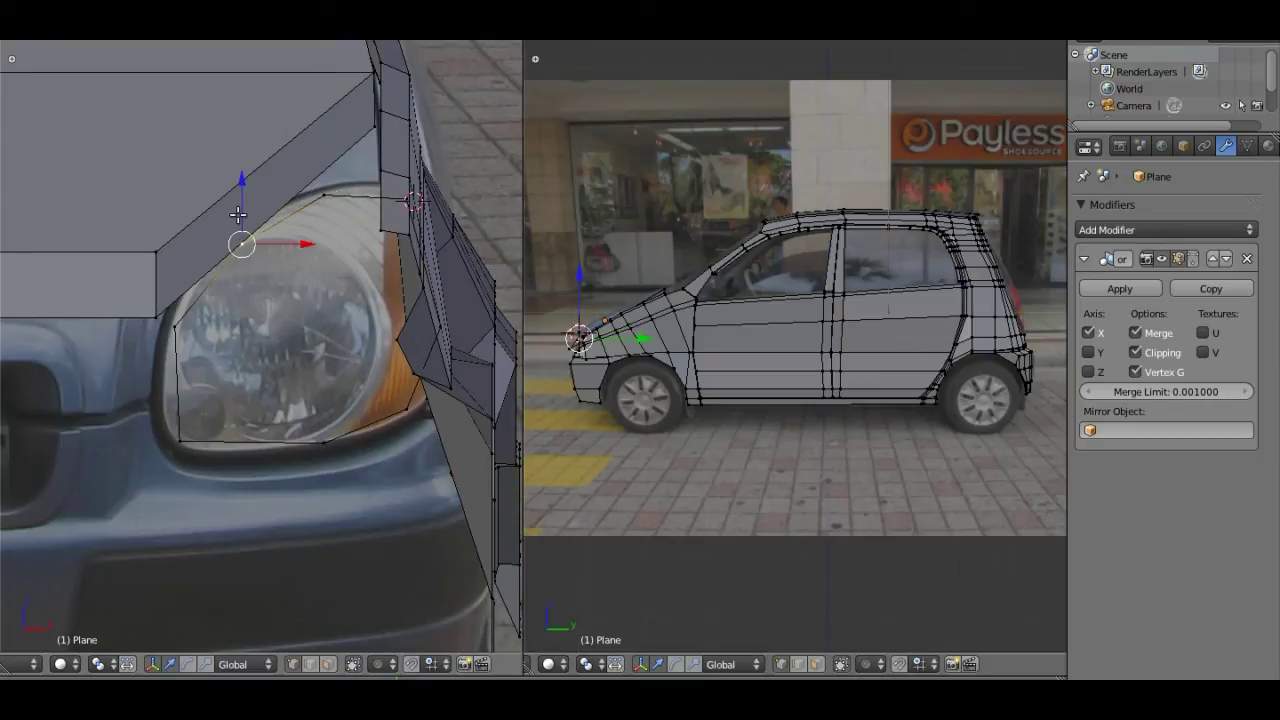
key("g")
key("z")
left_click(237, 205)
Step: Raise the hood edge vertices vertically above the headlight
right_click(155, 316)
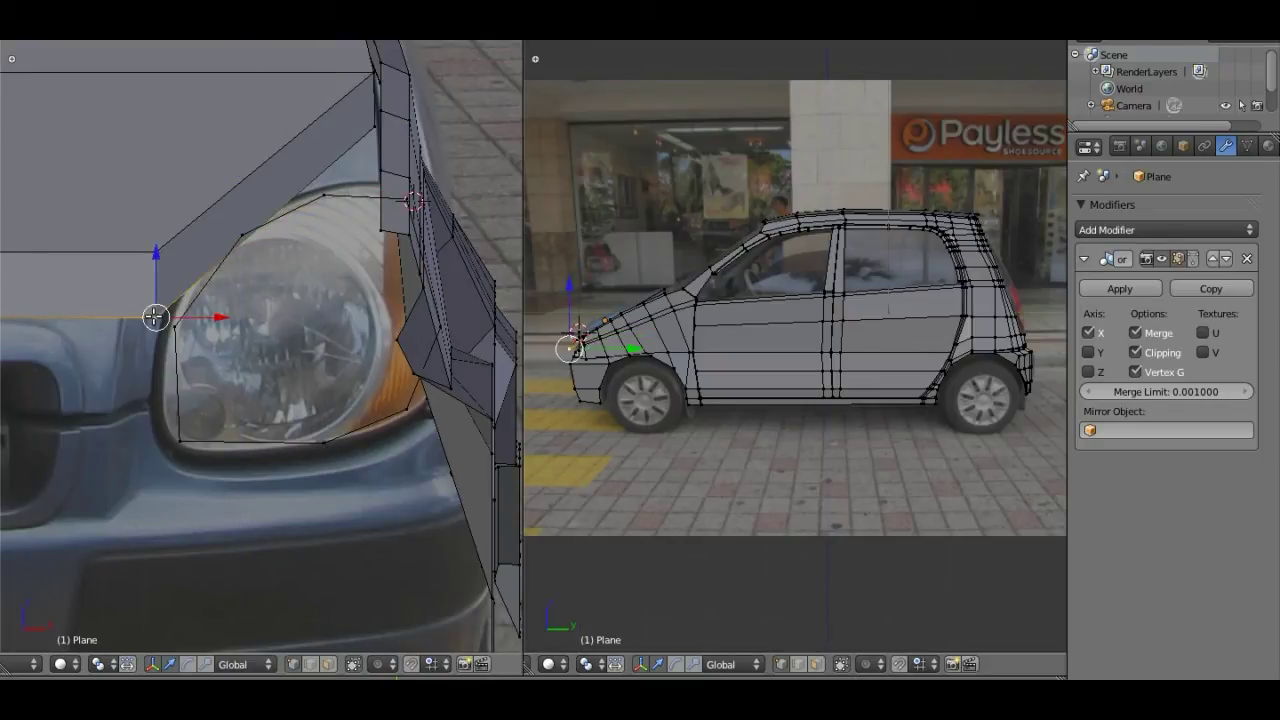
right_click(374, 127, "shift")
key("g")
key("z")
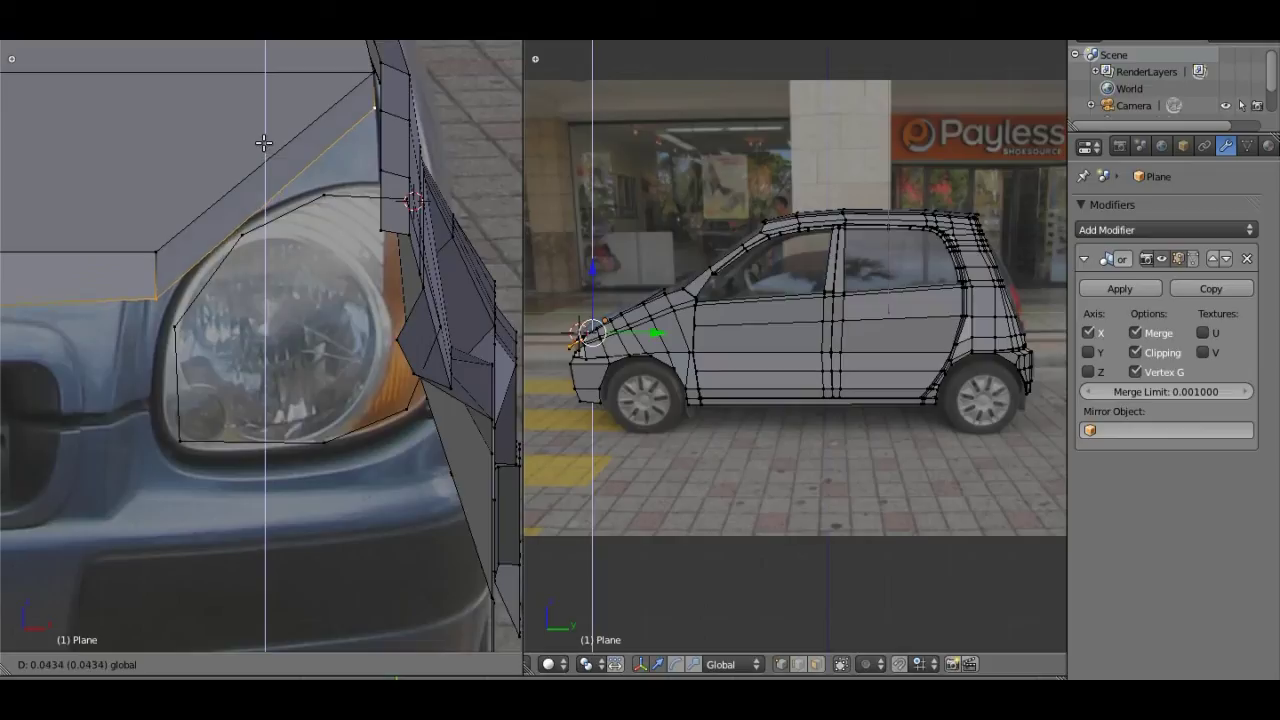
left_click(263, 140)
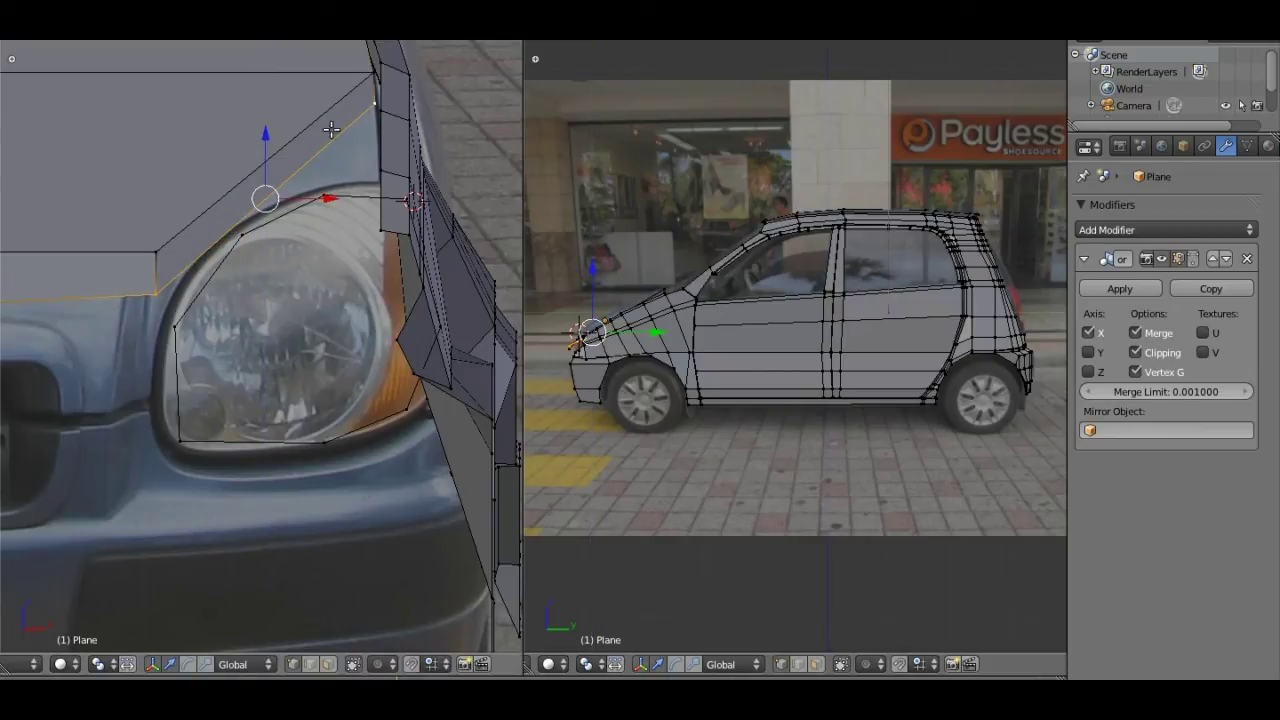
Step: Fine-tune the headlight ring's top and left vertices onto the rim
right_click(328, 194)
left_click_drag(323, 159, 323, 157)
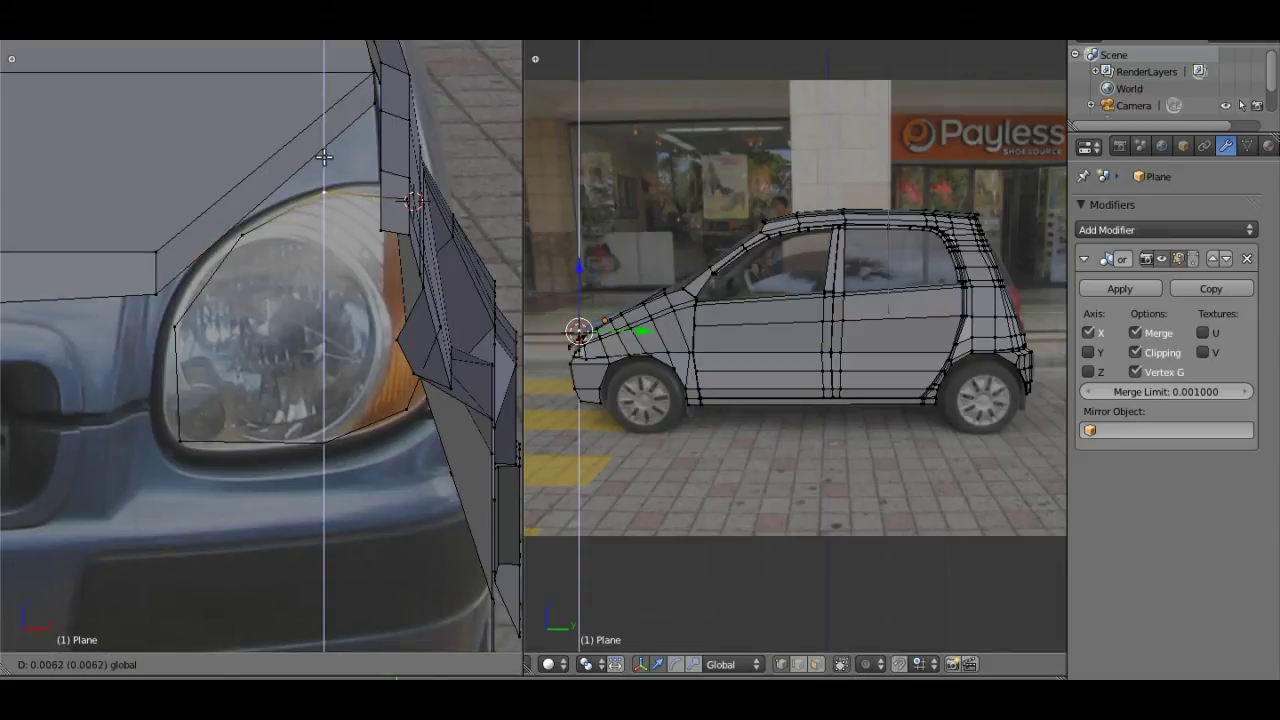
left_click(323, 157)
right_click(241, 229)
key("g")
key("z")
key("Escape")
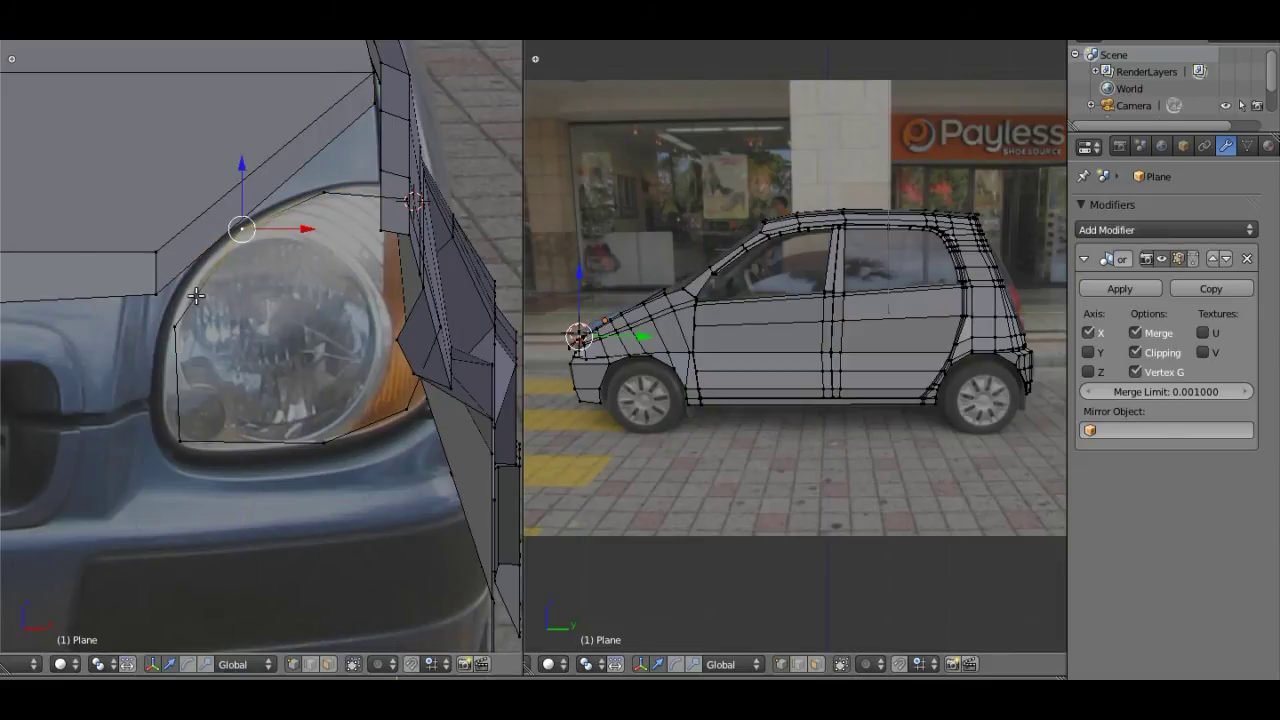
right_click(170, 327)
key("g")
key("x")
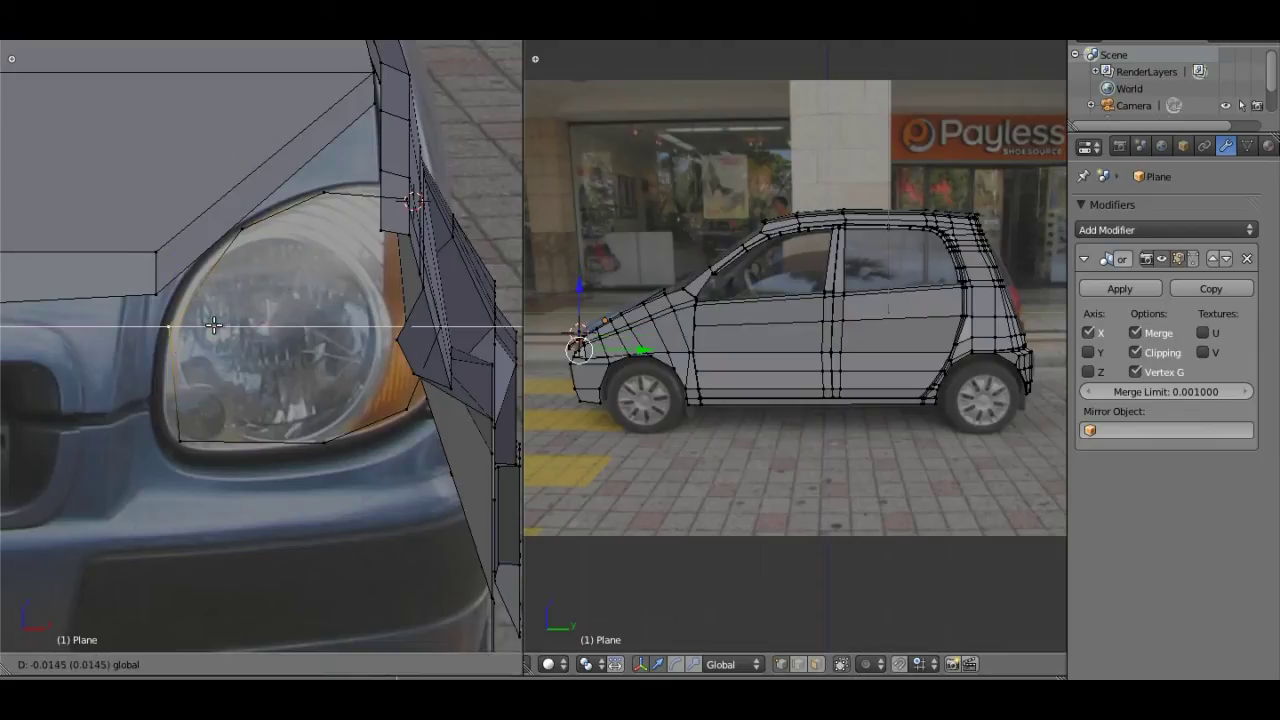
left_click(213, 325)
Step: Shift the bottom-left vertex left and slide the bottom-right vertex to the headlight bottom
right_click(180, 441)
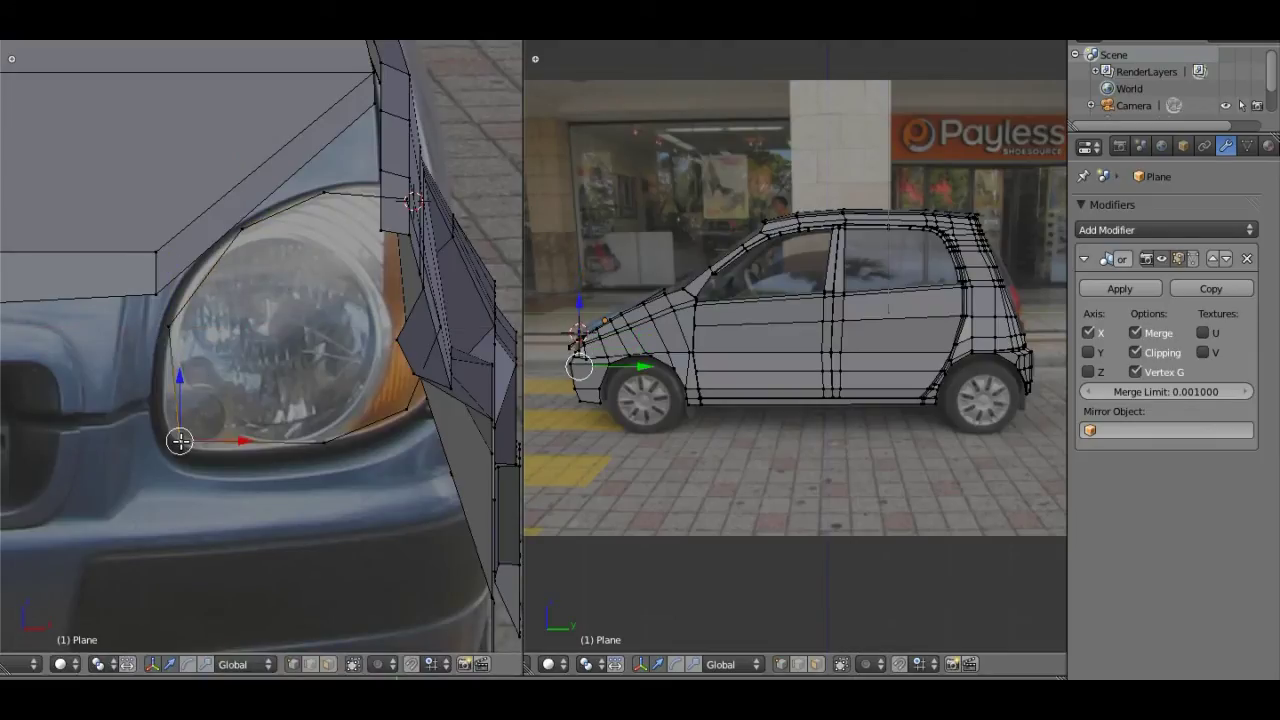
key("g")
key("x")
left_click(170, 442)
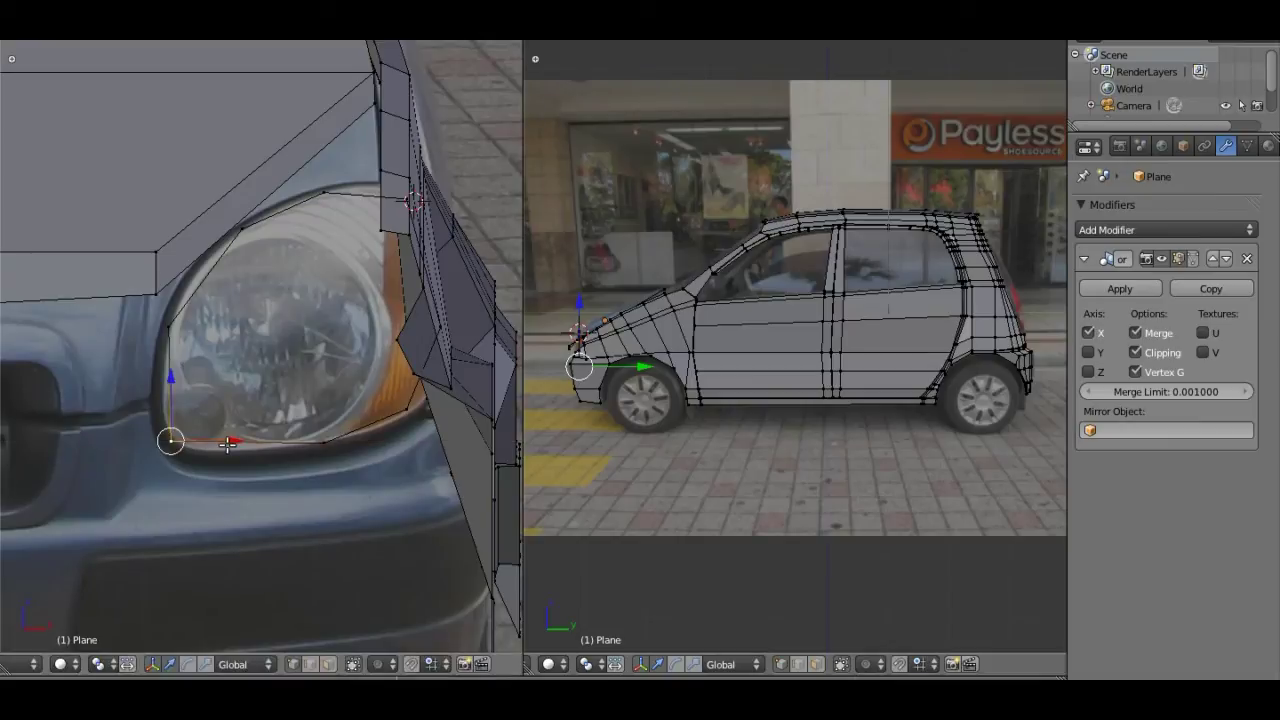
right_click(327, 443)
key("g")
key("z")
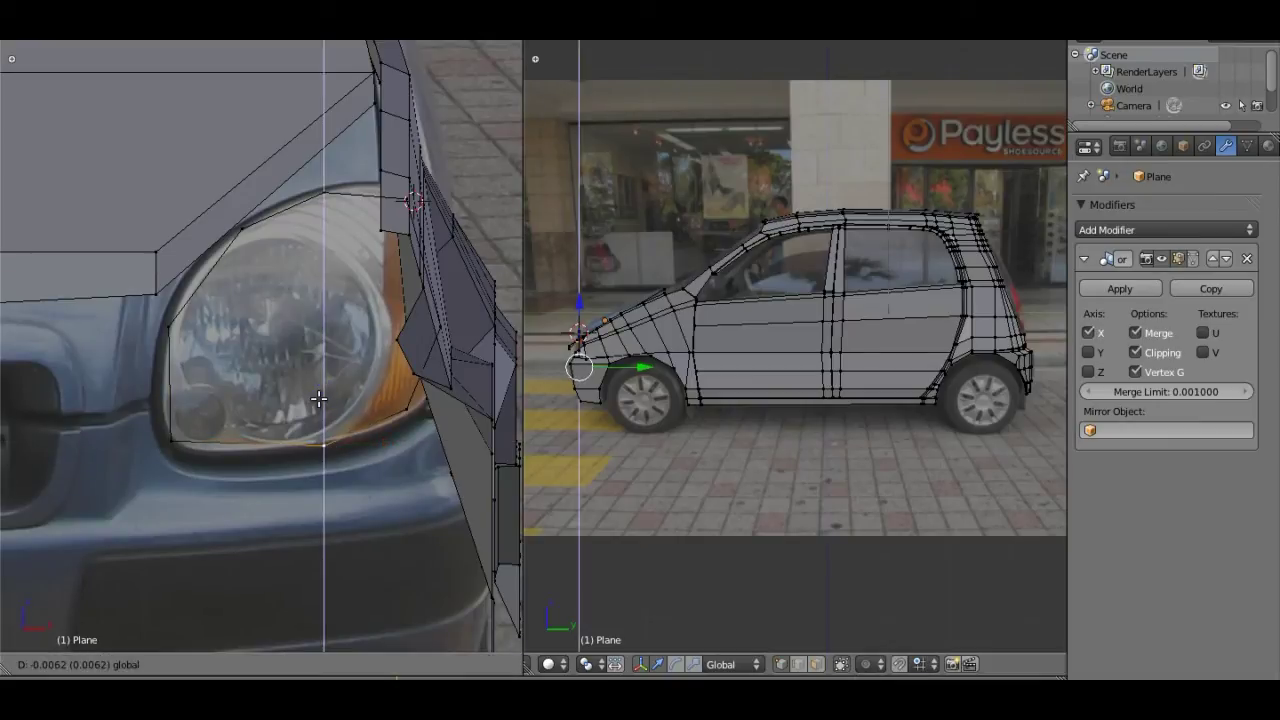
left_click(324, 401)
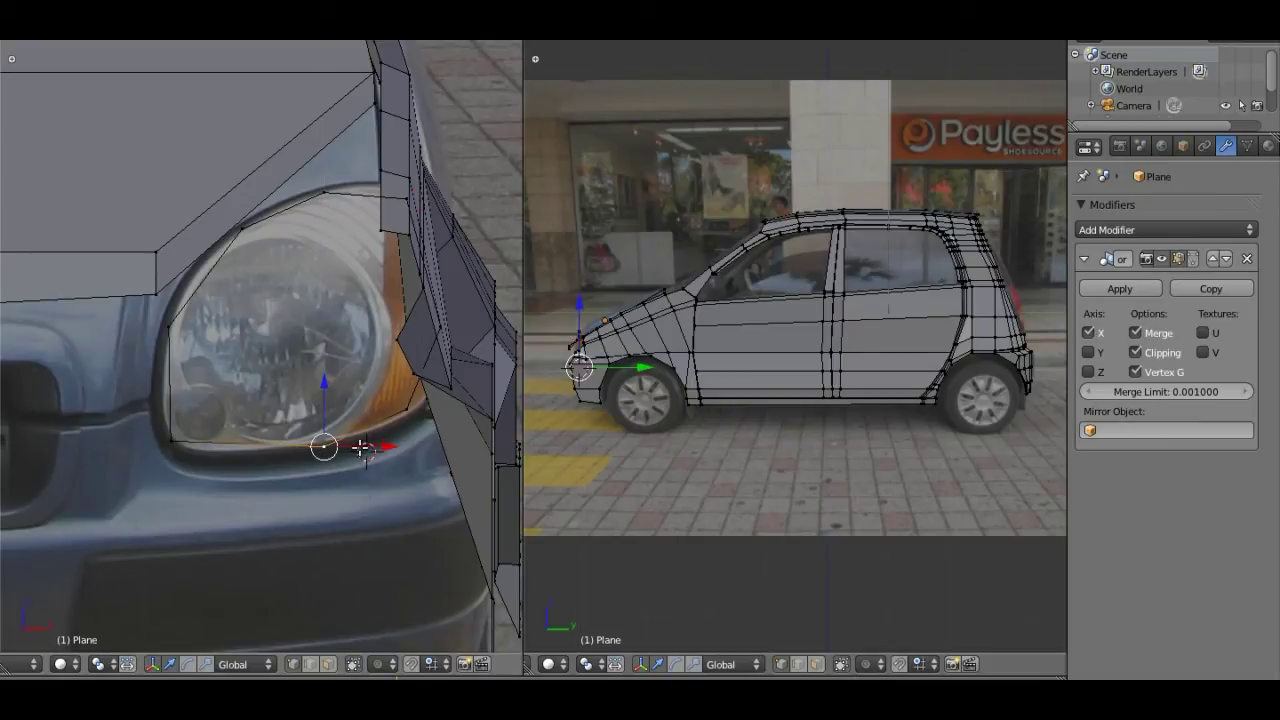
key("g")
key("x")
left_click(279, 440)
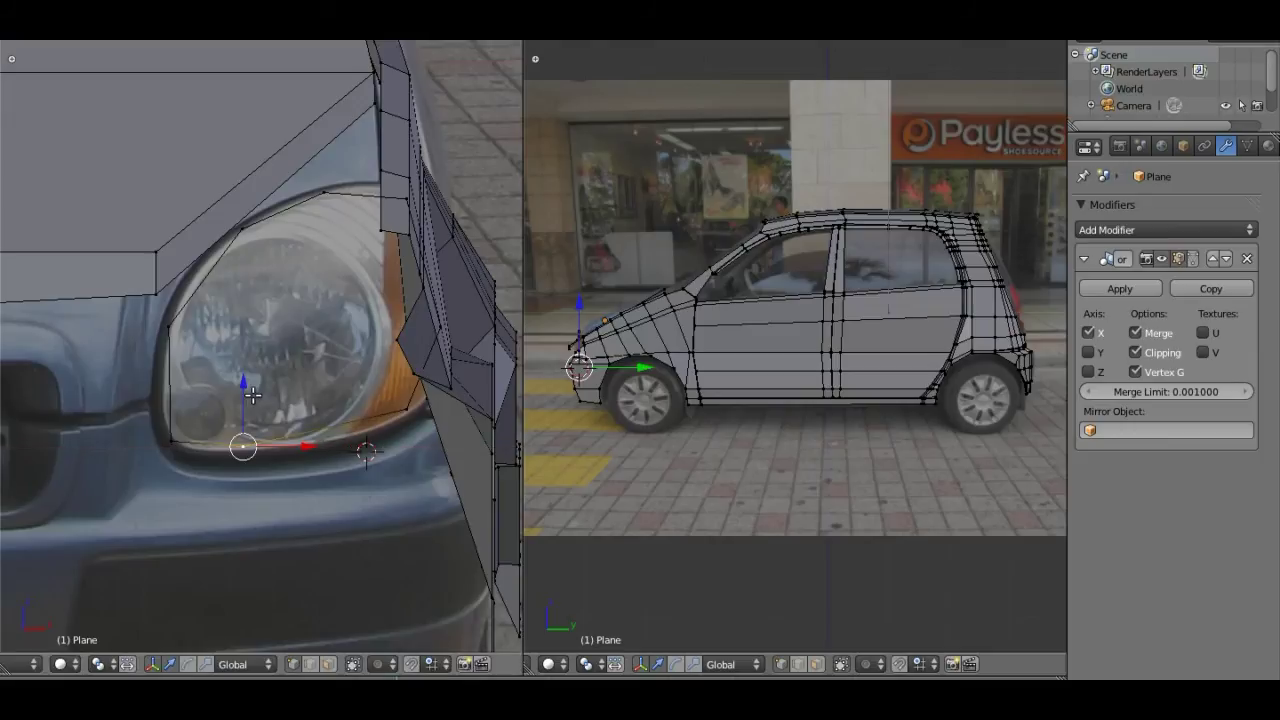
Step: Lower the bottom and lower-right vertices vertically onto the headlight rim
left_click(252, 397)
key("g")
key("z")
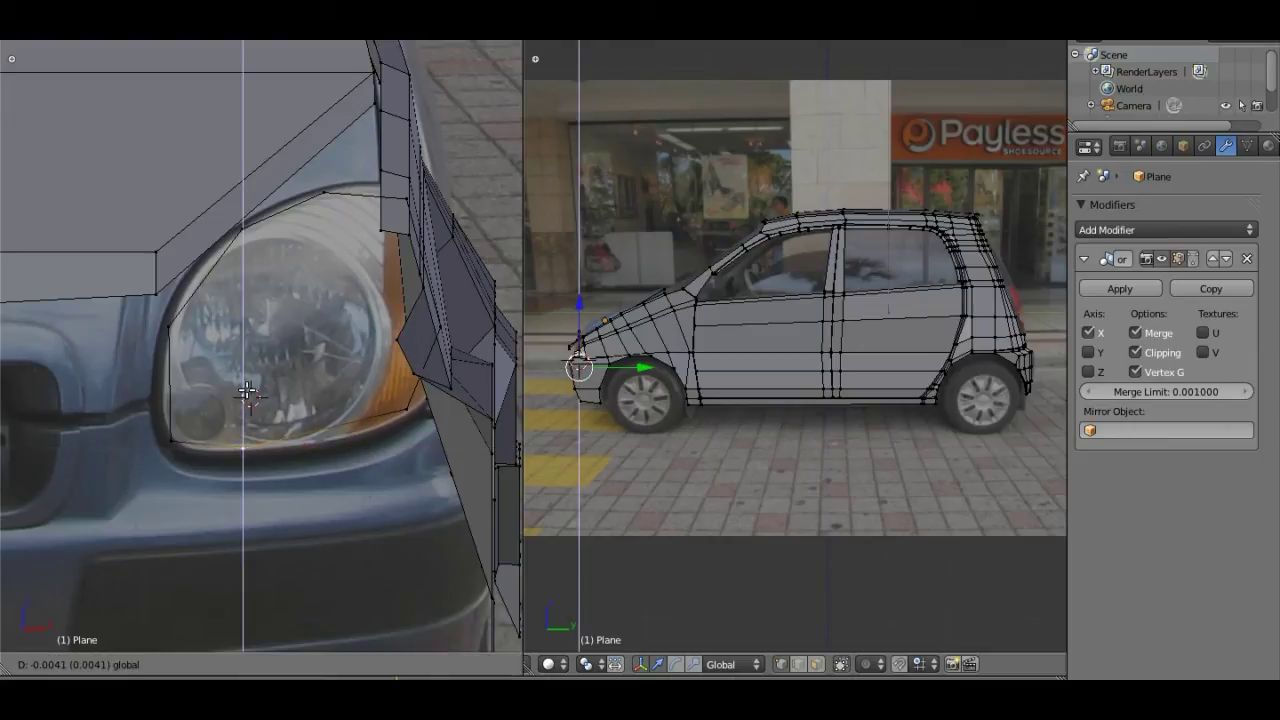
left_click(325, 404)
right_click(403, 413)
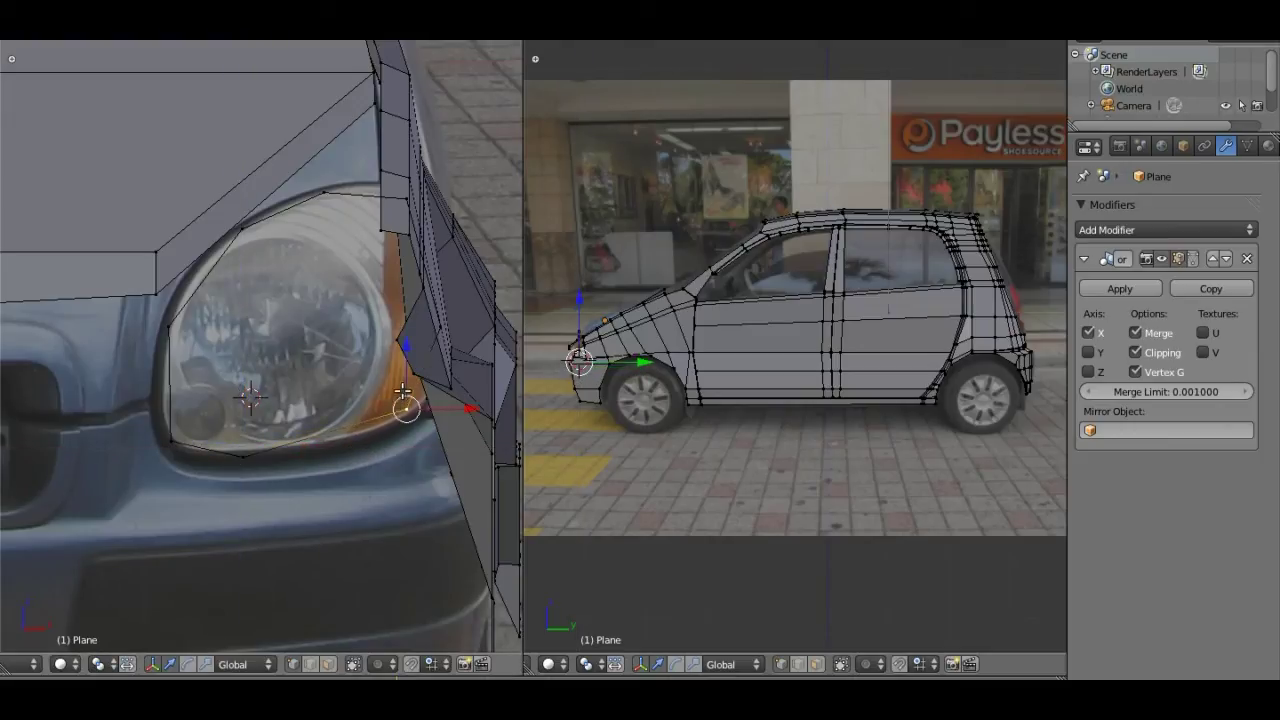
key("g")
key("z")
left_click(409, 374)
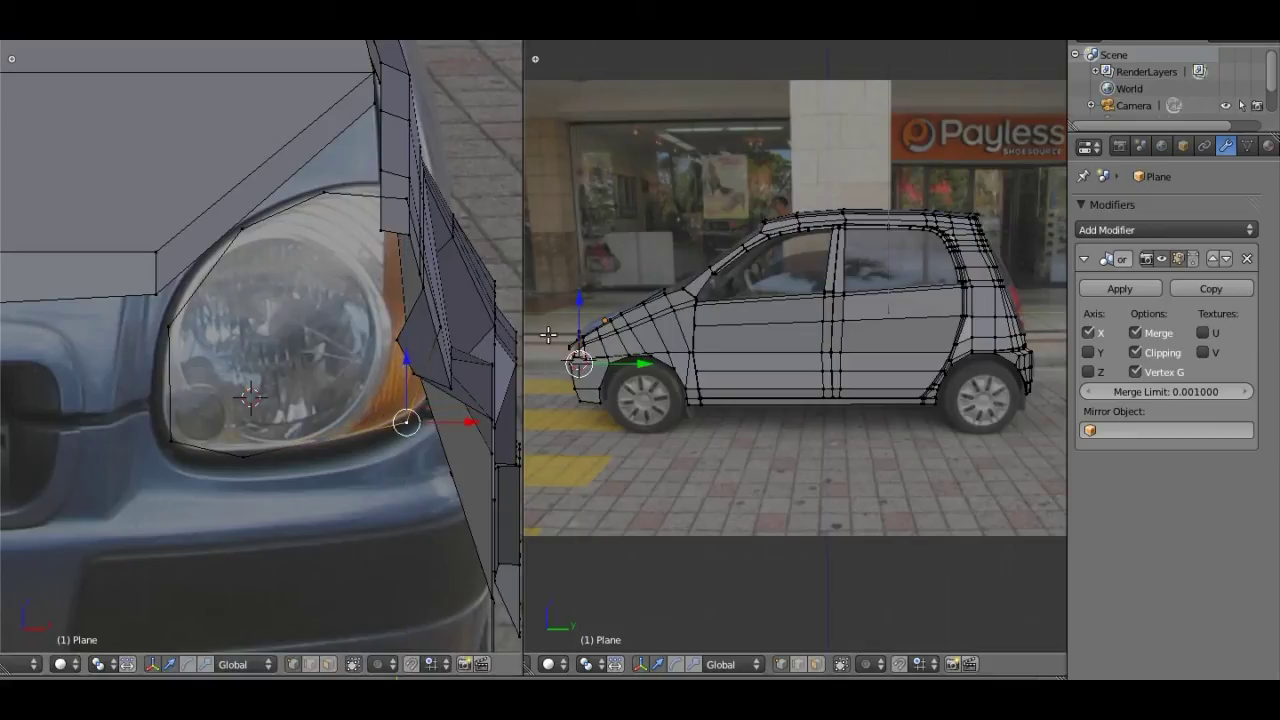
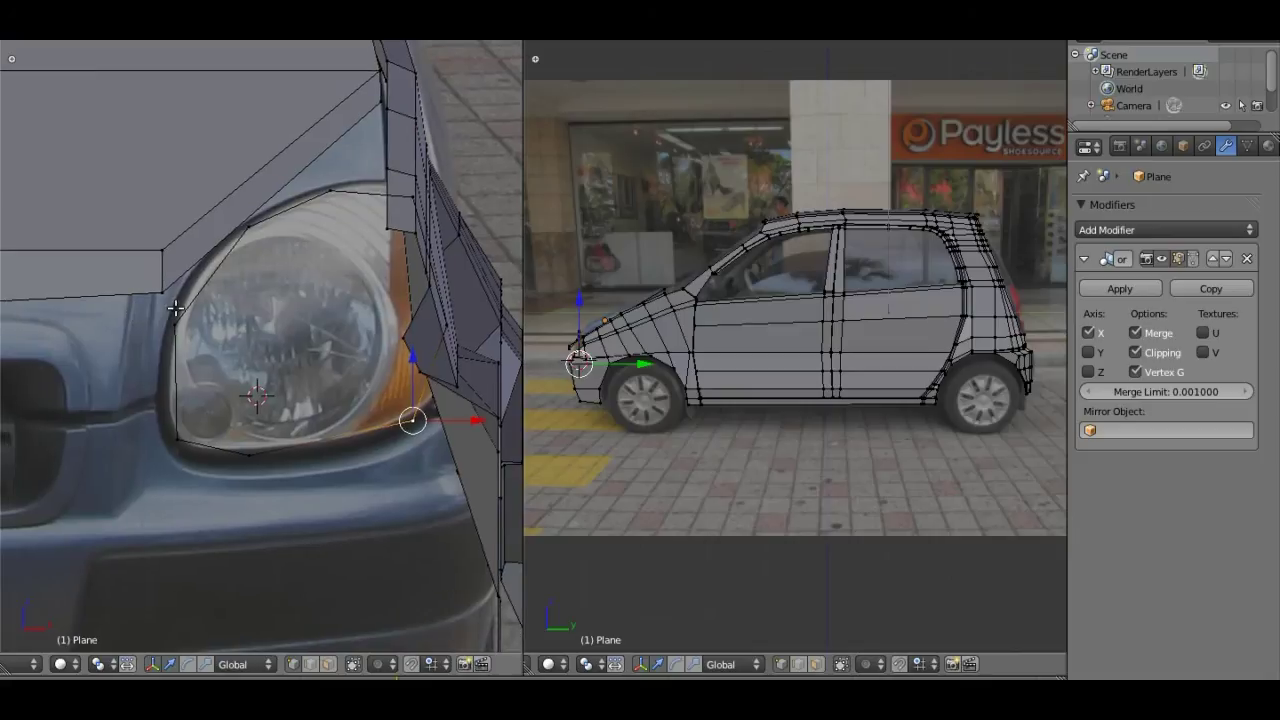
Step: Zoom in on the headlight and try a vertical move on the vertex beside it, then cancel
scroll(348, 318, "up", 5, "ctrl")
scroll(360, 318, "up", 1, "ctrl")
scroll(300, 350, "down", 3)
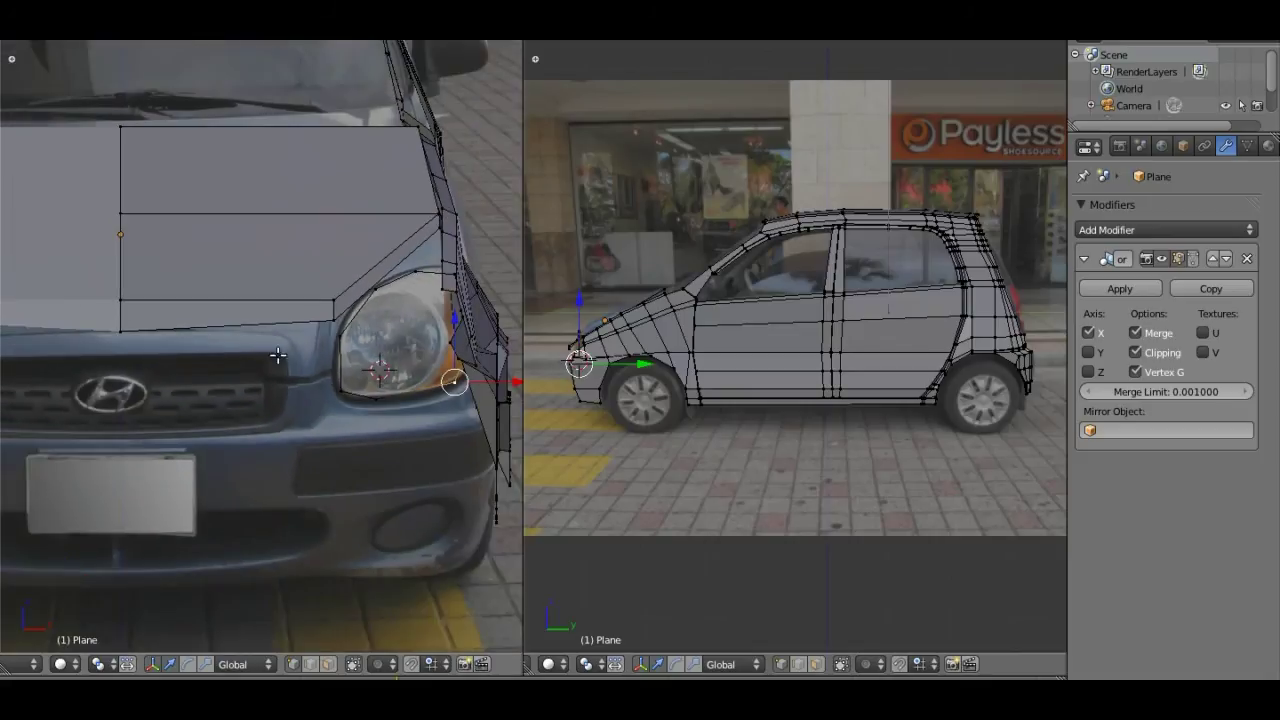
scroll(162, 374, "up", 1, "ctrl")
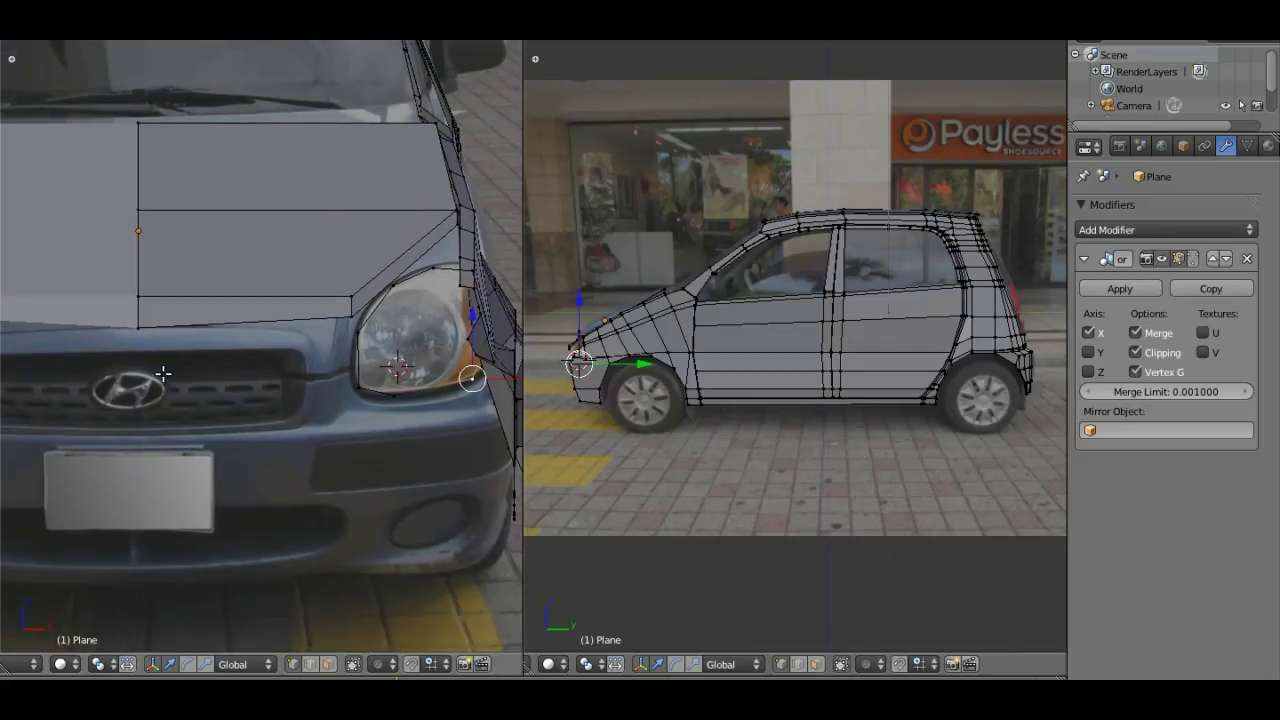
right_click(351, 317)
key("g")
key("z")
key("Escape")
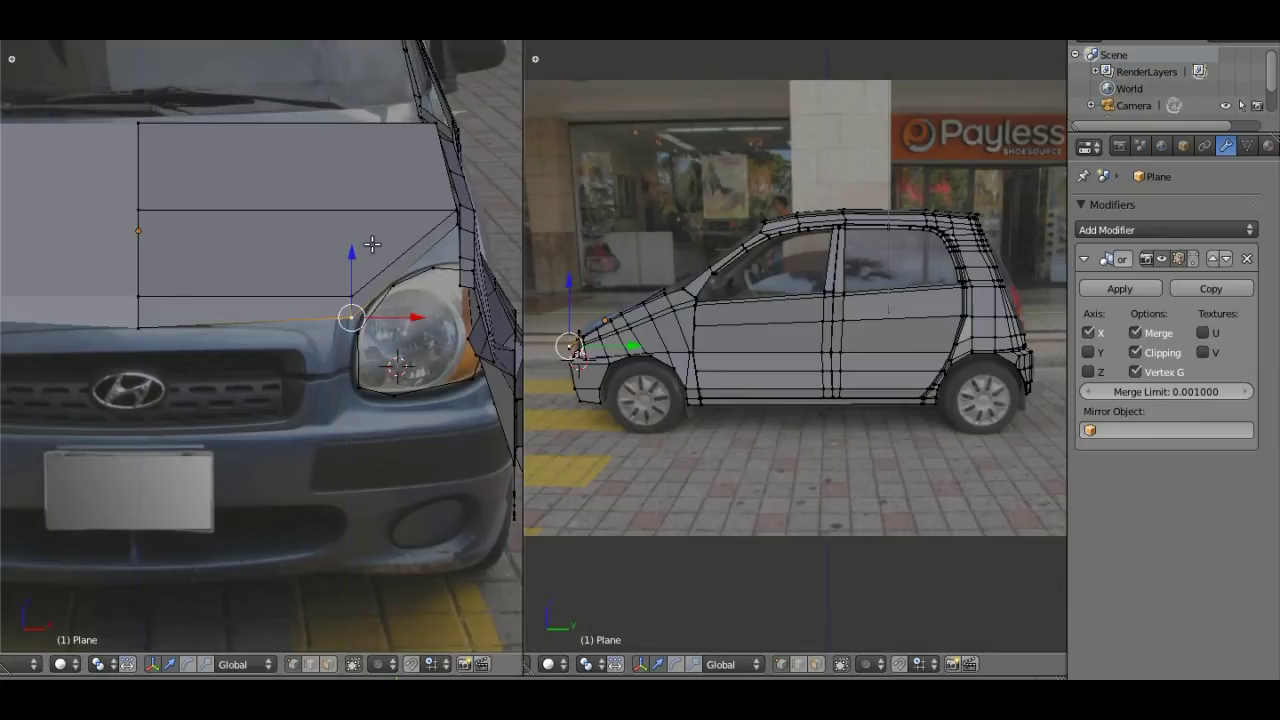
Step: Cut a test edge loop across the hood, then undo it
key("ctrl+r")
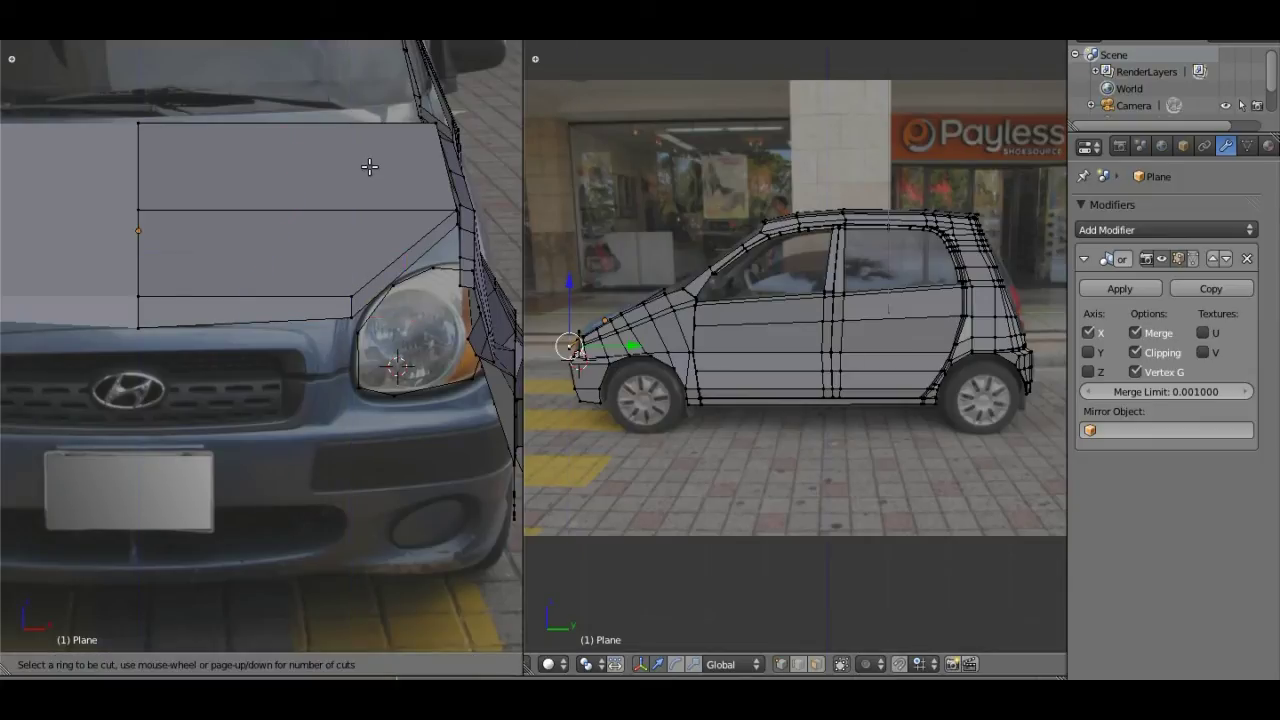
left_click(315, 204)
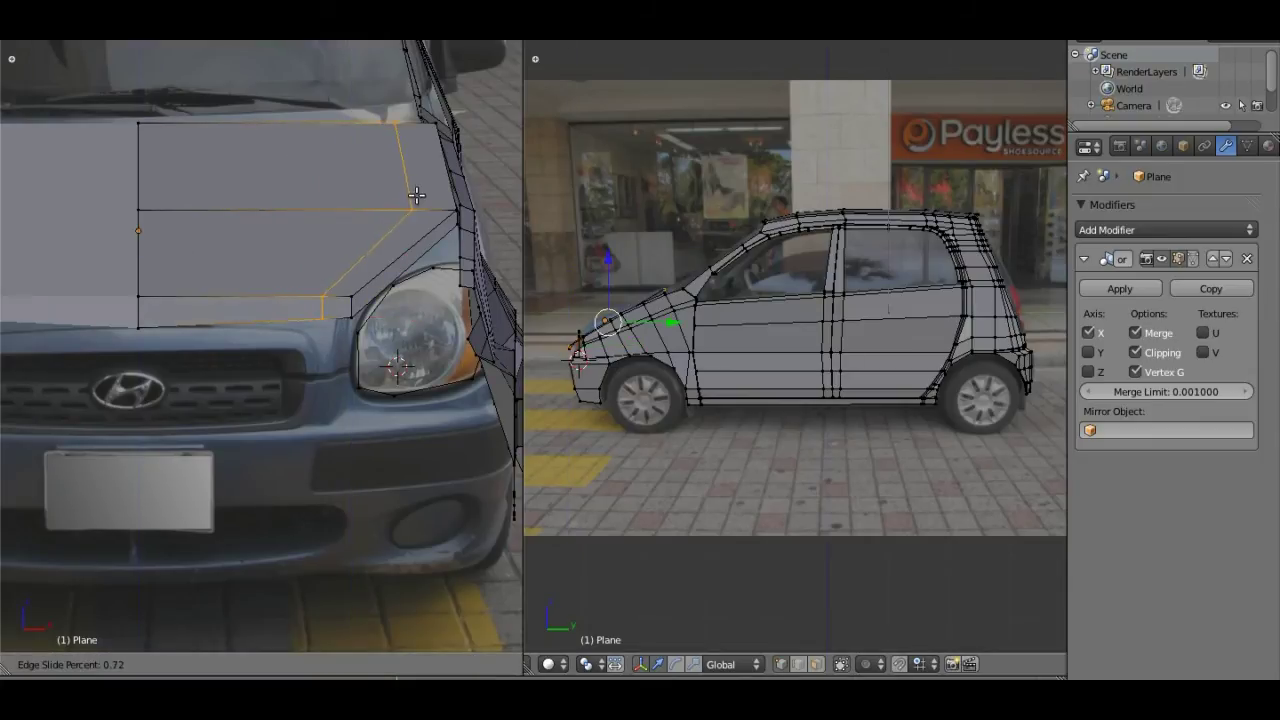
left_click(421, 197)
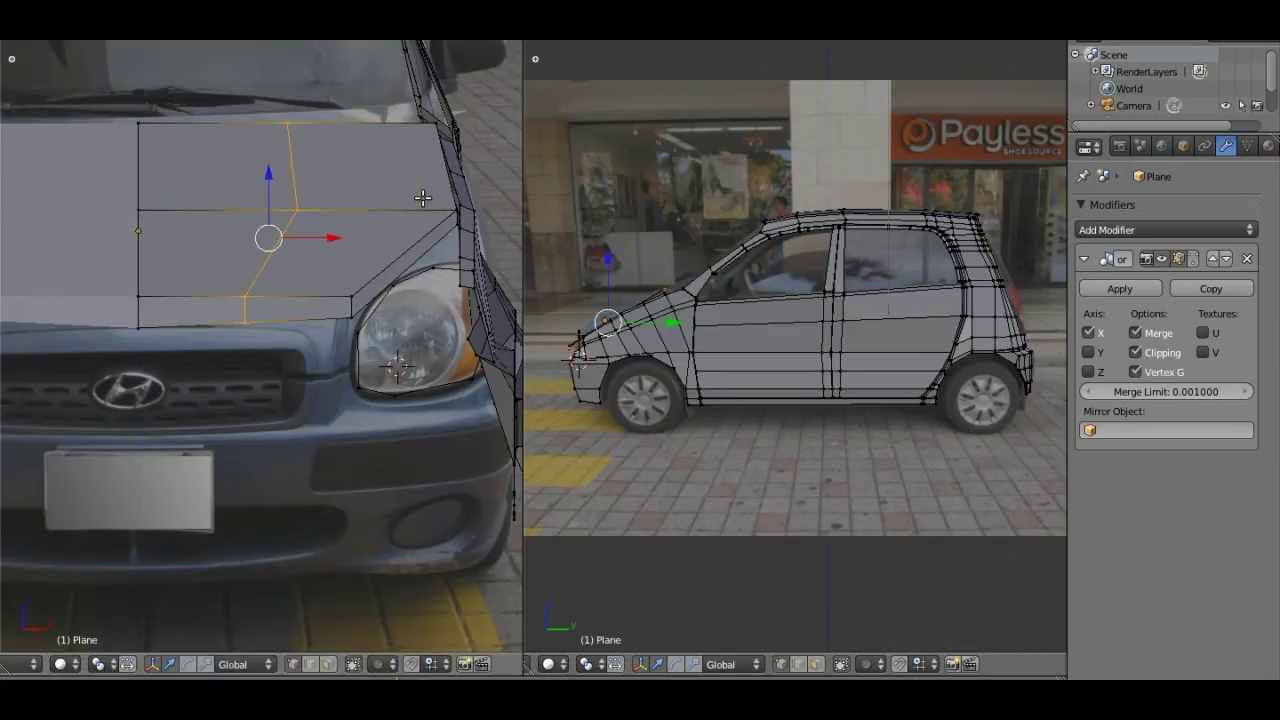
key("ctrl+z")
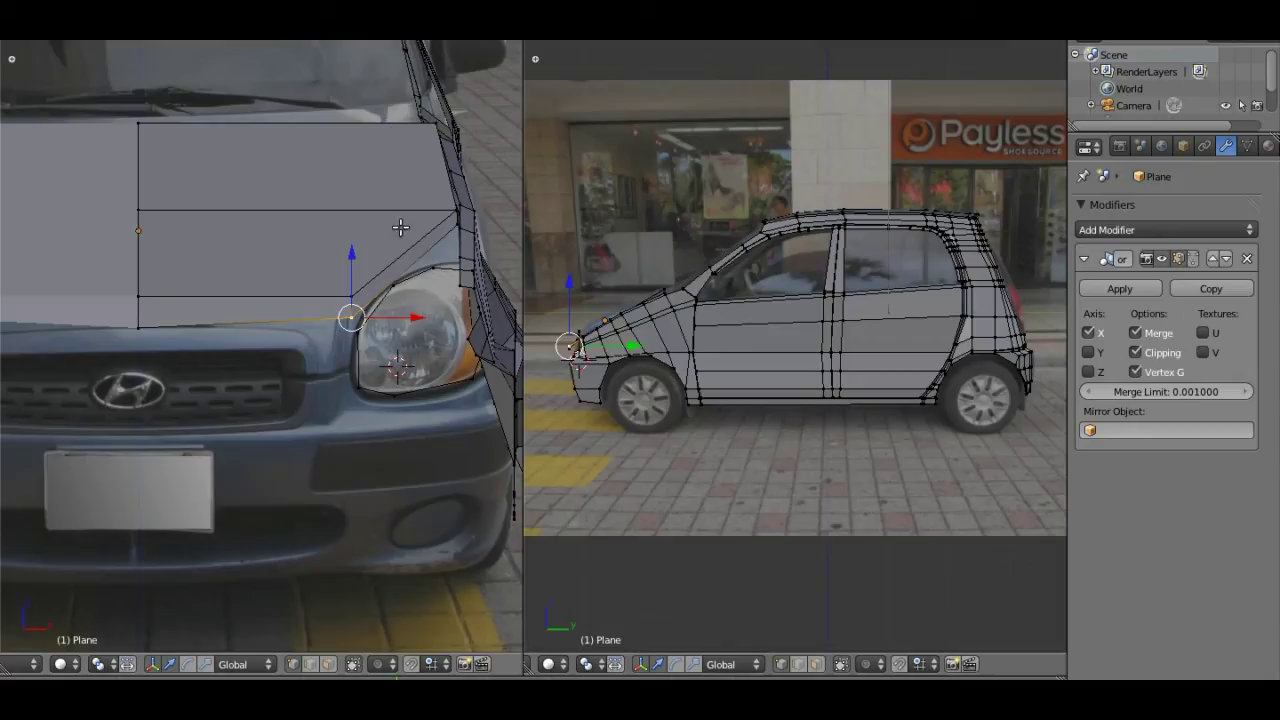
Step: Add a horizontal edge loop above the headlight and another loop running down the hood
key("ctrl+r")
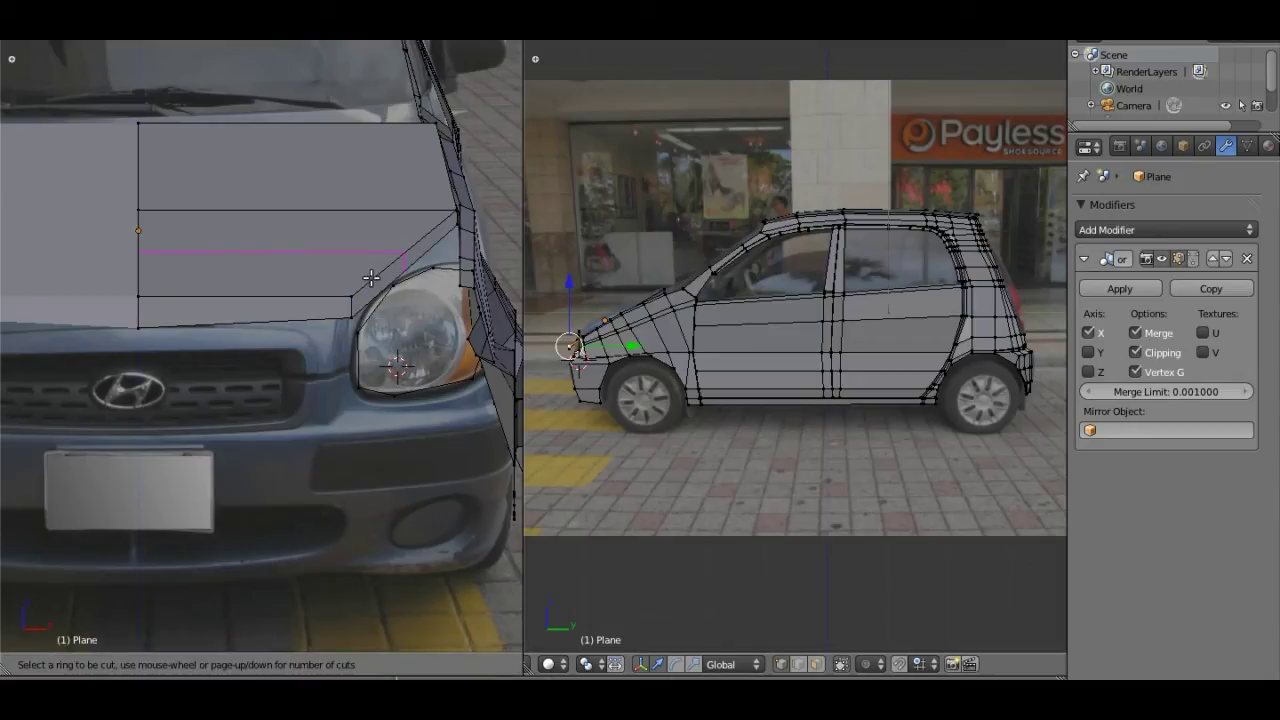
left_click(371, 277)
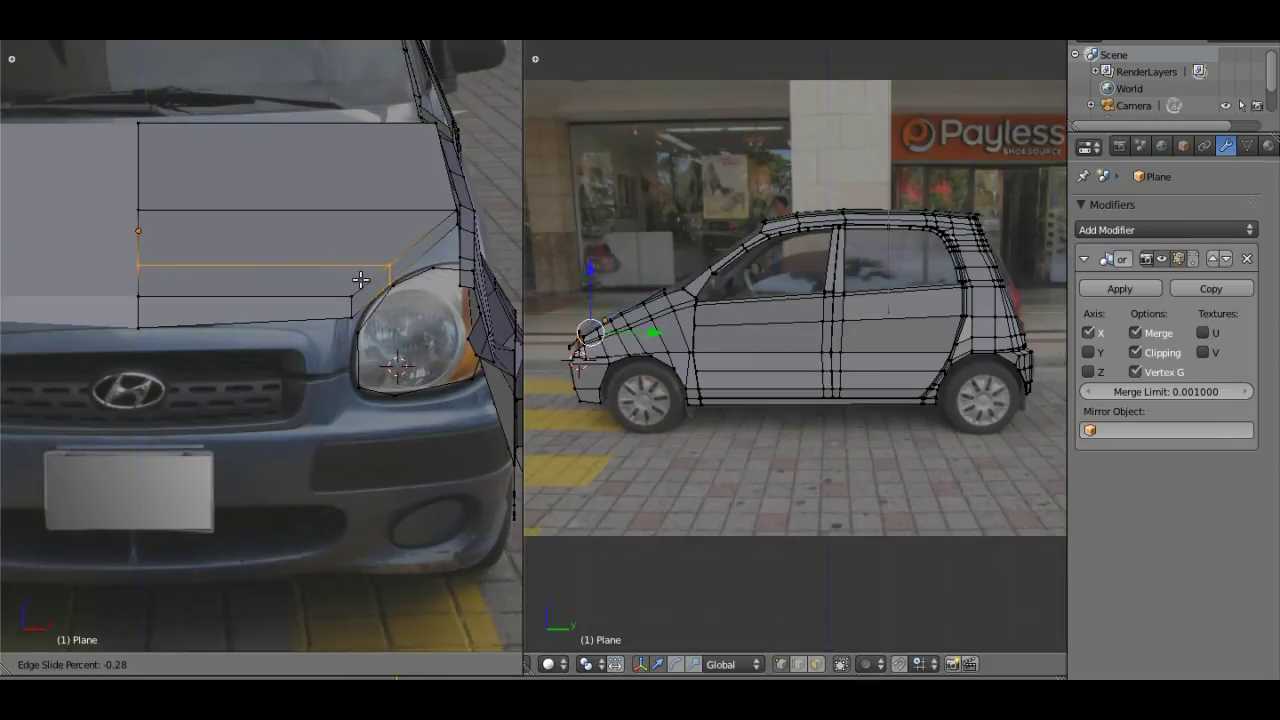
left_click(360, 280)
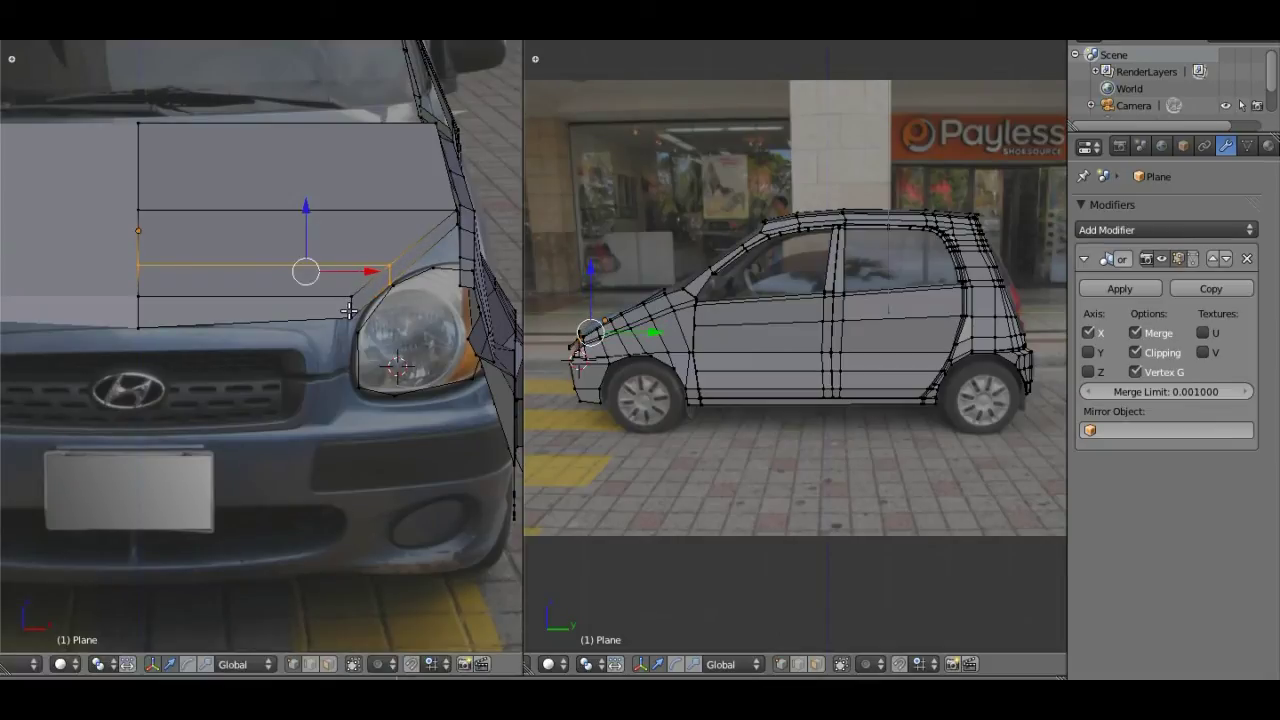
key("ctrl+r")
left_click(322, 310)
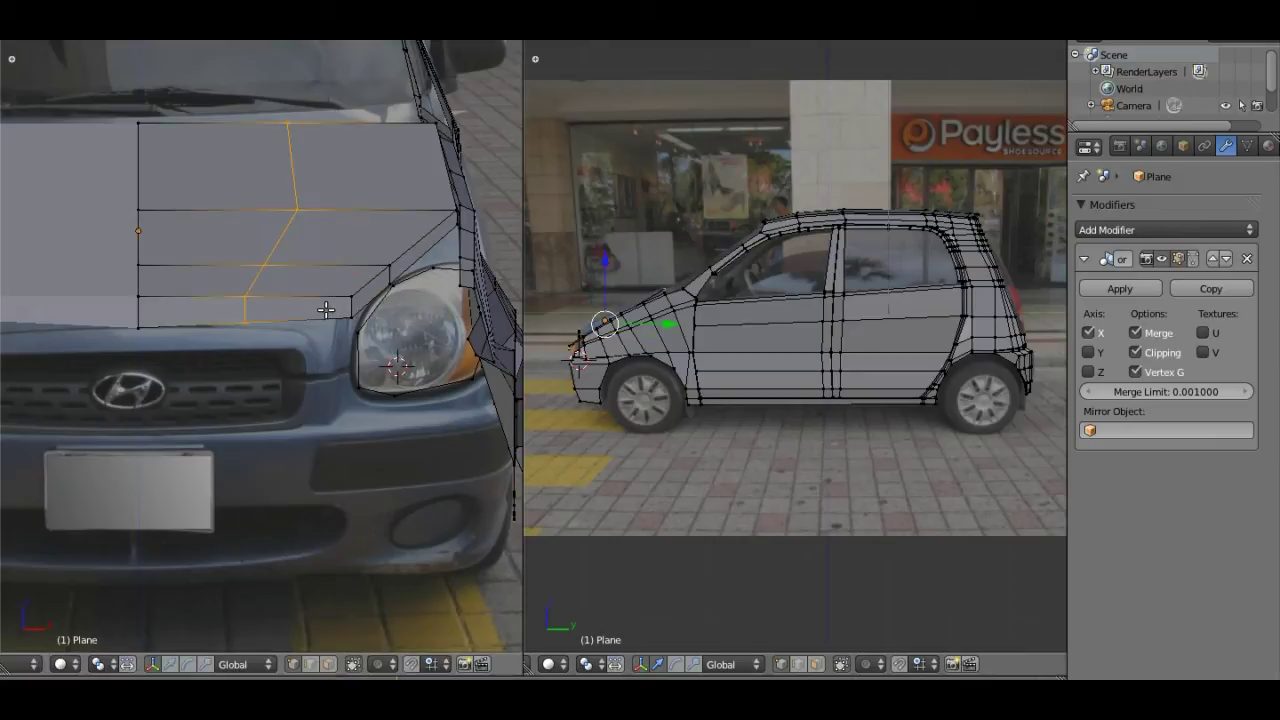
left_click(438, 302)
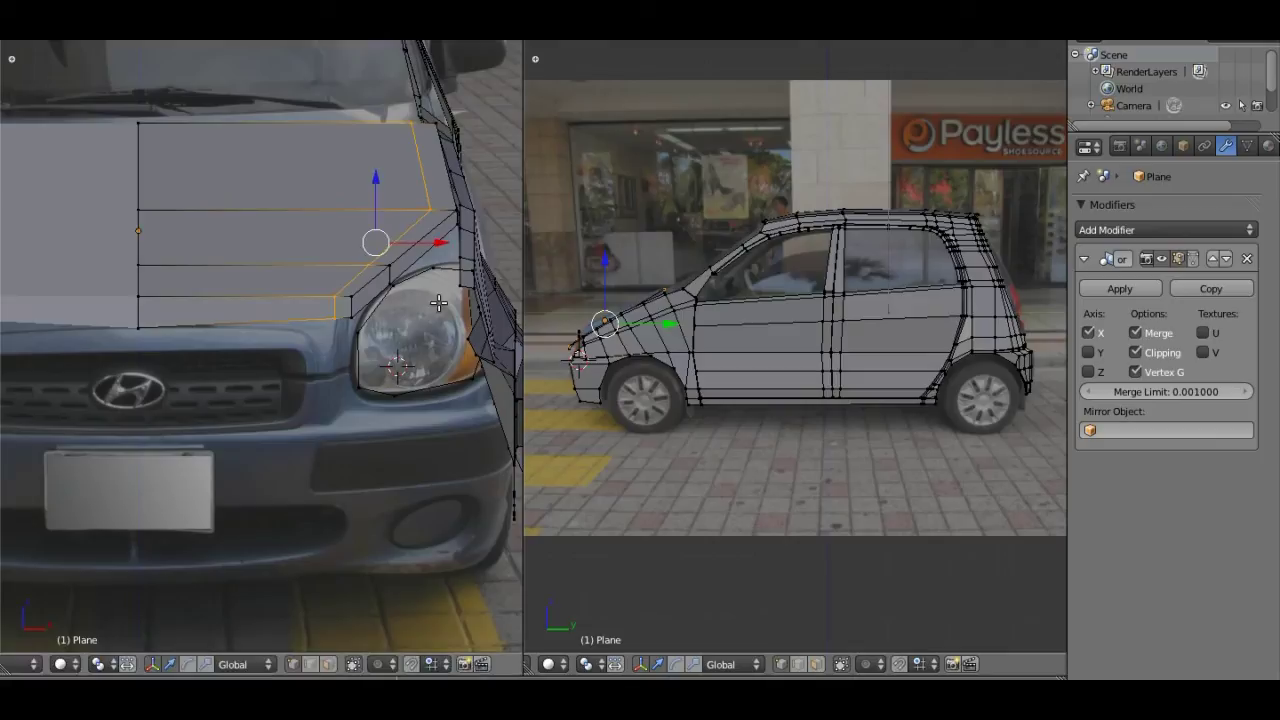
scroll(348, 358, "up", 4)
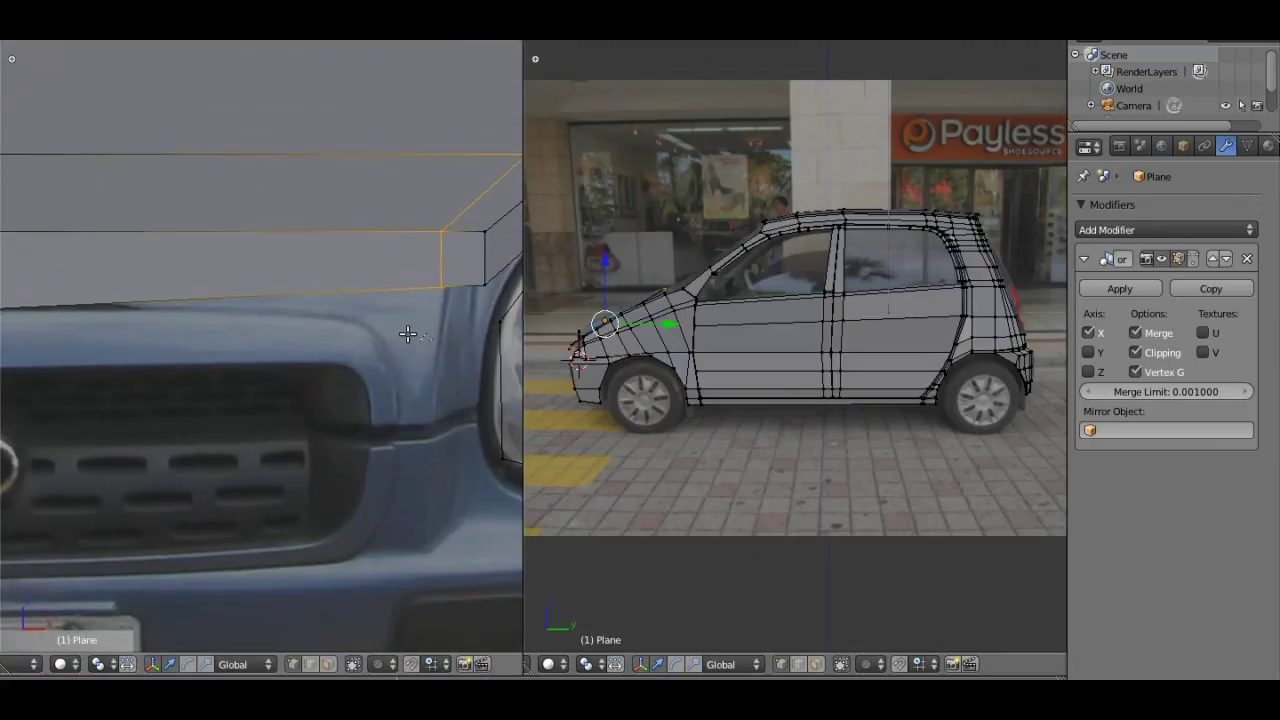
Step: Extrude the fender's bottom edge vertically beside the headlight and shift it left along X
middle_click_drag(406, 334, 270, 325, "shift")
right_click(274, 269)
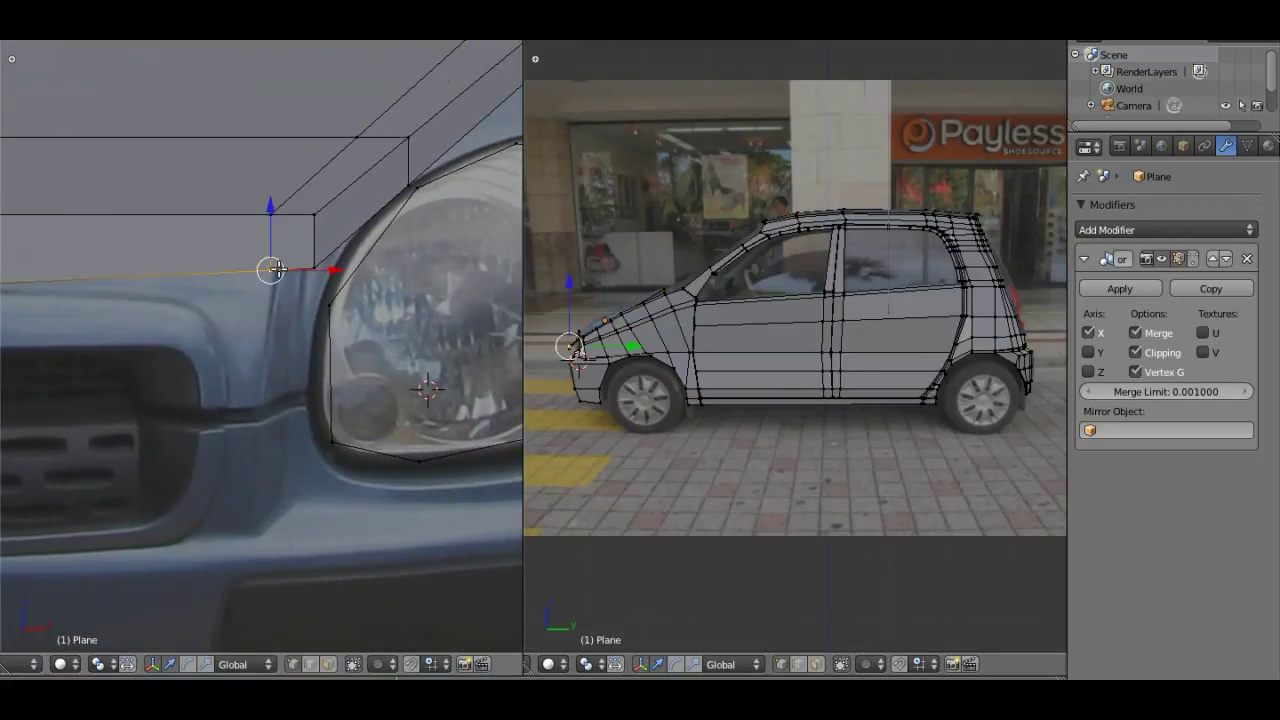
right_click(315, 268)
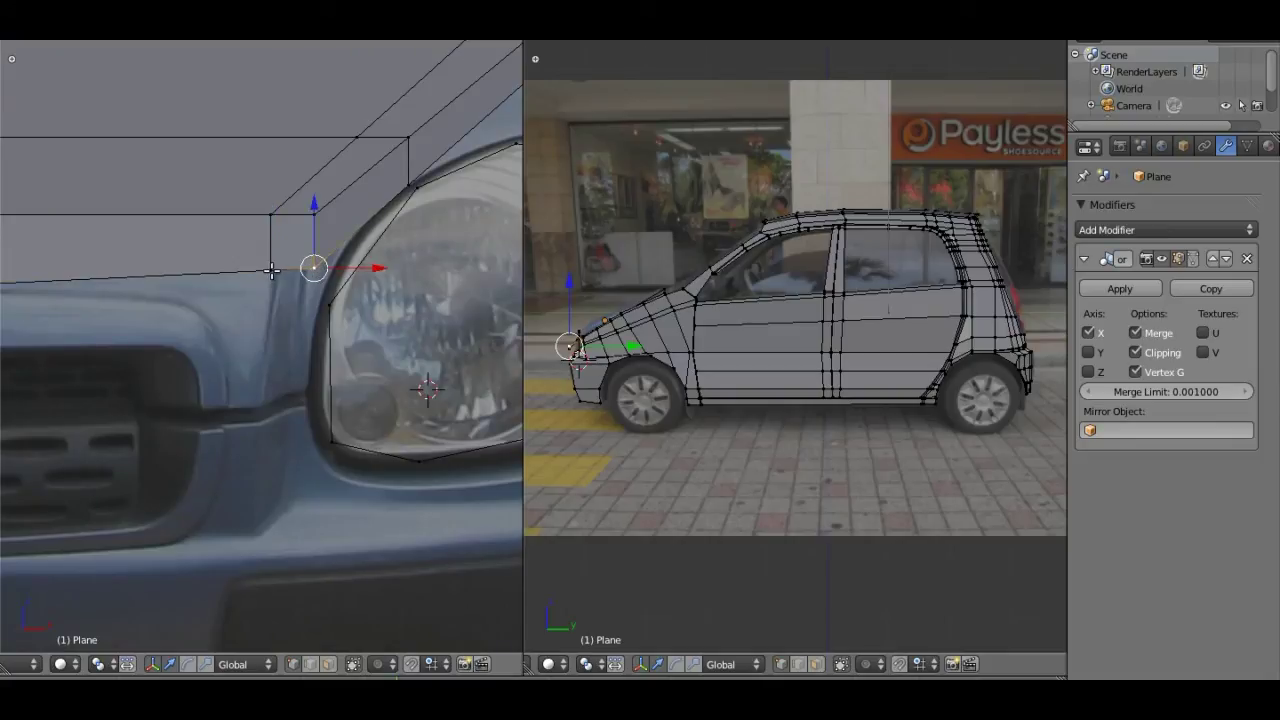
right_click(270, 269, "shift")
key("e")
key("z")
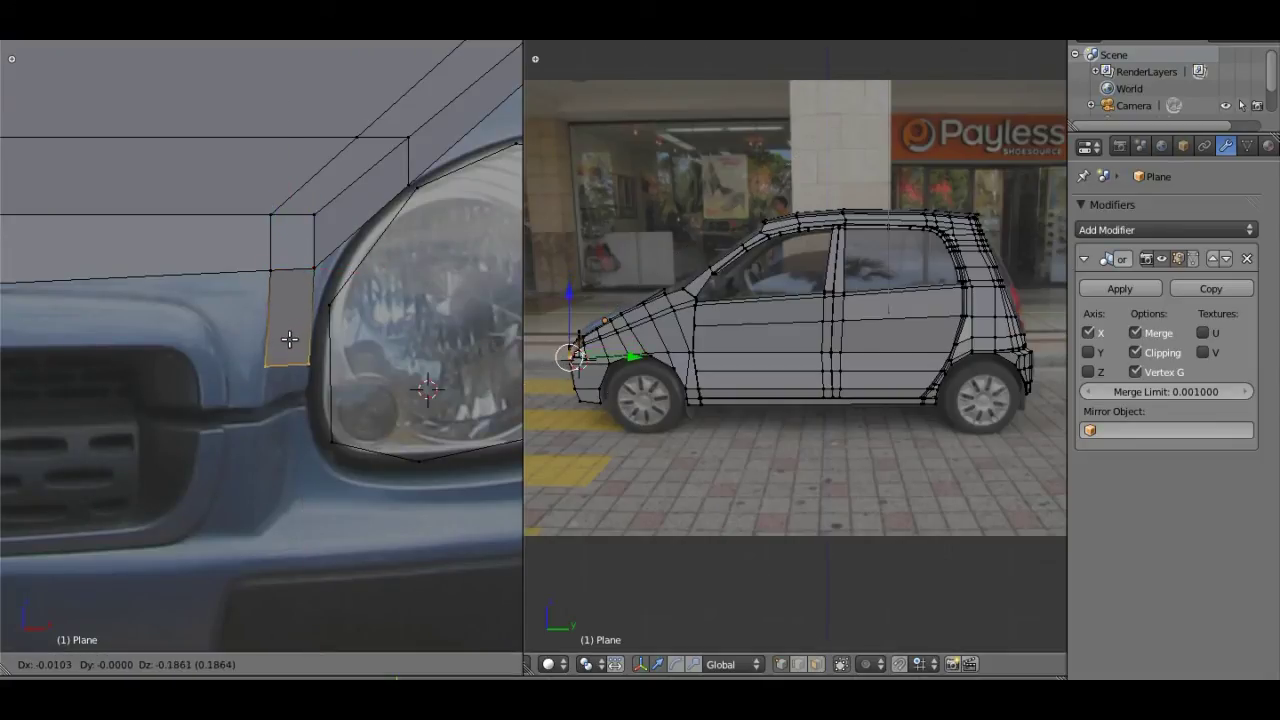
key("z")
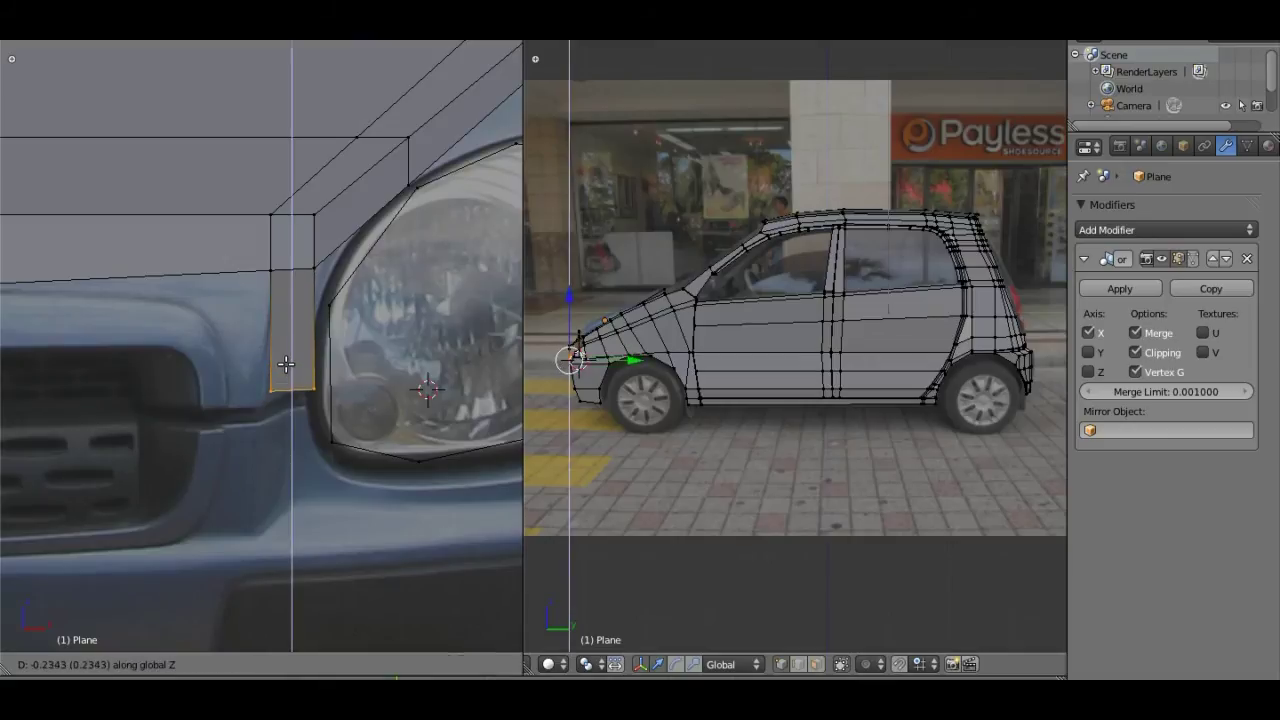
left_click(294, 374)
key("g")
key("x")
left_click(322, 394)
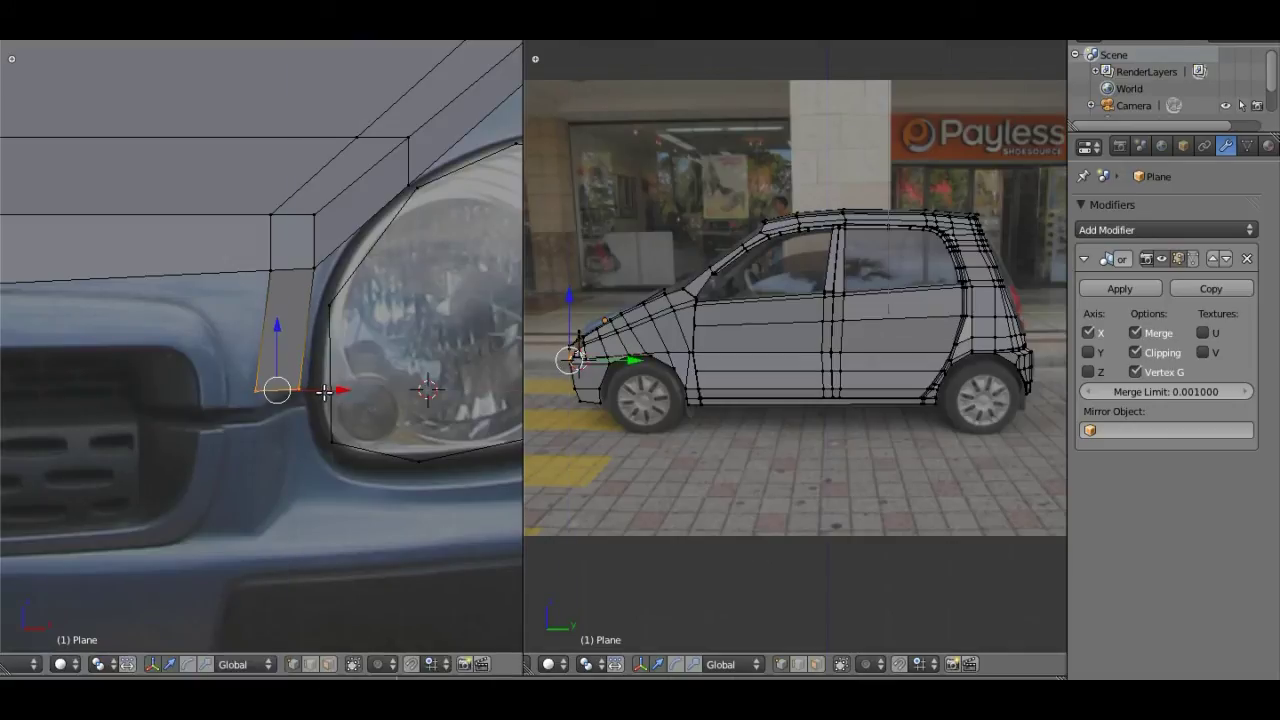
Step: Reposition the new face's top-right vertex vertically and then horizontally
right_click(308, 265)
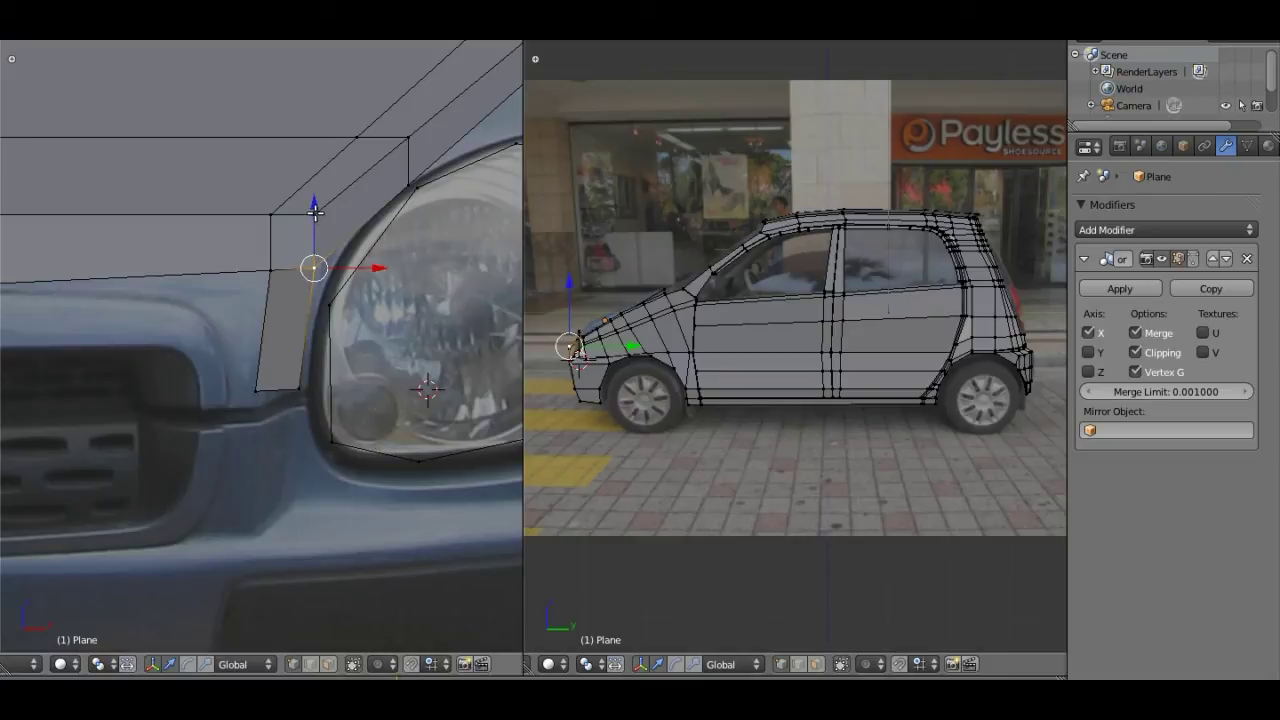
key("g")
key("z")
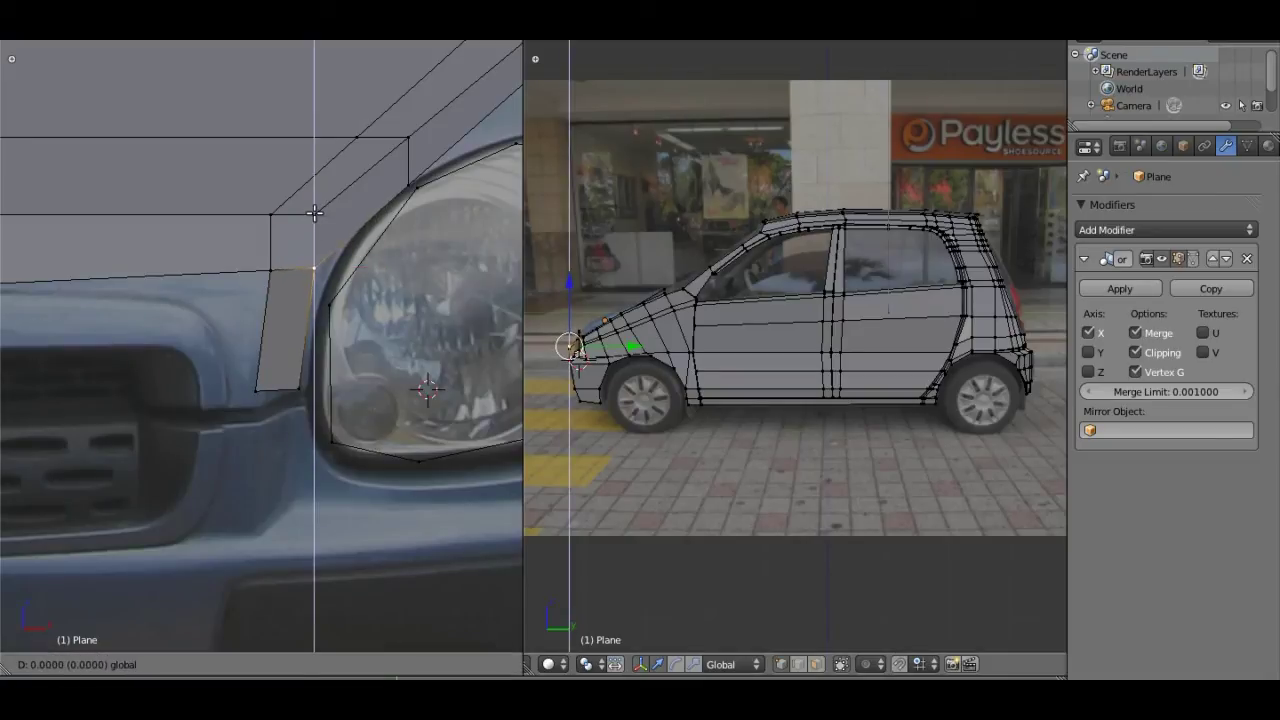
left_click(316, 226)
key("g")
key("x")
left_click(374, 270)
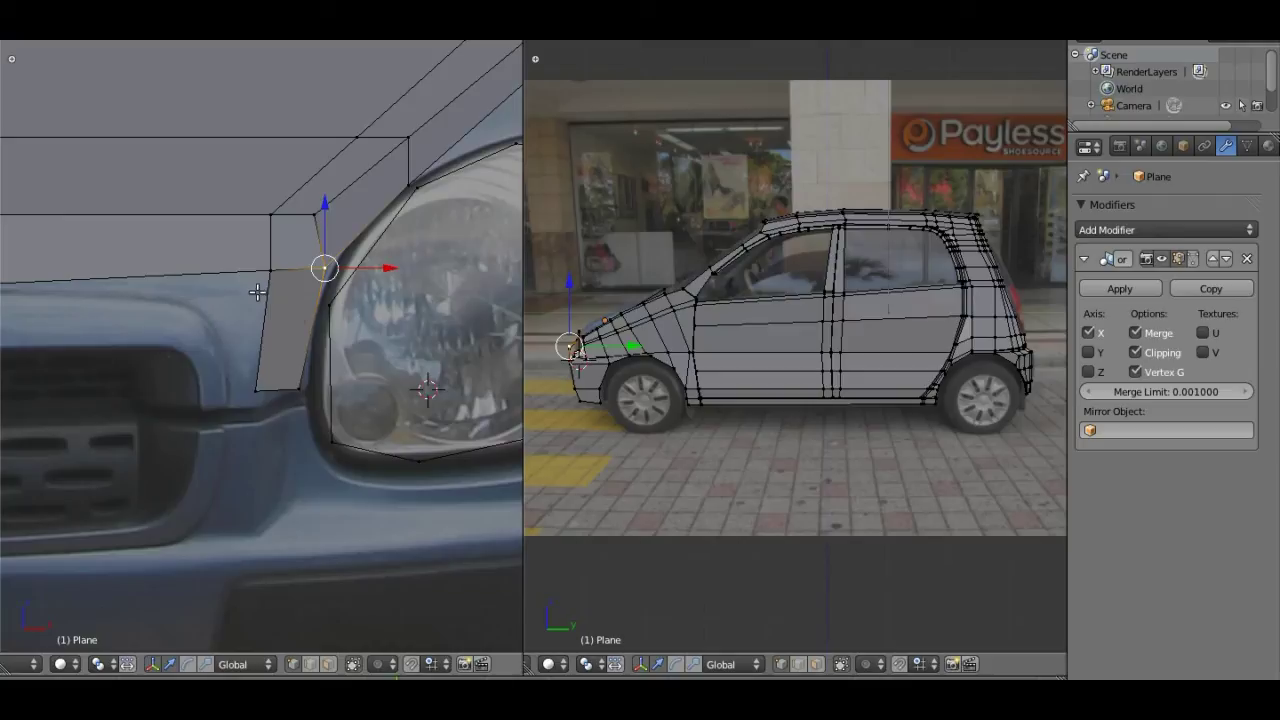
Step: Select three headlight-rim vertices and fill a face, then undo it
scroll(252, 267, "down", 1)
scroll(237, 272, "down", 1)
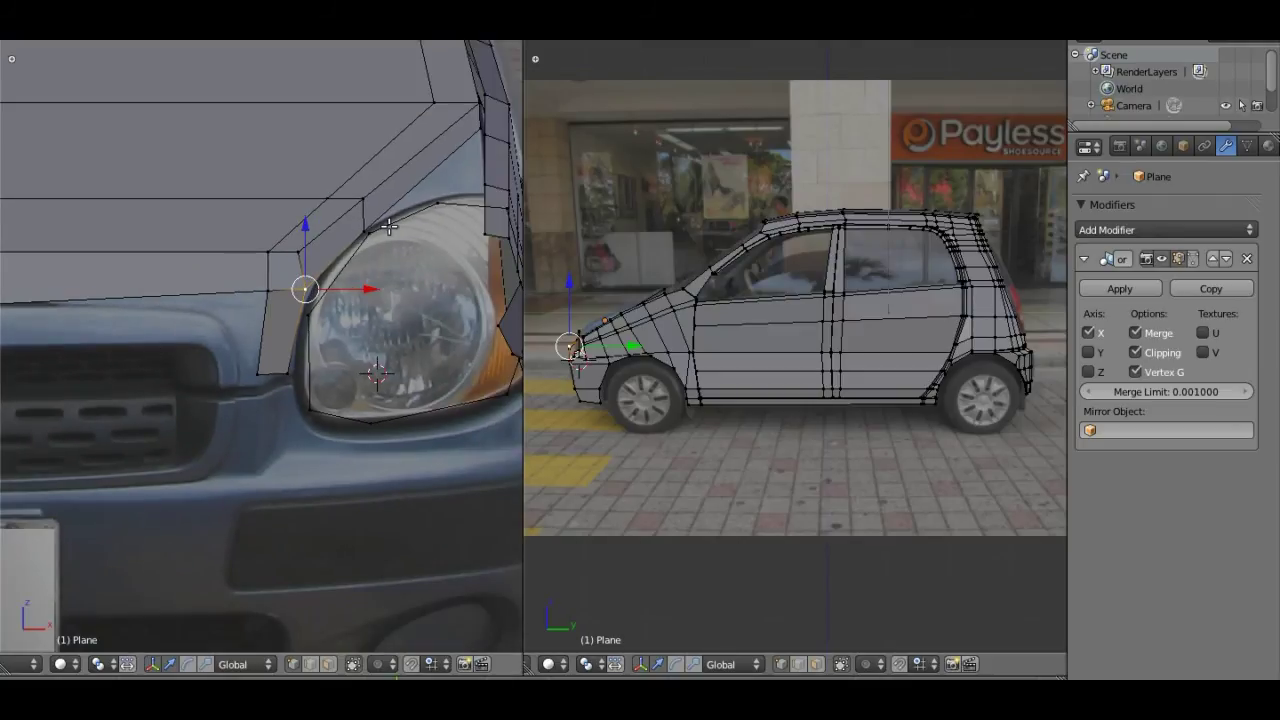
scroll(370, 248, "down", 1)
middle_click_drag(370, 248, 332, 294, "shift")
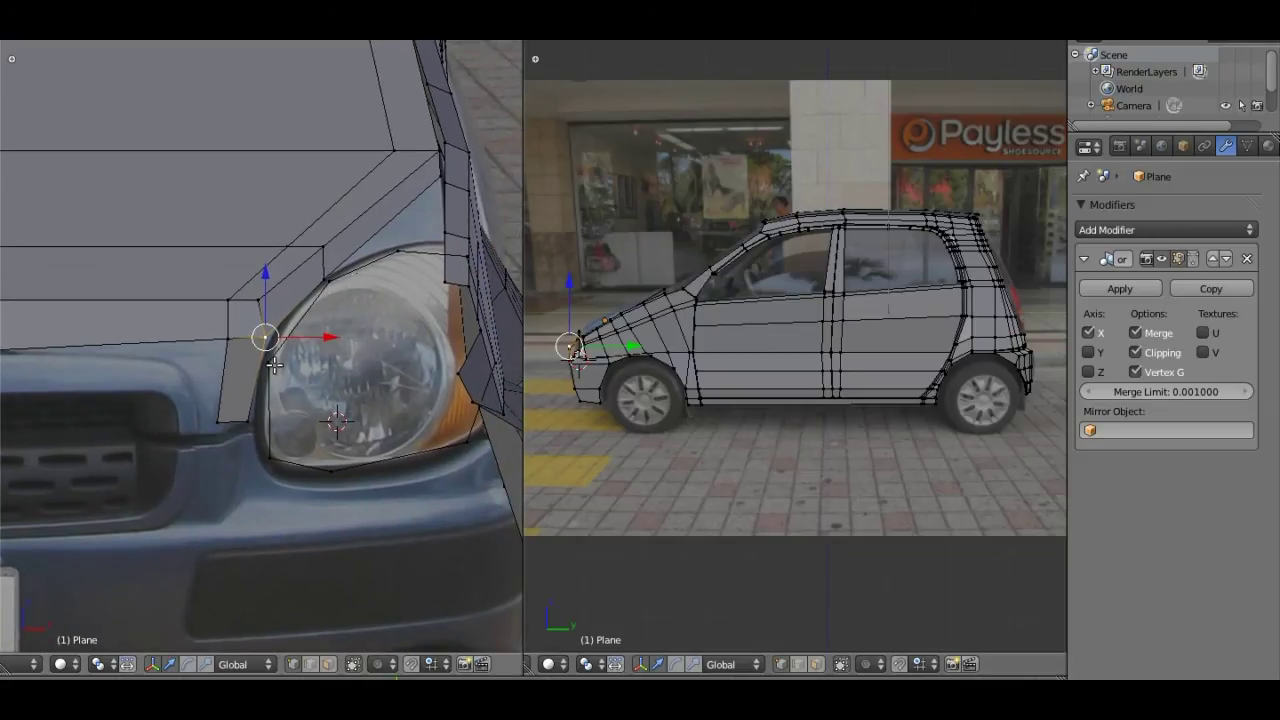
scroll(274, 366, "up", 2)
scroll(284, 363, "up", 1)
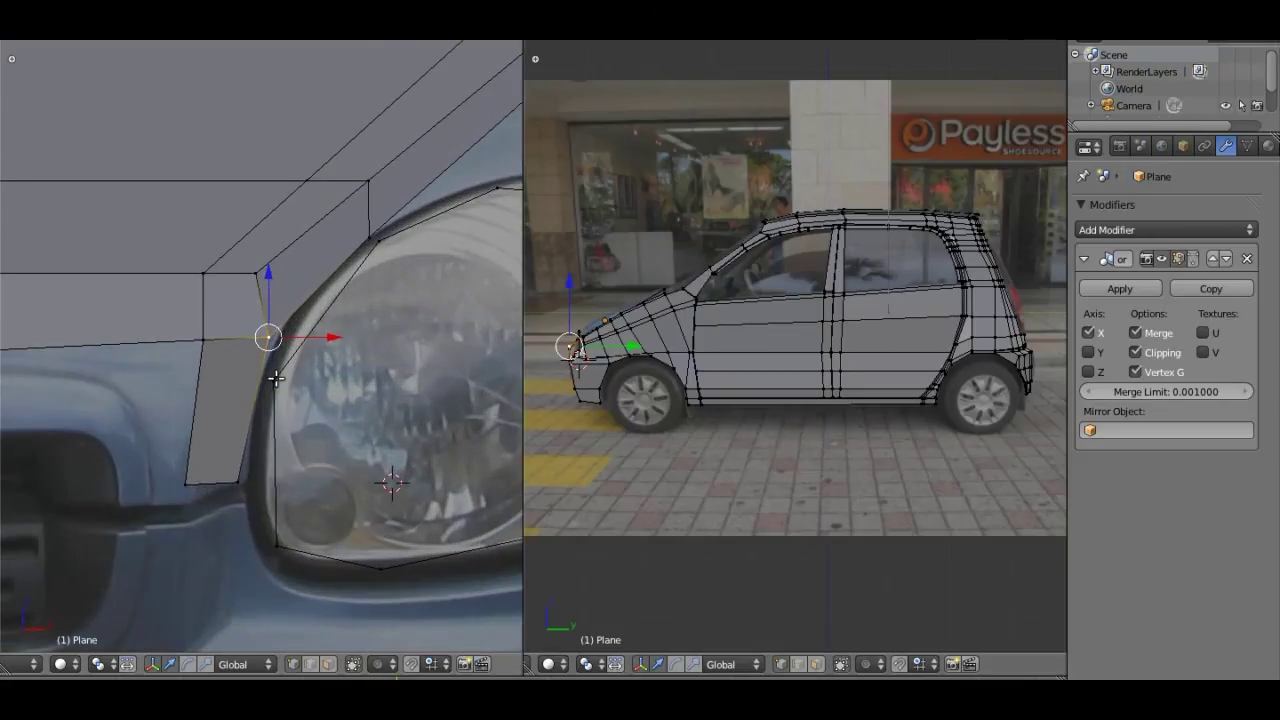
left_click(276, 379, "shift")
left_click(371, 237, "shift")
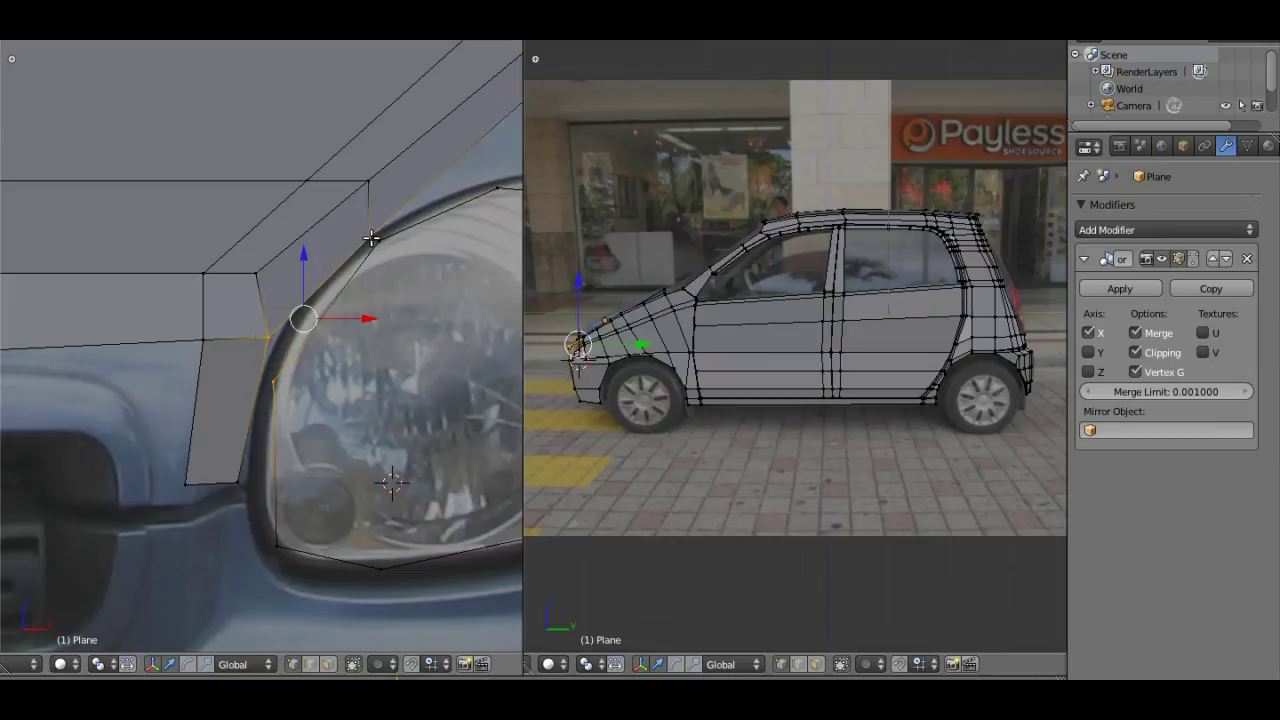
left_click(377, 240, "shift")
key("f")
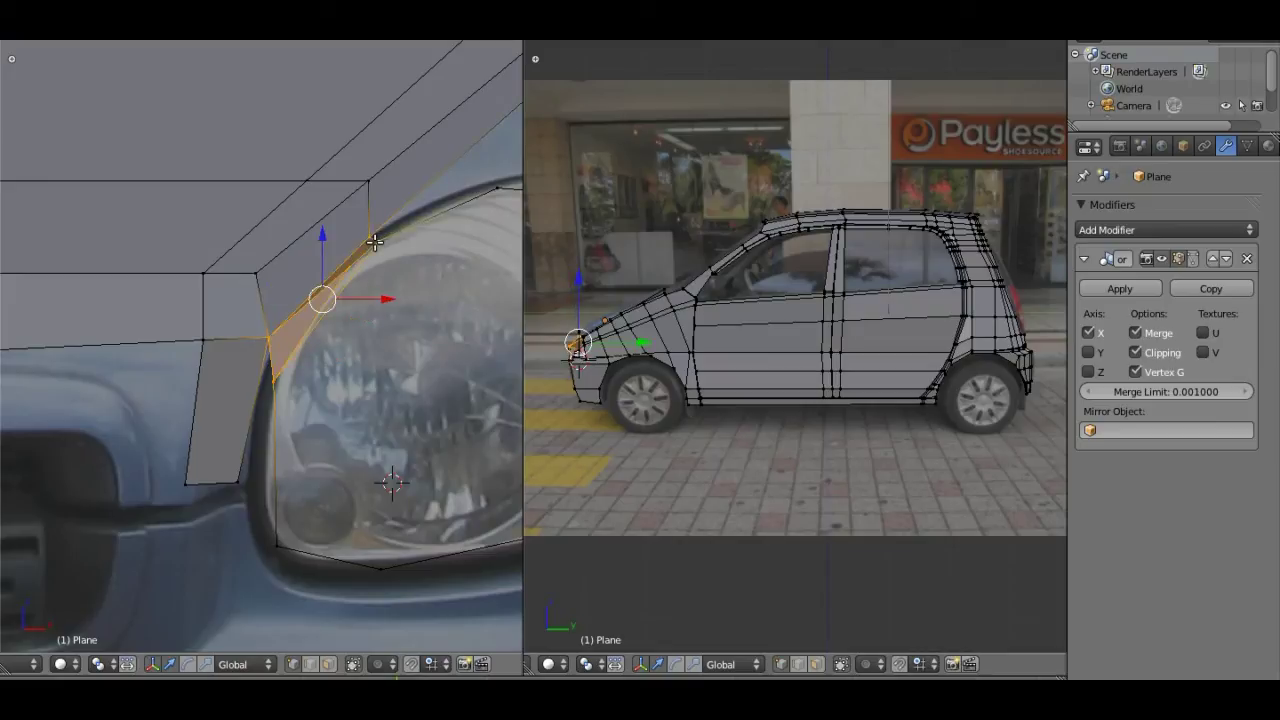
key("ctrl+z")
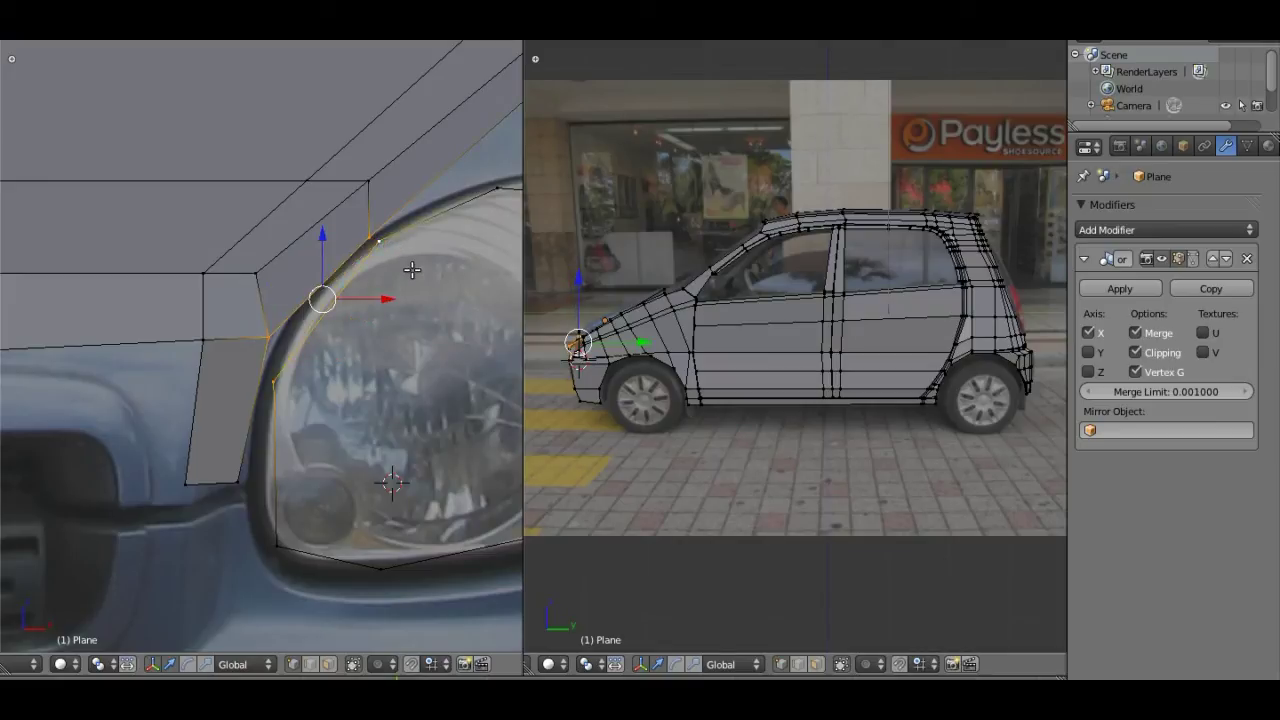
Step: Raise the lower vertex to the headlight edge and fill a face with the rim vertices
right_click(285, 365)
key("g")
key("z")
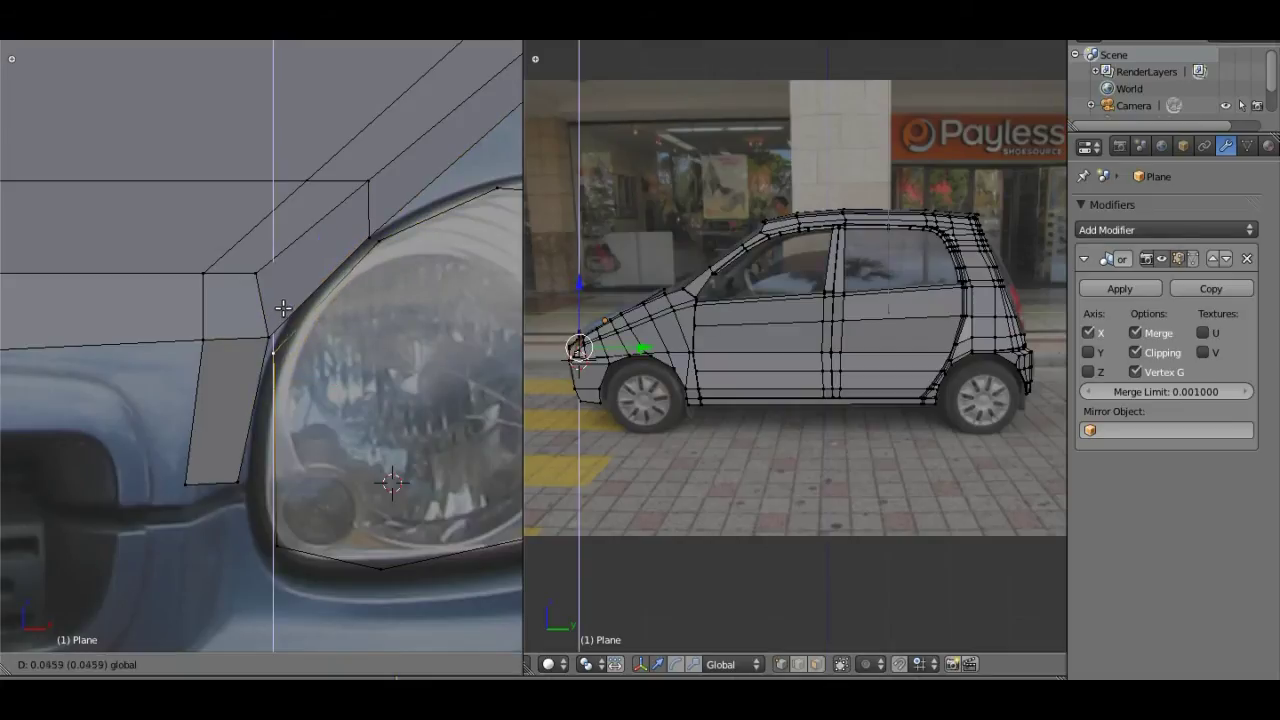
left_click(282, 333)
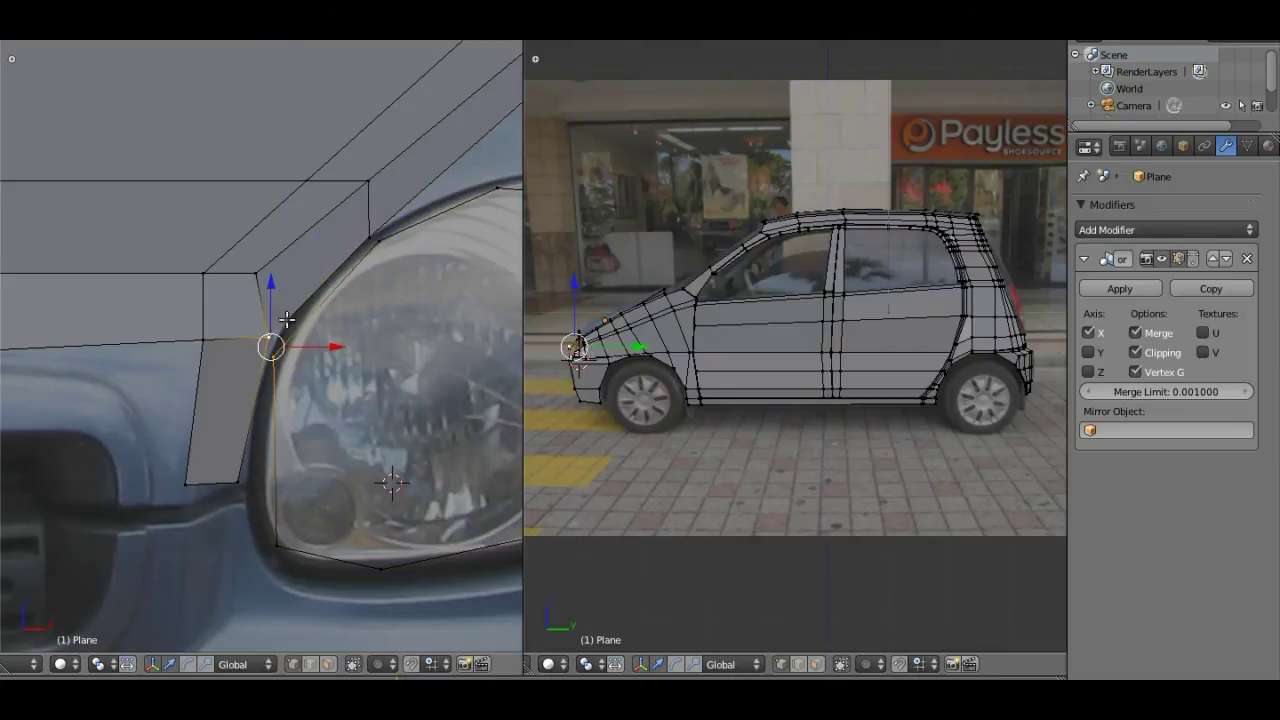
right_click(368, 240, "shift")
right_click(376, 240, "shift")
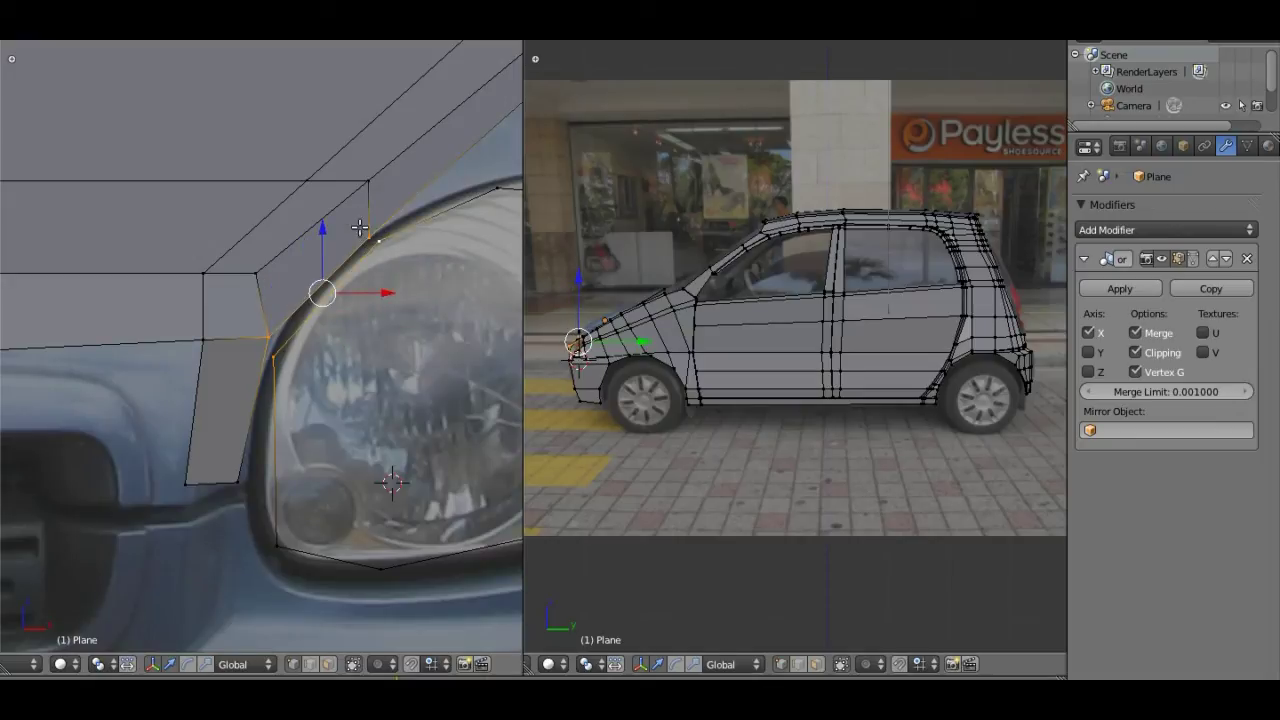
key("f")
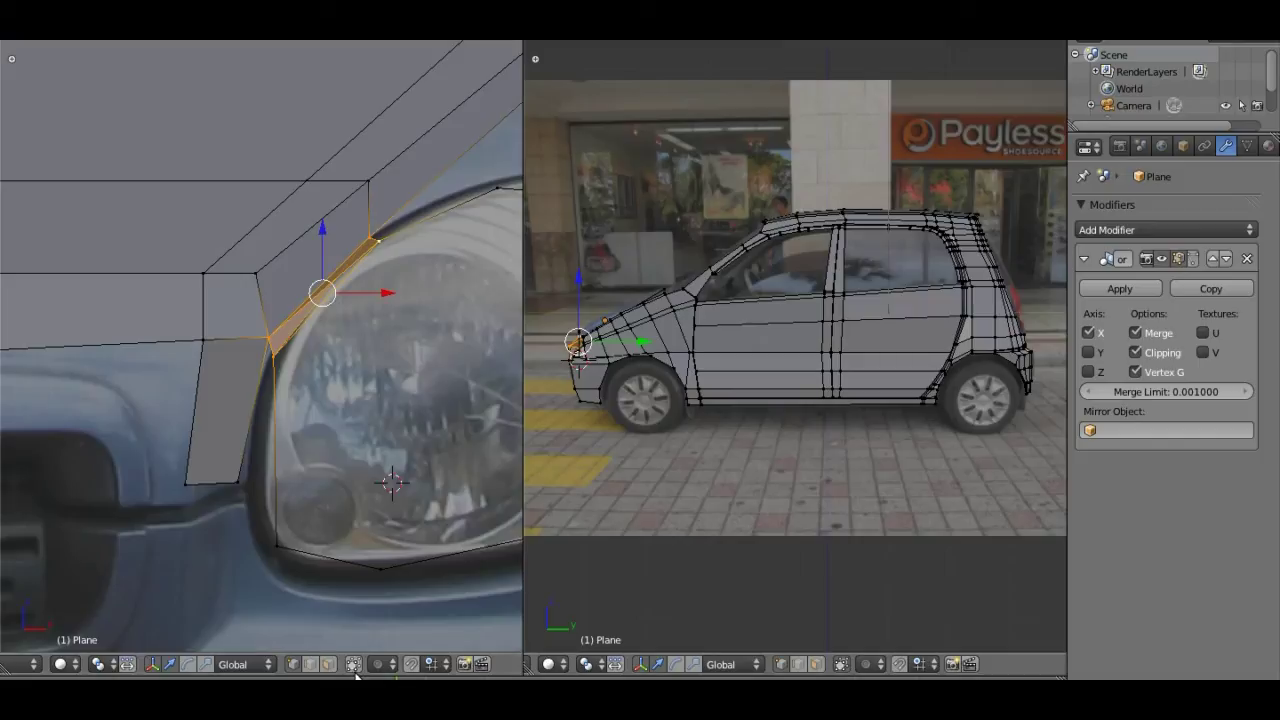
Step: Delete only the strip's face, keeping its edges
scroll(317, 426, "up", 1)
scroll(317, 426, "up", 2)
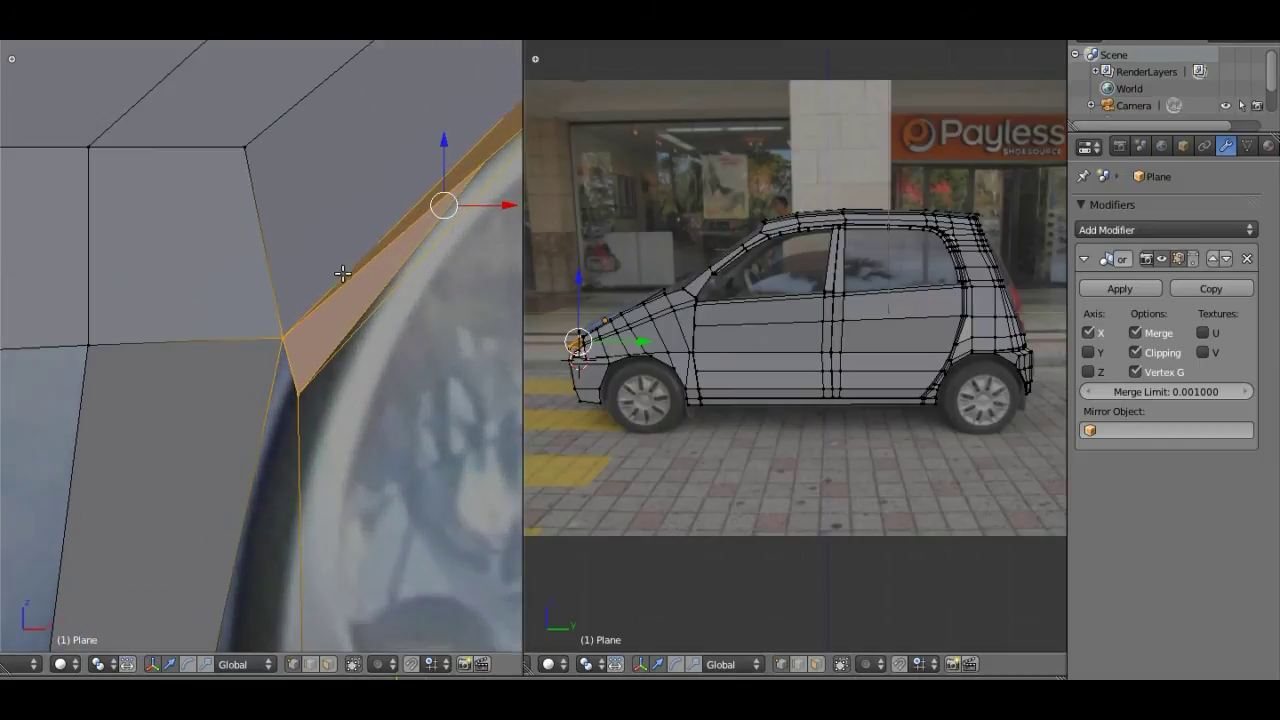
scroll(331, 327, "up", 2)
middle_click_drag(331, 327, 294, 371, "shift")
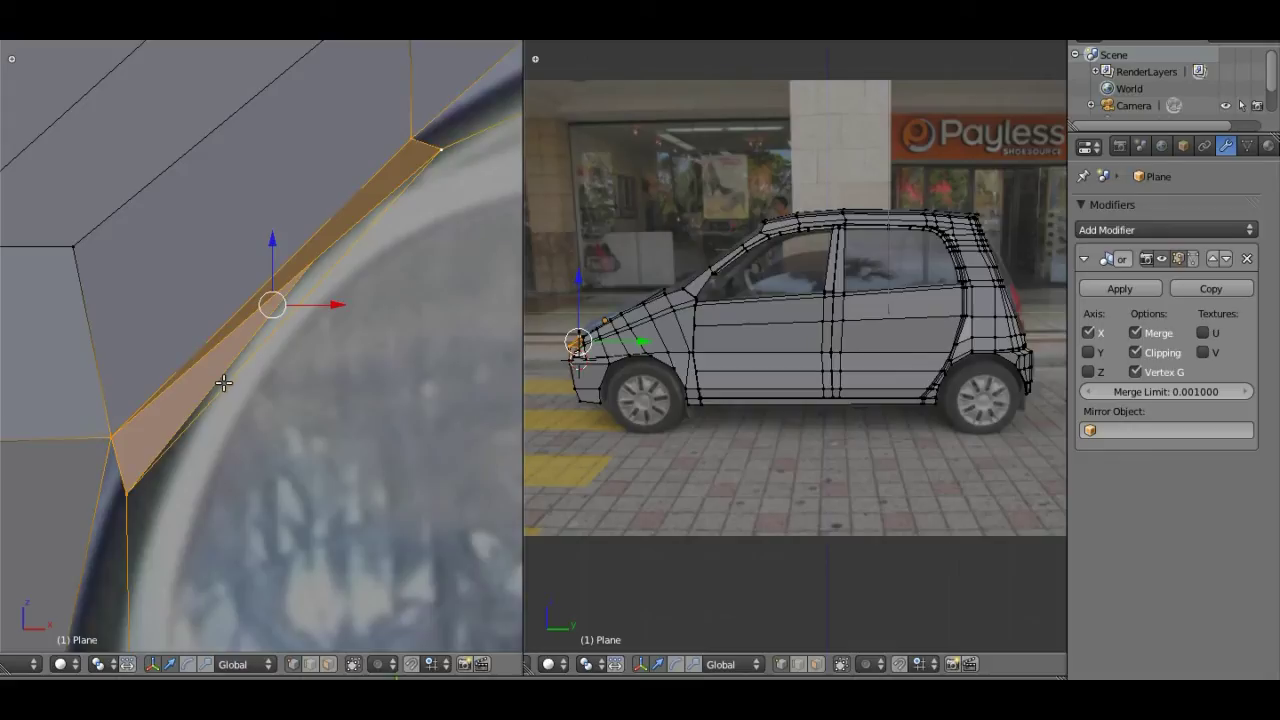
key("x")
left_click(250, 330)
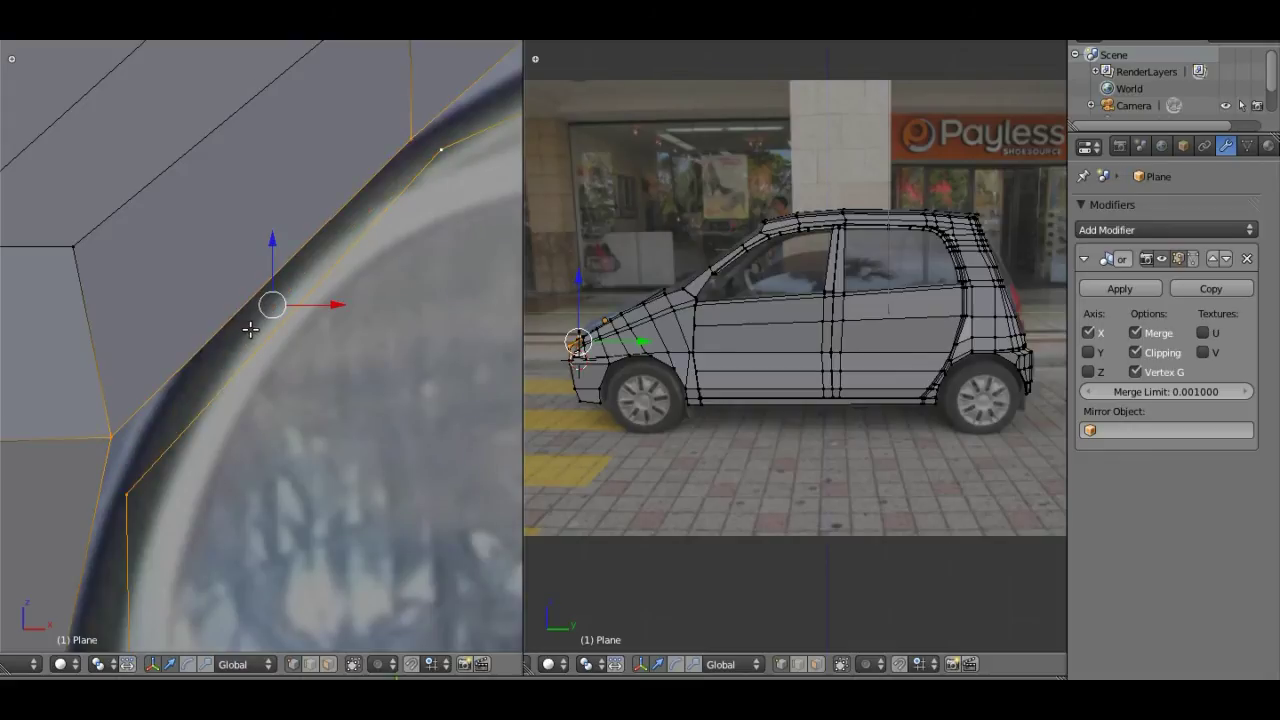
Step: Zoom in on the front wheel and fender and select the front-edge vertex
scroll(272, 321, "down", 1, "ctrl")
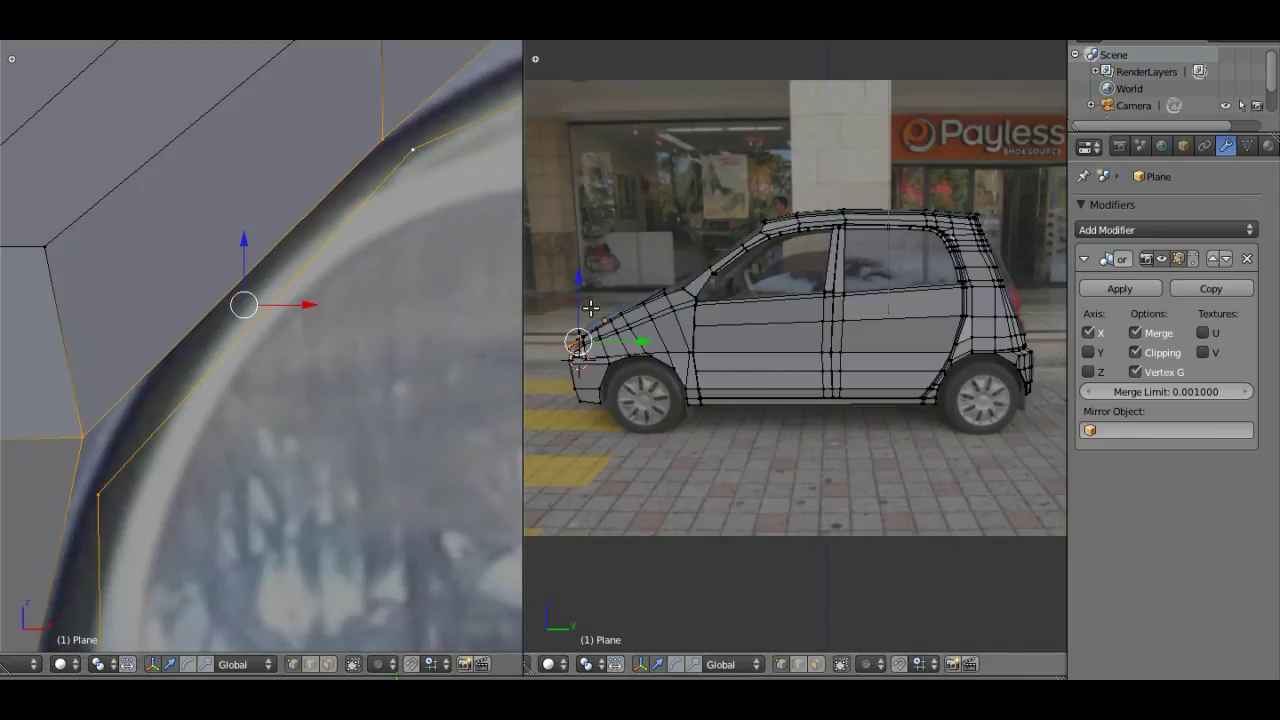
scroll(591, 309, "up", 3)
scroll(594, 371, "up", 2)
middle_click_drag(594, 371, 951, 351, "shift")
scroll(625, 371, "up", 1)
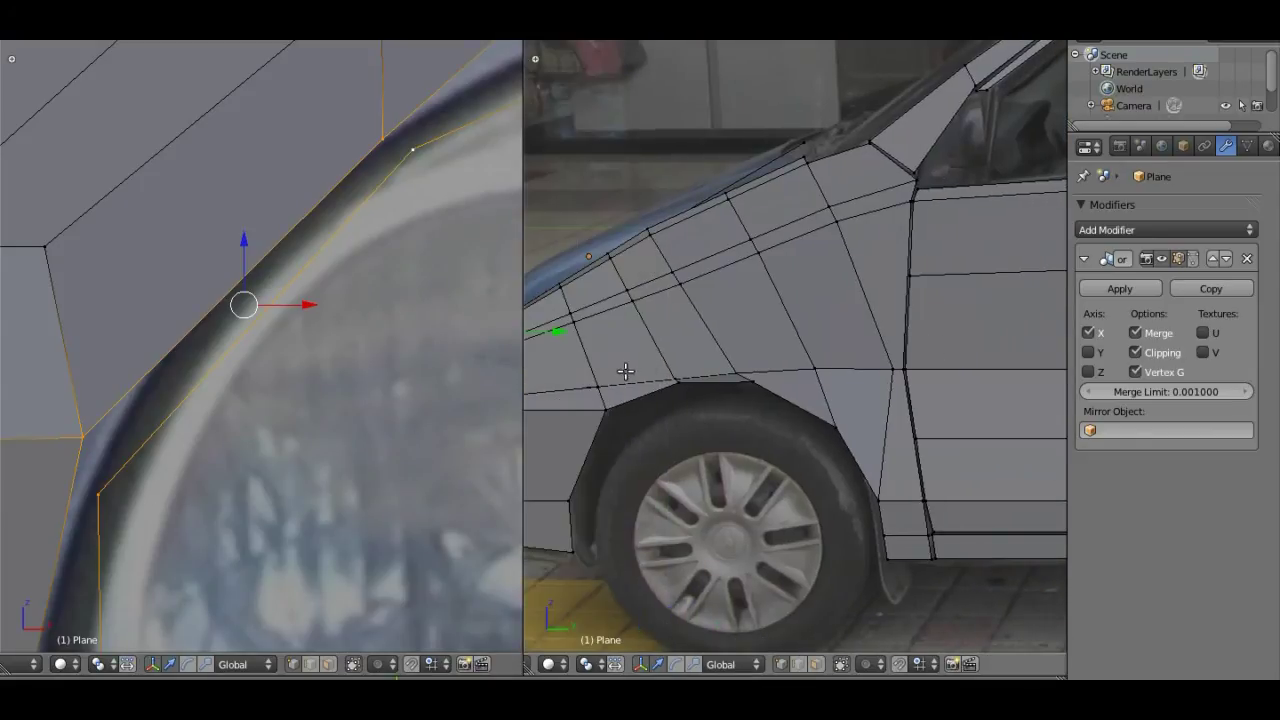
key("KP_Decimal")
scroll(845, 383, "up", 2)
scroll(845, 383, "up", 2)
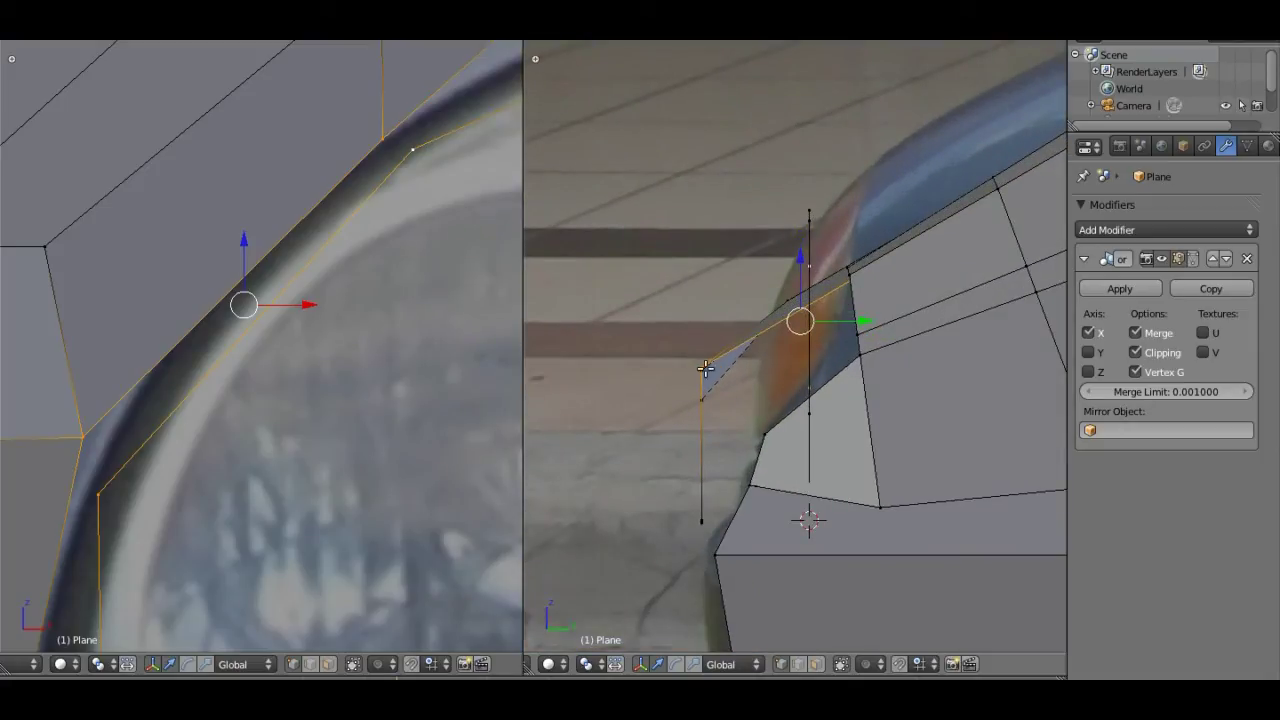
right_click(703, 369)
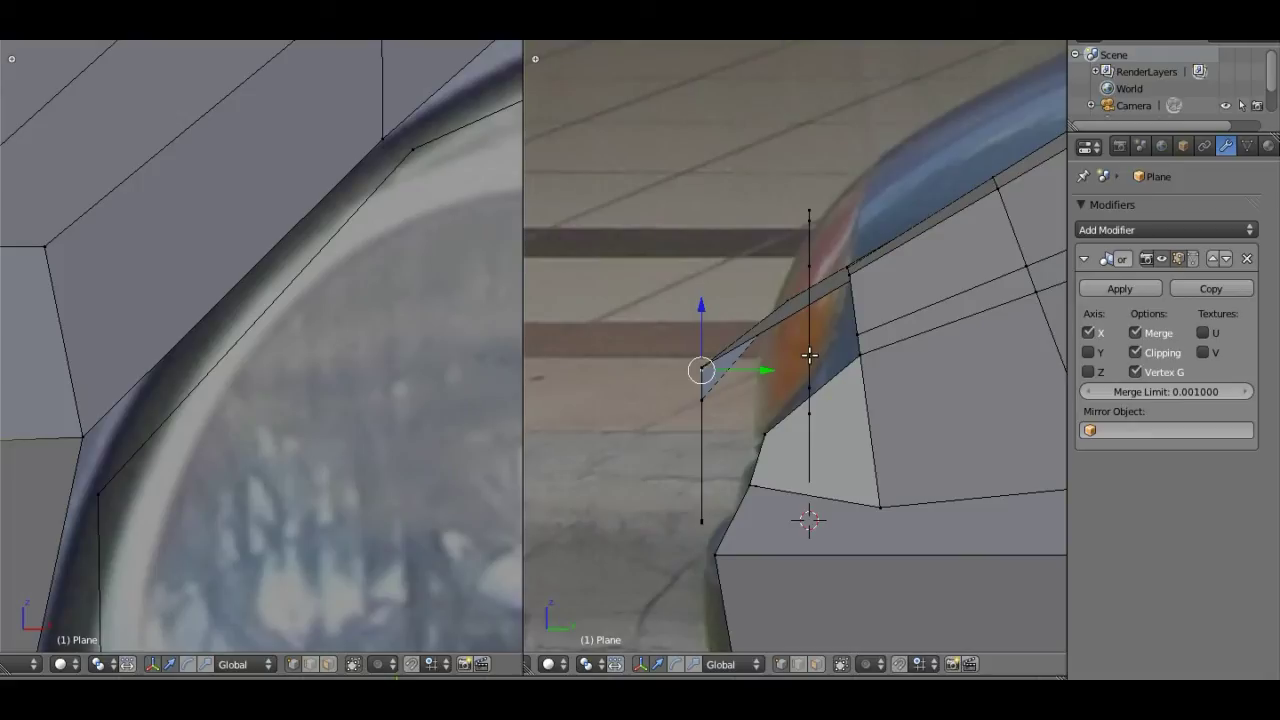
Step: Slide the vertical edge loop forward along X, after abandoning a Y-axis move
right_click(809, 355, "alt")
key("g")
key("y")
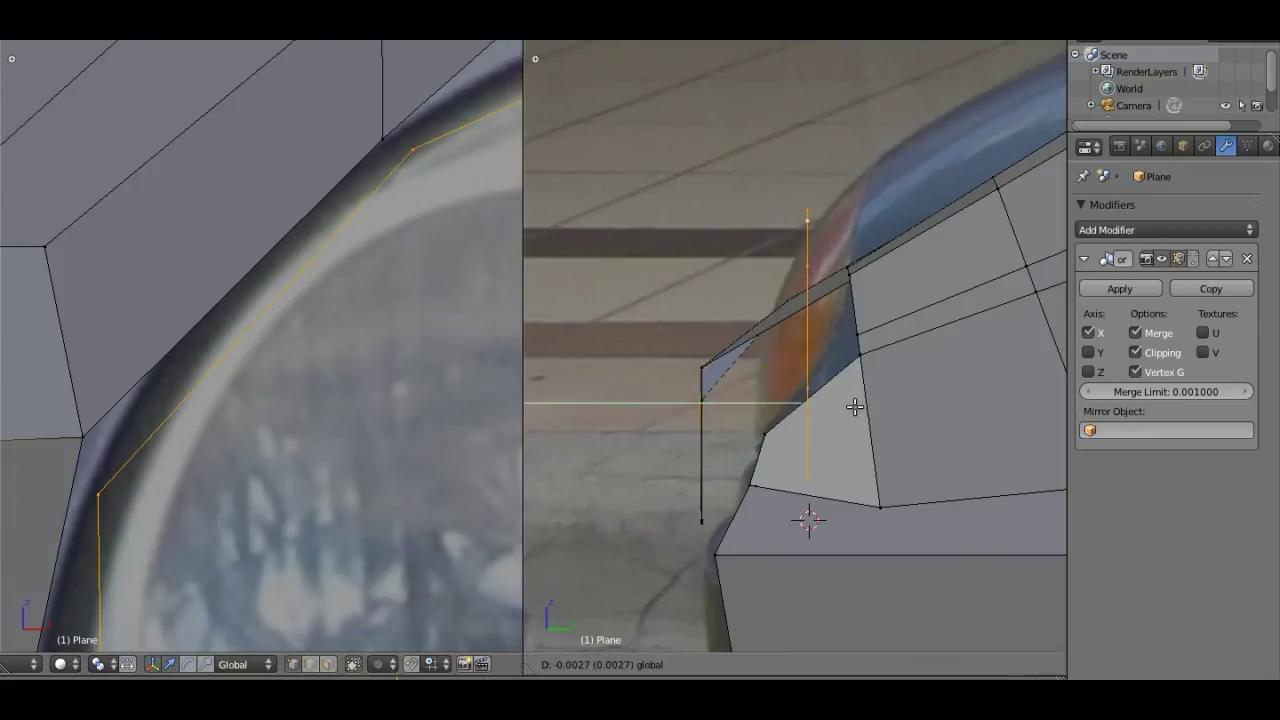
right_click(840, 410)
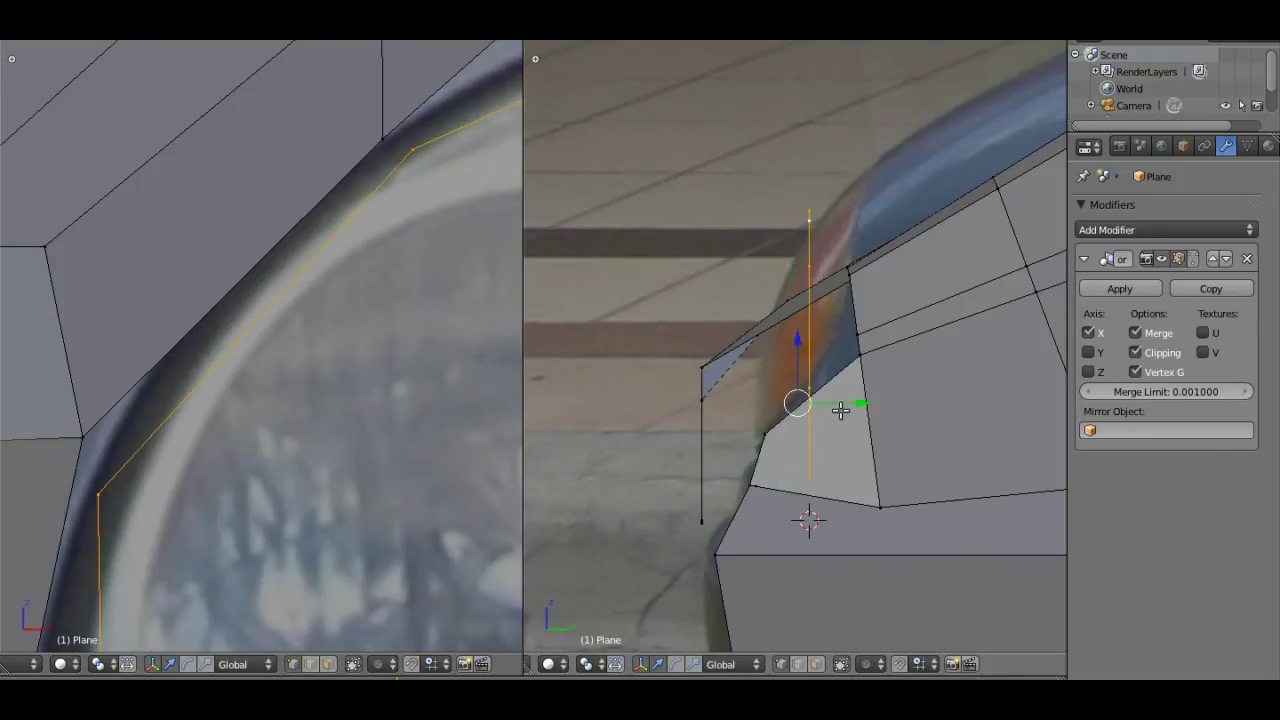
key("a")
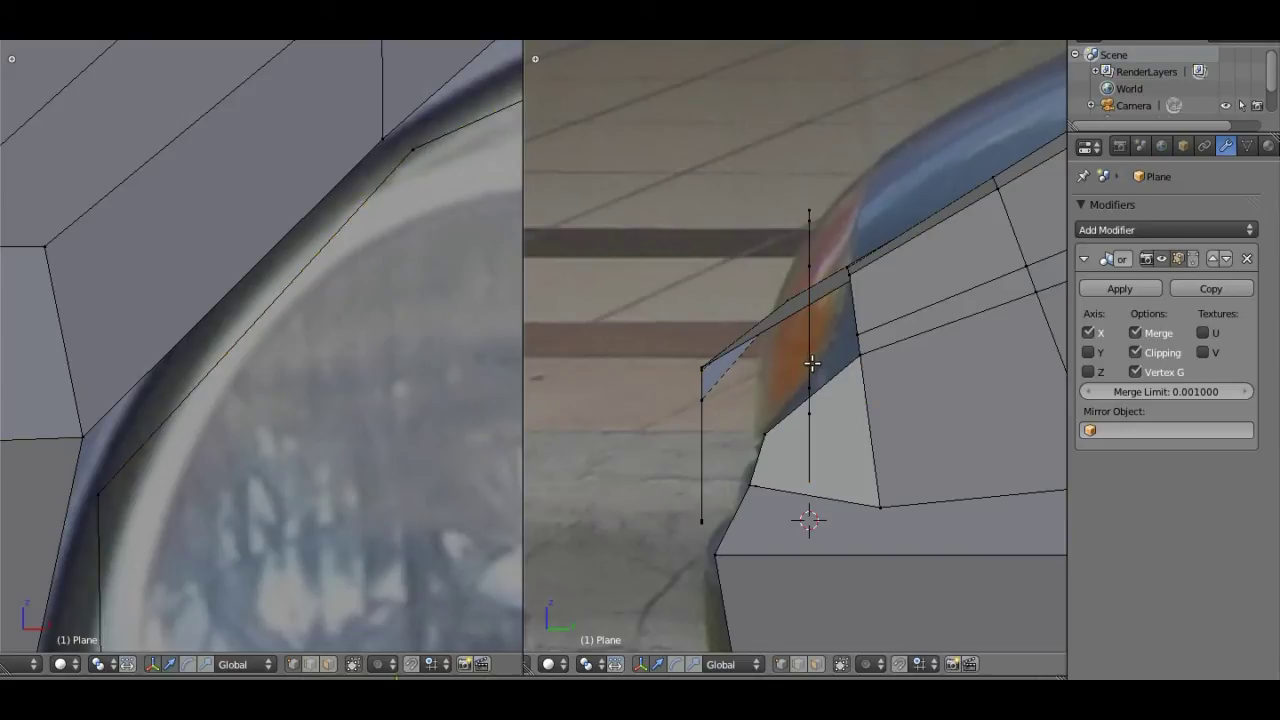
right_click(811, 363, "alt")
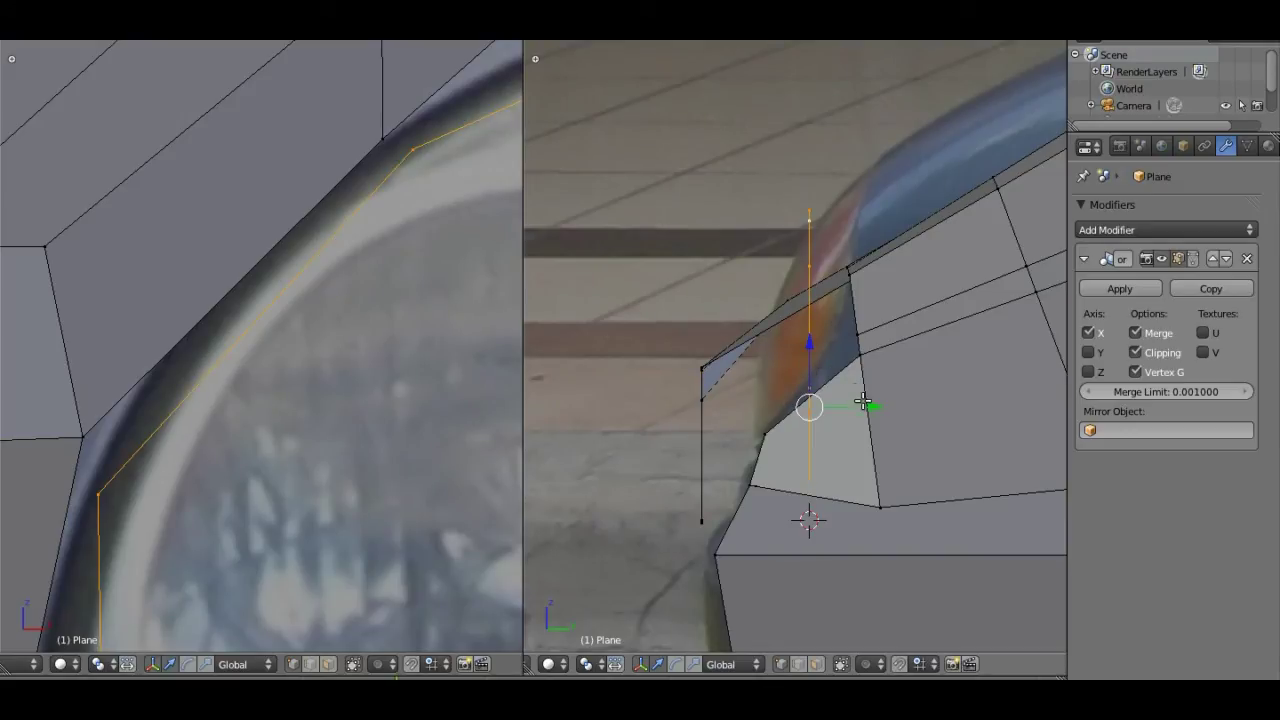
key("g")
key("x")
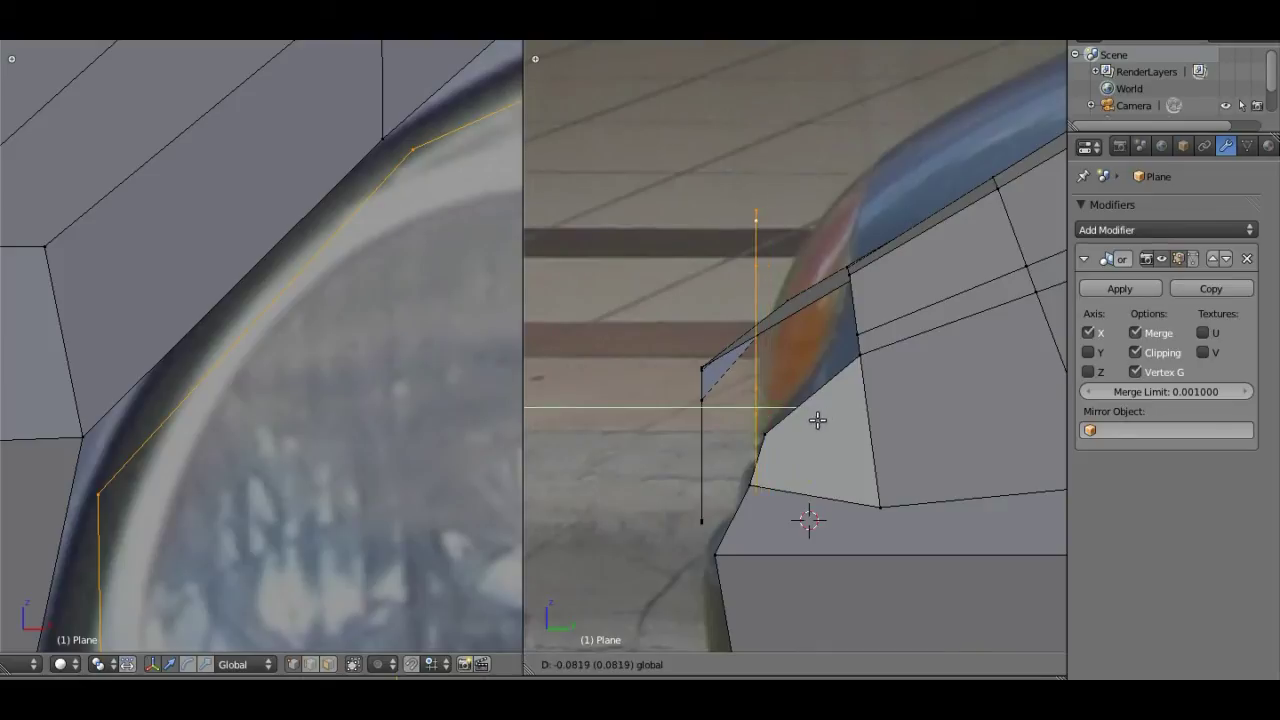
left_click(811, 422)
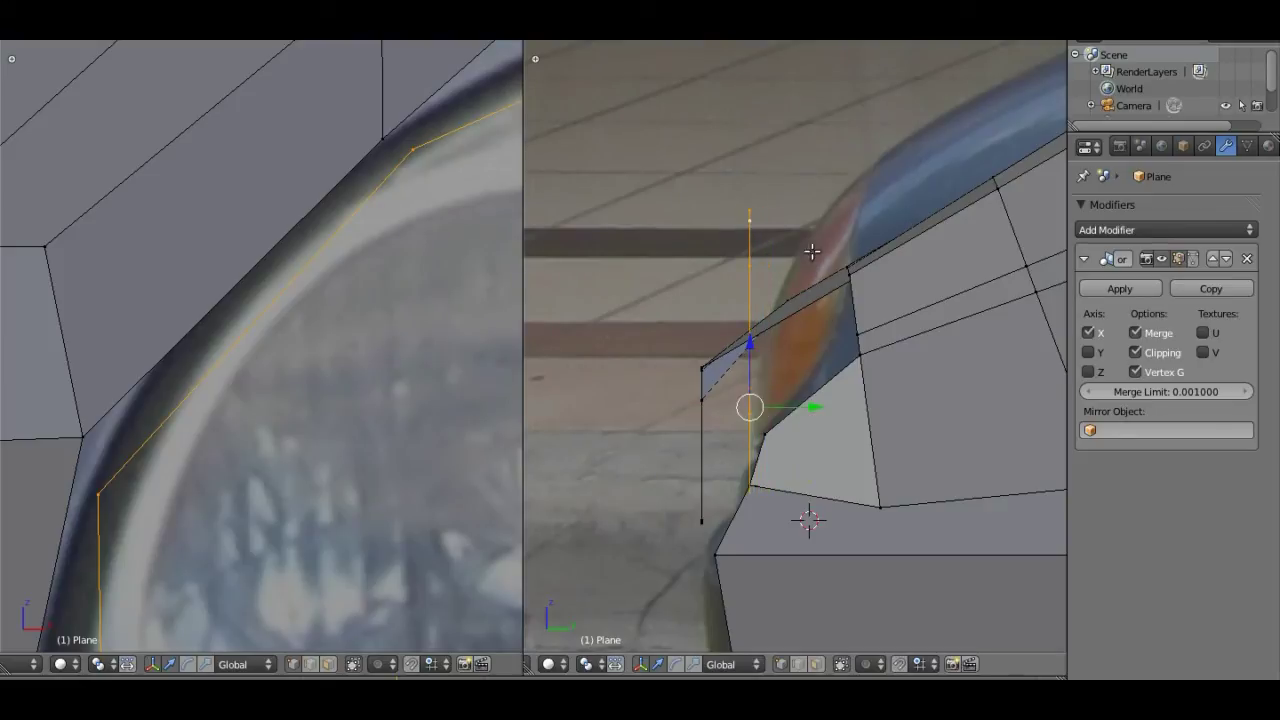
Step: Tilt the edge loop about 19° to lean with the headlight's slanted profile
key("r")
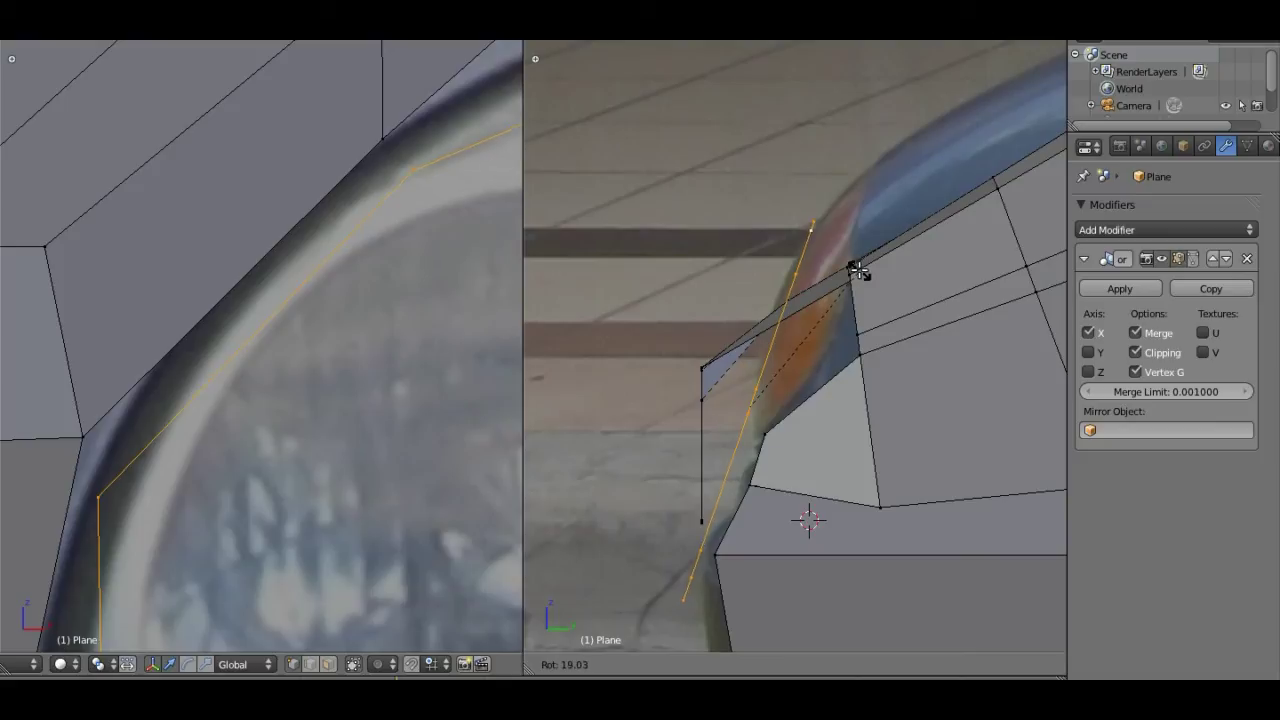
left_click(859, 270)
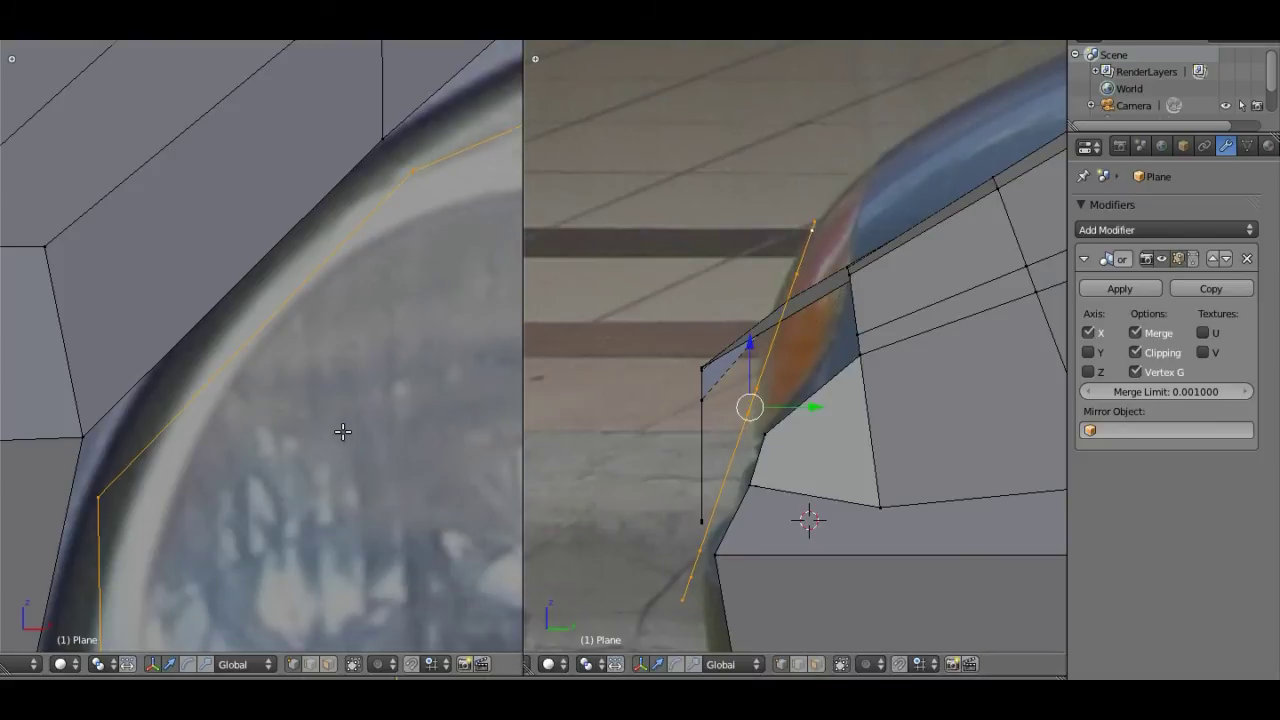
scroll(342, 431, "down", 3)
scroll(342, 431, "down", 2)
scroll(342, 431, "up", 1)
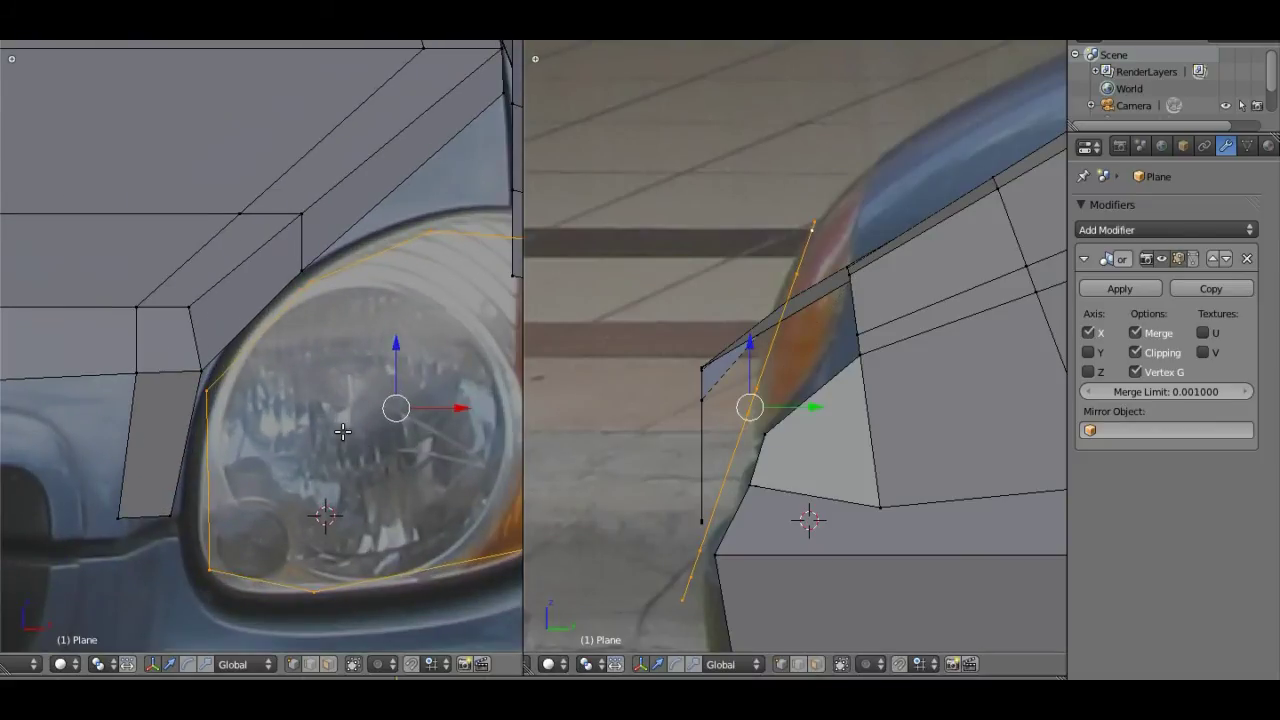
scroll(342, 431, "up", 2)
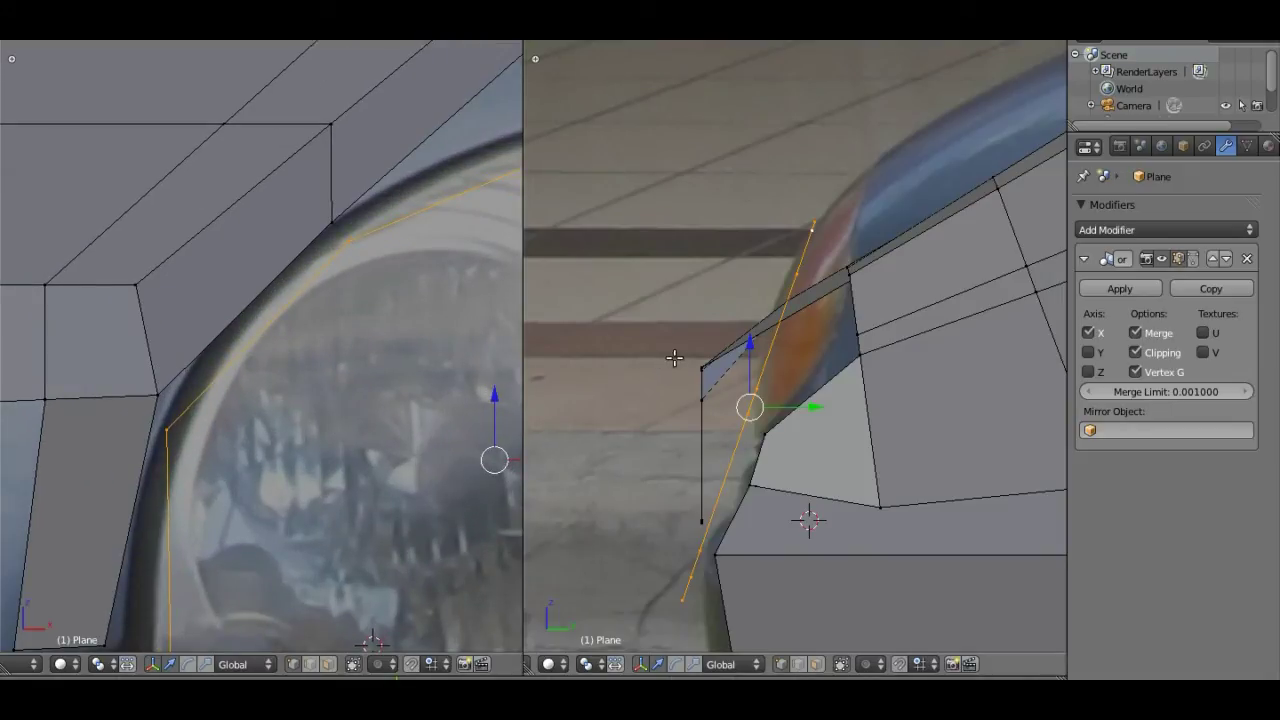
Step: Box-select the front-edge vertices plus the lower vertex and nudge them slightly along Y
key("a")
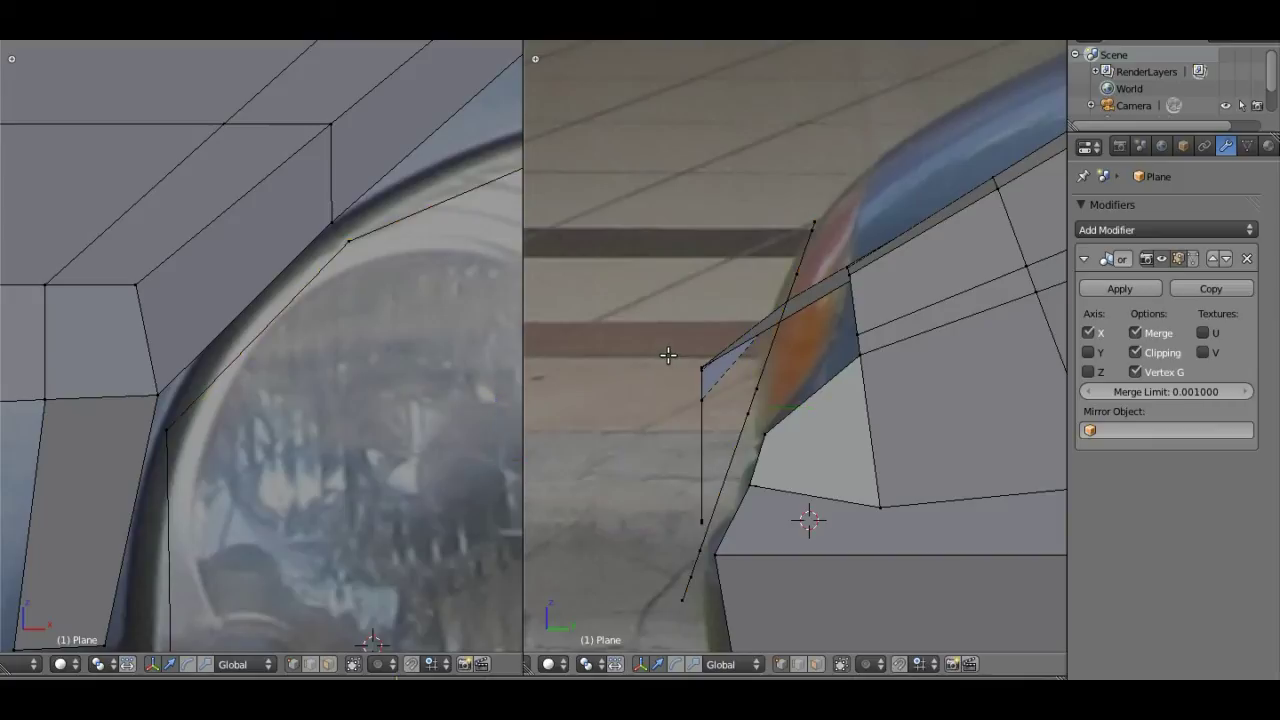
key("b")
left_click_drag(671, 325, 727, 418)
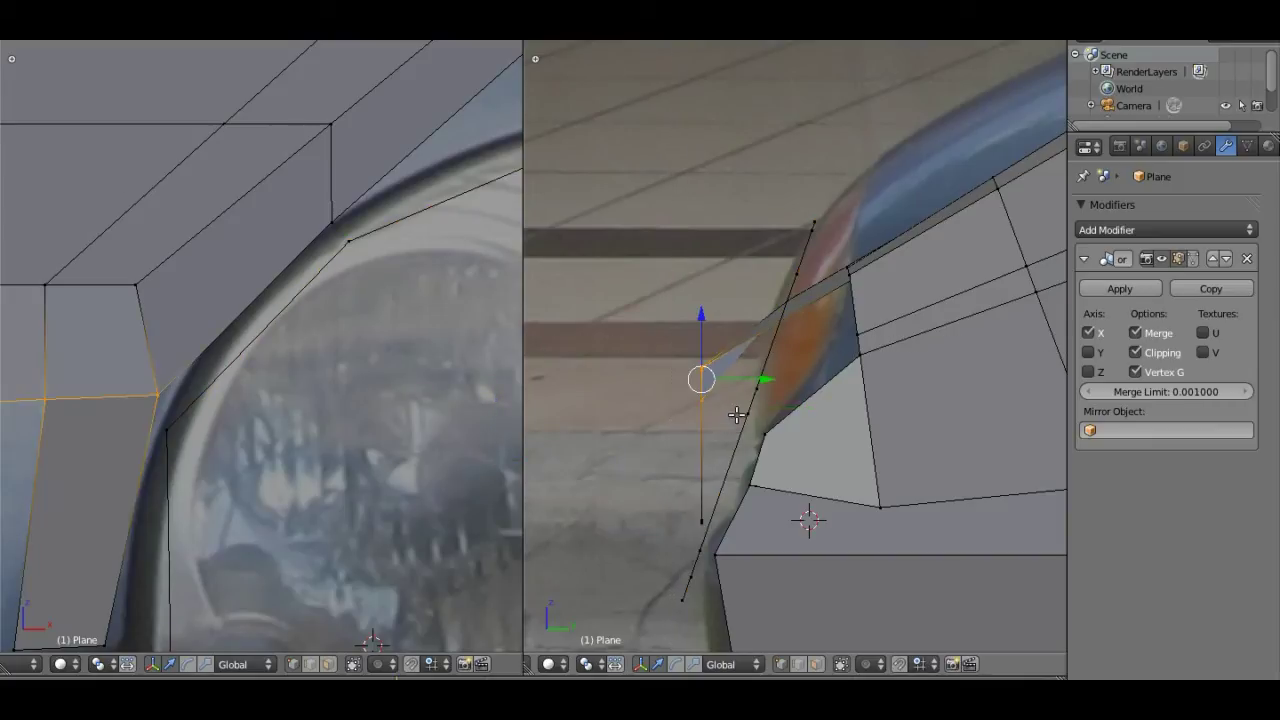
left_click(701, 519, "shift")
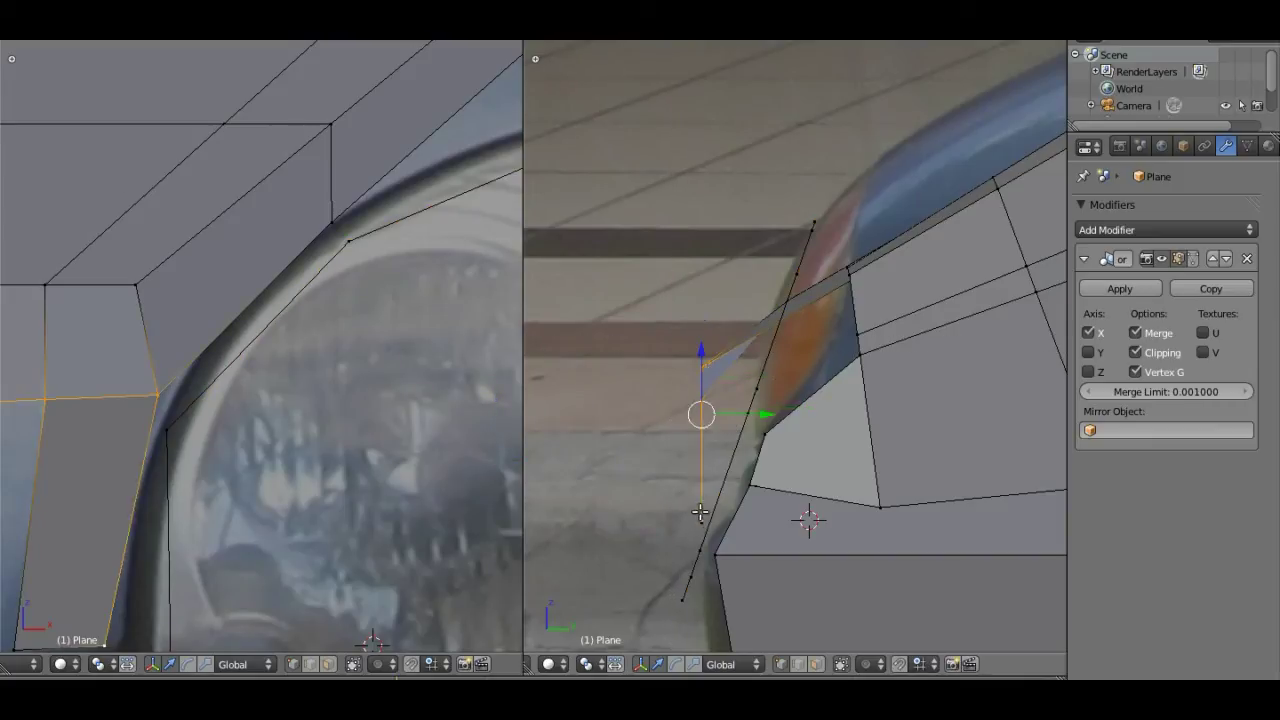
scroll(238, 445, "down", 2)
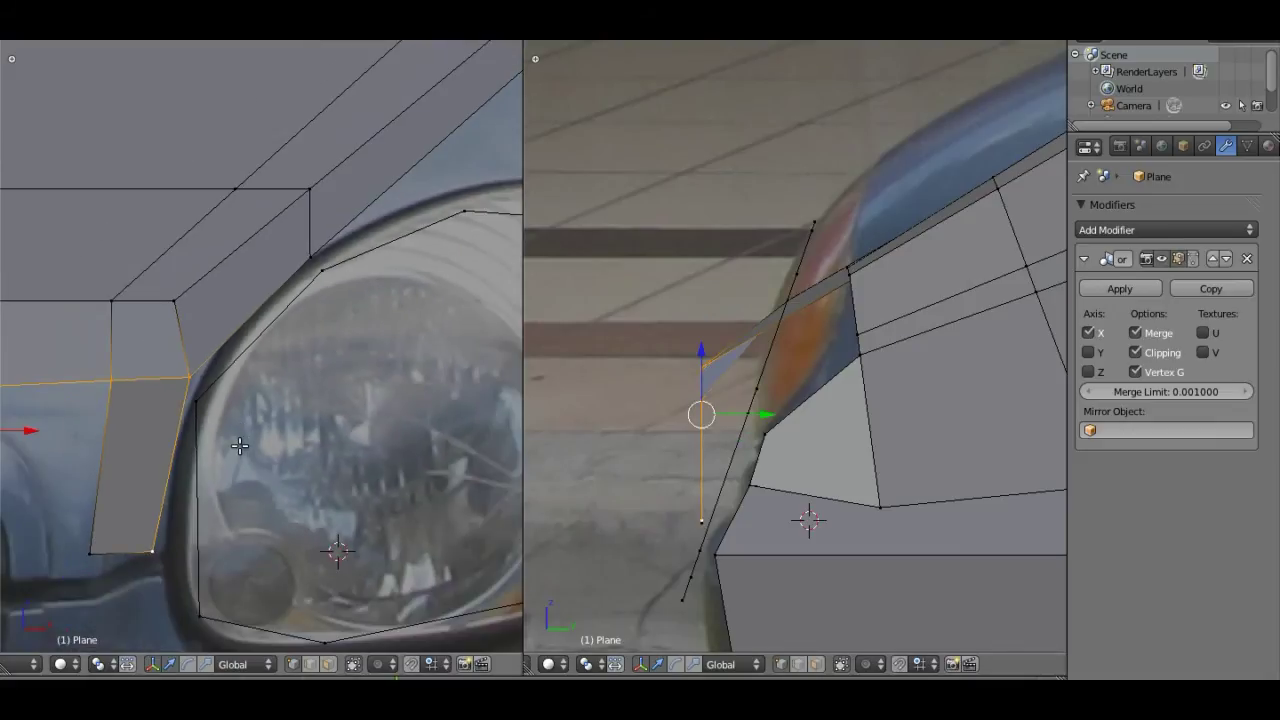
left_click(91, 548, "shift")
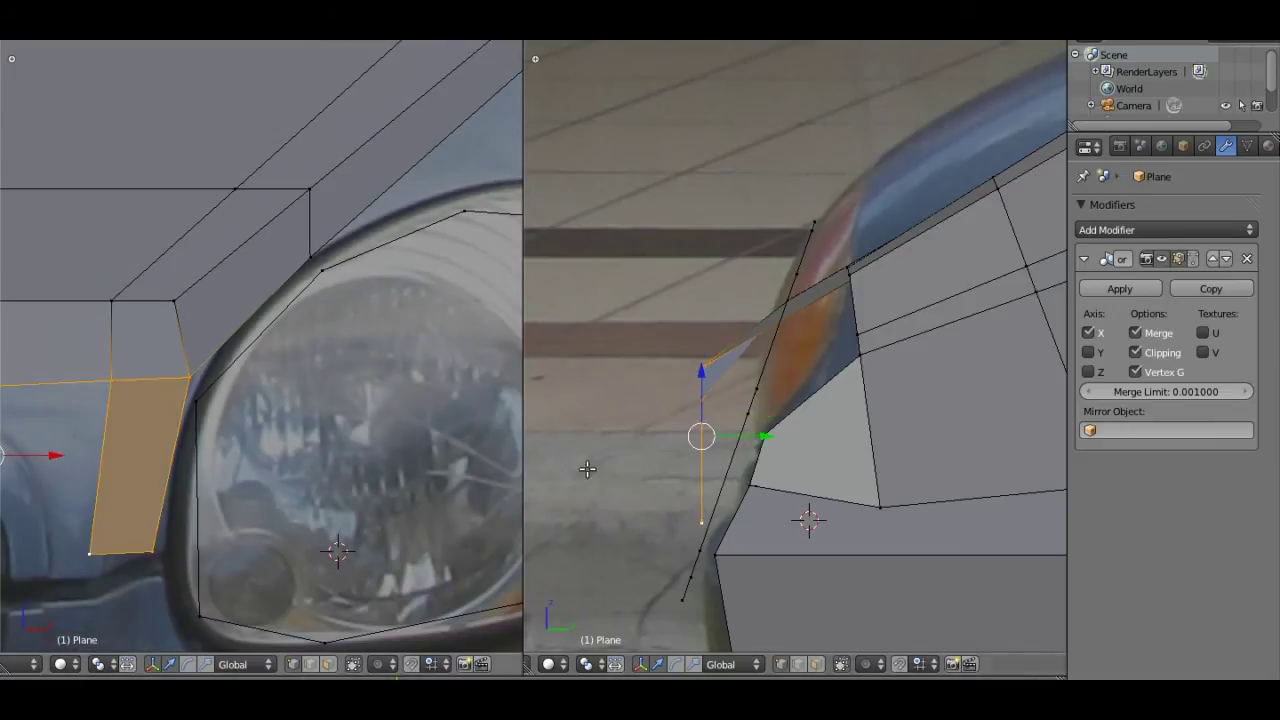
left_click_drag(758, 432, 756, 435)
left_click(757, 436)
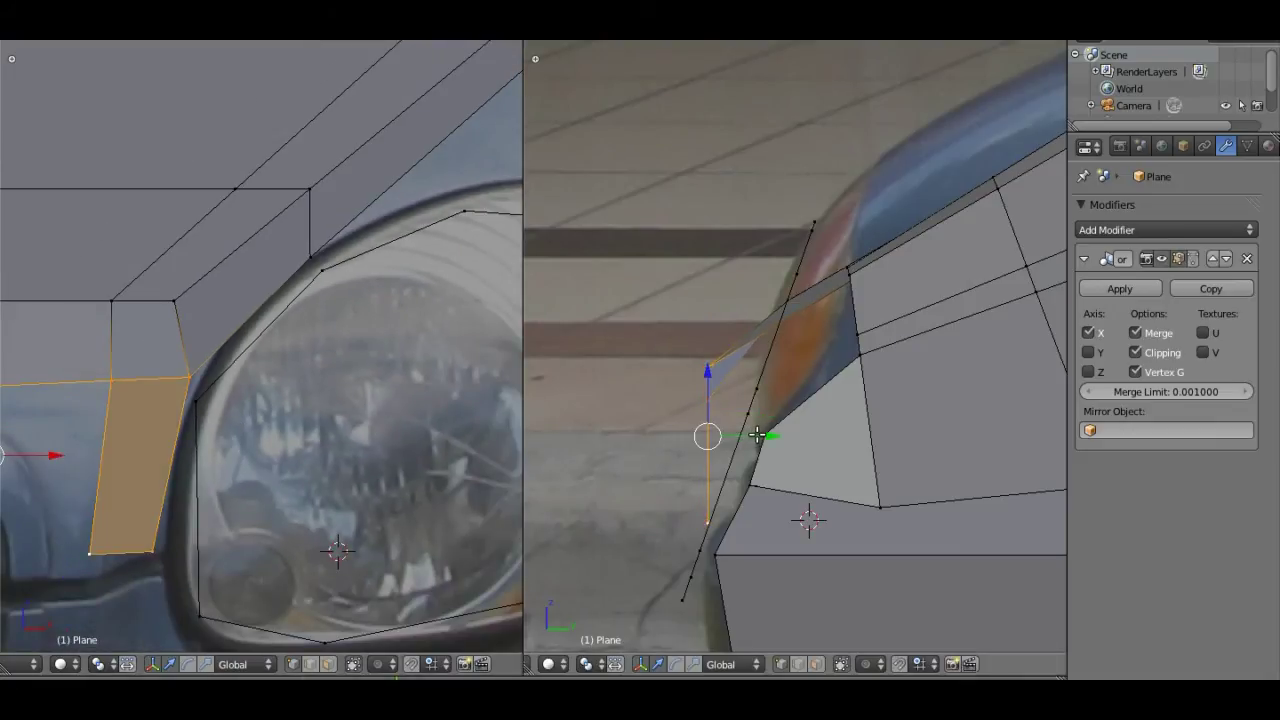
Step: Box-select the fender-edge vertex and slide it along Y to match the reference
key("a")
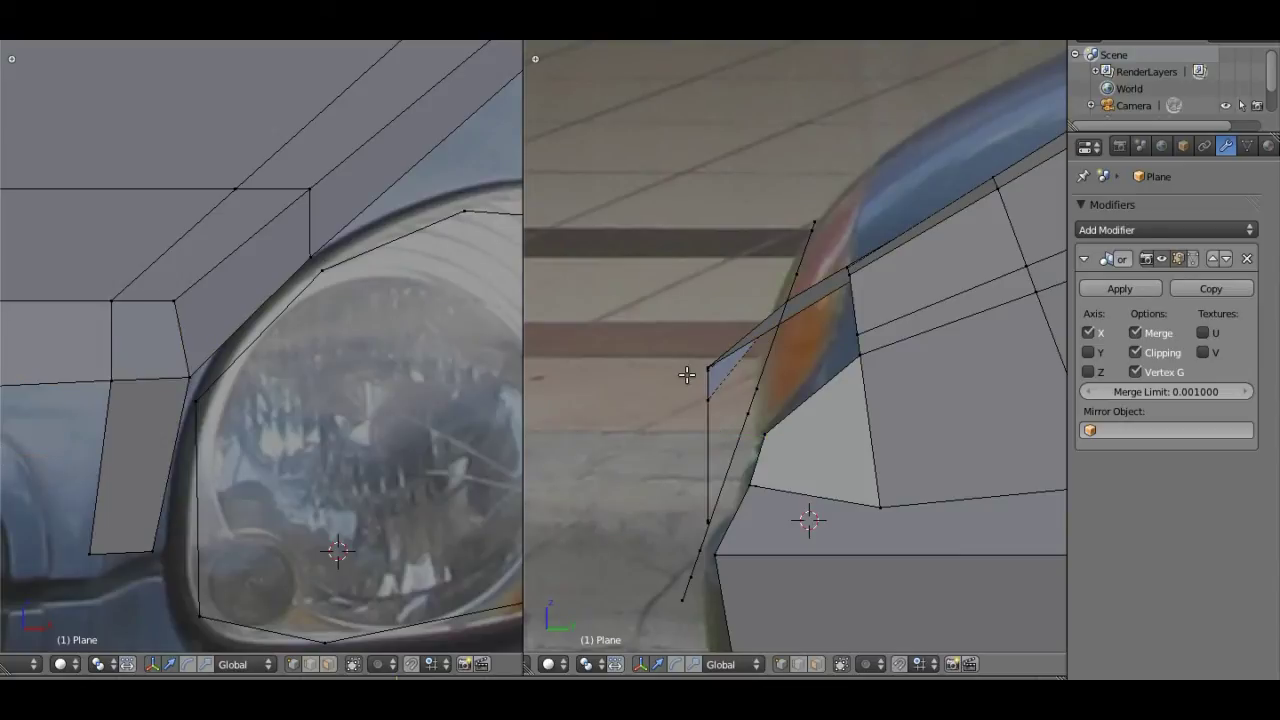
key("b")
left_click_drag(677, 329, 750, 430)
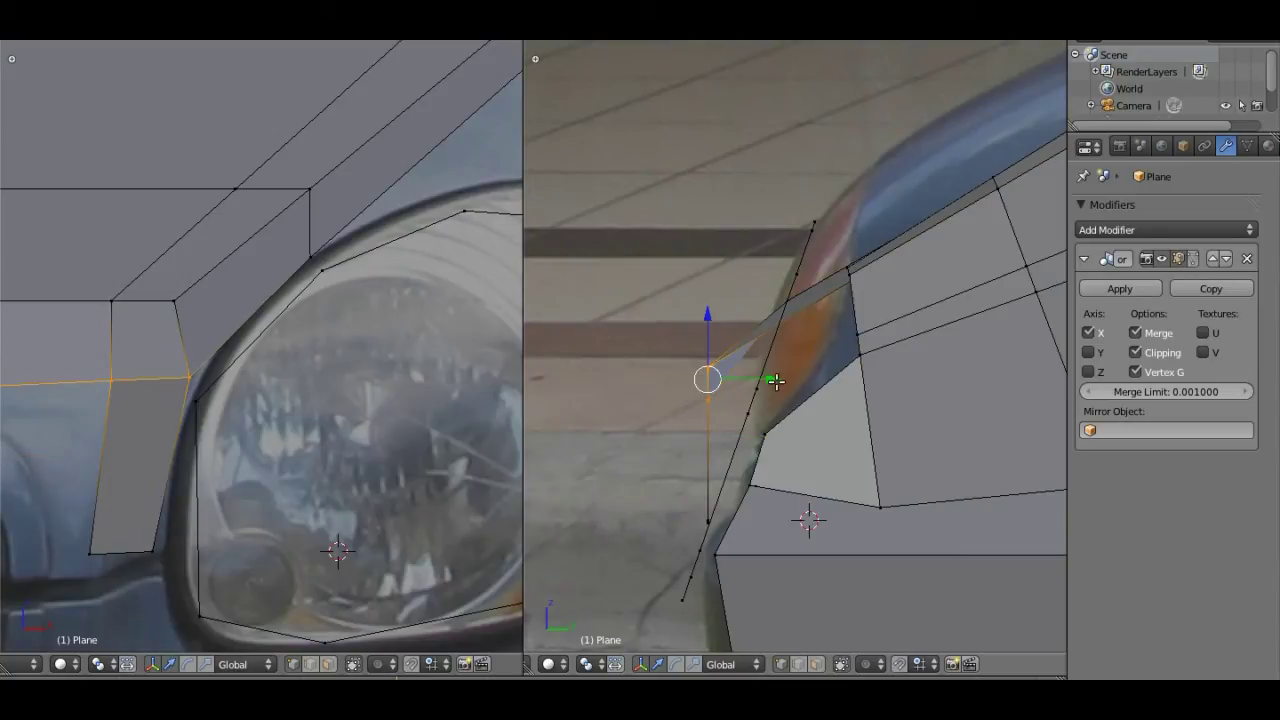
left_click_drag(775, 380, 821, 382)
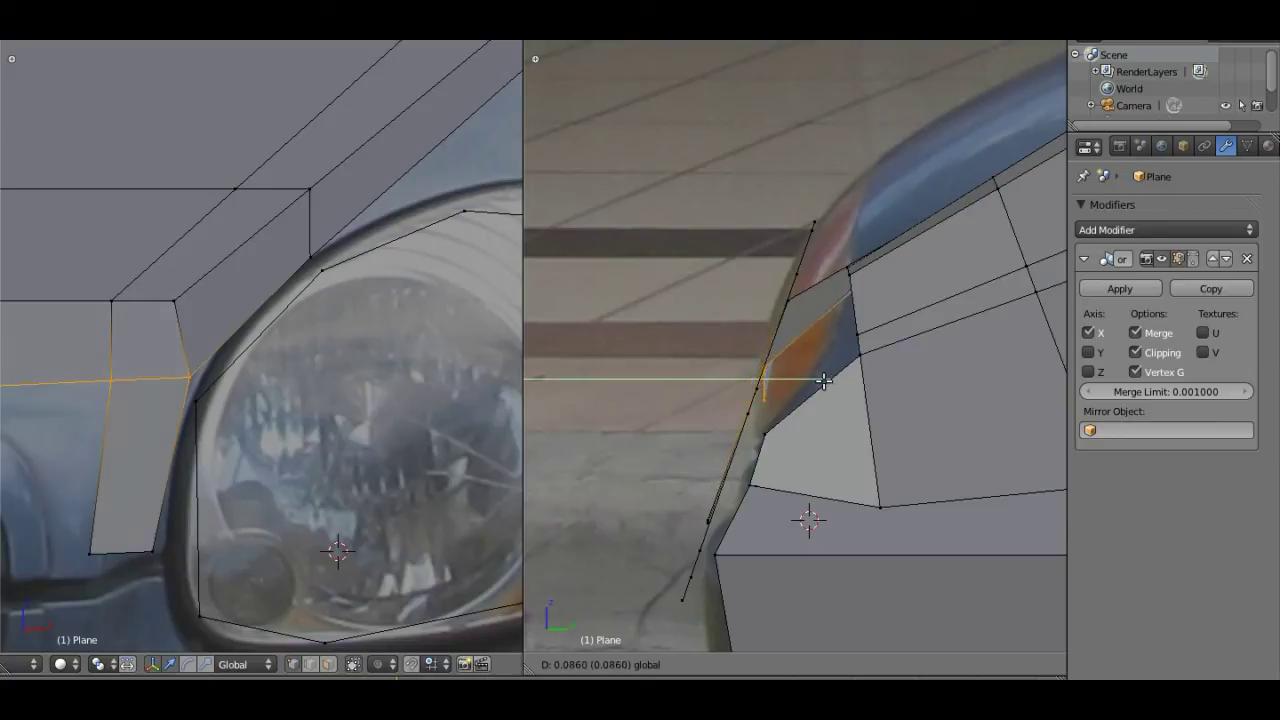
mouse_move(821, 382)
left_mouse_down()
mouse_move(777, 408)
mouse_move(817, 401)
mouse_move(811, 386)
left_mouse_up()
right_click(769, 402)
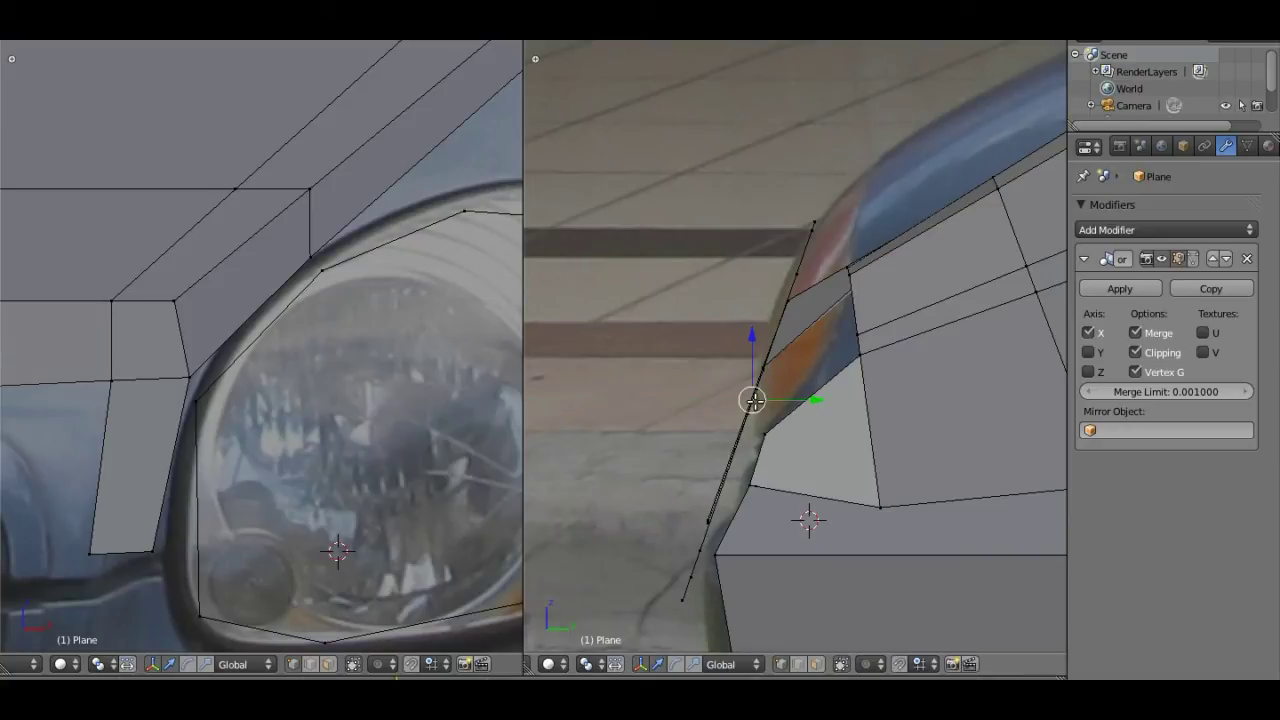
Step: Fill a quad between two fender-edge vertices and two headlight-rim vertices
right_click(188, 377)
right_click(196, 400, "shift")
right_click(320, 268, "shift")
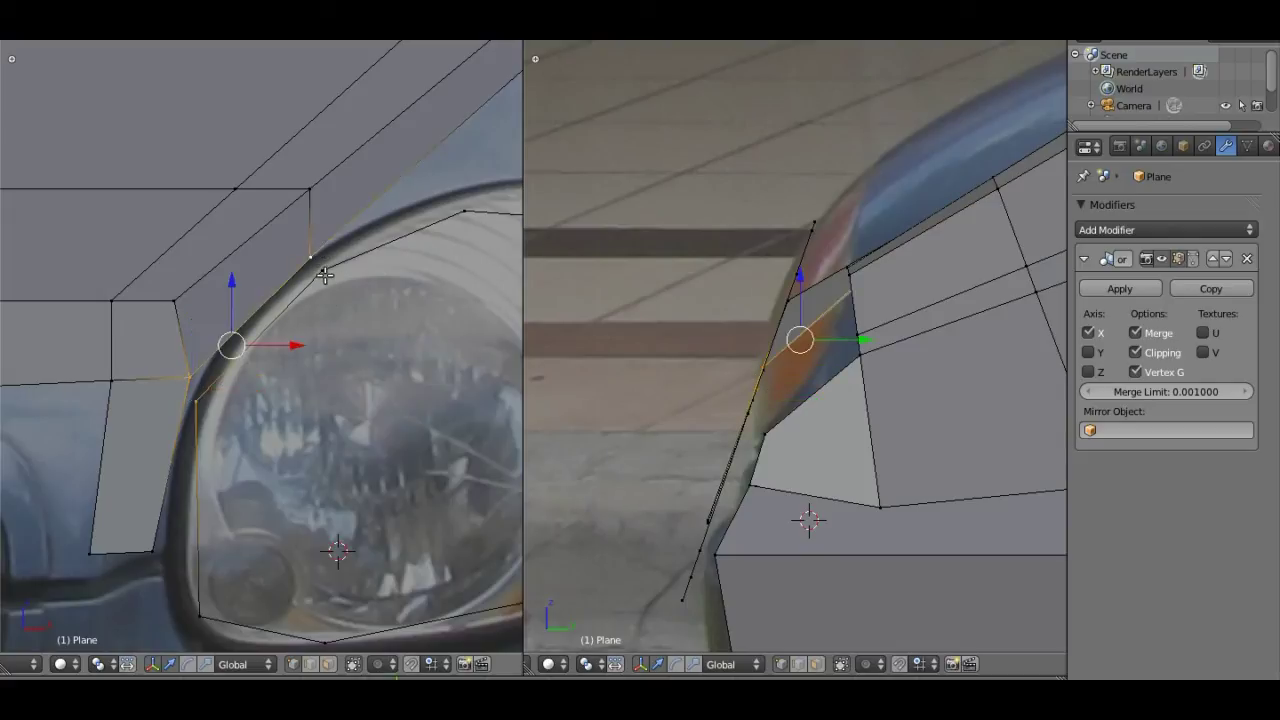
right_click(310, 252, "shift")
key("f")
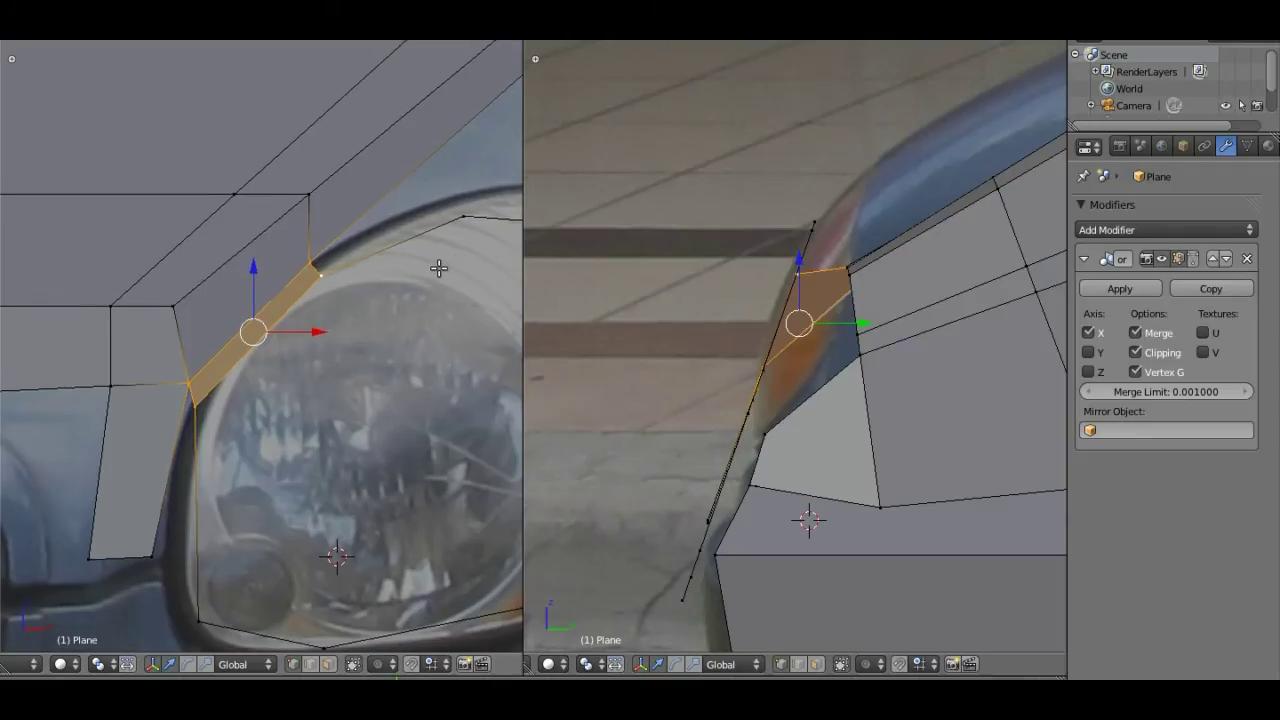
middle_click_drag(440, 266, 369, 329, "shift")
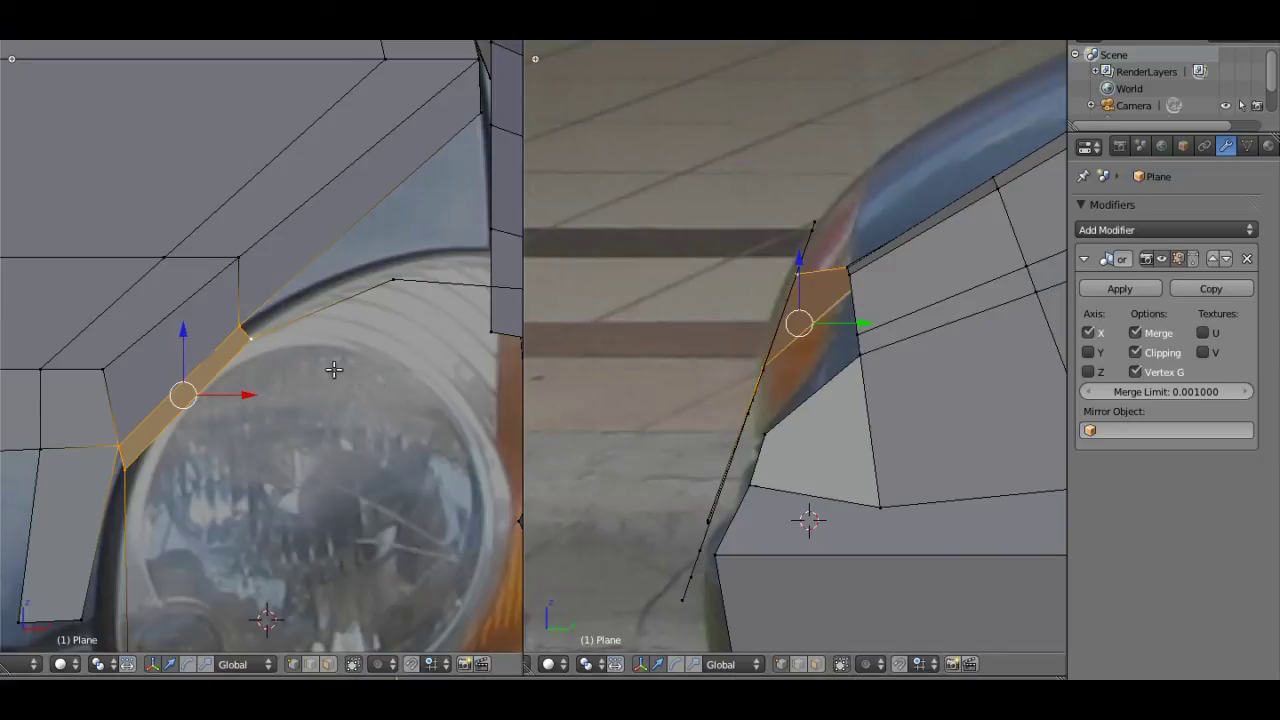
Step: Orbit down onto the fender corner and select both corner vertices
scroll(334, 368, "down", 3)
scroll(332, 367, "down", 3)
scroll(222, 347, "down", 3)
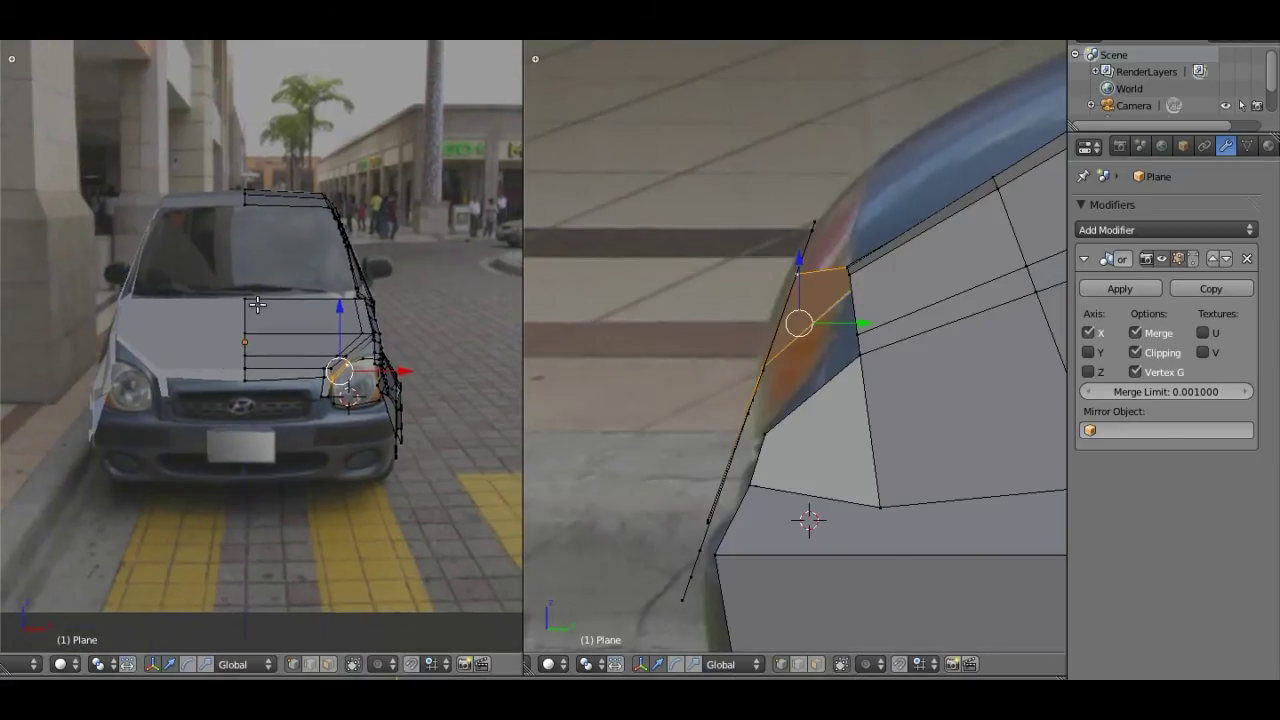
middle_click_drag(280, 306, 266, 520)
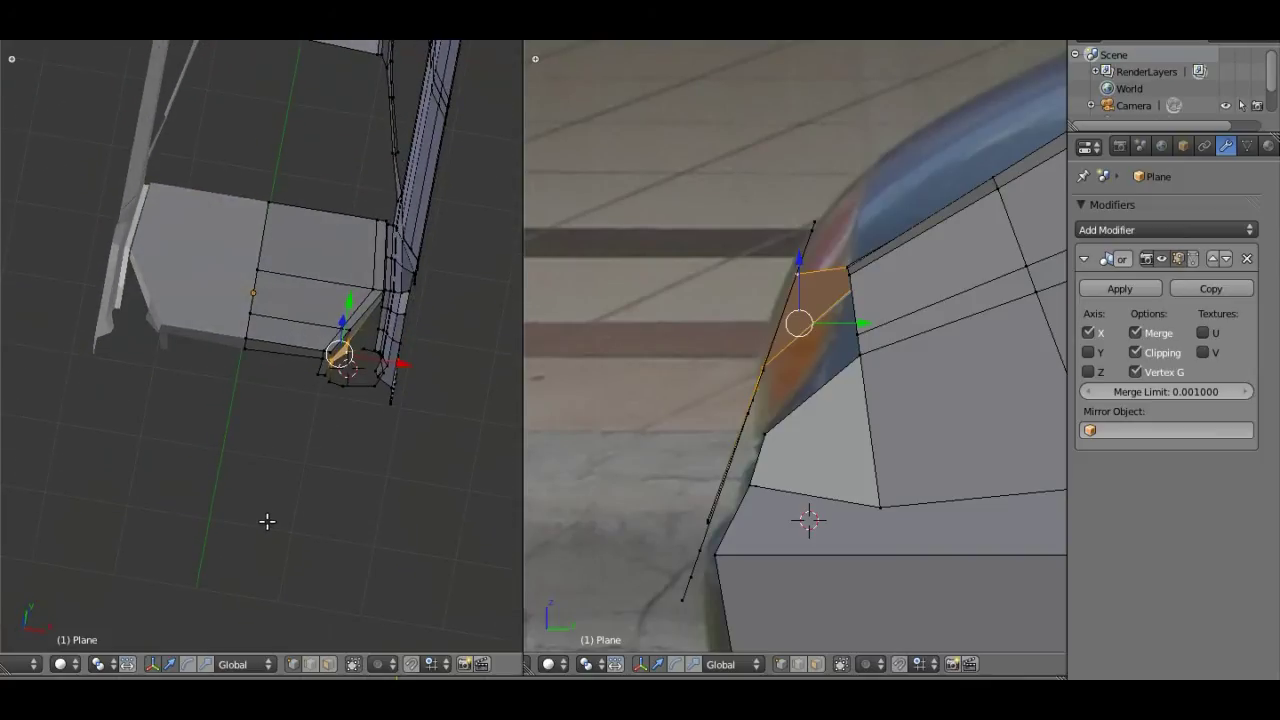
scroll(357, 420, "up", 2)
scroll(362, 419, "up", 2)
scroll(370, 418, "up", 1)
scroll(370, 418, "up", 2)
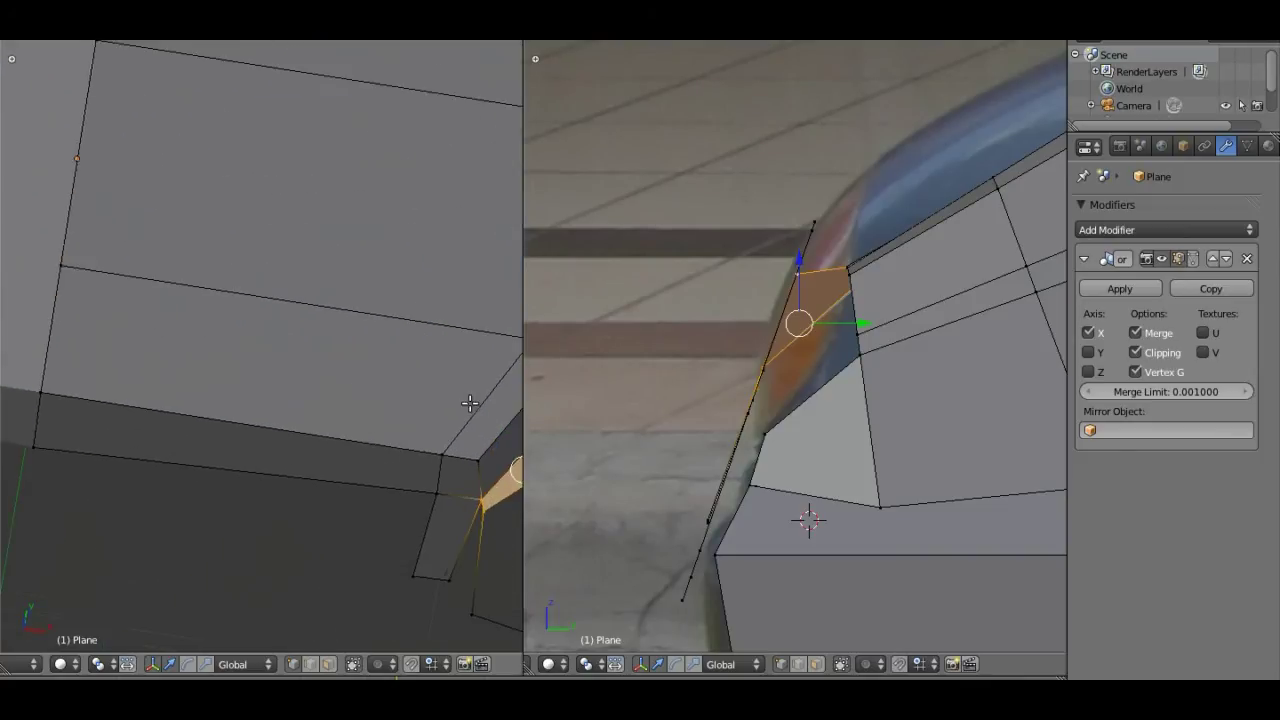
middle_click_drag(471, 400, 306, 363)
key("g")
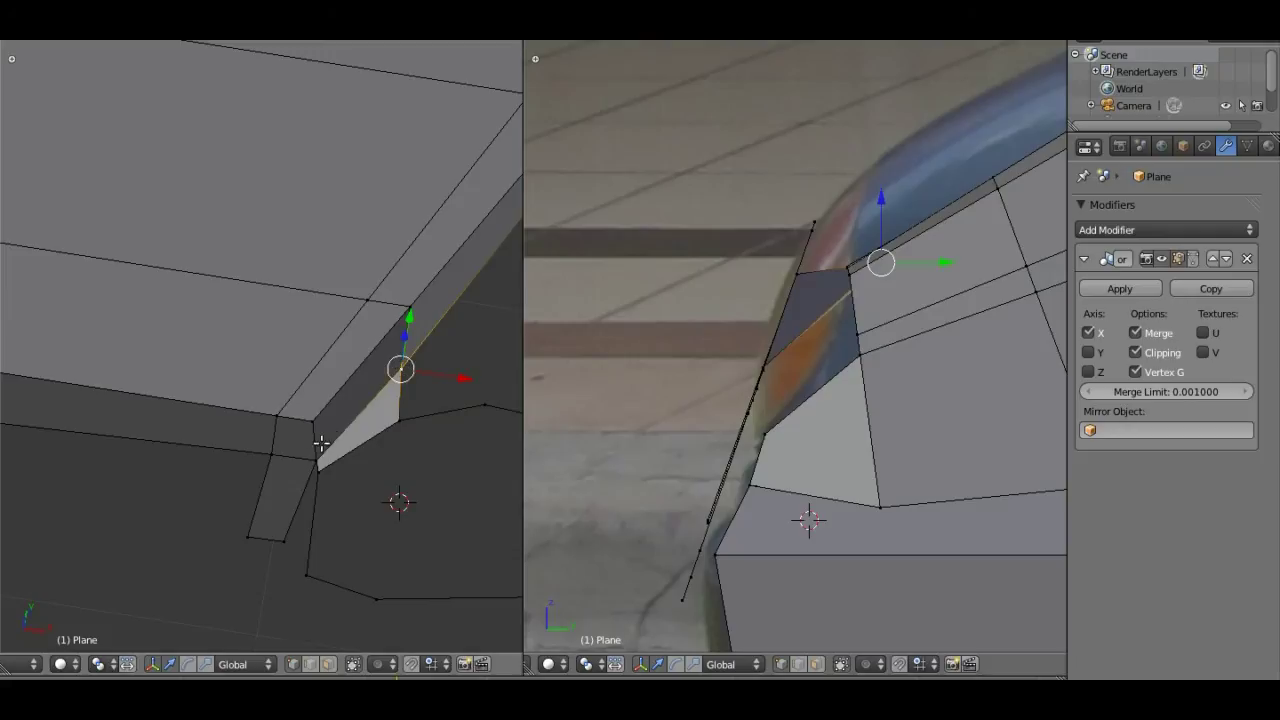
right_click(314, 451, "shift")
mouse_move(394, 426)
middle_mouse_down()
mouse_move(286, 377)
mouse_move(314, 408)
mouse_move(353, 396)
middle_mouse_up()
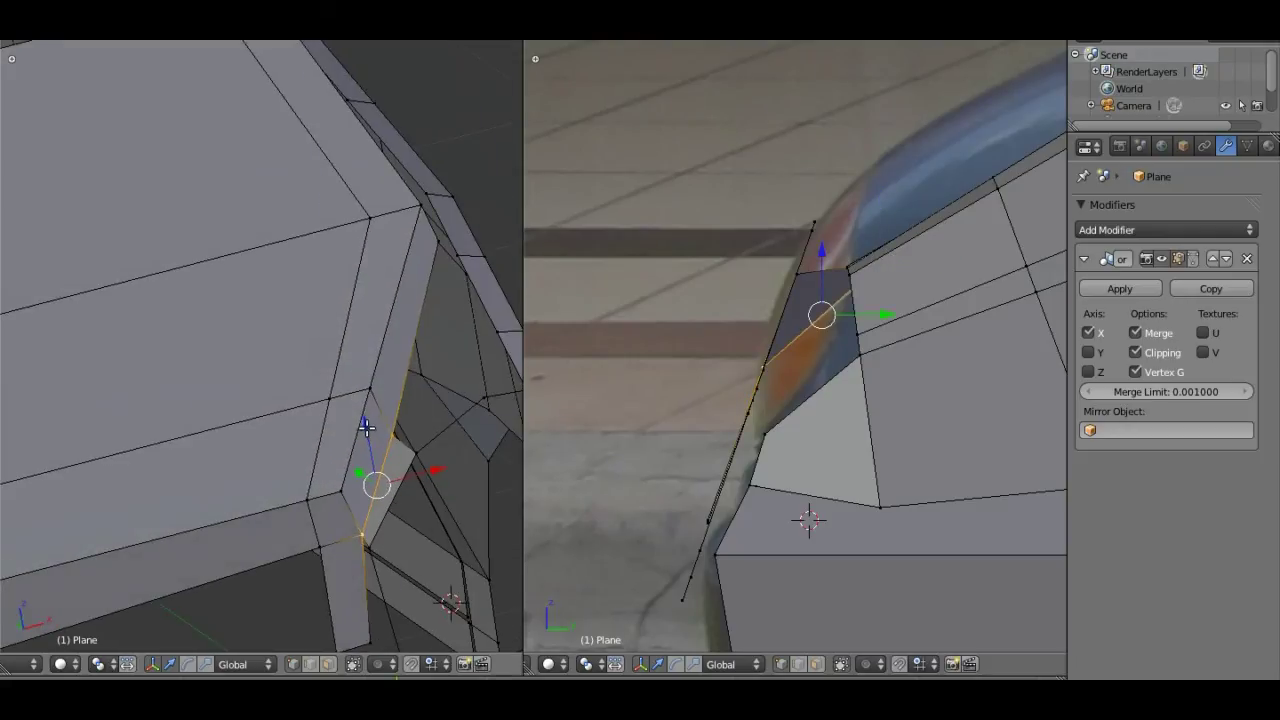
Step: Raise the corner edge about 0.0485 along Z and check it from the front view
key("g")
key("z")
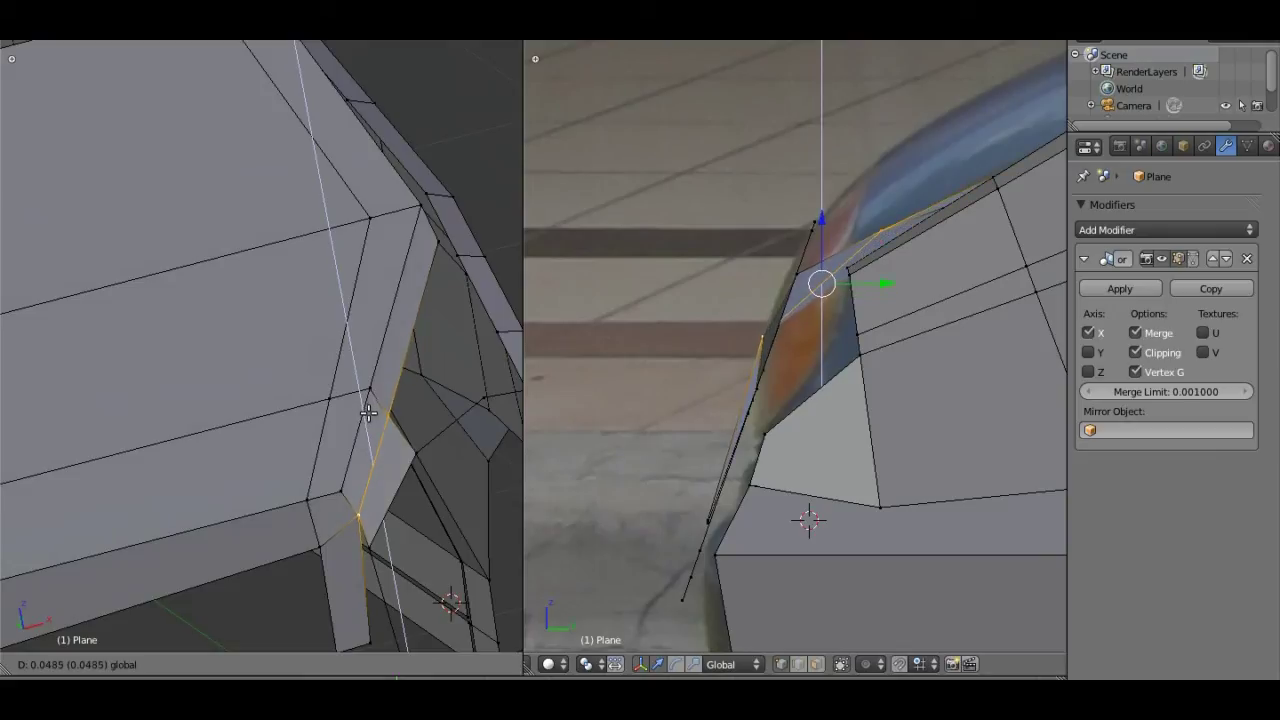
left_click(370, 414)
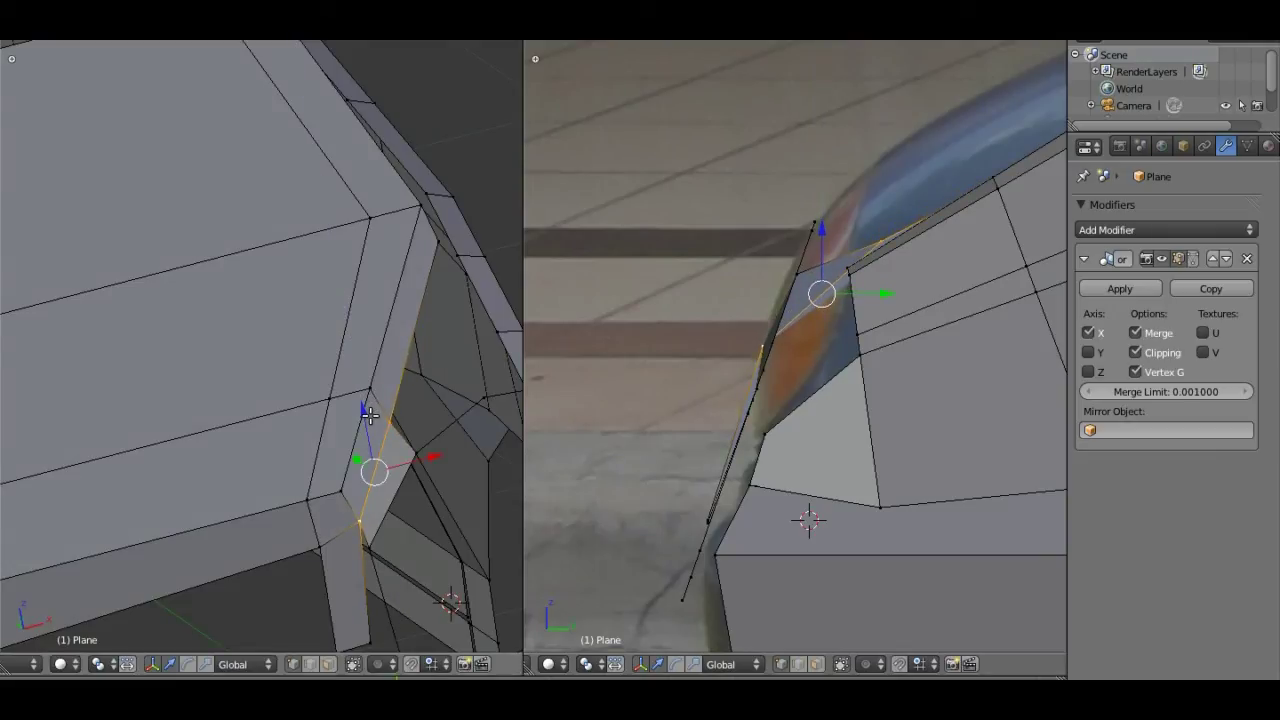
key("KP_1")
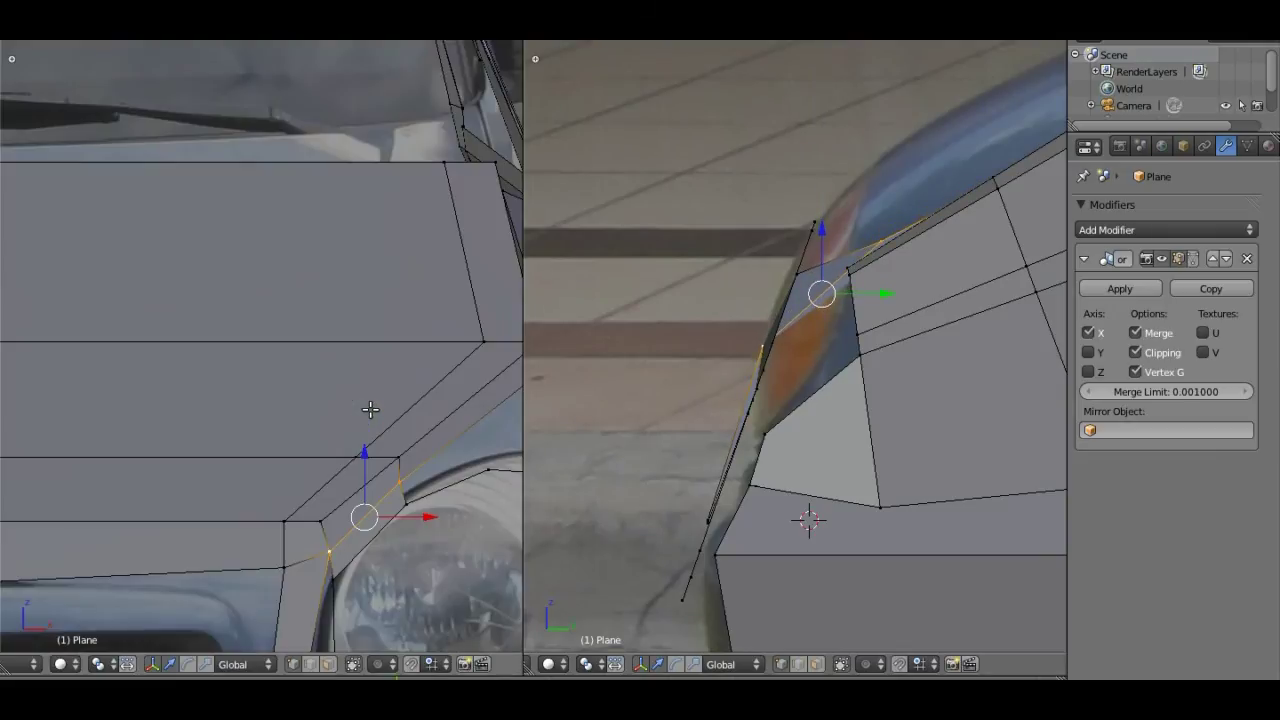
middle_click_drag(370, 410, 371, 474)
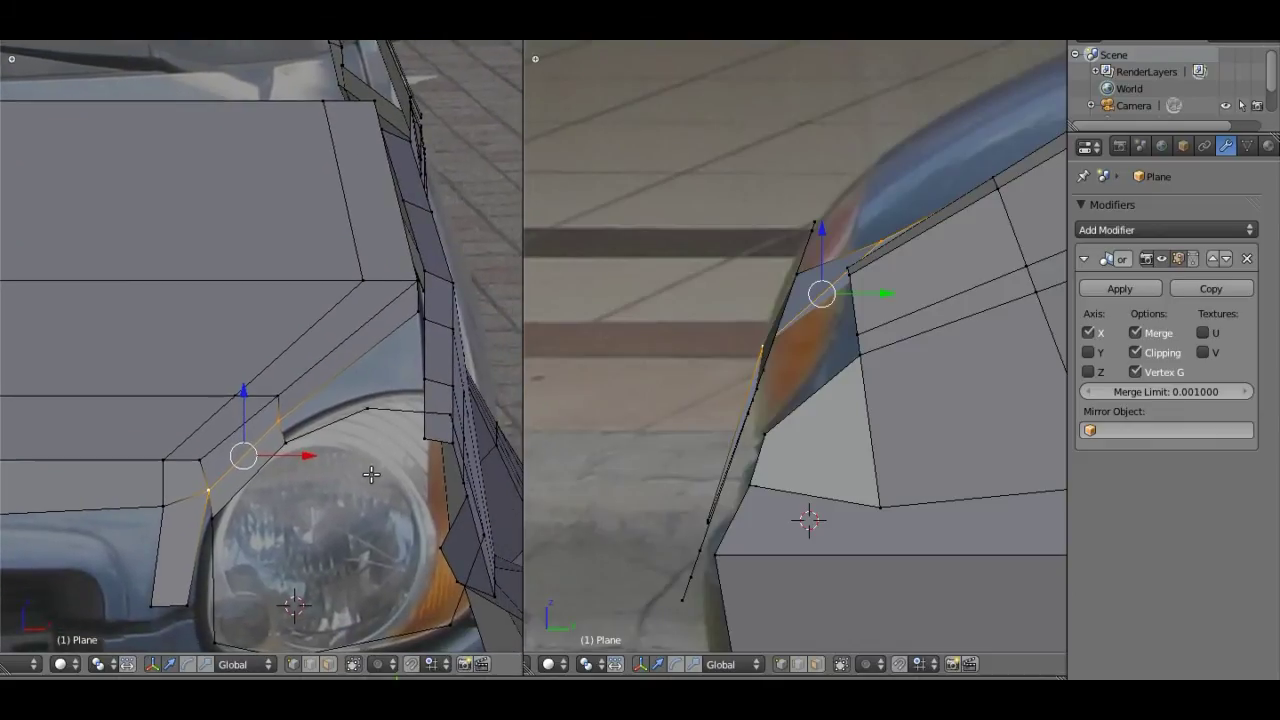
Step: Cut an edge loop across the fender and select the quad above the headlight
key("ctrl+r")
left_click(350, 335)
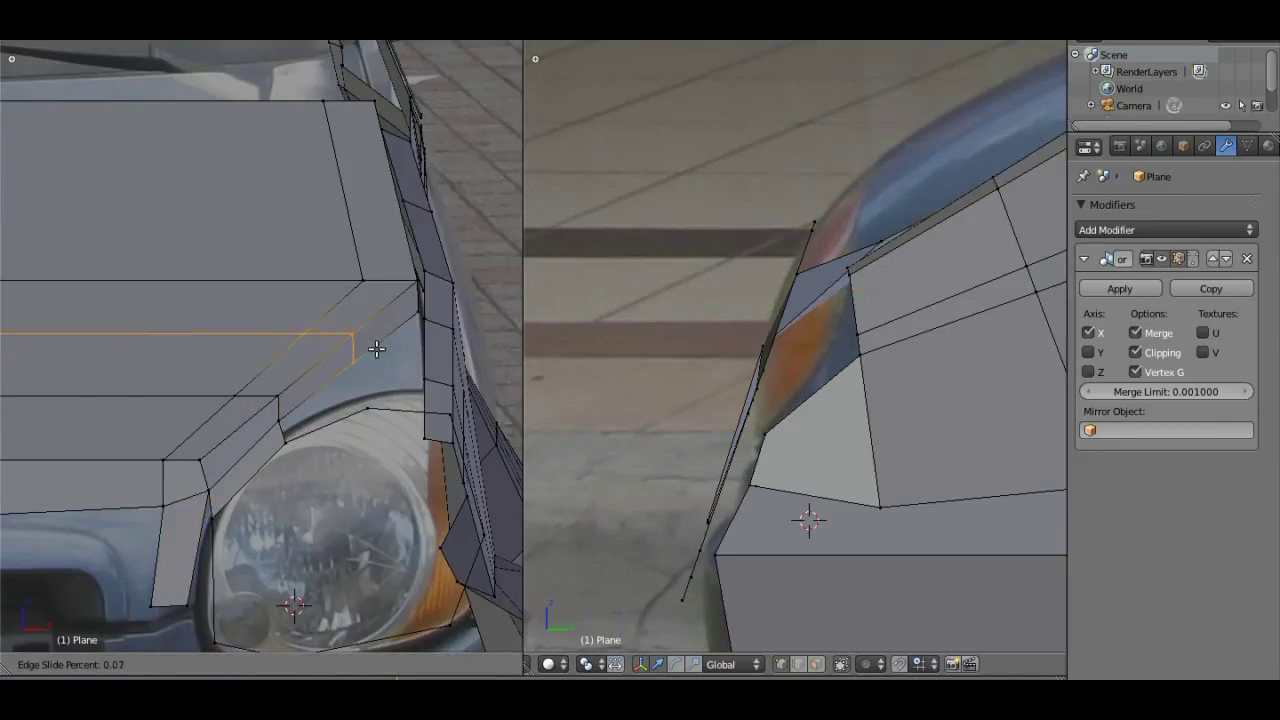
left_click(371, 362)
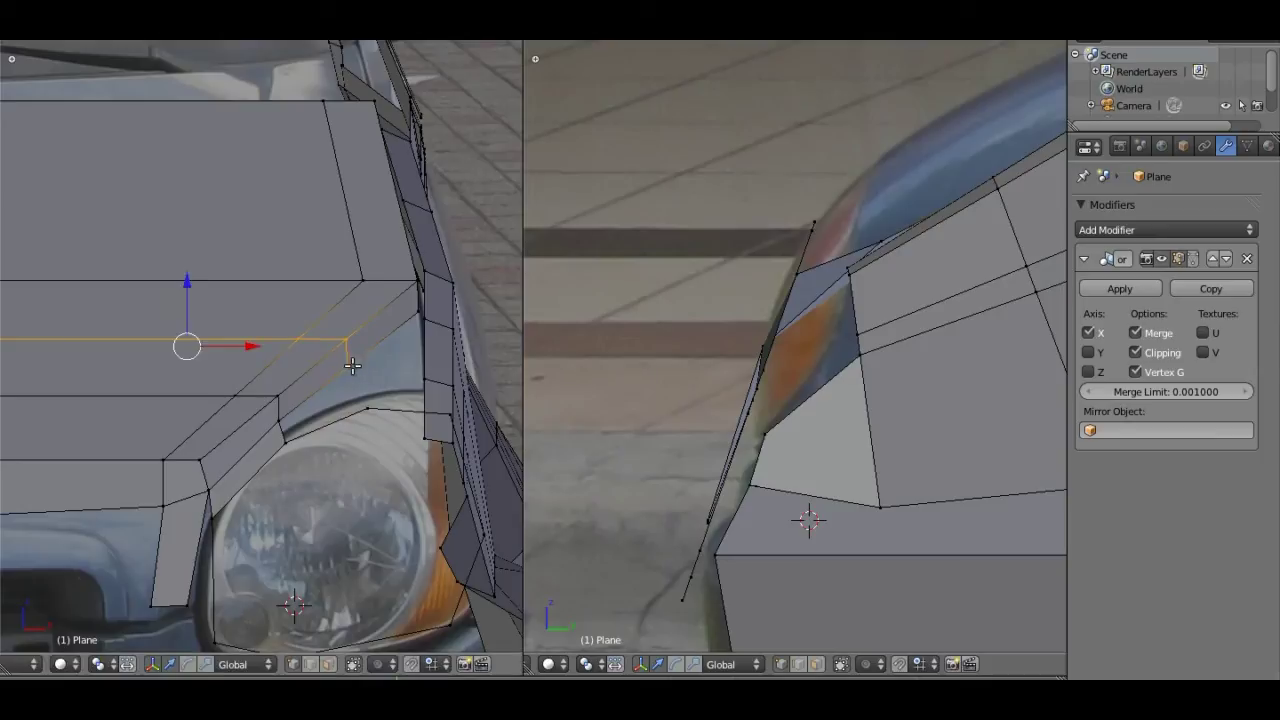
right_click(349, 367)
right_click(281, 422, "shift")
right_click(286, 443, "shift")
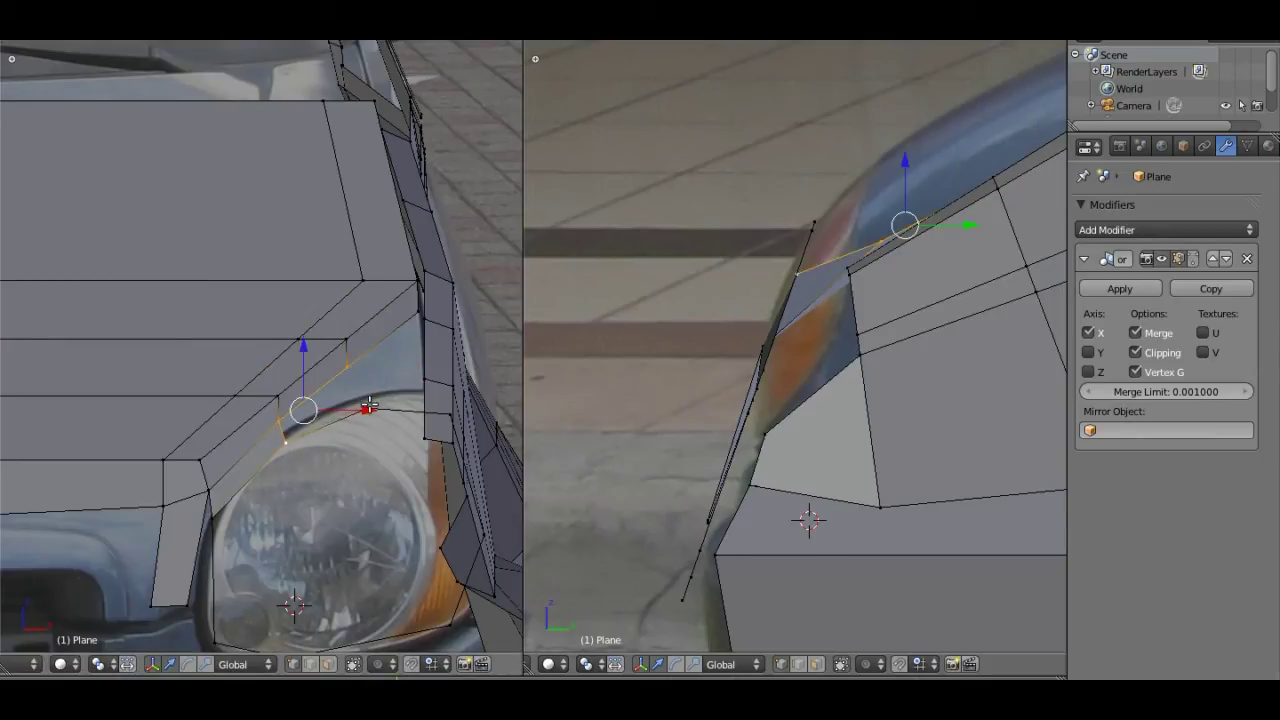
right_click(364, 406, "shift")
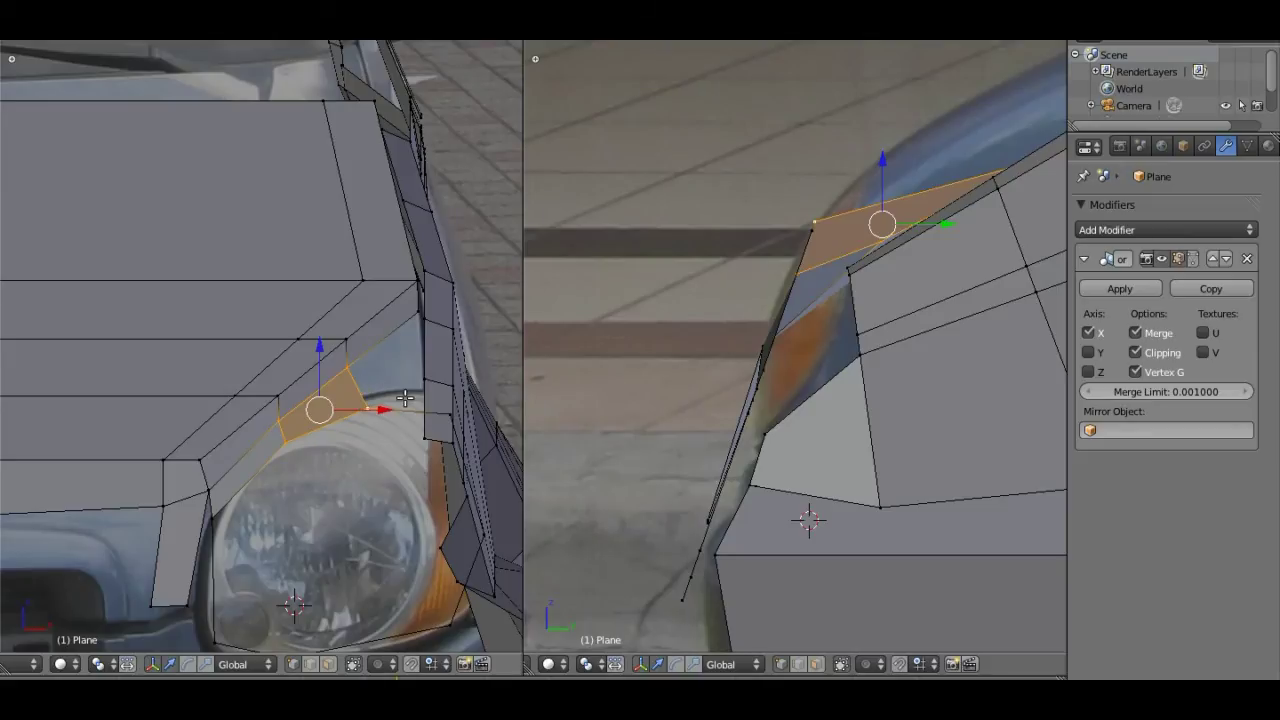
middle_click_drag(407, 397, 346, 338, "shift")
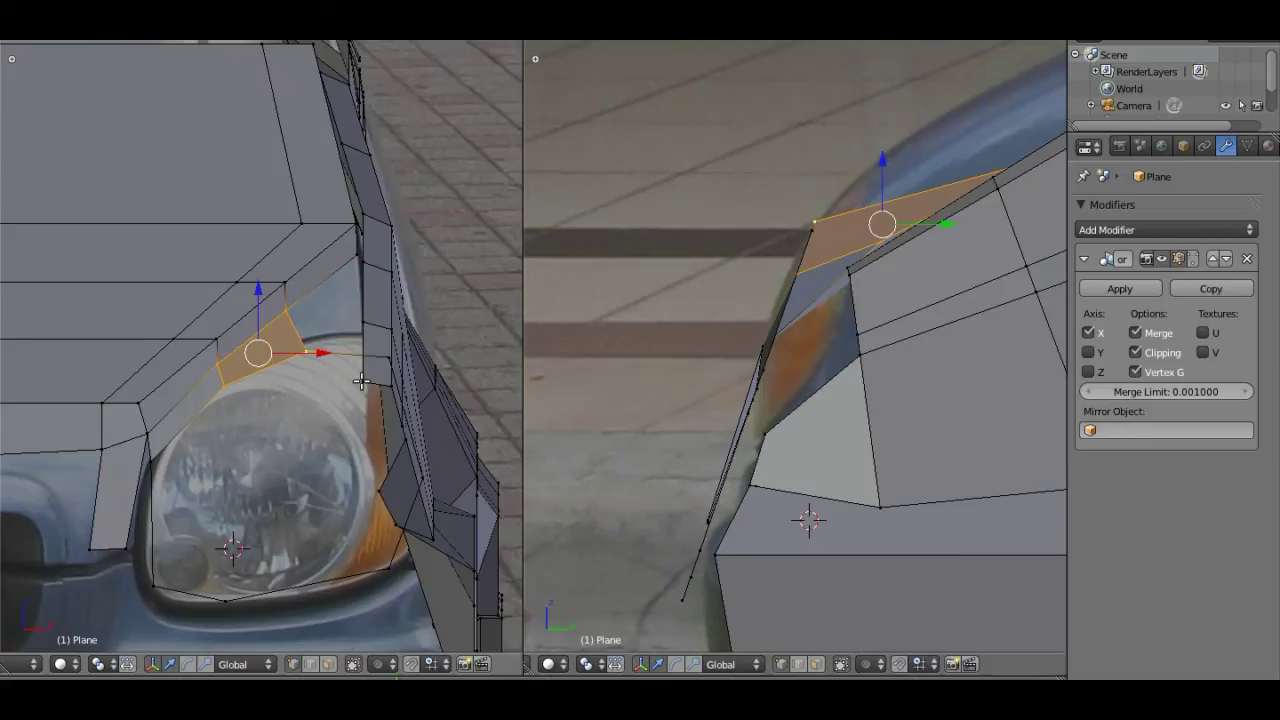
Step: Nudge and vertex-slide the headlight's outer-corner vertex to follow the rim
right_click(370, 378)
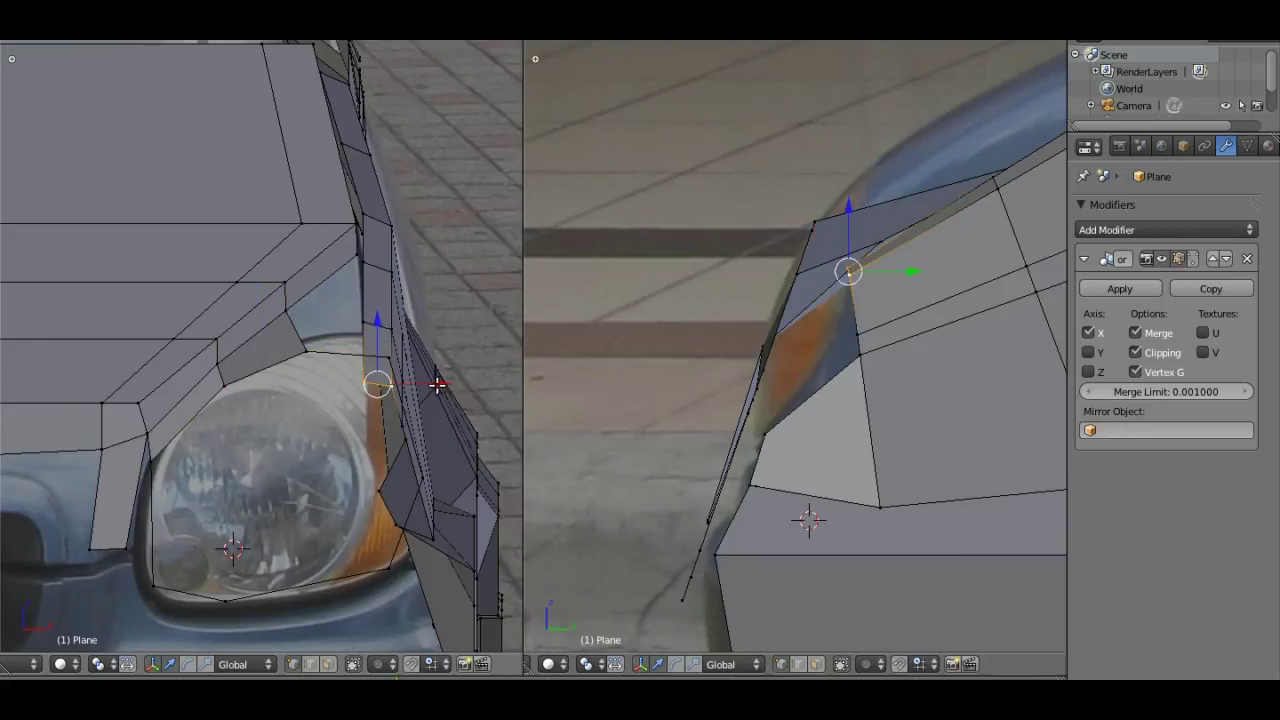
left_click_drag(437, 384, 440, 385)
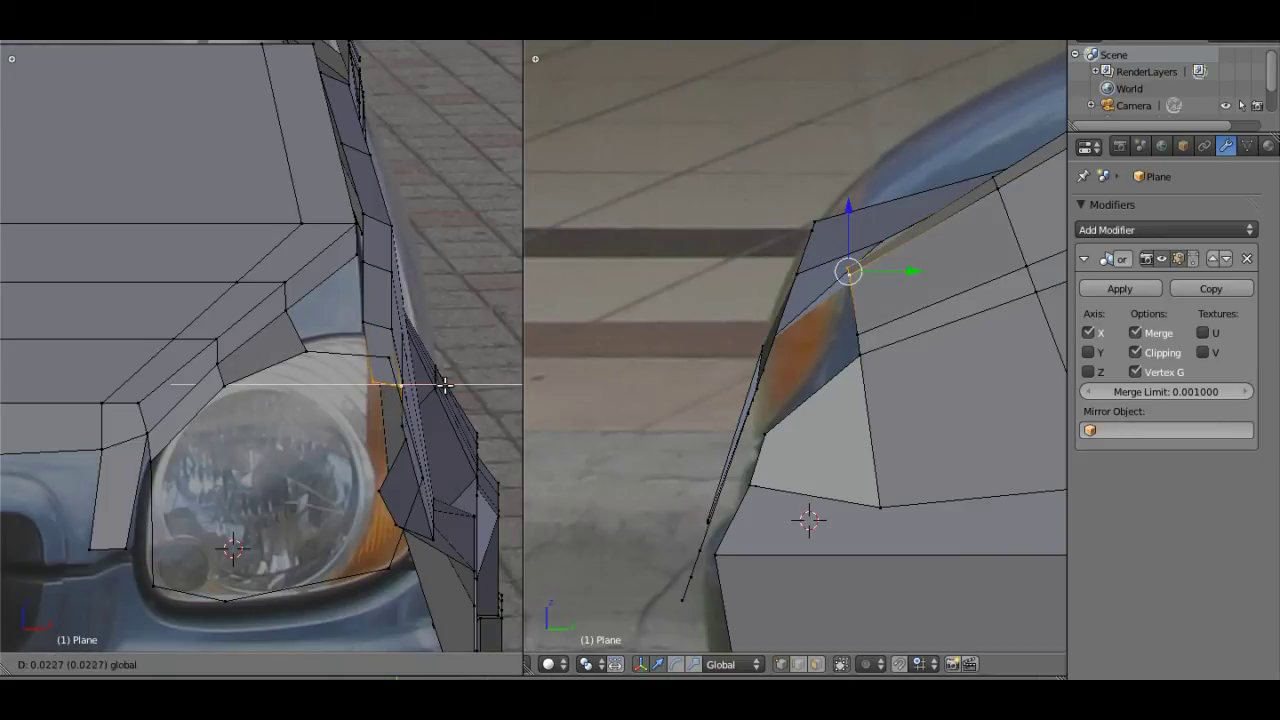
right_click(410, 375)
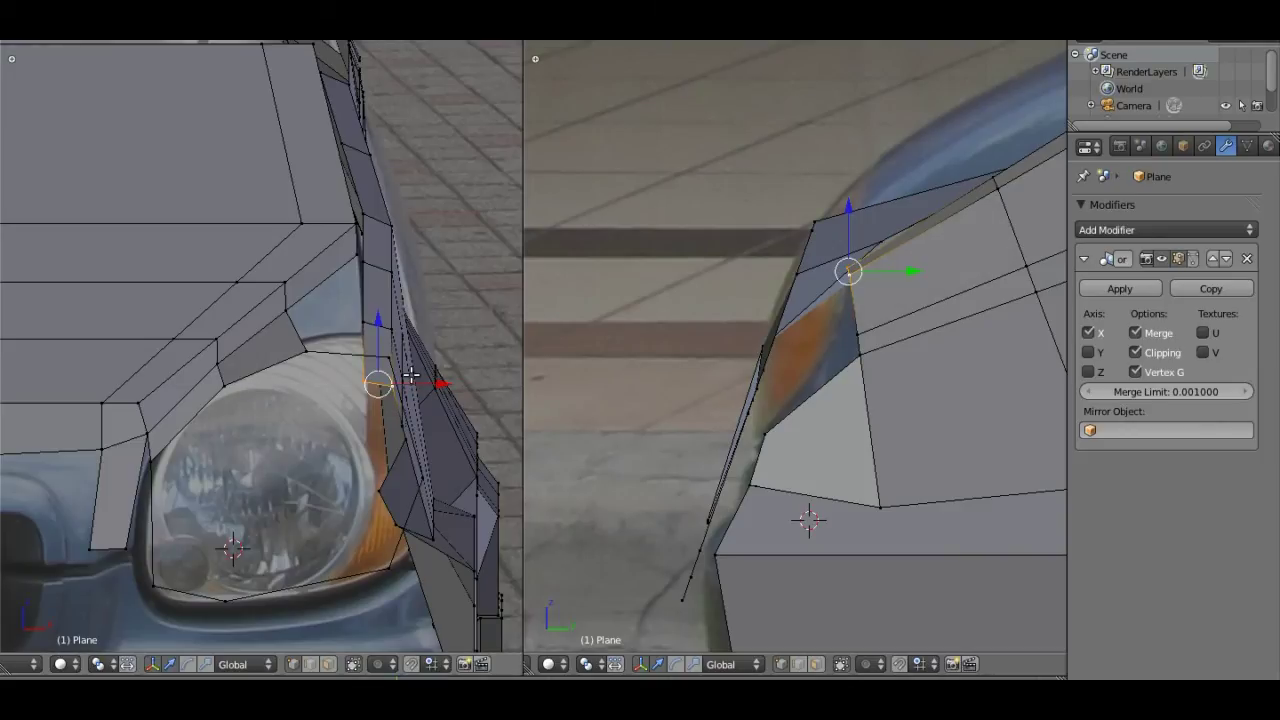
right_click_drag(410, 375, 370, 381)
key("g")
key("g")
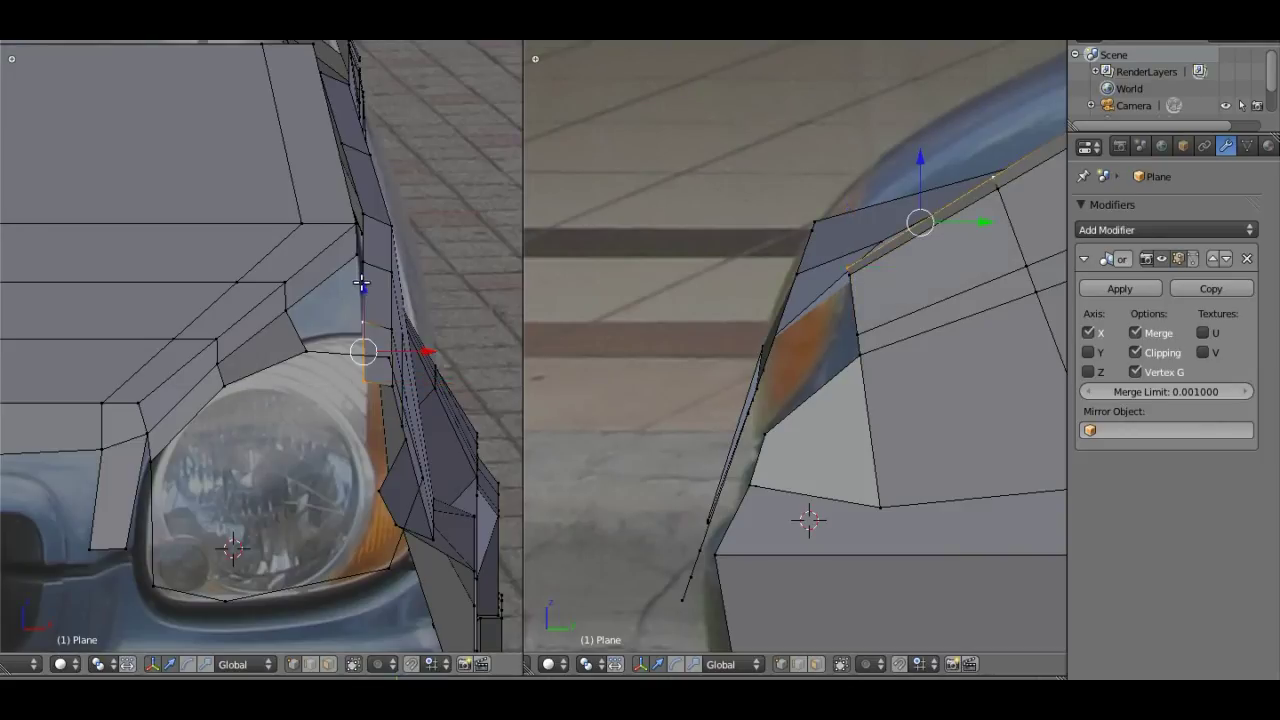
left_click(396, 303)
mouse_move(424, 352)
left_mouse_down()
mouse_move(476, 377)
mouse_move(409, 377)
left_mouse_up()
right_click(368, 383)
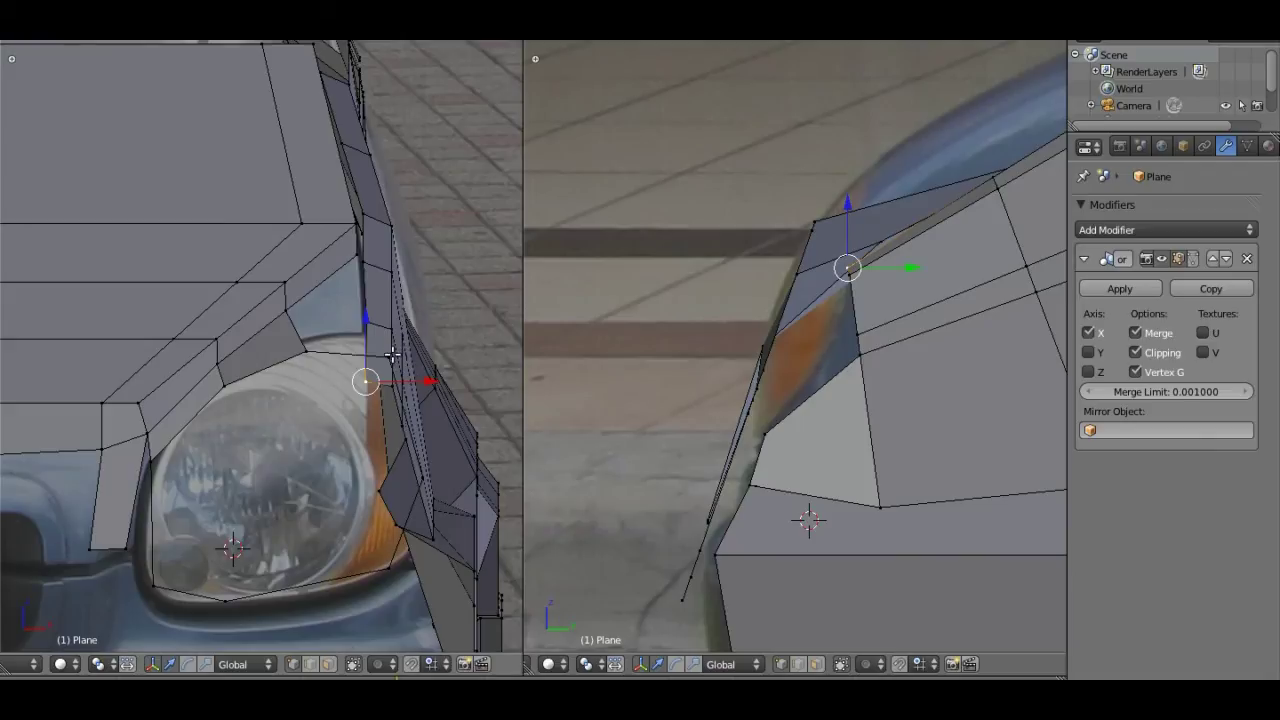
Step: Delete the extra vertex beside the headlight, briefly toggling occlusion to check the mesh
key("x")
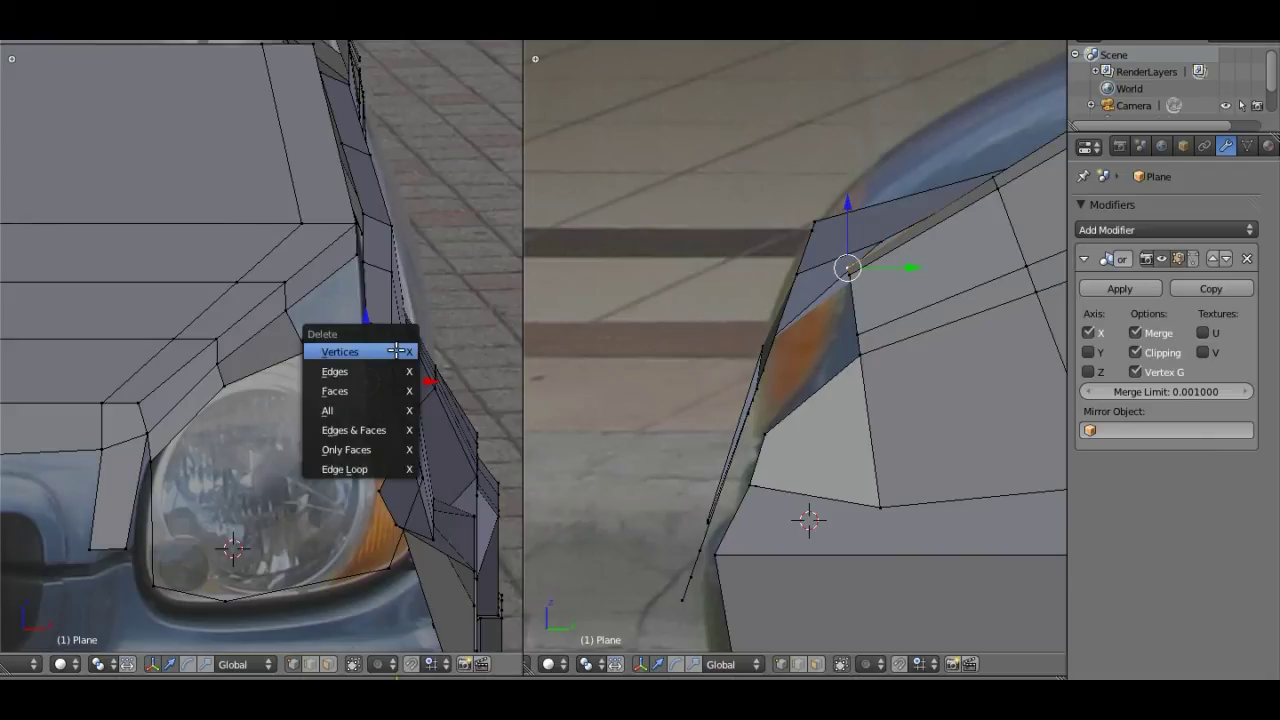
left_click(398, 351)
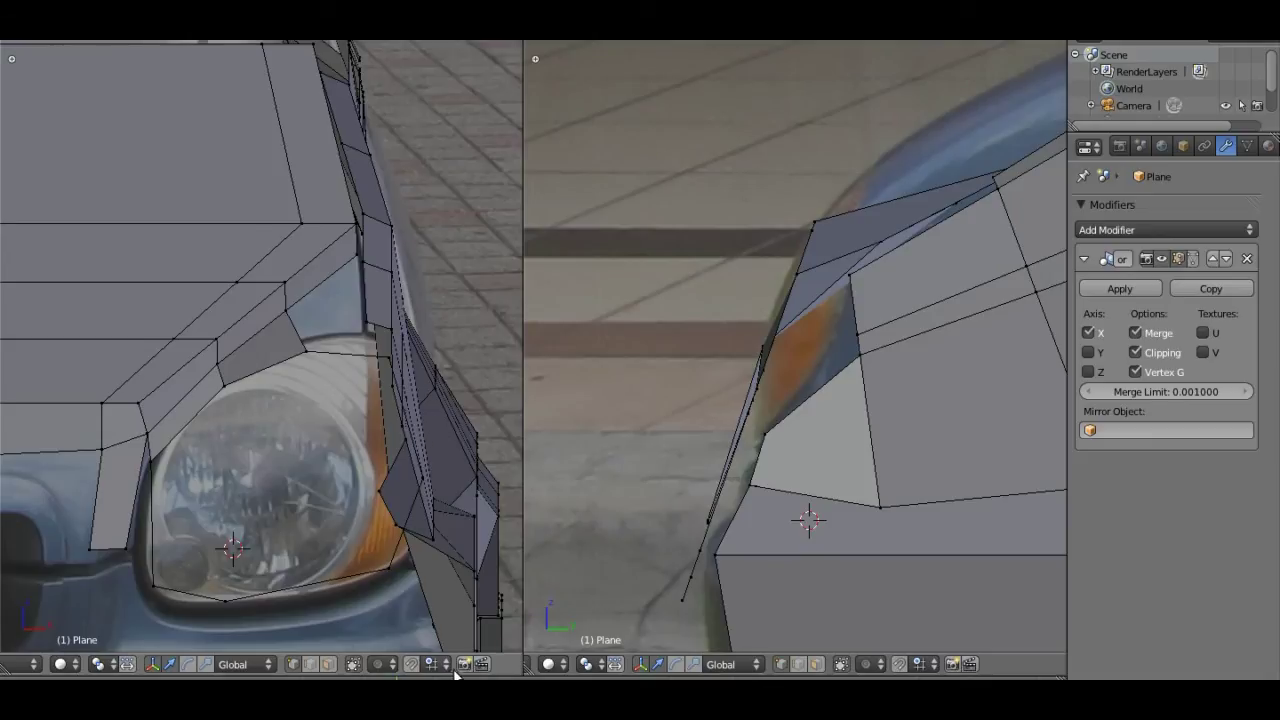
left_click(355, 665)
left_click(355, 665)
Step: Select the vertex at the headlight's top-right corner
right_click(386, 360)
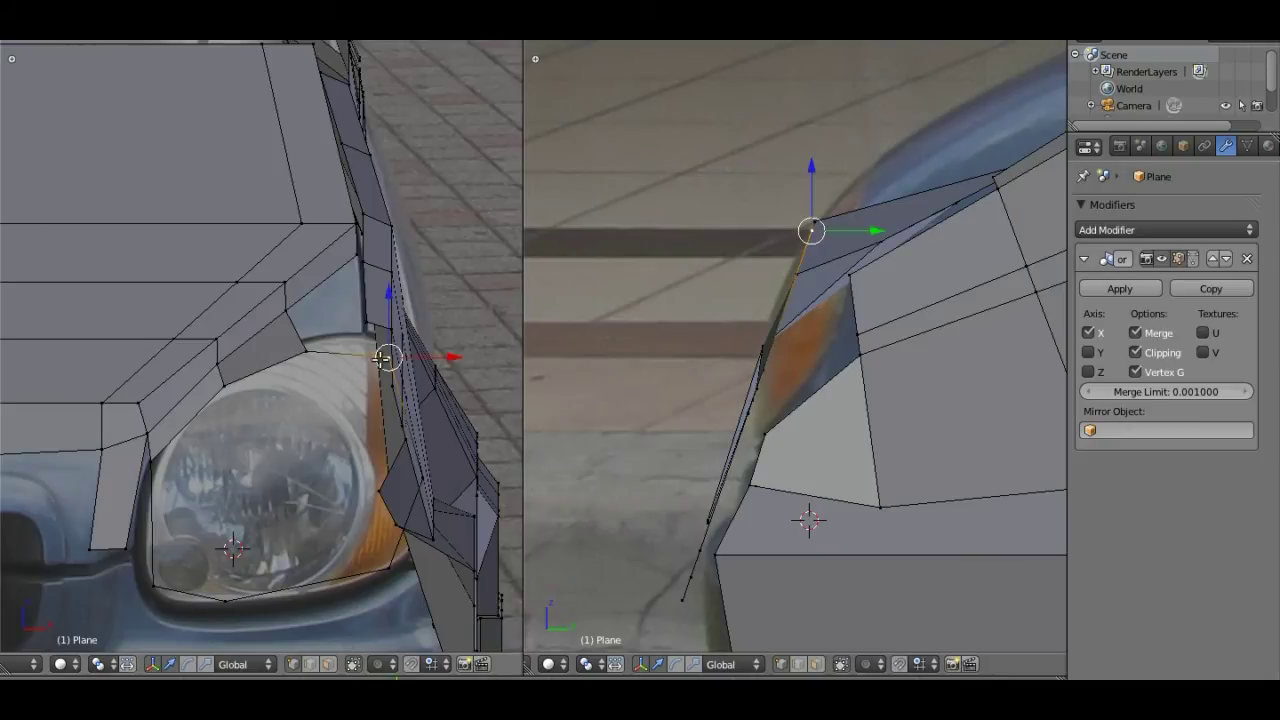
right_click(330, 354)
key("ctrl+r")
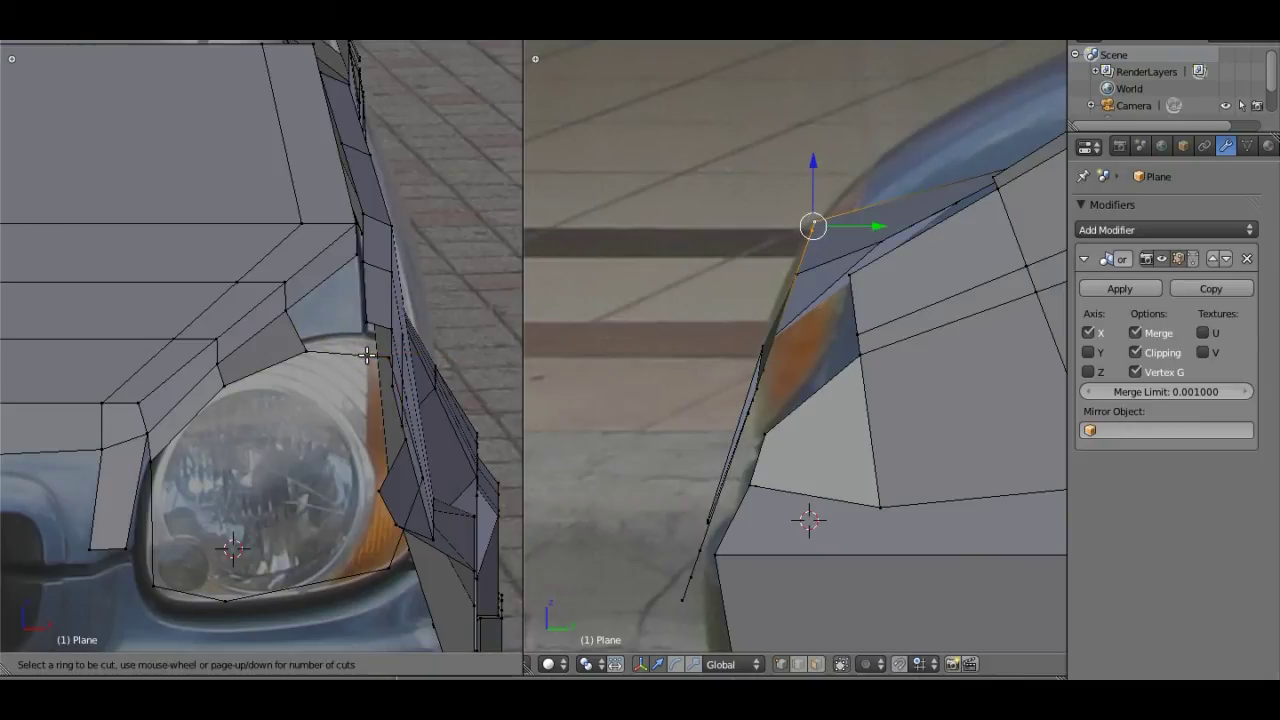
left_click(368, 354)
right_click(347, 345)
right_click(350, 354)
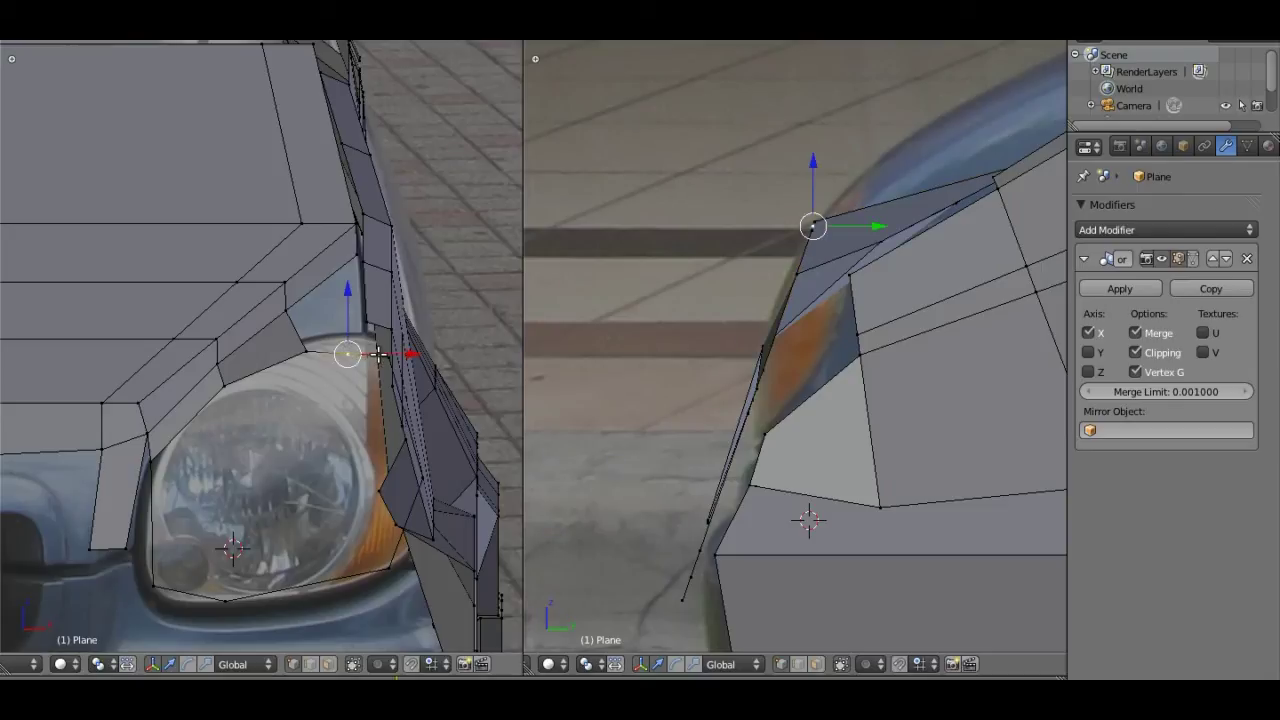
Step: Raise the corner vertex onto the headlight's top edge and shift it slightly left
key("g")
key("x")
right_click(386, 341)
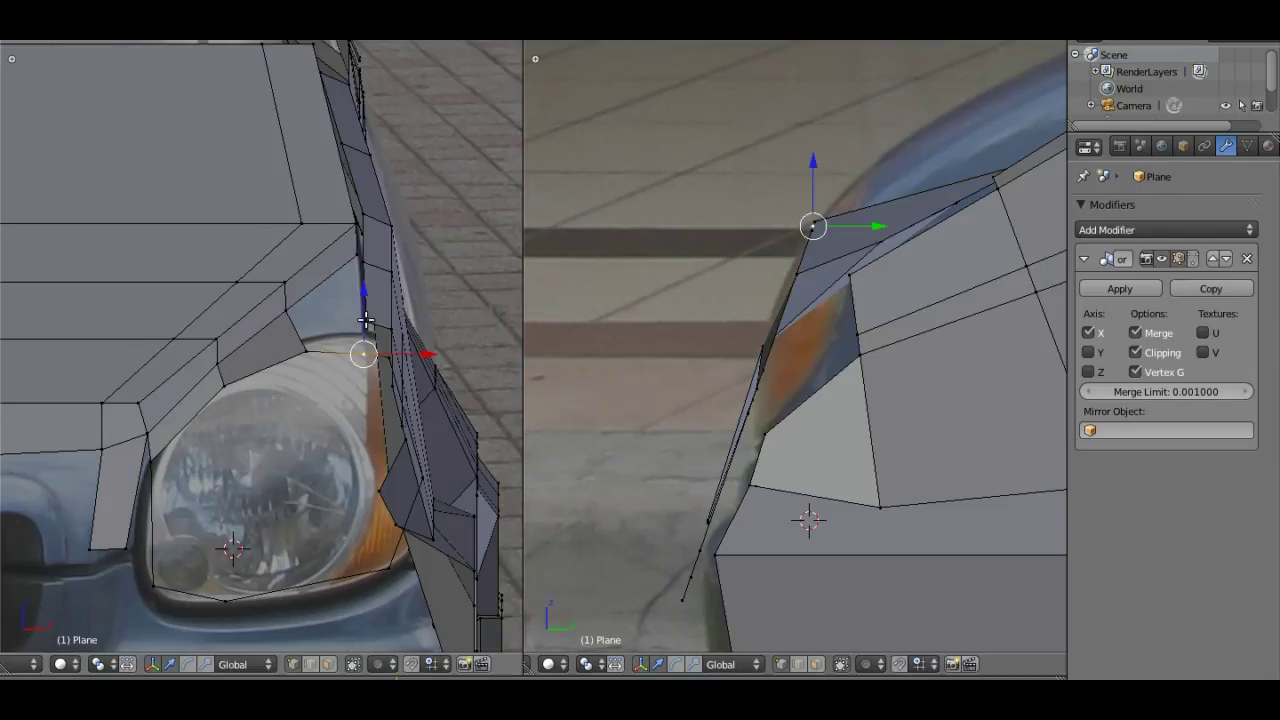
key("g")
key("z")
left_click(384, 315)
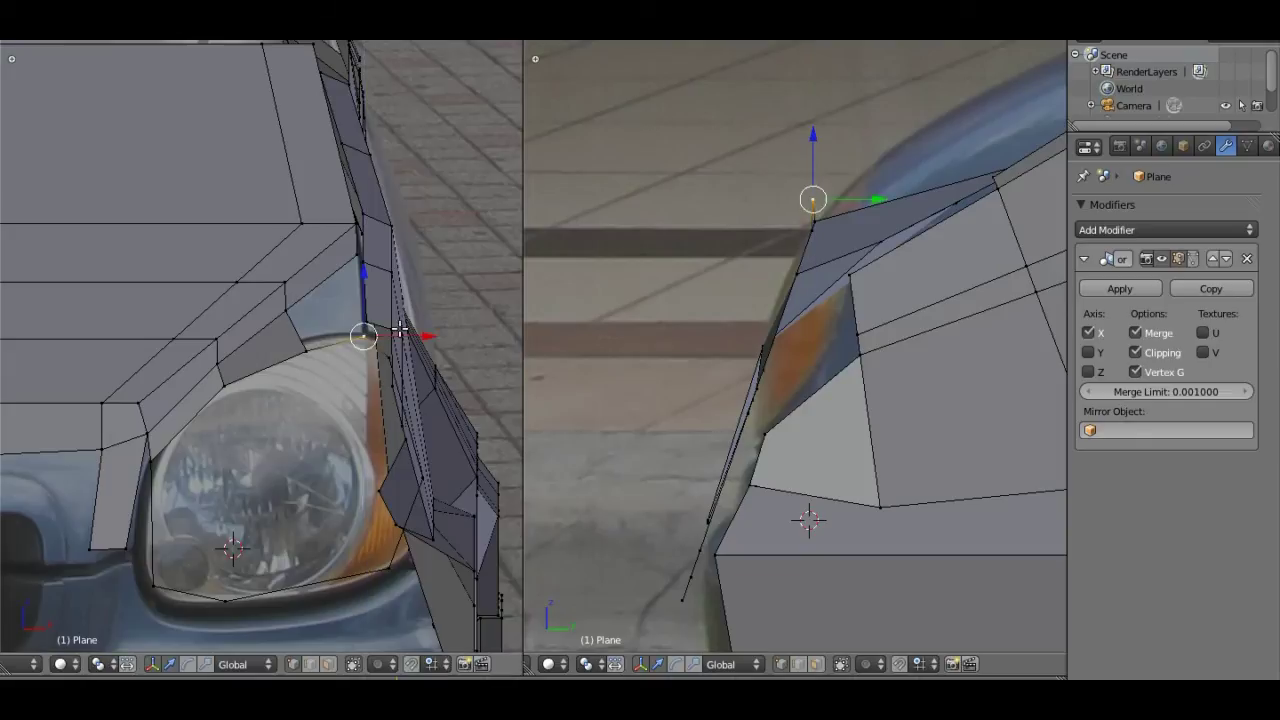
key("g")
key("x")
left_click(384, 315)
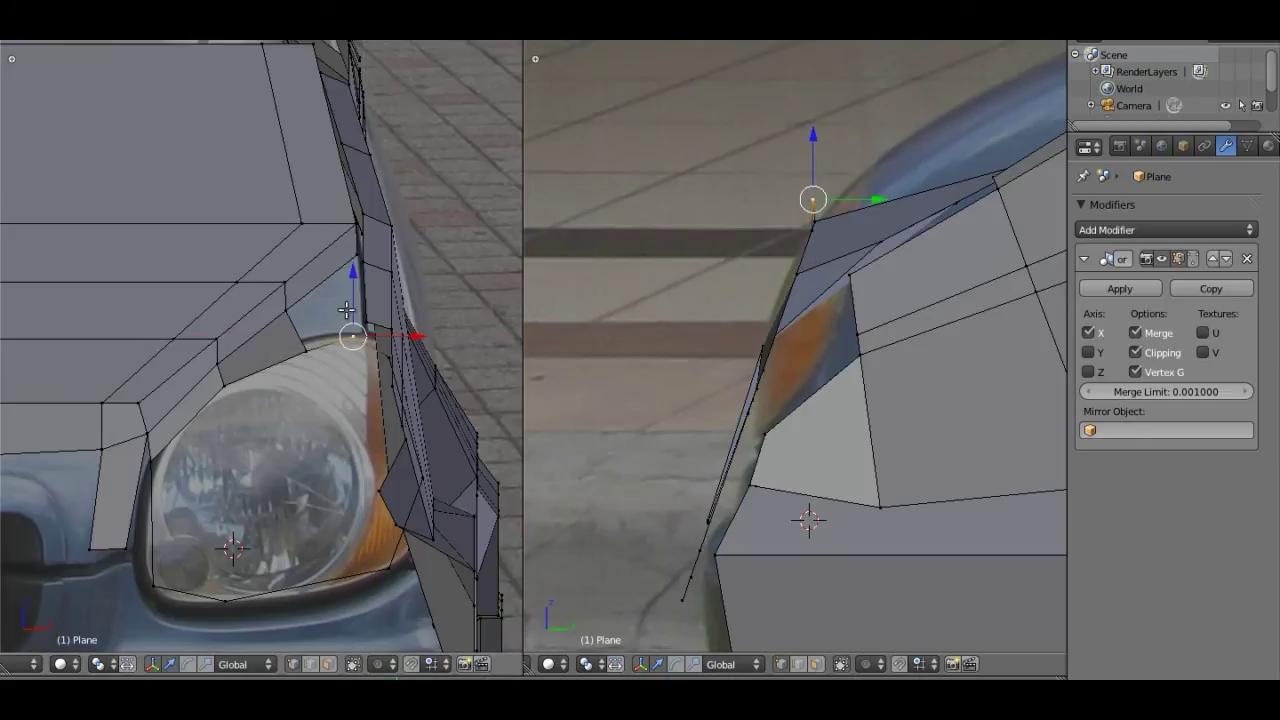
Step: Select the face above the headlight, then the vertex on the headlight's outer edge, viewed up close
right_click(287, 300, "shift")
right_click(308, 345, "shift")
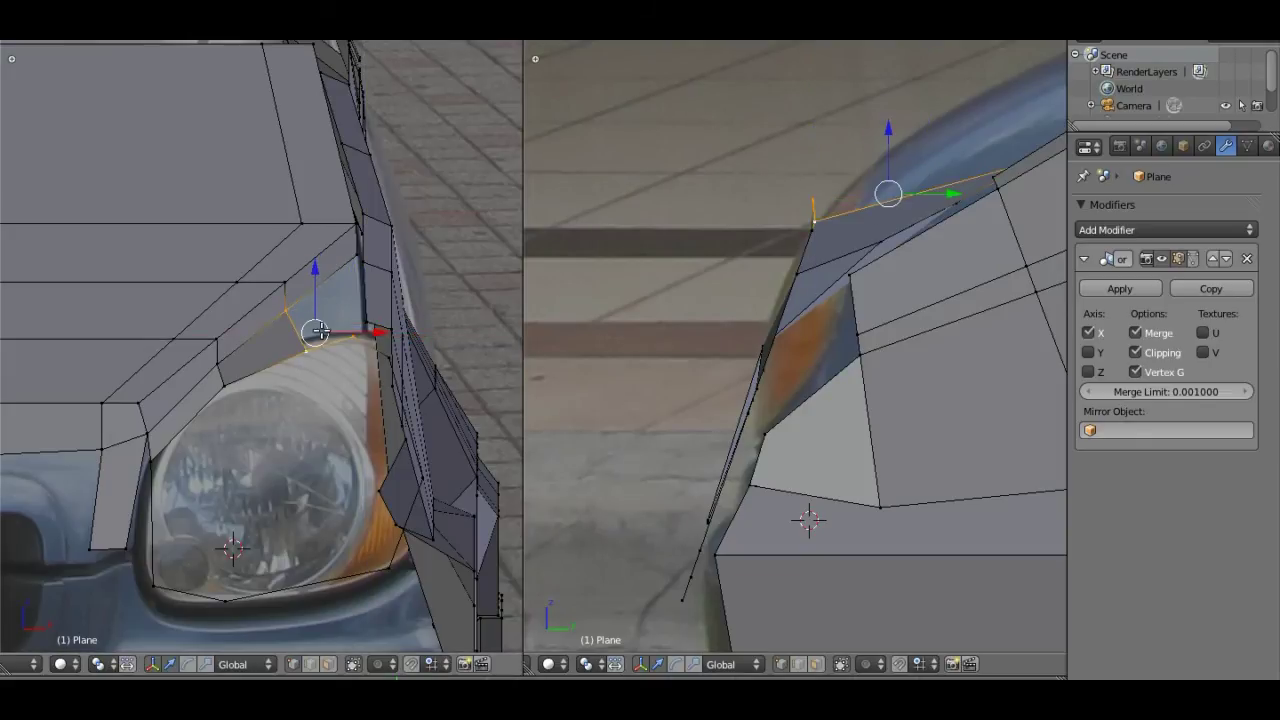
right_click(348, 264, "shift")
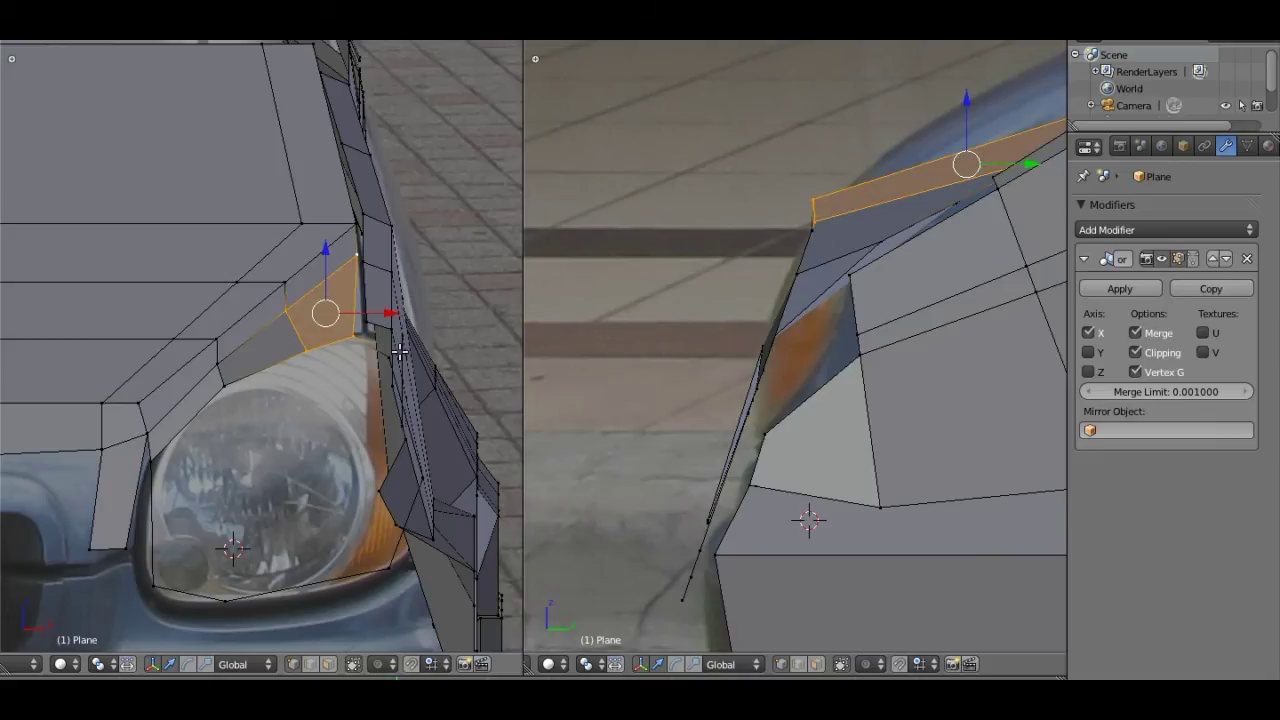
scroll(388, 368, "up", 3)
middle_click_drag(388, 368, 308, 168, "shift")
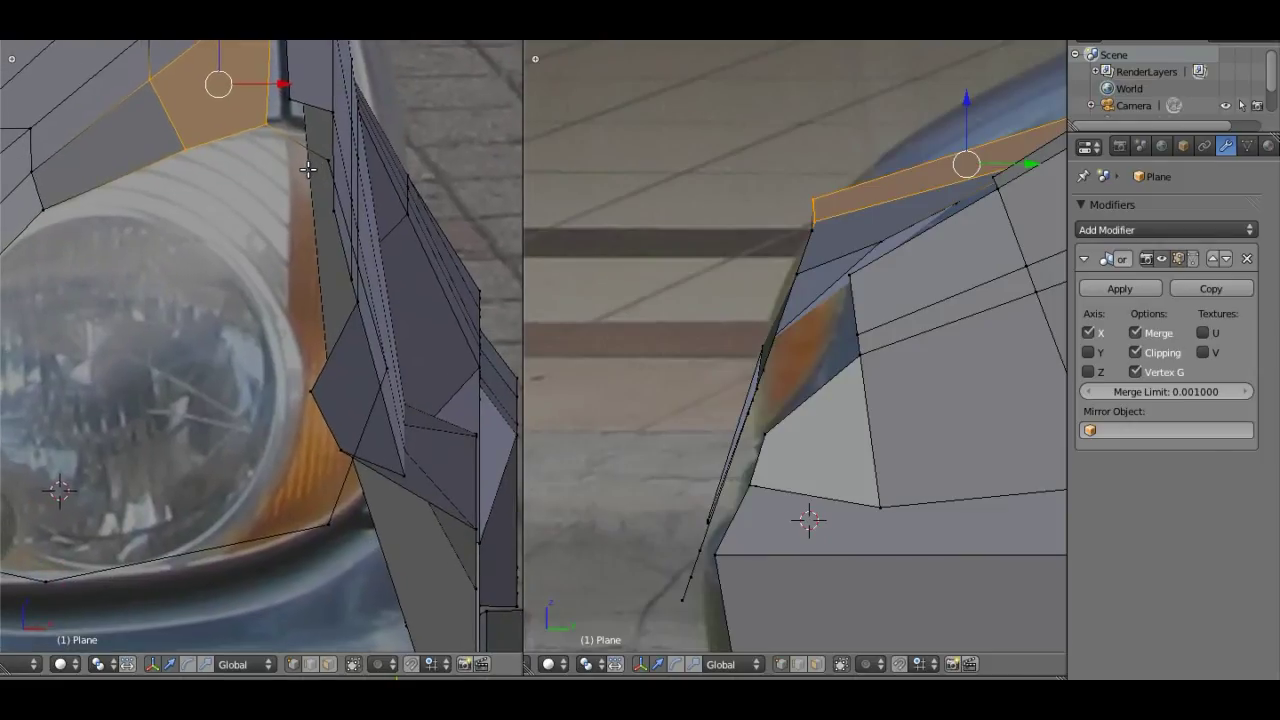
right_click(310, 390)
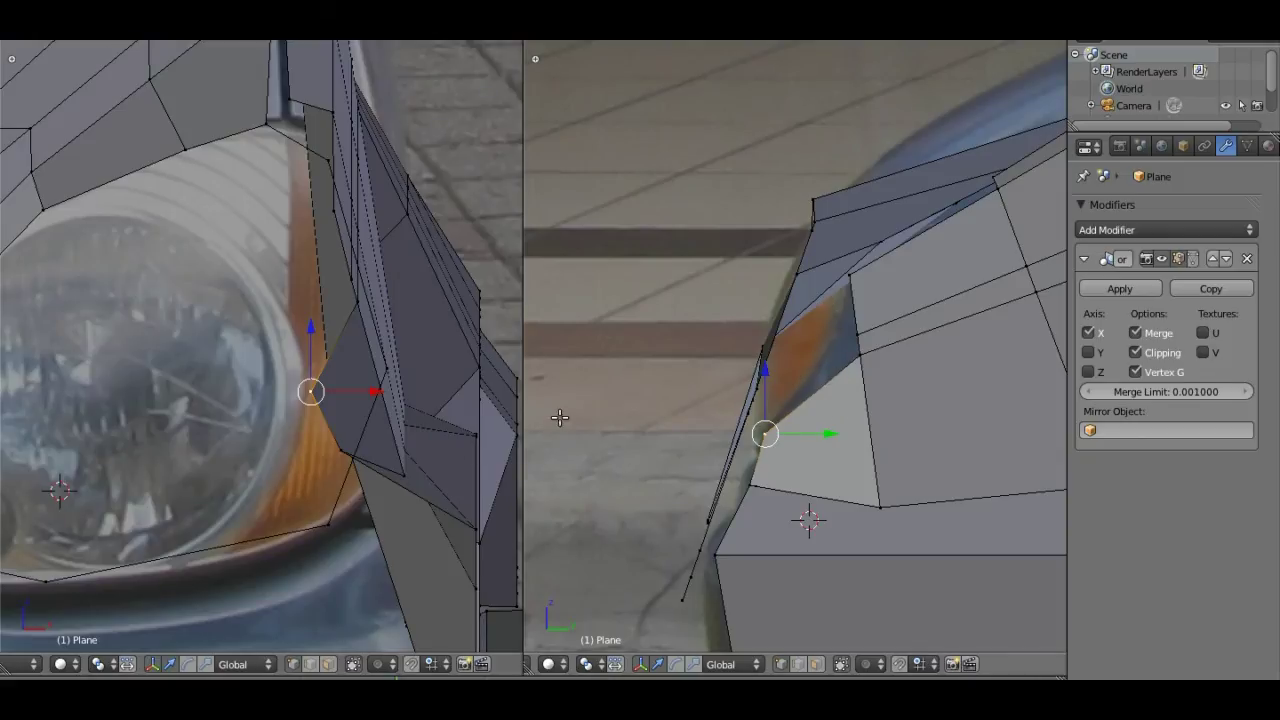
Step: Zoom out and pan the front view across to the grille with the Hyundai logo
scroll(297, 420, "down", 3)
middle_click_drag(265, 417, 338, 366, "shift")
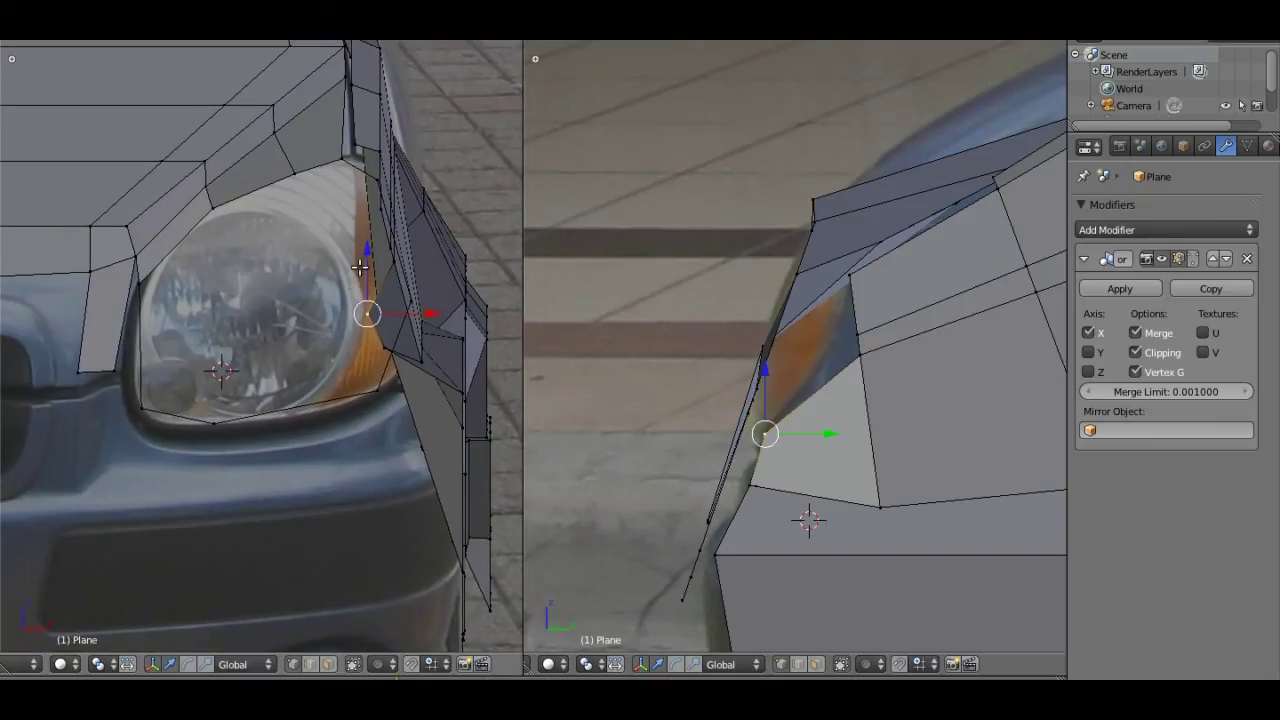
middle_click_drag(184, 432, 420, 423, "shift")
middle_click_drag(283, 423, 364, 403, "shift")
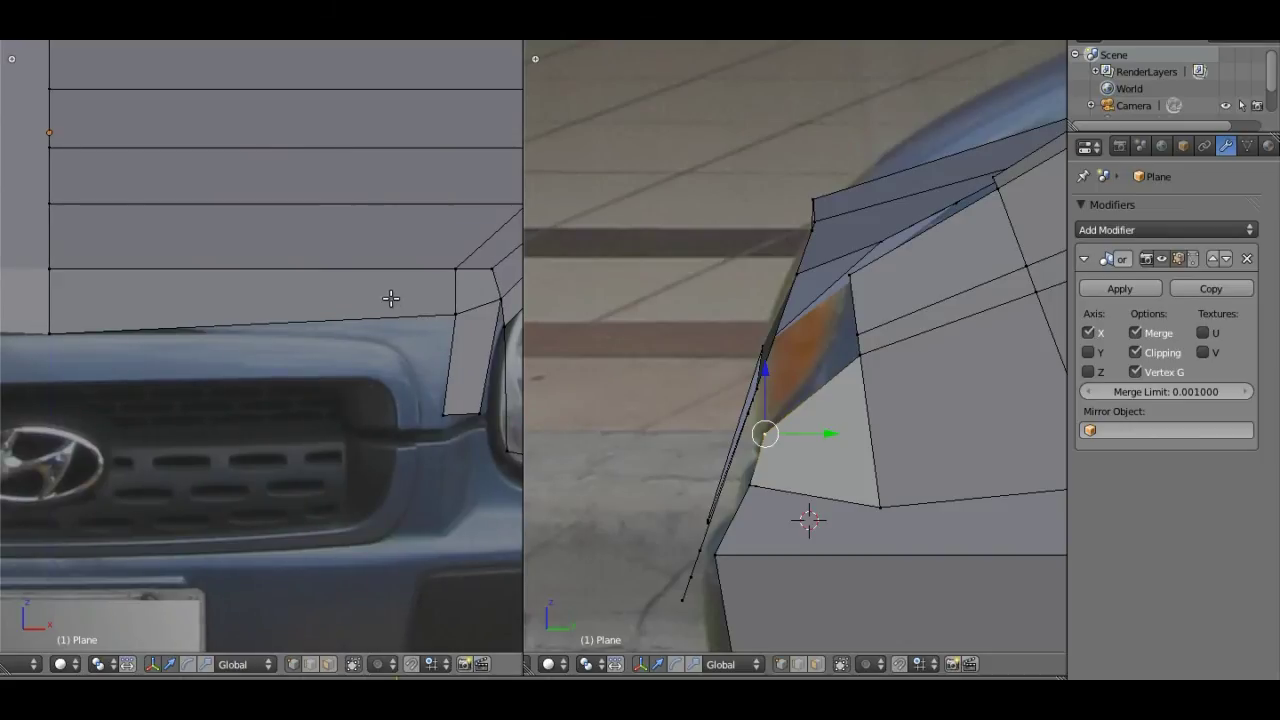
Step: Cut an edge loop near the fender corner and fit its bottom vertex to both photos
key("ctrl+r")
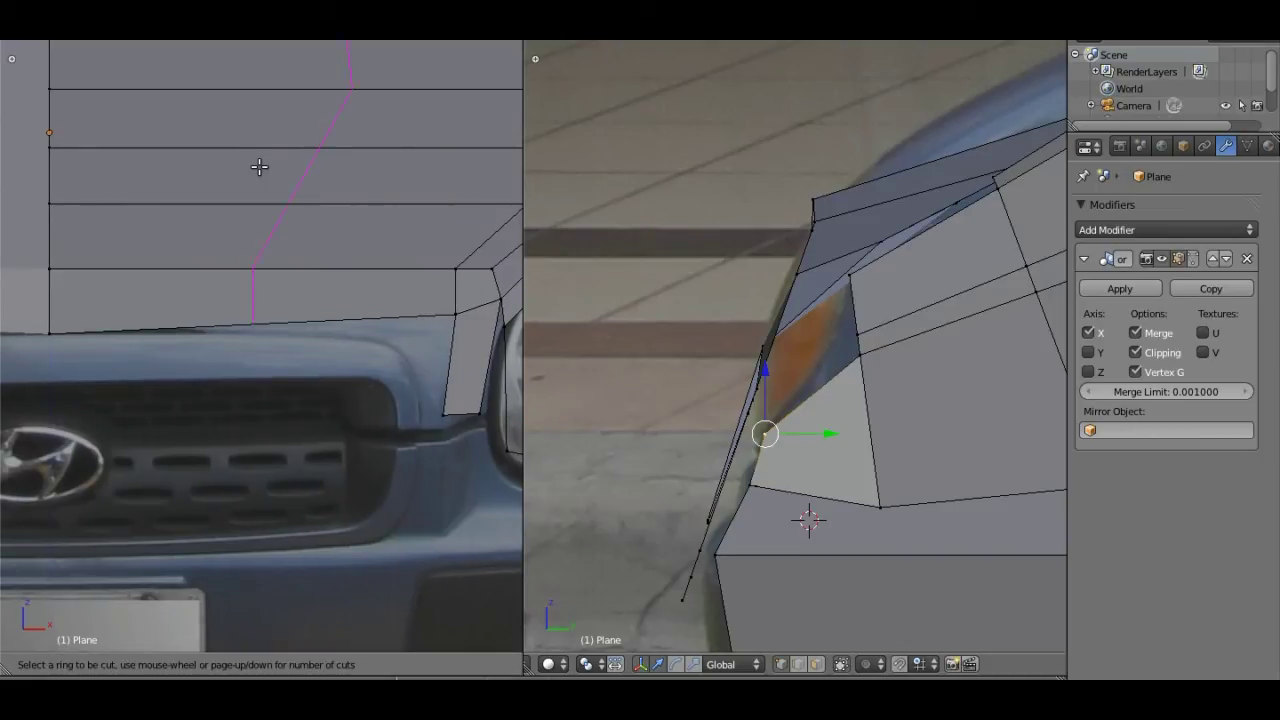
left_click(284, 214)
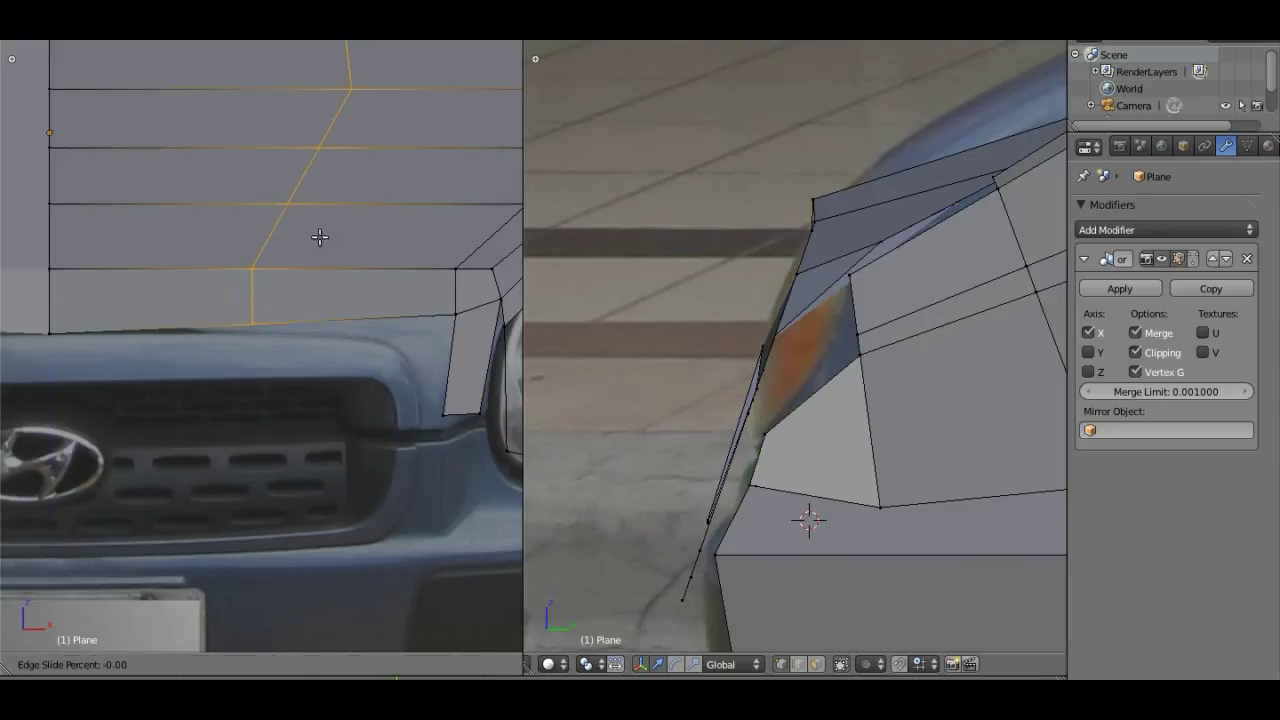
left_click(444, 293)
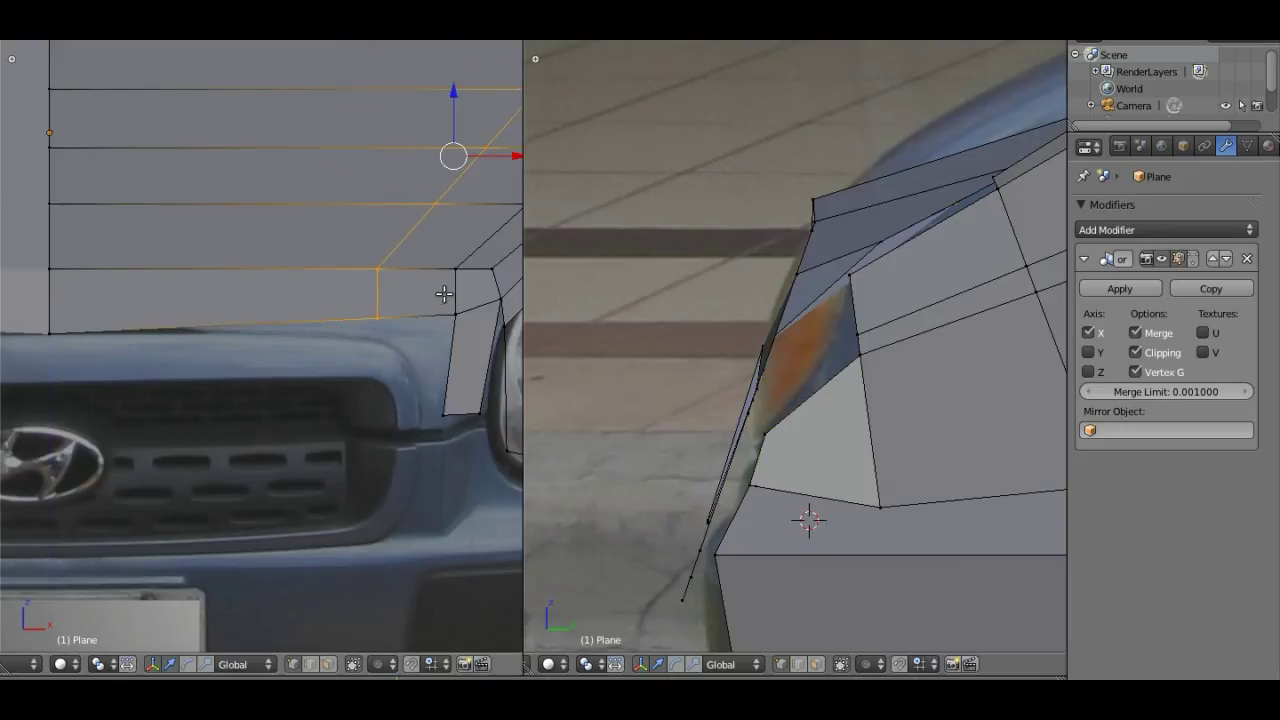
right_click(378, 317)
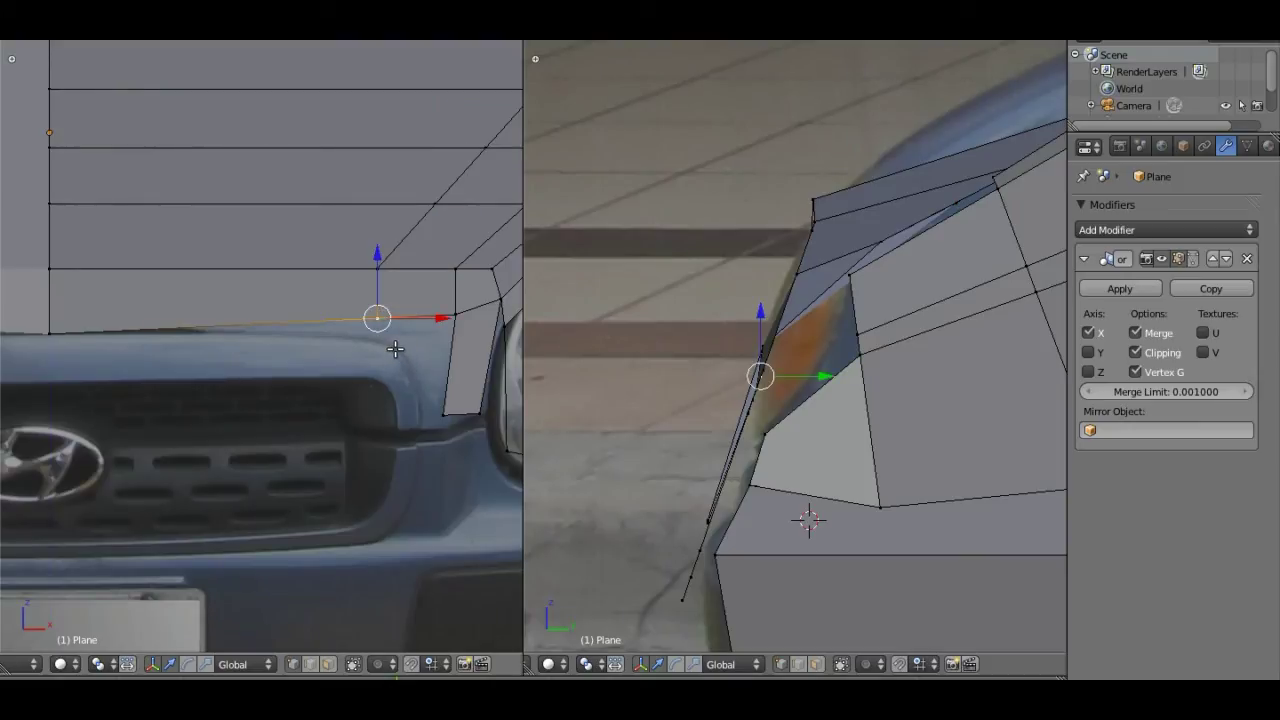
key("g")
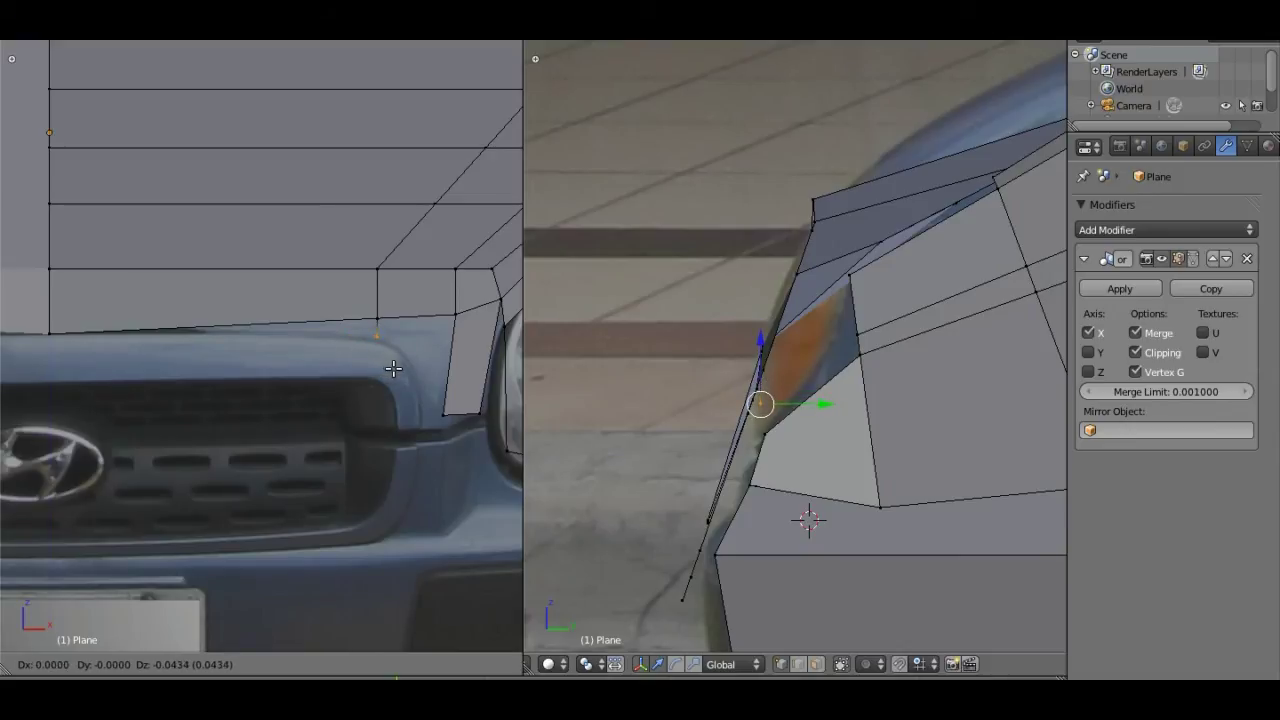
left_click(392, 367)
left_click_drag(822, 401, 816, 402)
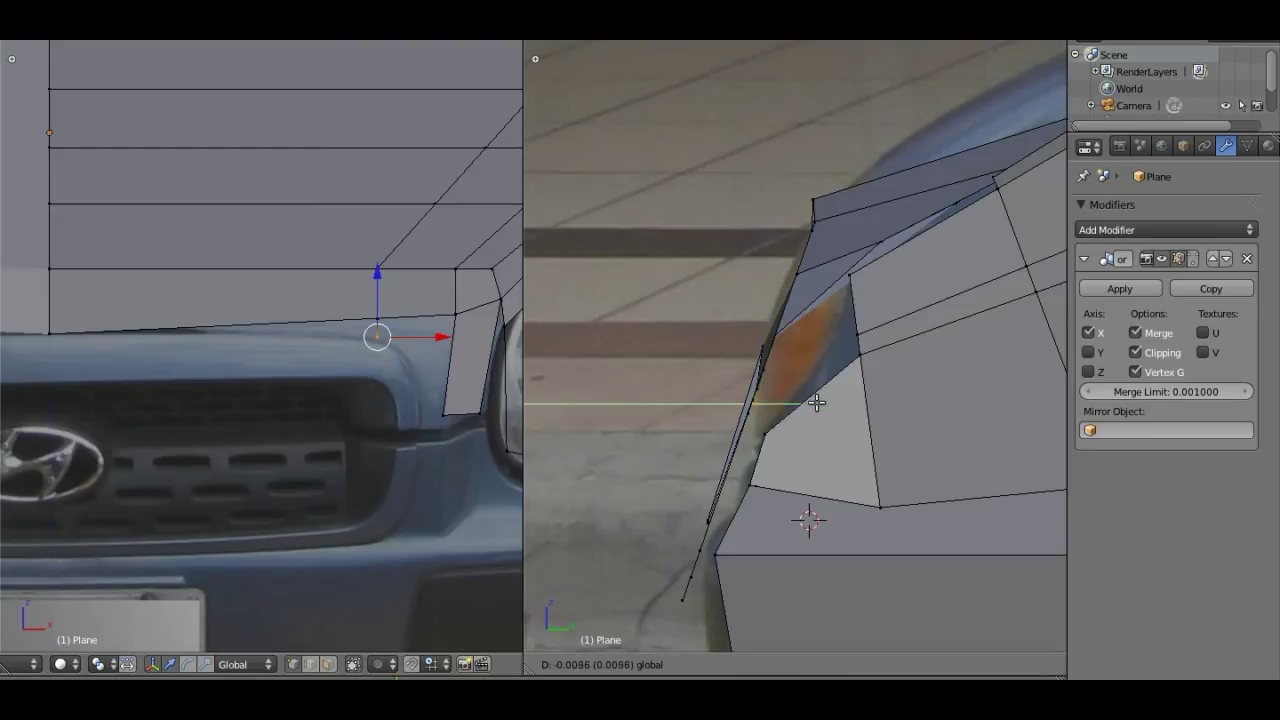
left_click(813, 402)
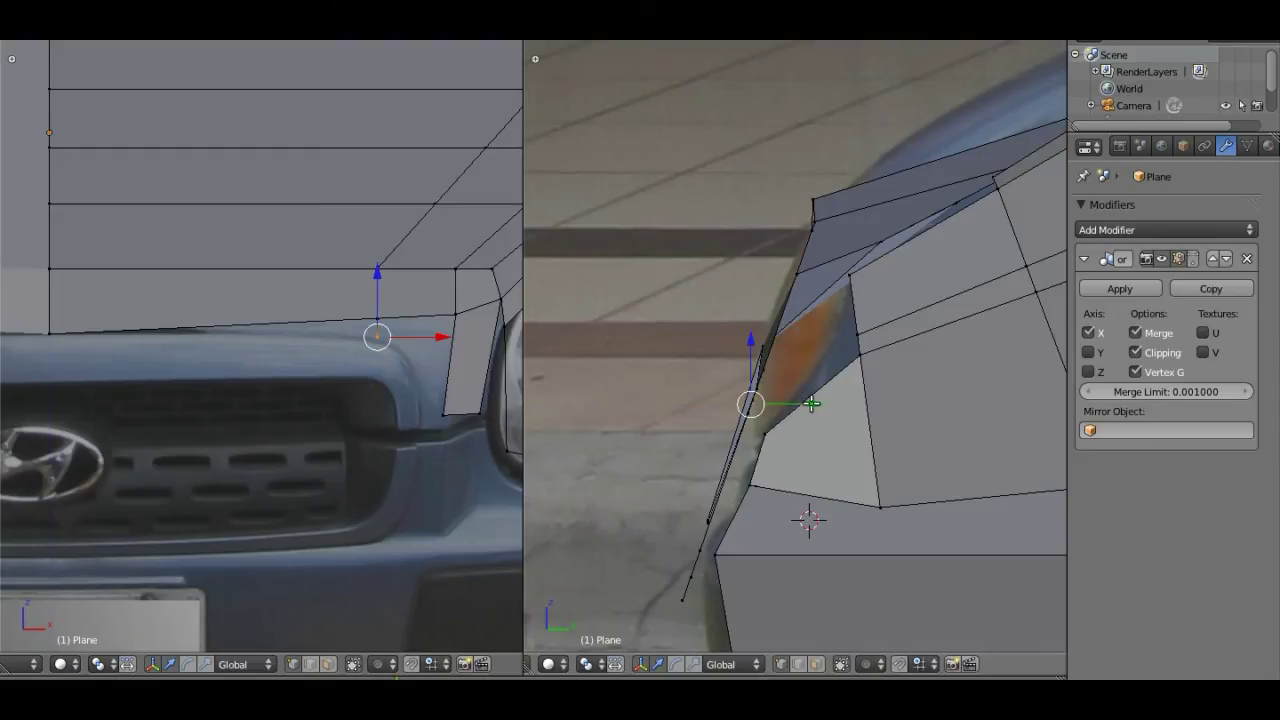
Step: Fill the gap at the hood corner with a new face from three vertices
right_click(377, 322)
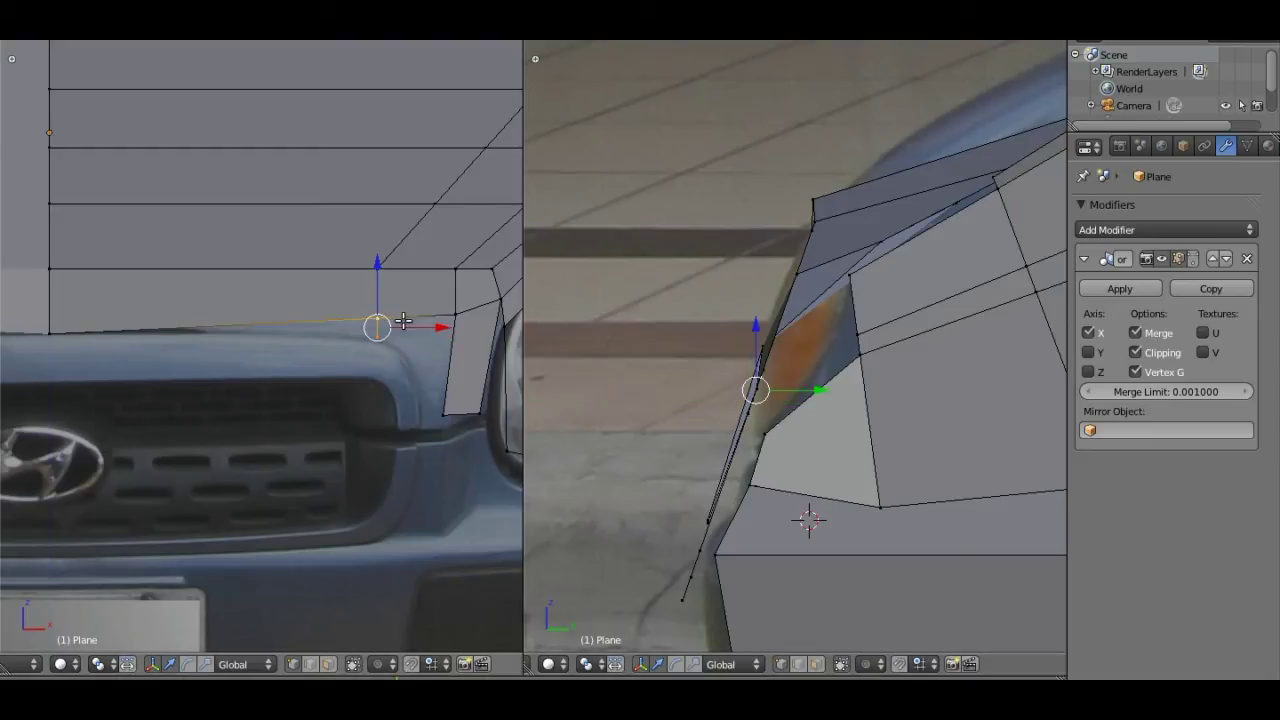
right_click(455, 316)
right_click(442, 410, "shift")
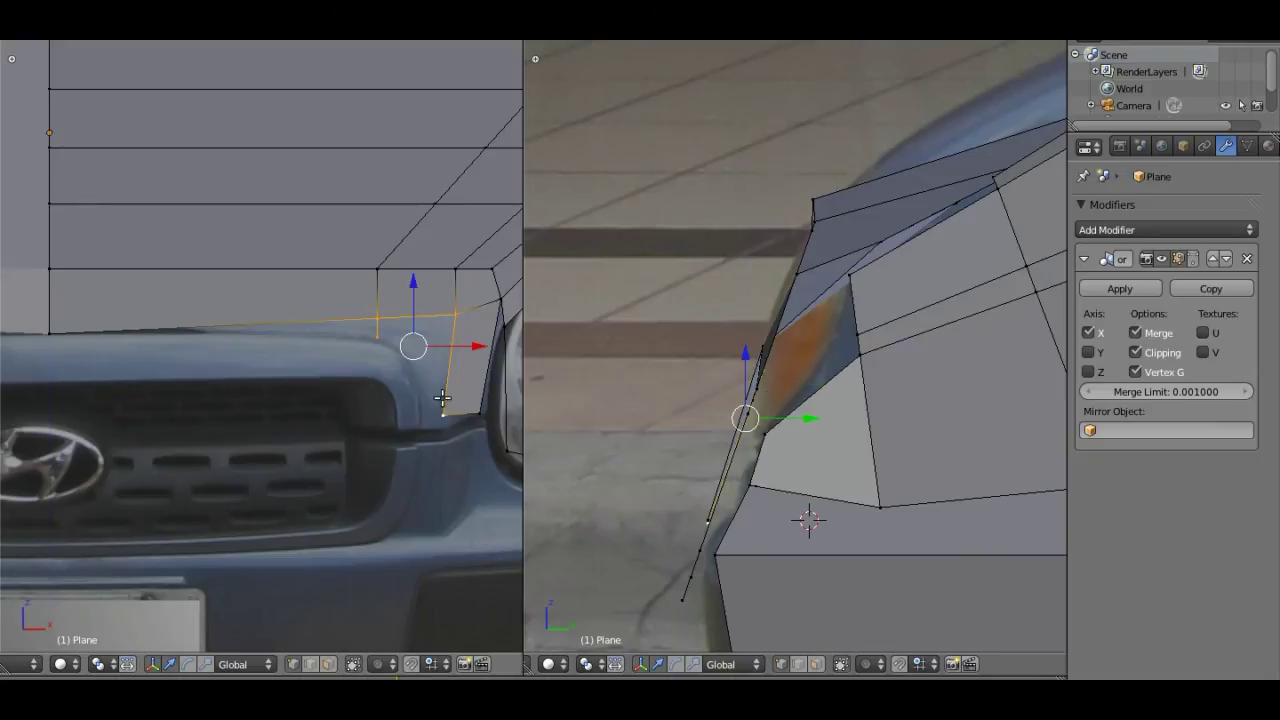
key("f")
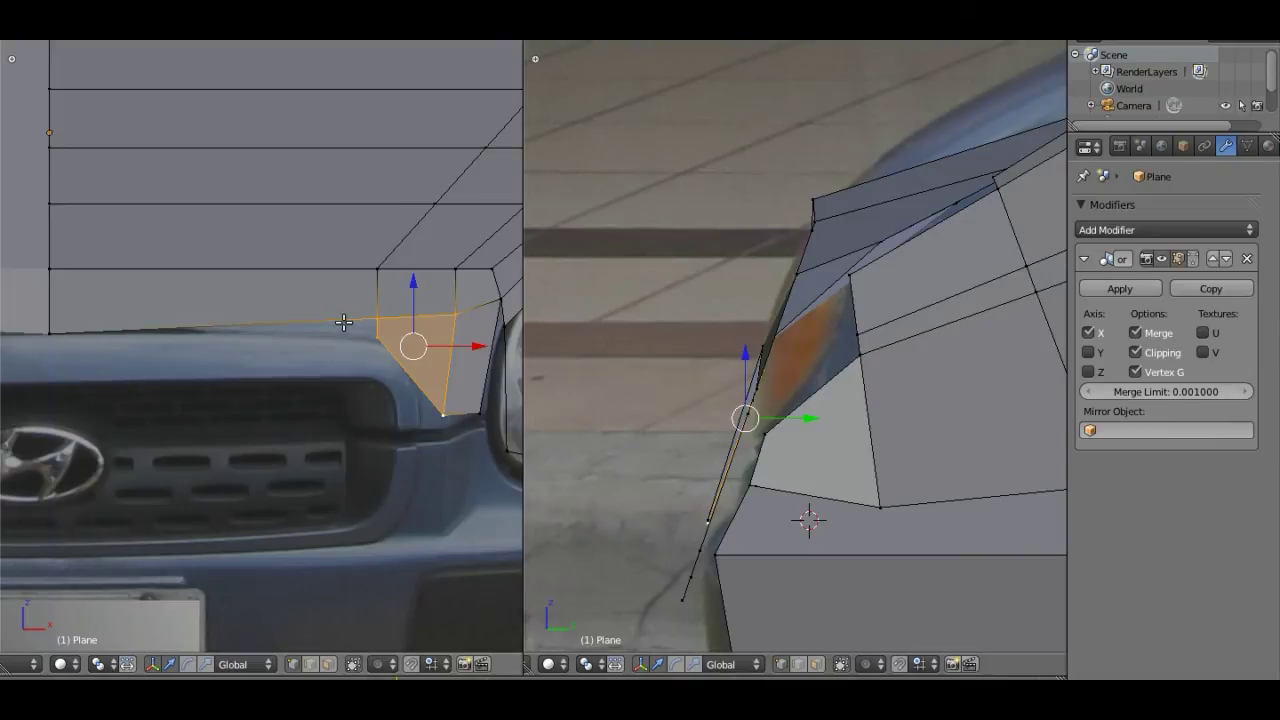
Step: Cut an edge loop across the hood and grille faces and fit its bottom vertex to the photos
key("ctrl+r")
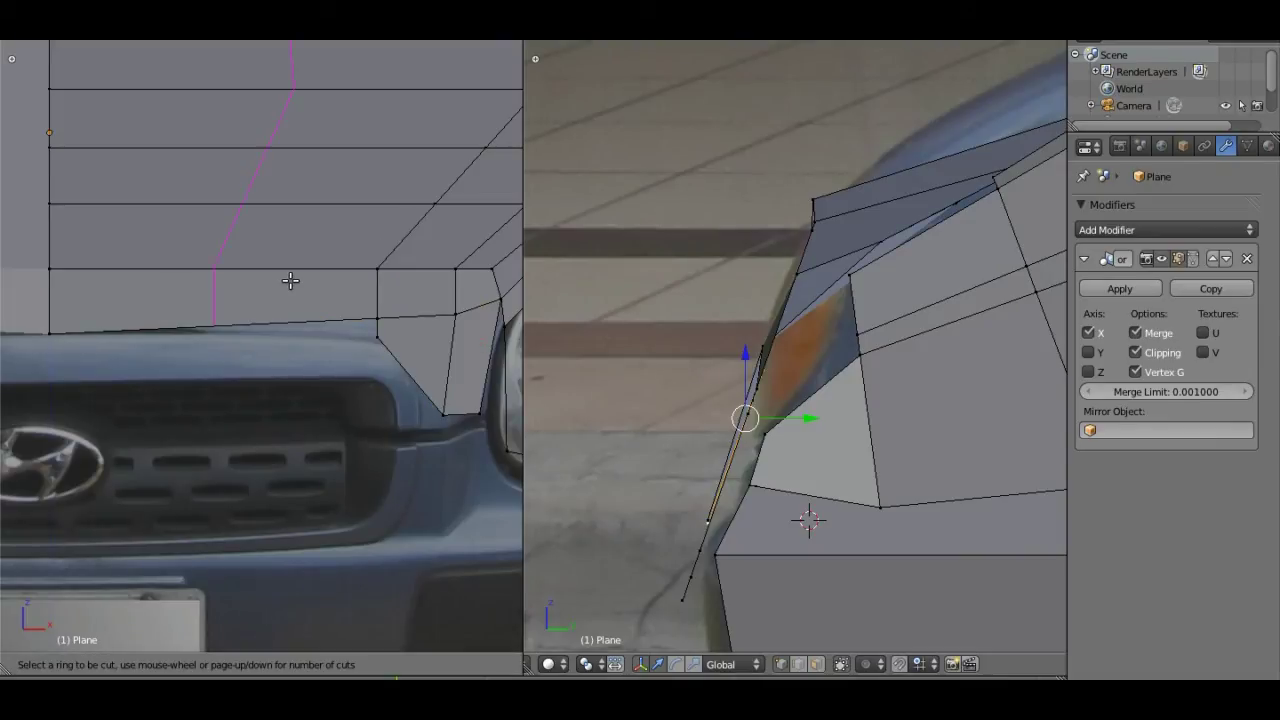
left_click(265, 305)
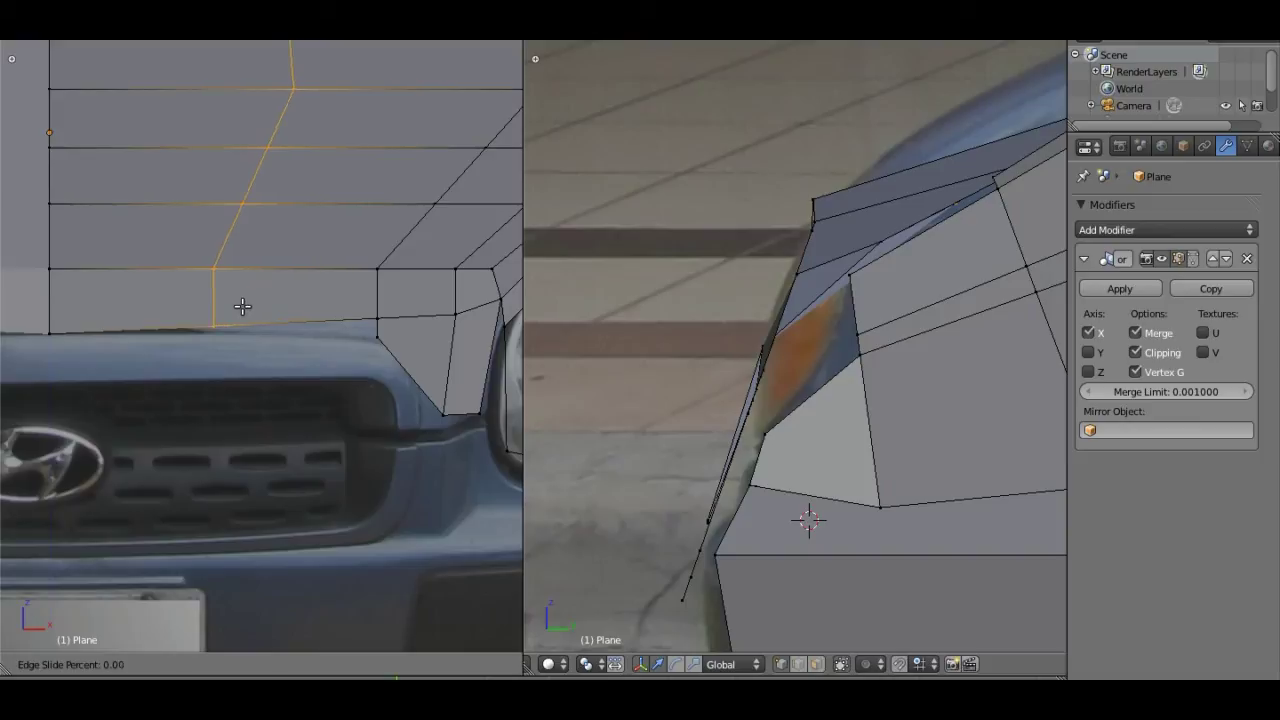
left_click(240, 306)
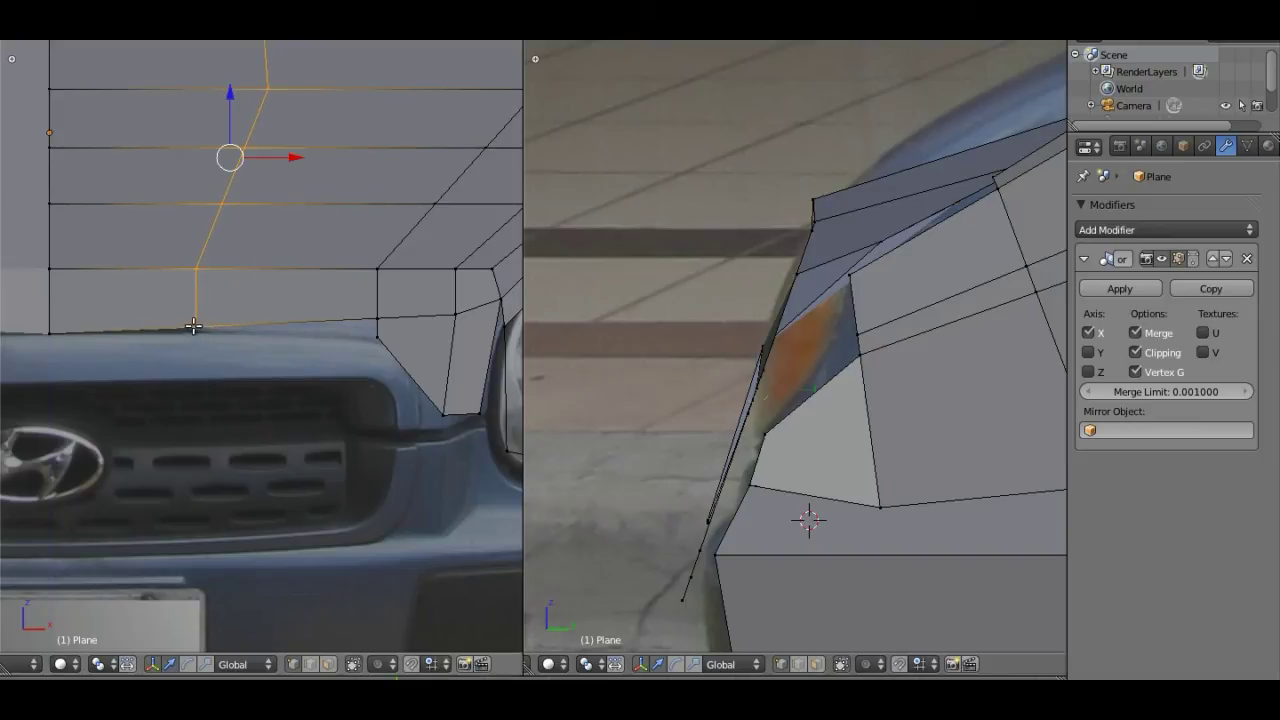
right_click(196, 326)
key("g")
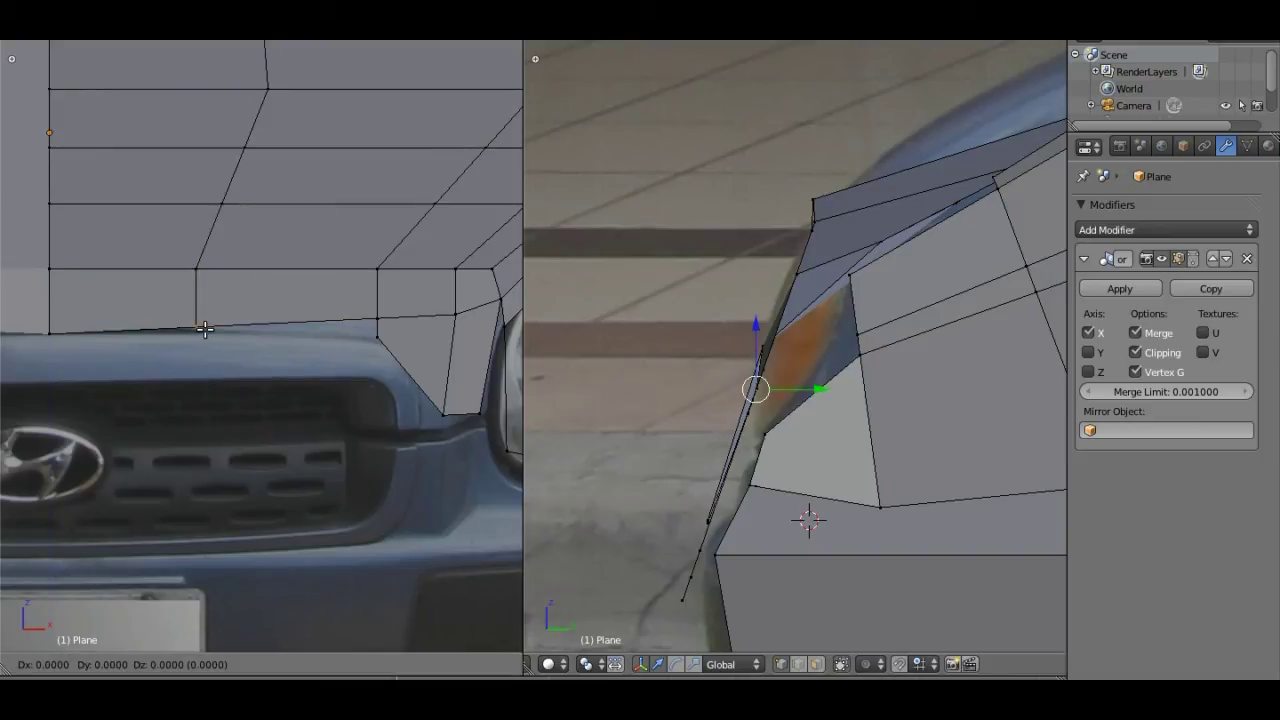
left_click(205, 335)
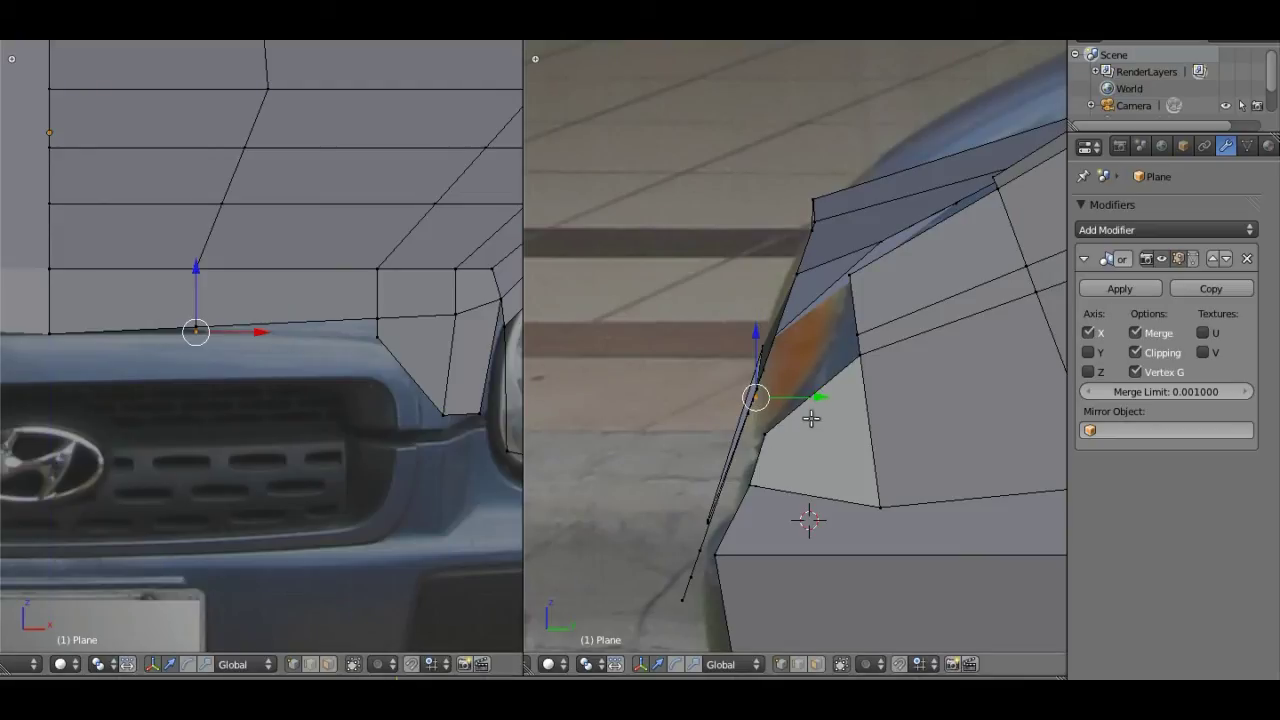
left_click_drag(819, 396, 815, 397)
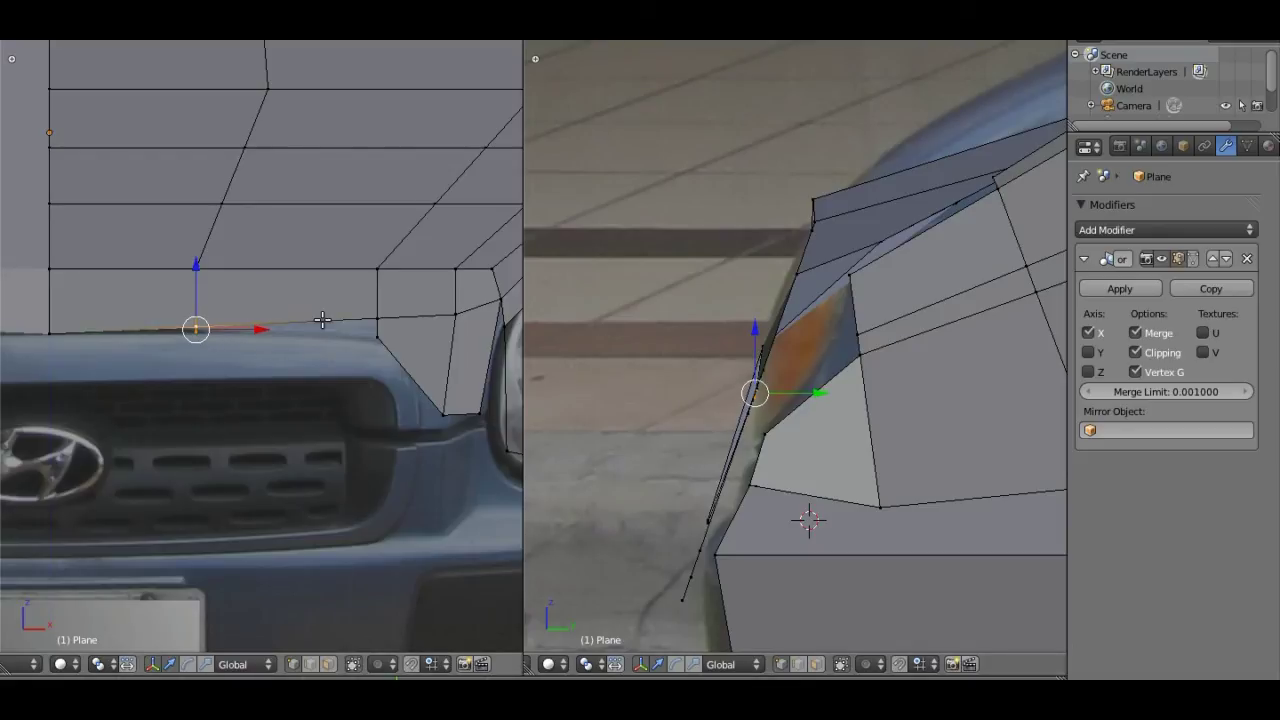
Step: Cut a loop through the corner face's middle and move its lower vertices vertically onto the grille outline
right_click(379, 331, "shift")
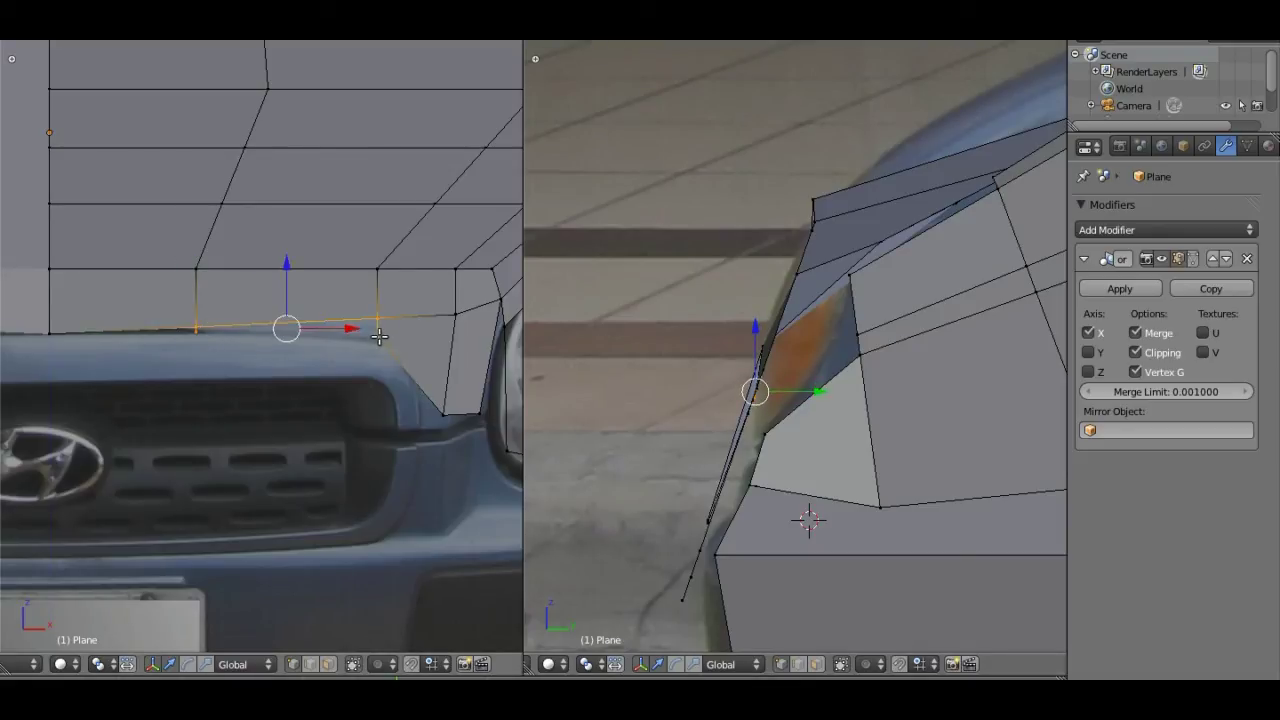
right_click(379, 337, "shift")
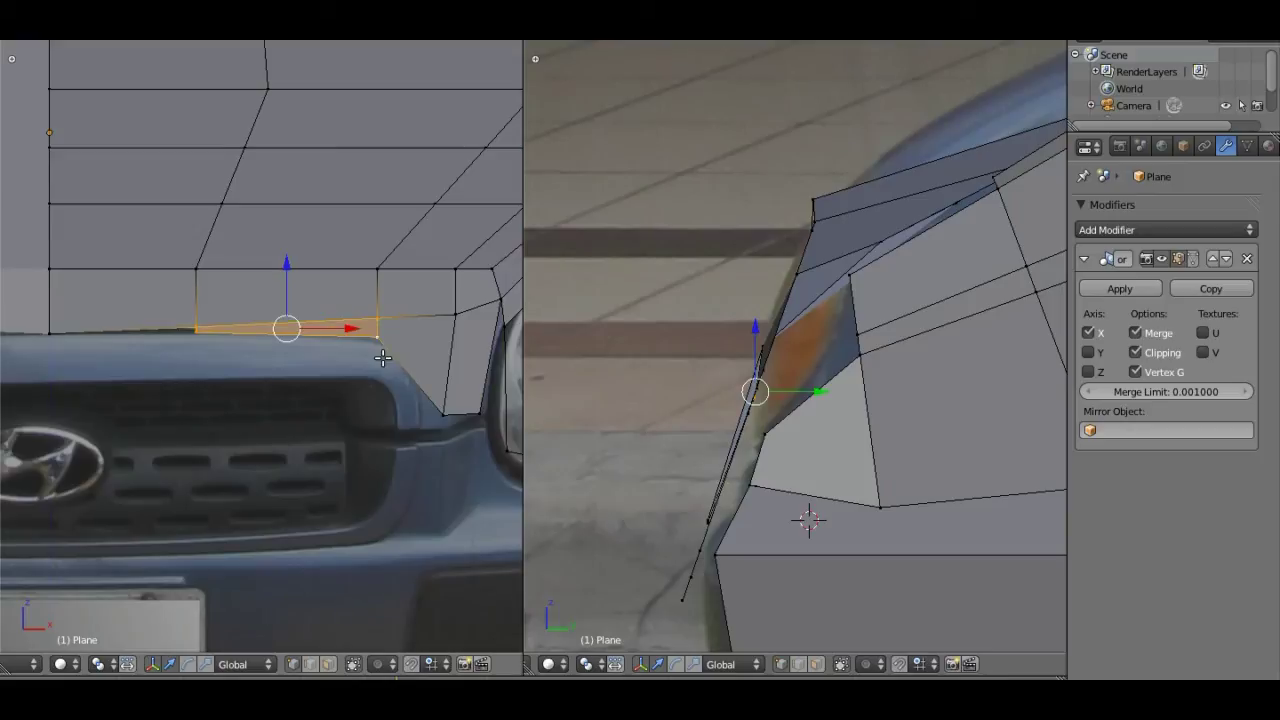
key("ctrl+r")
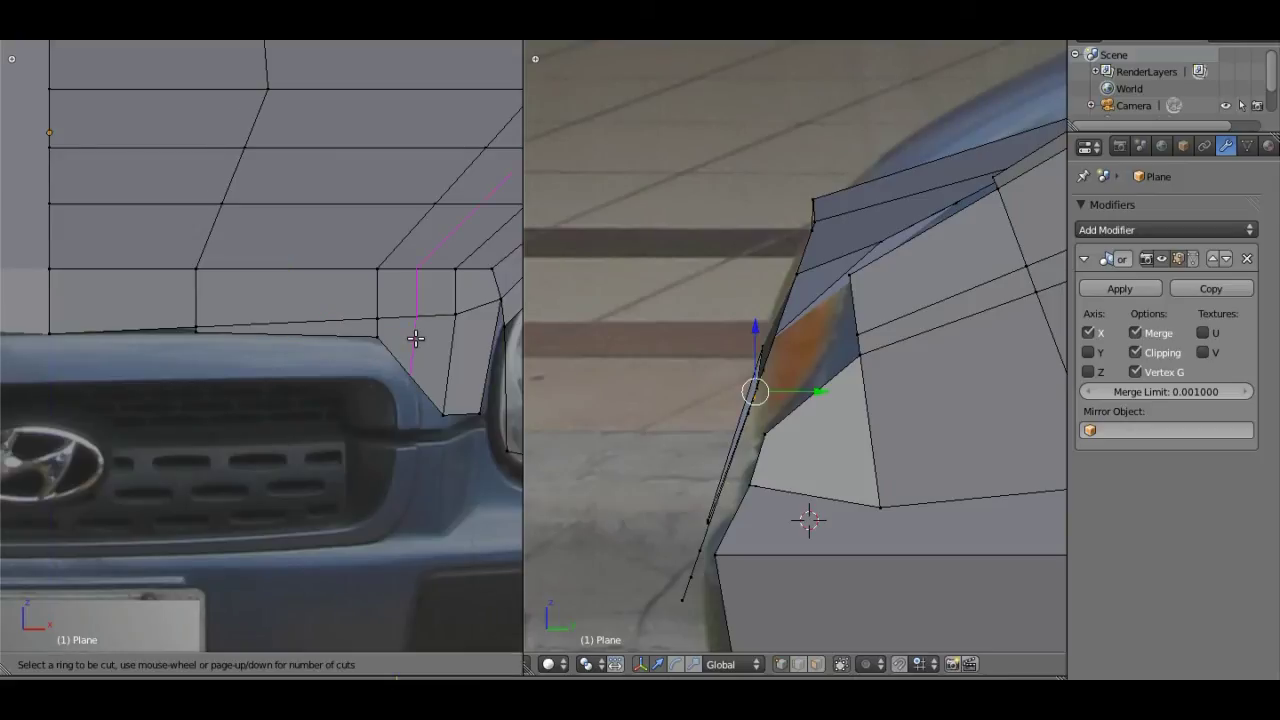
left_click(415, 336)
right_click(414, 333)
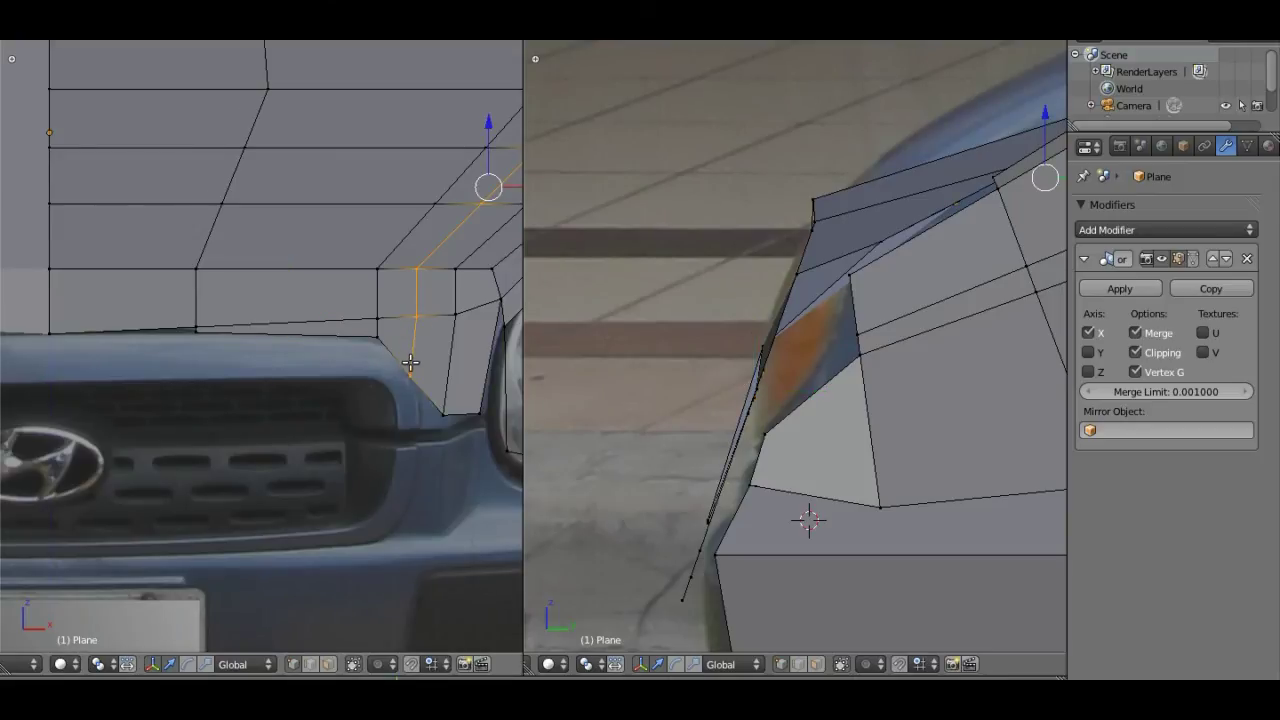
right_click(409, 373)
key("g")
key("z")
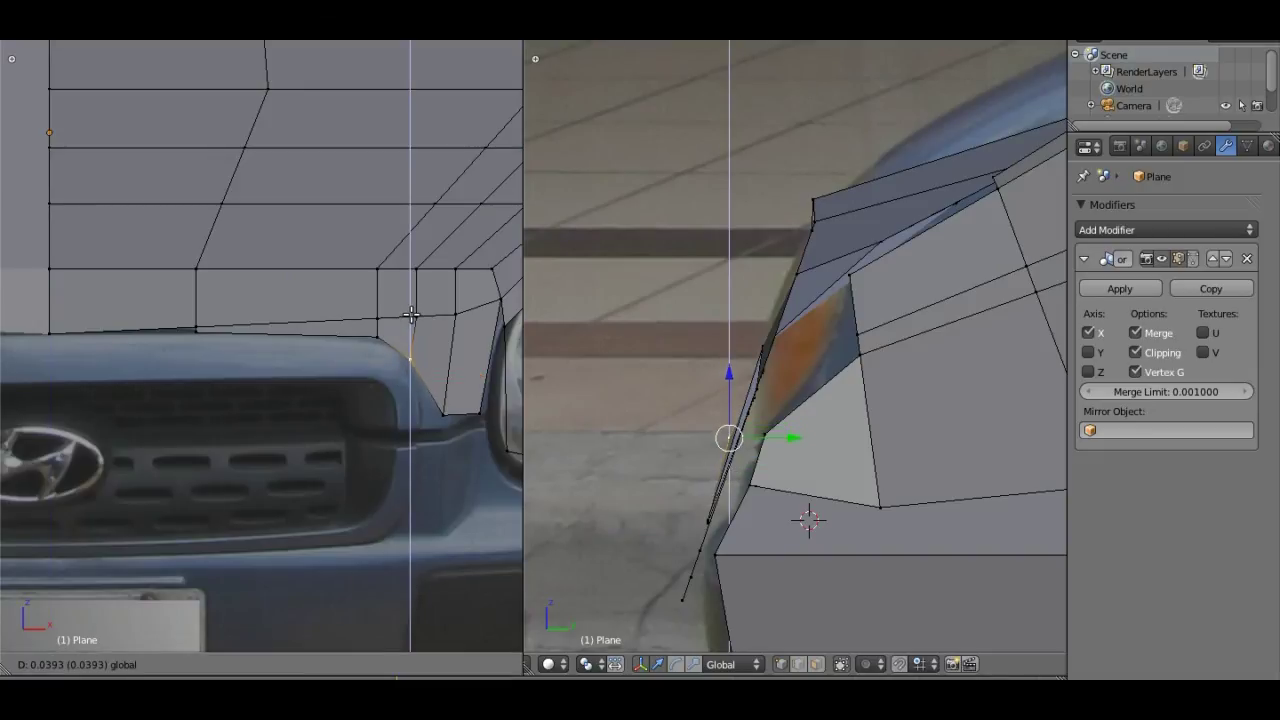
left_click(411, 309)
right_click(444, 412)
key("g")
key("z")
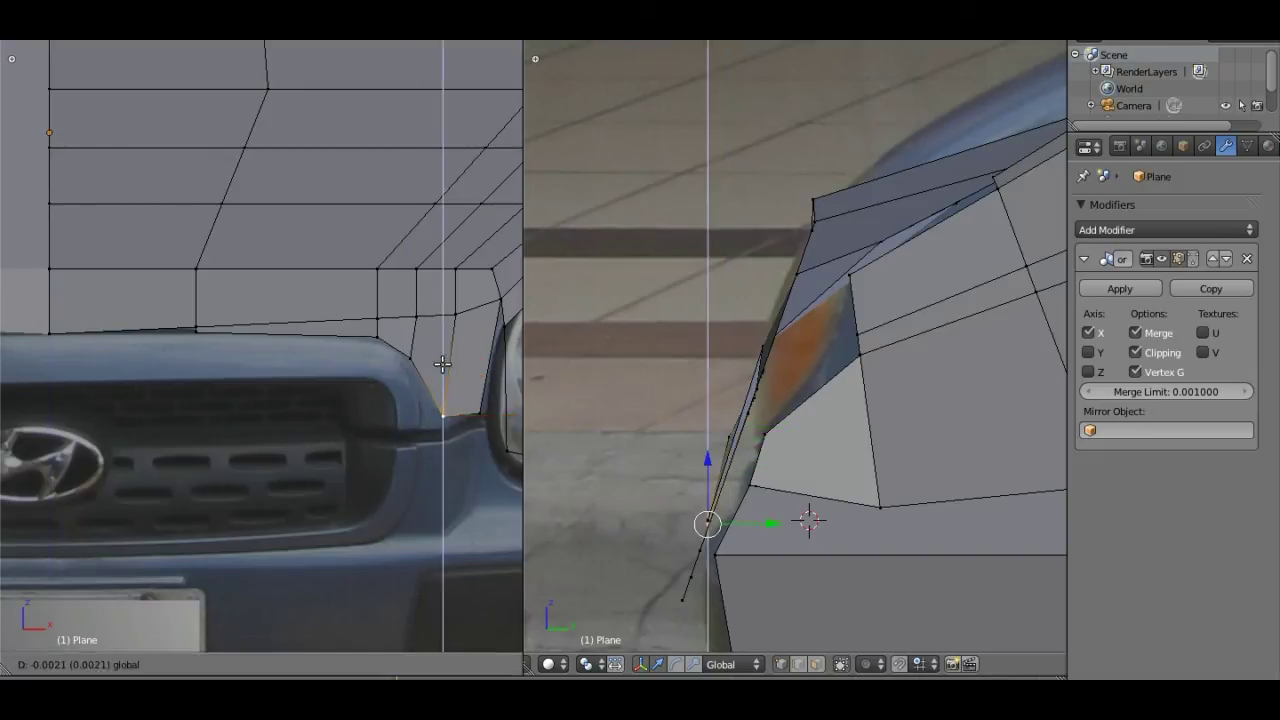
left_click(443, 367)
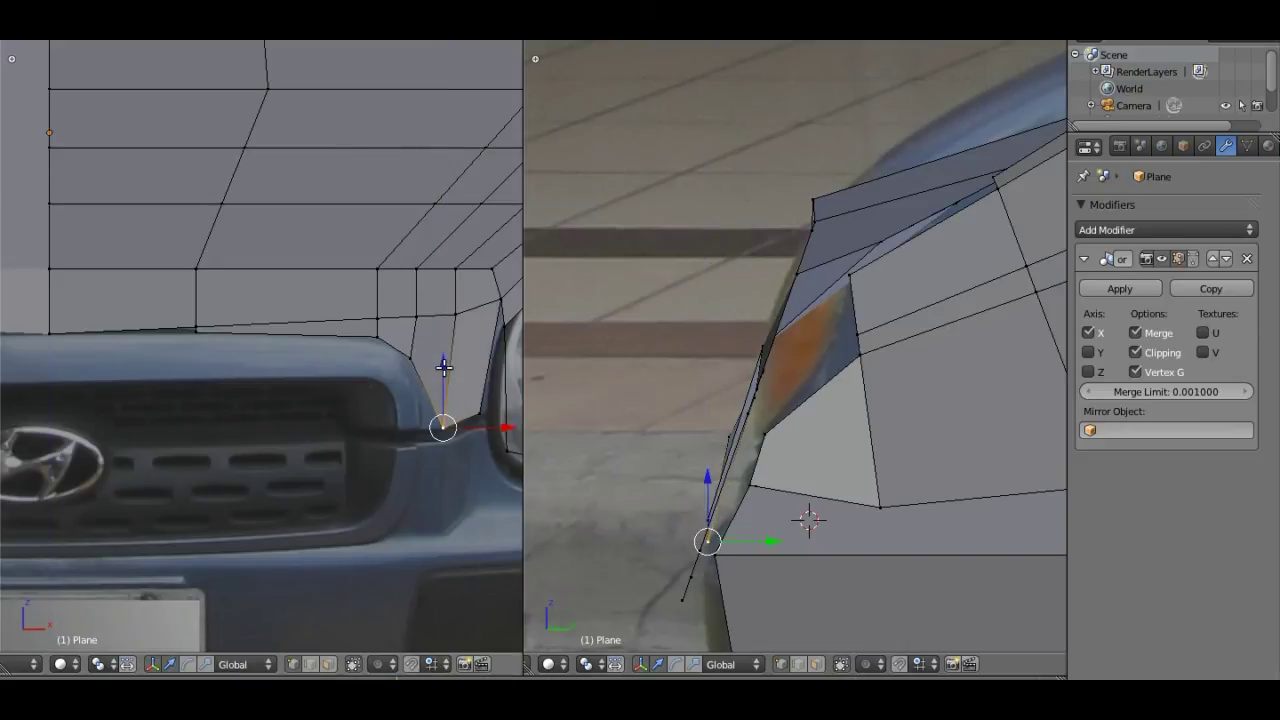
middle_click_drag(424, 393, 417, 332, "shift")
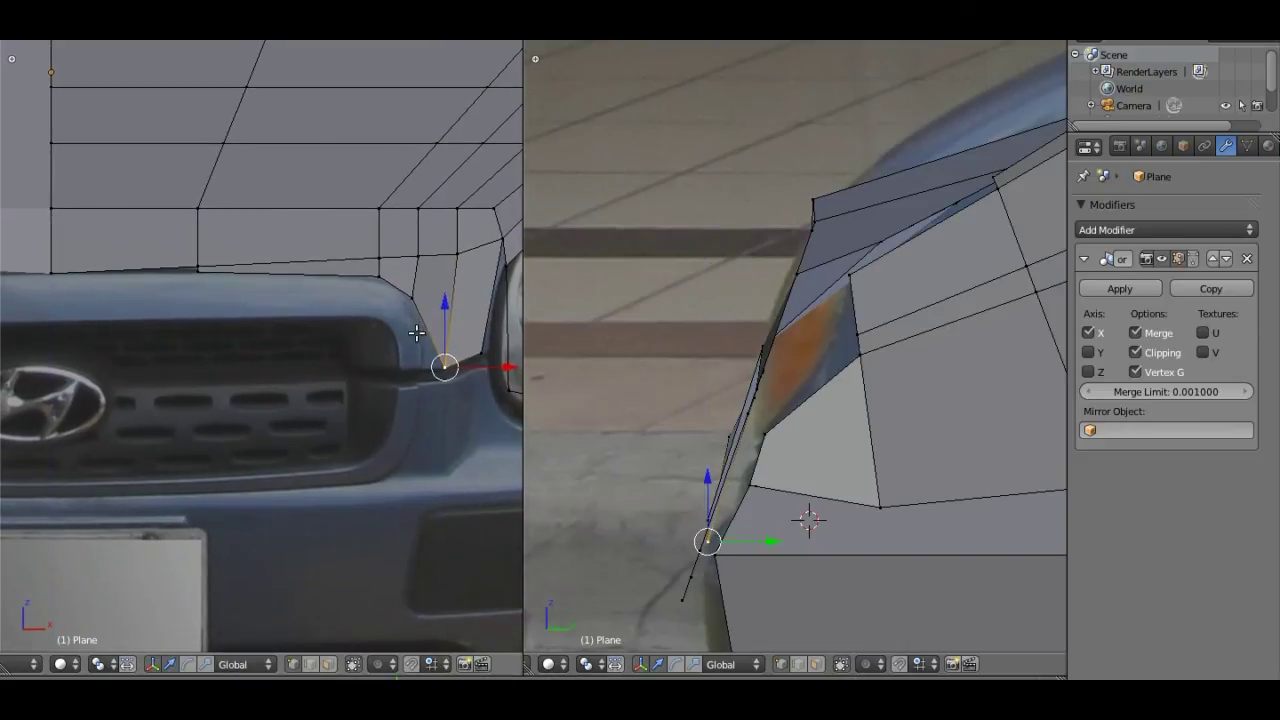
Step: Move the selected fender edge beside the grille vertically to a new height
scroll(417, 334, "up", 4)
scroll(380, 329, "down", 2)
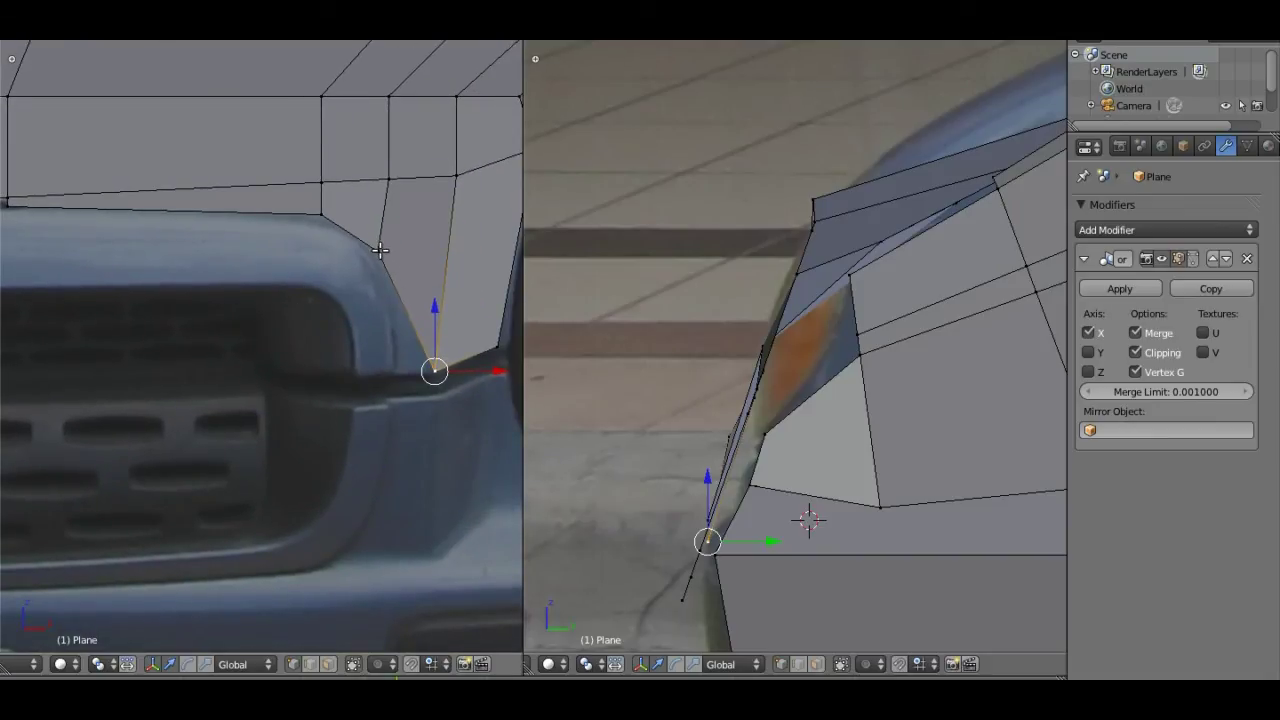
right_click(380, 250, "shift")
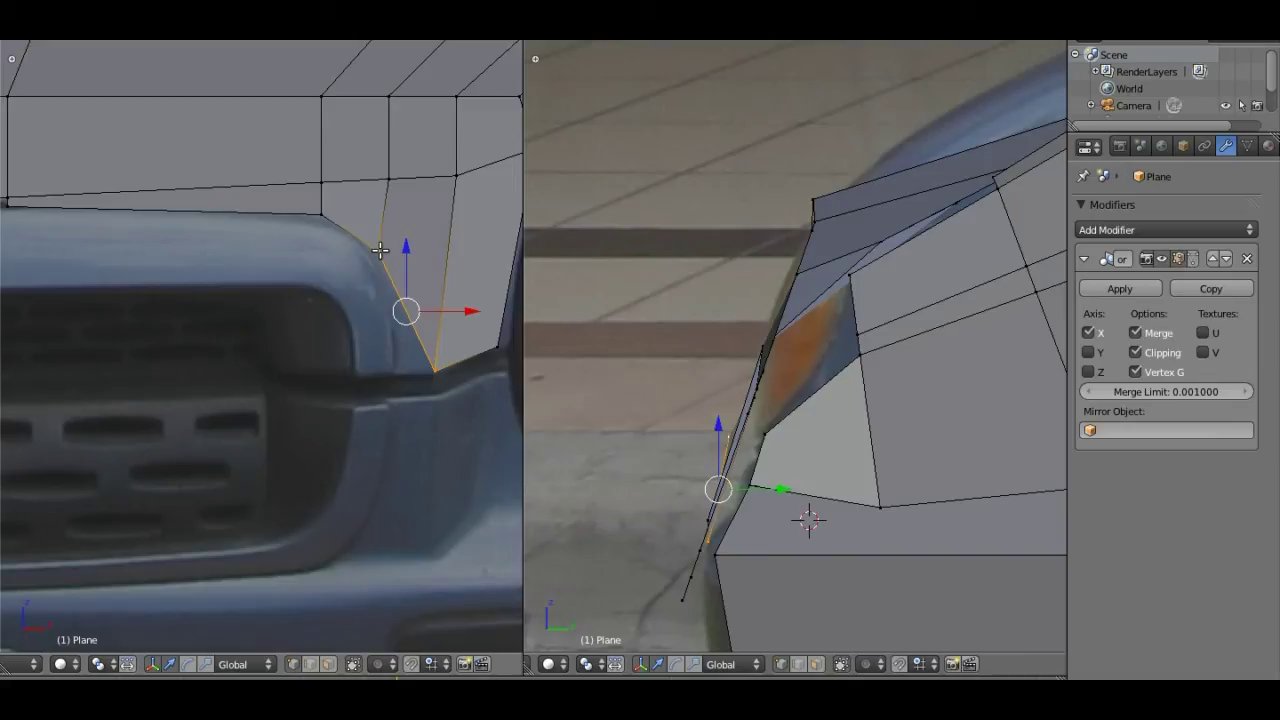
key("g")
key("shift+z")
key("shift+z")
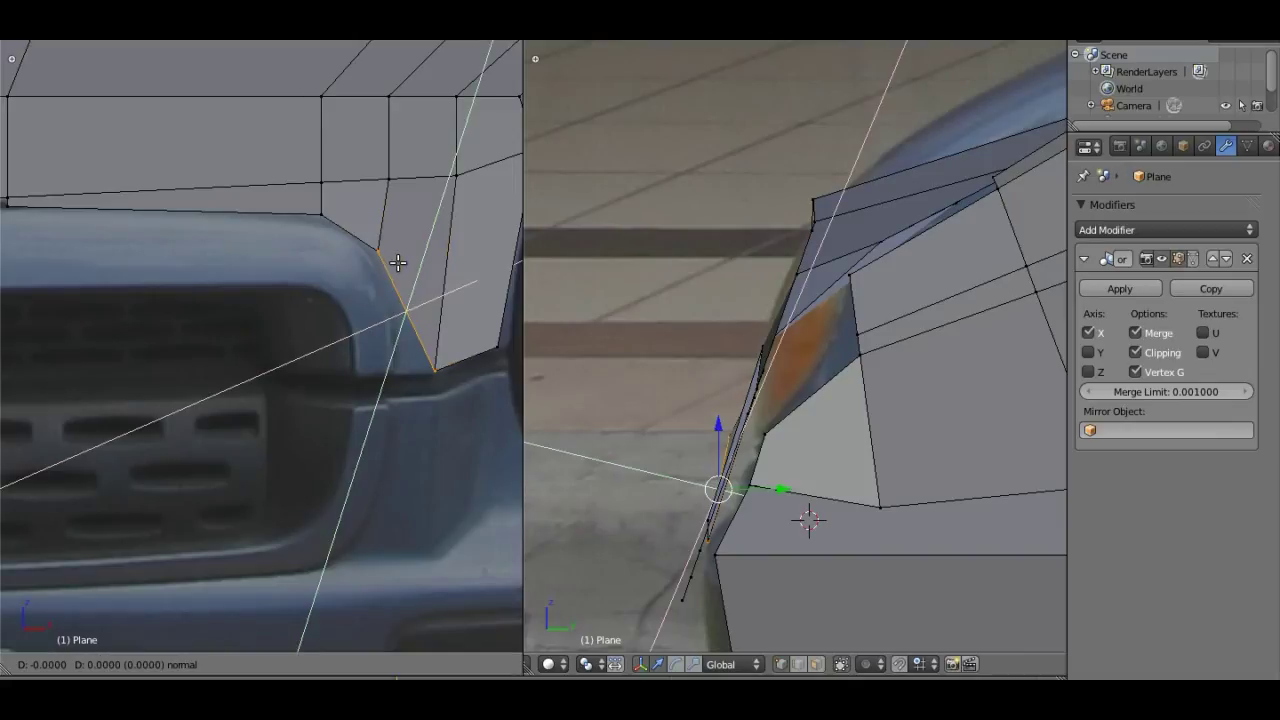
key("shift+z")
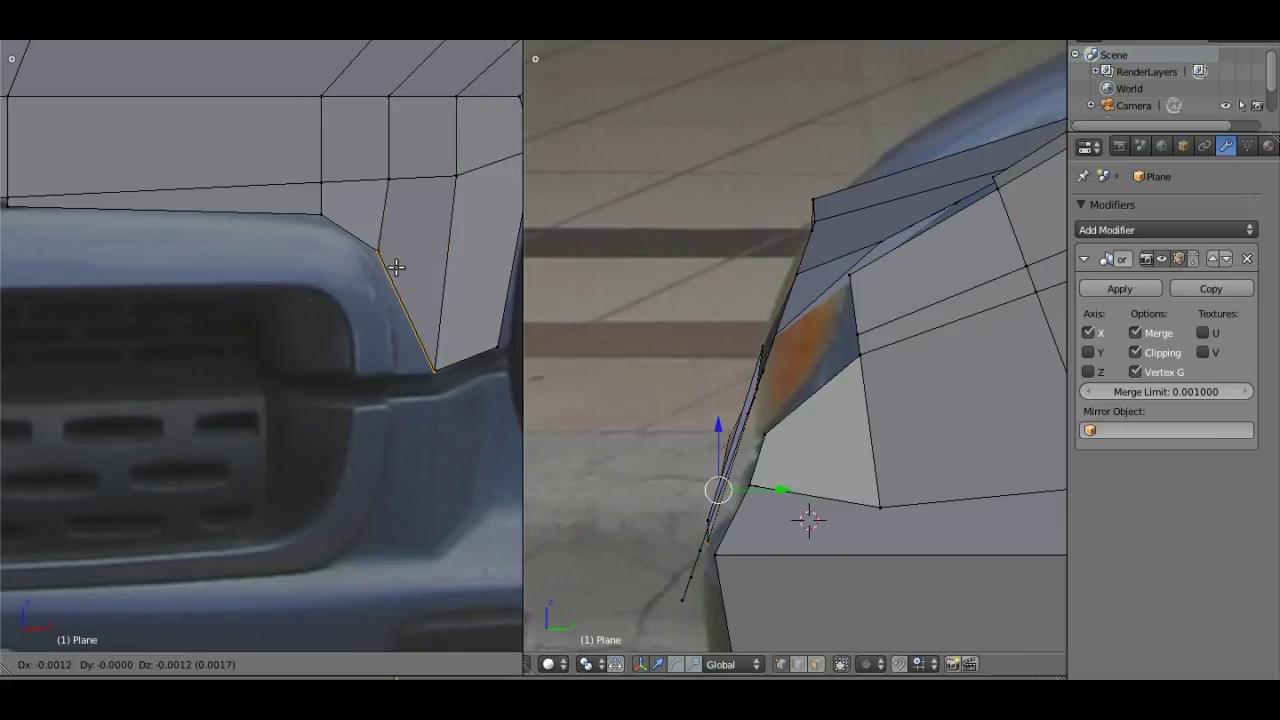
key("z")
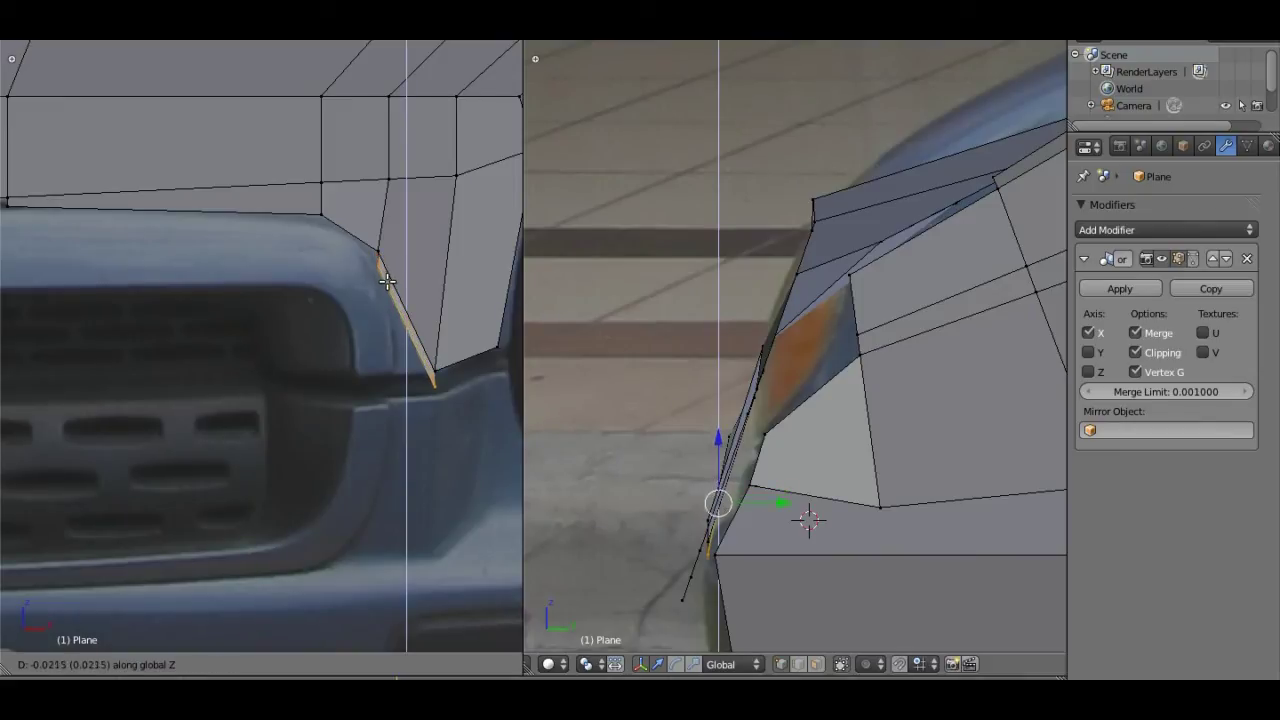
left_click(405, 320)
Step: Raise the fender edge's lower vertex slightly and shift it left onto the grille corner
right_click(436, 388)
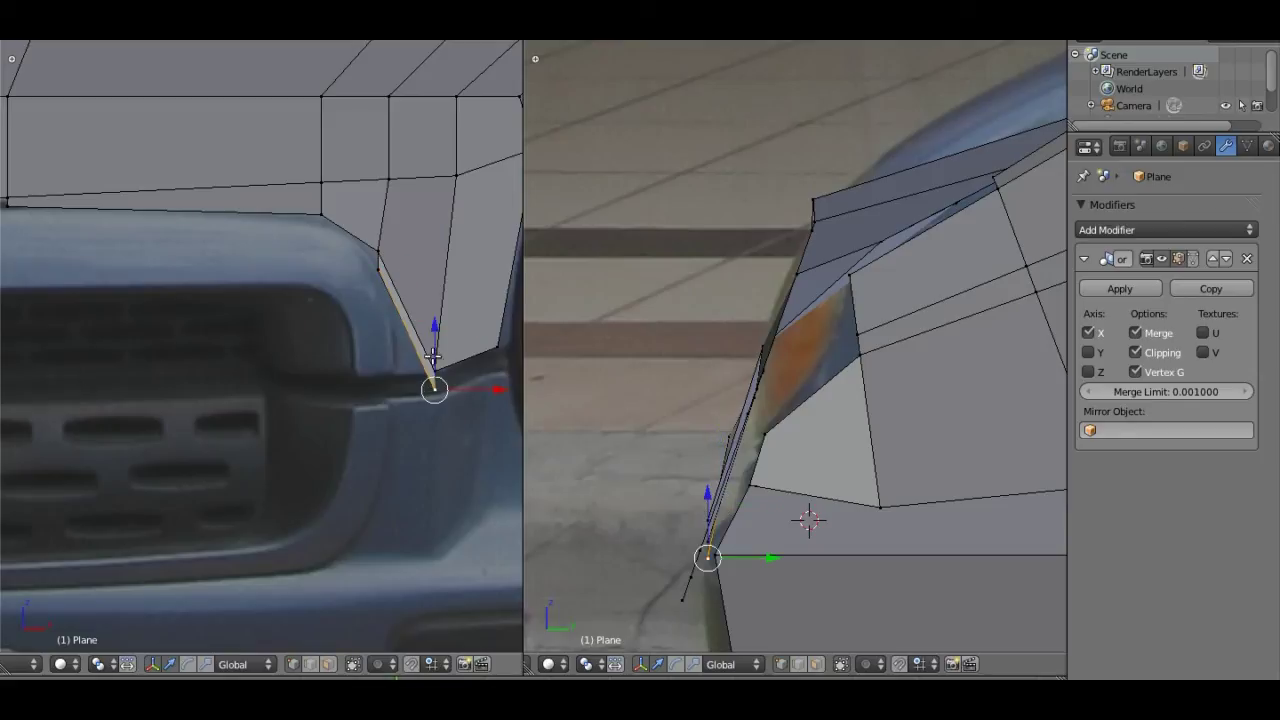
key("g")
key("z")
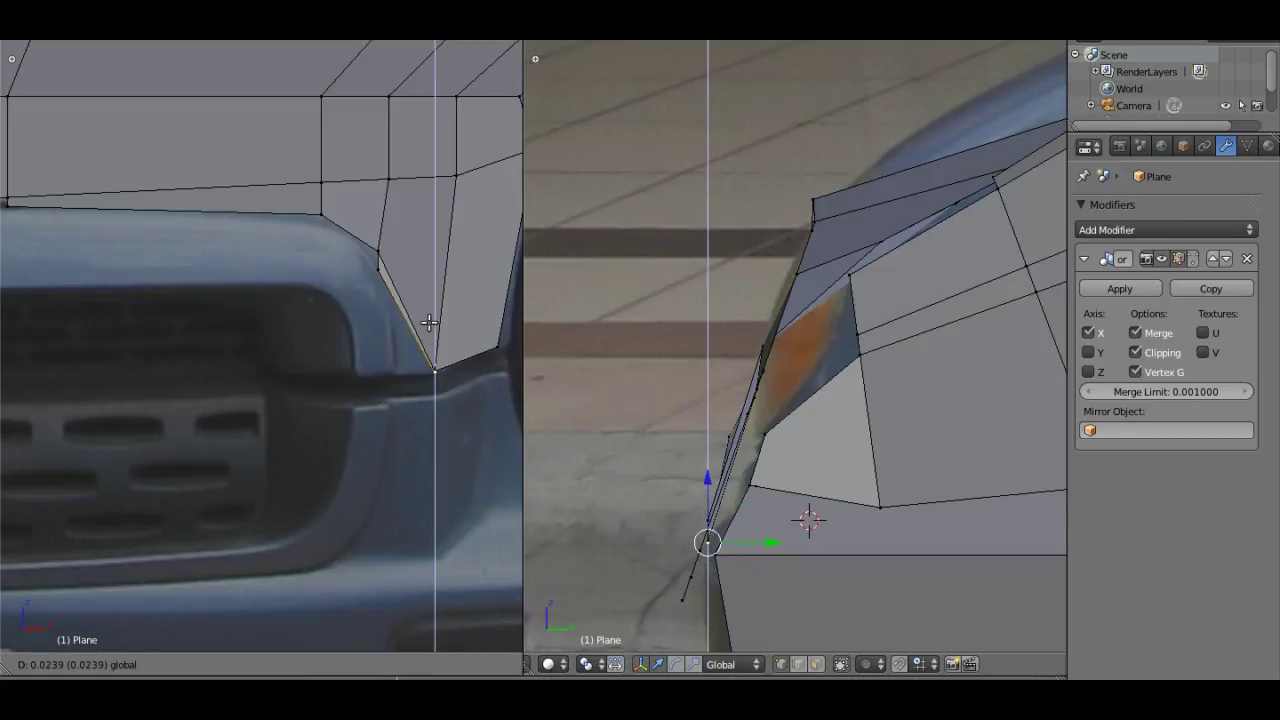
left_click(430, 323)
key("g")
key("x")
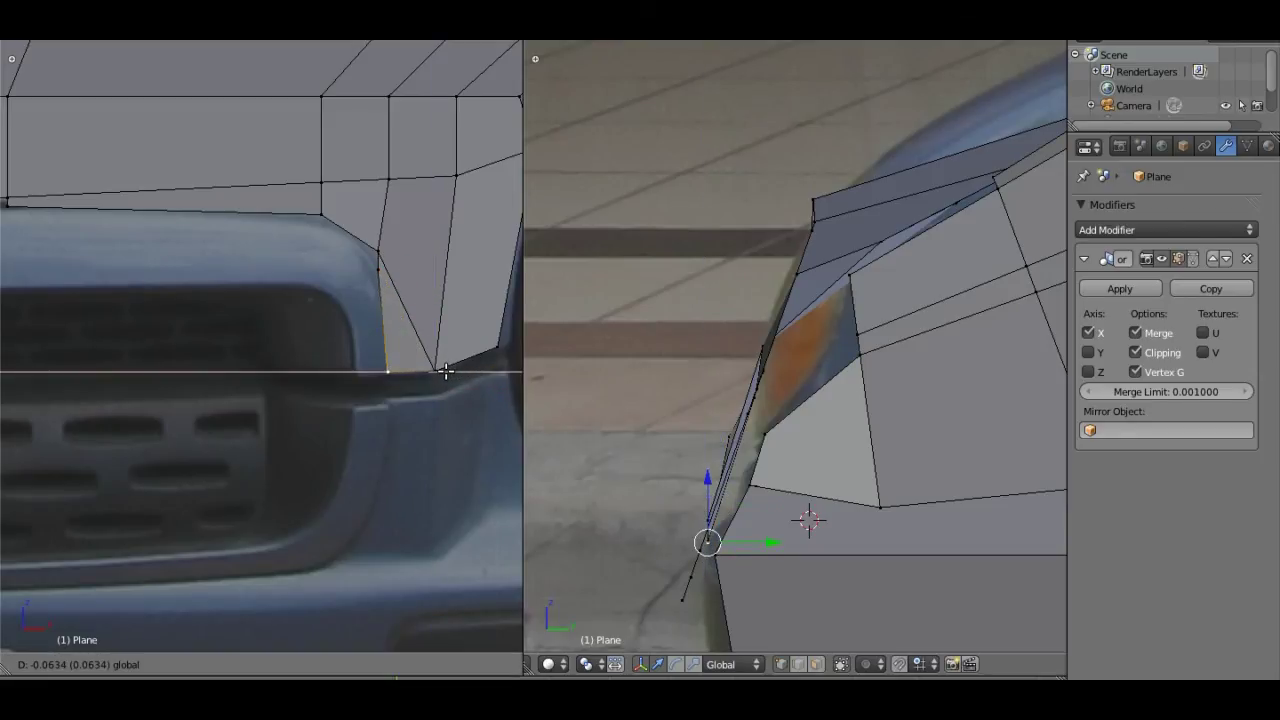
left_click(433, 371)
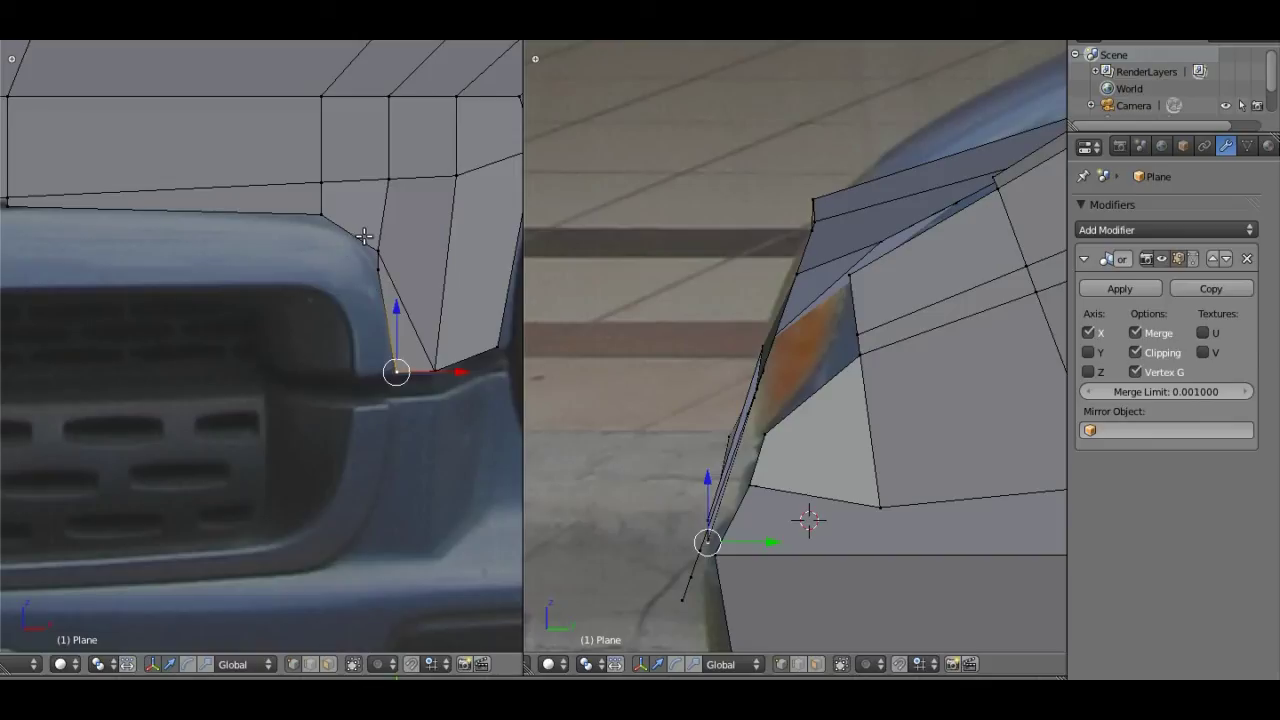
Step: Nudge the upper fender-edge vertices sideways to follow the fender curve in the photo
right_click(384, 242)
key("g")
key("x")
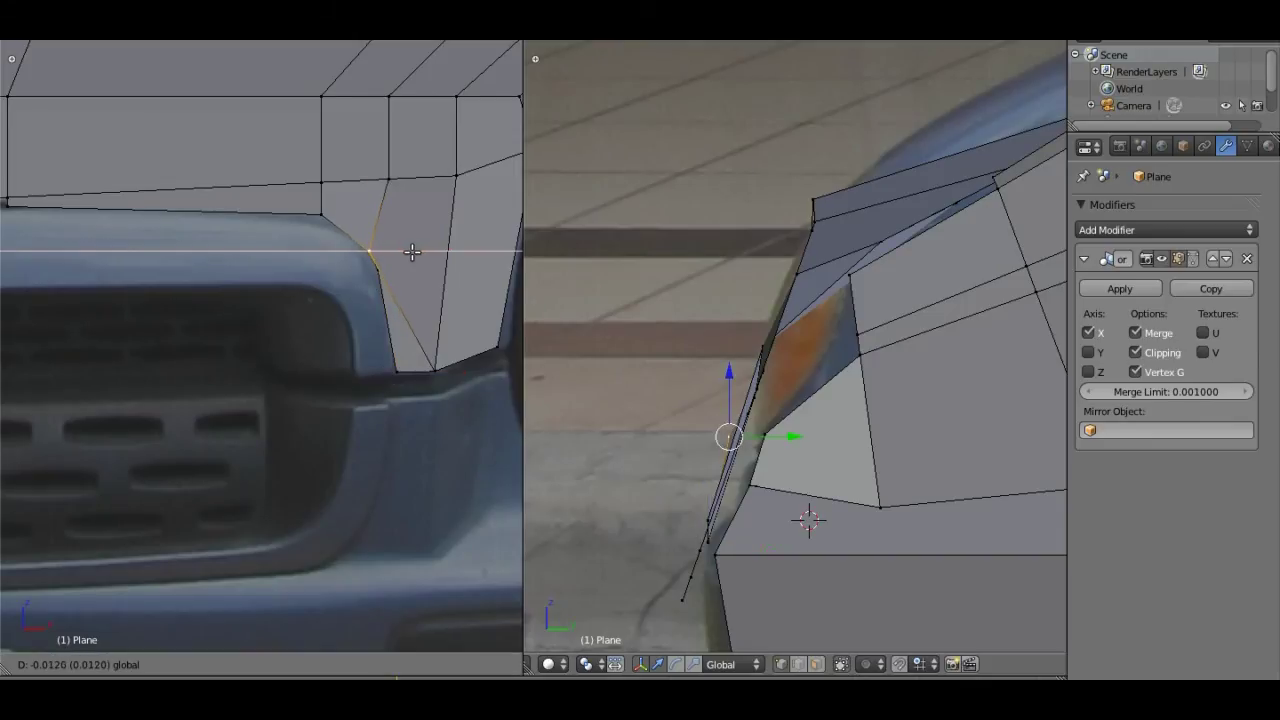
left_click(418, 252)
right_click(382, 272)
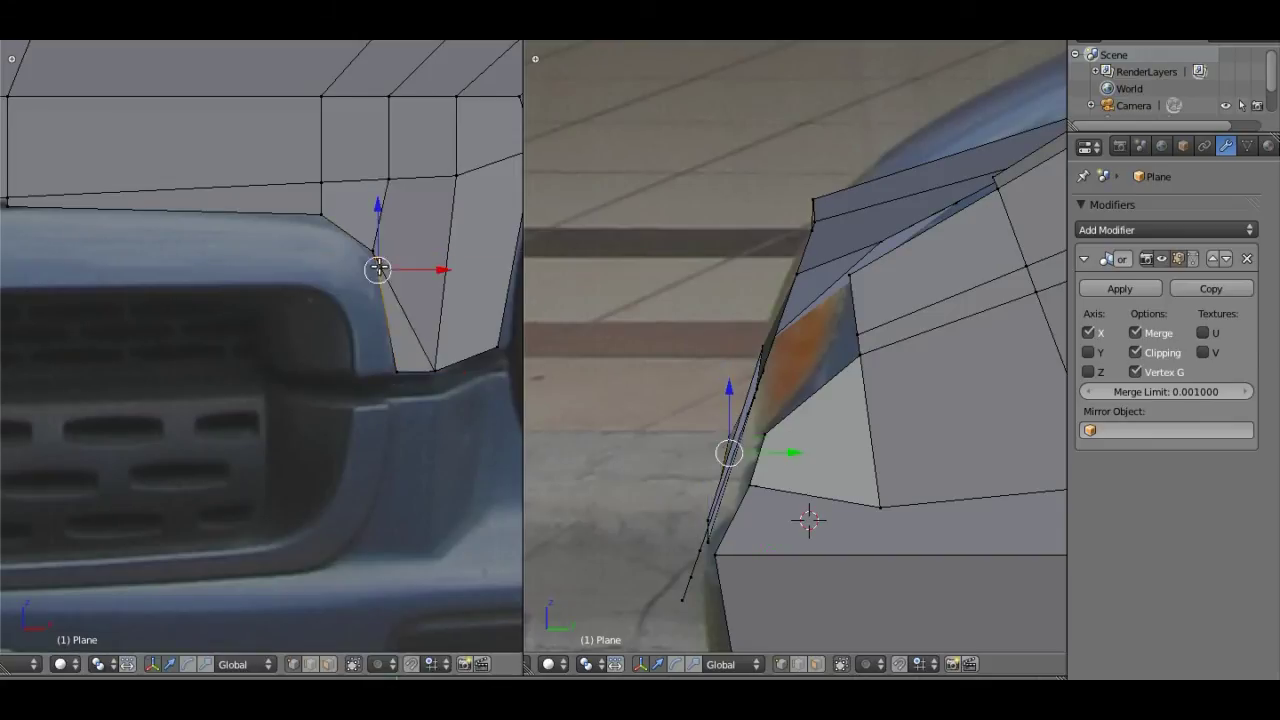
key("g")
left_click(408, 266)
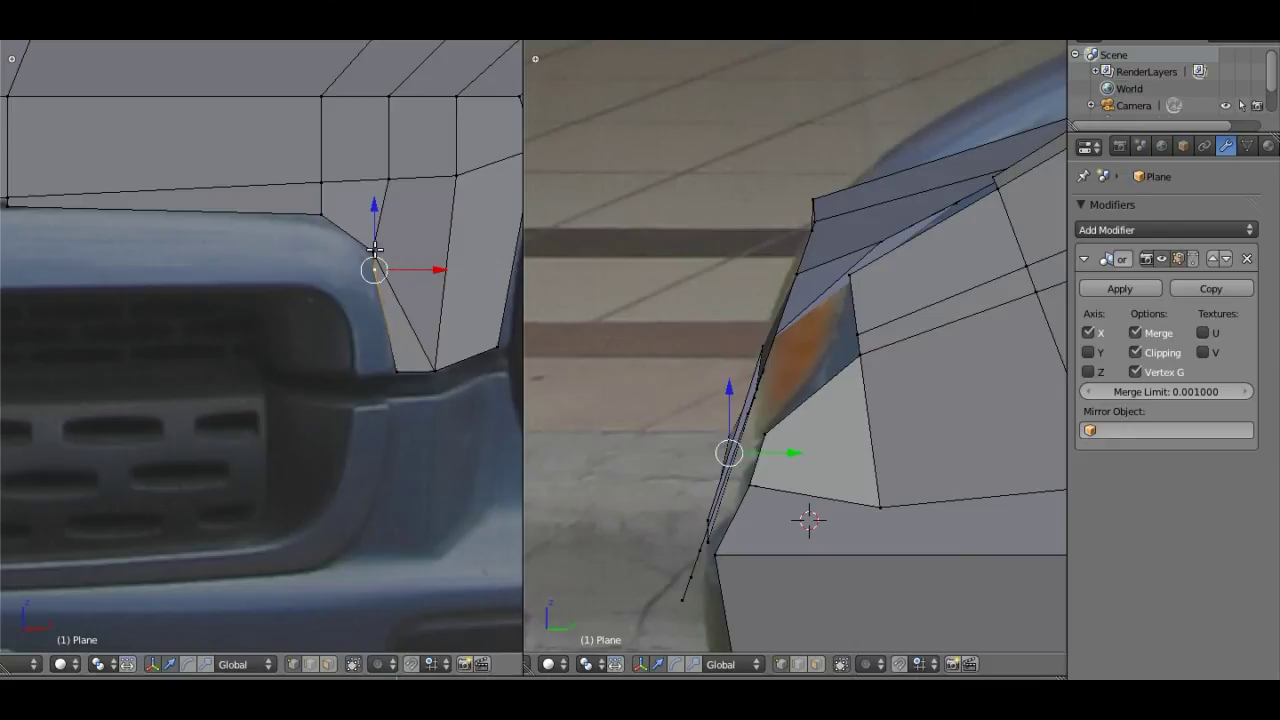
right_click(385, 250)
key("g")
key("x")
left_click(399, 249)
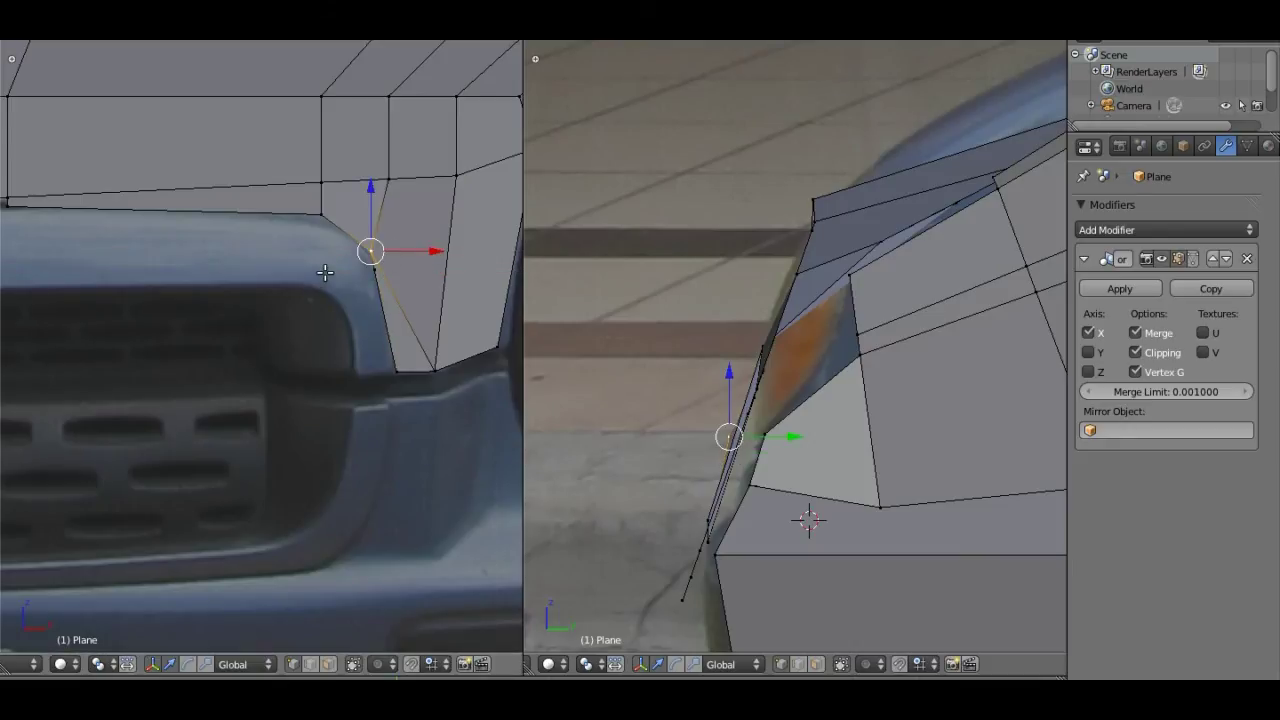
Step: Move the vertex above the grille's top corner vertically to the bonnet line
scroll(326, 274, "down", 1)
scroll(326, 274, "down", 1)
right_click(303, 255)
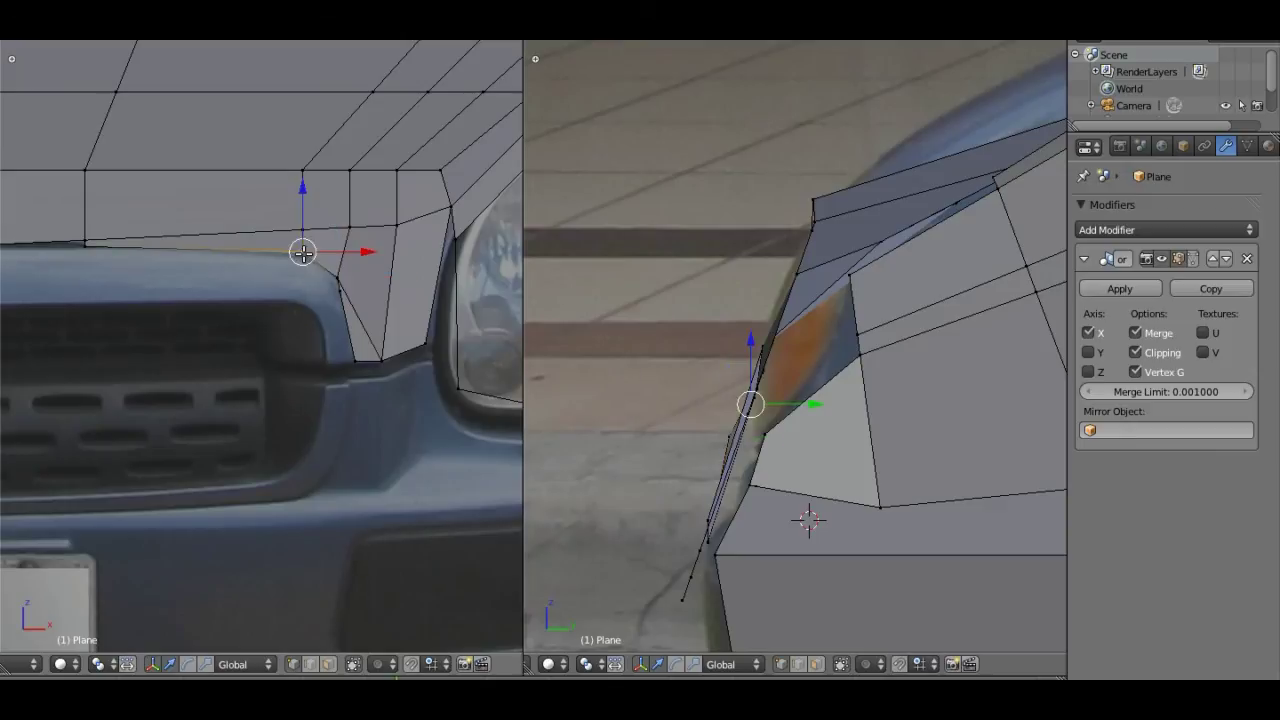
key("g")
key("z")
left_click(305, 221)
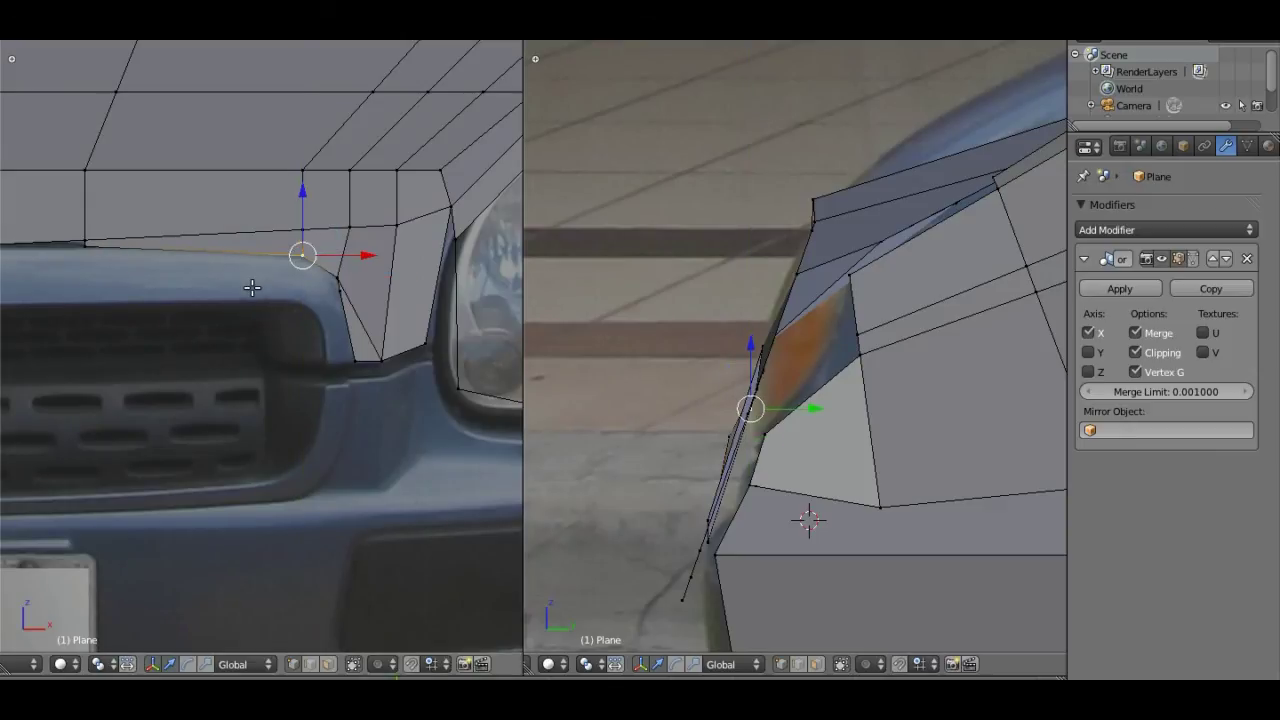
Step: Adjust the bonnet-edge vertex above the grille centre vertically onto the hood's lower edge line
mouse_move(251, 283)
middle_mouse_down("shift")
mouse_move(421, 247)
mouse_move(458, 270)
middle_mouse_up("shift")
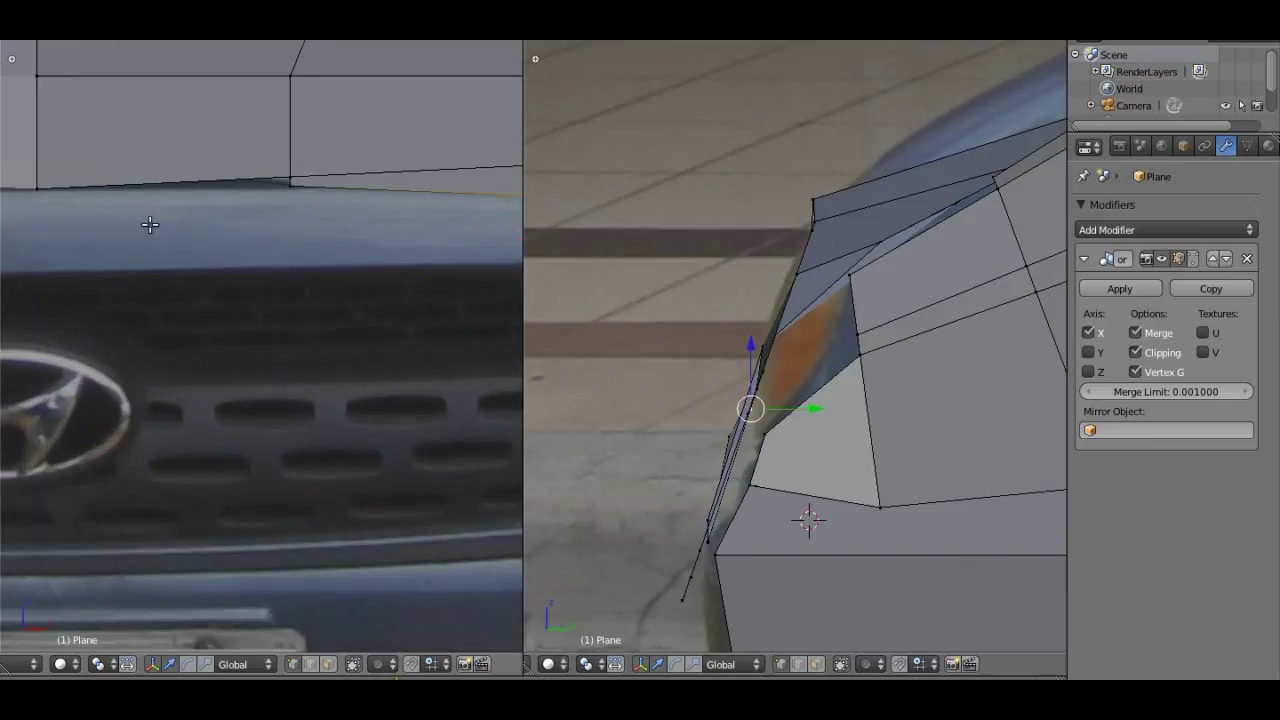
scroll(209, 246, "up", 1)
scroll(232, 270, "up", 1)
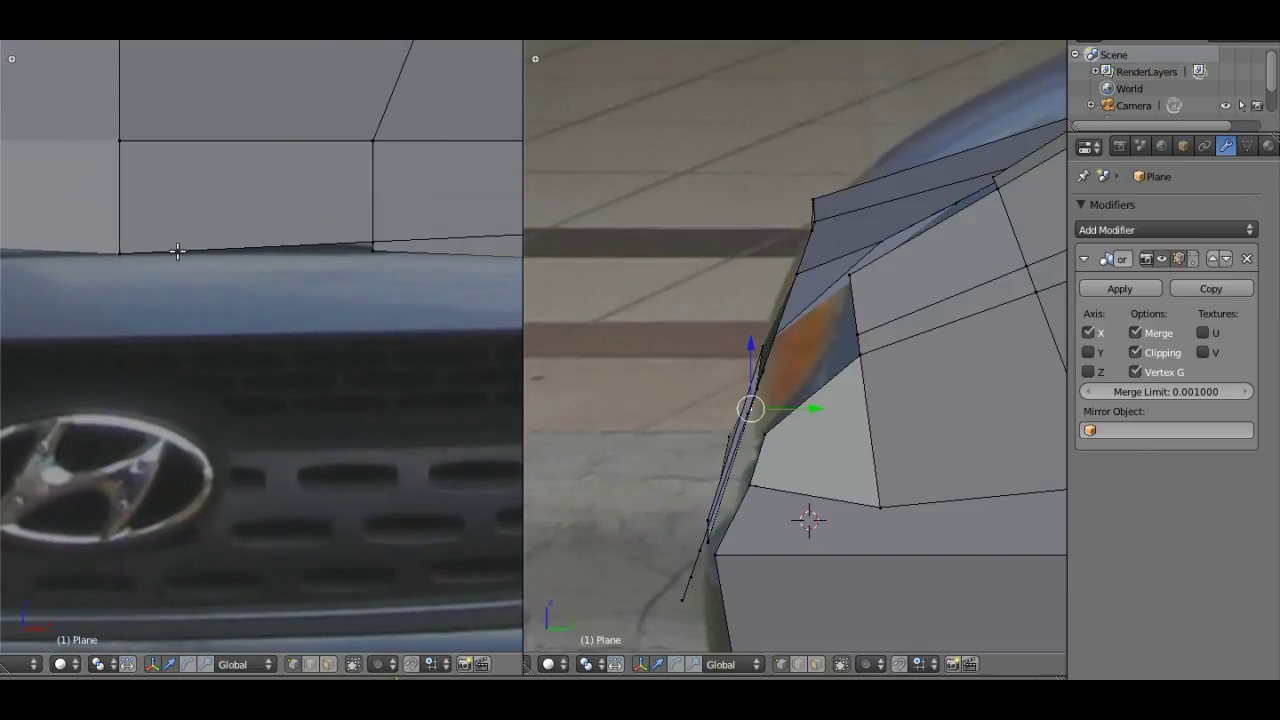
right_click(117, 256)
left_click_drag(118, 214, 120, 209)
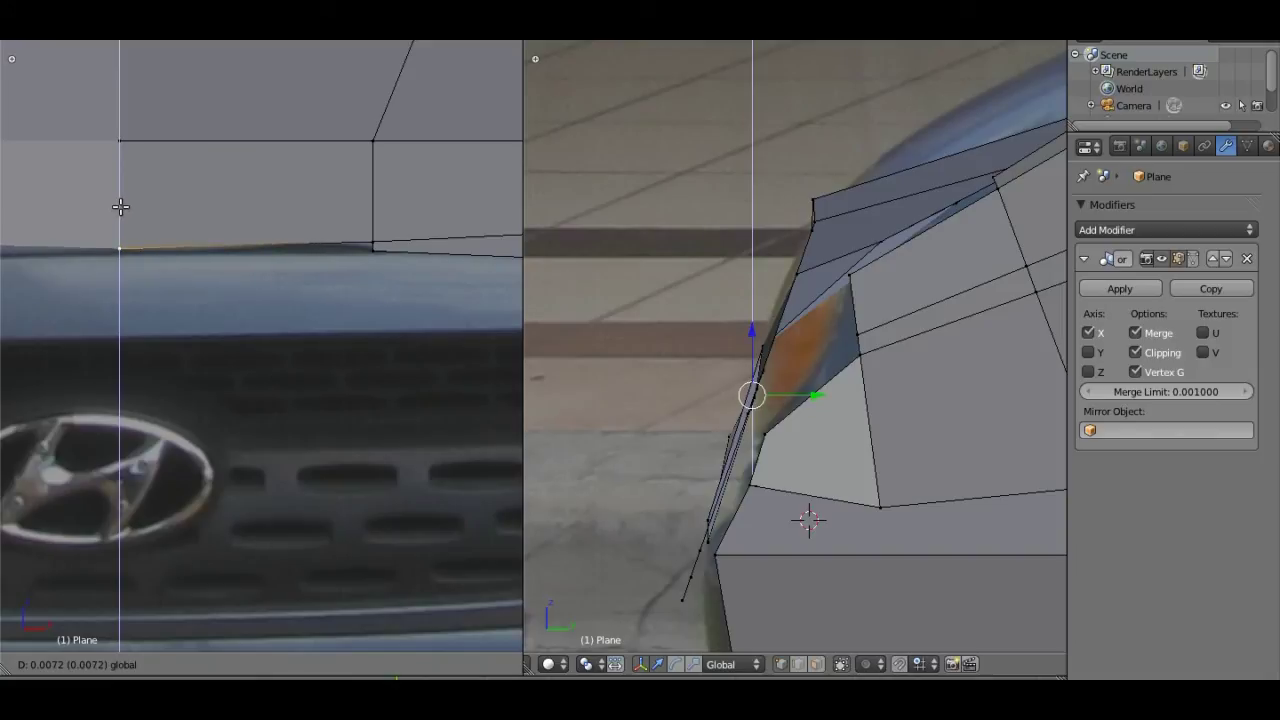
left_click(120, 206)
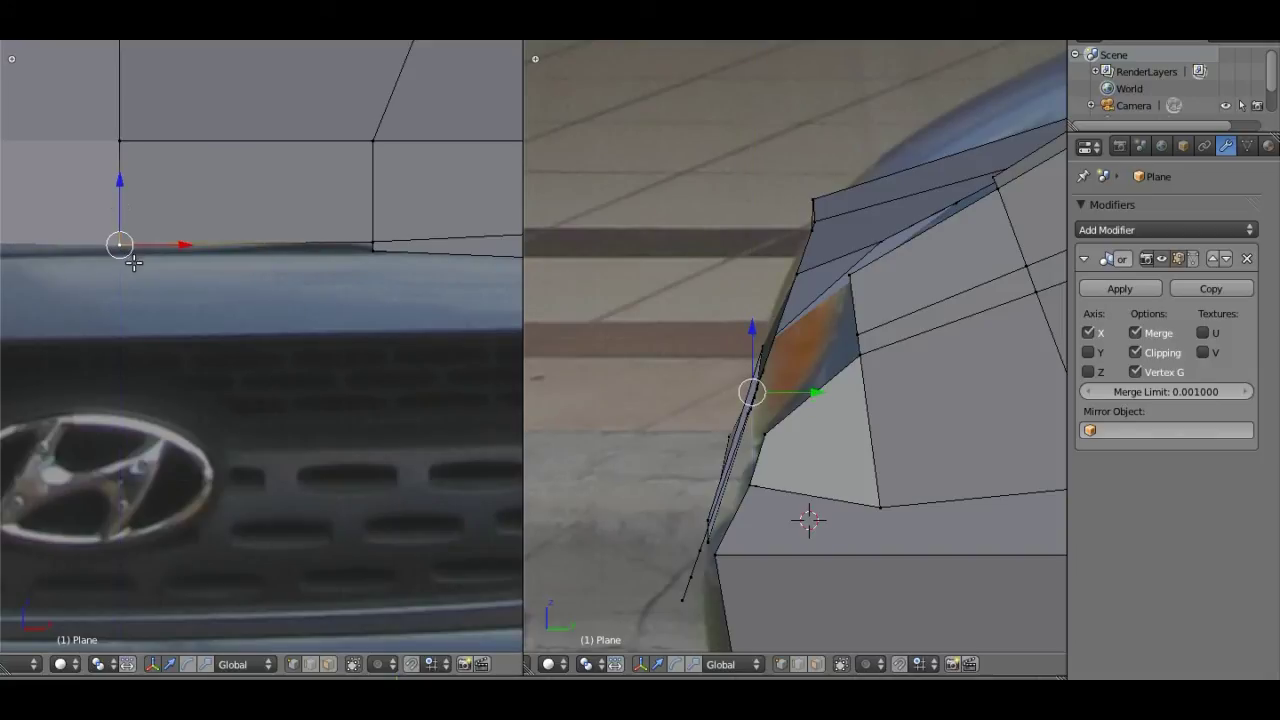
key("g")
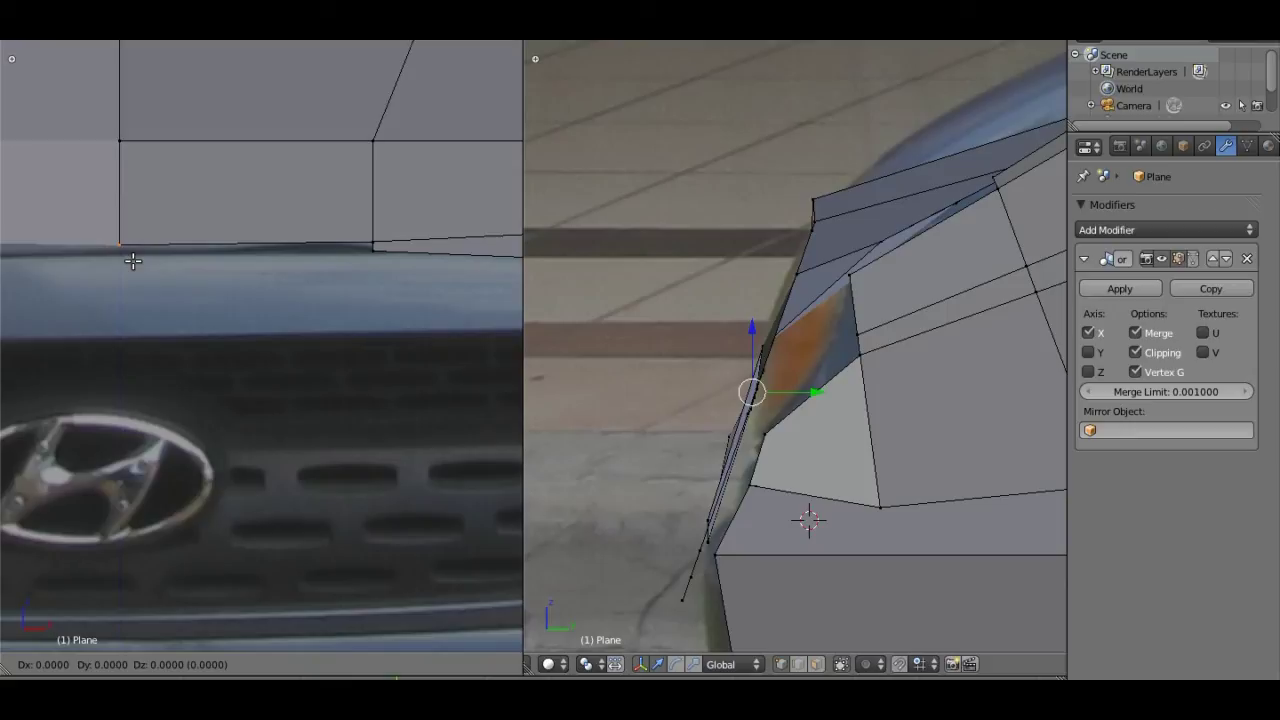
key("z")
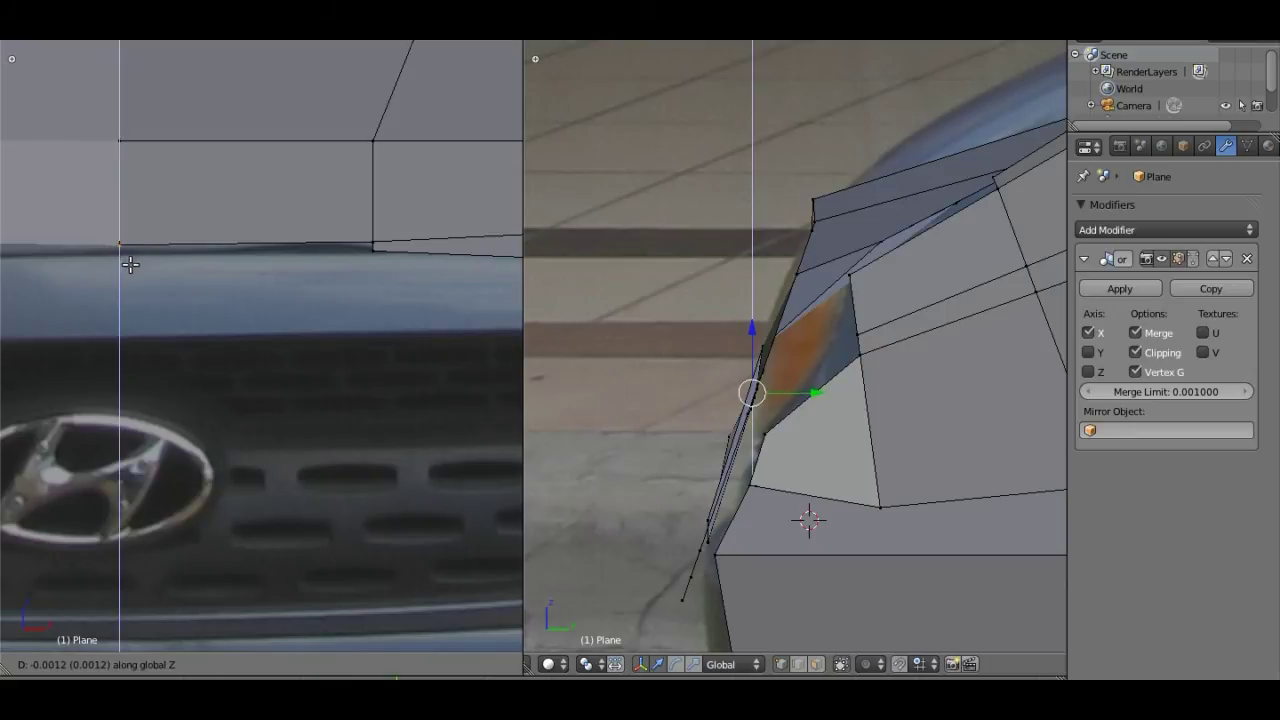
left_click(130, 266)
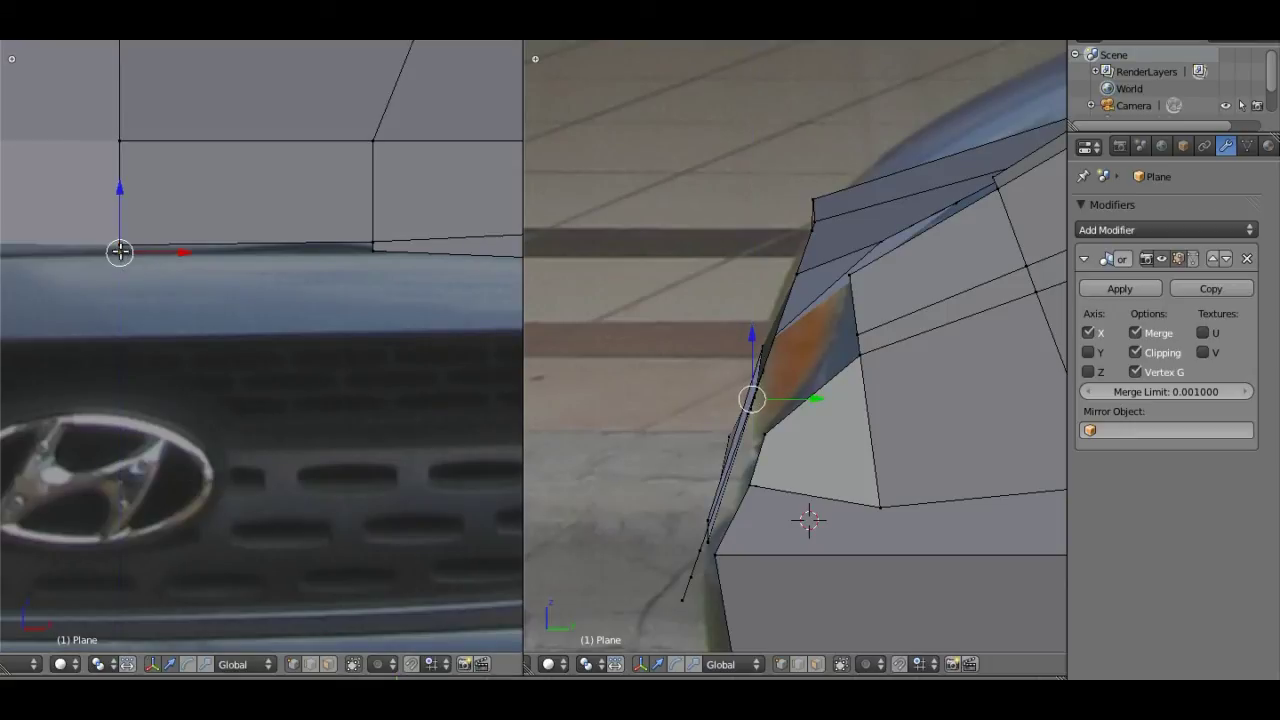
Step: Select the whole bonnet-front edge above the grille
right_click(370, 243, "shift")
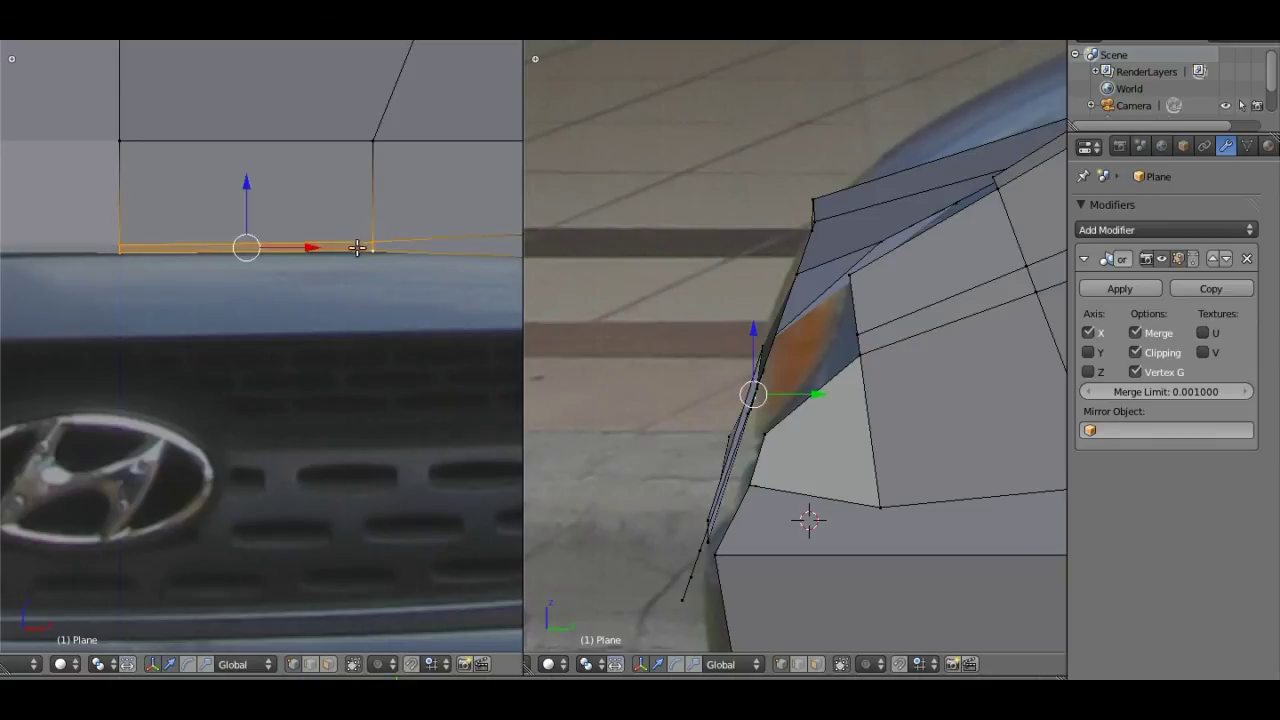
scroll(362, 240, "down", 5)
scroll(323, 339, "down", 1)
scroll(240, 354, "down", 1)
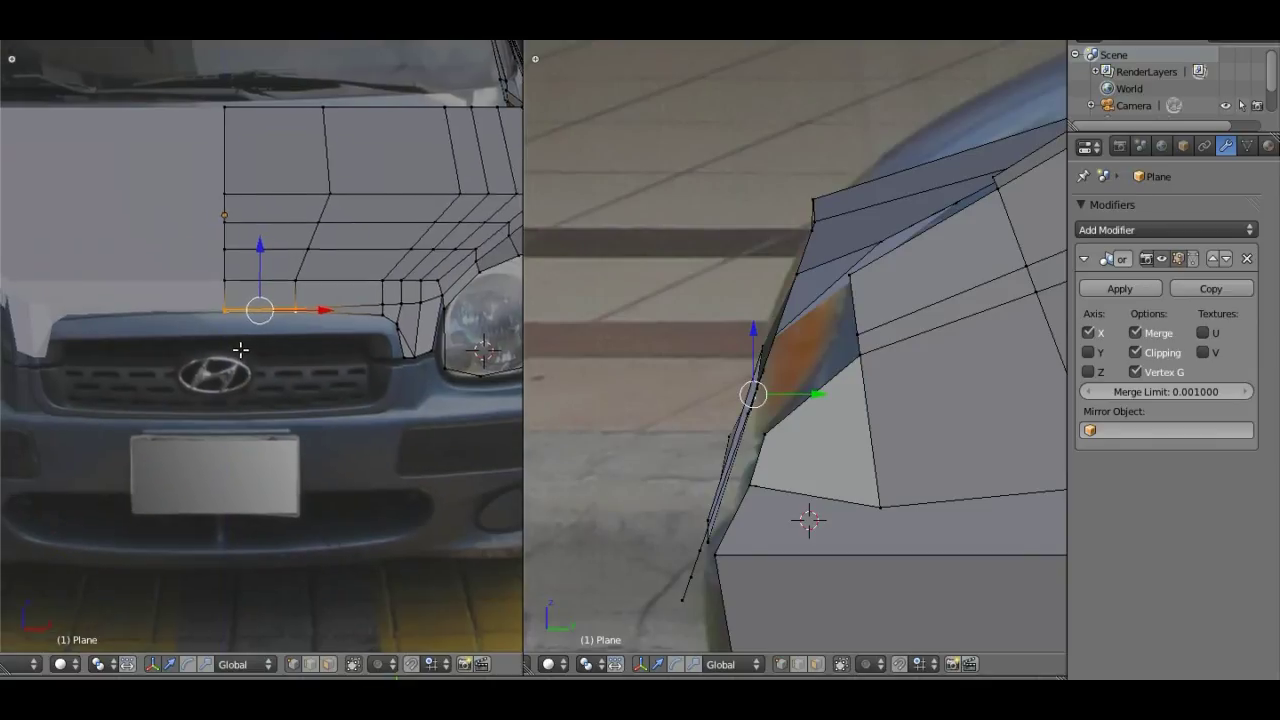
scroll(251, 337, "down", 2)
scroll(321, 348, "up", 2)
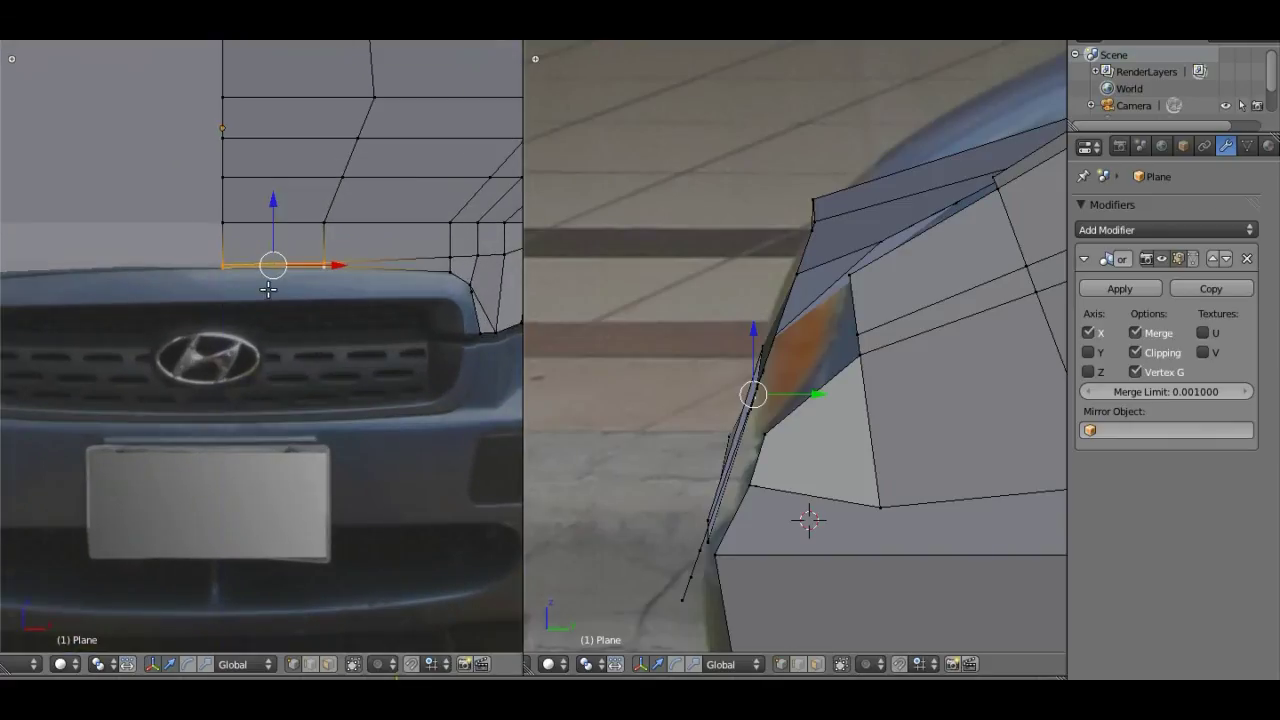
scroll(268, 289, "up", 2)
scroll(243, 329, "up", 1)
scroll(220, 310, "up", 1)
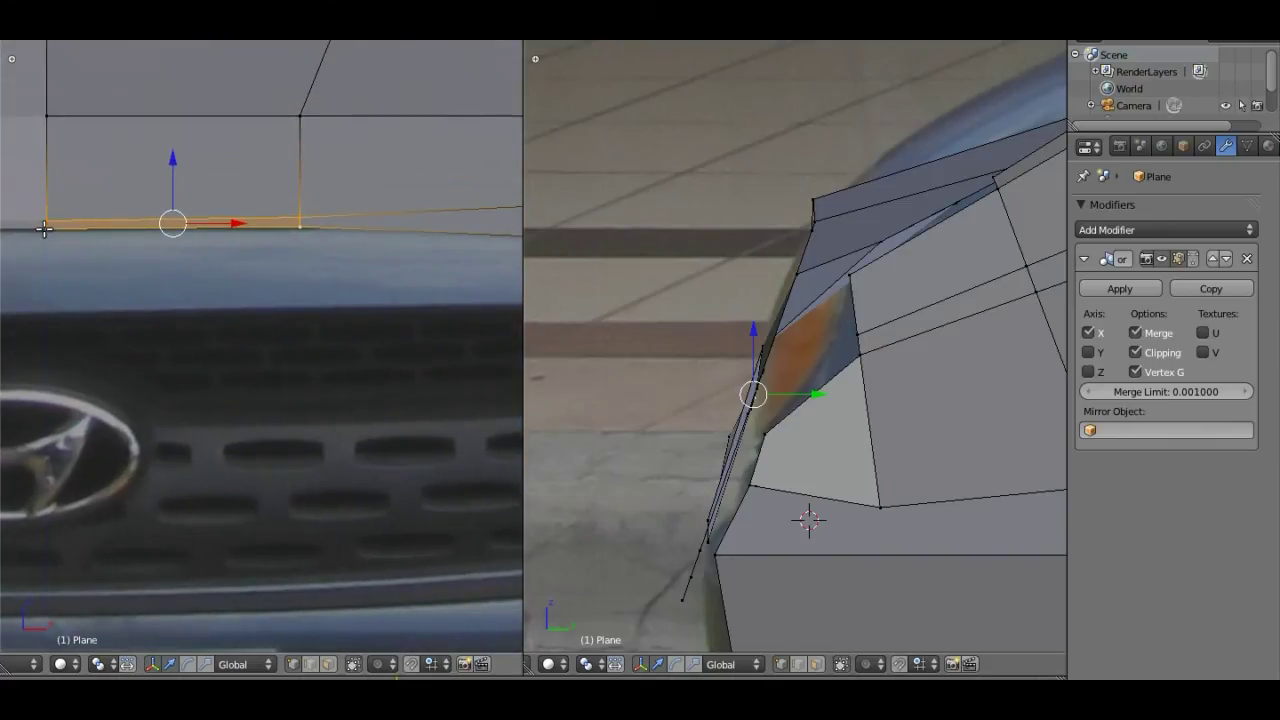
right_click(44, 229)
right_click(300, 226, "shift")
Step: Extend the selection along the bottom row, around the grille corner and down the fender edge
scroll(344, 262, "down", 1)
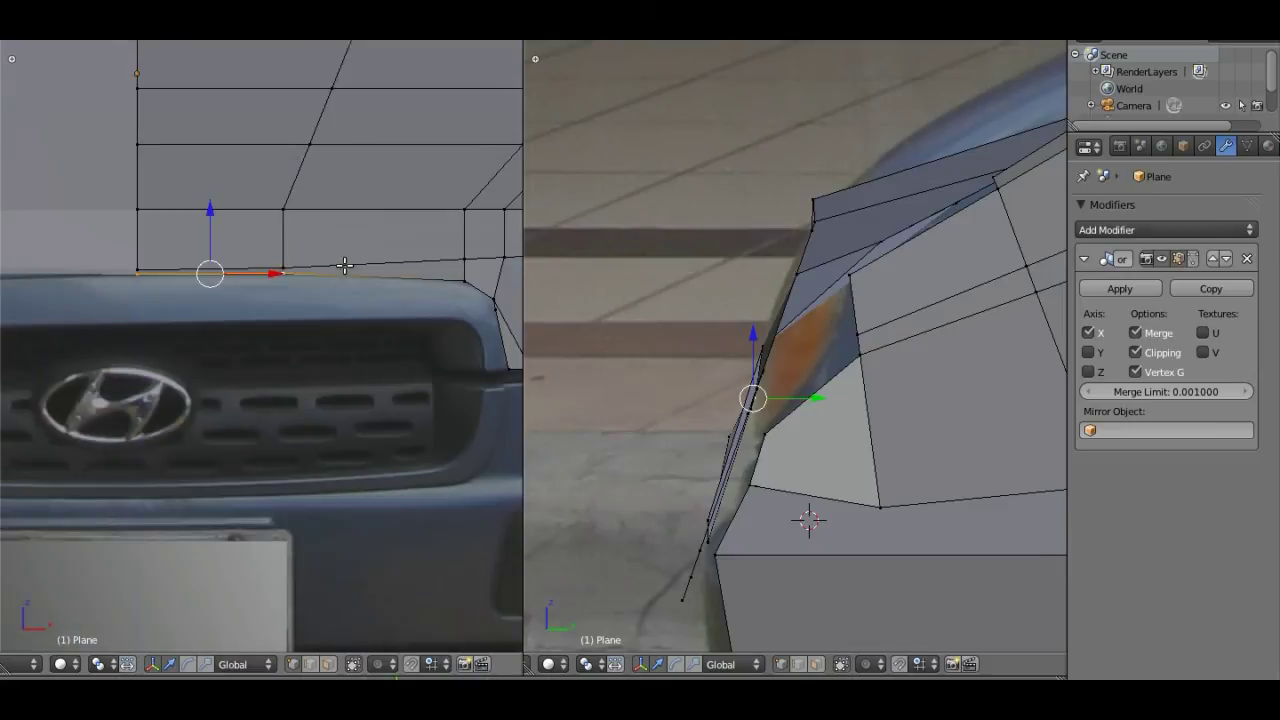
scroll(344, 264, "down", 1)
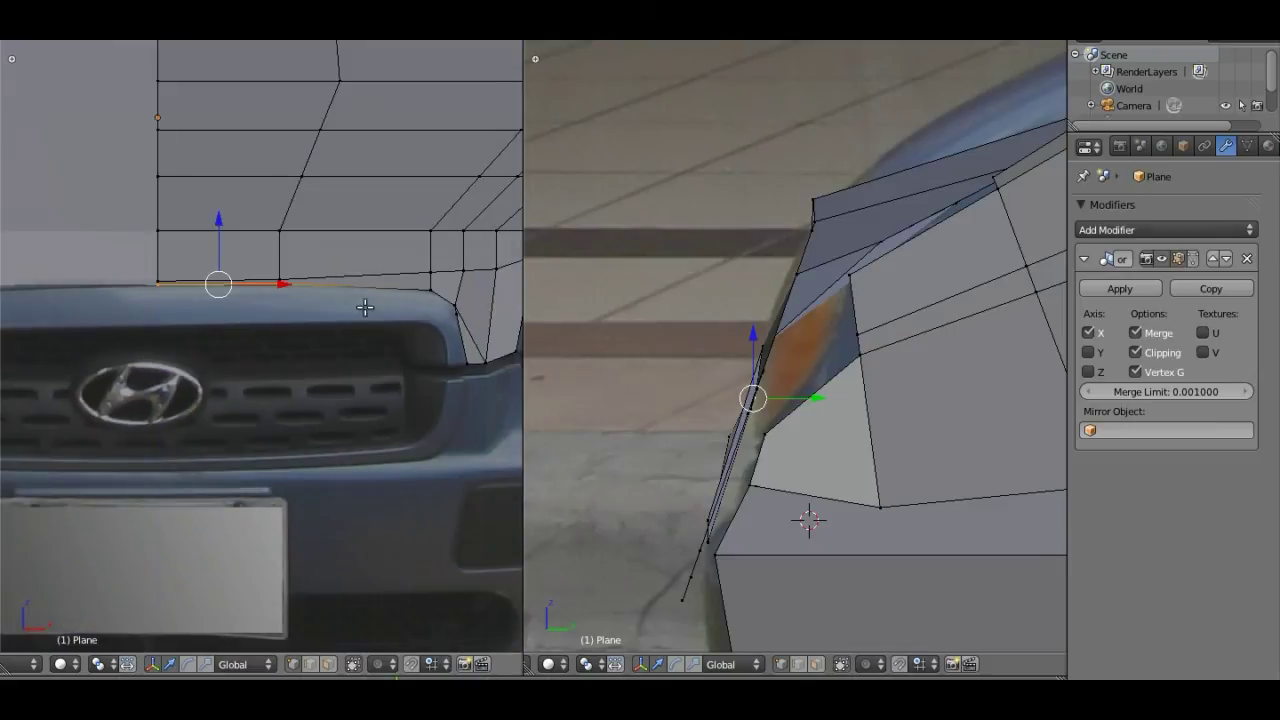
right_click(447, 295, "shift")
right_click(455, 302, "shift")
right_click(458, 322, "shift")
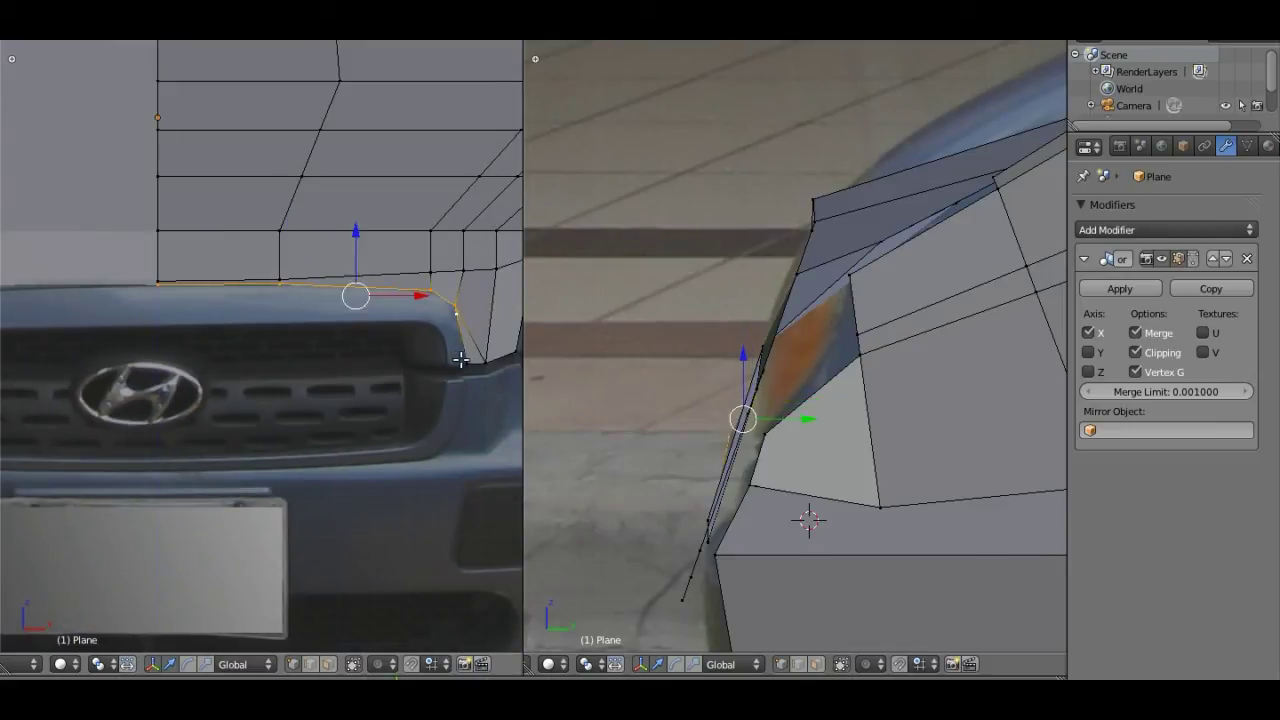
right_click(462, 355, "shift")
right_click(452, 336, "shift")
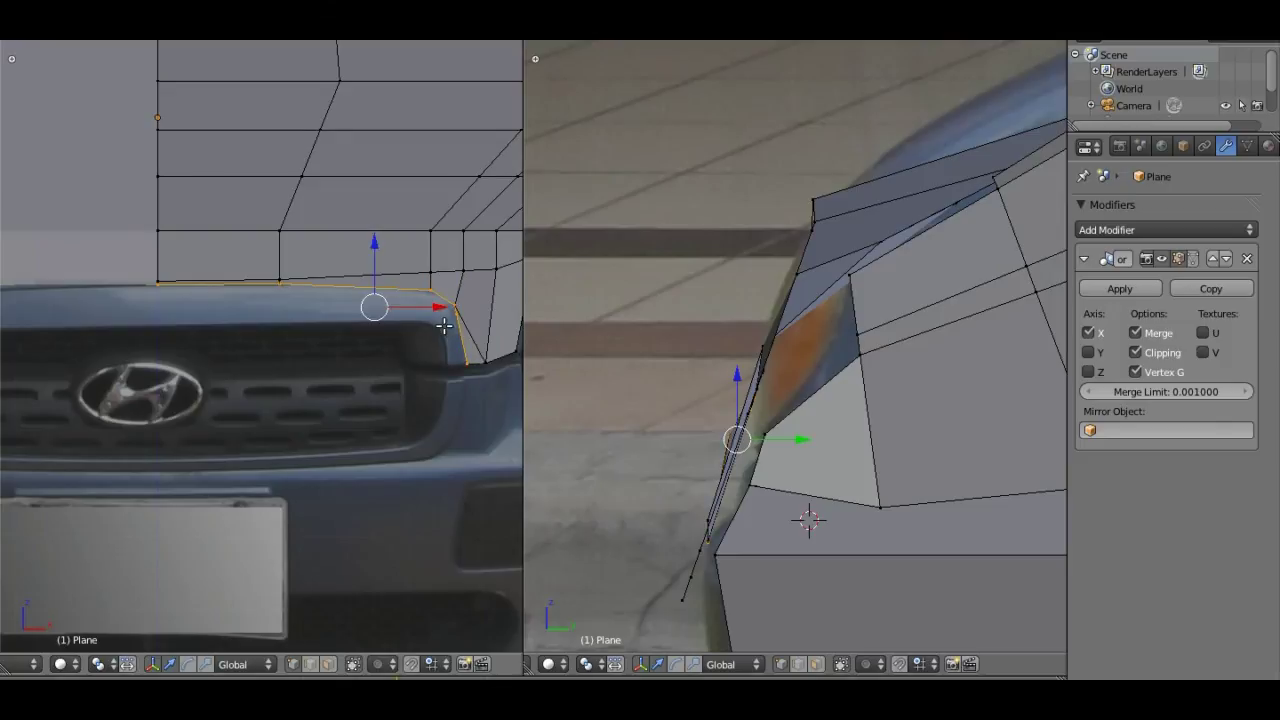
Step: Scale the selected lower front edge to about 0.955 to match the grille's top
key("g")
key("z")
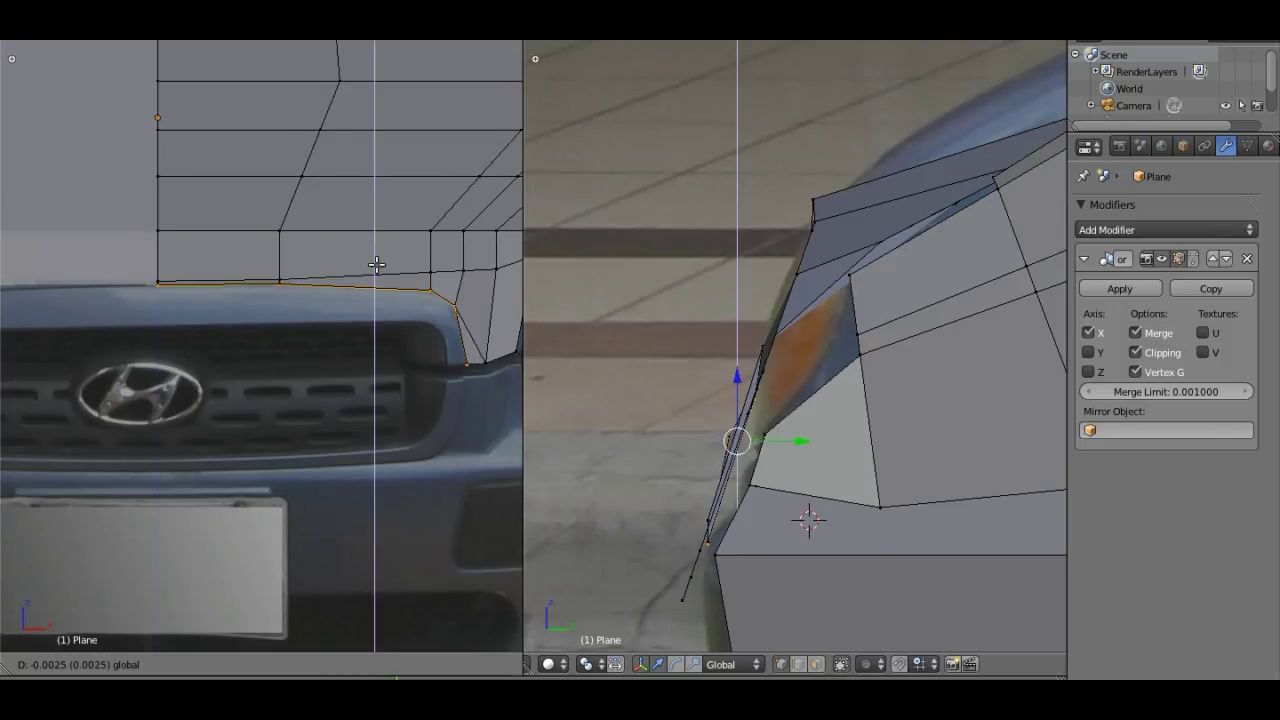
key("Escape")
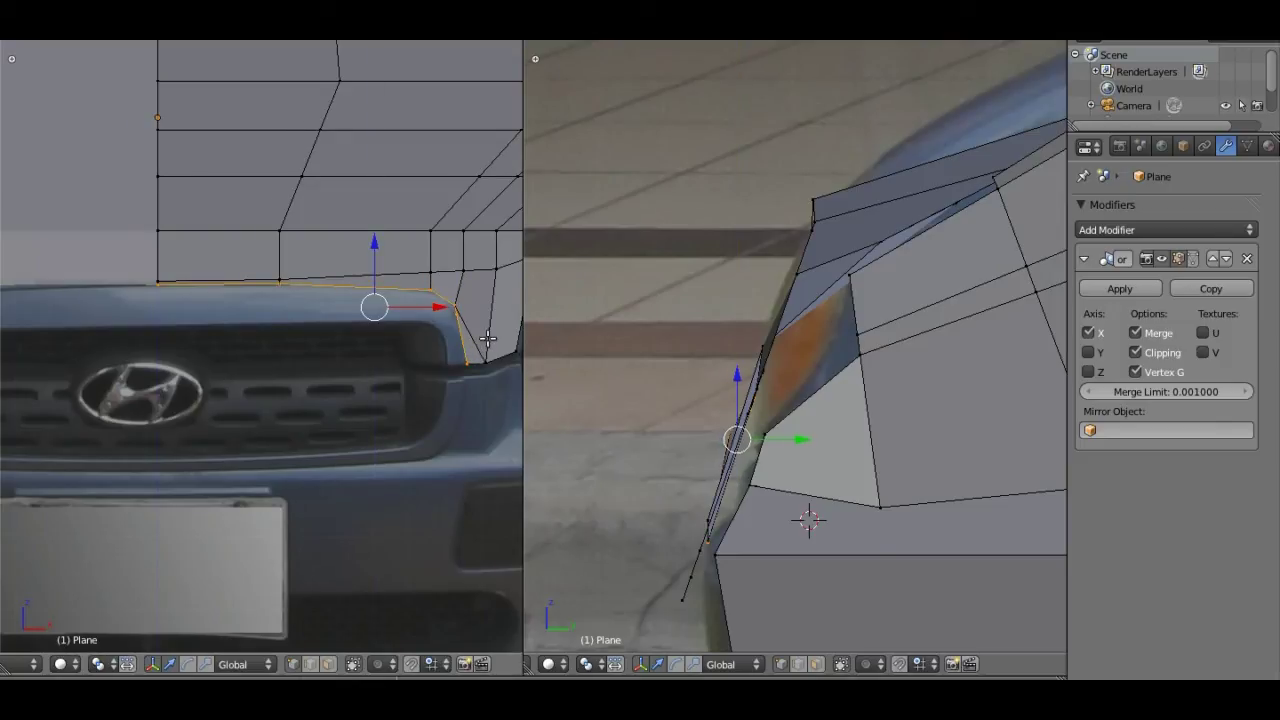
key("s")
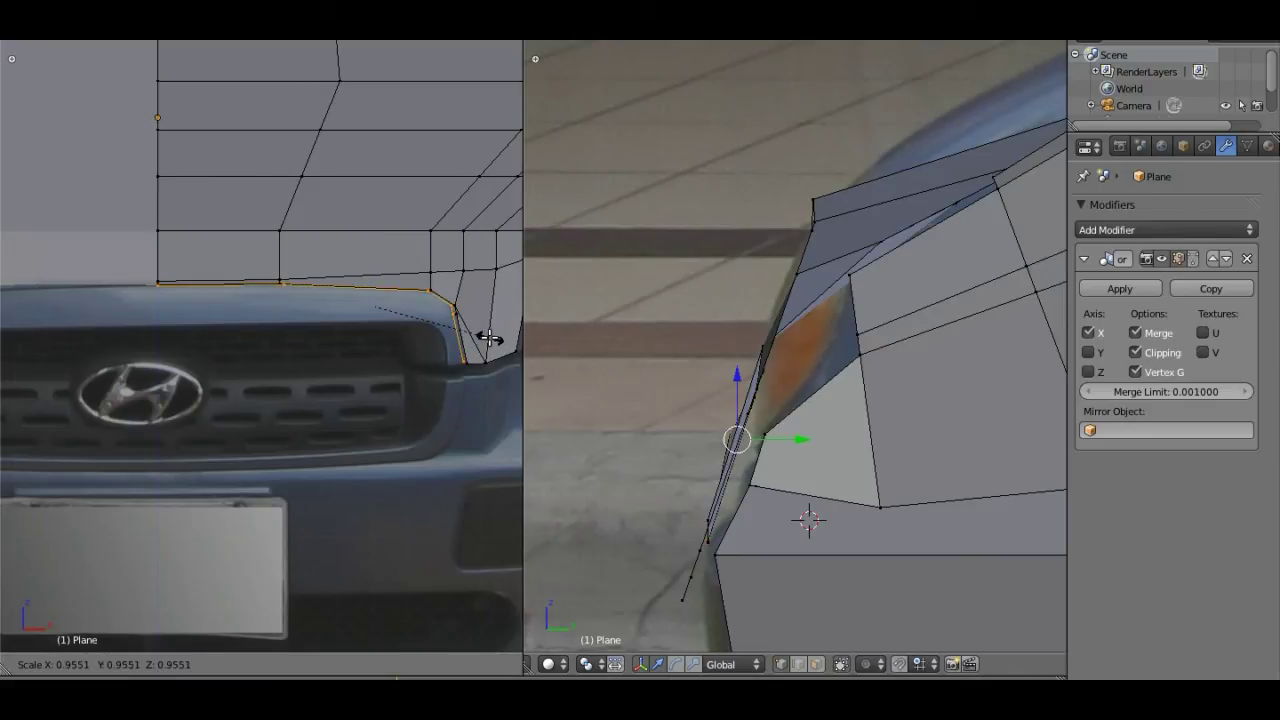
left_click(489, 337)
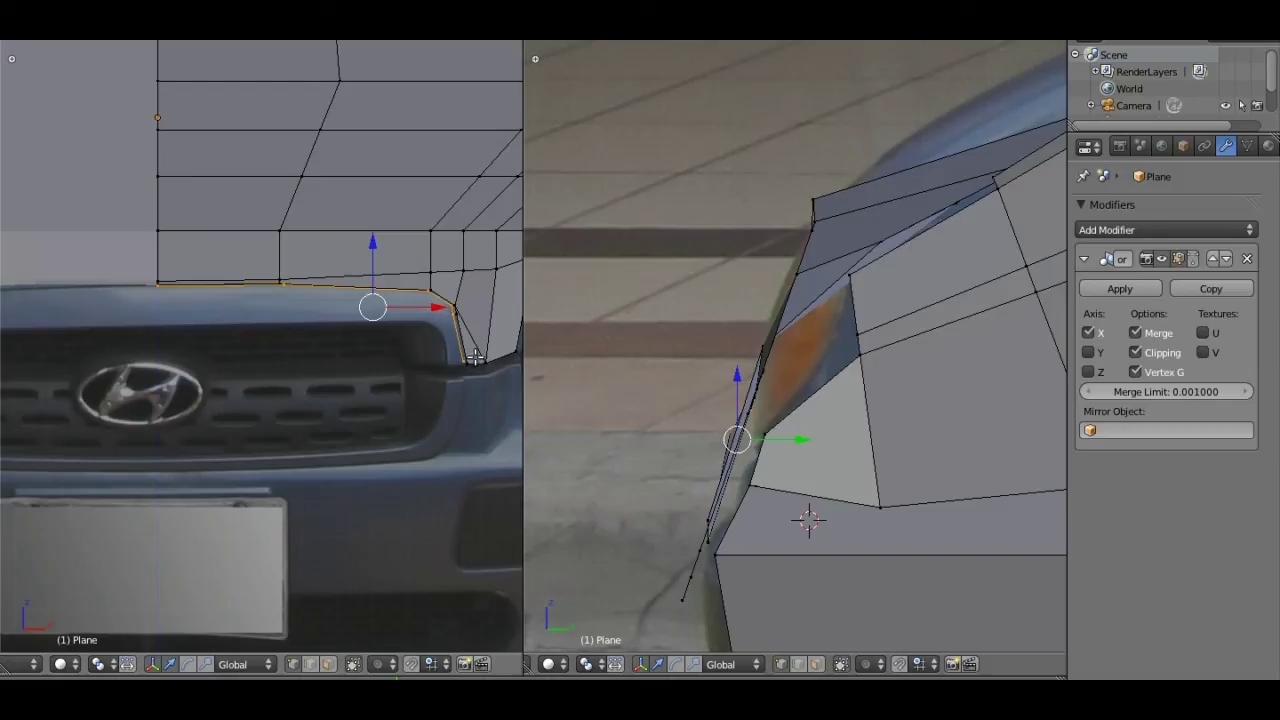
Step: Pull the new lower edge down to the grille top and shift it 0.015 along the car's length
key("g")
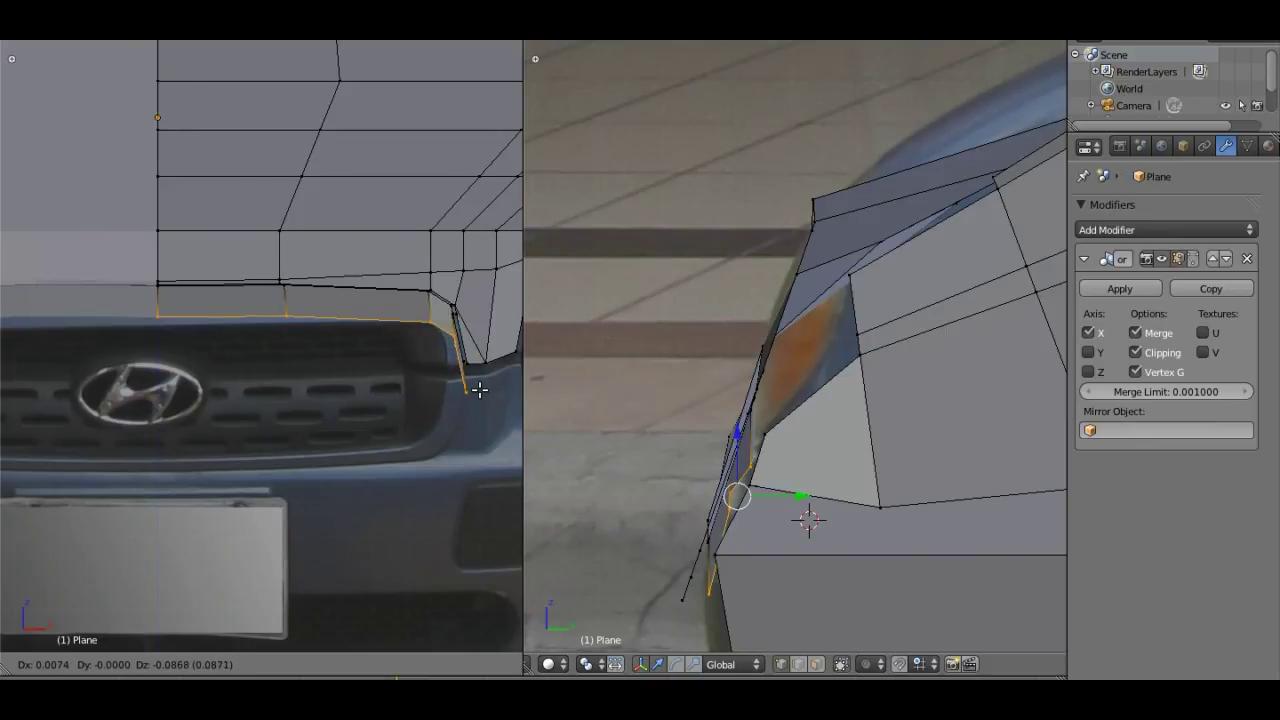
left_click(474, 386)
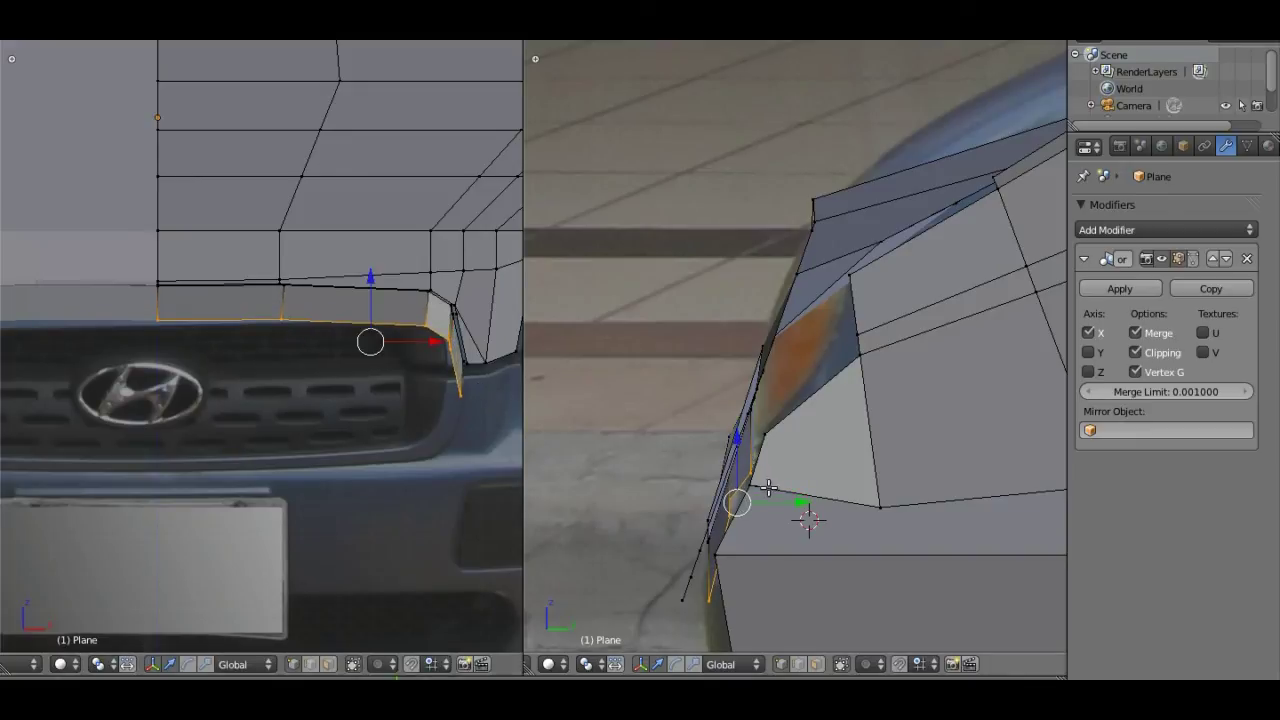
mouse_move(792, 505)
left_mouse_down()
mouse_move(778, 507)
mouse_move(724, 450)
left_mouse_up()
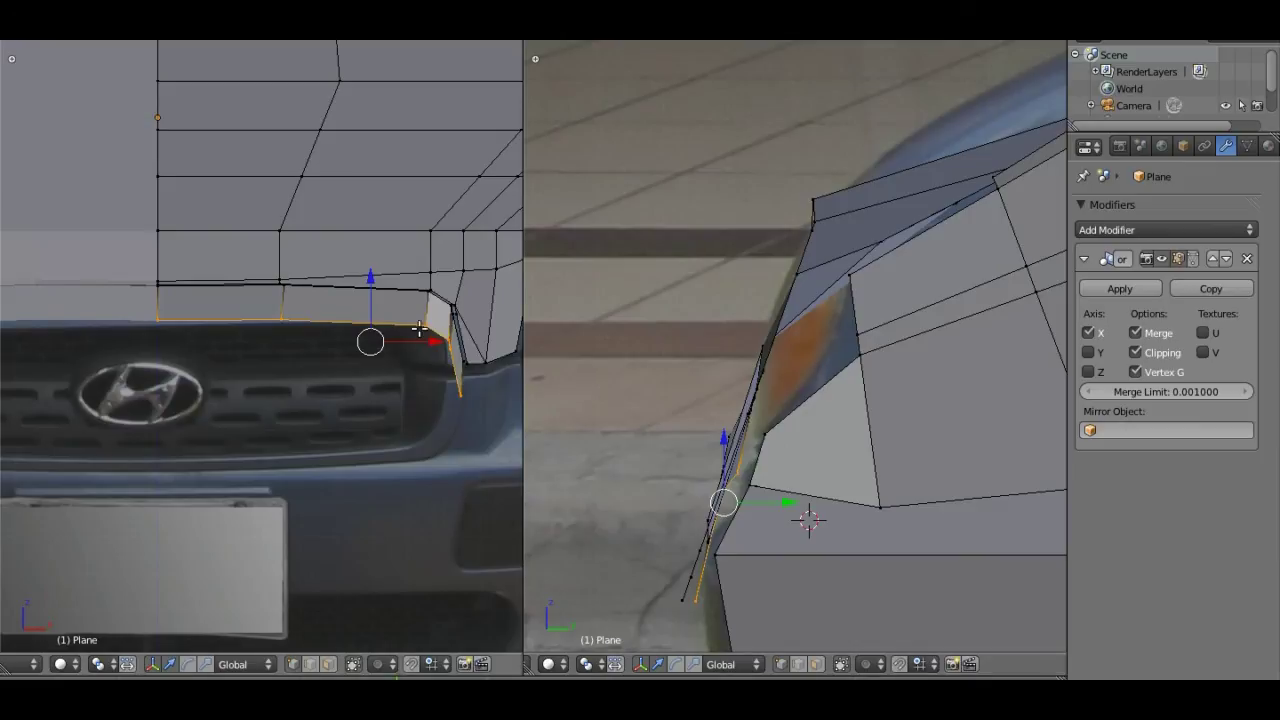
Step: Adjust the heights of the centre-line vertex and its neighbour on the new lower edge
right_click(282, 318)
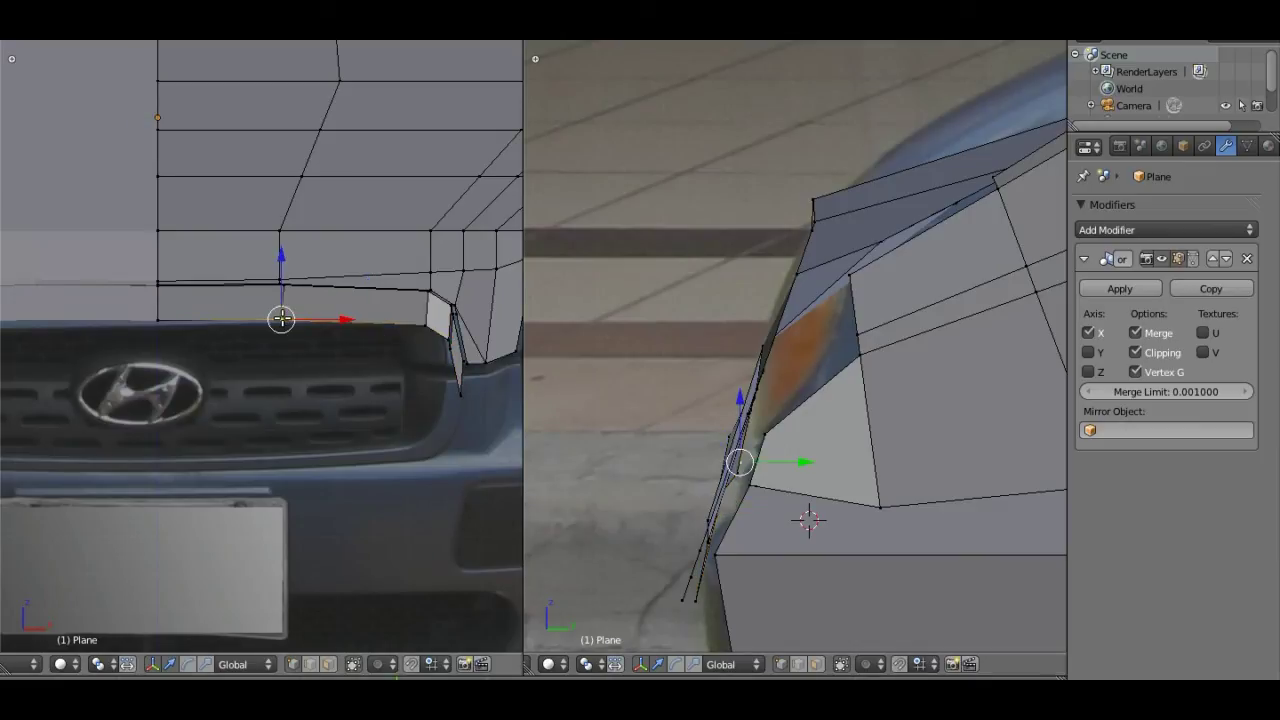
right_click(158, 321)
key("g")
key("z")
left_click(157, 296)
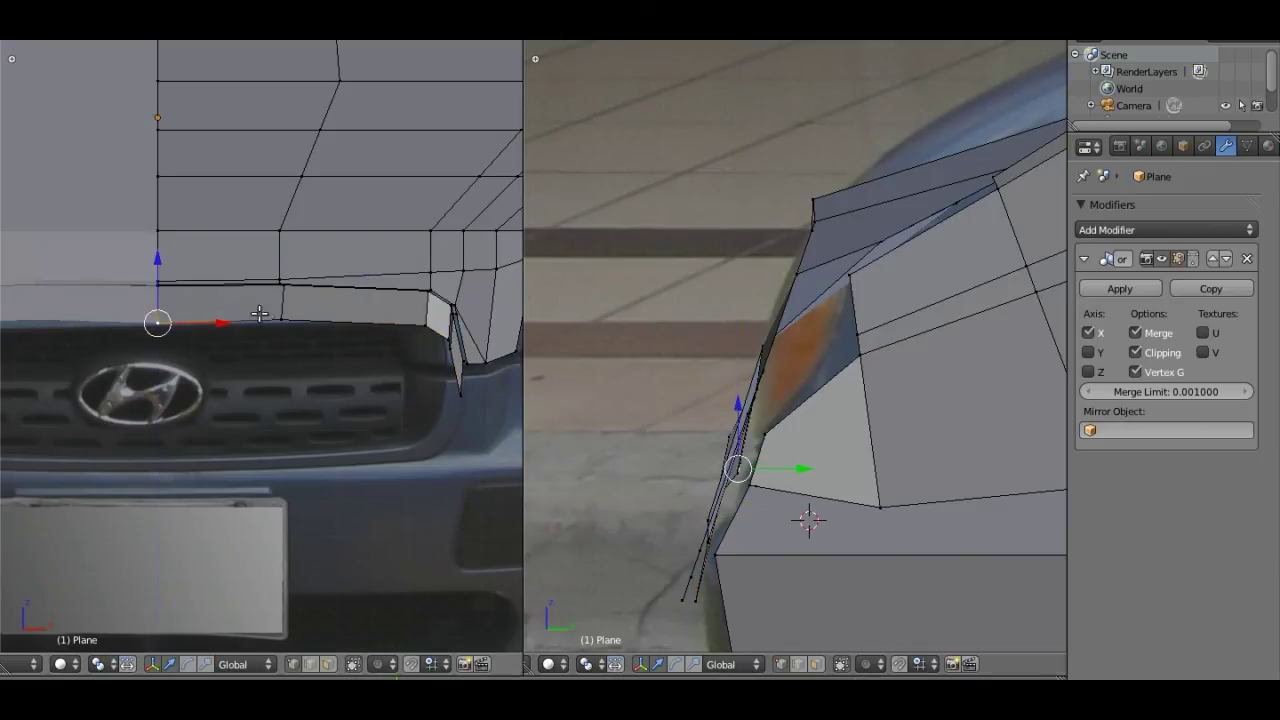
right_click(278, 318)
key("g")
key("z")
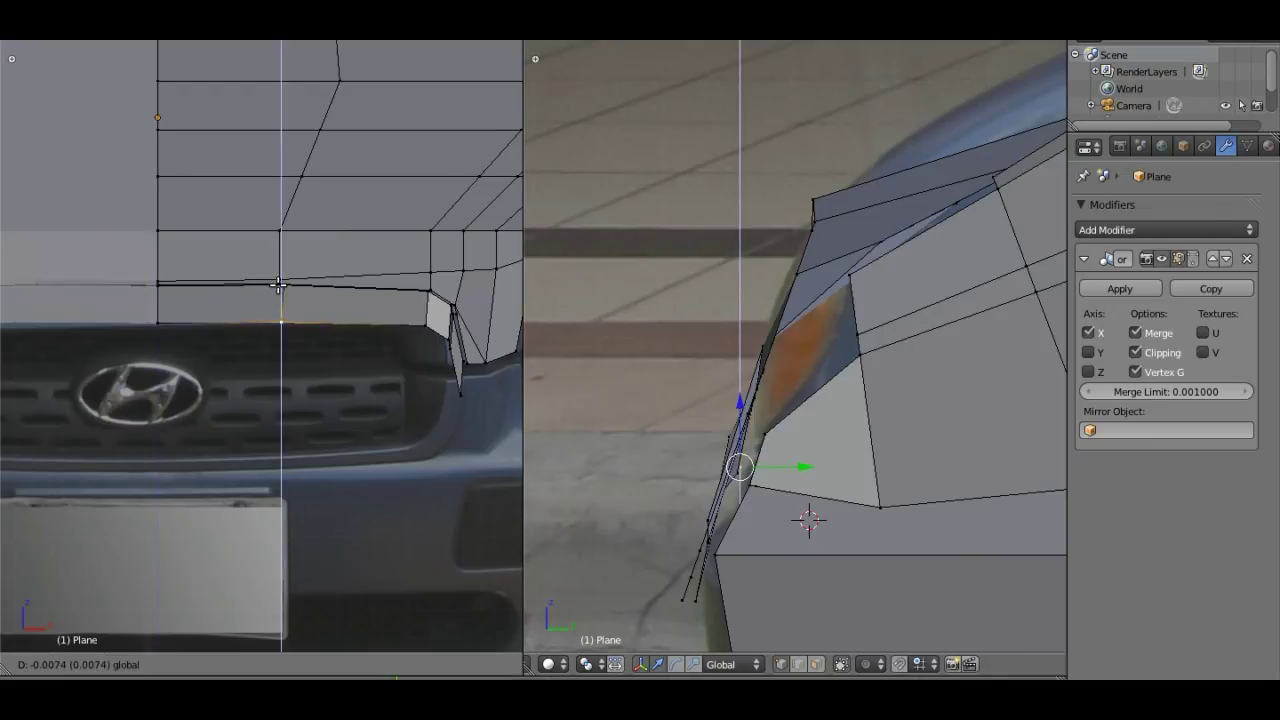
left_click(451, 330)
scroll(451, 334, "up", 3)
scroll(222, 320, "down", 3, "ctrl")
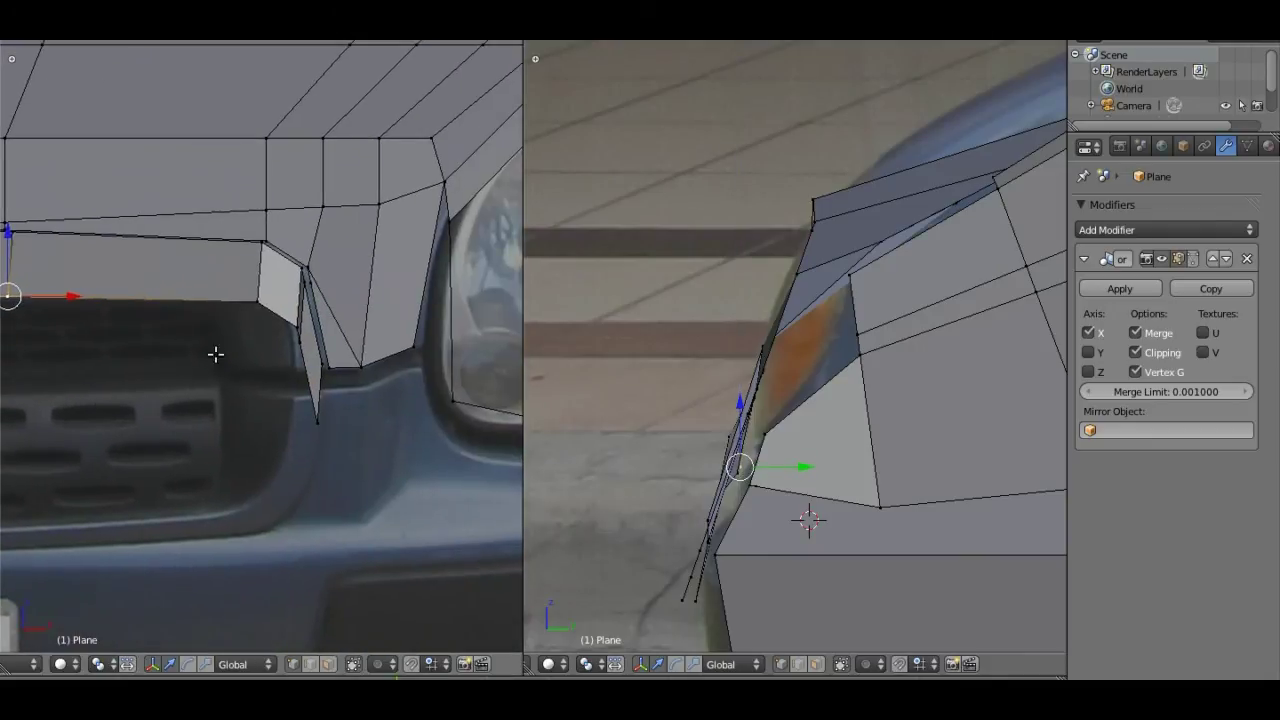
Step: Adjust the lowest vertex beside the grille in height, then sideways along X
right_click(316, 412)
key("g")
key("z")
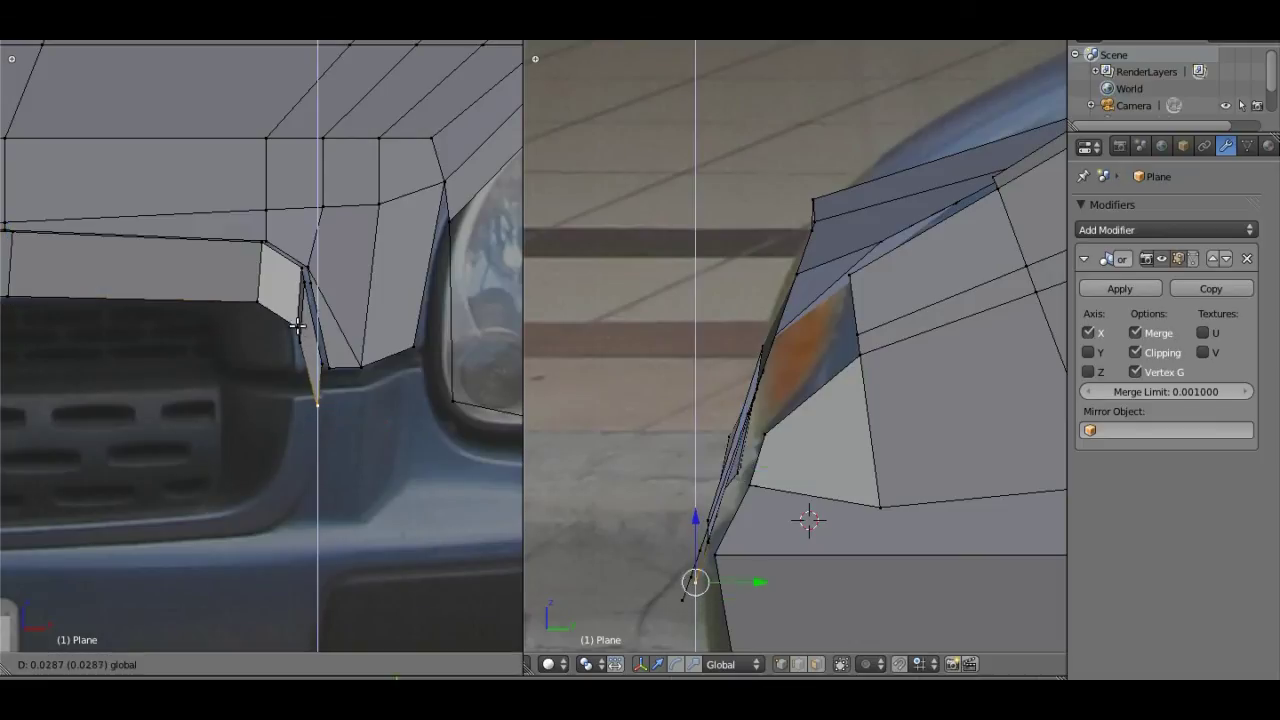
left_click(297, 320)
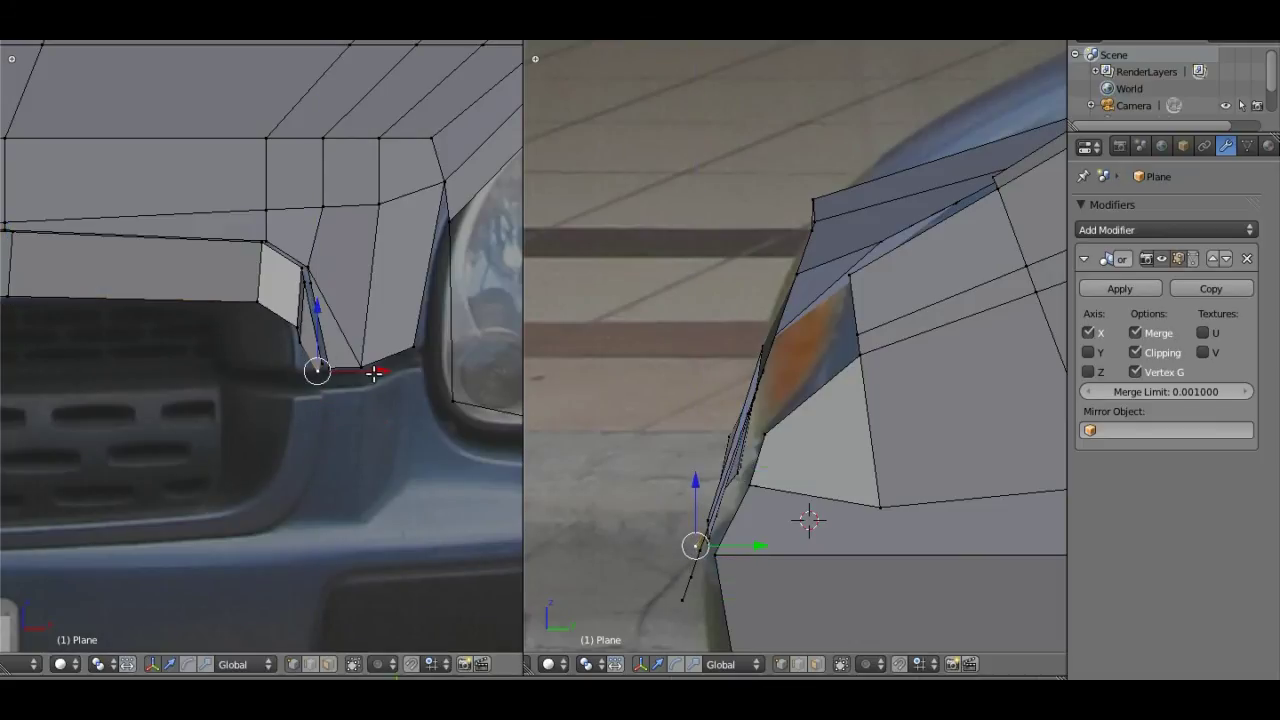
key("g")
key("x")
left_click(336, 372)
Step: Tweak the next vertex's height along Z and nudge it sideways along X
right_click(320, 366)
key("g")
key("z")
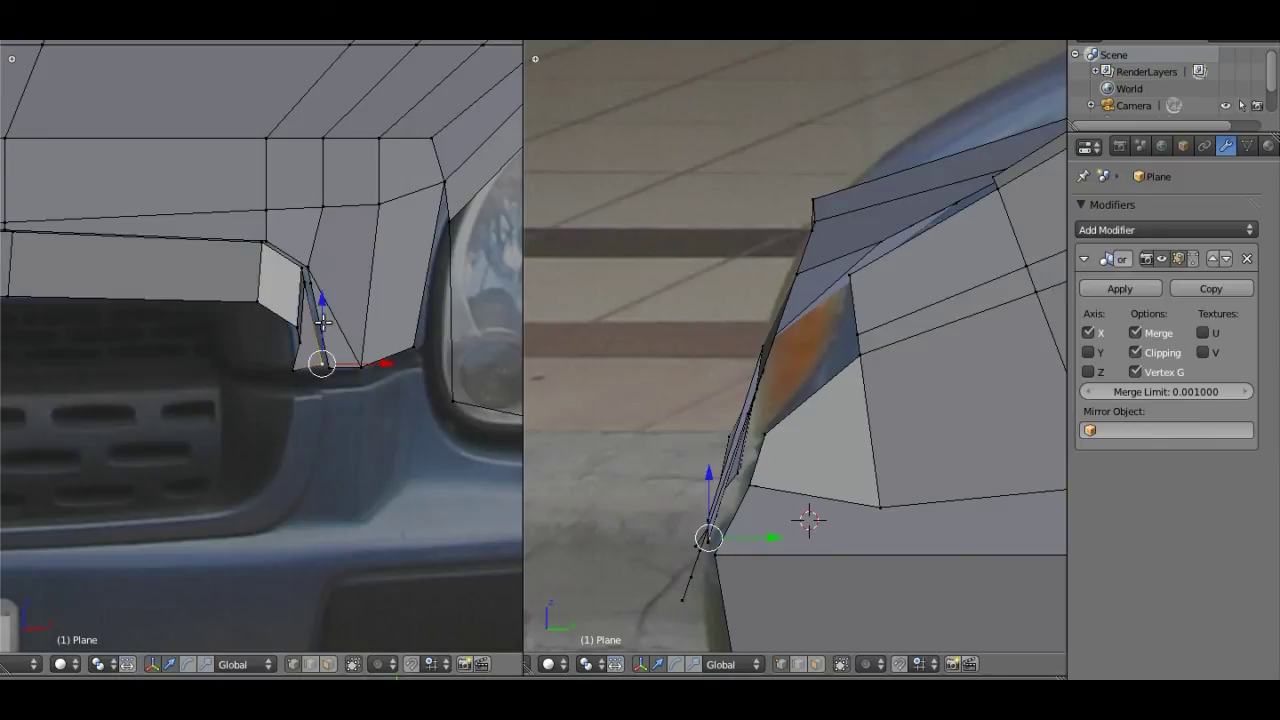
left_click(324, 318)
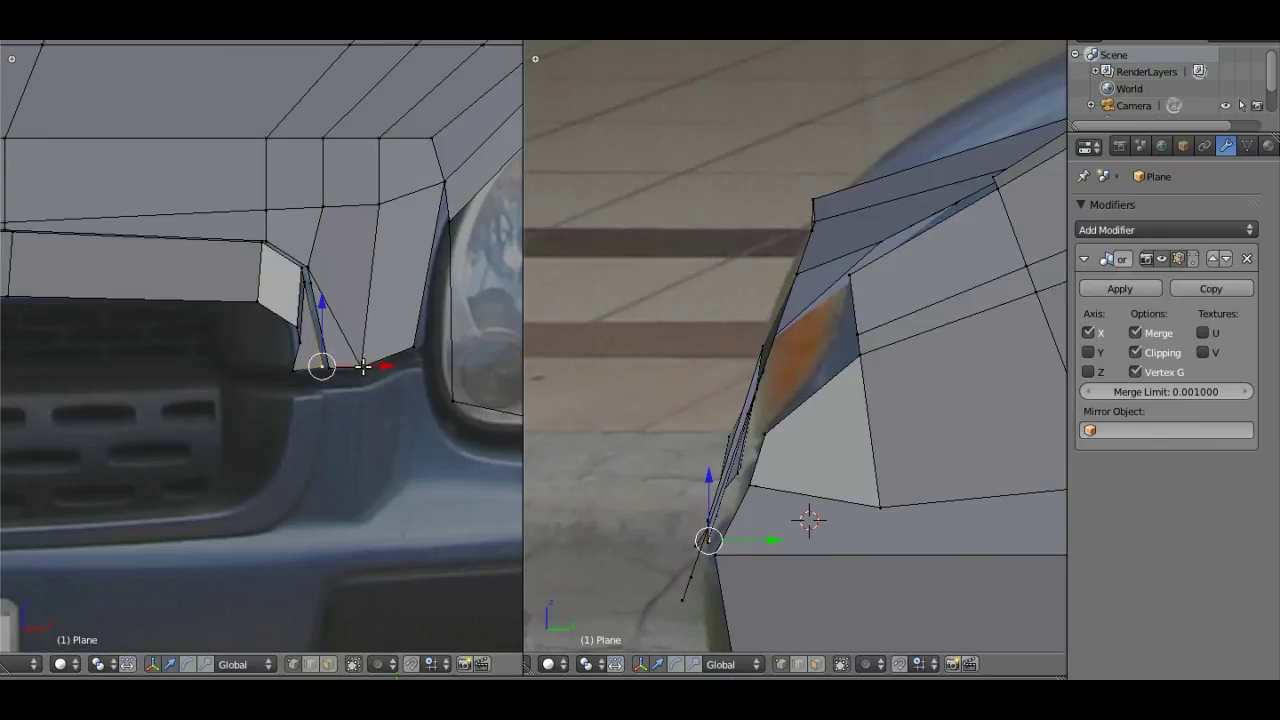
key("g")
key("x")
left_click(359, 355)
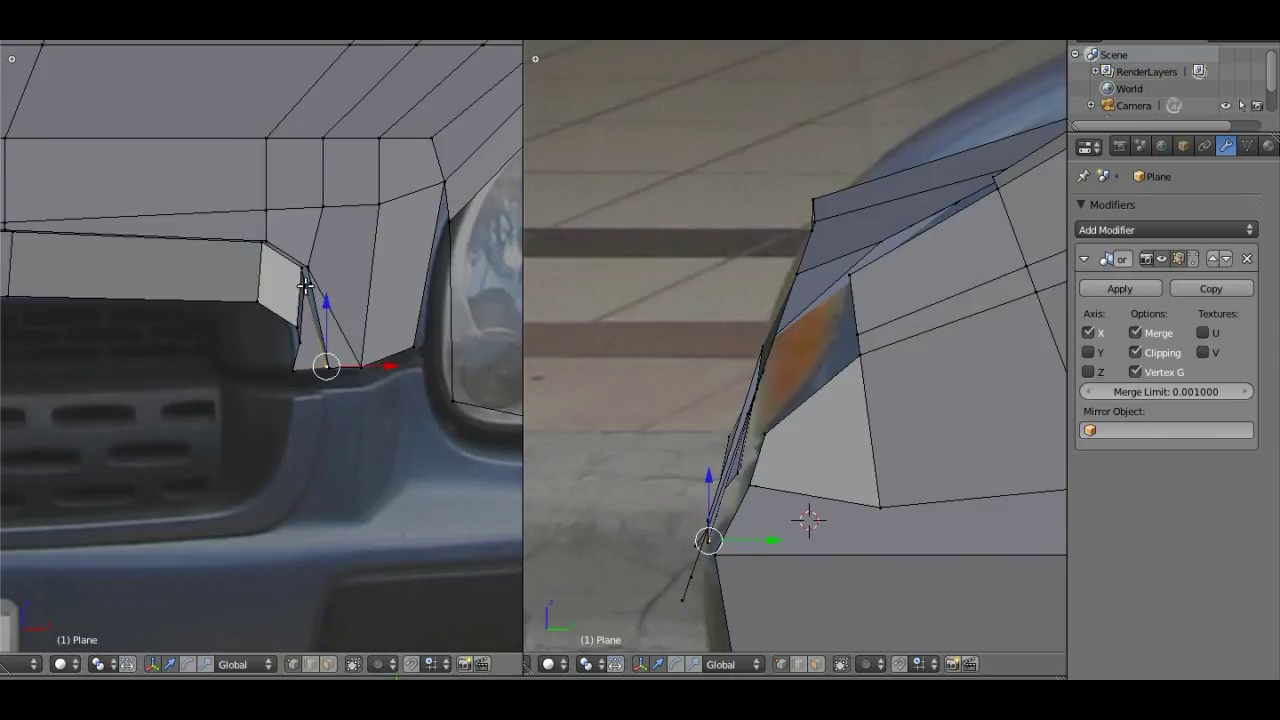
Step: Zoom in on the narrow strip's corner and nudge its top vertex sideways along X
right_click(305, 285)
scroll(305, 285, "up", 1)
scroll(340, 270, "up", 2)
scroll(374, 262, "up", 1)
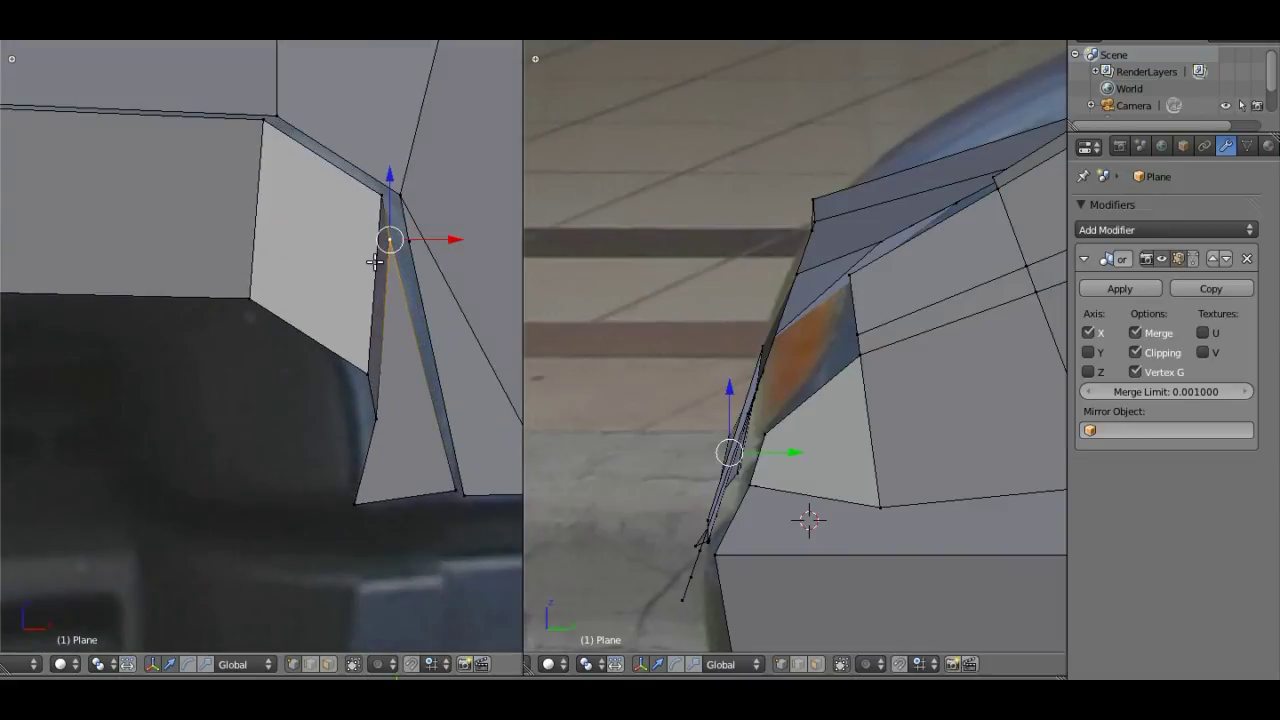
middle_click_drag(374, 262, 321, 327, "shift")
key("g")
key("x")
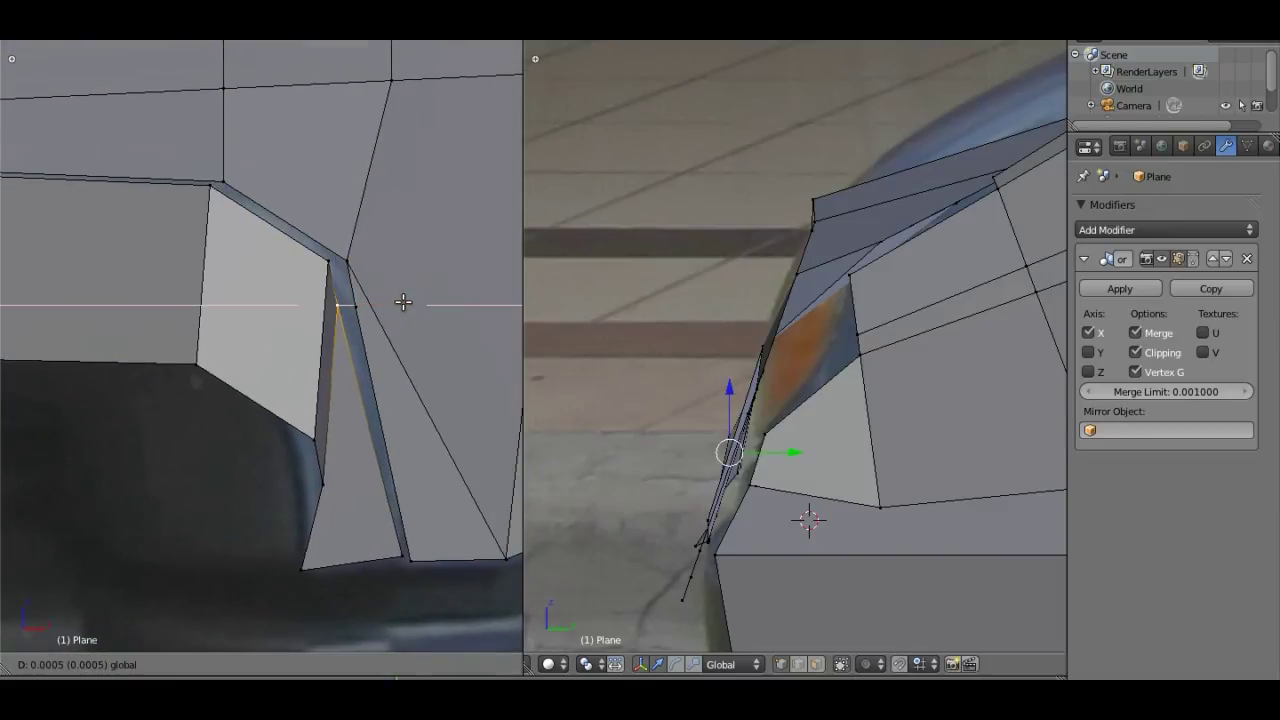
left_click(406, 300)
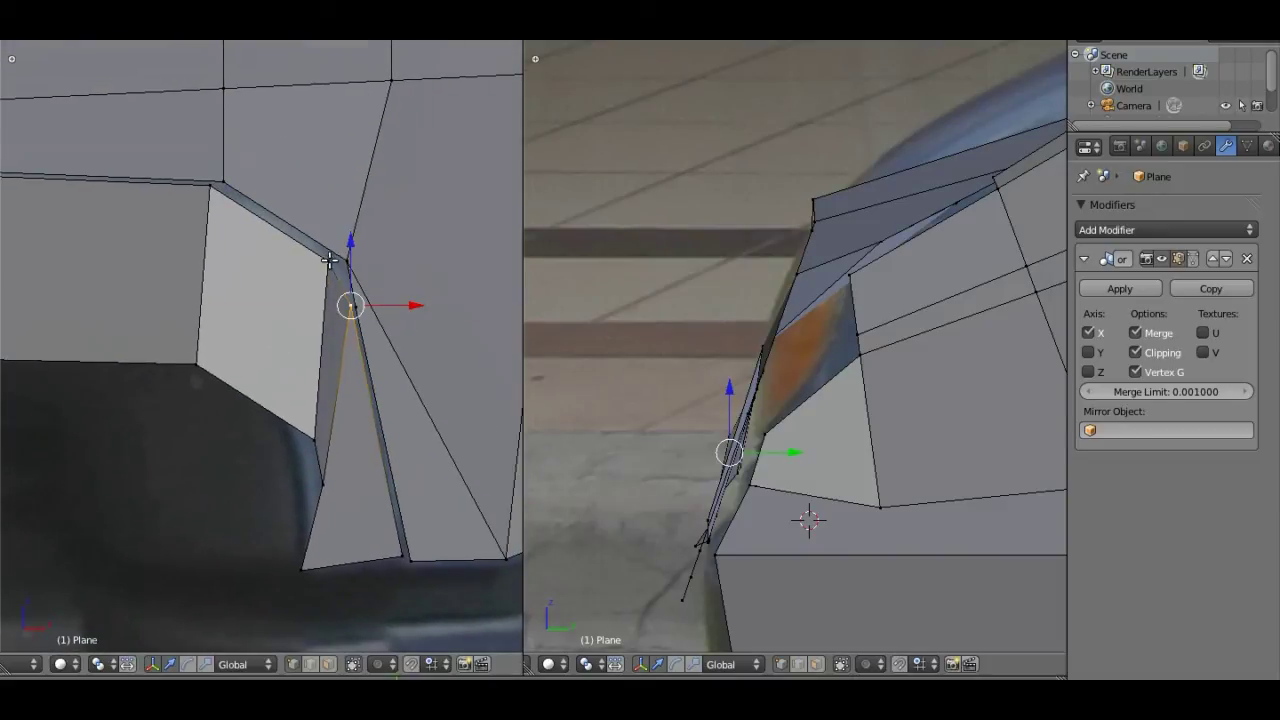
Step: Refine the neighbouring upper vertex with alternating X and Z moves to its final height
right_click(330, 262)
key("g")
key("x")
left_click(366, 260)
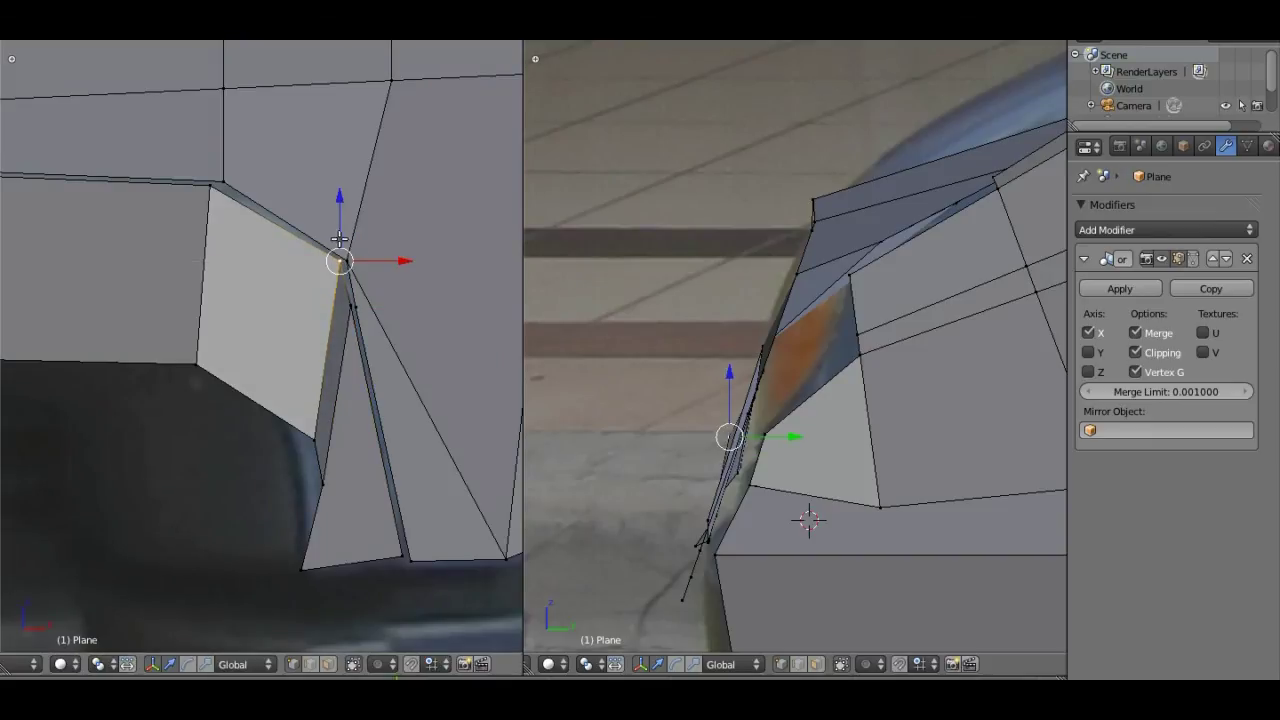
key("g")
key("z")
left_click(342, 228)
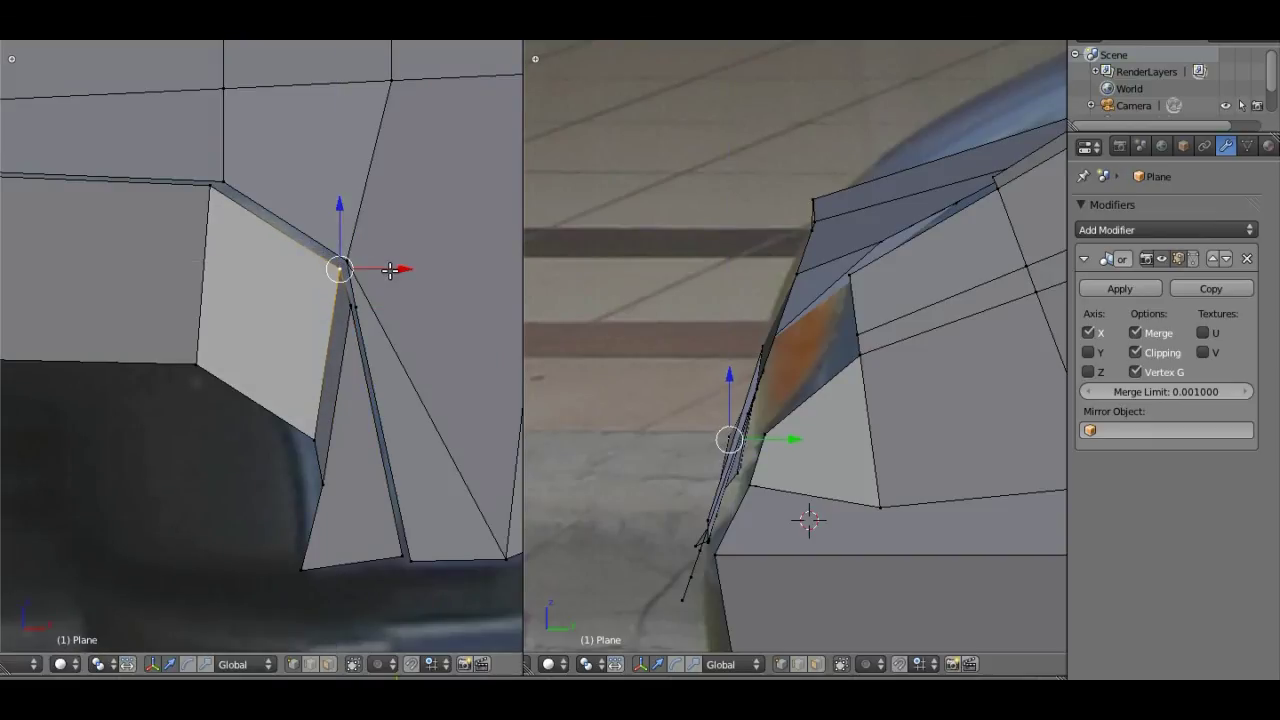
key("g")
key("x")
left_click(360, 258)
key("g")
key("z")
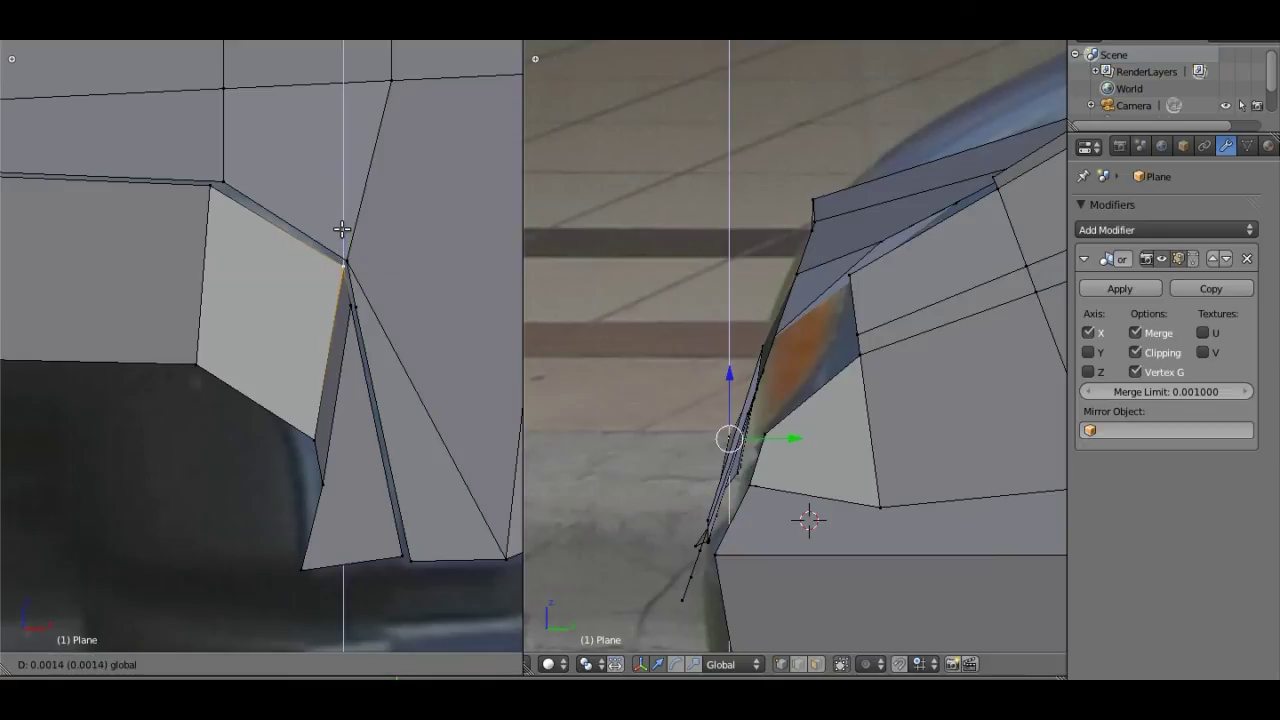
left_click(280, 216)
Step: Reposition the lower front edge's corner vertex and nudge the strip's bottom vertex left
right_click(218, 192)
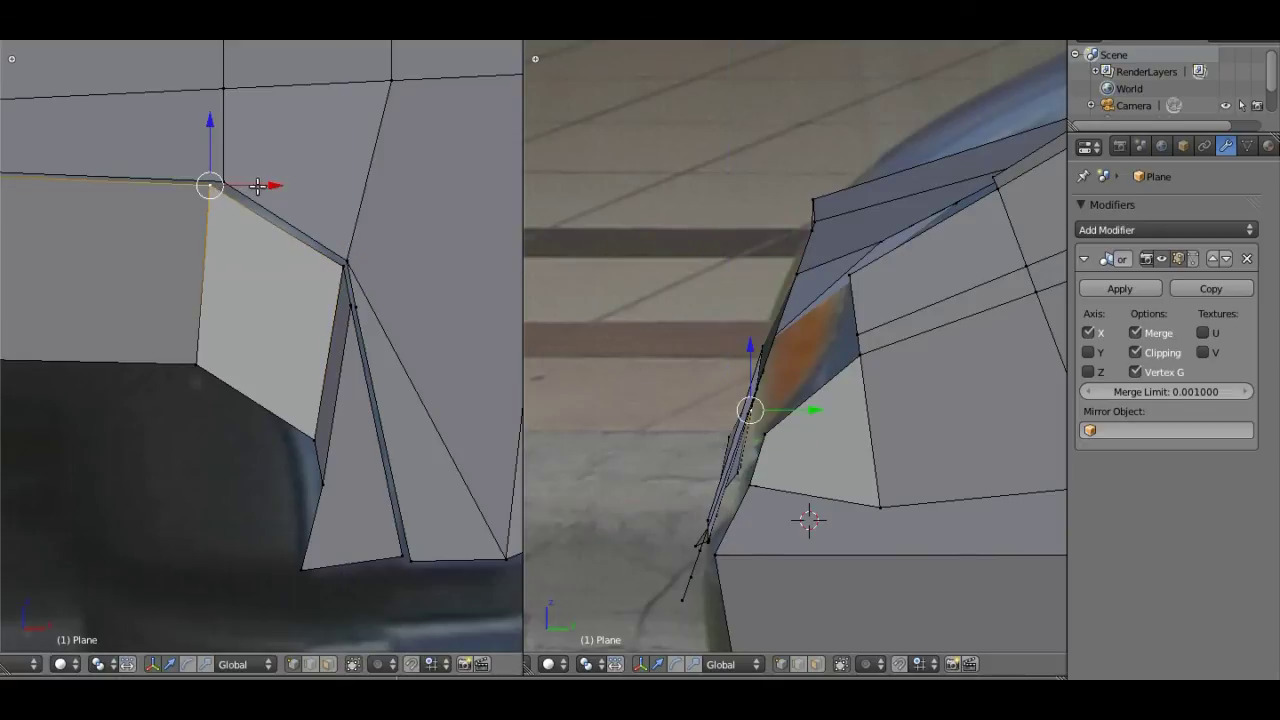
key("g")
left_click(264, 192)
scroll(315, 258, "down", 1)
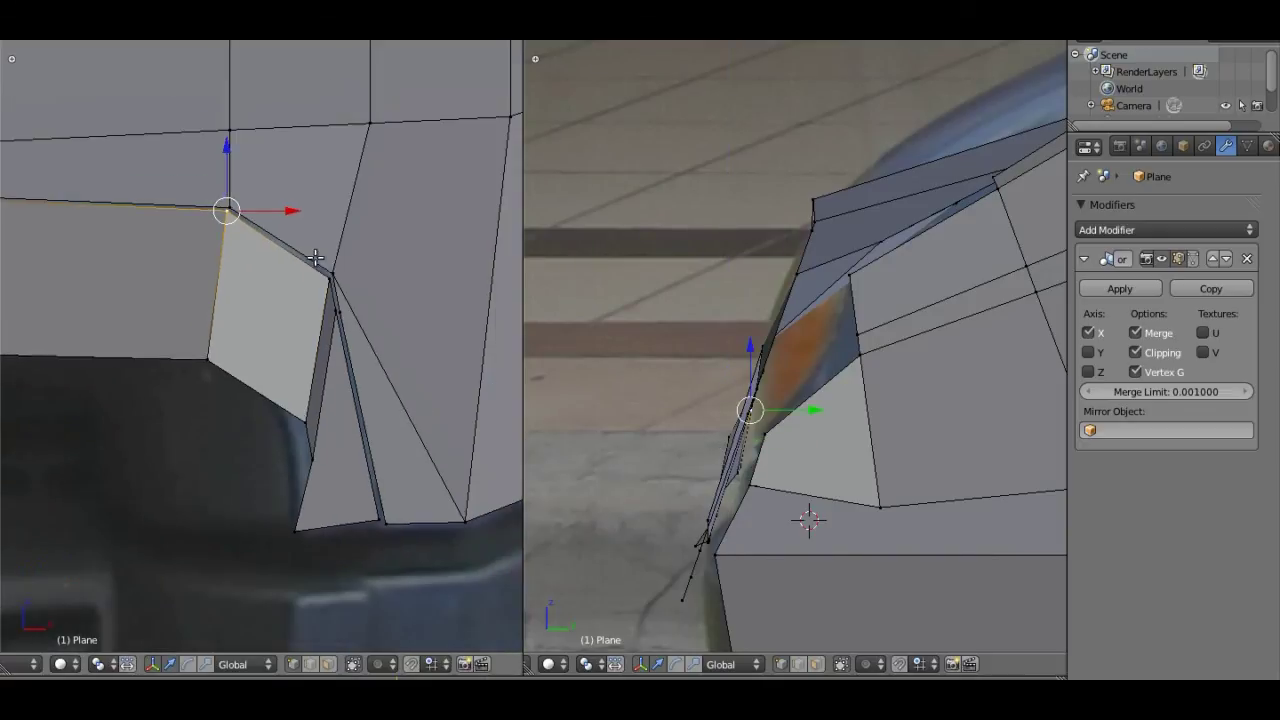
scroll(322, 264, "down", 1)
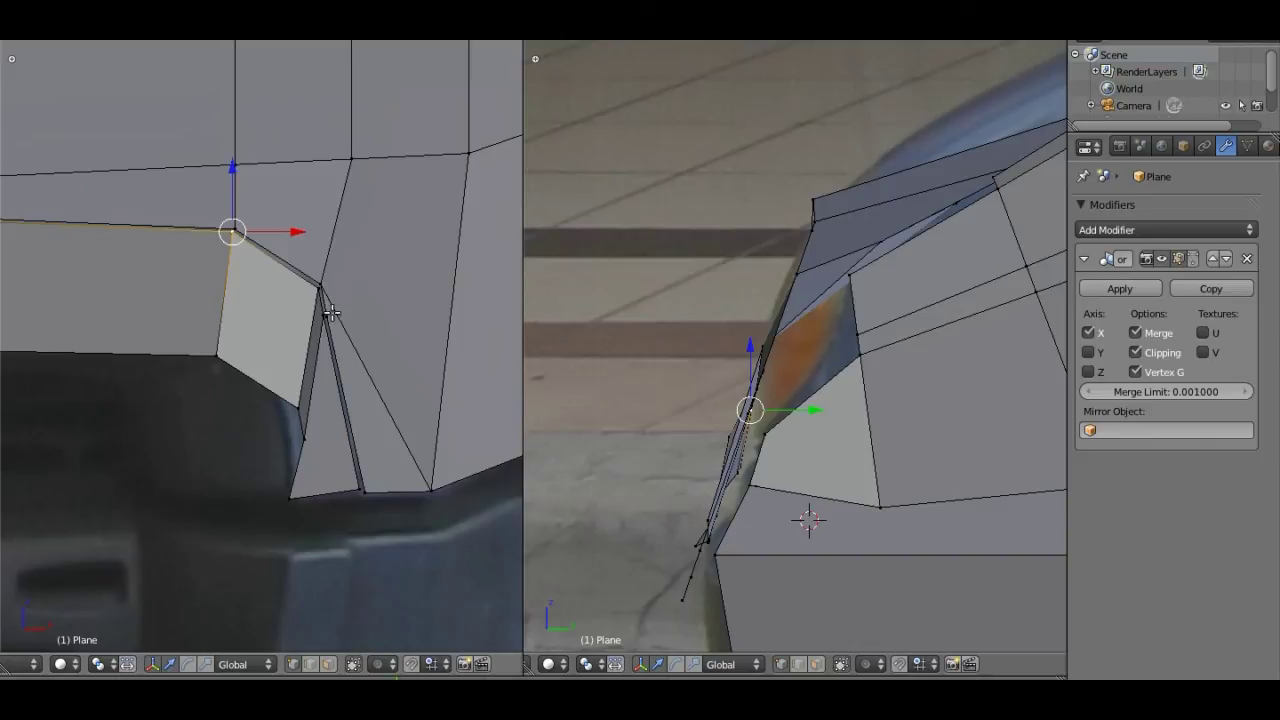
right_click(304, 438)
key("g")
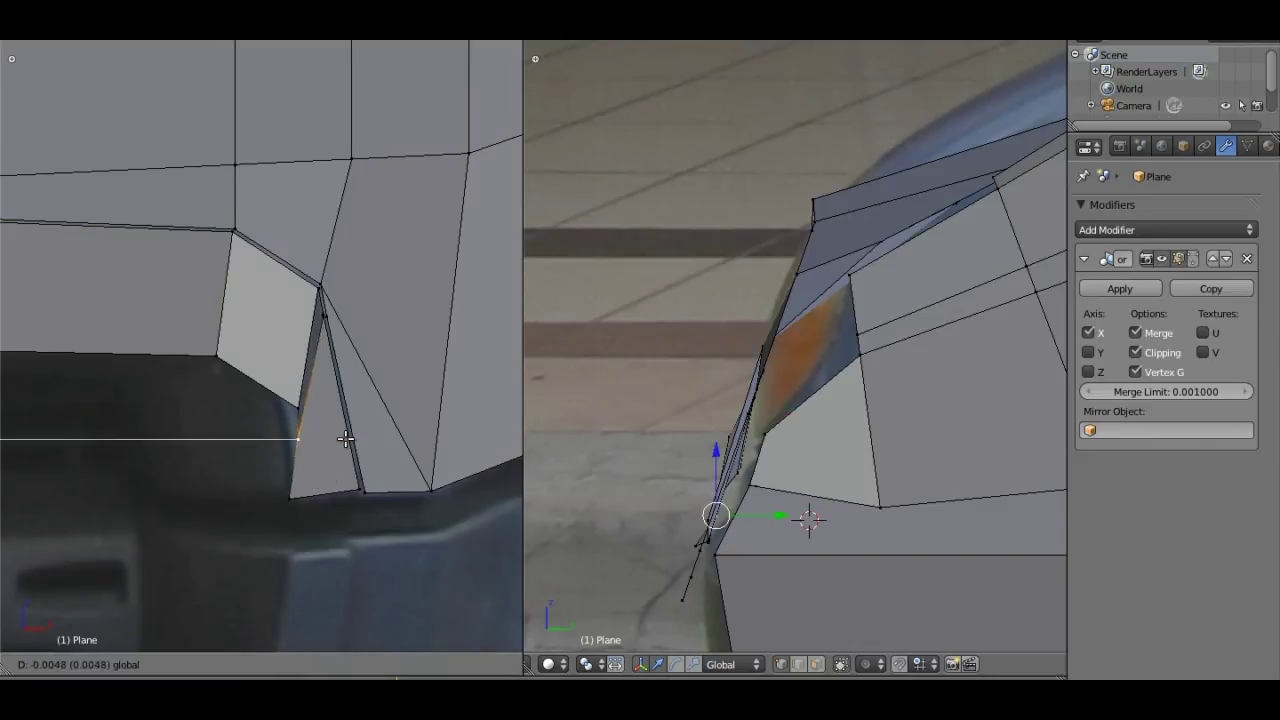
left_click(297, 416)
Step: Shift the vertex above the bottom one sideways, then move the bottom vertex further left
right_click(299, 408)
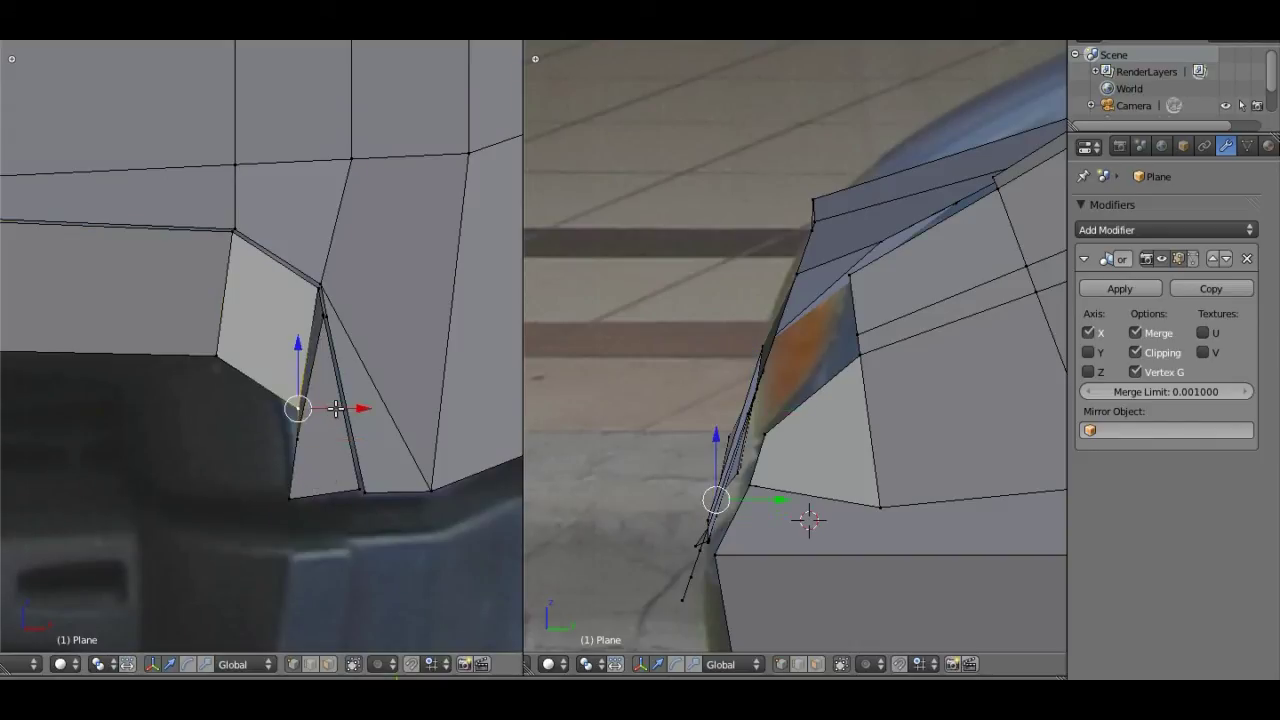
key("g")
key("x")
left_click(325, 408)
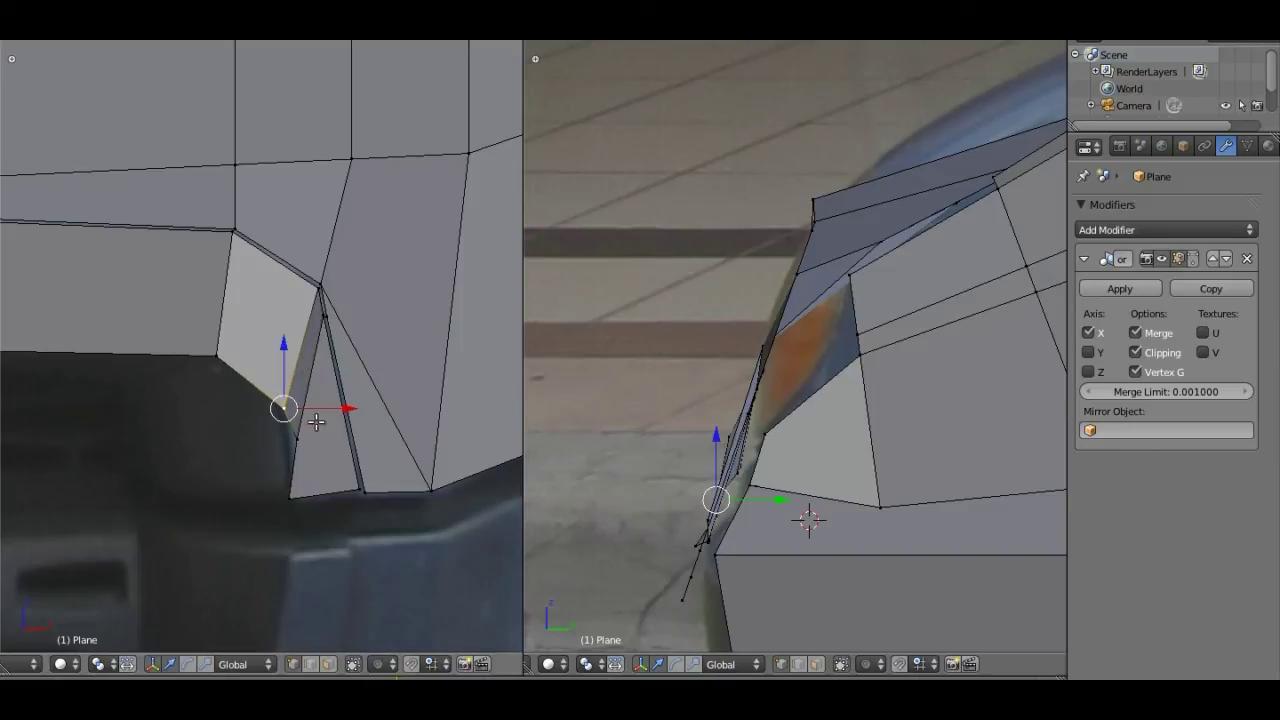
right_click(320, 438)
key("g")
key("x")
left_click(322, 435)
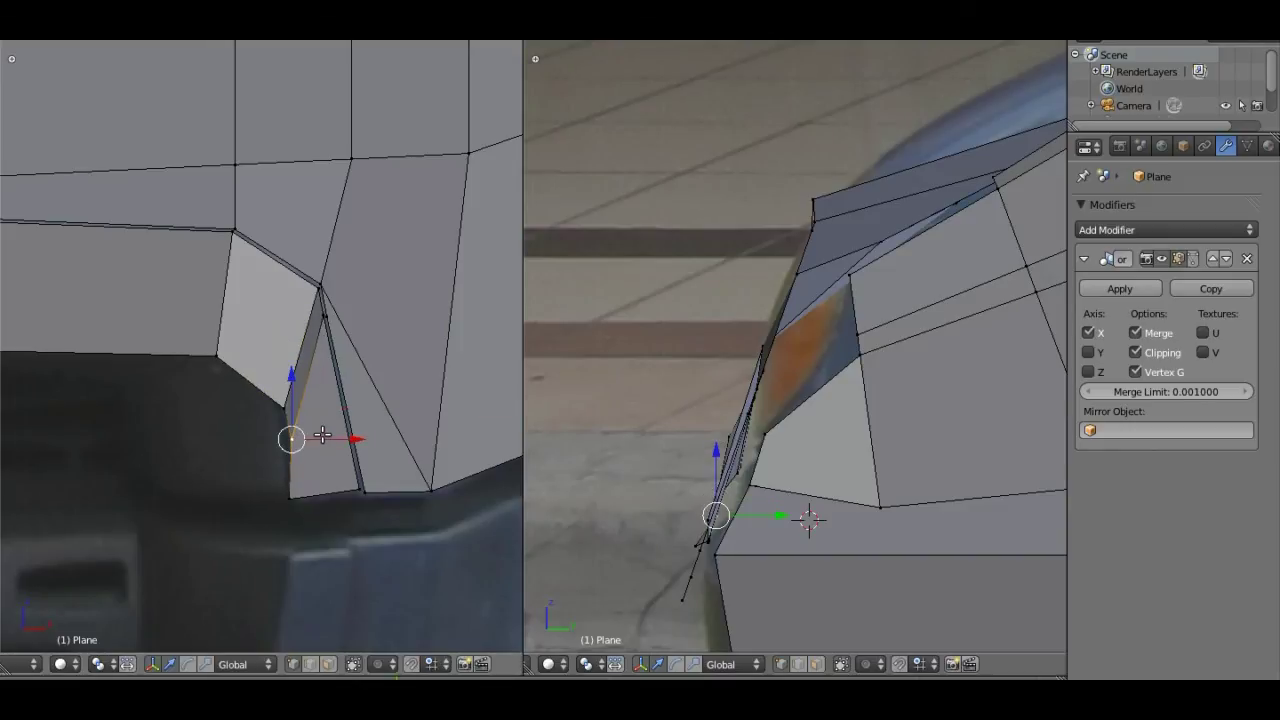
Step: Inspect the mesh from the front and slide the lower front edge loop slightly lengthwise
scroll(326, 424, "down", 2)
scroll(340, 379, "down", 2)
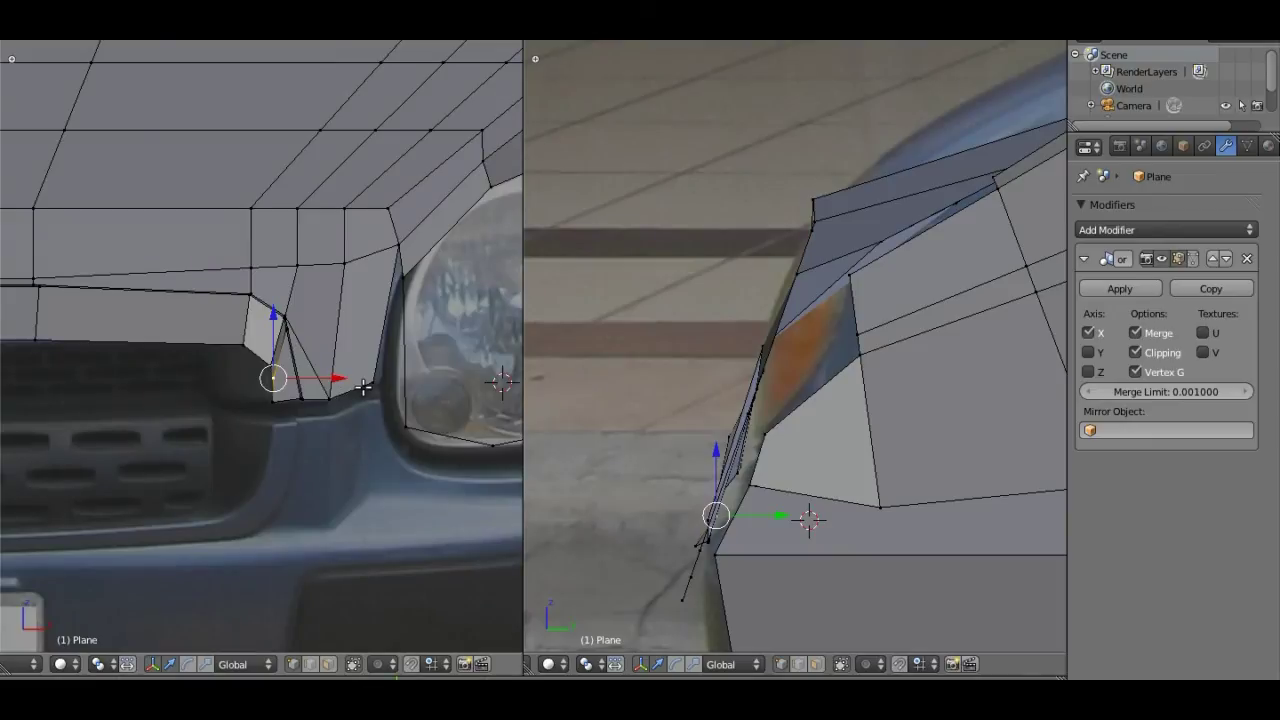
scroll(363, 387, "down", 3)
mouse_move(309, 360)
middle_mouse_down()
mouse_move(179, 364)
mouse_move(194, 331)
mouse_move(270, 360)
mouse_move(261, 427)
mouse_move(223, 369)
mouse_move(224, 352)
mouse_move(260, 343)
middle_mouse_up()
scroll(224, 352, "up", 2)
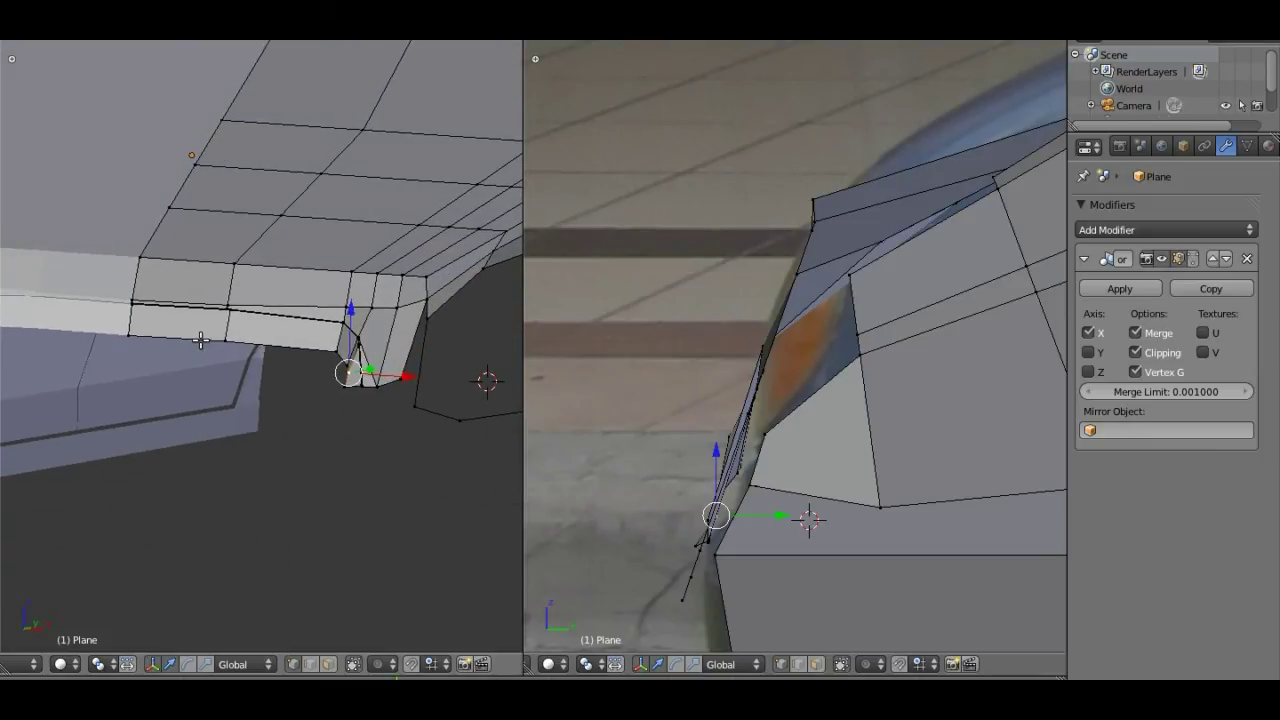
right_click(232, 341, "alt")
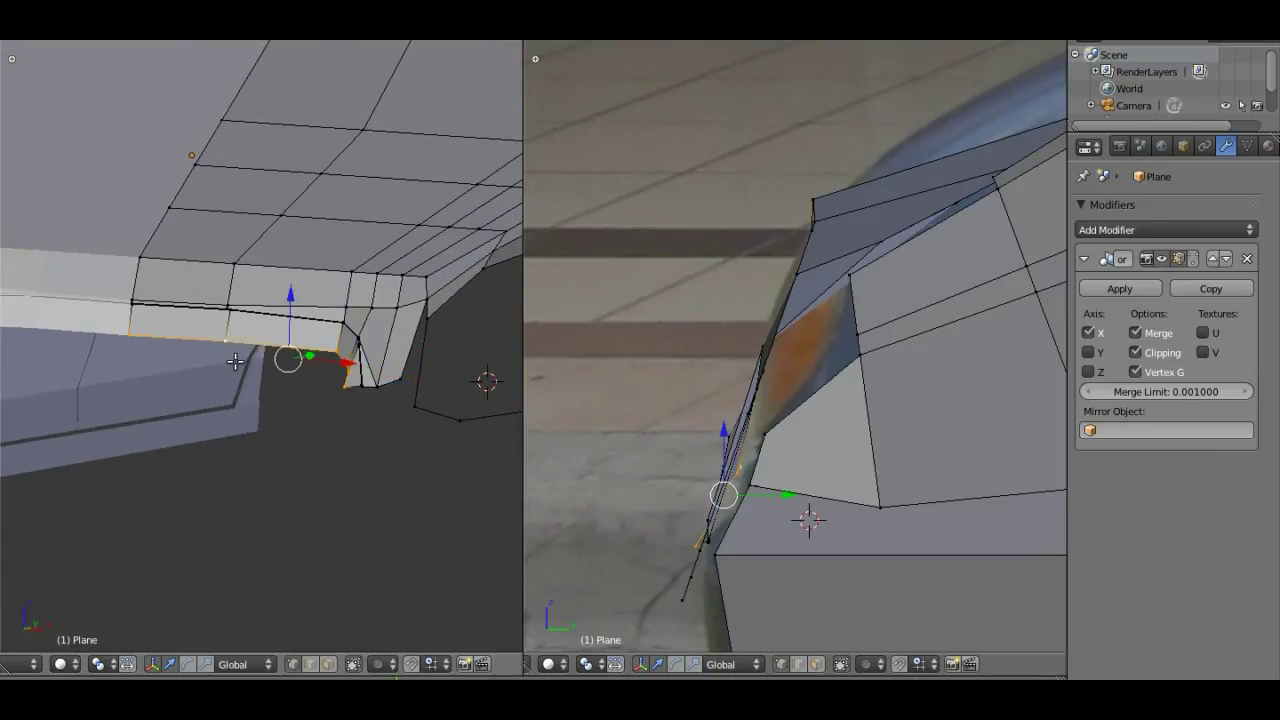
mouse_move(329, 346)
middle_mouse_down()
mouse_move(292, 362)
mouse_move(341, 370)
middle_mouse_up()
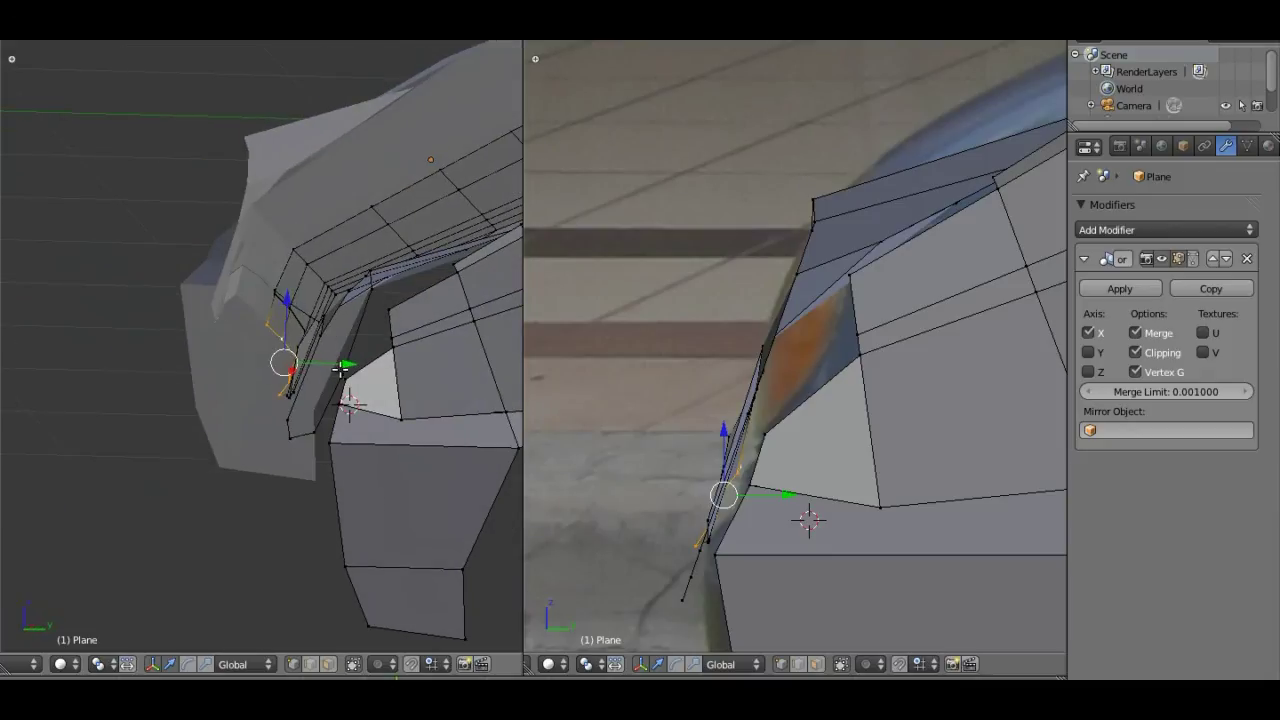
left_click_drag(348, 364, 347, 366)
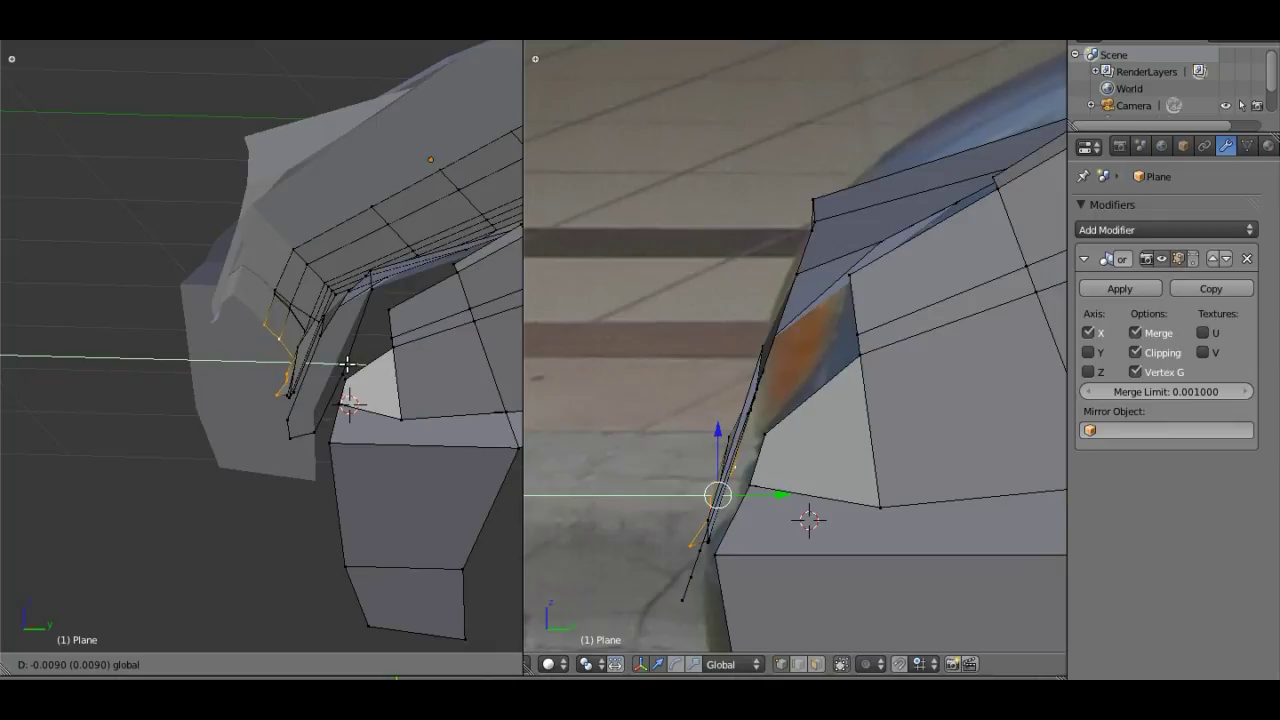
left_click(347, 366)
Step: From below, move the loop's edge and the neighbouring bumper-line edge along Y
mouse_move(347, 366)
middle_mouse_down()
mouse_move(382, 458)
mouse_move(325, 410)
mouse_move(309, 333)
middle_mouse_up()
right_click(323, 374, "alt")
key("g")
key("y")
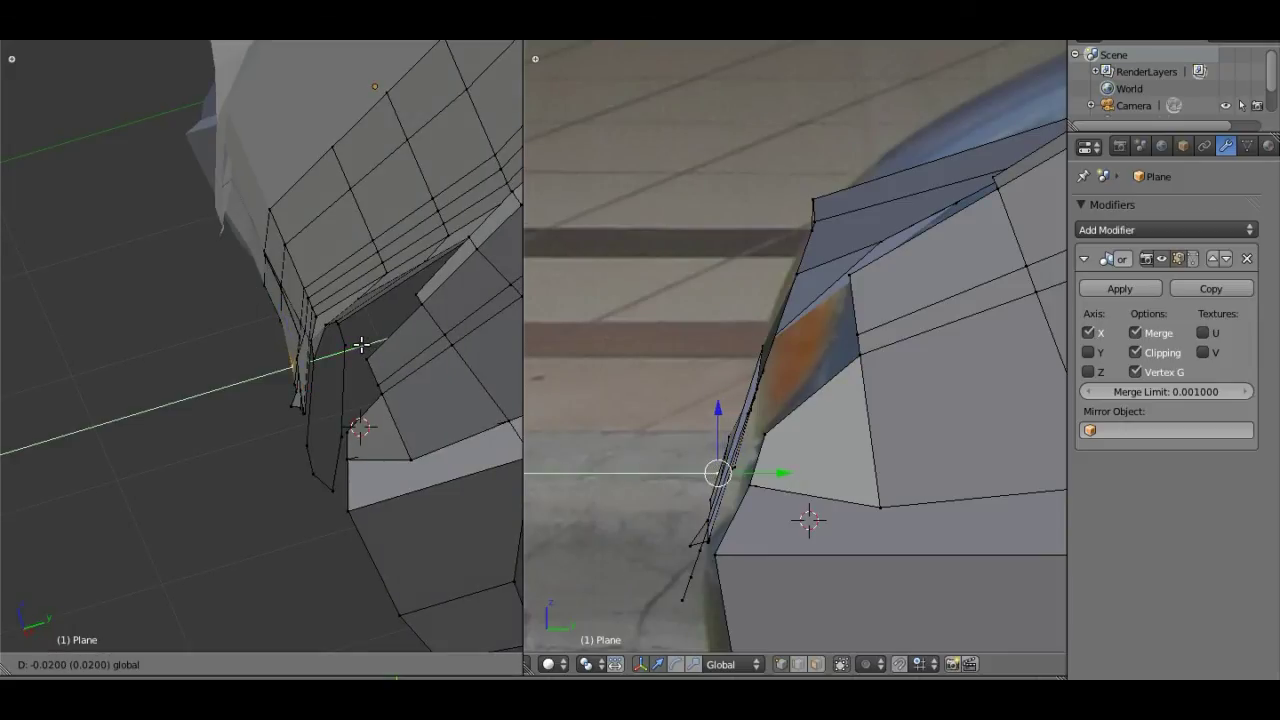
left_click(363, 345)
mouse_move(363, 345)
middle_mouse_down()
mouse_move(345, 398)
mouse_move(279, 324)
middle_mouse_up()
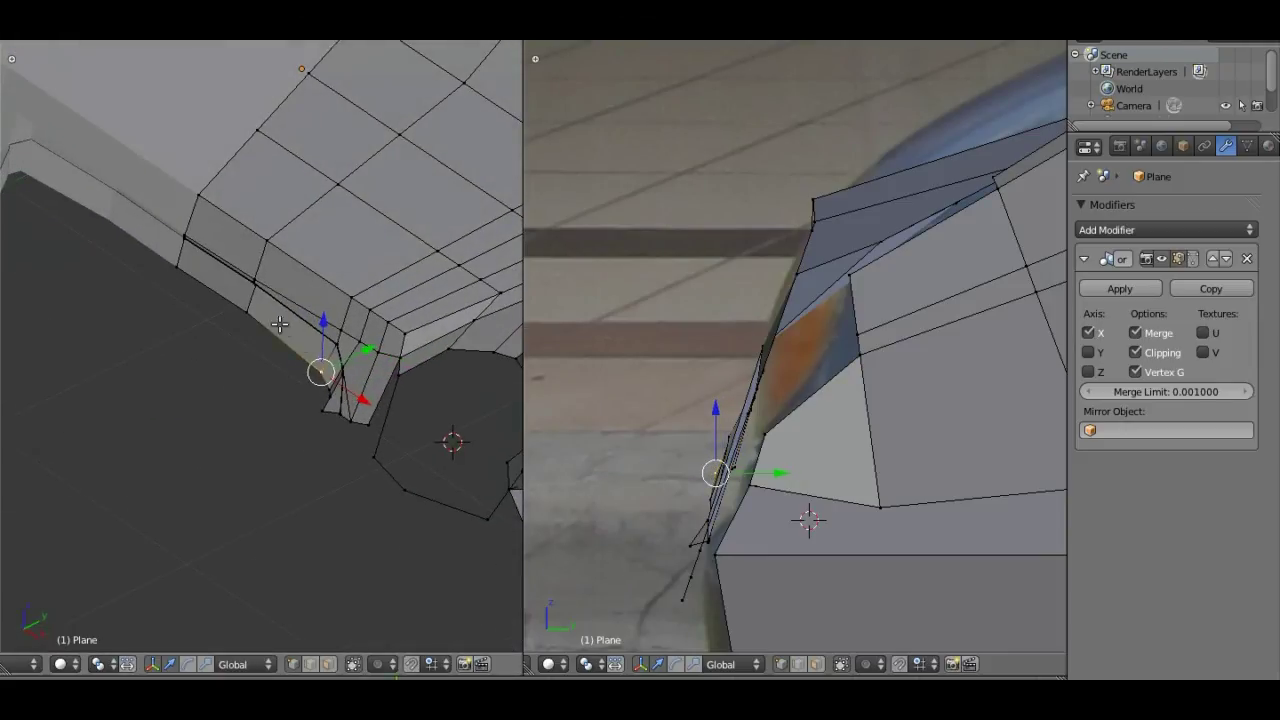
right_click(251, 311)
key("g")
key("y")
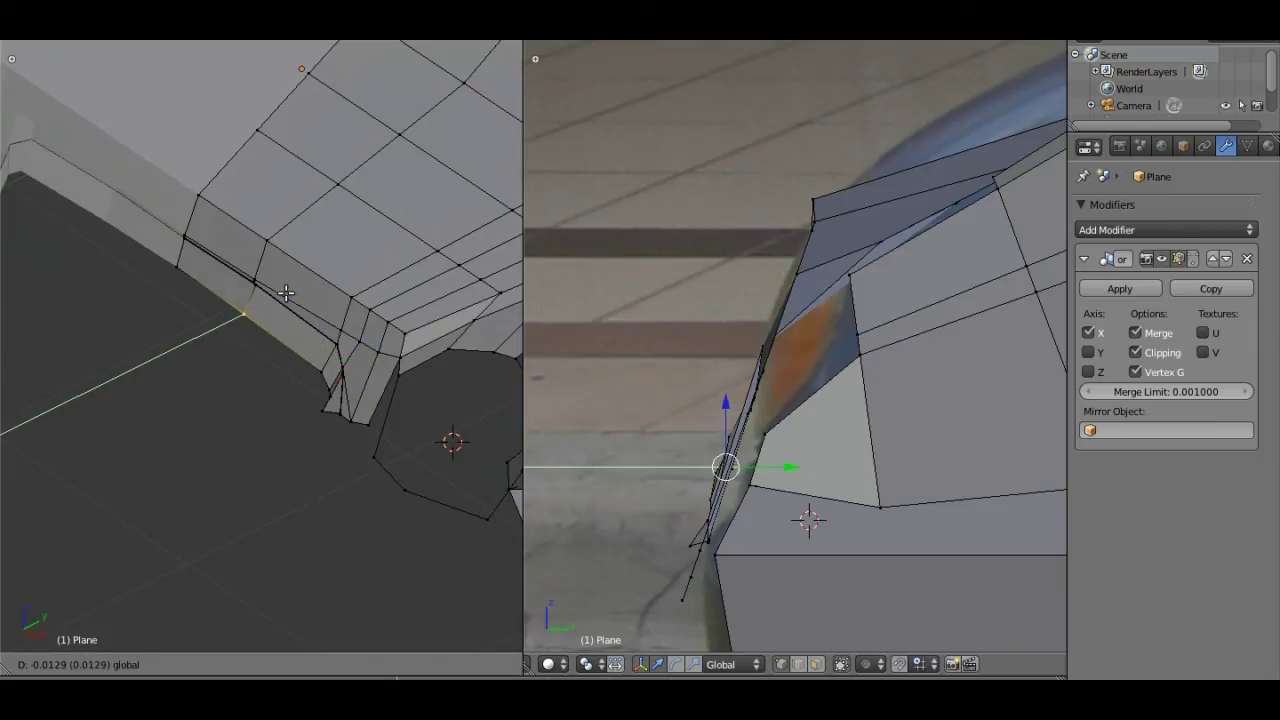
left_click(285, 292)
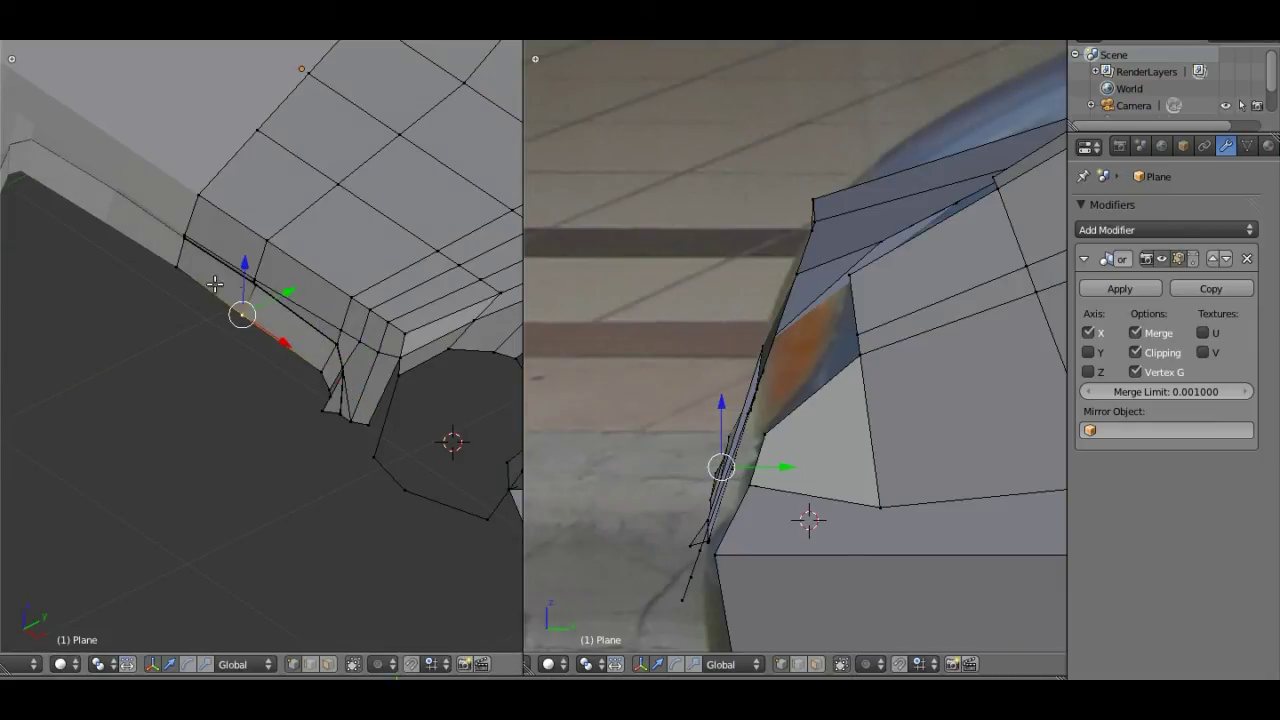
Step: Check the edited edge, then switch to front orthographic view over the front photo
mouse_move(338, 388)
middle_mouse_down()
mouse_move(423, 323)
mouse_move(306, 386)
mouse_move(154, 254)
mouse_move(163, 263)
middle_mouse_up()
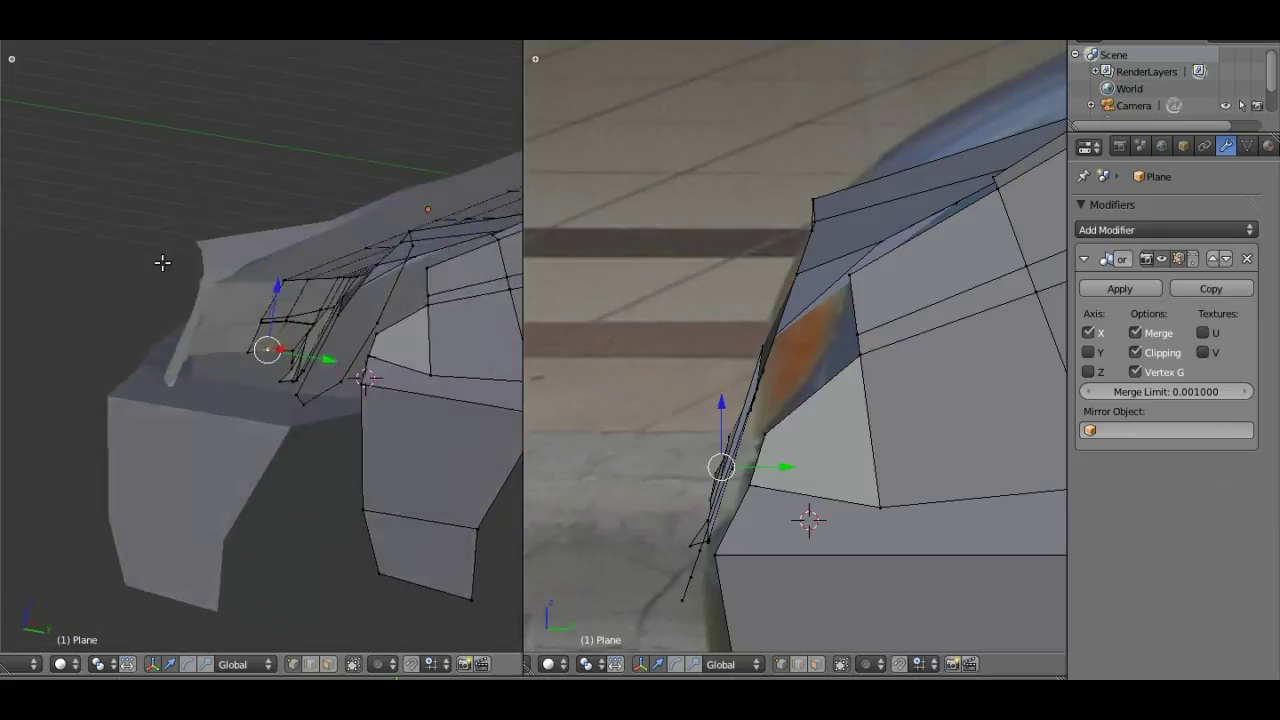
key("KP_1")
key("KP_5")
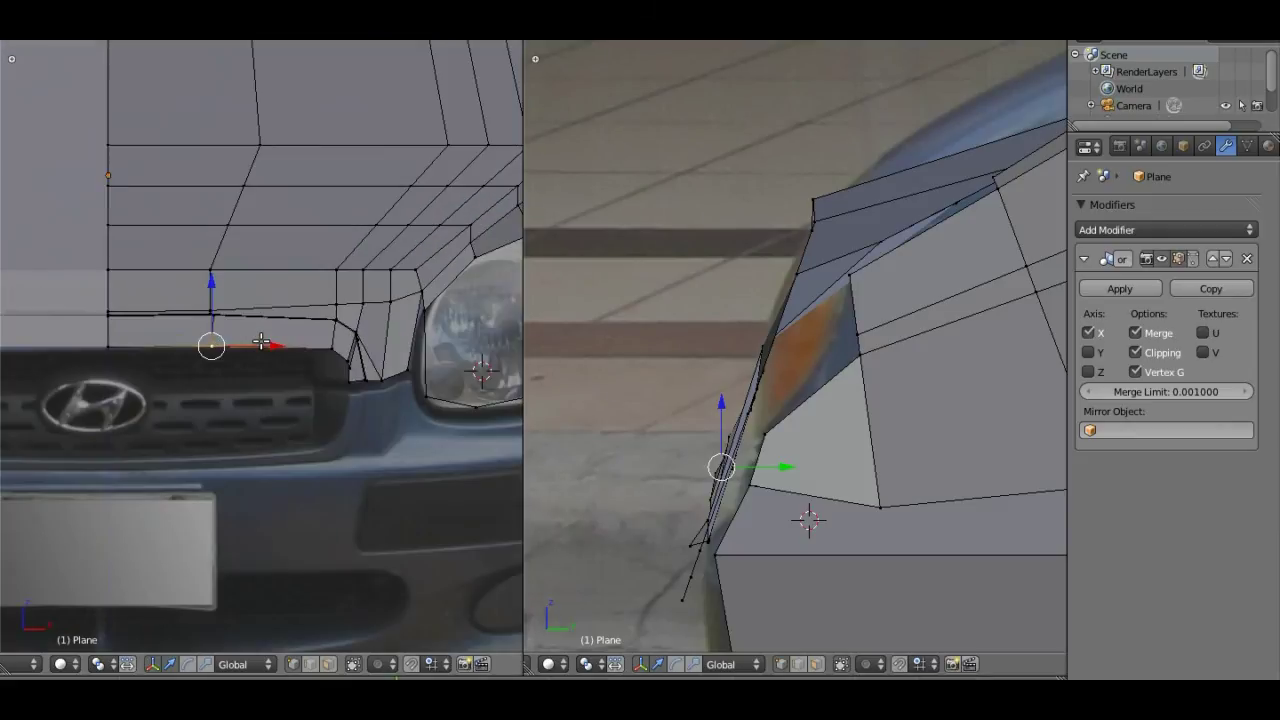
scroll(260, 342, "down", 3)
scroll(349, 295, "down", 2)
scroll(278, 364, "up", 5)
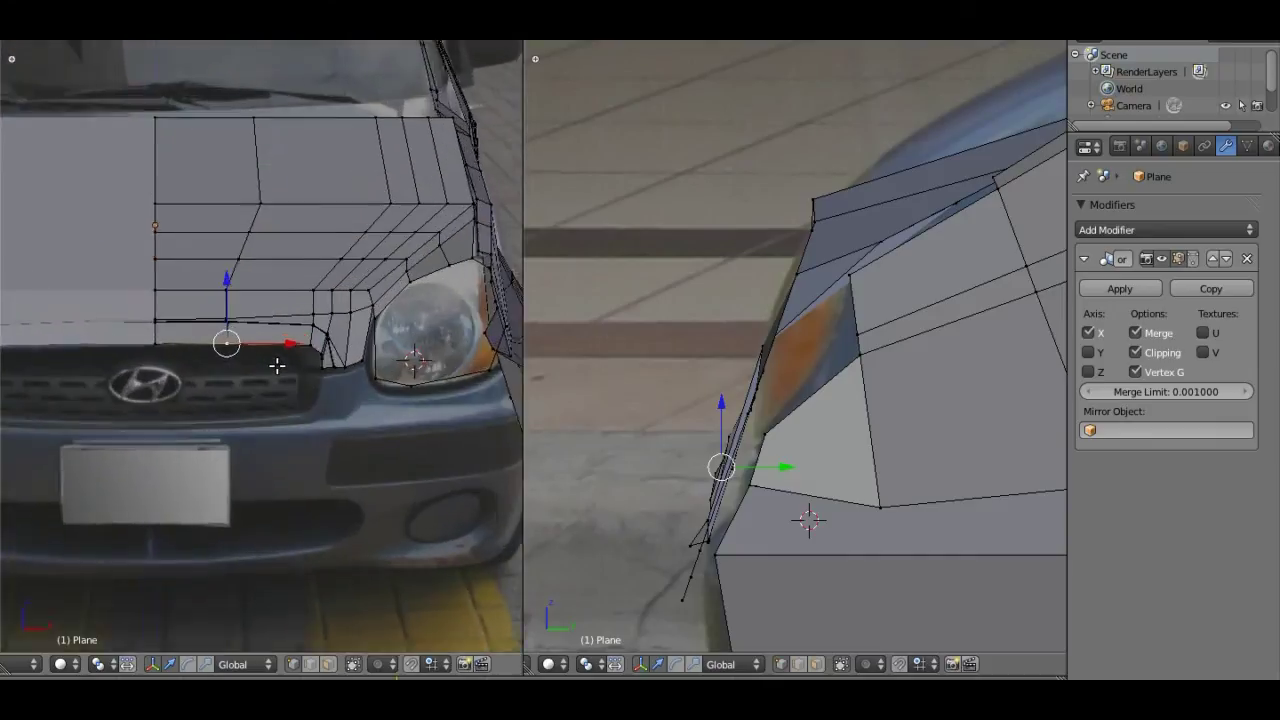
scroll(326, 391, "up", 1)
middle_click_drag(344, 403, 235, 341)
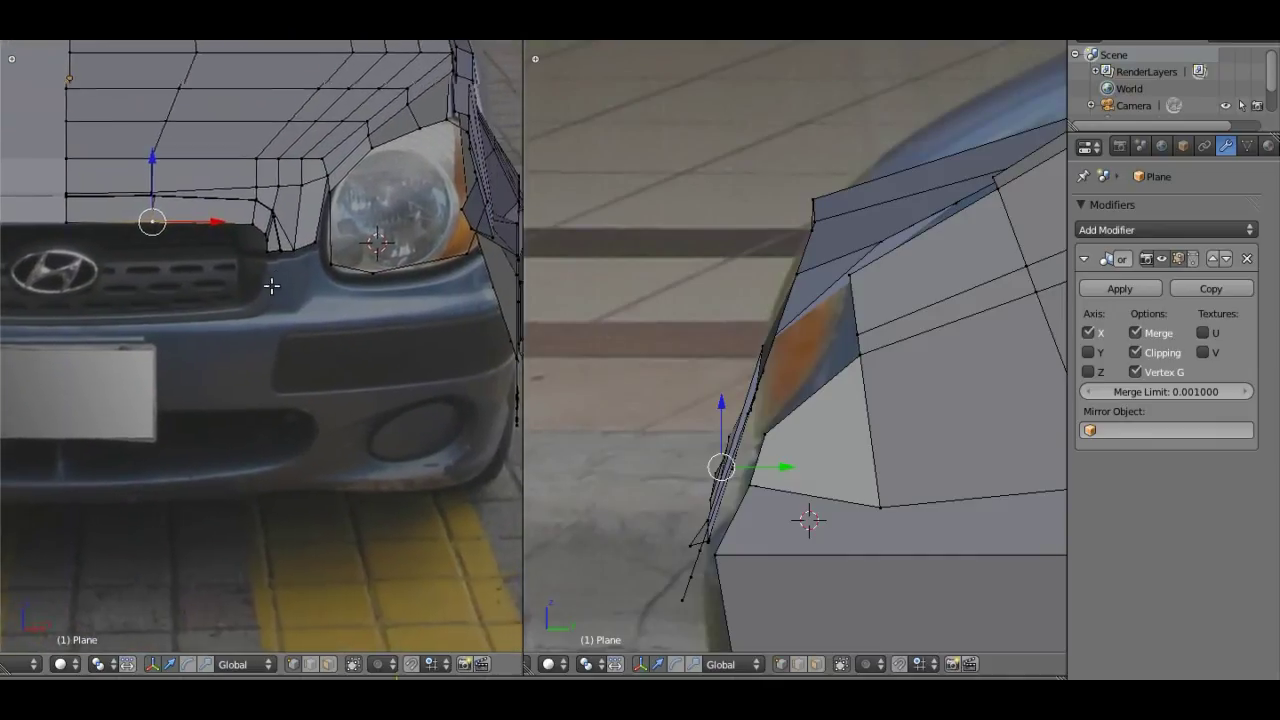
scroll(235, 341, "down", 2)
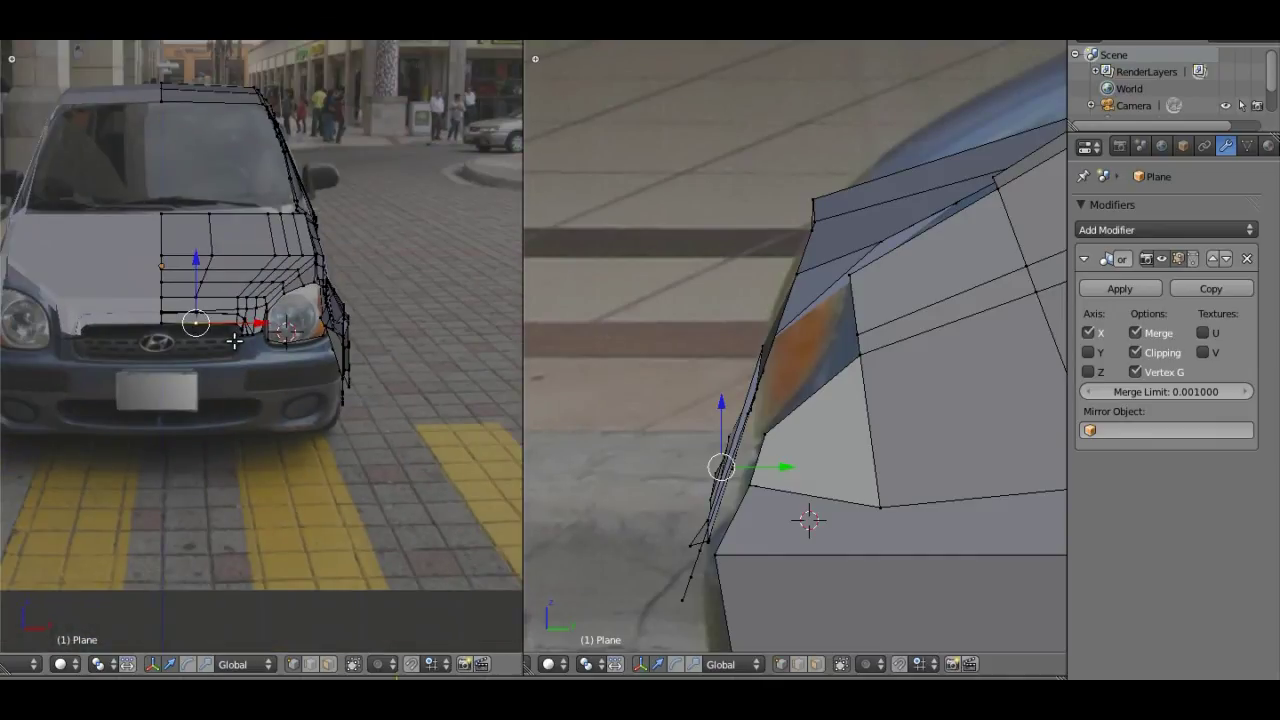
scroll(235, 341, "down", 2)
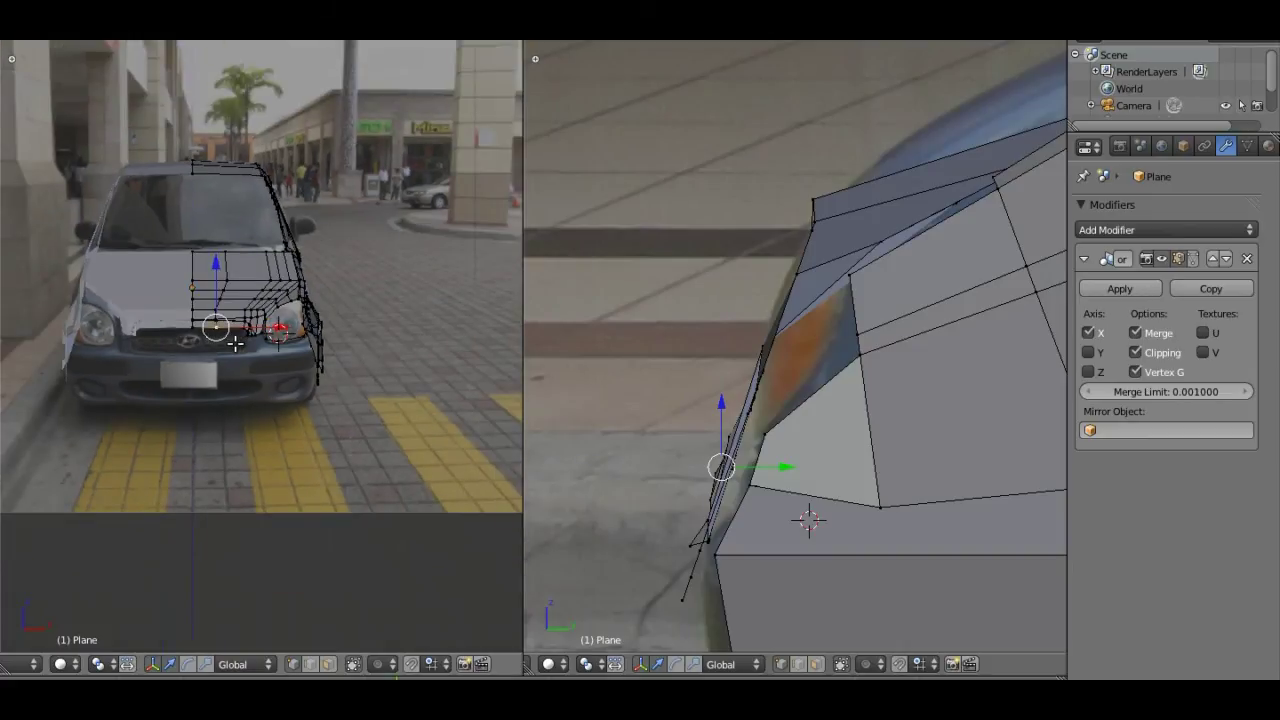
scroll(235, 342, "down", 1)
middle_click_drag(171, 346, 227, 358, "shift")
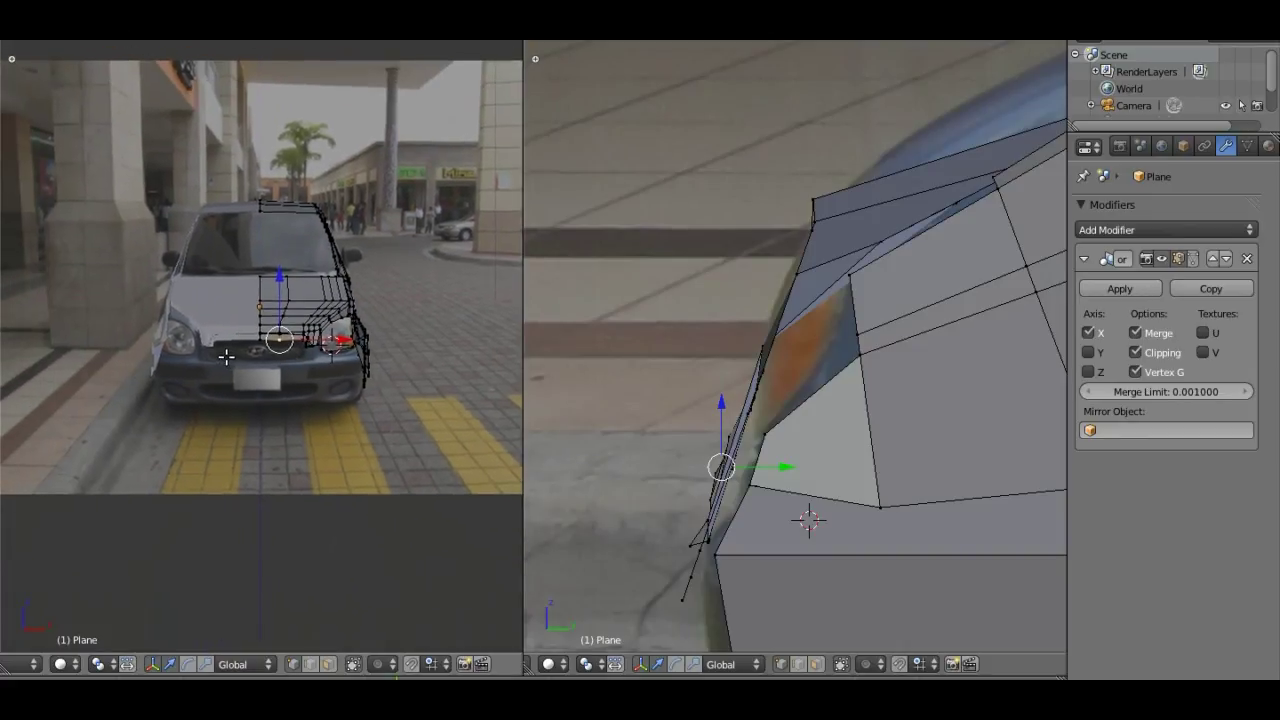
mouse_move(406, 314)
middle_mouse_down()
mouse_move(297, 327)
mouse_move(385, 413)
mouse_move(266, 449)
mouse_move(369, 523)
mouse_move(317, 383)
mouse_move(185, 370)
middle_mouse_up()
Step: From a side angle, move a wheel-arch vertex and select the face above the arch
scroll(185, 370, "up", 3)
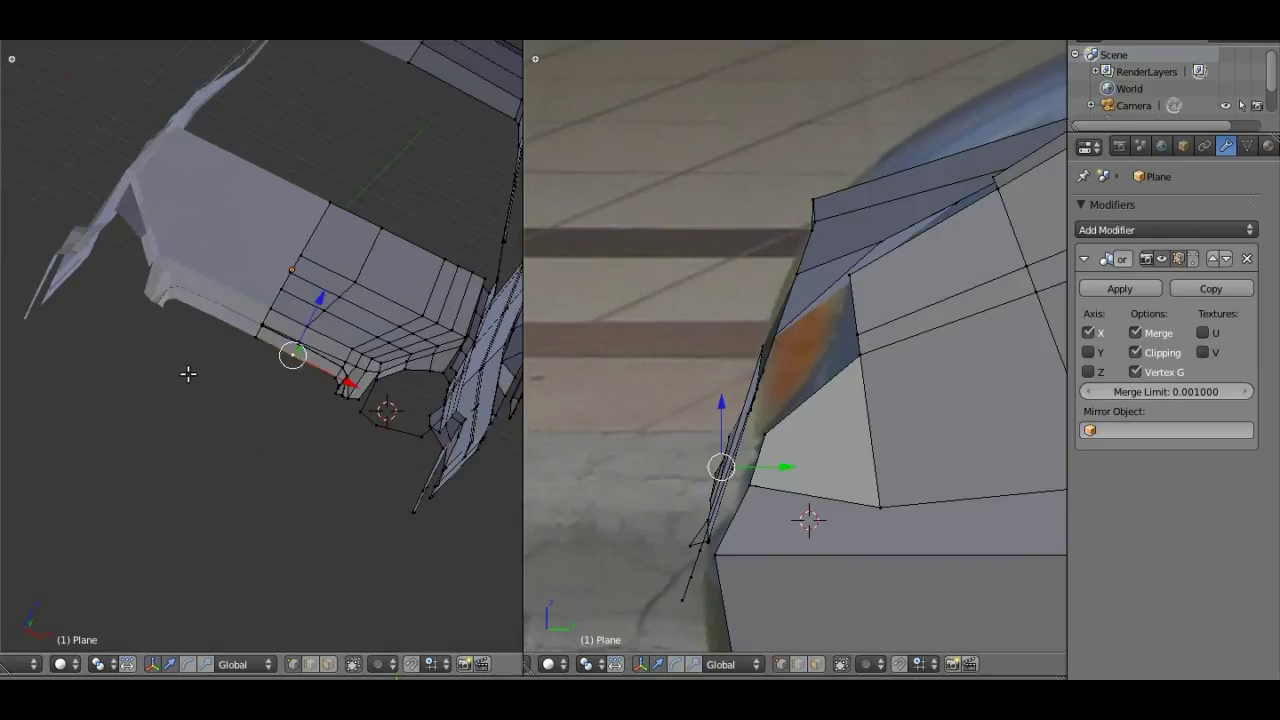
mouse_move(292, 331)
middle_mouse_down()
mouse_move(343, 355)
mouse_move(234, 340)
mouse_move(226, 357)
mouse_move(190, 358)
mouse_move(259, 348)
mouse_move(400, 400)
mouse_move(292, 360)
middle_mouse_up()
scroll(190, 358, "up", 4)
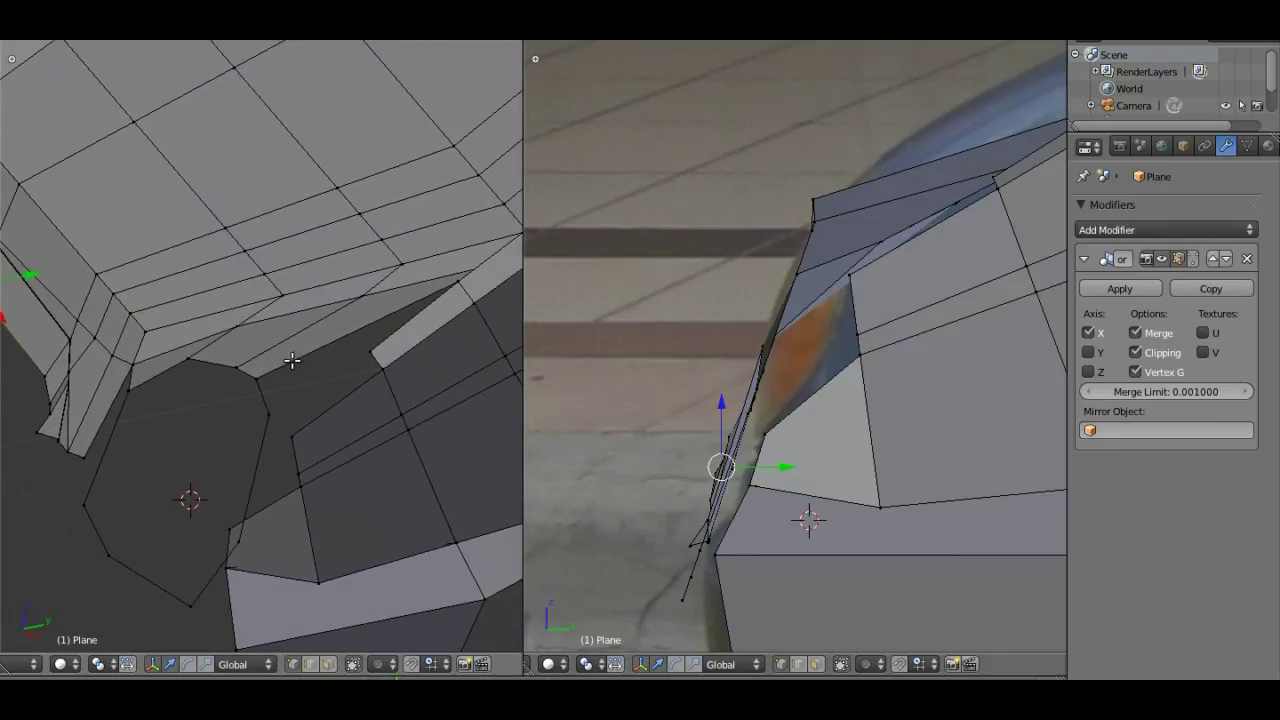
right_click(370, 353)
key("g")
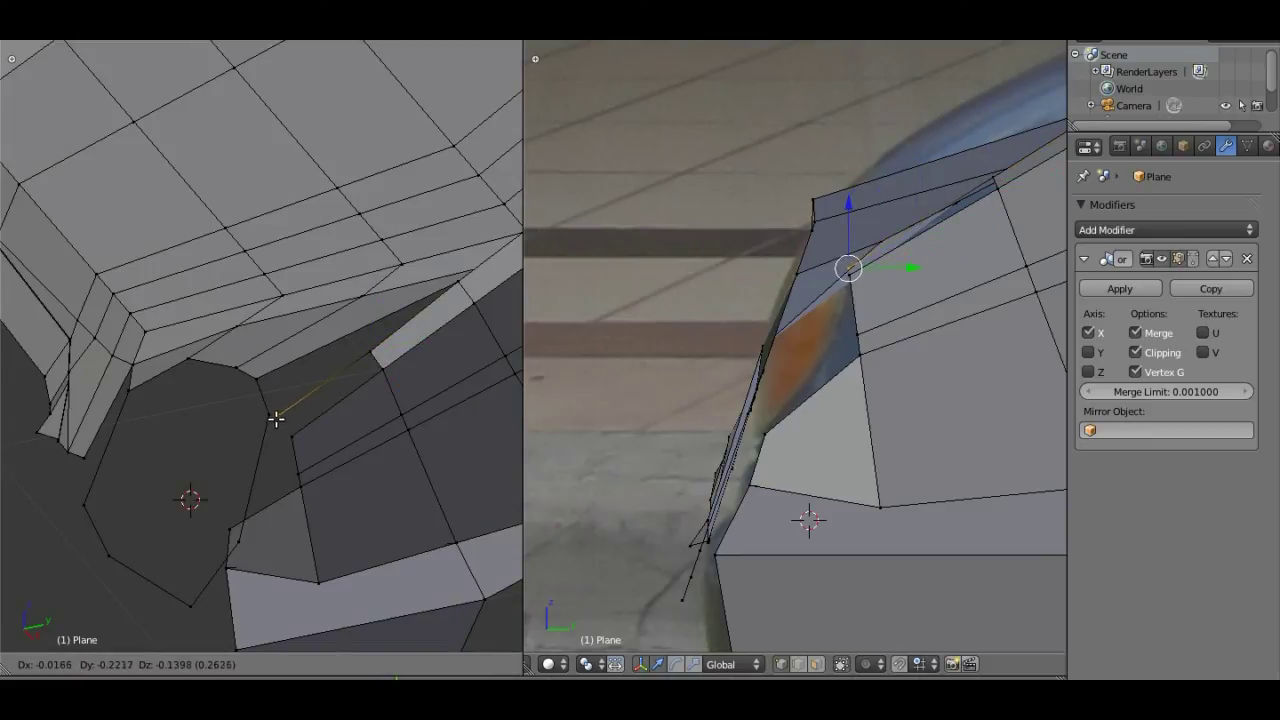
left_click(285, 418)
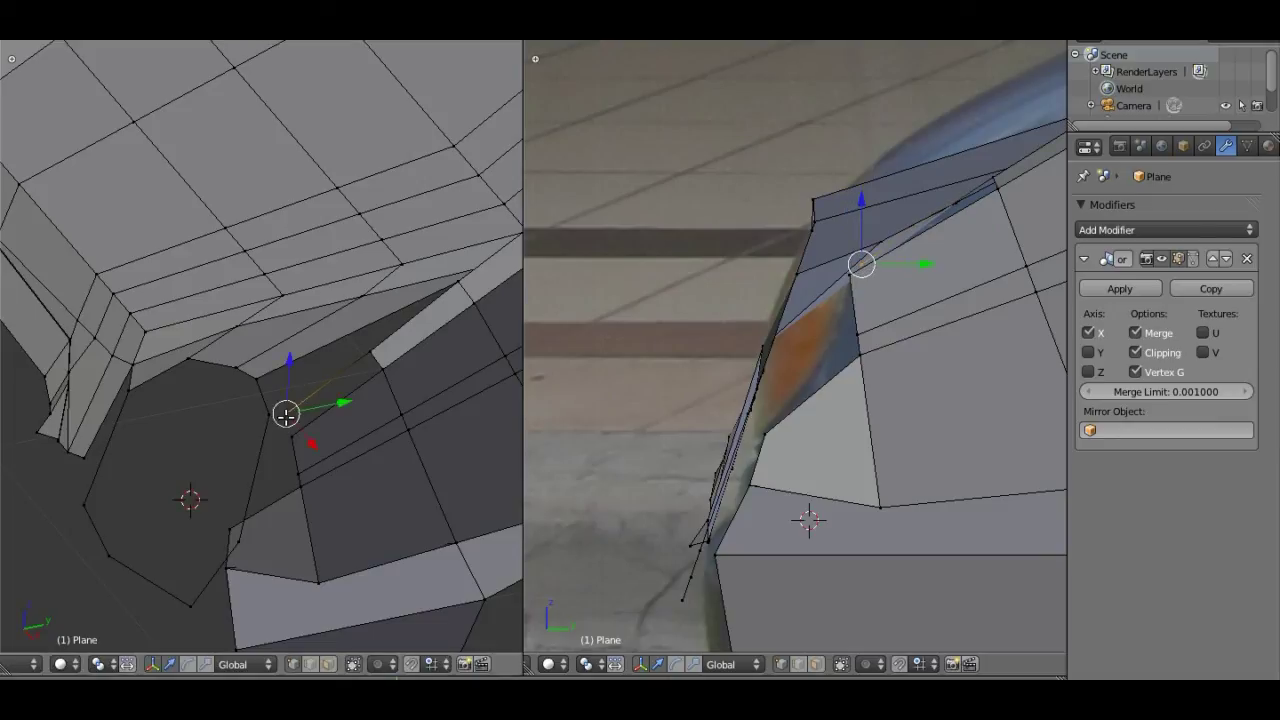
right_click(376, 354, "shift")
right_click(374, 360, "shift")
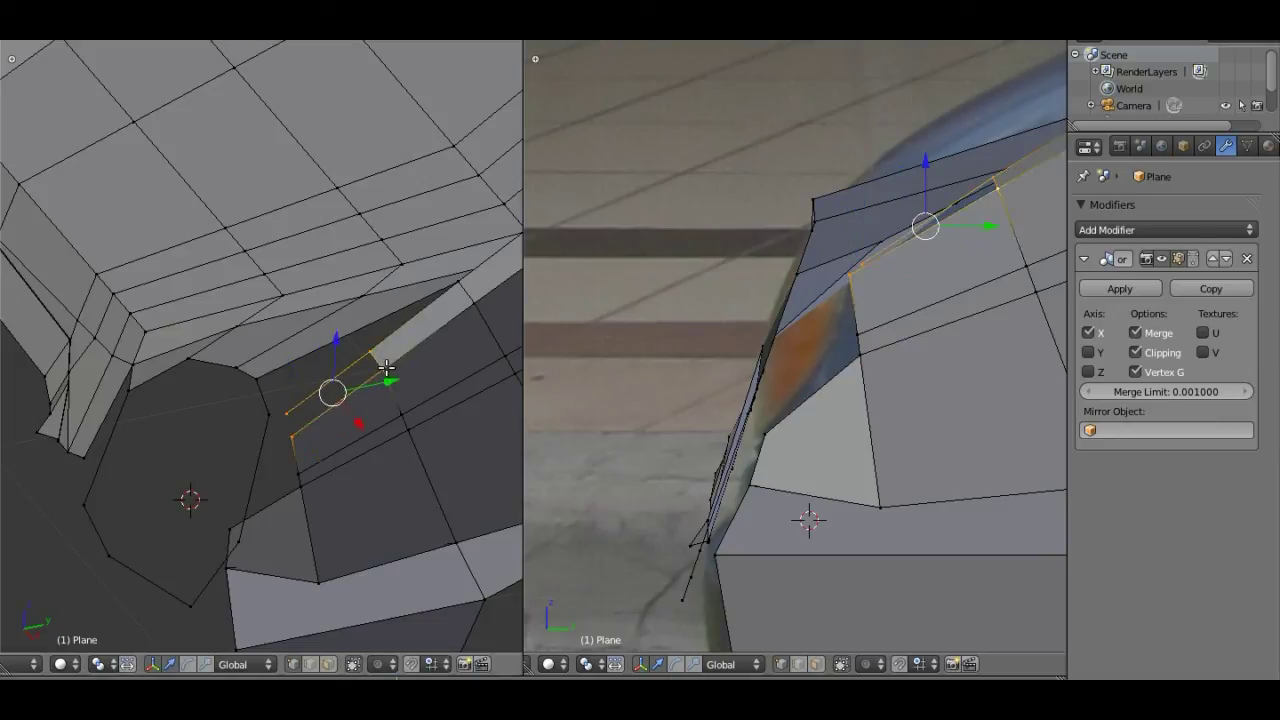
right_click(384, 366, "shift")
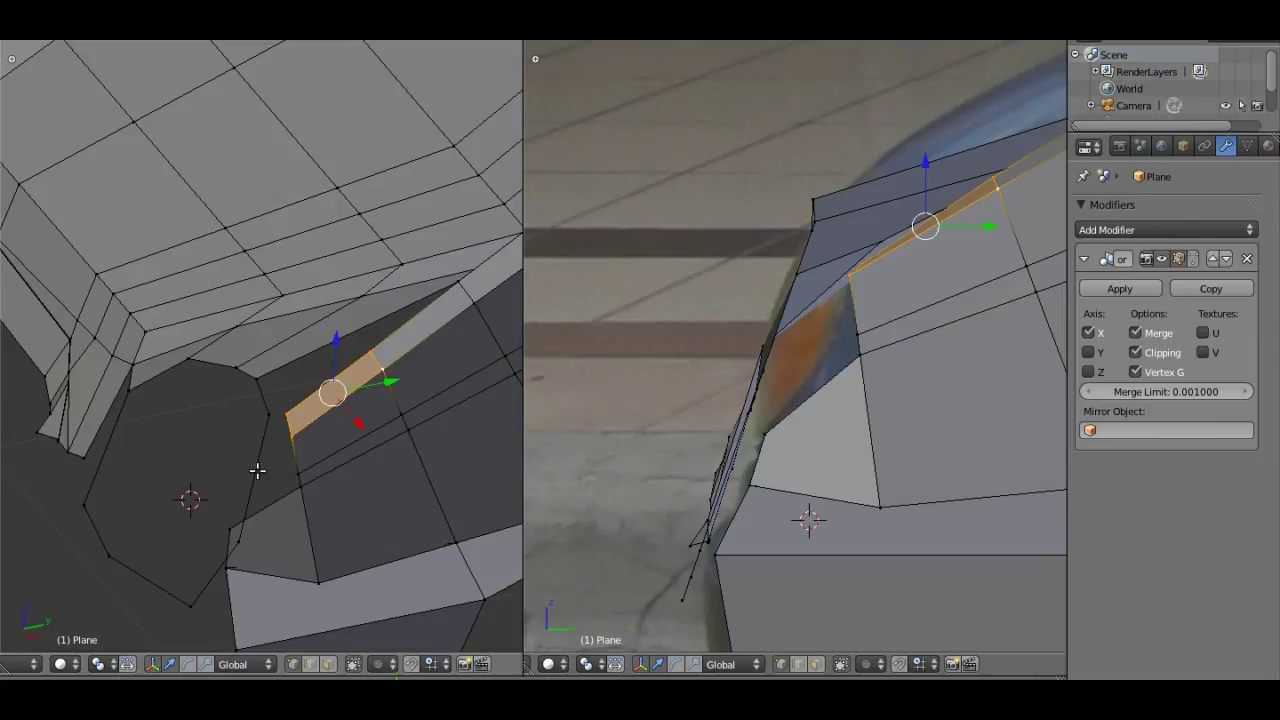
mouse_move(257, 471)
middle_mouse_down()
mouse_move(291, 471)
mouse_move(266, 423)
mouse_move(291, 450)
mouse_move(286, 477)
mouse_move(263, 423)
middle_mouse_up()
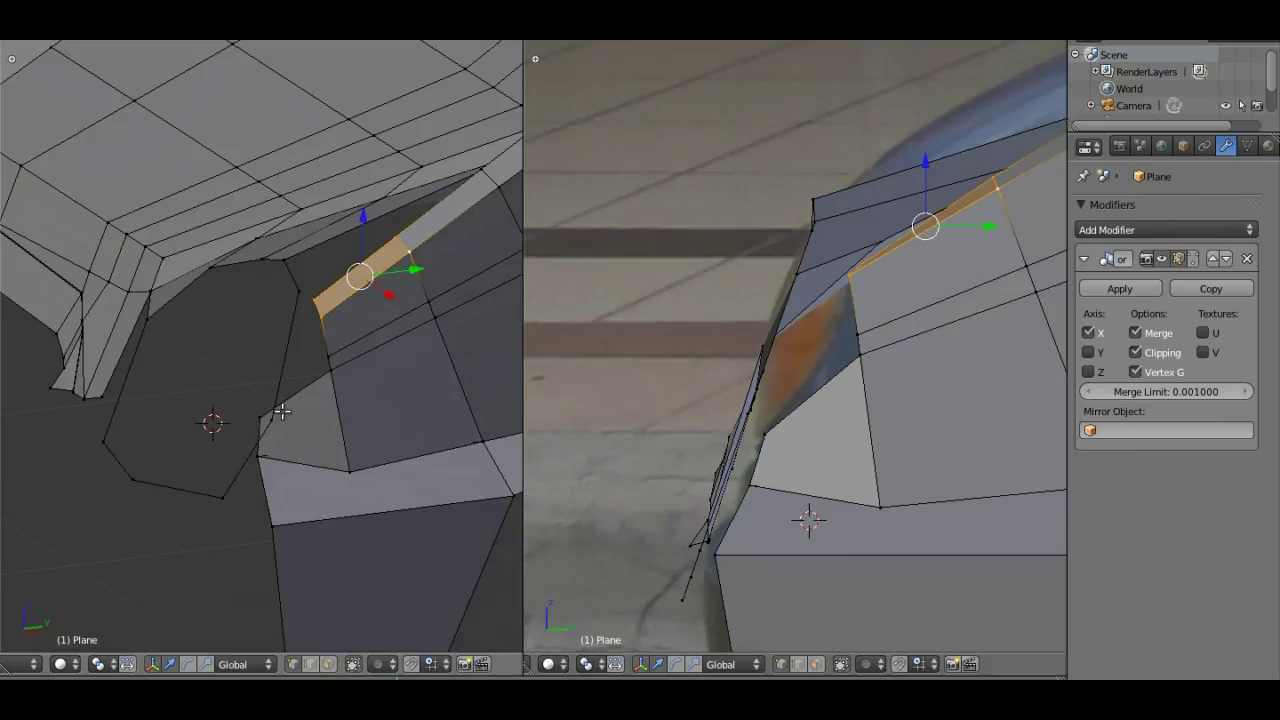
Step: Slide the arch corner vertex along X and inspect the arch from a lower angle
right_click(258, 420)
key("g")
key("x")
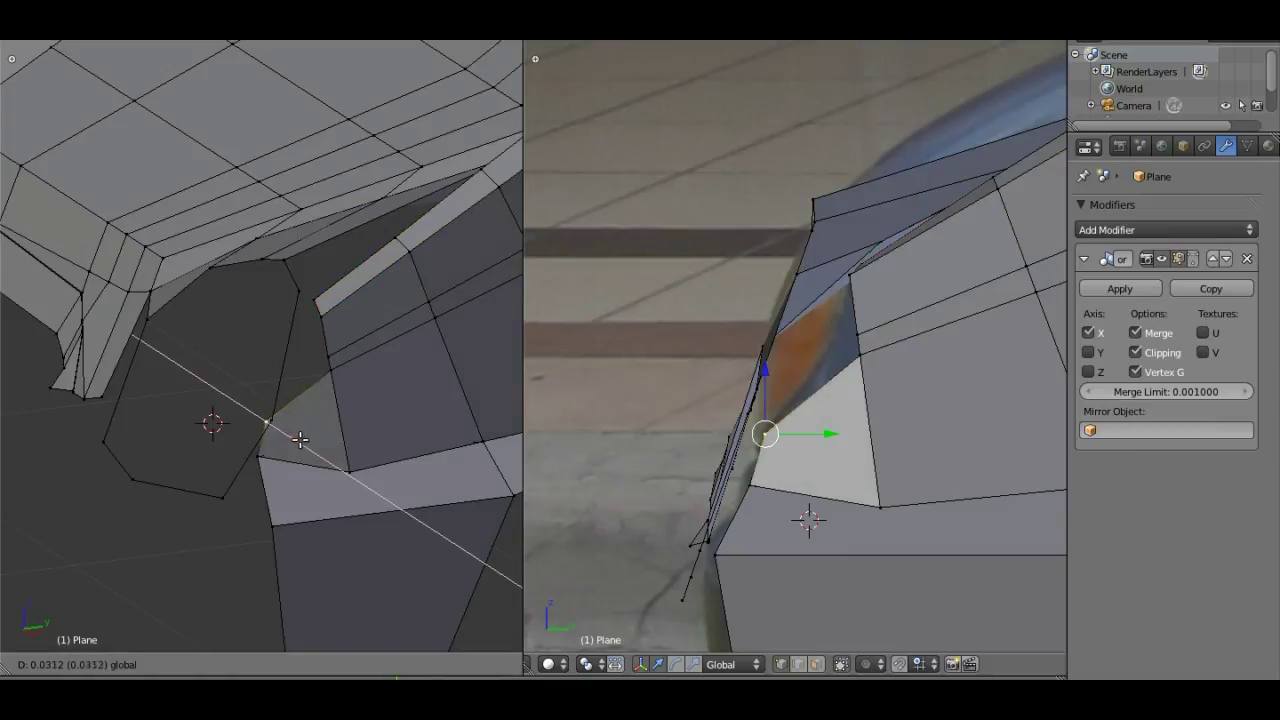
left_click(307, 441)
mouse_move(343, 280)
middle_mouse_down()
mouse_move(337, 383)
mouse_move(418, 355)
mouse_move(341, 373)
middle_mouse_up()
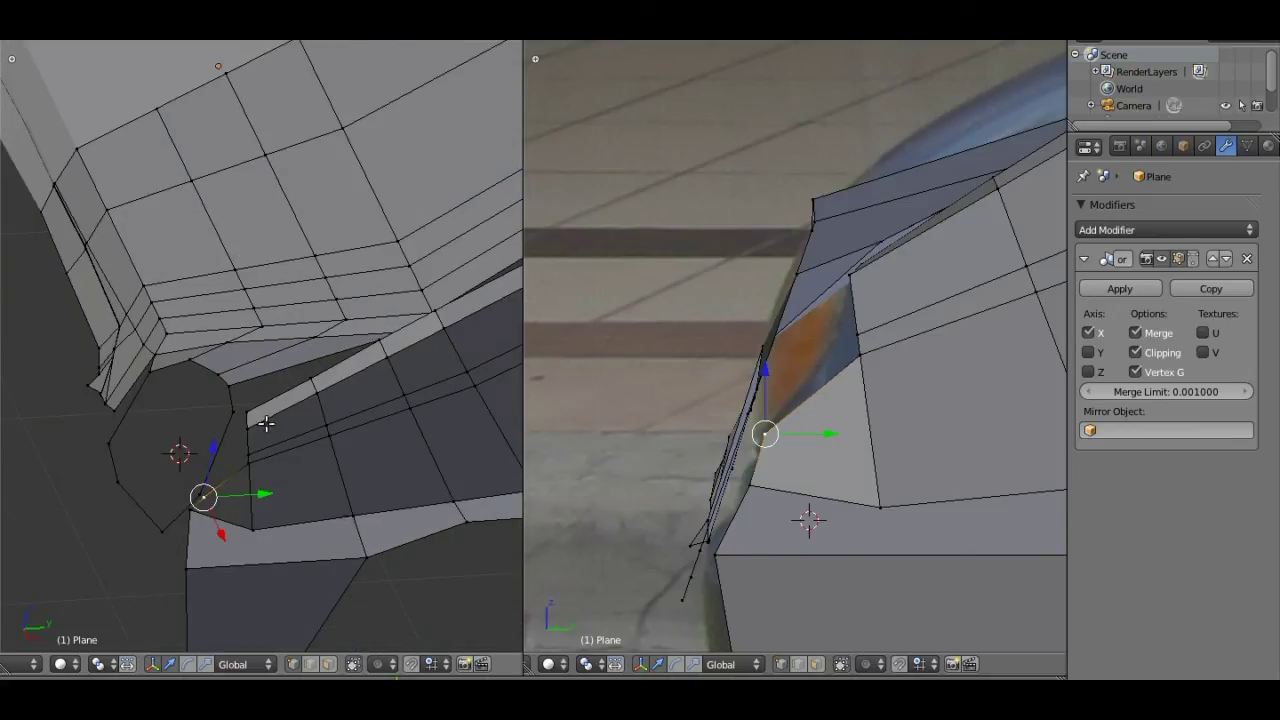
middle_click_drag(232, 422, 238, 425)
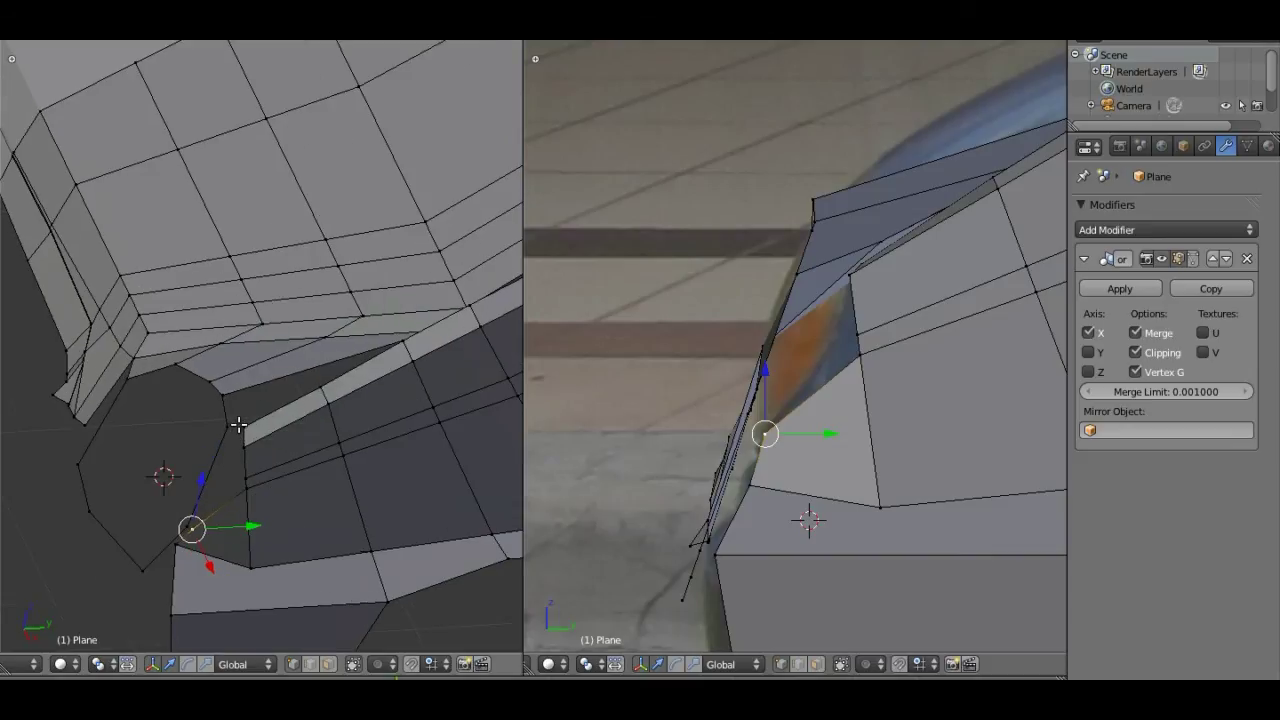
scroll(238, 425, "up", 3)
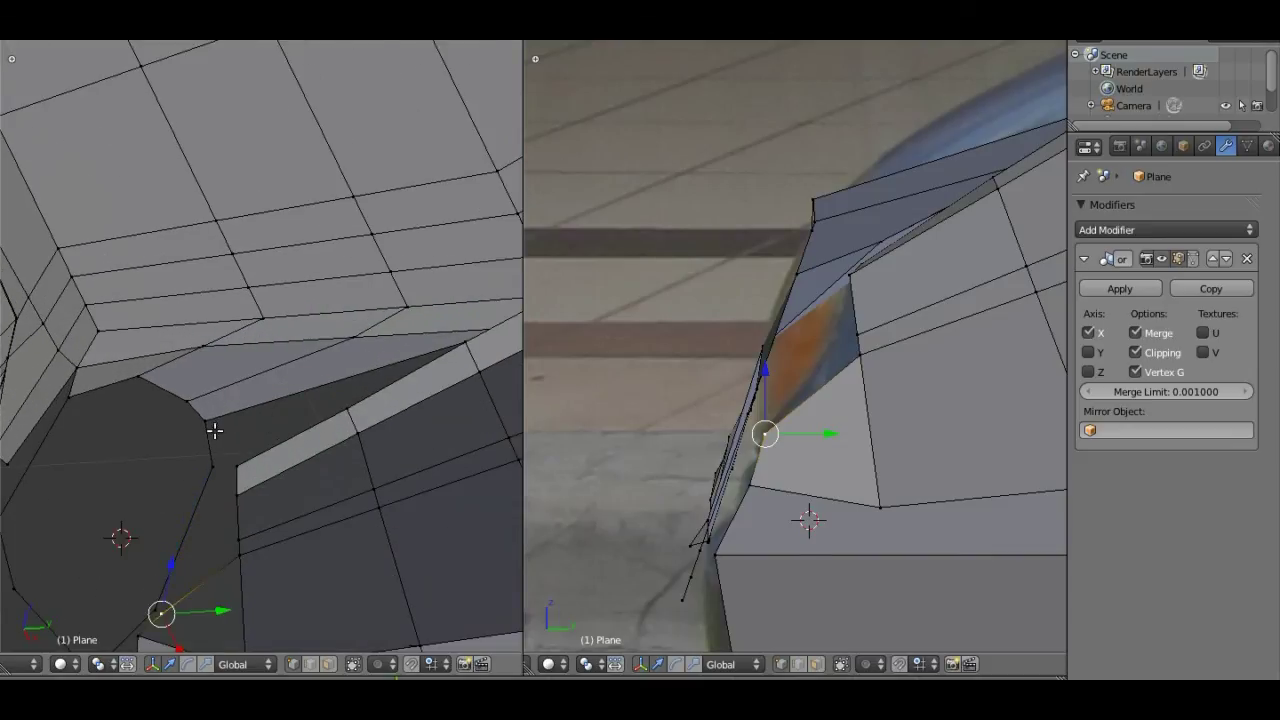
Step: Reposition the arch-corner vertex with vertical and Y-axis moves to match the reference photos
key("ctrl+r")
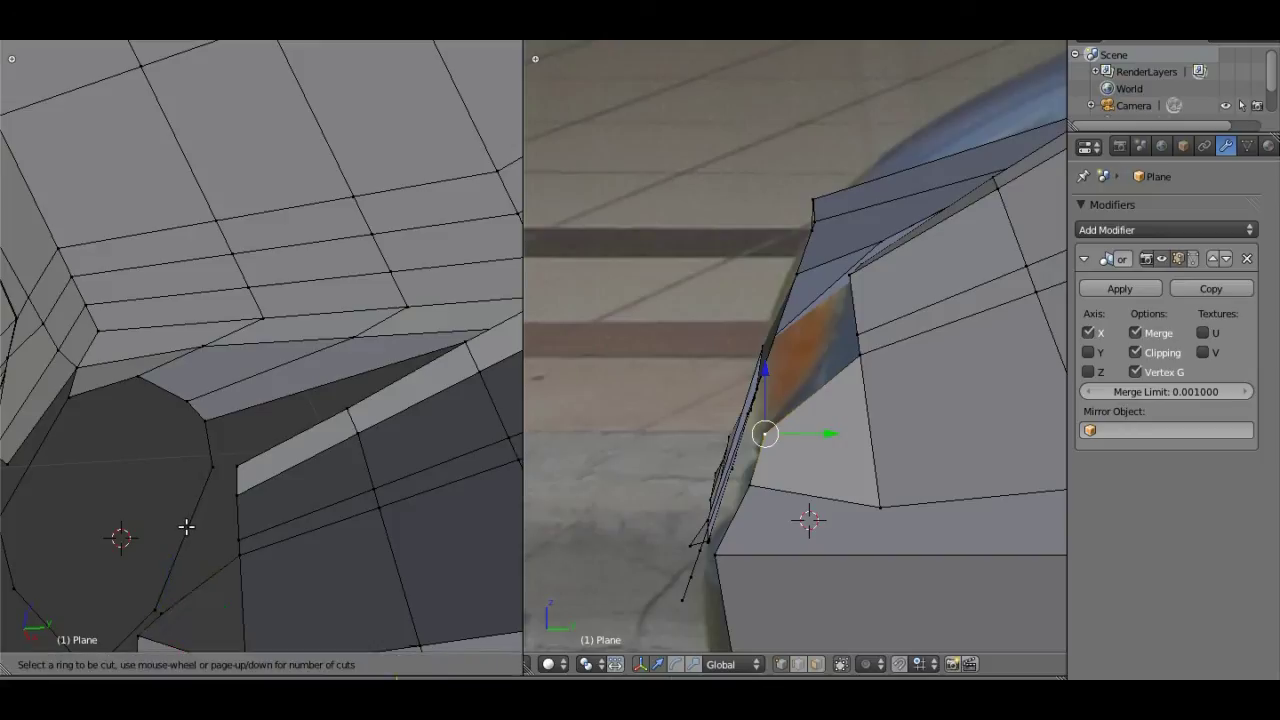
key("Escape")
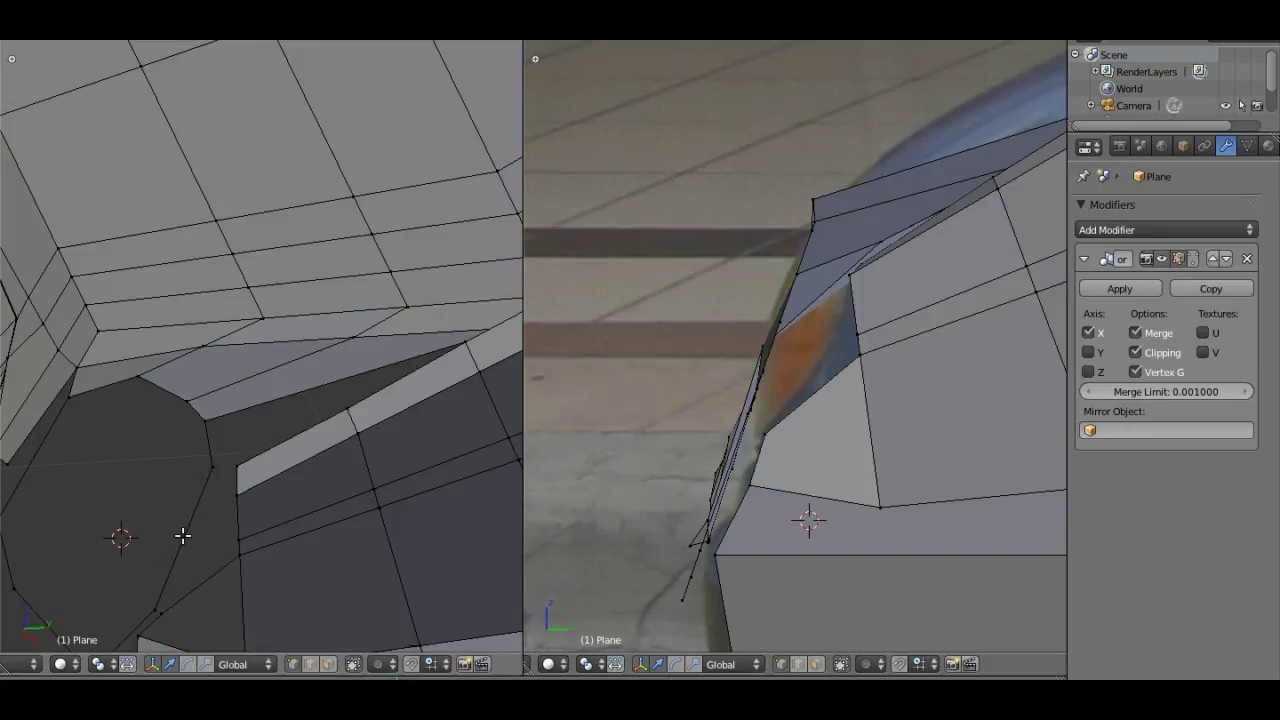
right_click(182, 536)
key("g")
key("z")
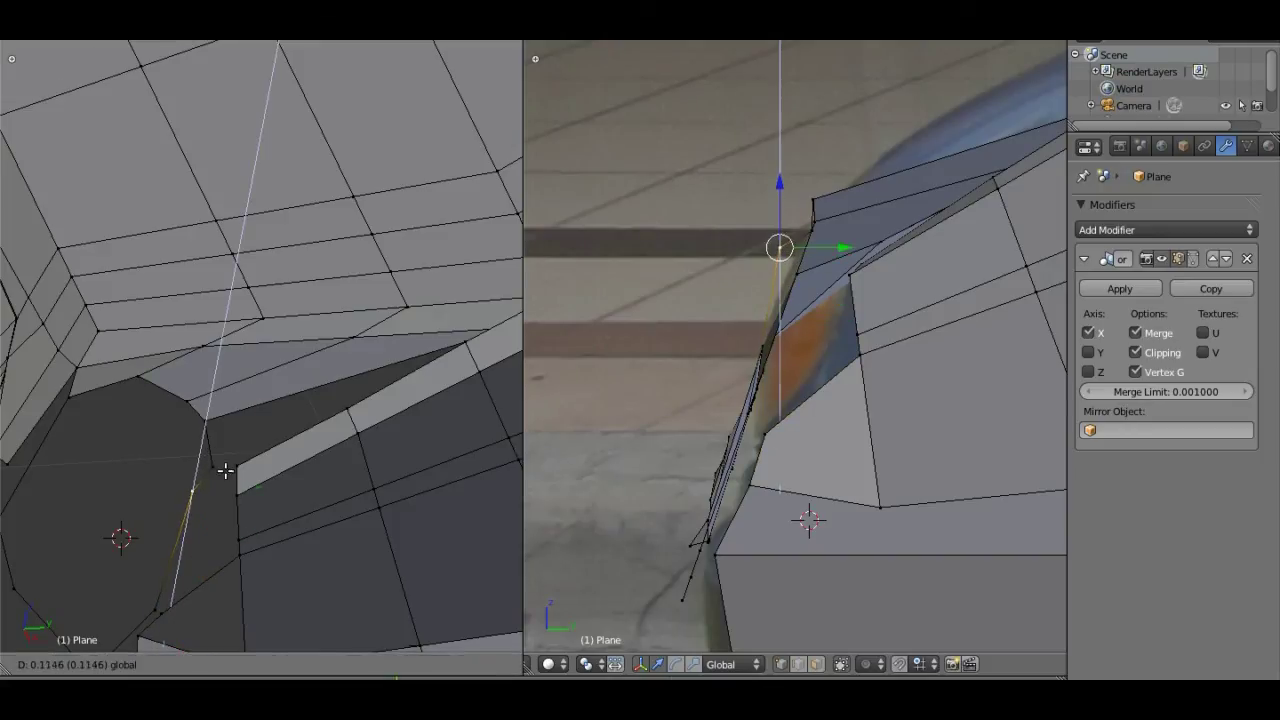
left_click(225, 470)
key("g")
key("y")
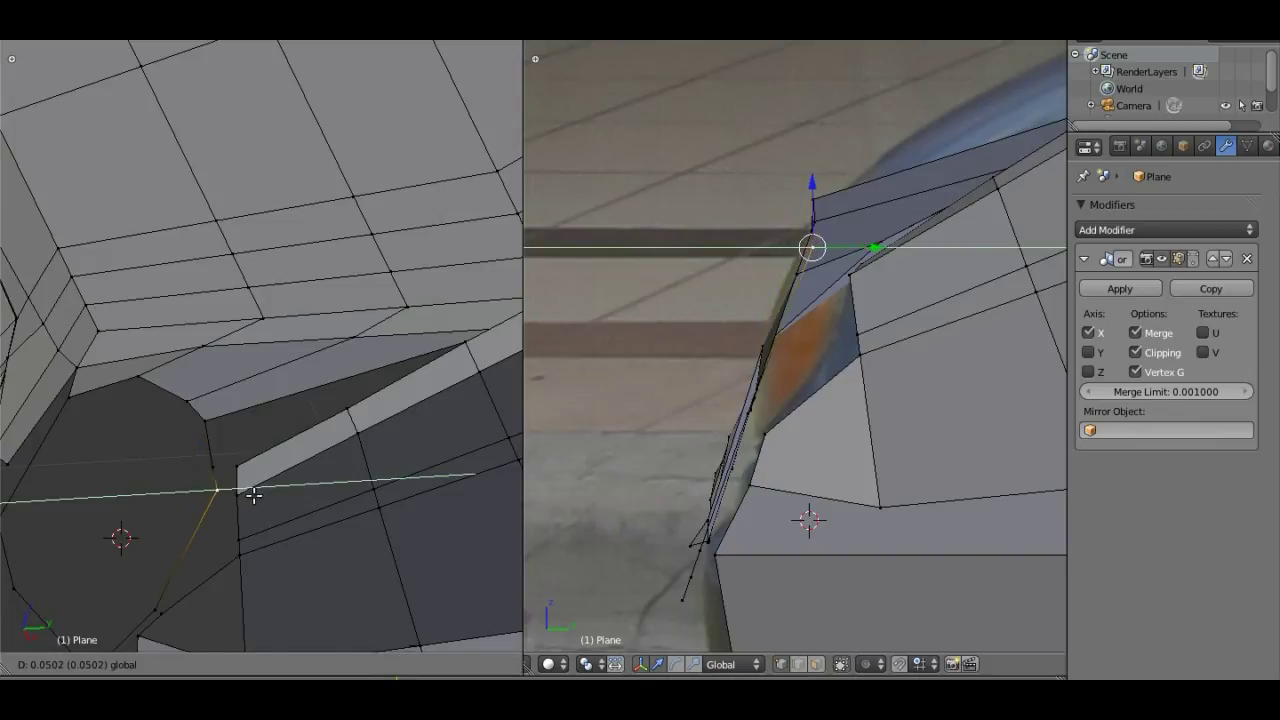
left_click(253, 494)
key("g")
key("z")
left_click(231, 451)
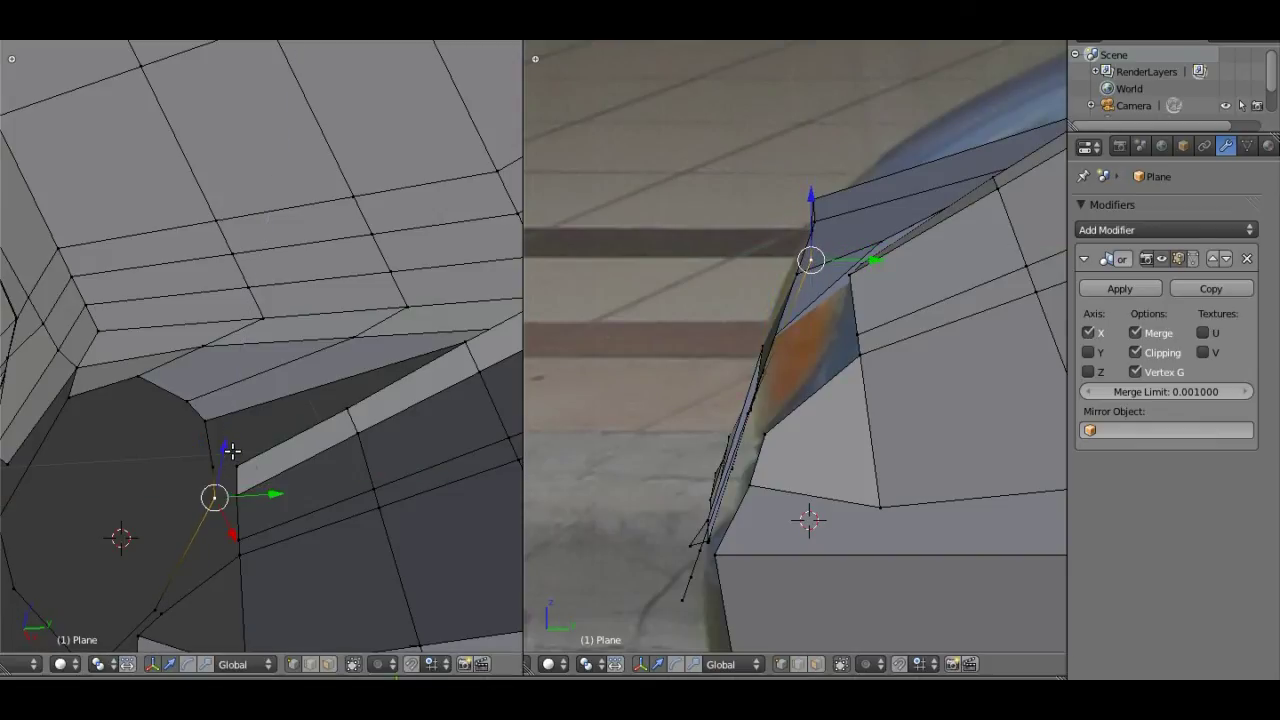
Step: Nudge the vertex along Y and up-right, then fill a small face around it
key("g")
key("y")
left_click(202, 469)
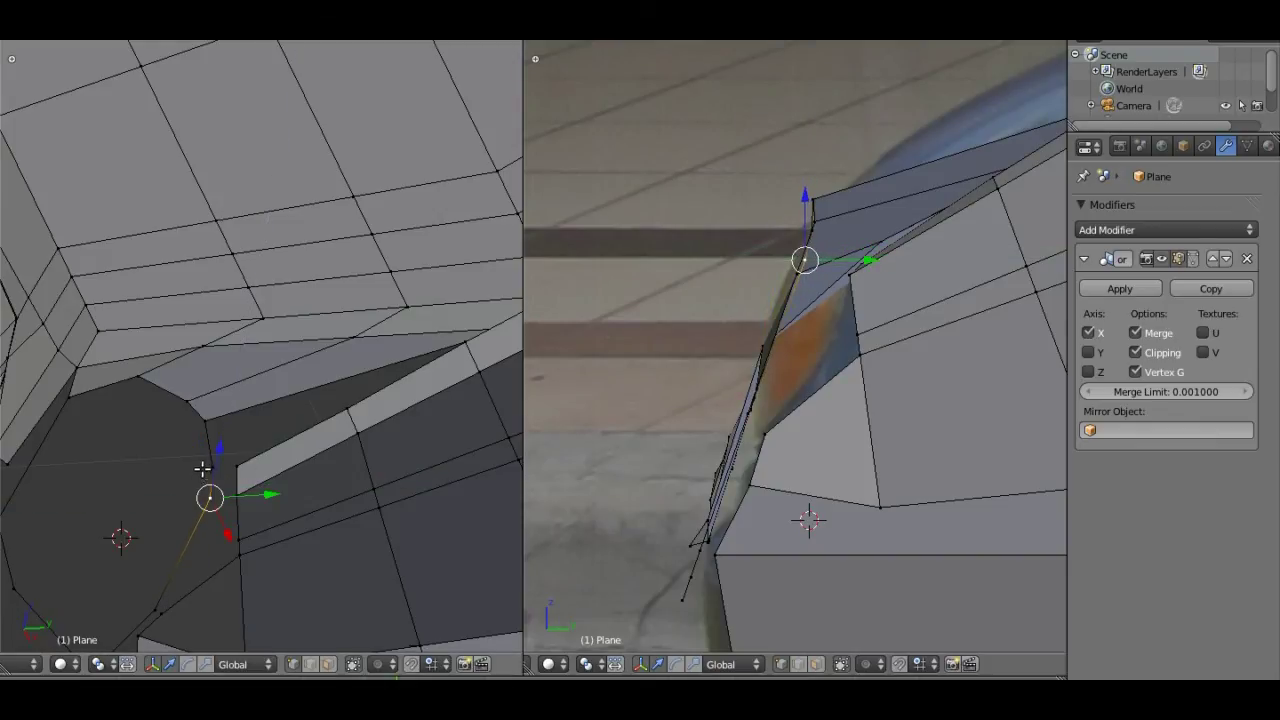
key("g")
left_click(237, 492)
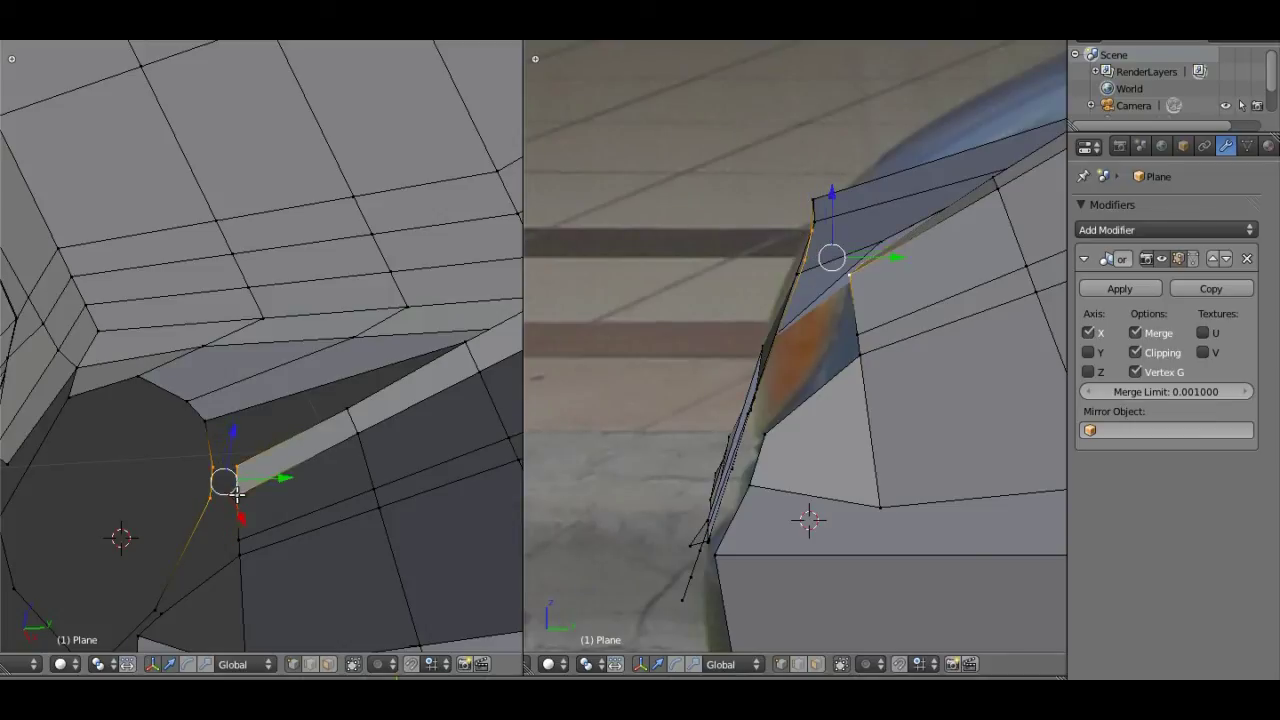
key("ctrl+KP_Add")
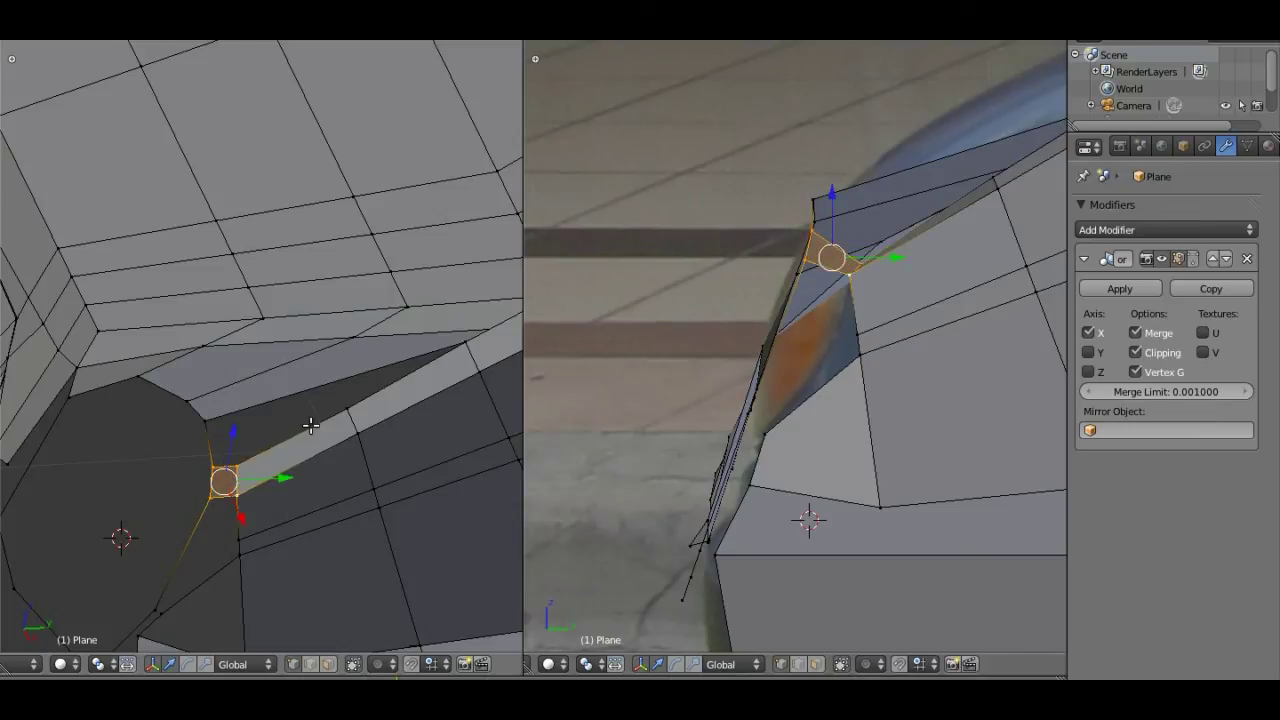
Step: Add an edge loop across the fender strip and fill the gap along its lower edge
key("ctrl+r")
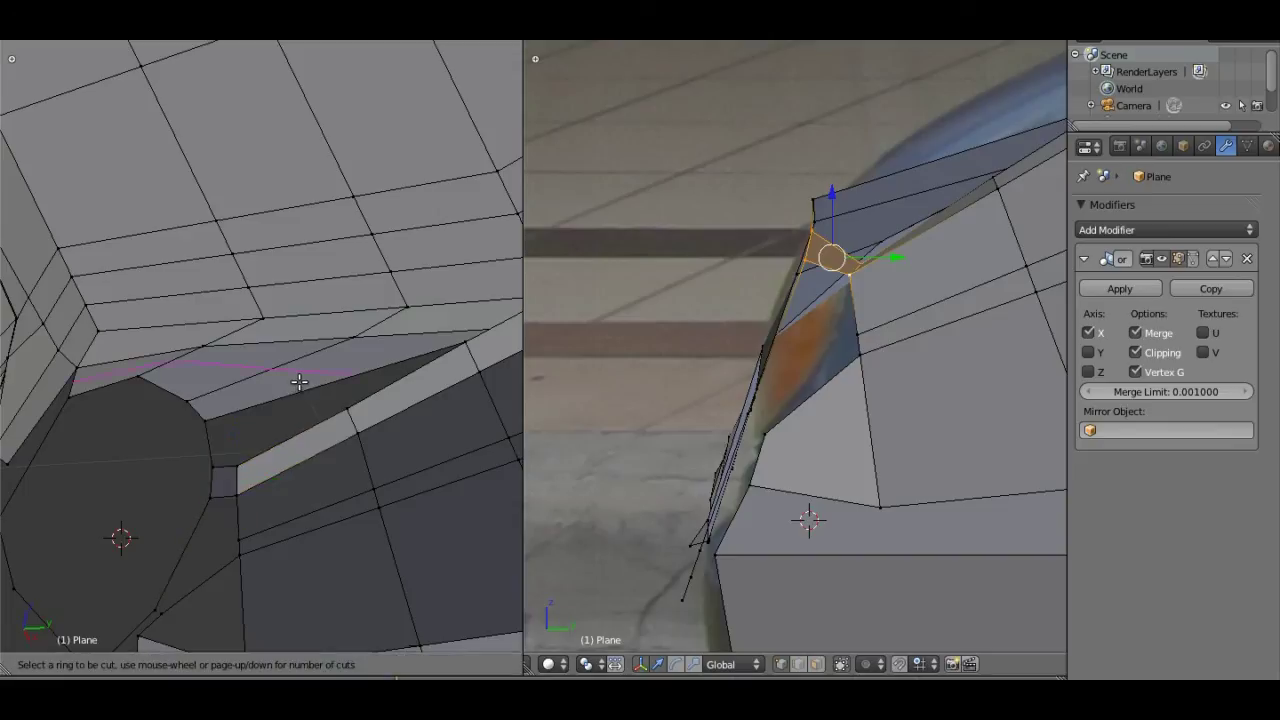
left_click(299, 380)
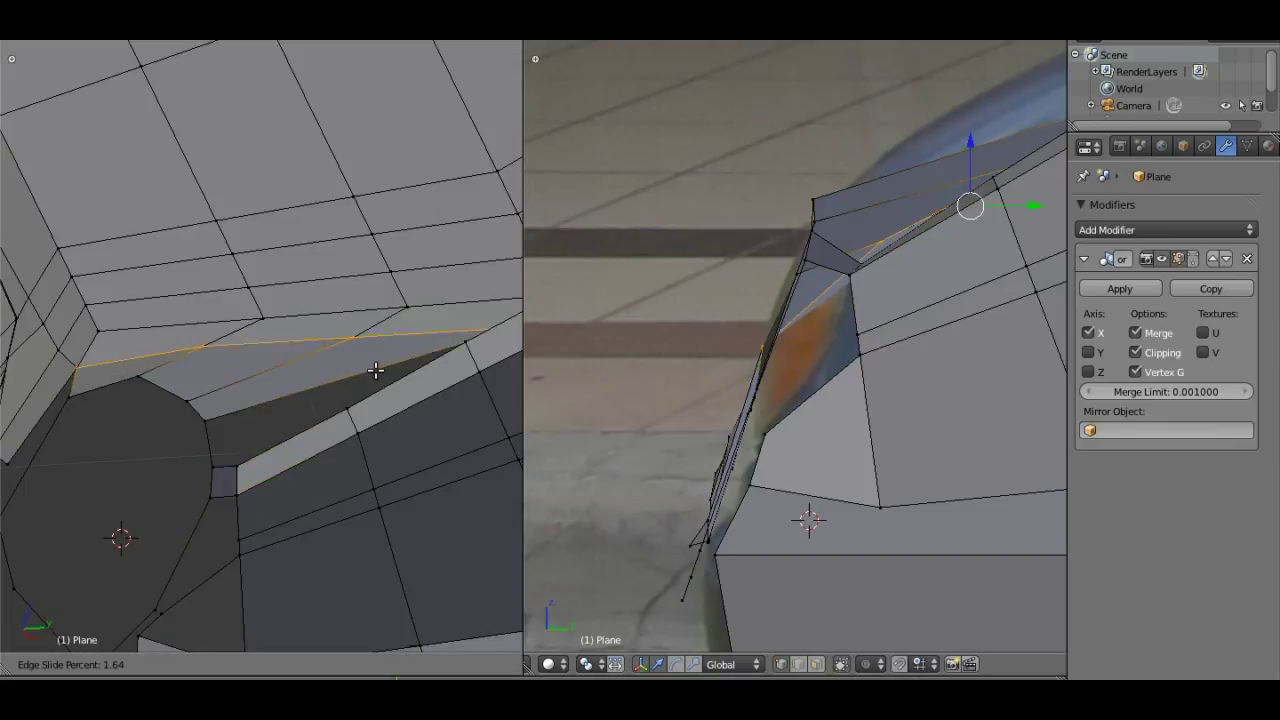
left_click(305, 380)
right_click(240, 460)
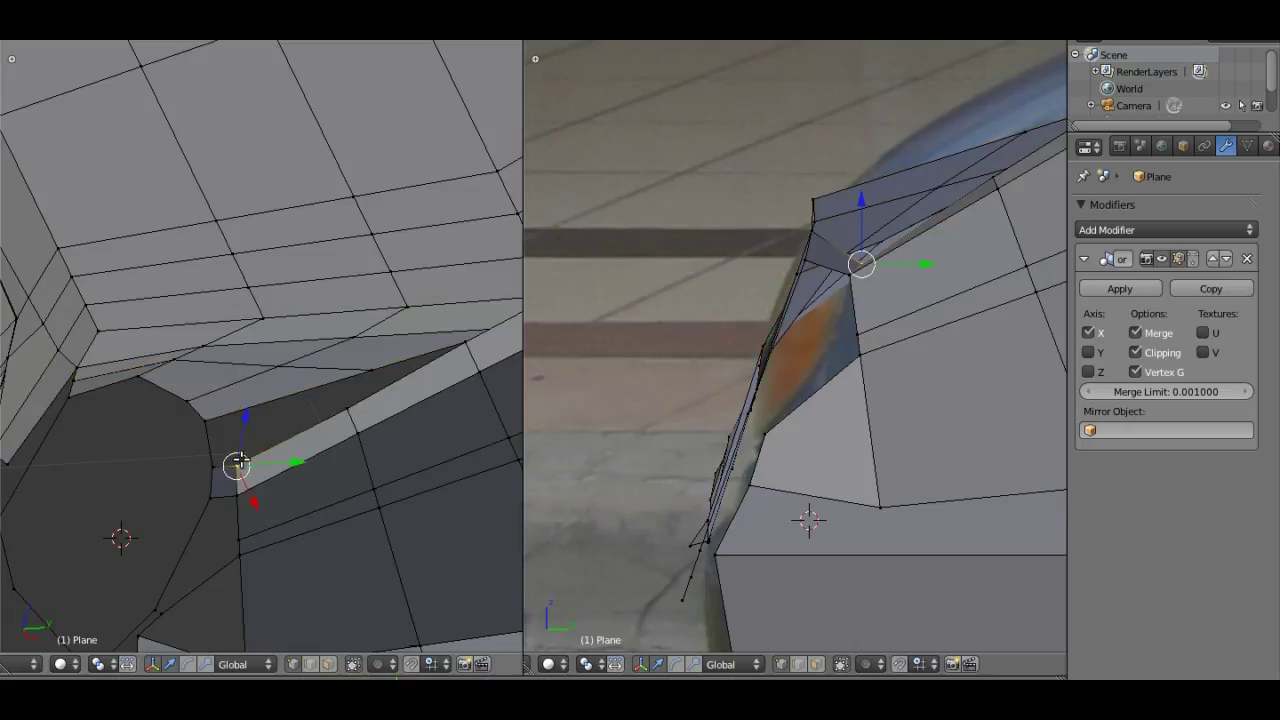
right_click(369, 372, "shift")
right_click(352, 406, "shift")
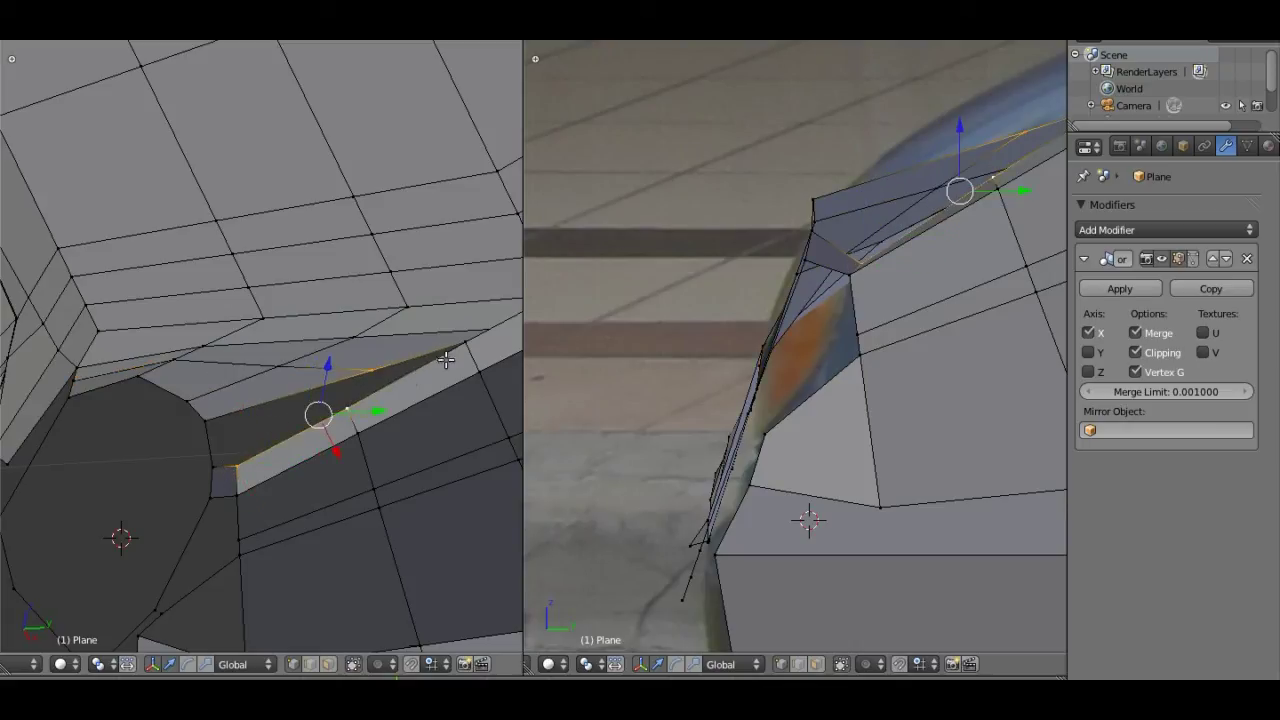
right_click(465, 343, "shift")
key("f")
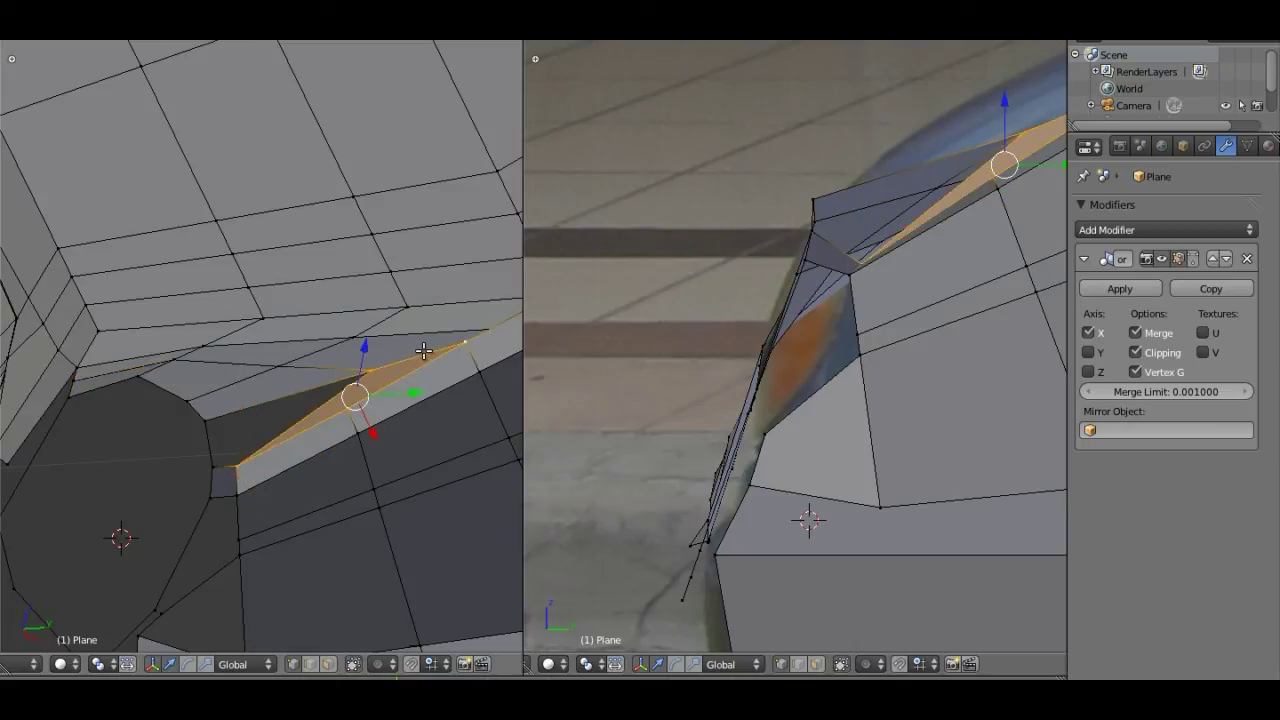
Step: Adjust the heights of two vertices on the arch edge along Z, viewed from under the fender
mouse_move(421, 349)
middle_mouse_down()
mouse_move(274, 369)
mouse_move(363, 323)
mouse_move(257, 220)
mouse_move(274, 306)
mouse_move(304, 293)
middle_mouse_up()
right_click(363, 267)
key("g")
key("z")
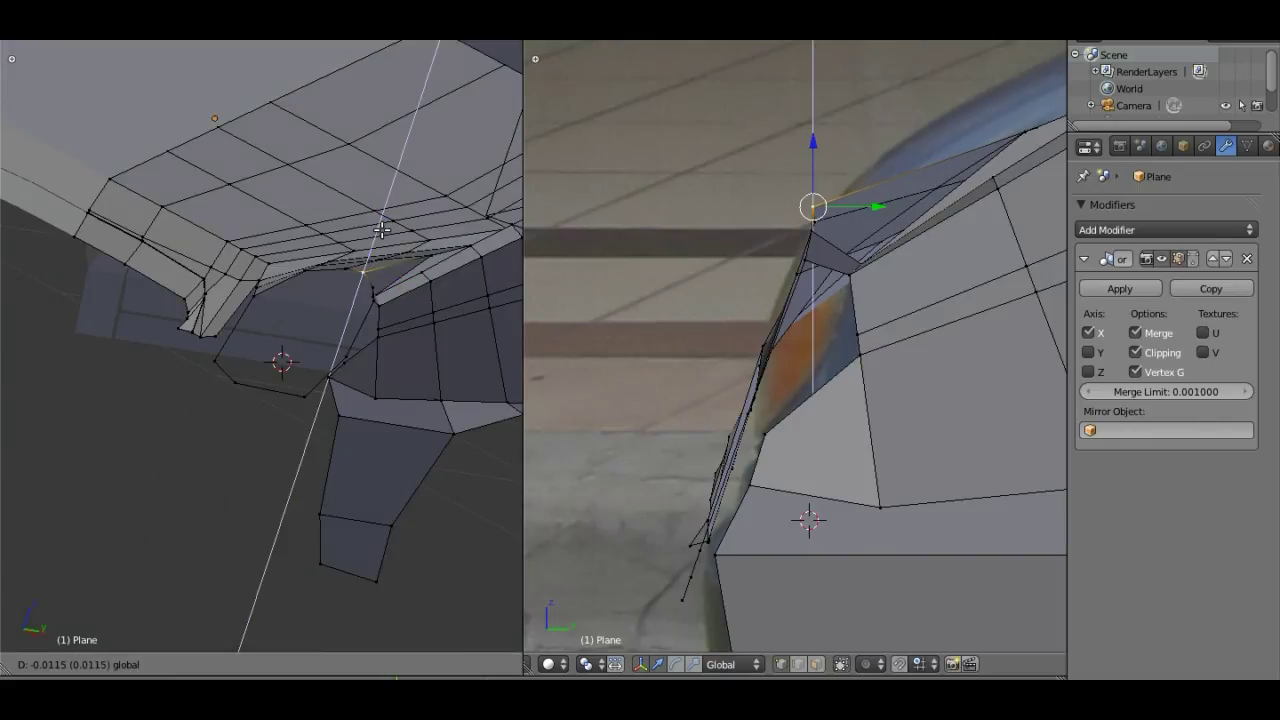
left_click(384, 240)
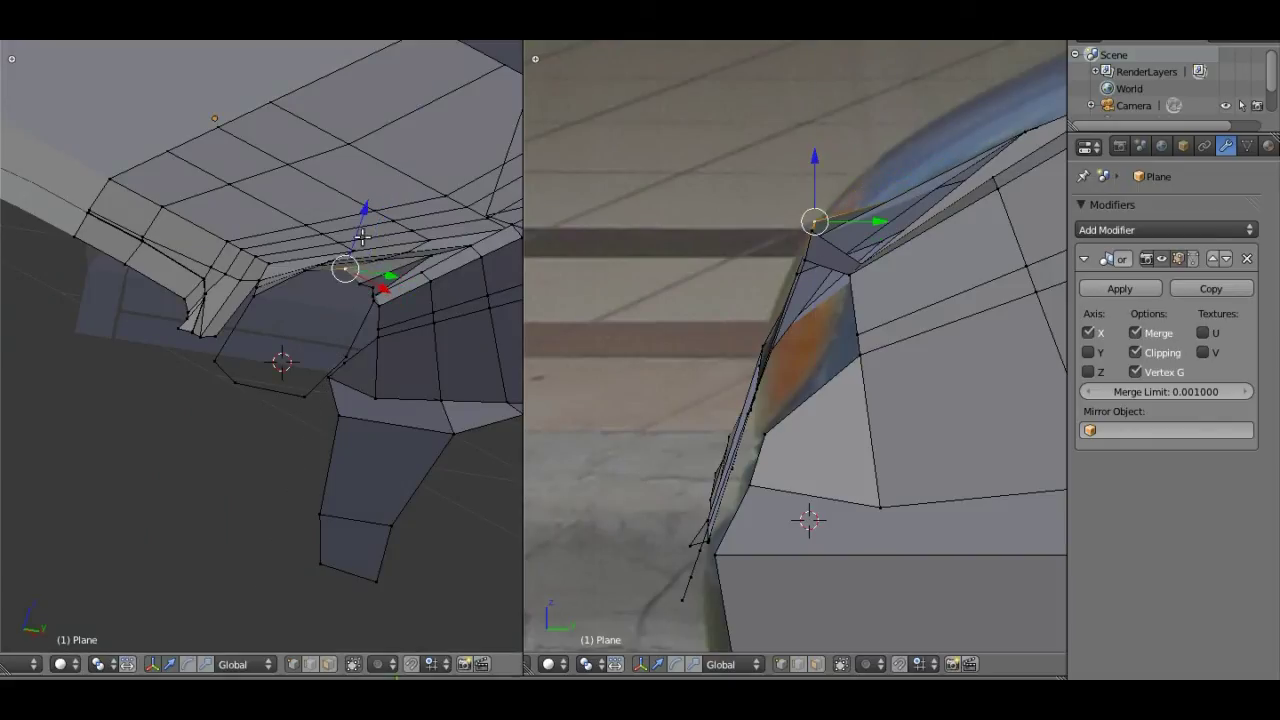
key("g")
key("z")
left_click(358, 240)
right_click(378, 290)
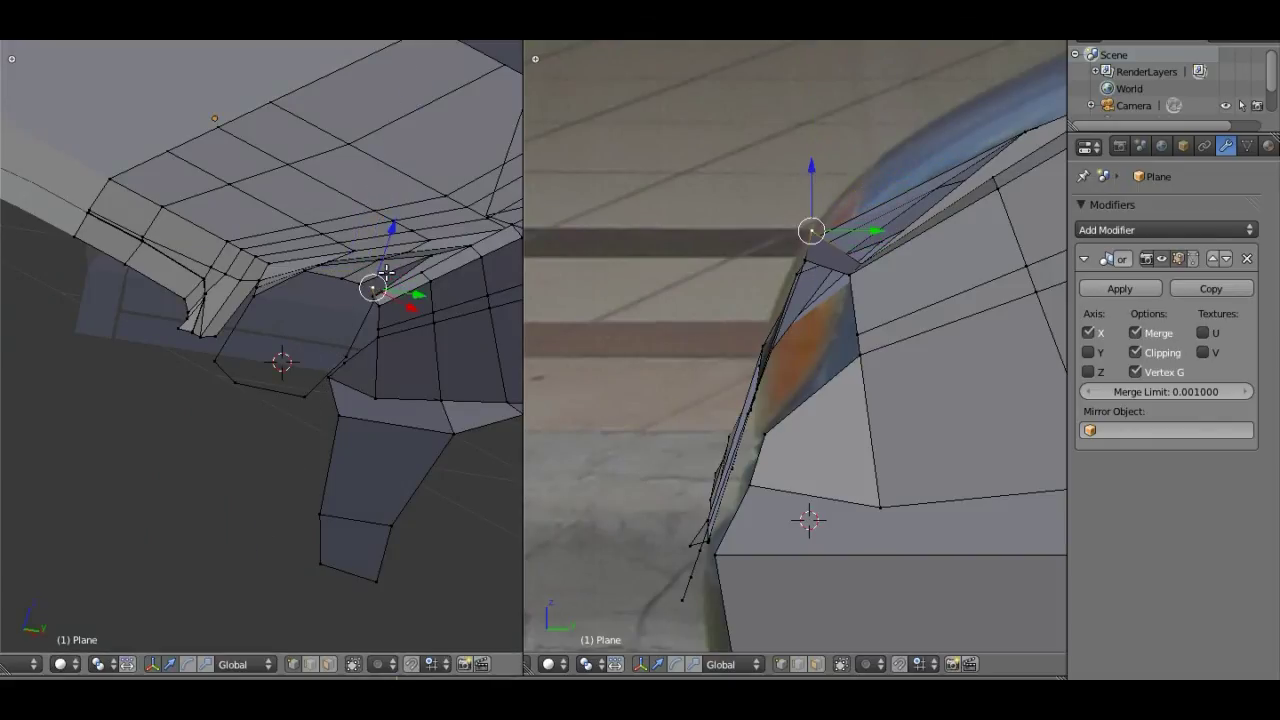
key("g")
key("z")
left_click(372, 300)
scroll(372, 300, "up", 2)
scroll(371, 300, "up", 1)
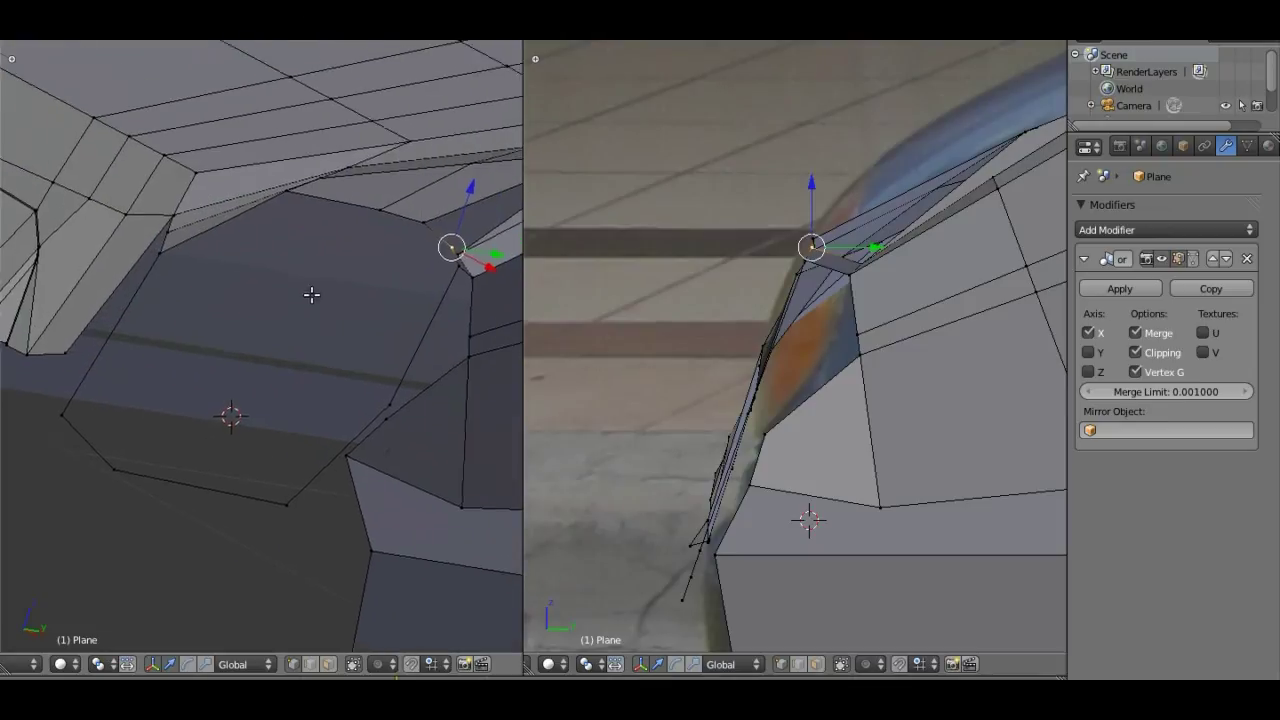
scroll(309, 291, "up", 1)
scroll(277, 305, "up", 1)
Step: Lower a corner vertex along Z and inspect it from a closer angle
right_click(399, 287)
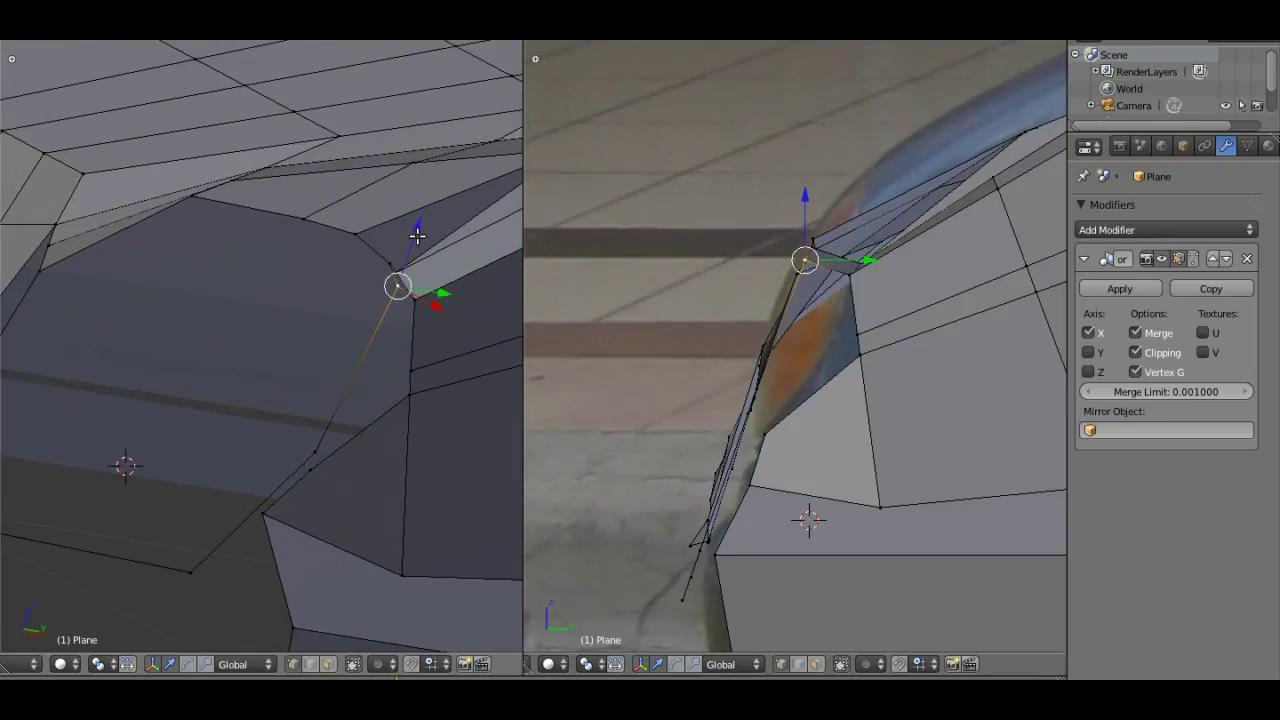
key("g")
key("z")
left_click(411, 250)
mouse_move(411, 250)
middle_mouse_down()
mouse_move(386, 263)
mouse_move(346, 203)
mouse_move(376, 237)
mouse_move(299, 290)
mouse_move(282, 324)
middle_mouse_up()
middle_click_drag(372, 283, 342, 304)
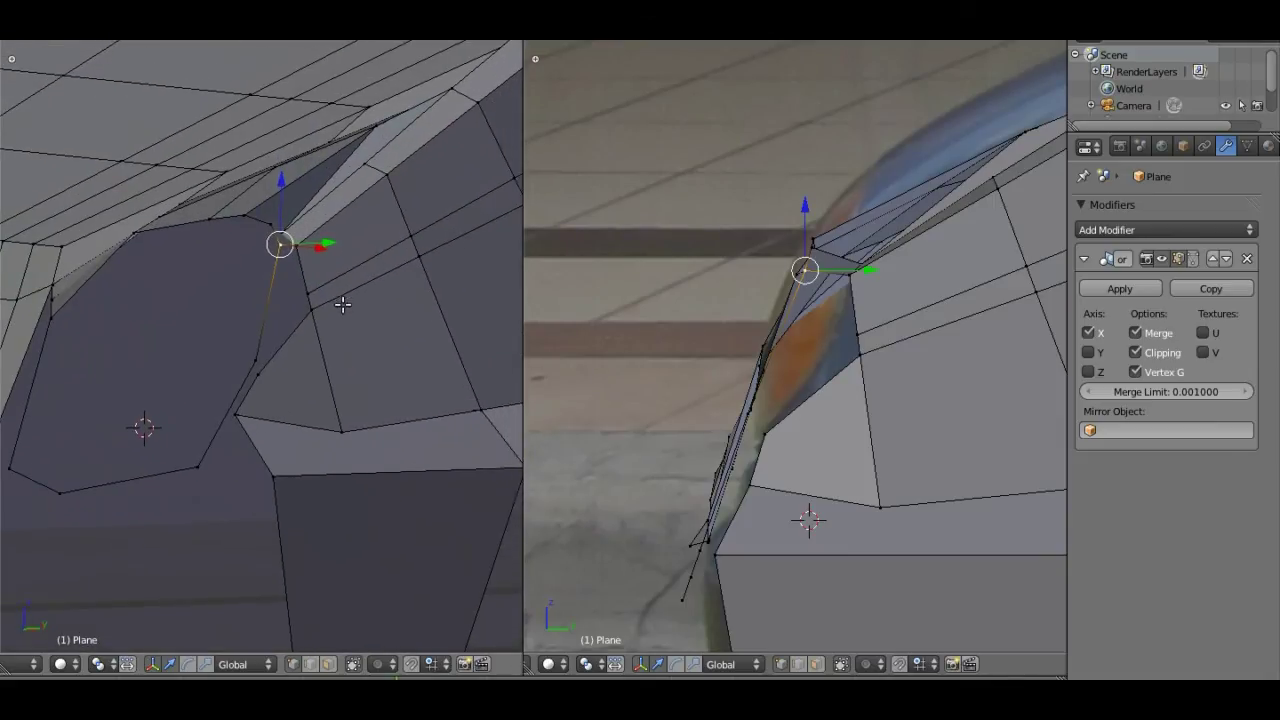
scroll(300, 246, "up", 3)
scroll(300, 246, "up", 2)
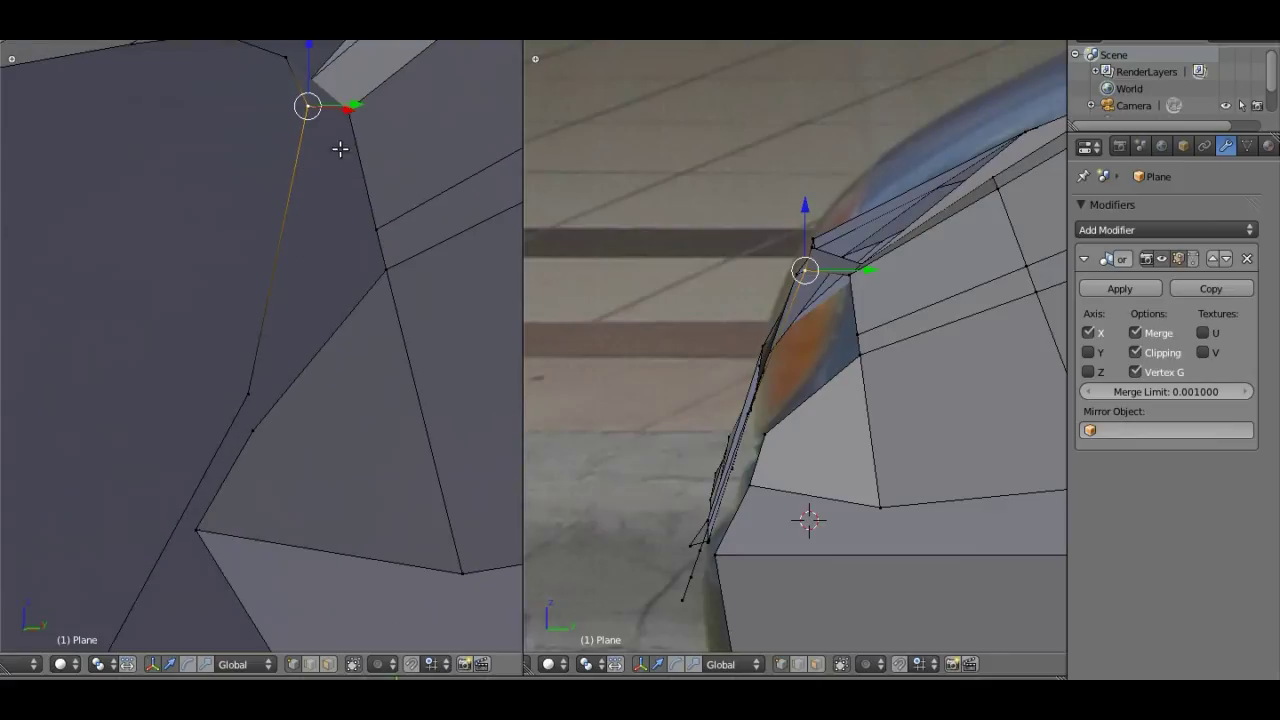
middle_click_drag(343, 143, 303, 233, "shift")
Step: Slide the corner vertex along Y and fill a quad face between four vertices
left_click_drag(316, 189, 350, 186)
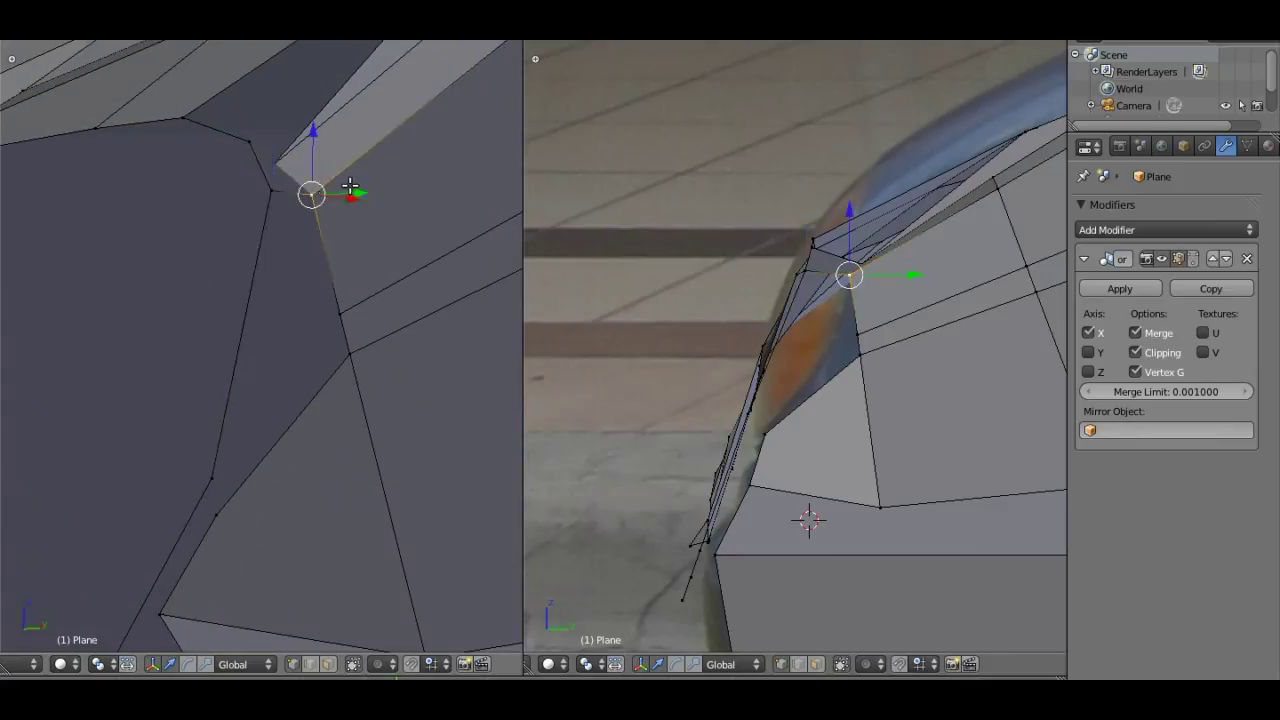
left_click(272, 192, "shift")
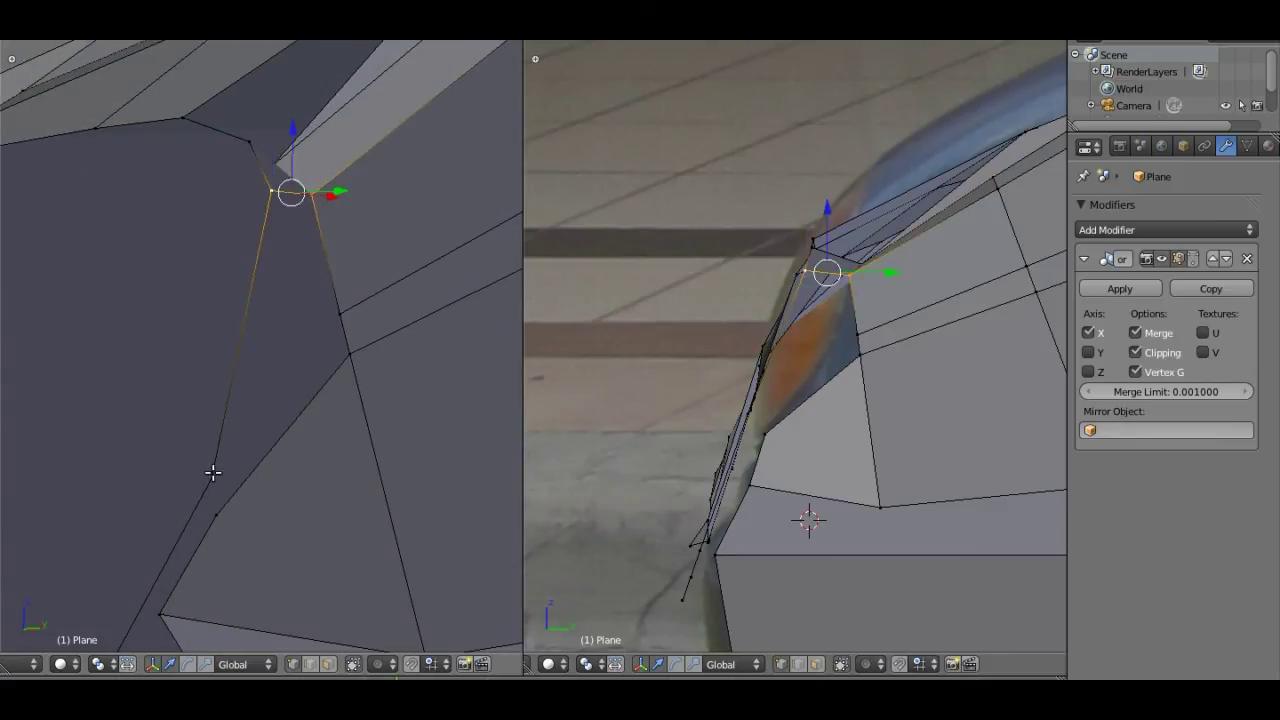
left_click(213, 476, "shift")
left_click(337, 313, "shift")
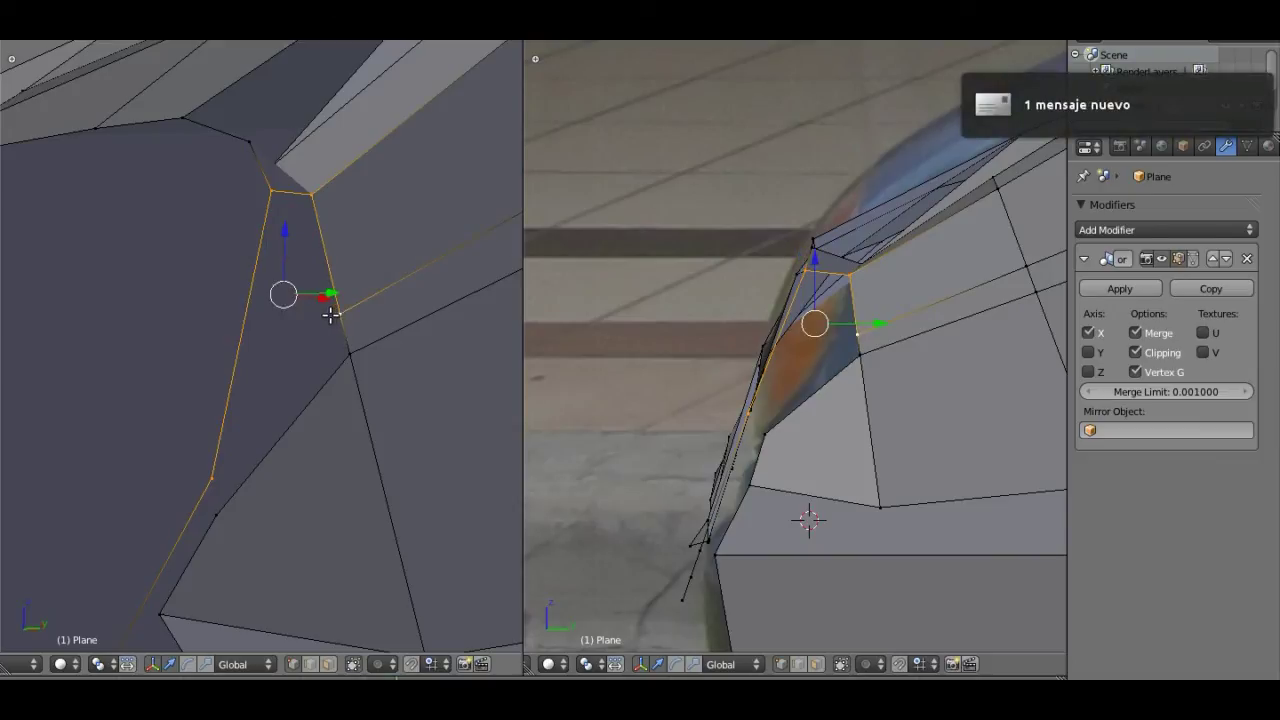
key("f")
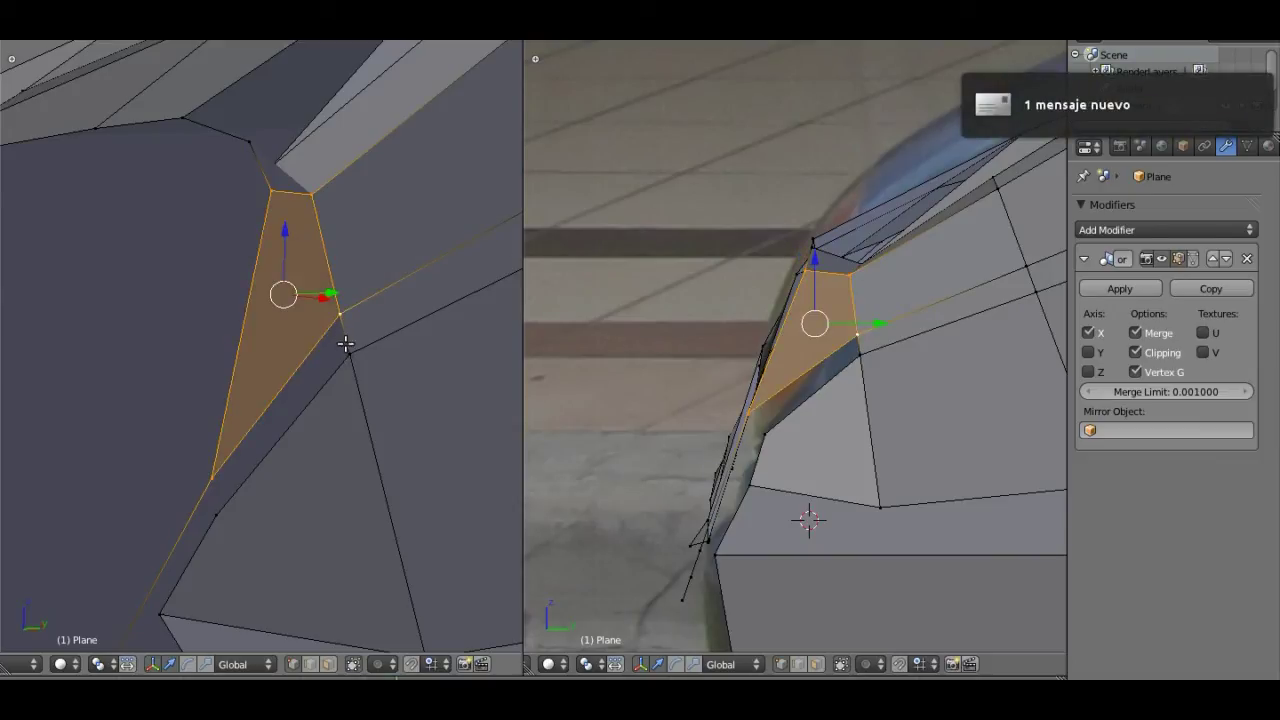
Step: Select the quad's corner vertices and raise a gap vertex slightly along Z
left_click(344, 316)
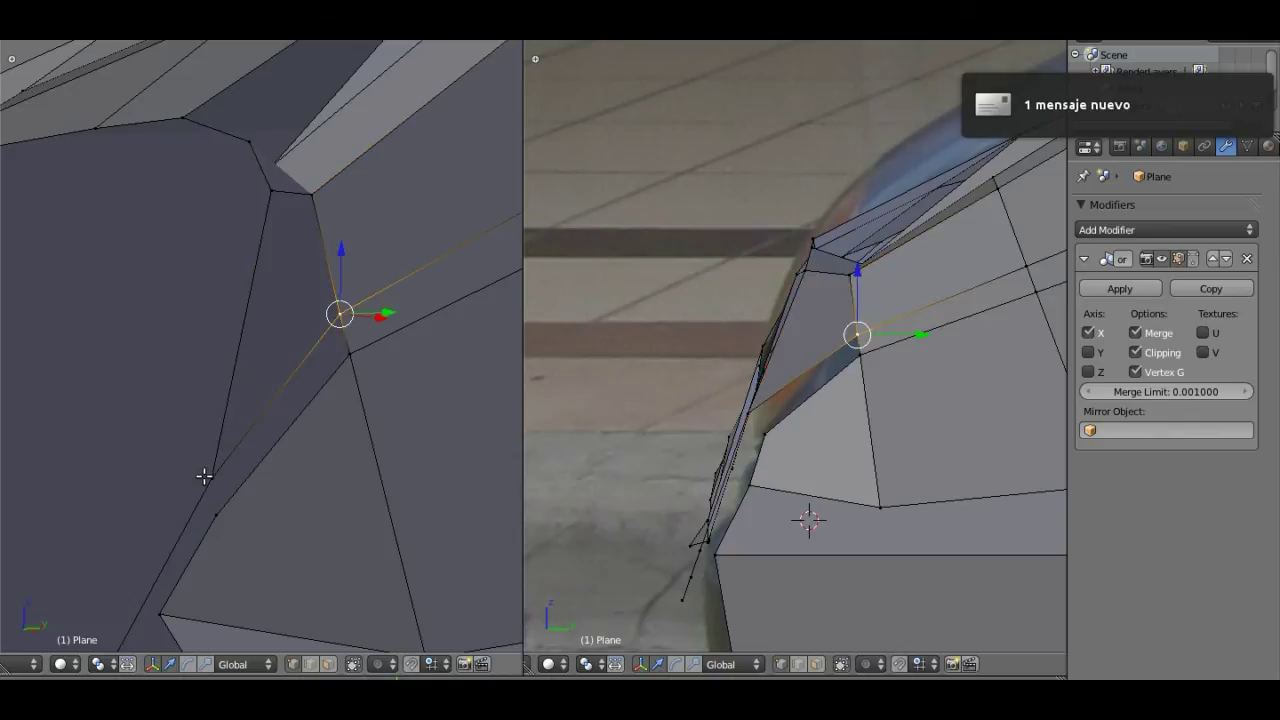
left_click(204, 476, "shift")
left_click(214, 507, "shift")
left_click(351, 358, "shift")
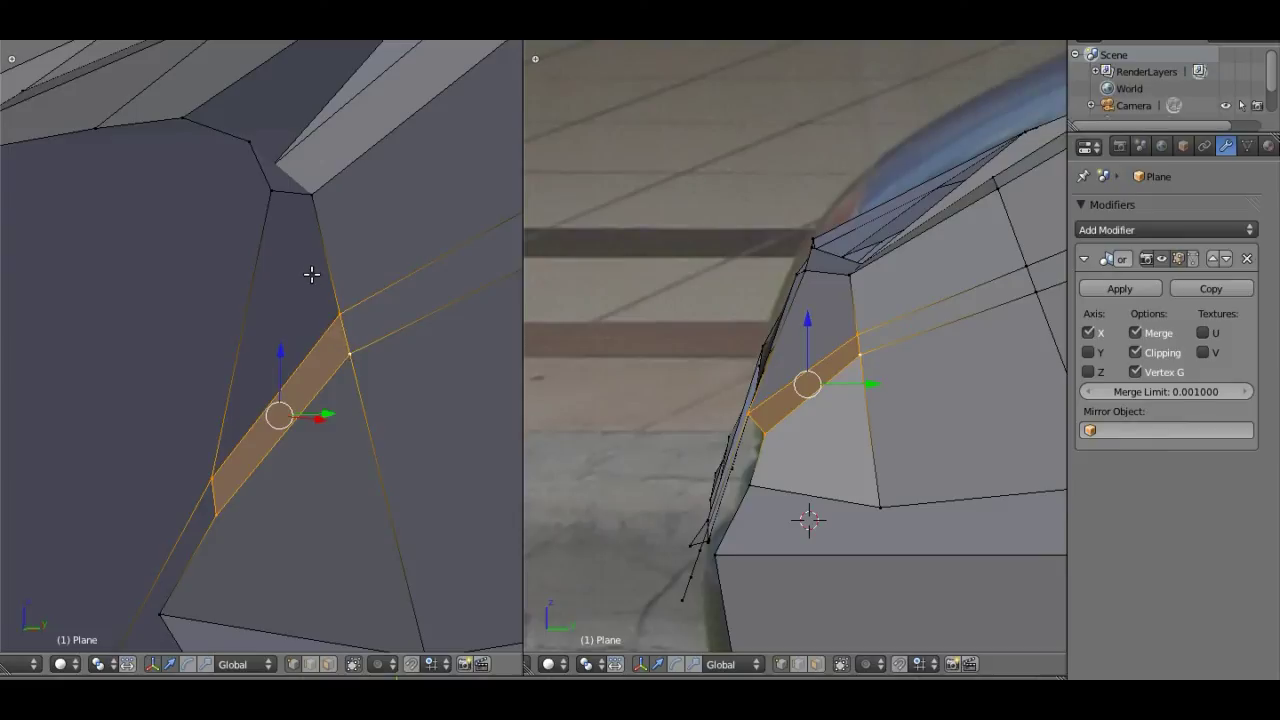
mouse_move(298, 284)
middle_mouse_down("shift")
mouse_move(268, 191)
mouse_move(263, 306)
middle_mouse_up("shift")
scroll(268, 191, "up", 2)
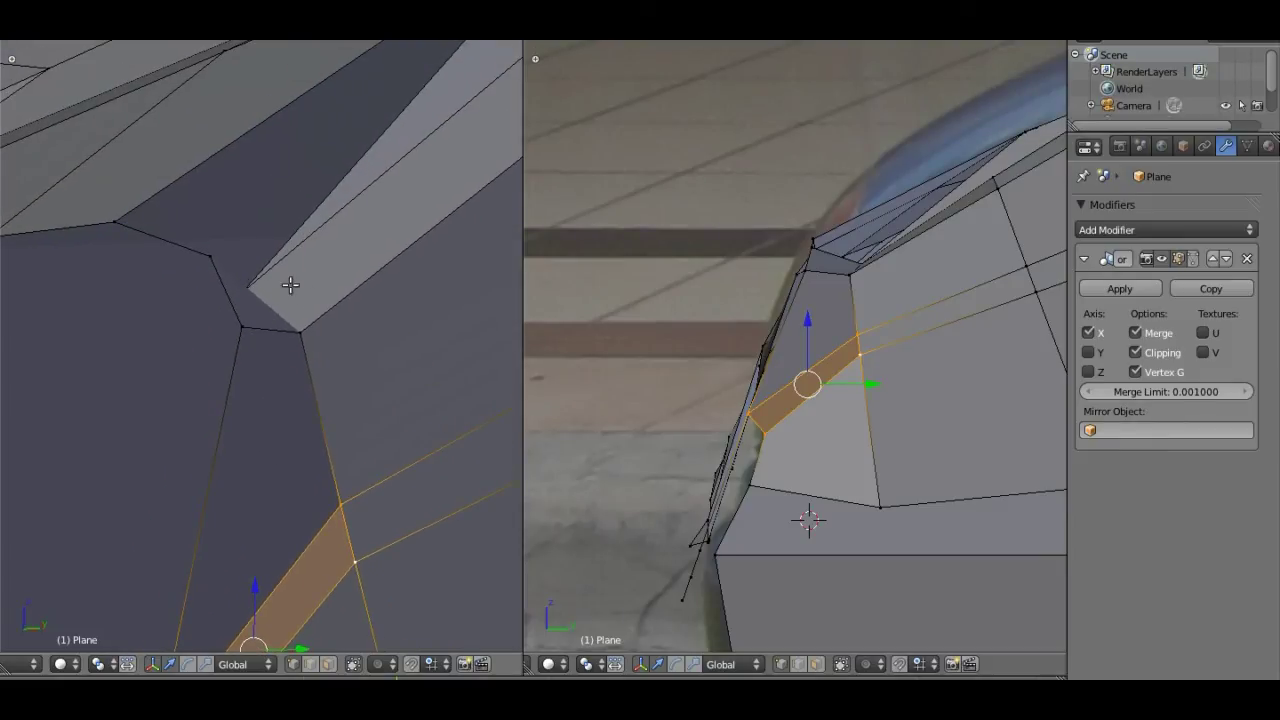
right_click(301, 332)
right_click(242, 328, "shift")
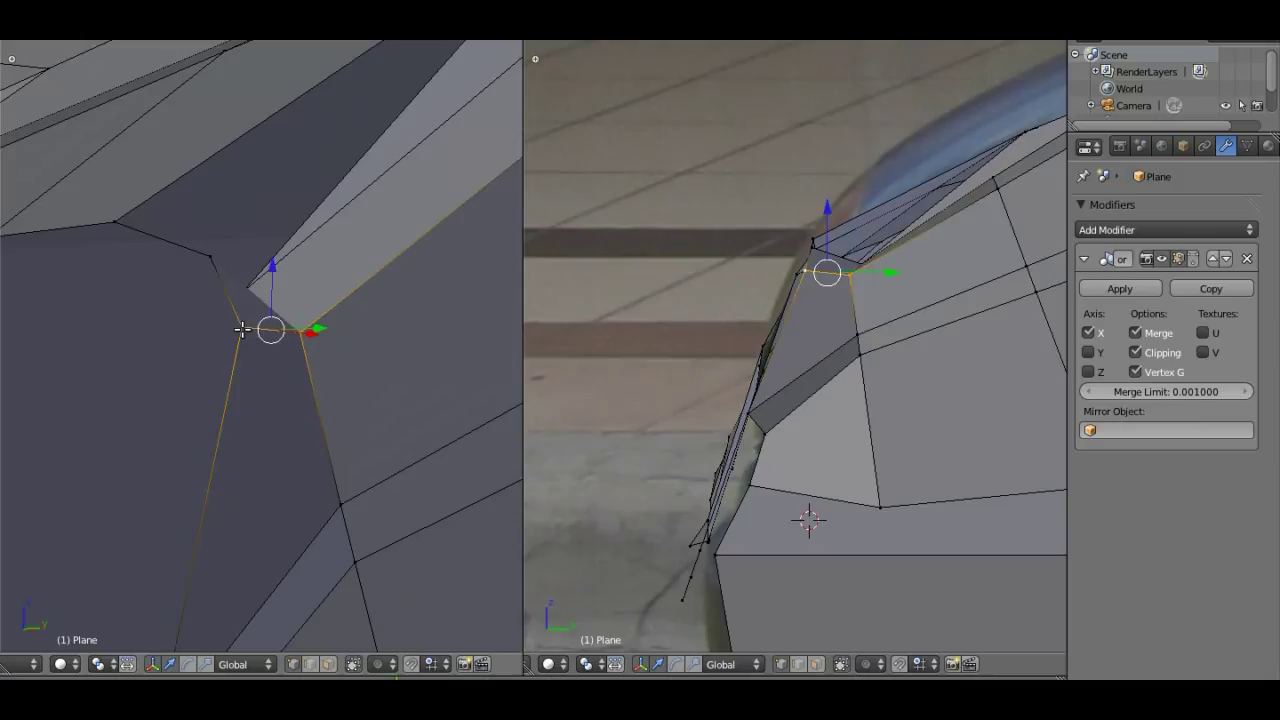
right_click(212, 256, "shift")
mouse_move(271, 294)
middle_mouse_down()
mouse_move(288, 302)
mouse_move(310, 260)
mouse_move(326, 326)
middle_mouse_up()
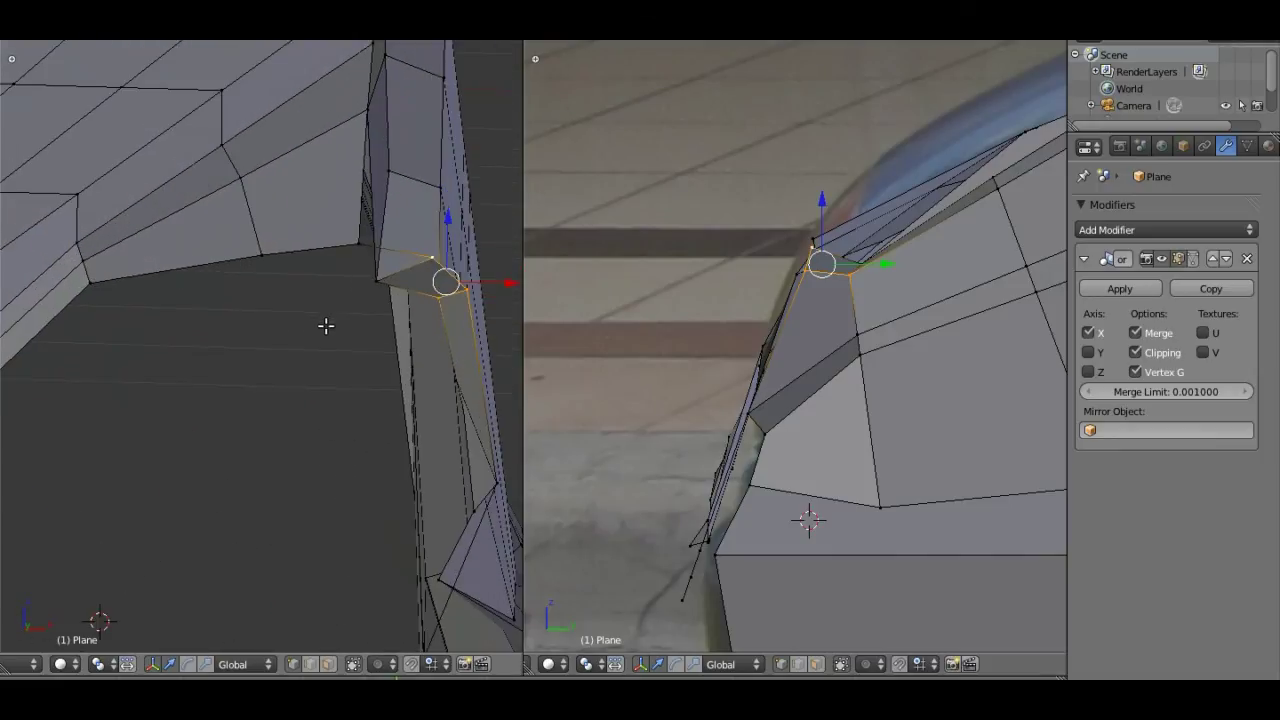
middle_click_drag(400, 262, 389, 286)
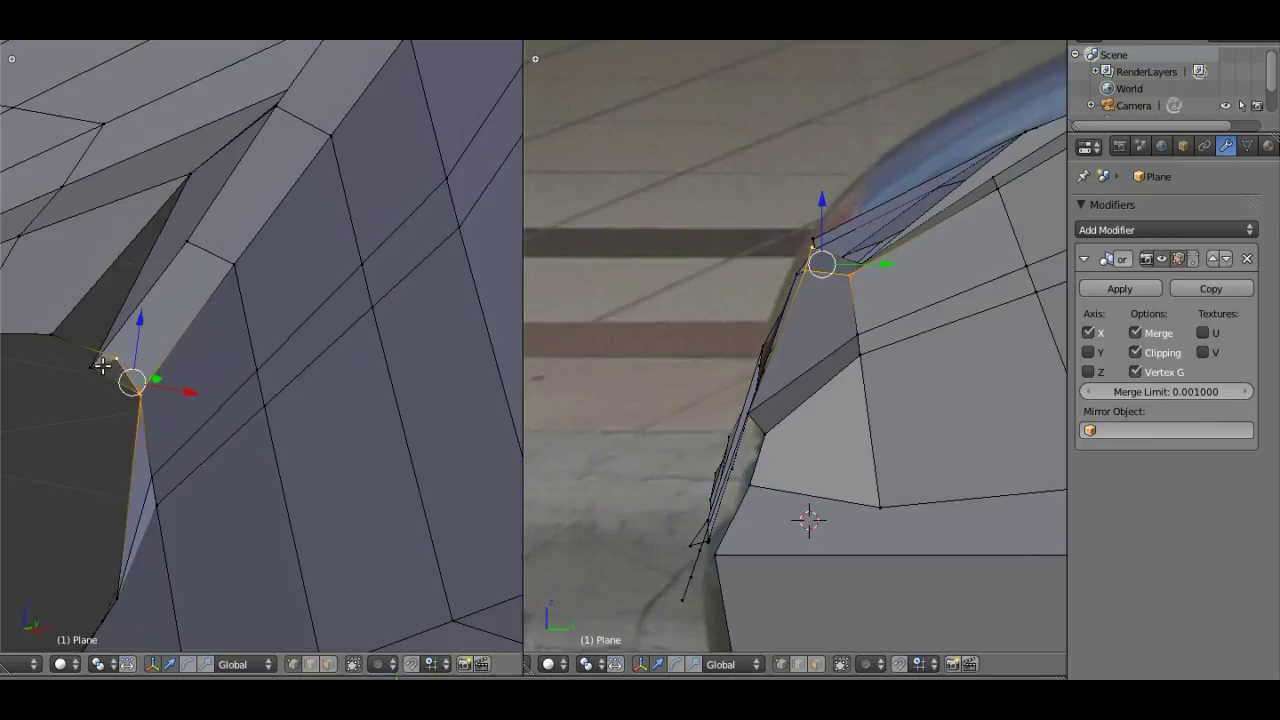
left_click_drag(100, 368, 94, 367)
mouse_move(104, 322)
left_mouse_down()
mouse_move(113, 294)
mouse_move(122, 302)
left_mouse_up()
Step: Shift the arch-corner vertex along X and fill a narrow face beside the wheel arch
mouse_move(122, 302)
middle_mouse_down()
mouse_move(190, 330)
mouse_move(306, 347)
middle_mouse_up()
scroll(306, 347, "up", 2)
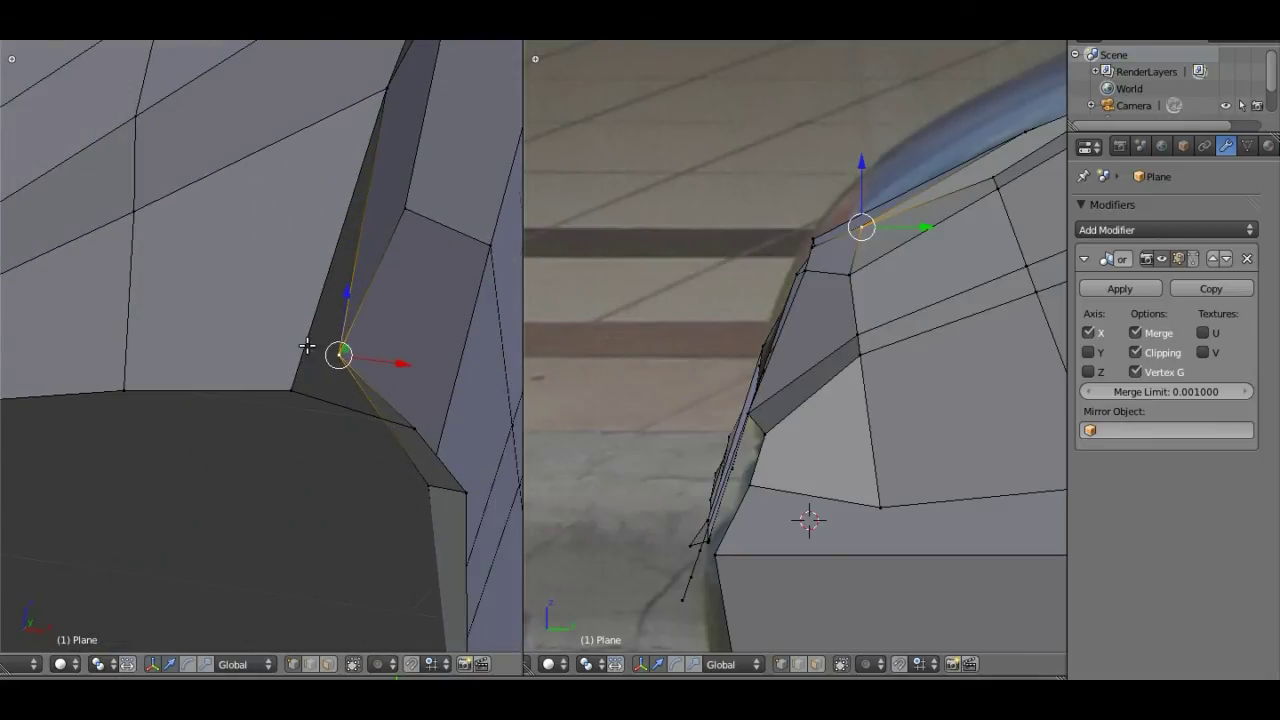
right_click(414, 428)
key("g")
key("x")
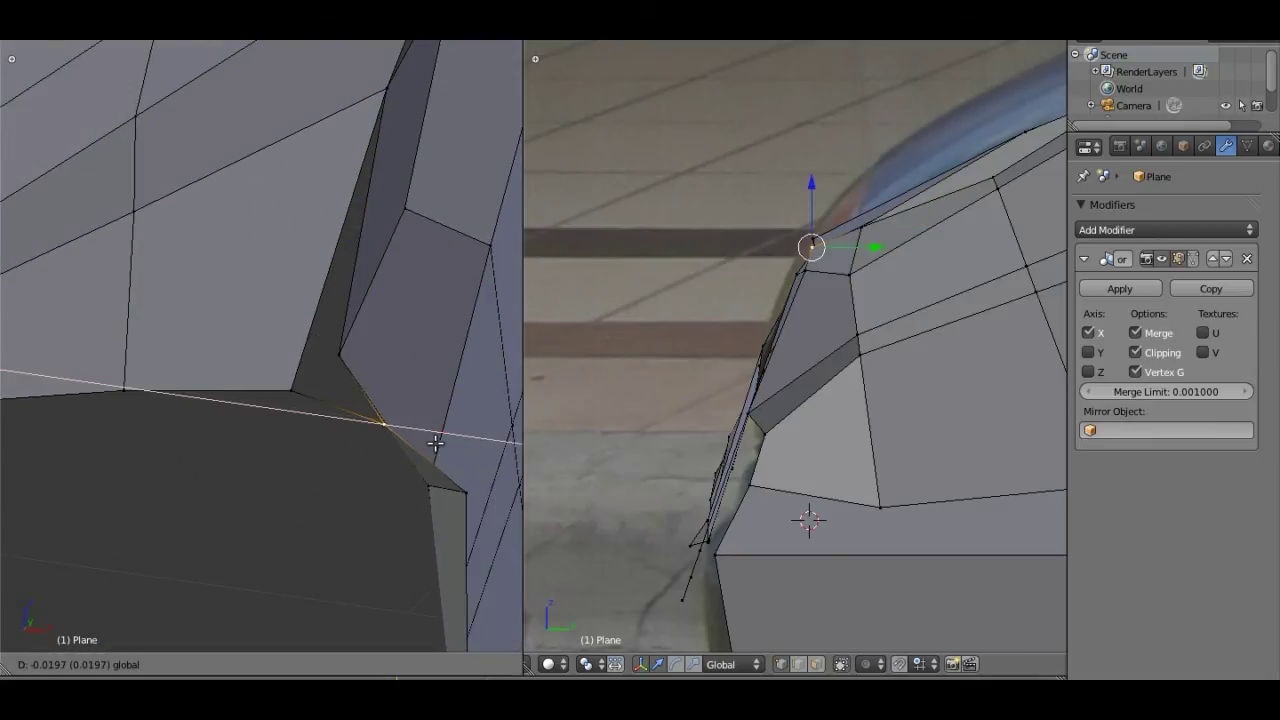
left_click(428, 443)
right_click(291, 390, "shift")
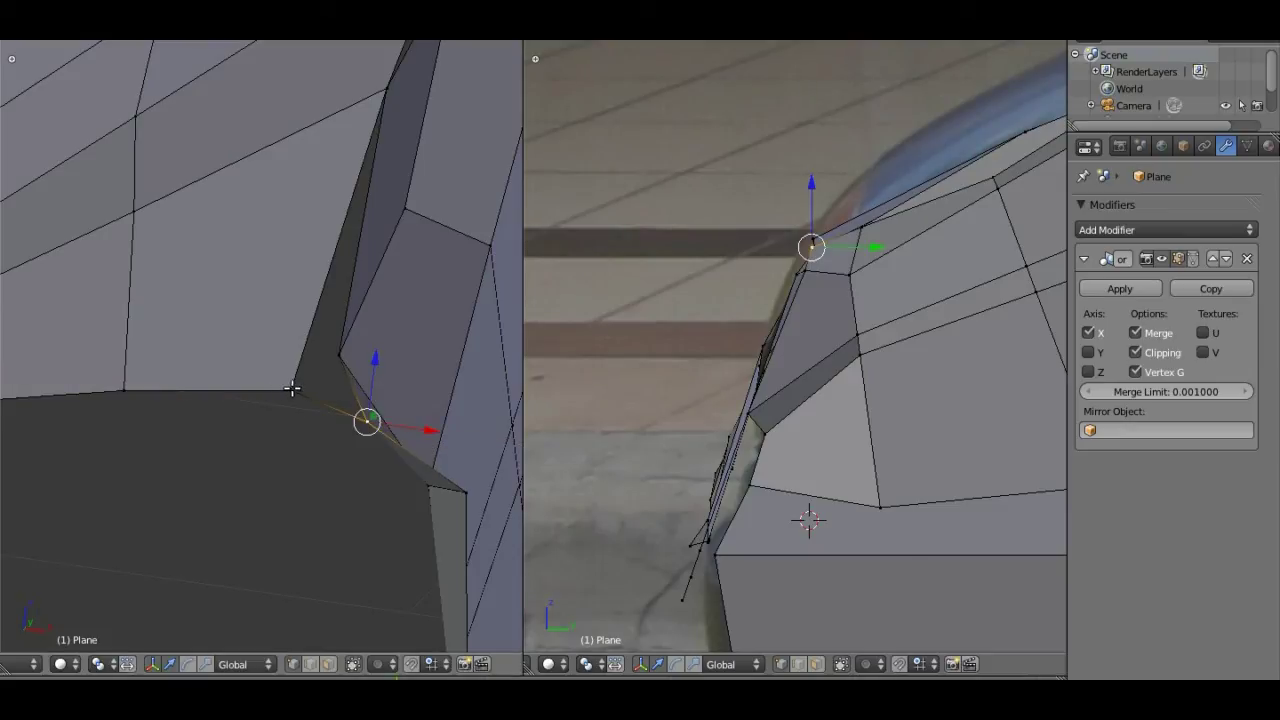
right_click(342, 338, "shift")
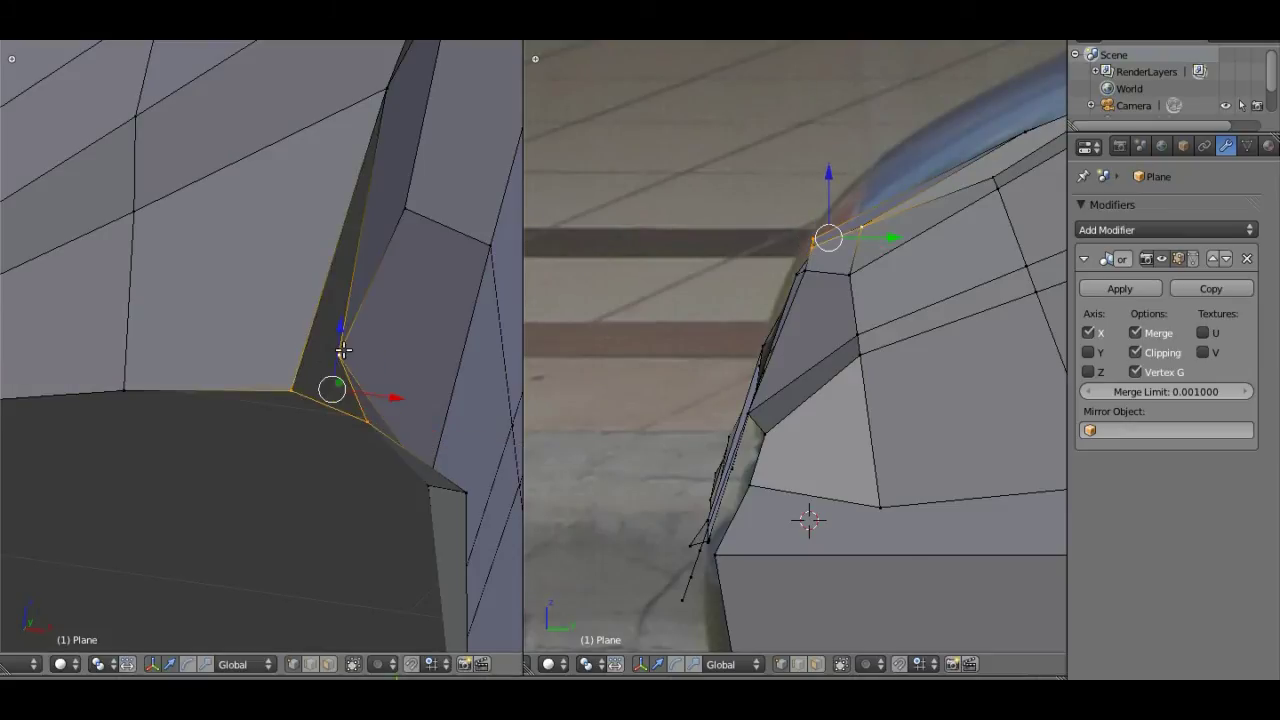
right_click(386, 92, "shift")
key("f")
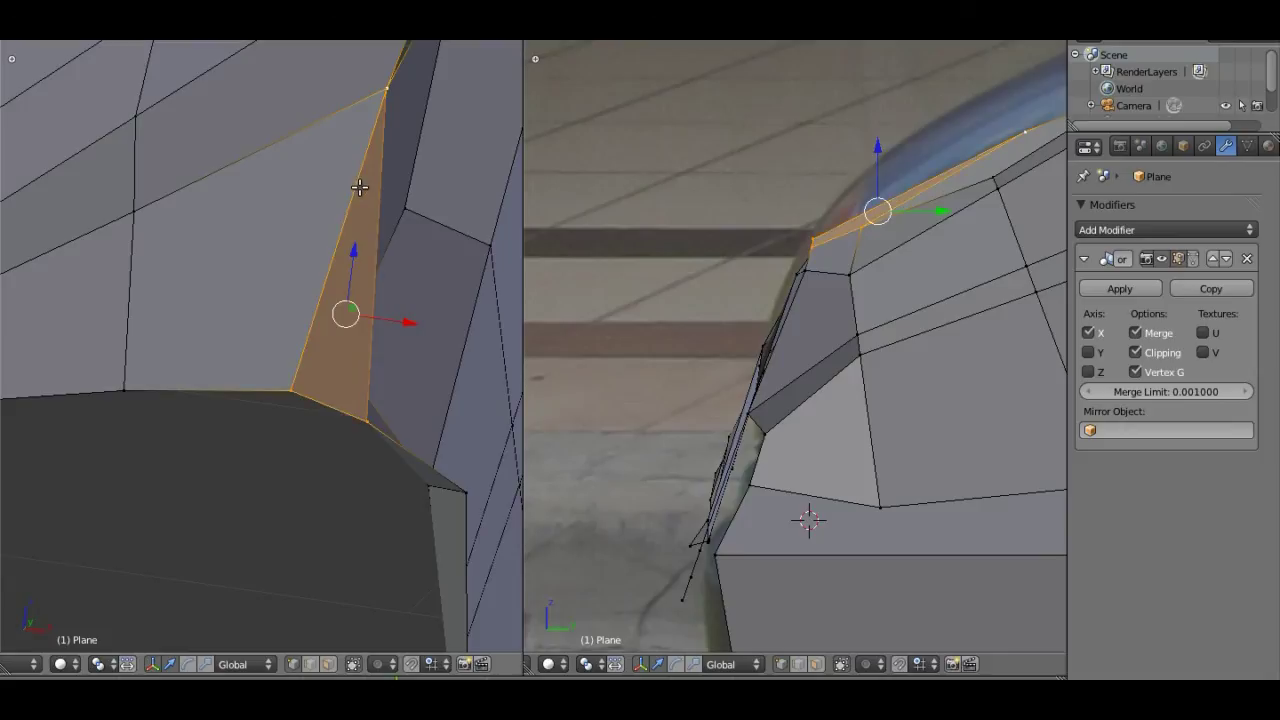
middle_click_drag(359, 186, 366, 195)
scroll(366, 194, "down", 2)
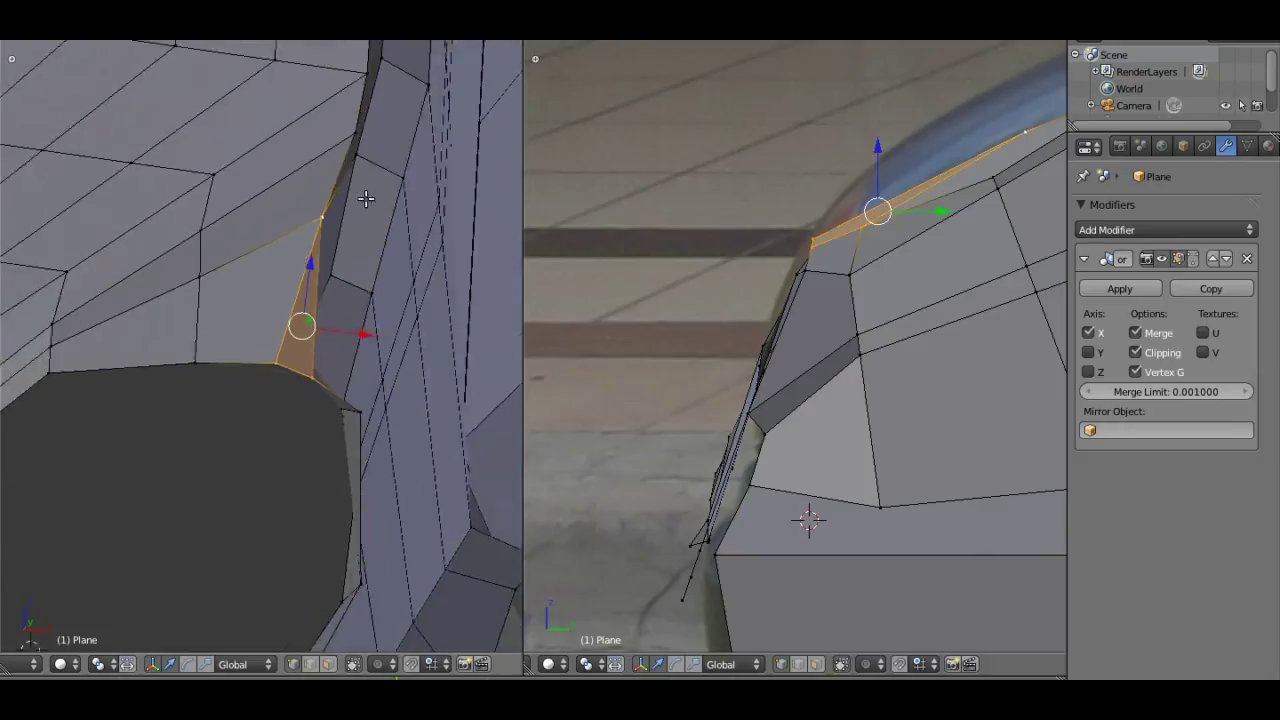
scroll(366, 194, "down", 2)
middle_click_drag(188, 412, 236, 348)
Step: Return the left viewport to the front reference camera view and zoom in
key("KP_1")
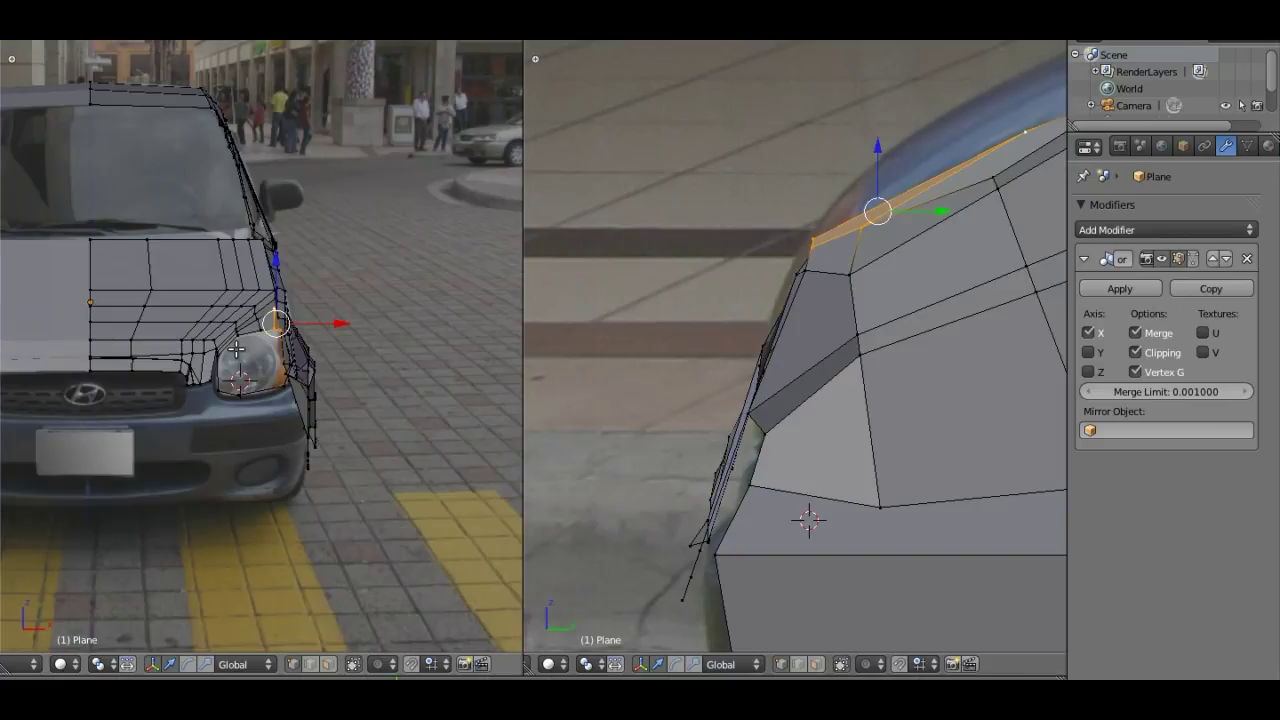
key("KP_0")
mouse_move(344, 306)
middle_mouse_down()
mouse_move(321, 311)
mouse_move(286, 471)
mouse_move(334, 534)
mouse_move(352, 438)
mouse_move(326, 340)
mouse_move(337, 286)
mouse_move(338, 345)
middle_mouse_up()
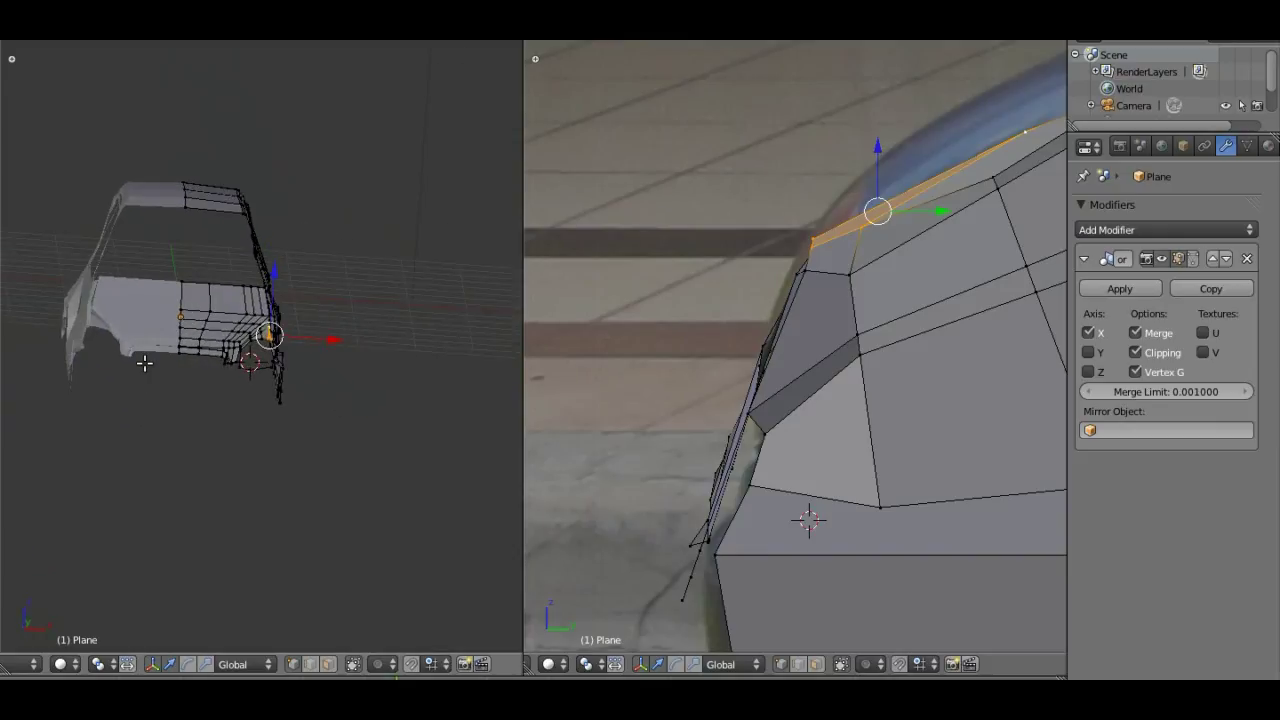
key("KP_0")
scroll(149, 357, "up", 2)
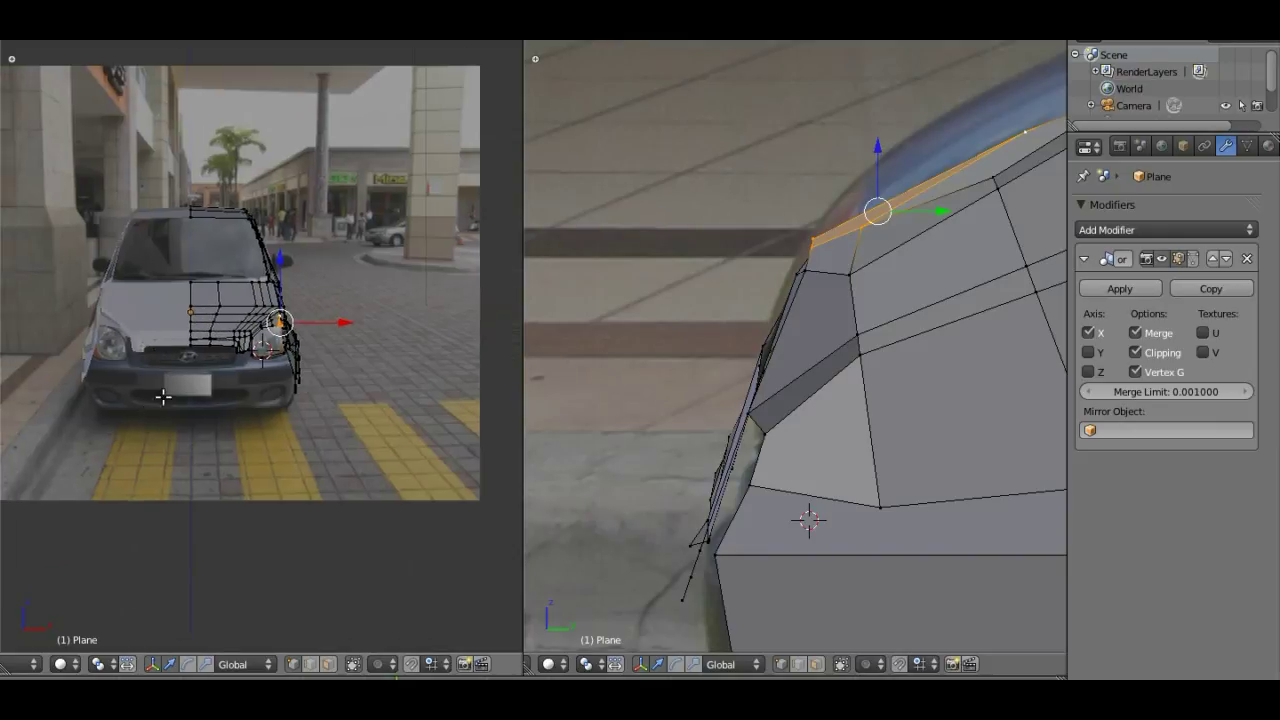
scroll(163, 394, "up", 2)
scroll(200, 330, "up", 2)
scroll(237, 280, "up", 2)
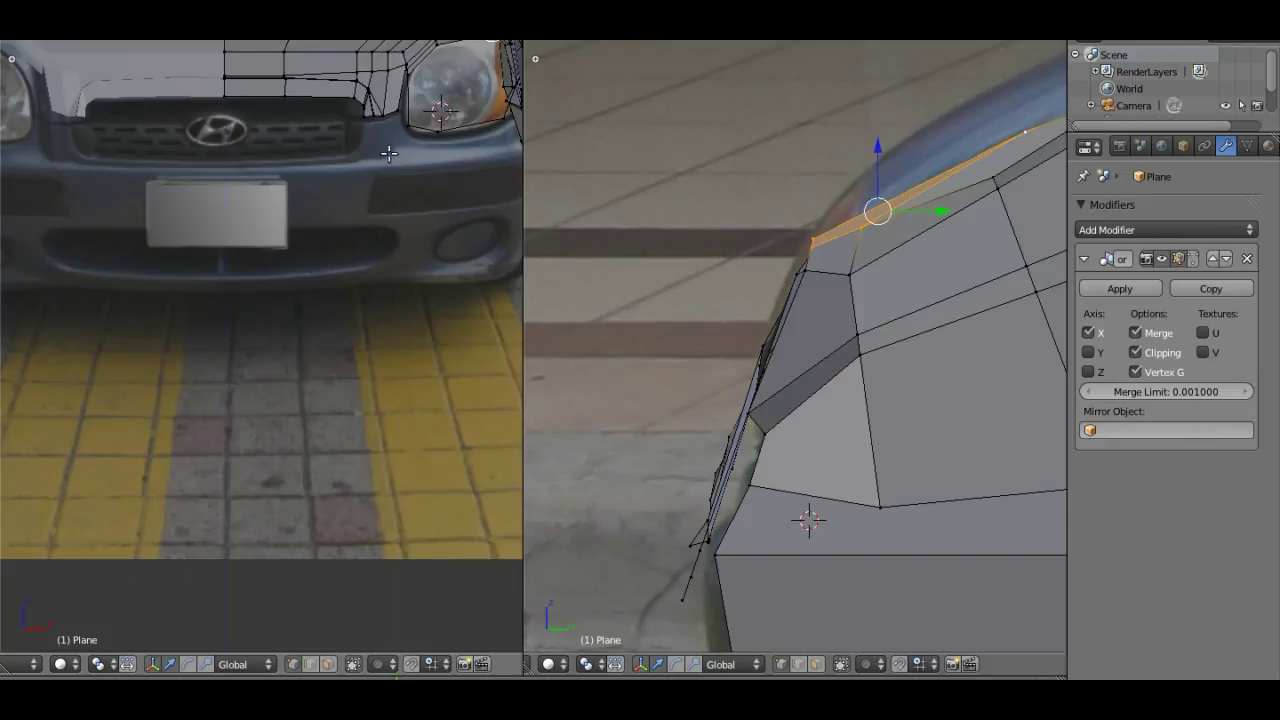
Step: Pan and zoom the right side view to frame the front door and B-pillar
scroll(351, 250, "down", 3)
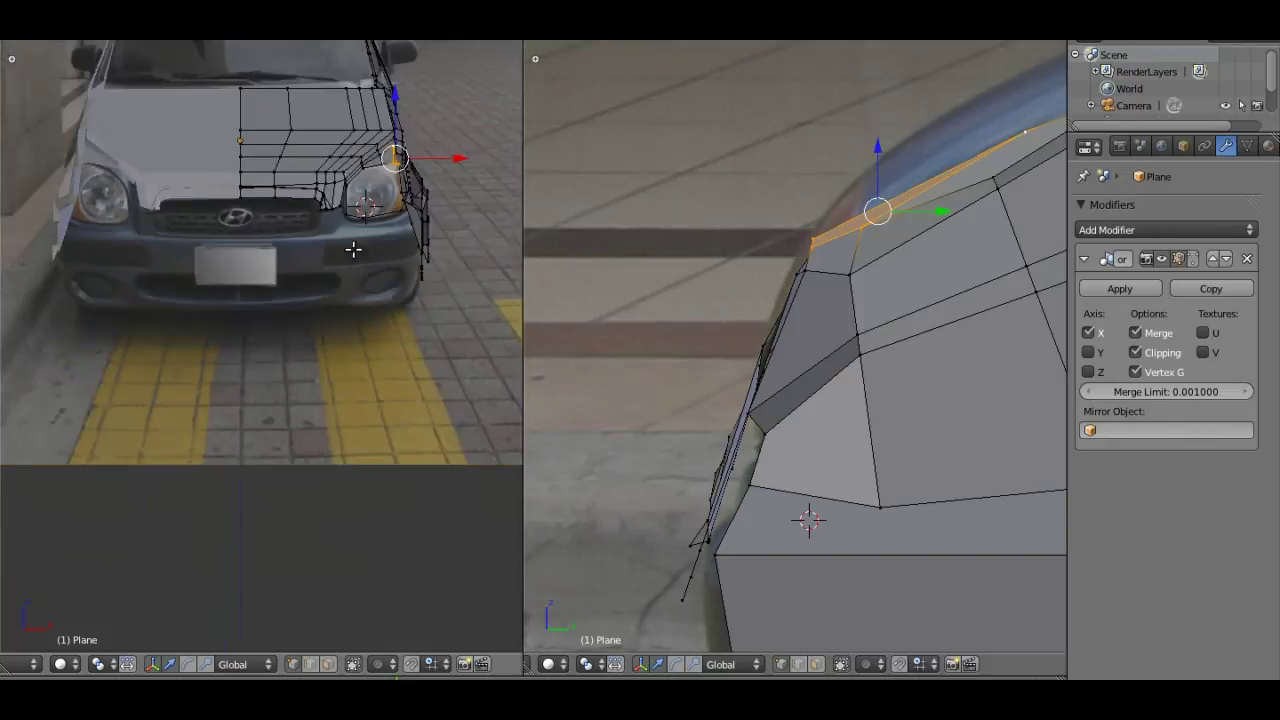
scroll(351, 250, "down", 2)
scroll(808, 520, "down", 2)
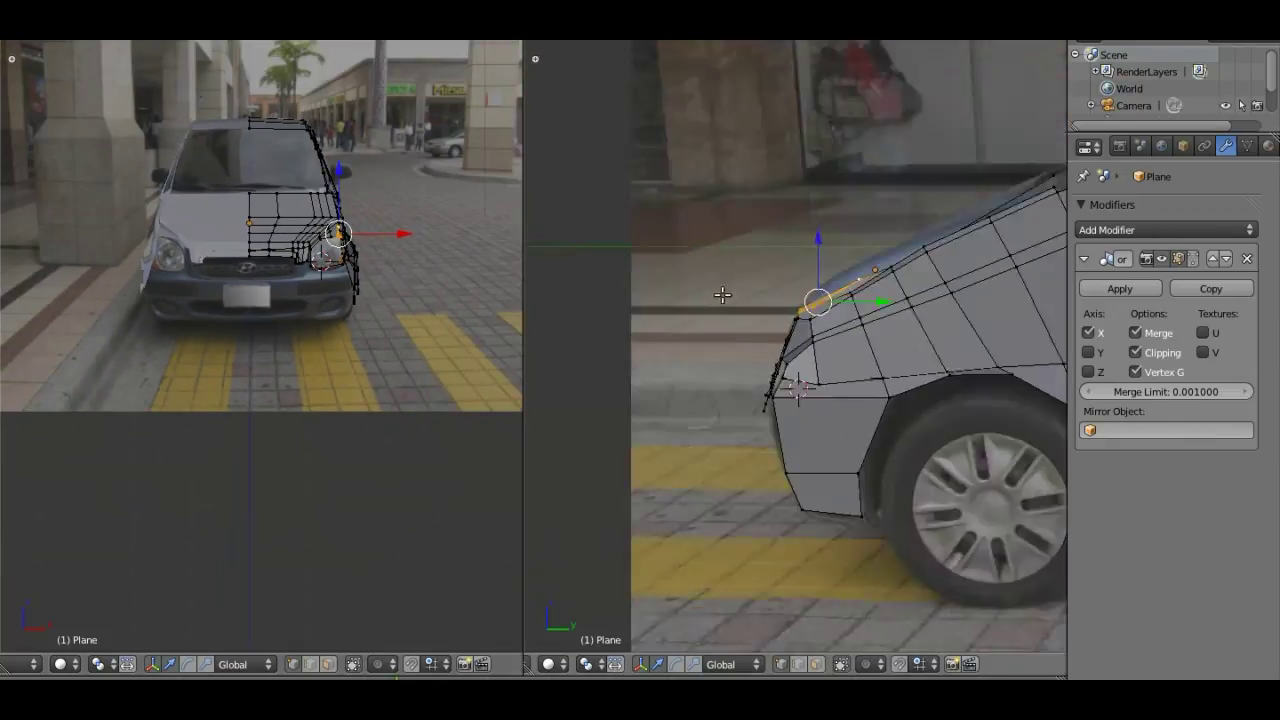
scroll(943, 371, "down", 2)
mouse_move(943, 371)
middle_mouse_down("shift")
mouse_move(729, 297)
mouse_move(652, 303)
middle_mouse_up("shift")
middle_click_drag(914, 297, 910, 437, "shift")
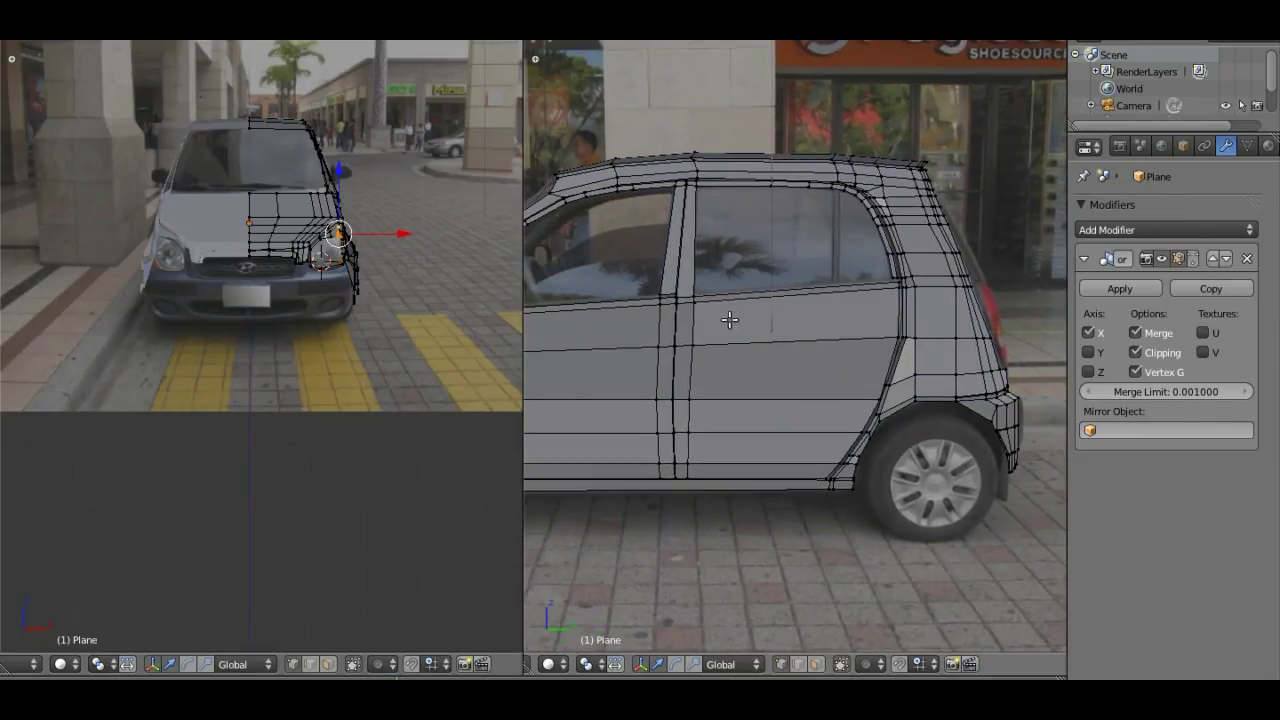
mouse_move(672, 317)
middle_mouse_down("shift")
mouse_move(771, 284)
mouse_move(823, 334)
mouse_move(853, 439)
mouse_move(908, 434)
mouse_move(849, 417)
mouse_move(900, 436)
mouse_move(837, 394)
mouse_move(820, 408)
mouse_move(908, 340)
middle_mouse_up("shift")
scroll(765, 295, "down", 3)
scroll(908, 340, "up", 4)
Step: Move two upper rear wheel-arch vertices sideways along X
scroll(763, 365, "down", 1)
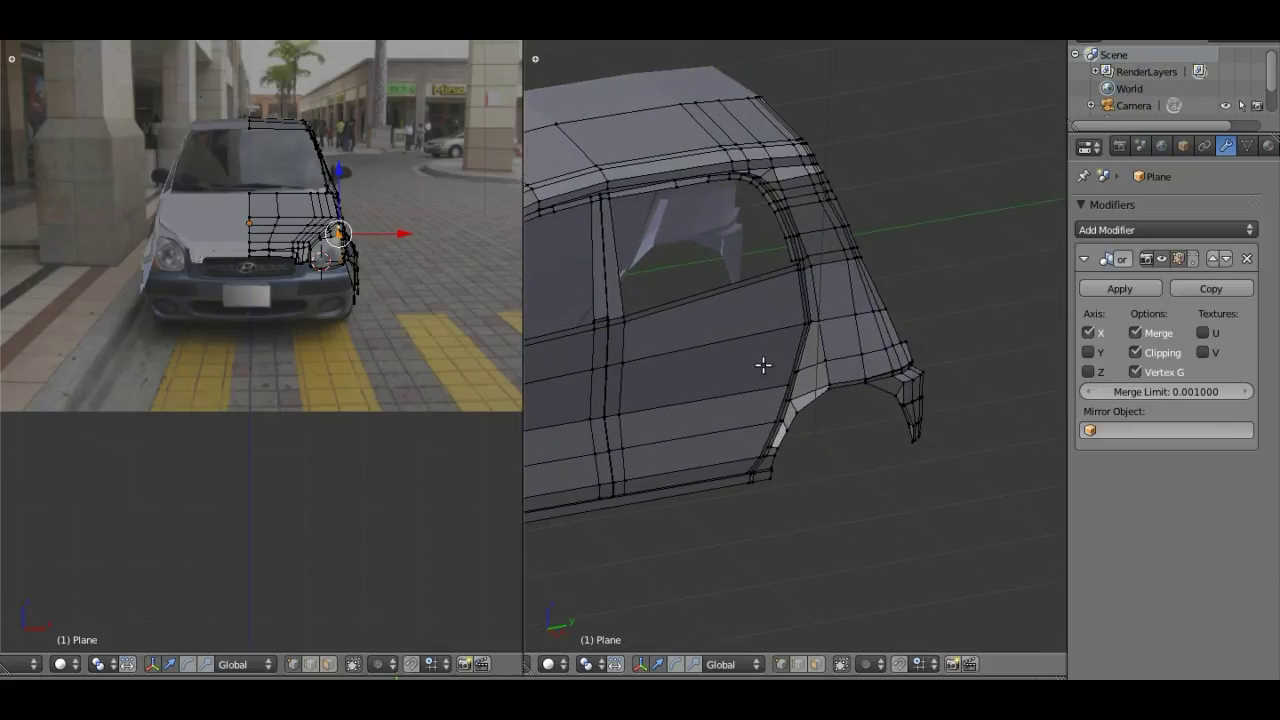
right_click(830, 320)
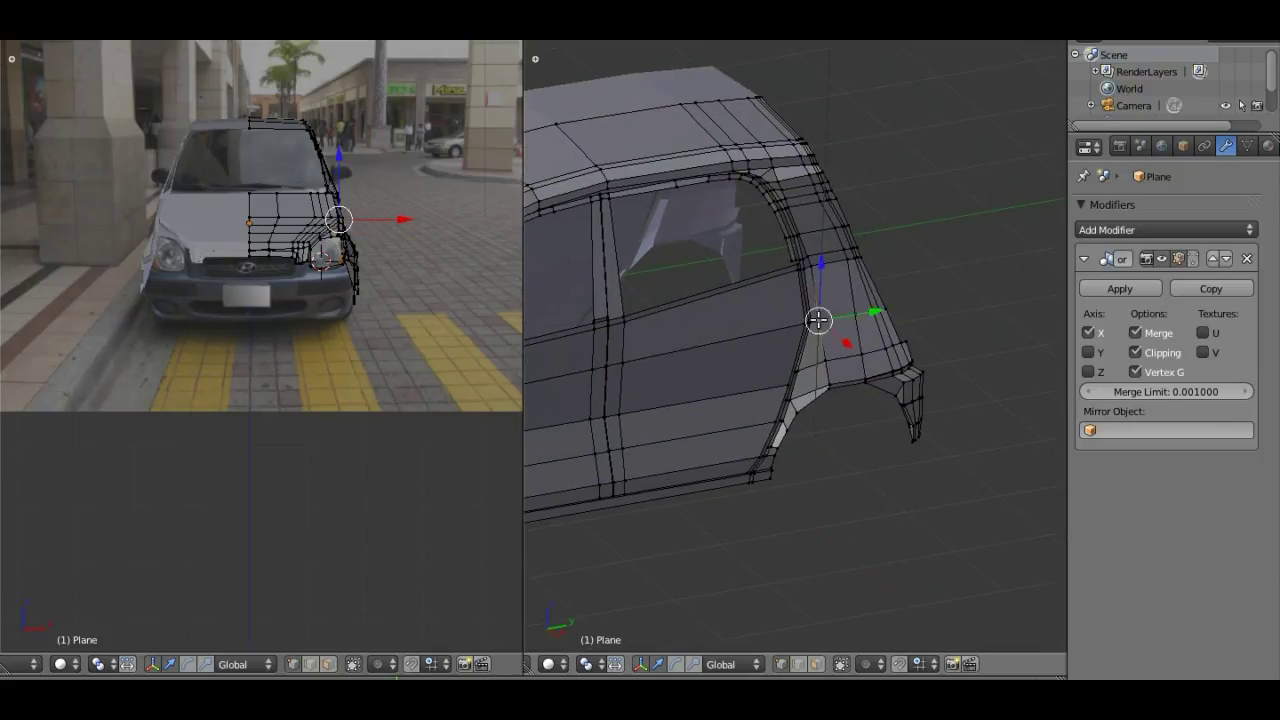
right_click(876, 311, "shift")
key("g")
key("x")
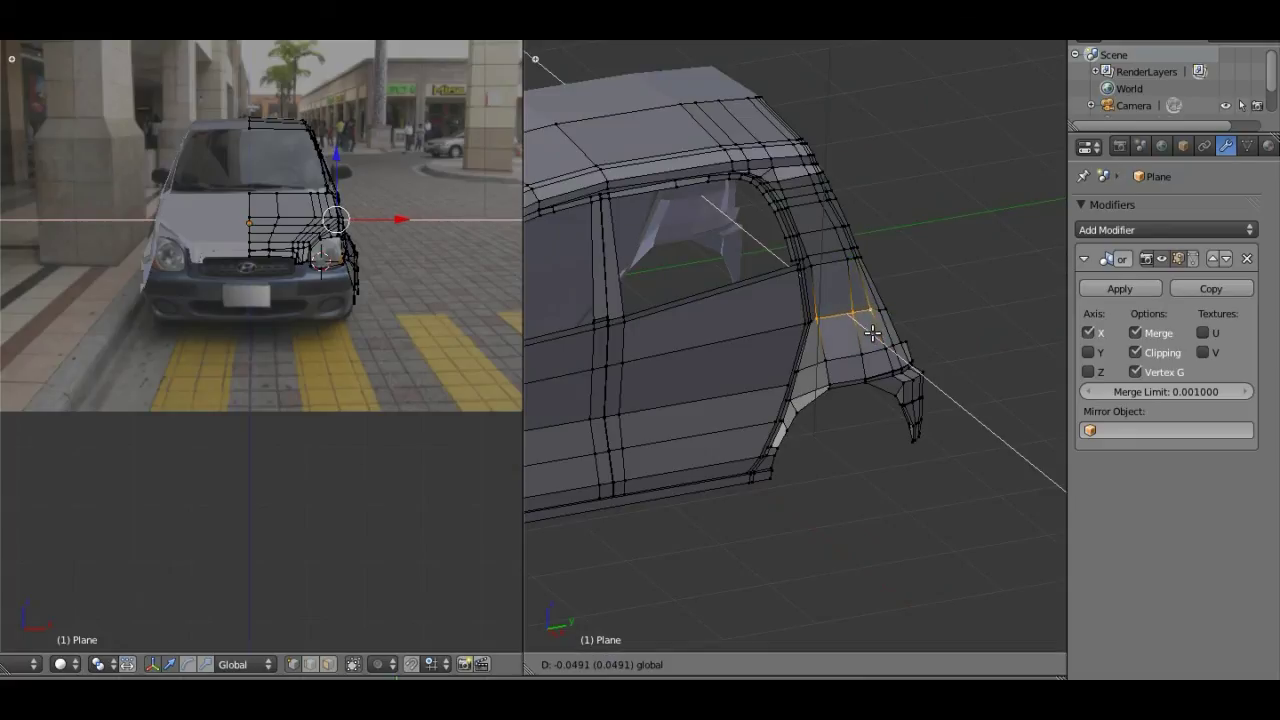
left_click(874, 334)
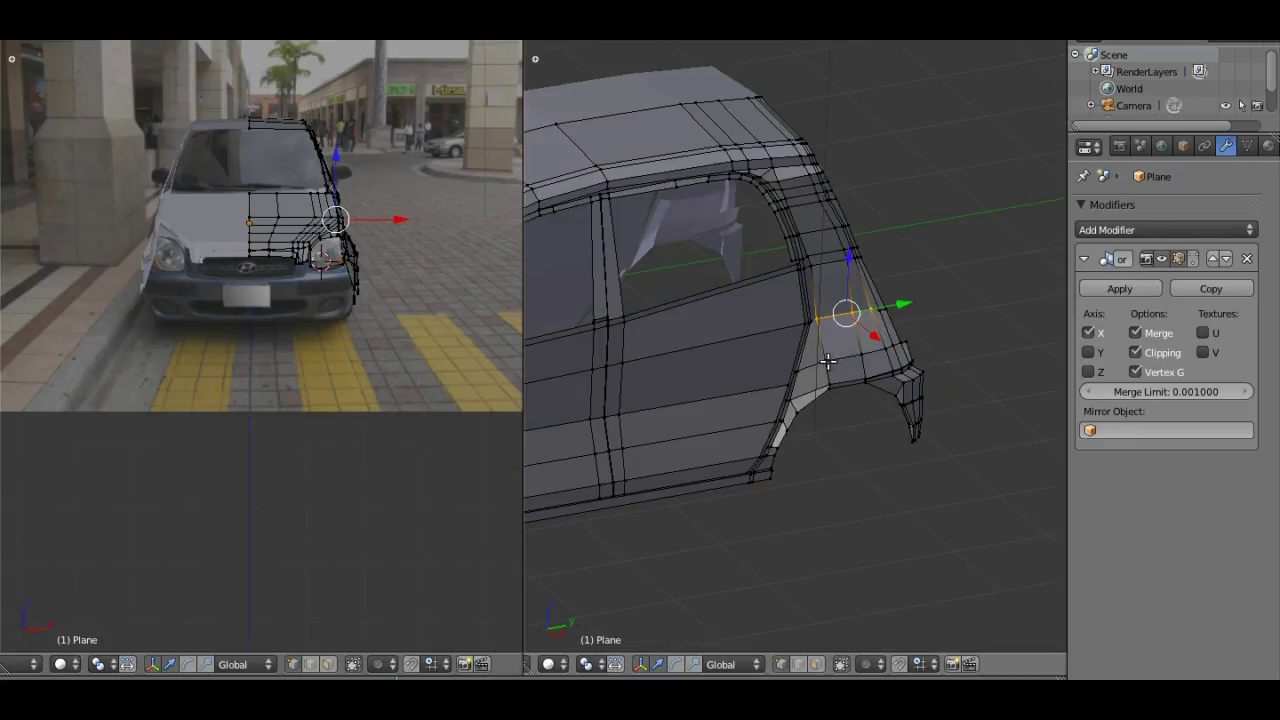
Step: Move four lower vertices on the rear arch edge along X
right_click(823, 363)
right_click(884, 352, "shift")
right_click(893, 368, "shift")
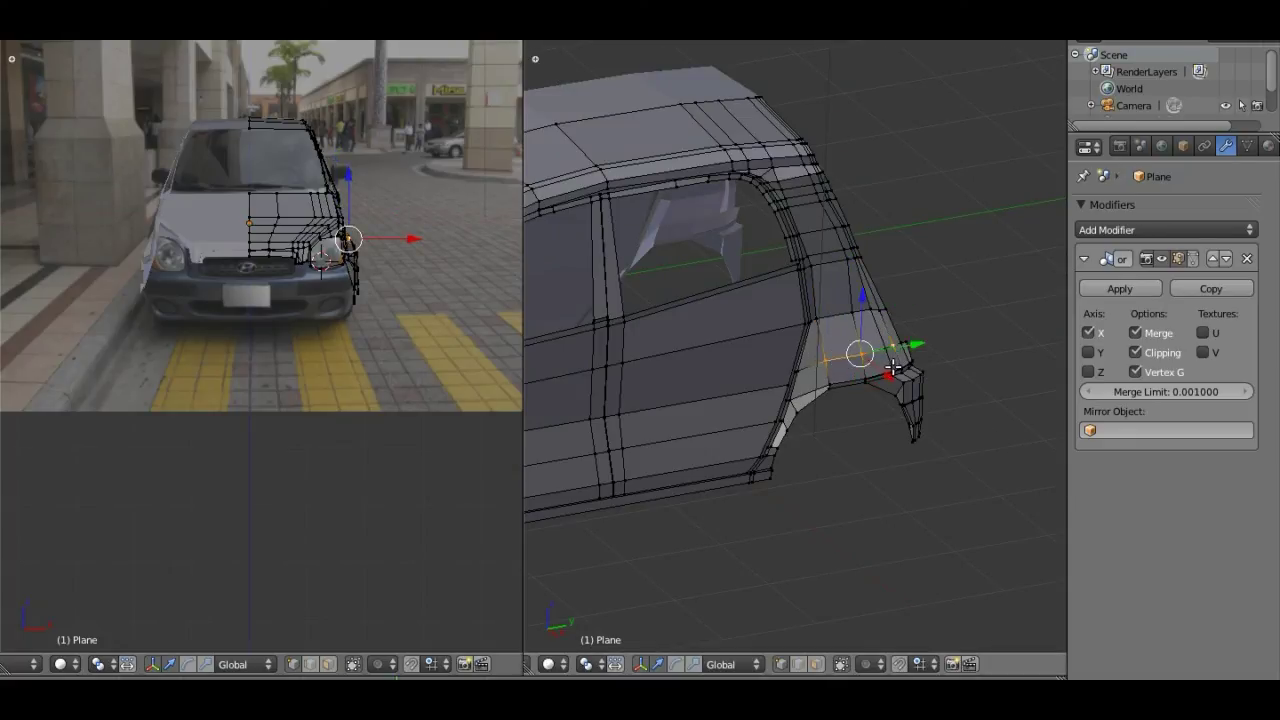
right_click(886, 358, "shift")
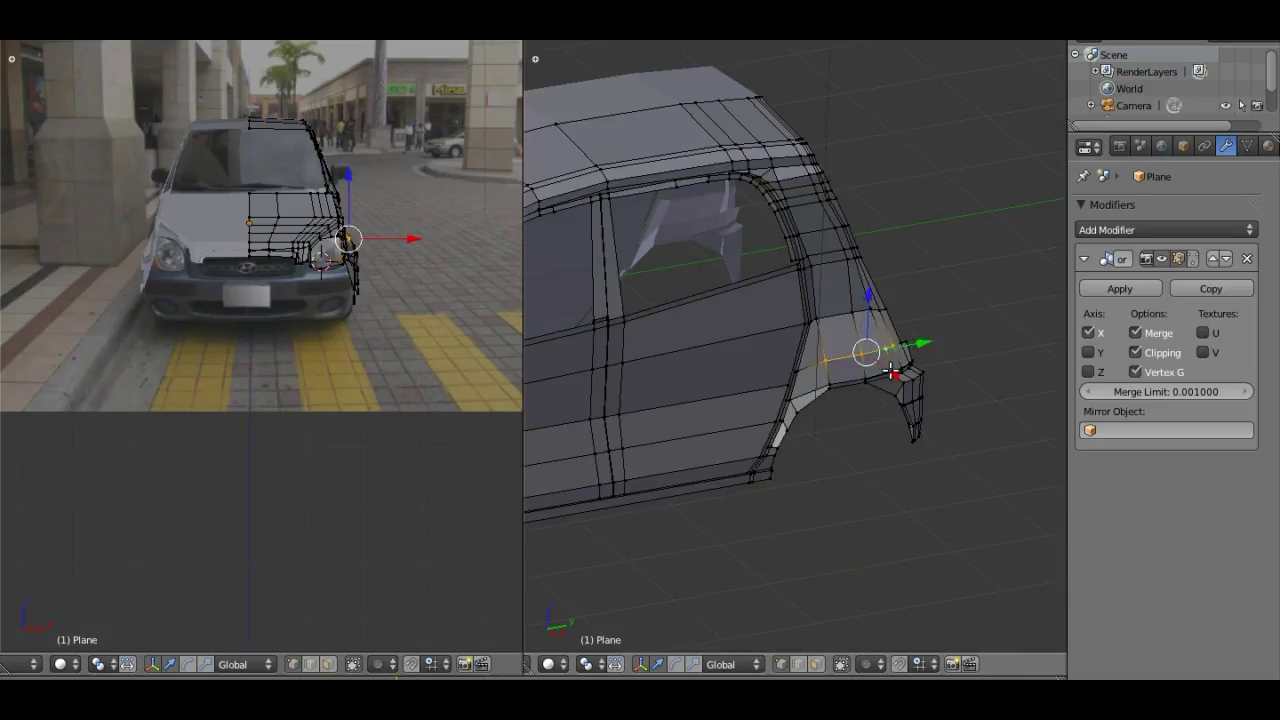
key("g")
key("x")
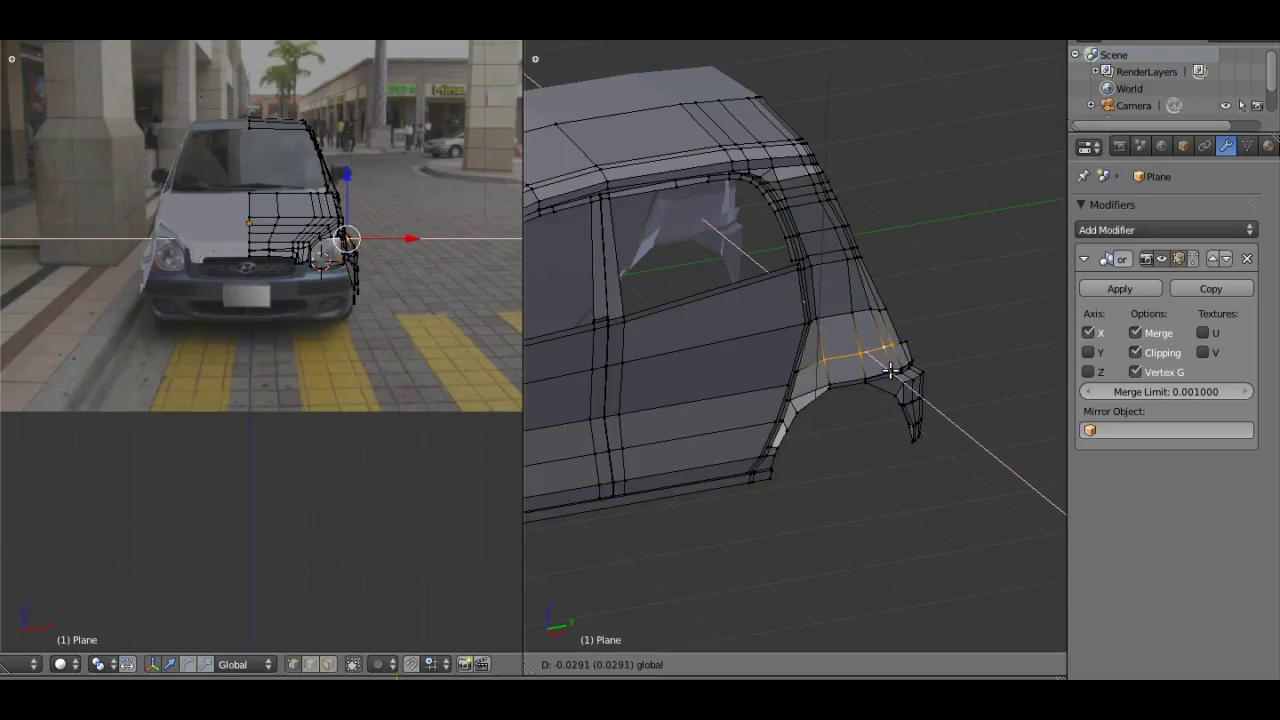
left_click(890, 371)
Step: Shift two faces on the rear arch edge along X and check the arch
scroll(870, 365, "down", 3)
mouse_move(860, 365)
middle_mouse_down()
mouse_move(753, 355)
mouse_move(777, 366)
middle_mouse_up()
scroll(770, 362, "up", 3)
scroll(760, 360, "up", 2)
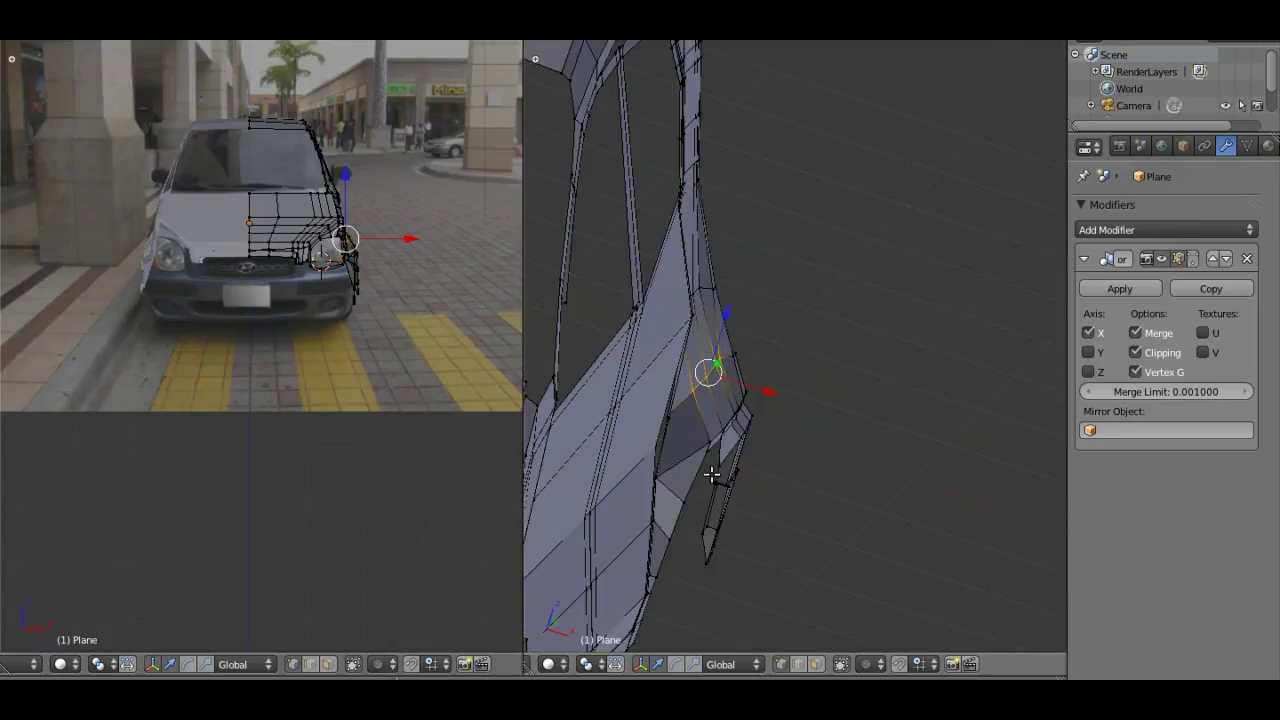
middle_click_drag(716, 443, 660, 426)
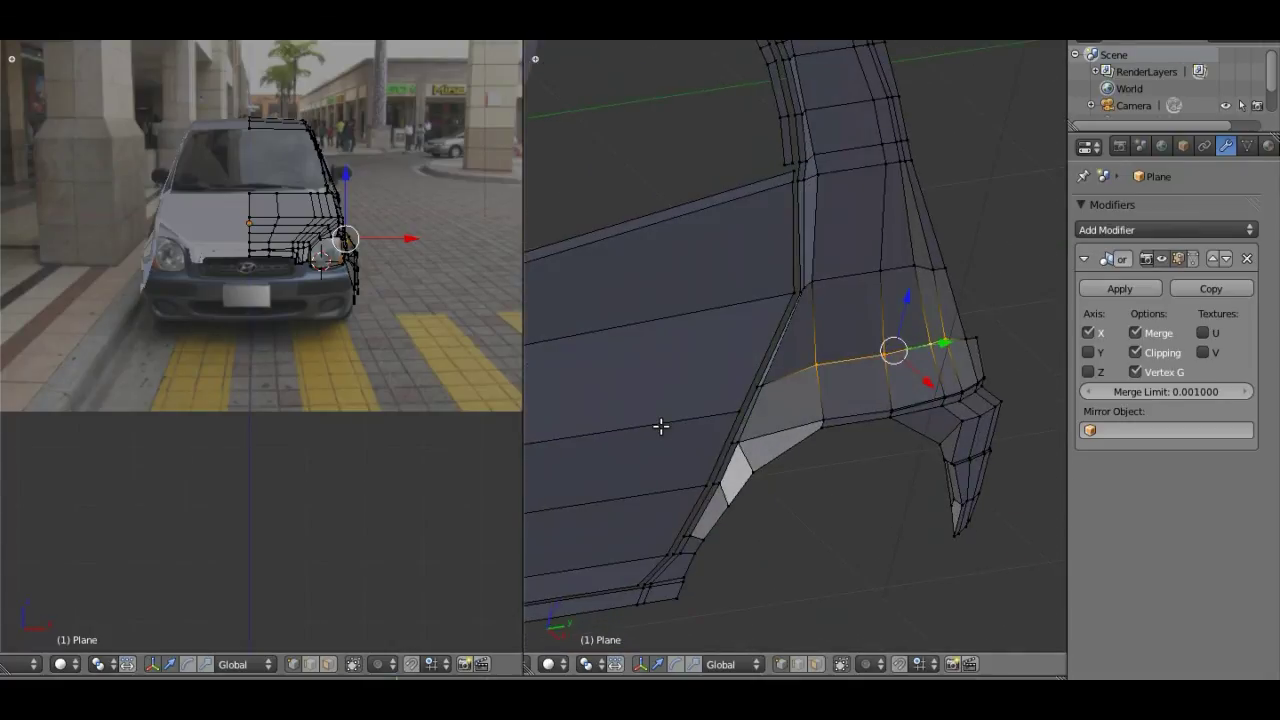
right_click(849, 412)
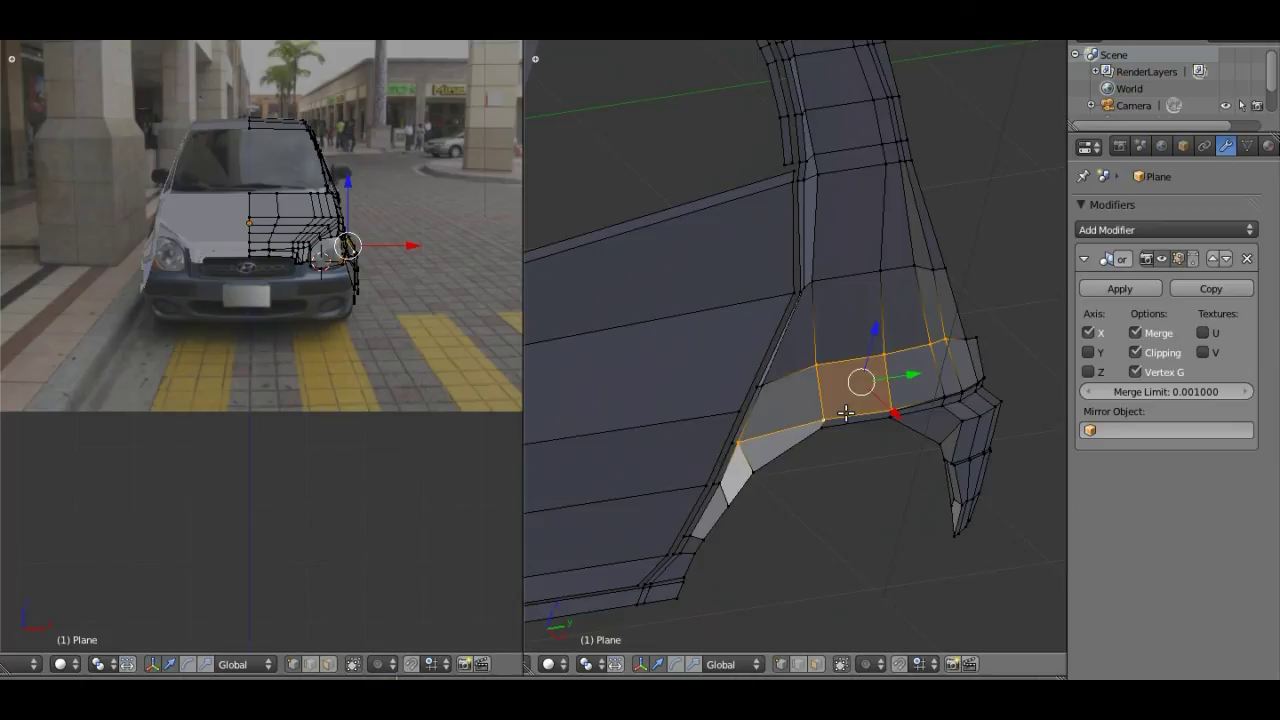
right_click(945, 395, "shift")
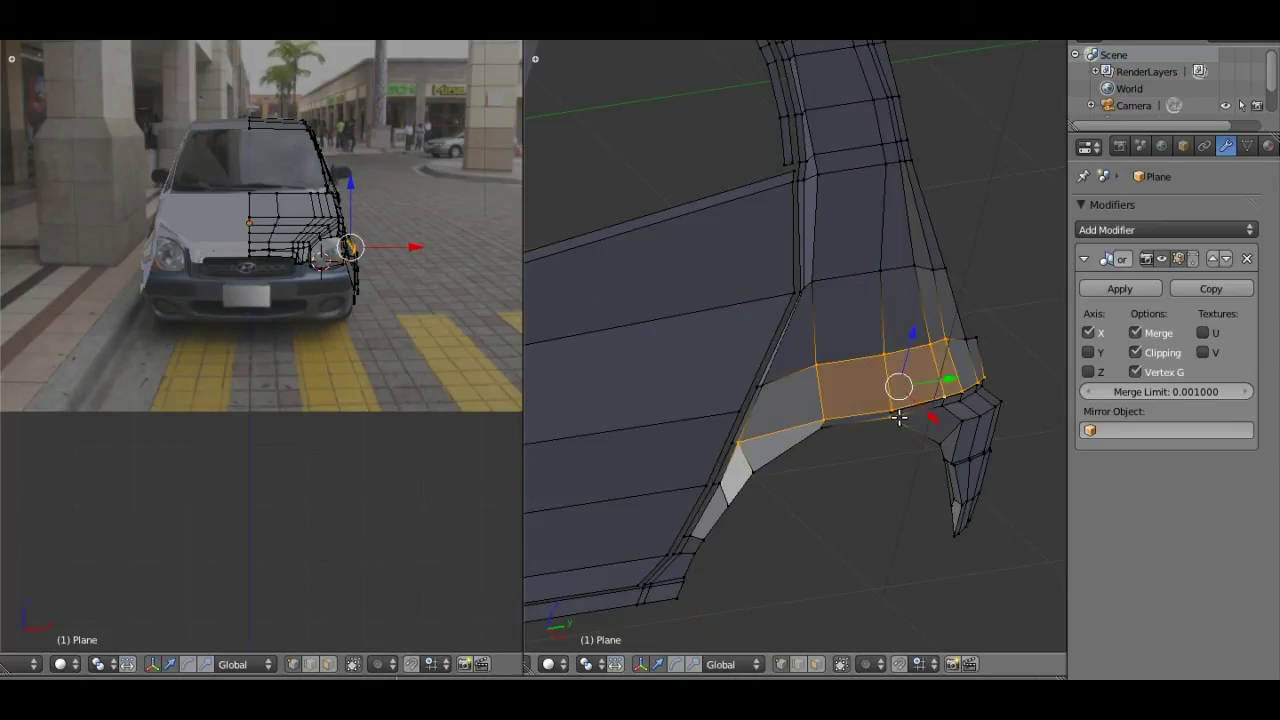
key("g")
key("x")
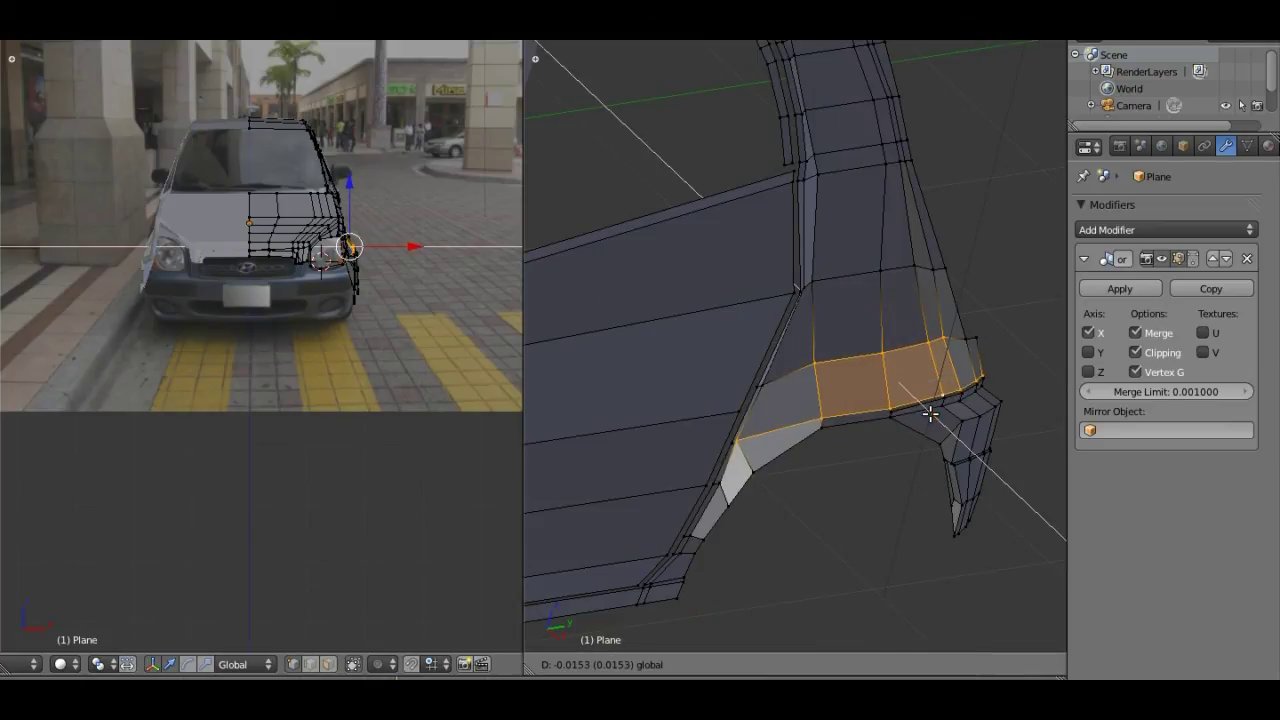
left_click(930, 413)
middle_click_drag(930, 413, 801, 401)
Step: Snap the right view to the side reference and save over the blend file
key("KP_3")
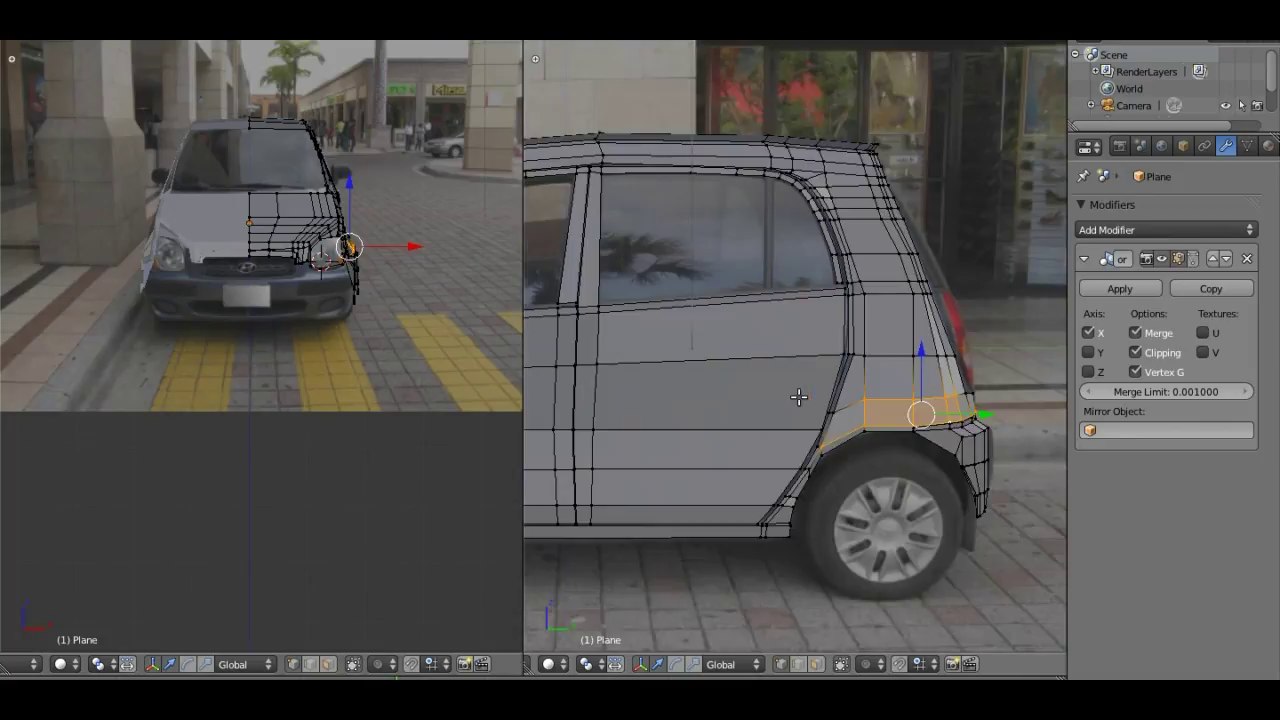
key("ctrl+s")
left_click(797, 397)
scroll(804, 357, "down", 2)
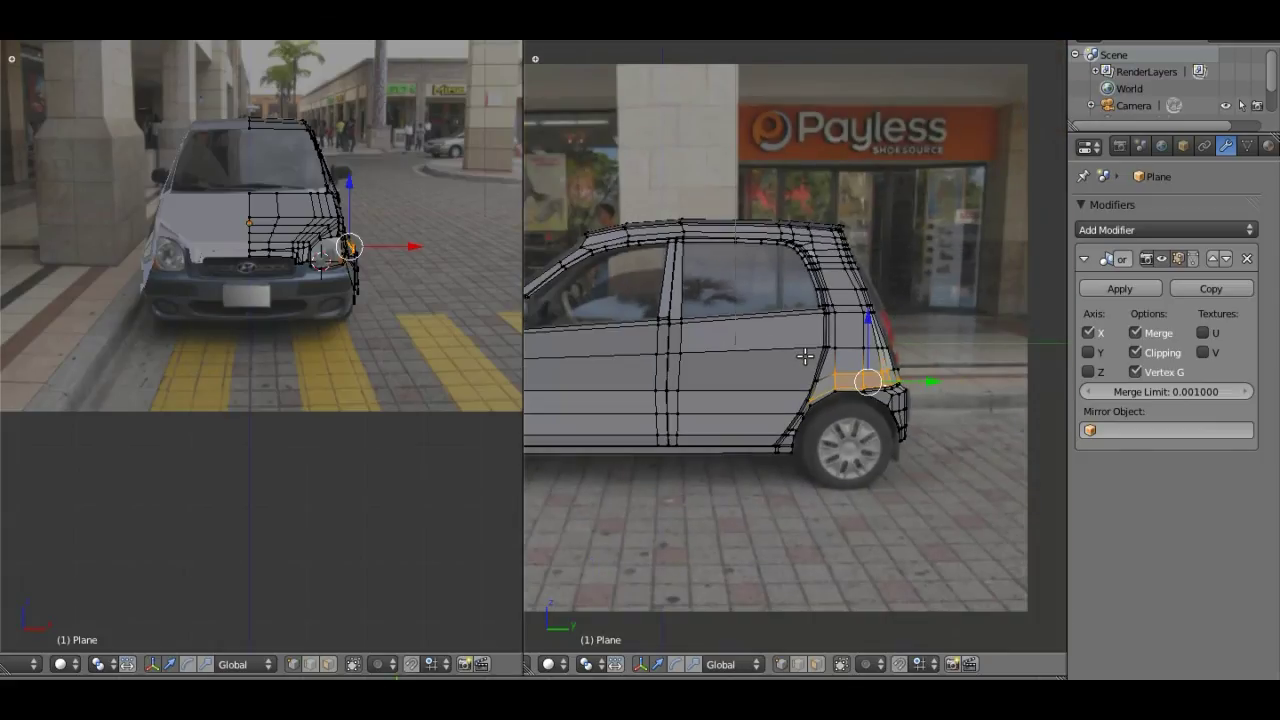